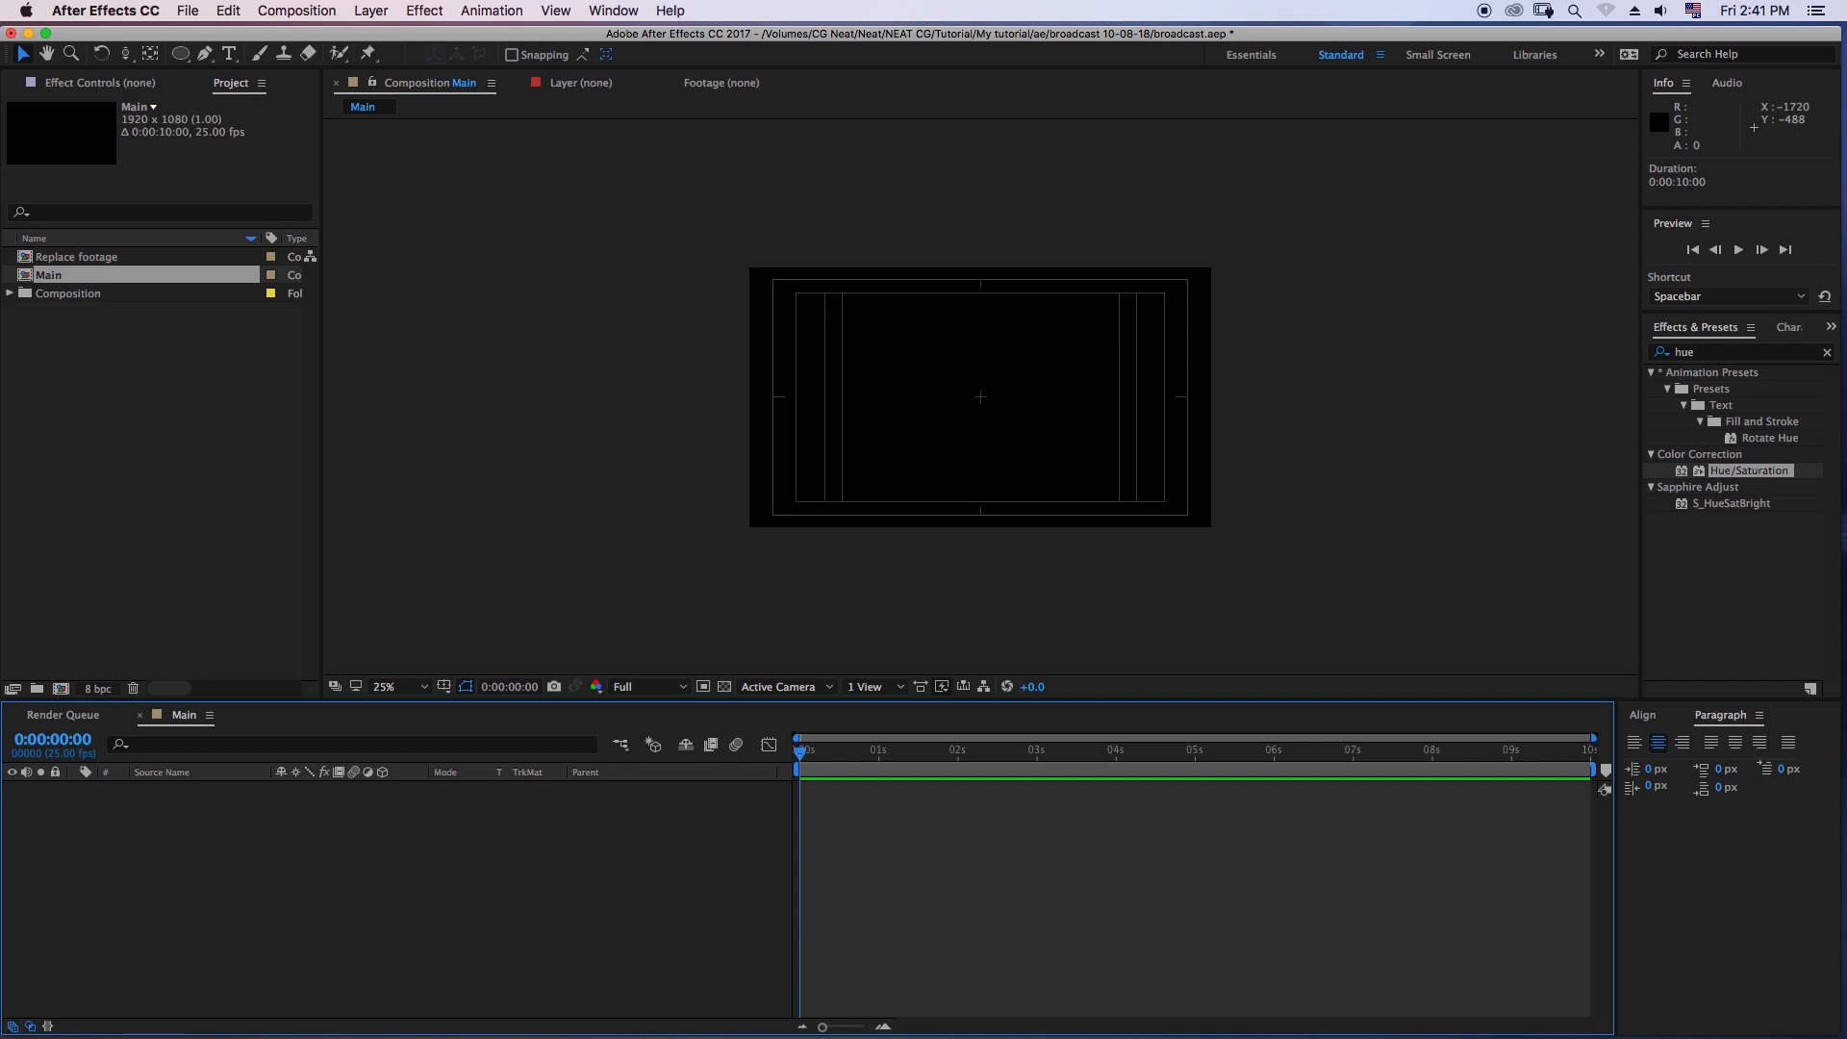
- Add a black 1920 x 1080 solid named BG to the Main composition
mouse_move(348, 841)
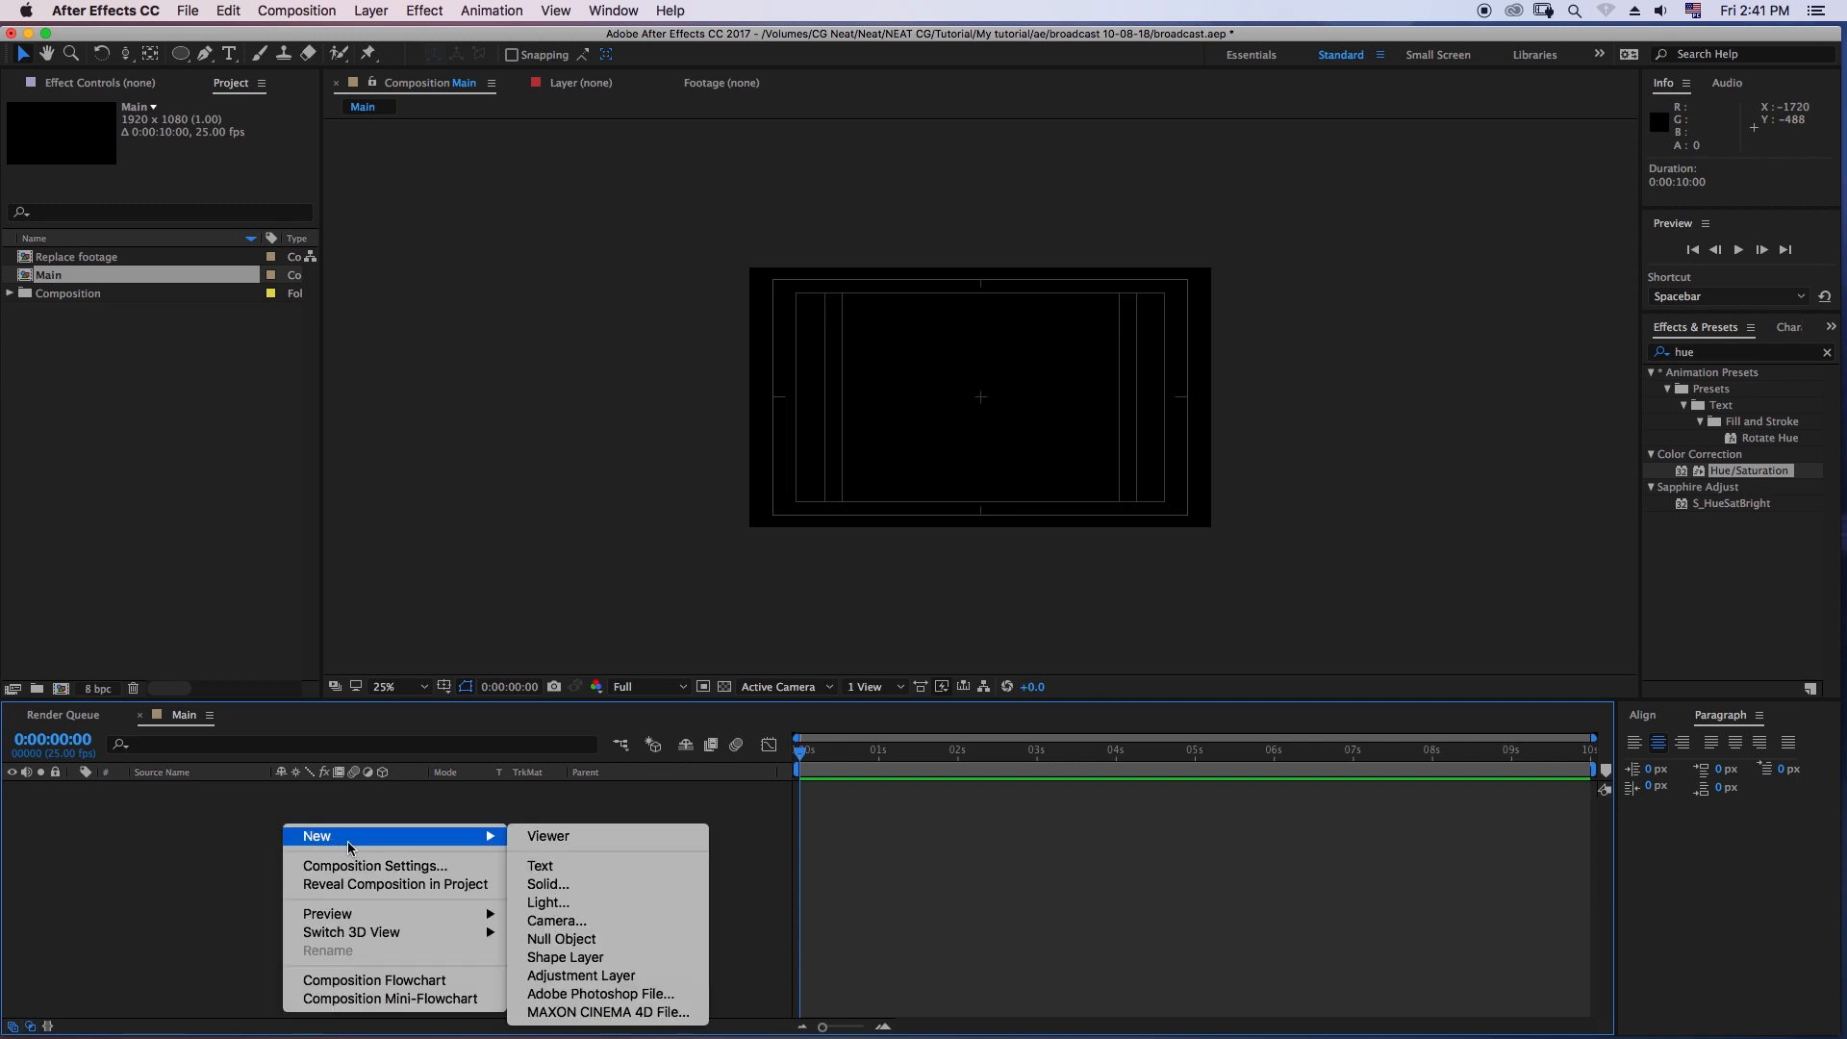
left_click(596, 886)
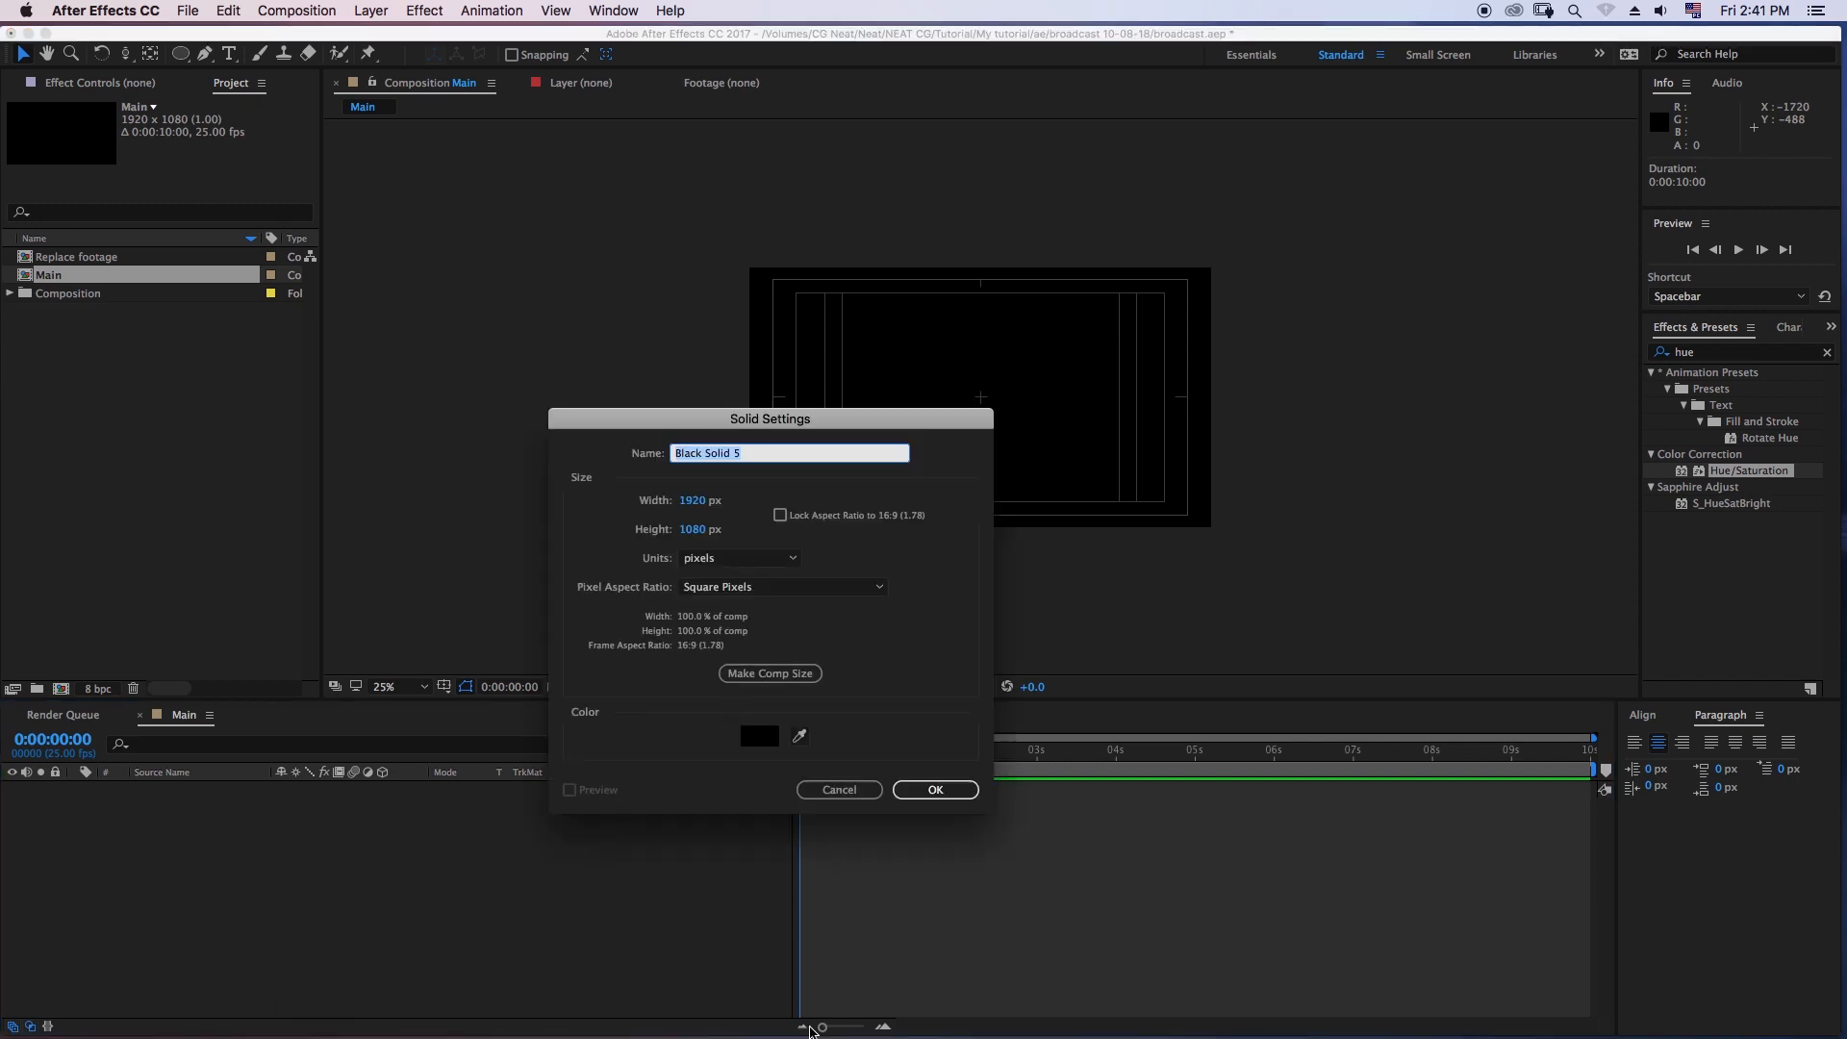
type("BG")
key("Return")
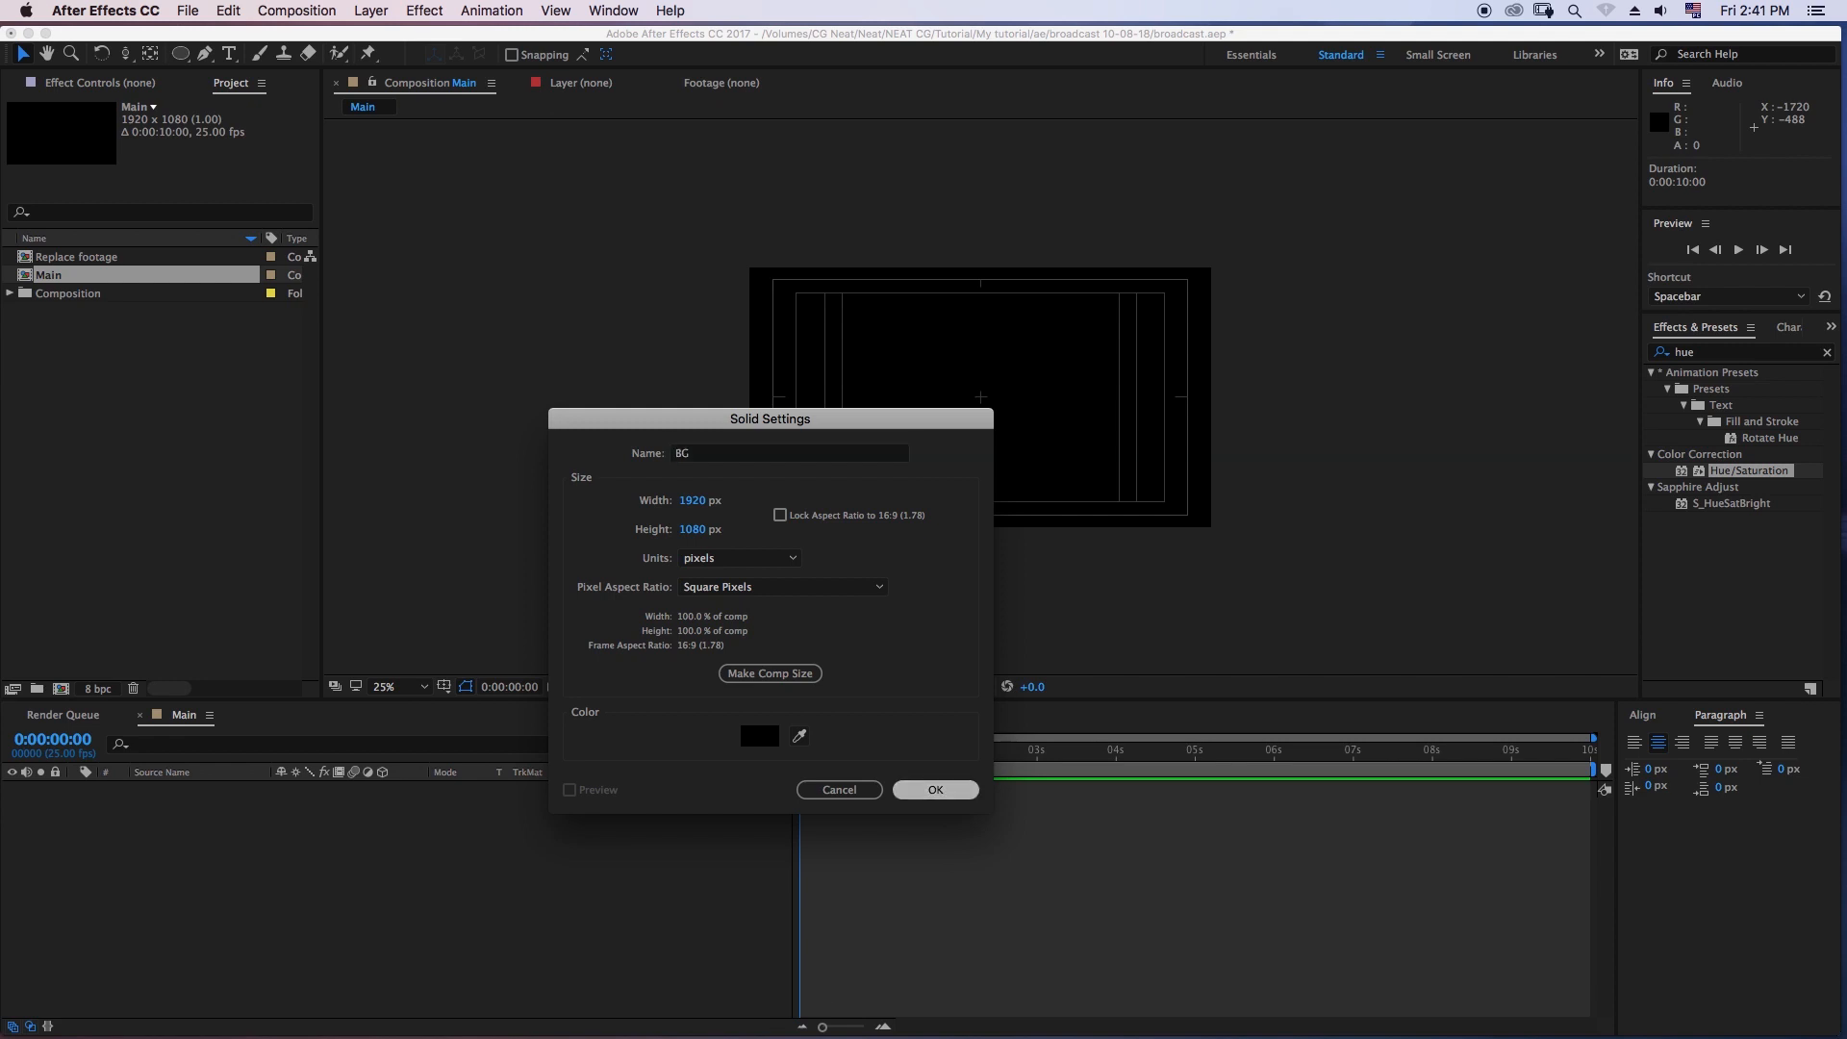
- Search the effects for "ramp" and apply Gradient Ramp to the BG layer
left_click(1722, 352)
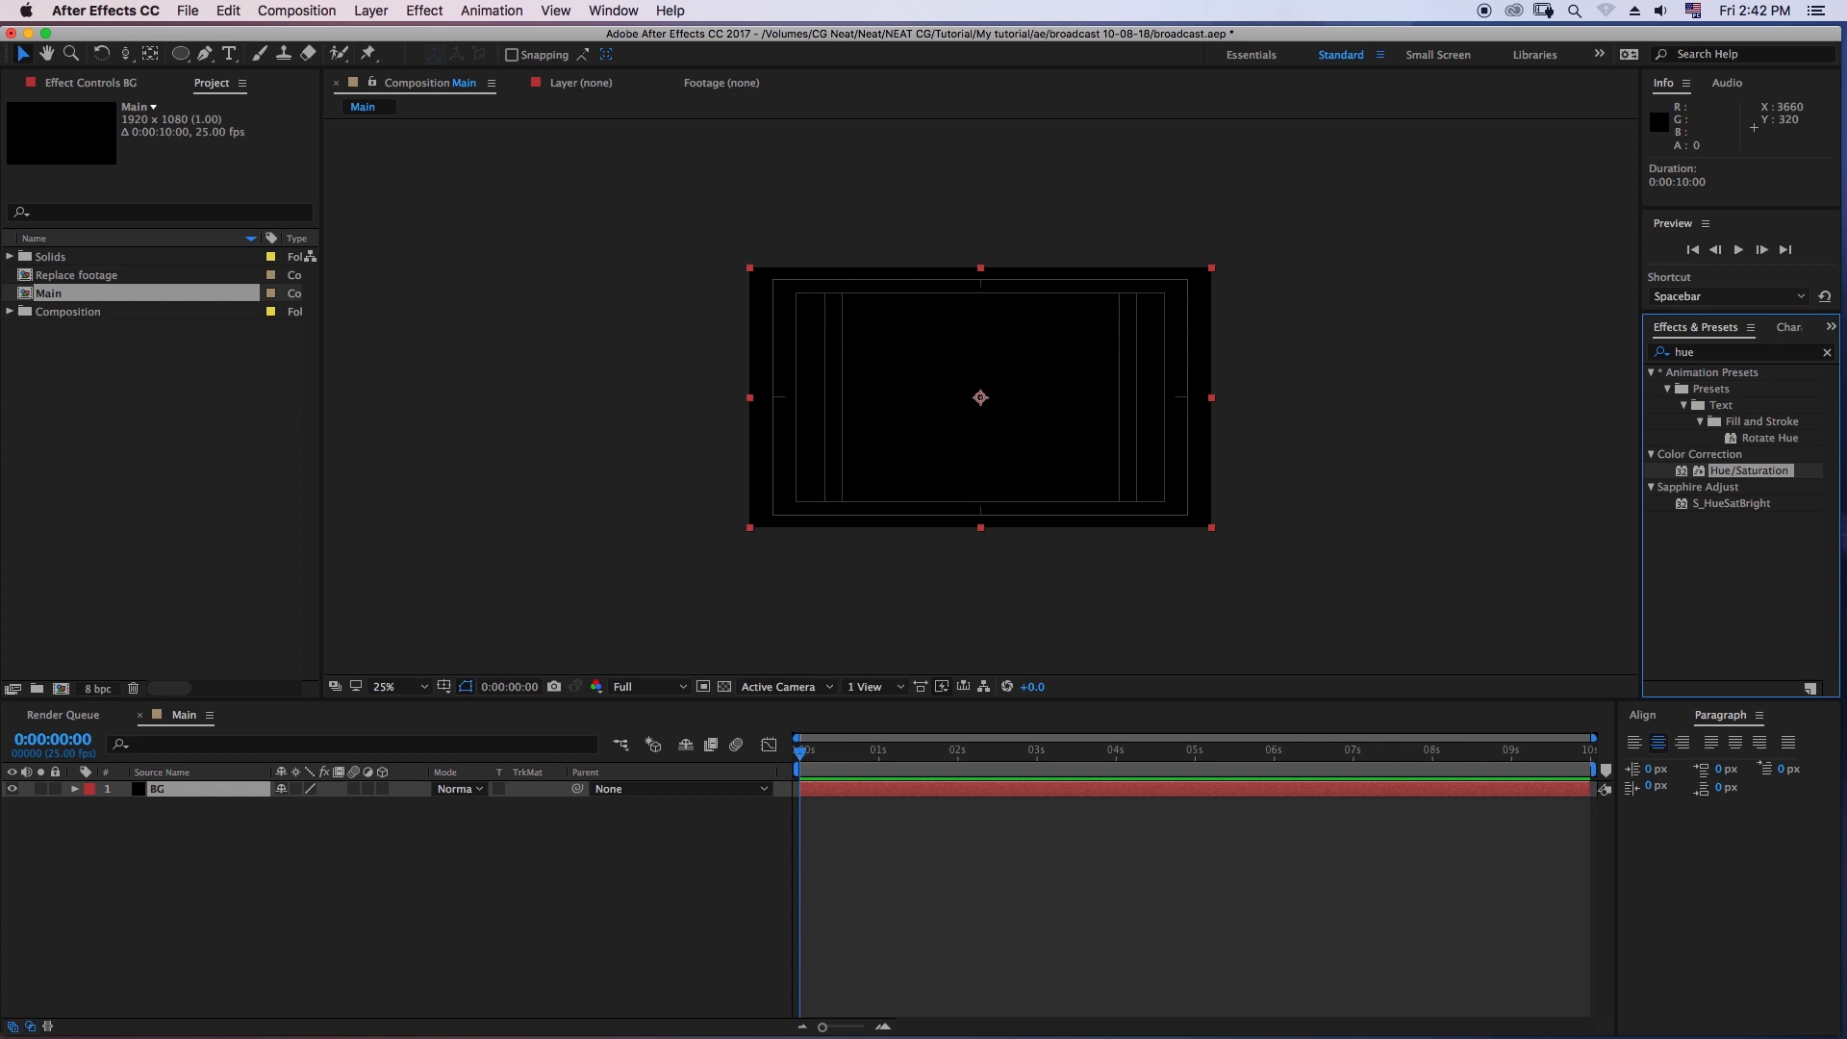
left_click(1721, 352)
type("ramp")
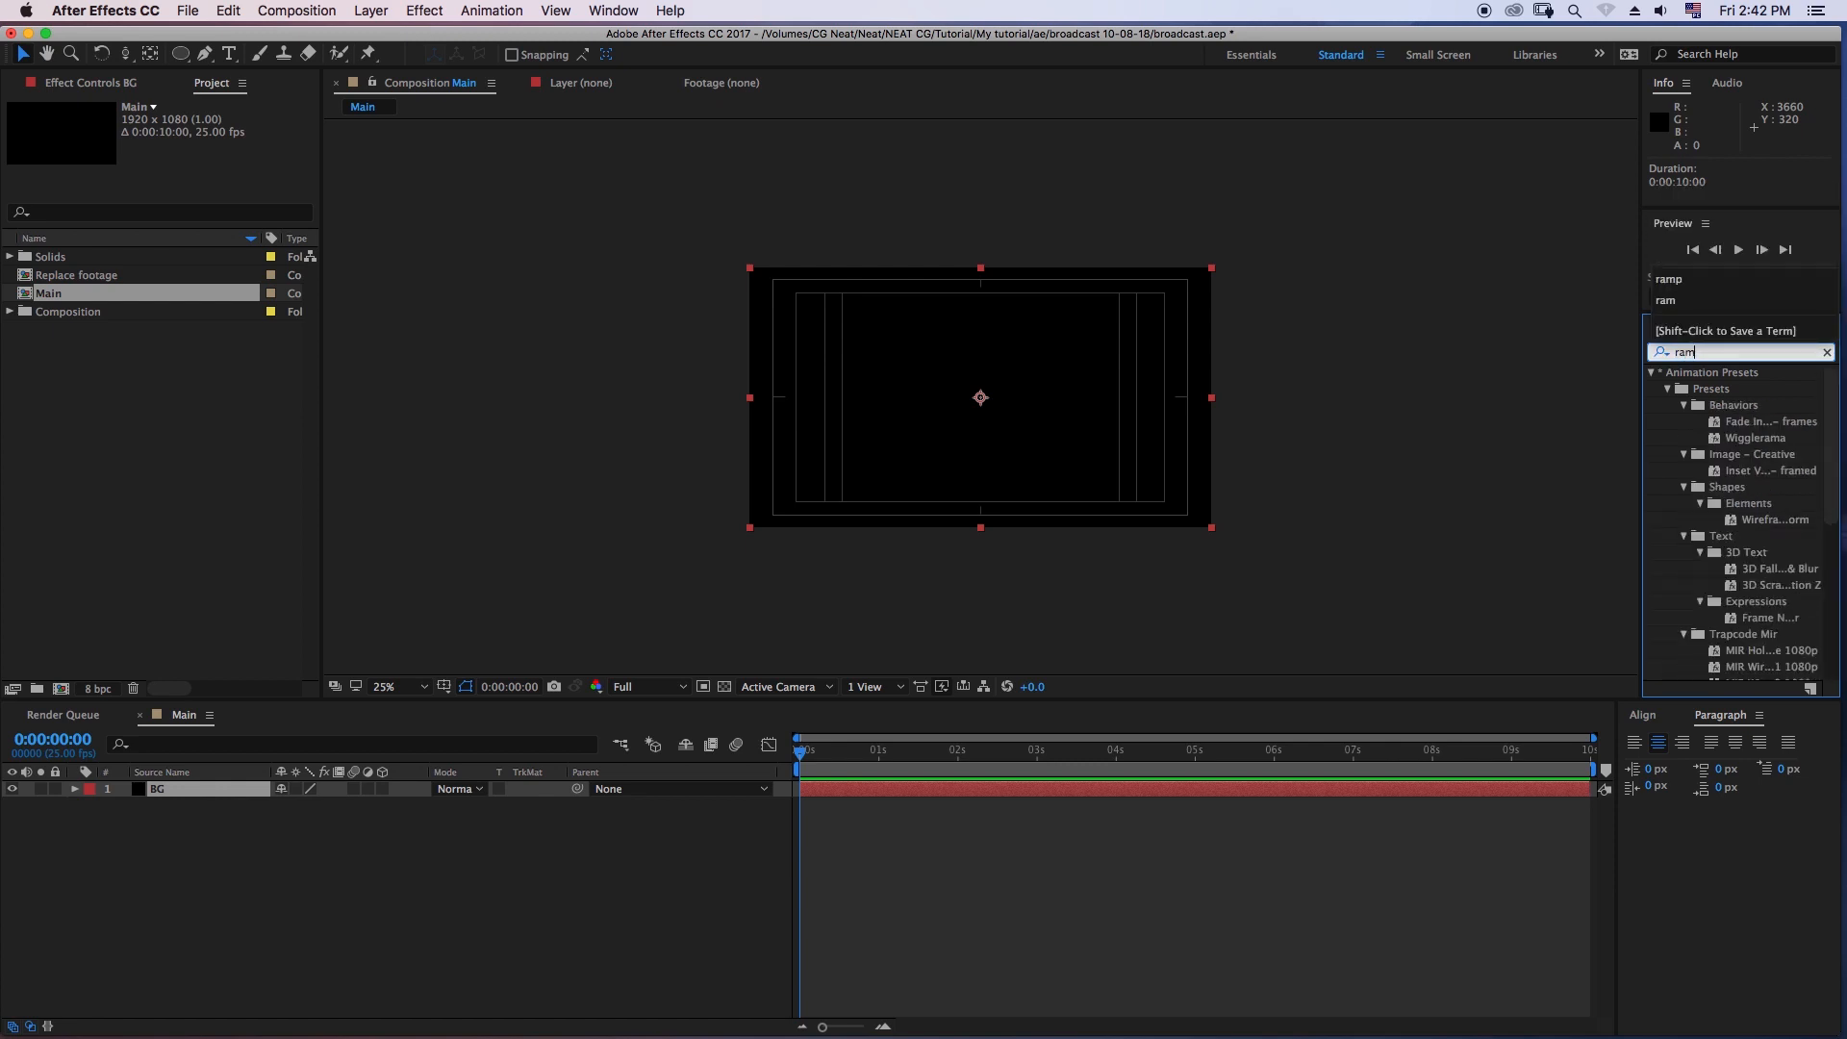
left_click_drag(1729, 389, 1546, 424)
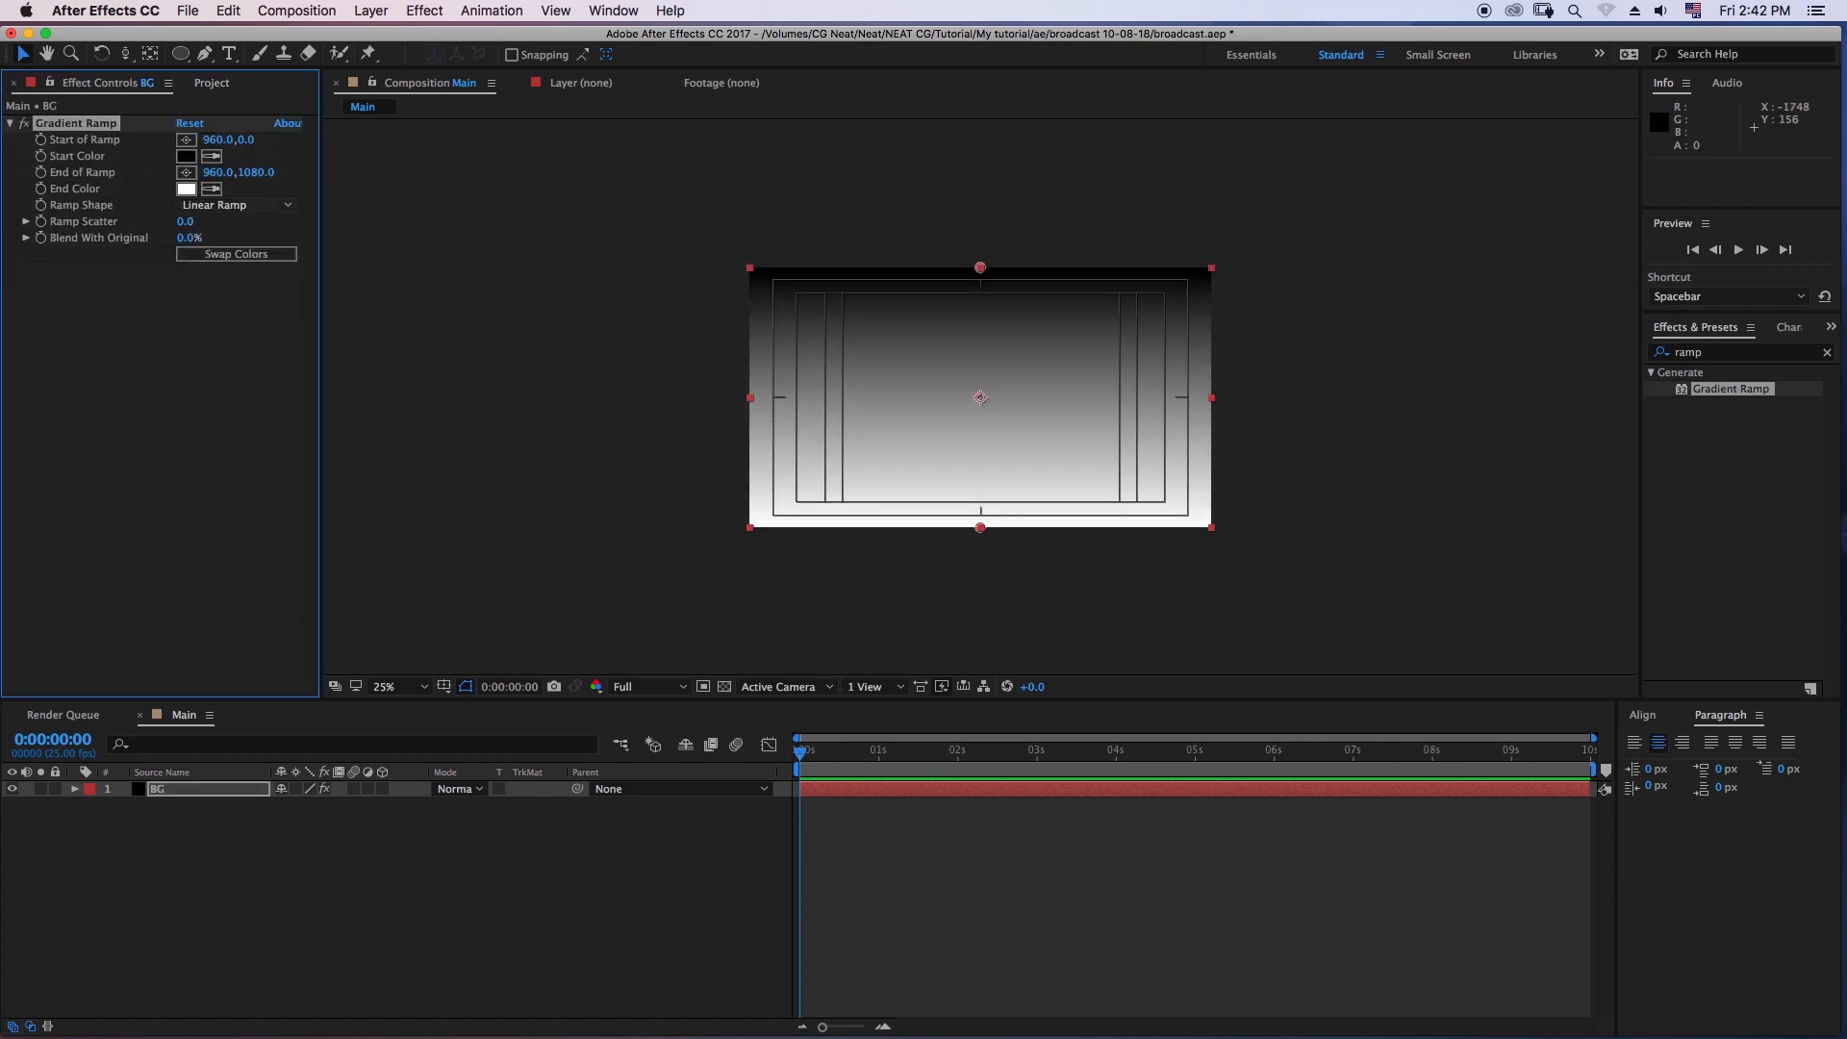
- Set the Gradient Ramp's shape to Radial Ramp and swap its start and end colors
left_click(250, 205)
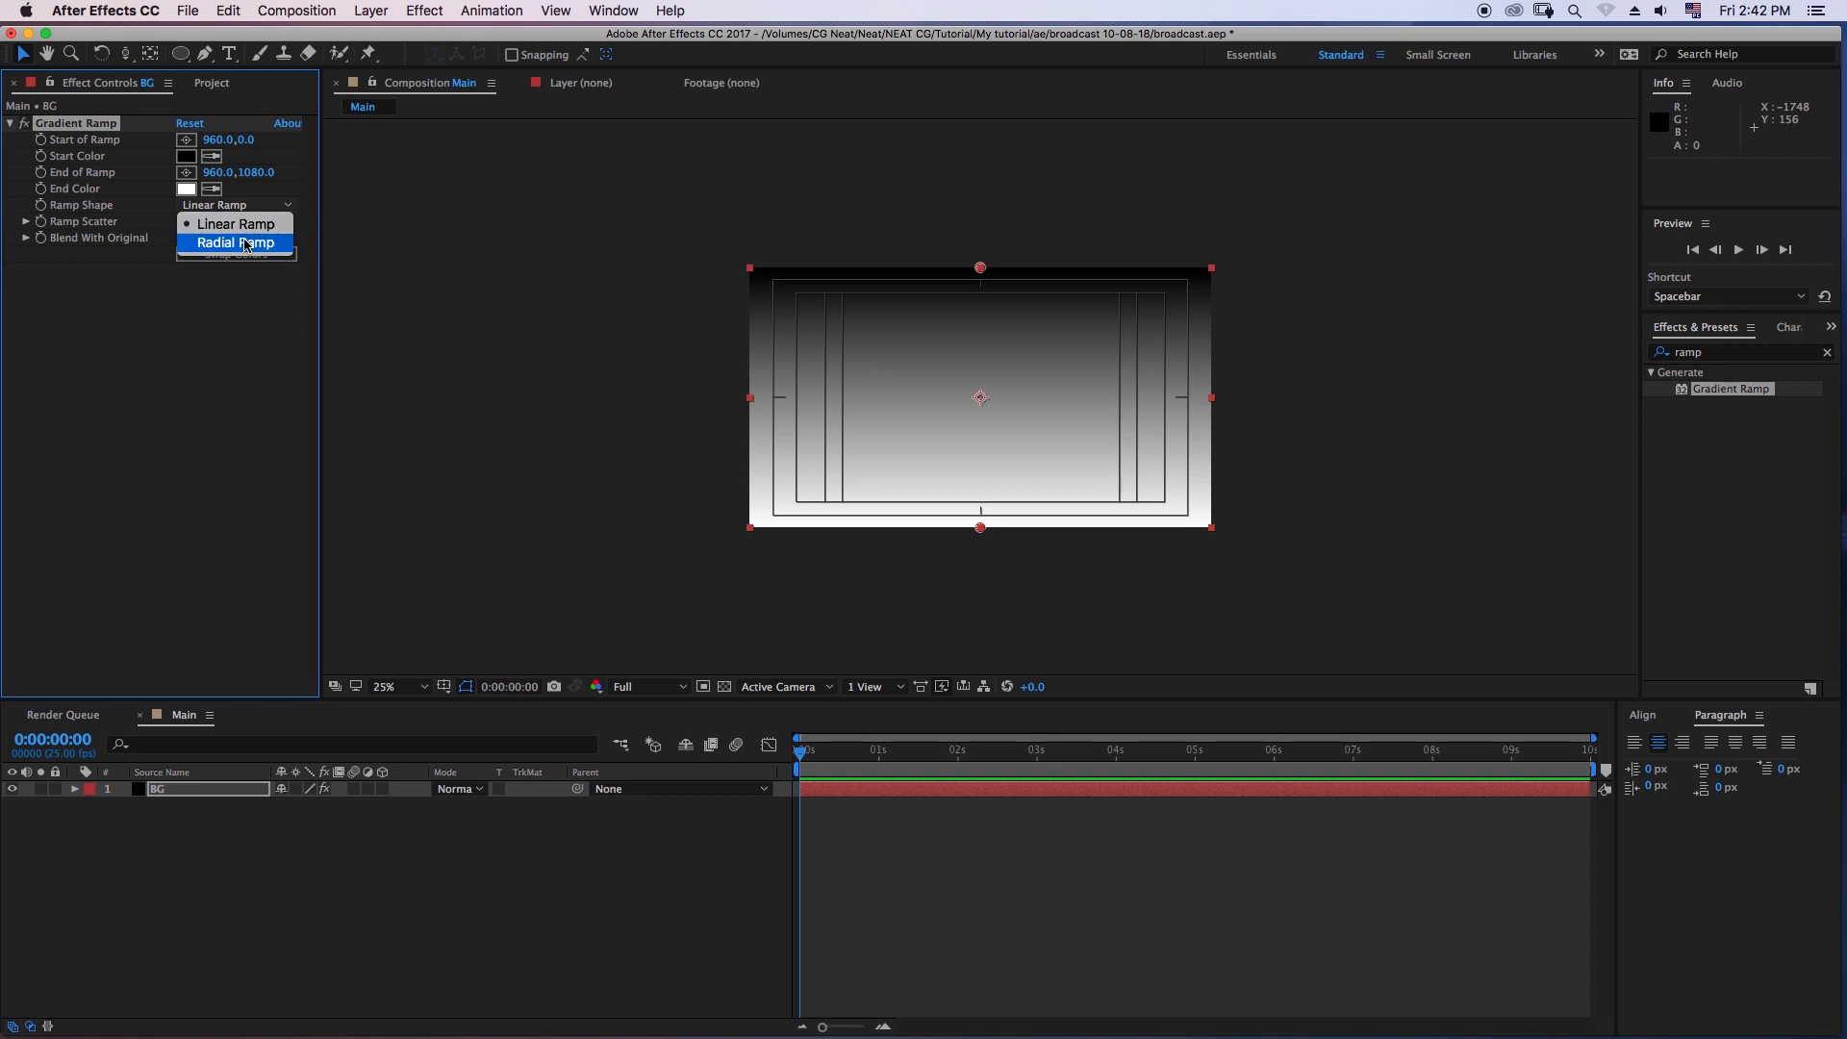
left_click(247, 244)
left_click(244, 258)
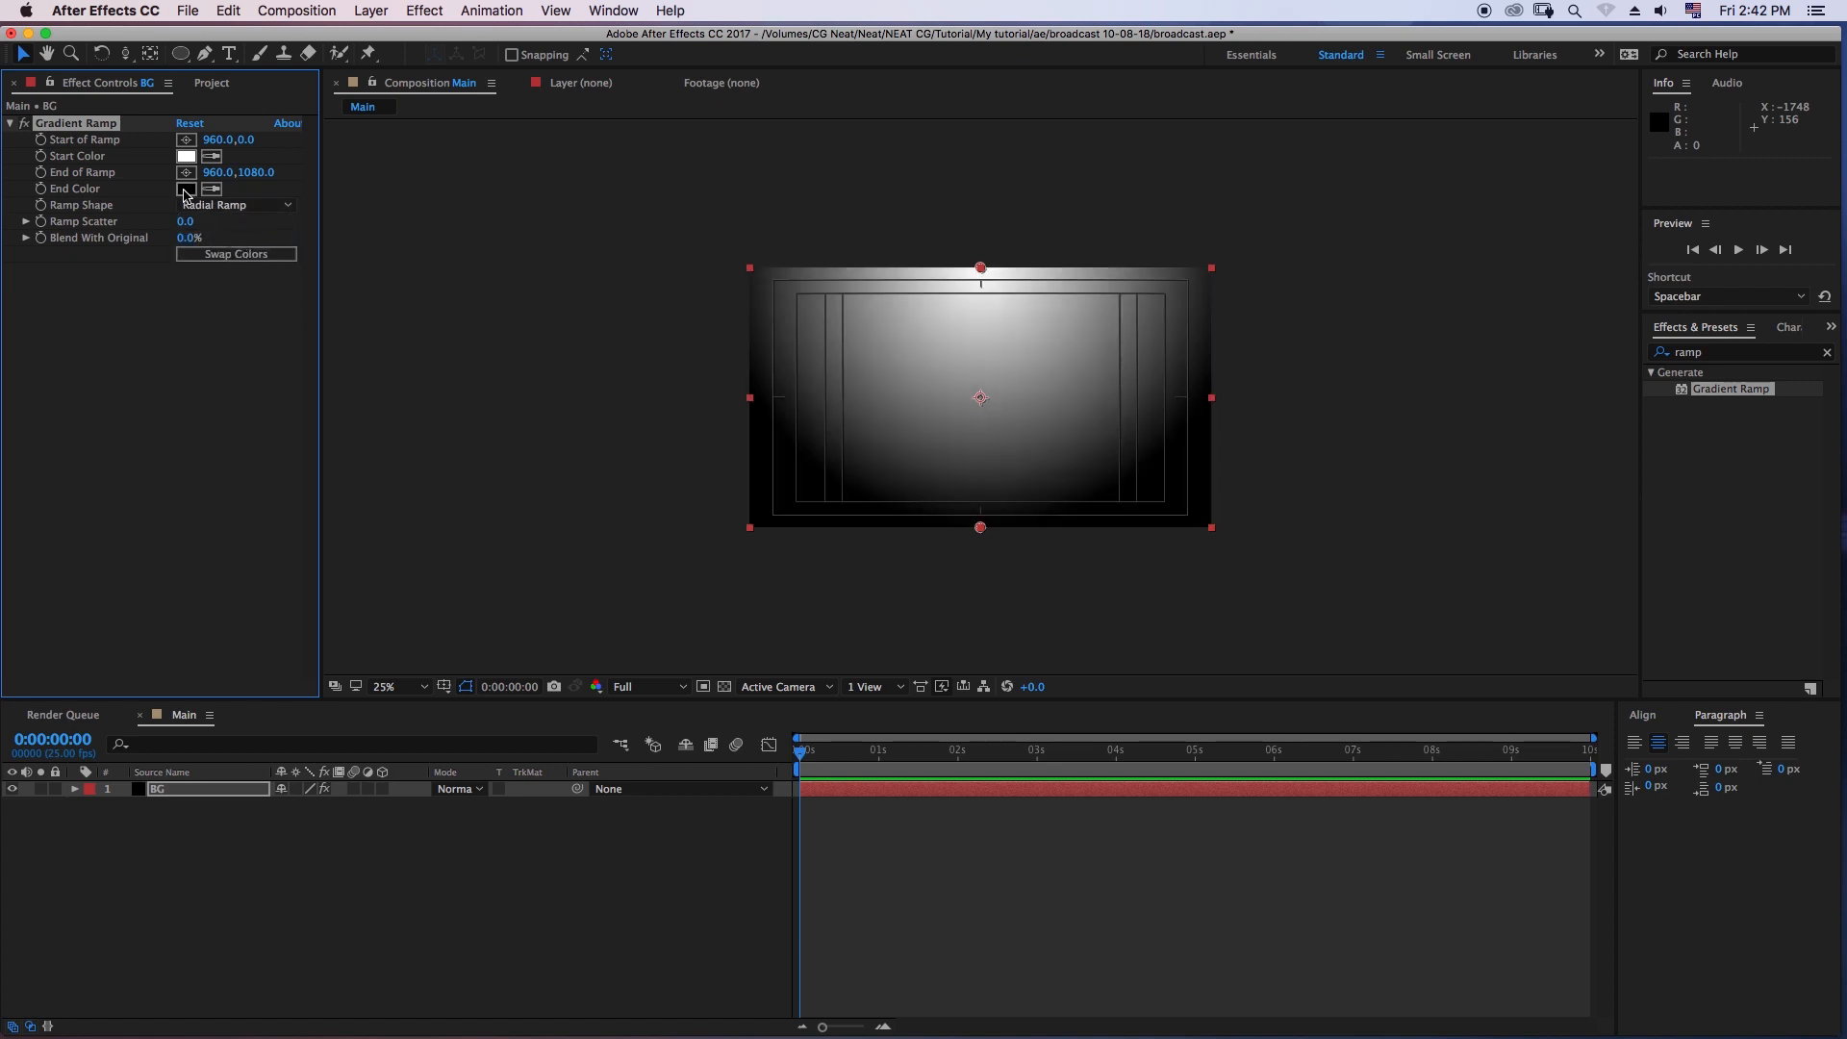
- Set the Gradient Ramp's end color to a dark purple, about 2D022F
left_click(185, 189)
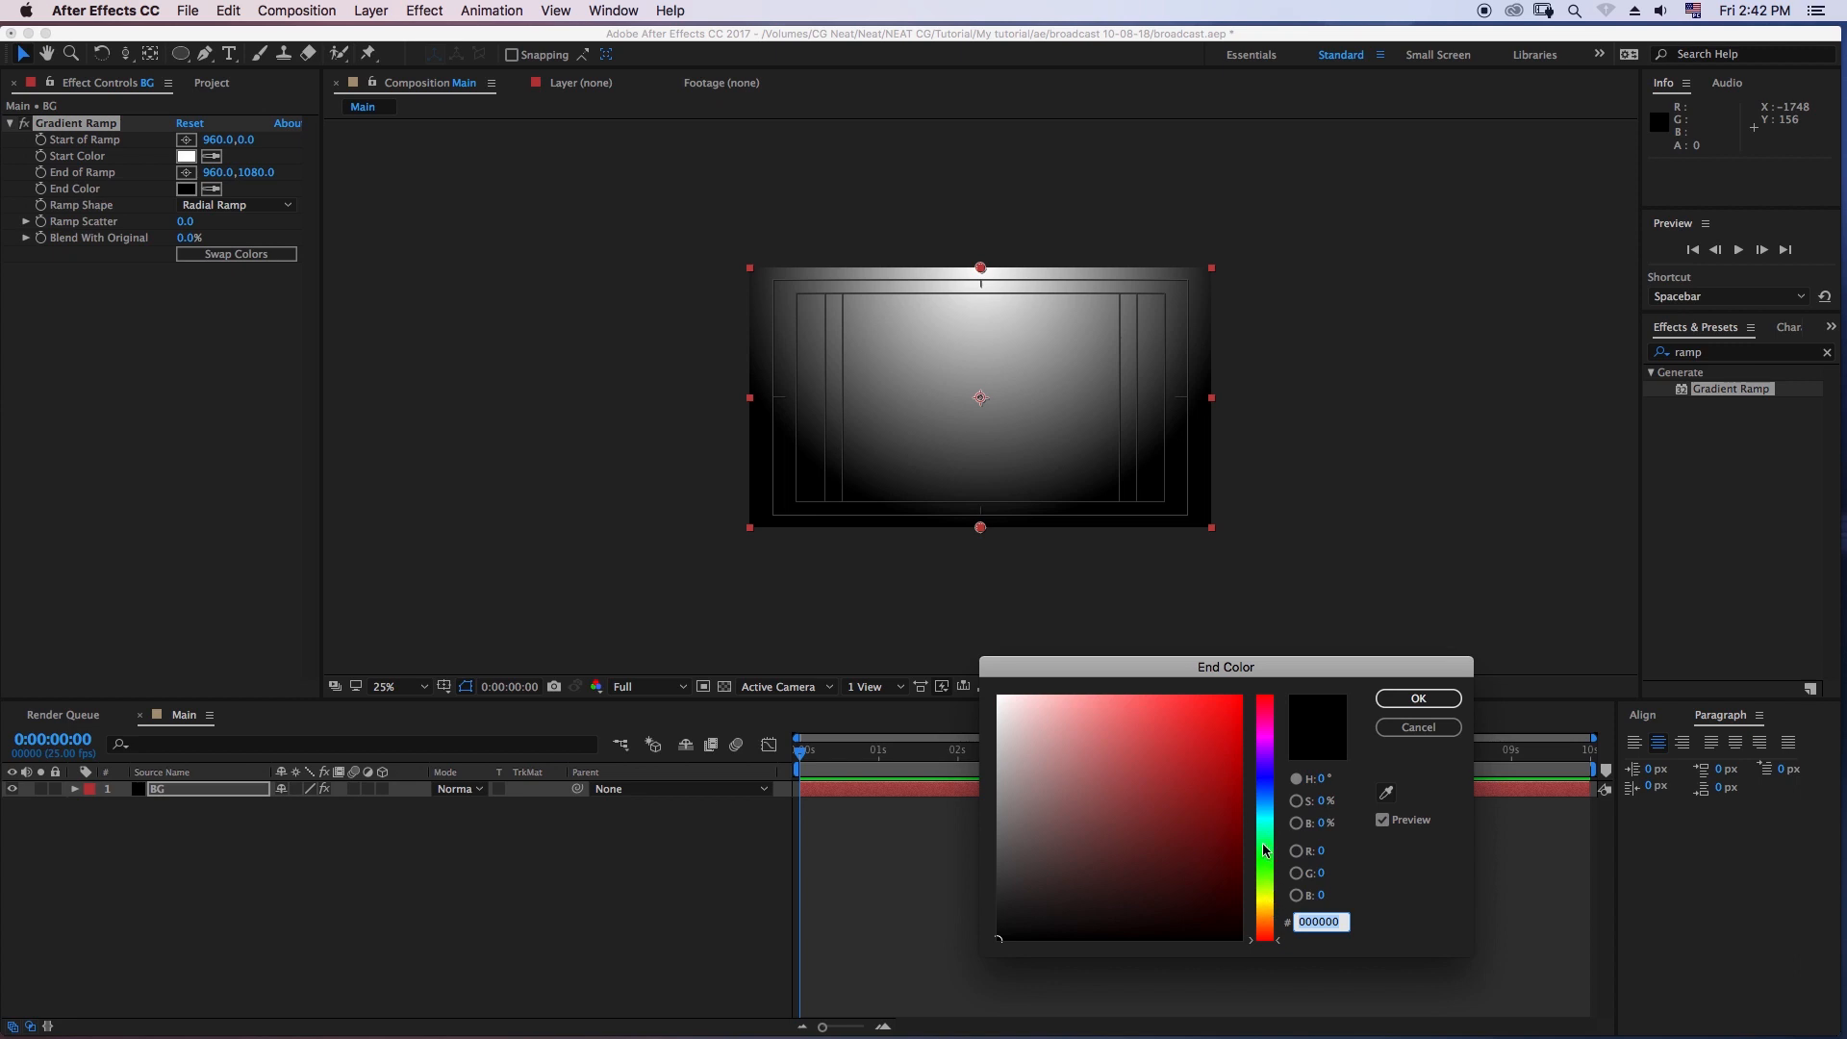
left_click_drag(1277, 754, 1271, 737)
mouse_move(1221, 866)
left_mouse_down()
mouse_move(1208, 875)
mouse_move(1229, 896)
left_mouse_up()
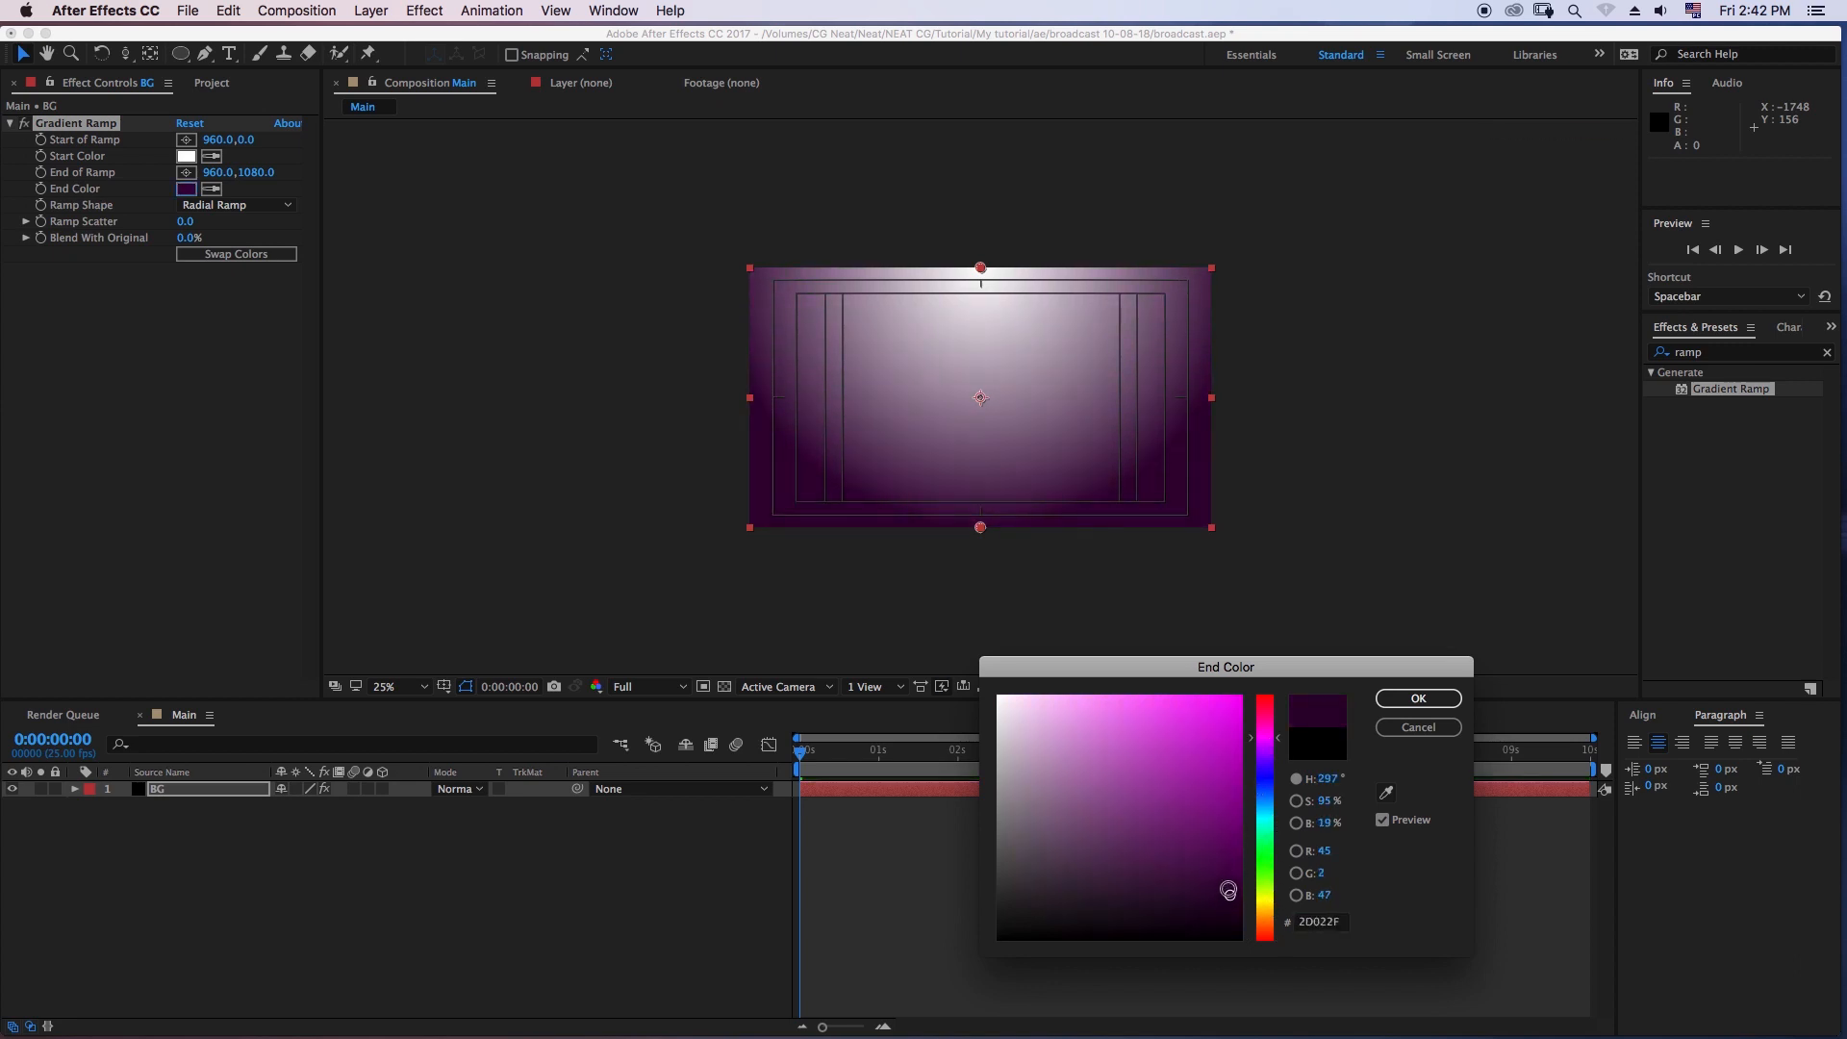
left_click(1418, 698)
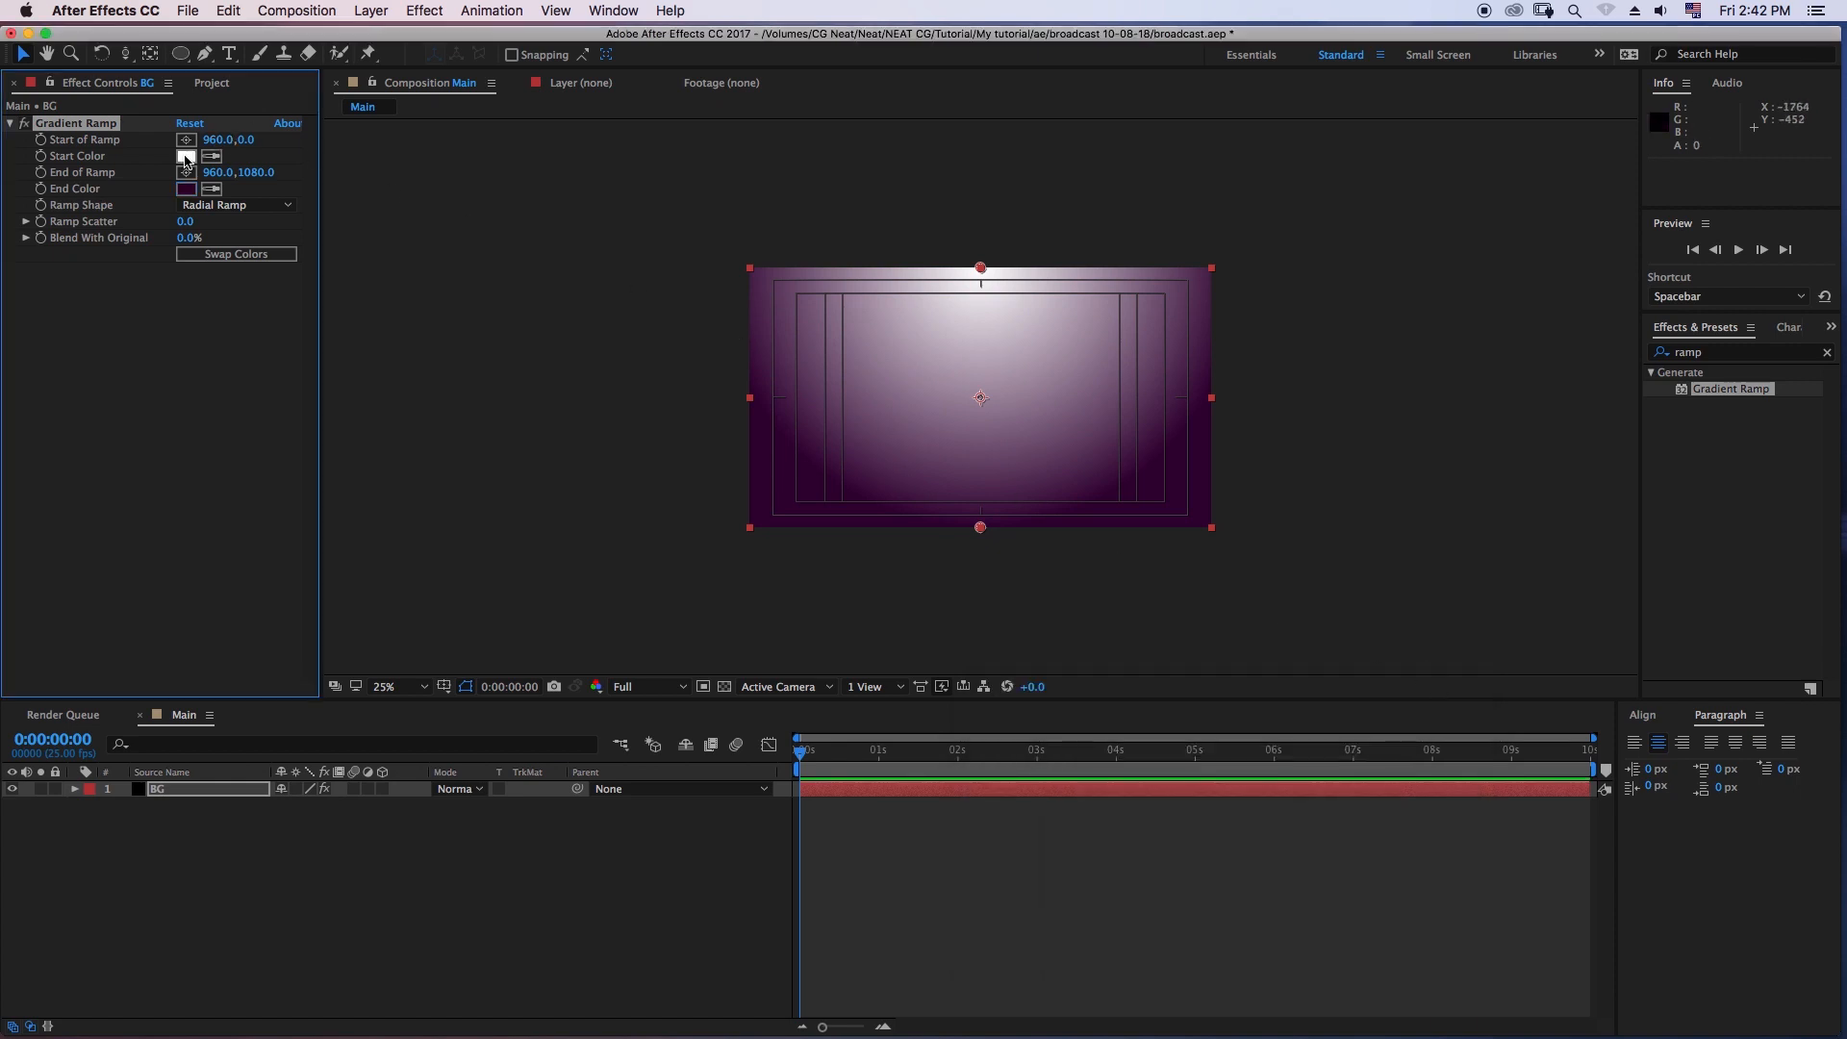
- Set the ramp's start color to pale yellow and reposition its start to about 1052, -264 and its end to about 1208, 1176
left_click(186, 157)
left_click(1263, 896)
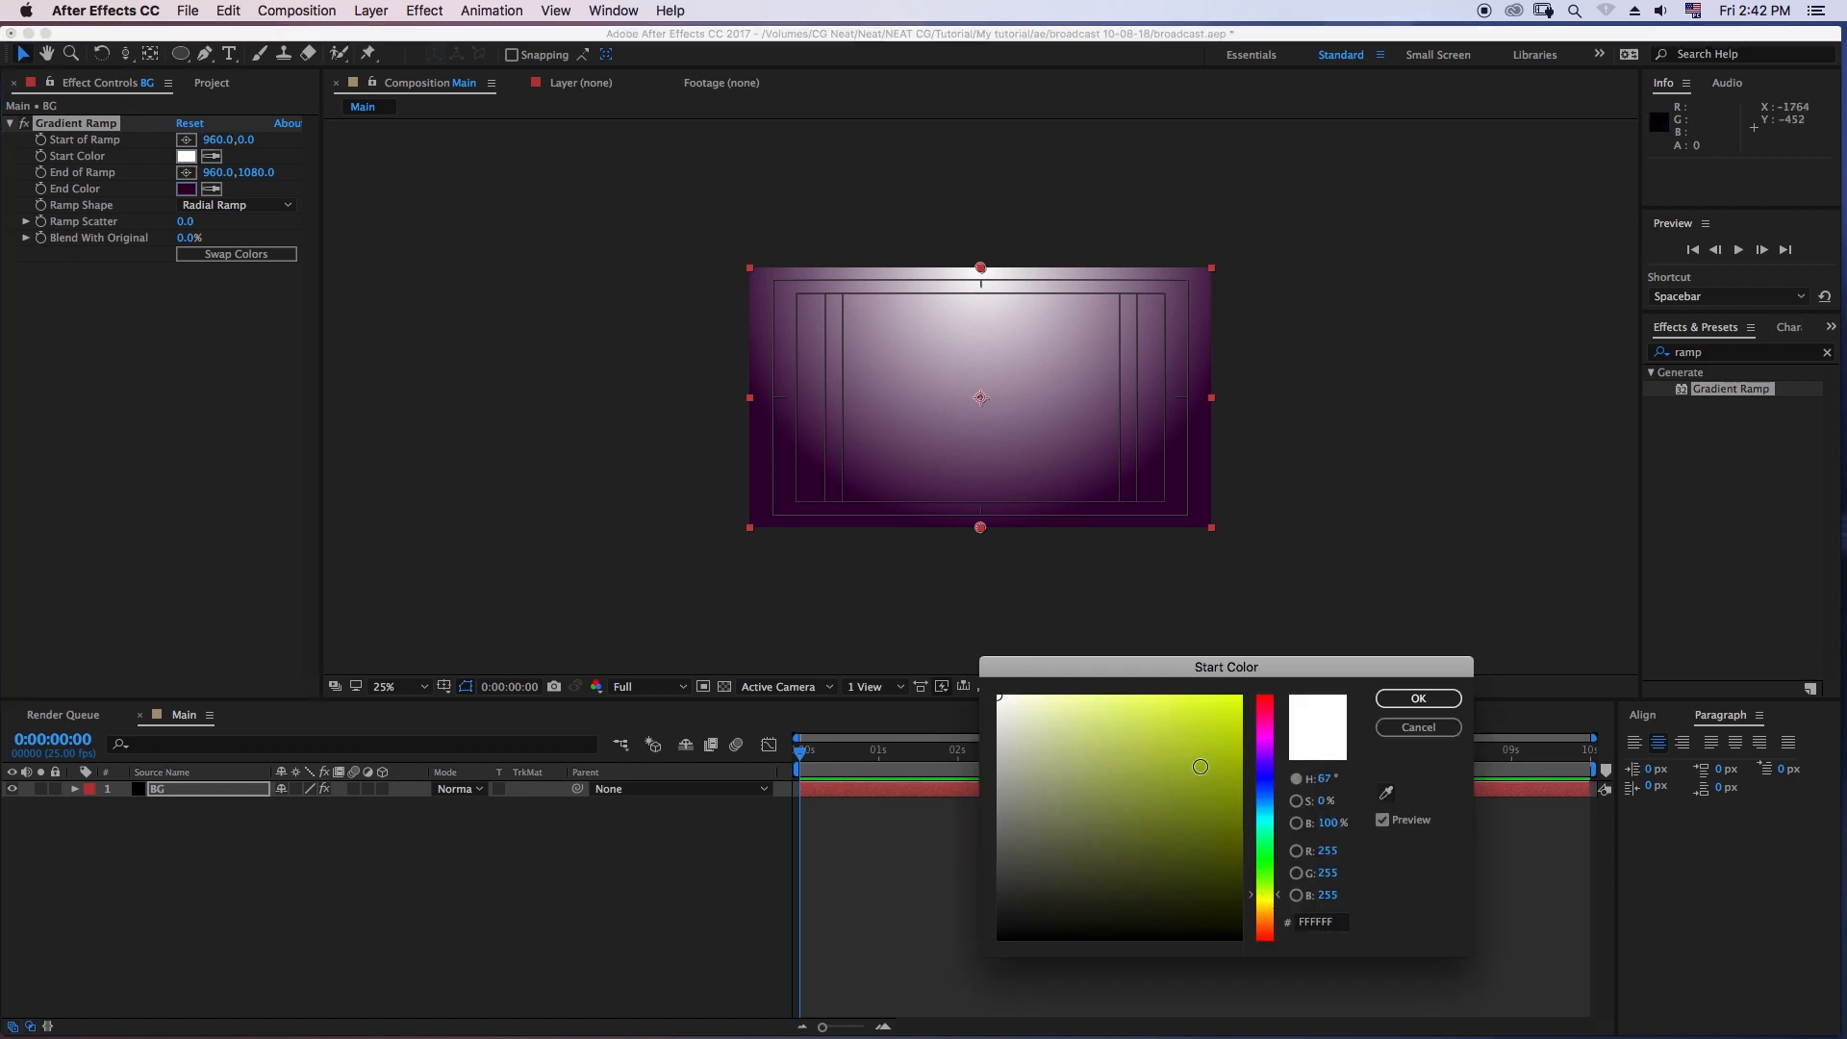
left_click(1264, 907)
left_click_drag(1154, 713, 1087, 686)
left_click(1416, 700)
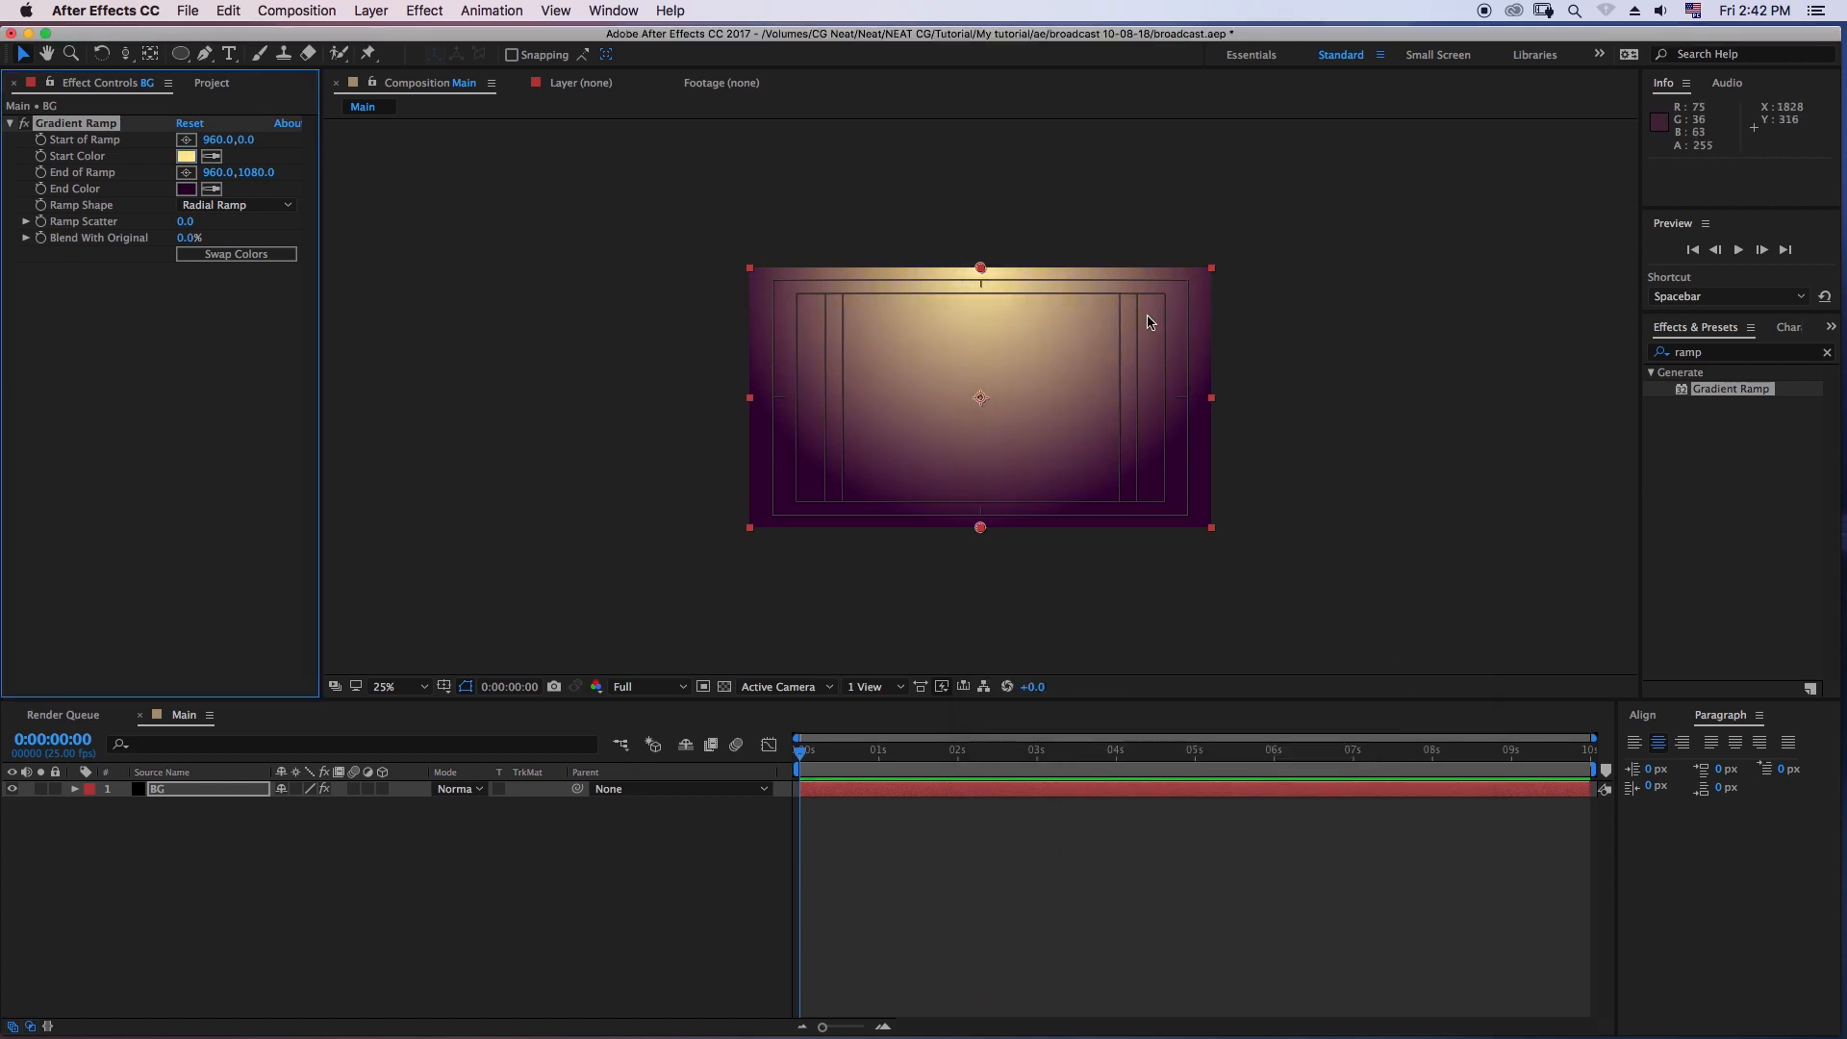
left_click_drag(980, 270, 1002, 203)
left_click_drag(981, 529, 1040, 550)
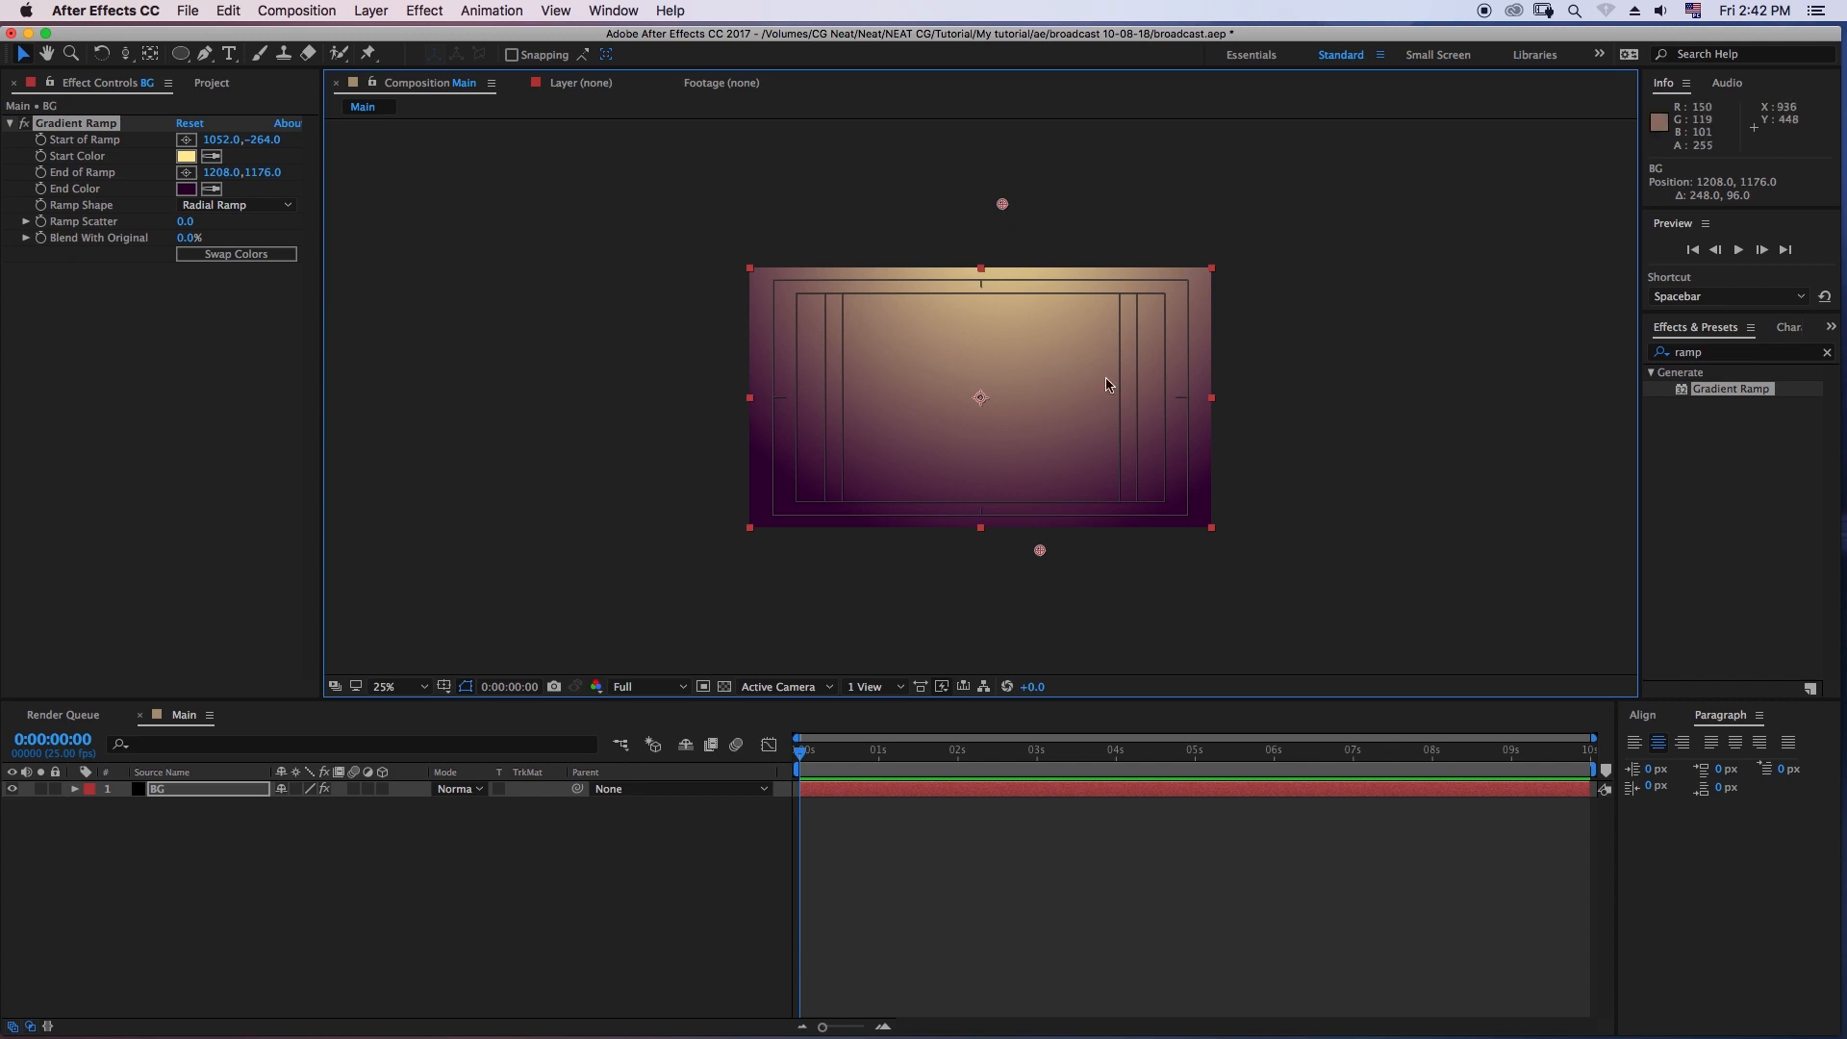
- Search the effects for "curv" and apply Curves to the BG layer
left_click(1712, 352)
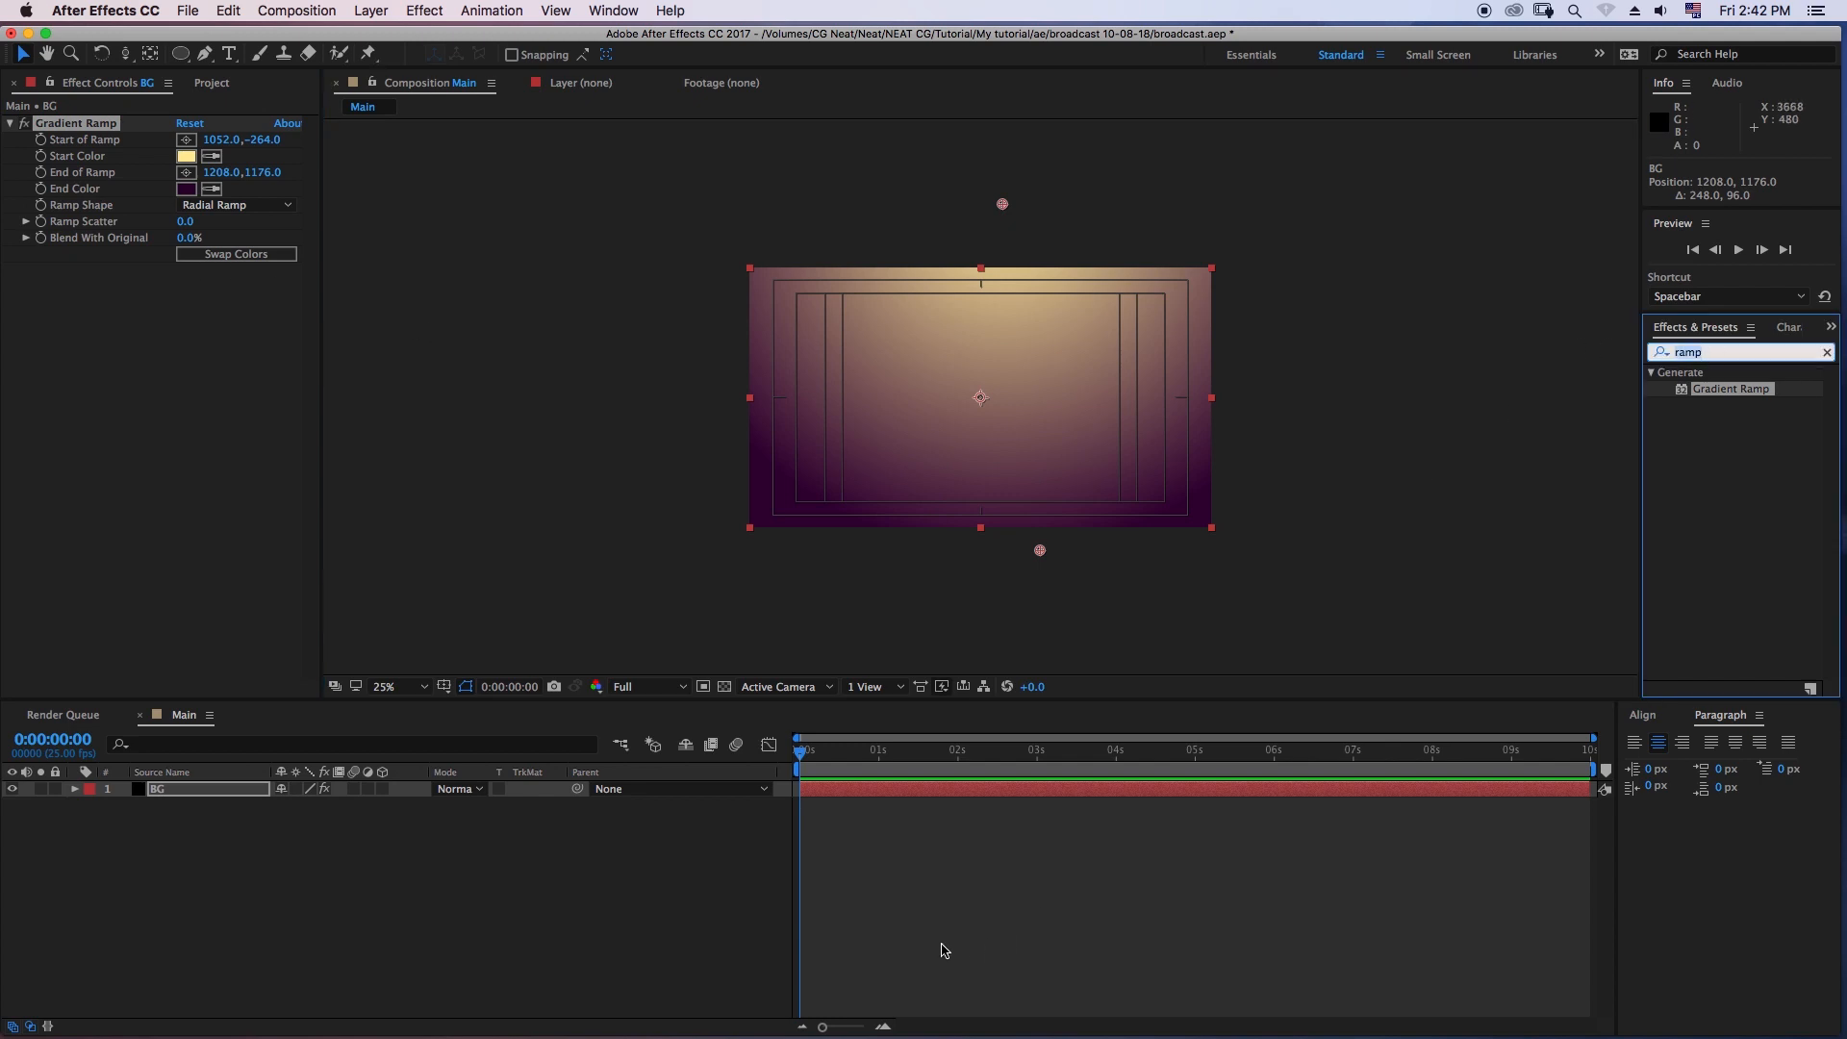
type("cu")
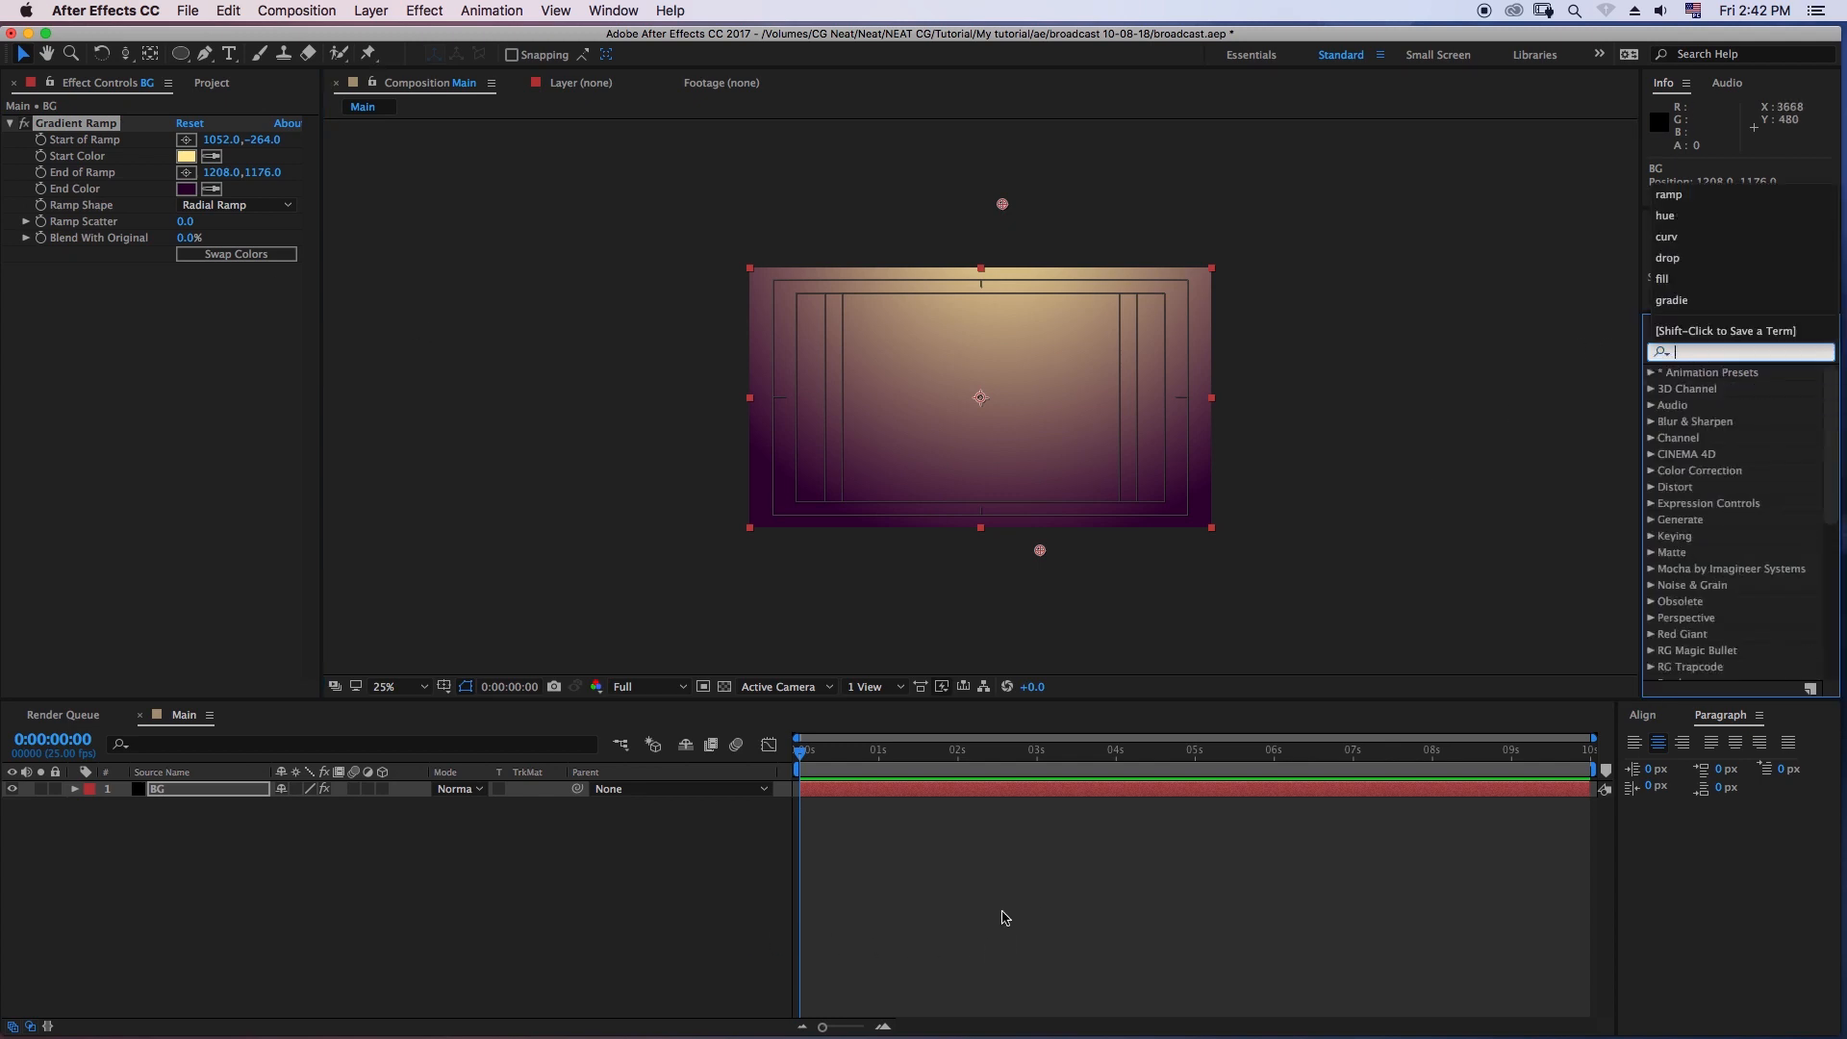
type("rv")
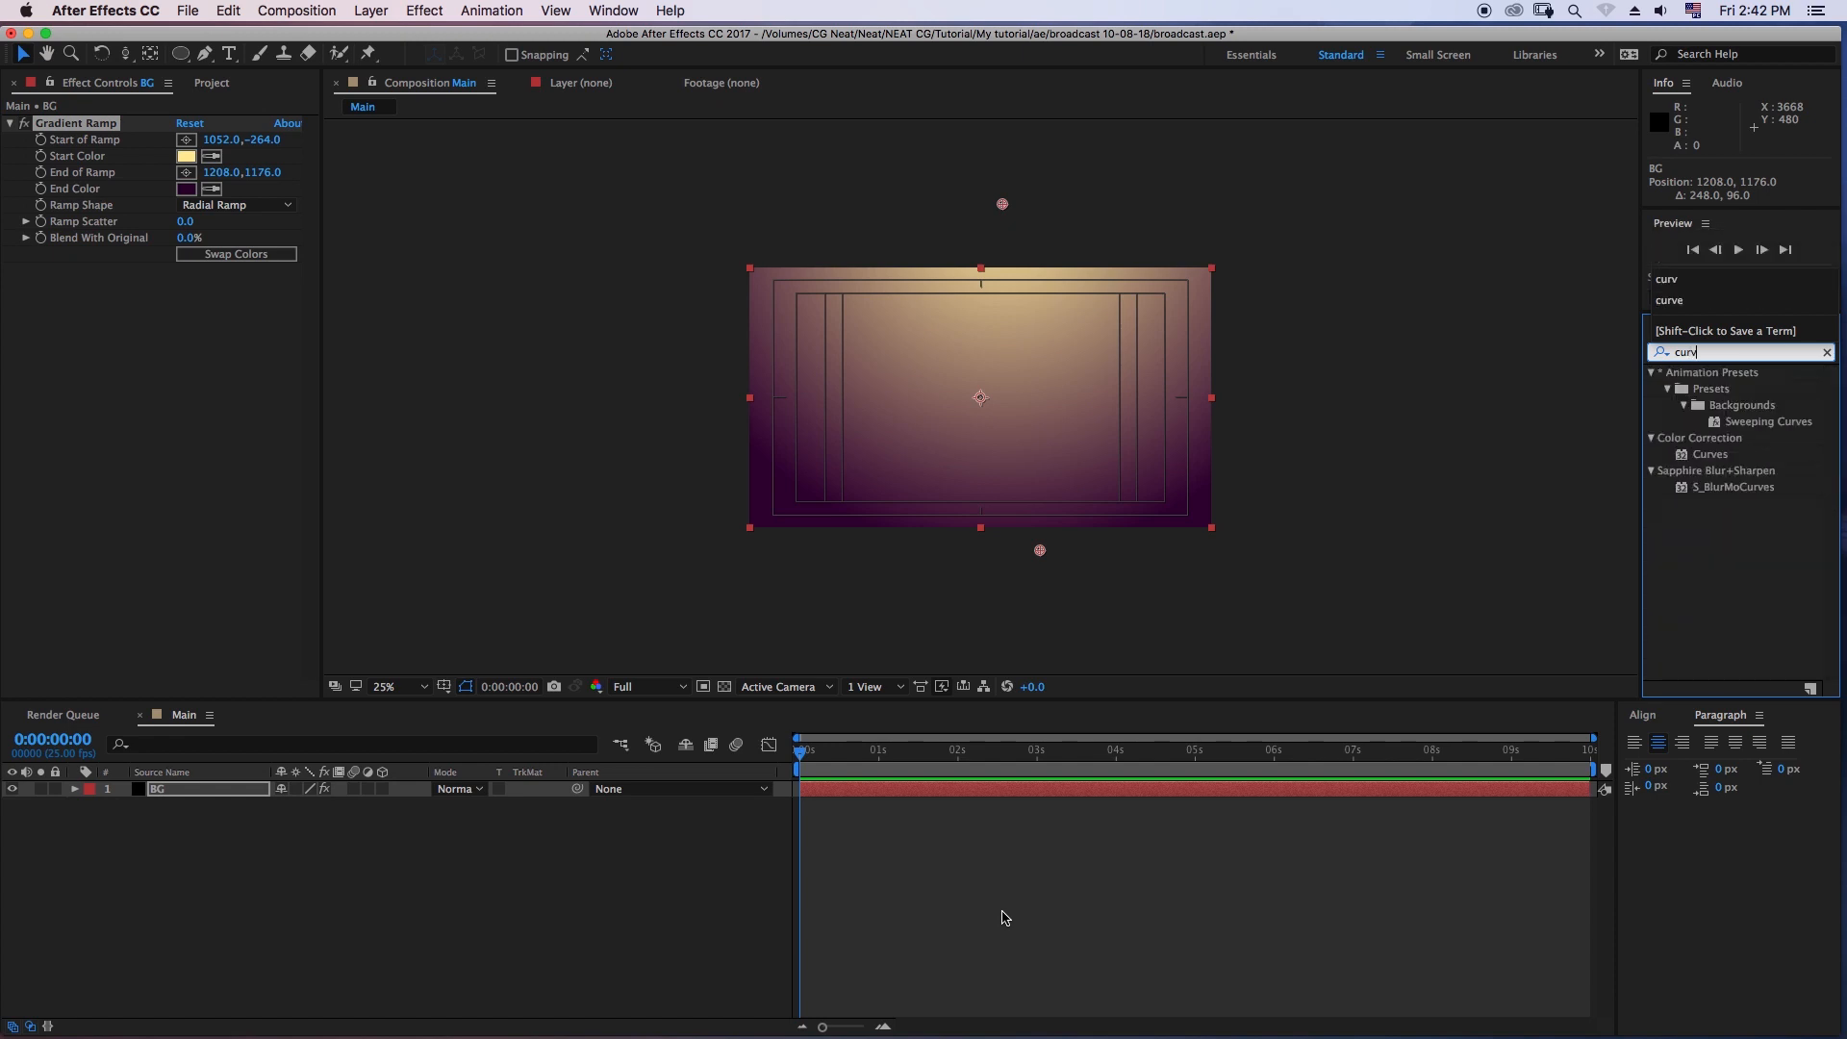
left_click_drag(1711, 454, 183, 791)
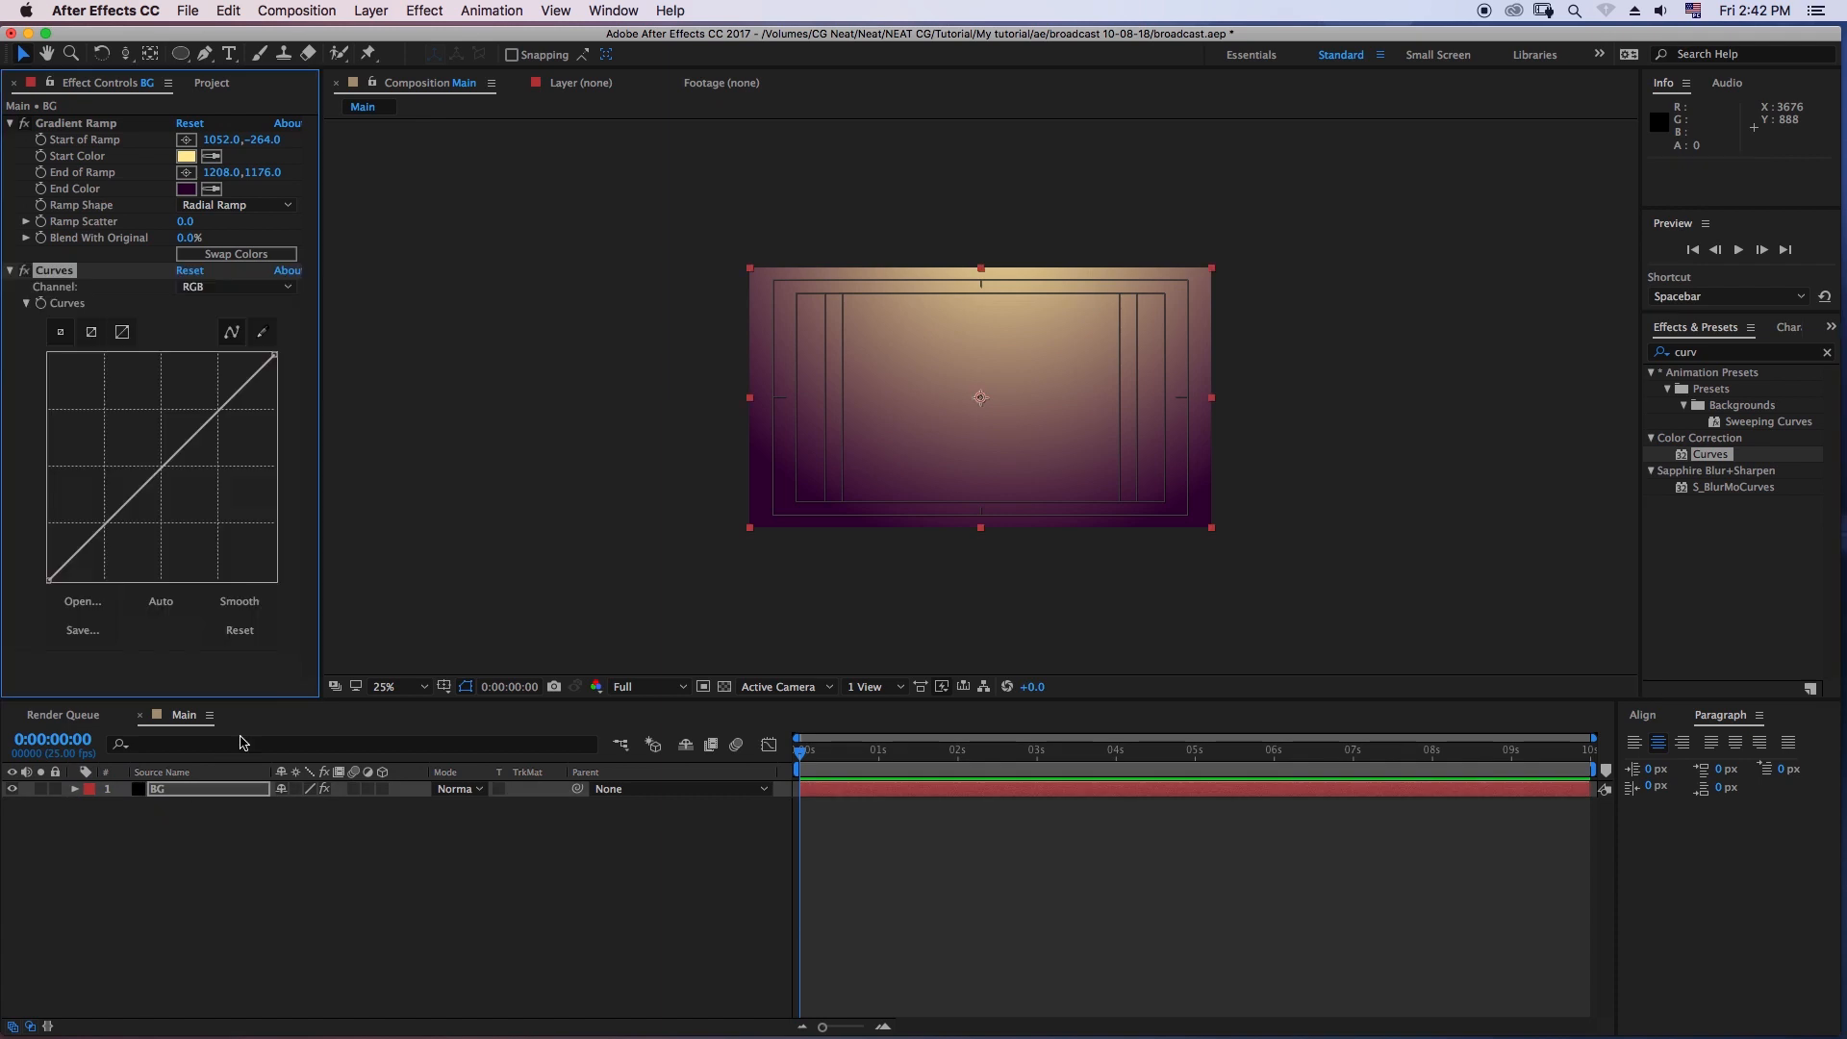
- Shape the BG layer's RGB curve into a slight S by lowering the shadows and holding the highlights, leaving the layer deselected
left_click_drag(76, 555, 82, 558)
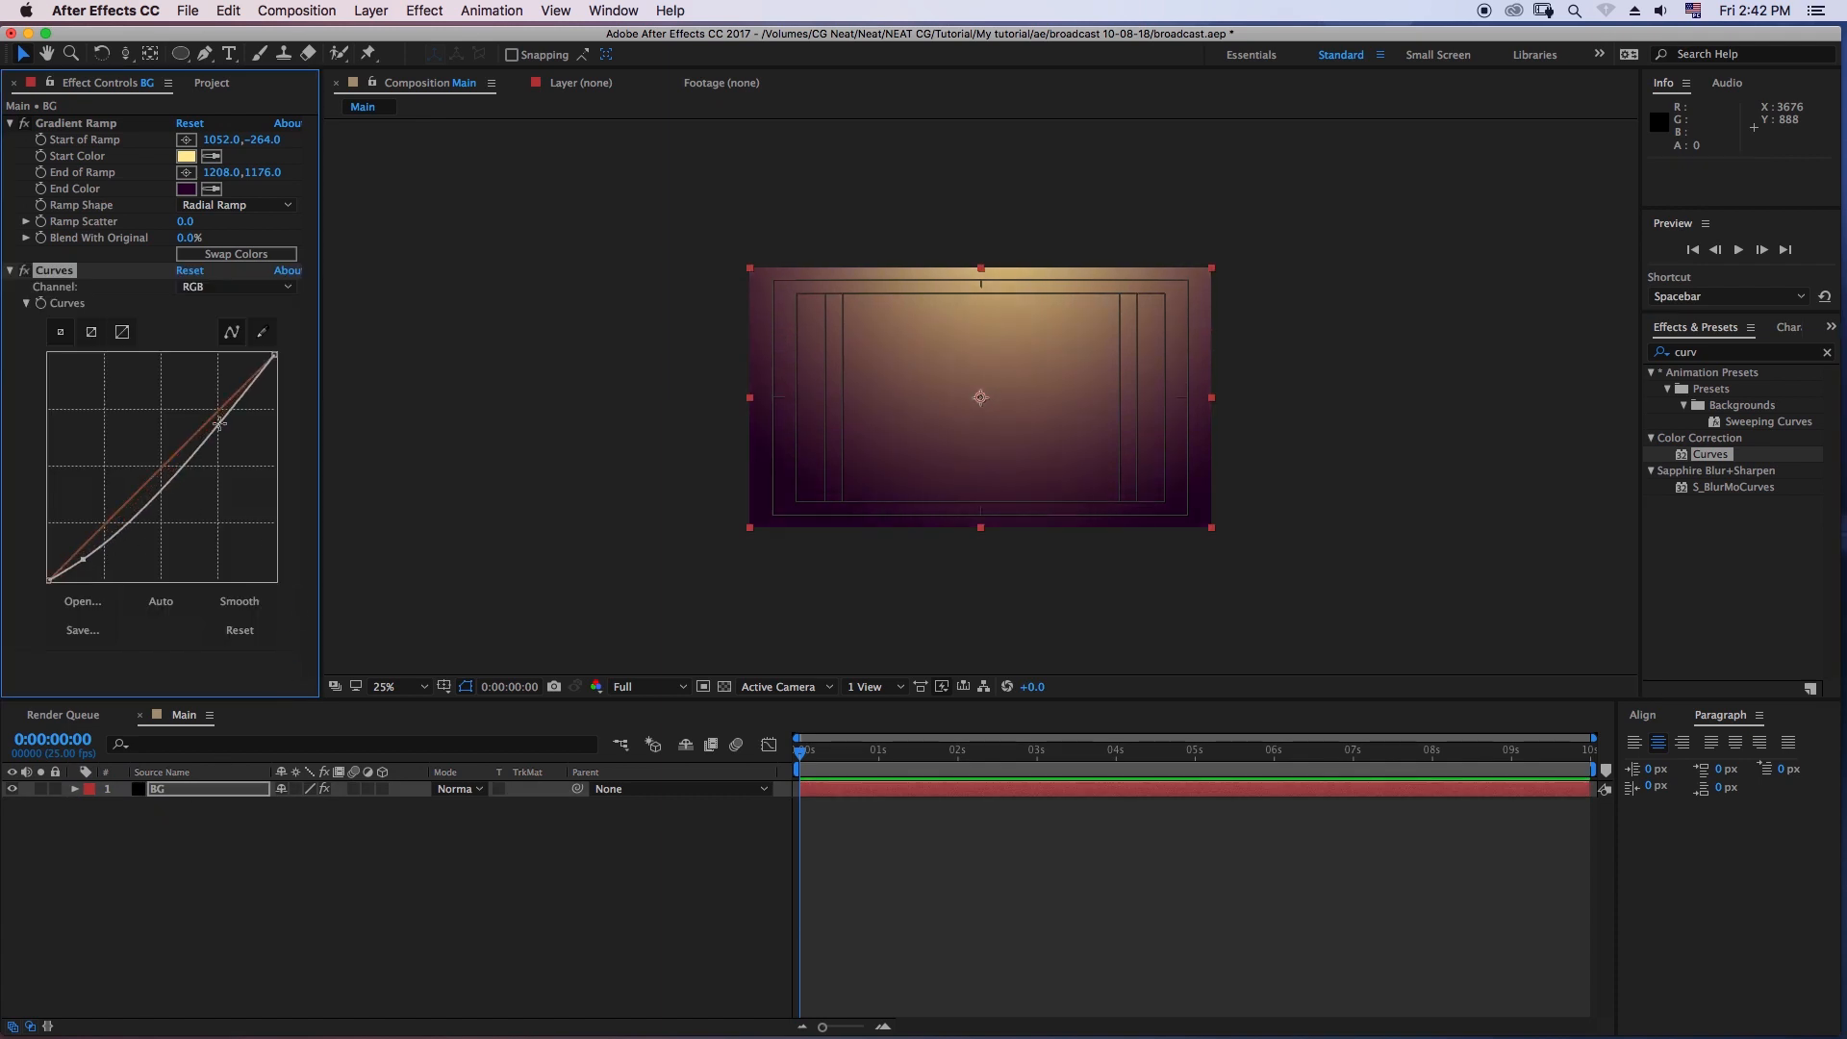
left_click_drag(226, 416, 218, 408)
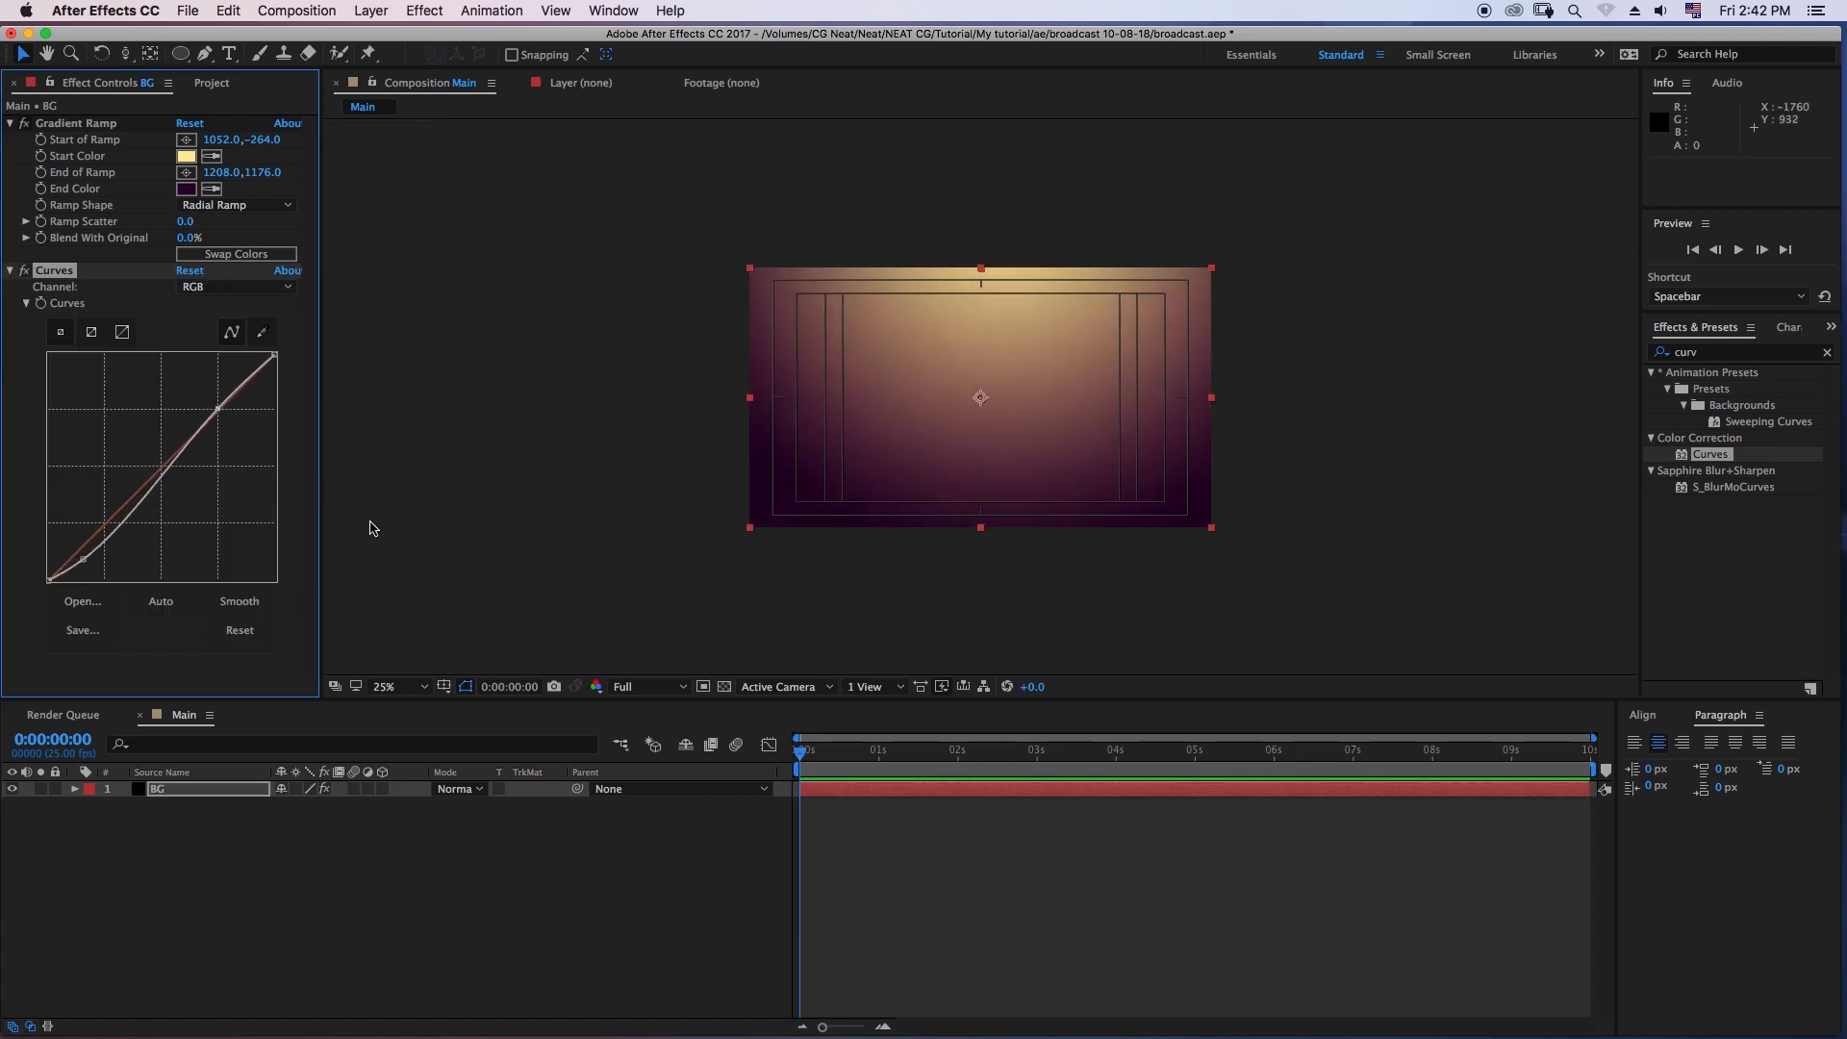
left_click(889, 818)
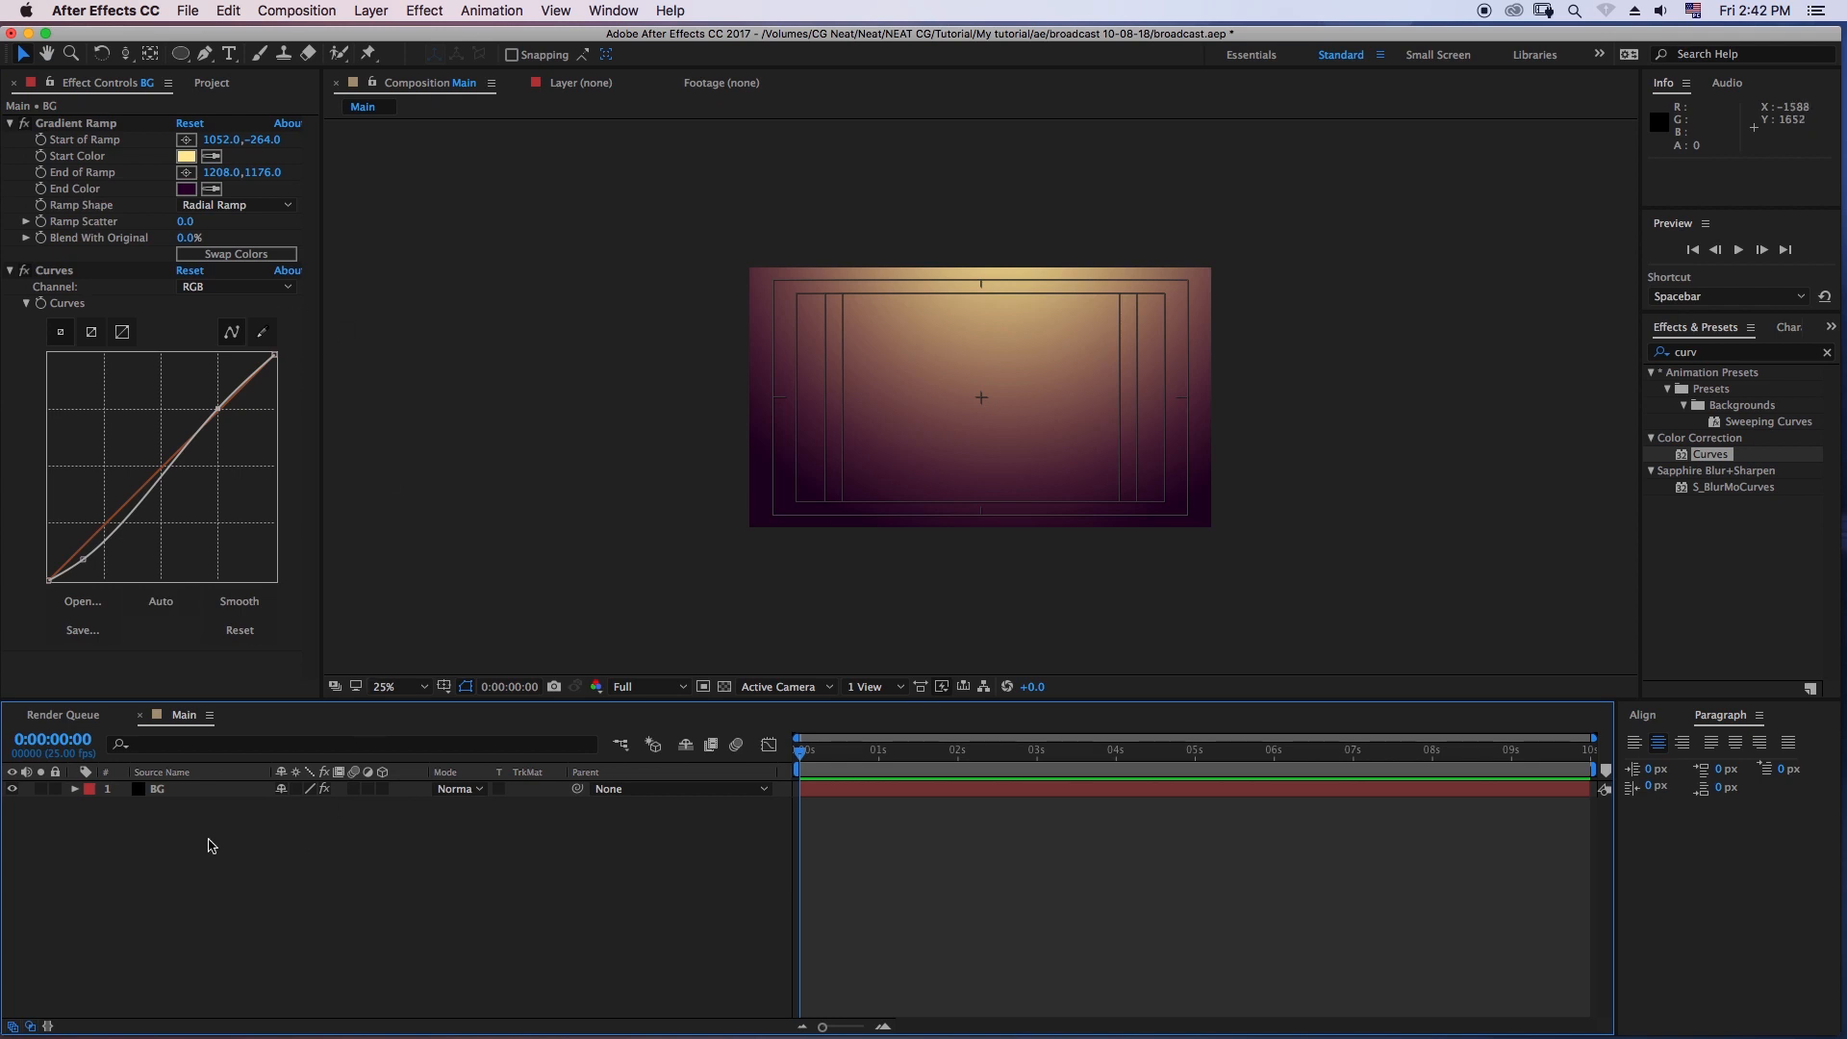
- Move the Replace footage composition into the Composition folder of the project and clear the selection
left_click(215, 84)
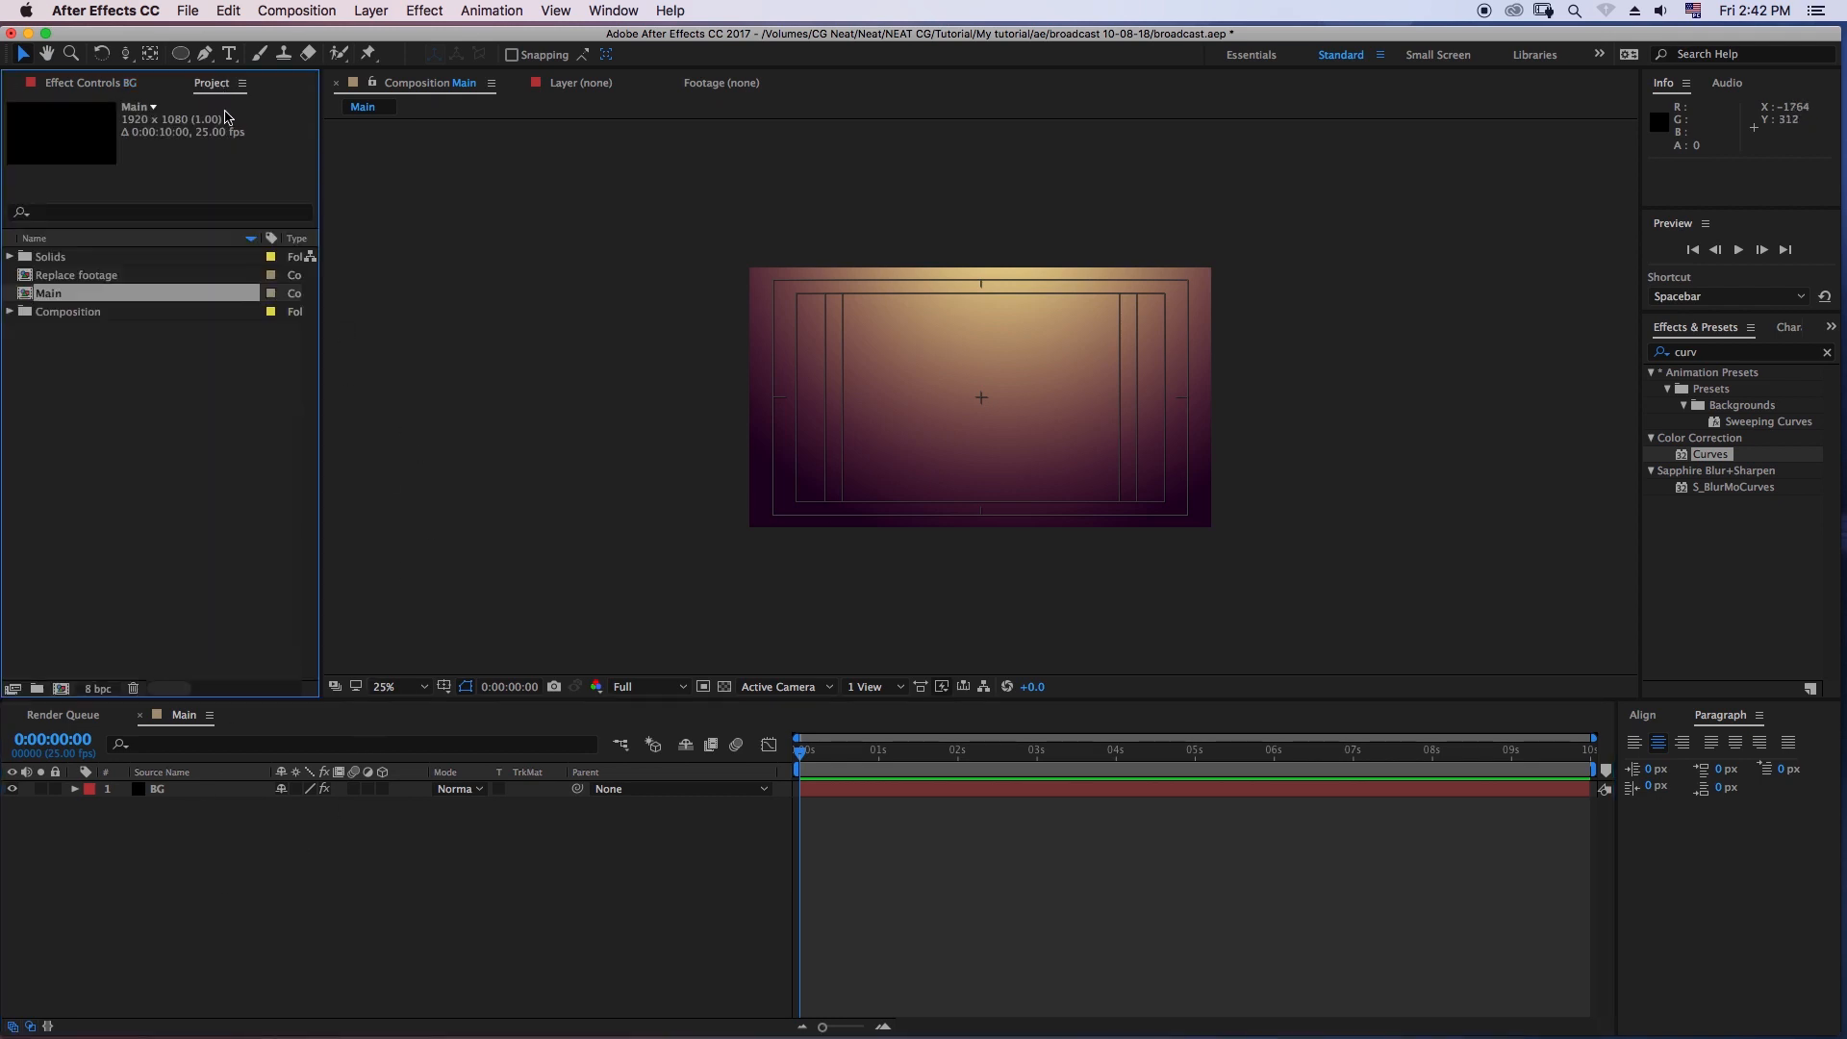
left_click(116, 361)
left_click(80, 275)
mouse_move(61, 280)
left_mouse_down()
mouse_move(85, 319)
mouse_move(69, 310)
left_mouse_up()
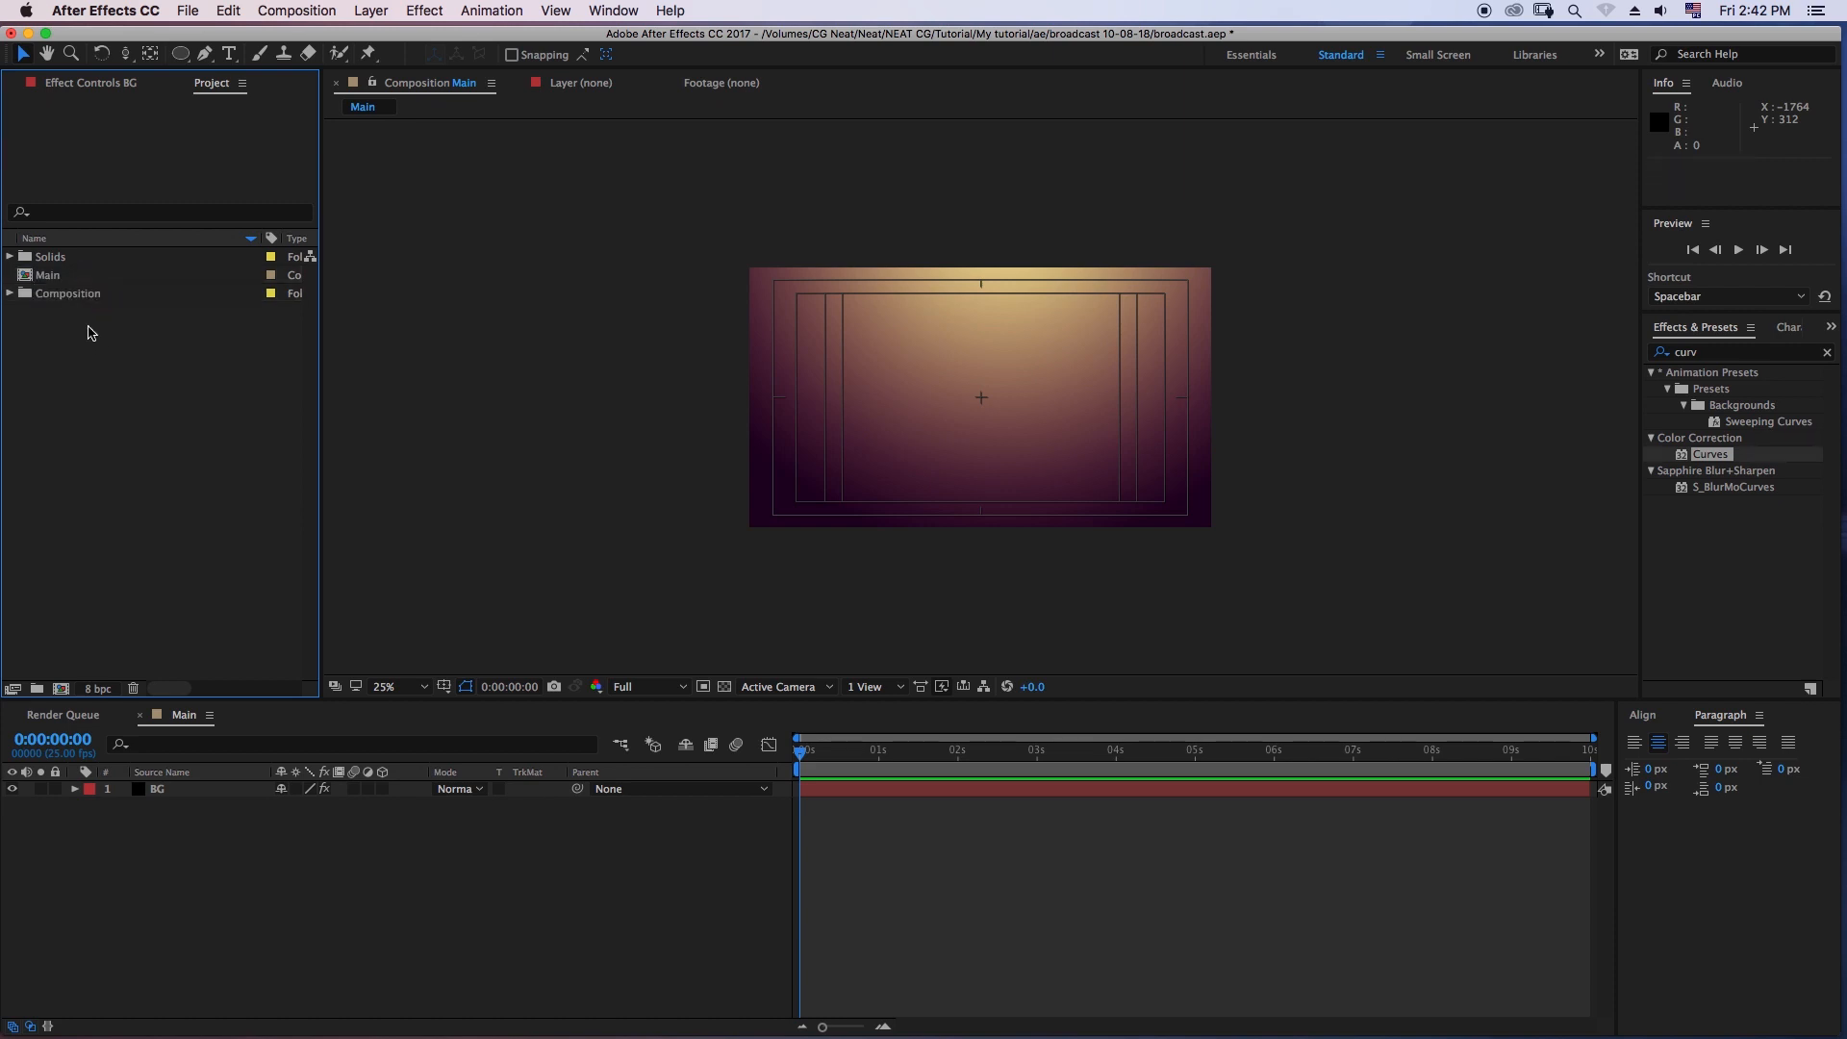
left_click(57, 282)
left_click(83, 360)
- Create a composition named "shape" at 1920 x 1080, 25 fps, lasting 10 seconds
left_click(298, 11)
left_click(330, 35)
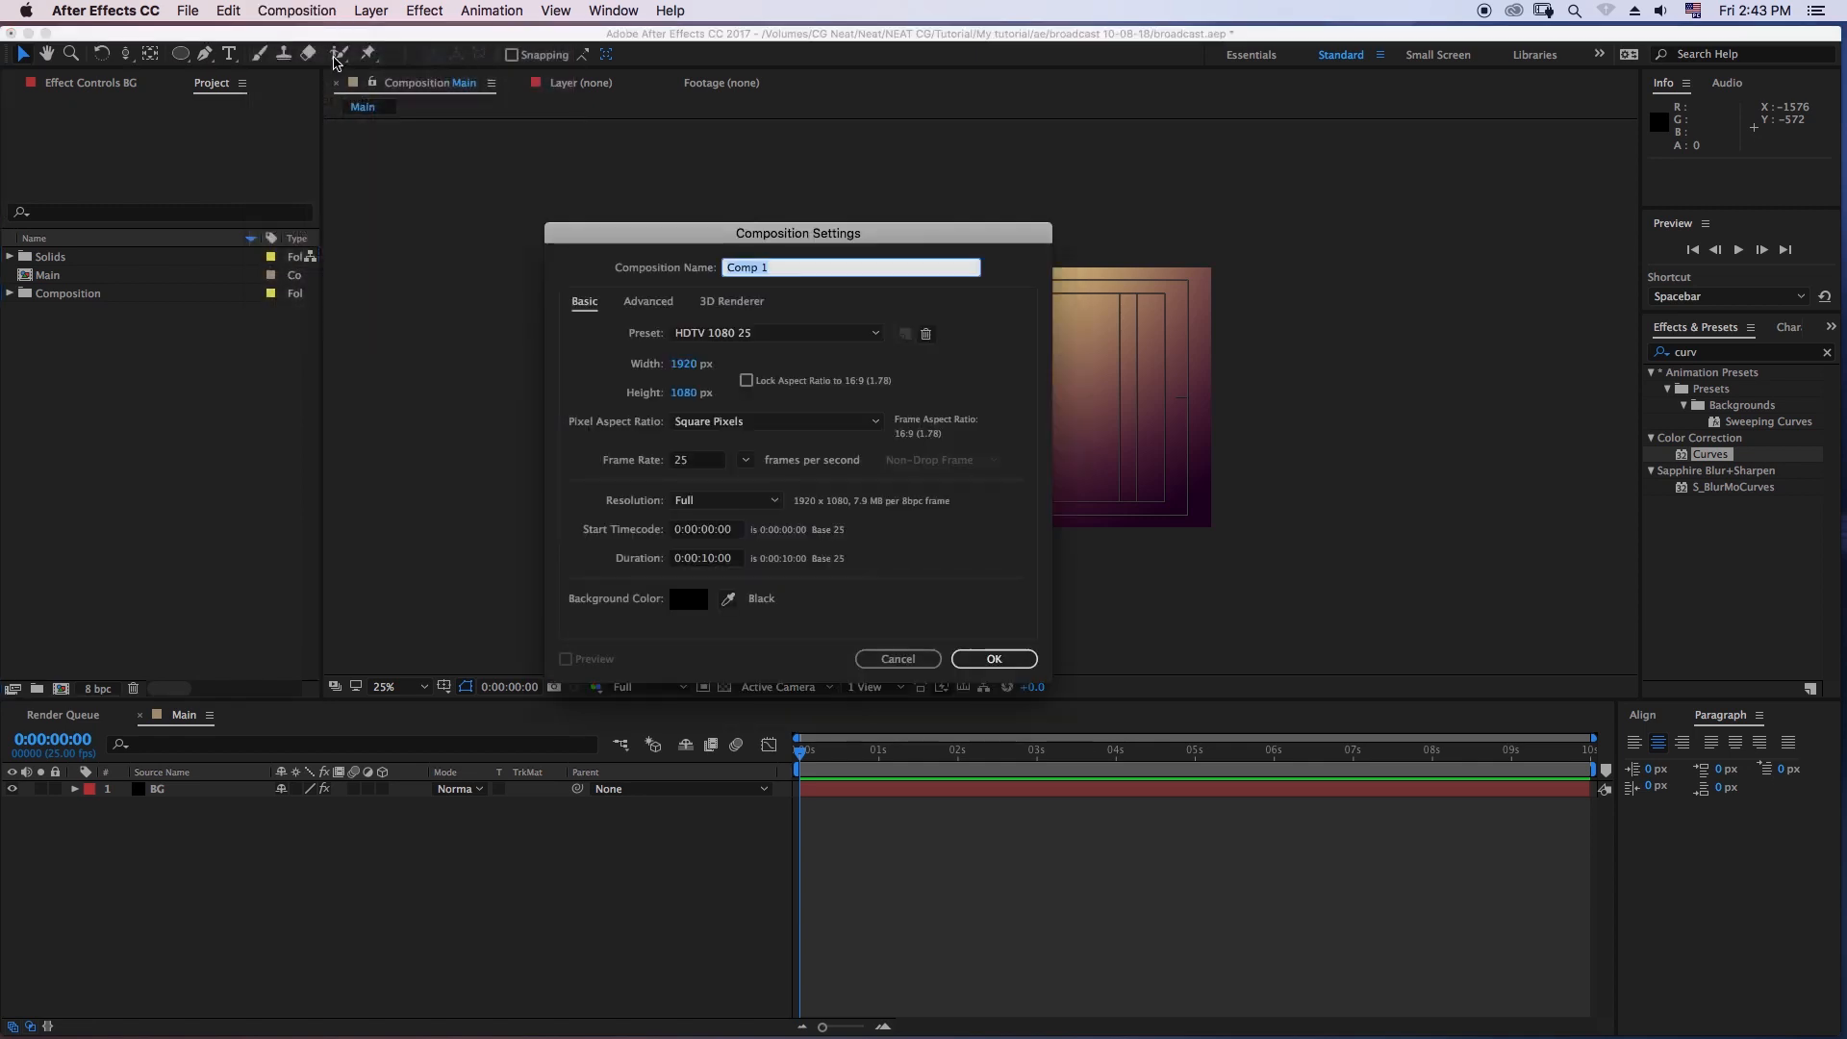
type("shape")
left_click(993, 658)
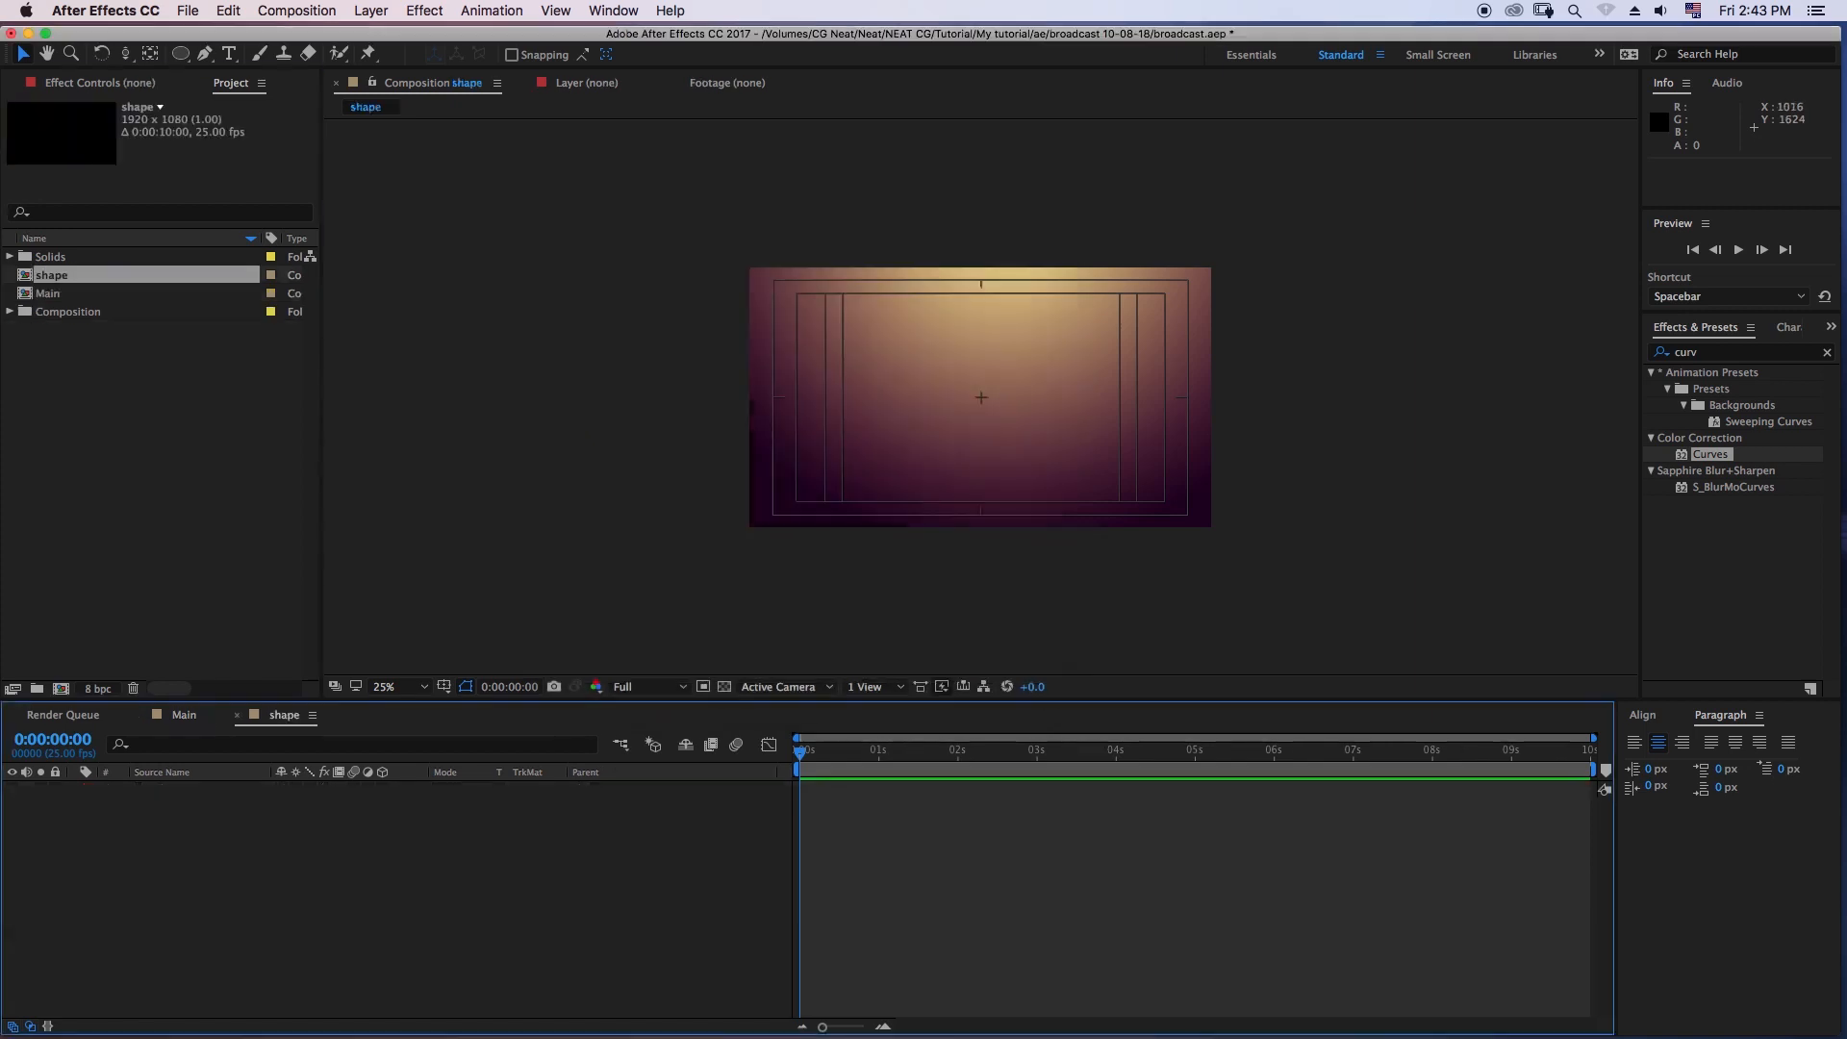
- Draw a circle with the Ellipse tool from the center of the shape composition, filling most of the frame height
mouse_move(181, 54)
left_mouse_down()
mouse_move(217, 54)
mouse_move(241, 95)
left_mouse_up()
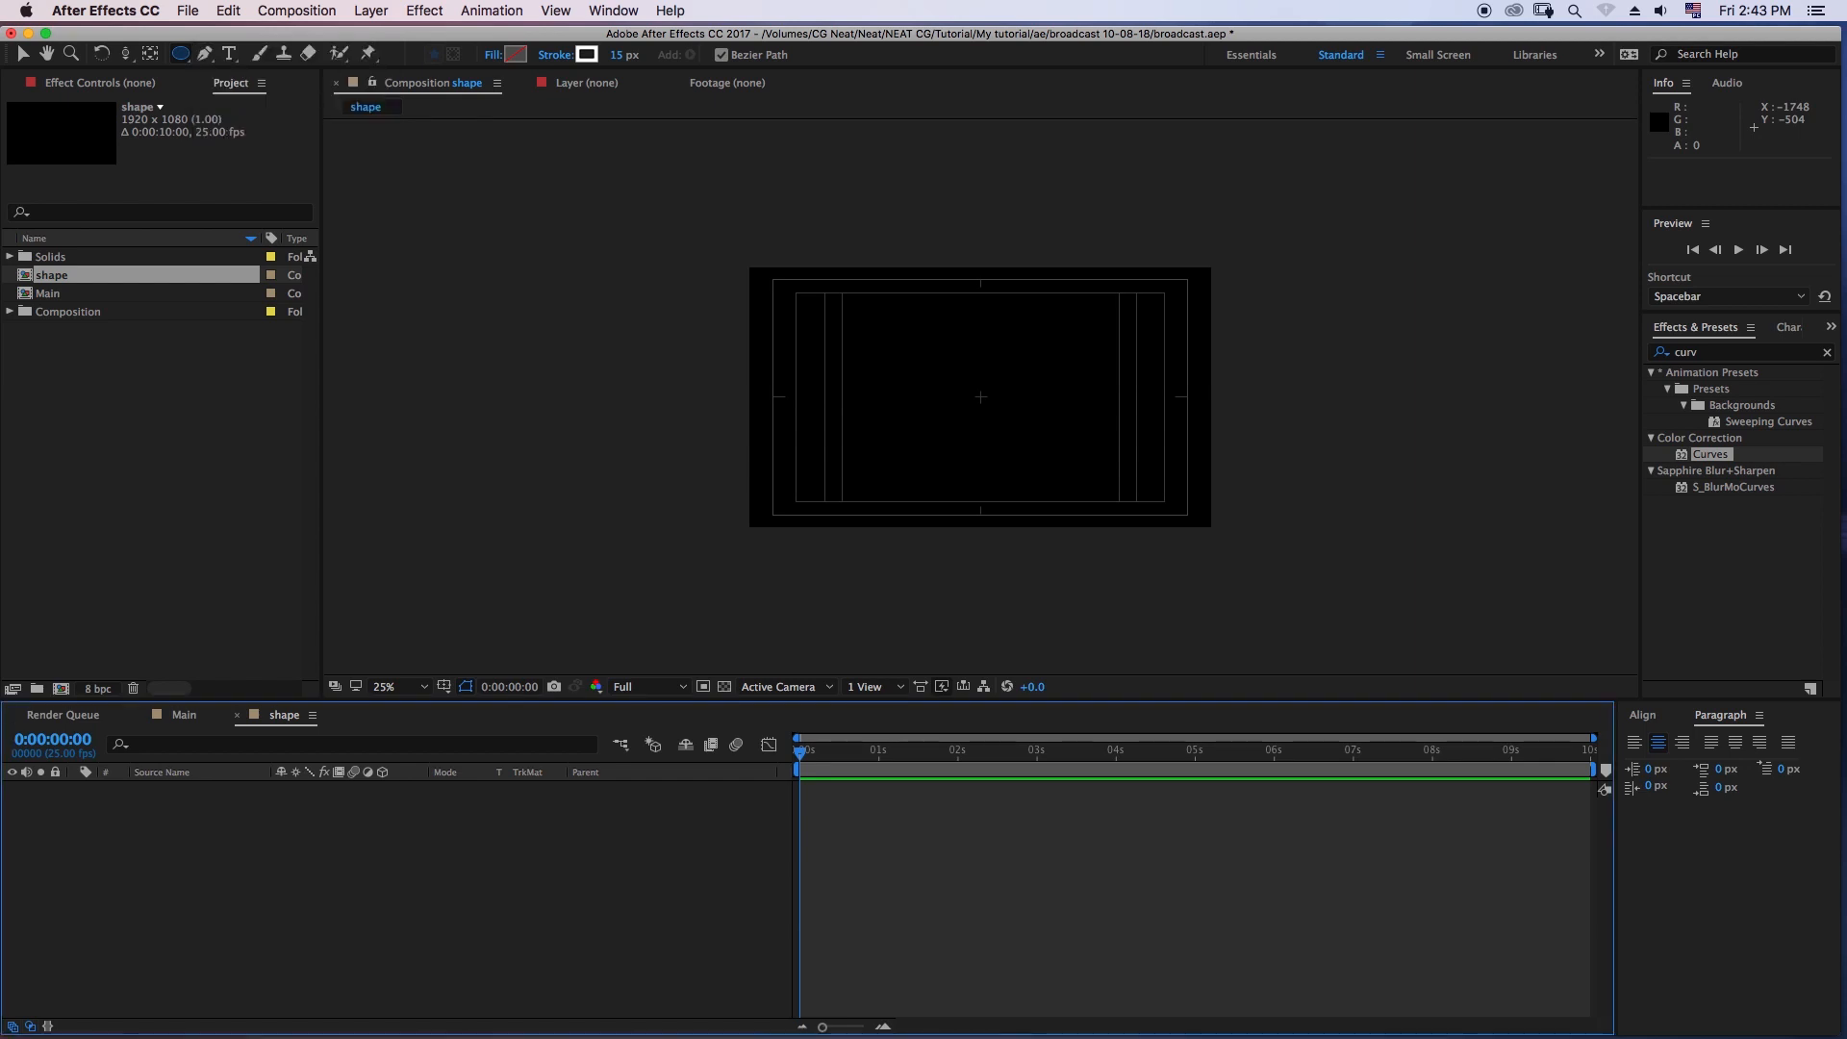
left_click_drag(979, 395, 1082, 498)
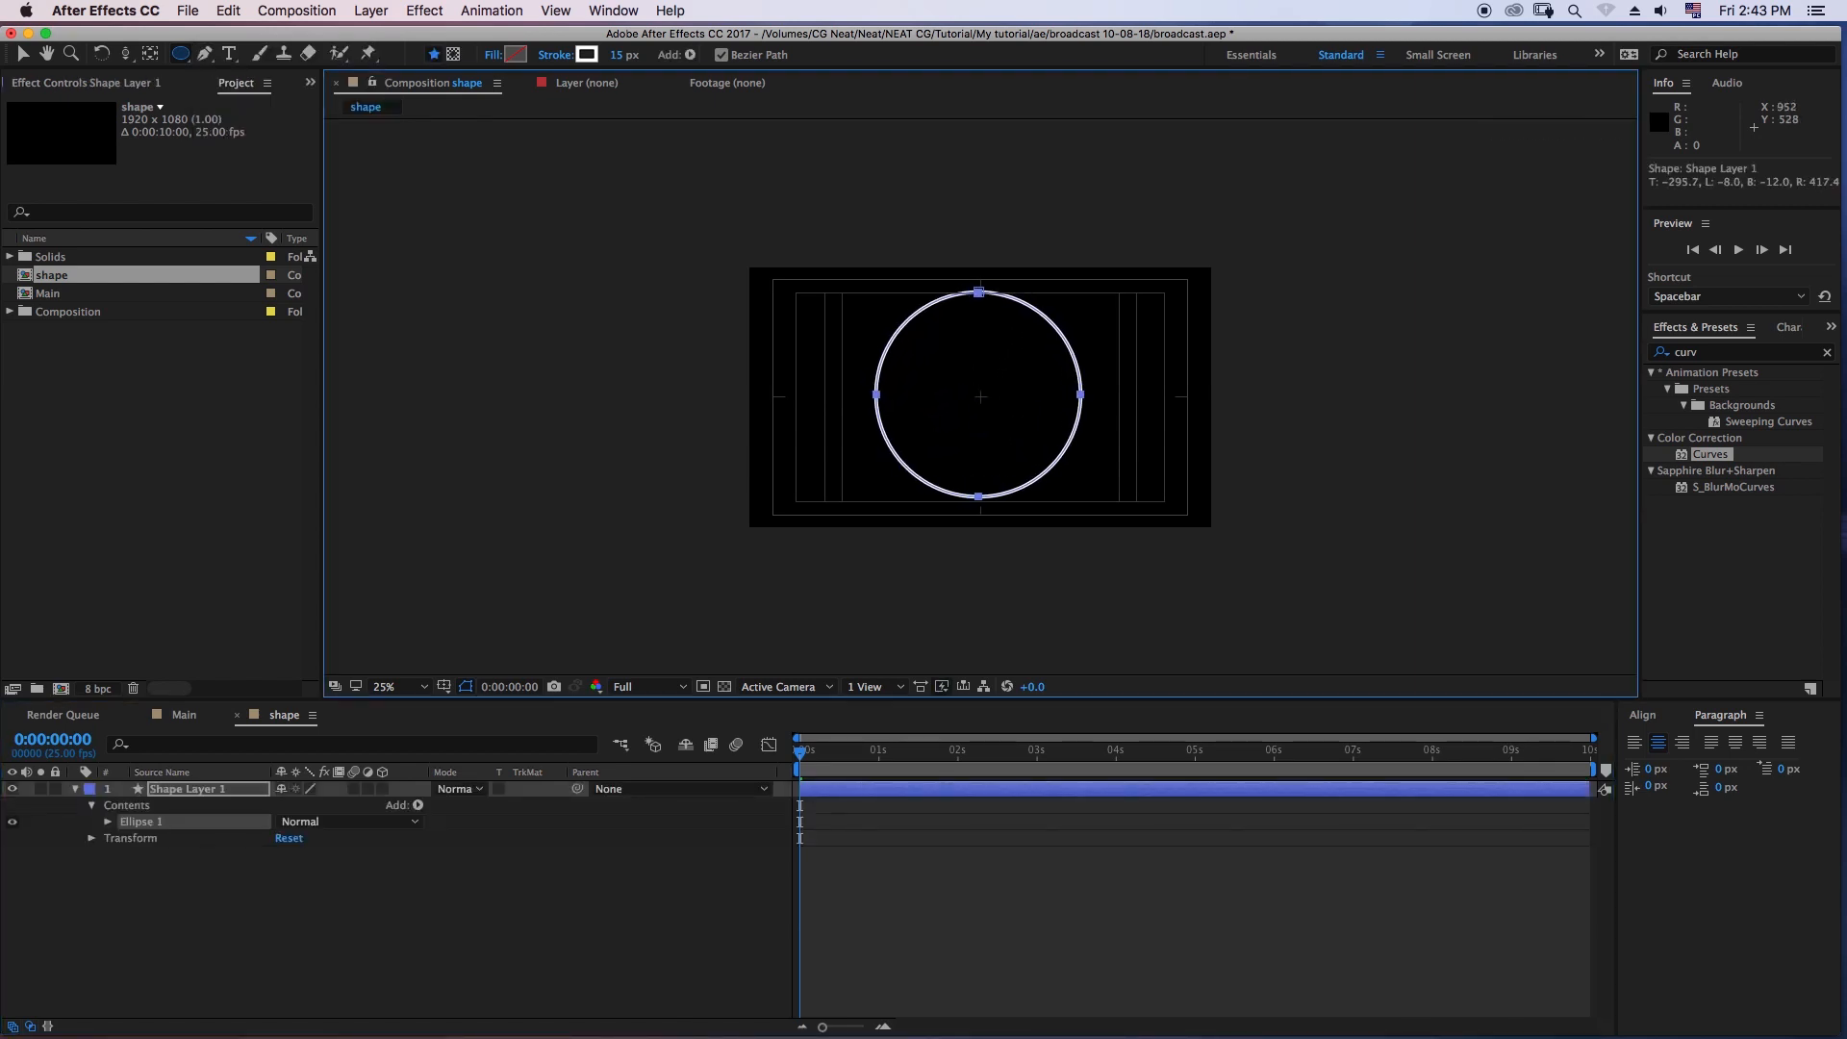
left_click(755, 894)
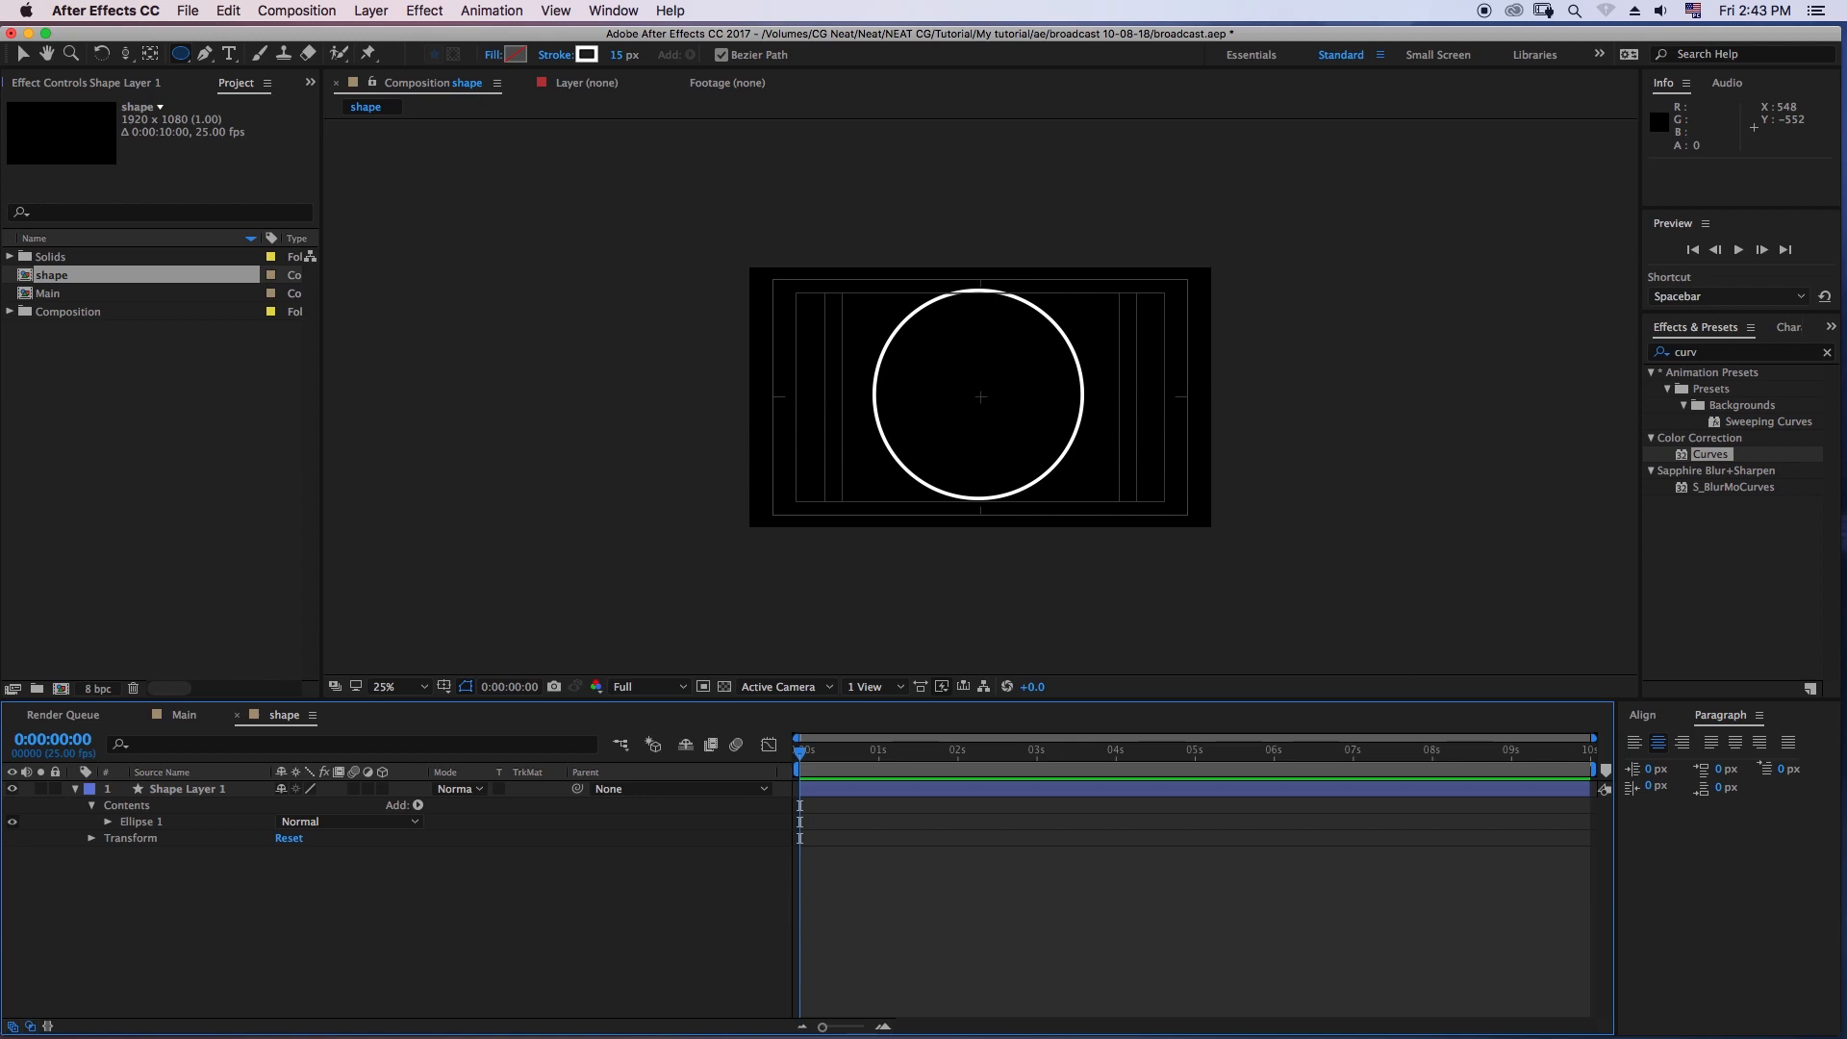
key("period")
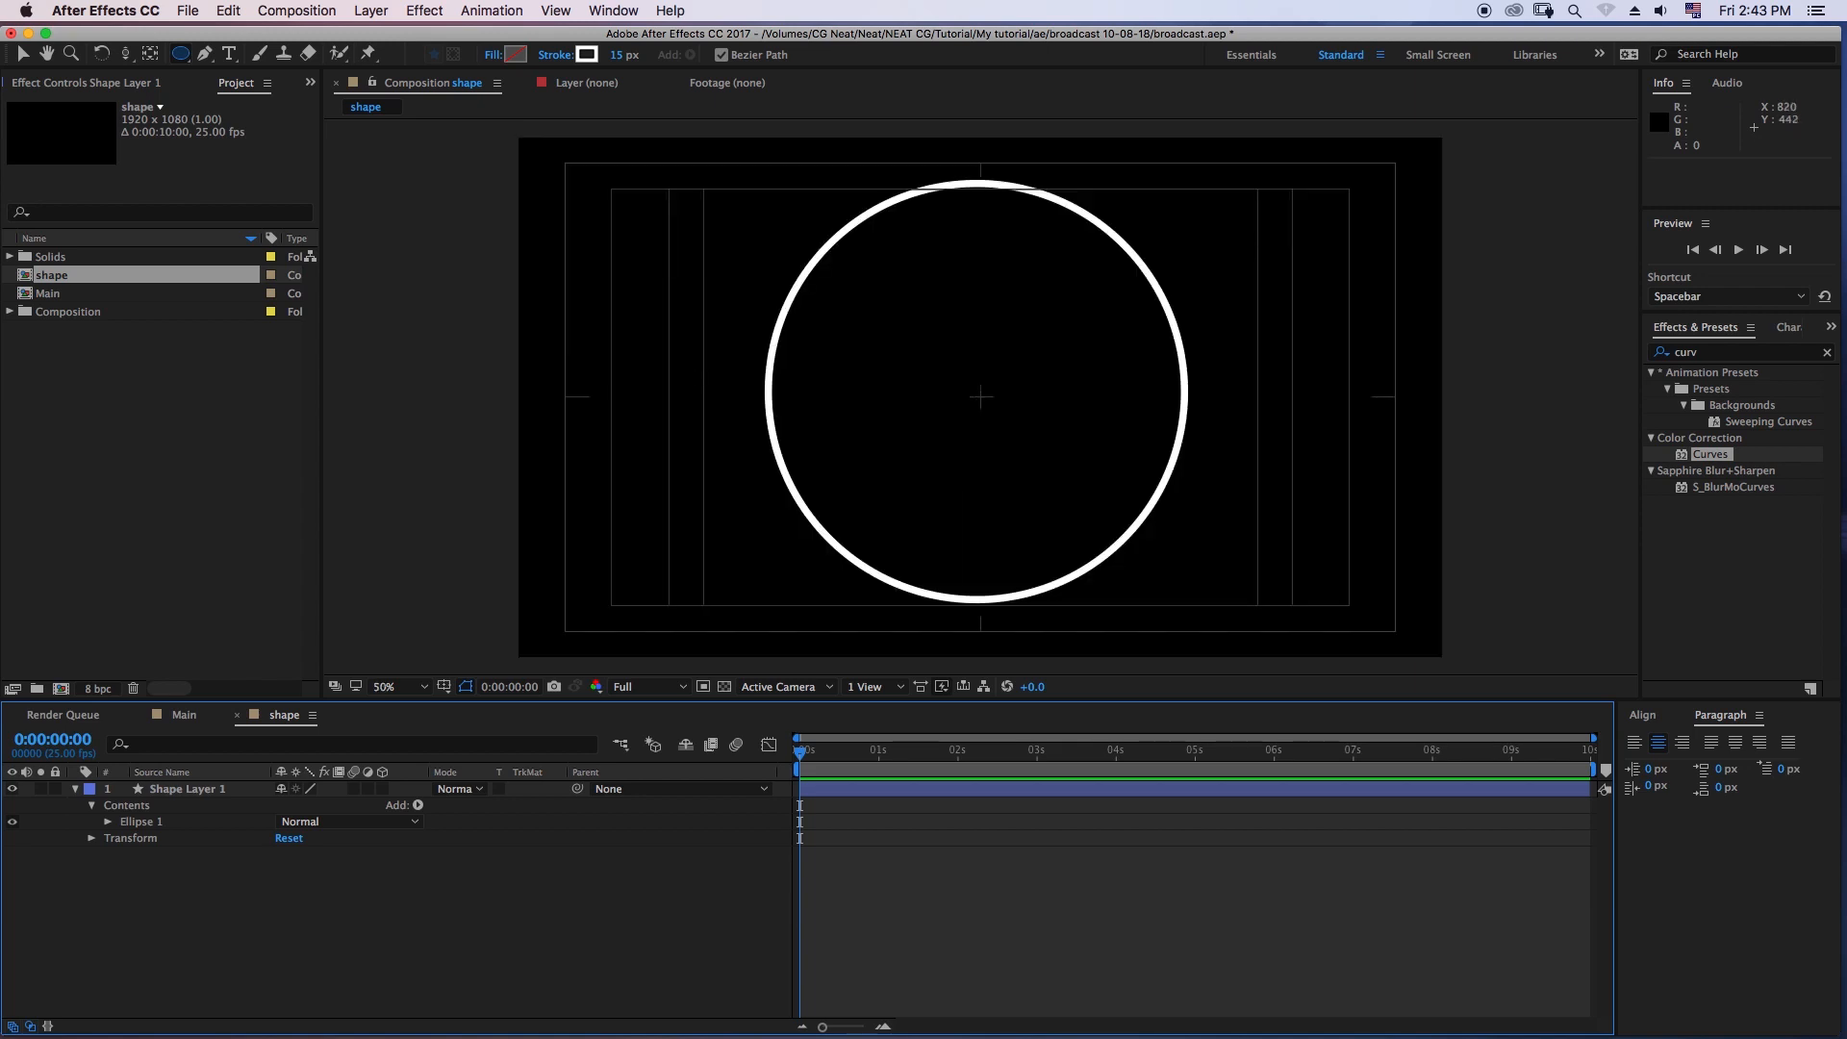
left_click_drag(912, 351, 918, 370)
- Set the fill color of the circle (Ellipse 1) to white
left_click(139, 821)
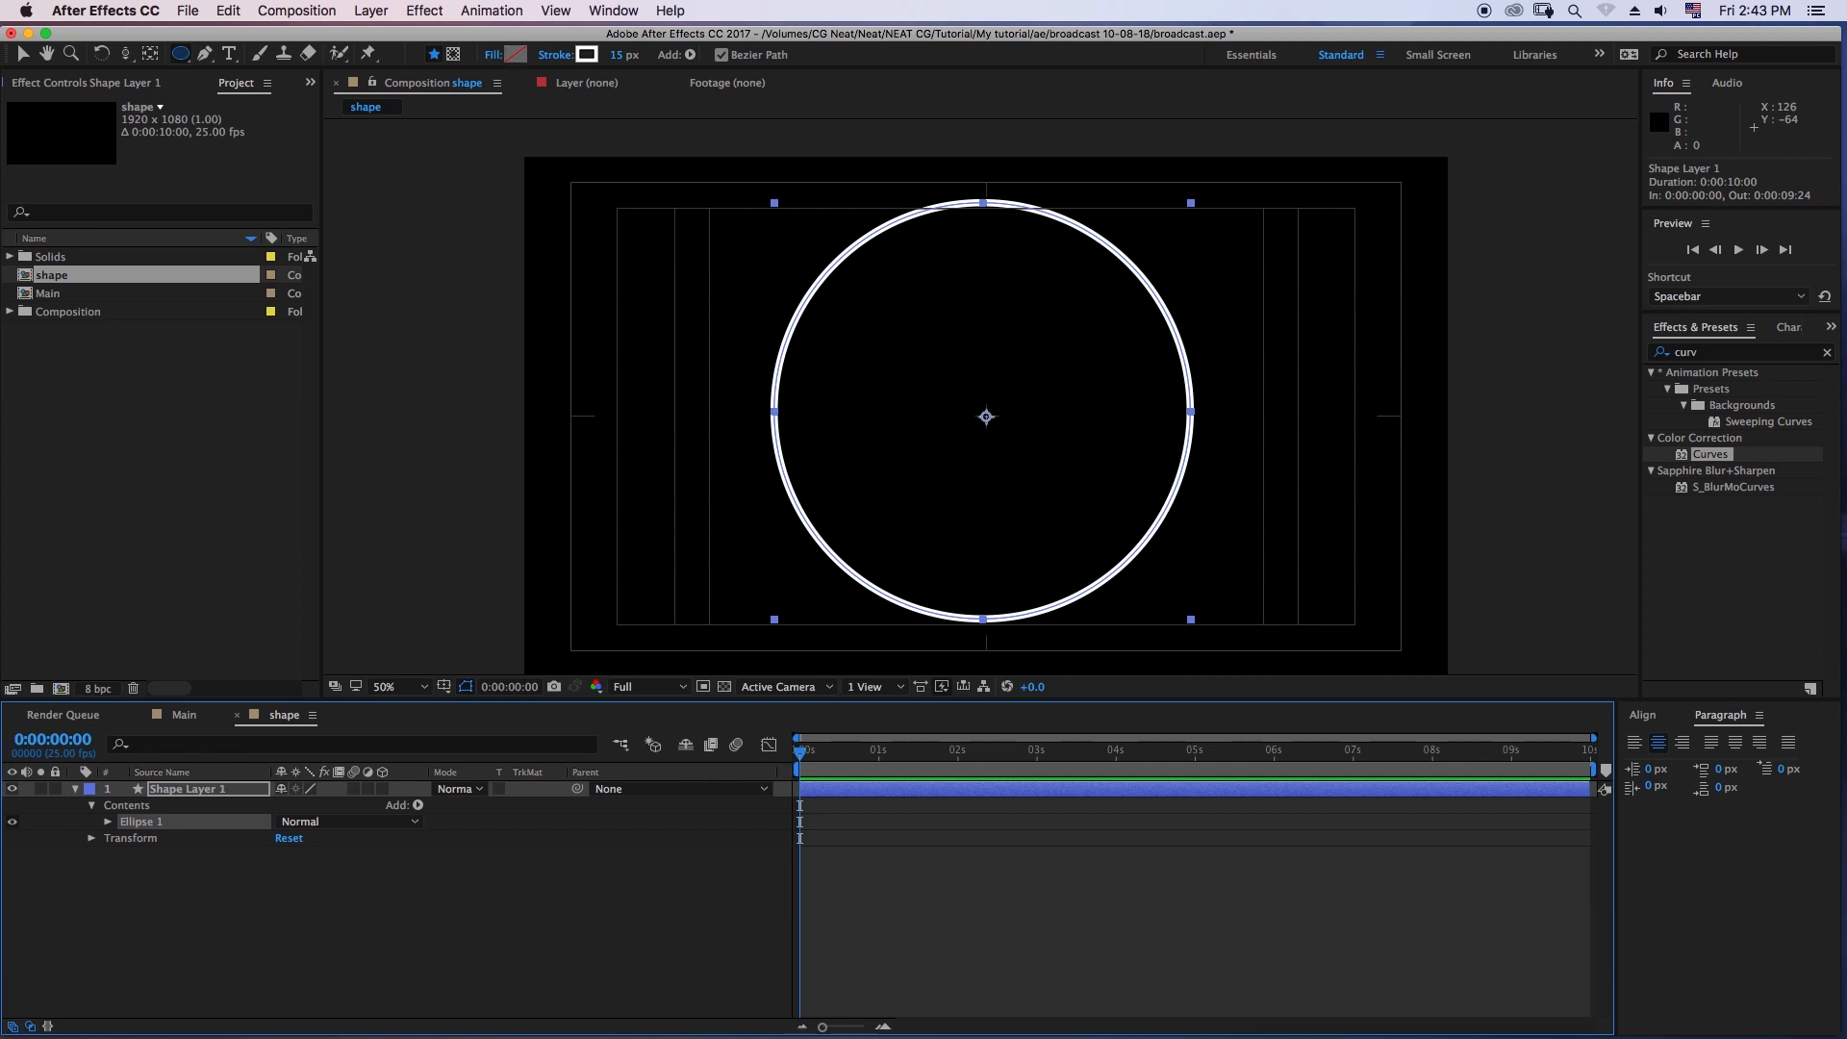
left_click(515, 54)
left_click_drag(1023, 726, 994, 692)
left_click(1418, 700)
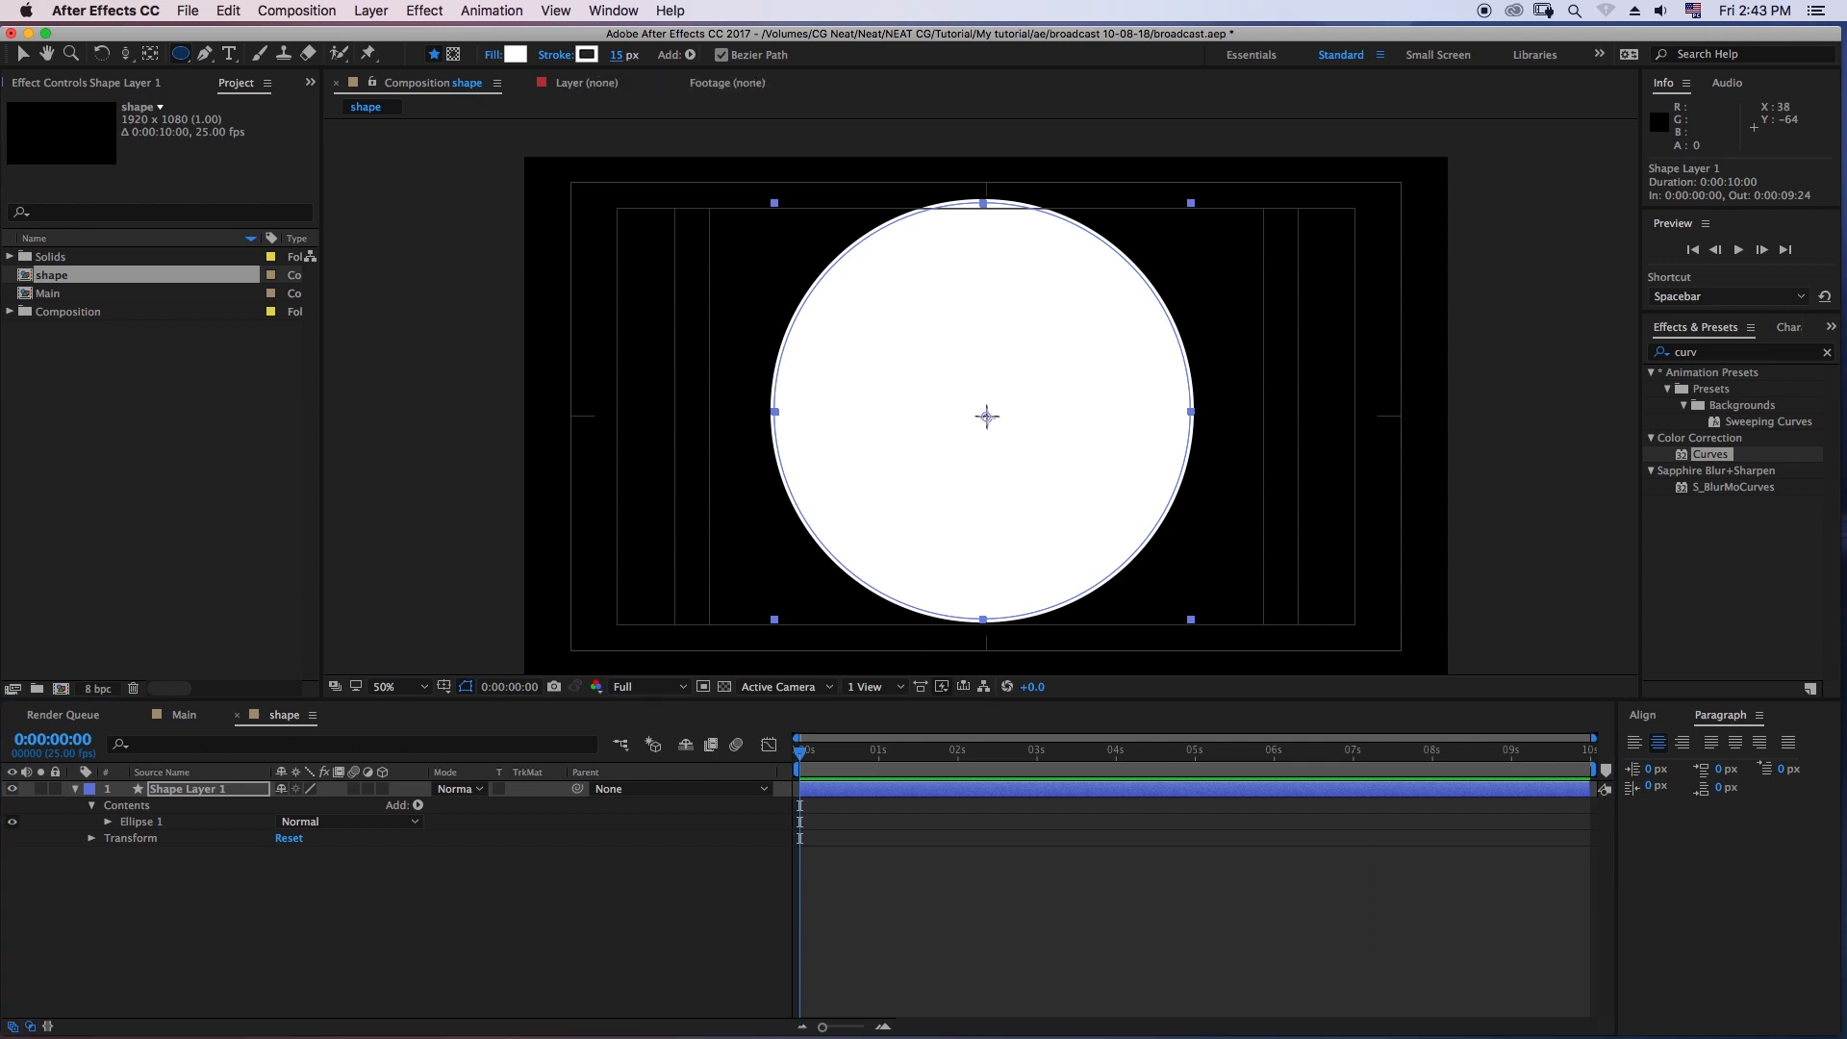
- Set the circle's stroke to None and deselect the layer
left_click(555, 55)
left_click(827, 486)
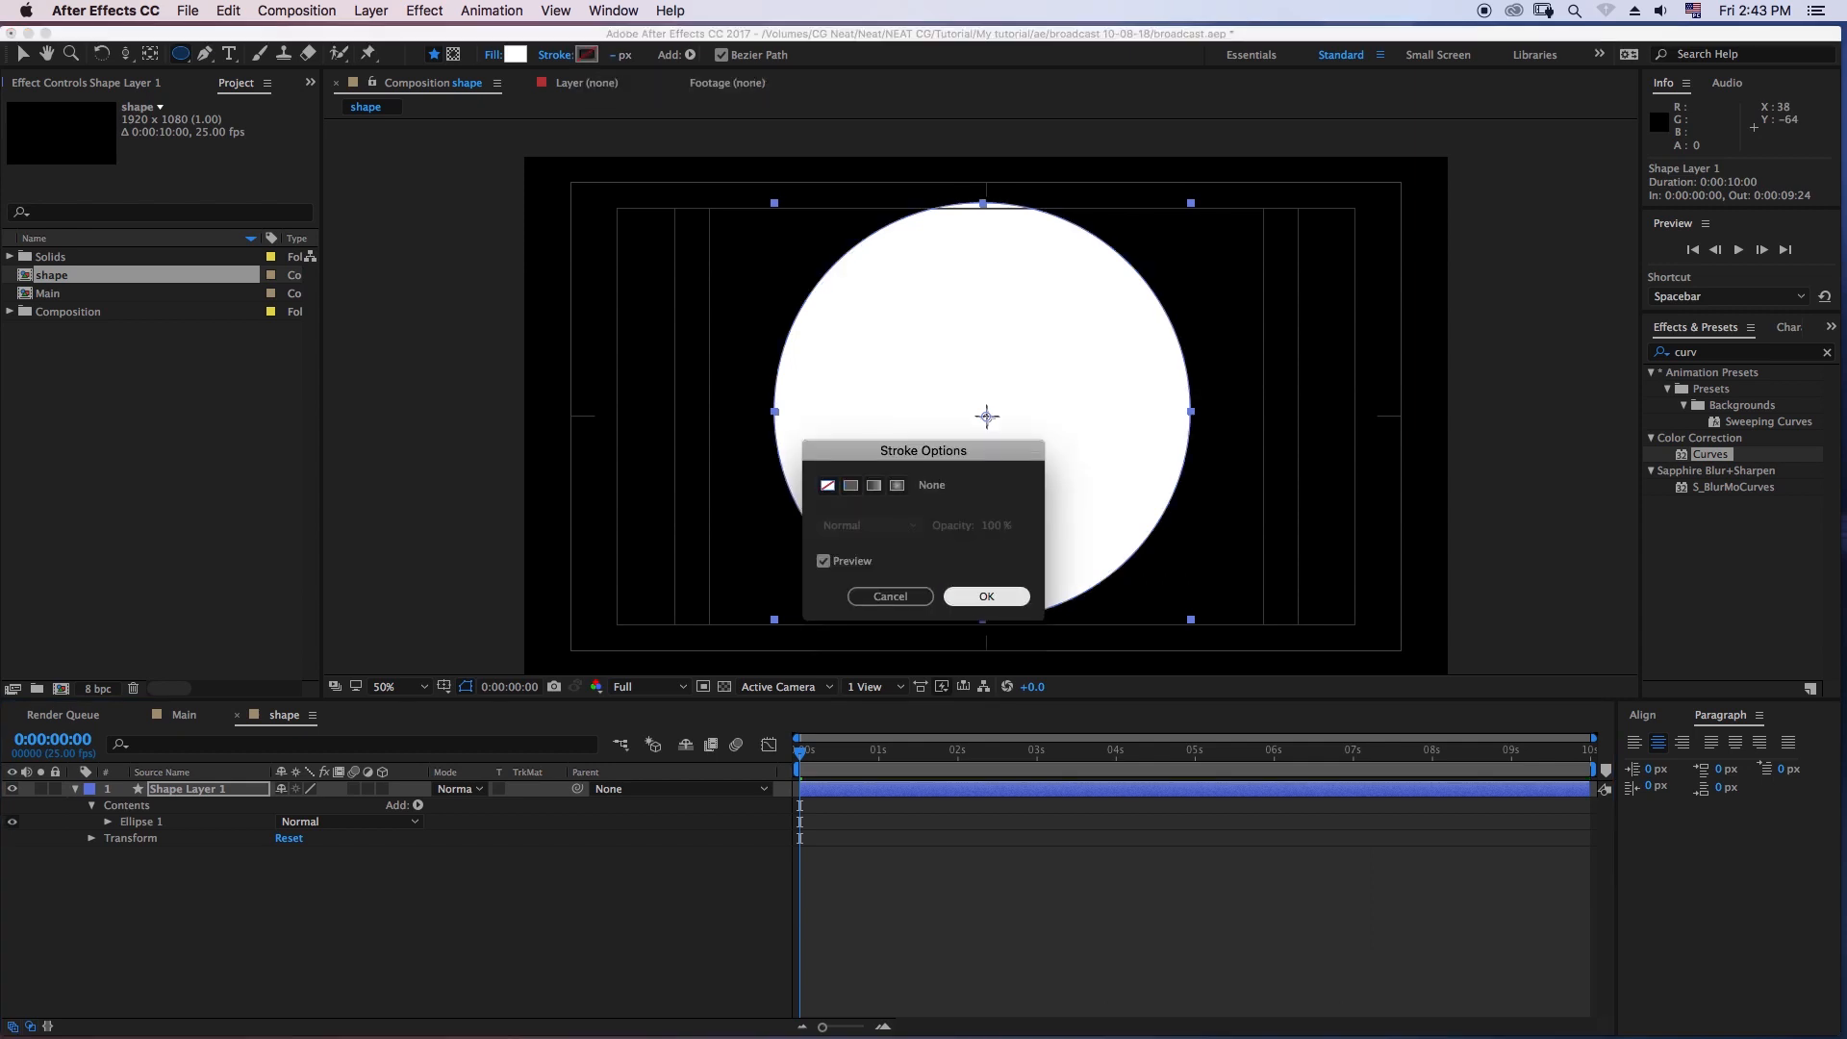
left_click(987, 597)
left_click(539, 909)
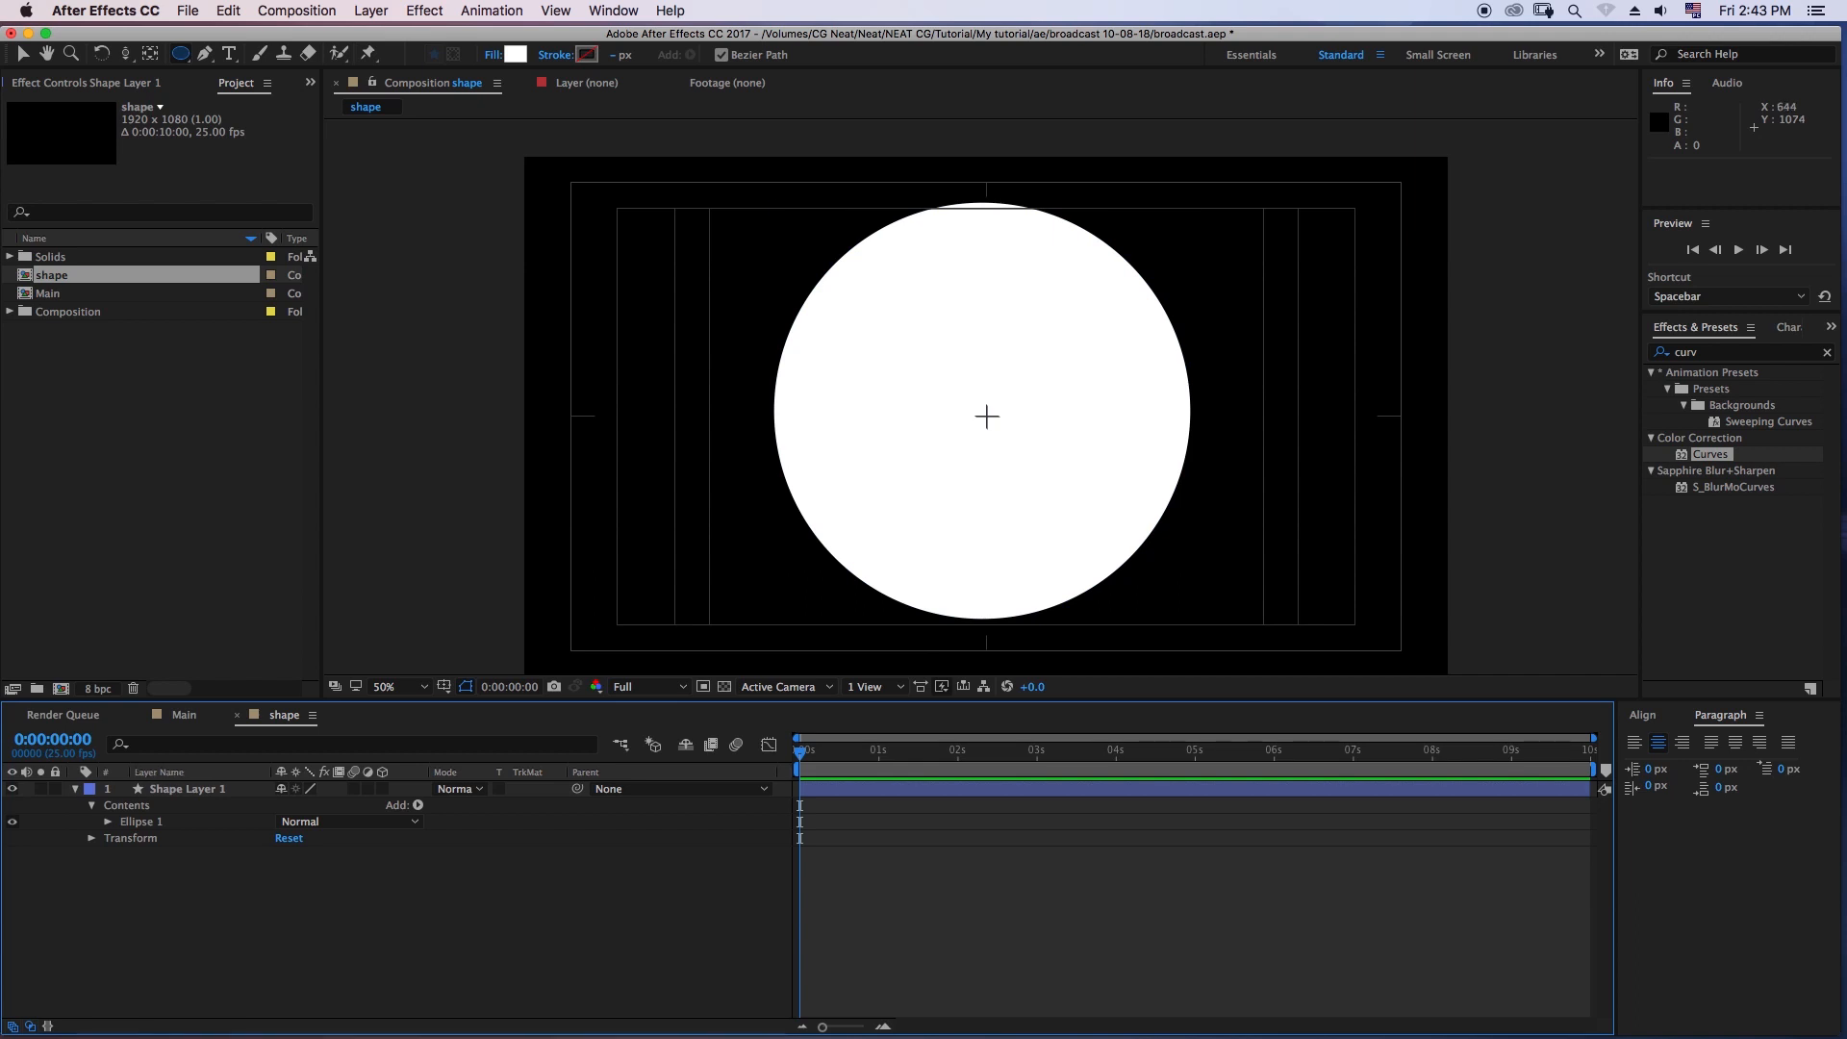
- Find the Gradient Ramp effect by searching for "ramp" and apply it to Shape Layer 1
left_click(188, 789)
left_click(1730, 352)
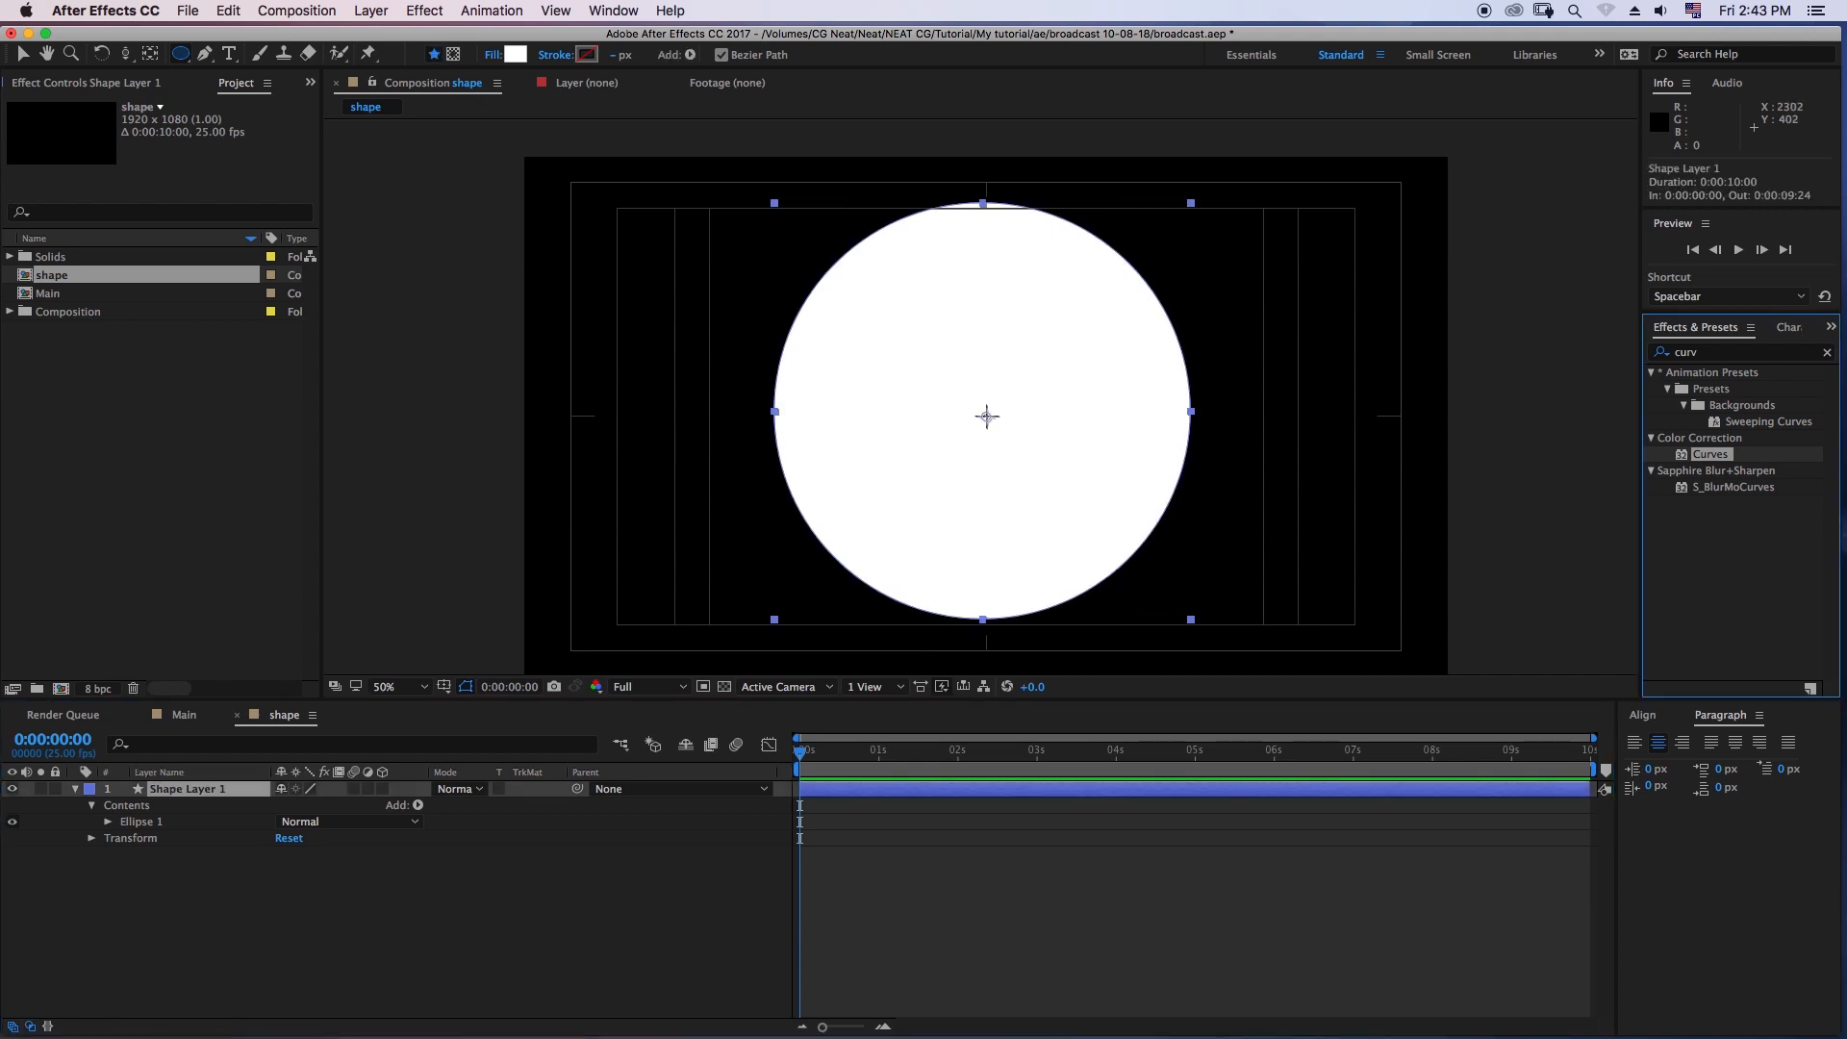
left_click_drag(1687, 352, 1672, 352)
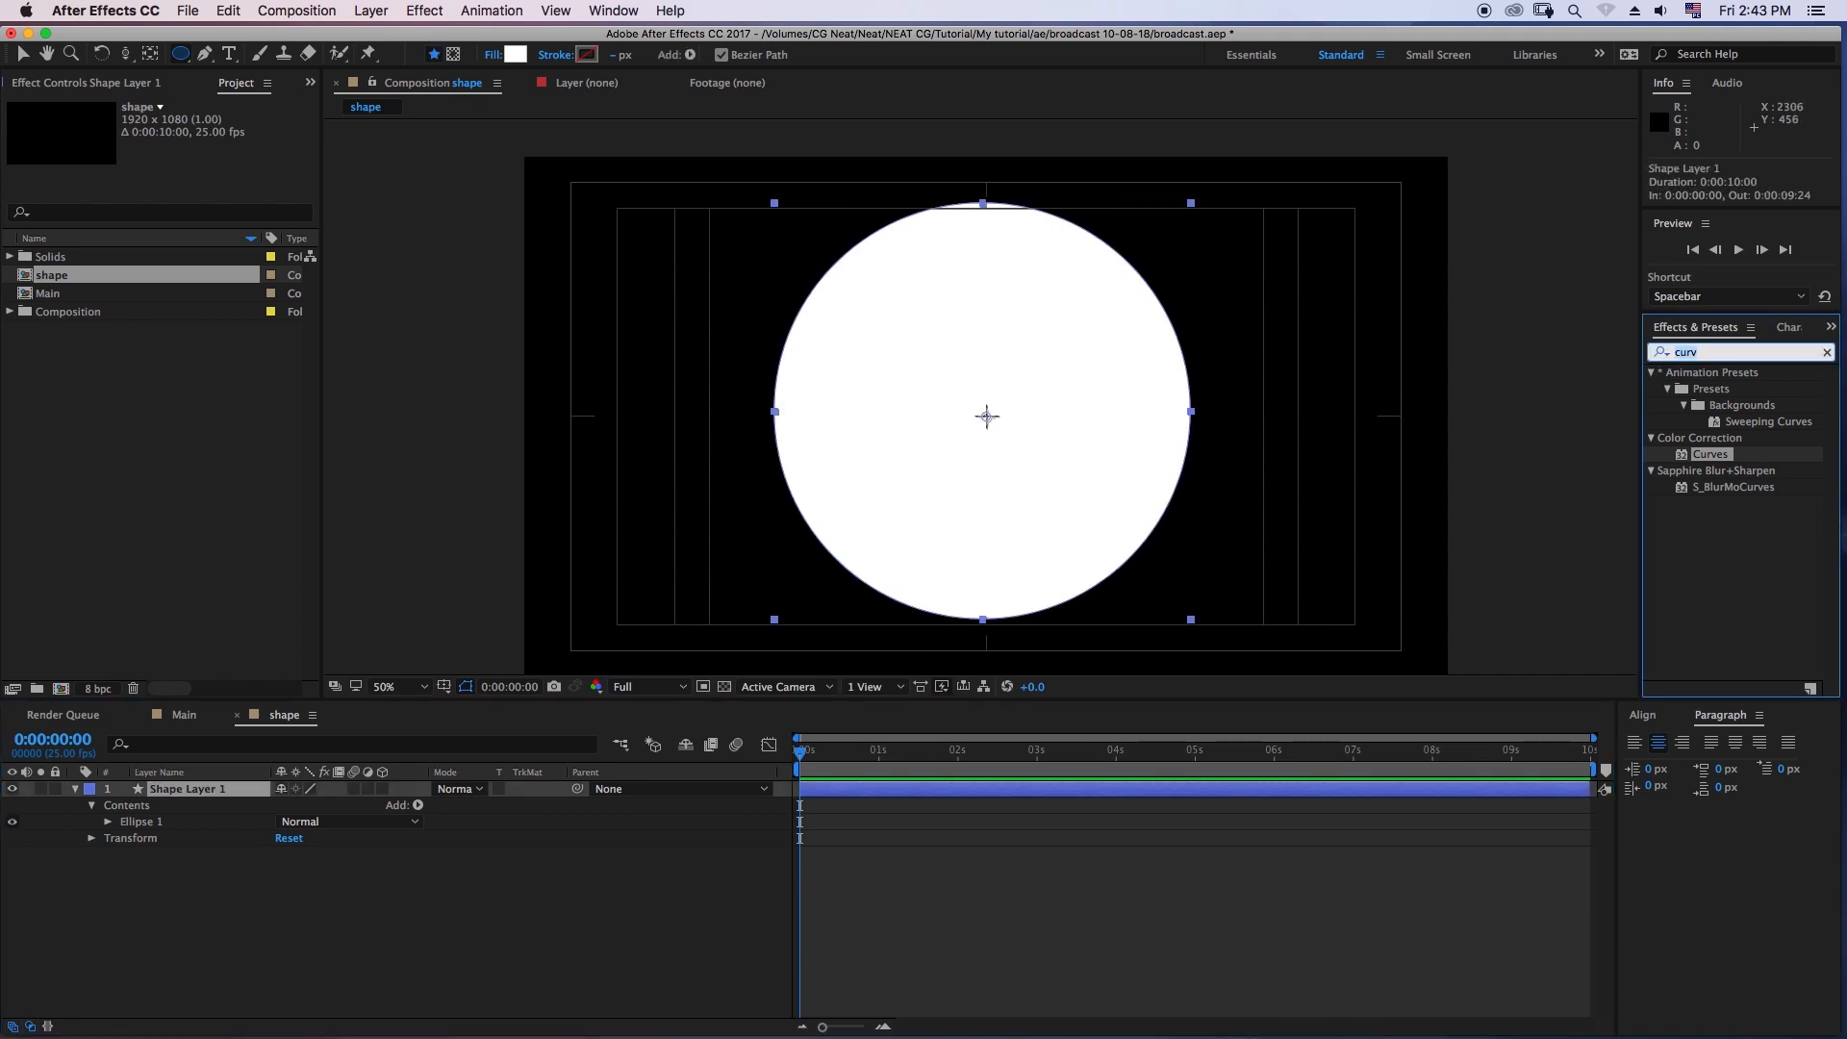
type("ramp")
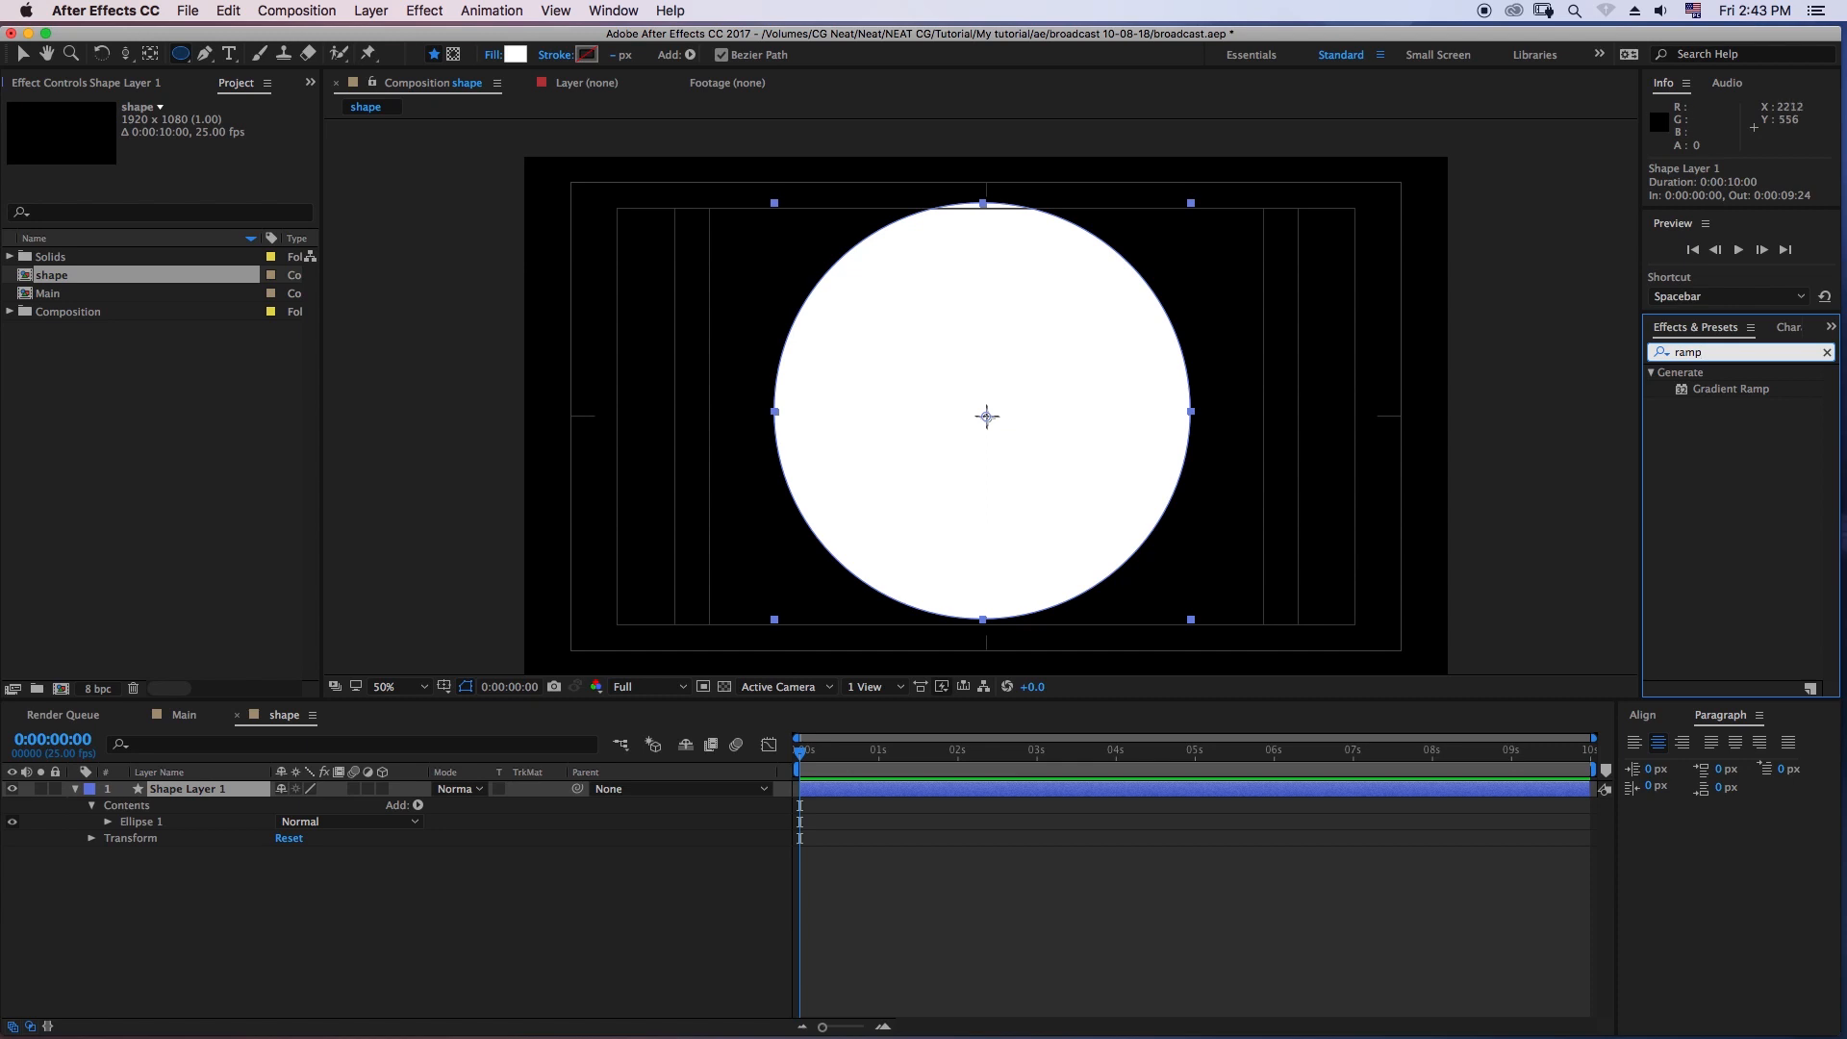
left_click_drag(1730, 388, 213, 790)
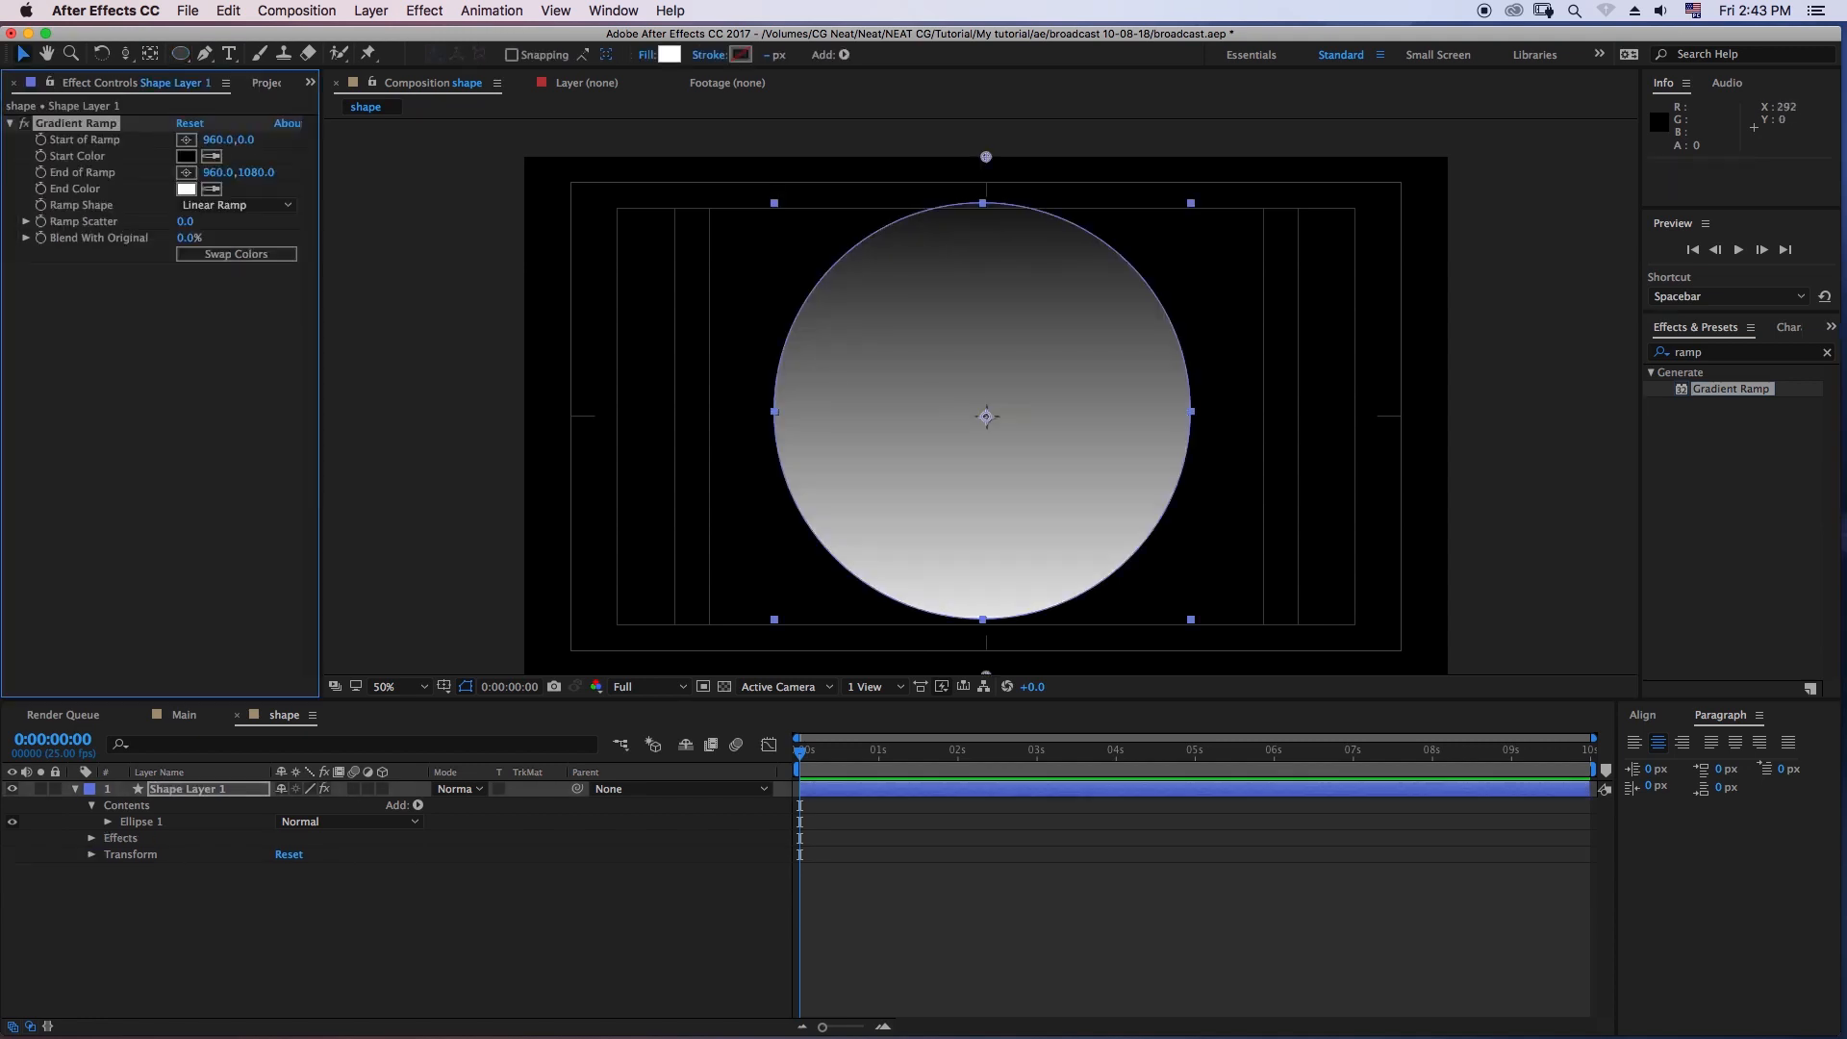
- Move the ramp's start point to about 948, 130 and its end point to about 942, 978, at the circle's upper and lower edges
left_click_drag(986, 155, 980, 219)
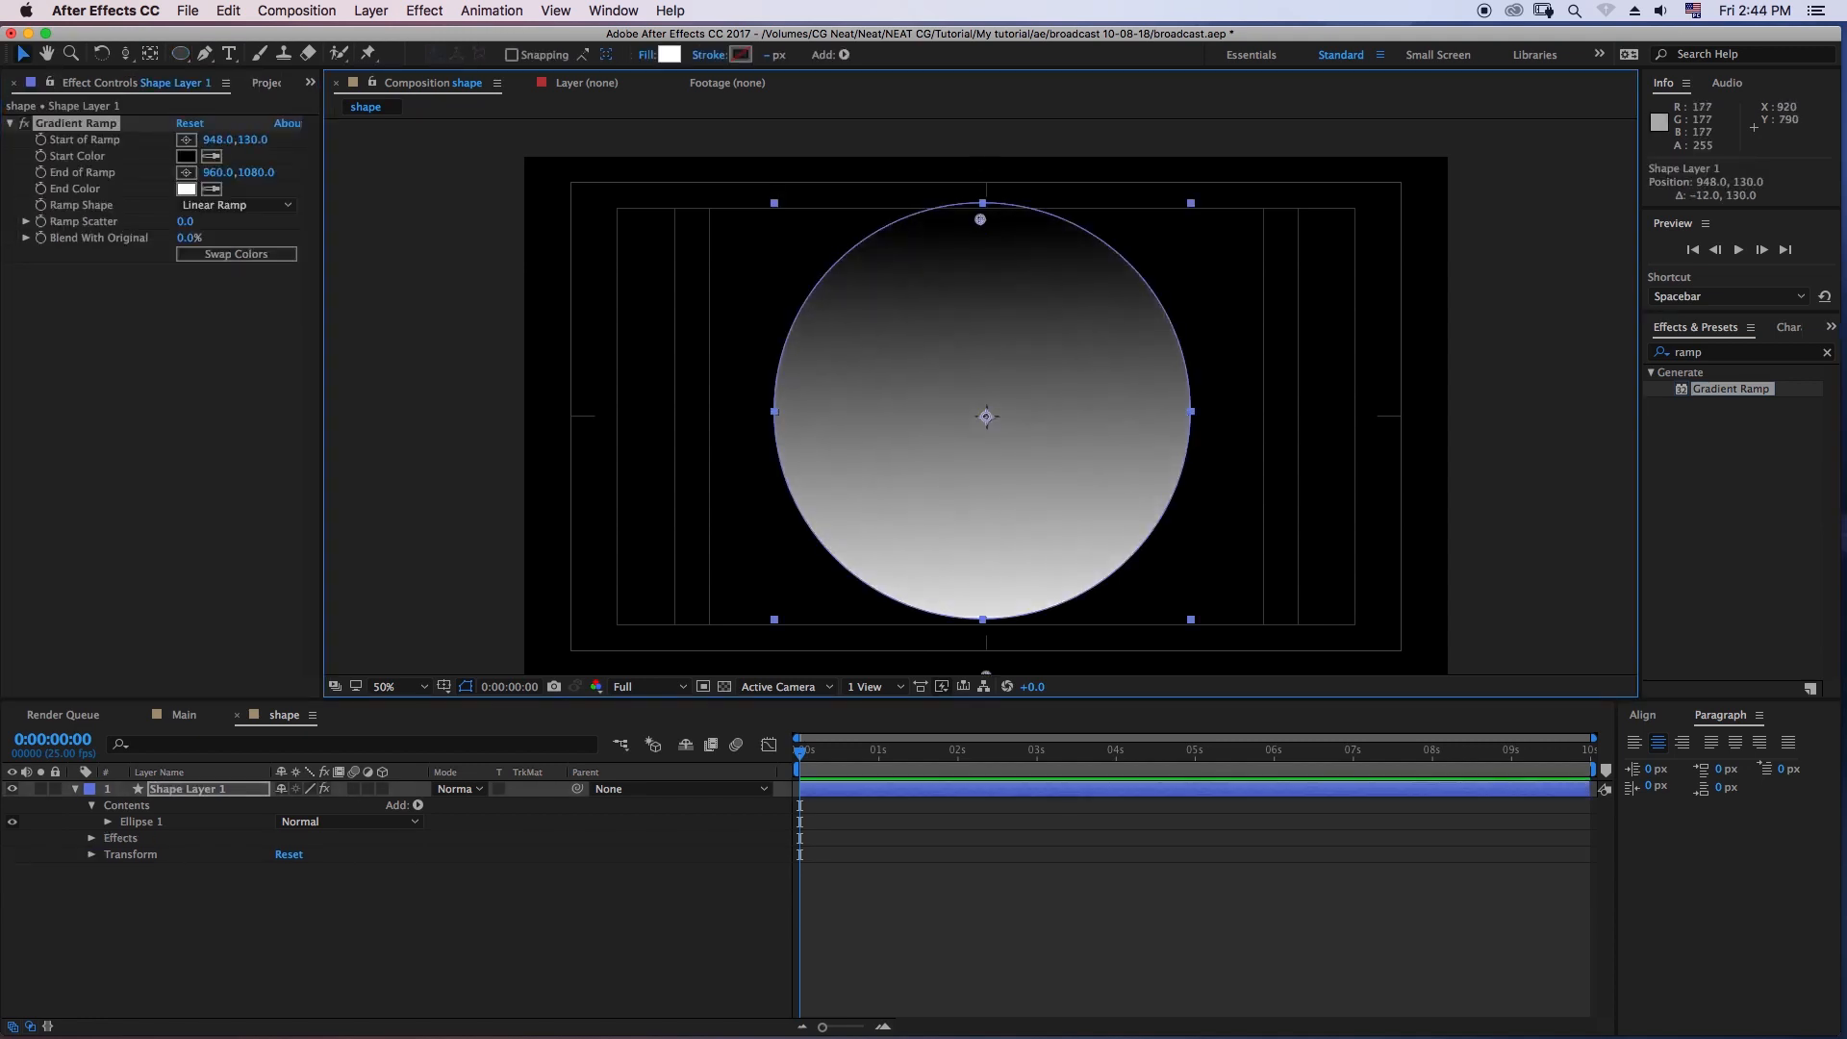
left_click_drag(982, 577, 991, 542)
left_click_drag(995, 642, 986, 592)
- Set the Gradient Ramp's start color on Shape Layer 1 to bright pink F684FA
left_click(186, 155)
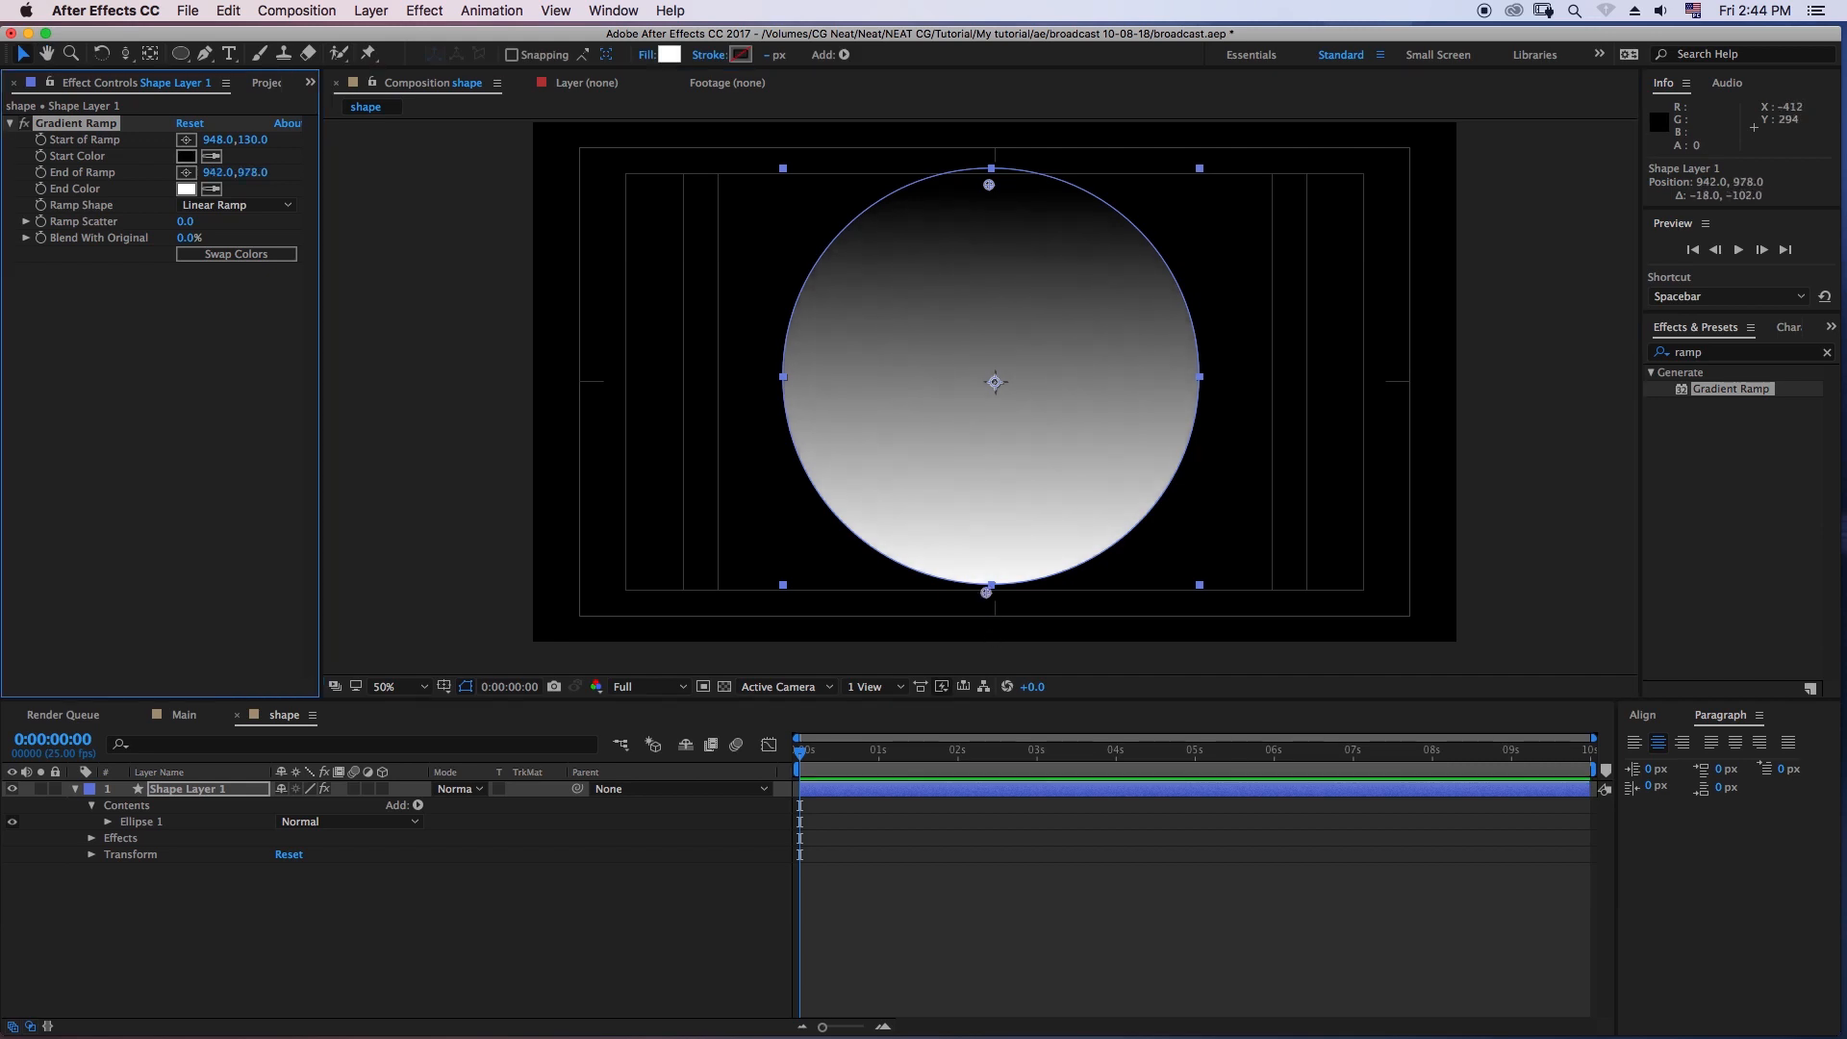
left_click(1264, 738)
left_click_drag(1133, 721, 1112, 700)
left_click(1418, 699)
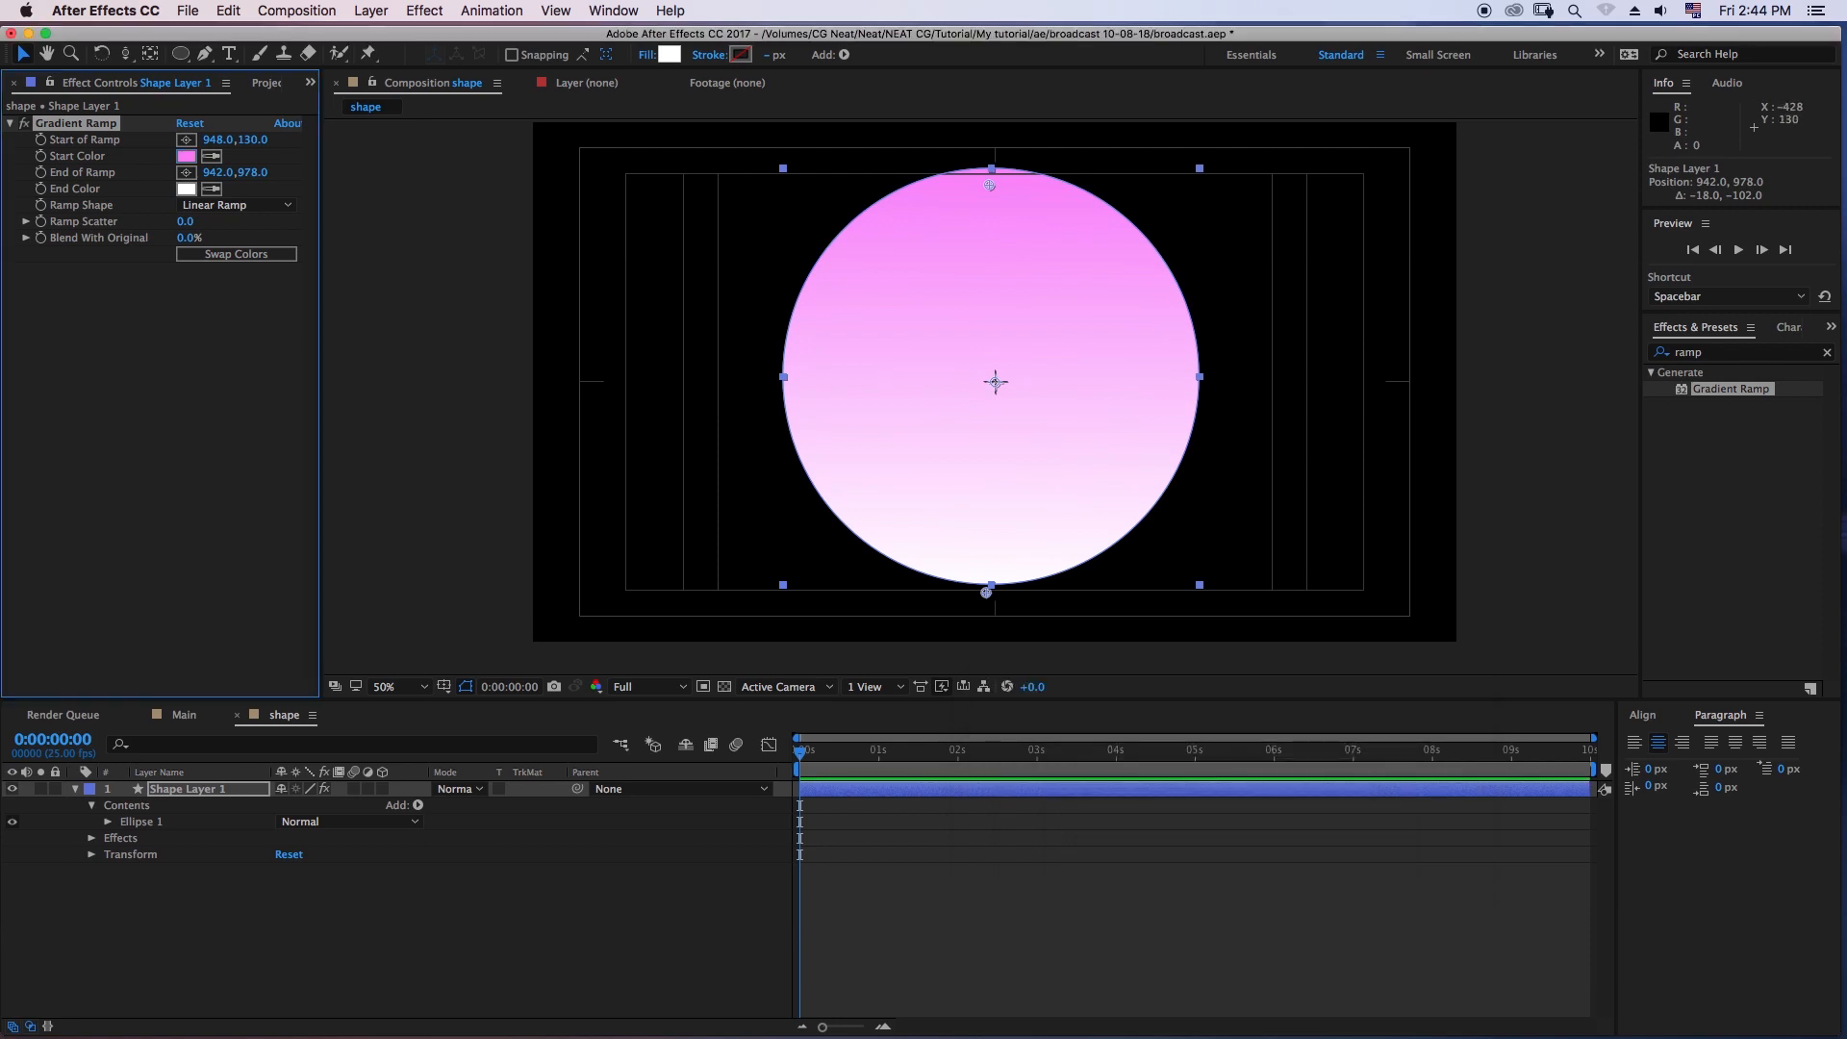
- Set the ramp's end color on Shape Layer 1 to dark purple 2C0637 and deselect the layer
left_click(186, 188)
left_click(1265, 746)
left_click_drag(1214, 855, 1213, 886)
left_click(1417, 698)
left_click(673, 933)
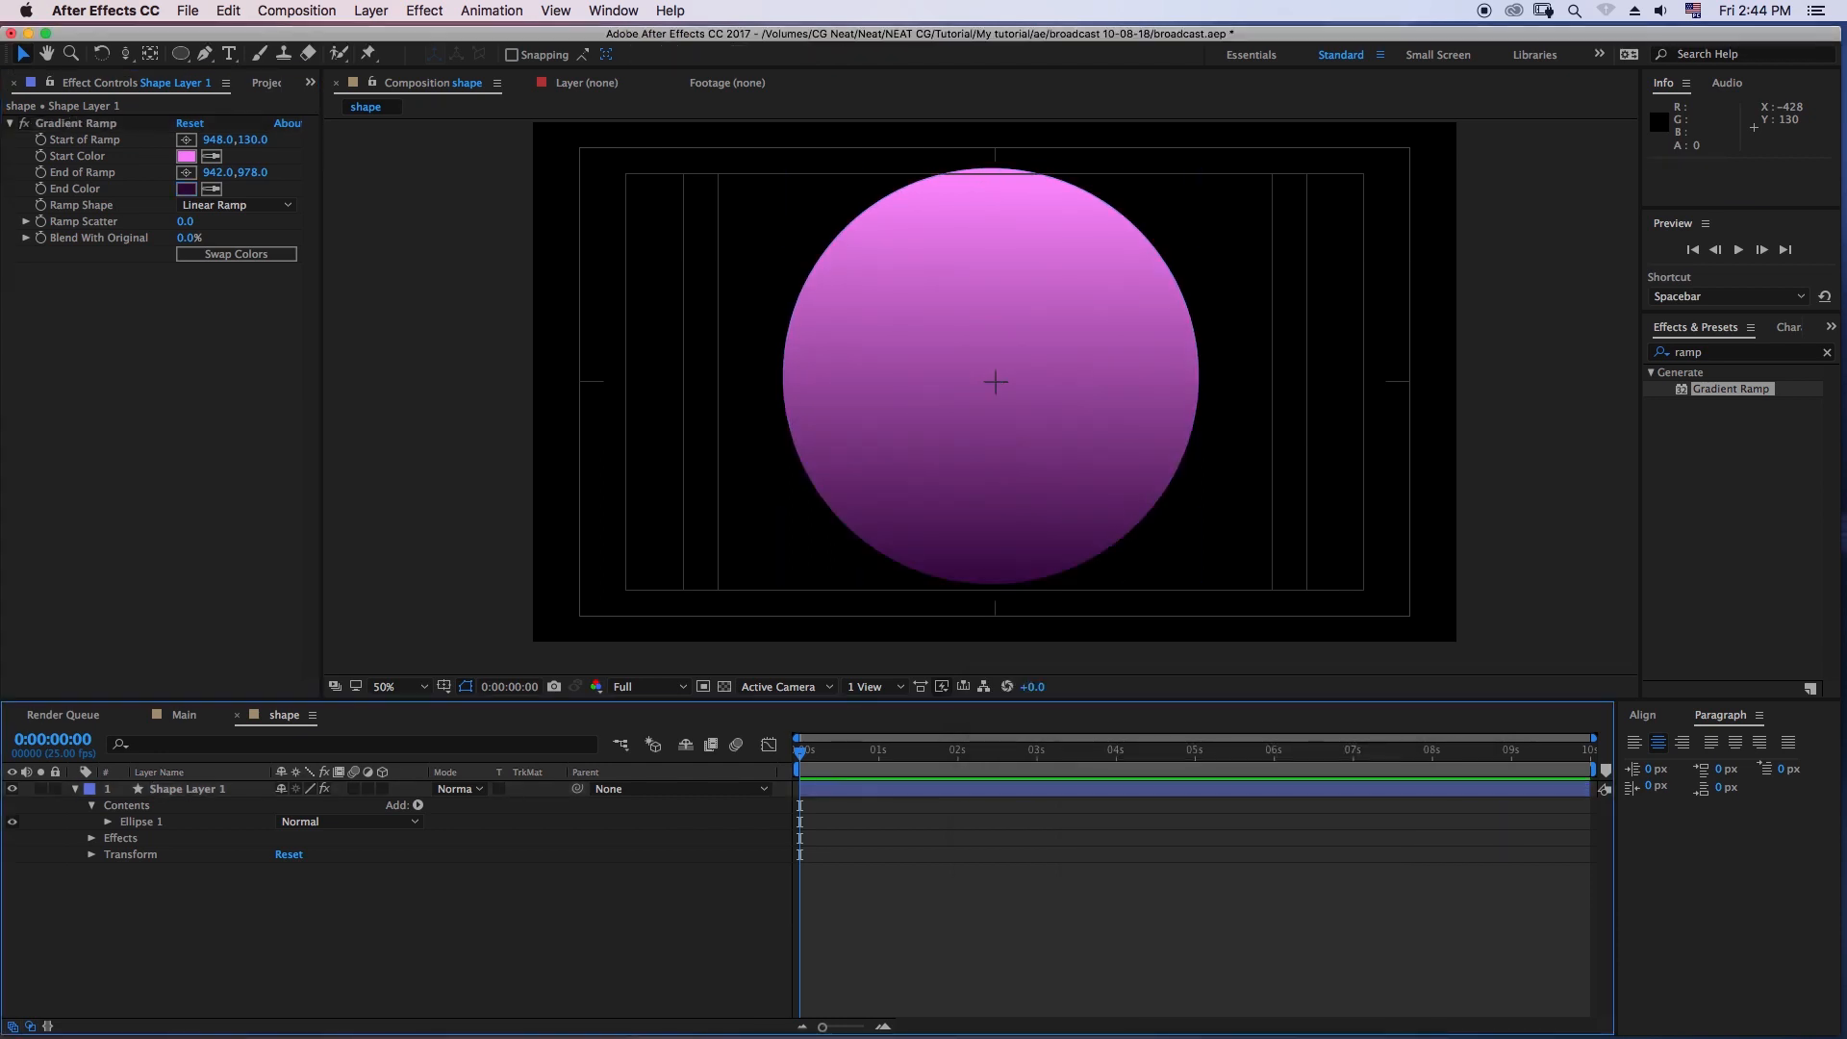
- Collapse Shape Layer 1's properties and duplicate the layer
left_click(76, 788)
left_click(187, 789)
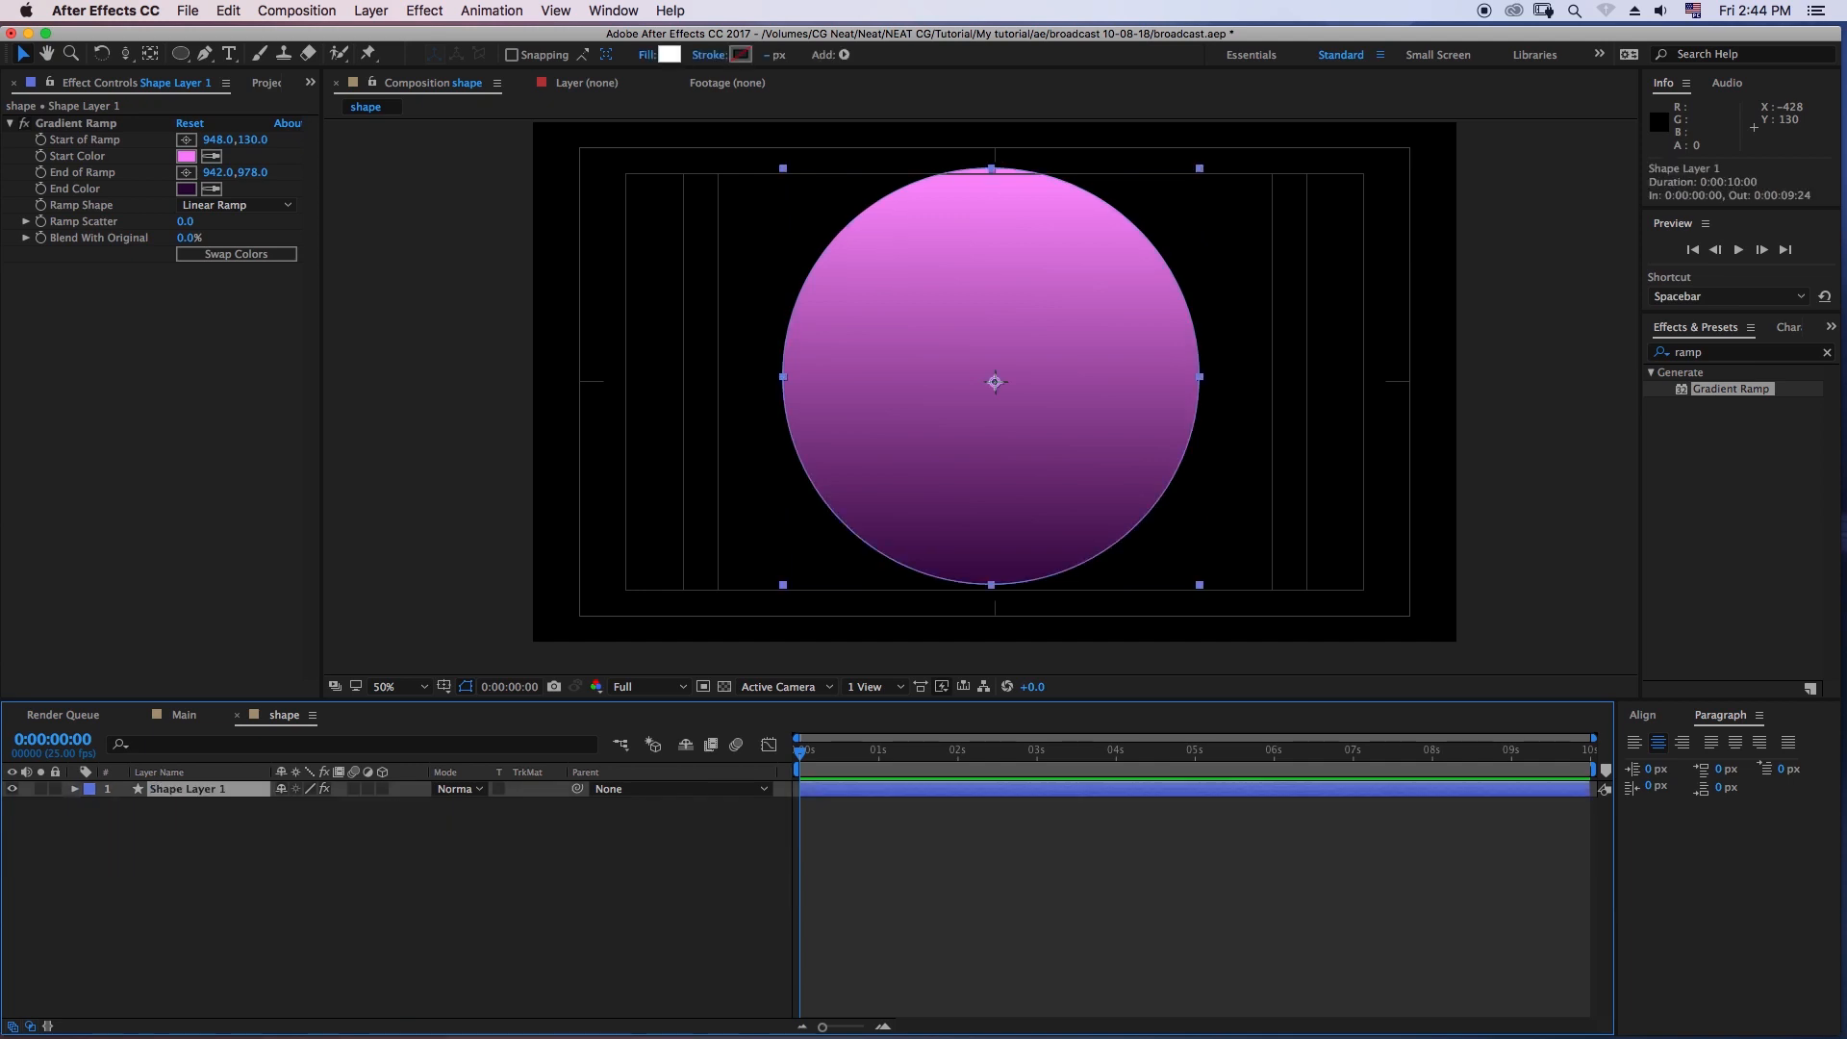
right_click(196, 790)
left_click(166, 839)
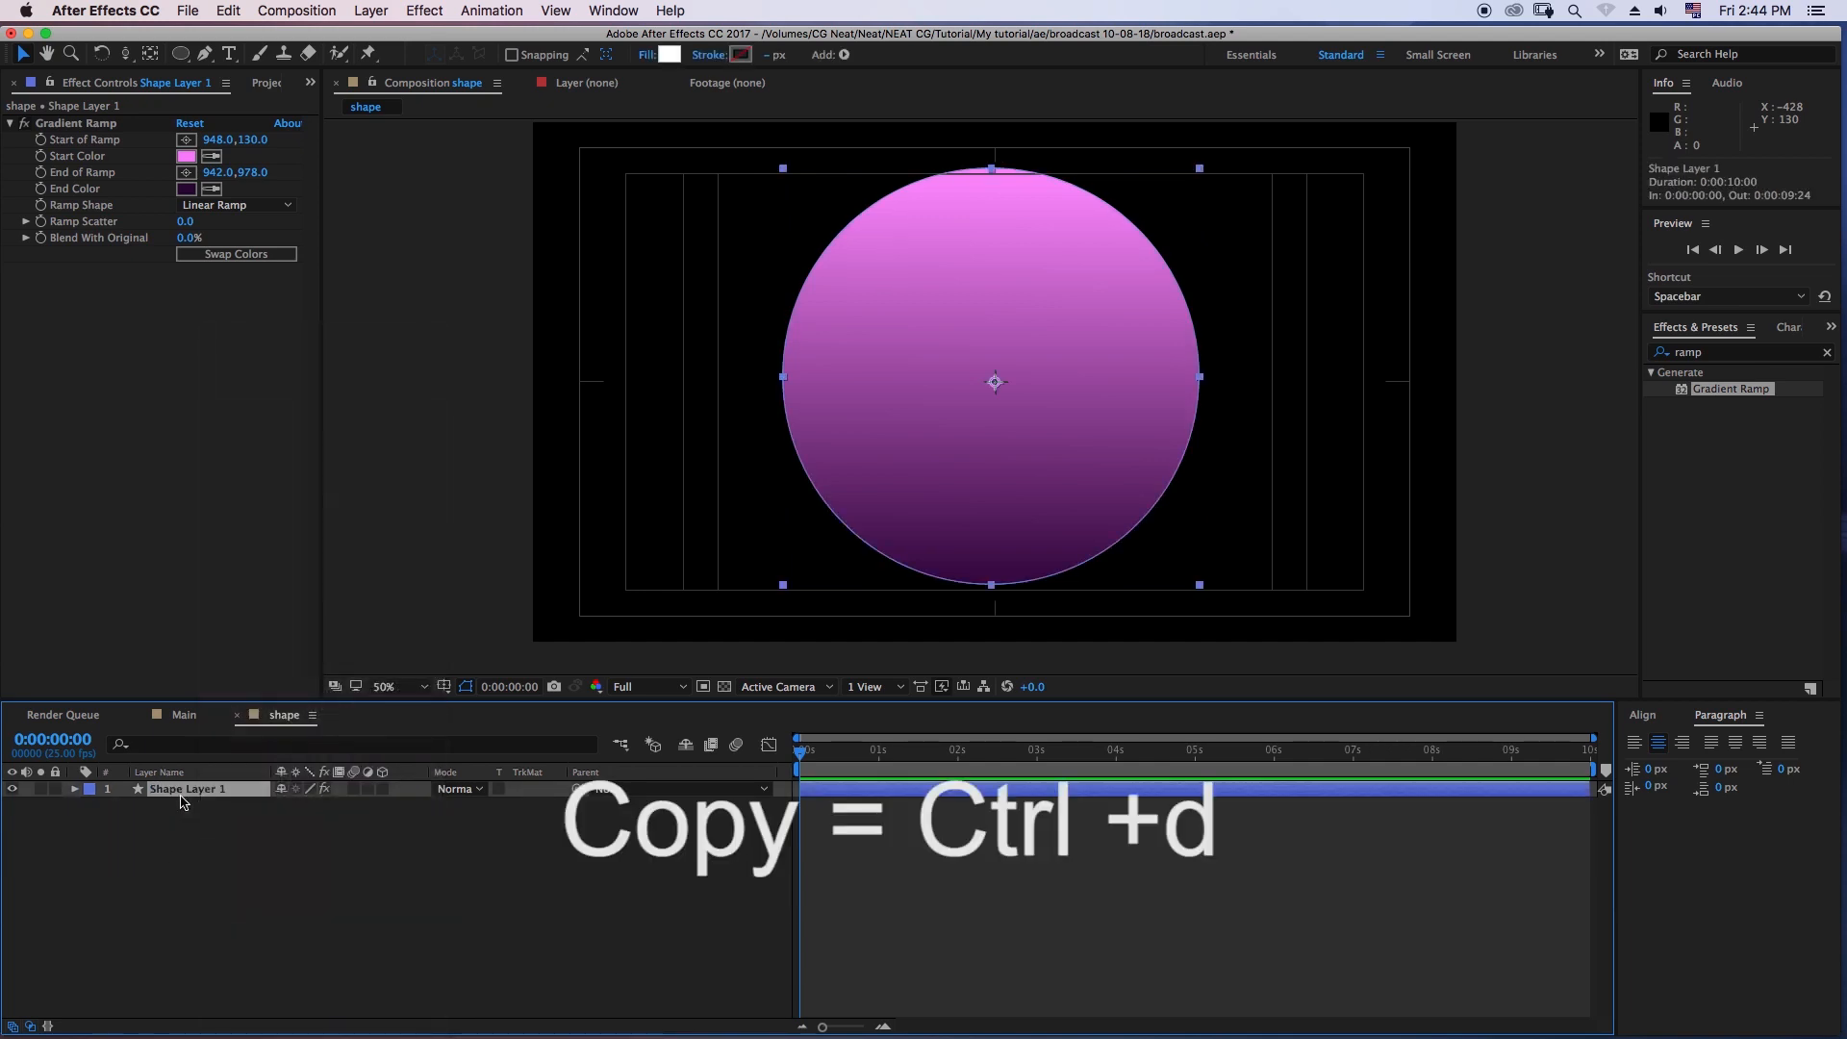
key("super+d")
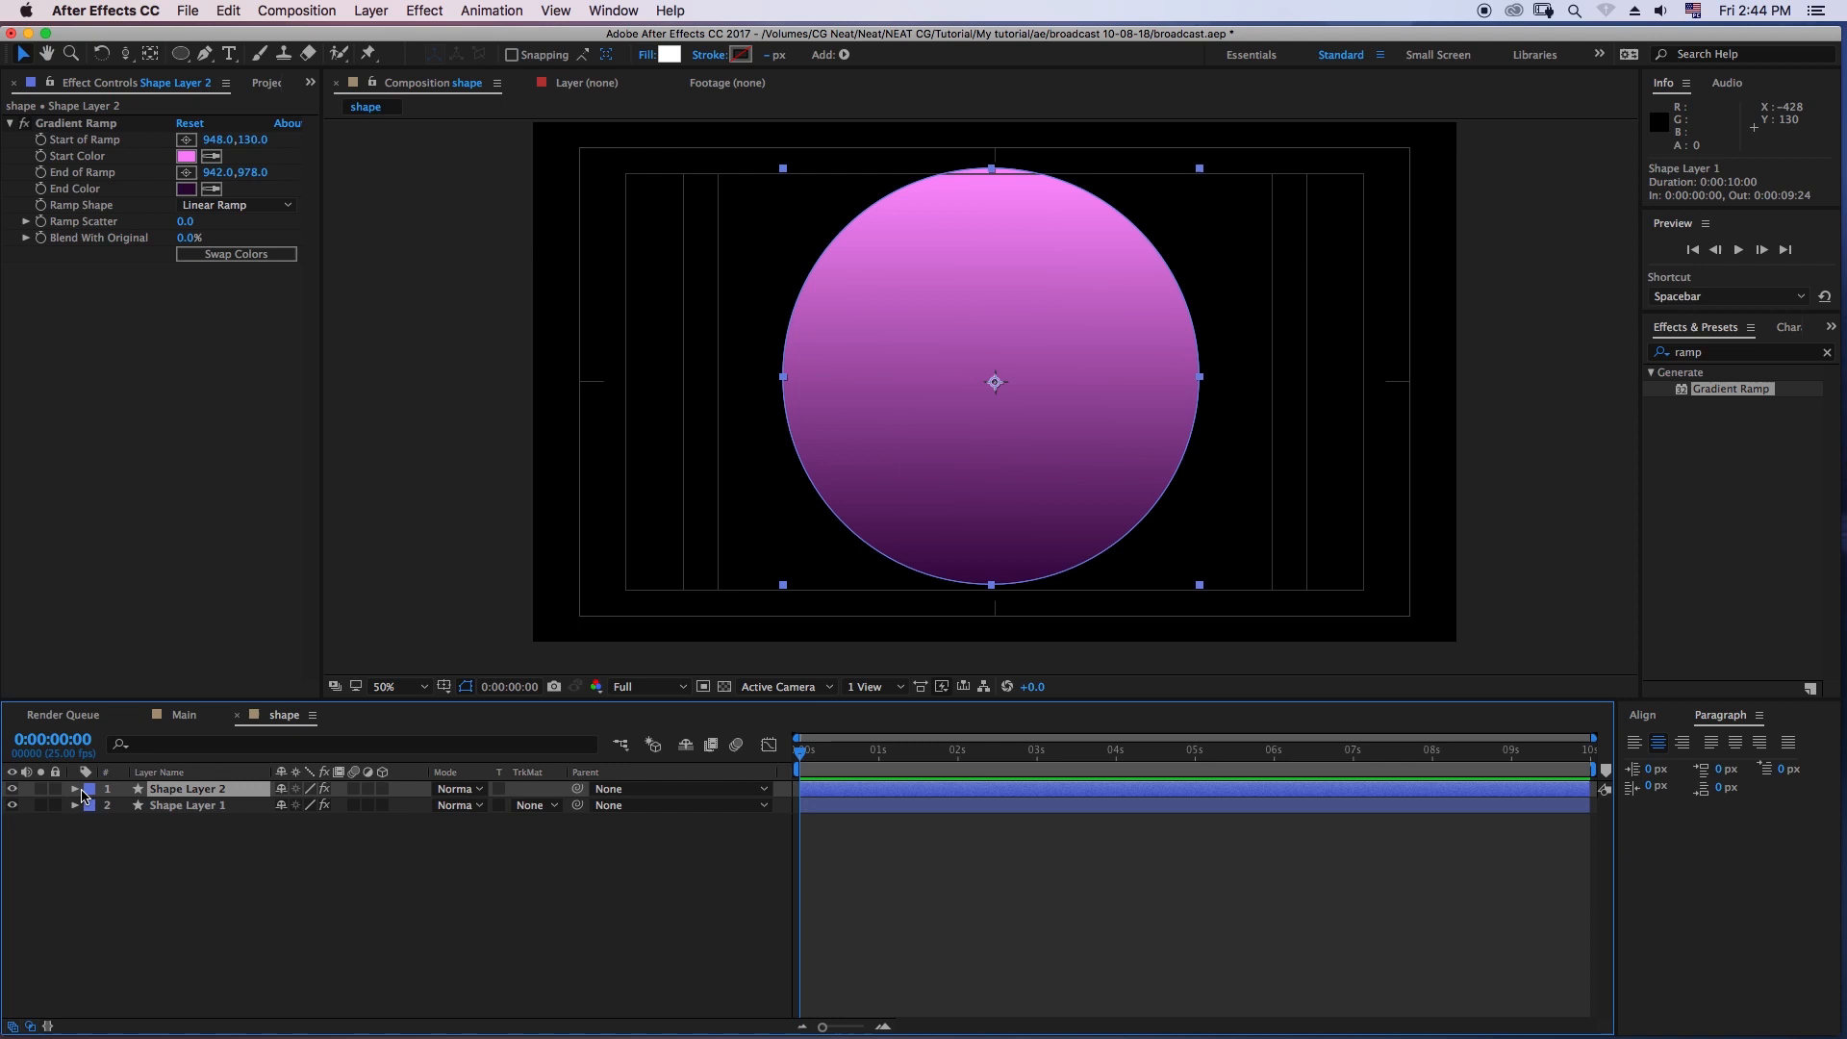
- Set the ramp start color of the duplicated circle, Shape Layer 2, to light pink FDA3E0
left_click(185, 157)
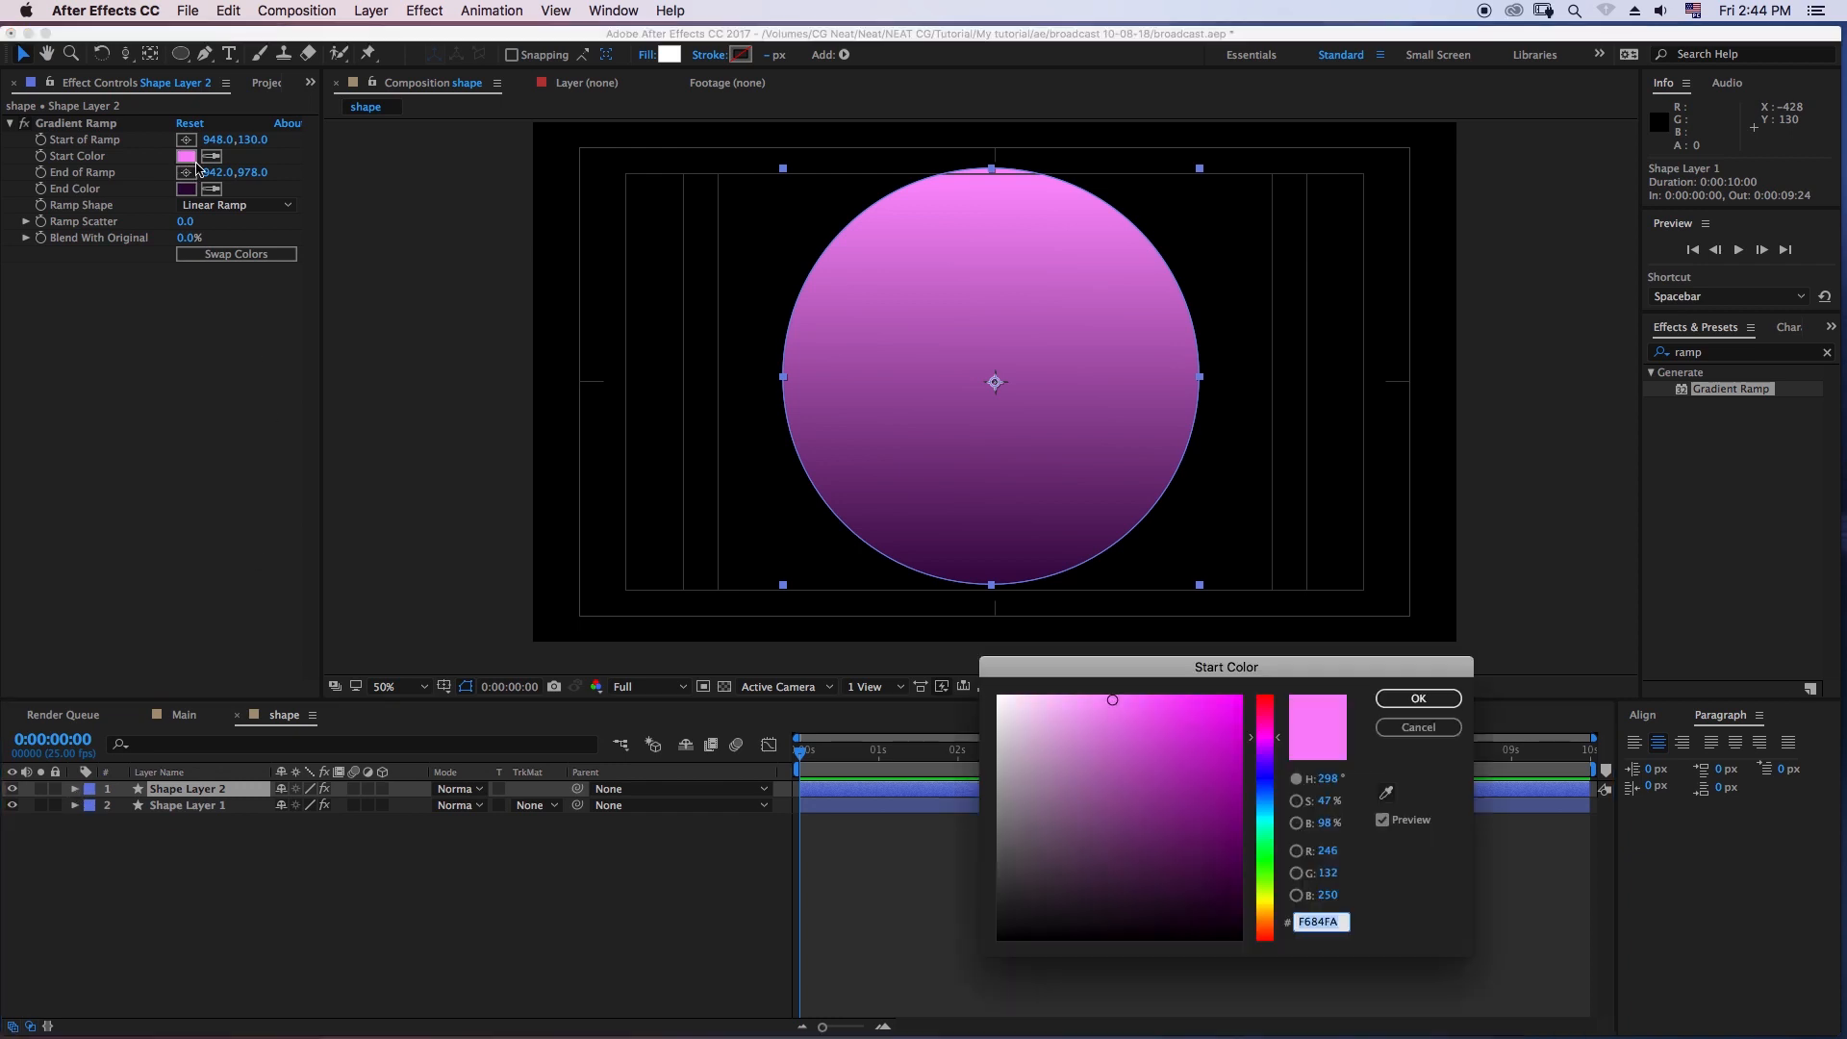
left_click(1269, 906)
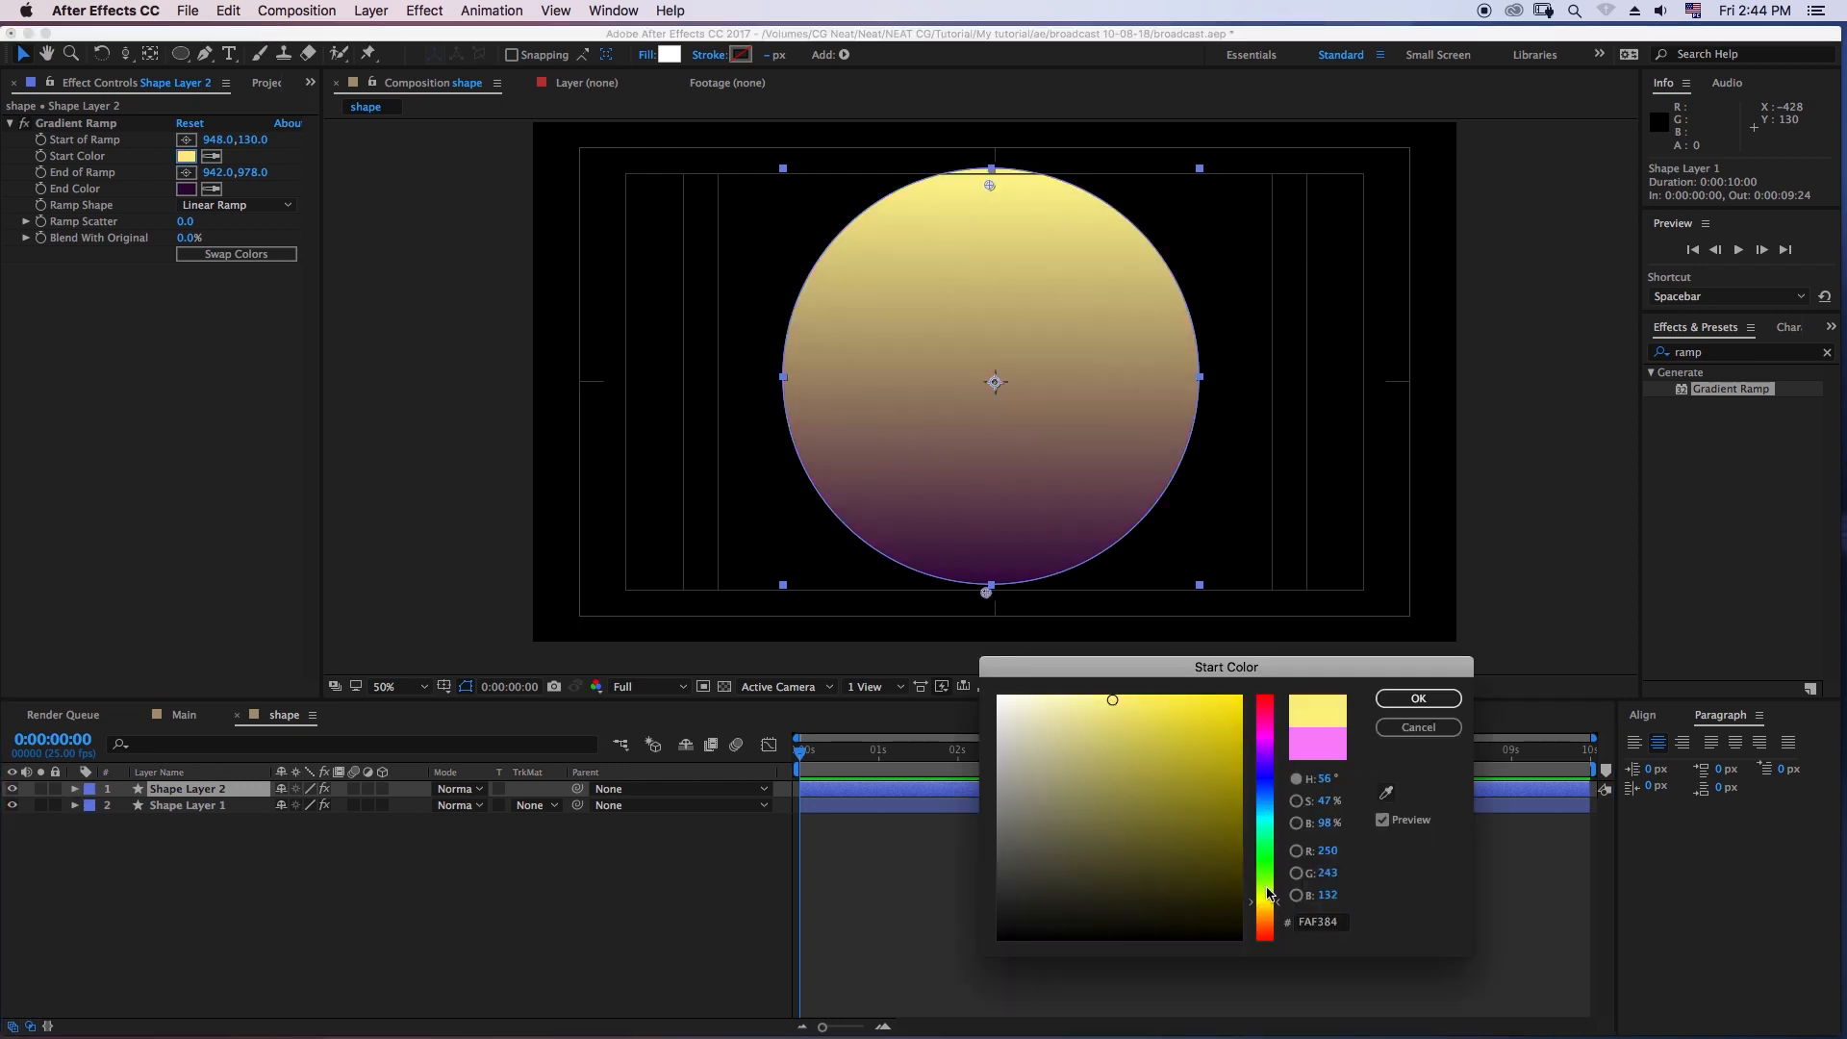
left_click(1266, 734)
left_click(1269, 722)
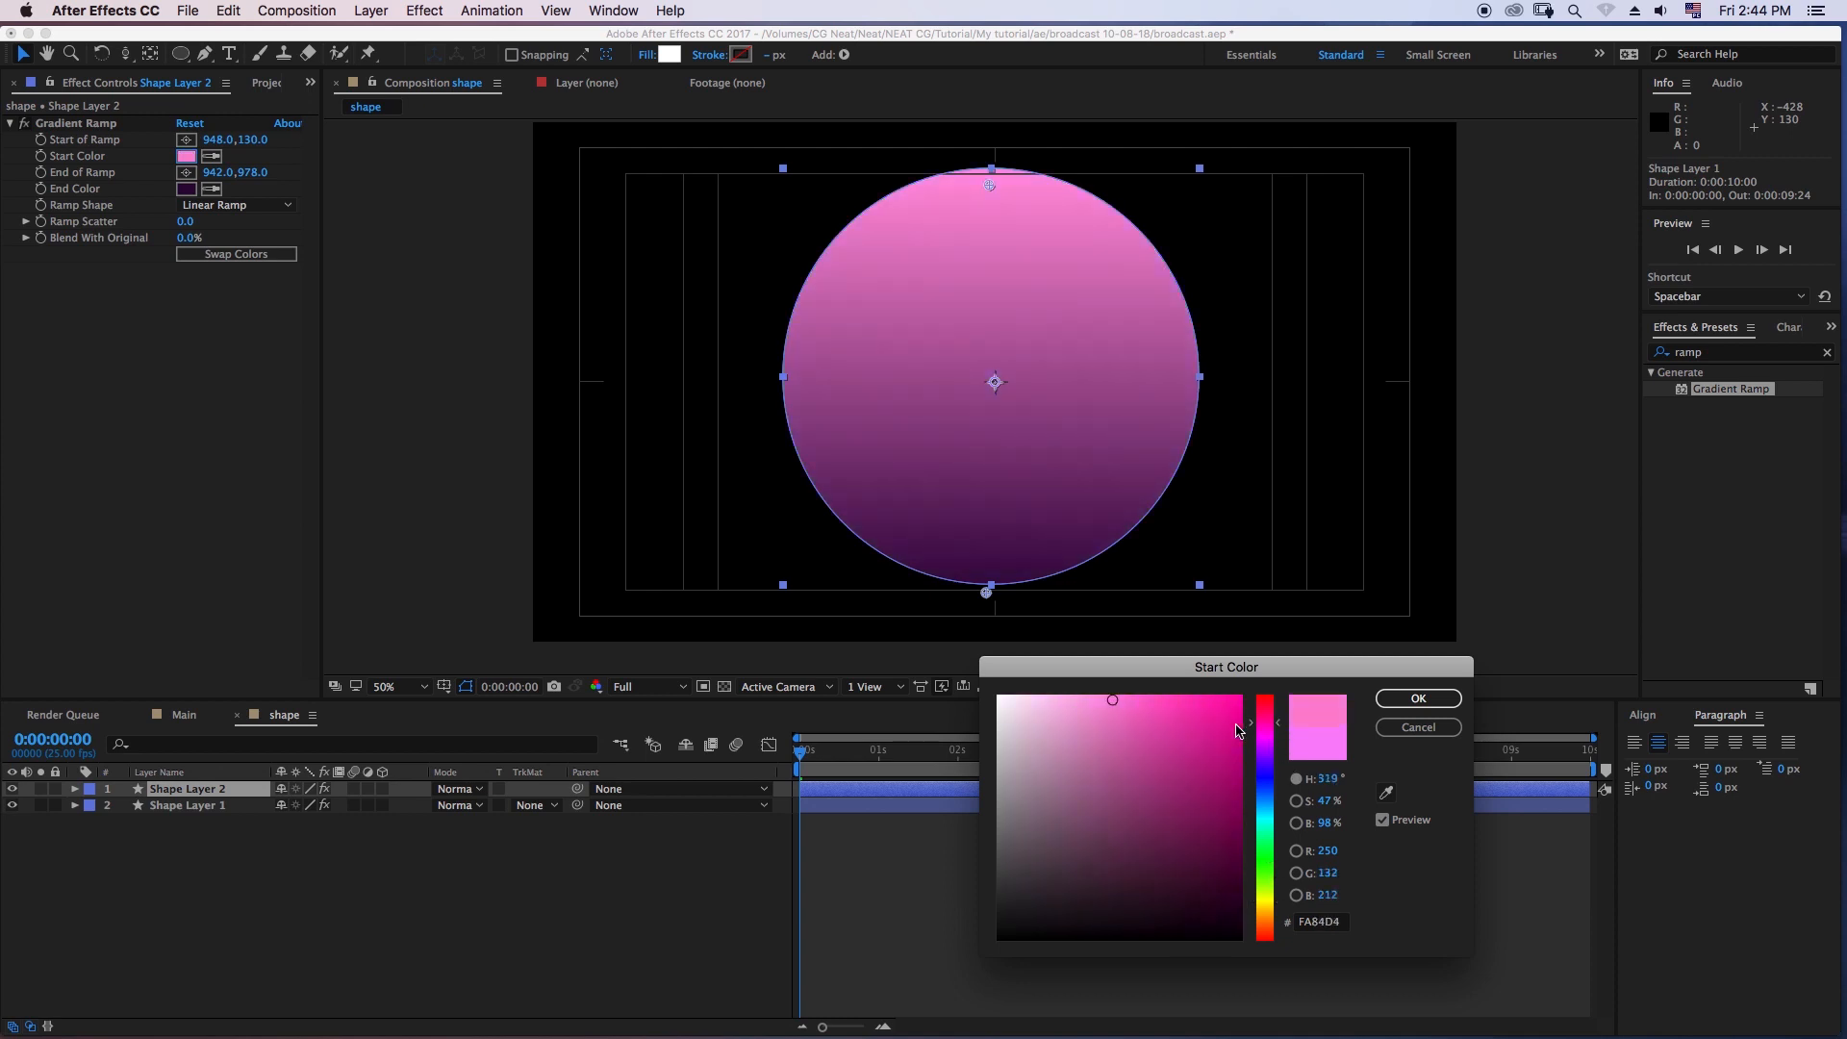
left_click(1090, 701)
left_click(1418, 698)
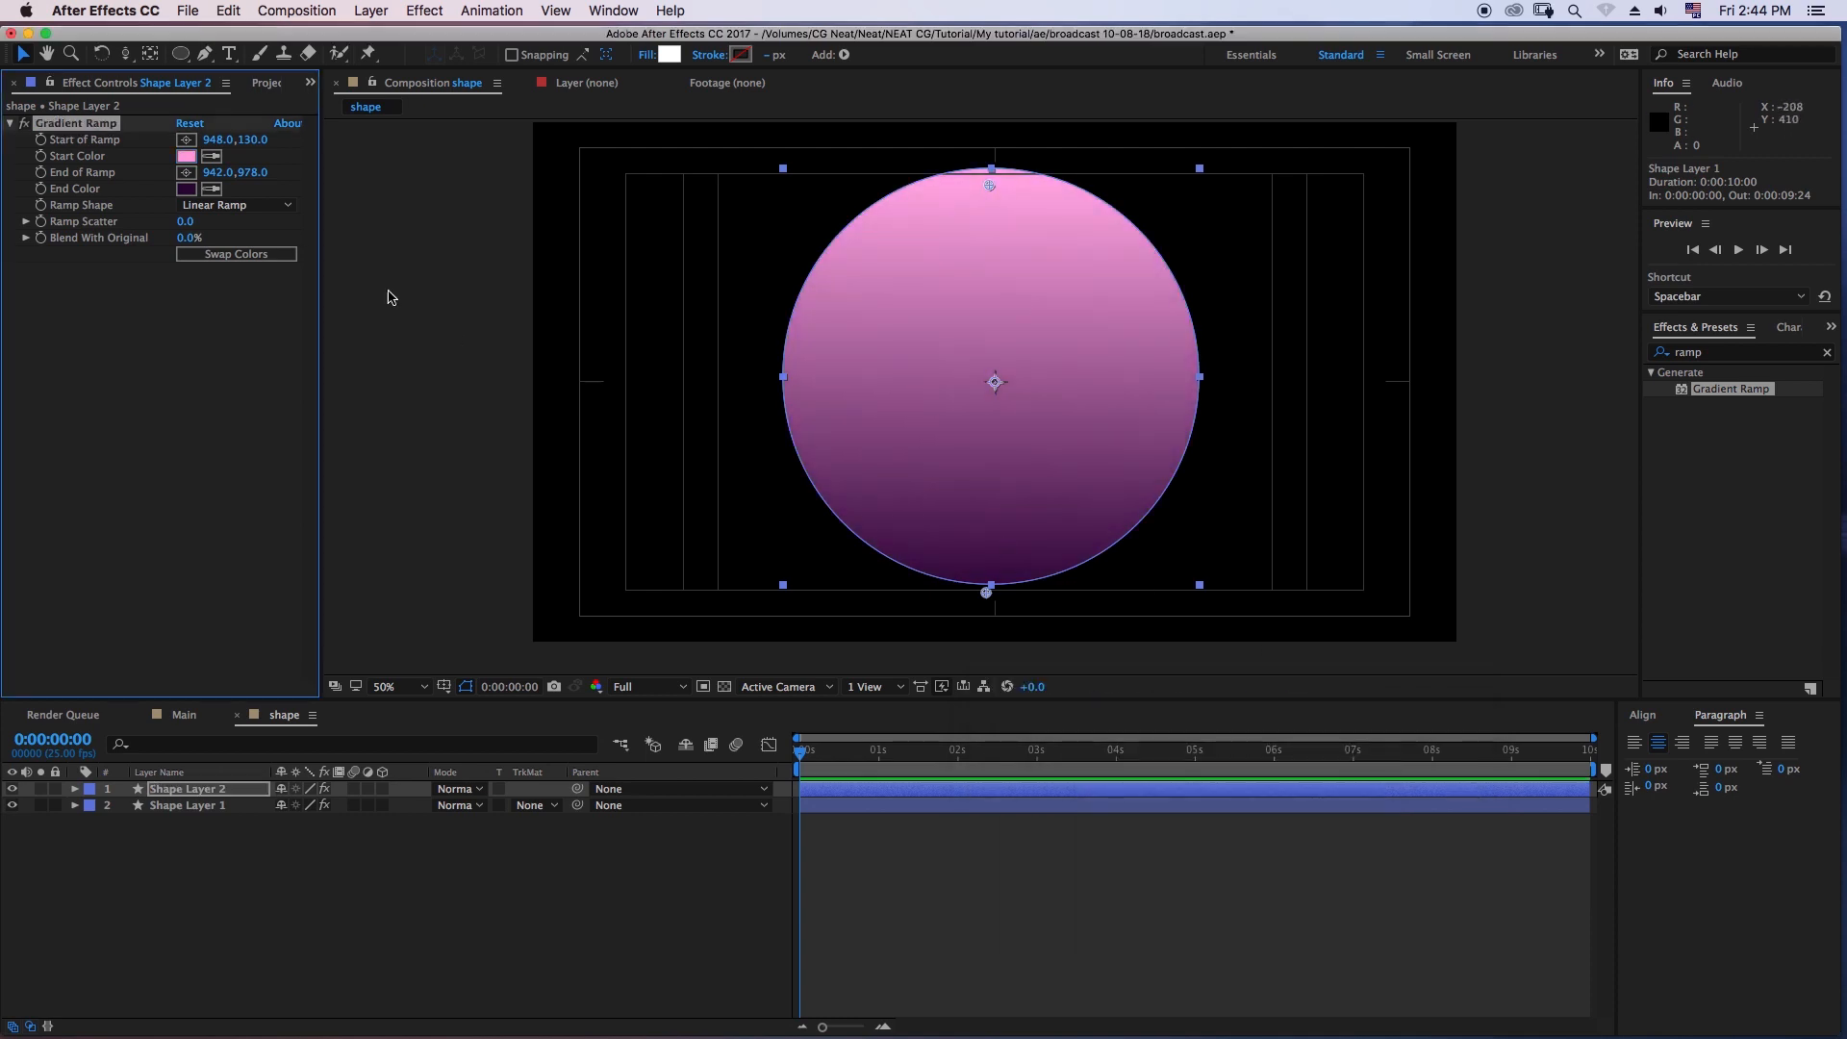
- Set the ramp end color of Shape Layer 2 to a lighter, medium purple
left_click(185, 188)
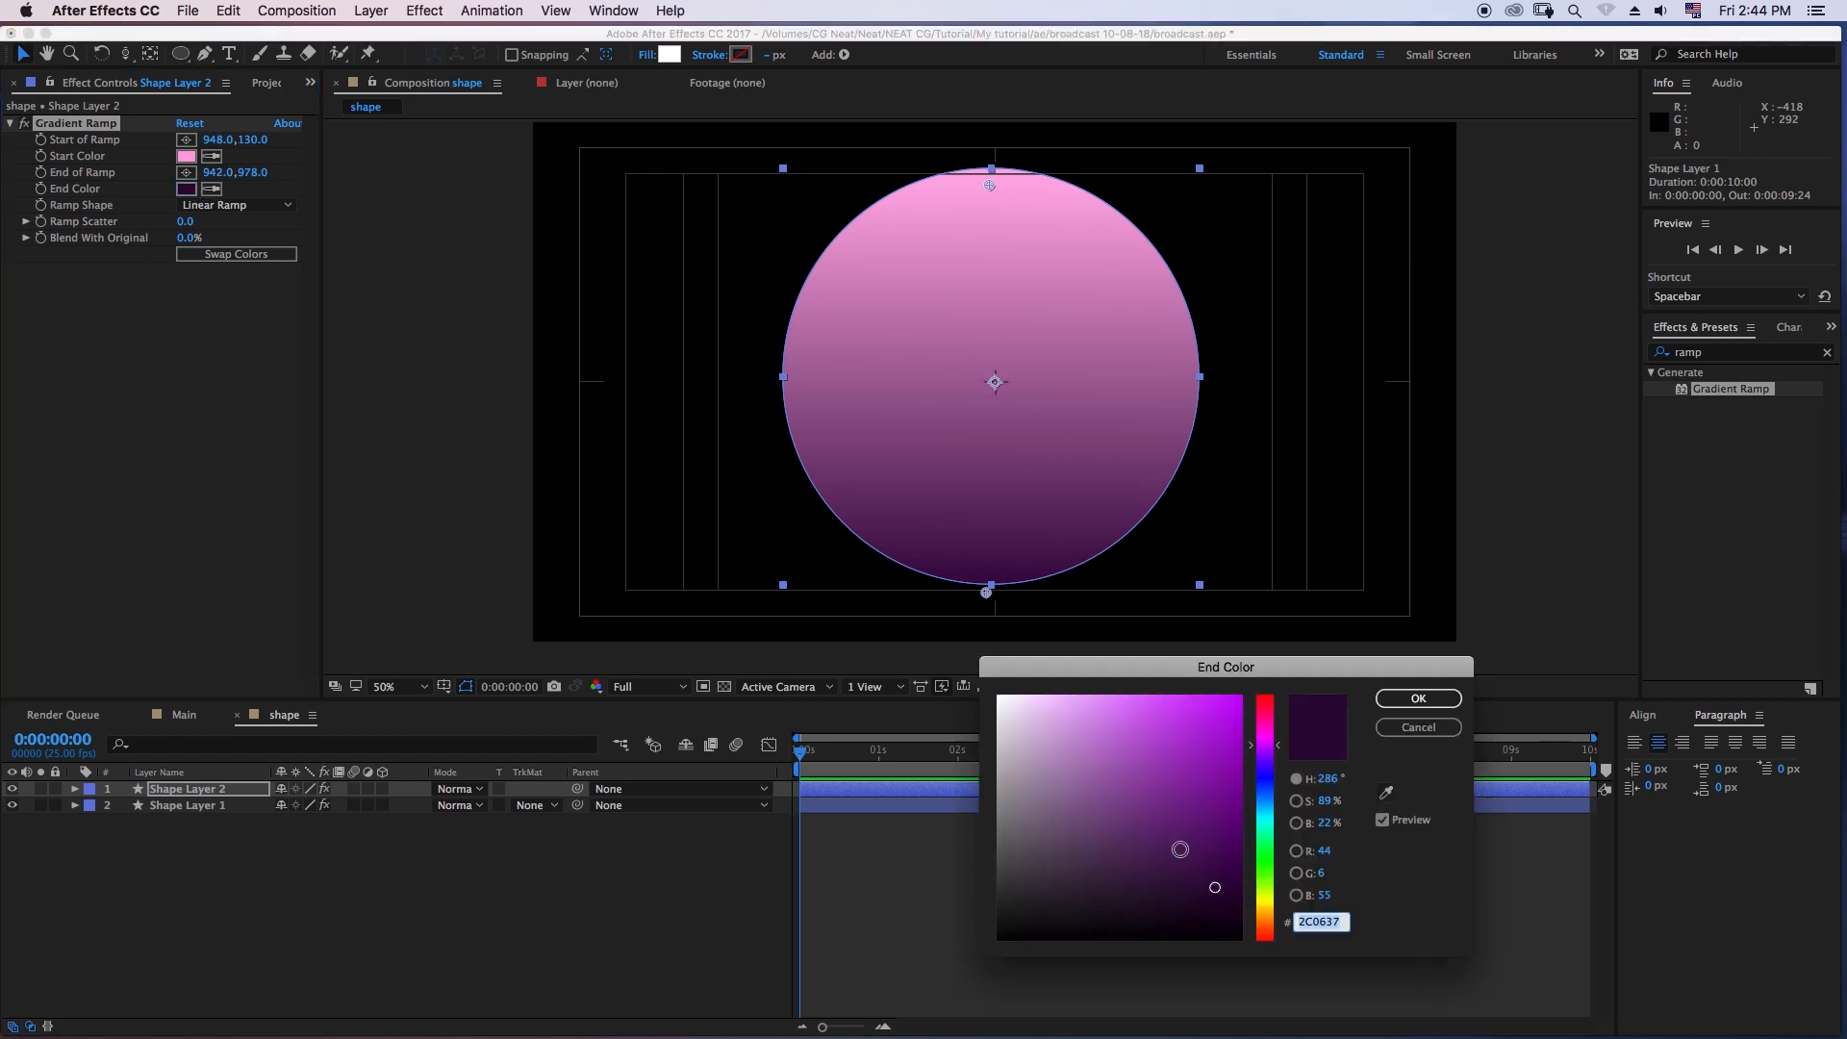
left_click(1172, 831)
left_click(1414, 701)
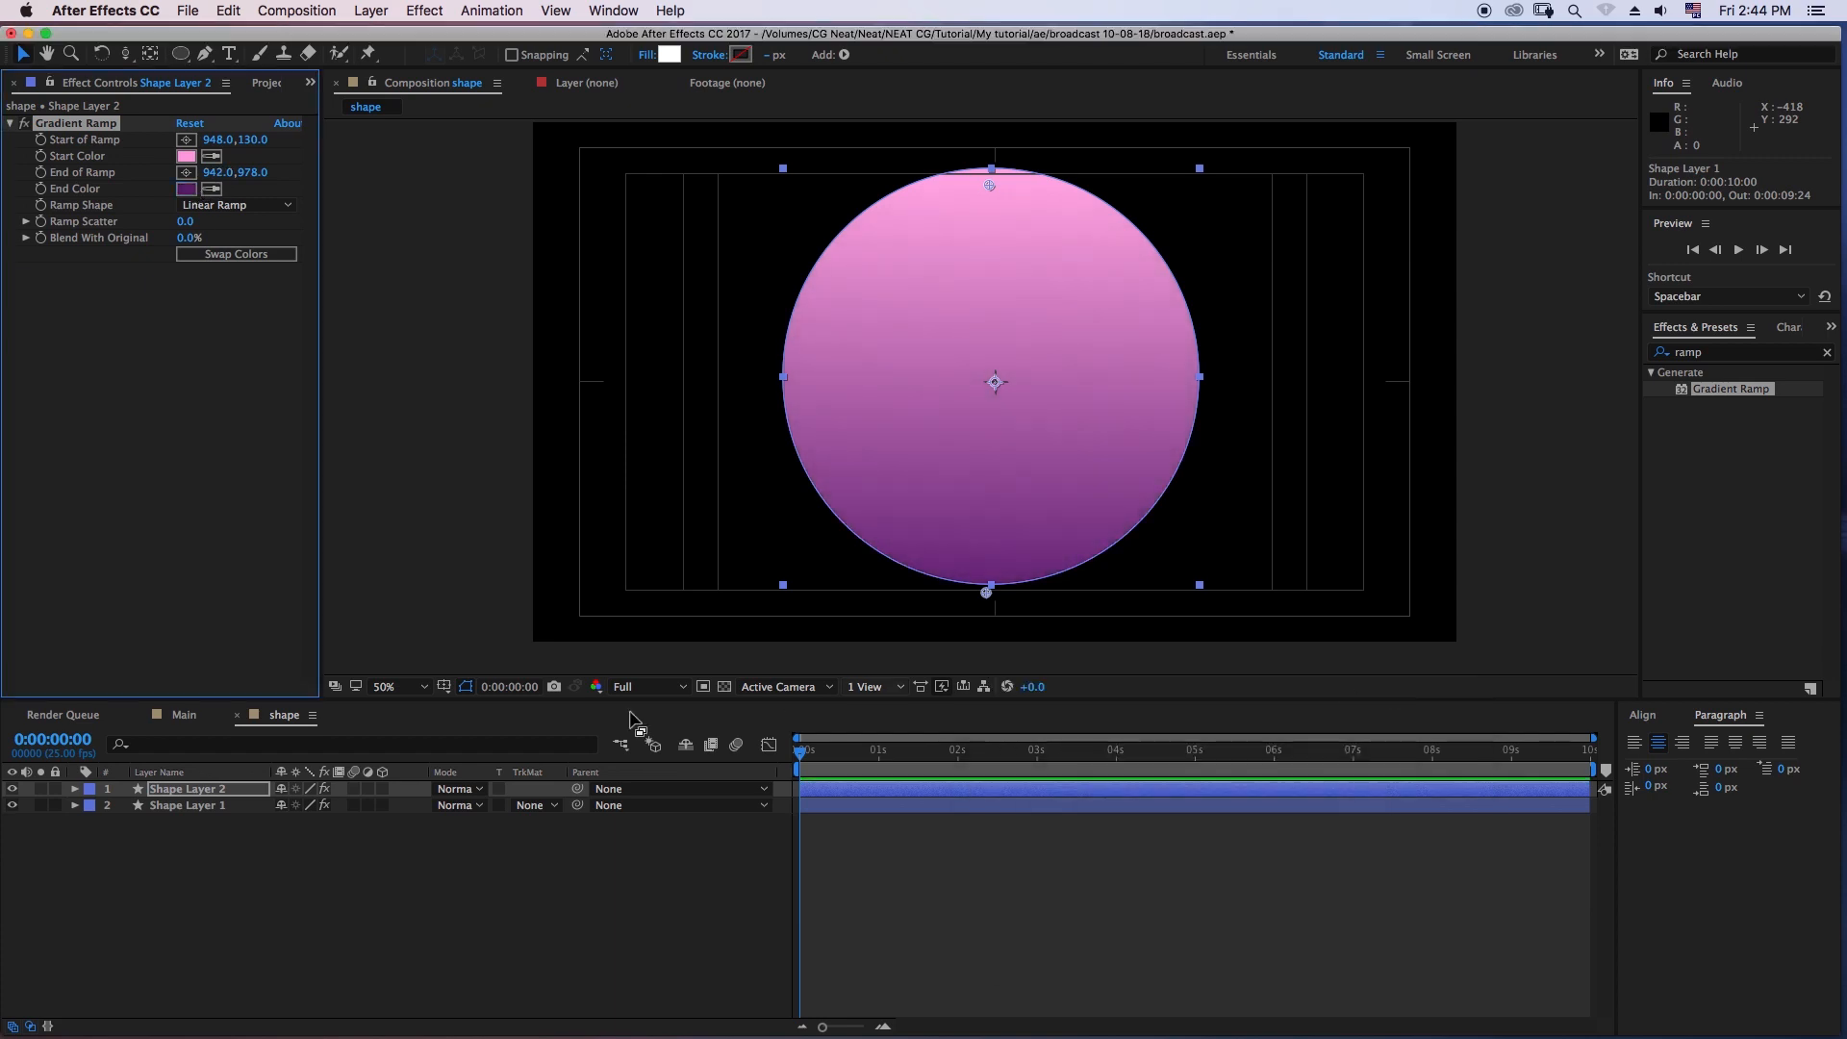
- Scale Ellipse 1 inside Shape Layer 2 to 95% through its own shape transform, then deselect it
left_click(76, 789)
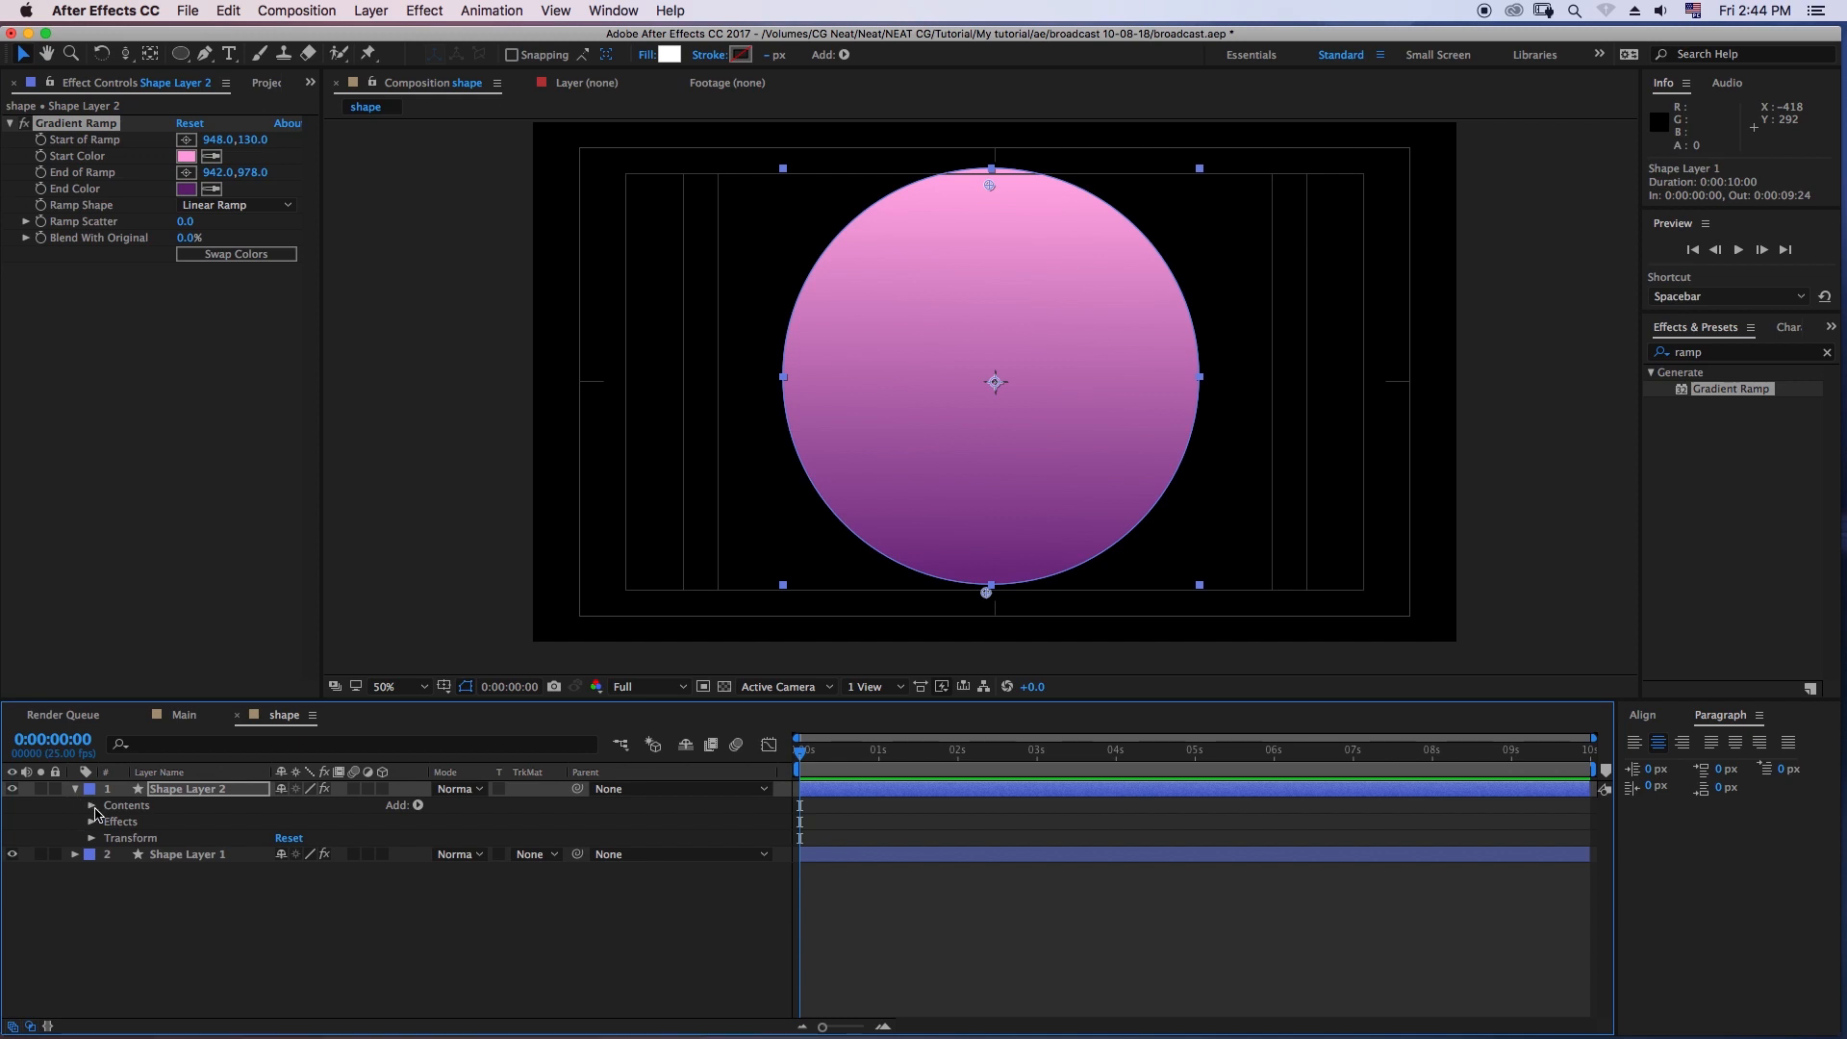
left_click(92, 806)
left_click(108, 821)
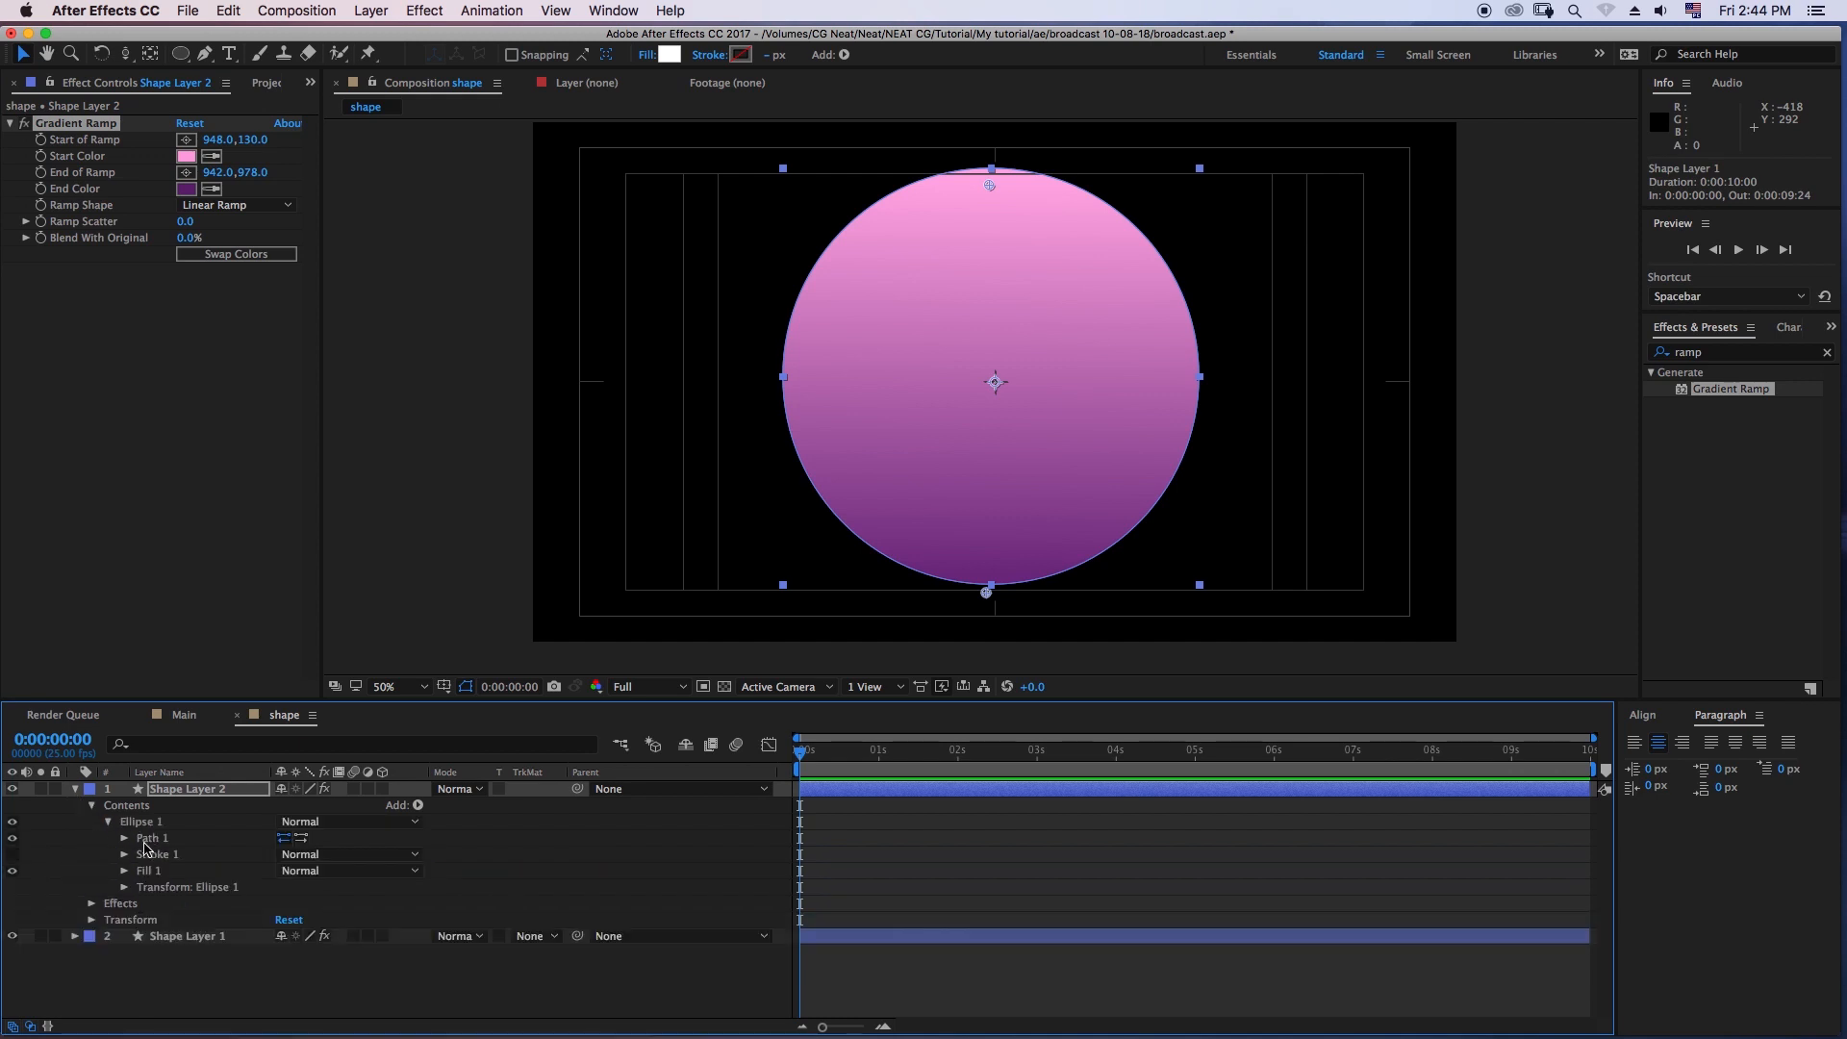
left_click(144, 887)
left_click(124, 887)
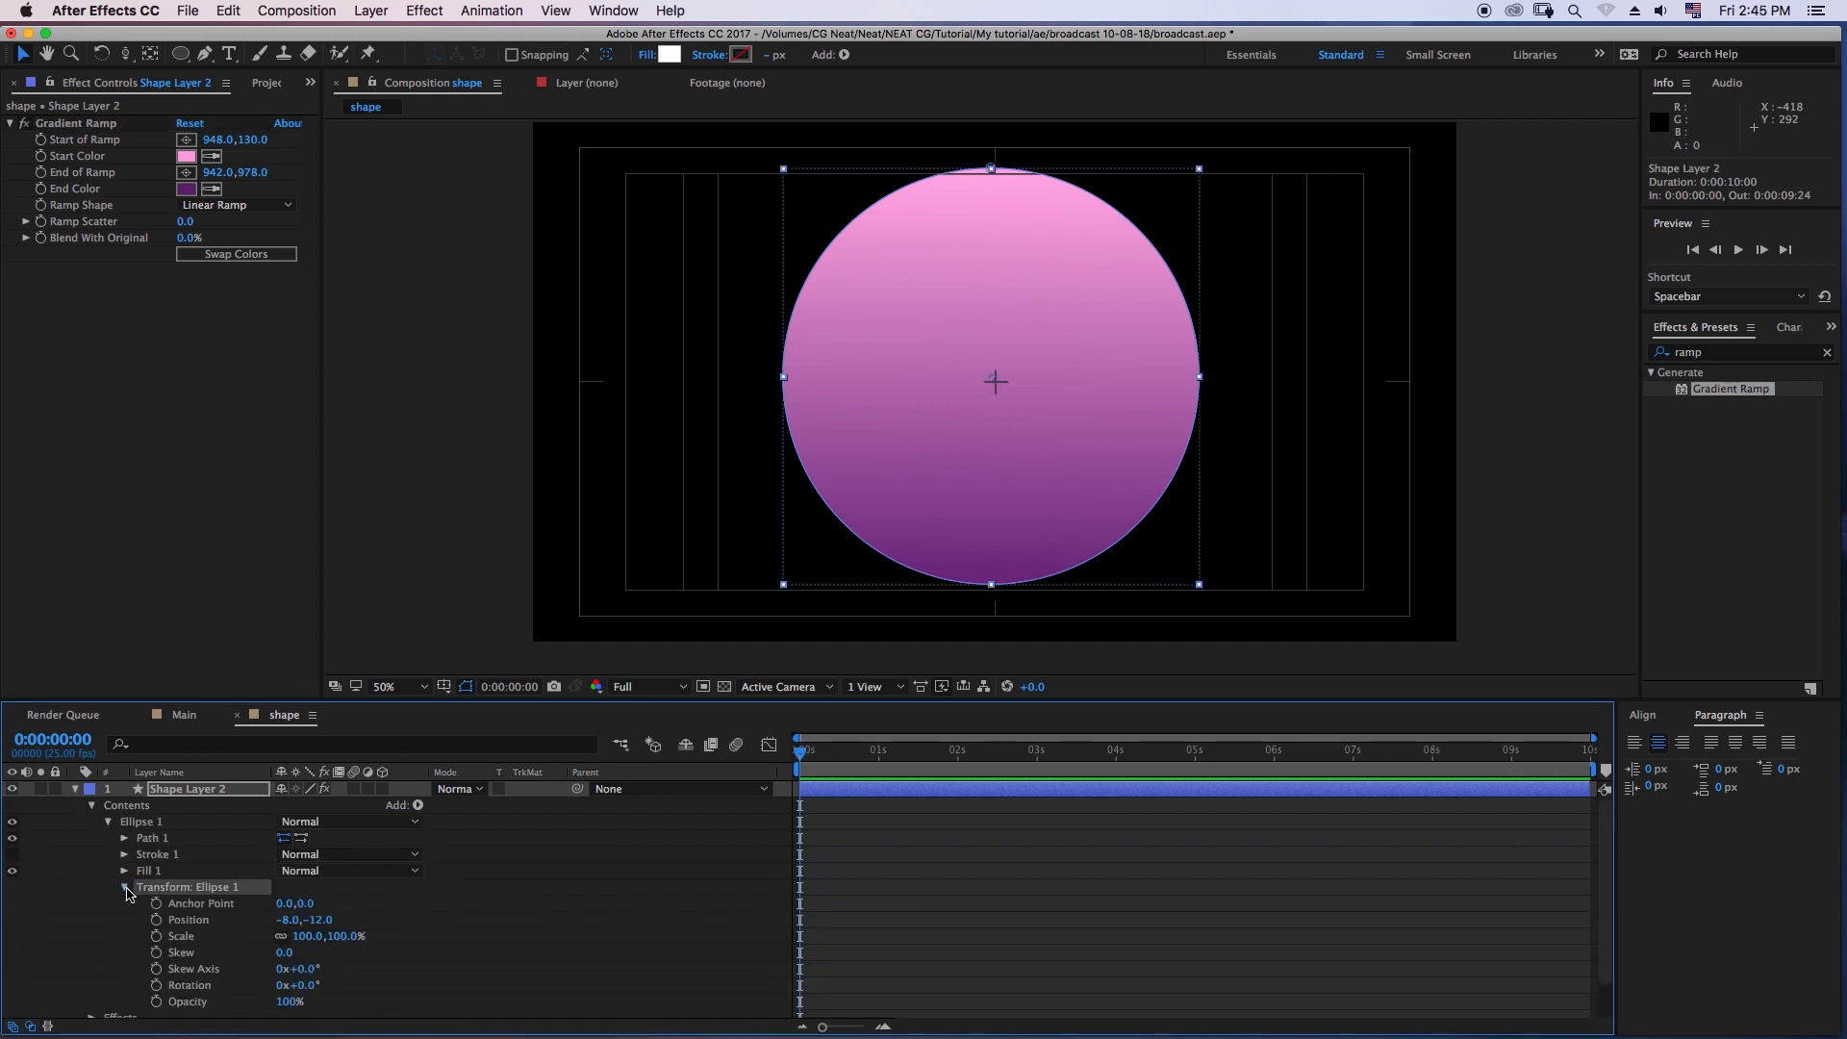
left_click_drag(306, 936, 304, 937)
left_click(309, 935)
type("9")
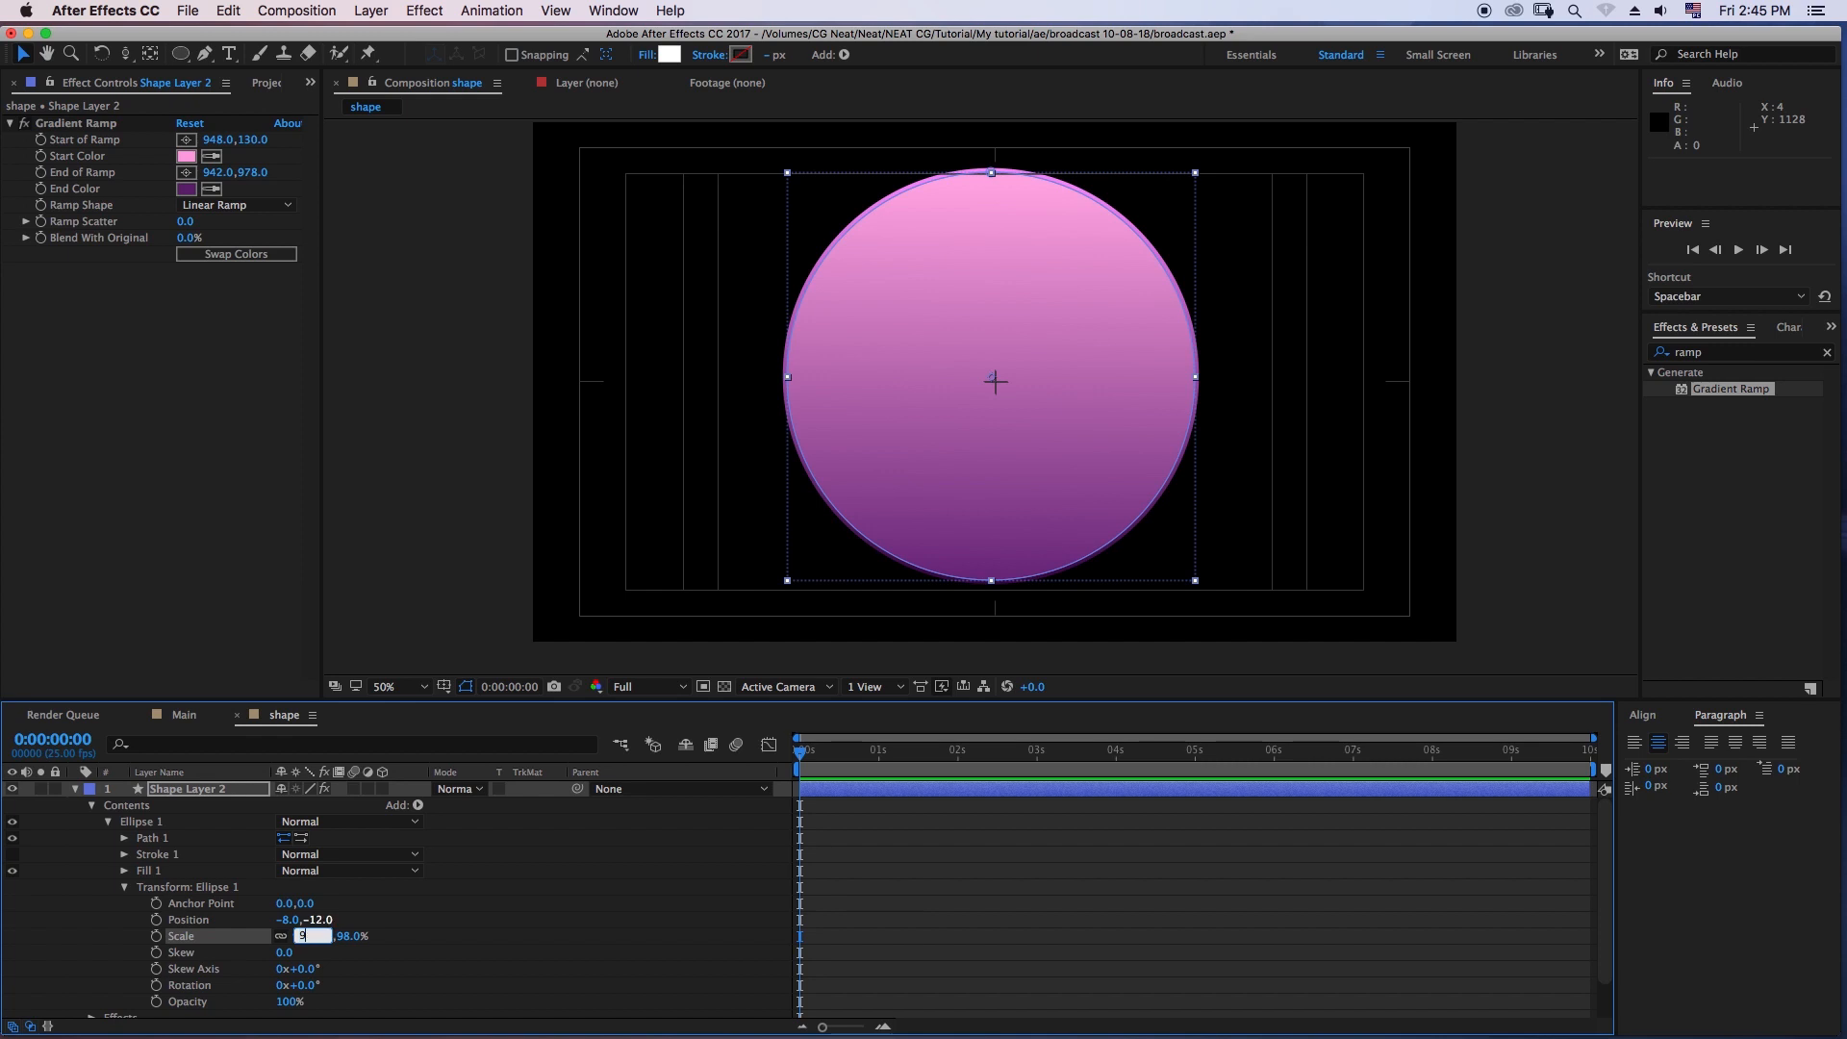
type("5")
key("Return")
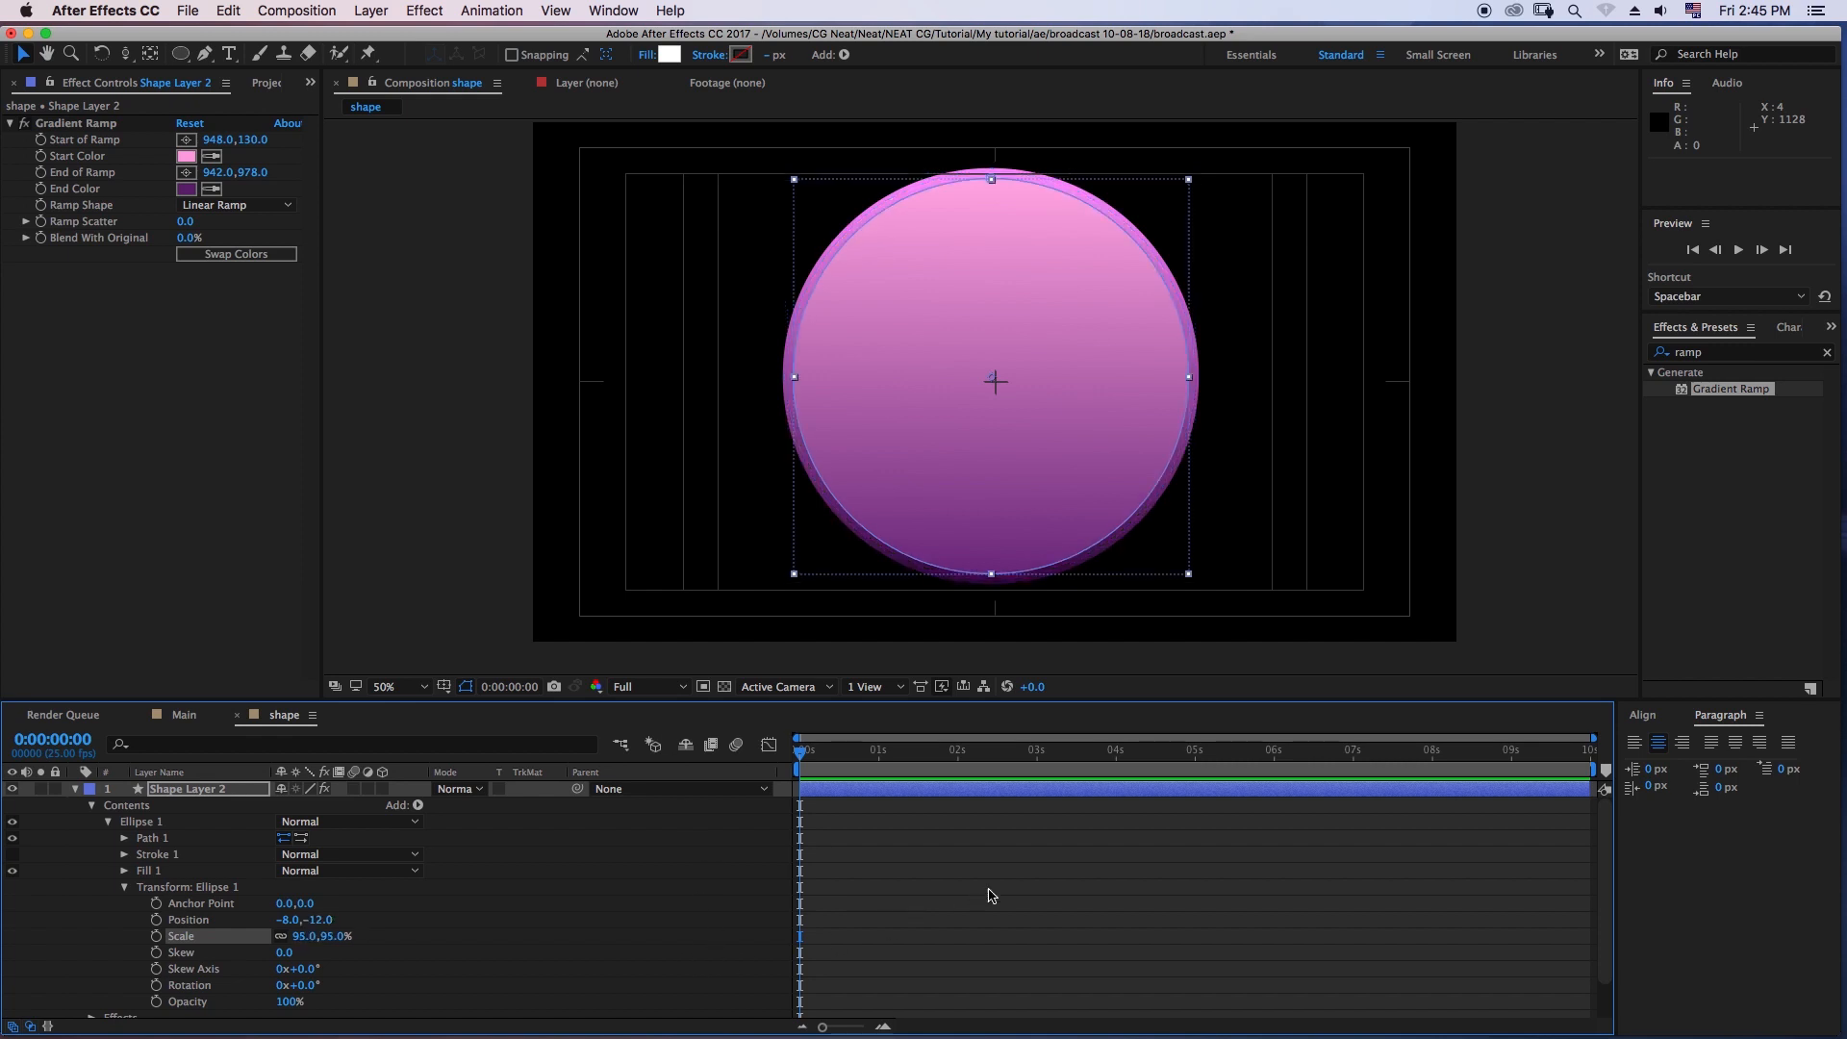
left_click(991, 895)
- Apply the Perspective Drop Shadow effect to Shape Layer 2, finding it by searching for "drop"
left_click(210, 794)
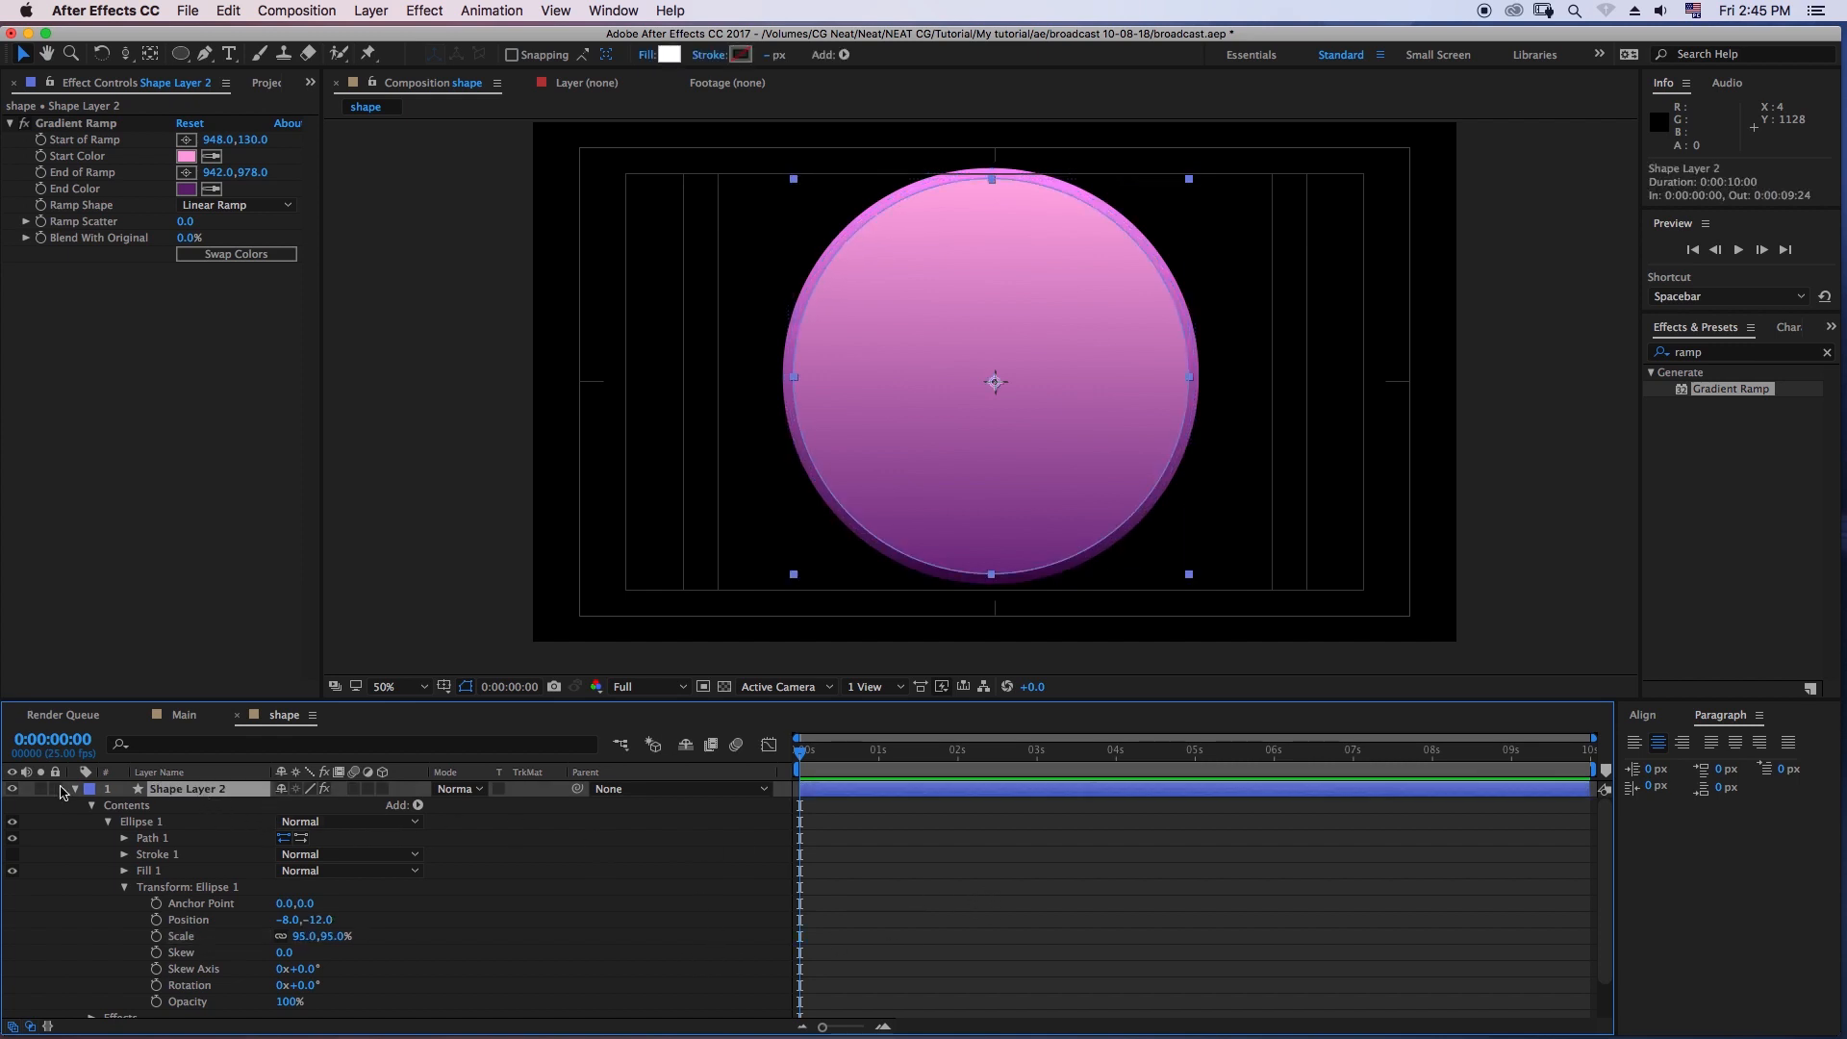
left_click(76, 790)
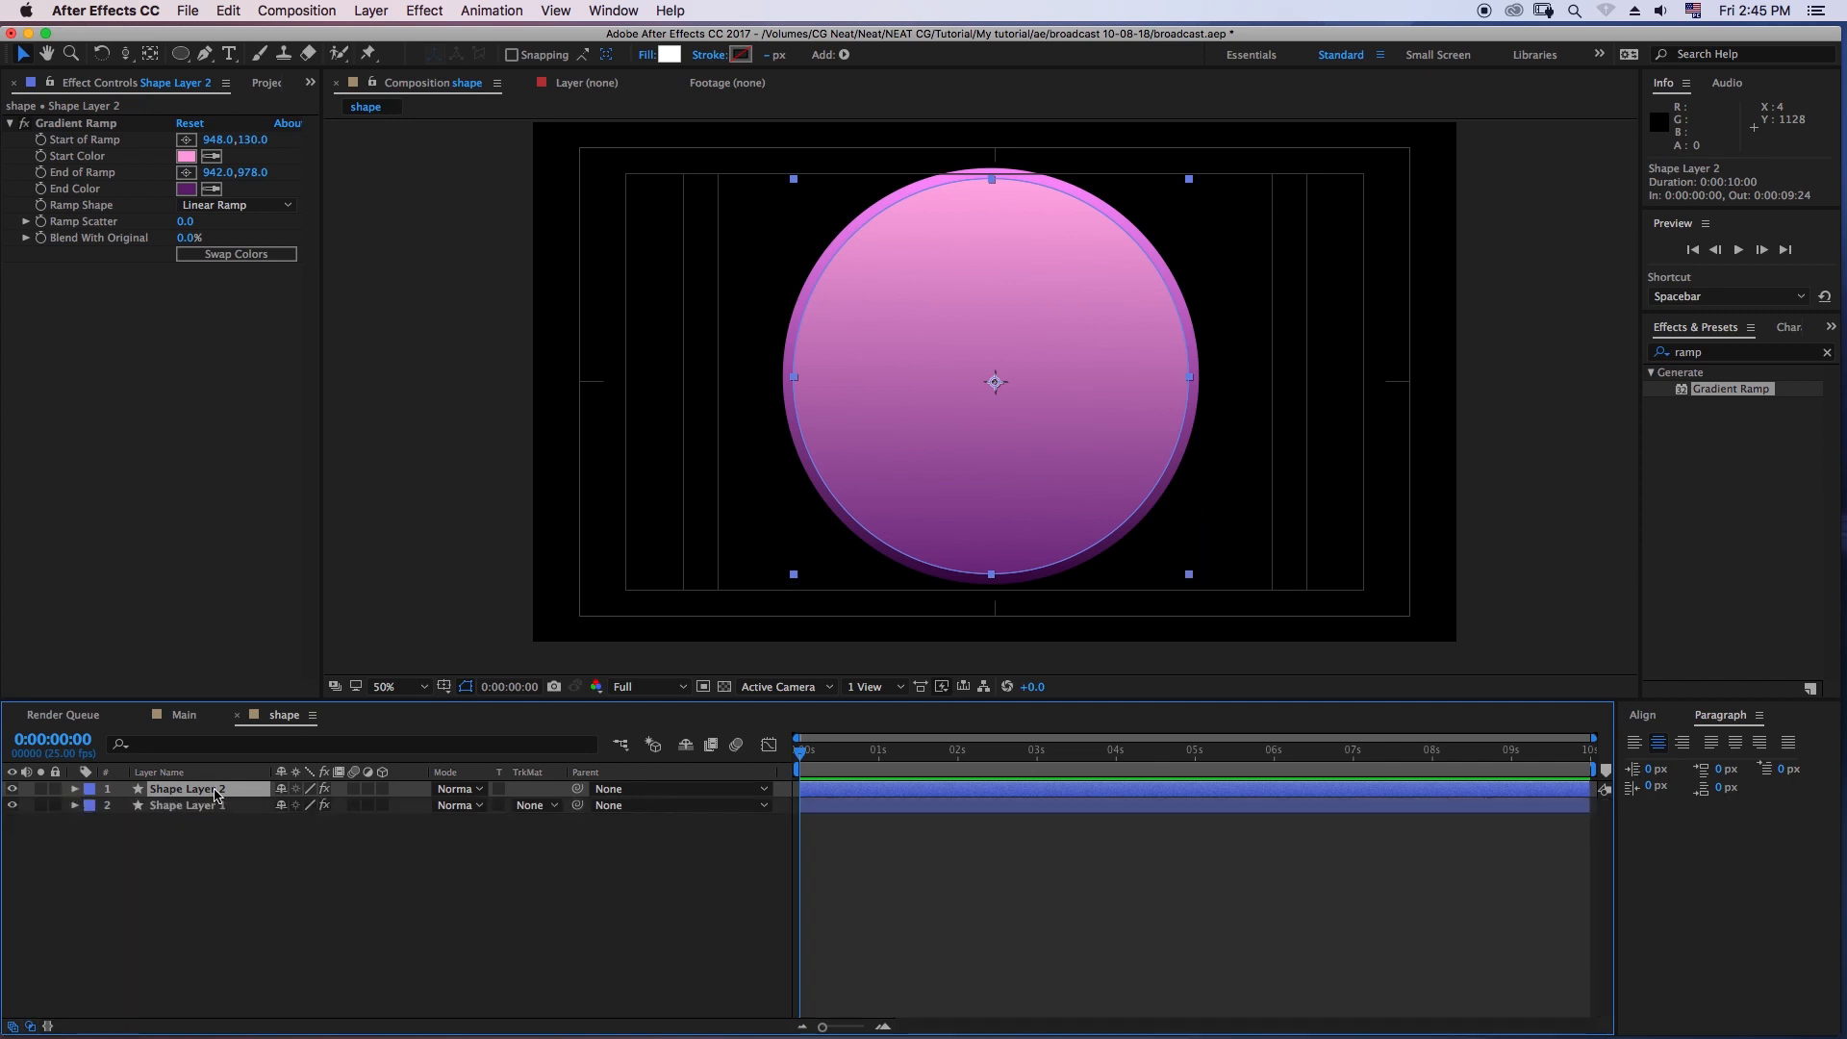
left_click(1721, 355)
left_click(1752, 357)
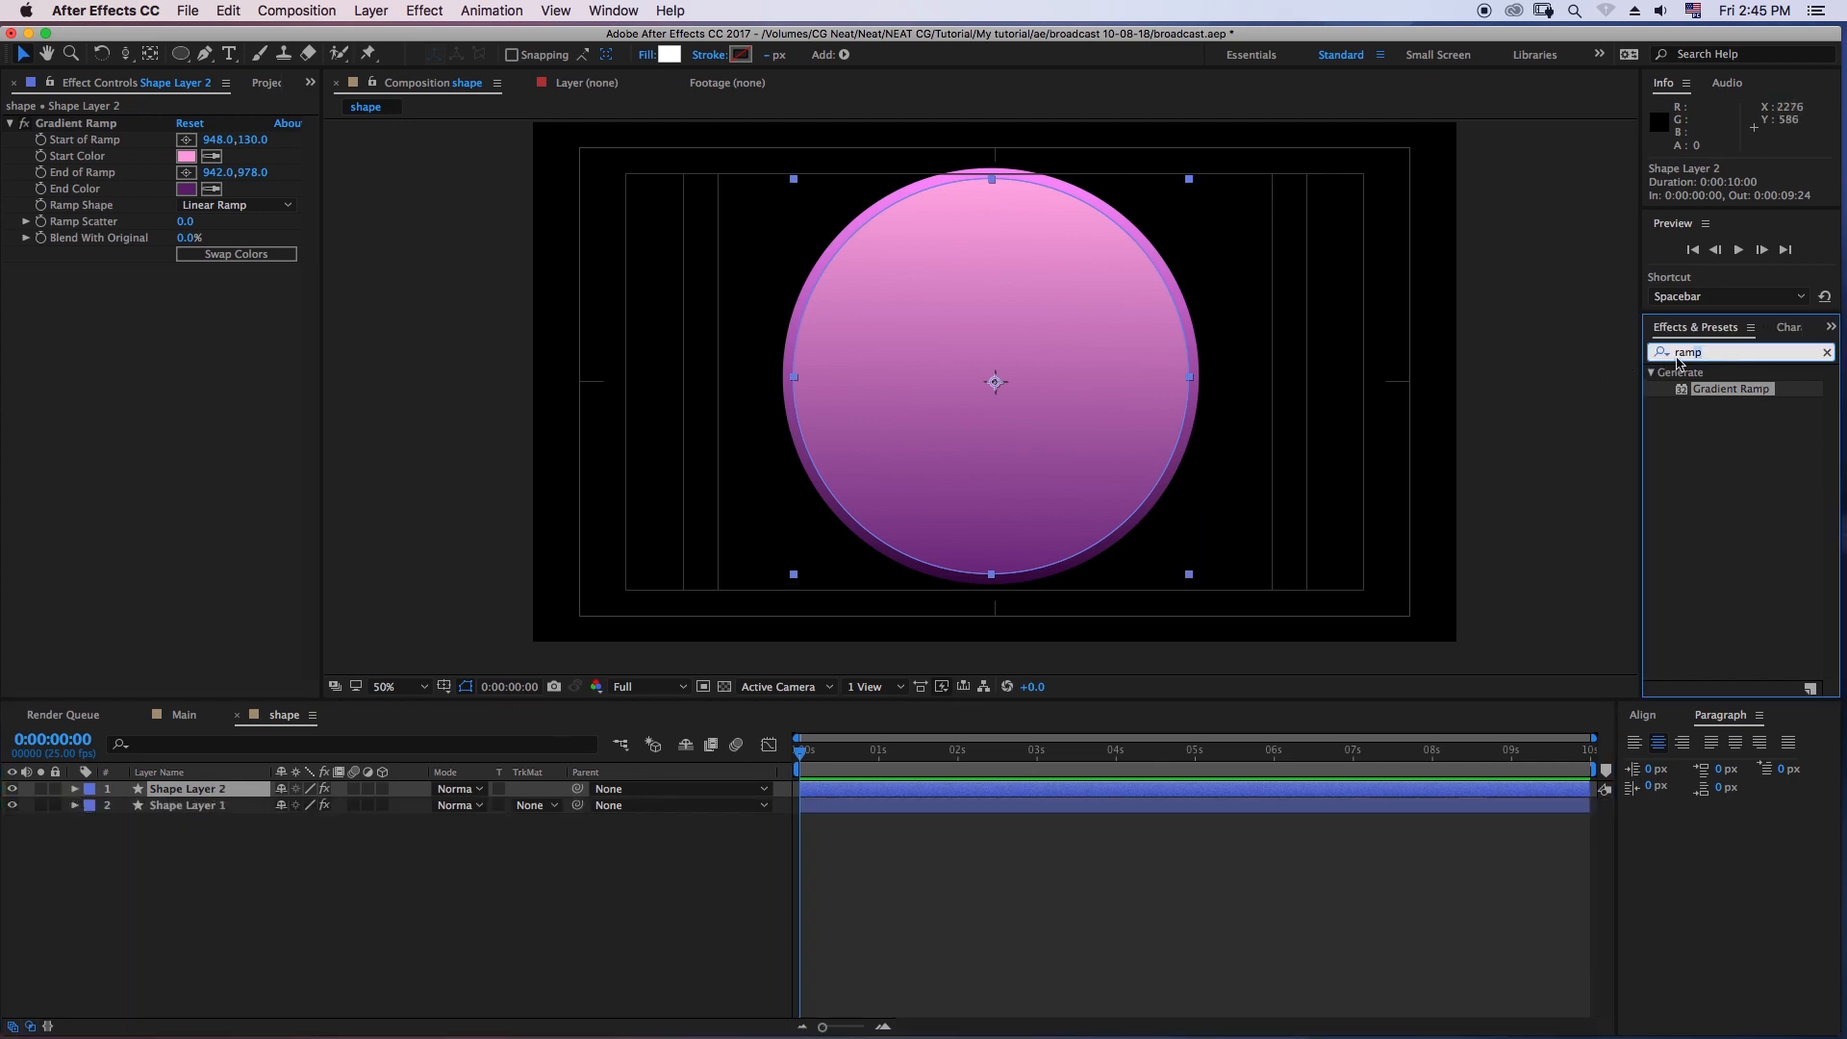
type("drop")
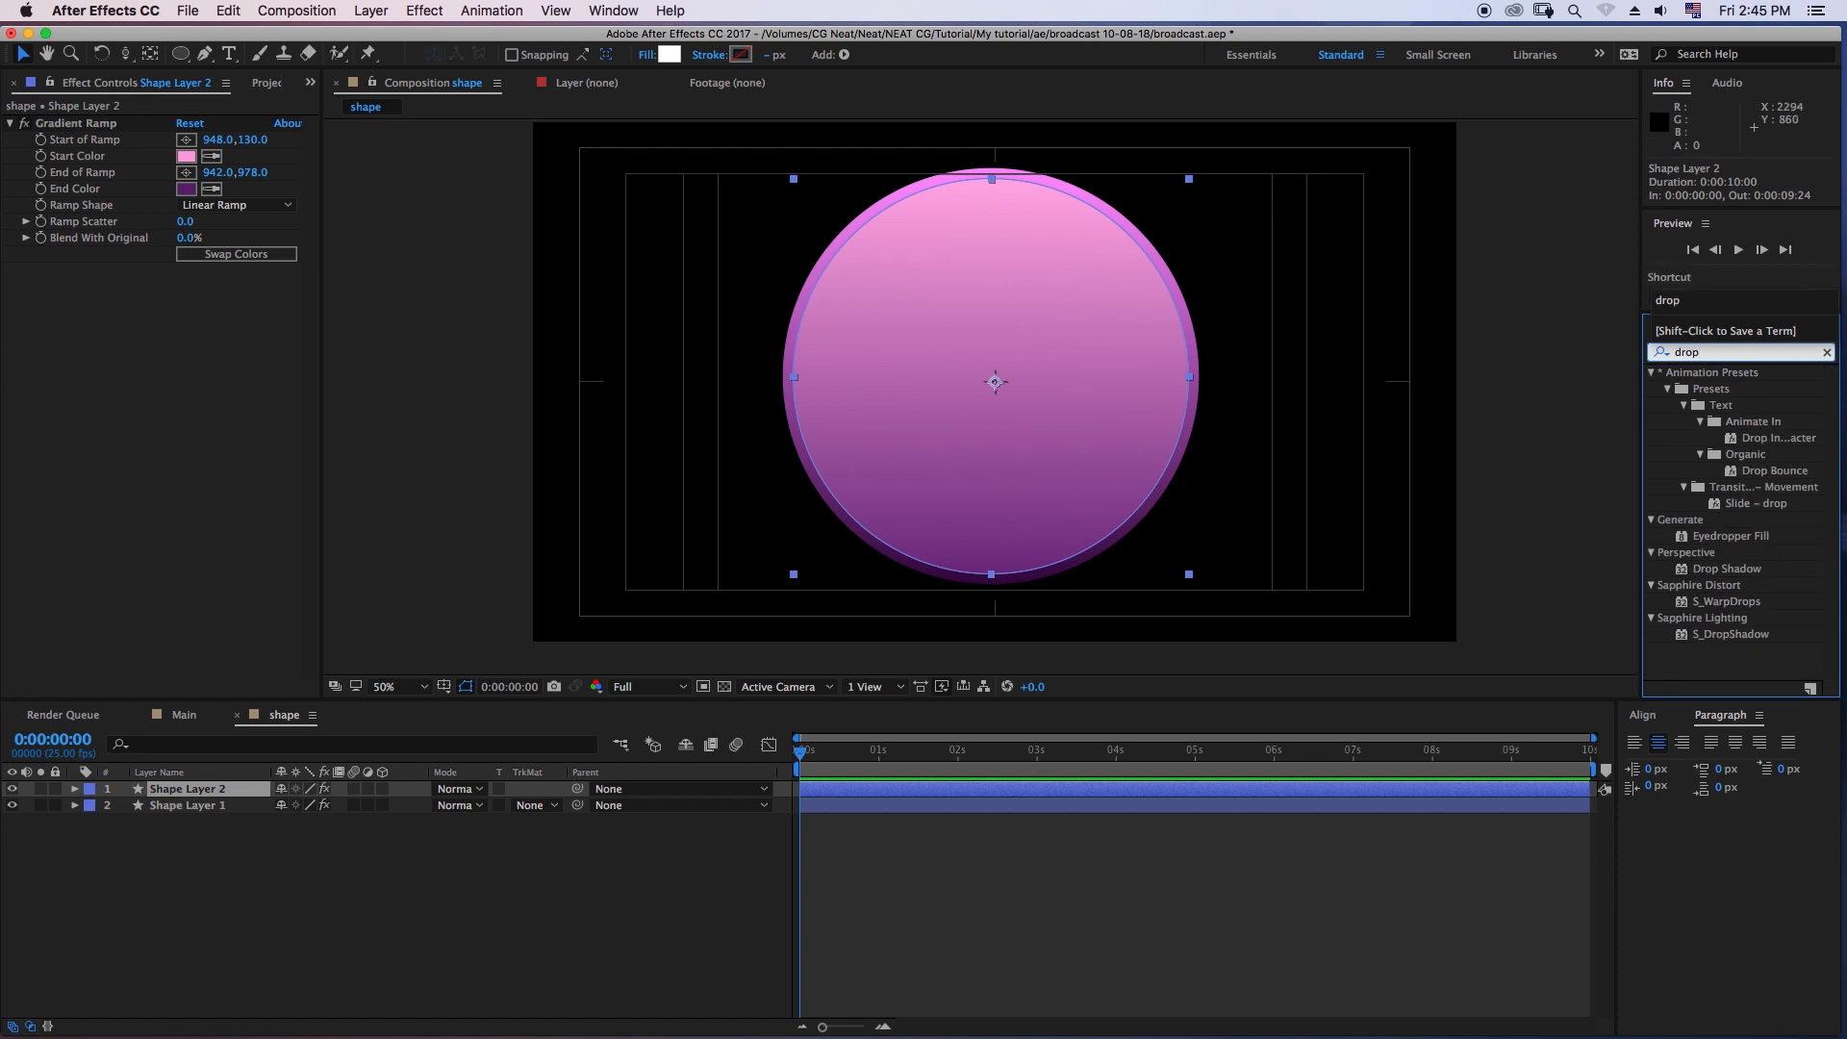
double_click(1727, 568)
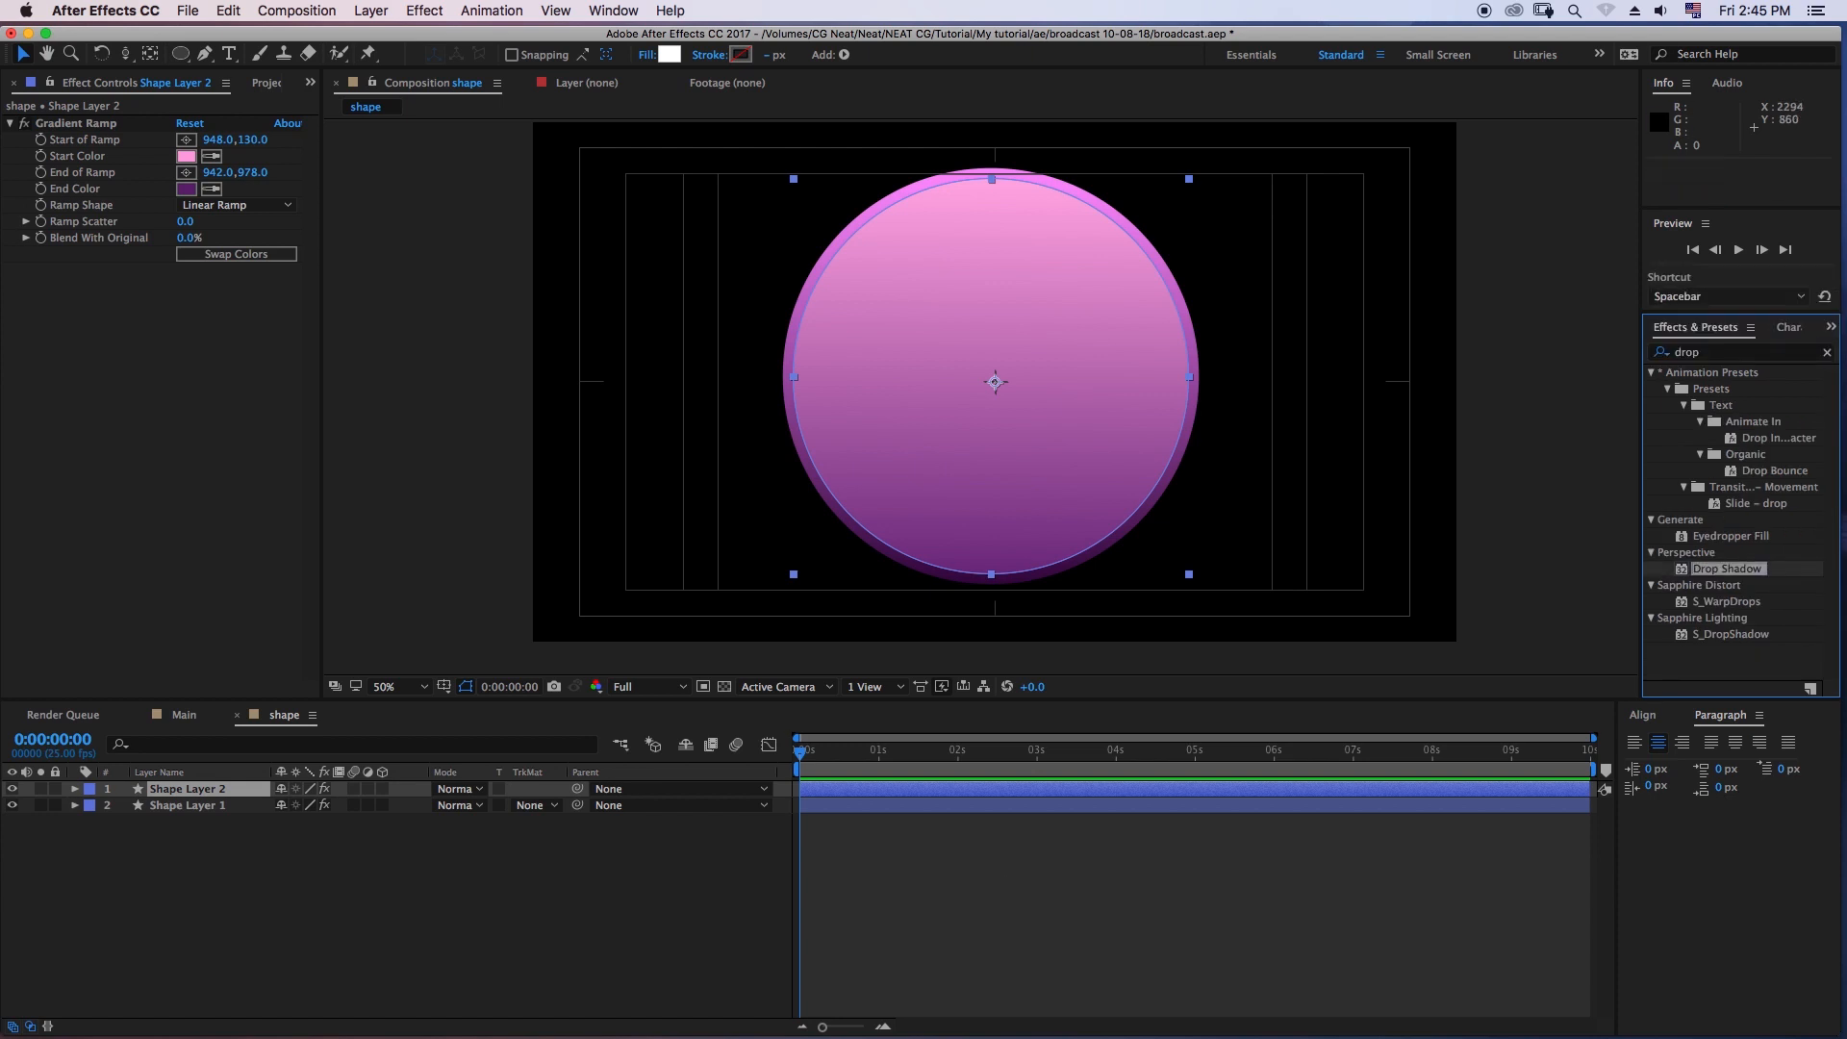
left_click(962, 900)
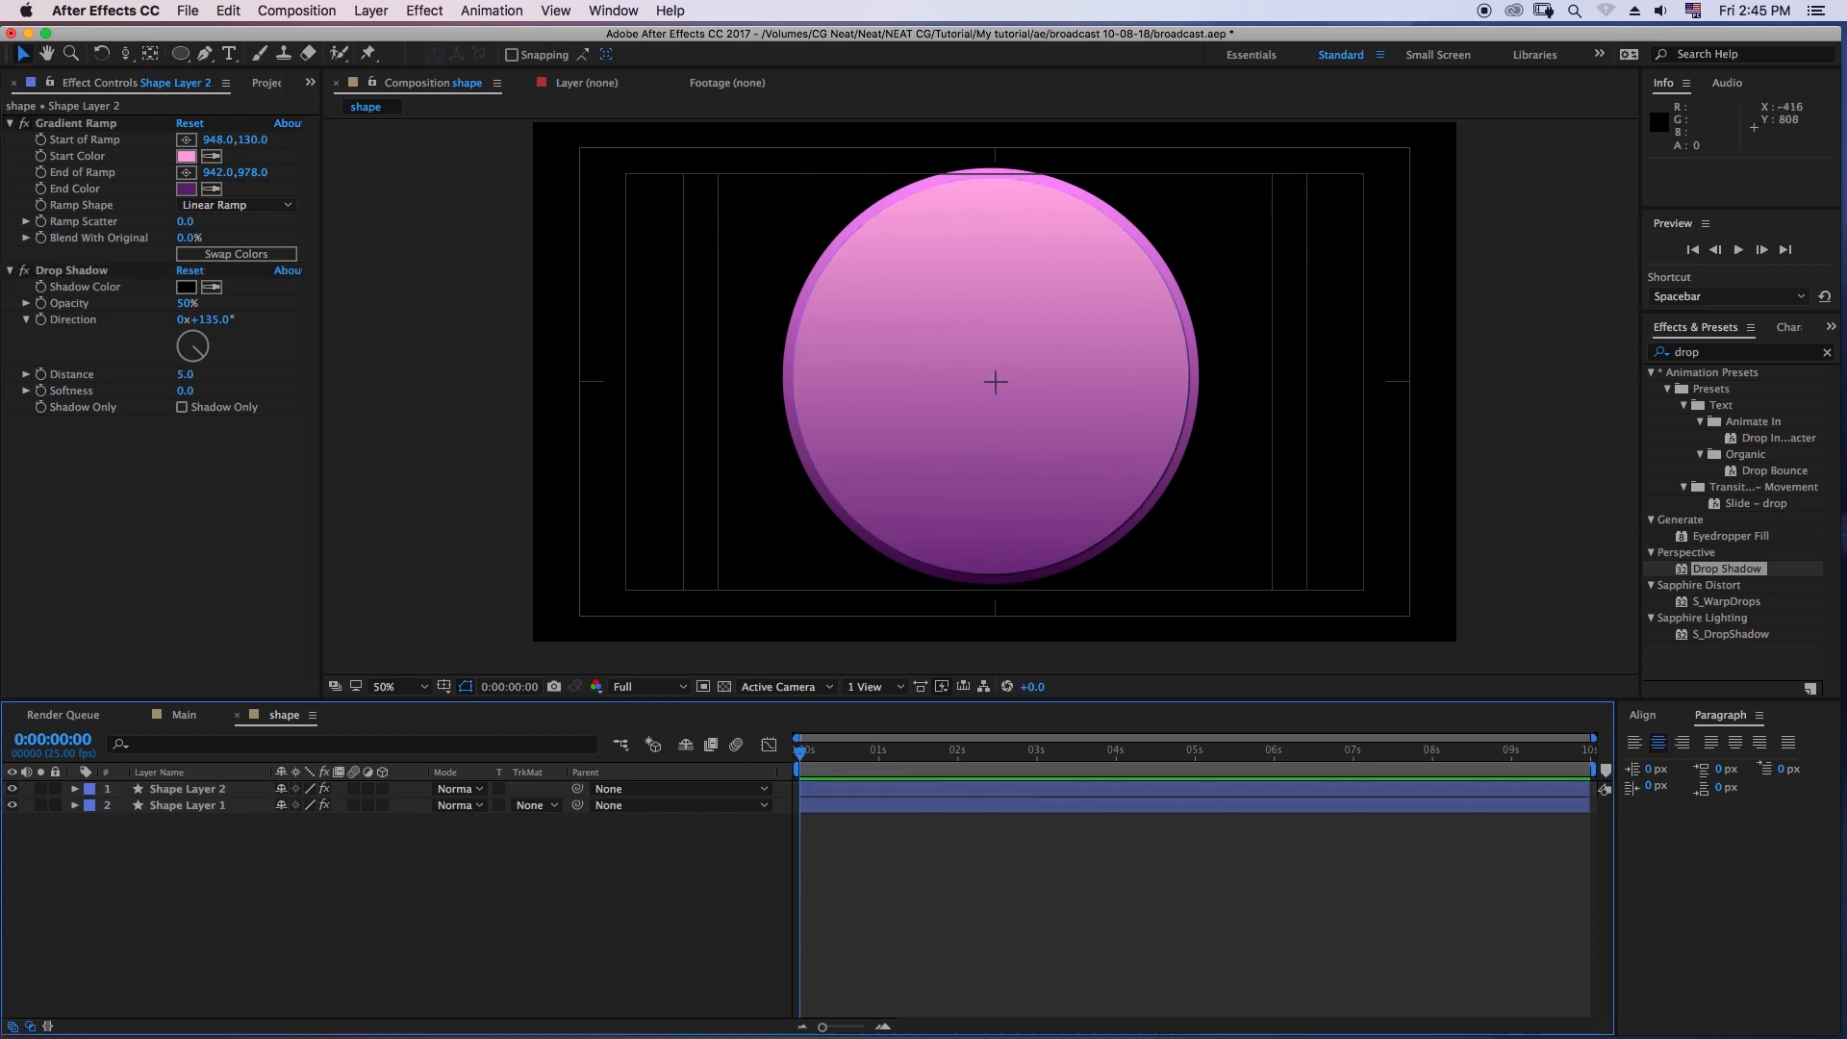
- Set the Gradient Ramp's start color on Shape Layer 2 to salmon pink F695A4
left_click(187, 155)
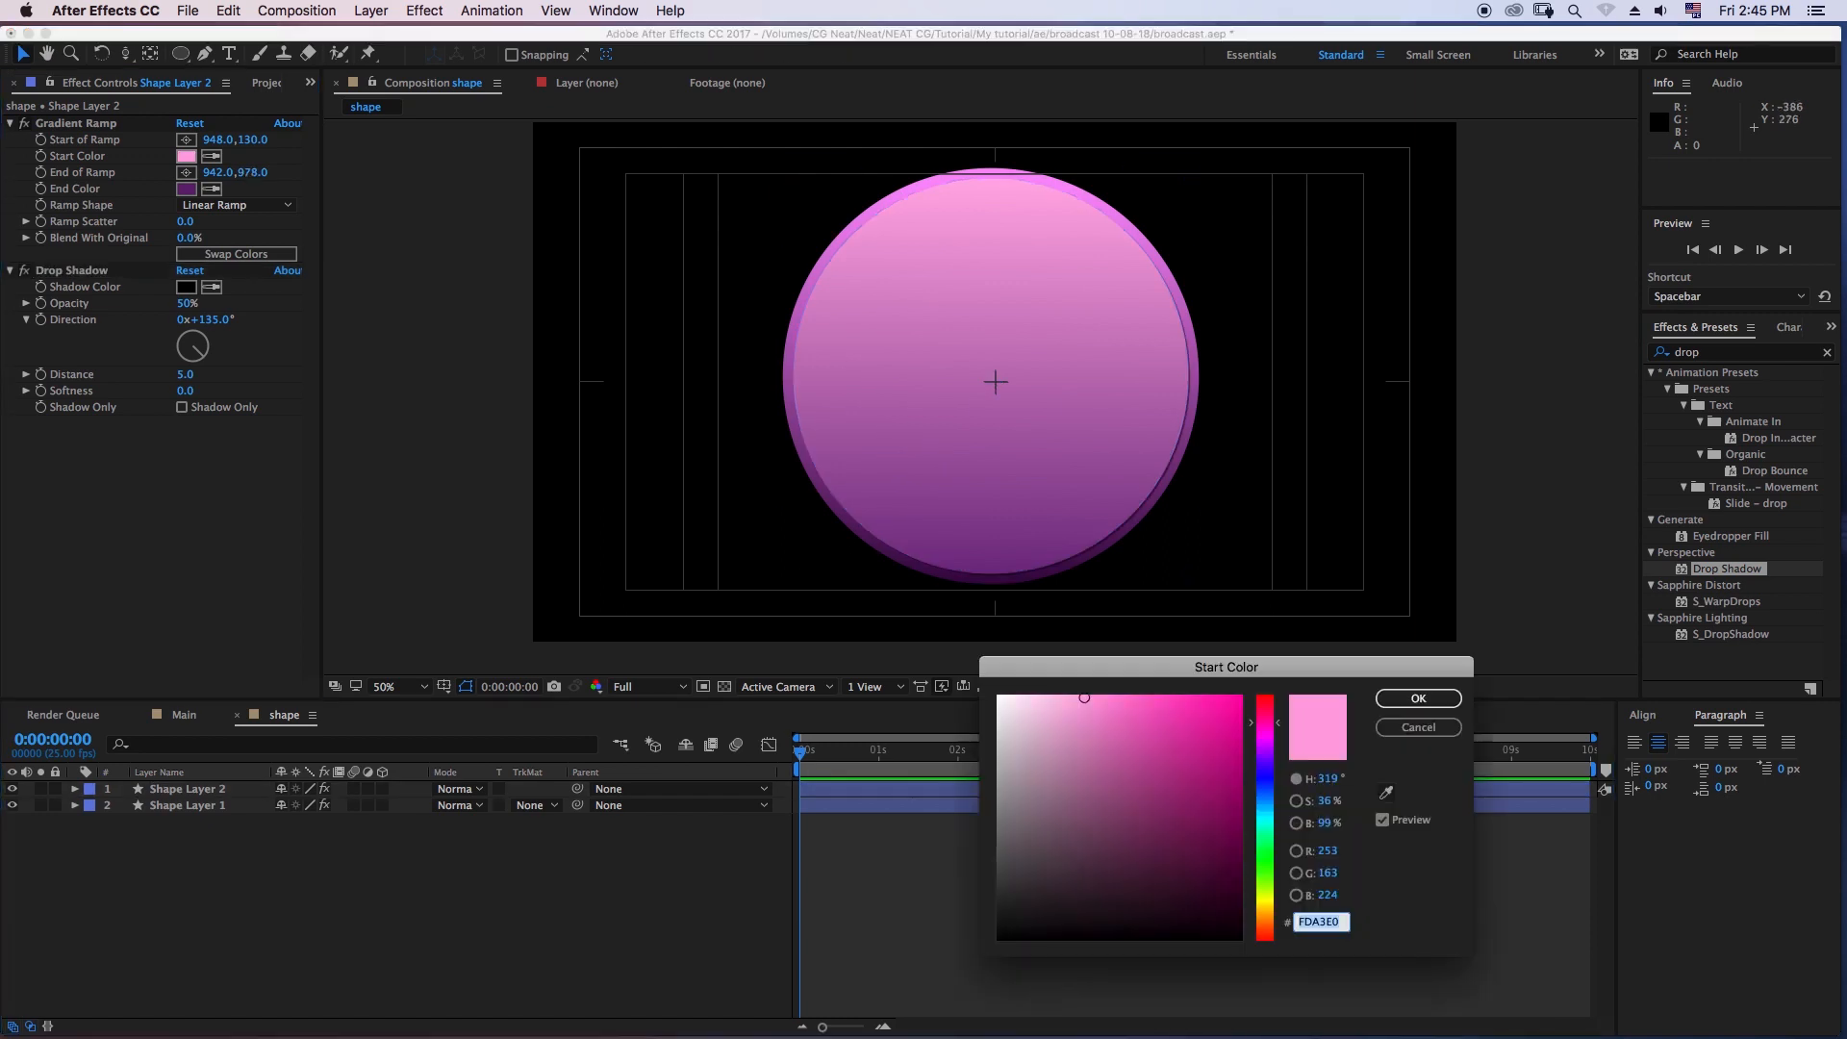
type("FDA3B1")
key("Tab")
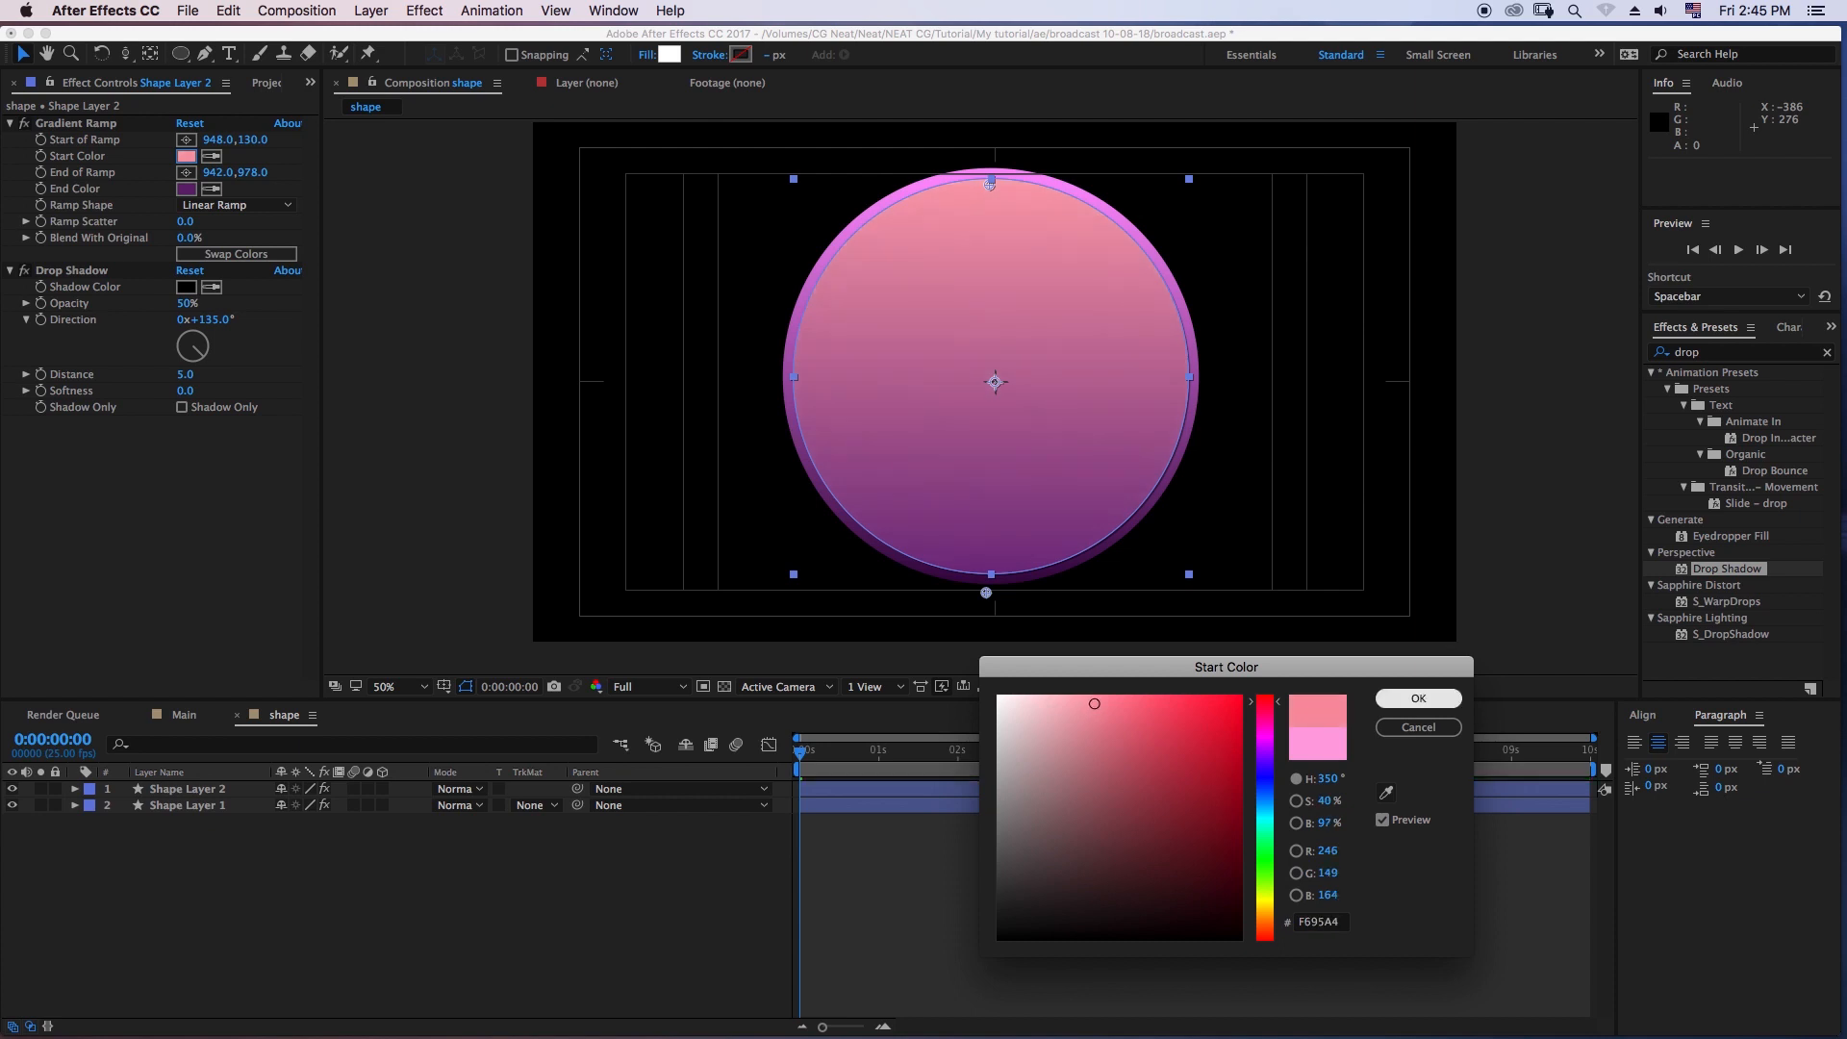
left_click(1417, 699)
left_click(962, 894)
- Duplicate Shape Layer 2, including its Gradient Ramp and Drop Shadow effects
key("space")
left_click_drag(1201, 435, 1208, 436)
left_click(187, 788)
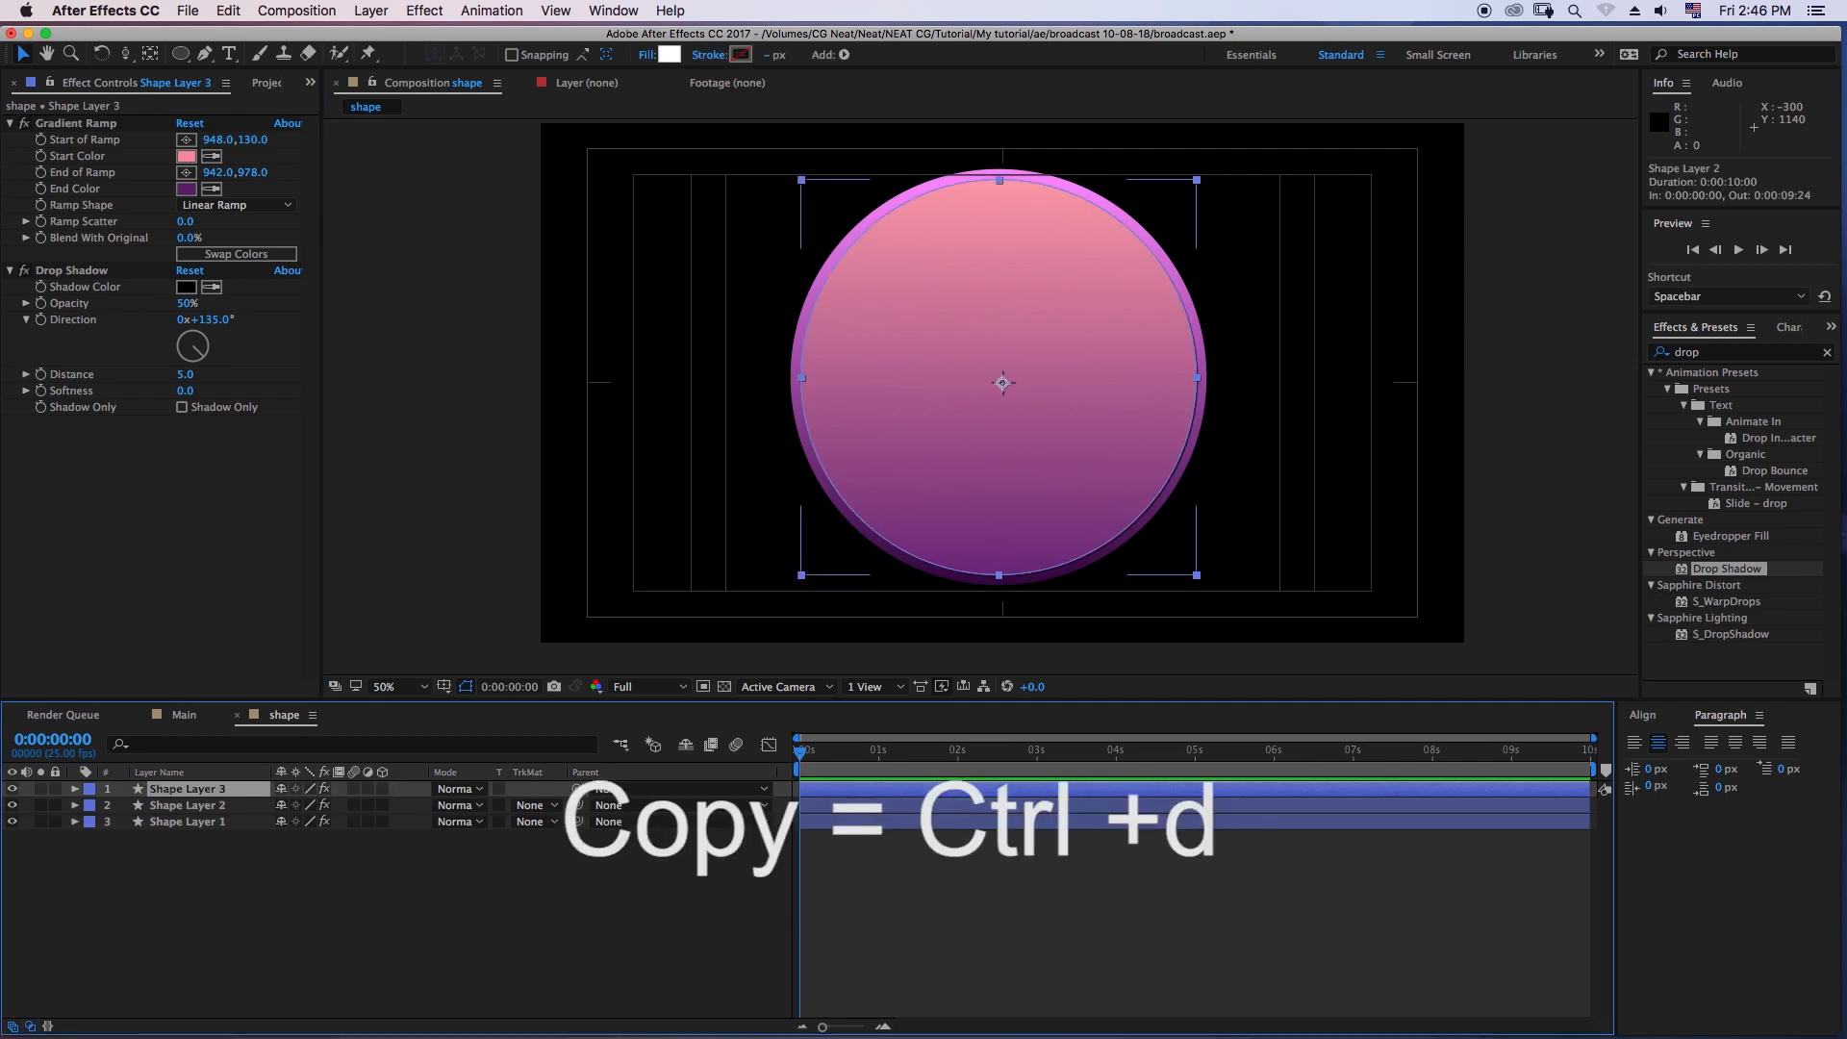
key("ctrl+d")
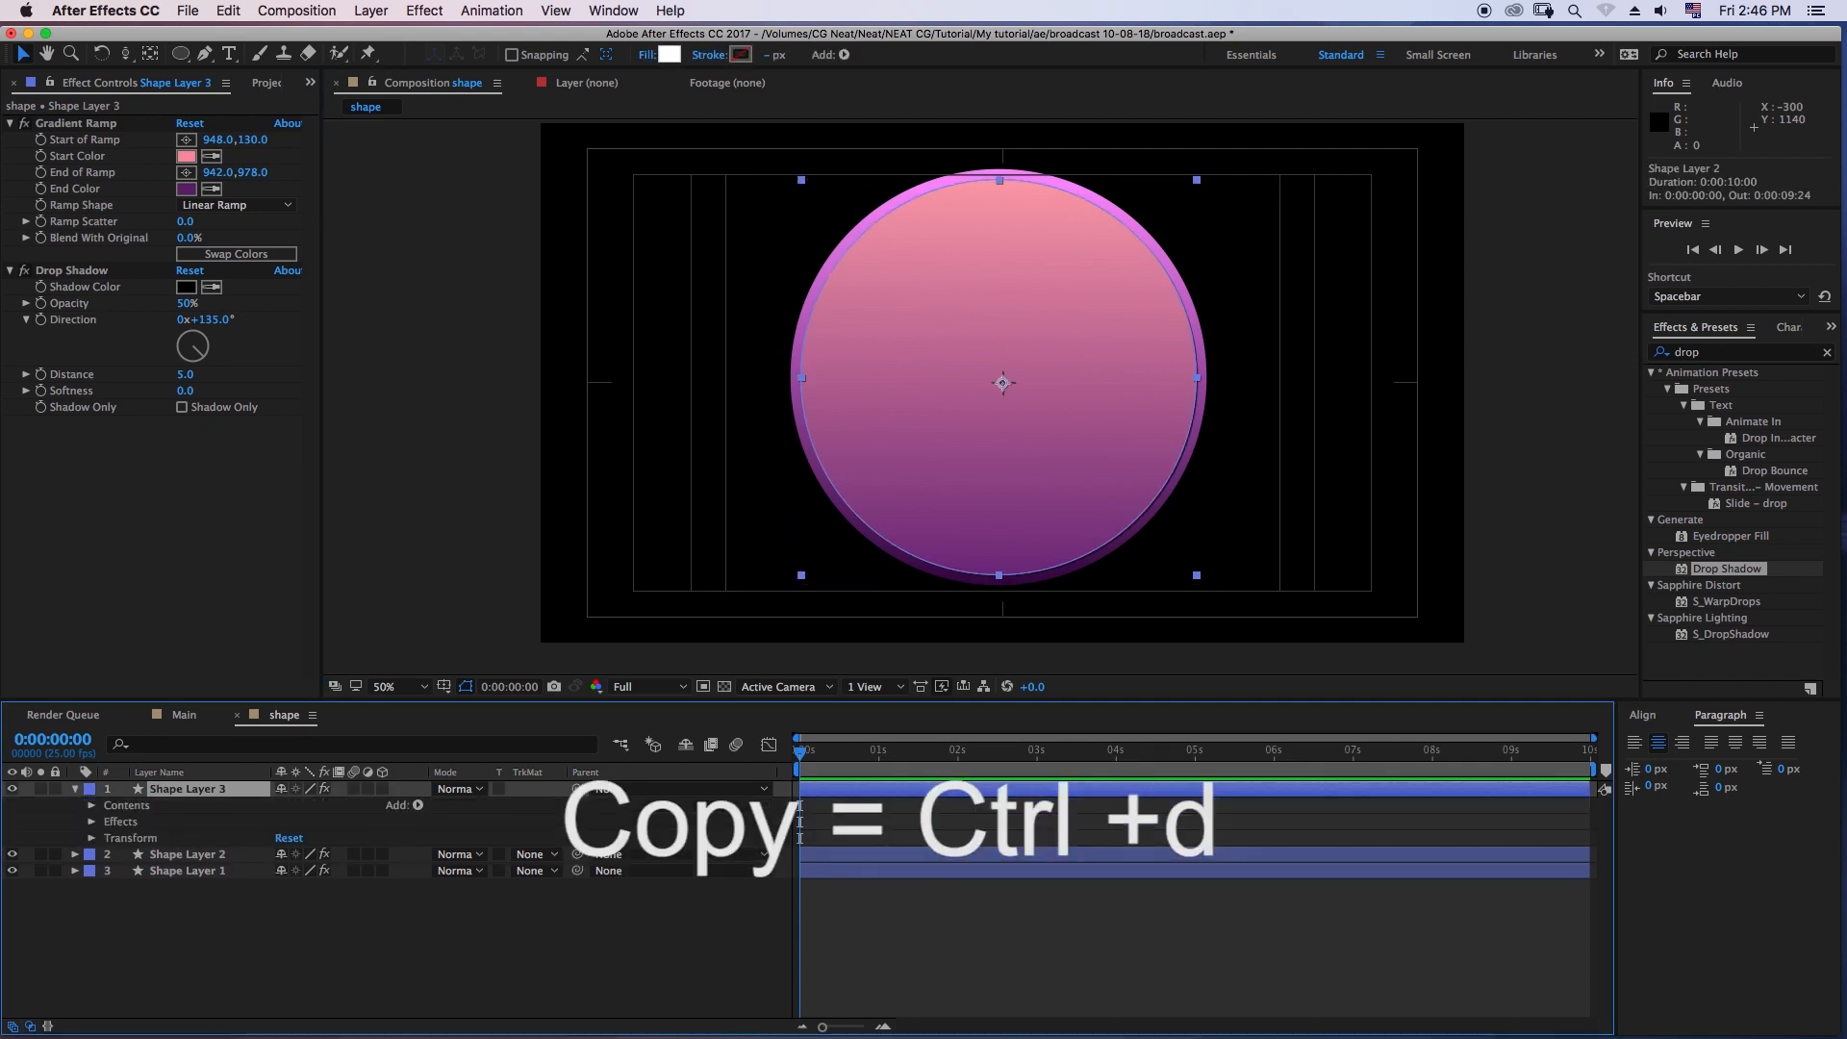
- Scale Ellipse 1 inside Shape Layer 3 to 90% through its own shape transform, then deselect it
left_click(182, 942)
left_click(130, 837)
left_click(91, 838)
left_click(91, 838)
left_click(92, 821)
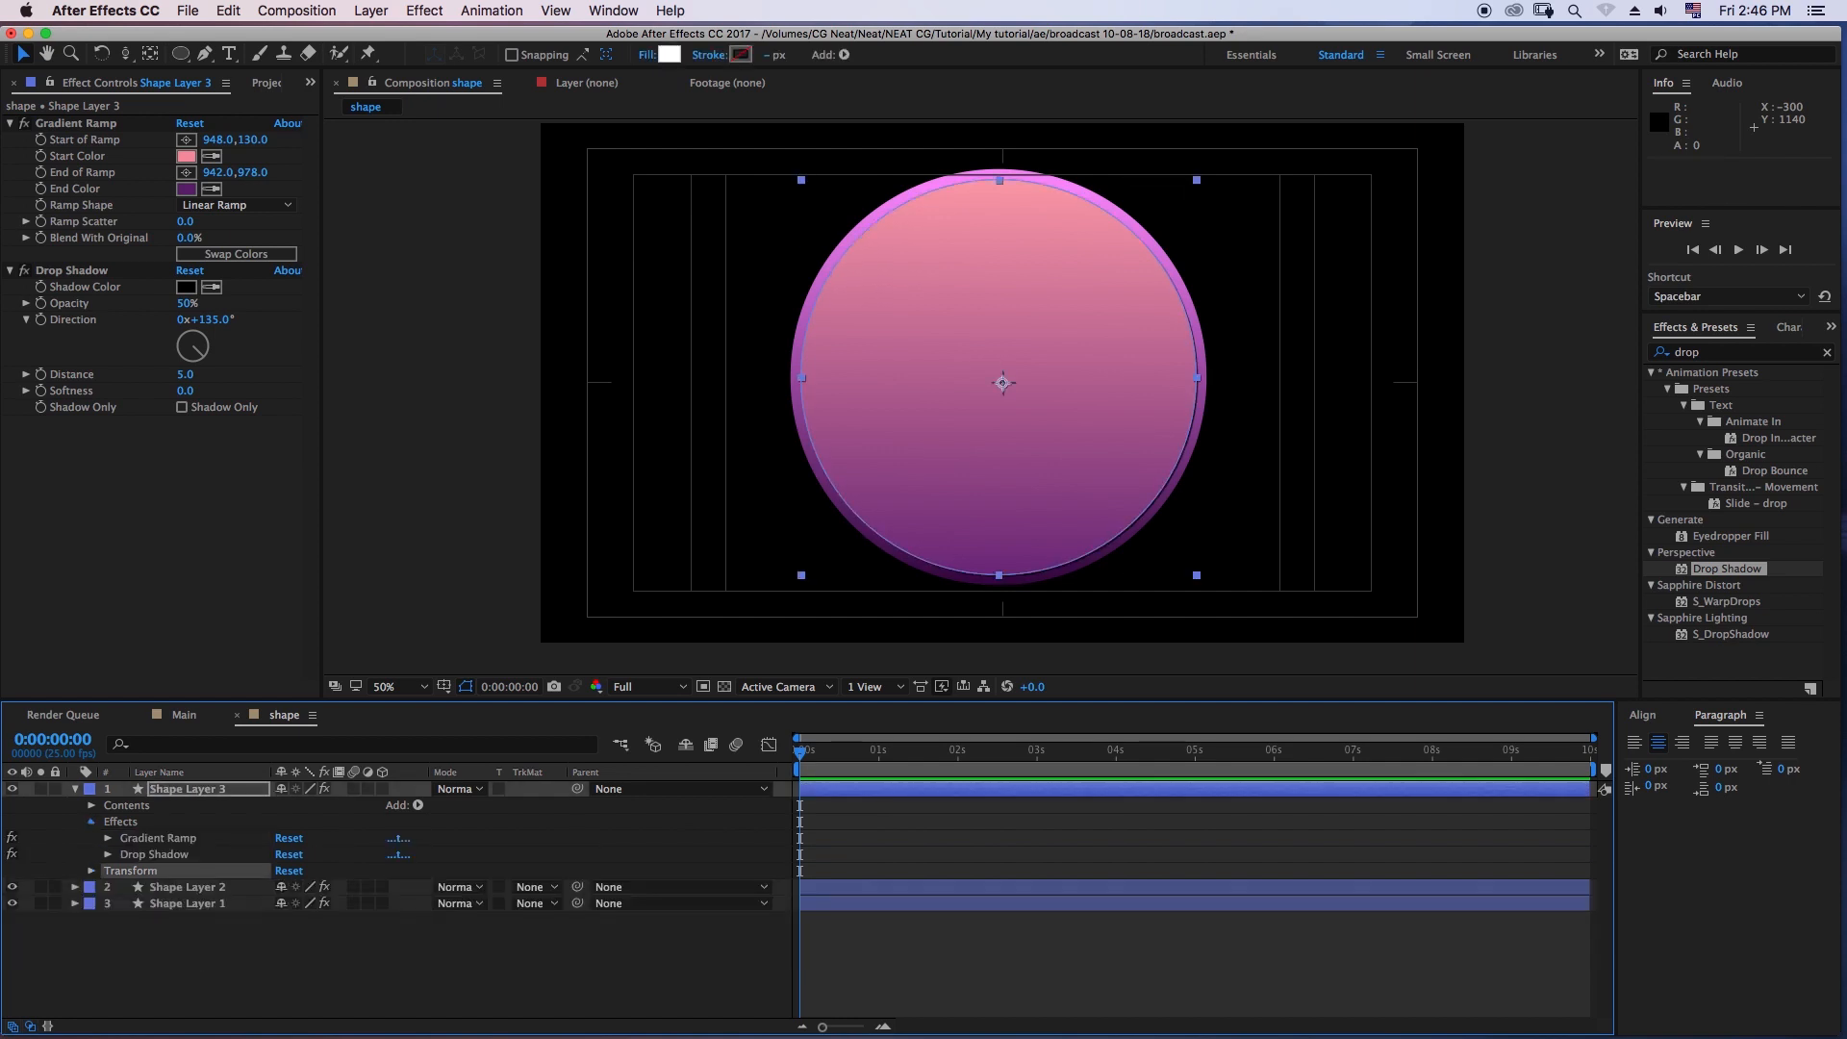
left_click(91, 821)
left_click(92, 805)
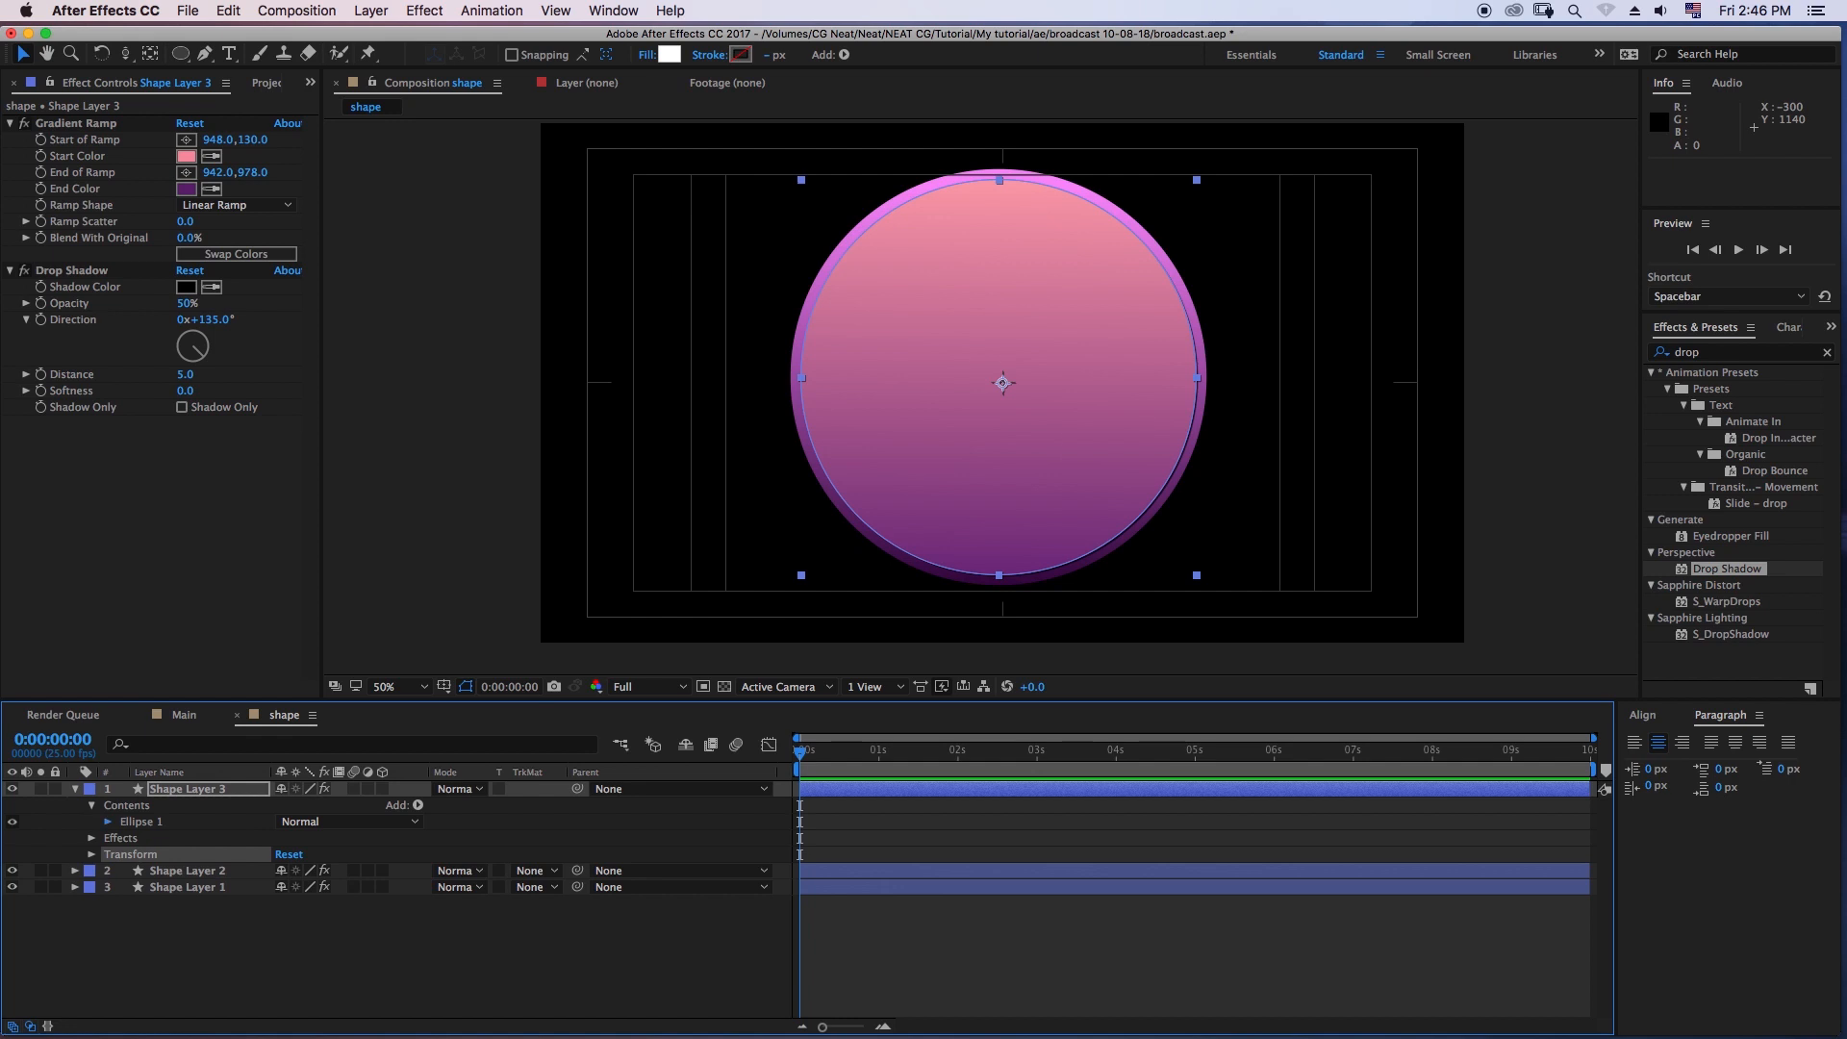
left_click(108, 822)
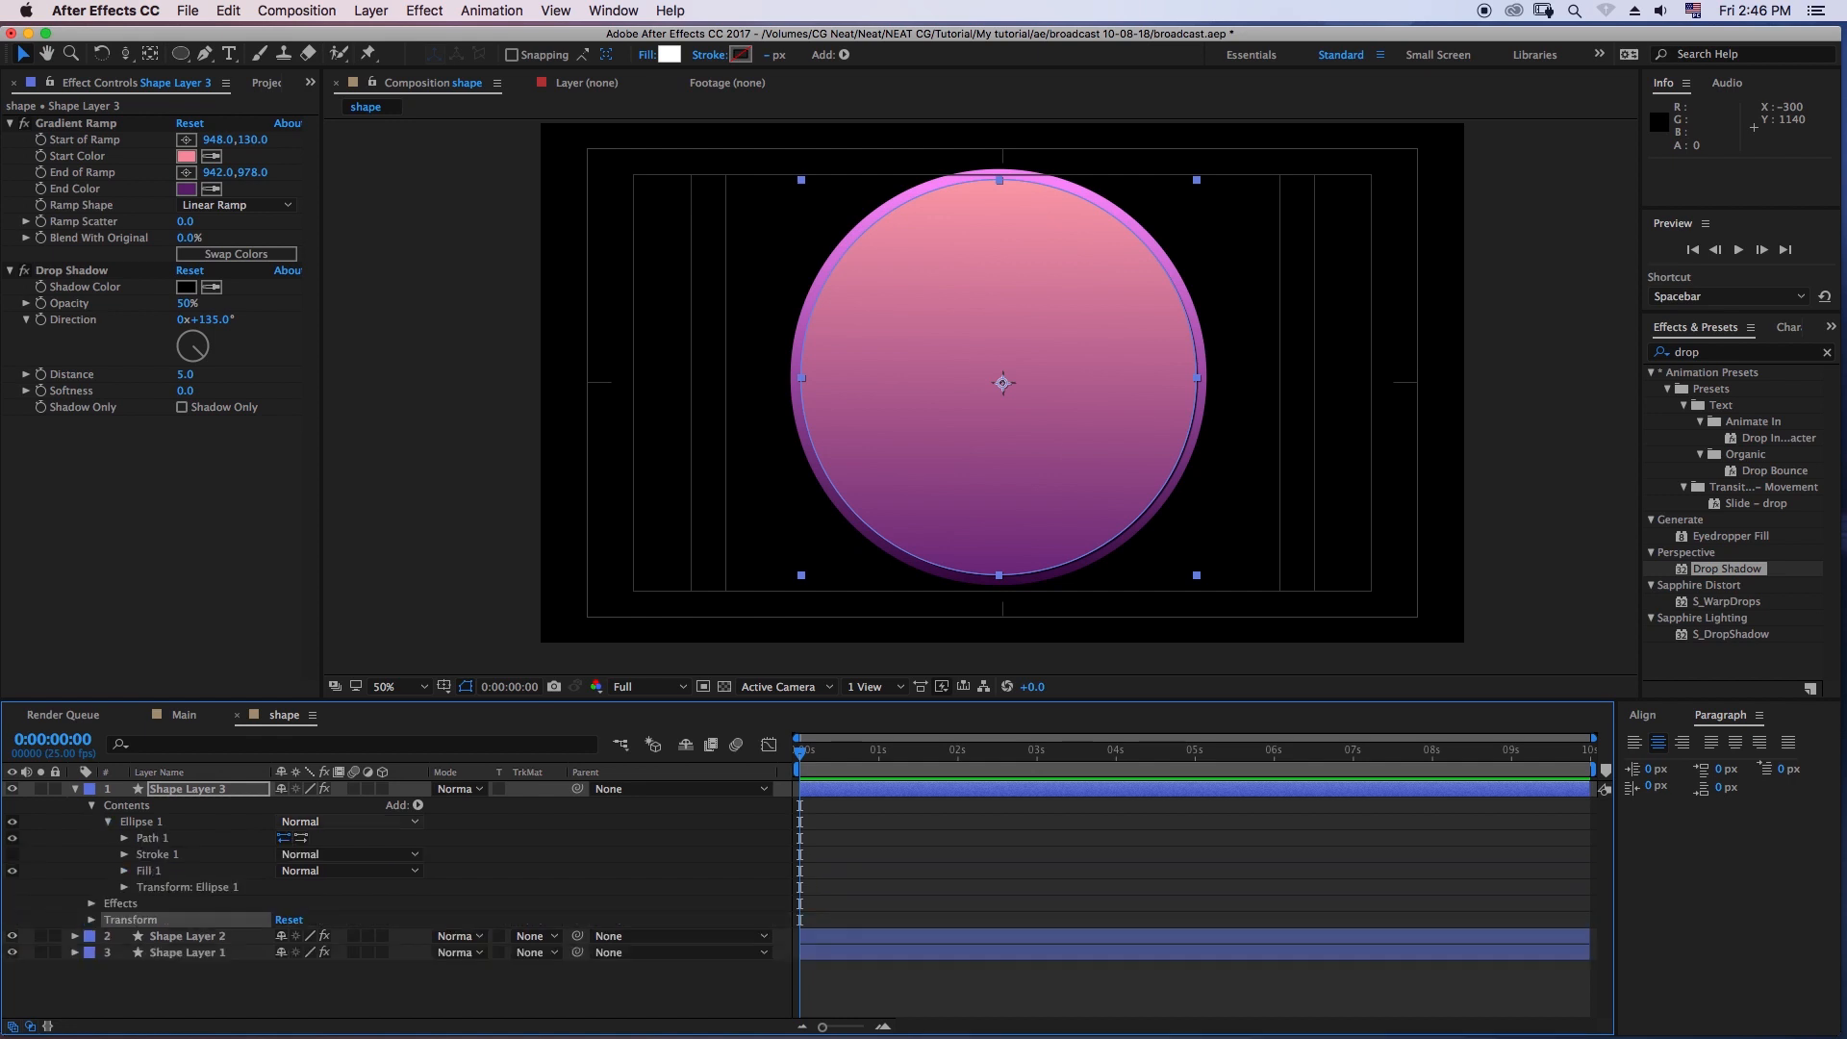
left_click(187, 887)
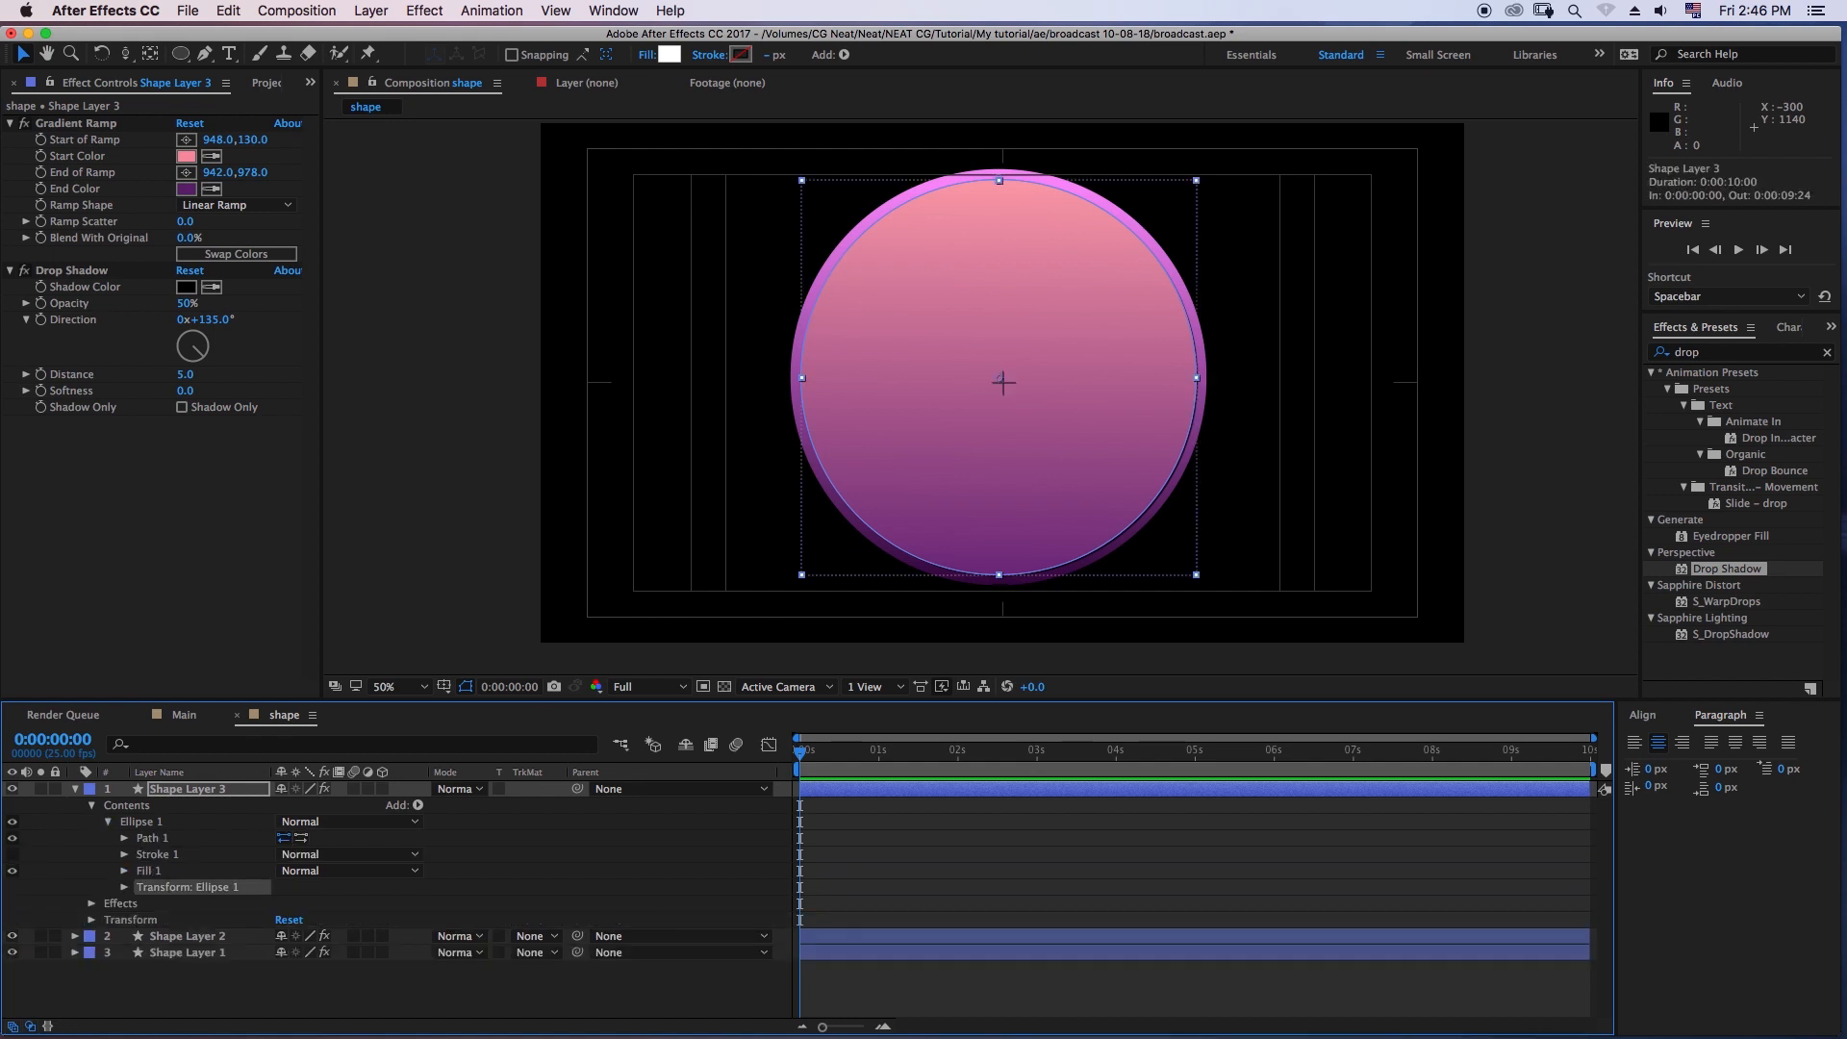
left_click(124, 887)
left_click(304, 936)
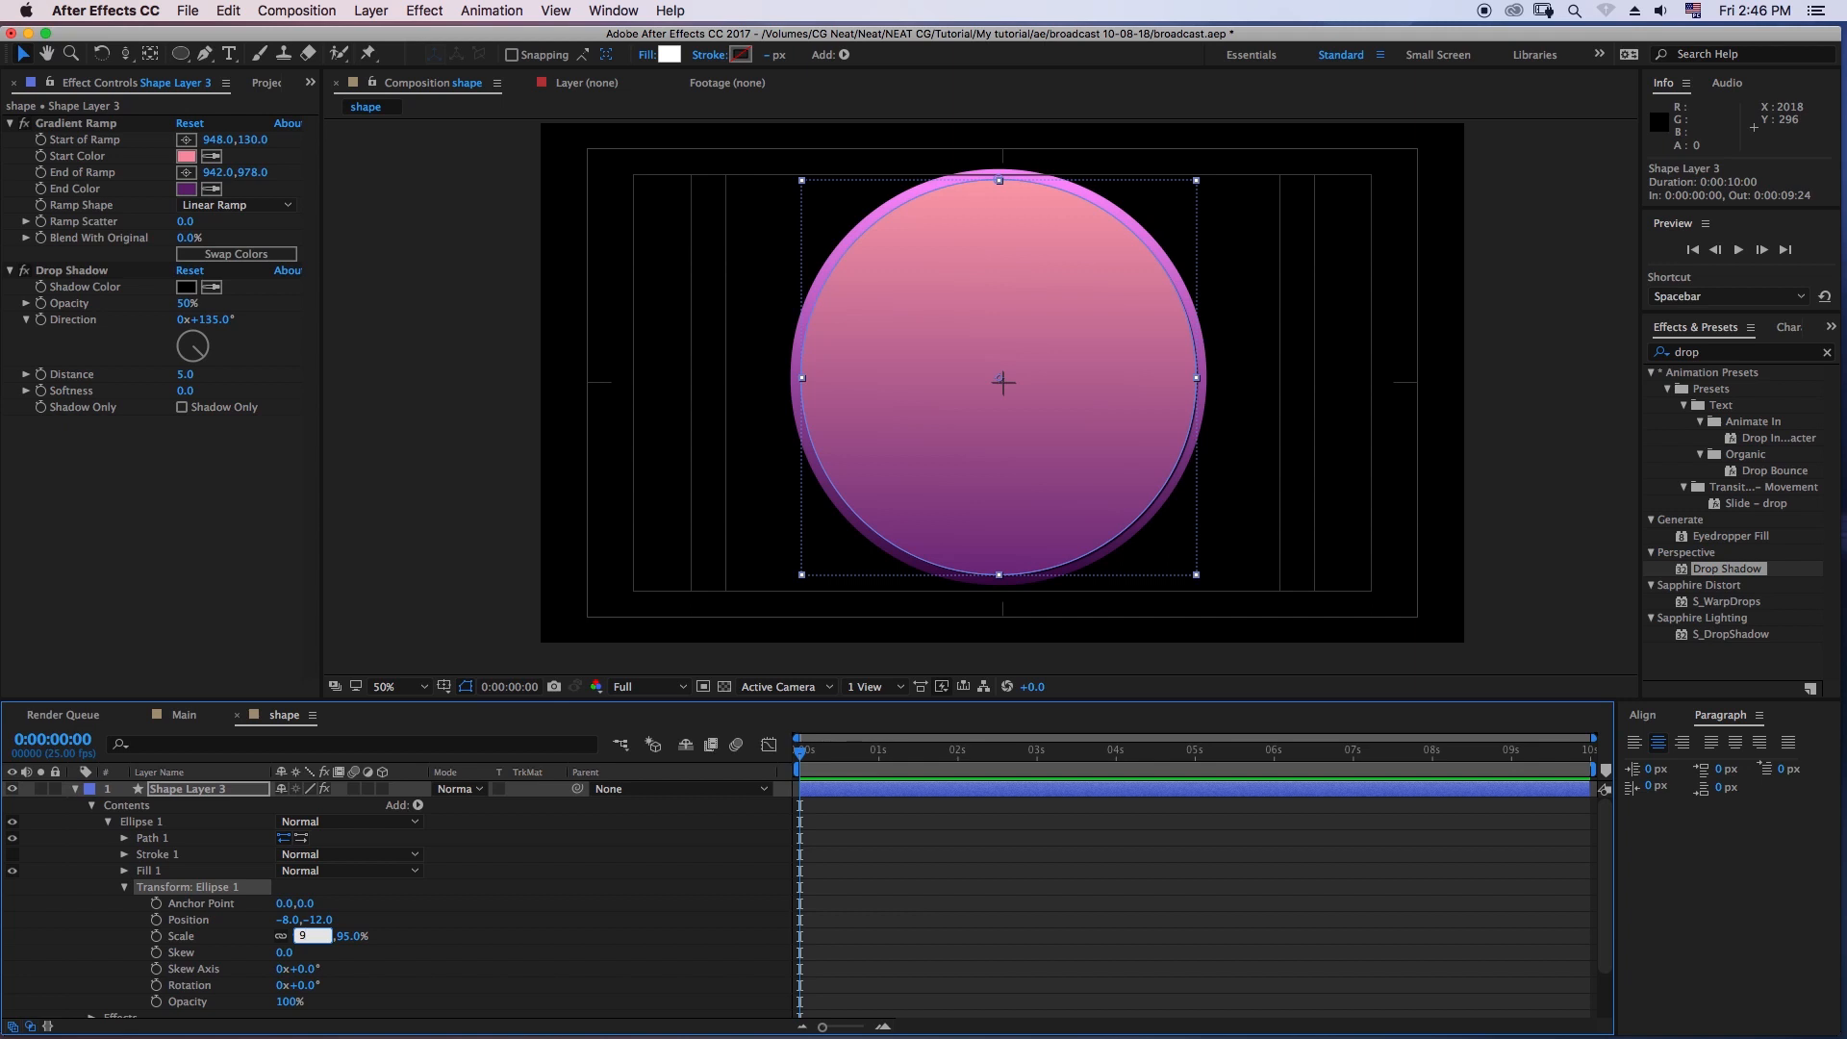
key("Return")
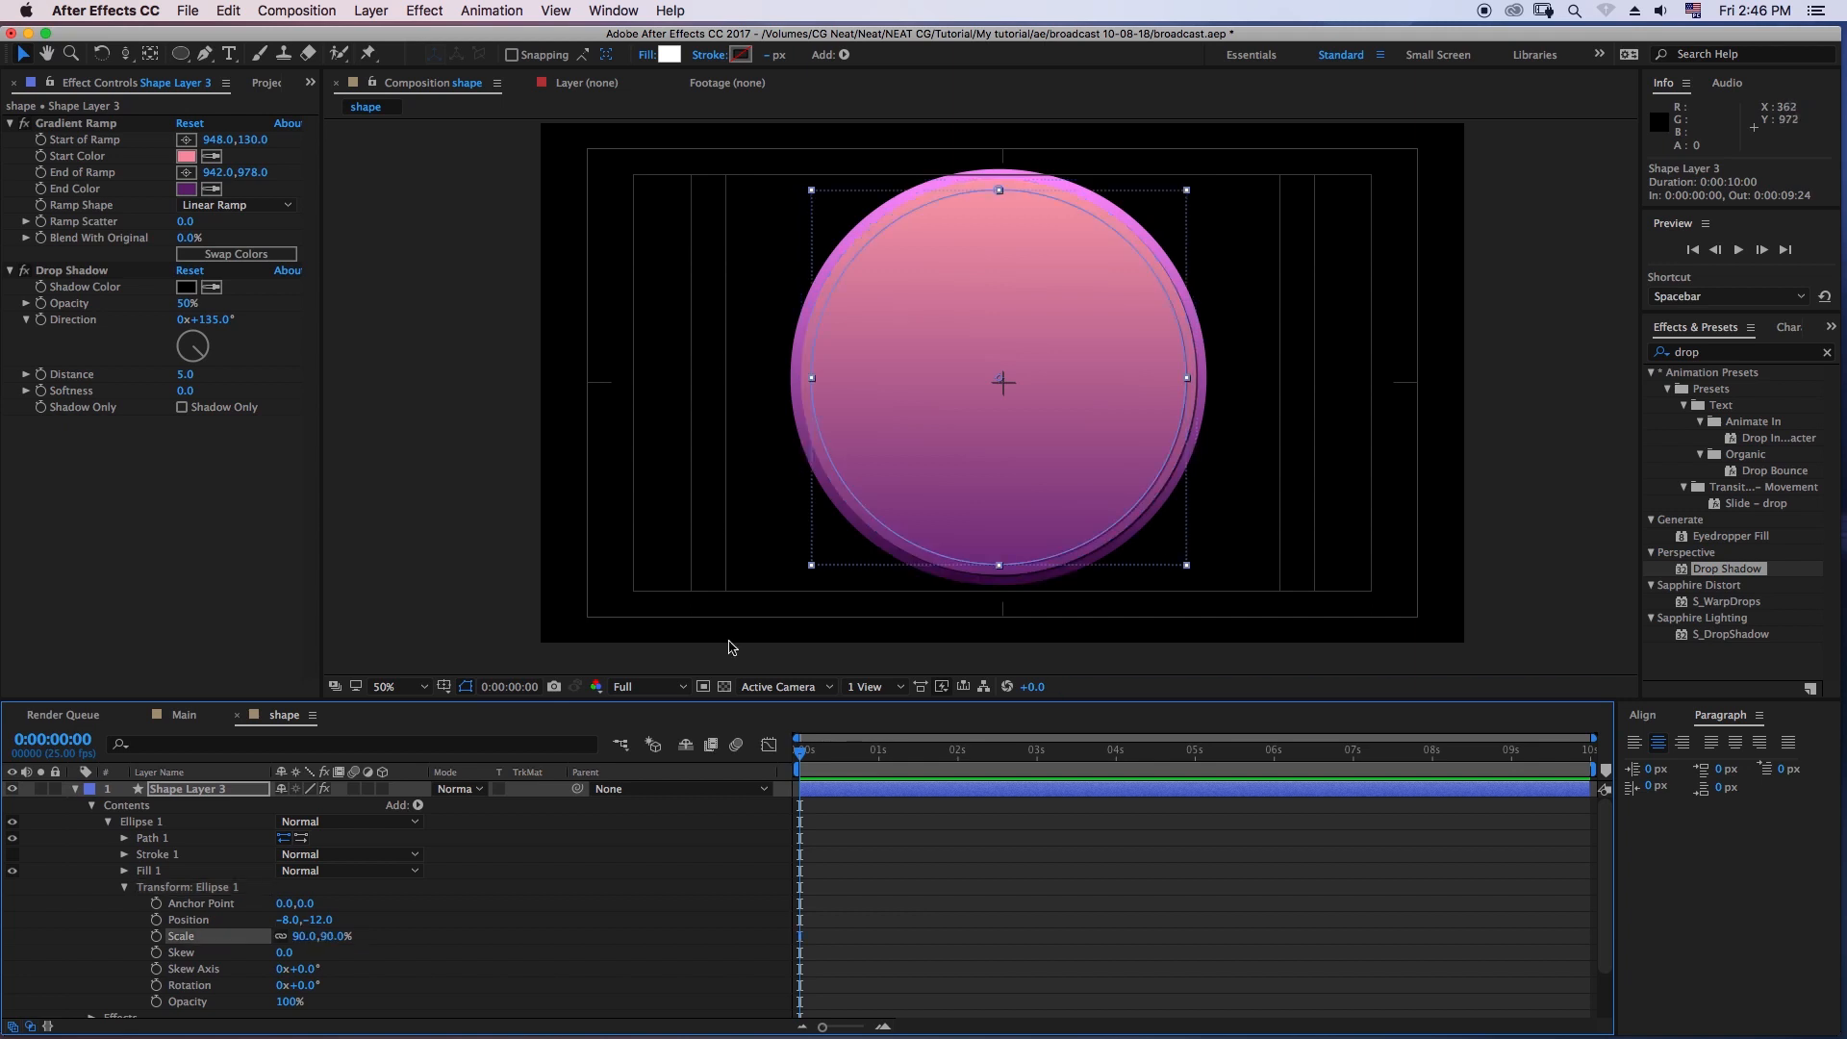
left_click(910, 854)
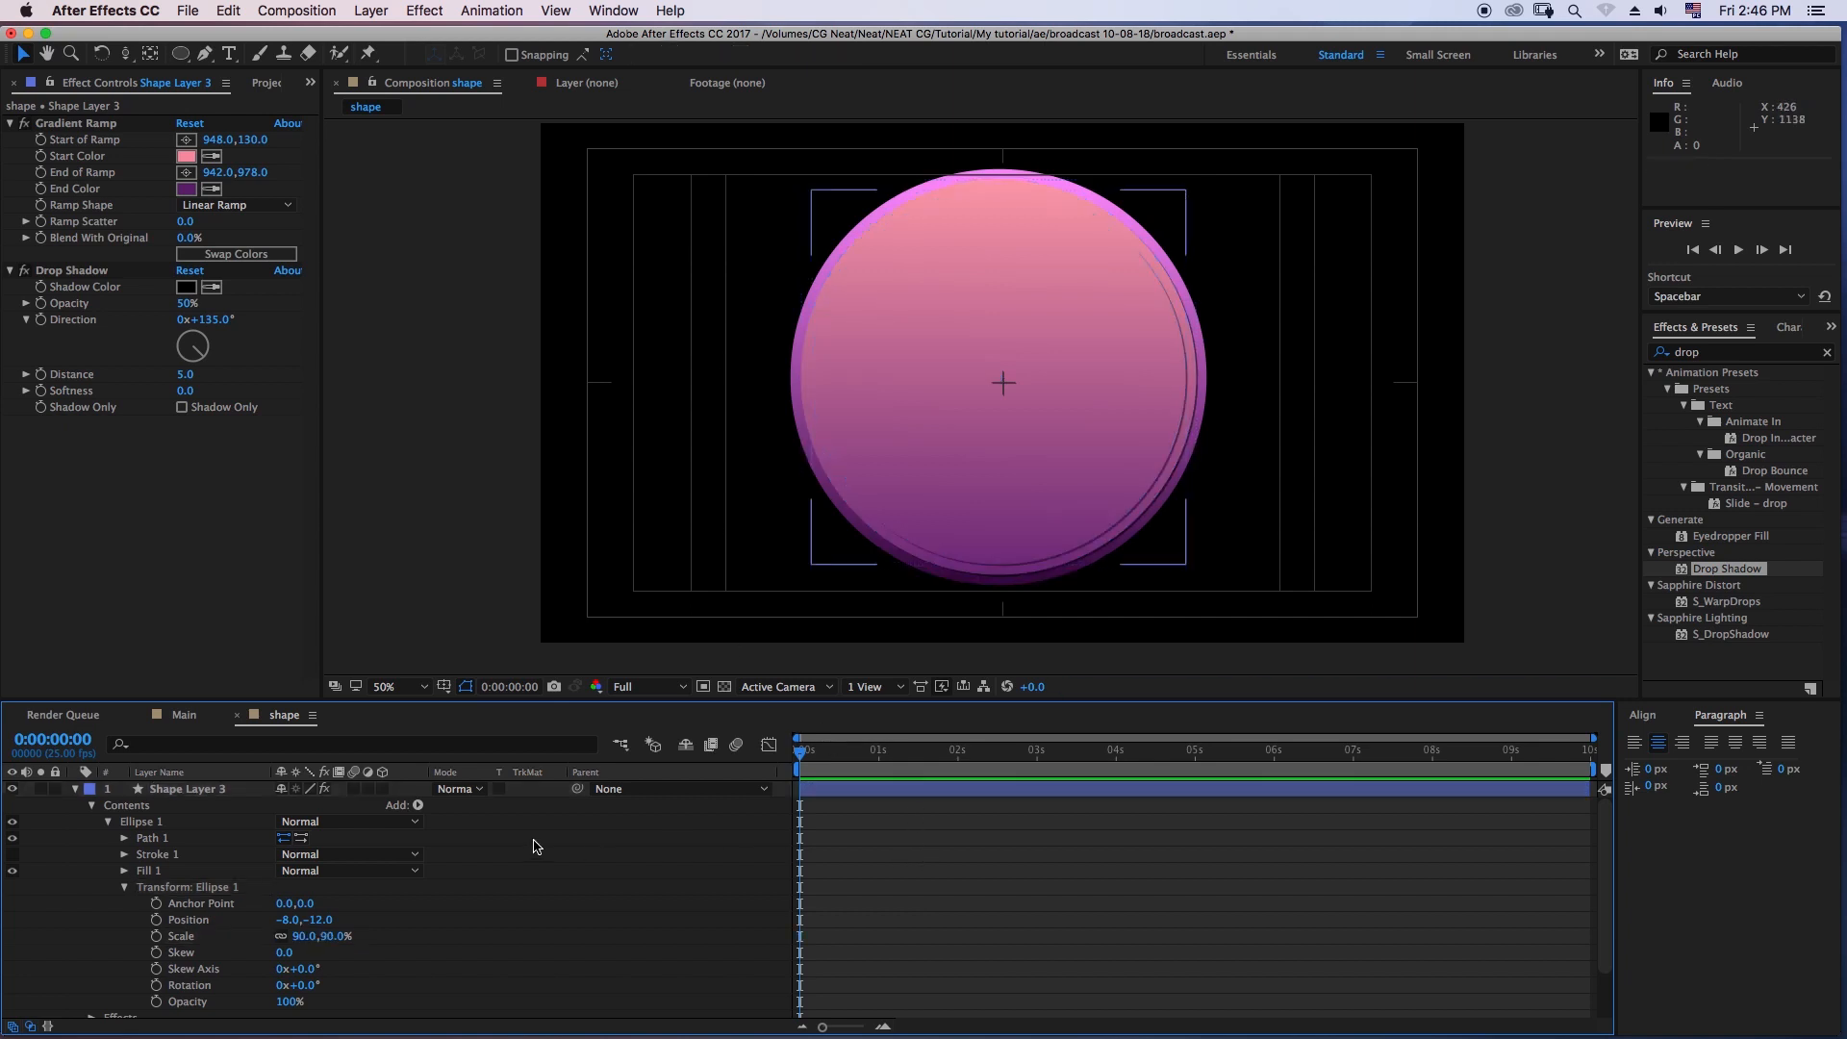
- Set the Gradient Ramp's start color on Shape Layer 3 to hot pink F873B1
left_click(214, 797)
left_click(185, 156)
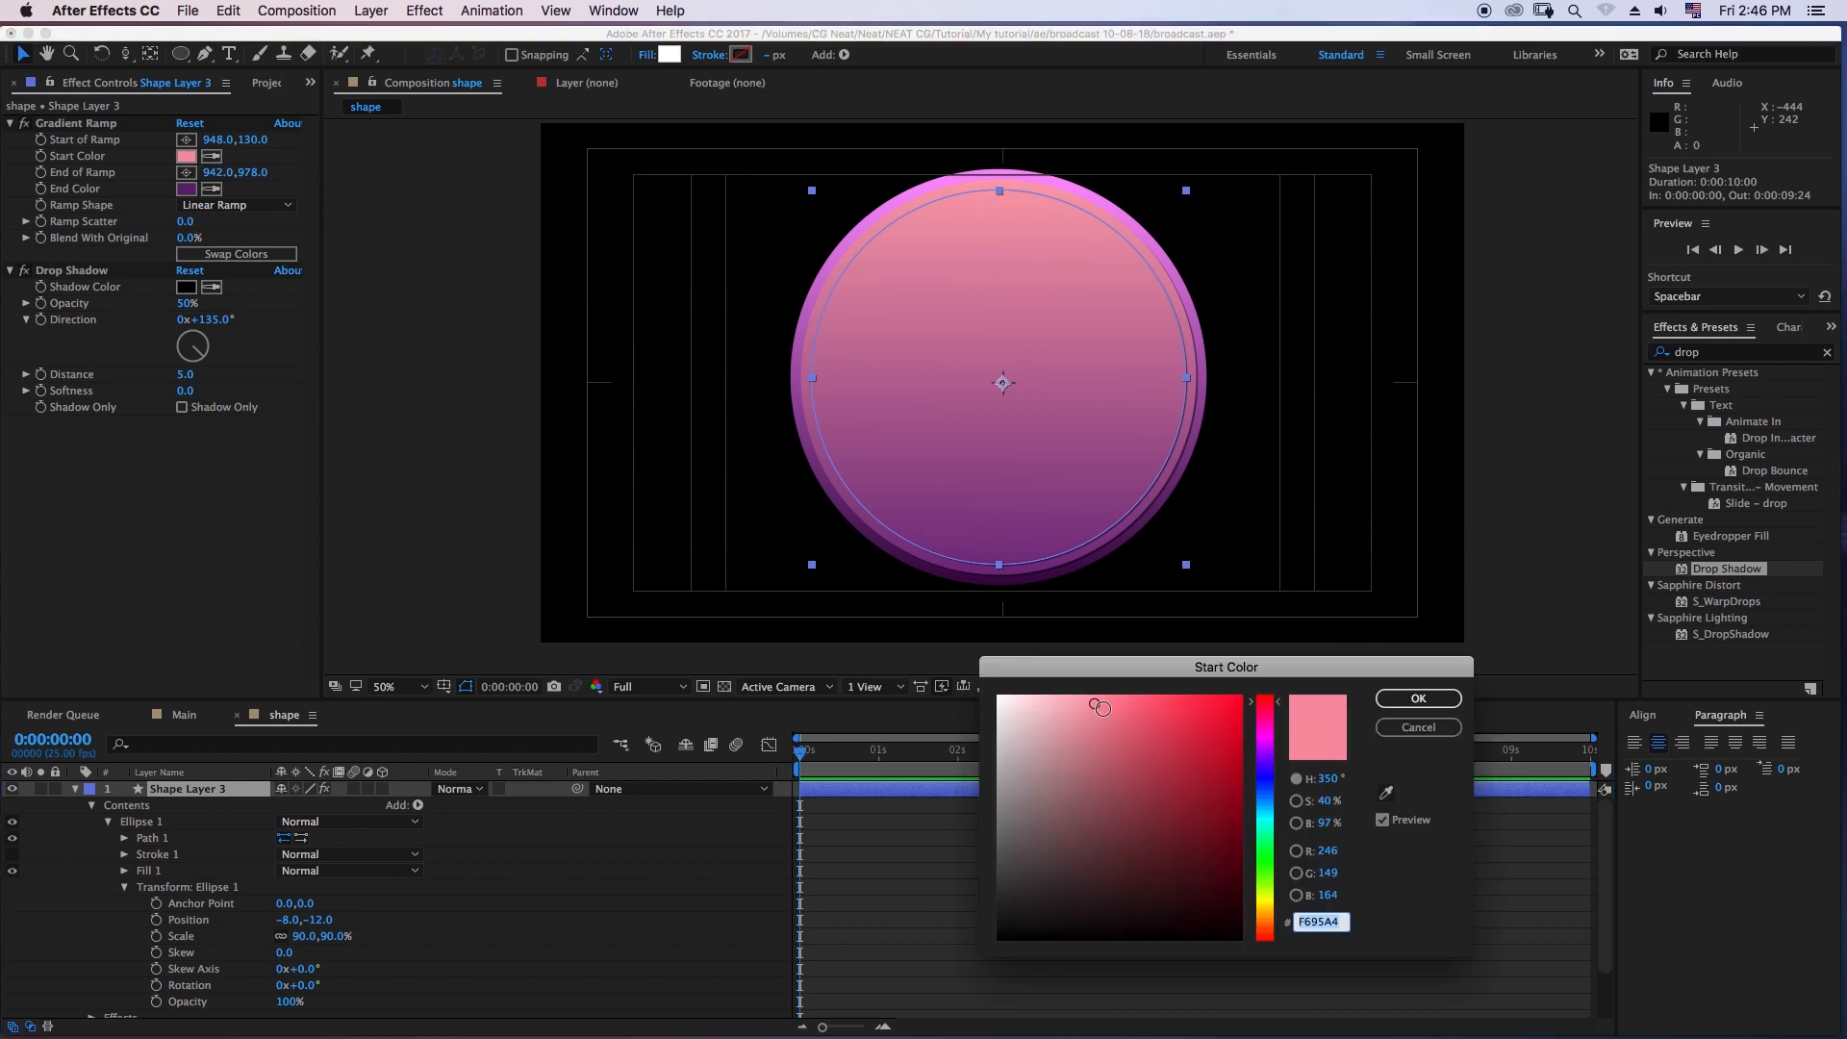
left_click(1268, 747)
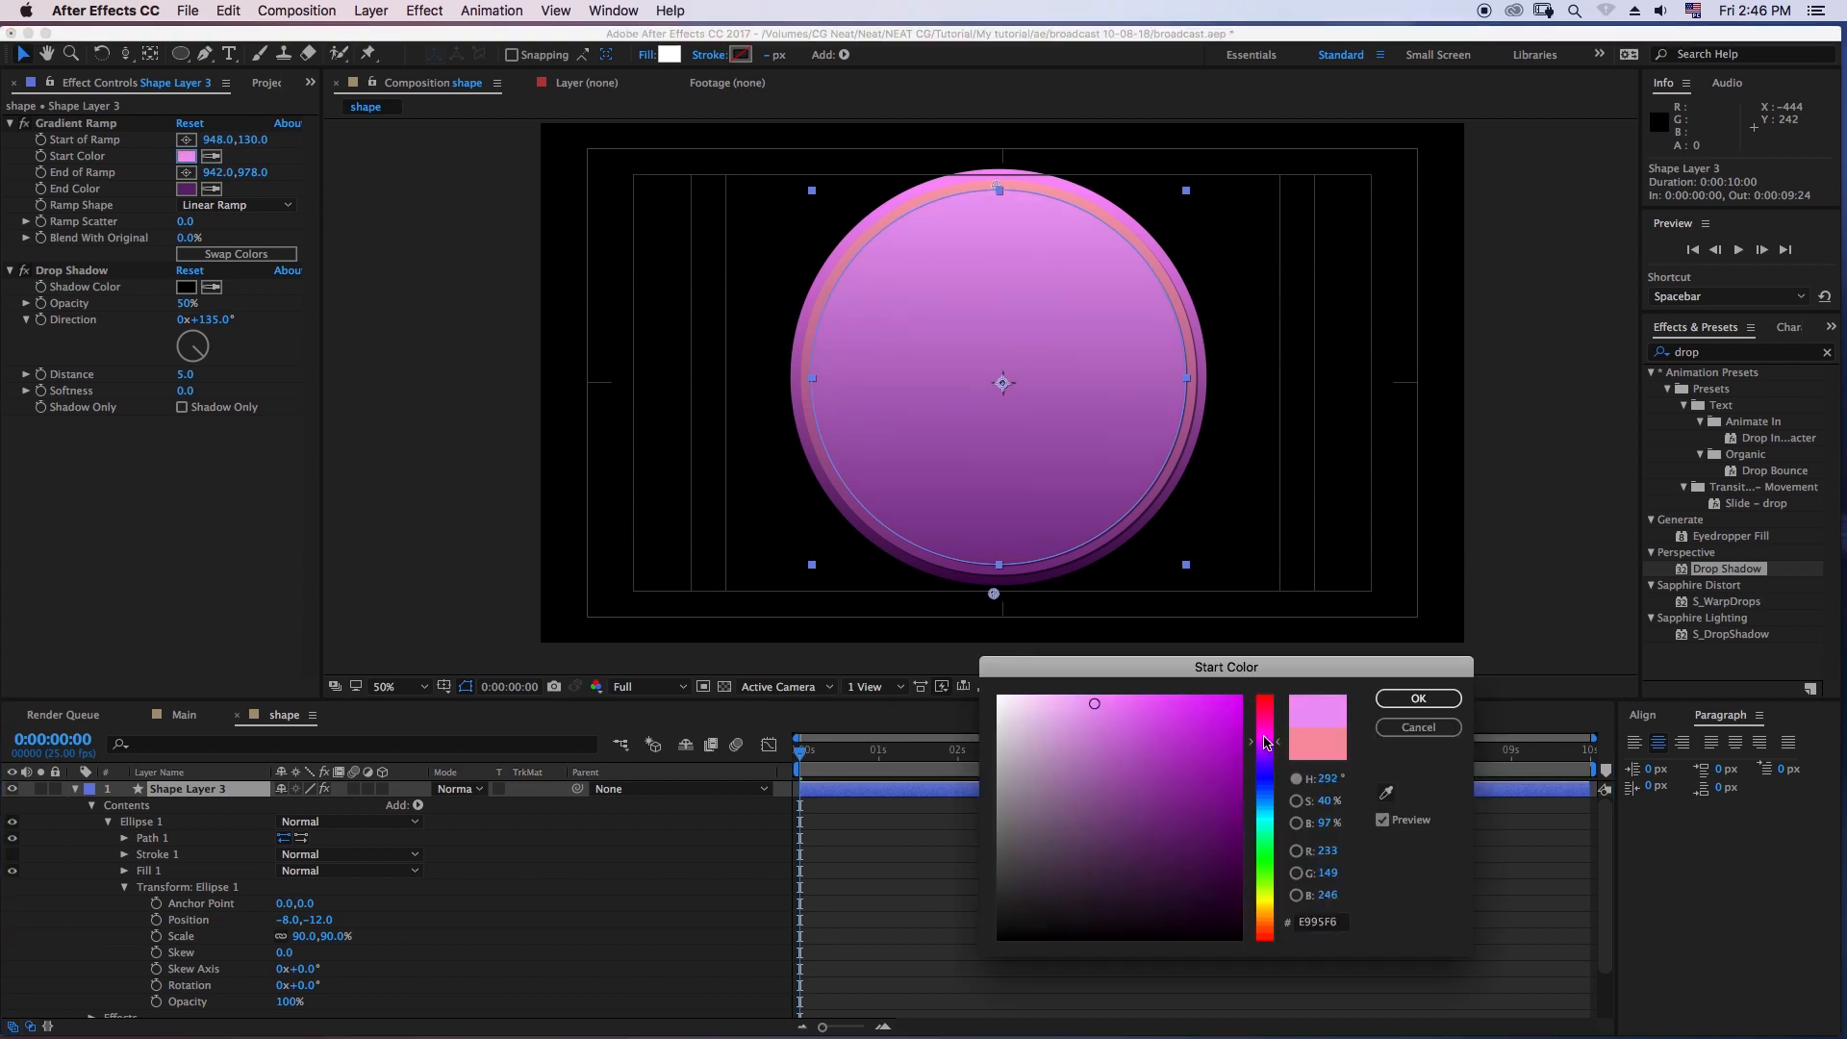
left_click_drag(1268, 738, 1268, 733)
left_click(1127, 709)
left_click(1272, 719)
left_click(1128, 702)
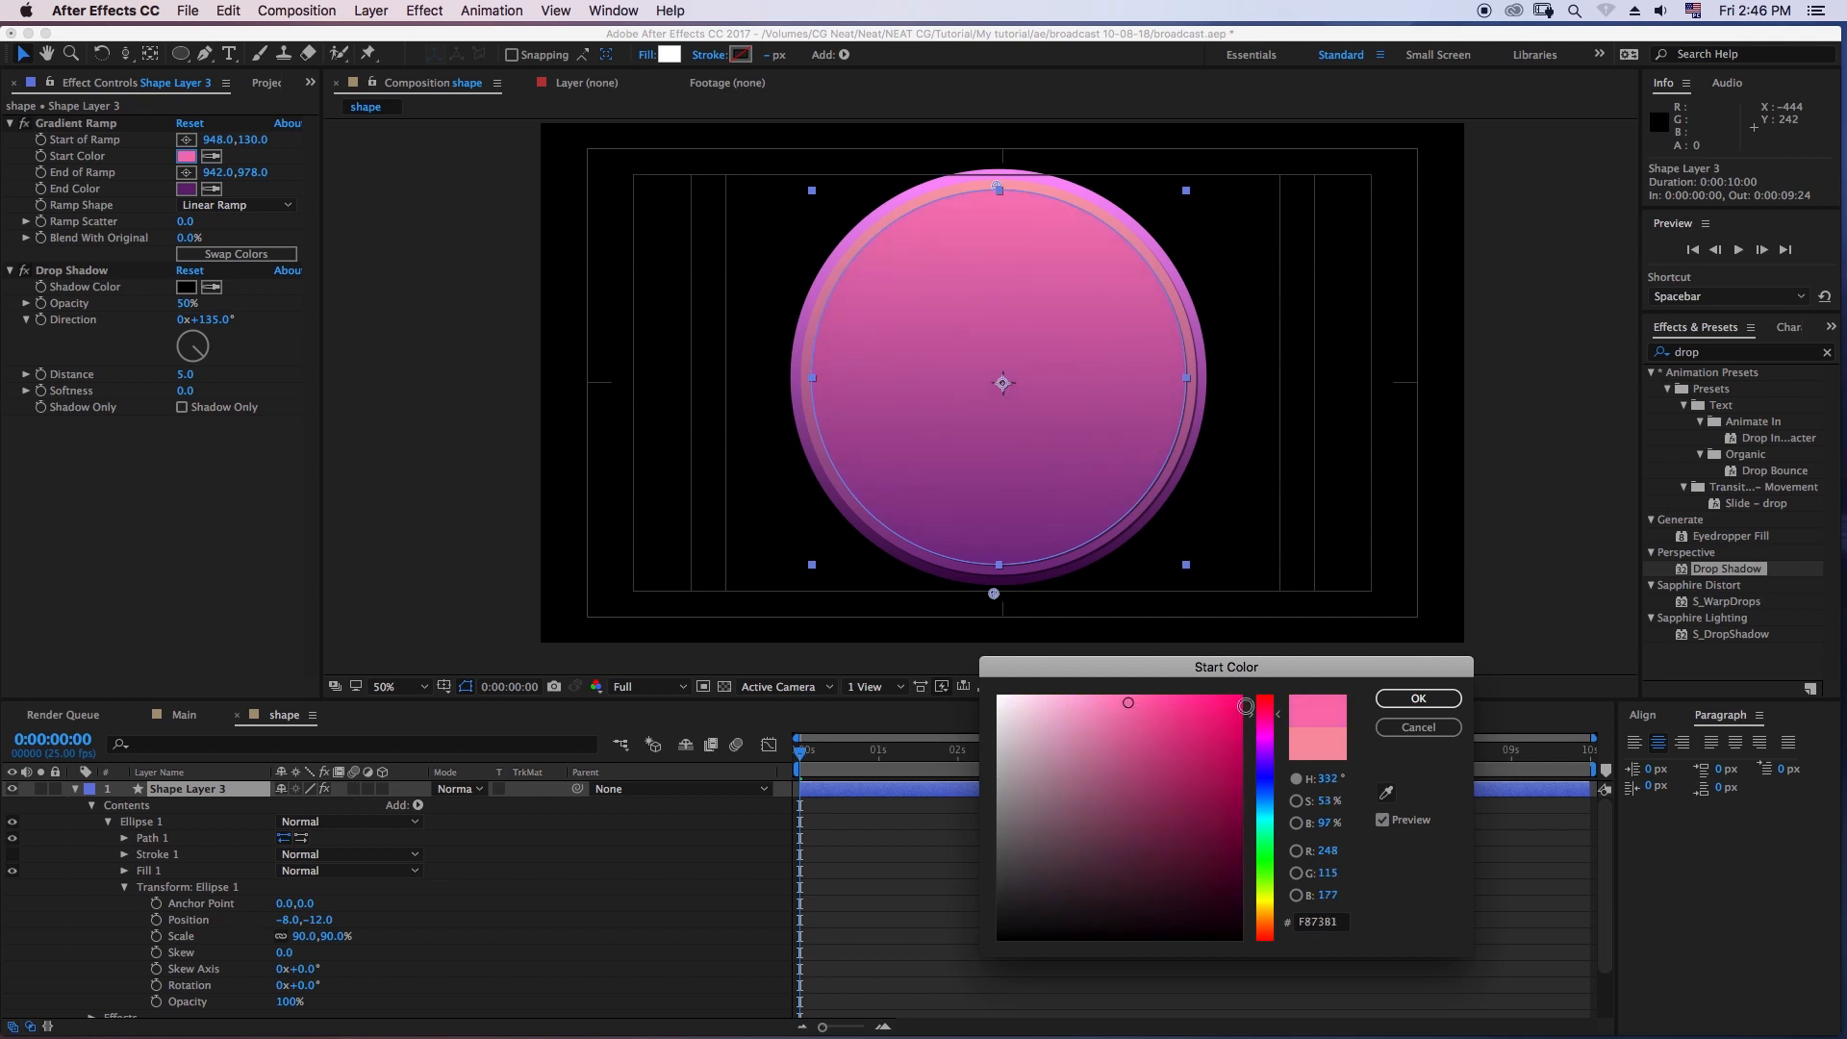
left_click(1414, 697)
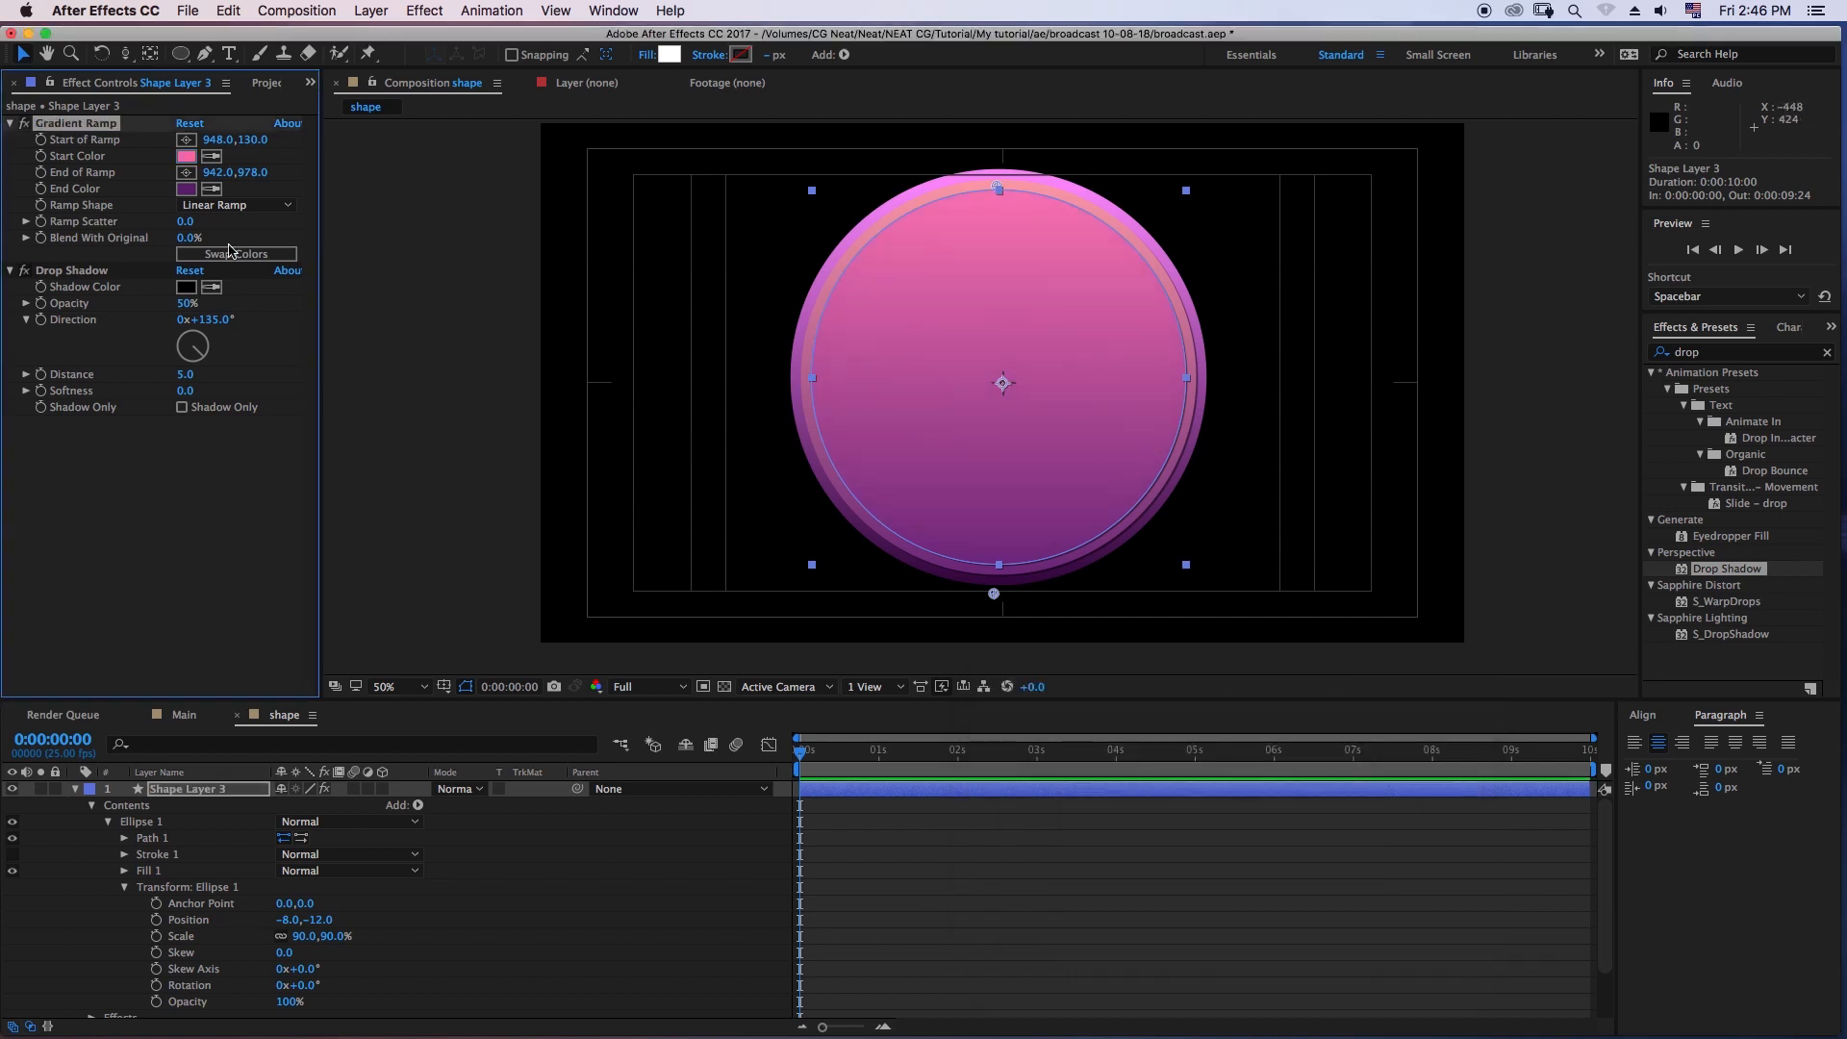
- Set the Gradient Ramp's end color on Shape Layer 3 to purple 7E3F90
left_click(186, 188)
left_click(1141, 829)
left_click_drag(1148, 826, 1134, 802)
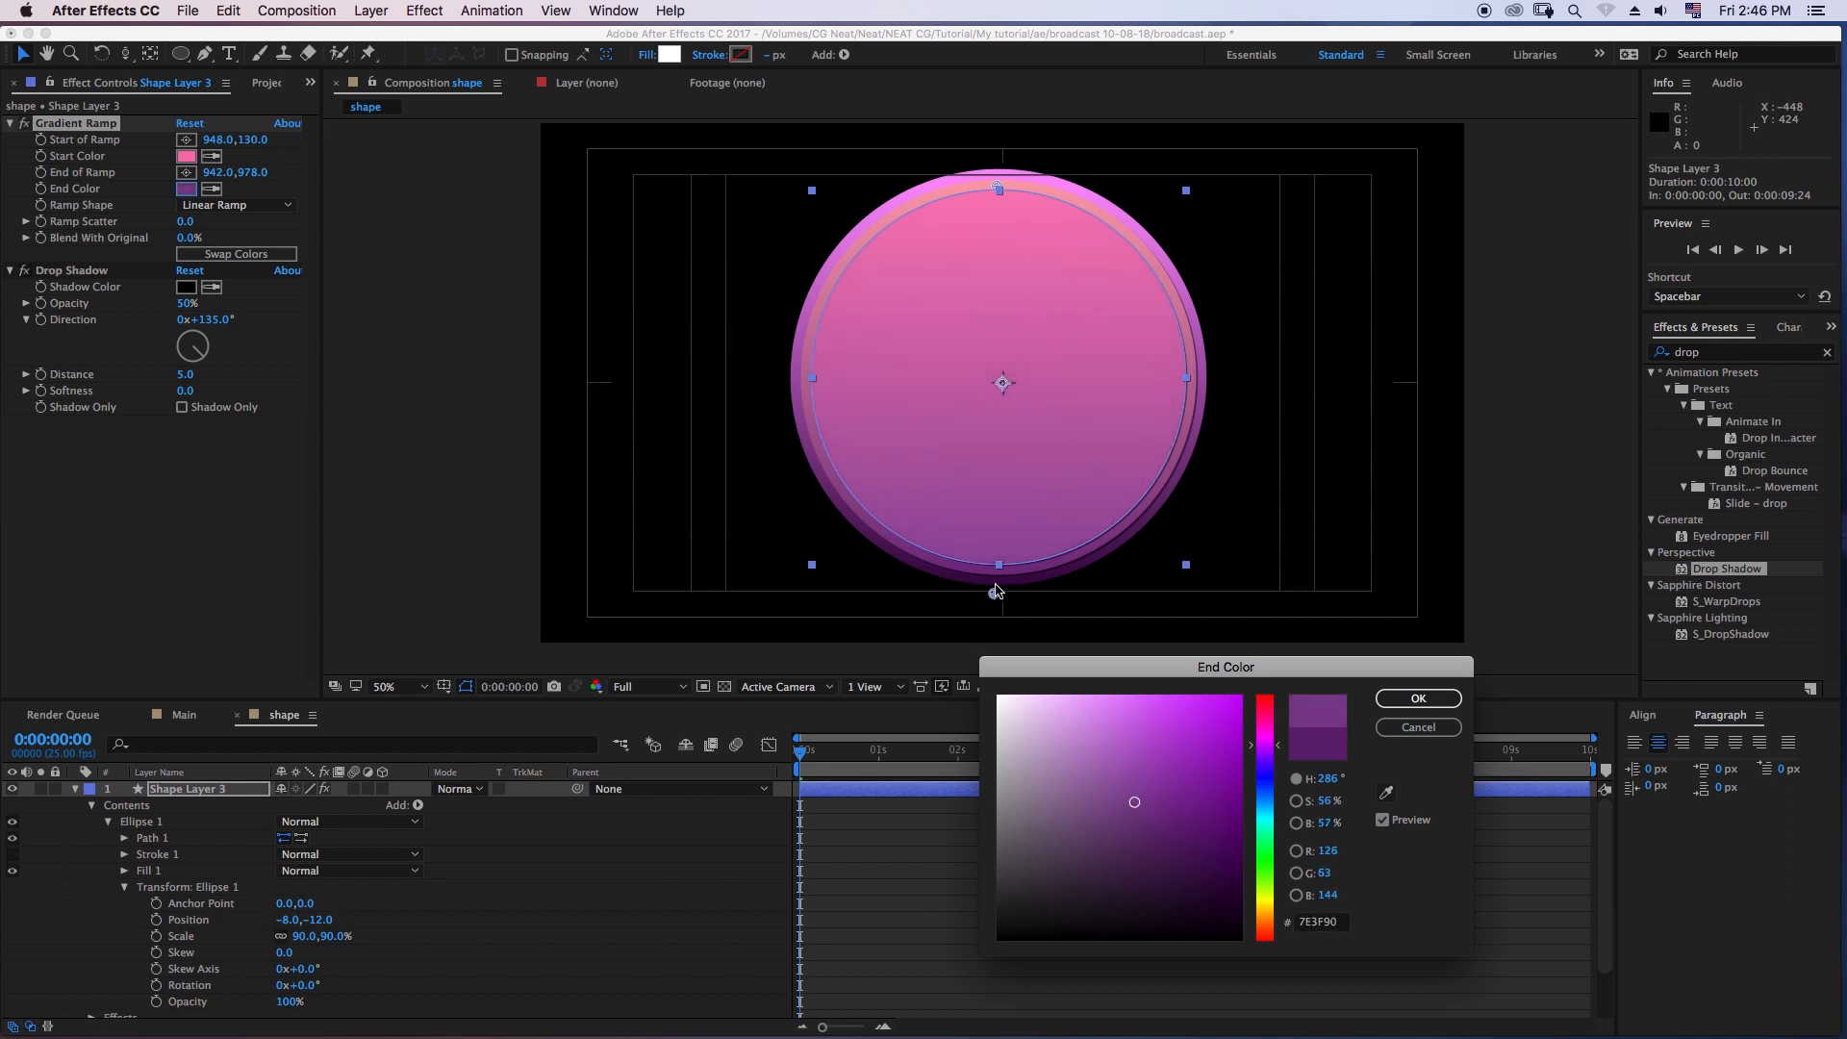
left_click(1418, 697)
- Move the end point of Shape Layer 3's gradient up to about 964, 832 and deselect the layer
left_click_drag(995, 597, 1004, 523)
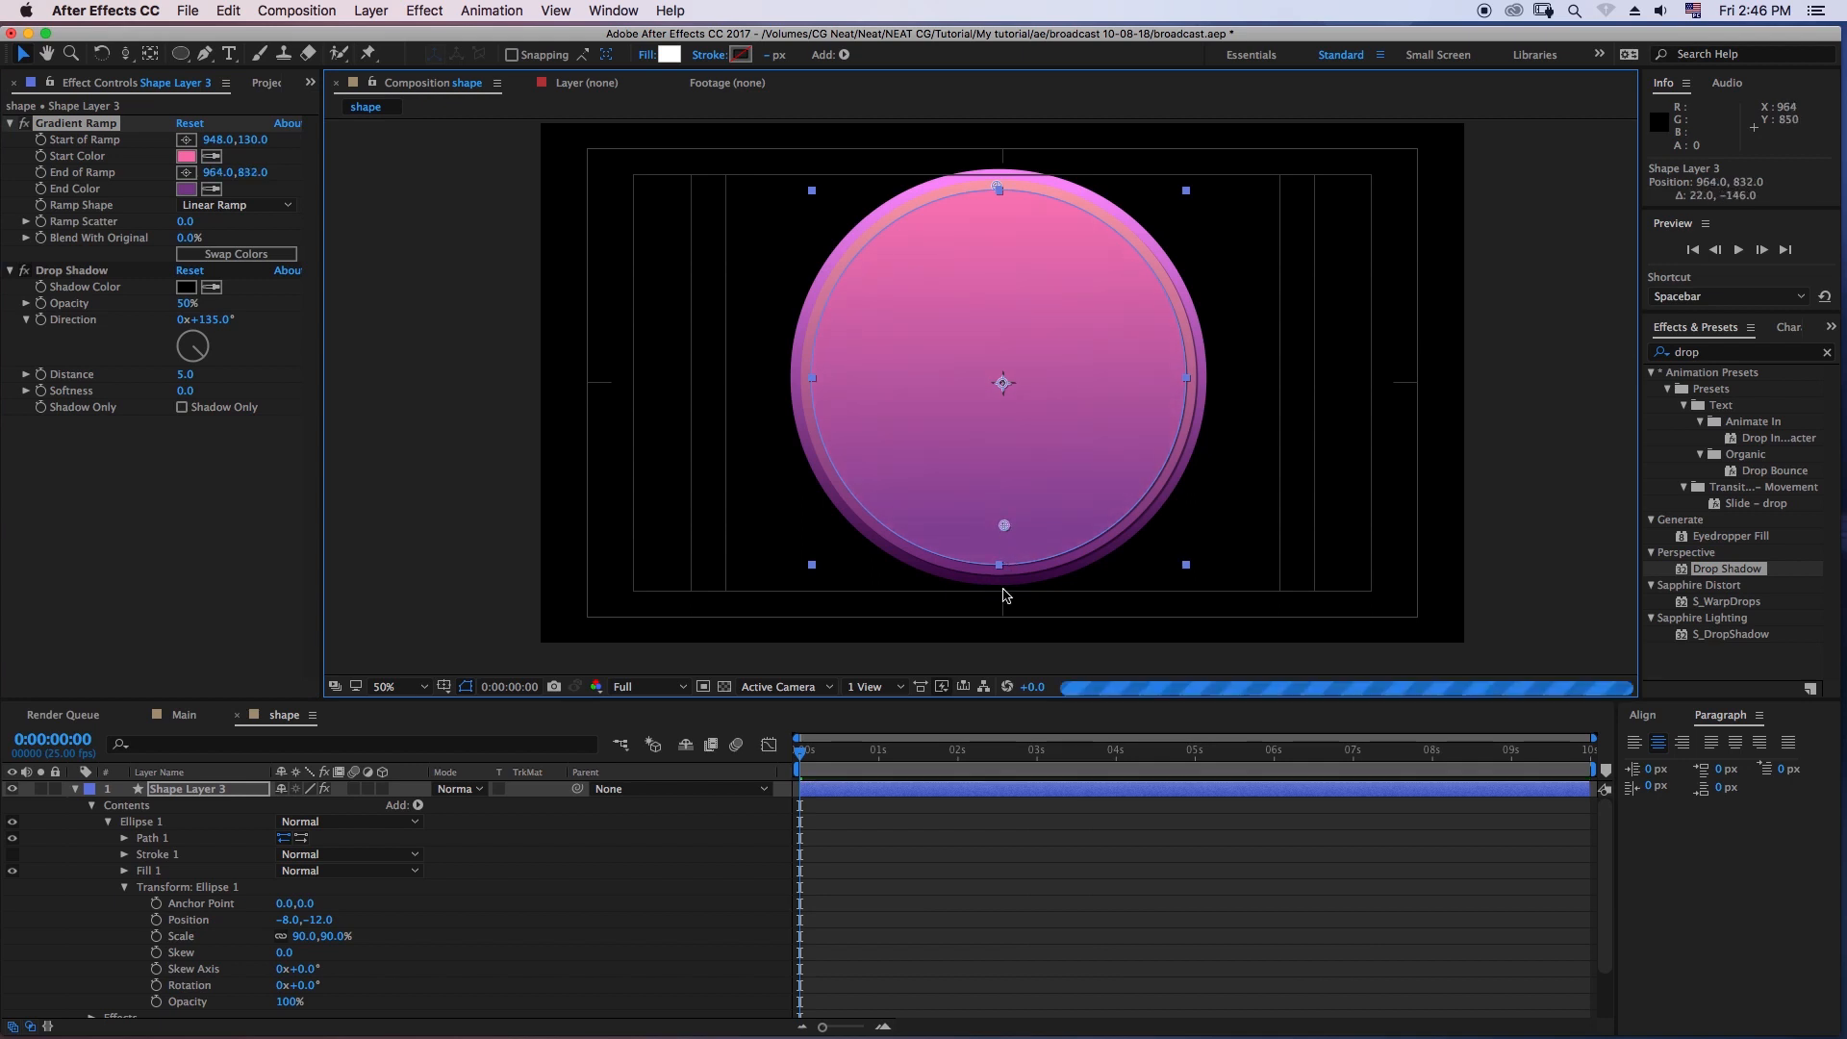
left_click(1017, 842)
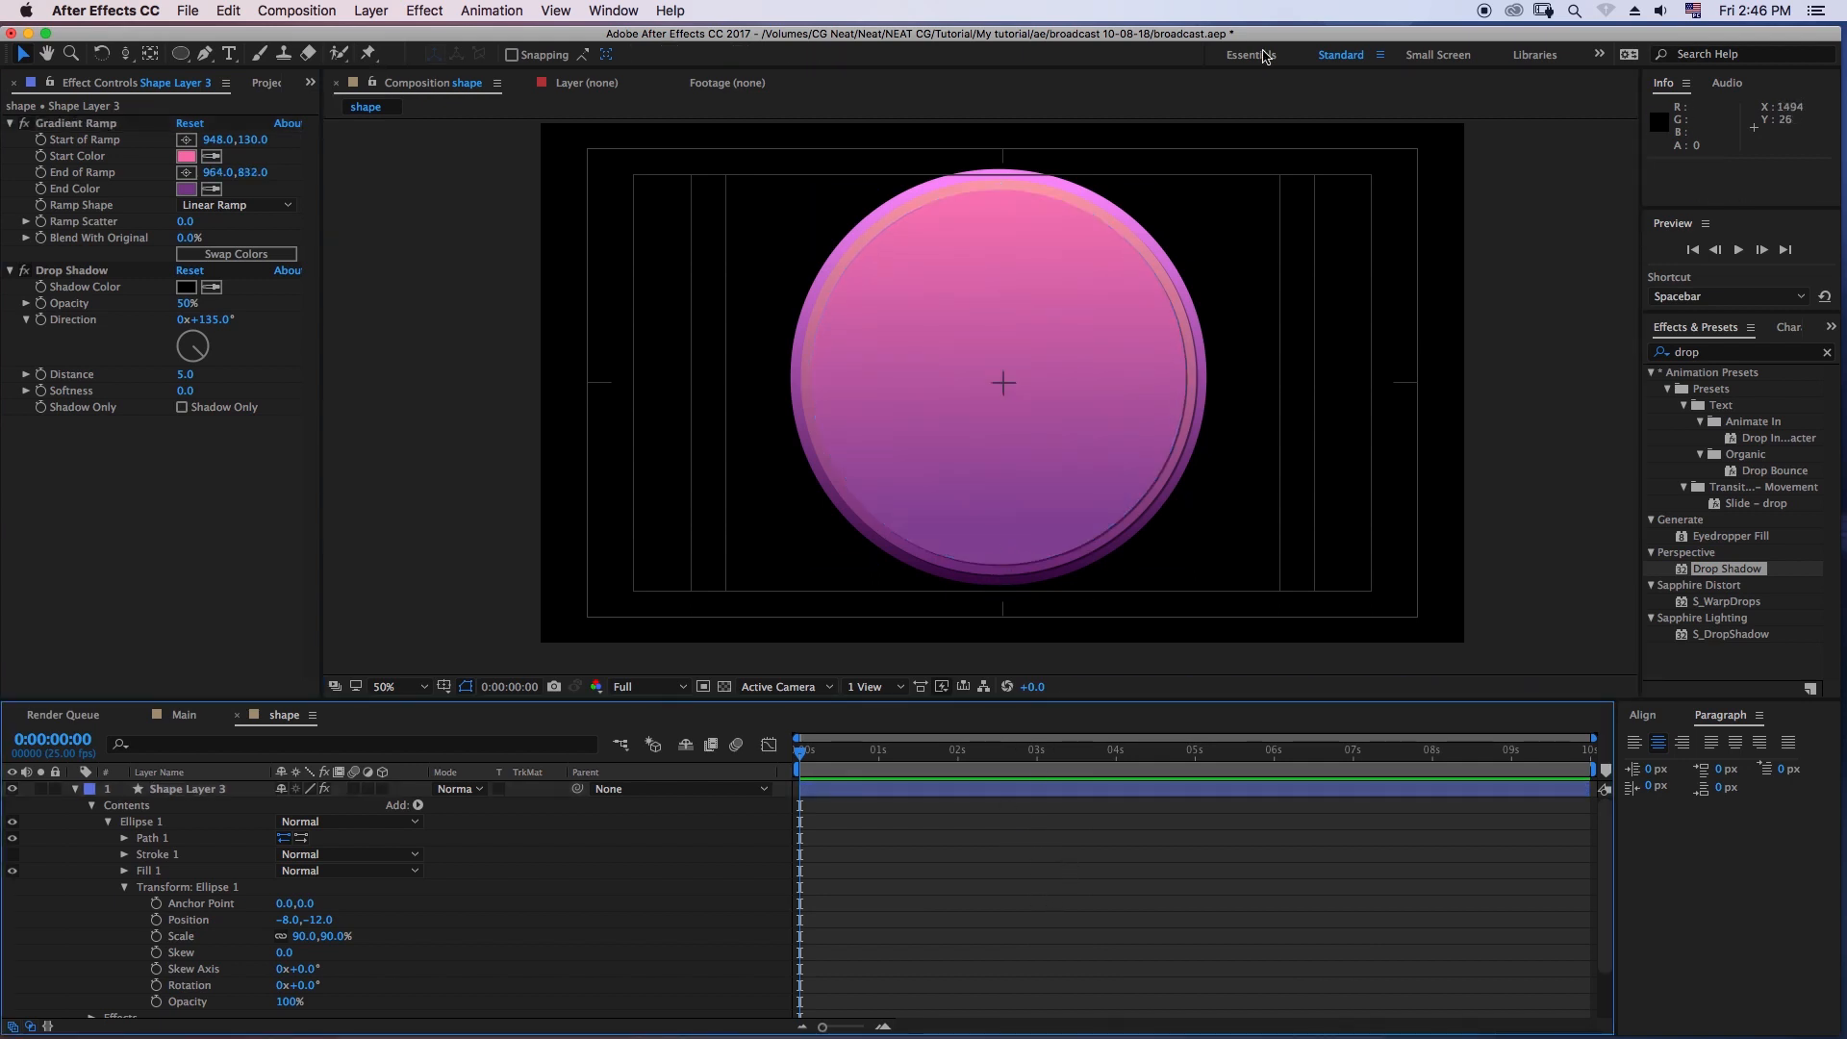
key("comma")
key("period")
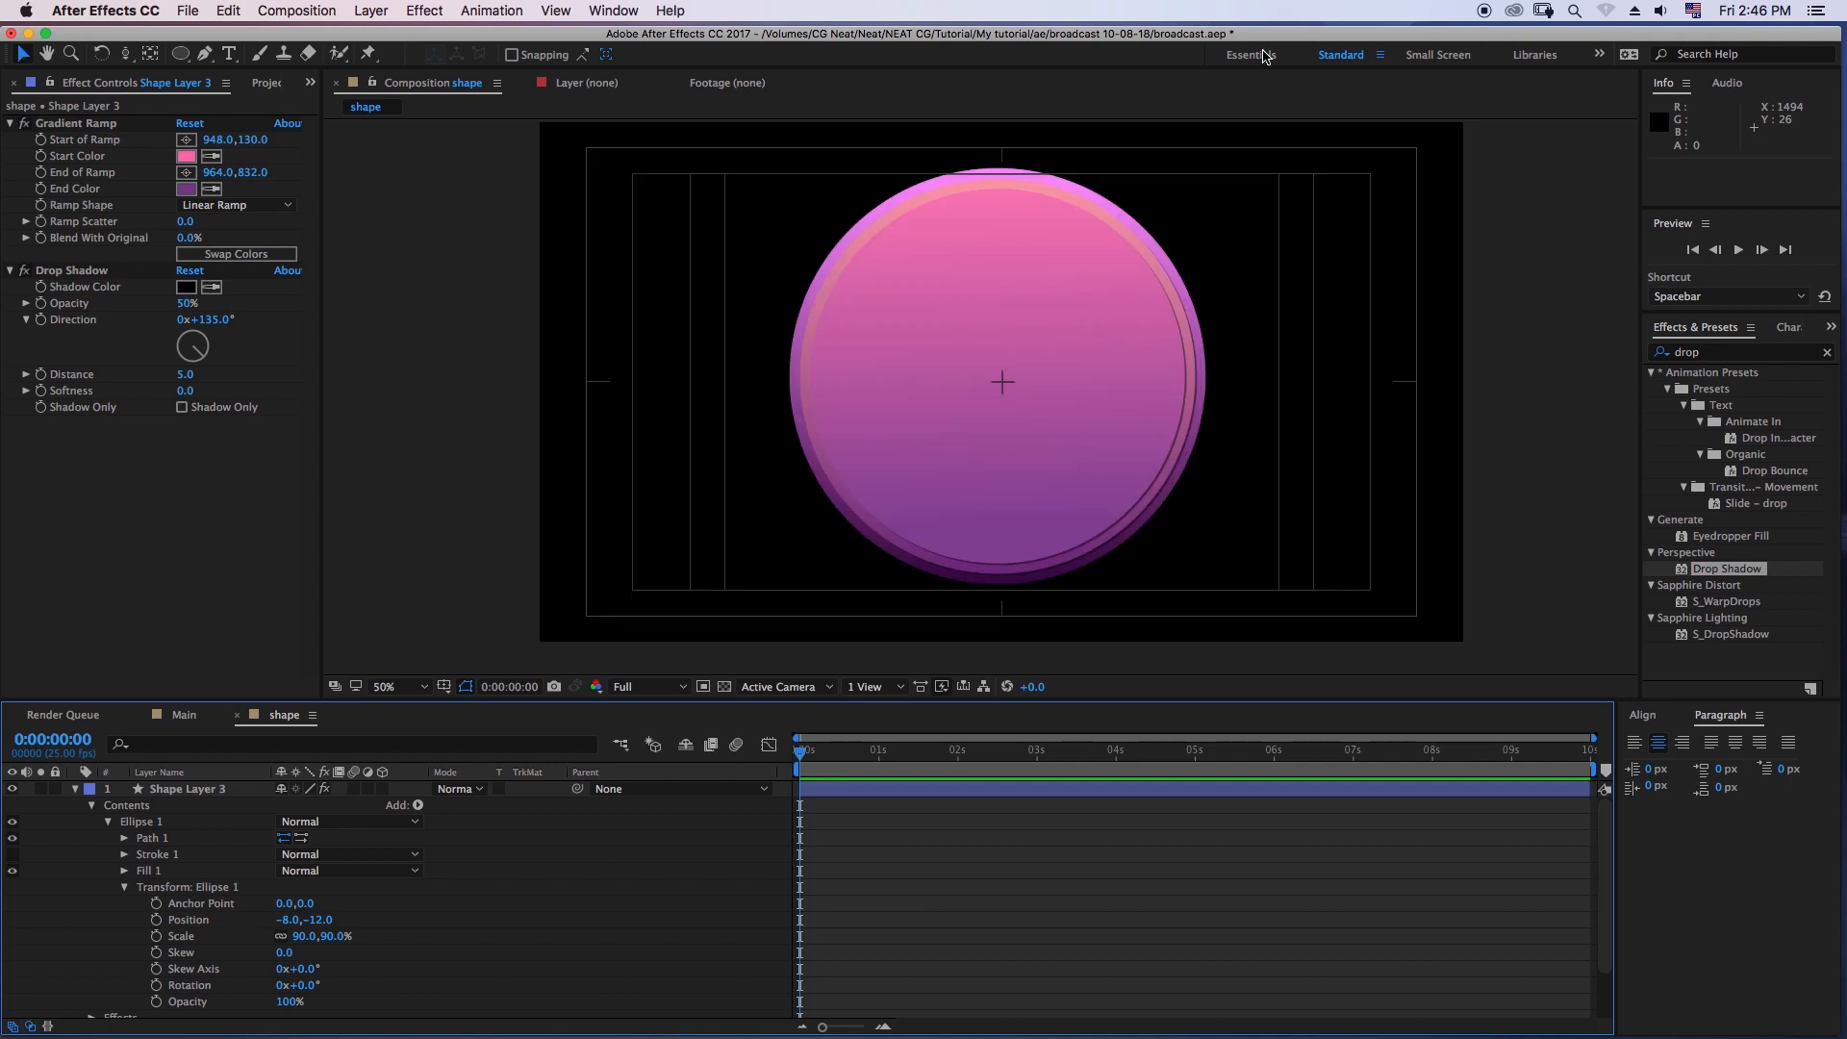
- Collapse Shape Layer 3 and move the end point of Shape Layer 2's gradient up to about 948, 938
left_click(75, 789)
left_click(163, 805)
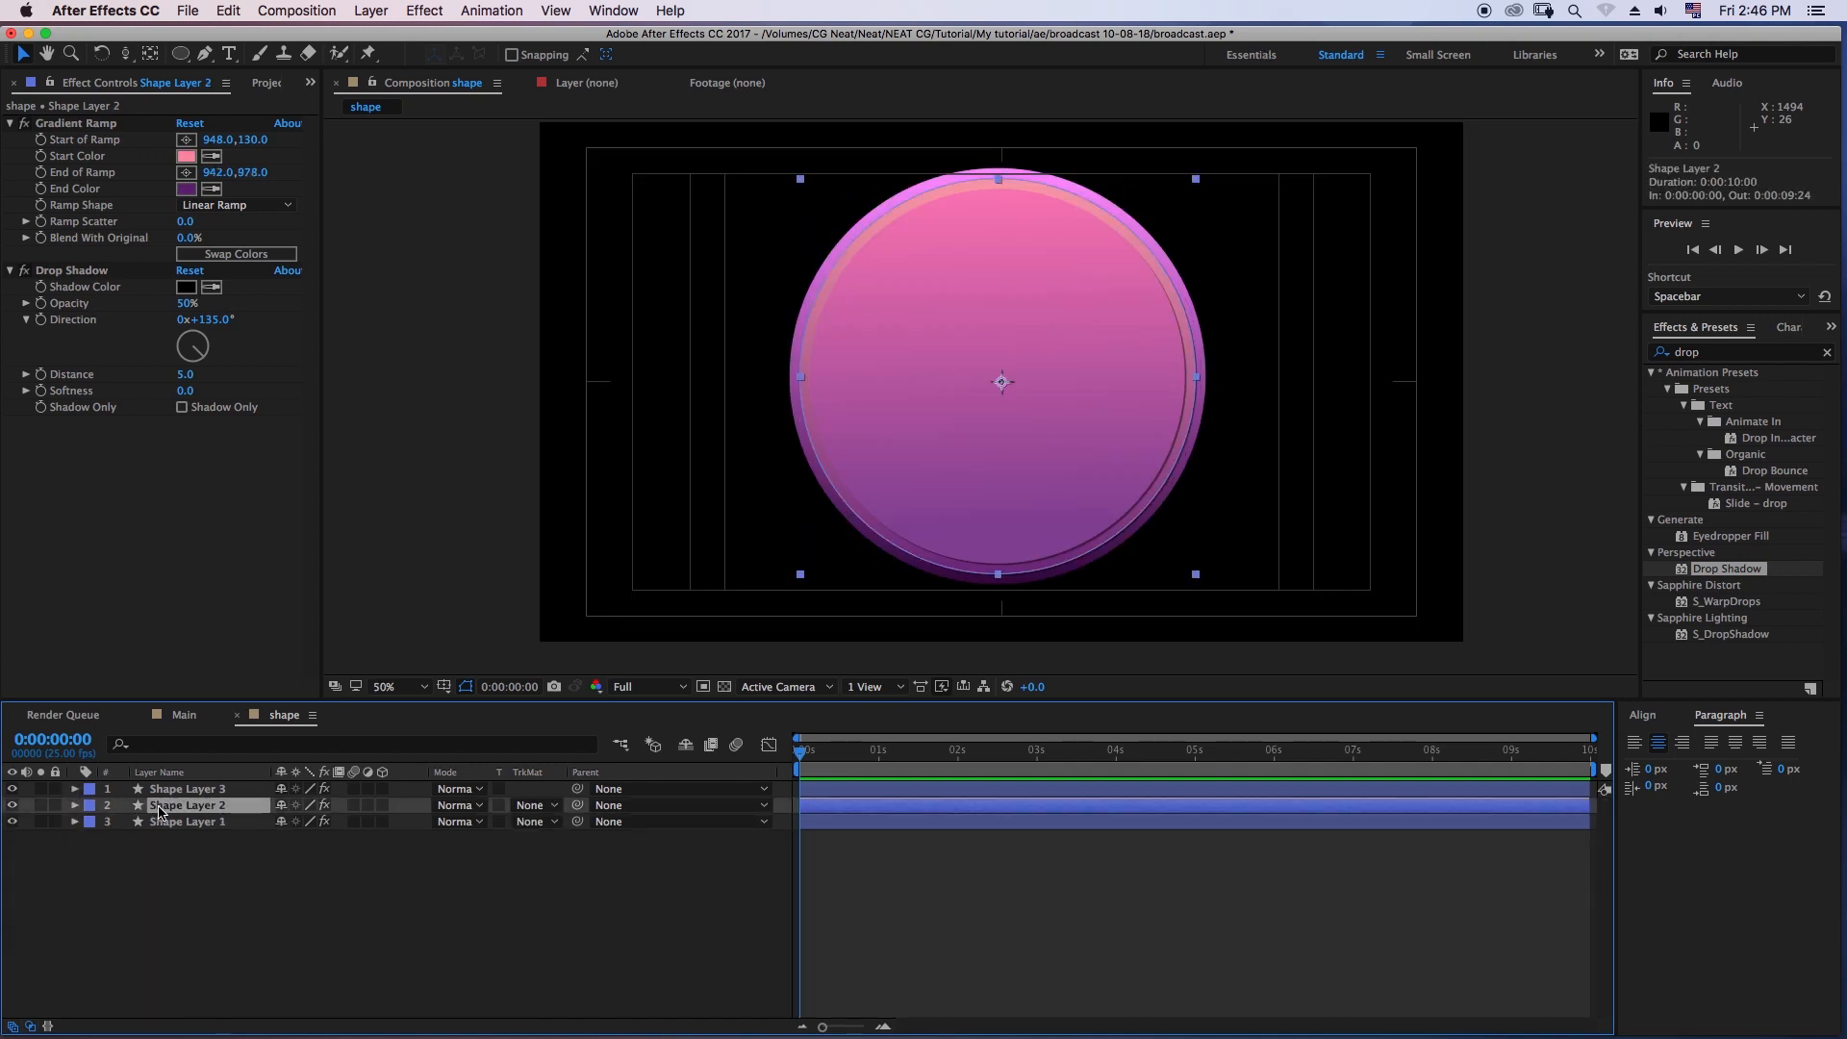
left_click_drag(241, 173, 277, 174)
left_click_drag(992, 606, 995, 579)
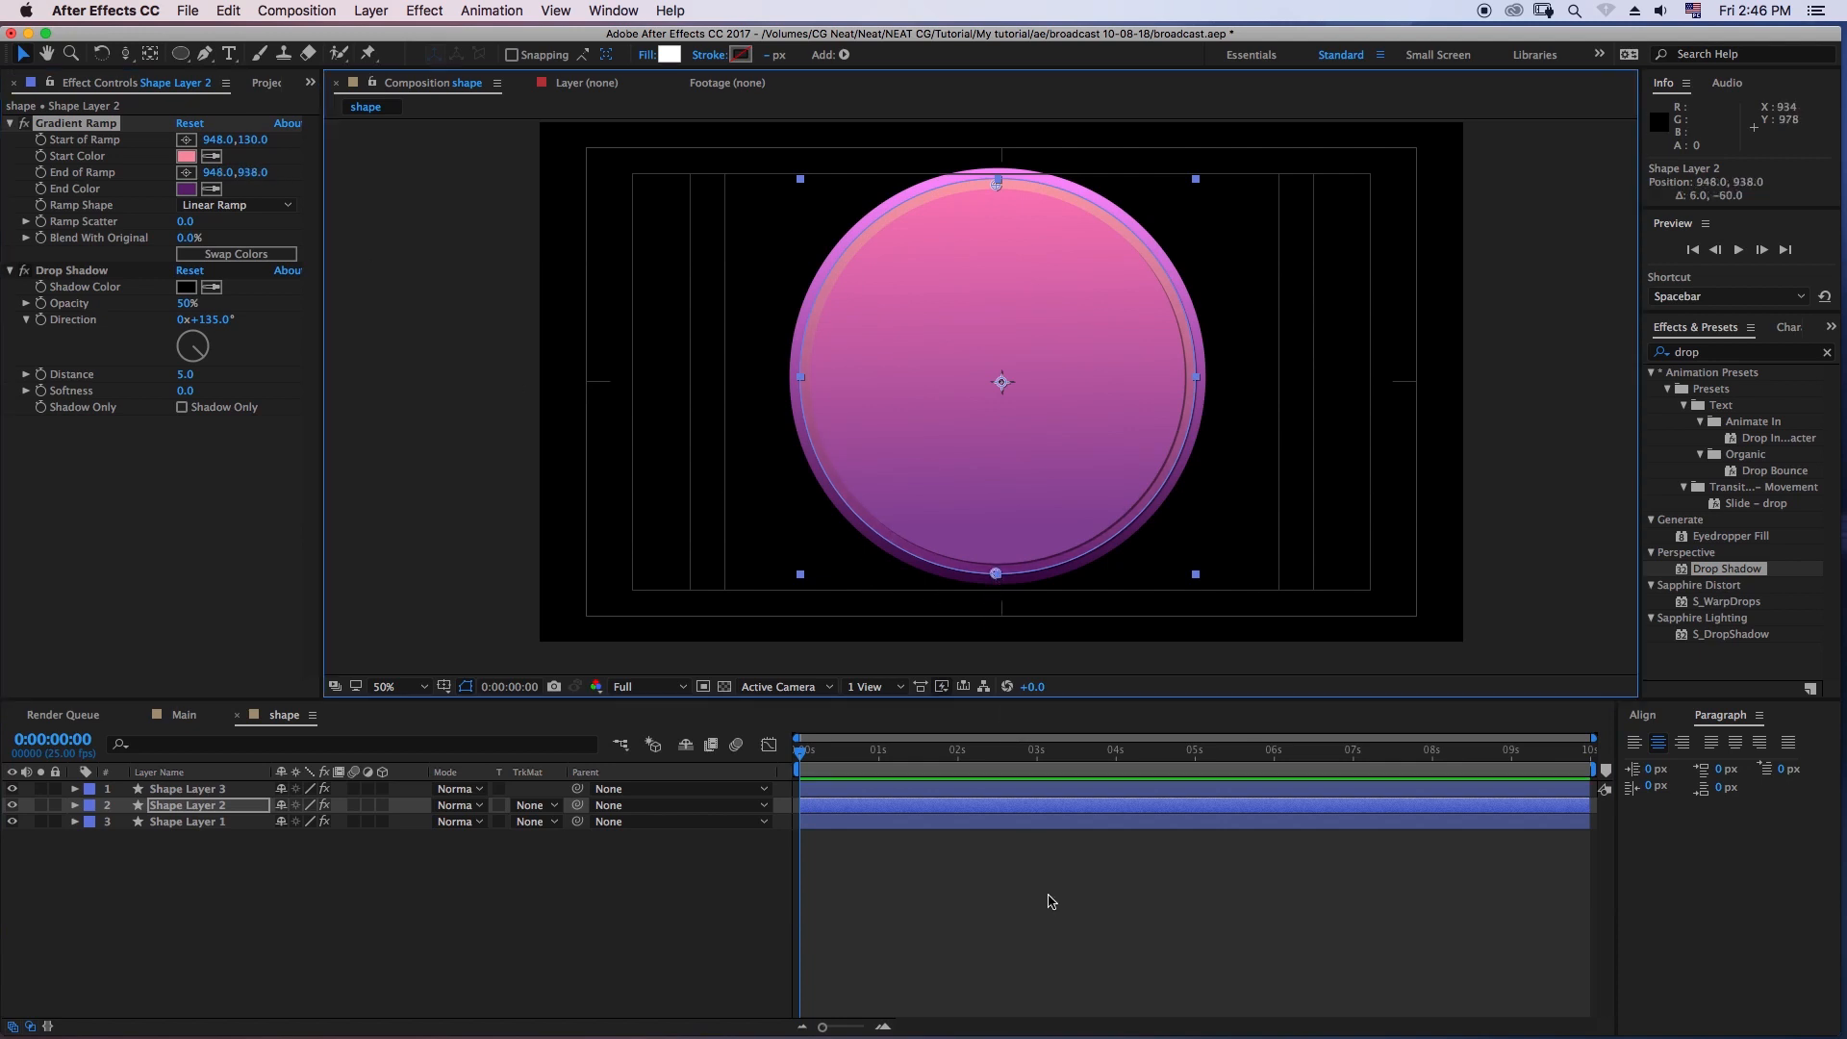
left_click(1044, 909)
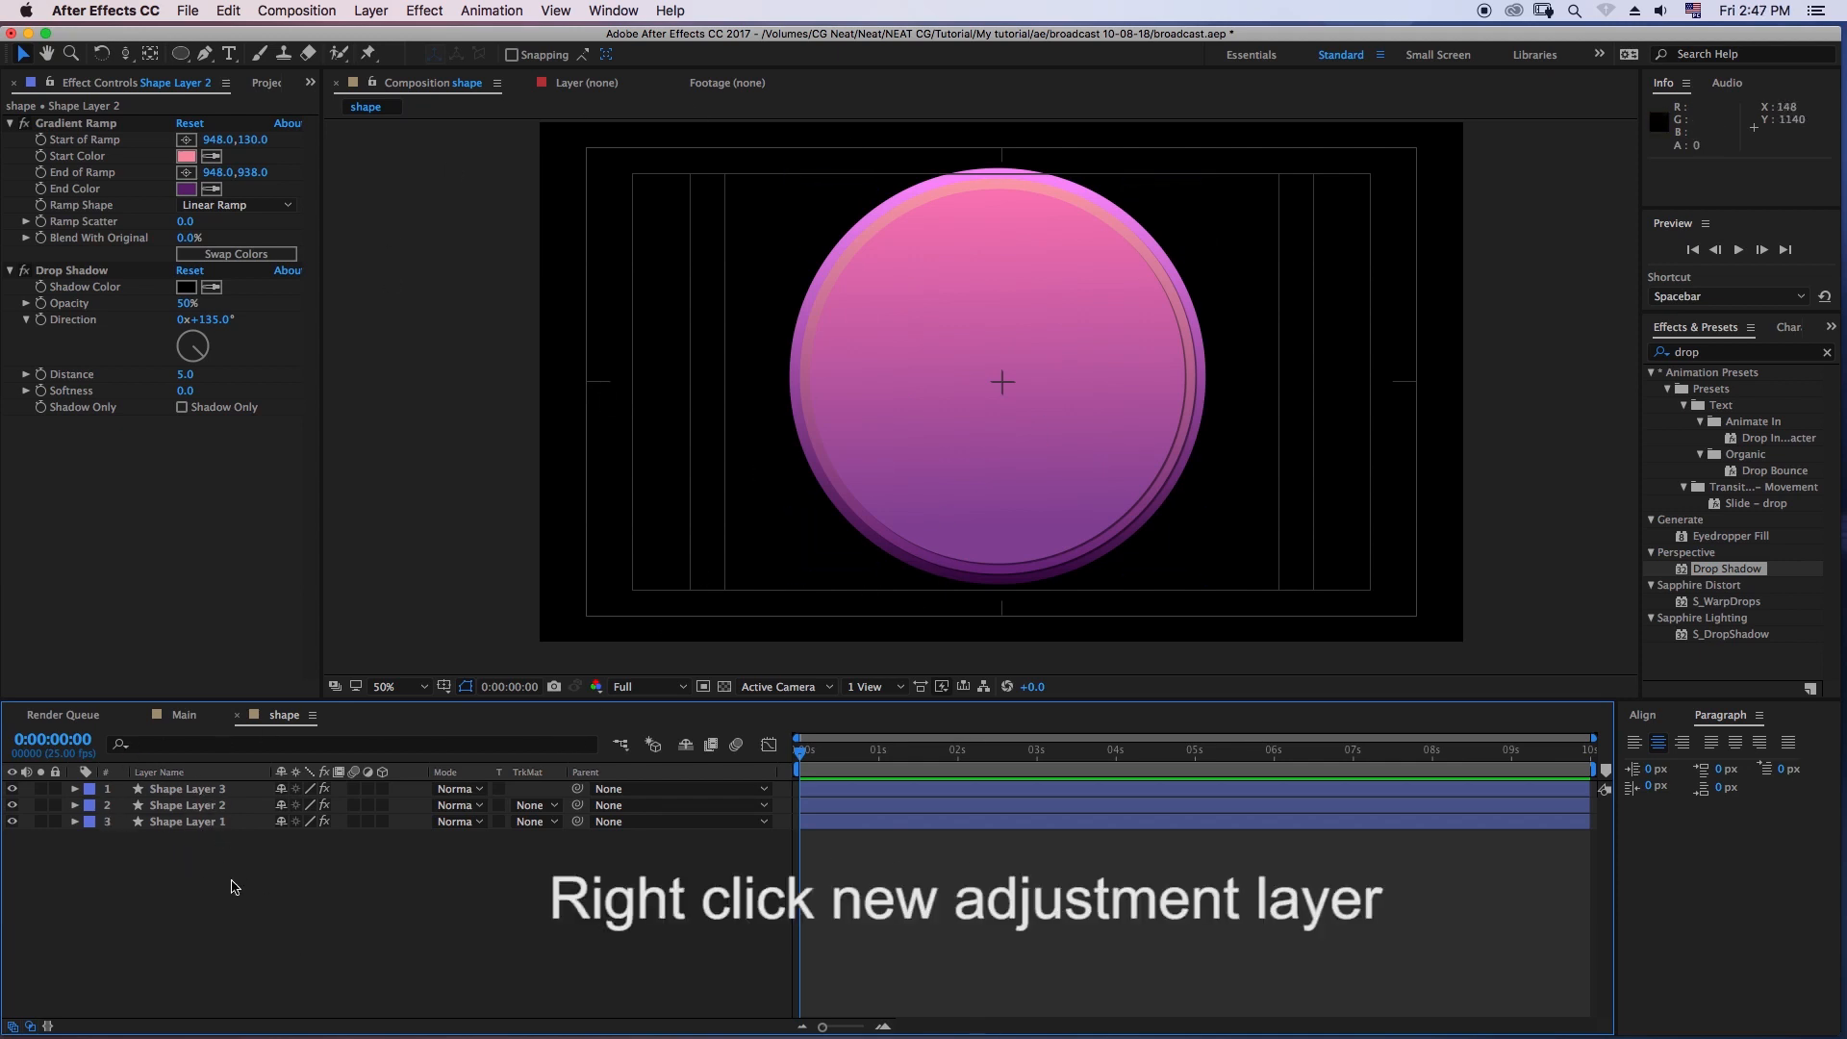
- Add a new adjustment layer above the three shape layers
right_click(231, 847)
mouse_move(263, 862)
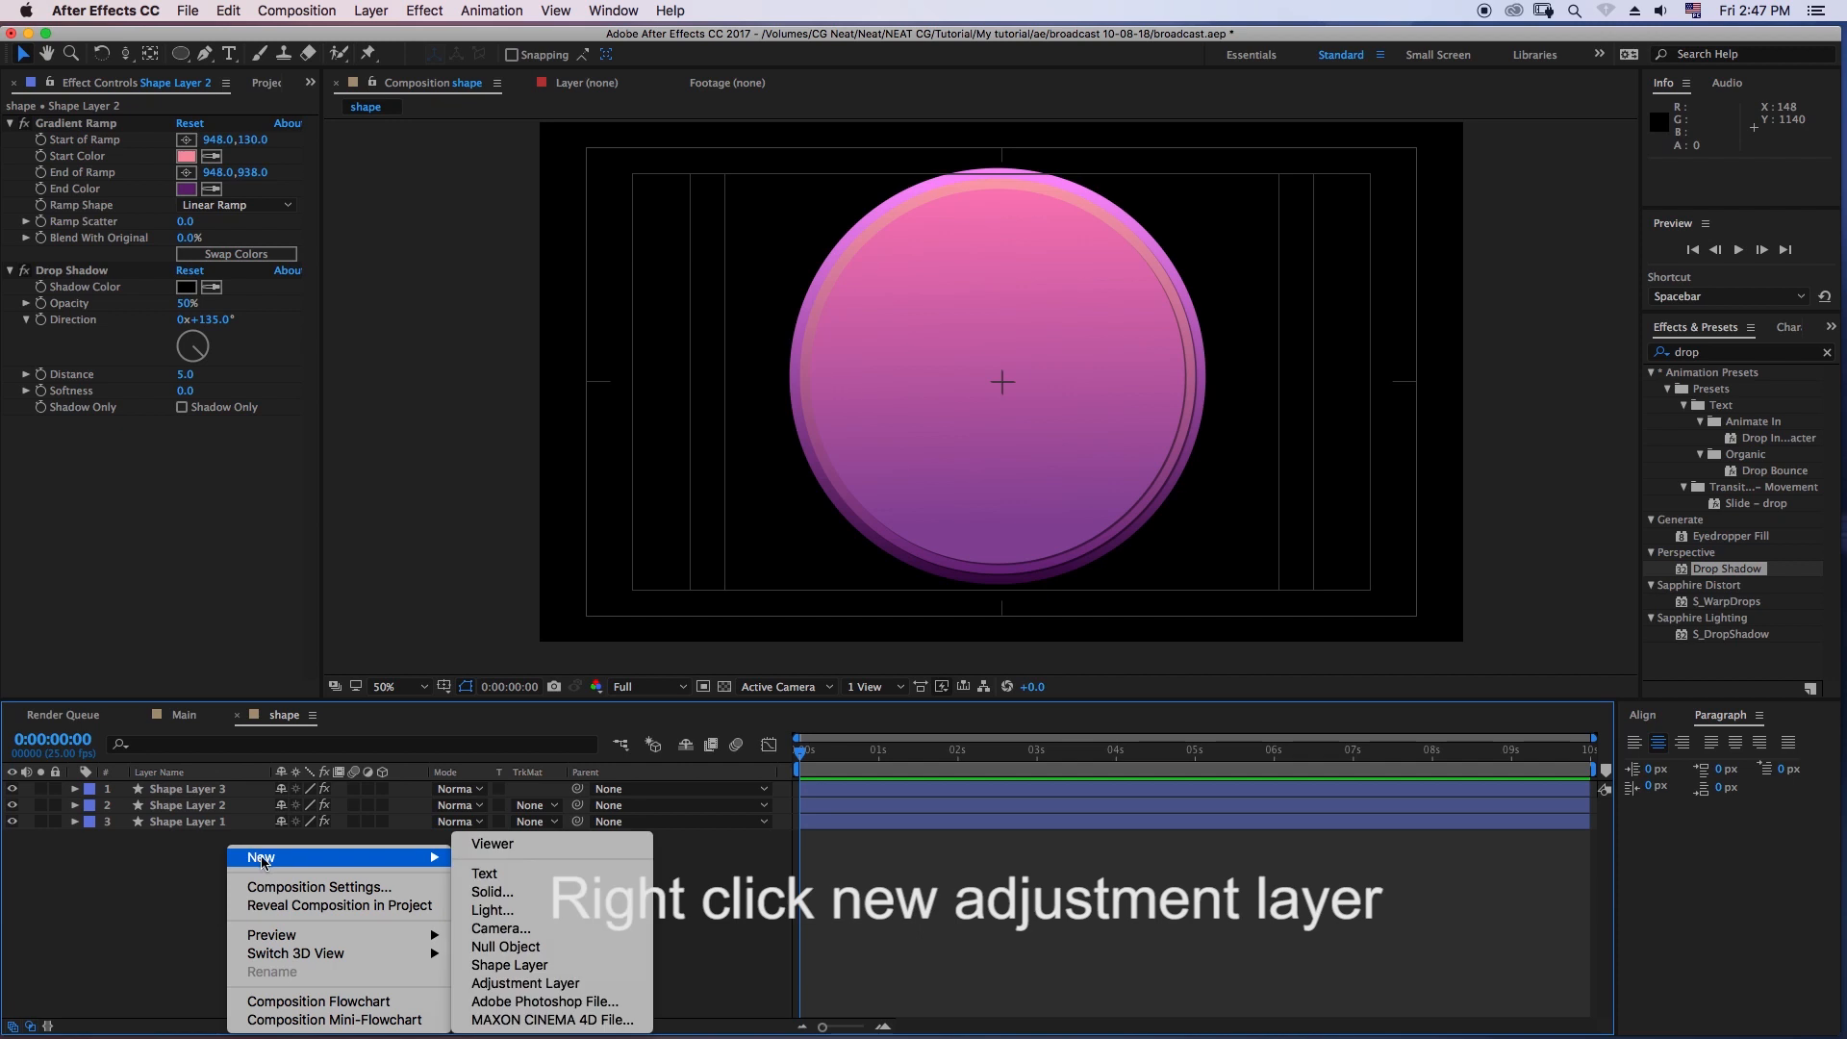
left_click(554, 983)
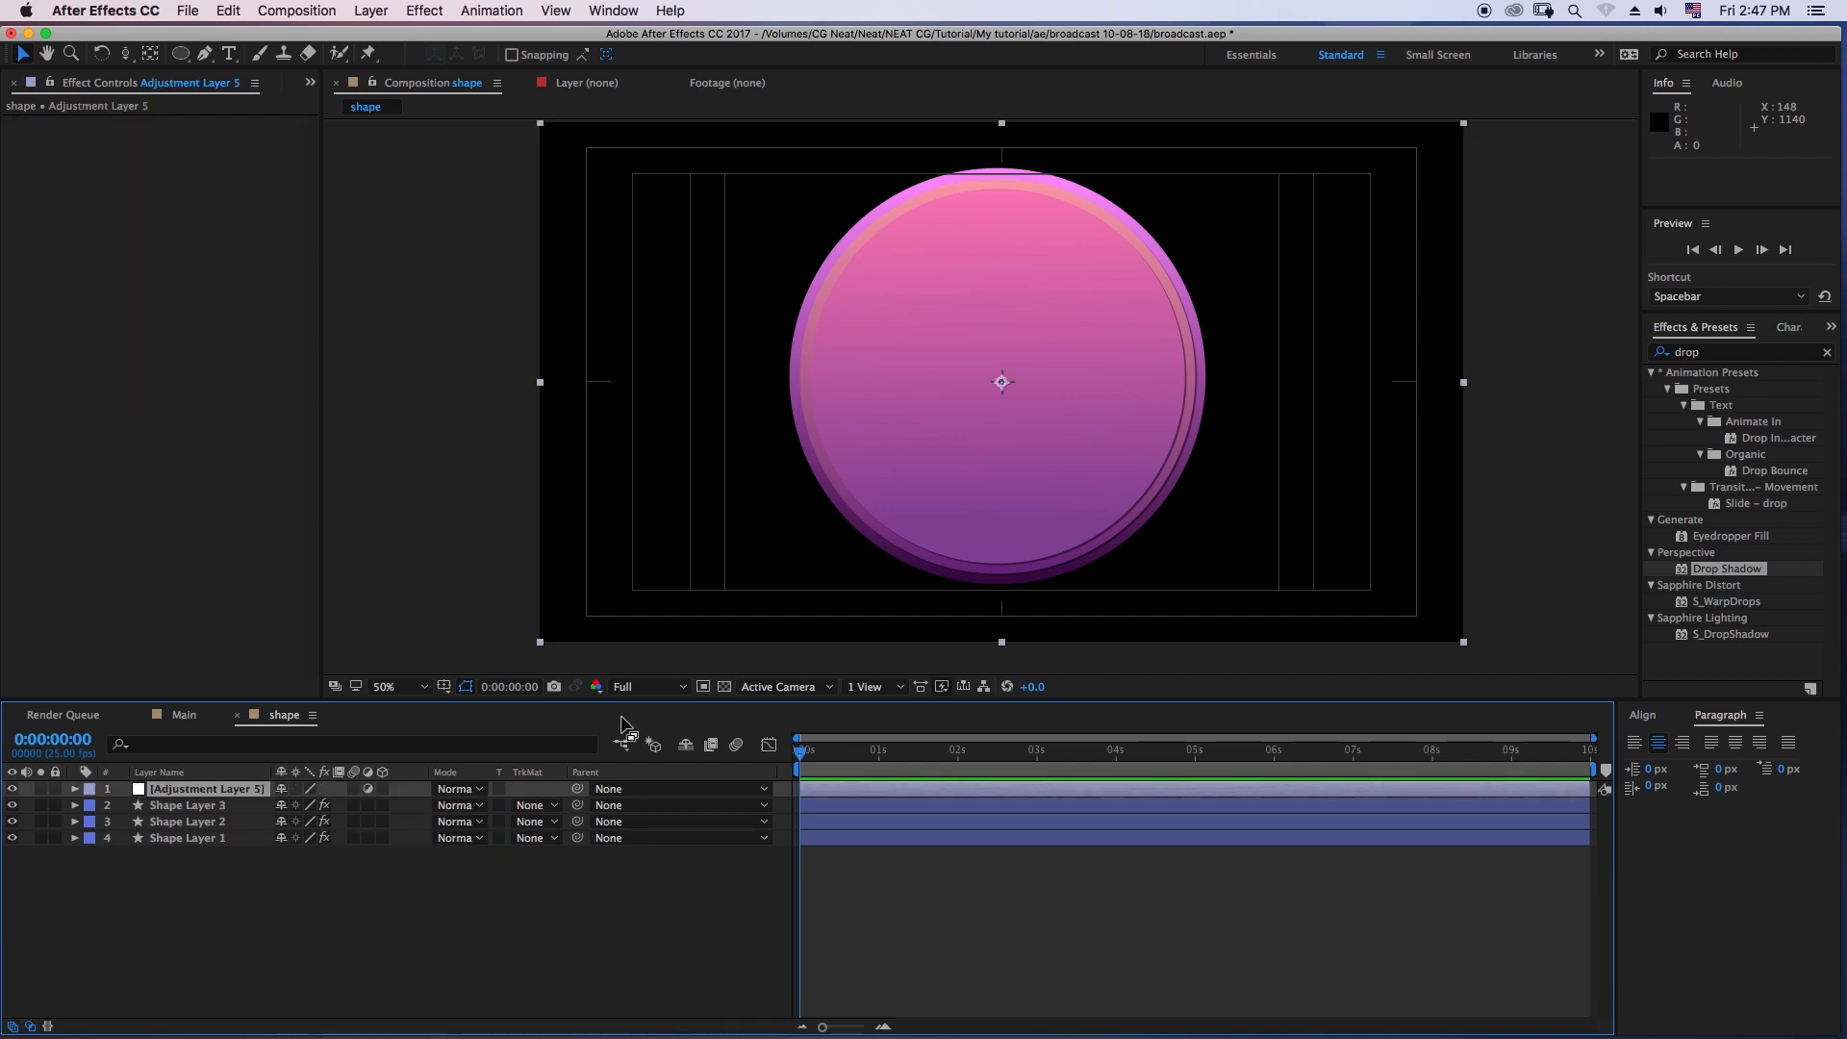
- Apply the Curves effect to the adjustment layer by searching for "curv" and shape its RGB curve into a gentle S
left_click(1737, 354)
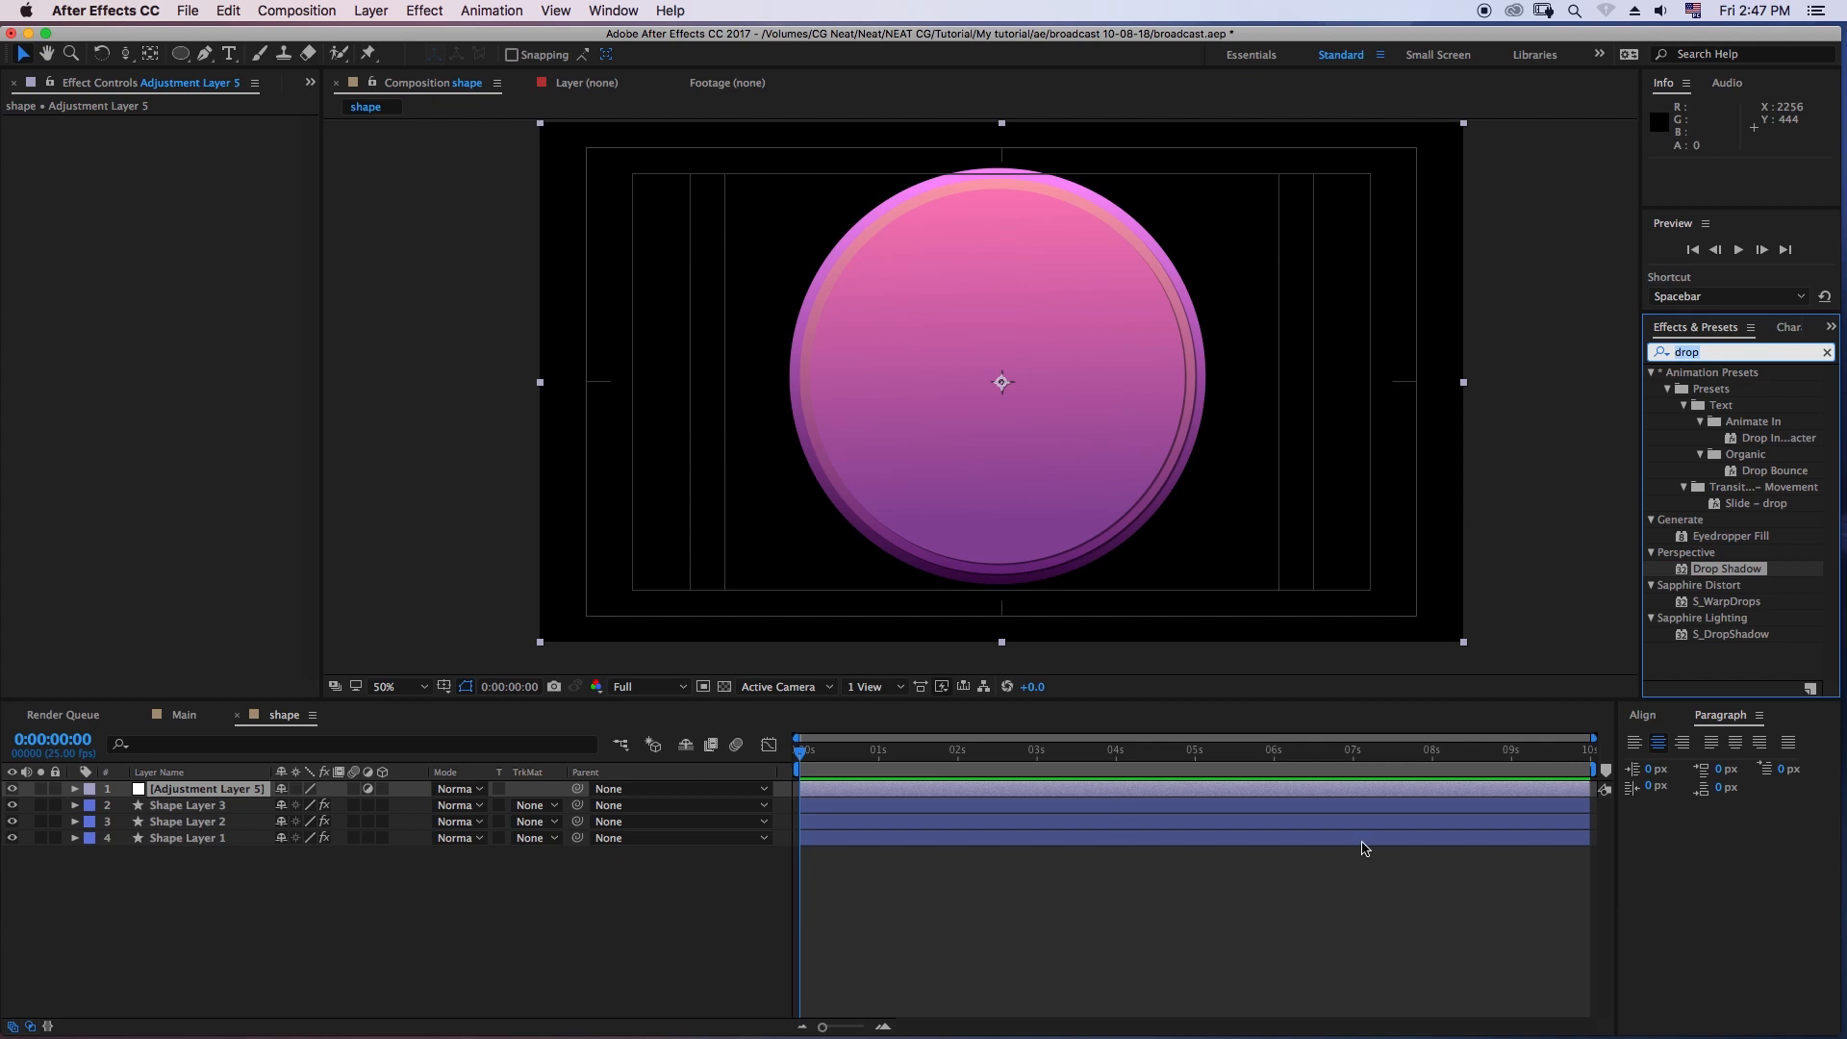
key("BackSpace")
type("cur")
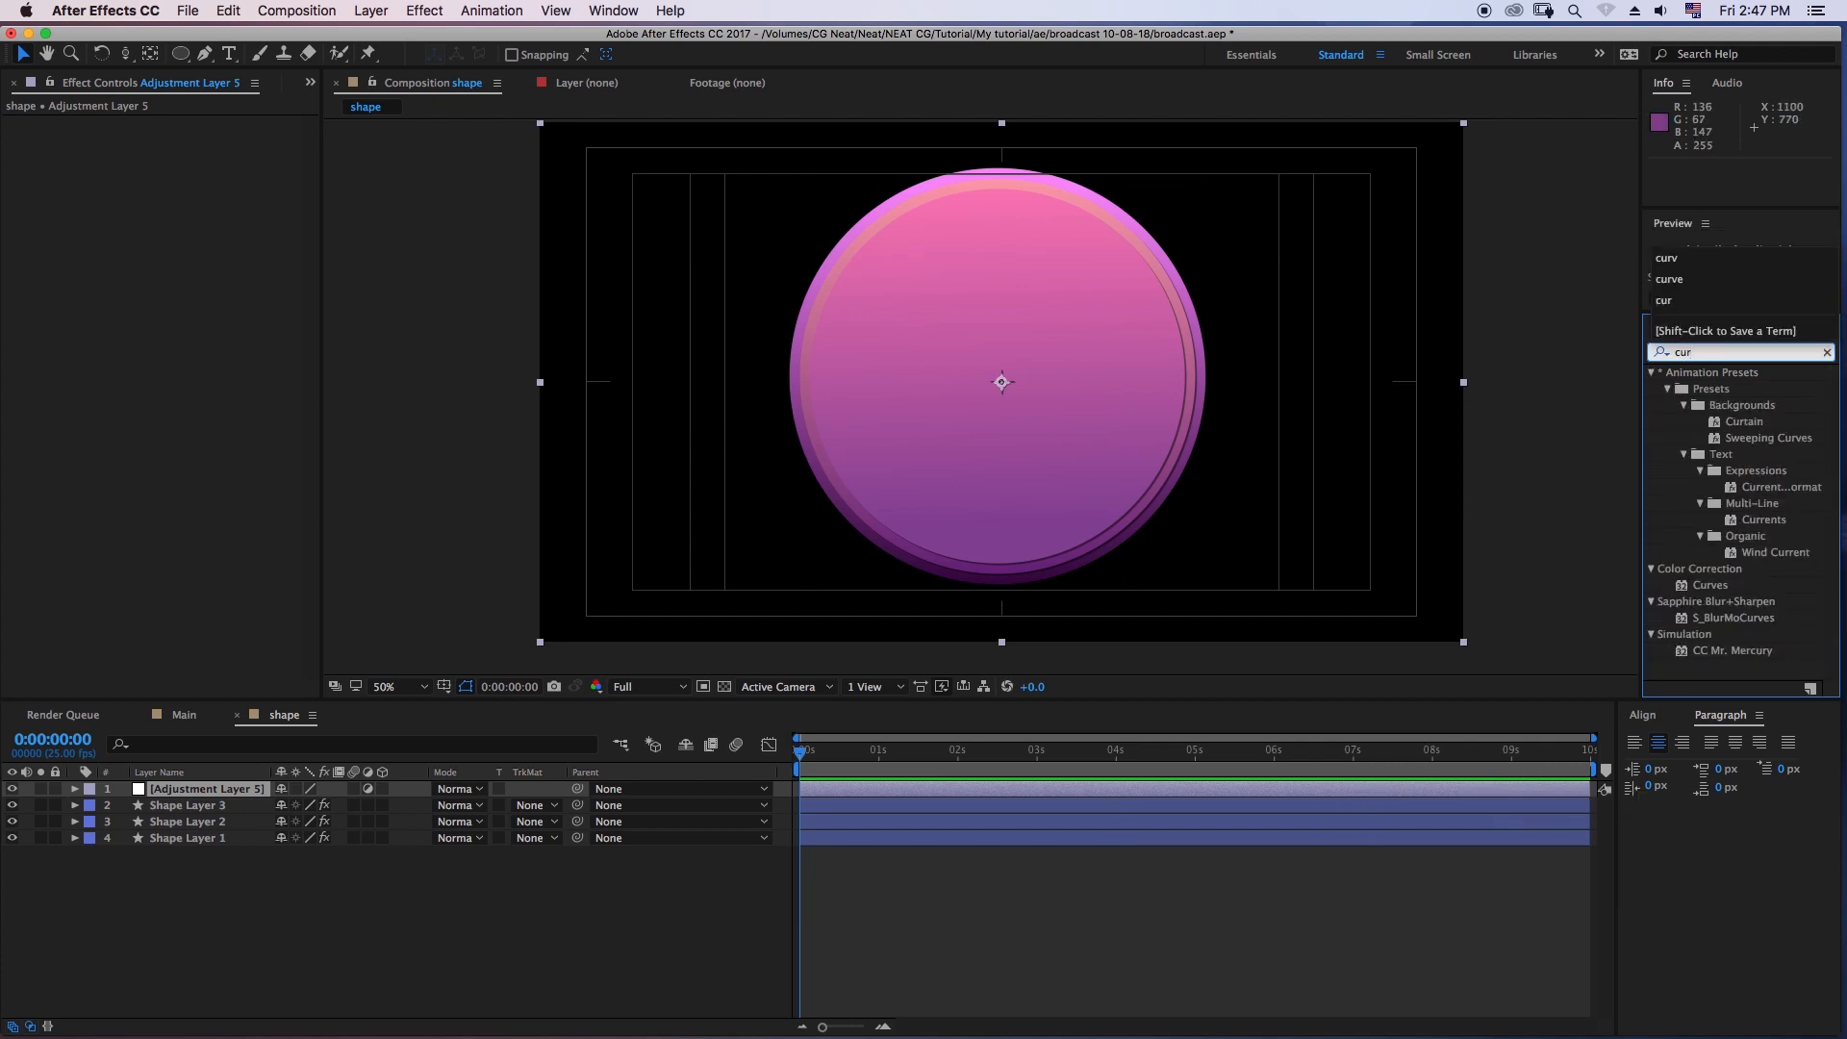
type("v")
left_click_drag(1710, 454, 222, 246)
left_click_drag(68, 408, 76, 417)
left_click(404, 923)
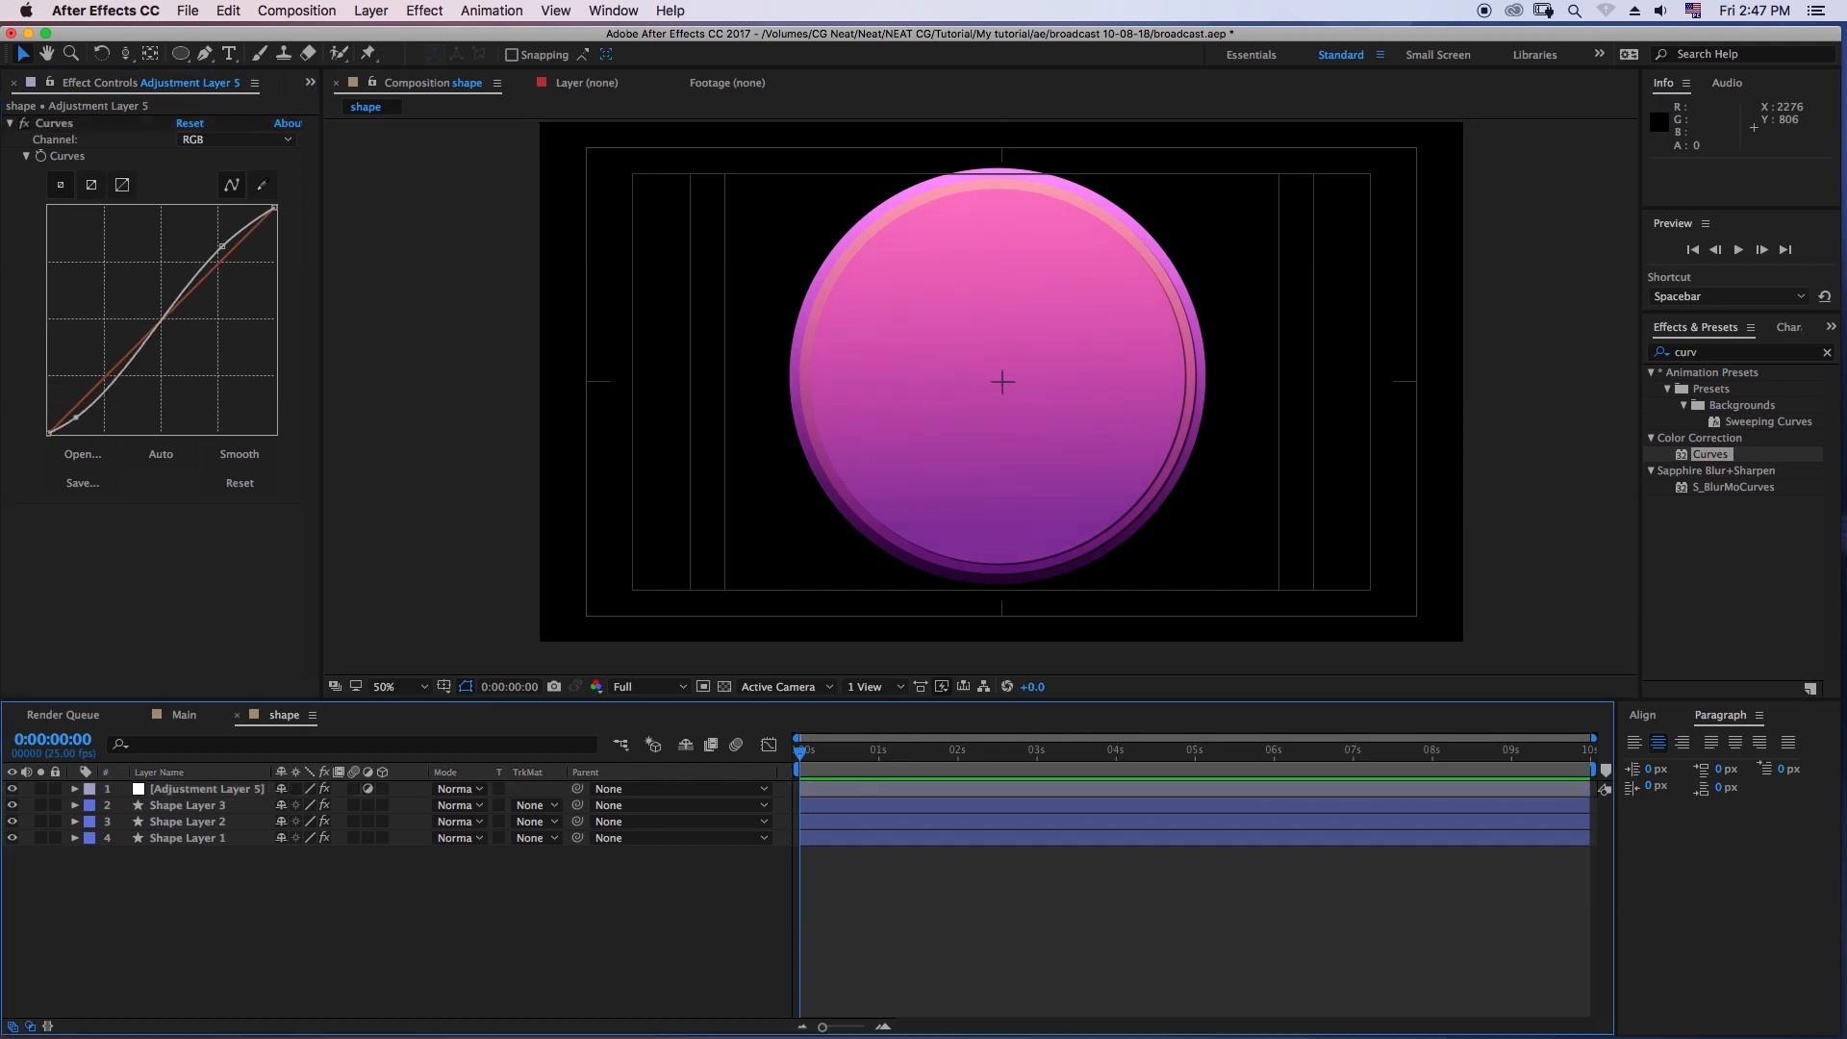
- Raise the Red channel slightly in the upper tones of the adjustment layer's Curves effect, then deselect the layer
left_click(236, 139)
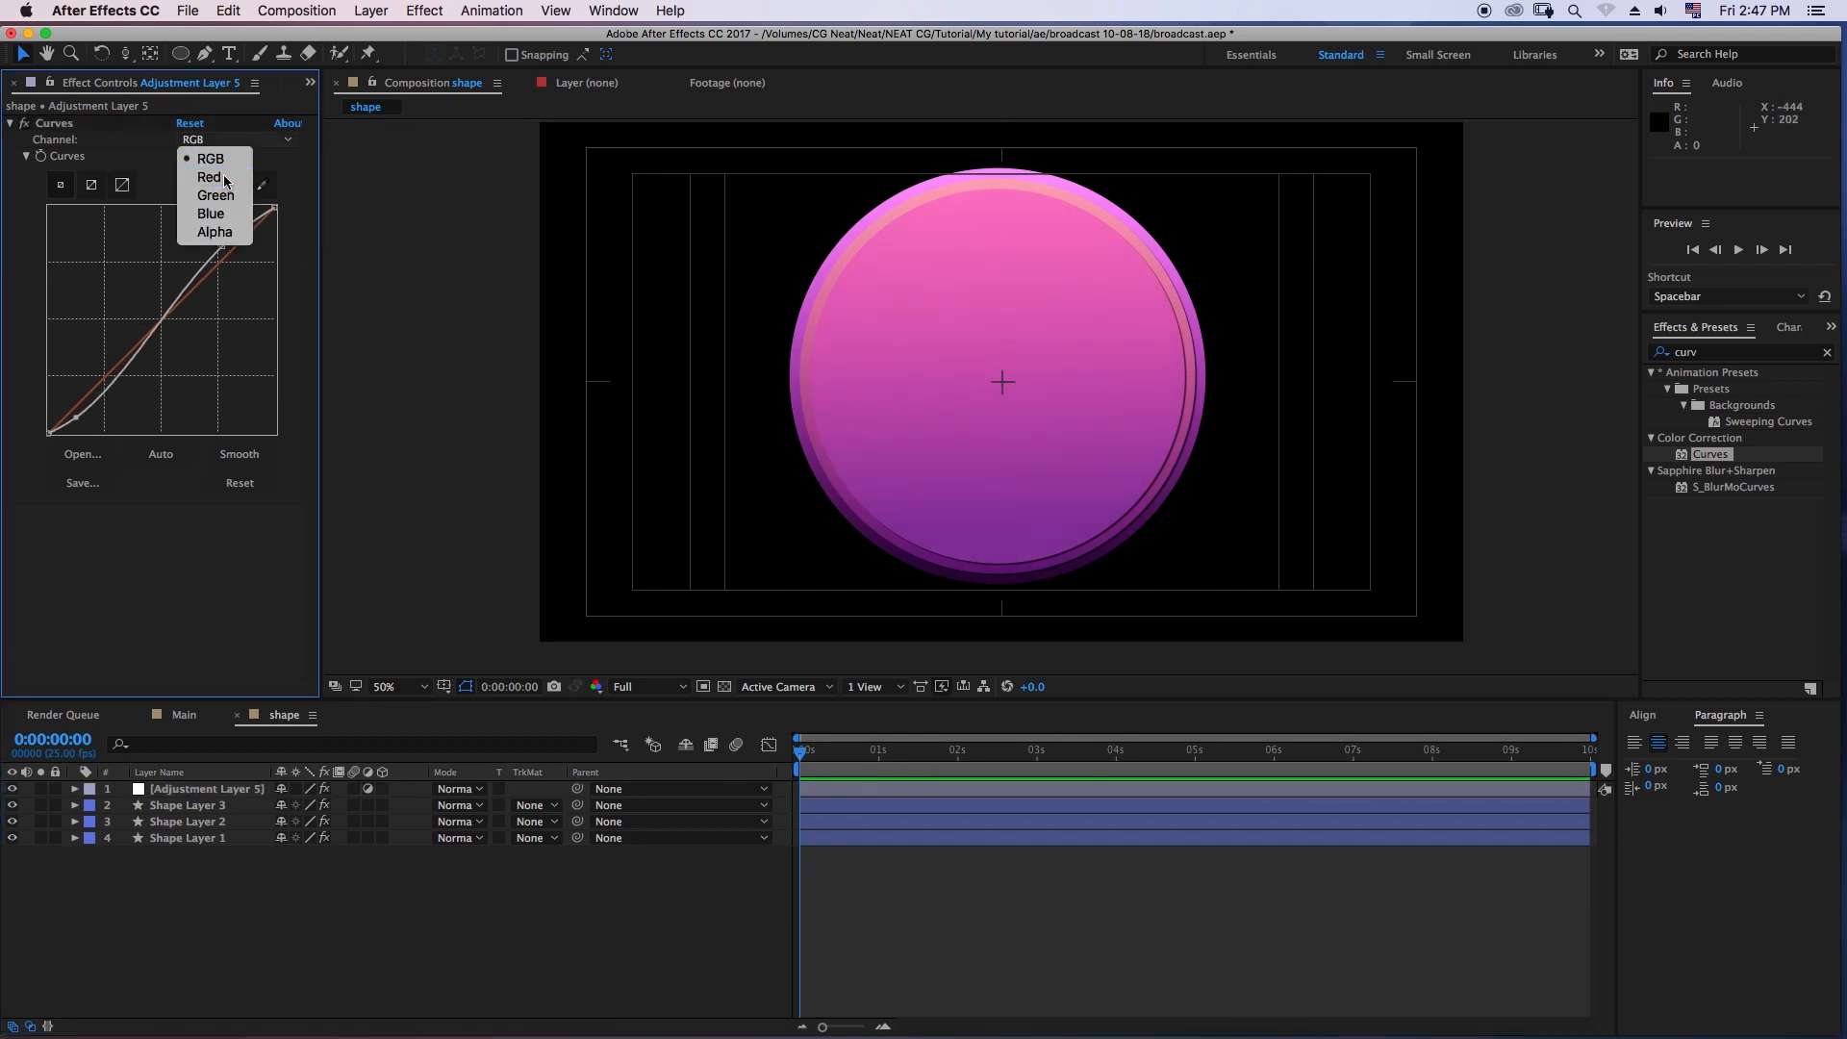
left_click(212, 175)
left_click_drag(221, 258, 220, 255)
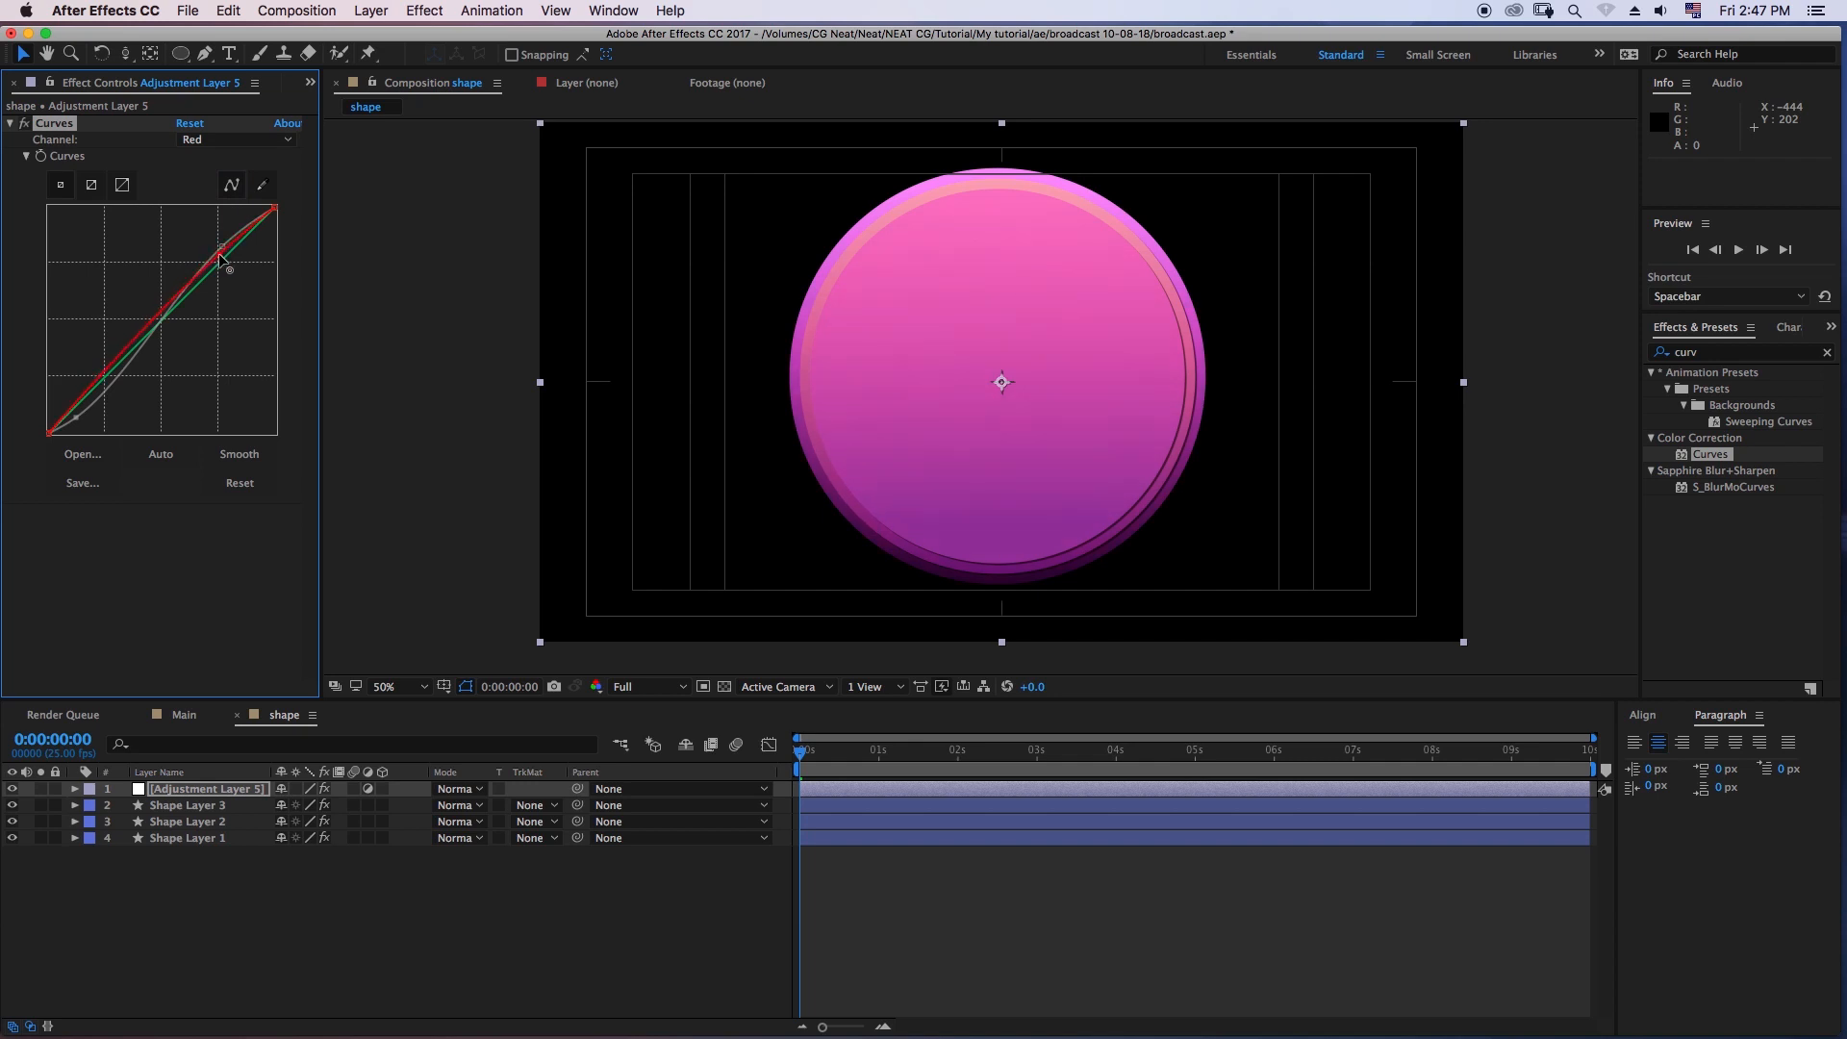
left_click(412, 907)
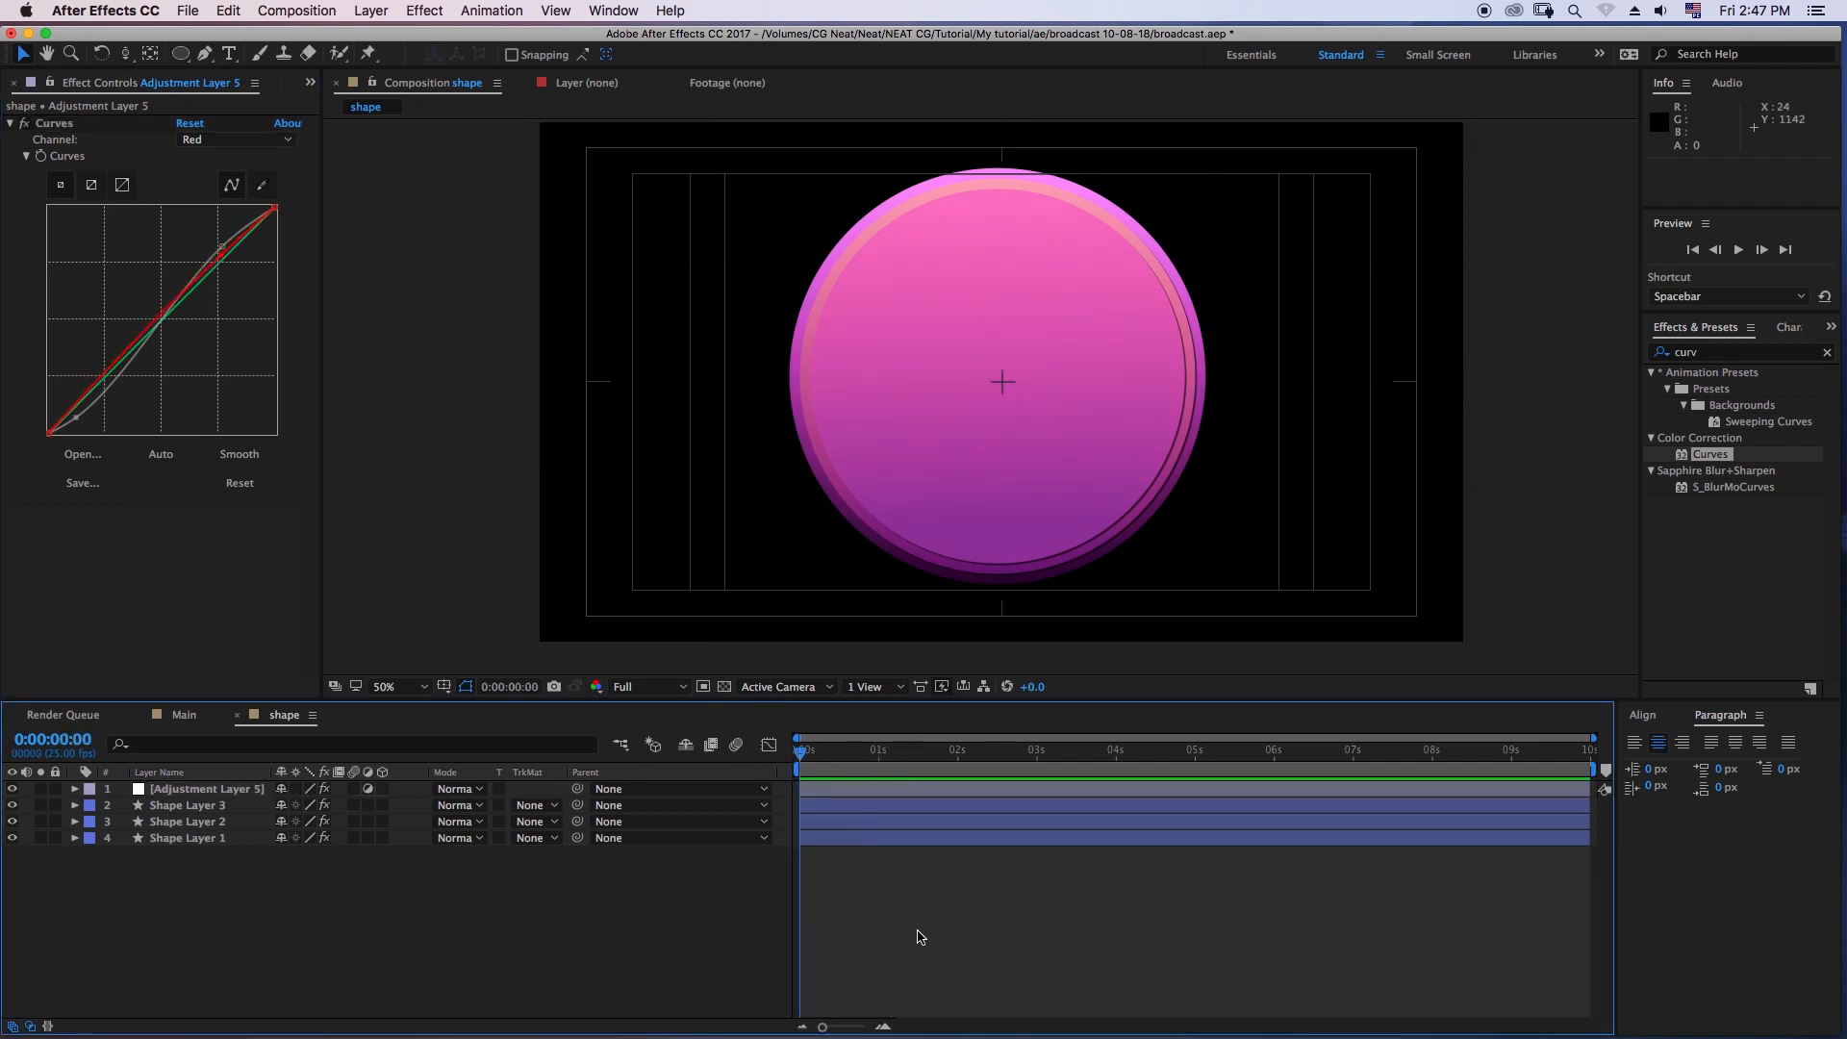
- Set a Position keyframe on Shape Layer 1 at 0:00:00:12
left_click(214, 837)
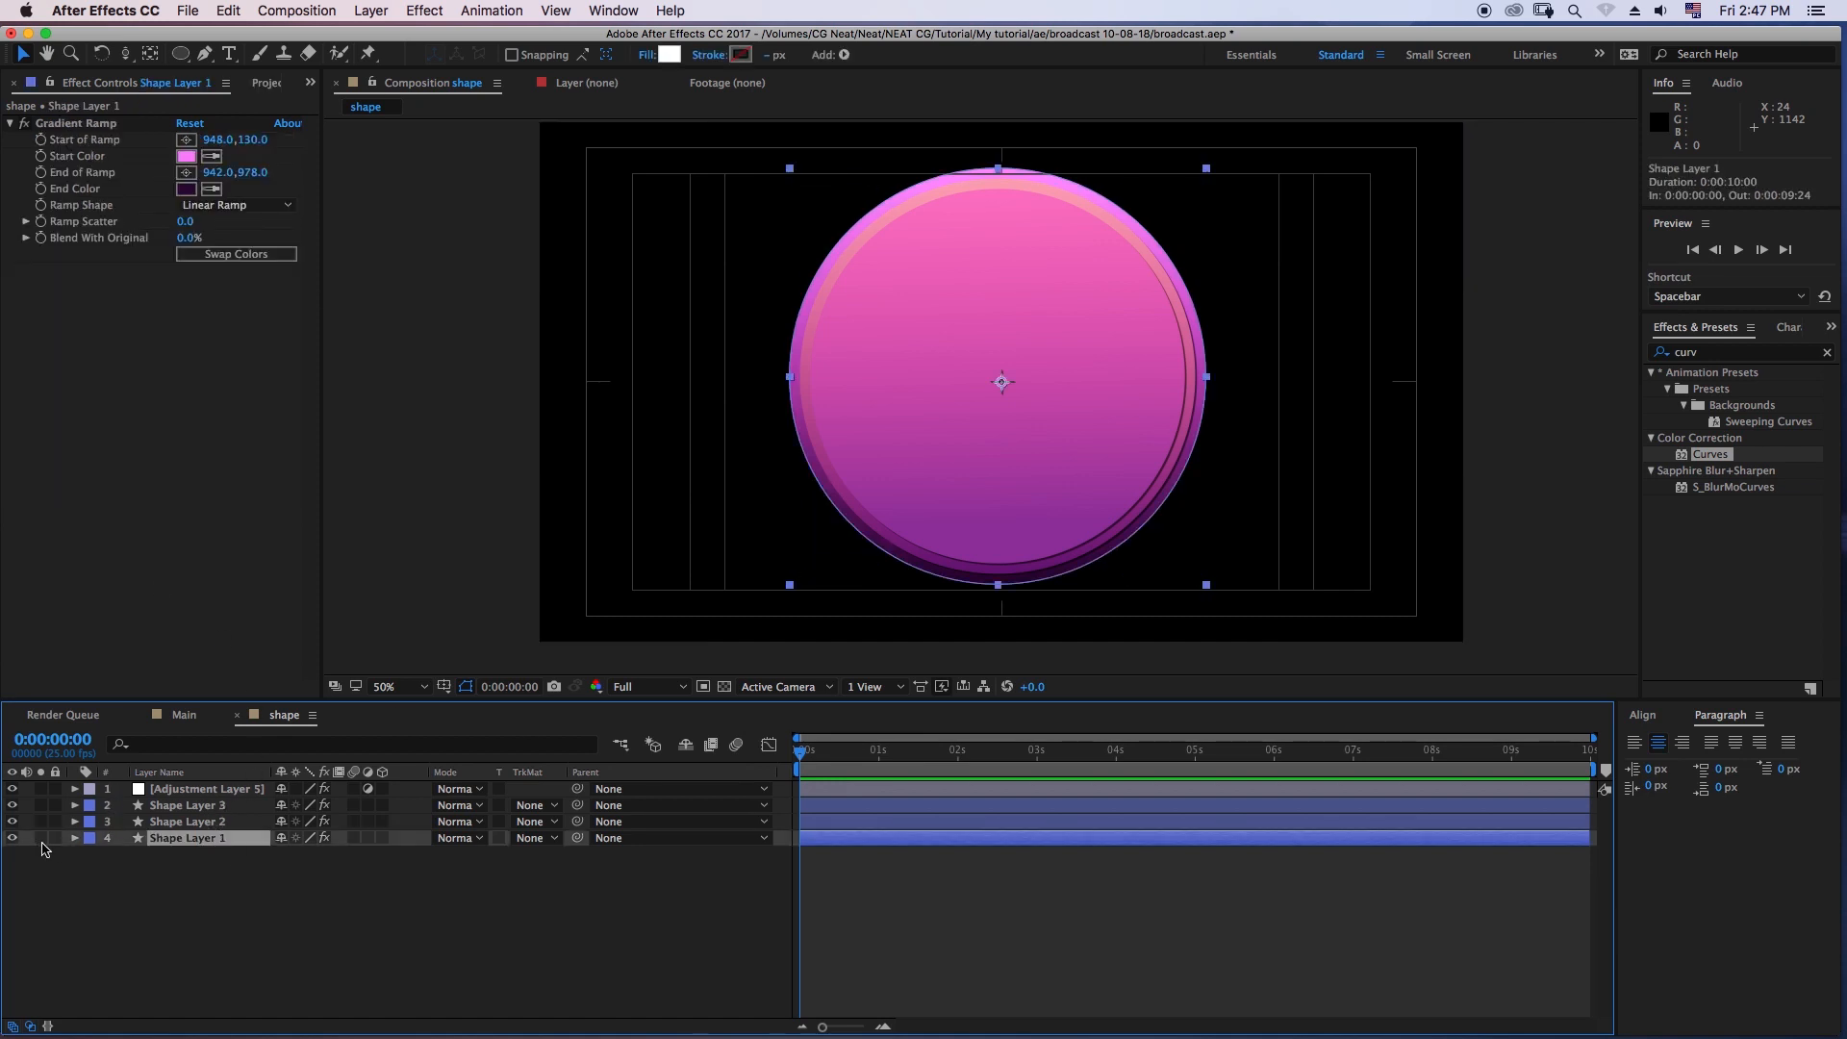
key("space")
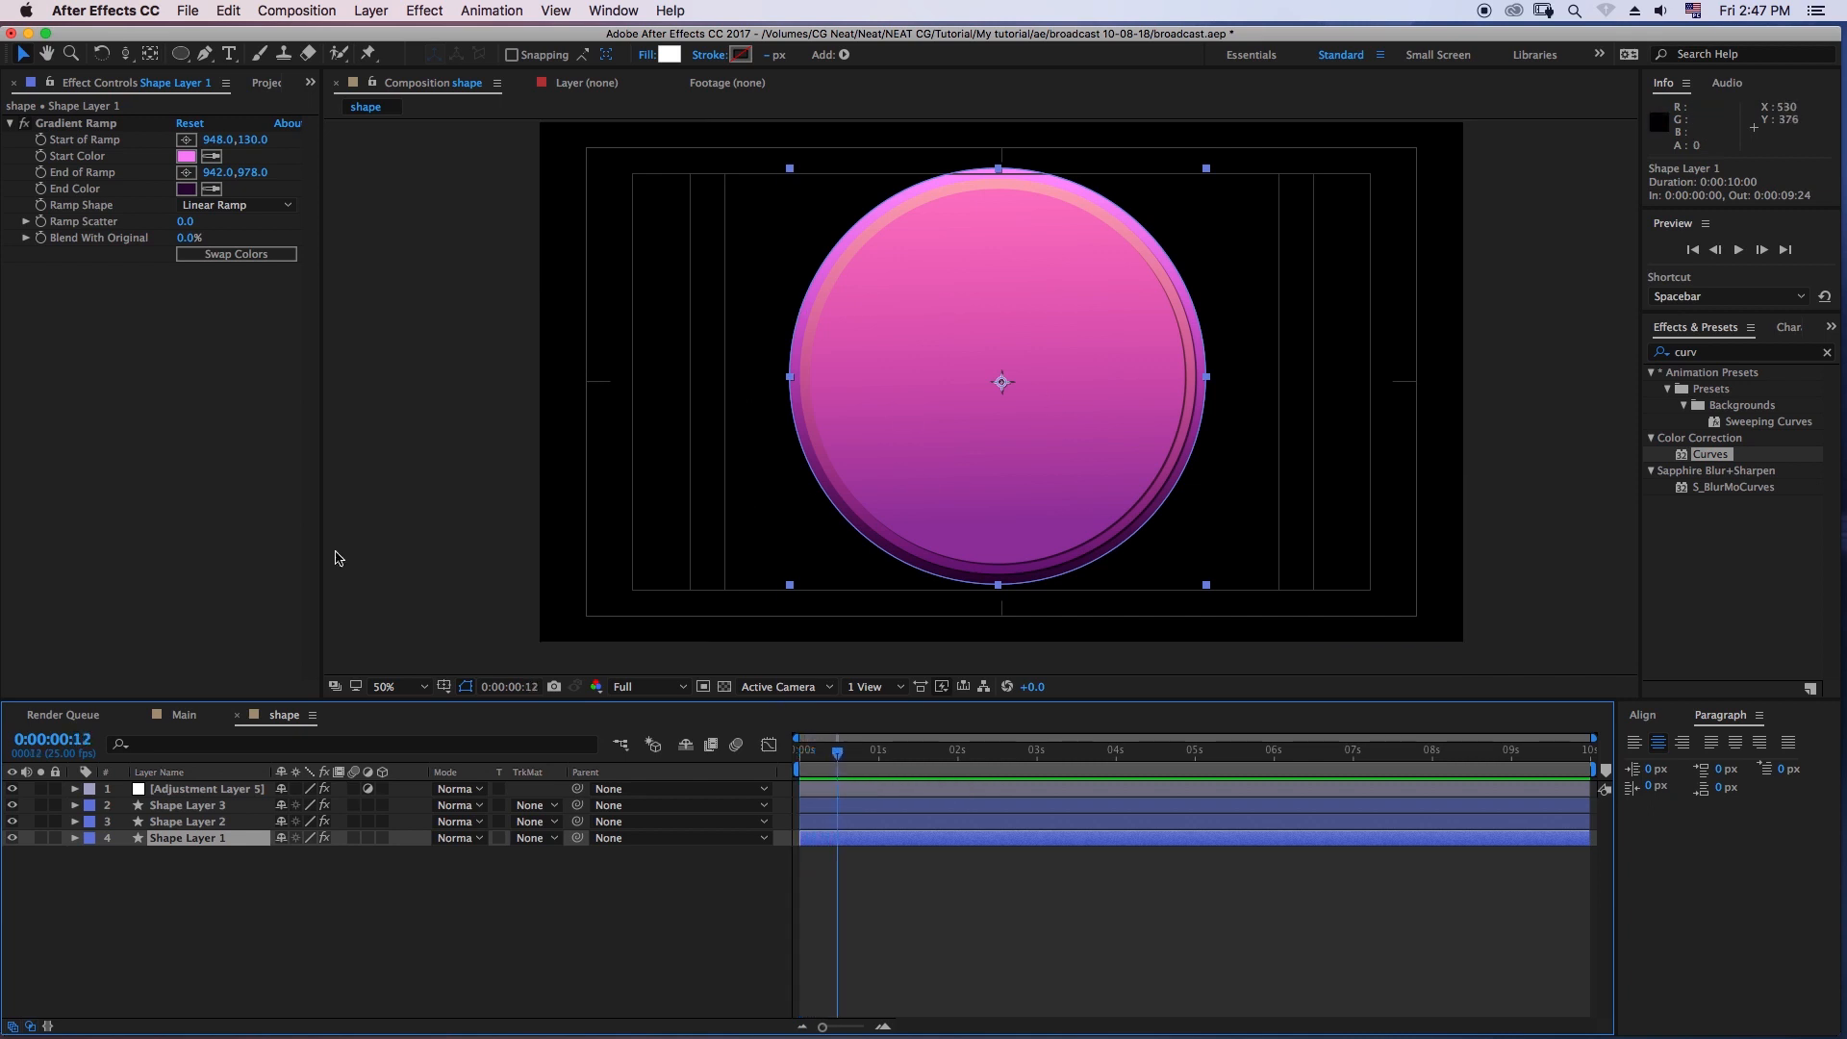
key("p")
left_click(124, 855)
left_click(182, 822)
key("p")
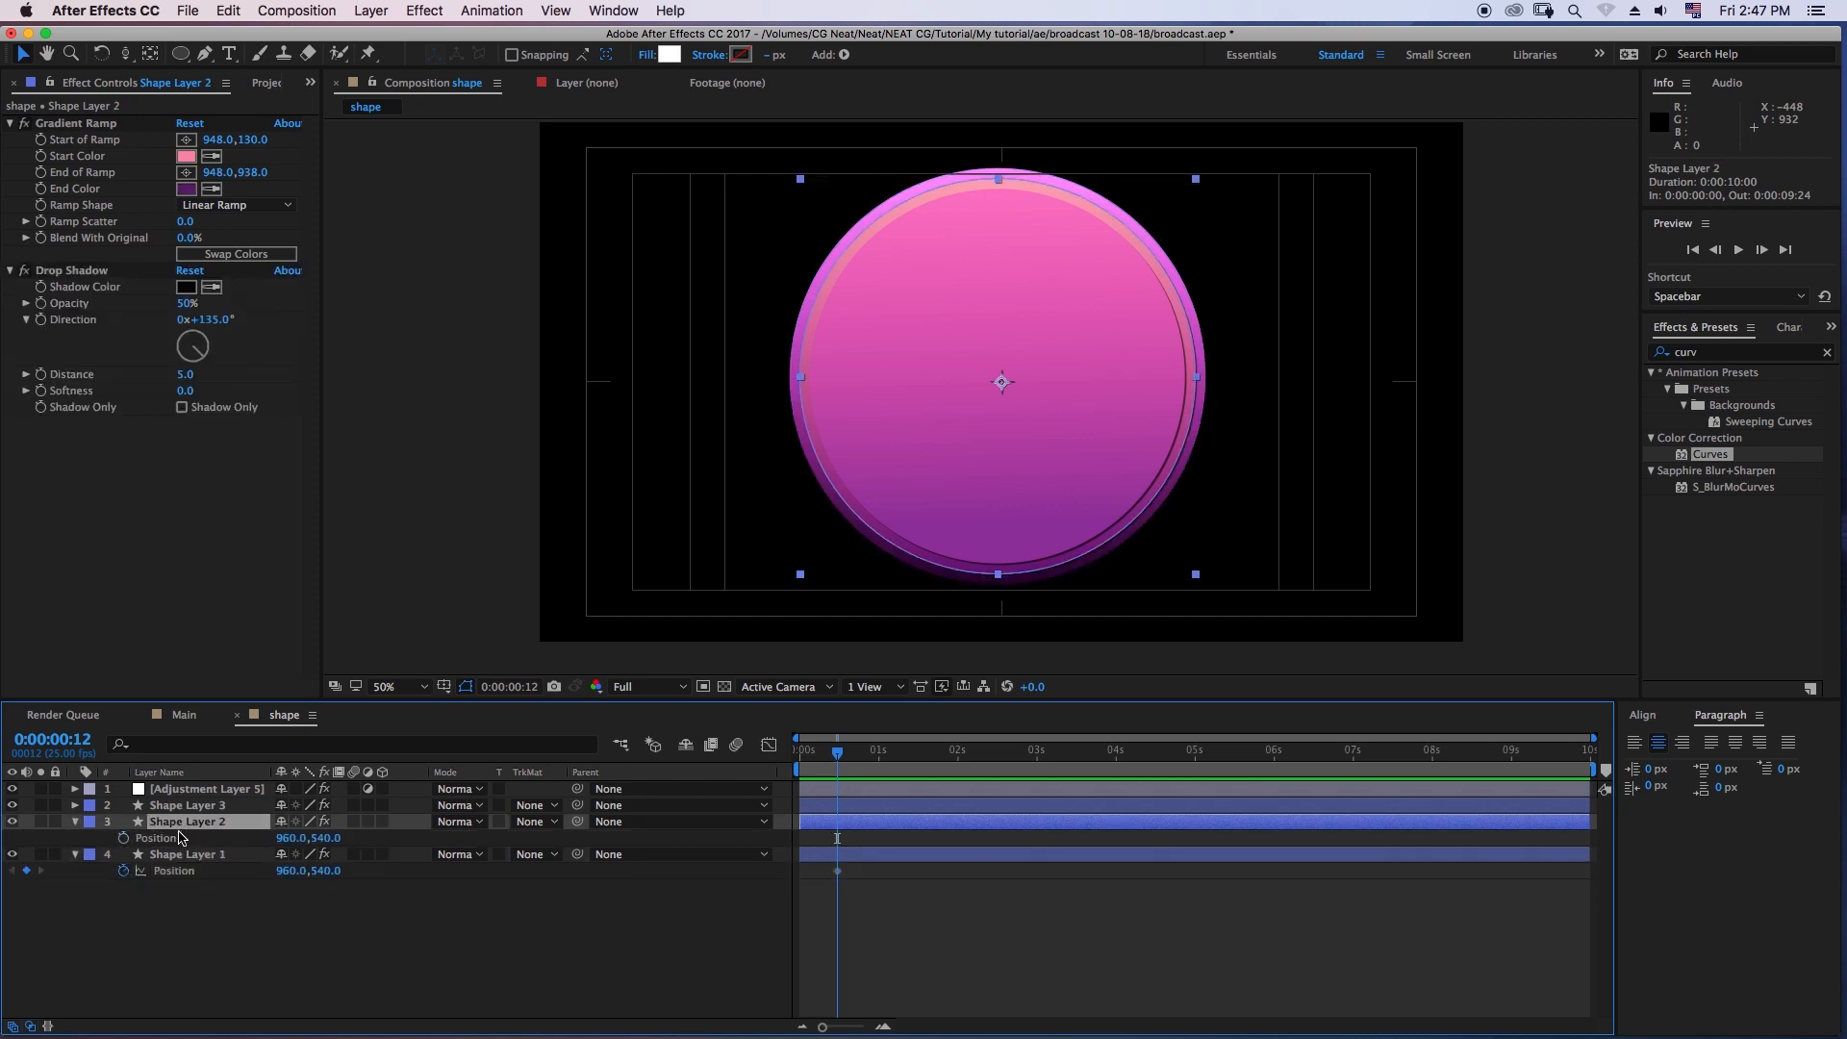
left_click(137, 840)
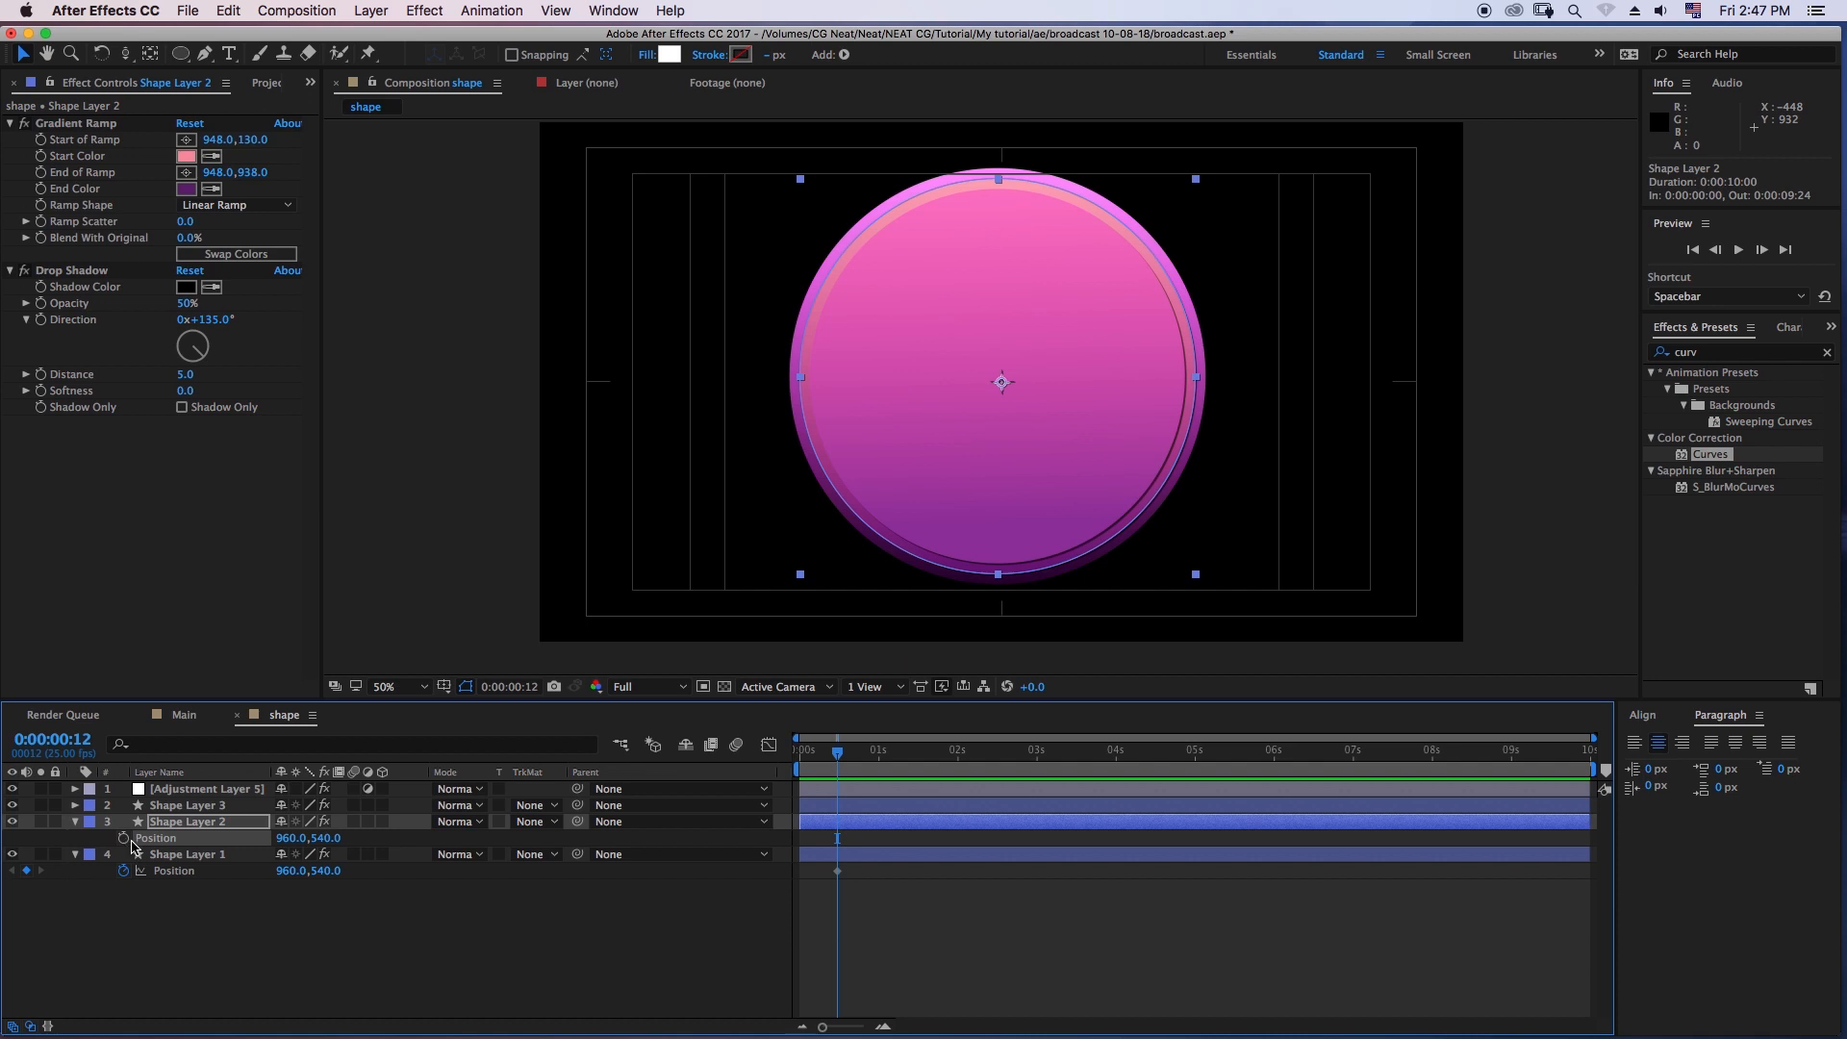
left_click(76, 822)
- Return to the first frame and solo Shape Layer 1
key("Home")
left_click(39, 838)
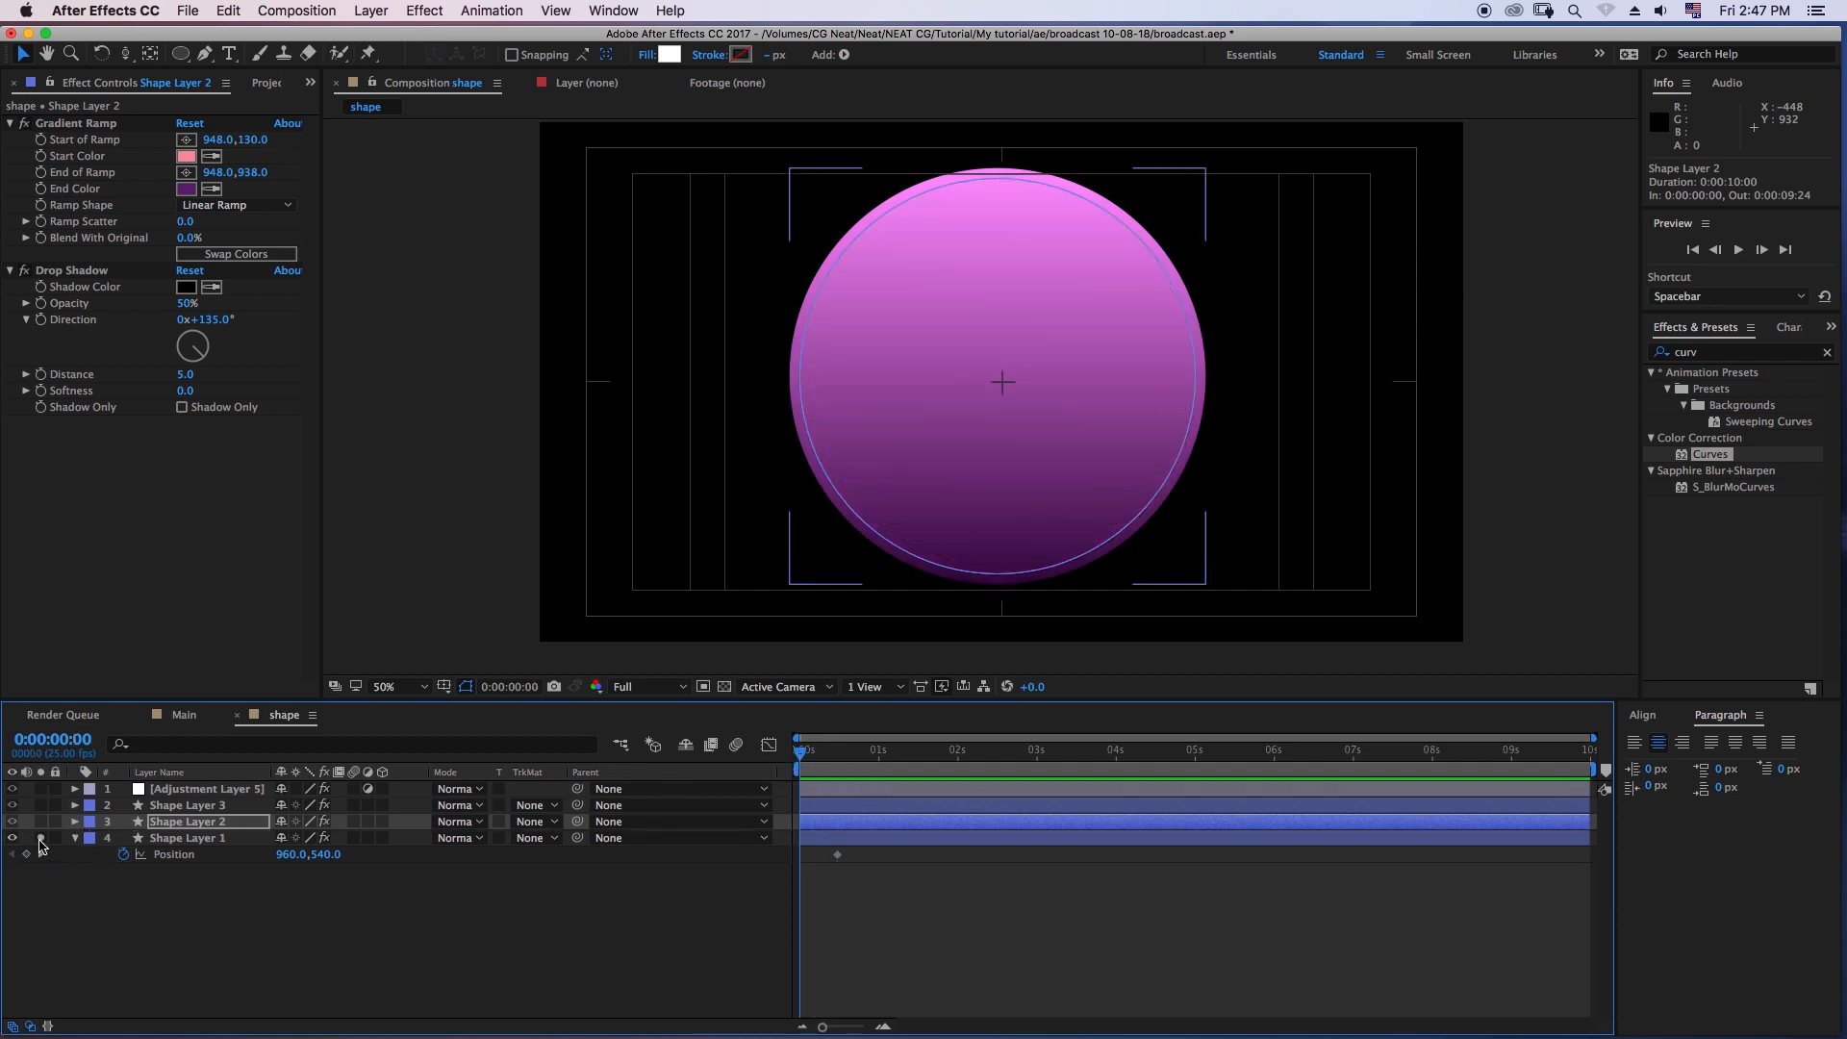
left_click(356, 902)
left_click(144, 838)
left_click(39, 838)
left_click(40, 838)
left_click(41, 838)
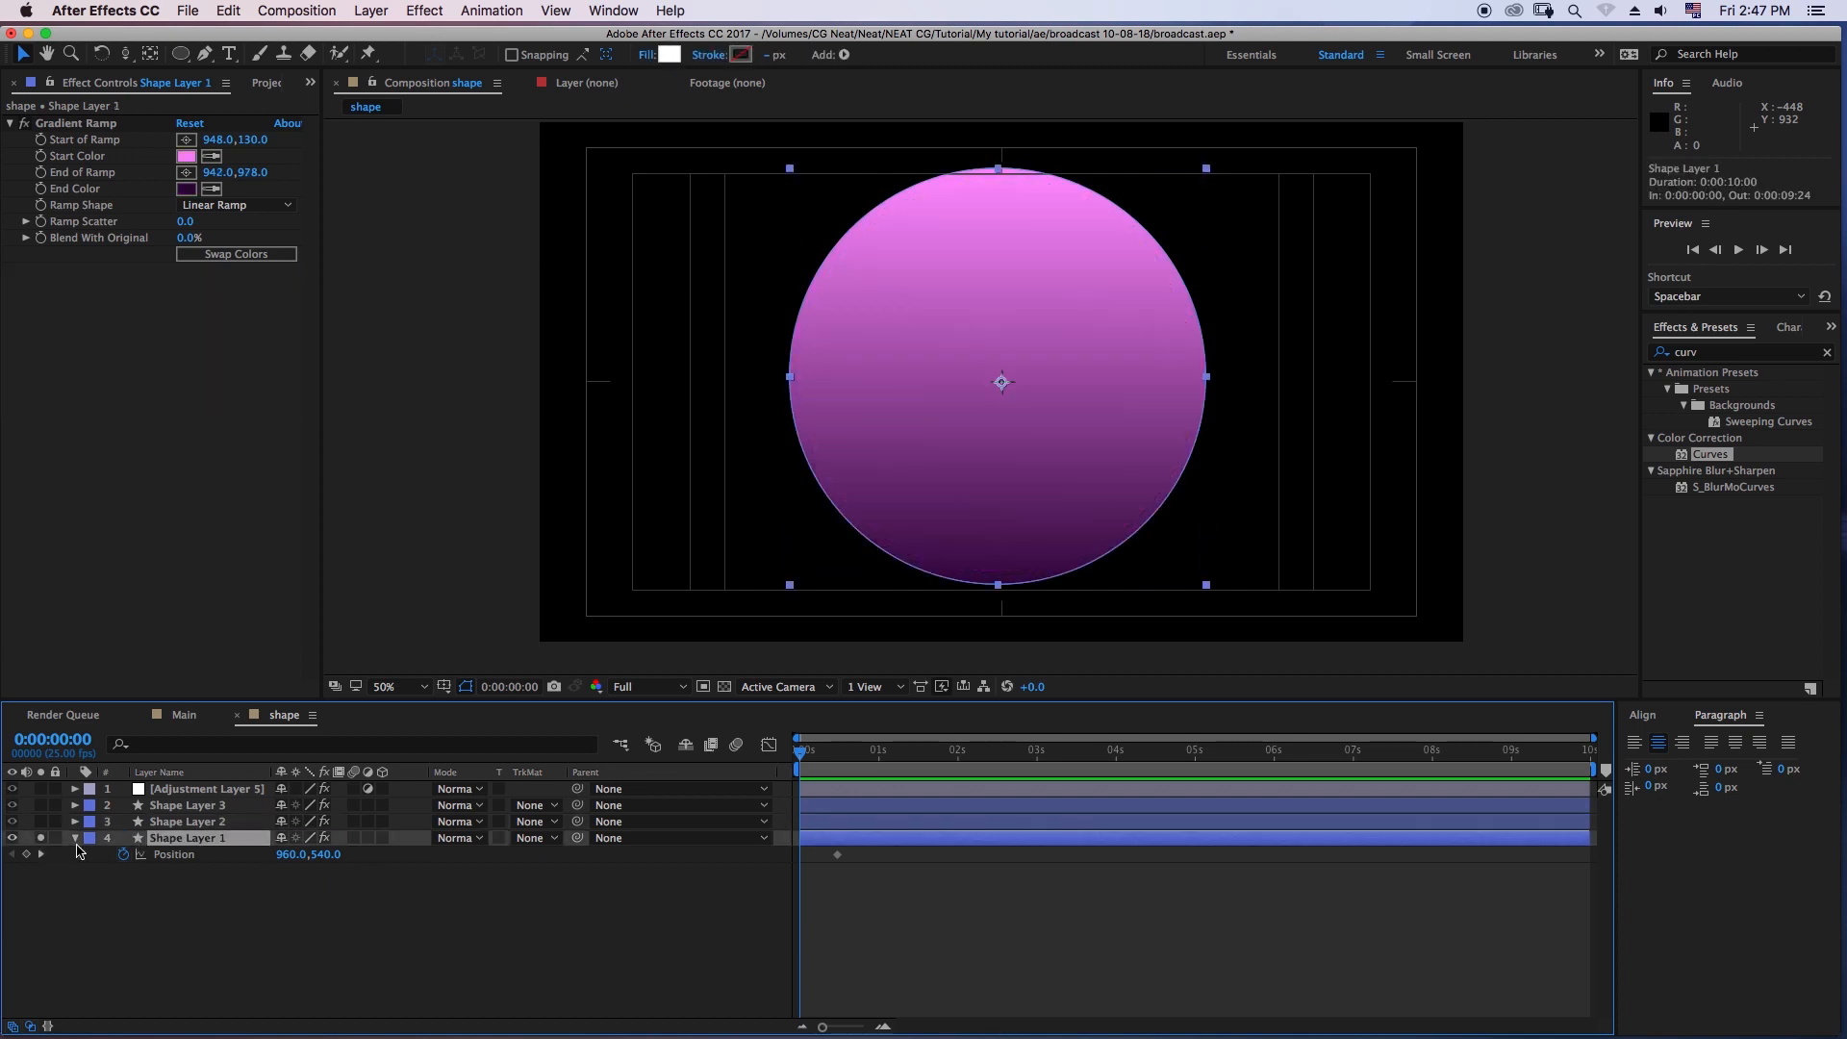
- Keyframe Shape Layer 1 beyond the right edge of the composition at frame 0 and preview the slide-in
left_click_drag(289, 854, 1643, 856)
left_click(1001, 940)
key("space")
key("space")
left_click_drag(827, 755, 796, 760)
key("space")
left_click(824, 758)
- Apply Easy Ease to both Position keyframes of Shape Layer 1 and show their speed curve in the Graph Editor
left_click_drag(863, 878, 797, 848)
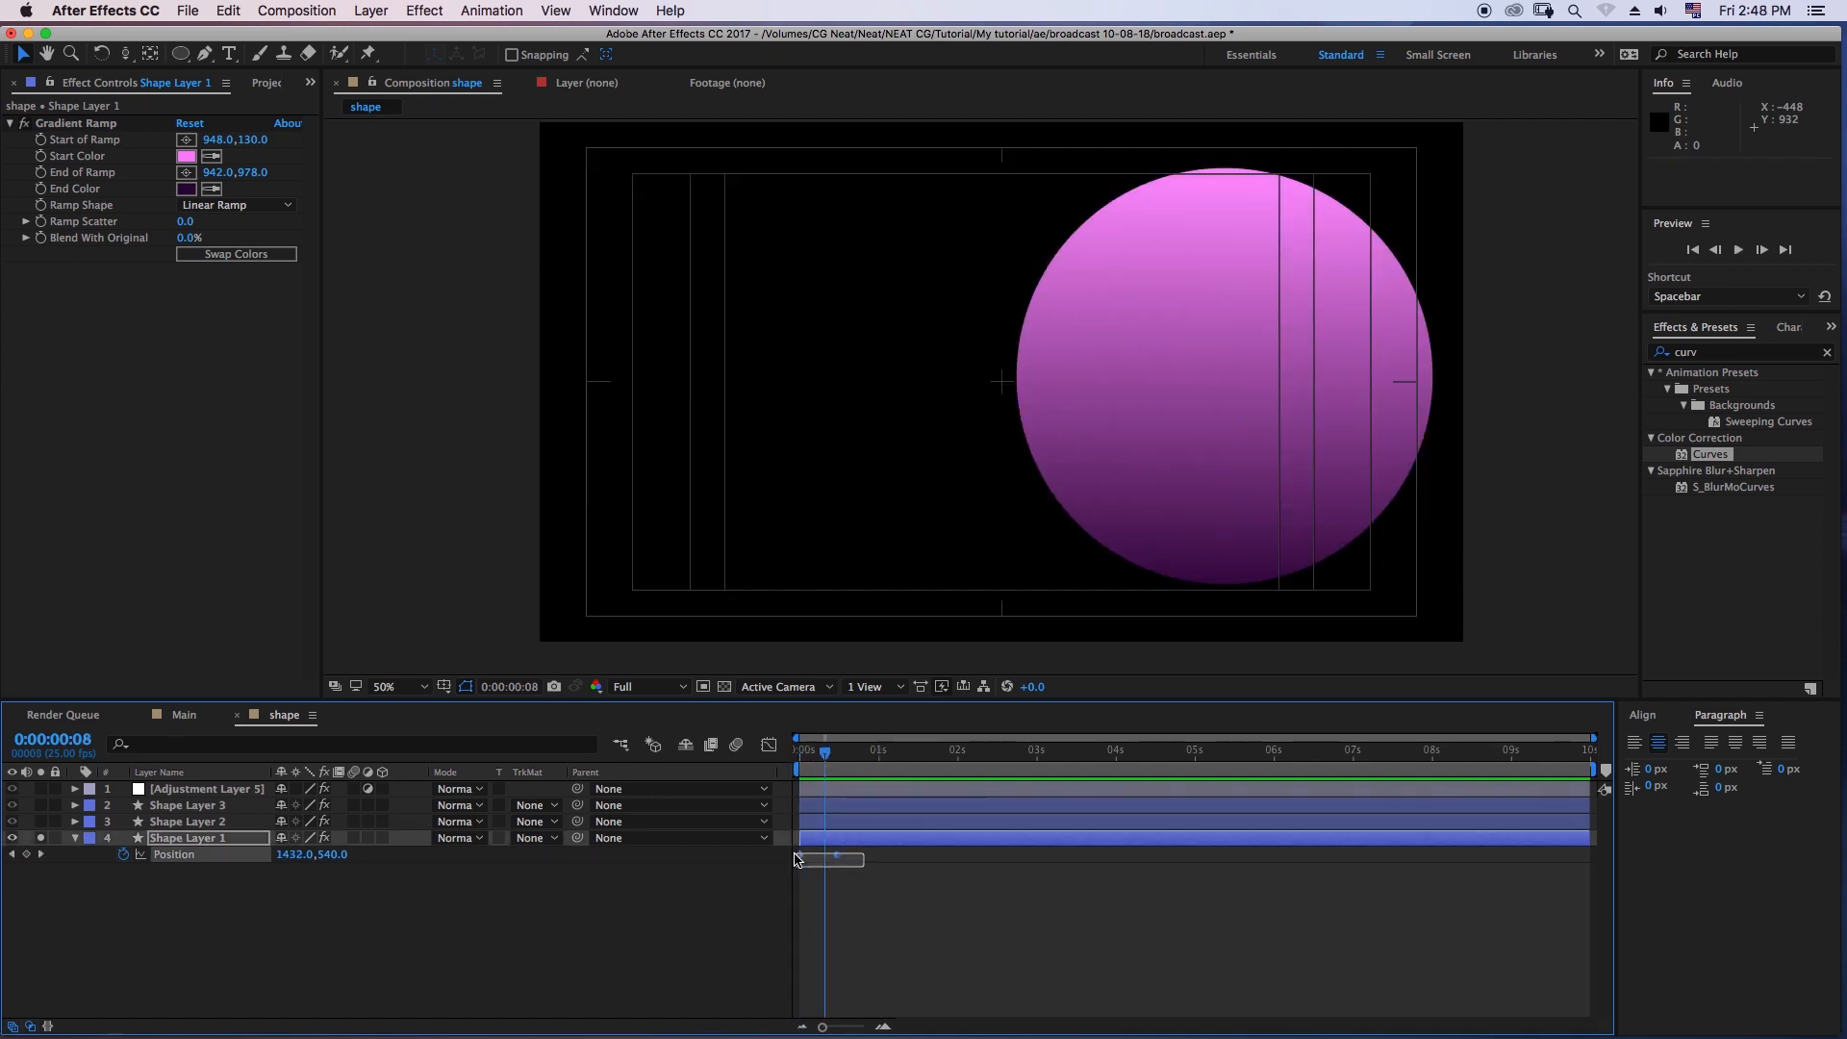
key("F9")
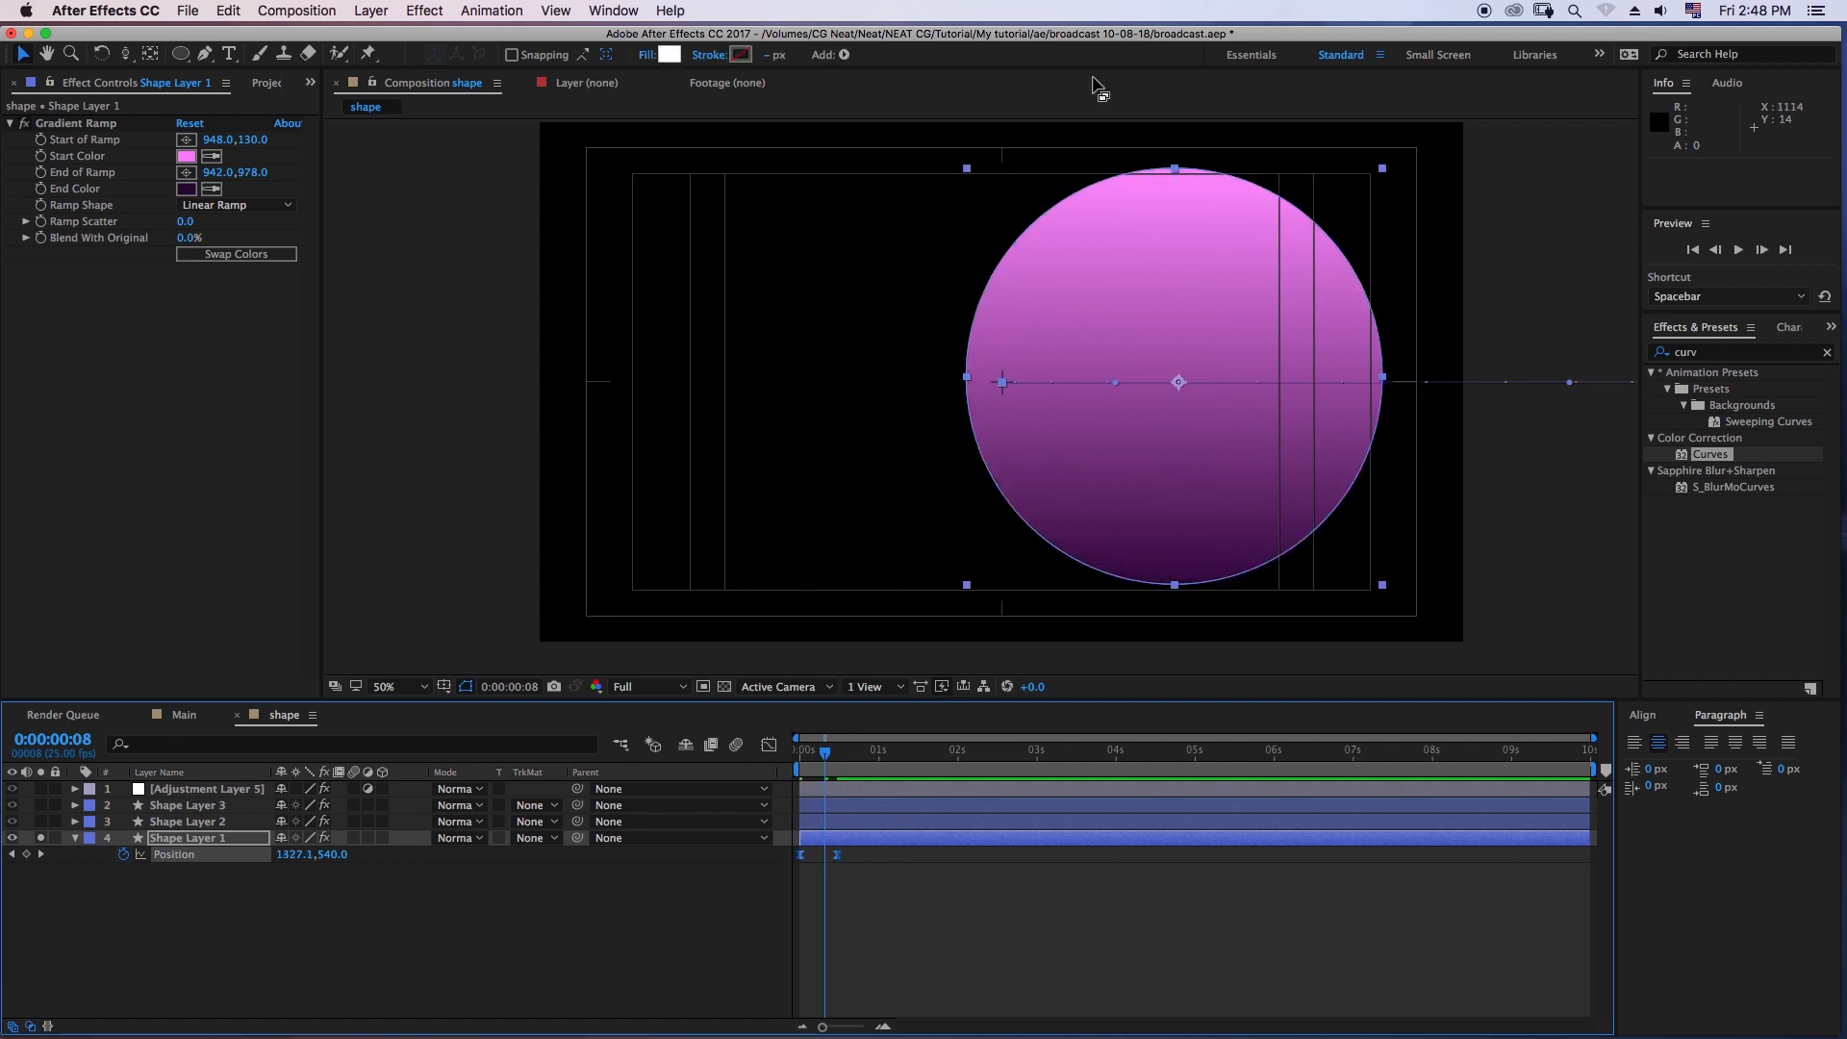
left_click(847, 909)
left_click_drag(852, 883, 791, 850)
left_click(769, 746)
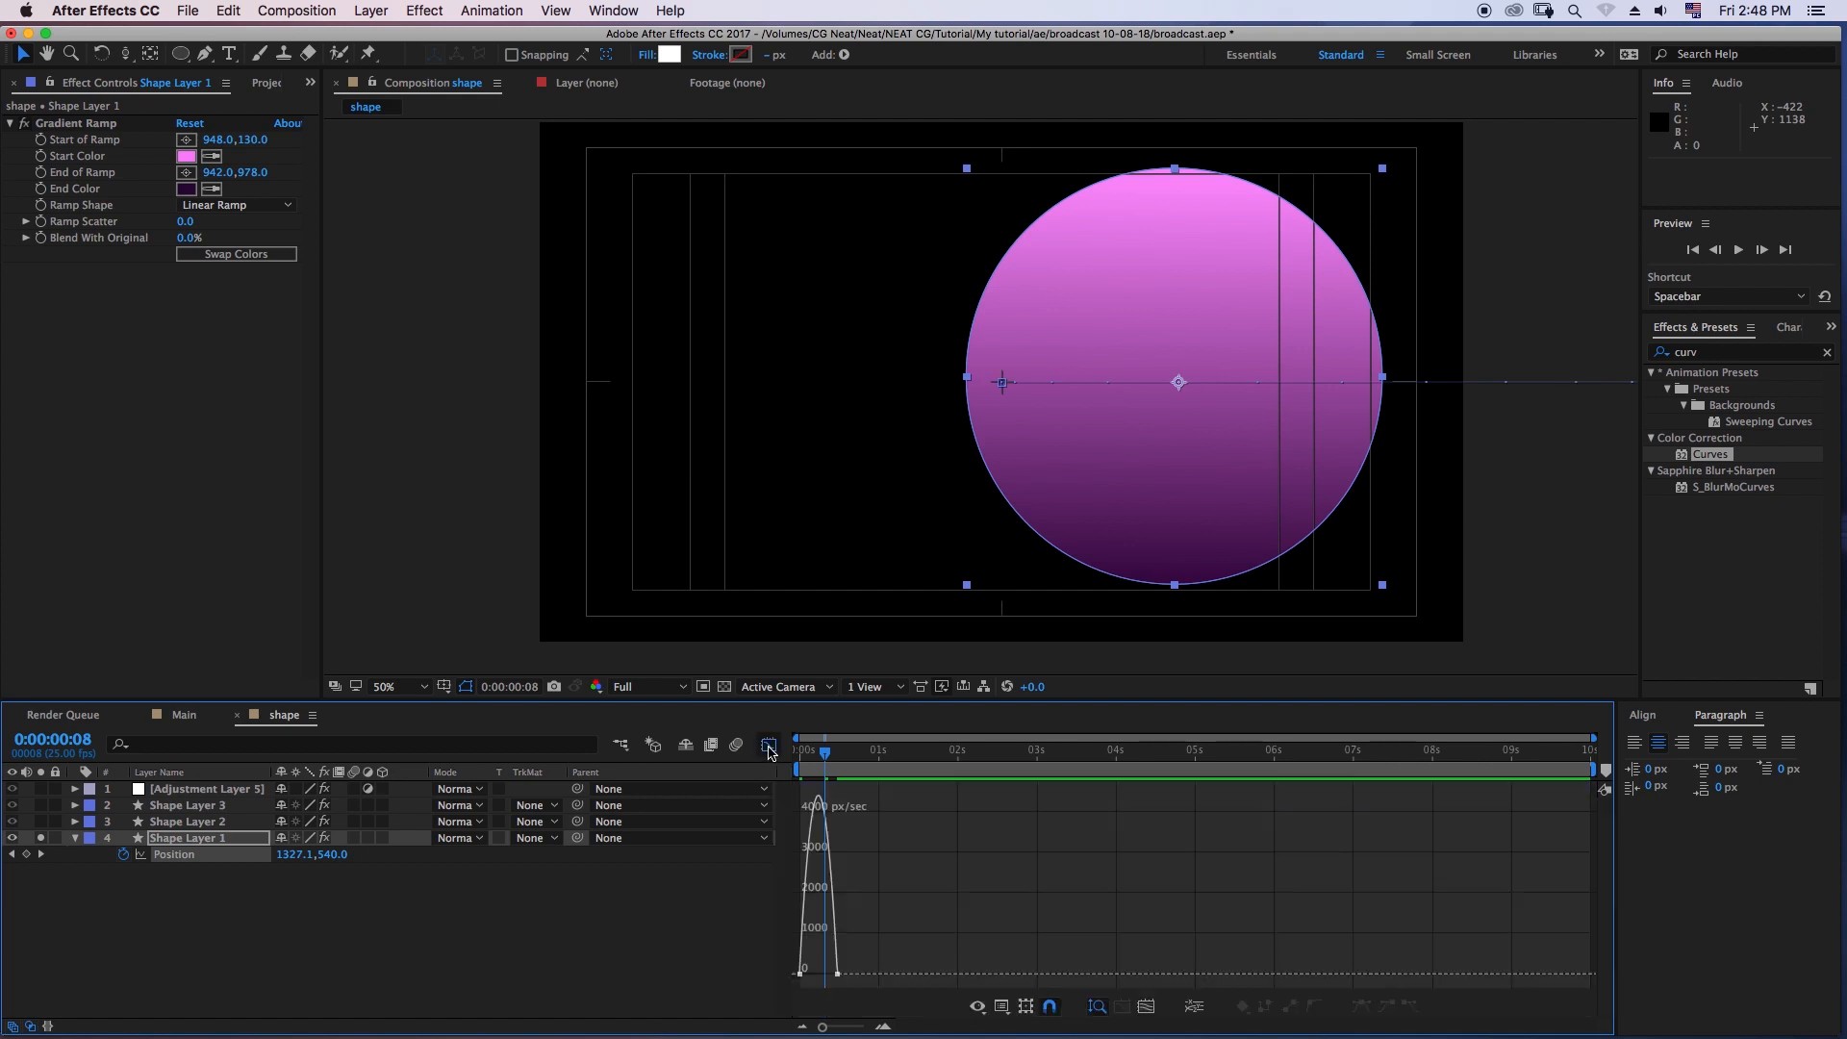
- Switch the Graph Editor's property display to the Graph Editor Set and back to the selected properties
left_click(978, 1006)
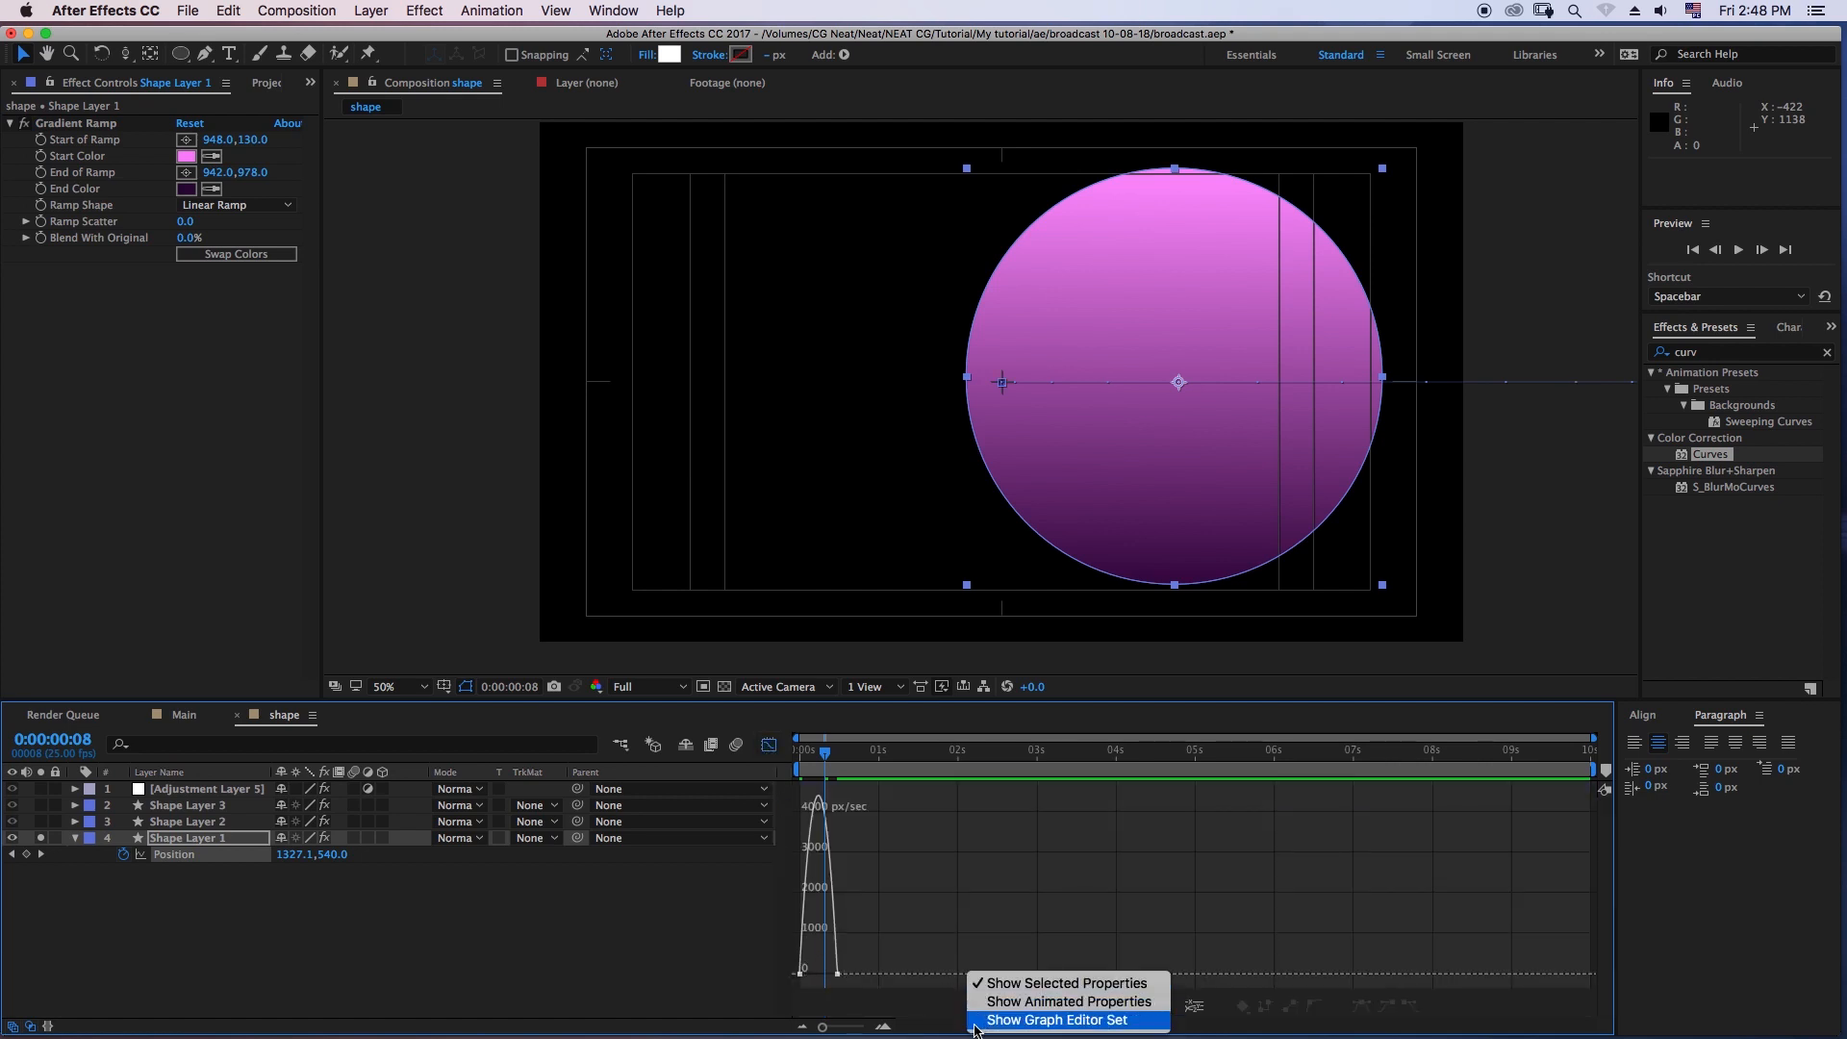
left_click(998, 1001)
left_click(981, 1010)
left_click(972, 1021)
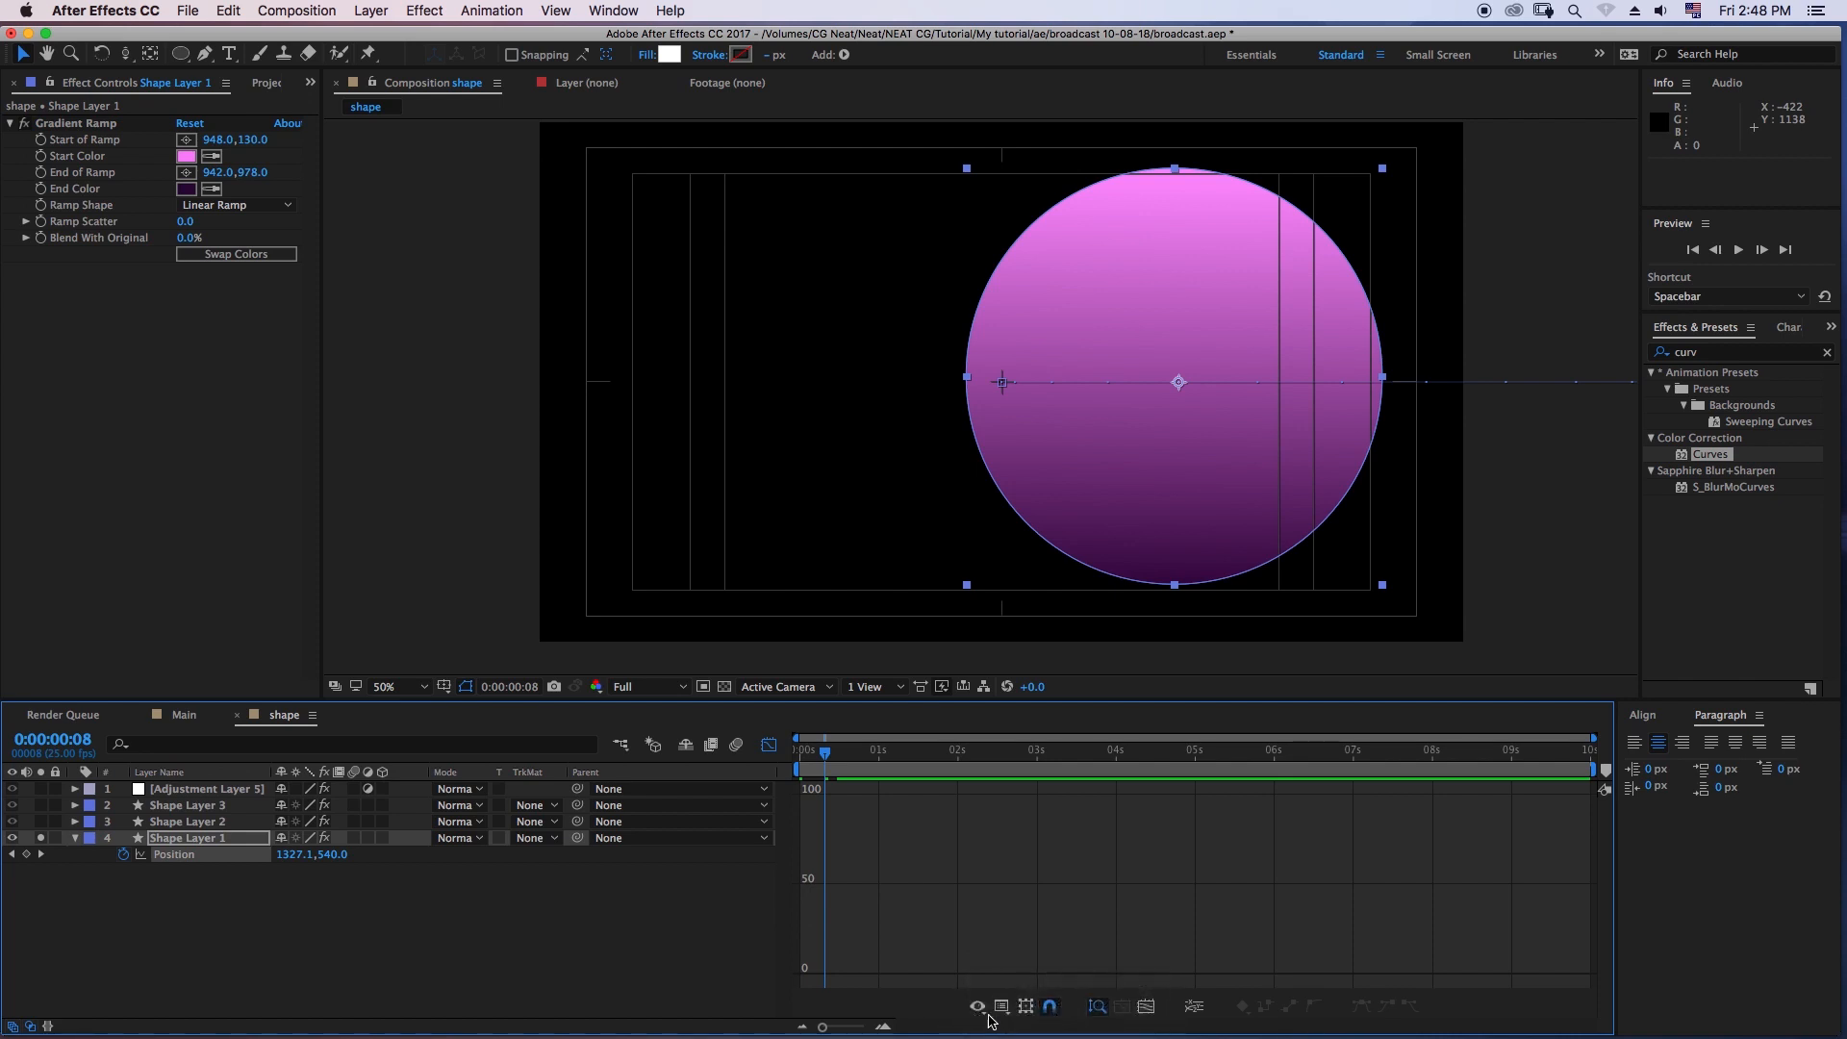
left_click(977, 1008)
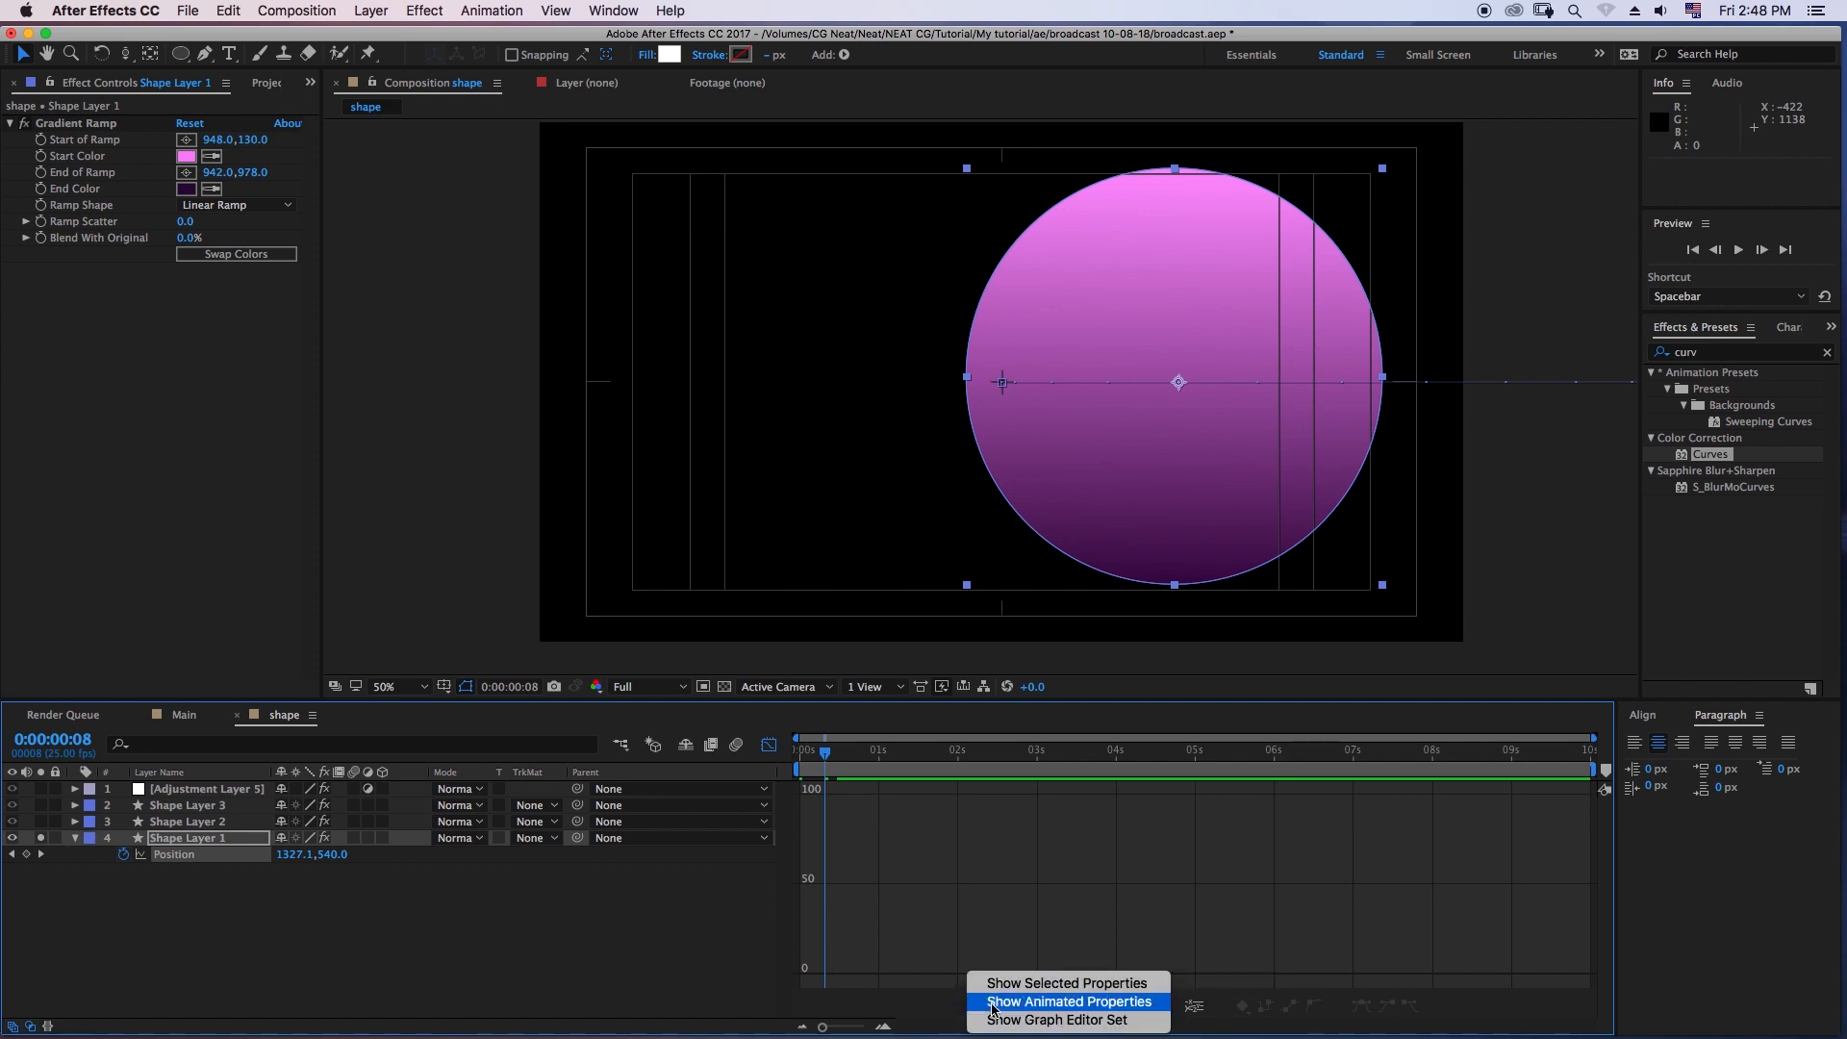
left_click(1004, 990)
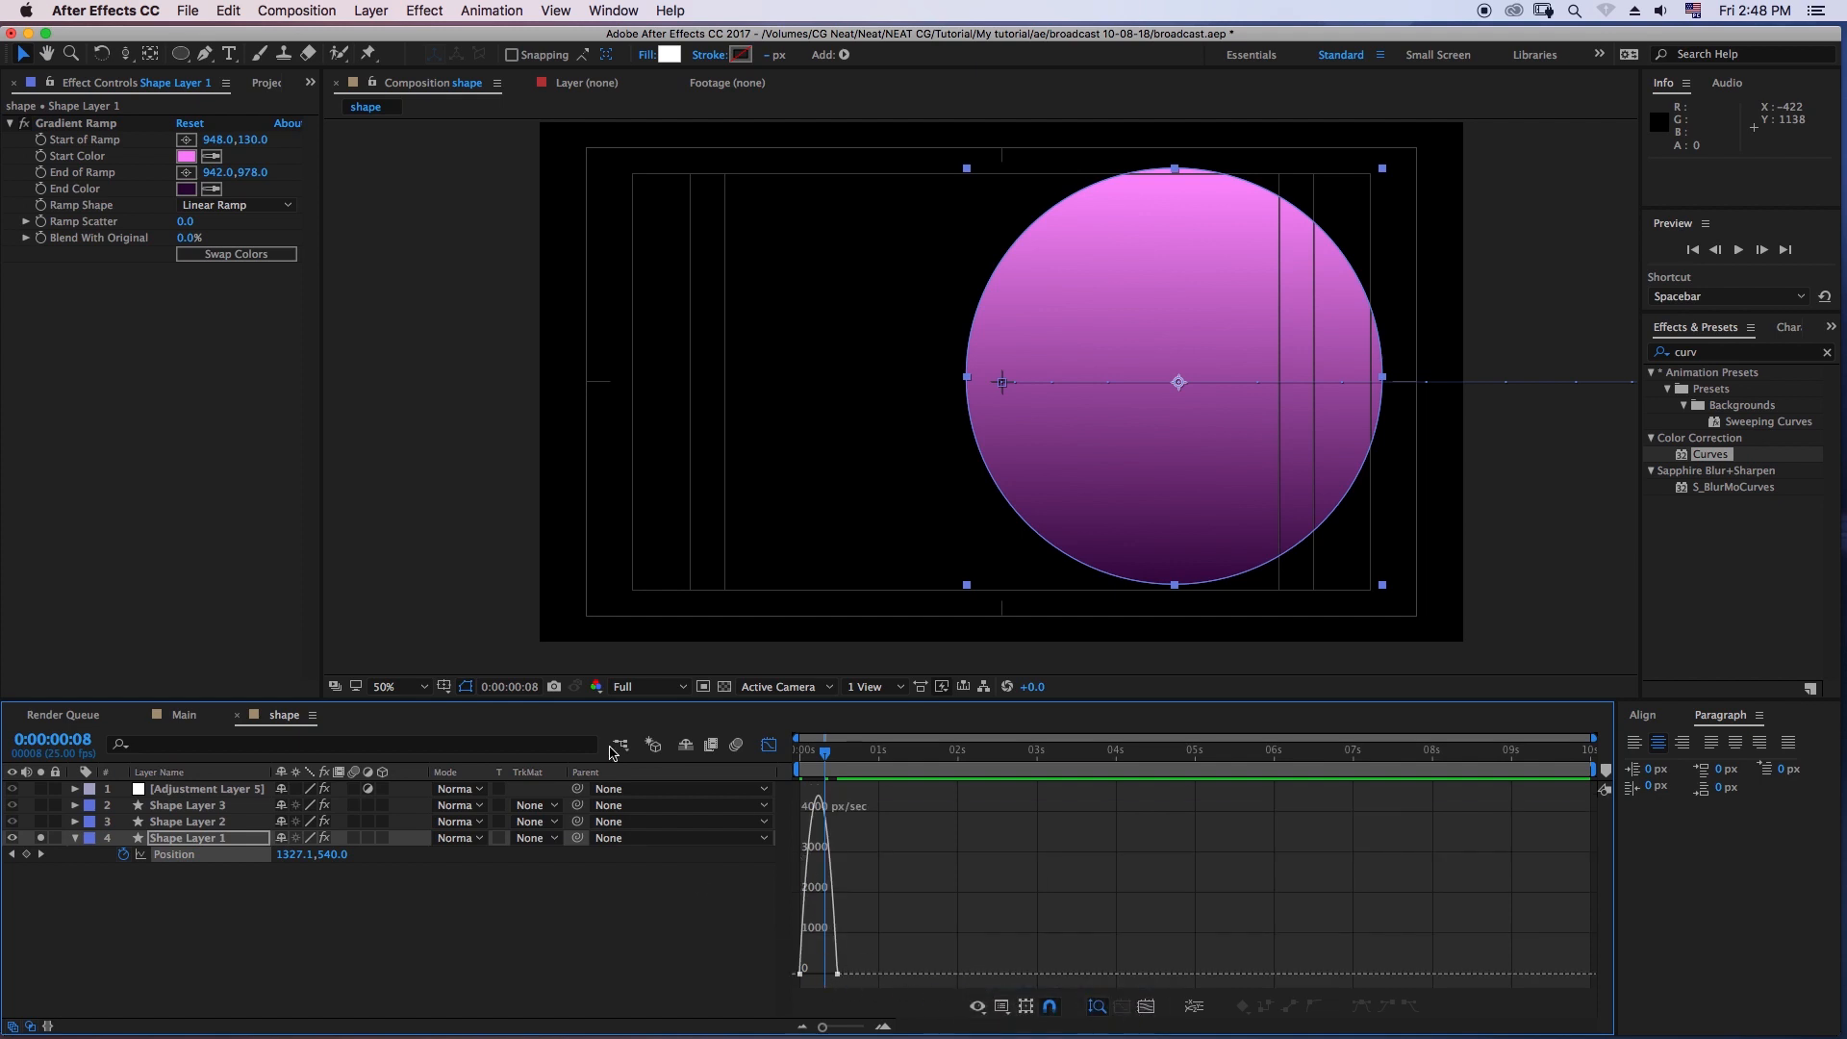
- Lengthen the ease handles of both Shape Layer 1 Position keyframes to form a sharp mid-move speed peak, and preview the slide-in
left_click(804, 976)
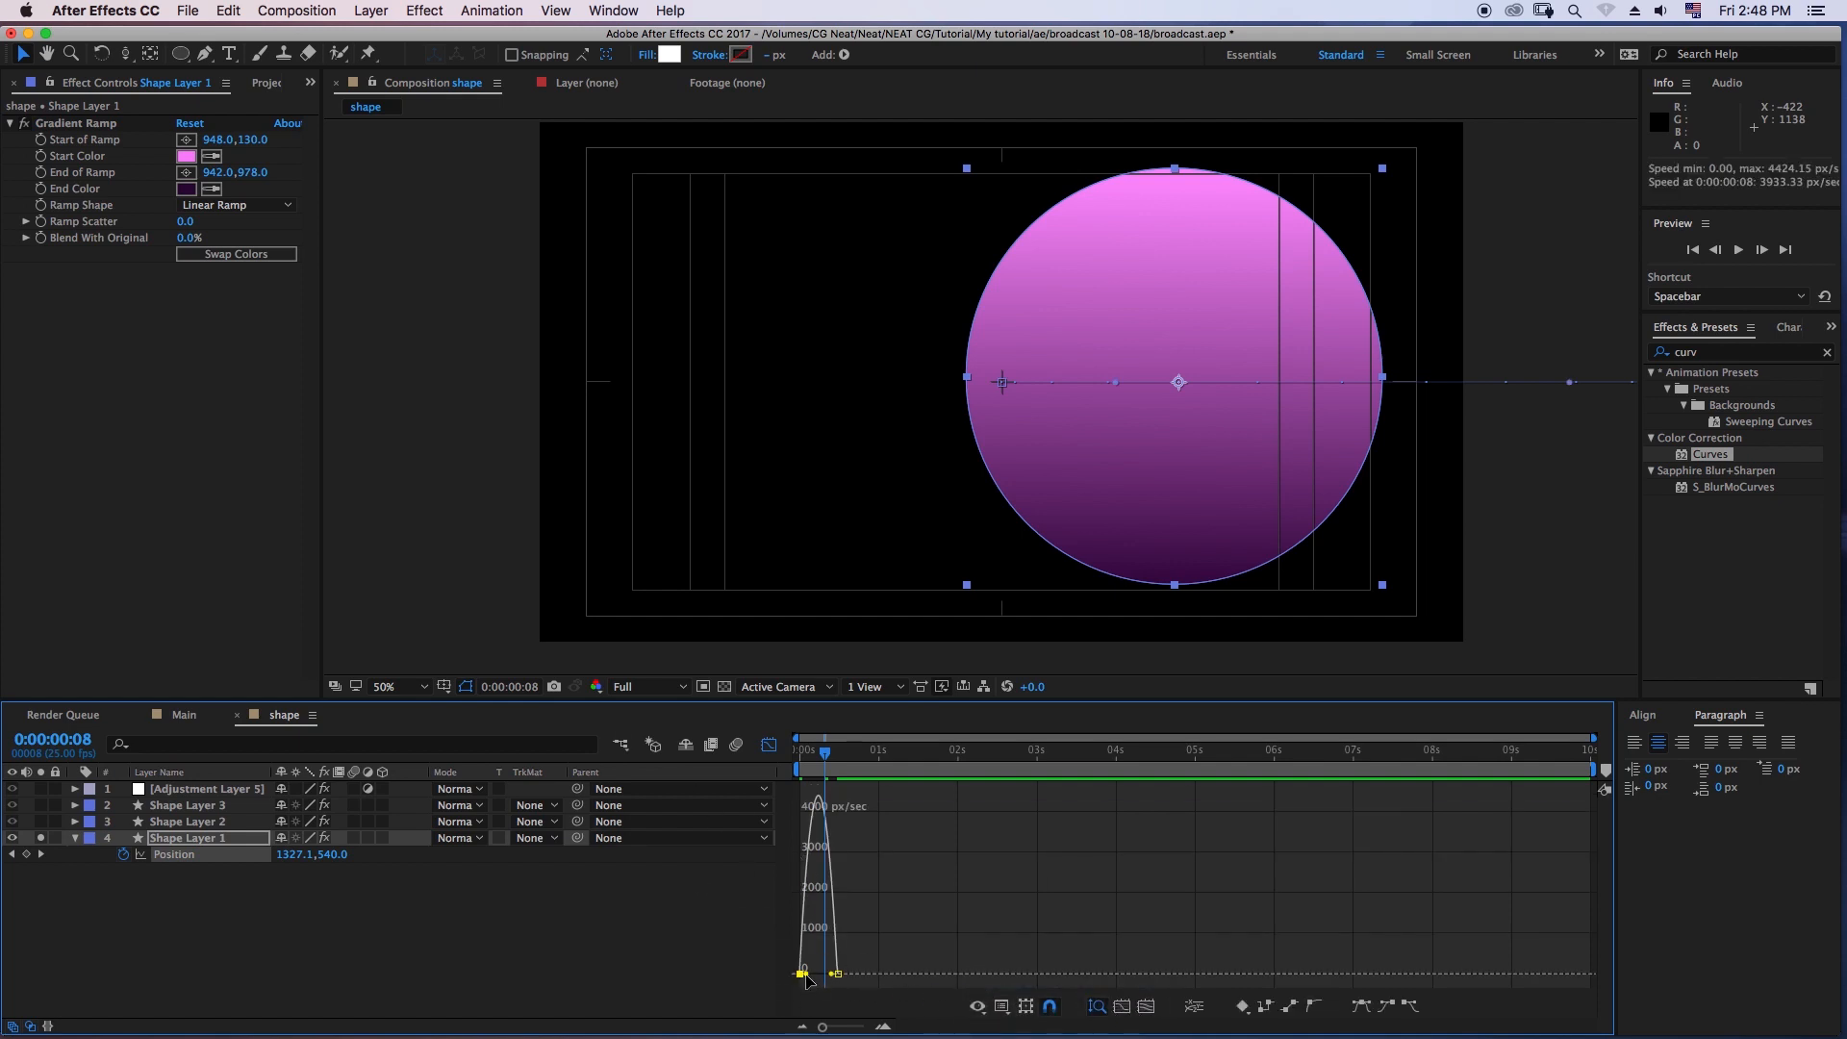
left_click_drag(809, 979, 826, 981)
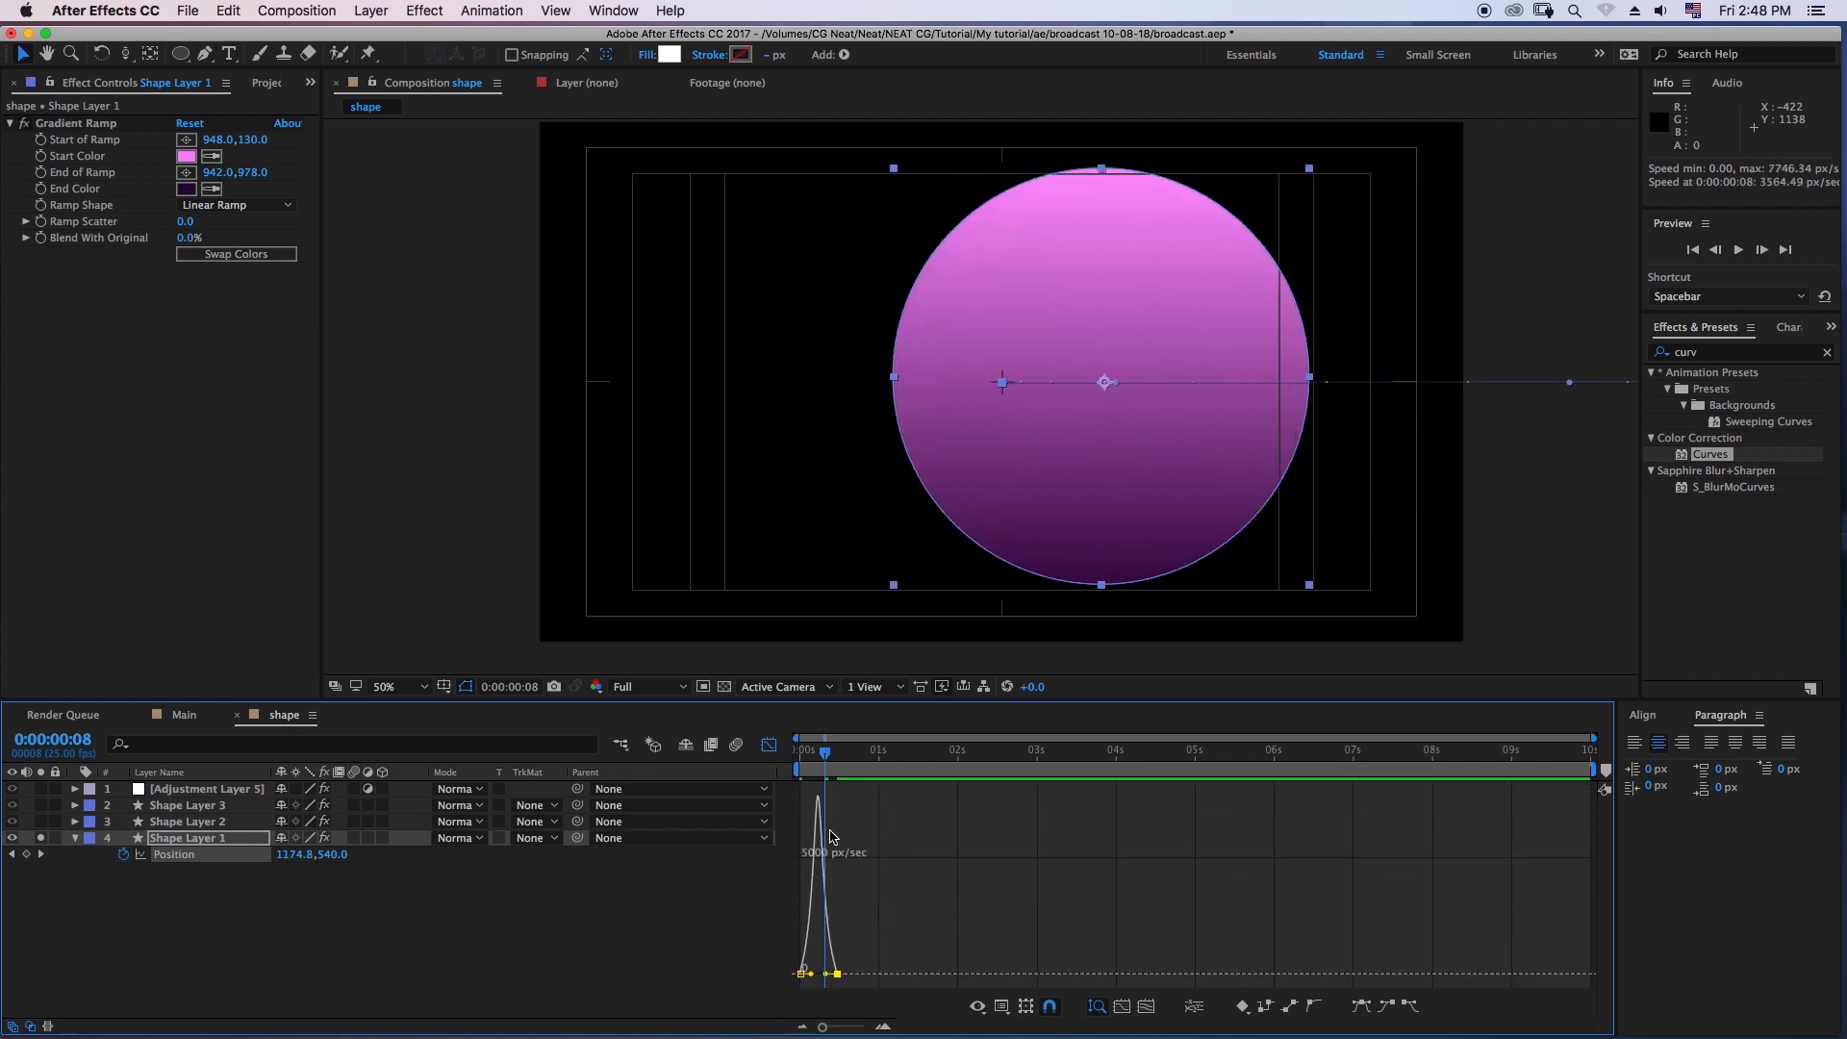
key("space")
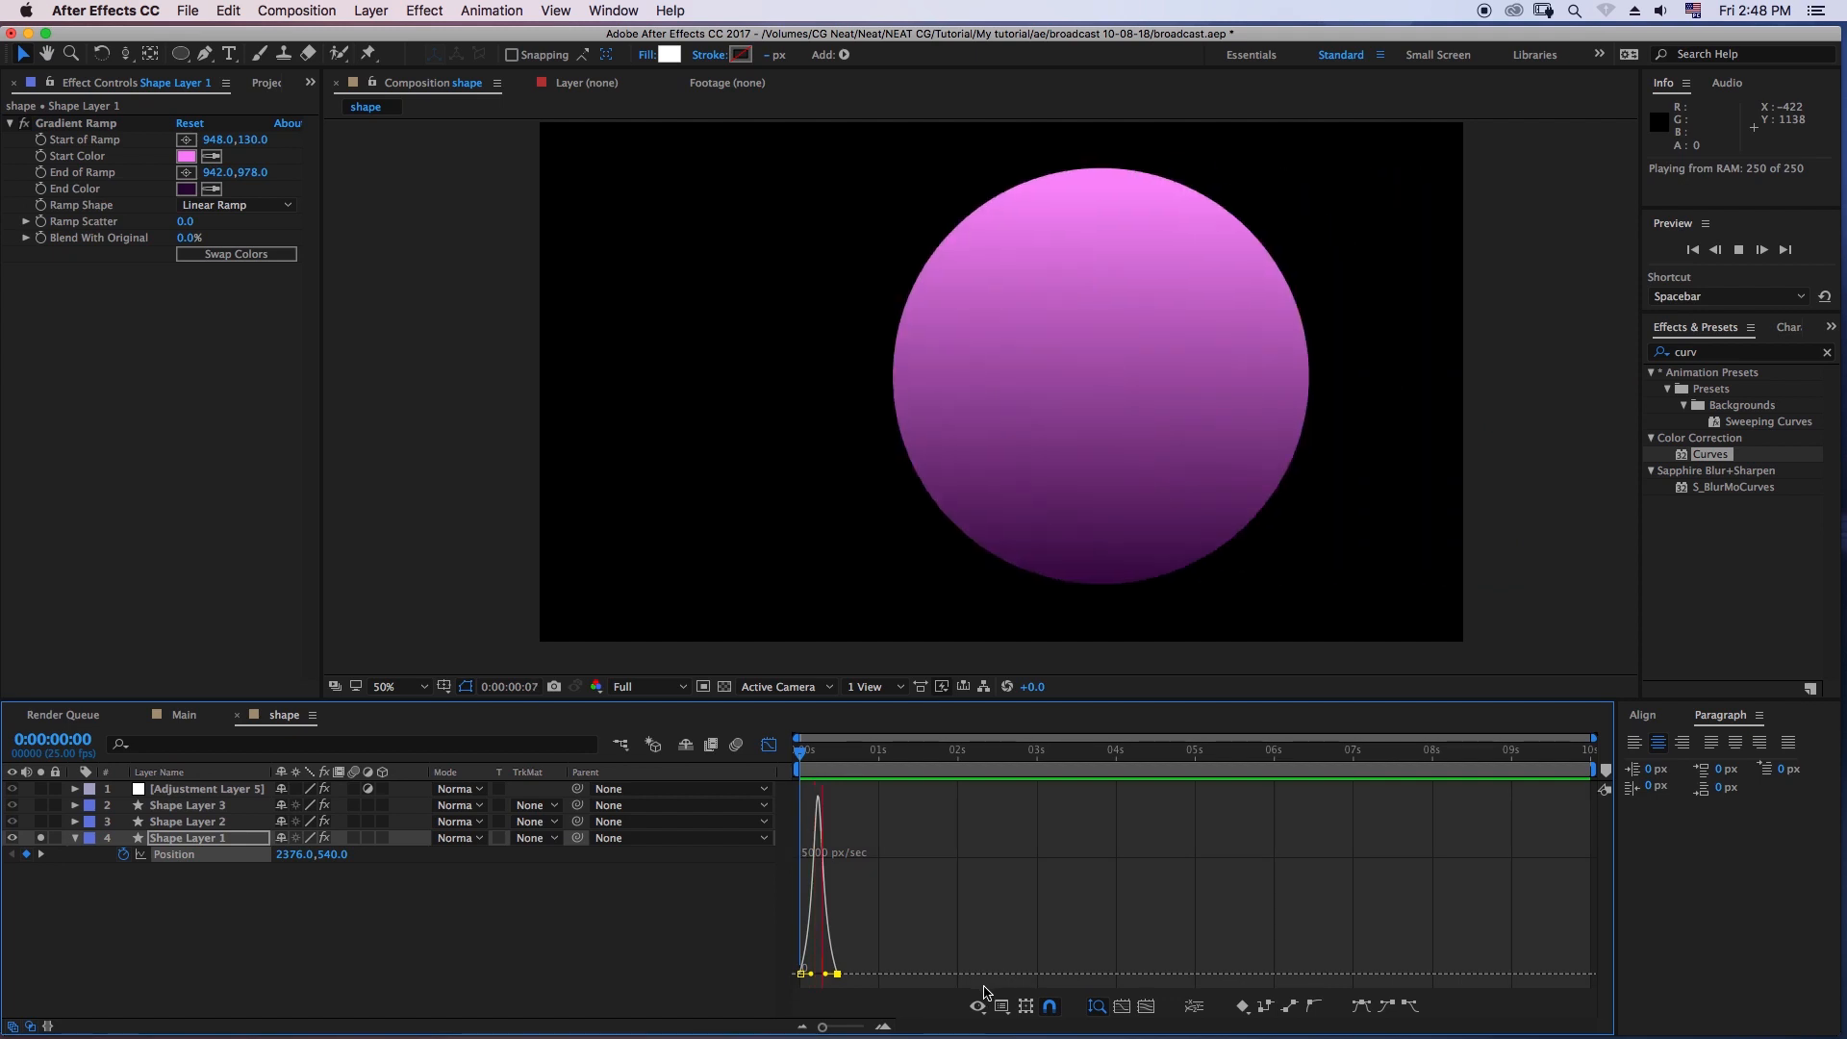
key("space")
key("space")
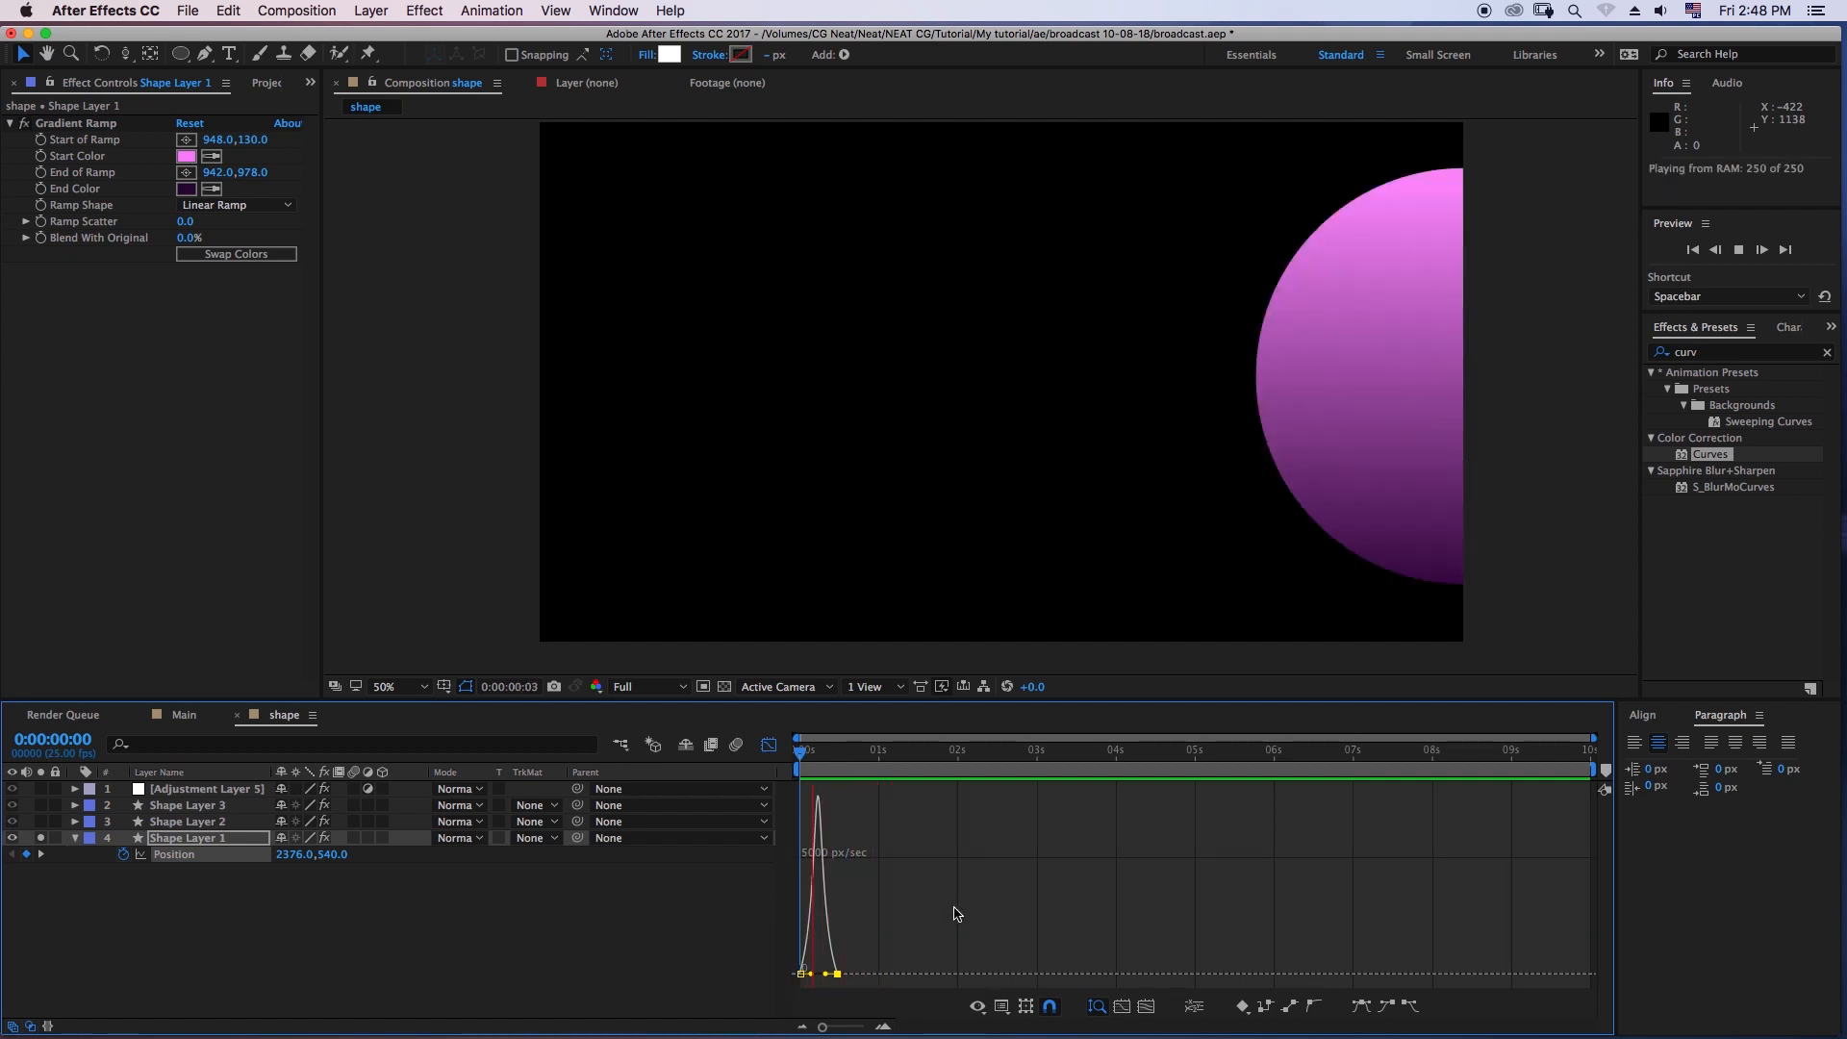
key("space")
key("space")
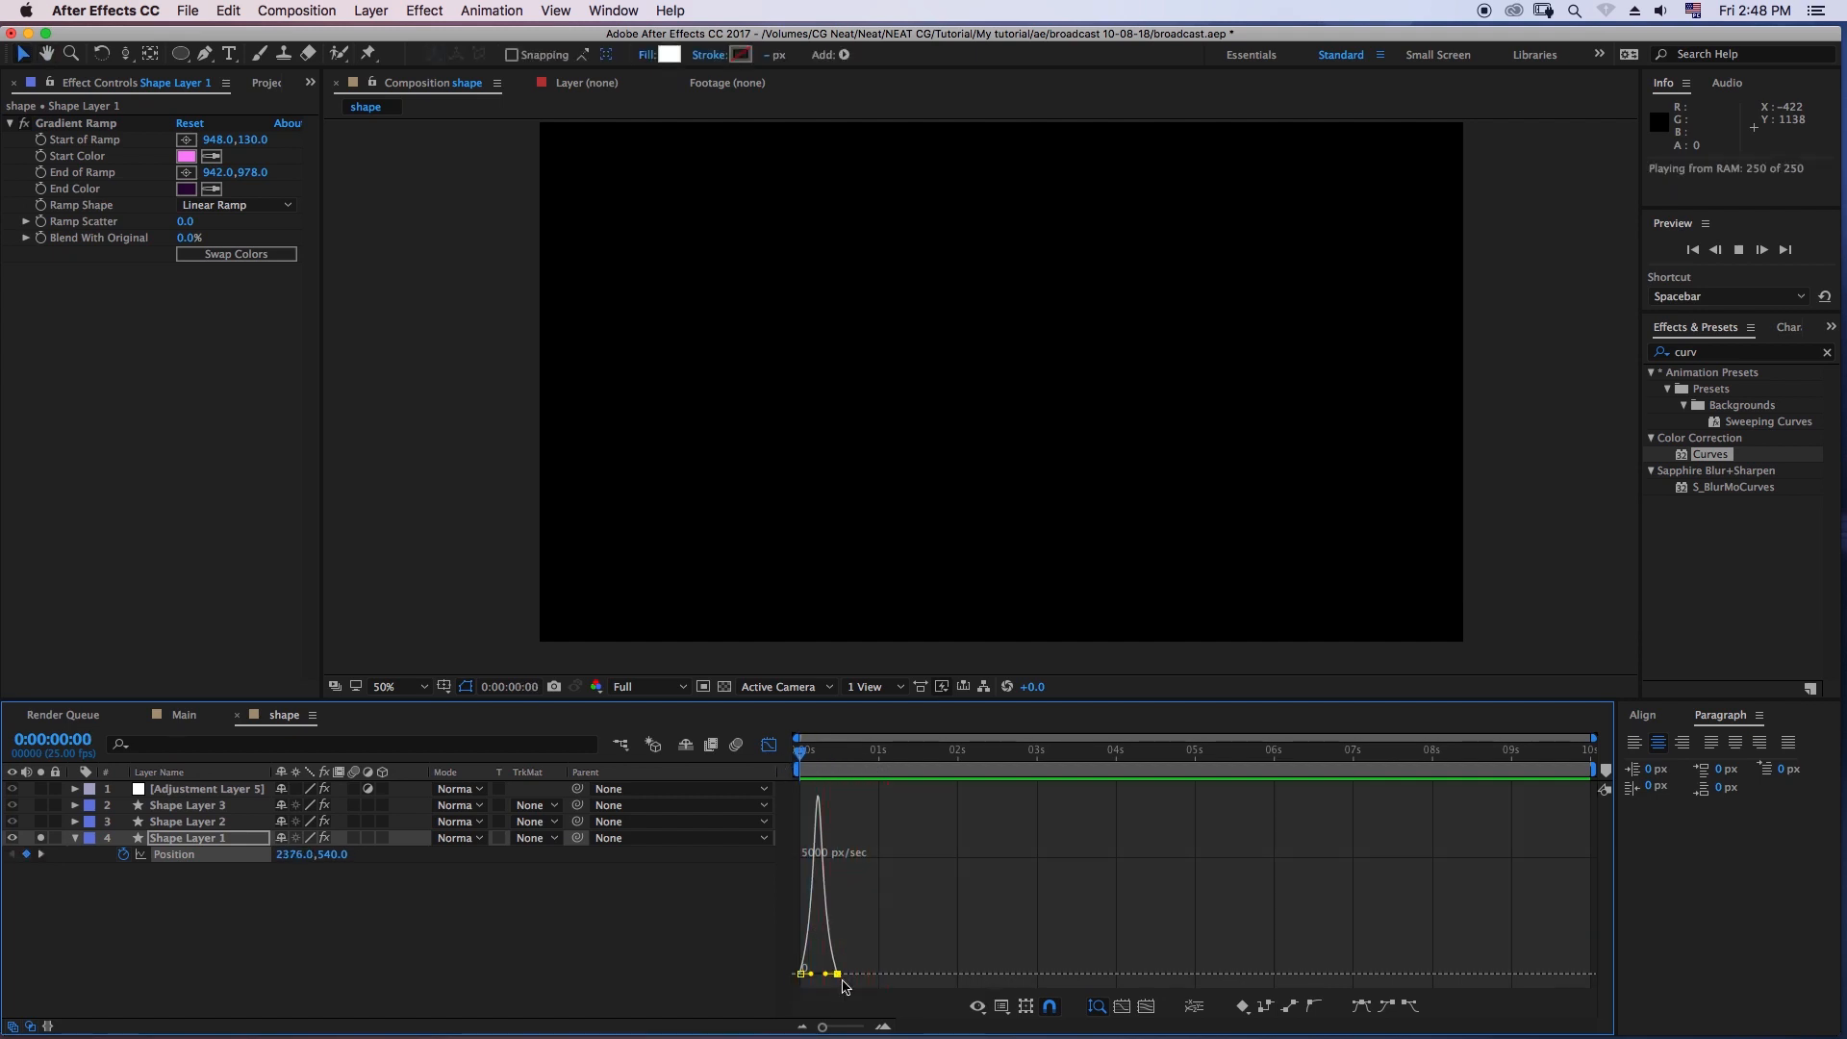
key("space")
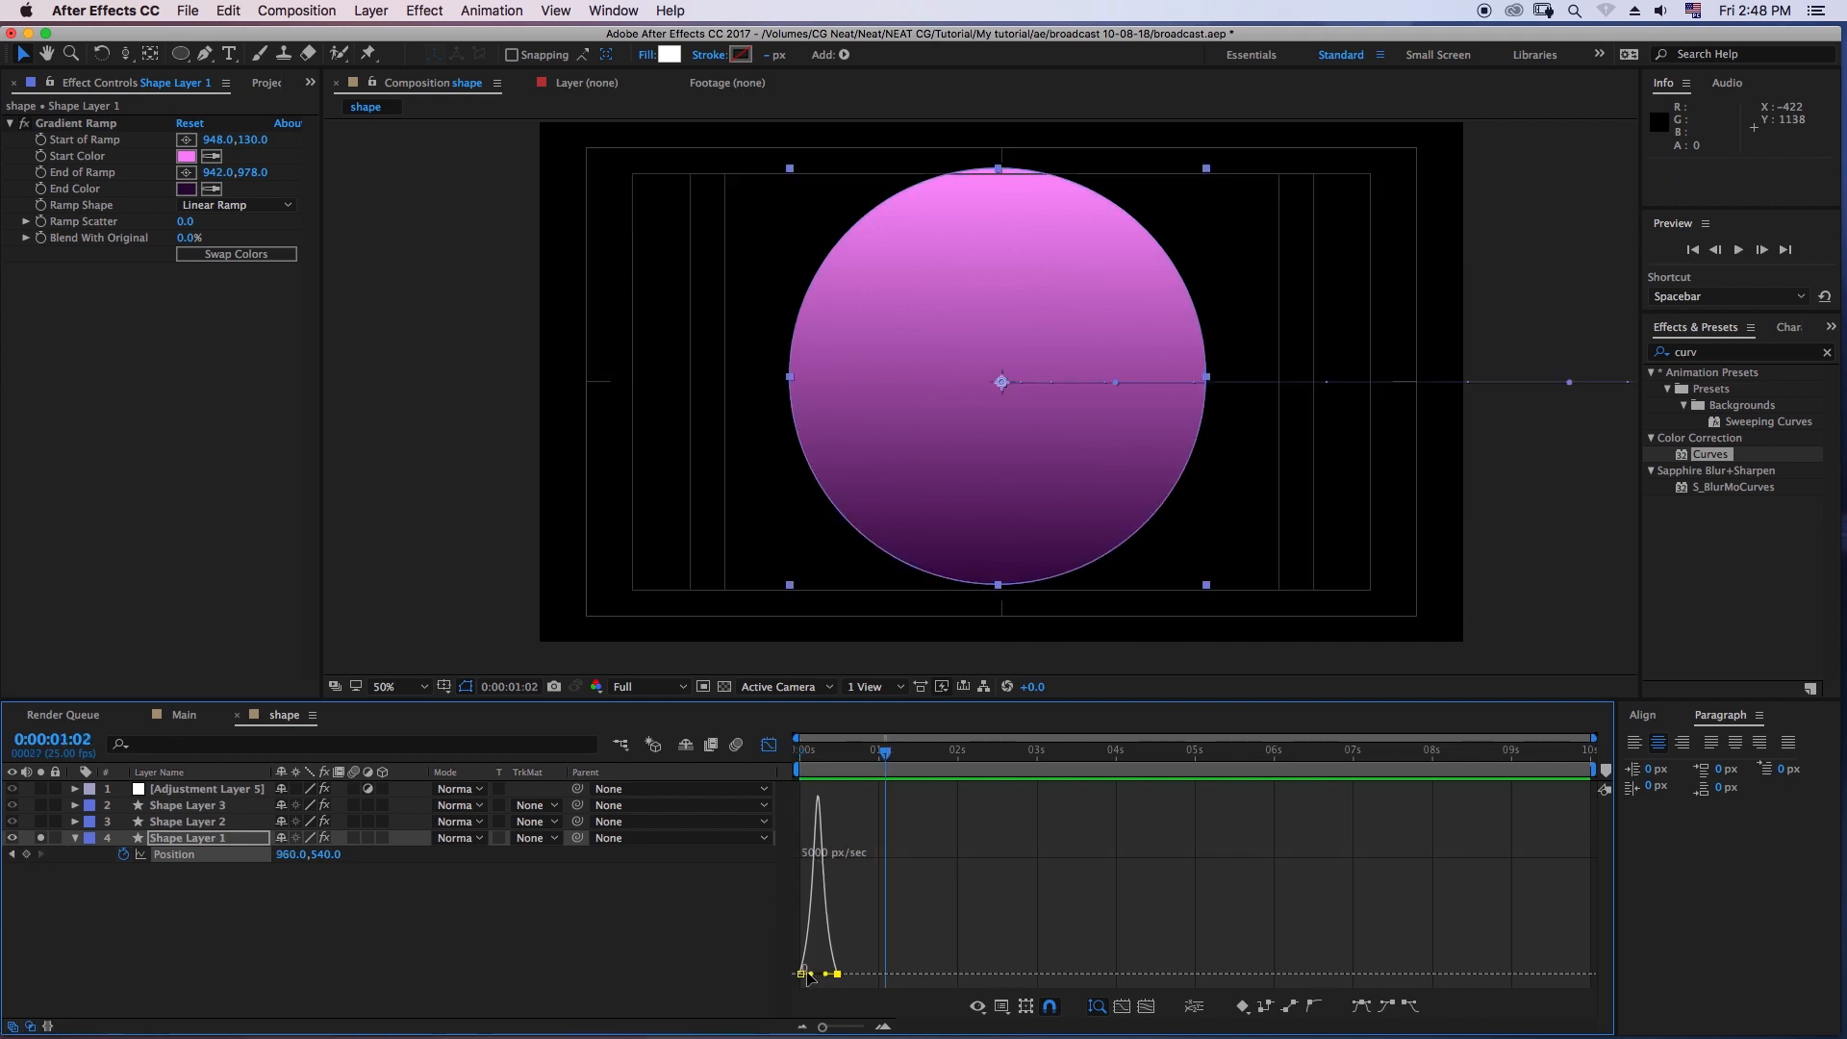
- Extend the last Position keyframe's incoming ease handle on Shape Layer 1 for a slower landing, and play the motion from frame 0
left_click_drag(826, 974, 820, 973)
left_click_drag(867, 751, 775, 758)
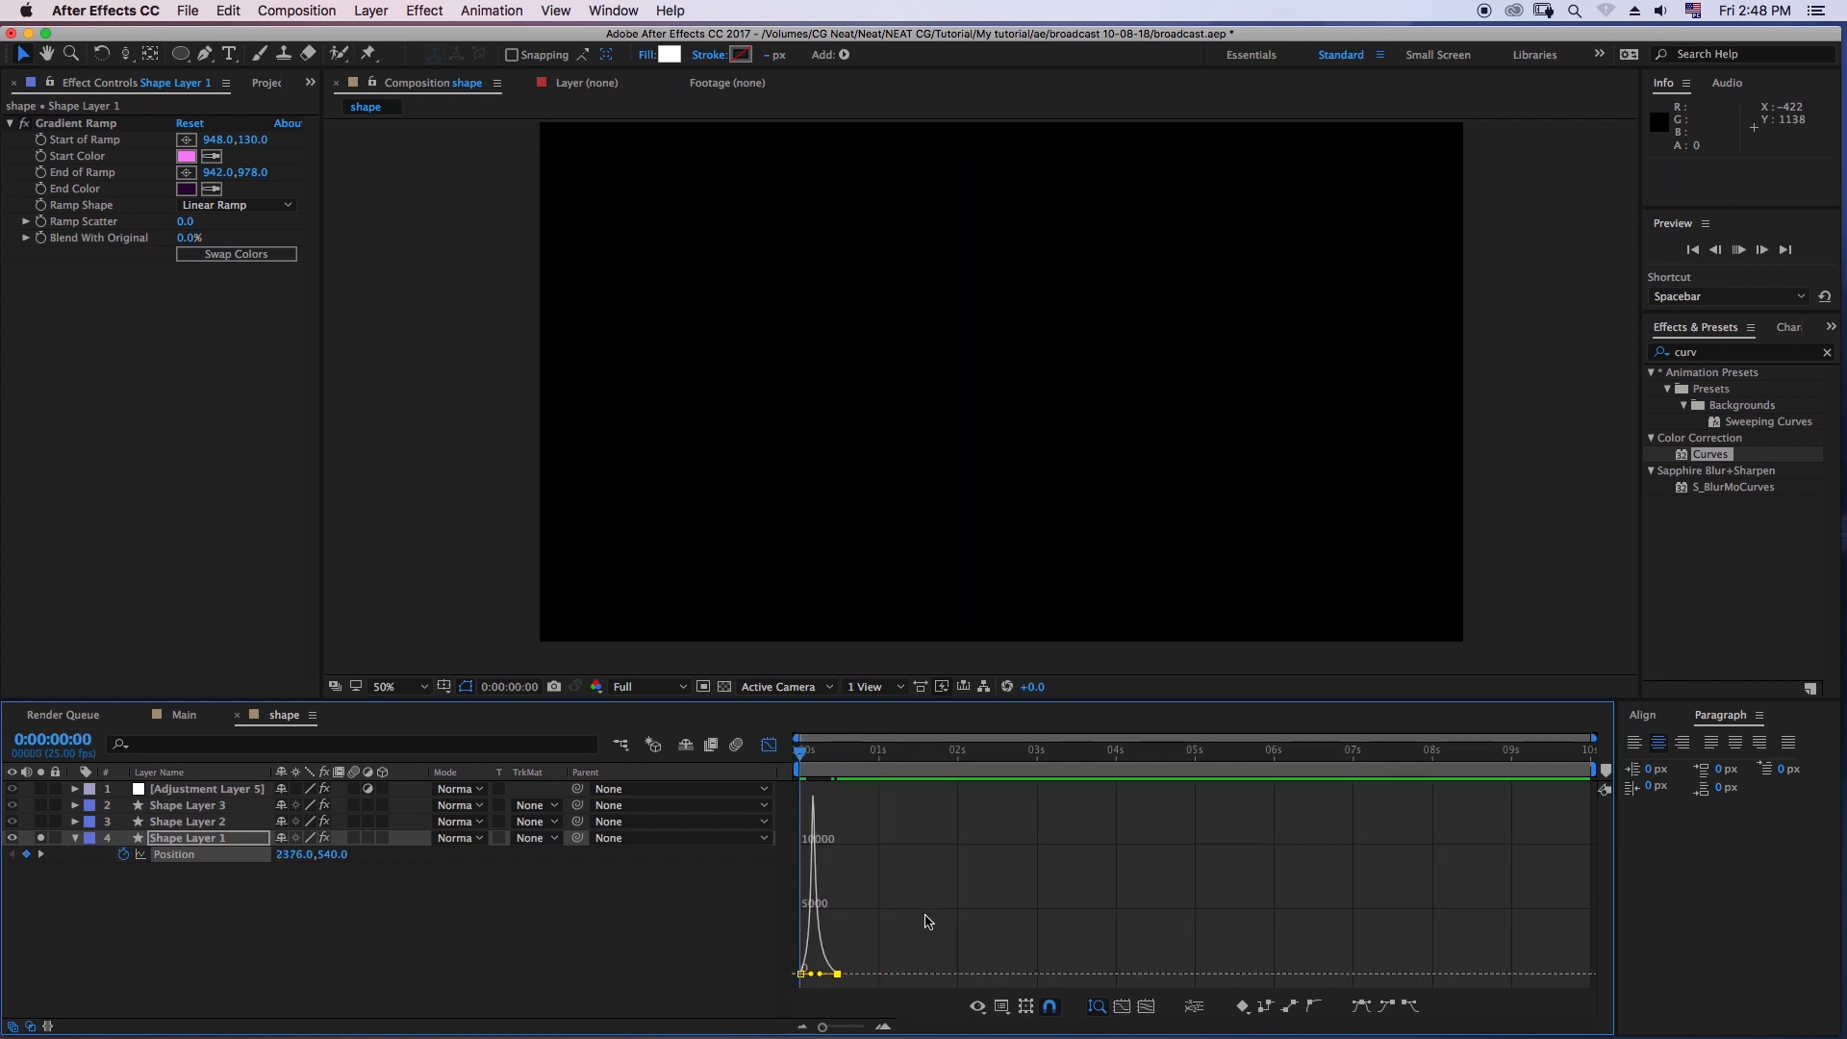
key("space")
key("space")
- Shorten the first Position keyframe's outgoing ease handle so Shape Layer 1's speed peaks near the start, and preview the result
left_click_drag(801, 758, 804, 975)
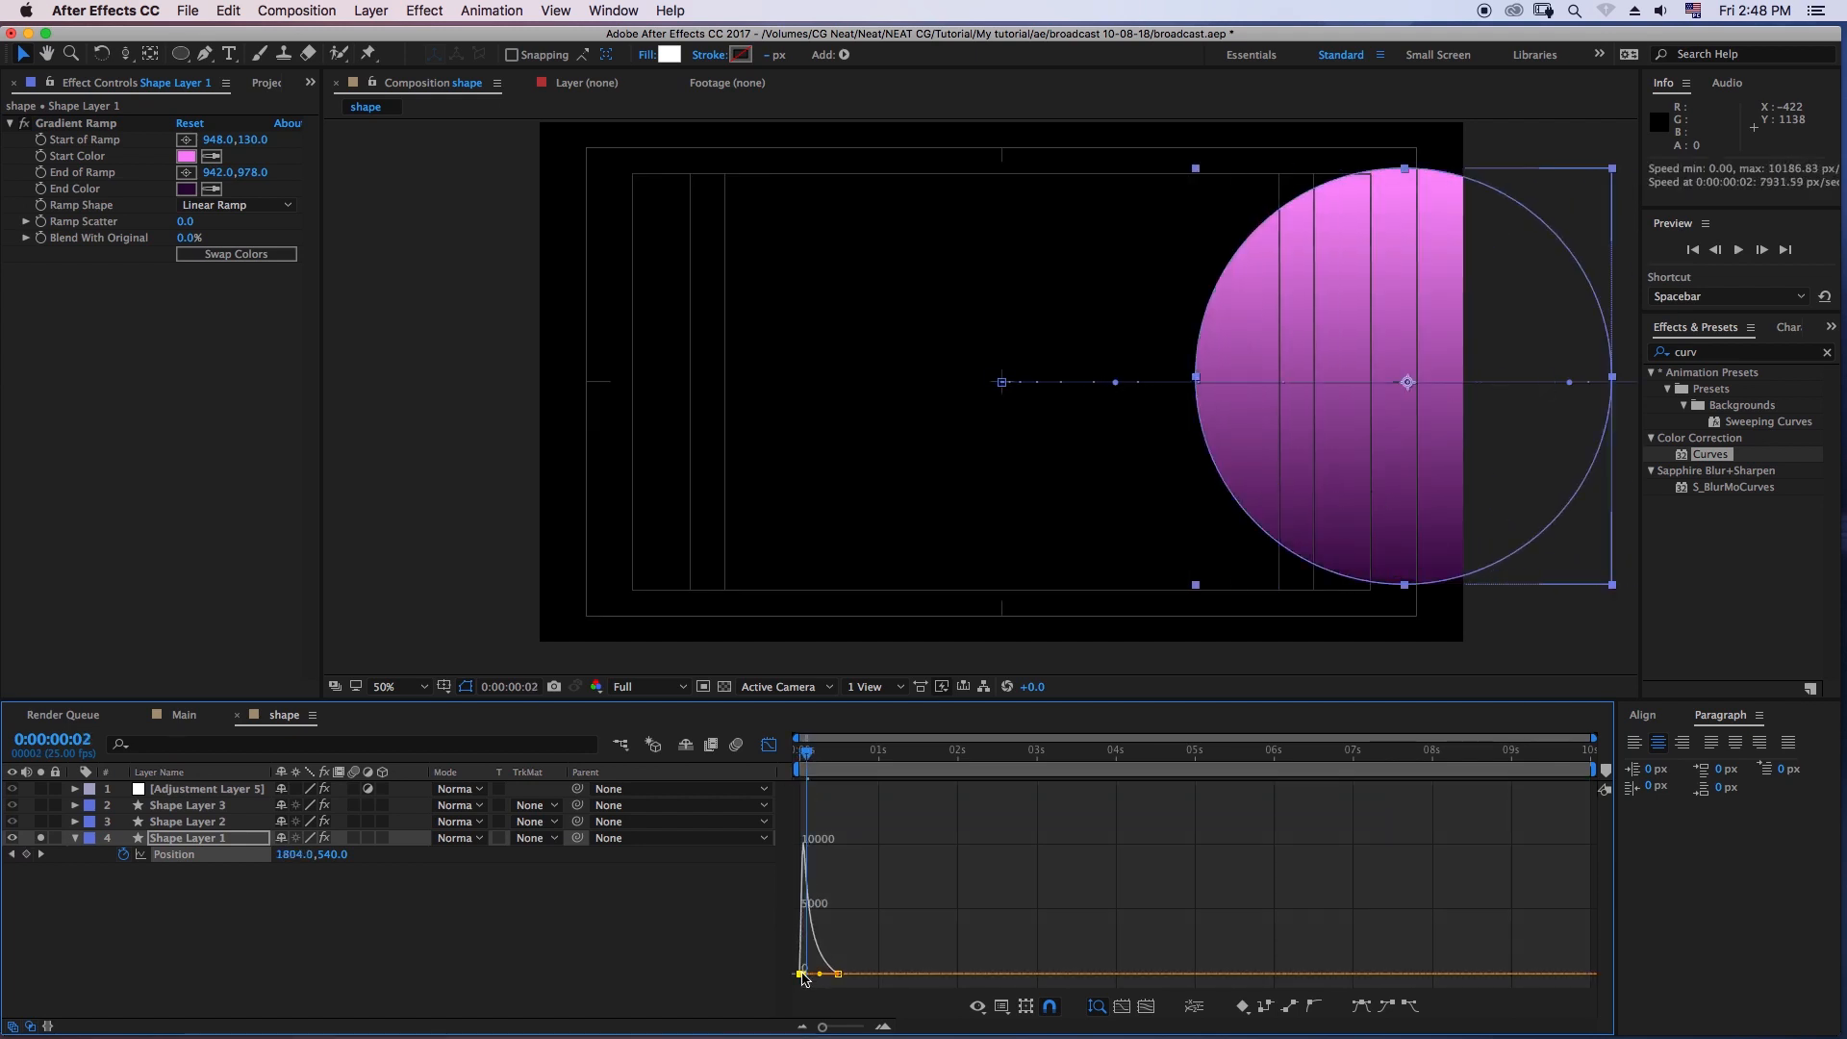
key("space")
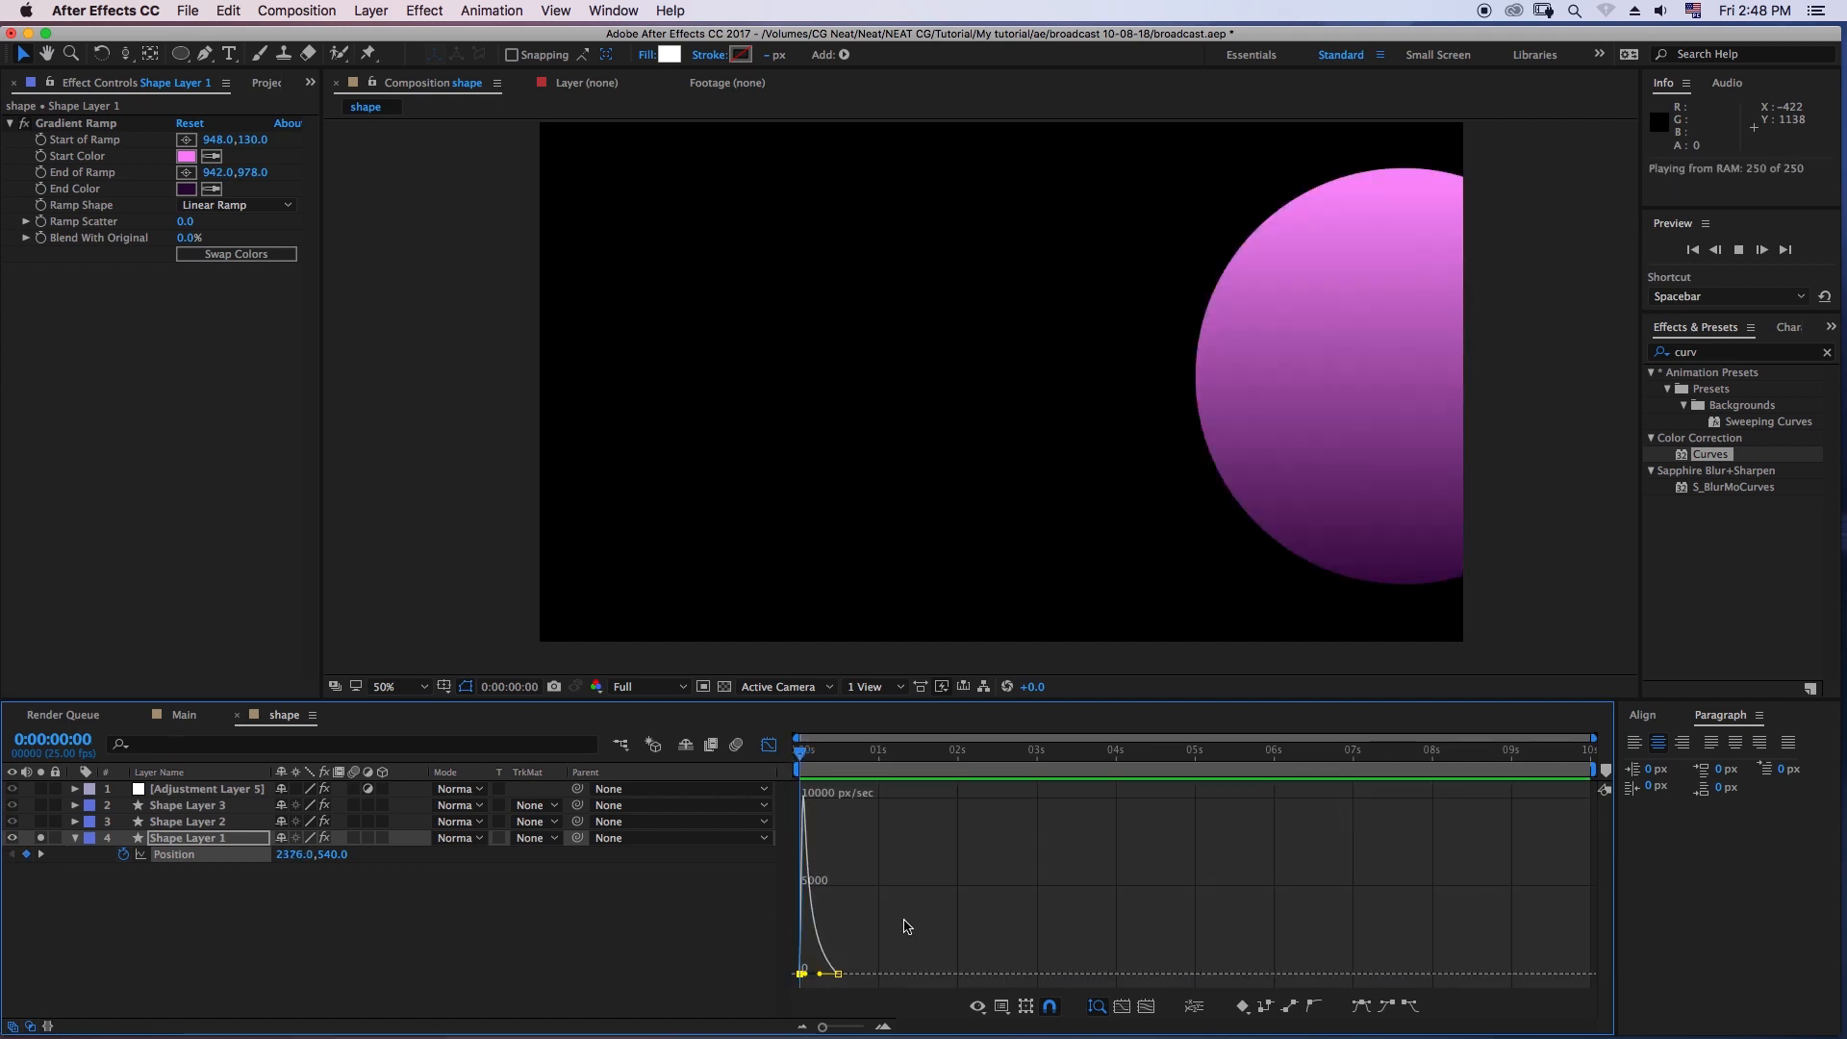
left_click_drag(820, 760, 760, 681)
key("space")
key("equal")
key("equal")
key("equal")
key("equal")
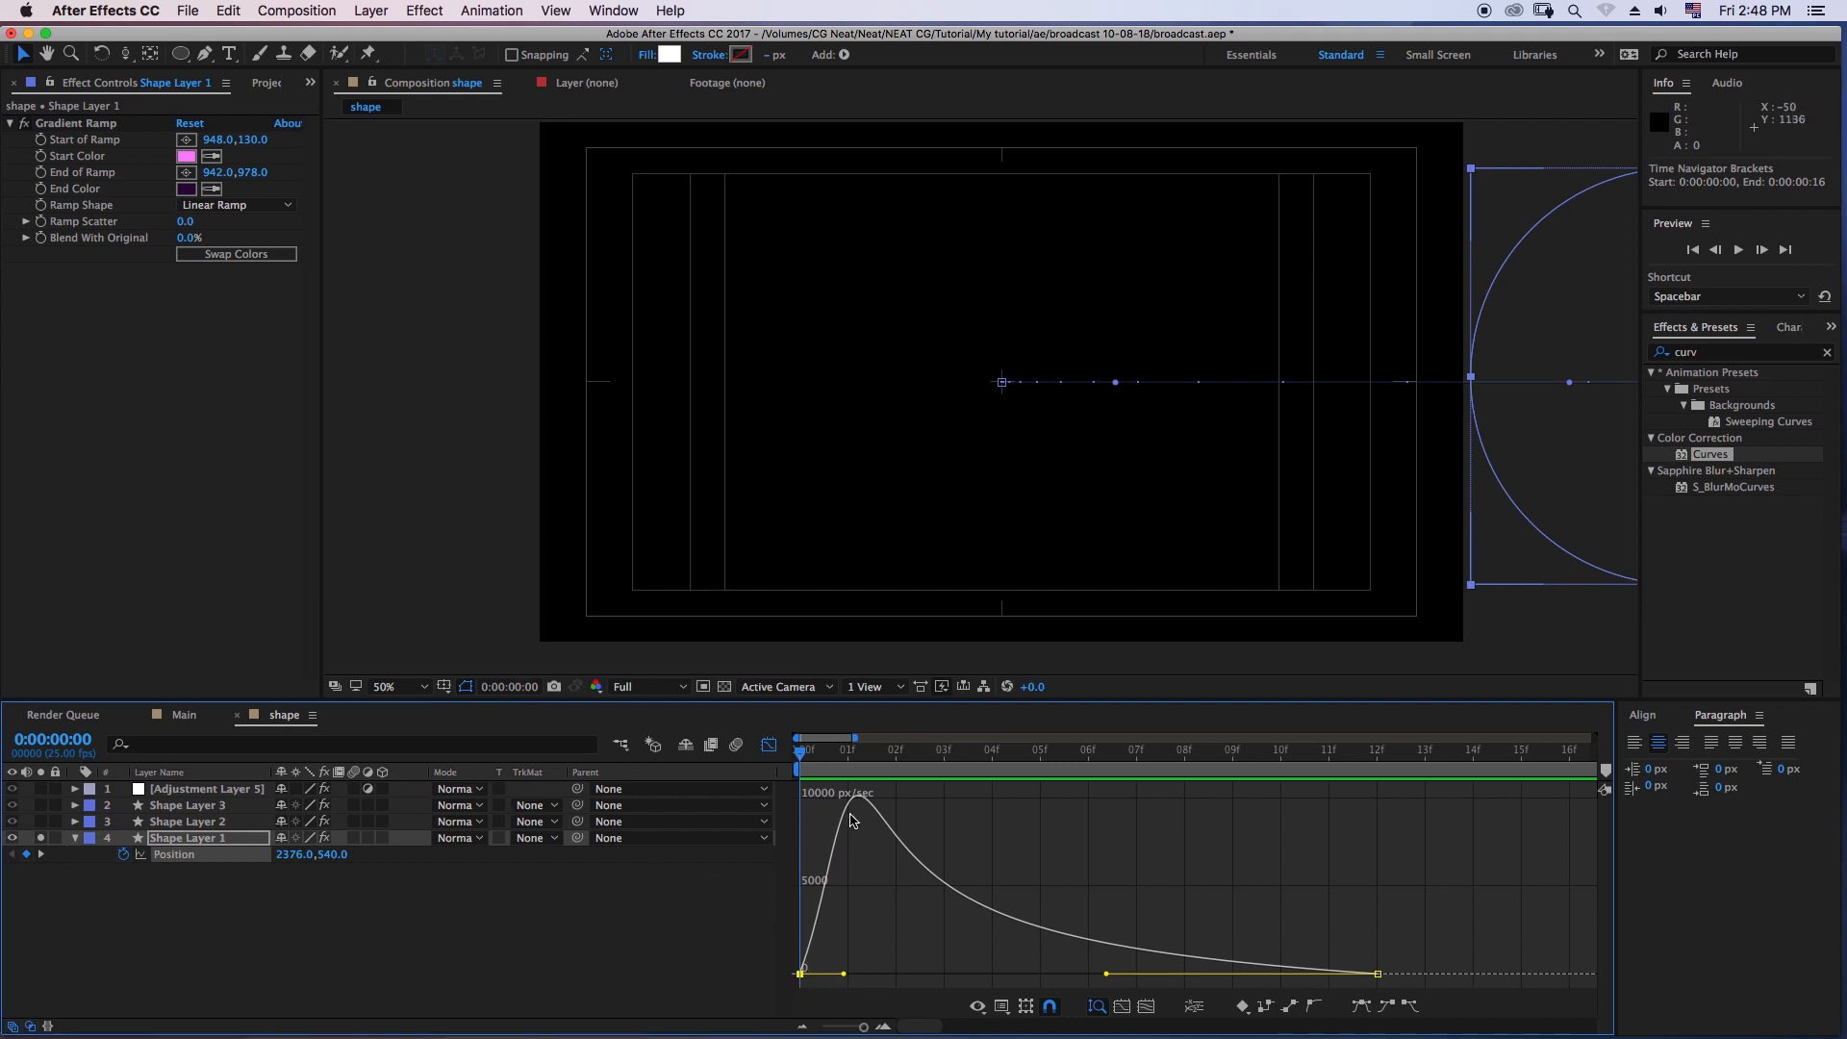
key("space")
key("space")
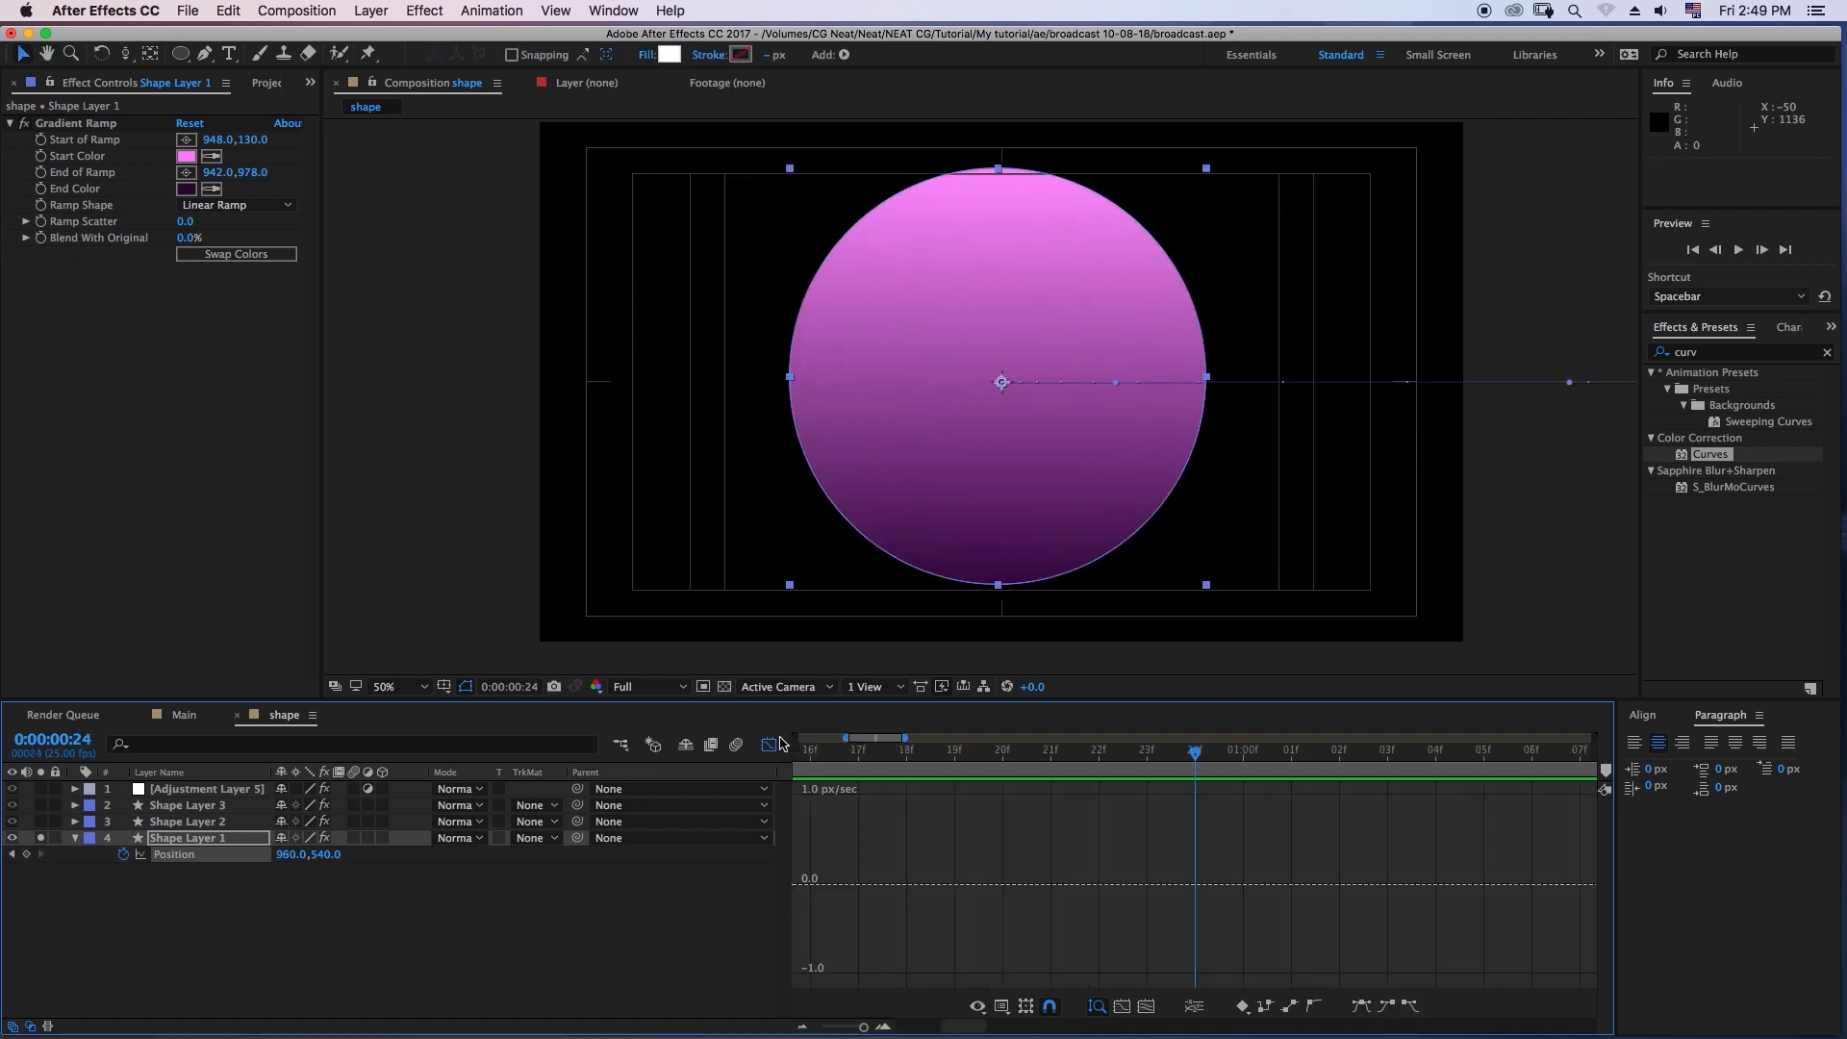
- Close the Graph Editor and display the full composition duration in the timeline
left_click(770, 745)
left_click(1002, 954)
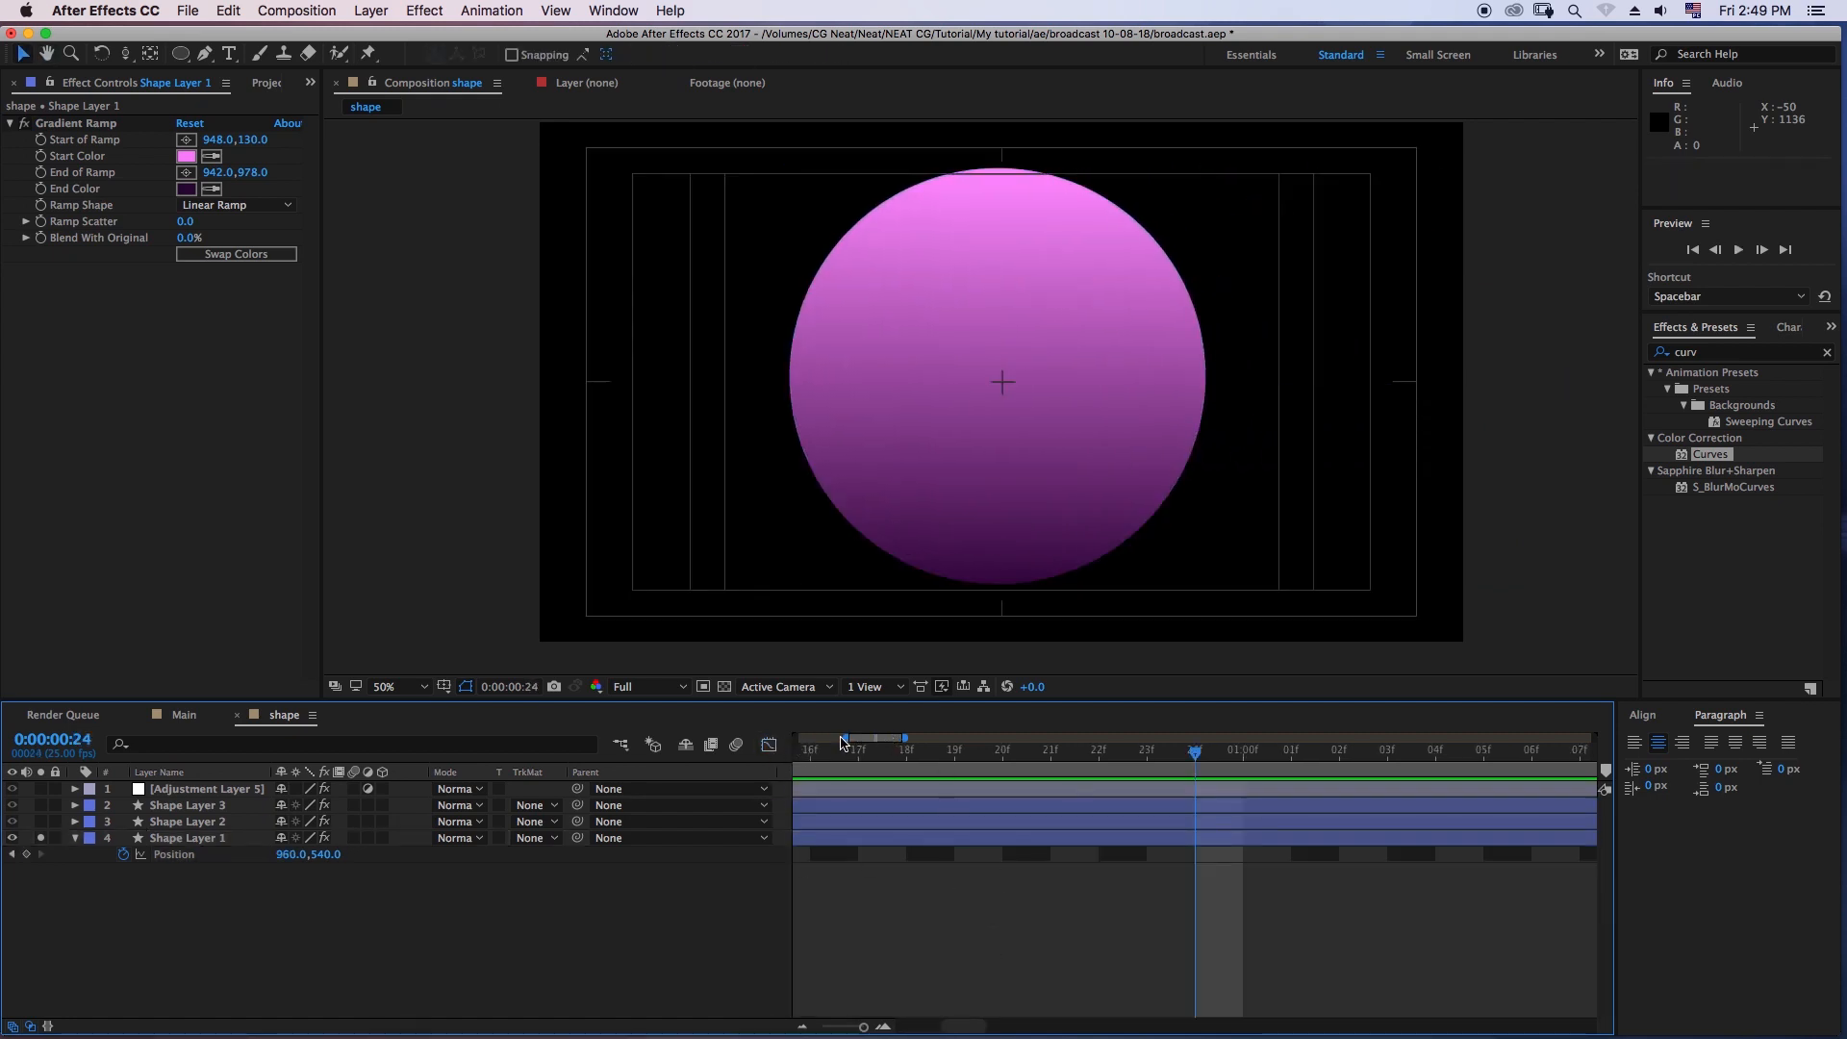
left_click_drag(842, 740, 1665, 798)
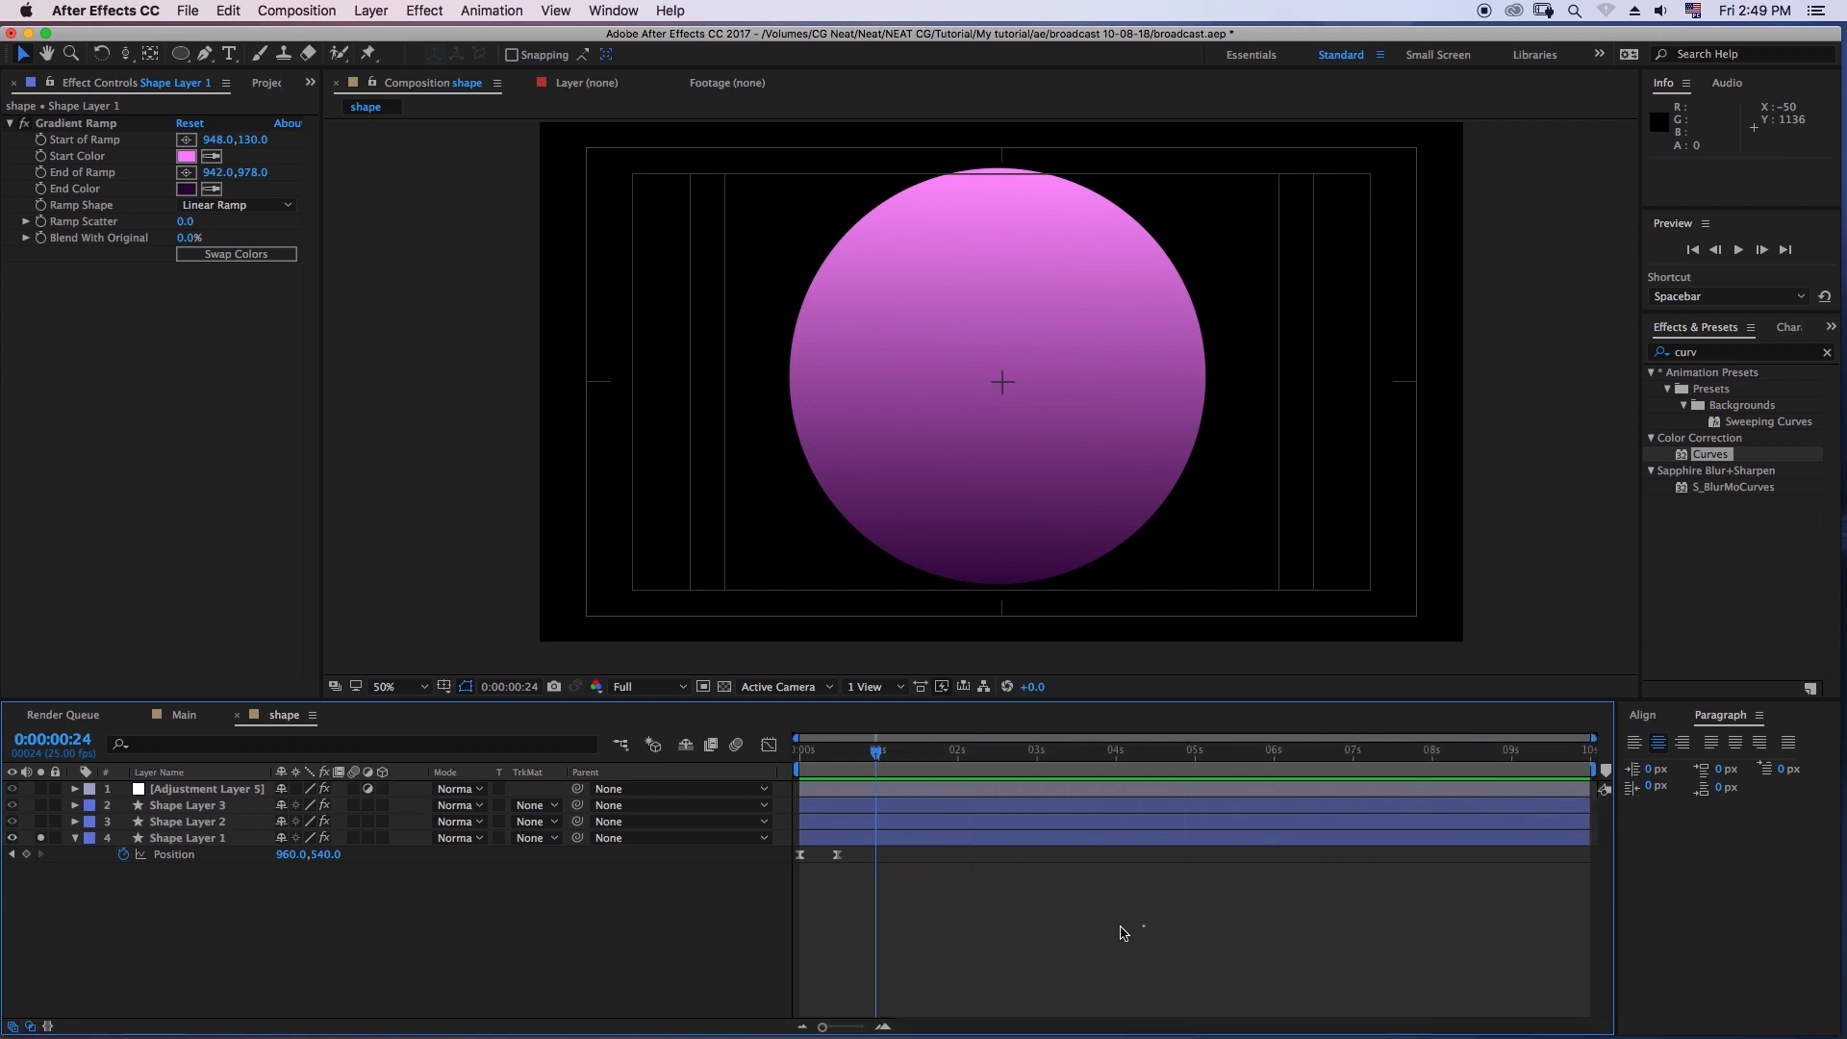
- Copy Shape Layer 1's Position keyframes and paste them onto Shape Layer 3 and Shape Layer 2 at frame 0
left_click(178, 856)
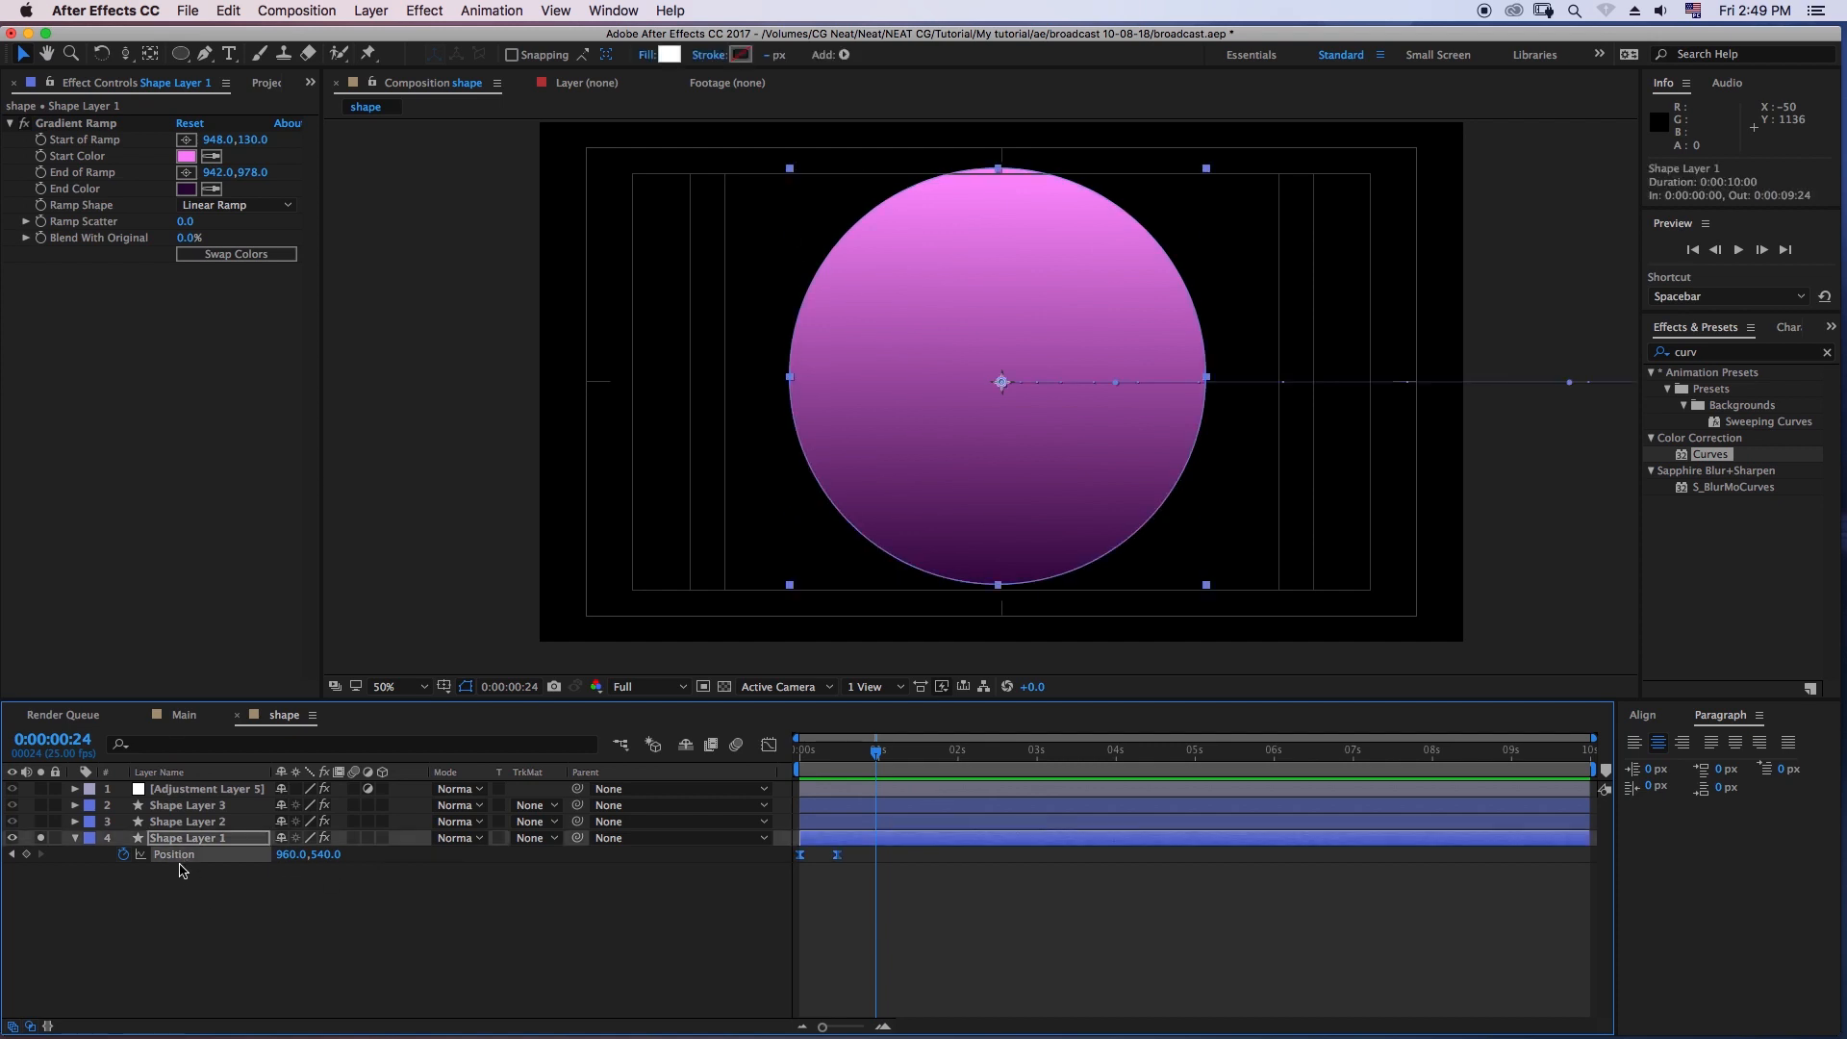
left_click(231, 12)
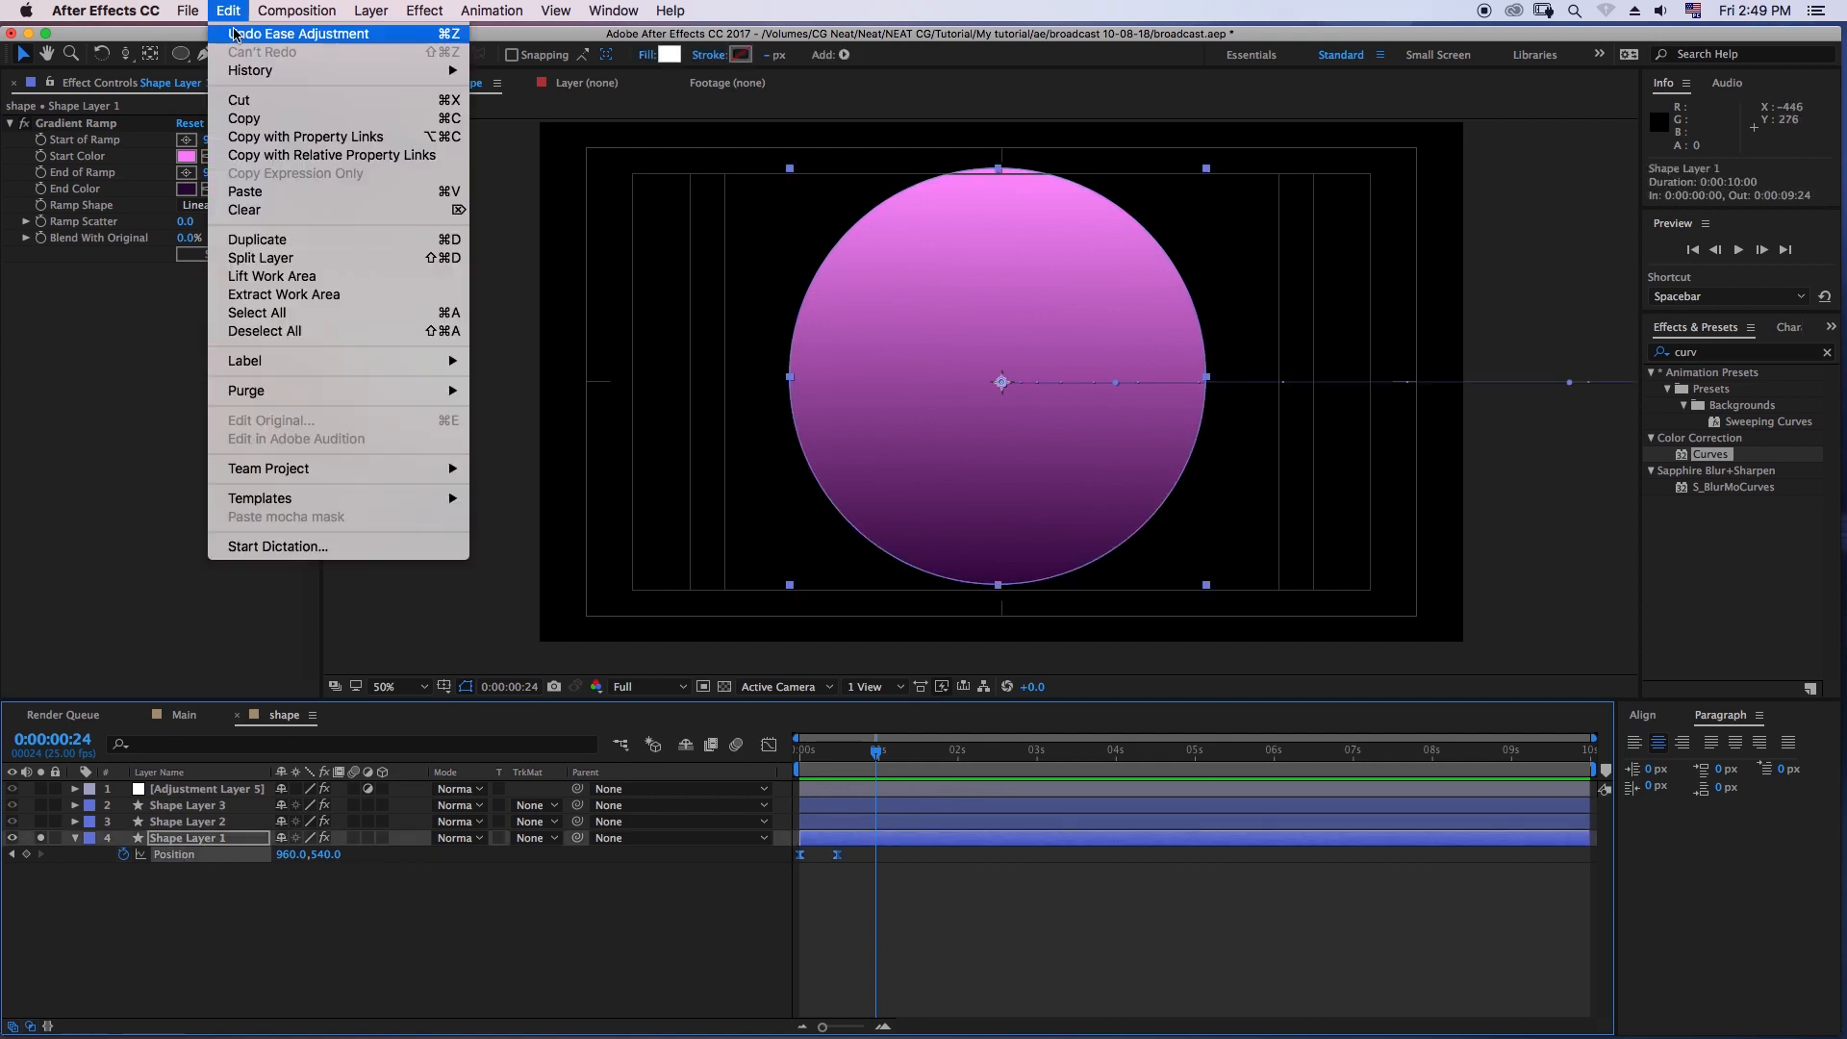
left_click(246, 118)
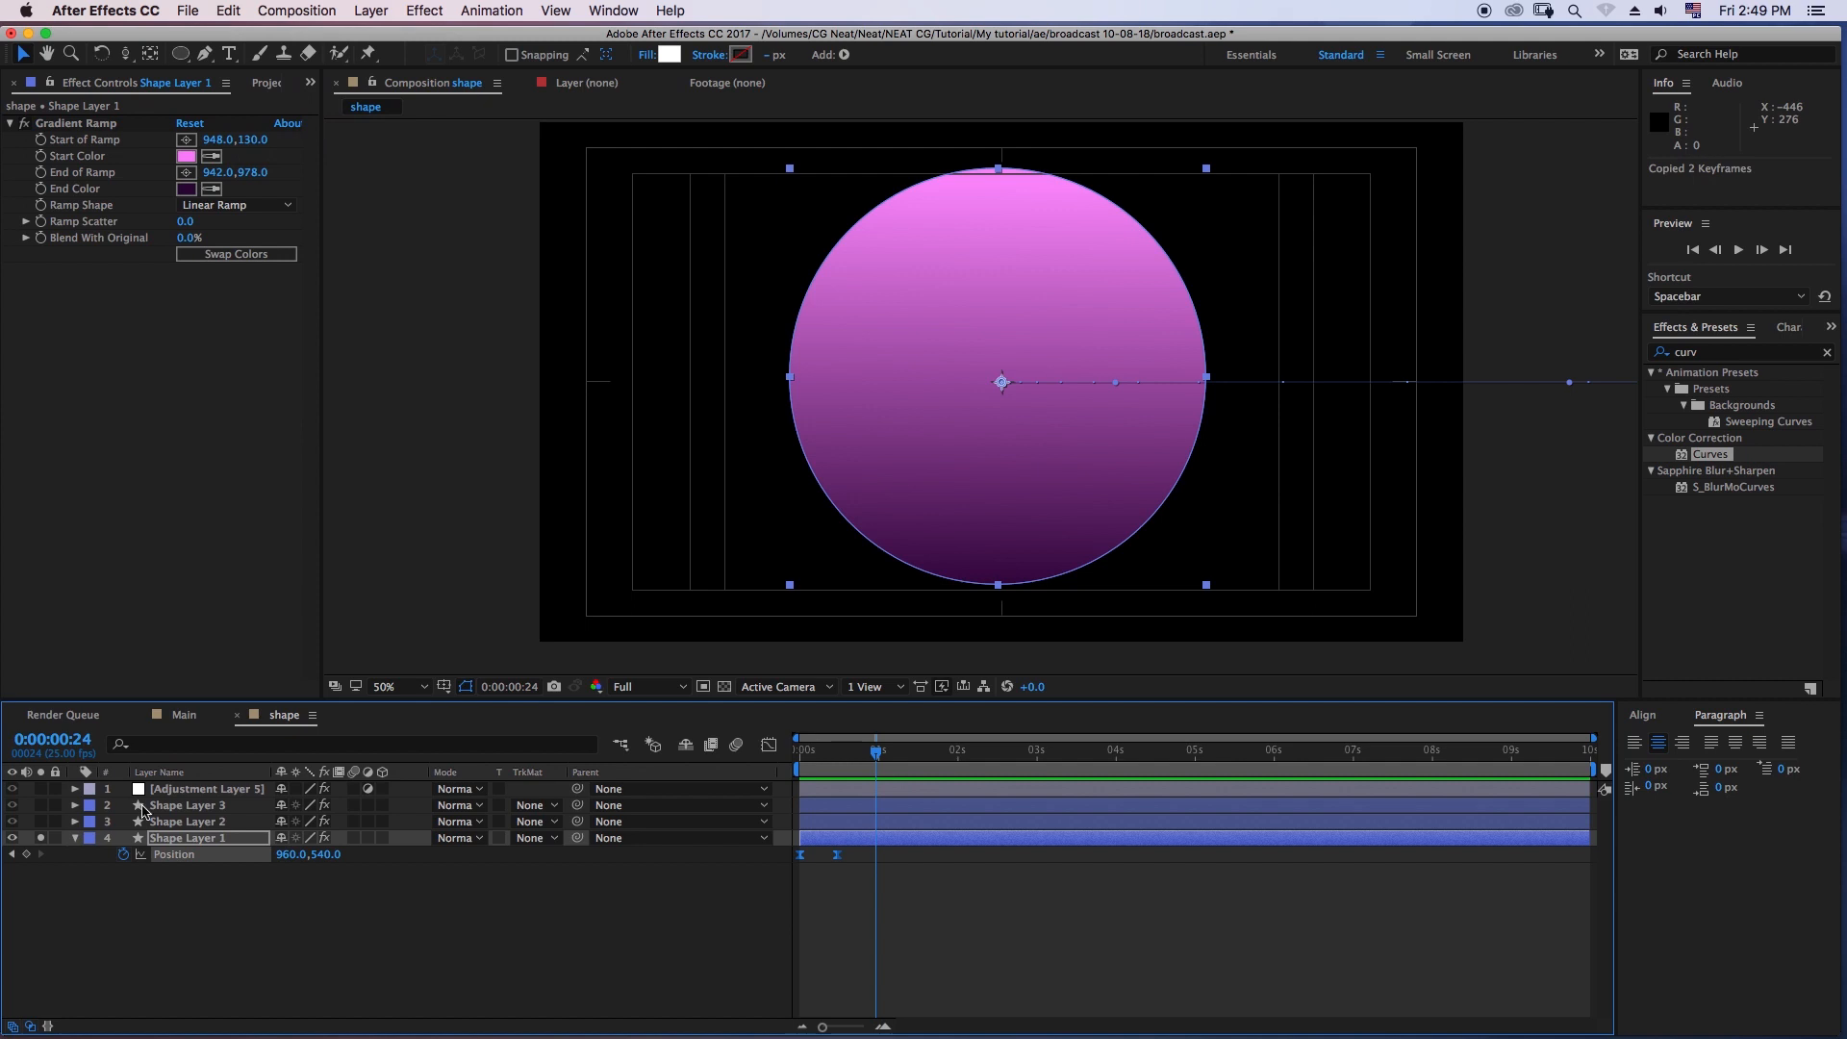
left_click(178, 806)
left_click(182, 822, "shift")
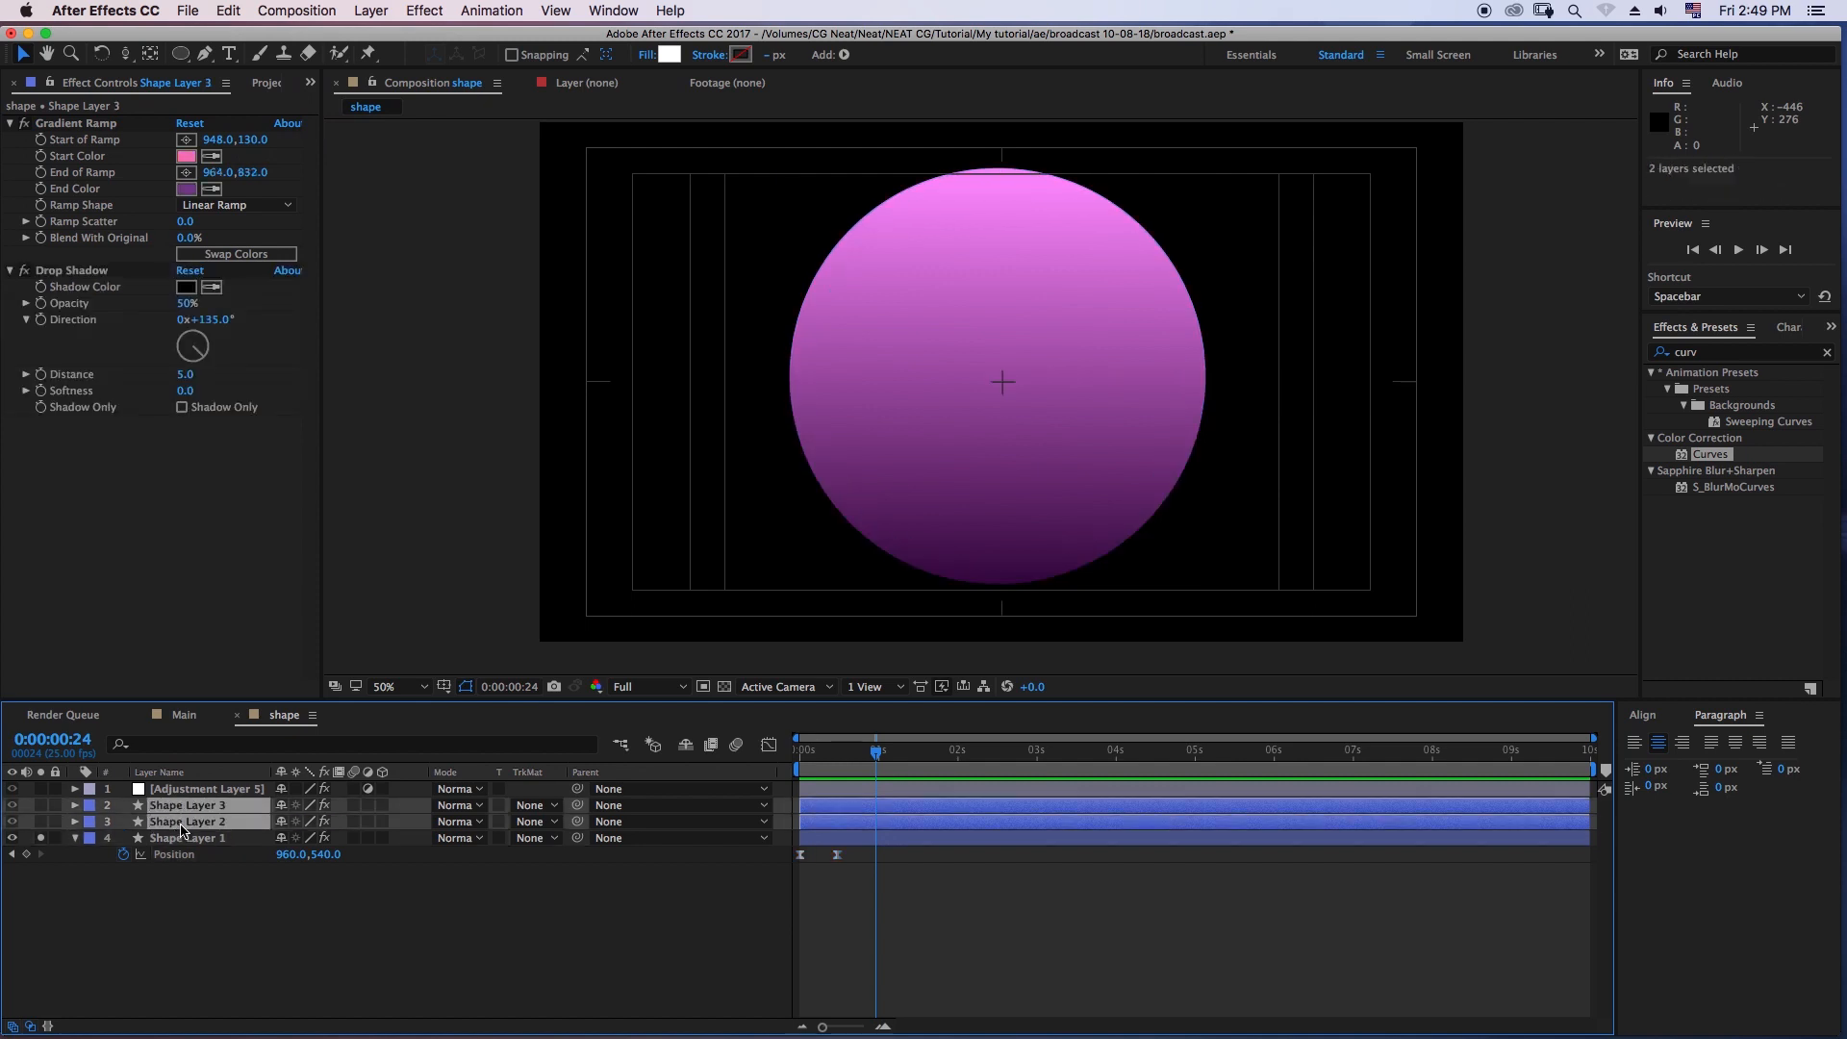
left_click(228, 12)
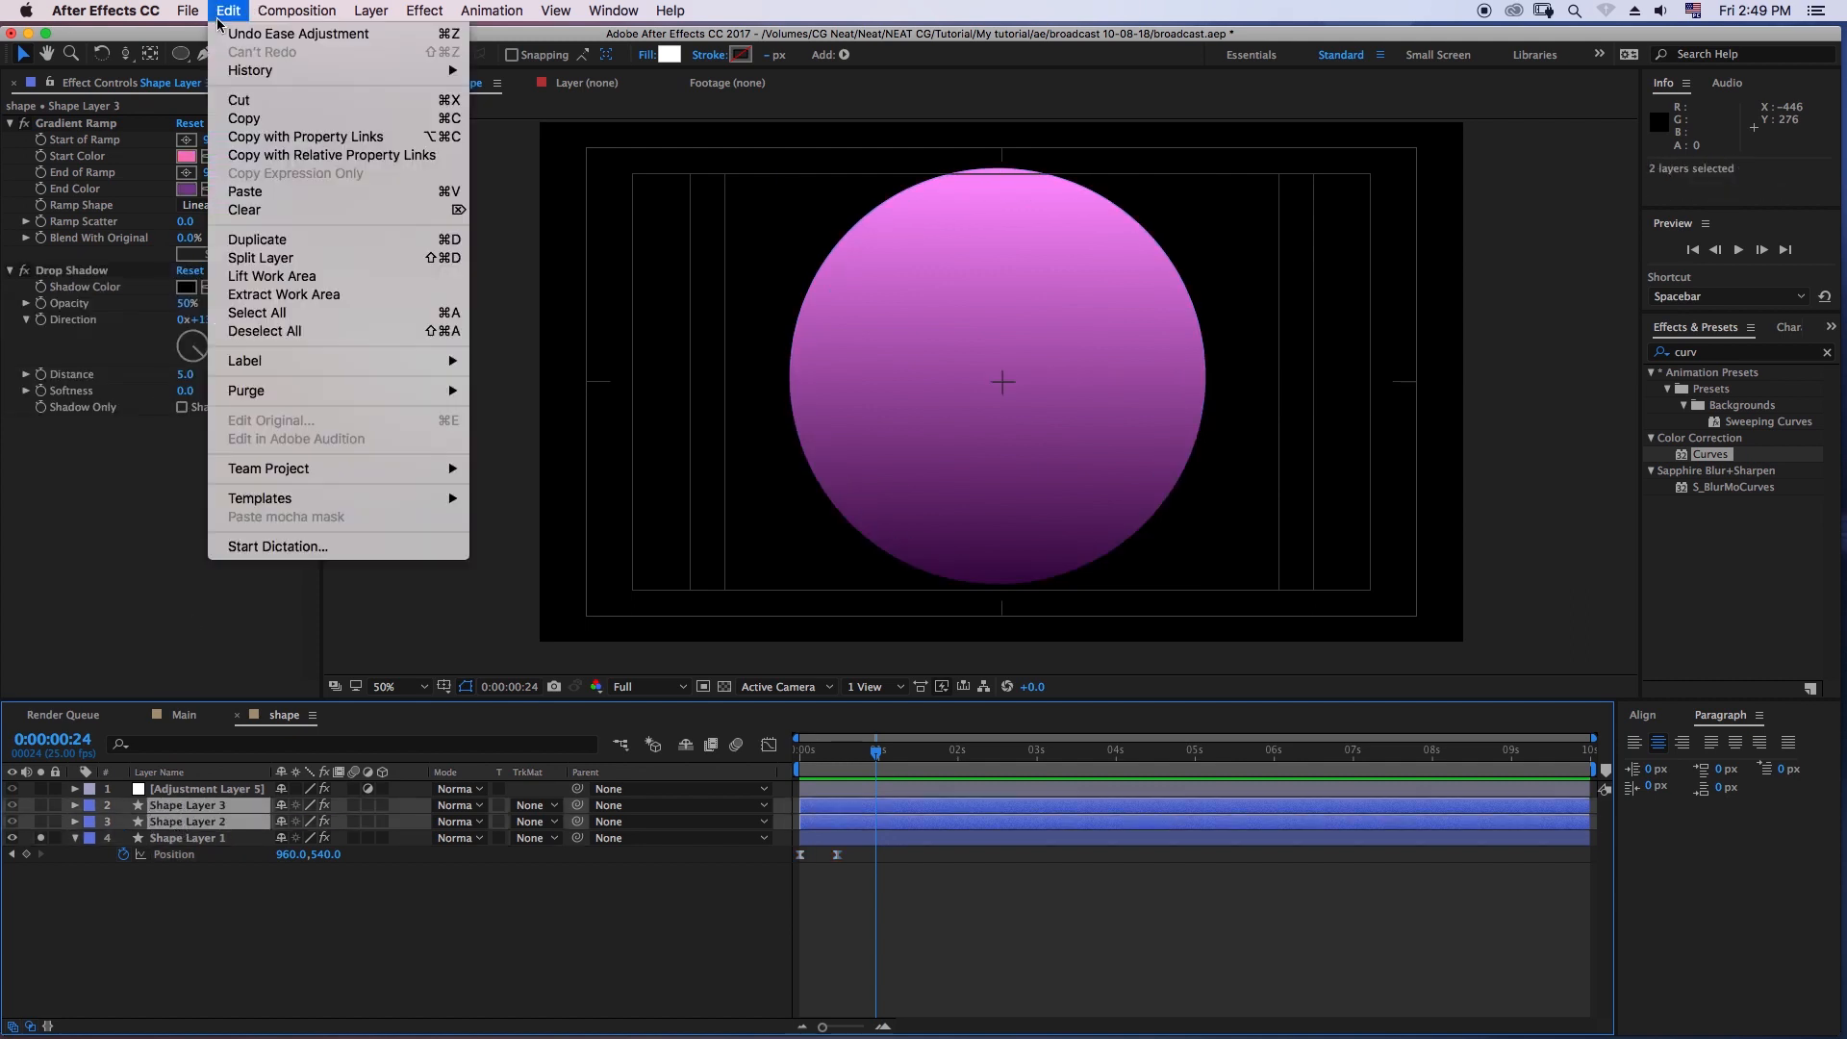
left_click(246, 192)
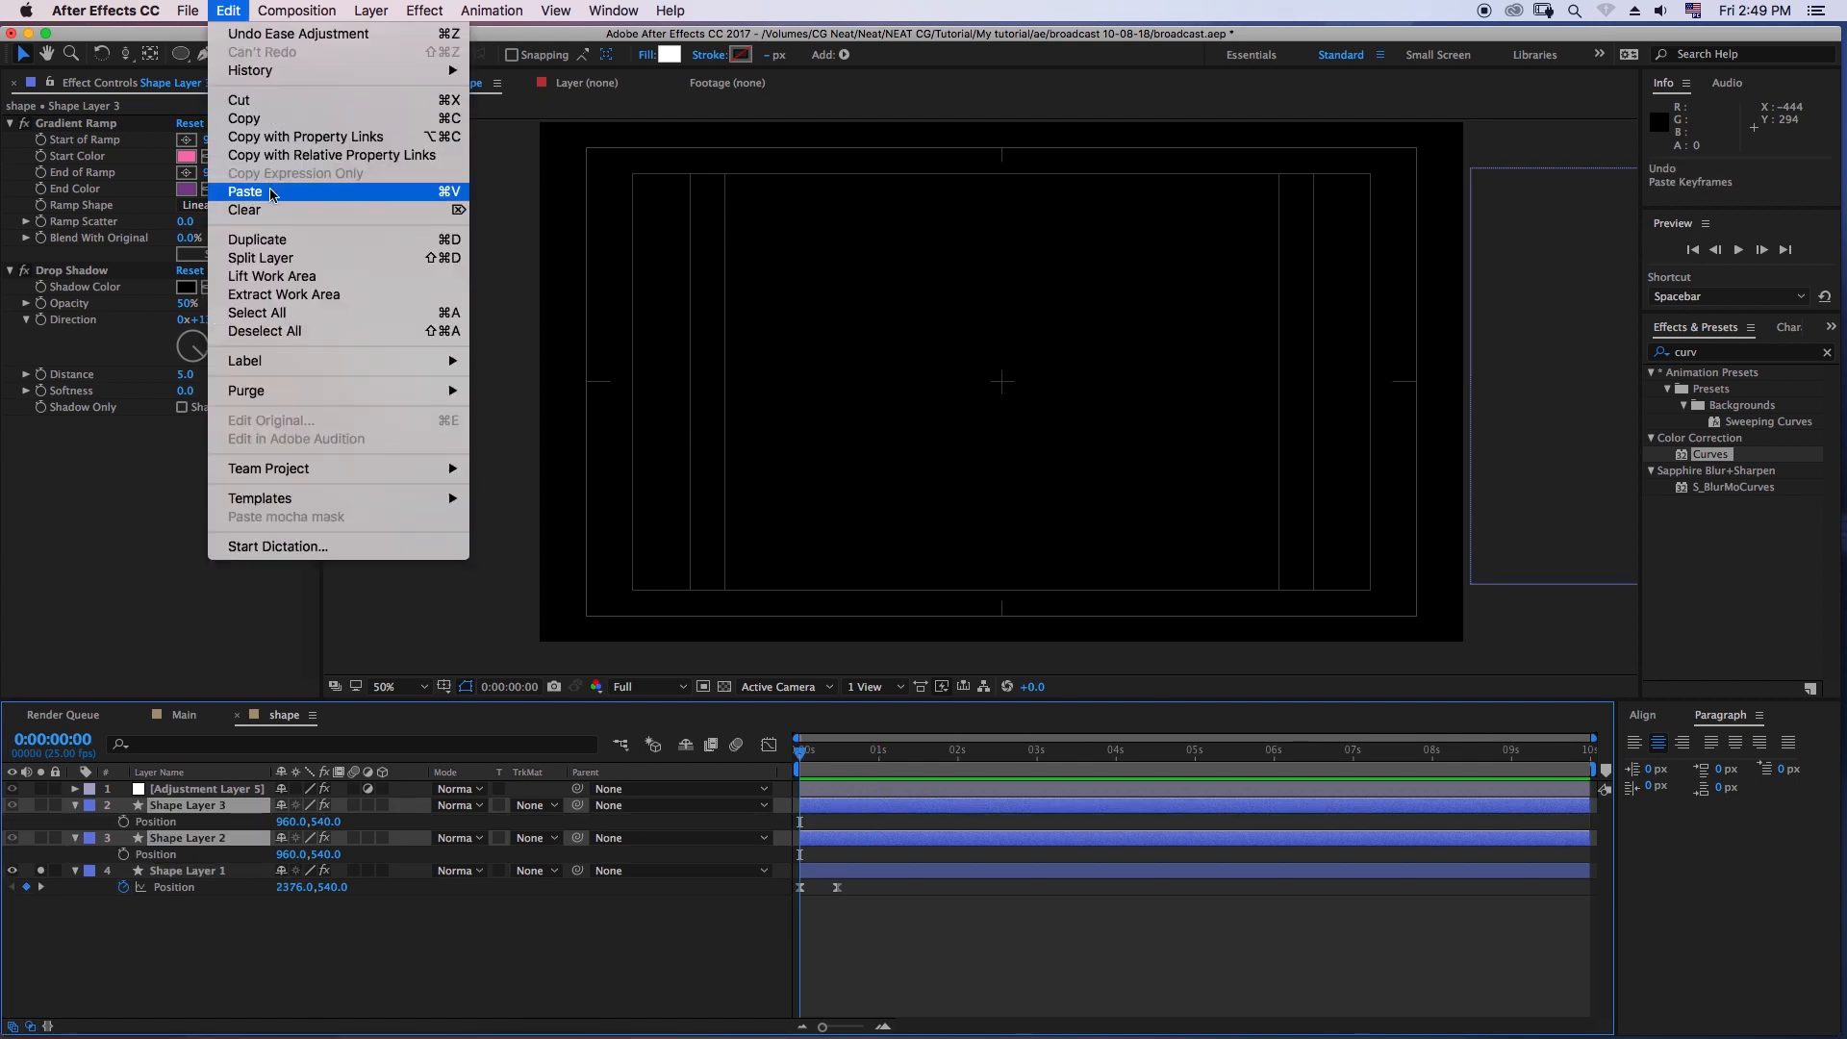
left_click(271, 197)
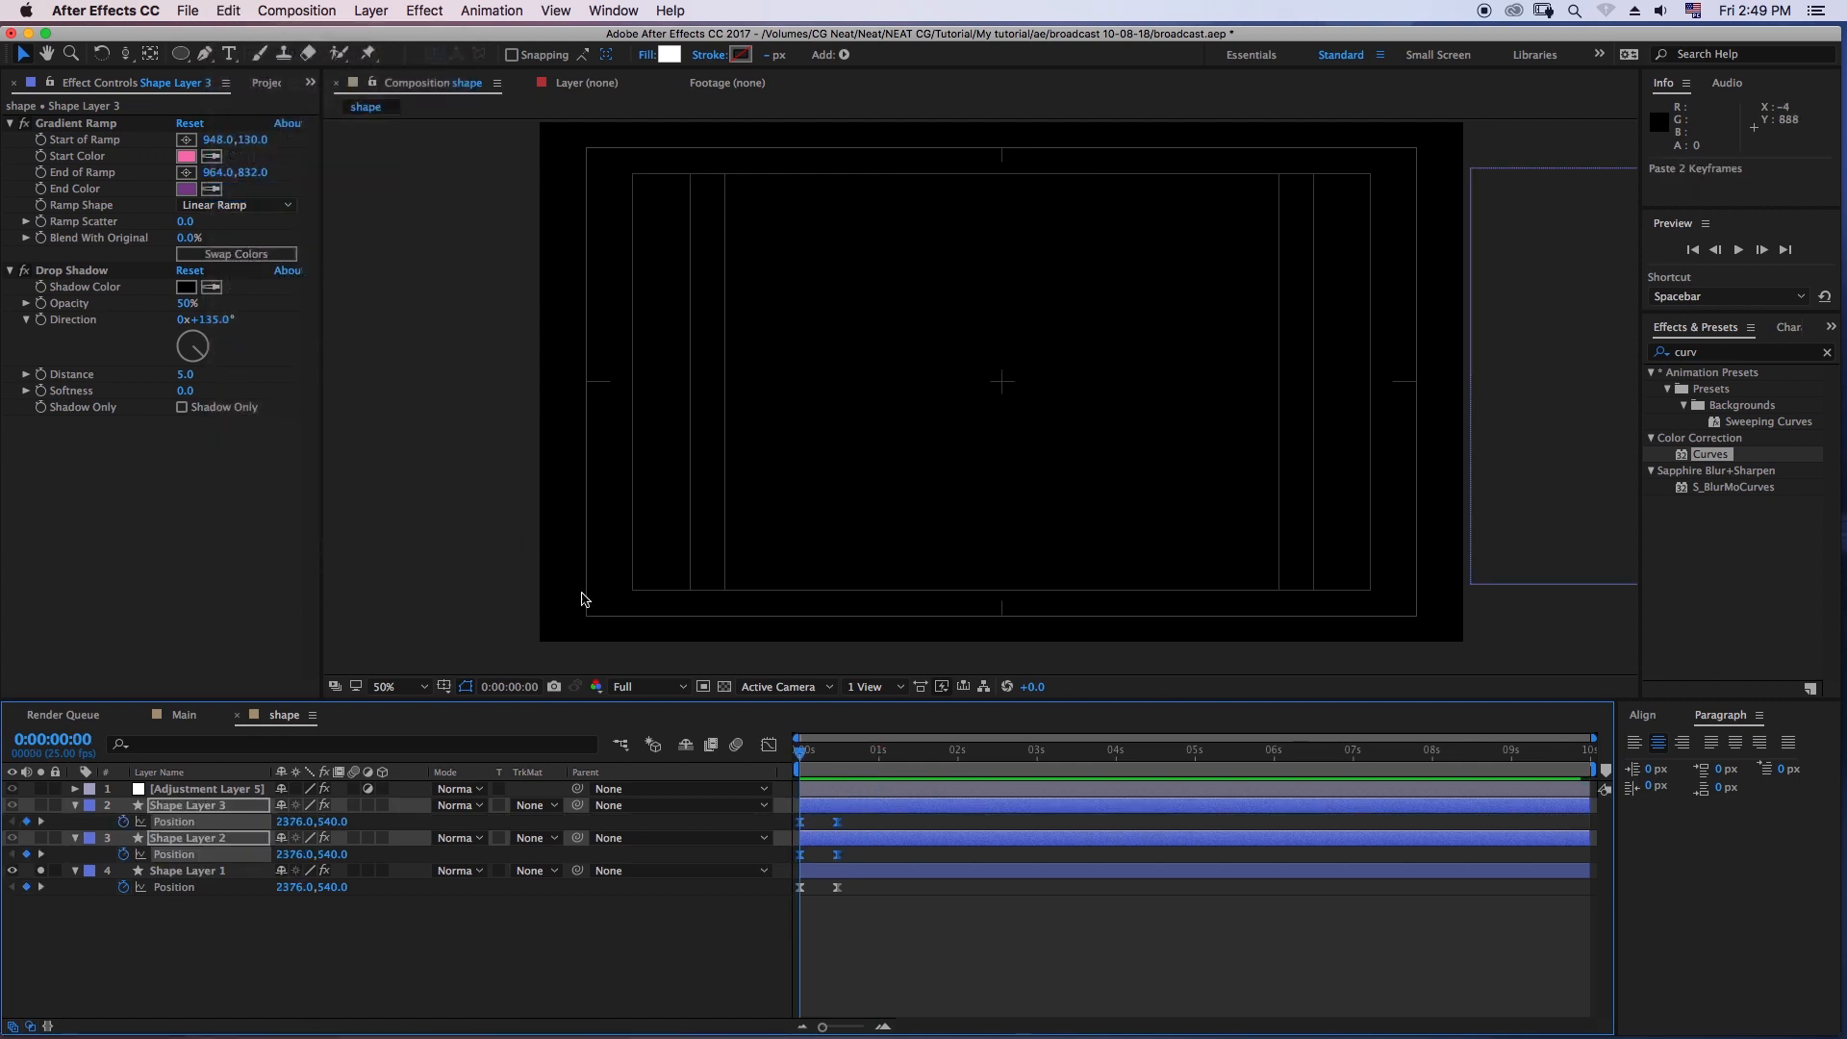
- Unsolo Shape Layer 1 and preview all three circles sliding in together
left_click(456, 958)
mouse_move(800, 762)
left_mouse_down()
mouse_move(843, 763)
mouse_move(799, 764)
mouse_move(828, 757)
left_mouse_up()
key("space")
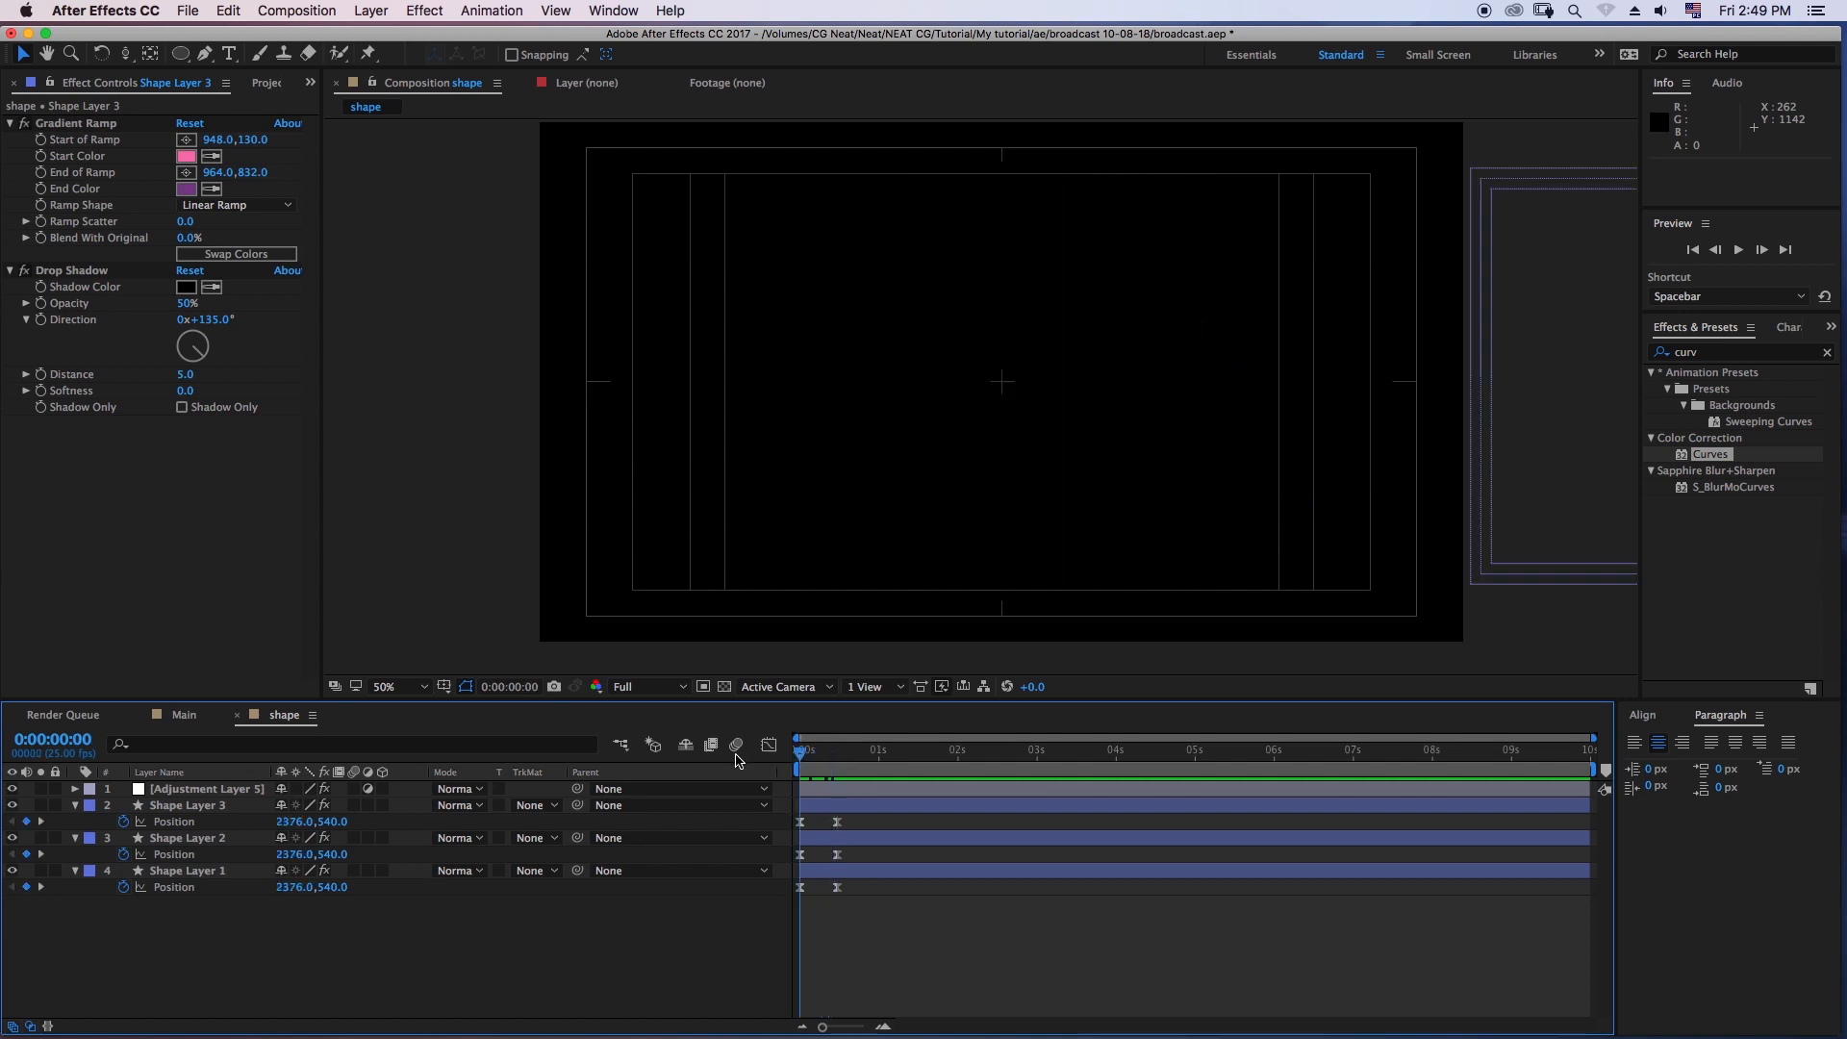
key("space")
- Stagger the circles by delaying Shape Layer 2 slightly and starting Shape Layer 3 at 0:00:00:03, and preview the offset slide-in
left_click(276, 838)
left_click_drag(808, 842, 819, 759)
left_click(814, 759)
left_click_drag(836, 843, 839, 817)
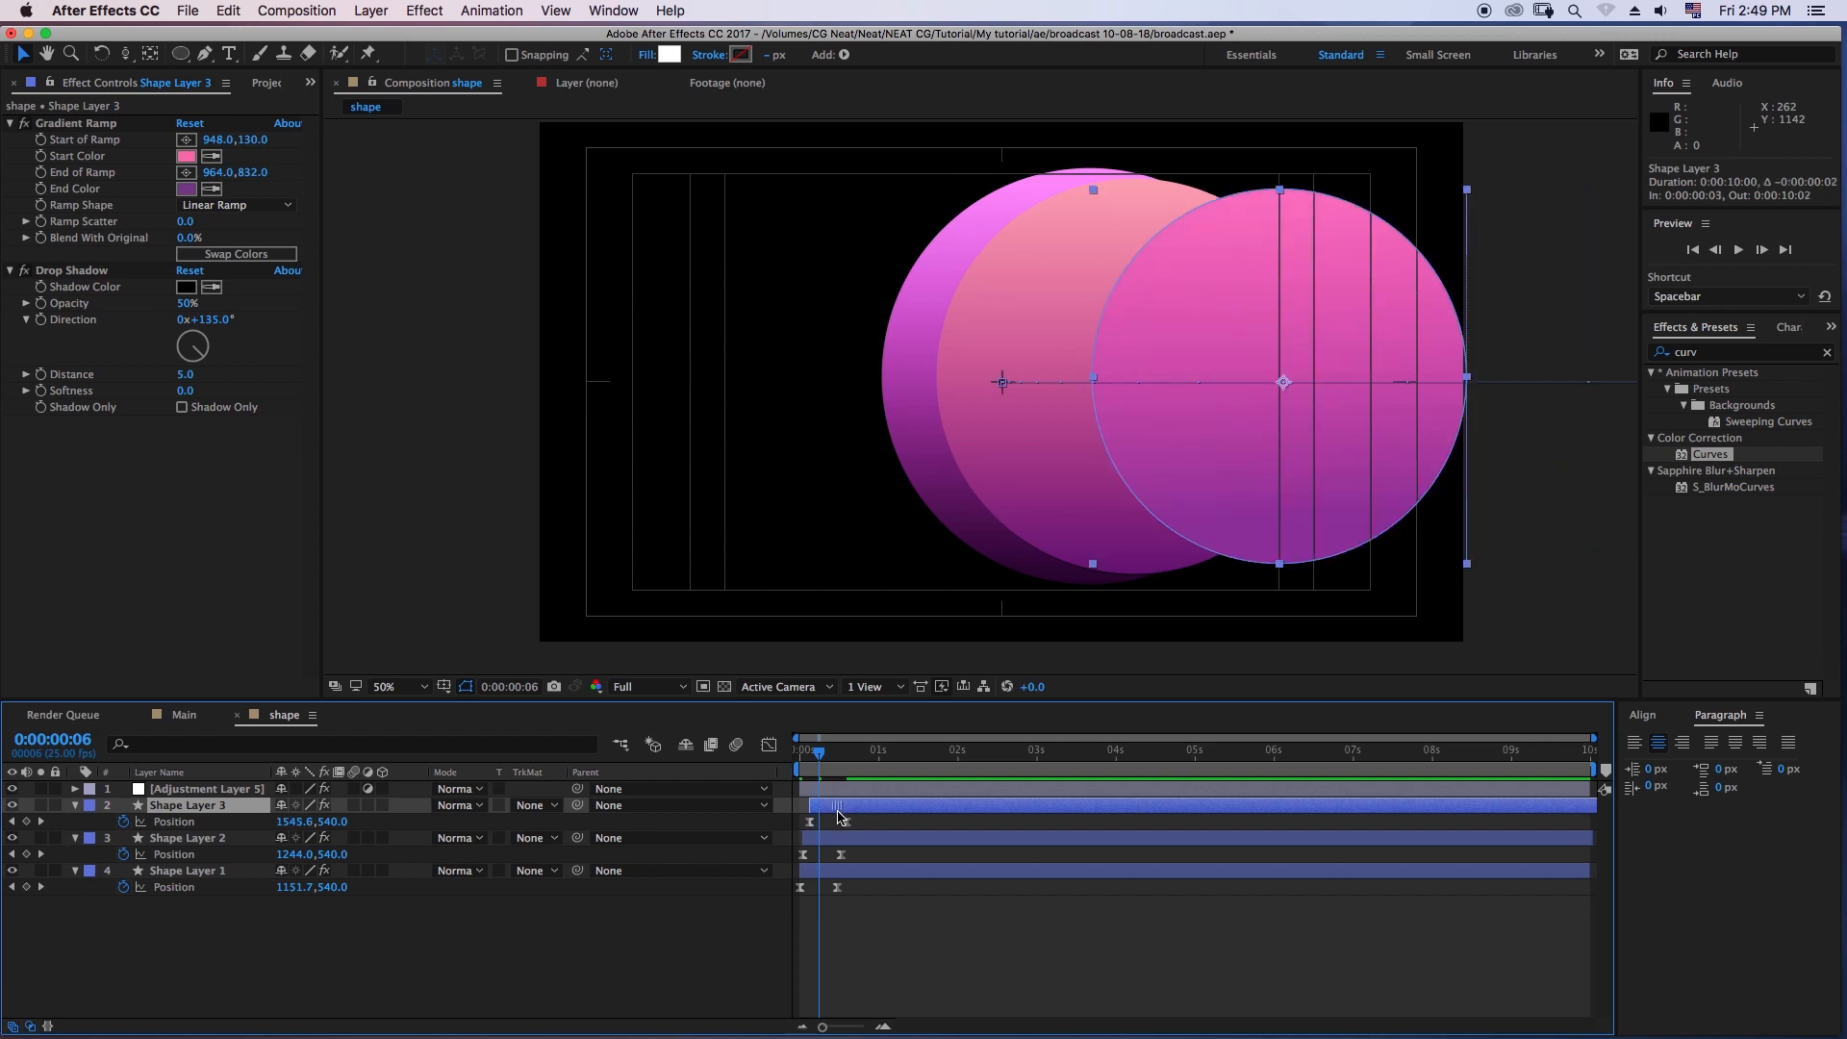
key("Home")
left_click(932, 950)
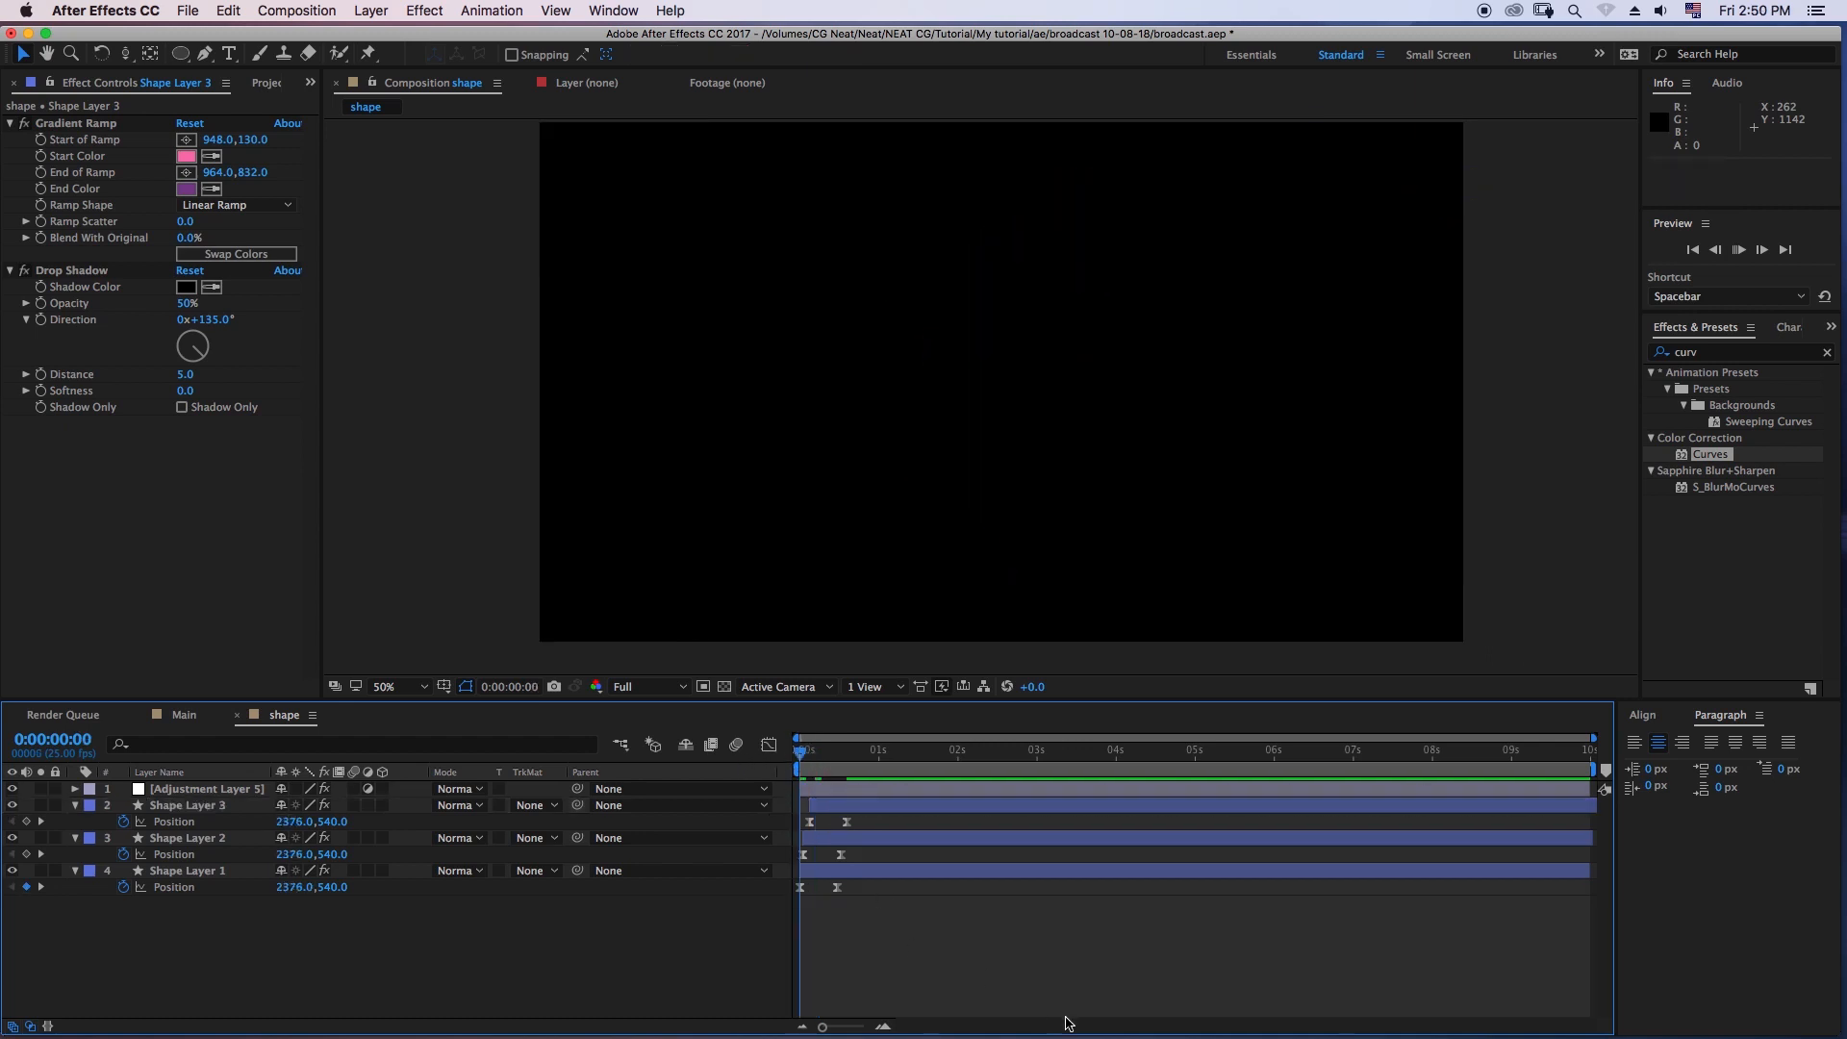
key("space")
- Shift Shape Layer 3 earlier to start at 0:00:00:02 and preview the new timing
key("space")
key("space")
left_click_drag(799, 755, 831, 809)
key("space")
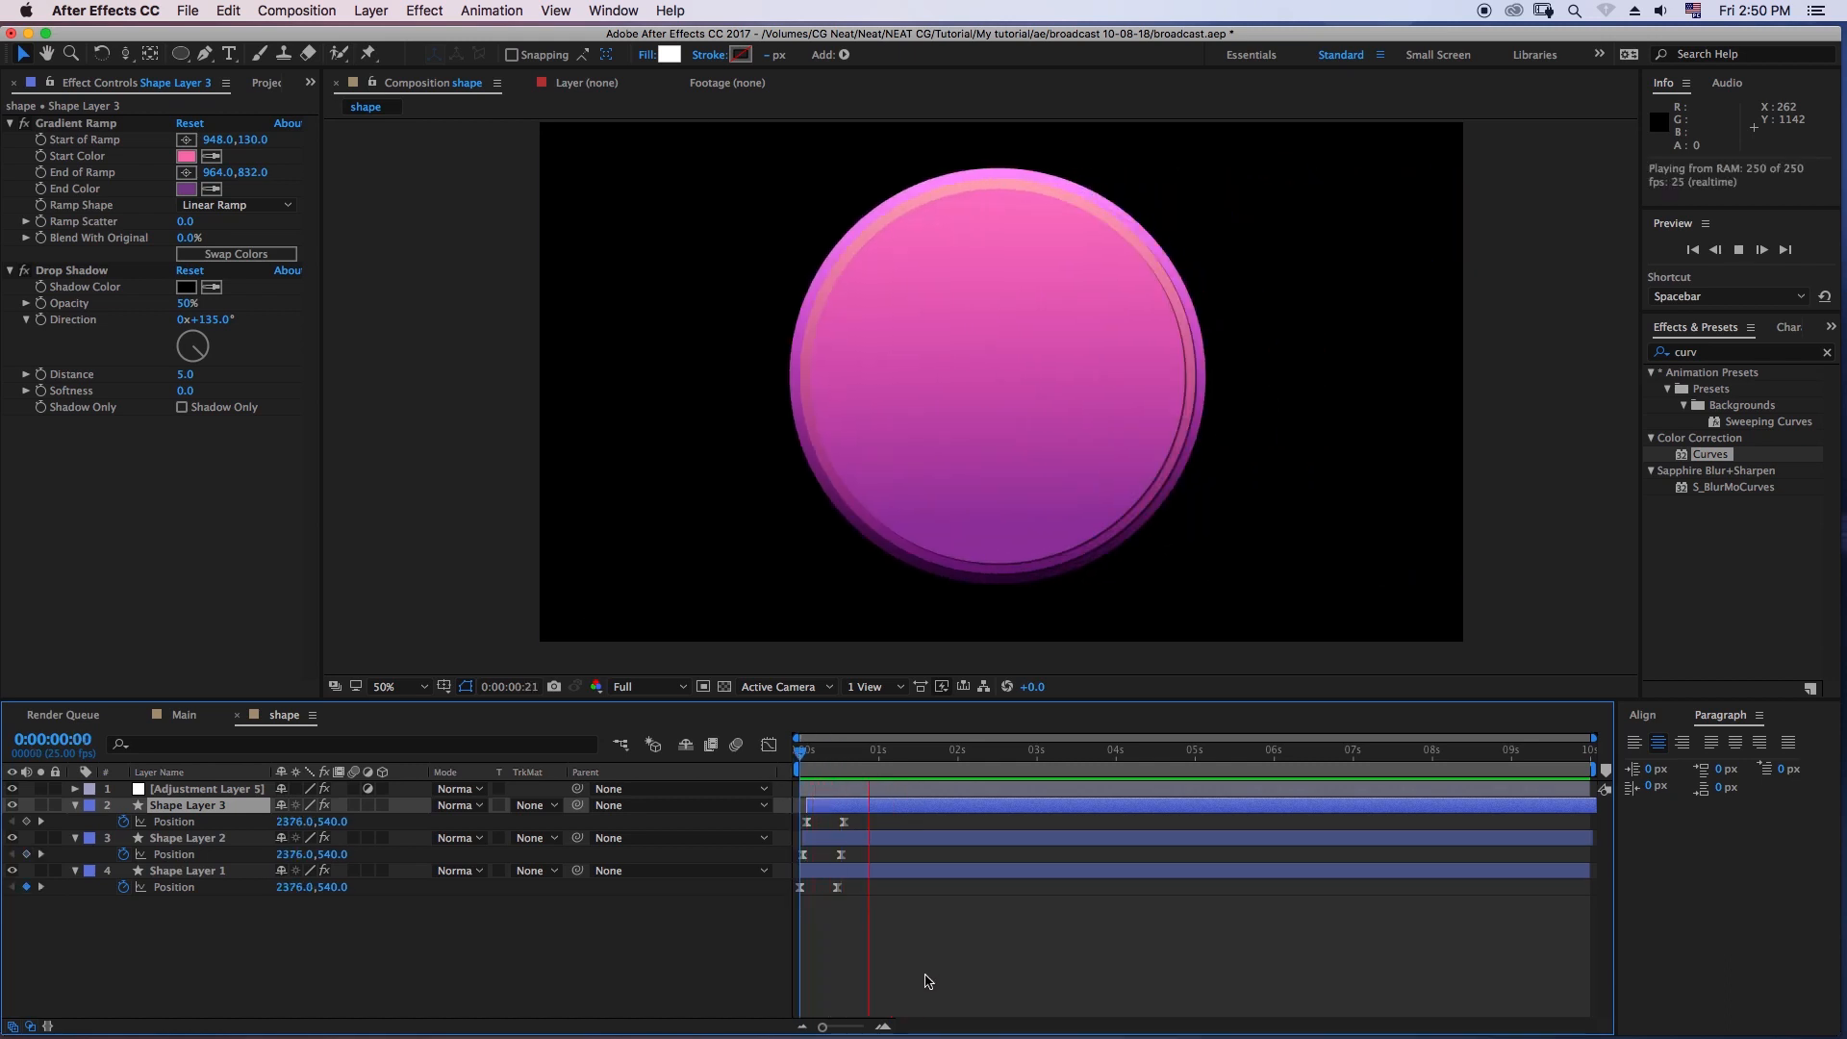
key("space")
- Collapse the properties of Shape Layer 3 and Shape Layer 2, and replay the animation from frame 0
left_click(81, 817)
left_click(74, 825)
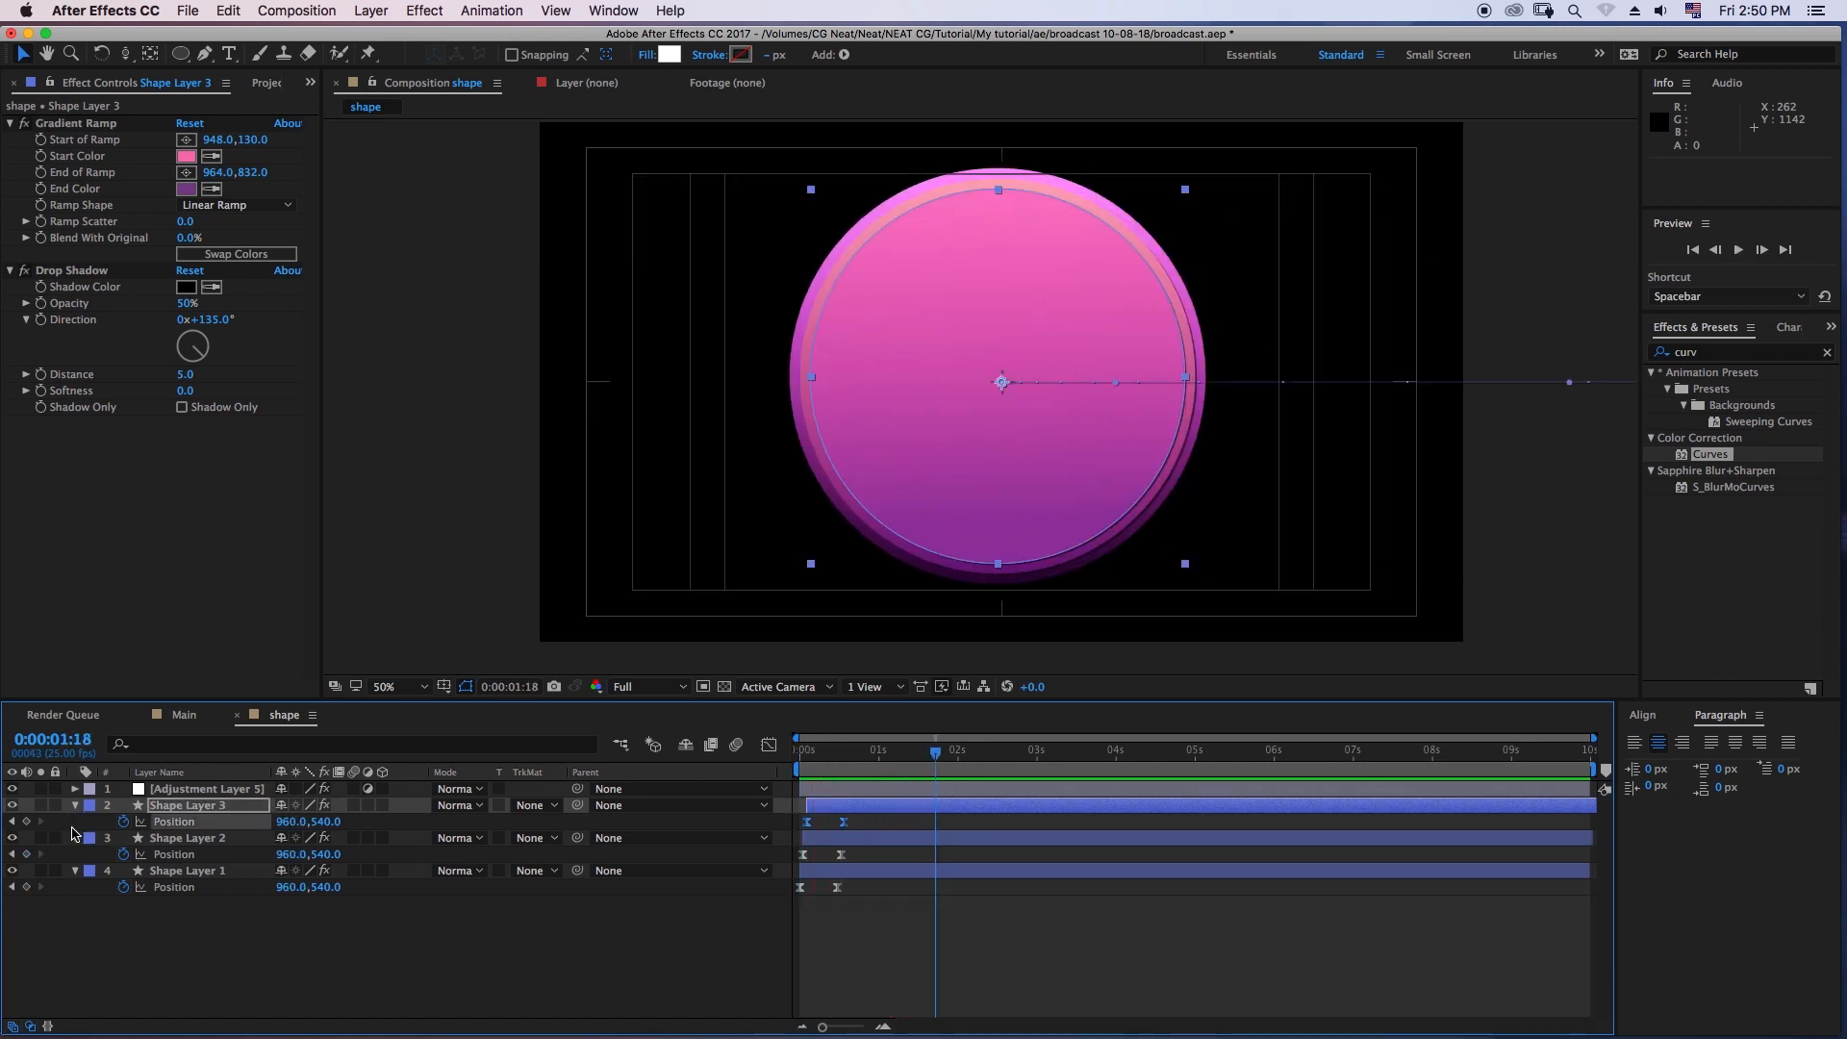
left_click(73, 823)
left_click(75, 807)
left_click(75, 821)
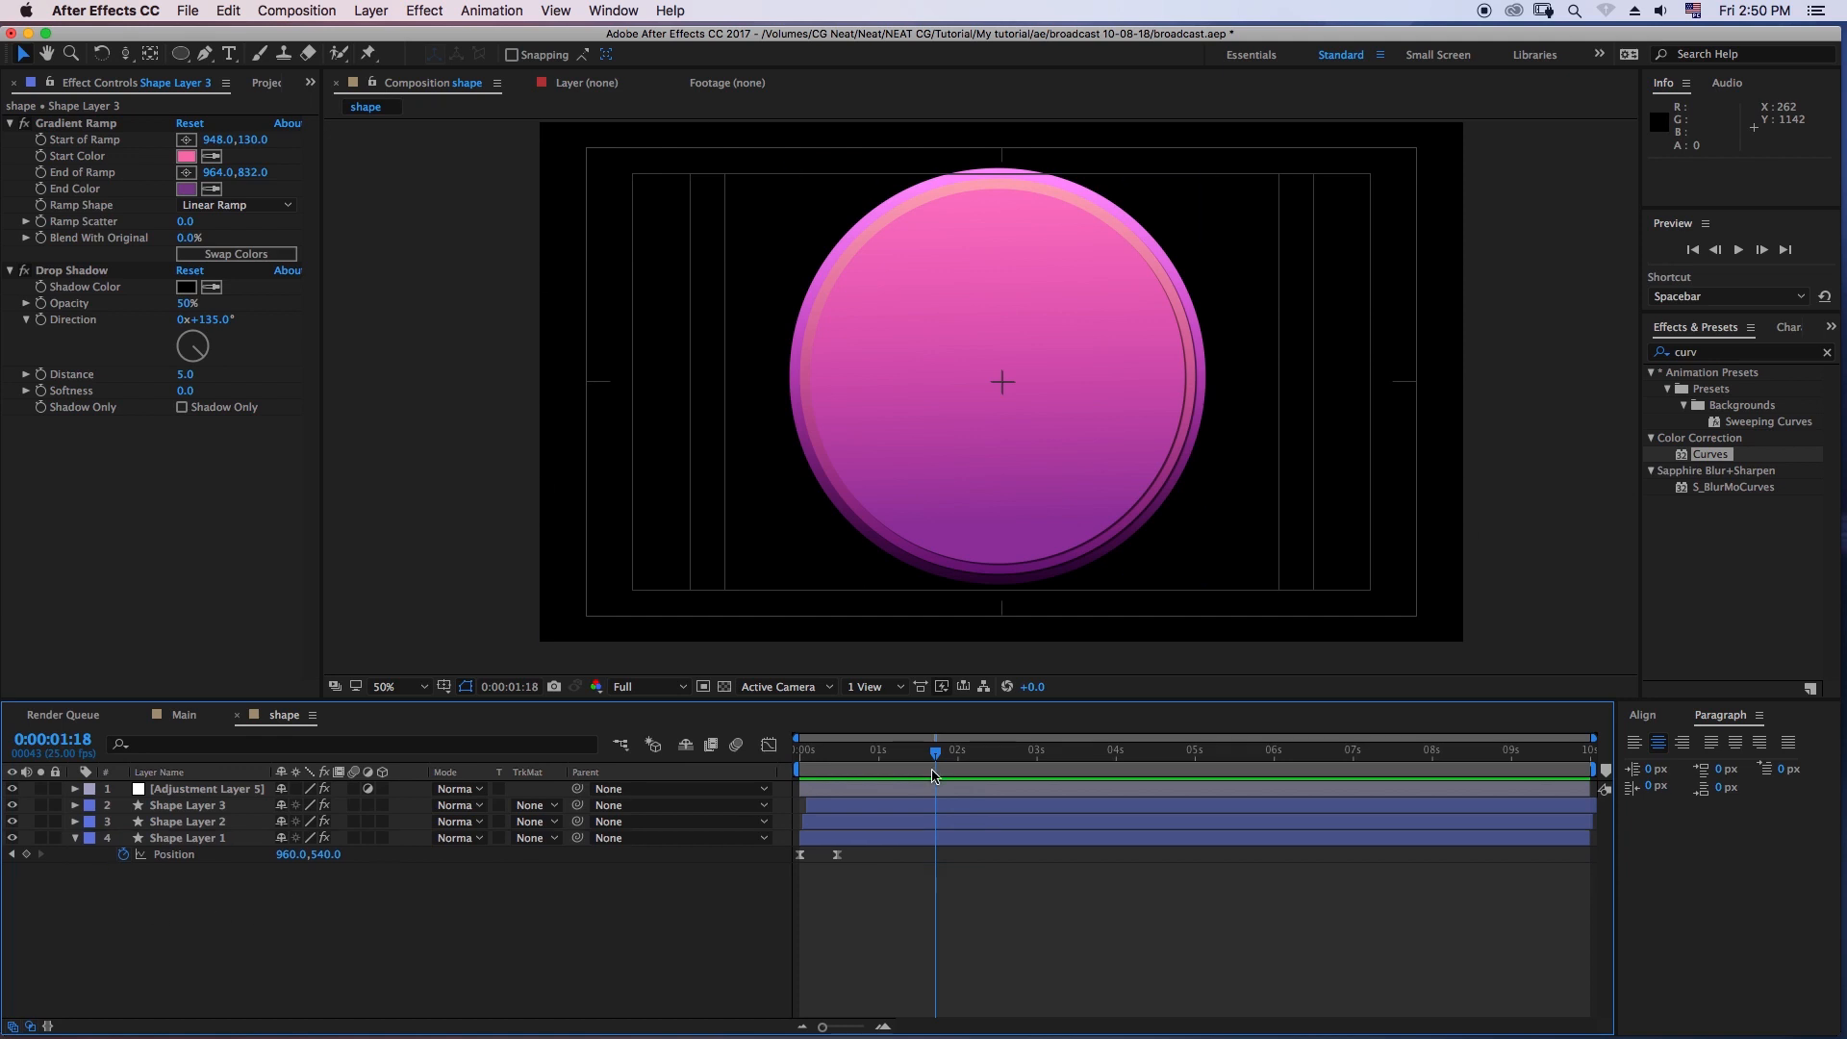
left_click_drag(933, 775, 693, 775)
key("space")
key("space")
- Reveal Shape Layer 3's Position keyframes and display their speed curve in the Graph Editor
left_click(824, 806)
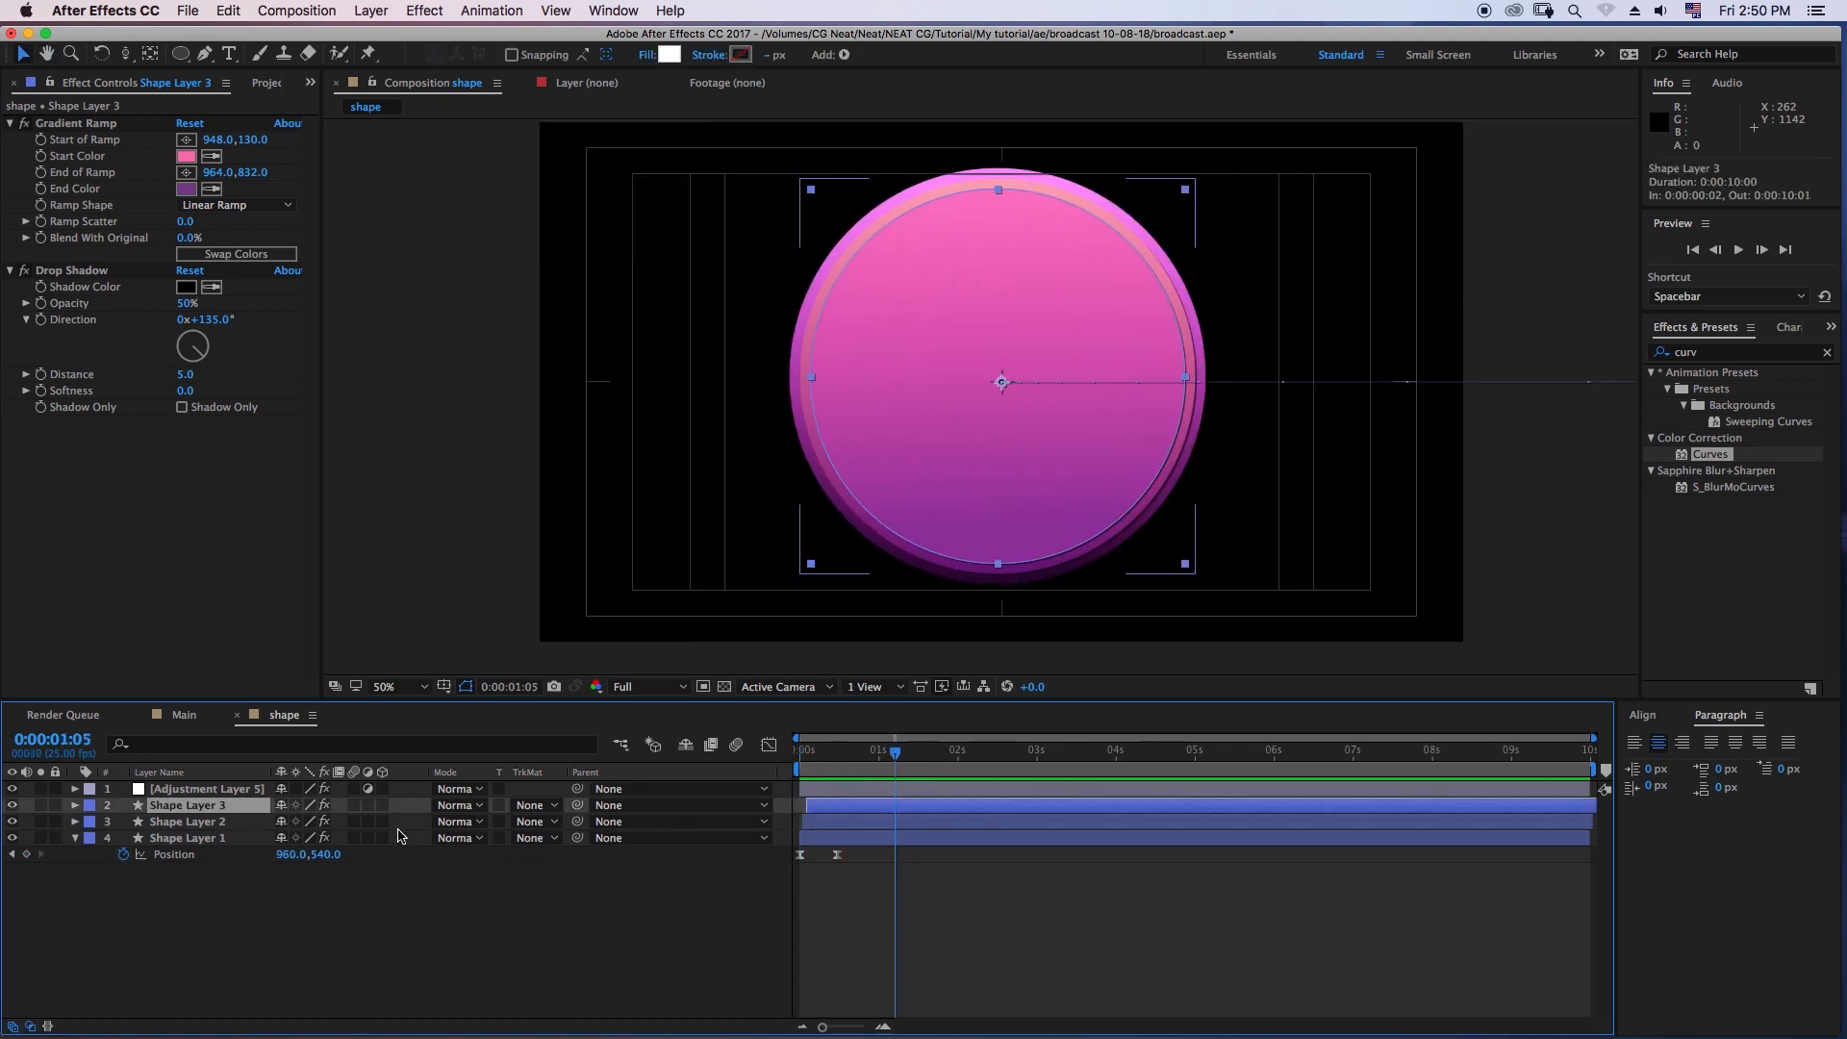
key("u")
left_click_drag(863, 829, 792, 829)
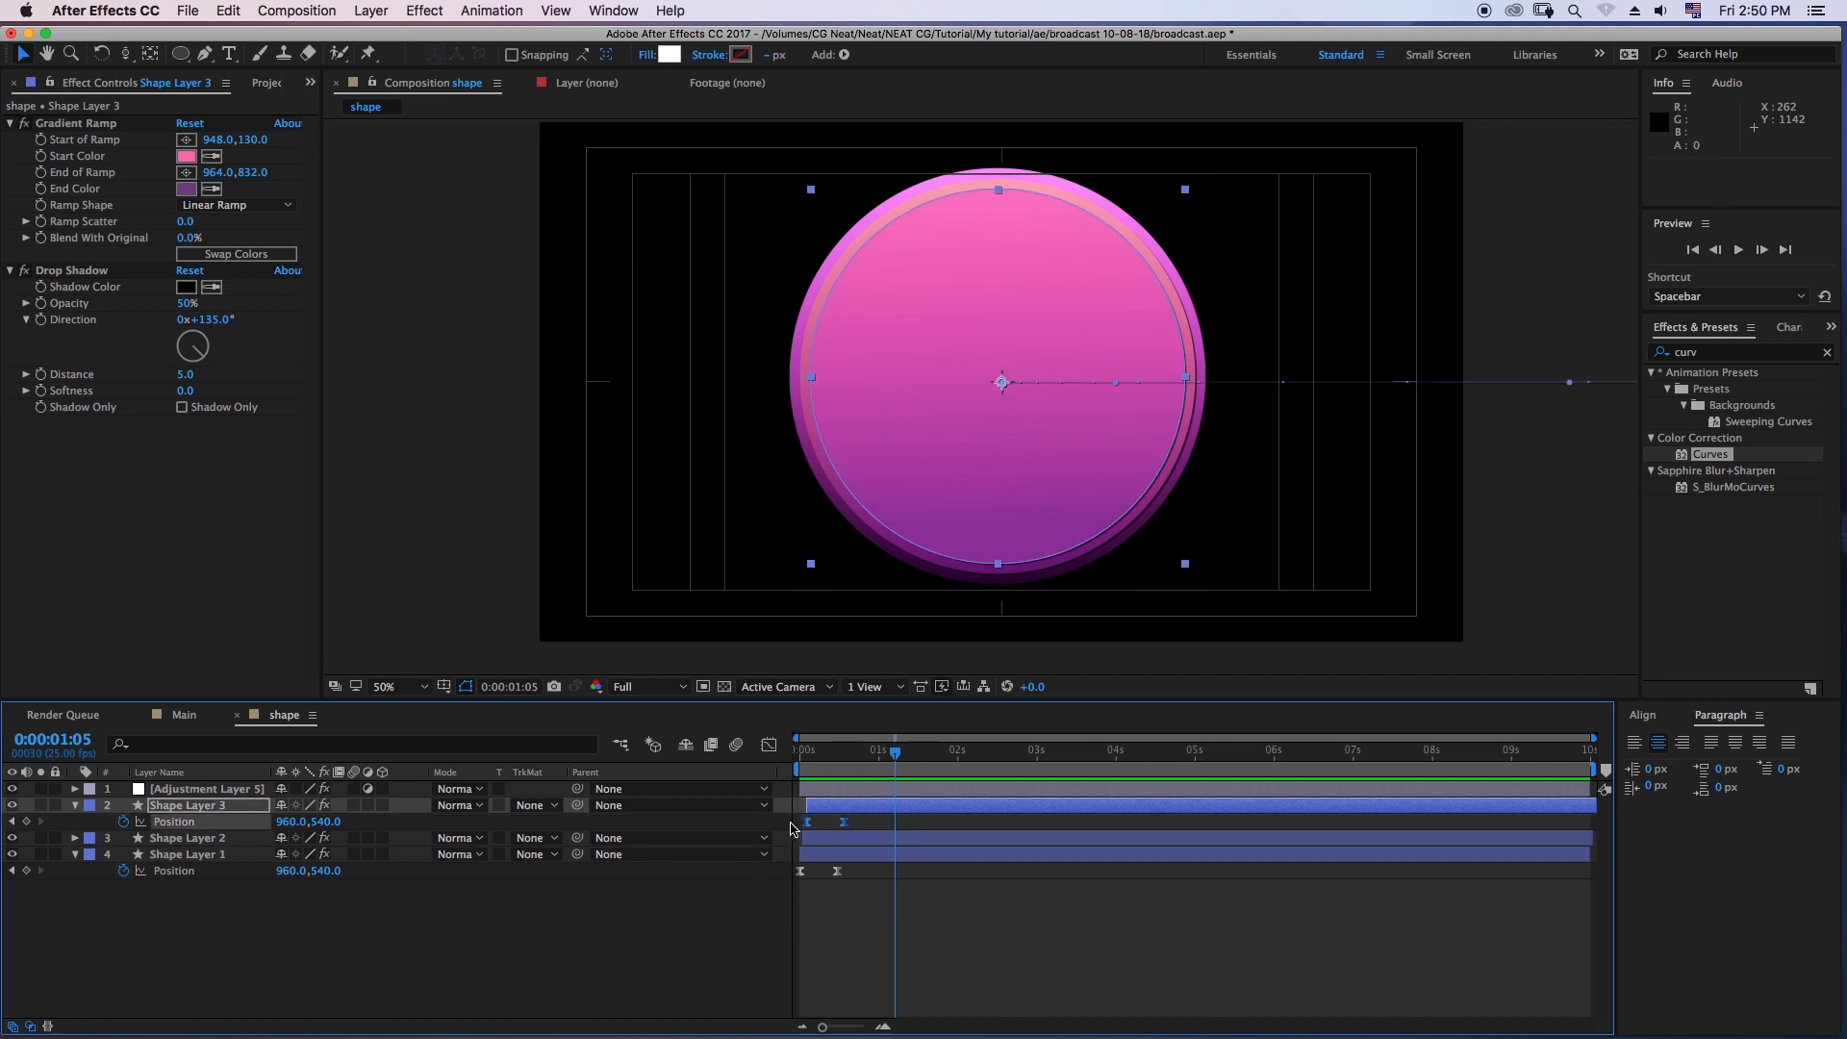
left_click(767, 746)
left_click_drag(859, 756, 791, 777)
- Lengthen the first Position keyframe's ease handle on Shape Layer 3 for a softer start, check the motion and close the Graph Editor
left_click(806, 974)
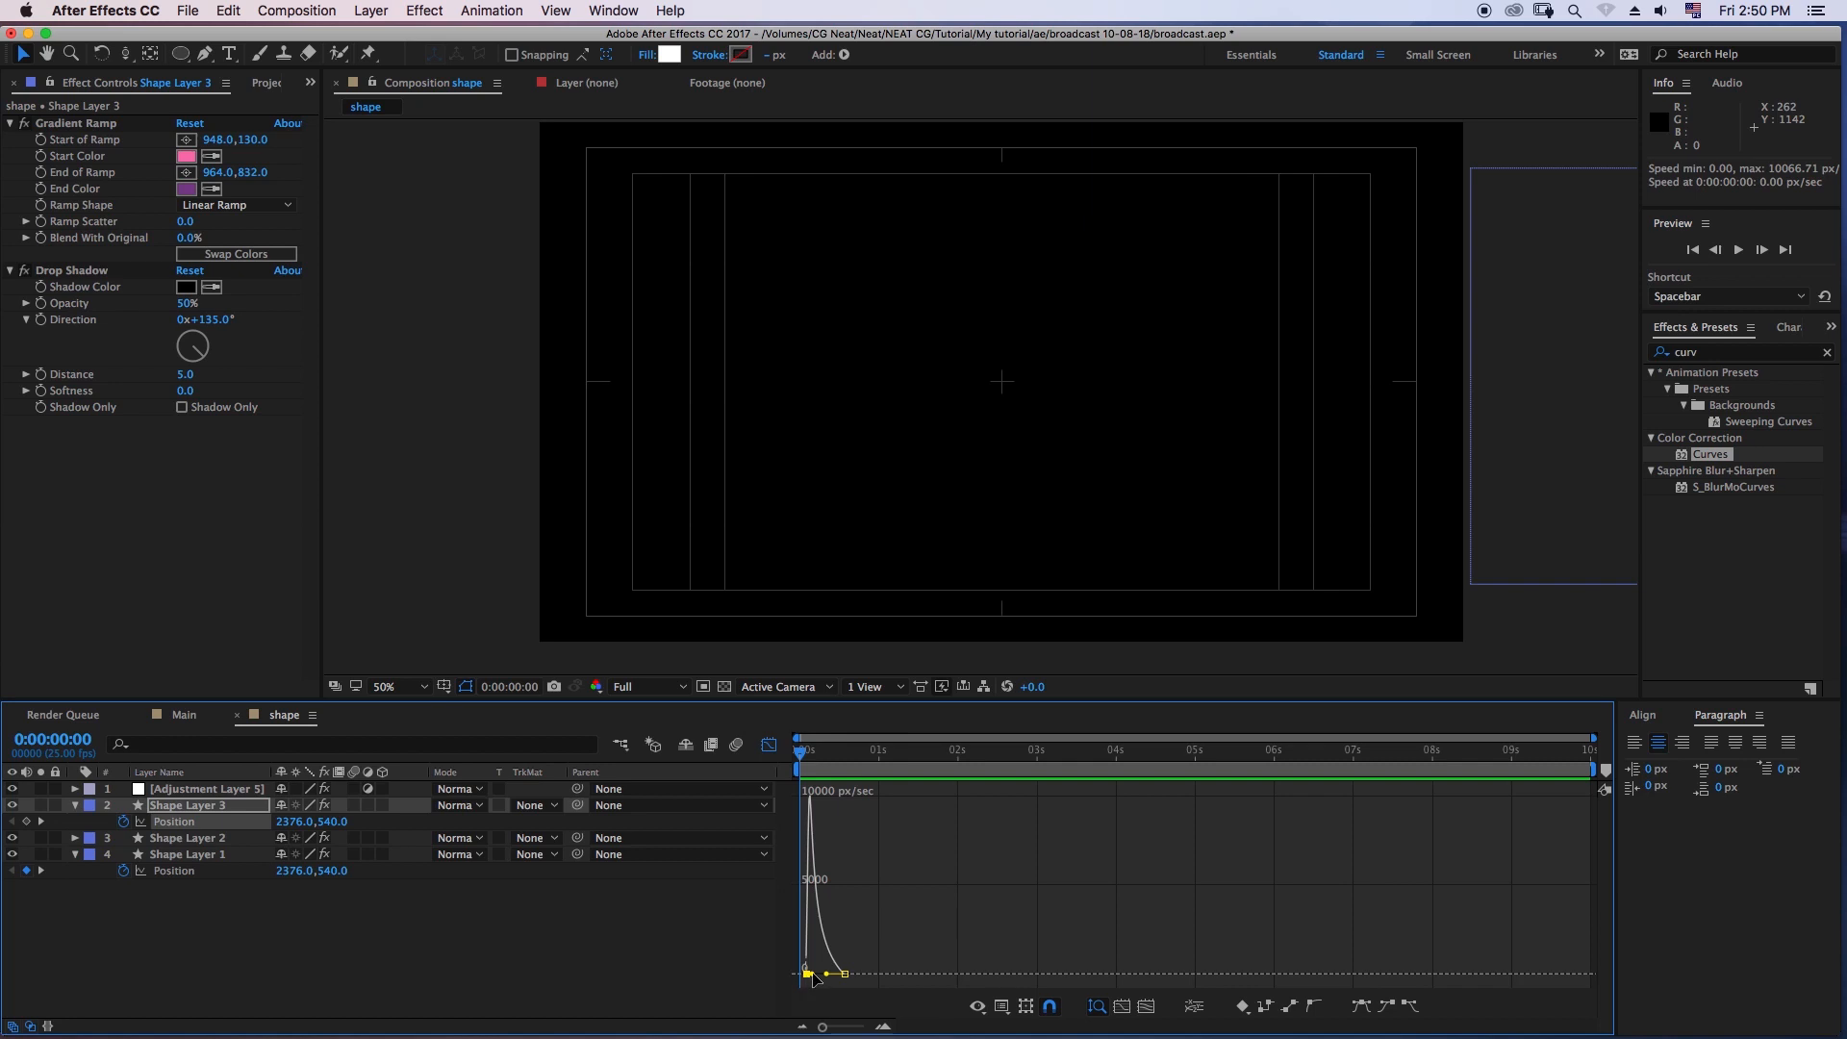
key("space")
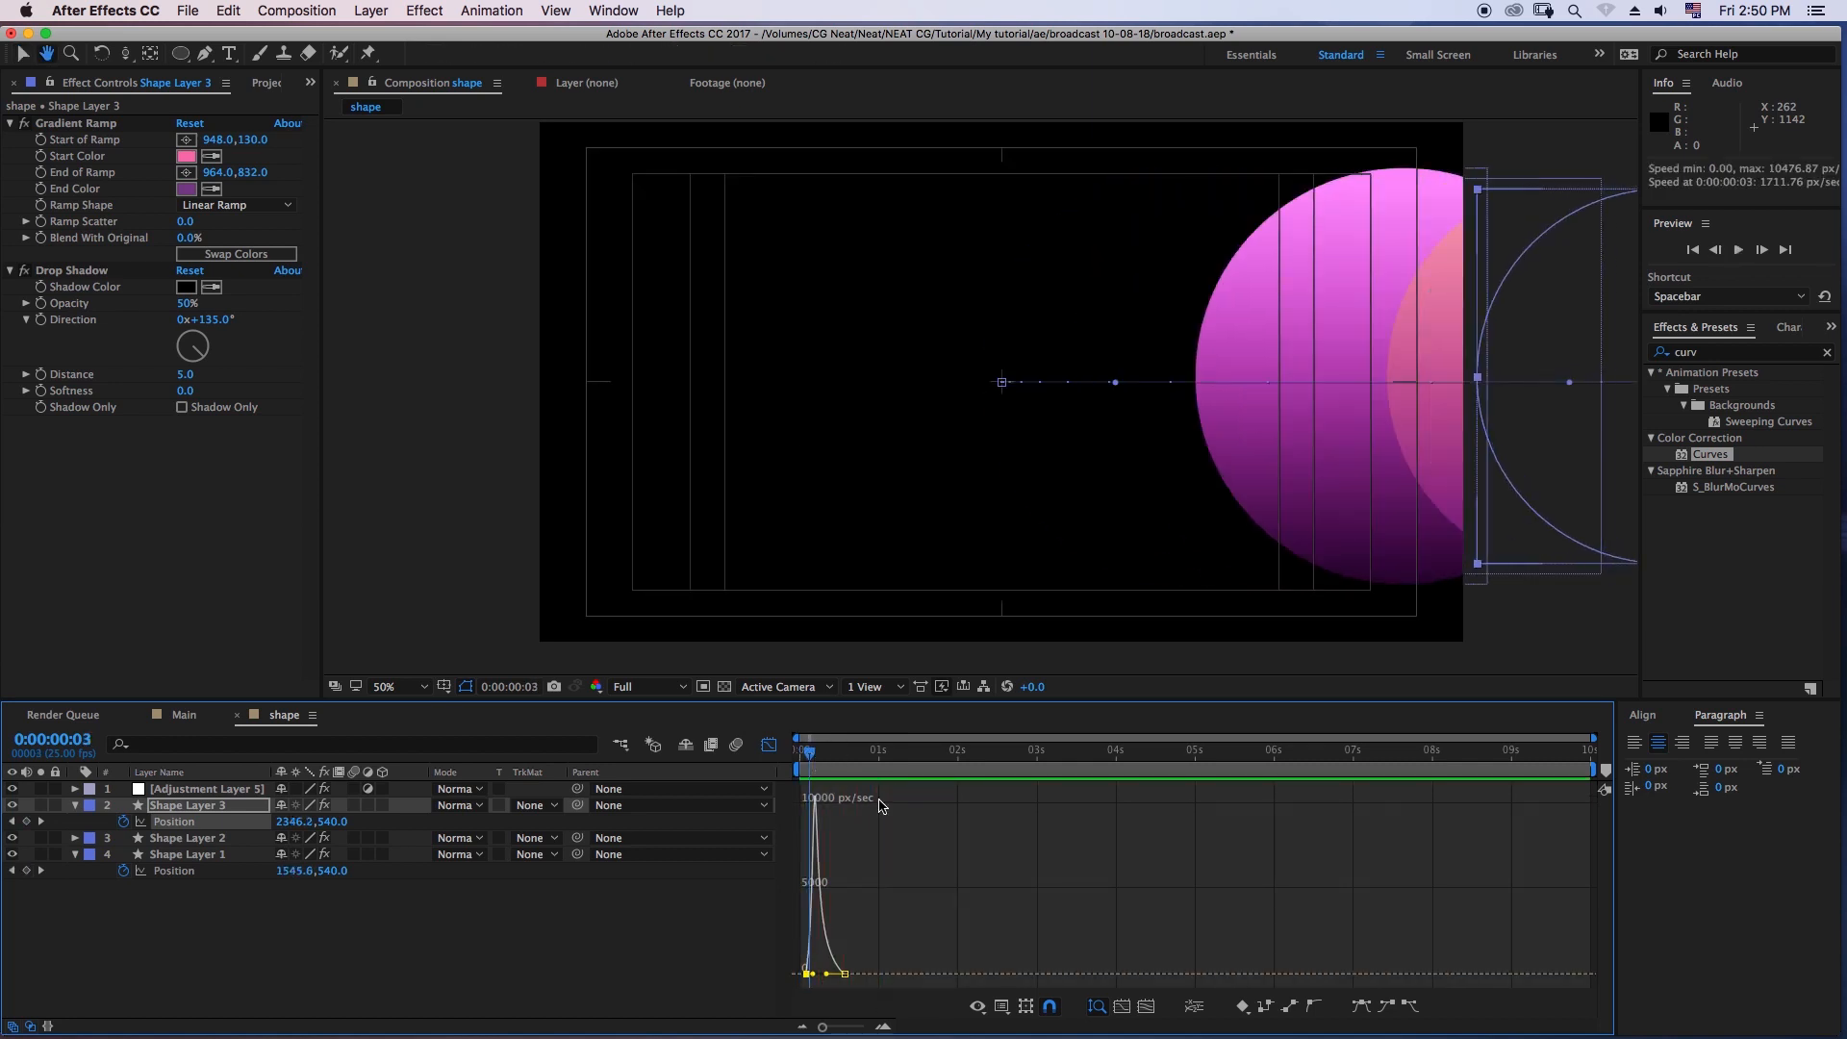
mouse_move(811, 766)
left_mouse_down()
mouse_move(887, 767)
mouse_move(829, 777)
left_mouse_up()
left_click(768, 746)
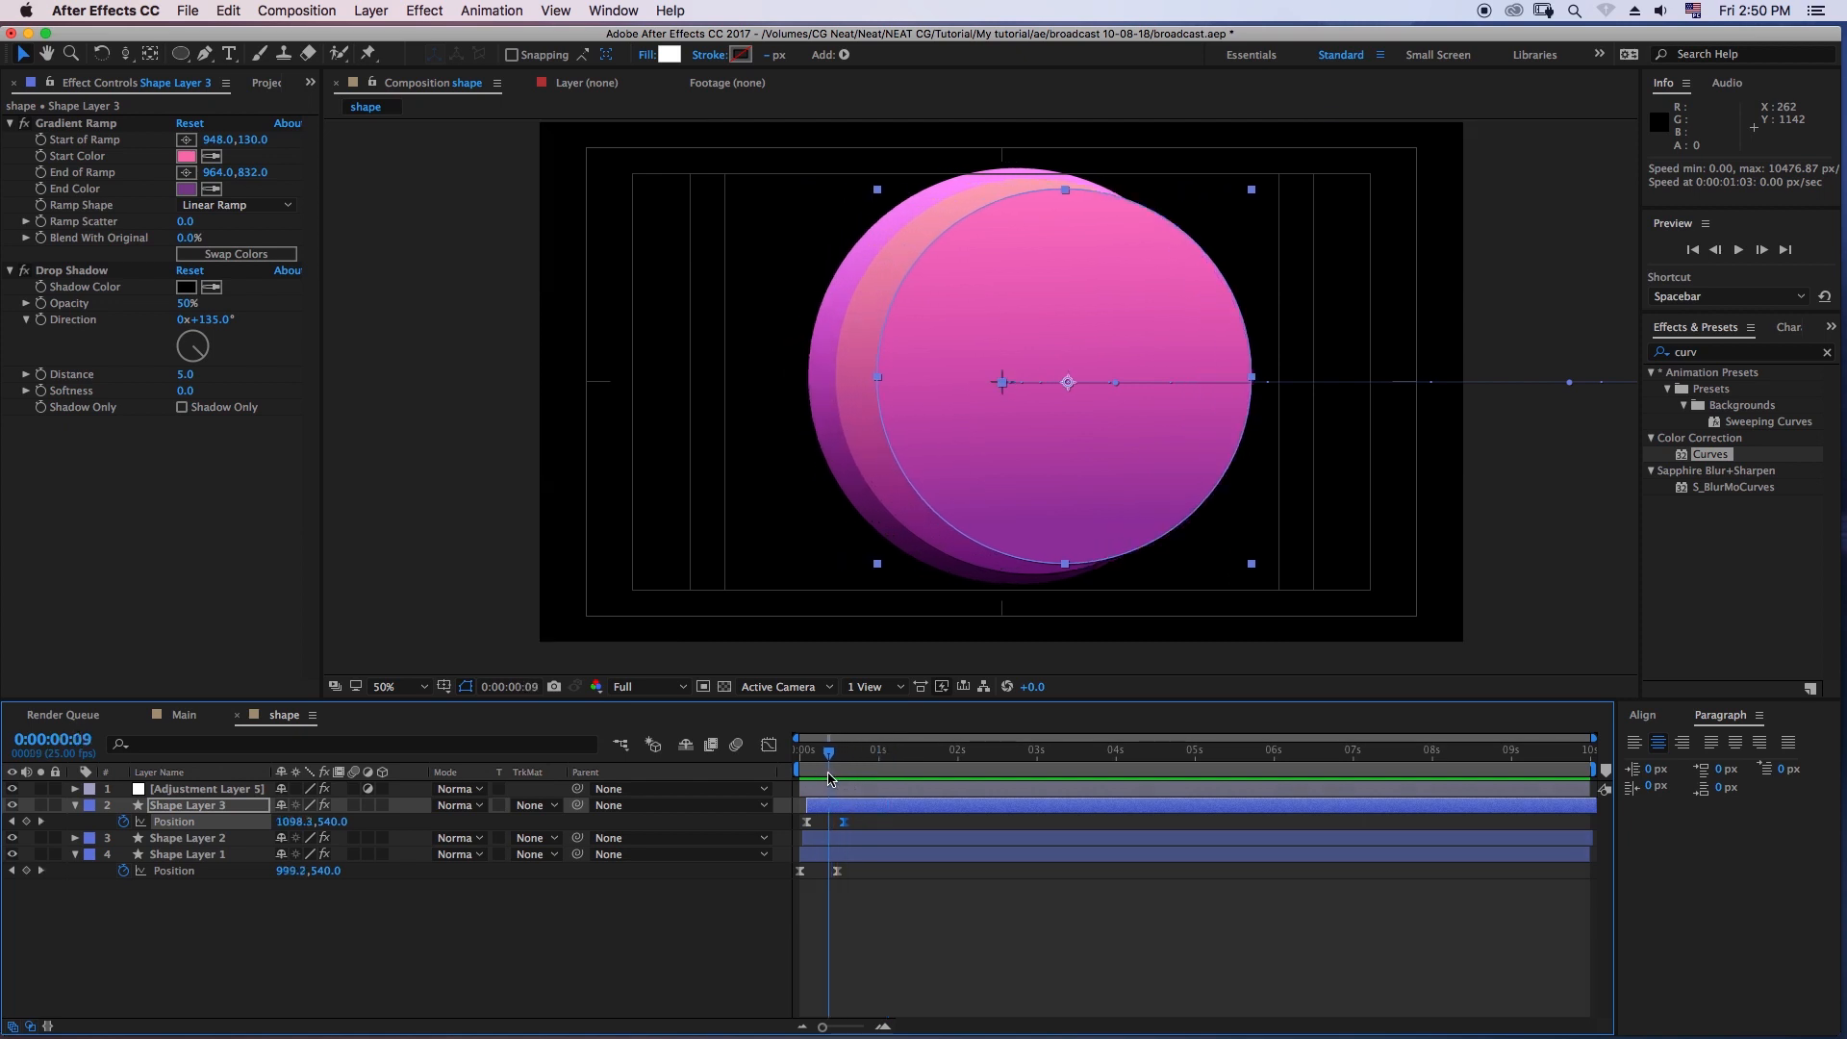
- Try starting Shape Layer 3 one frame later in the timeline and preview the circles' staggered entrance
left_click(853, 815)
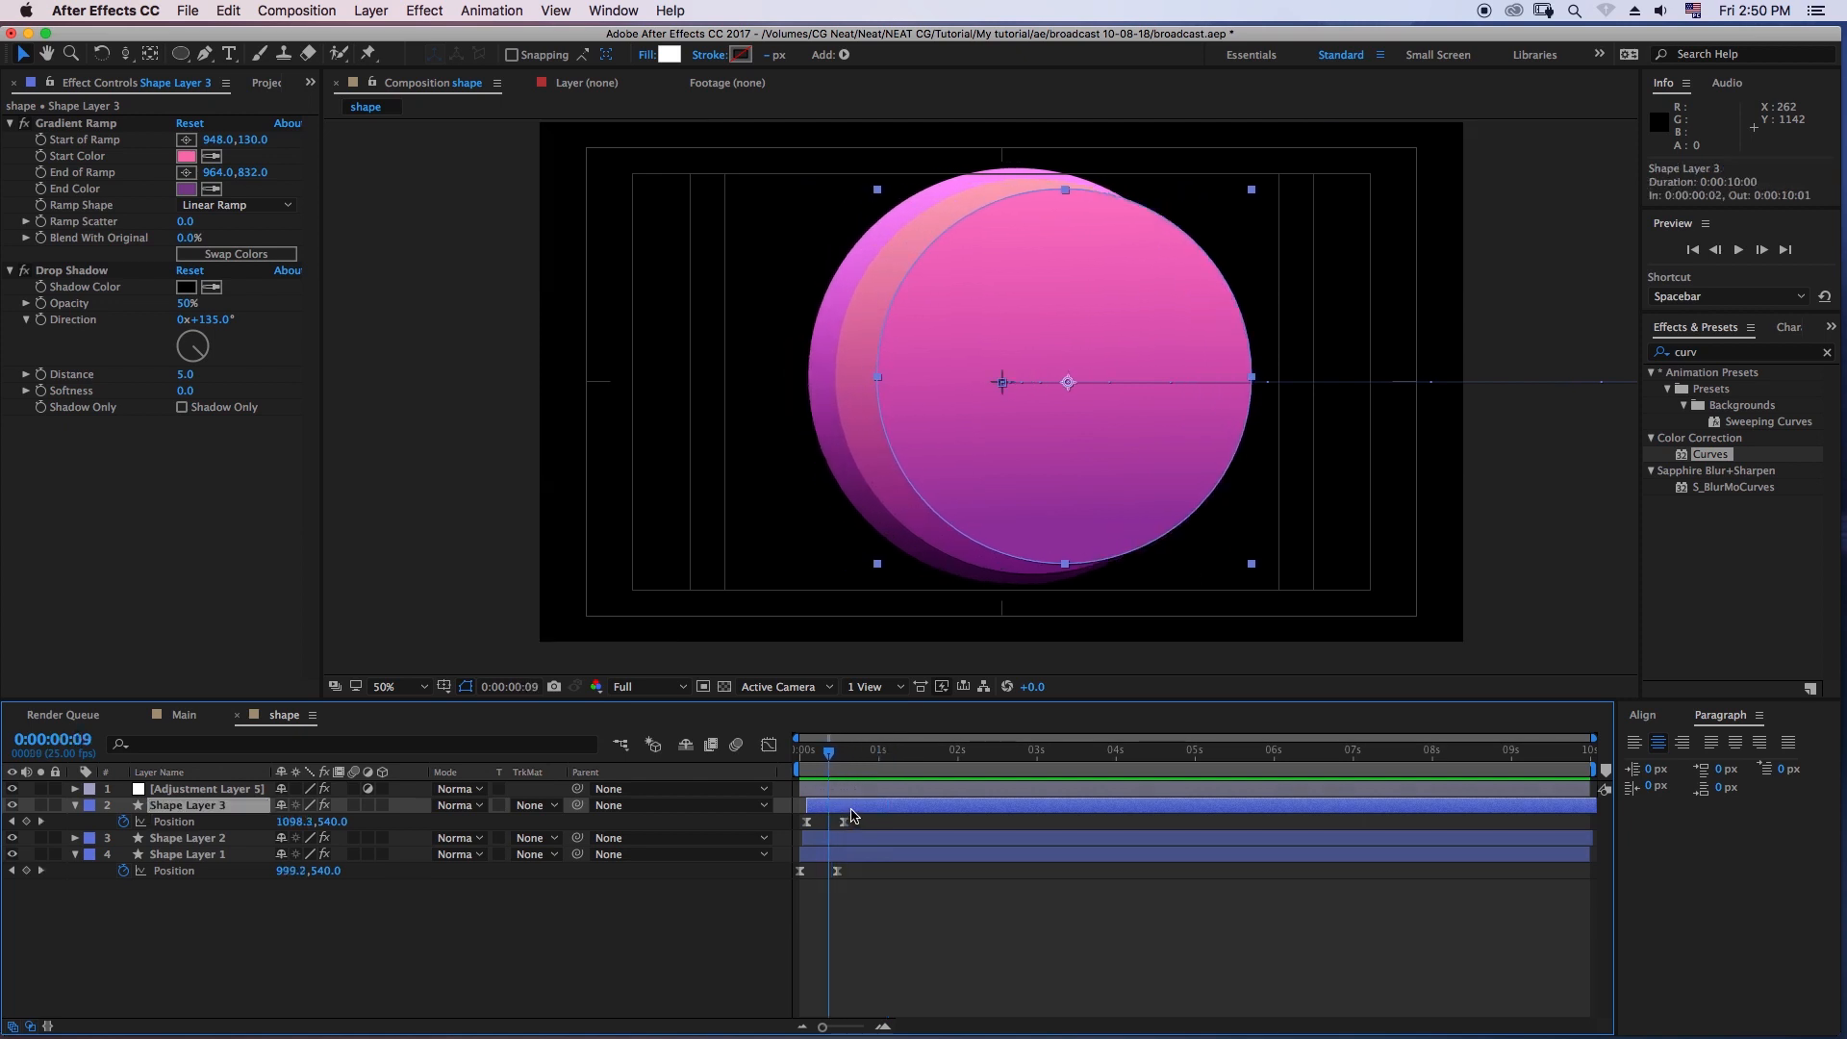
left_click_drag(853, 815, 851, 801)
key("space")
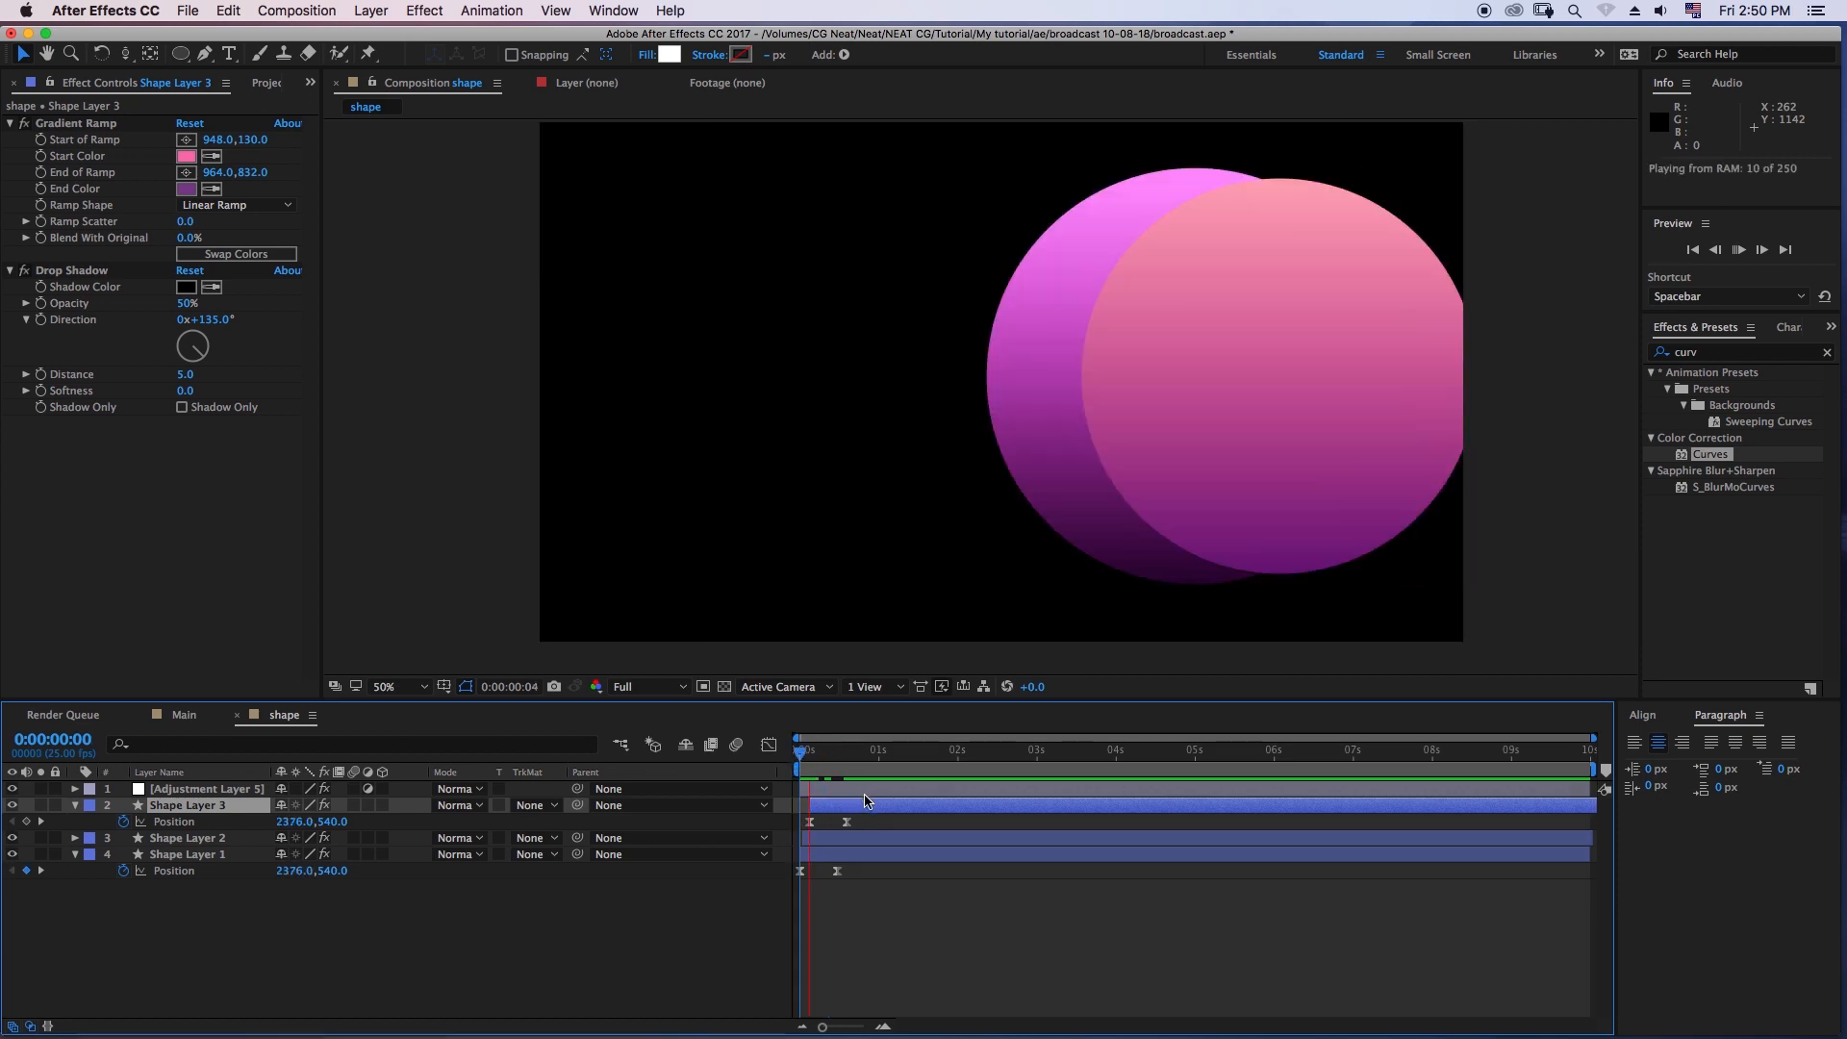
left_click_drag(802, 756, 835, 768)
left_click(859, 810)
key("space")
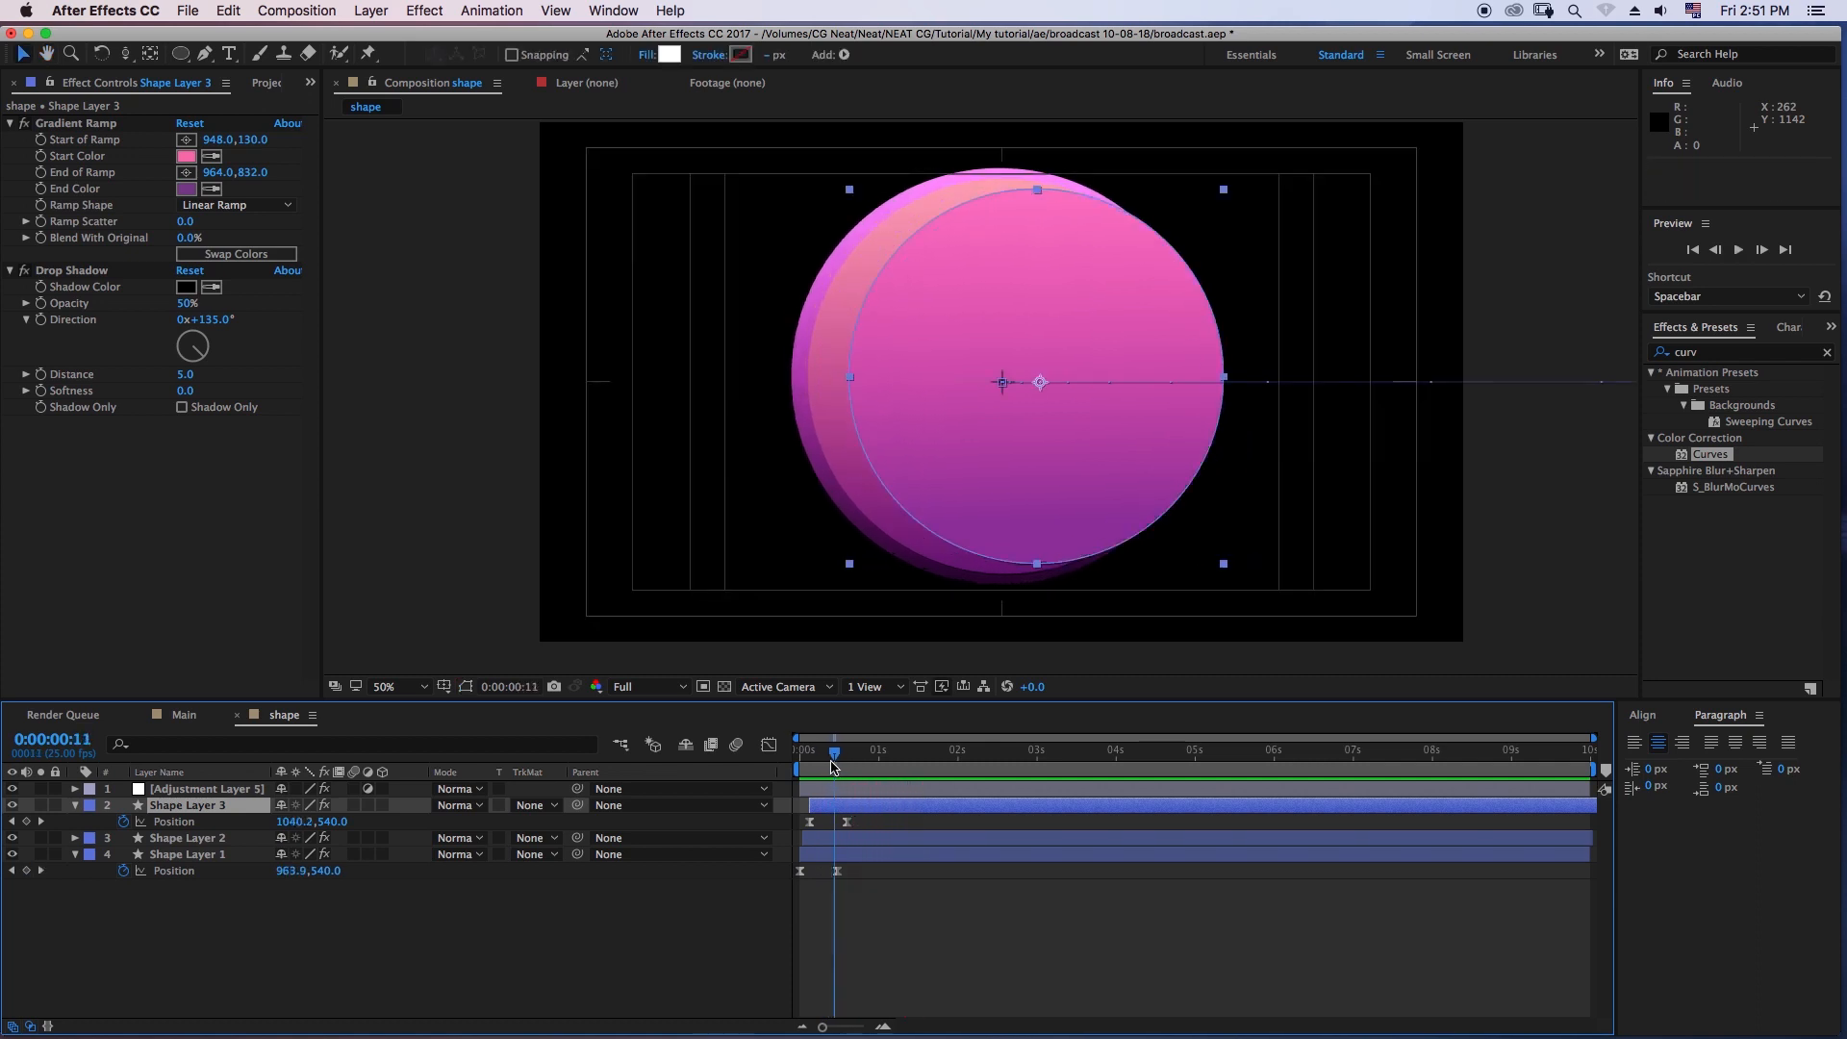
- Shift Shape Layer 3 earlier to start at 0:00:00:01, preview the entrance and collapse the layer's properties
left_click_drag(850, 810, 788, 761)
key("space")
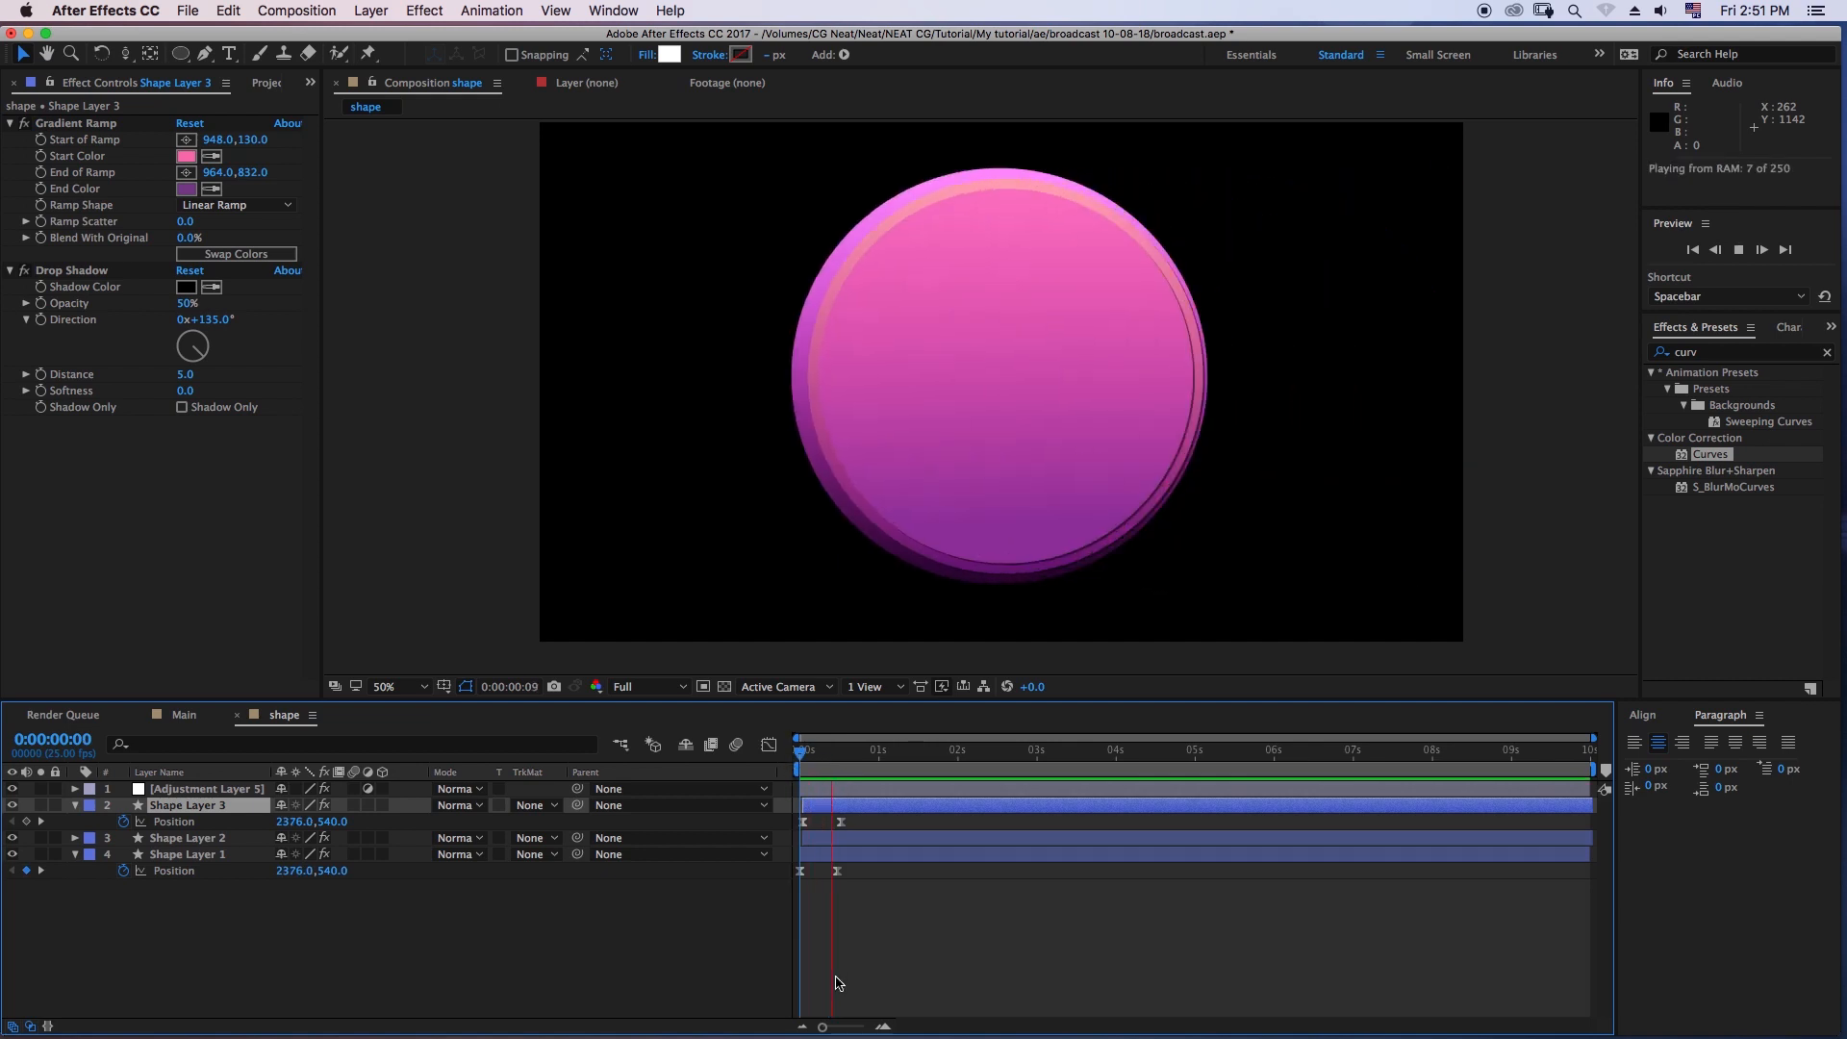
key("space")
key("space")
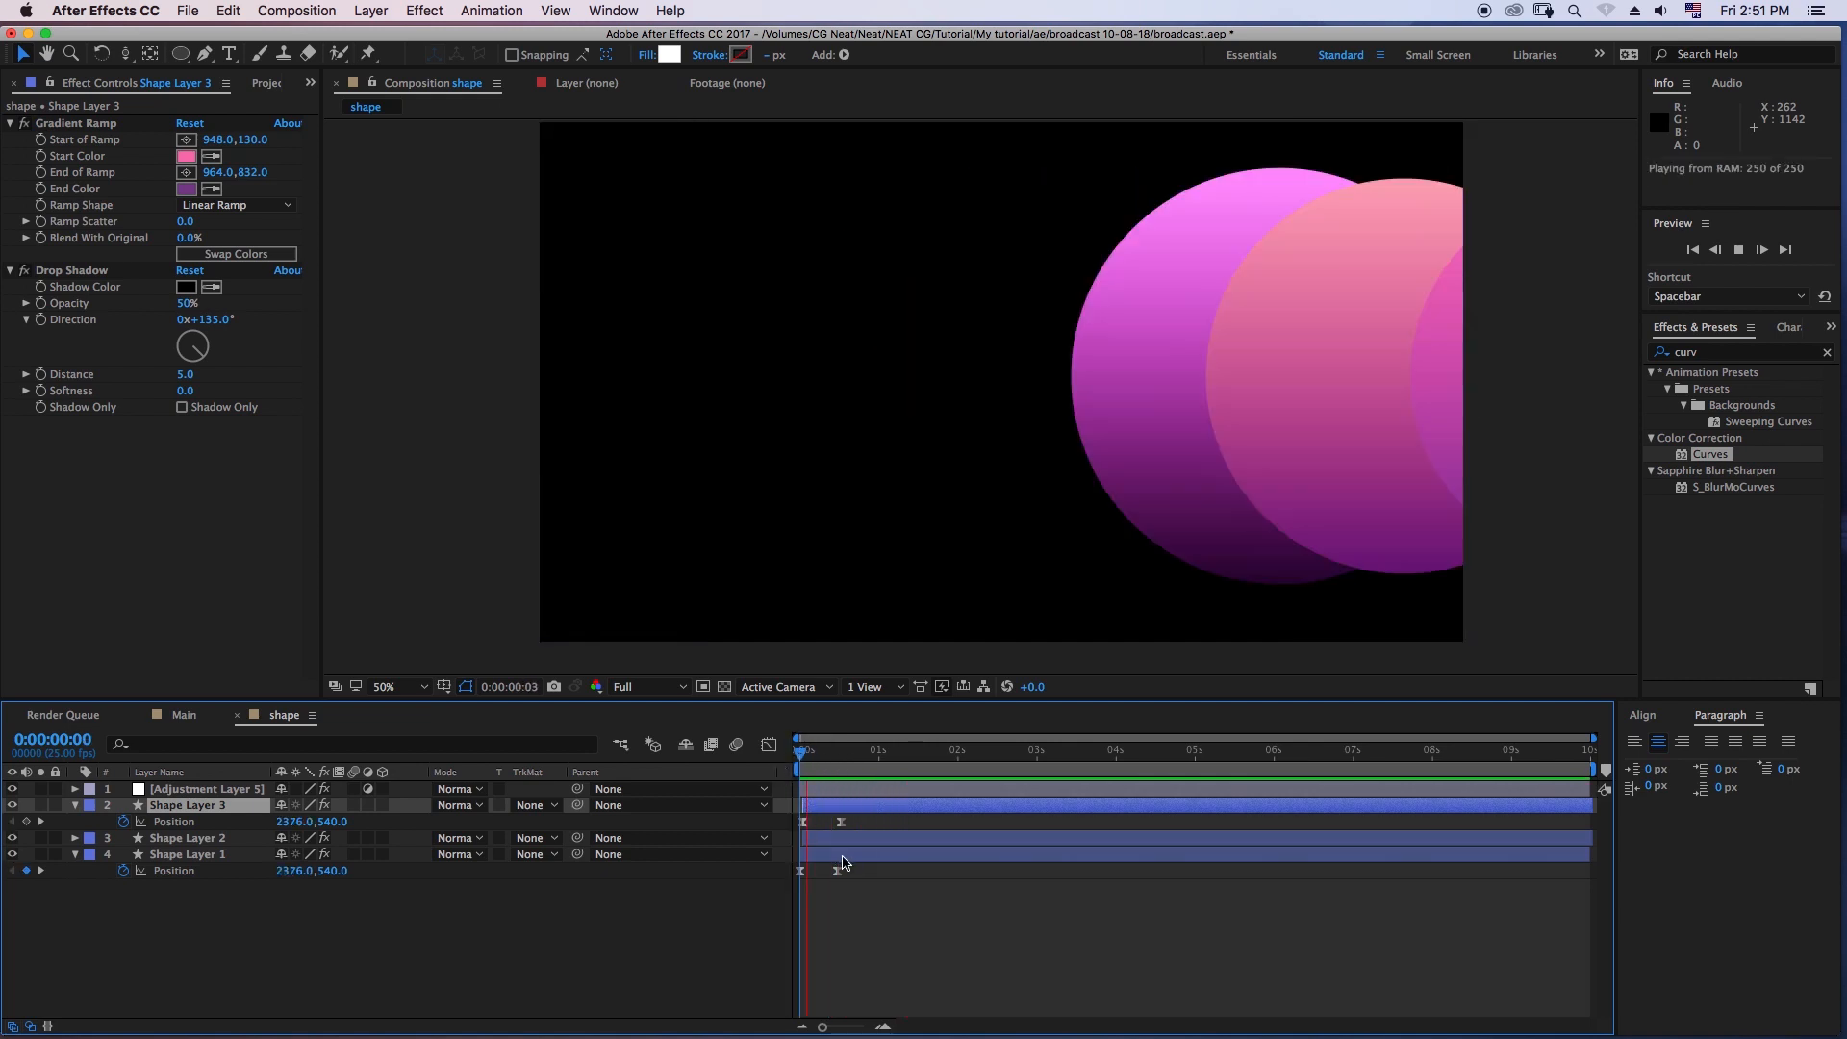
key("space")
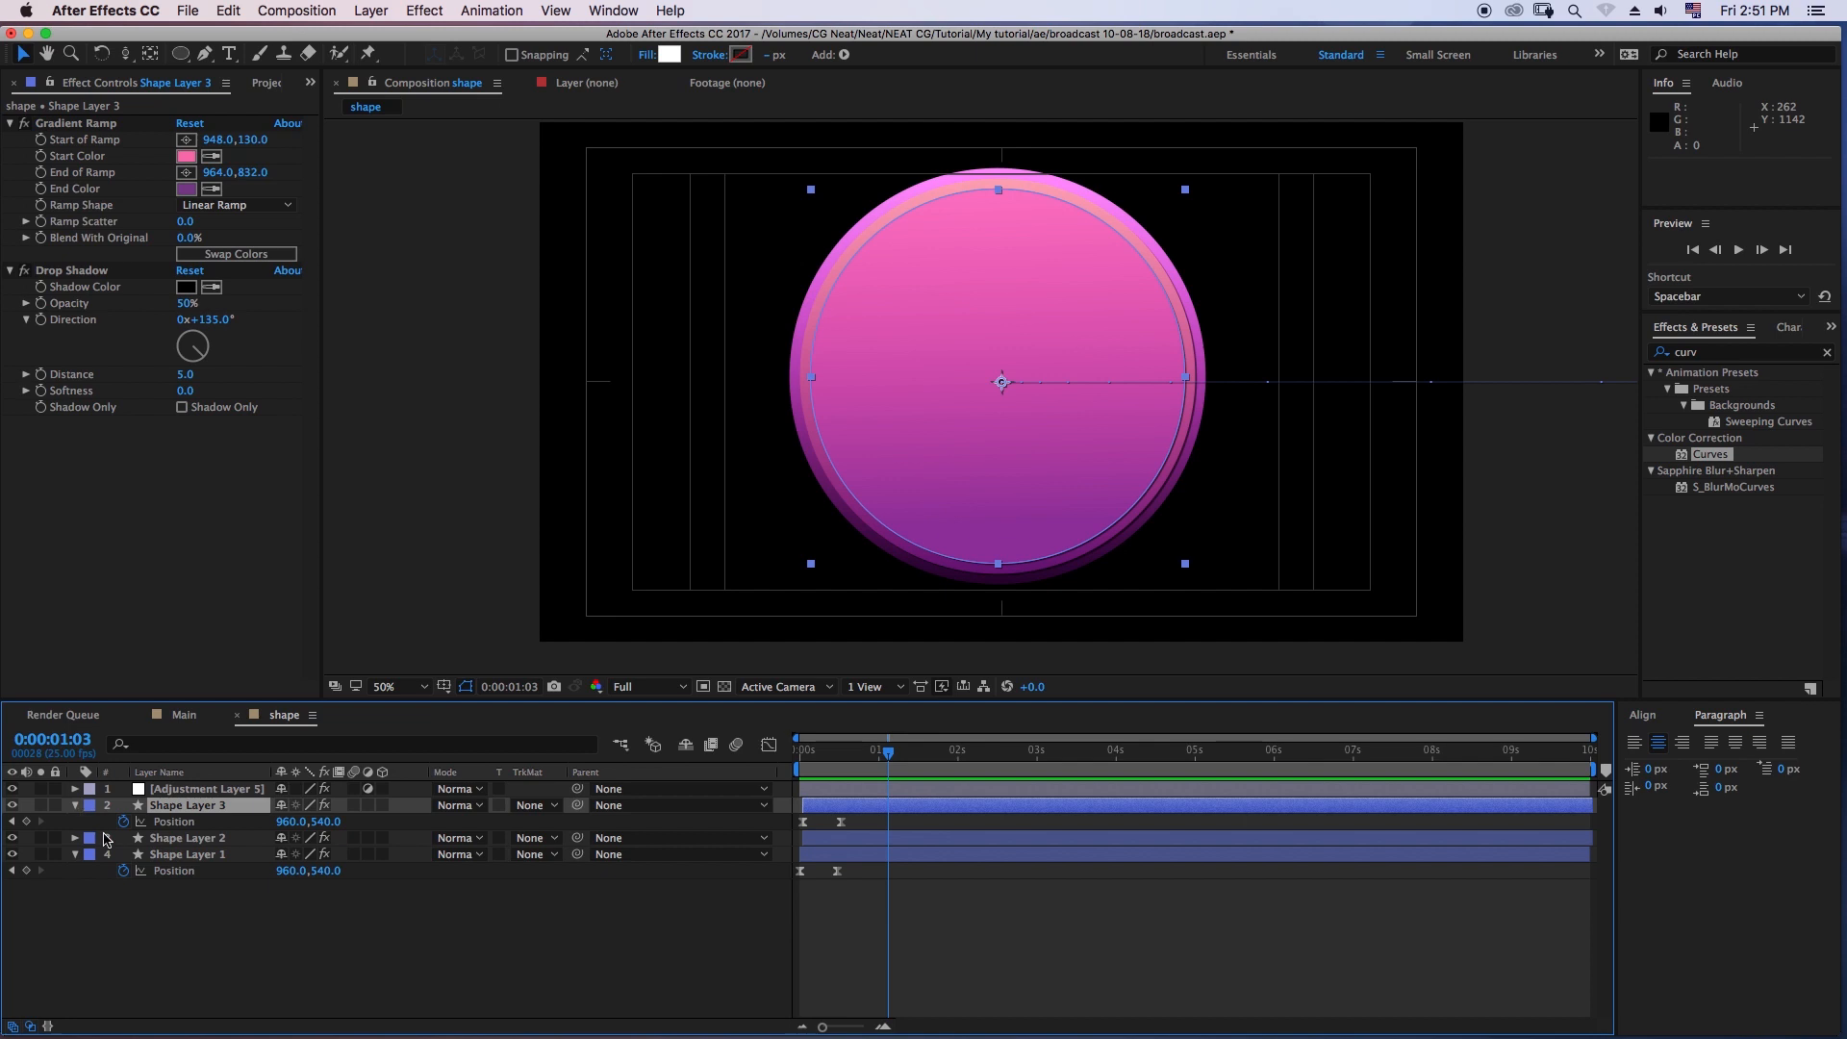
left_click(301, 935)
left_click(76, 808)
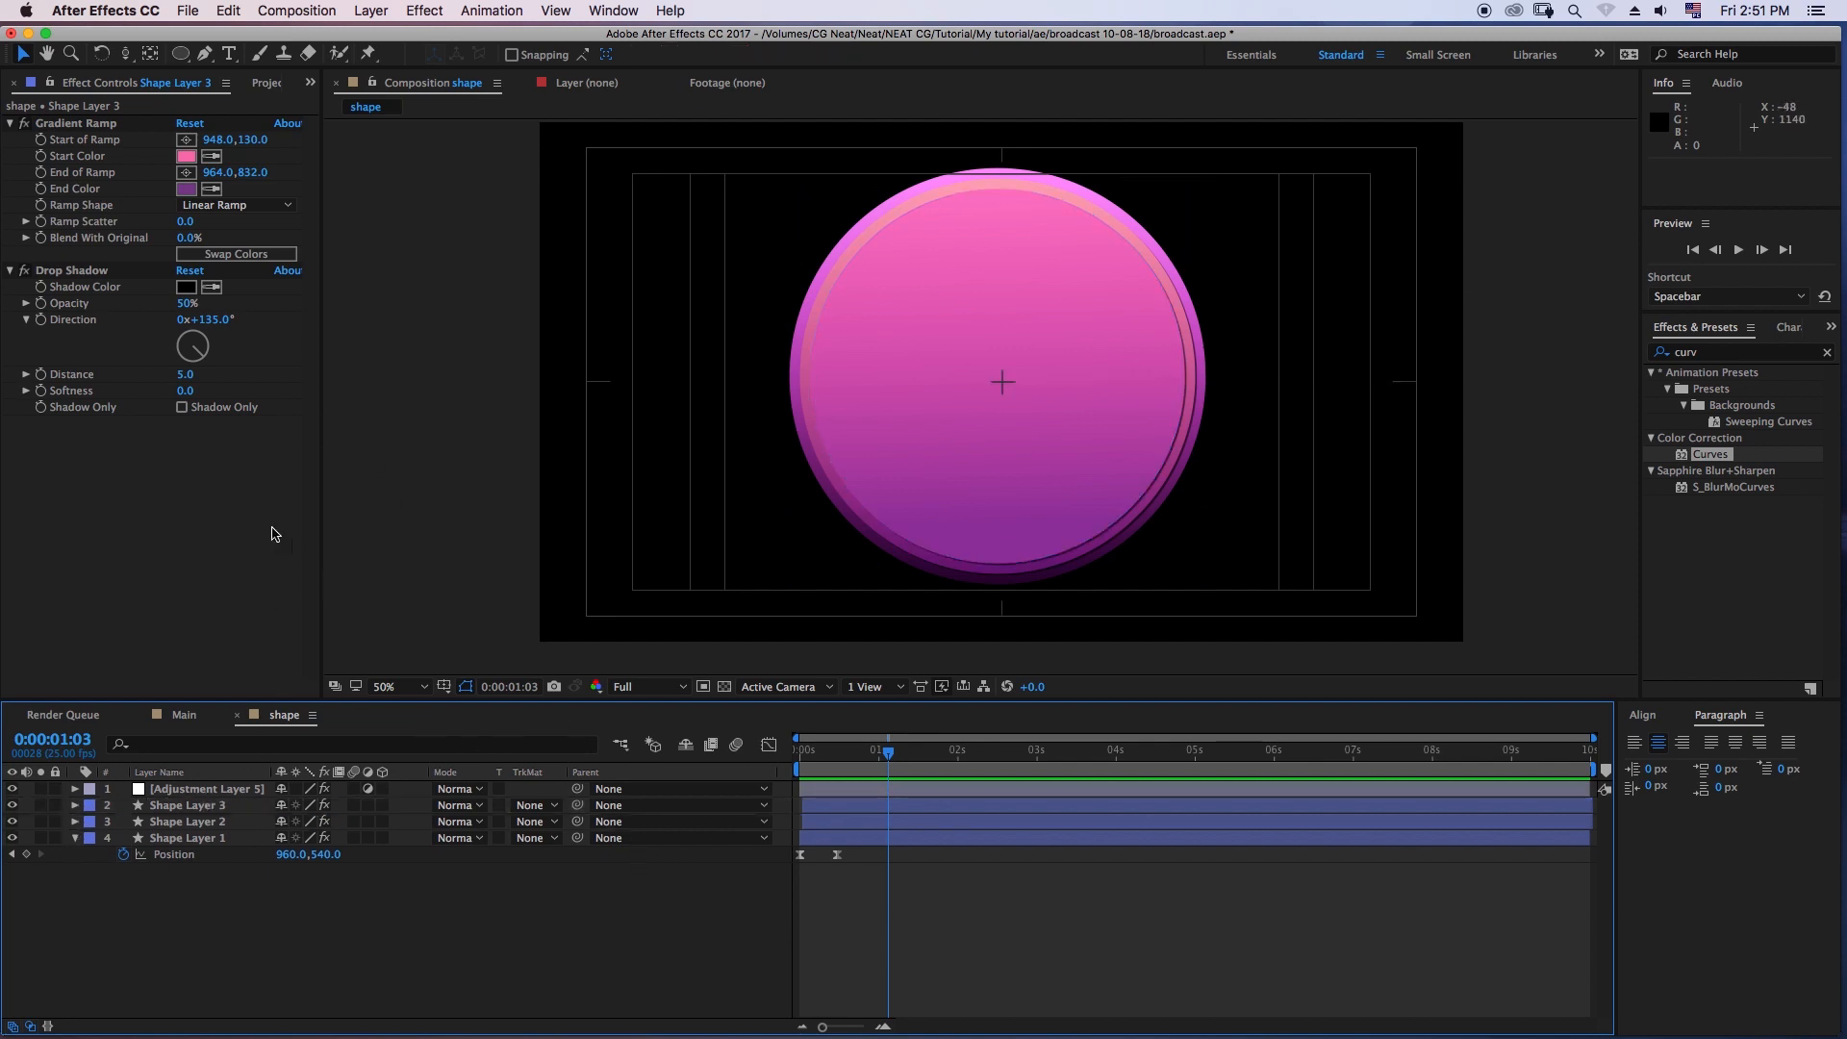
- Create a new 1920 x 1080, 25 fps, ten-second composition named Replace footage
left_click(275, 86)
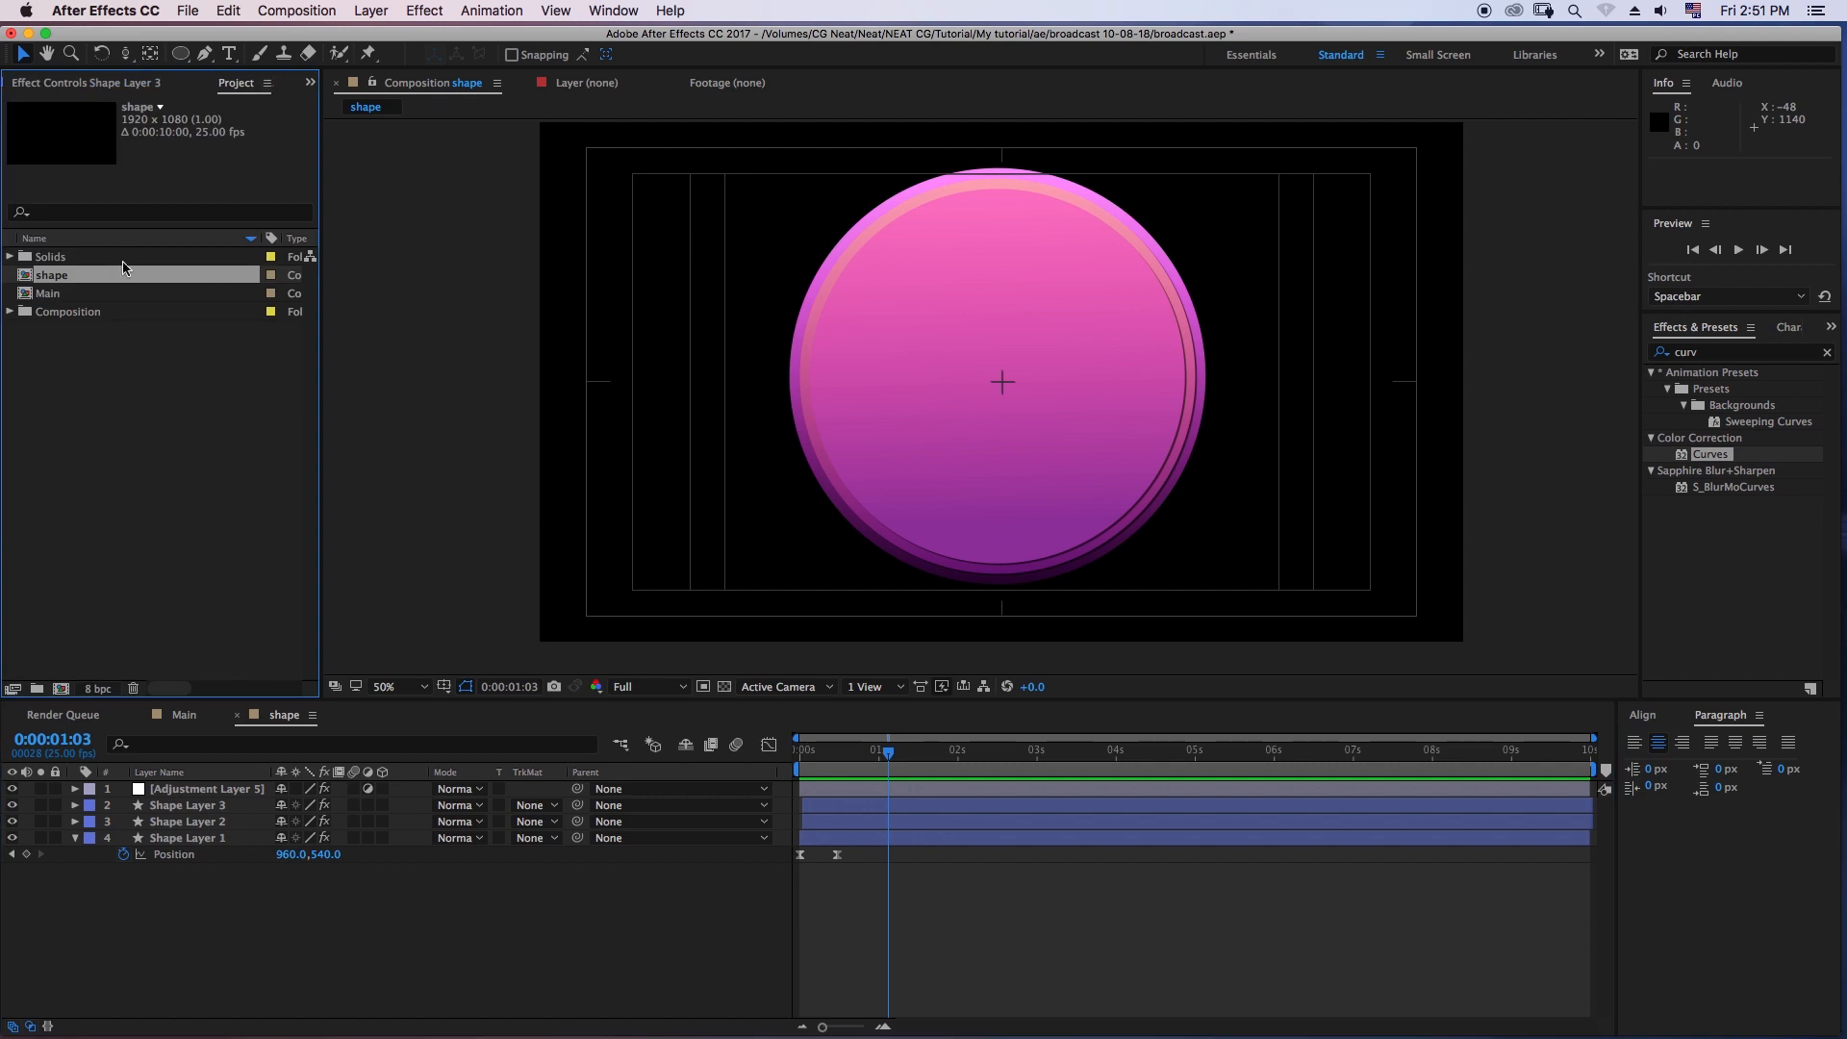
left_click(55, 298)
left_click(56, 280)
left_click(111, 359)
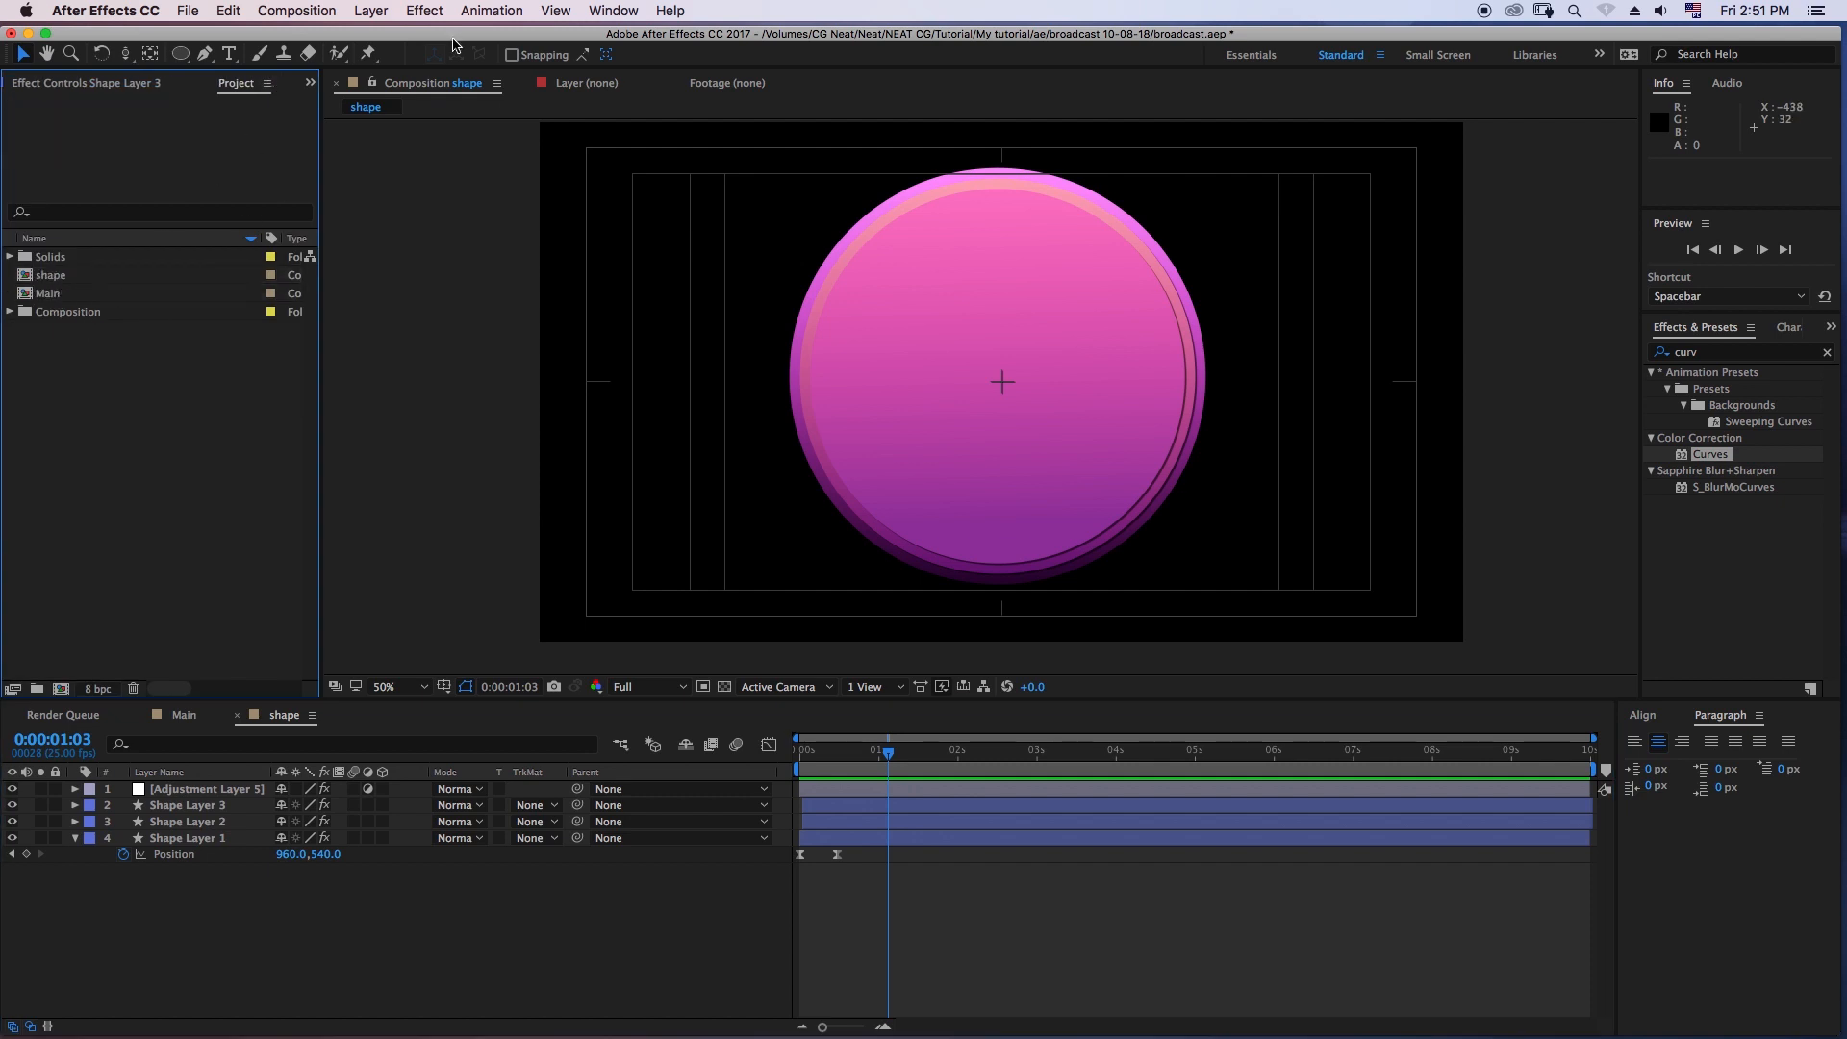
left_click(296, 11)
left_click(319, 38)
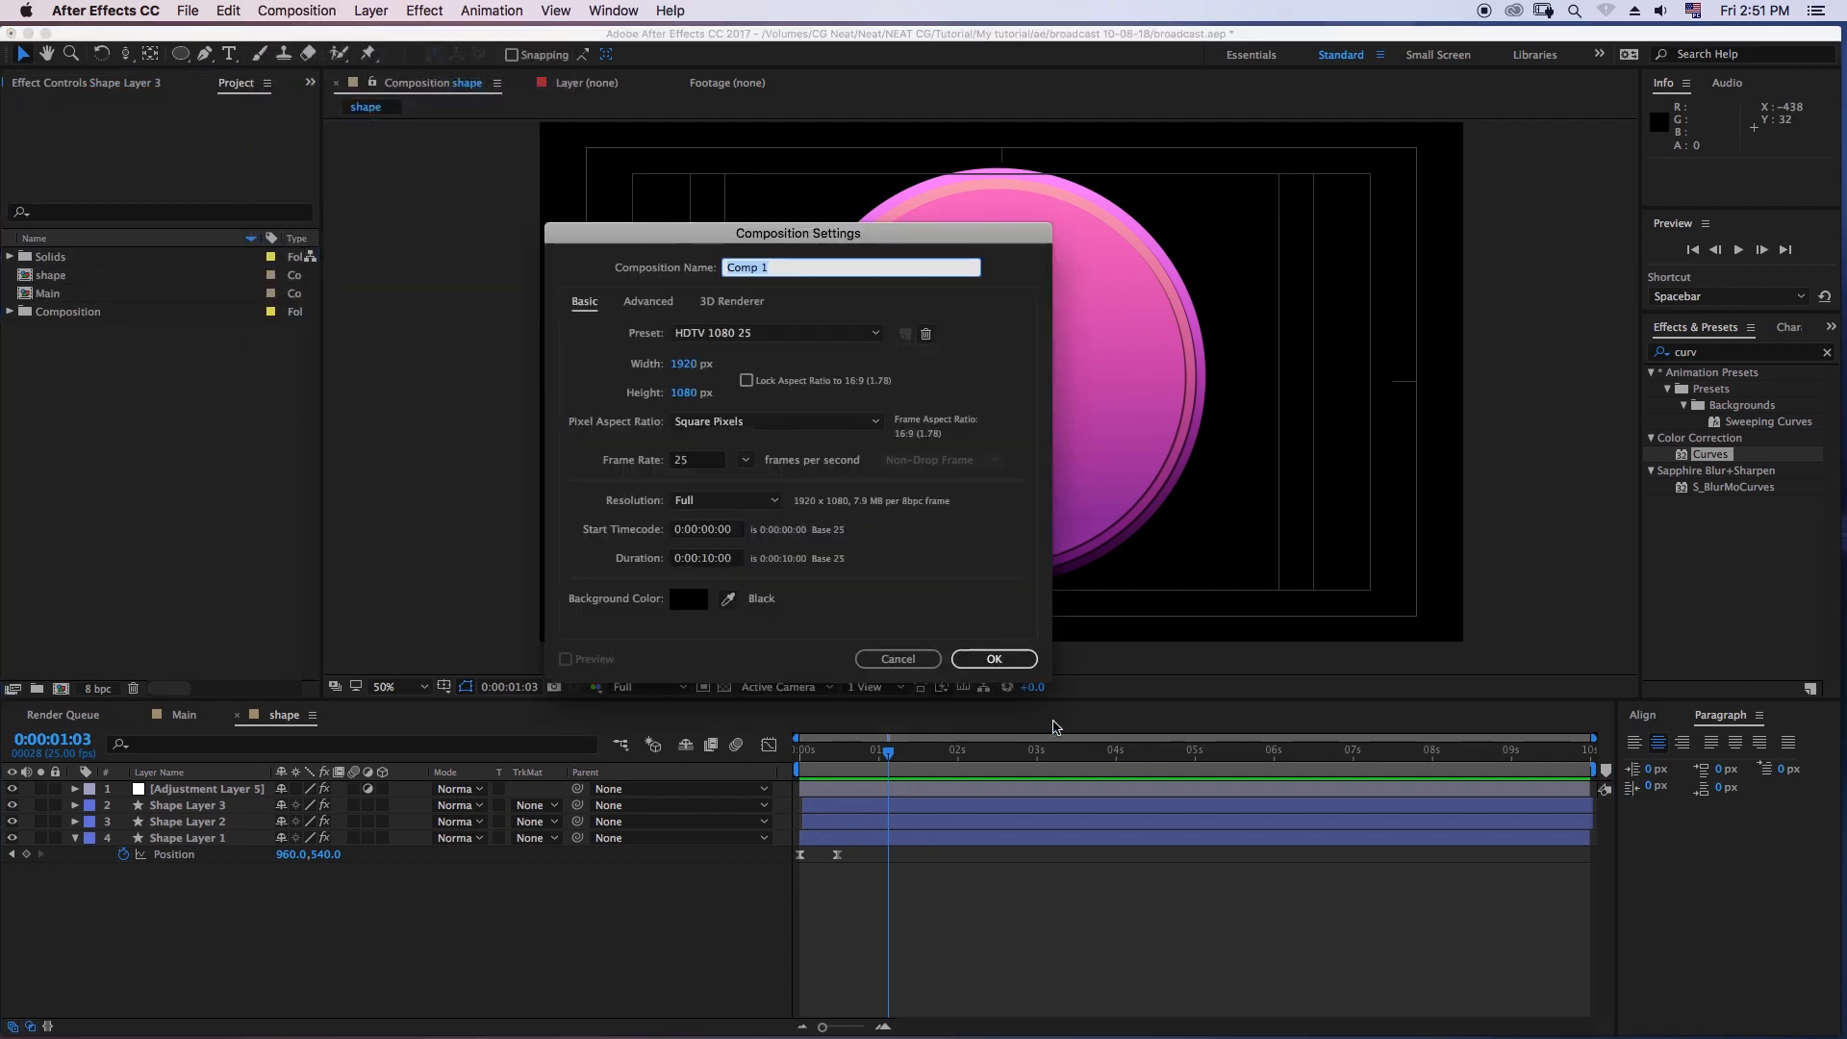
key("BackSpace")
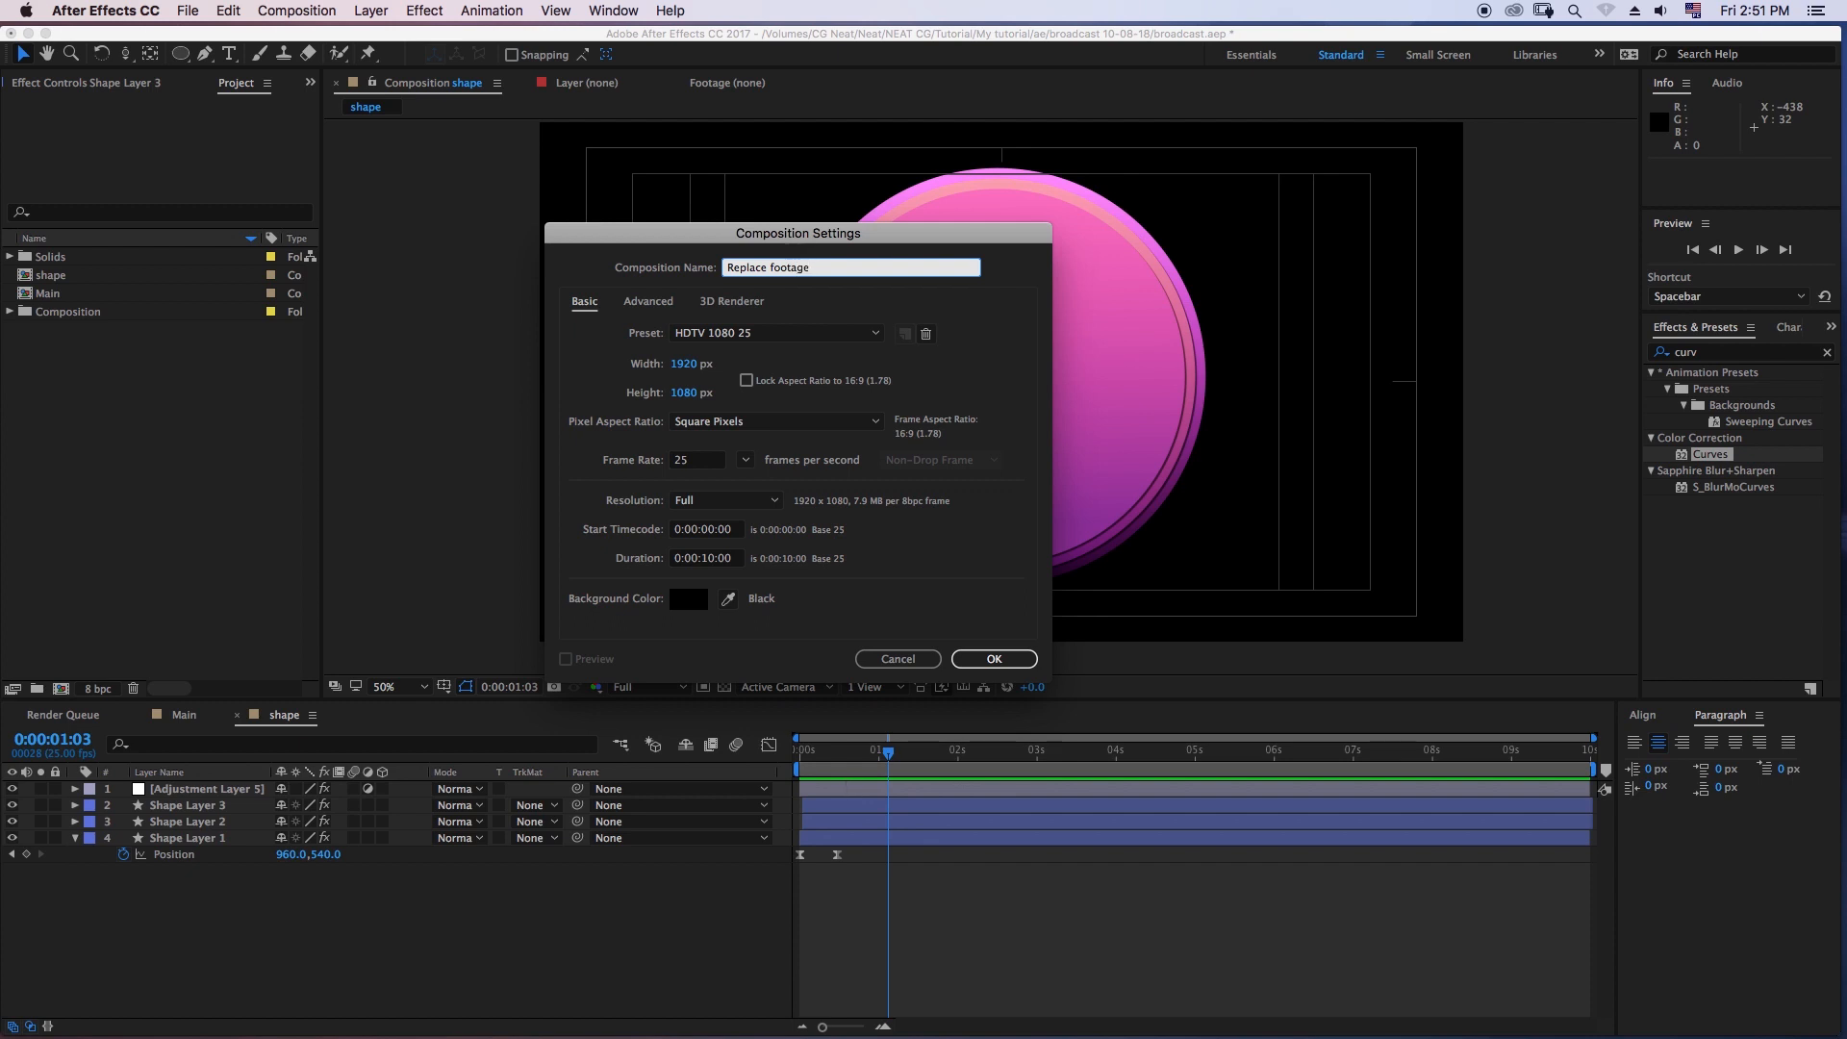
type("Replace footage")
key("Return")
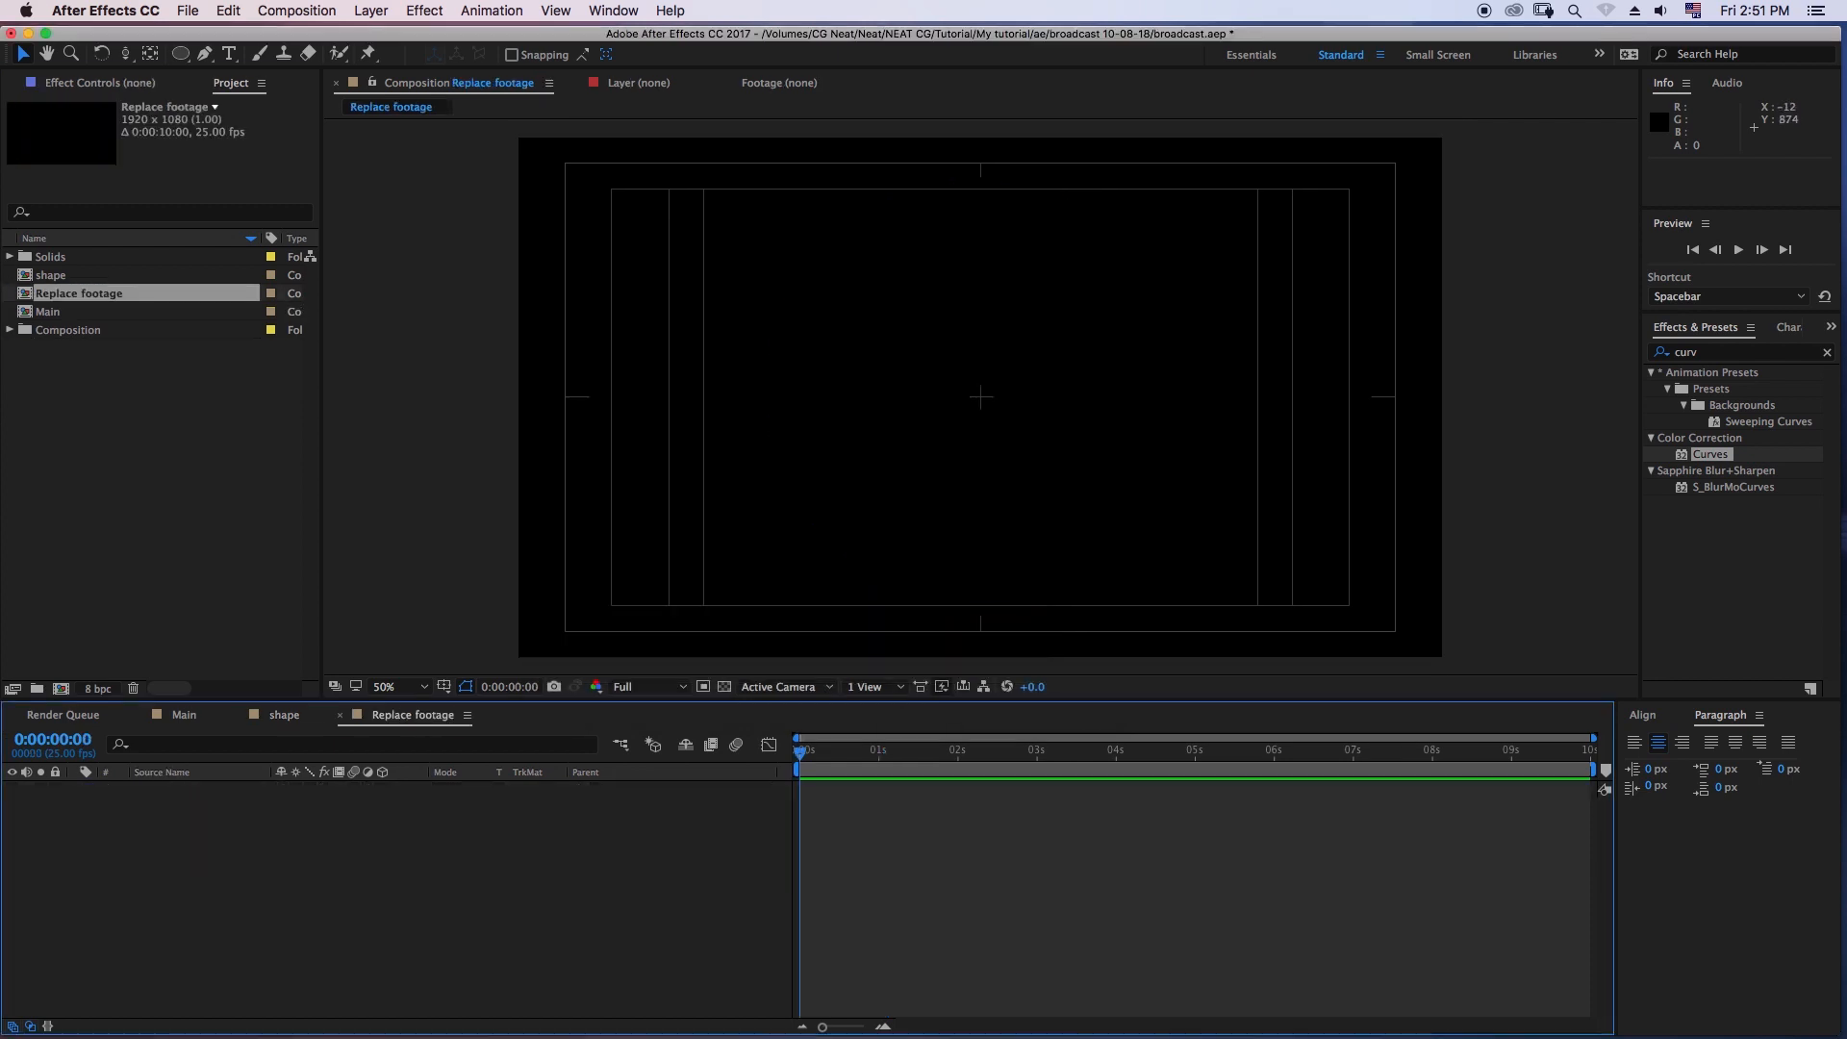
- Add the poster image from the Composition folder's poster subfolder to the Replace footage composition and collapse the folder
left_click(108, 423)
left_click(71, 329)
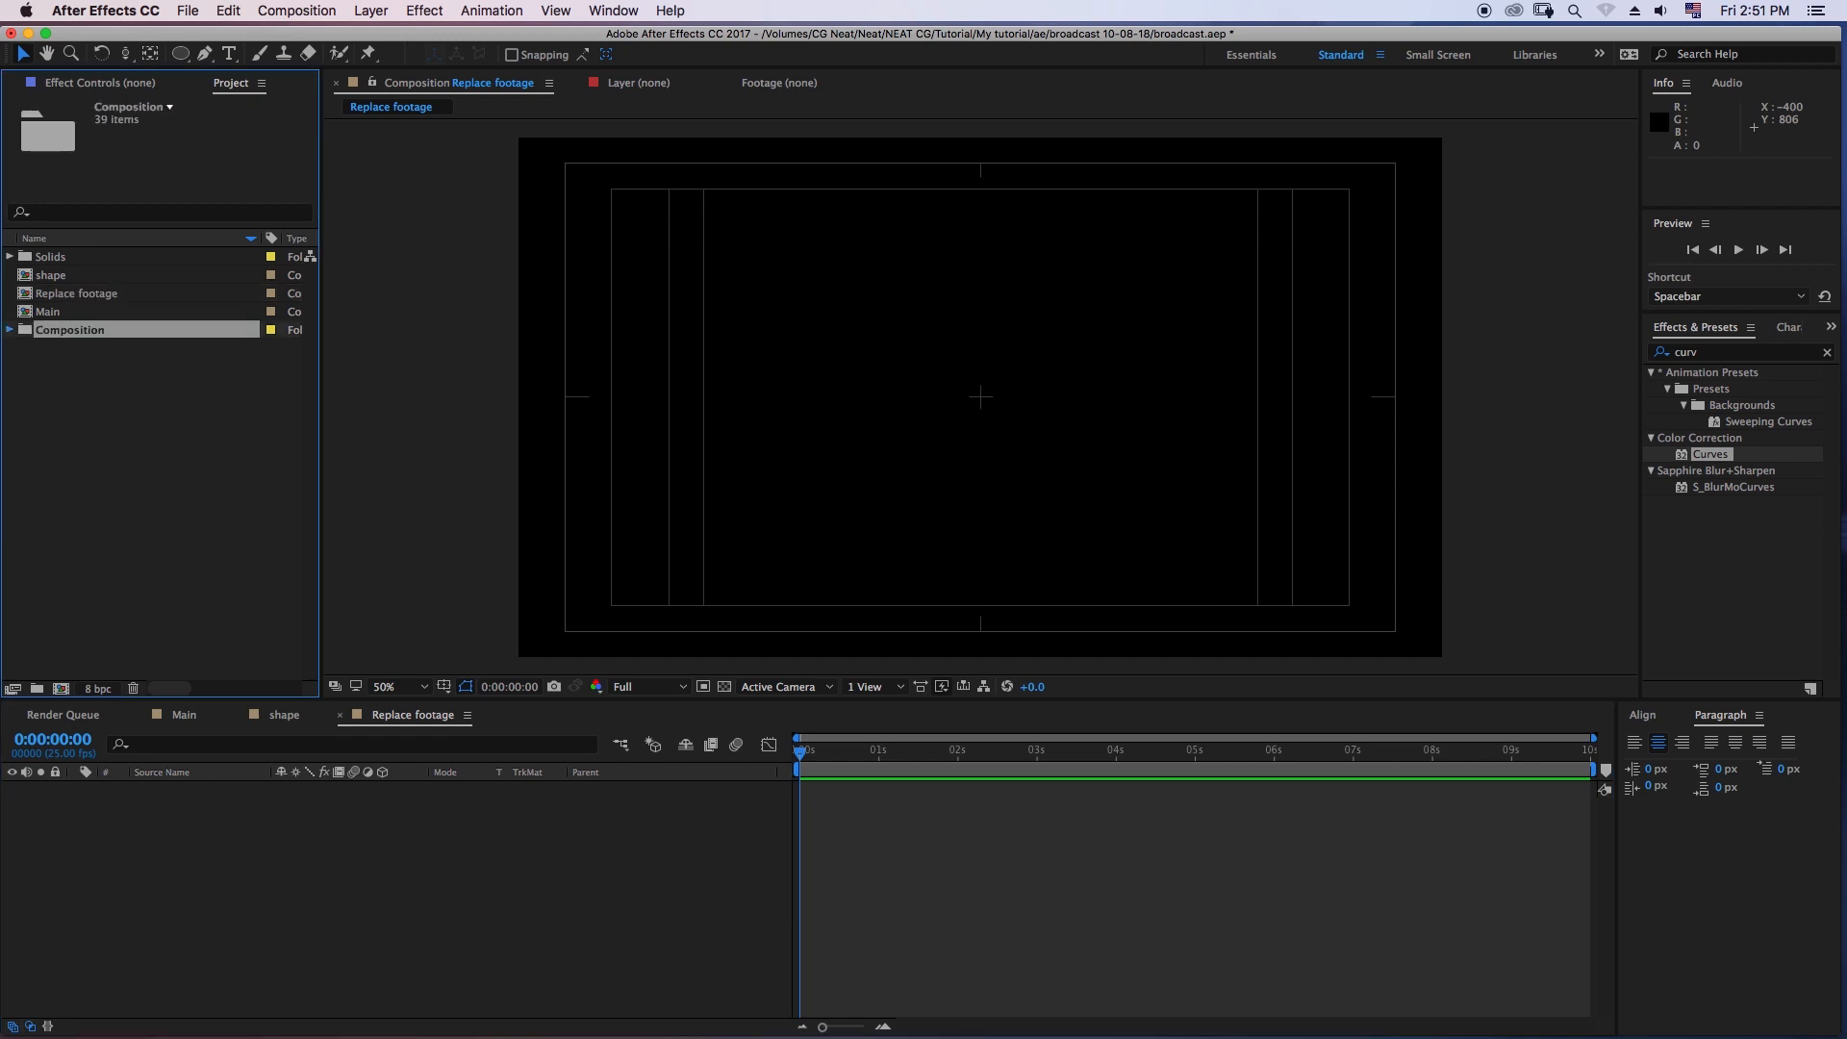
left_click(10, 330)
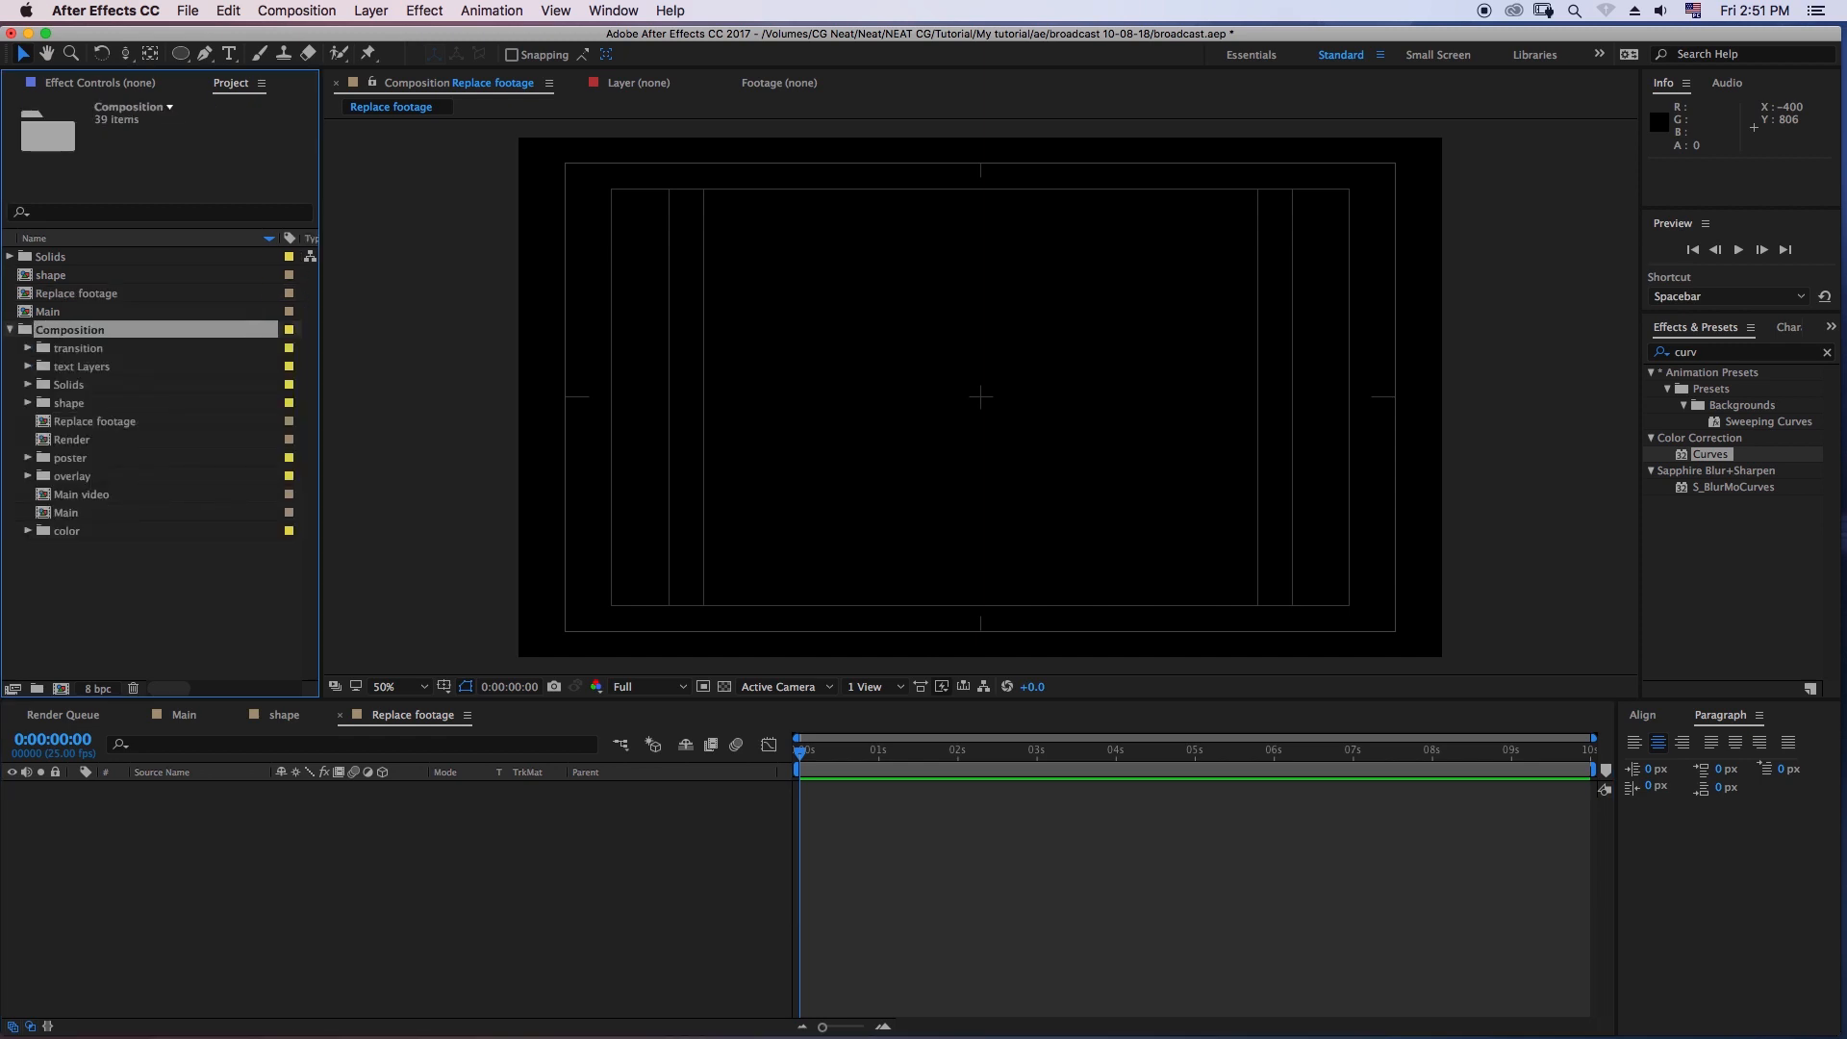
left_click(70, 458)
left_click(28, 457)
left_click_drag(125, 476, 980, 396)
left_click(10, 330)
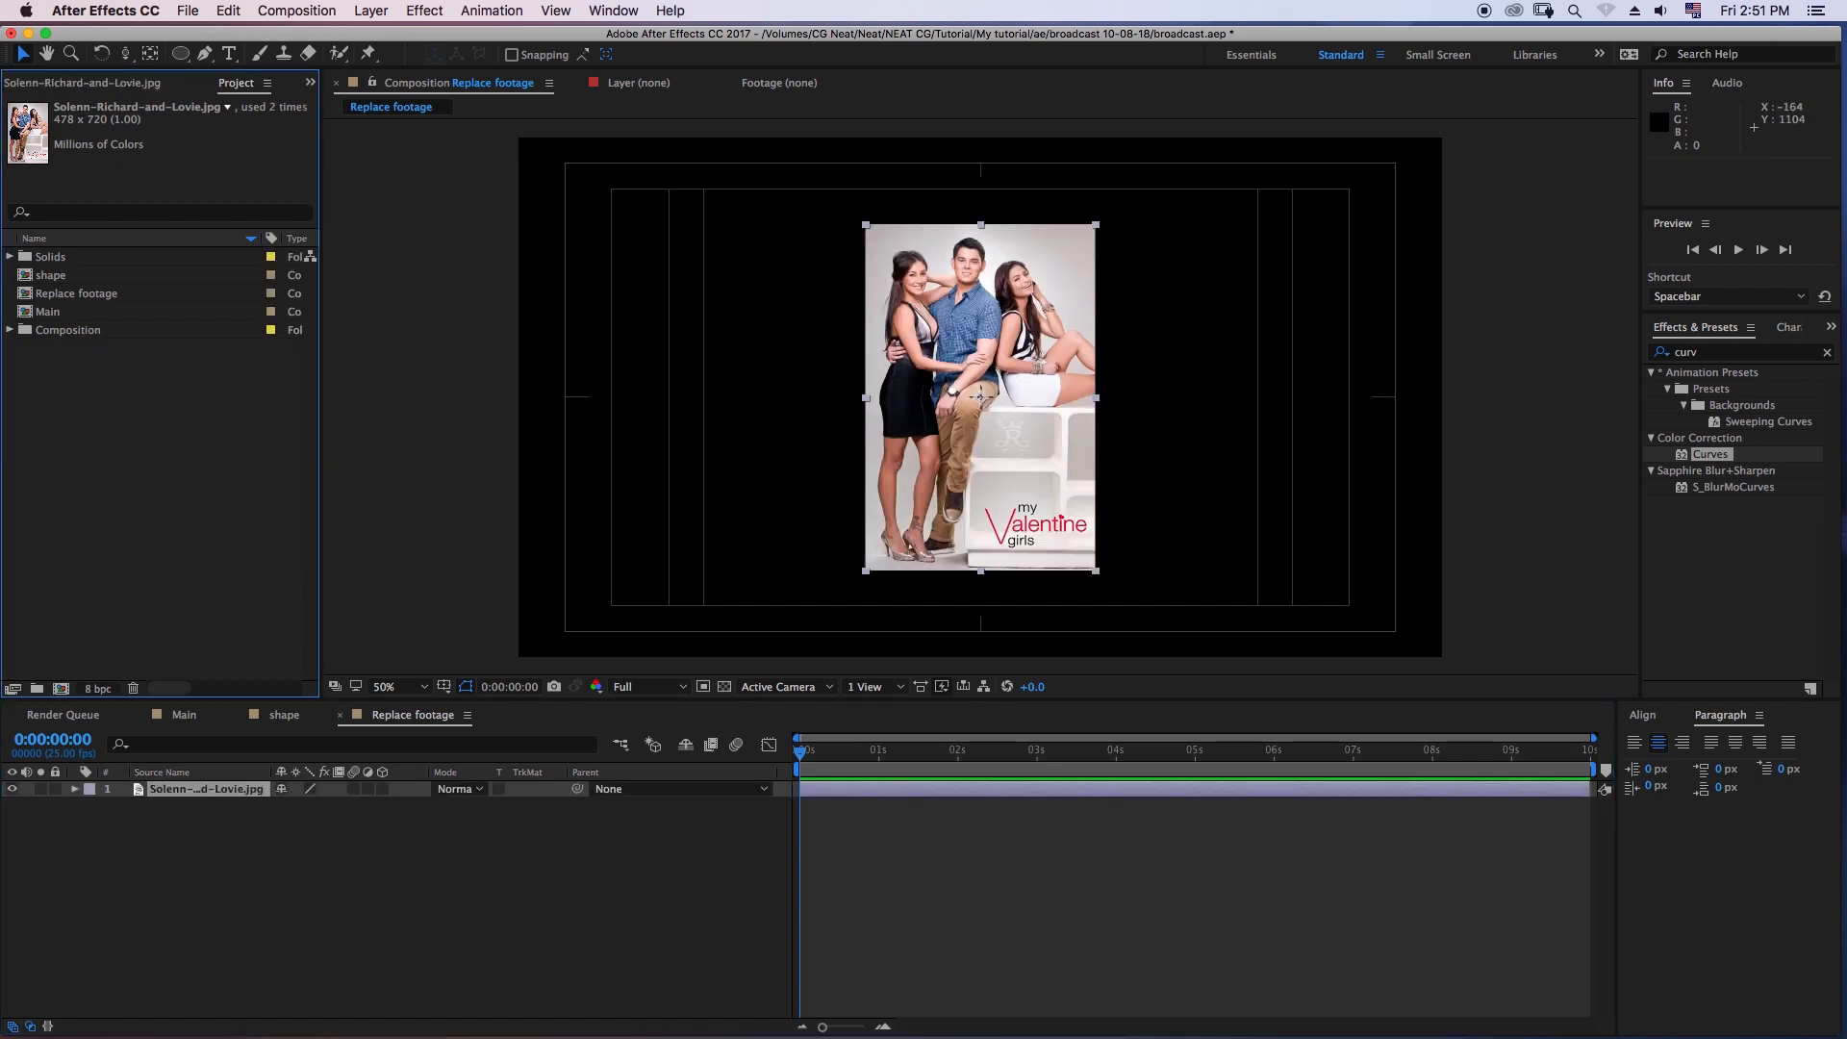
- Scale the poster layer to 172% and move it down slightly to position 964, 580
left_click(385, 866)
left_click(206, 788)
key("s")
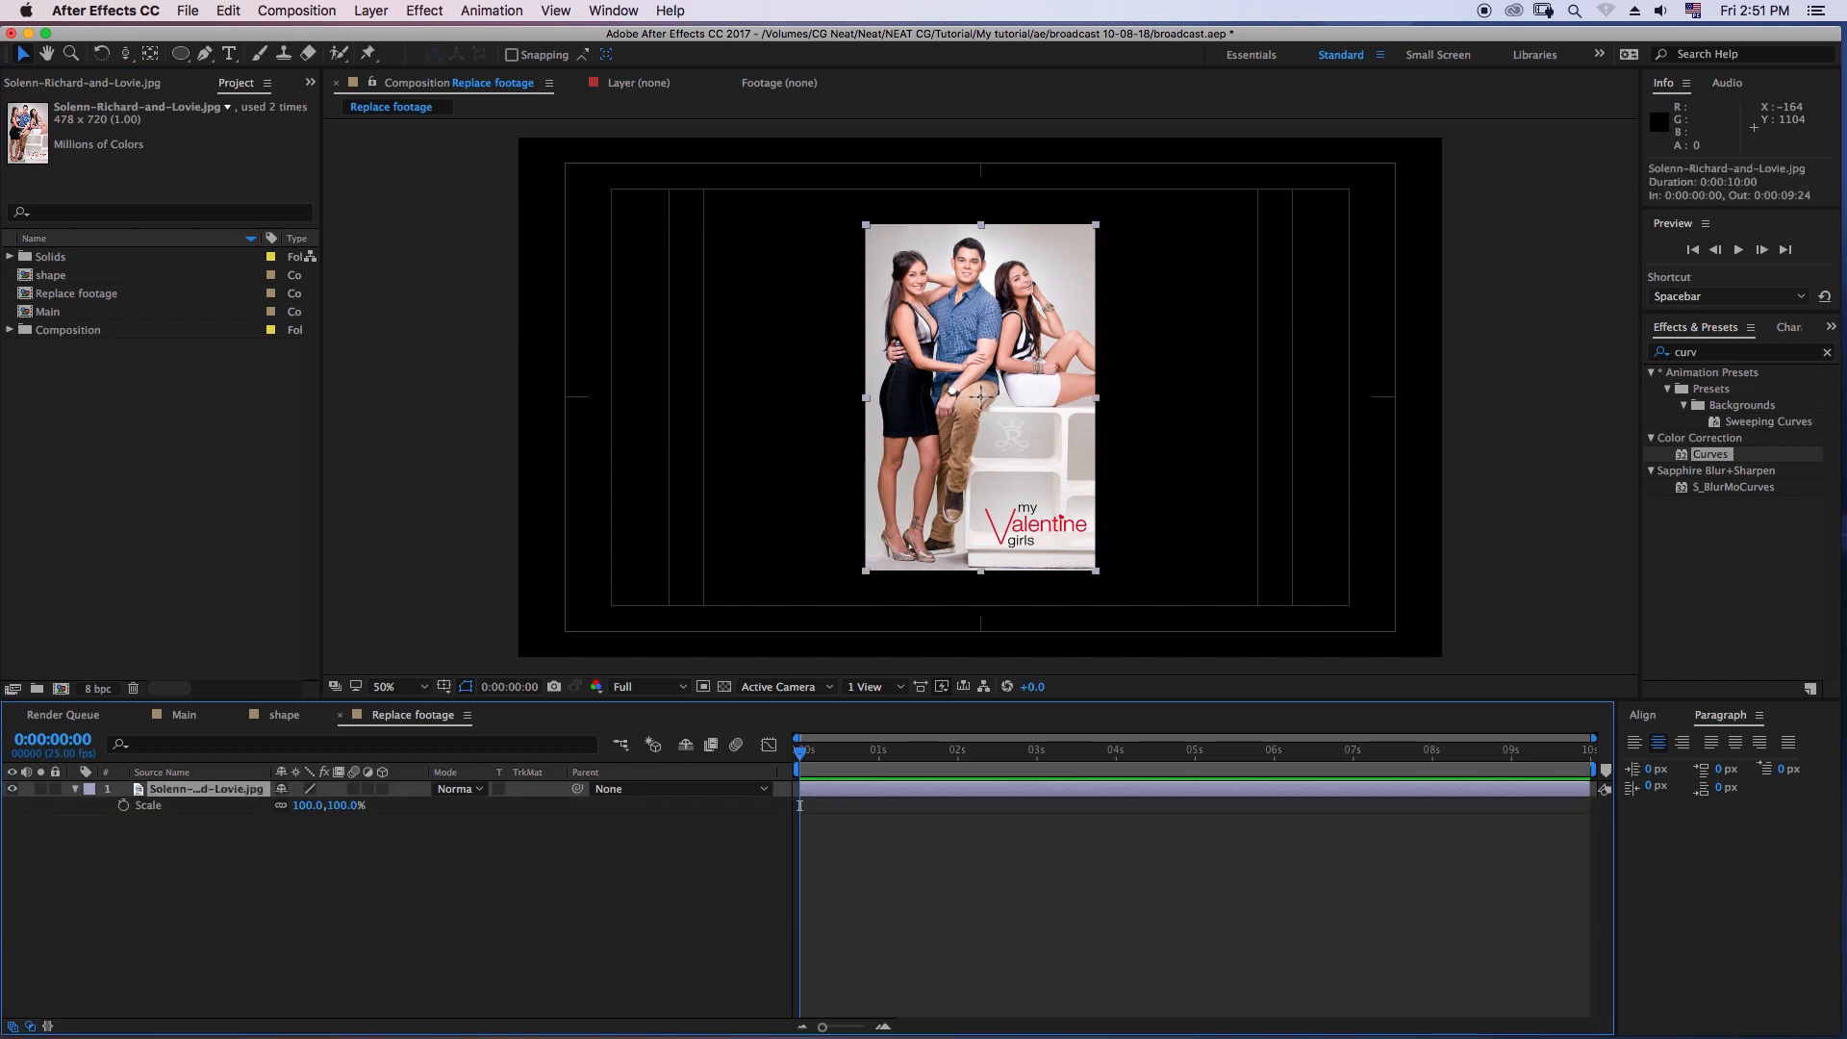
left_click_drag(306, 805, 376, 805)
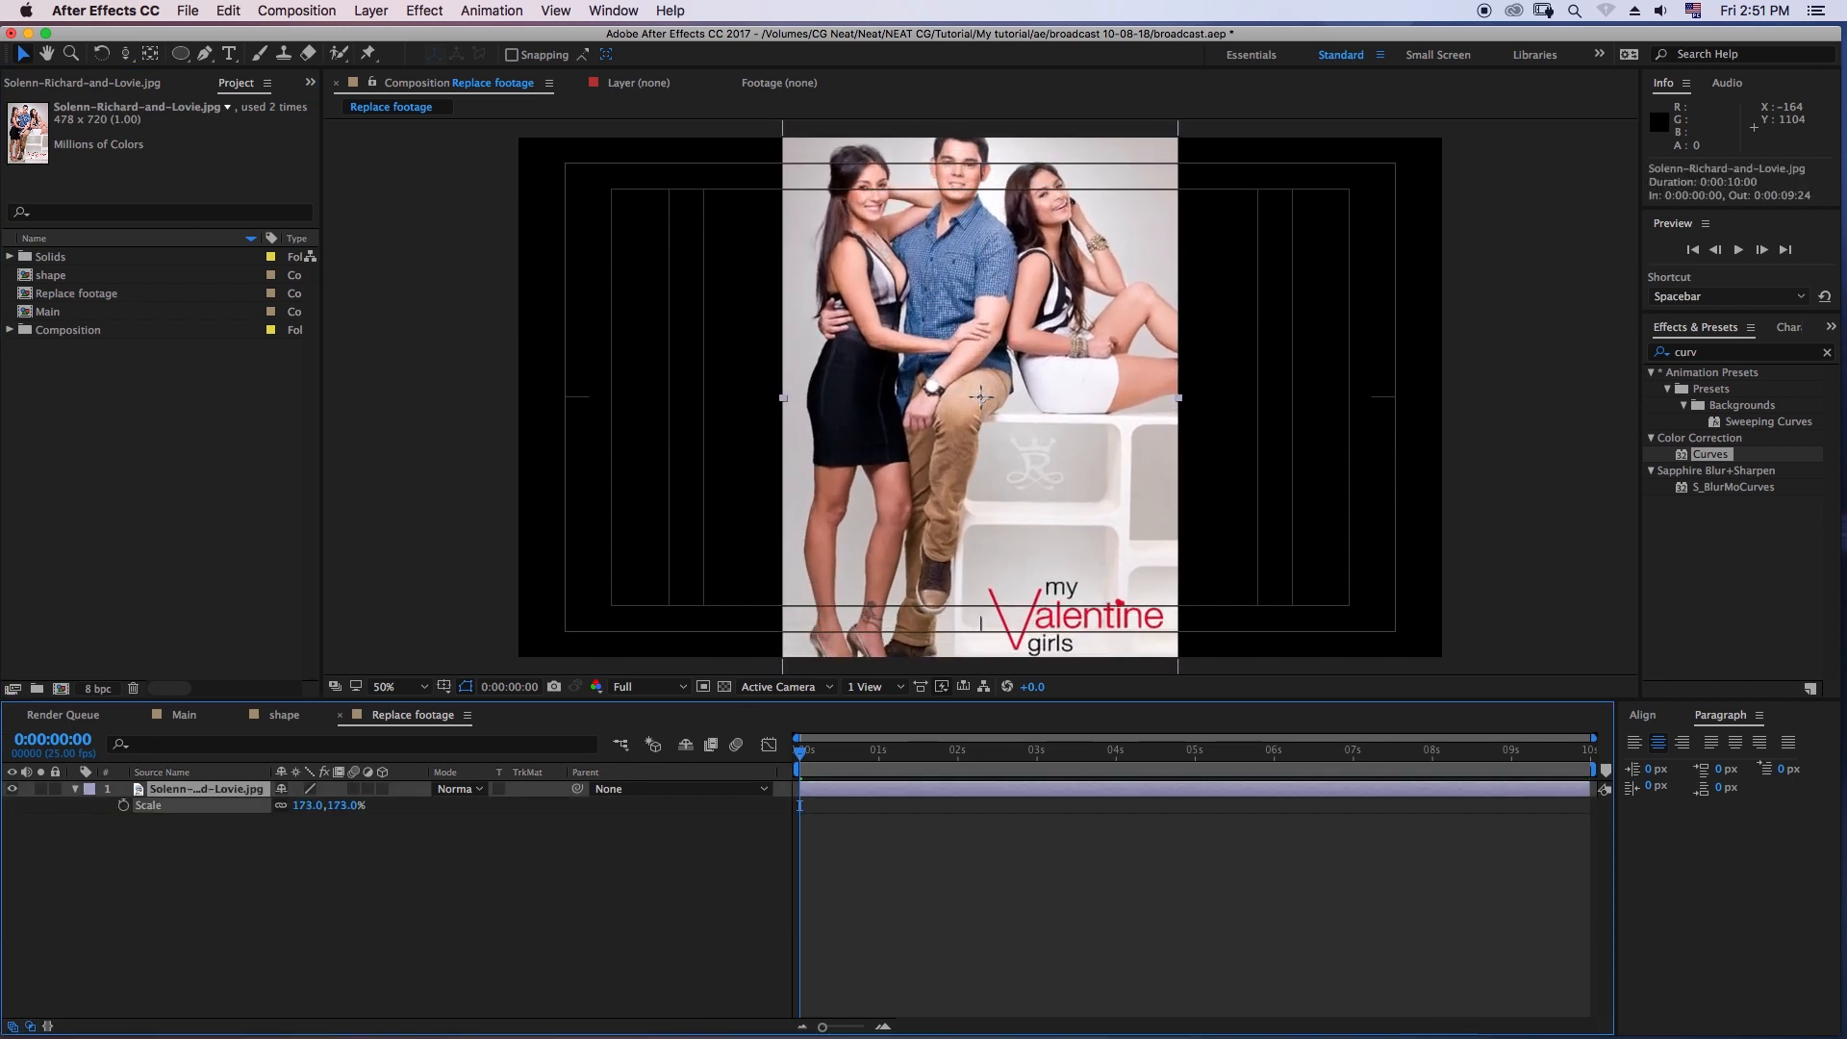
left_click_drag(1016, 469, 1018, 489)
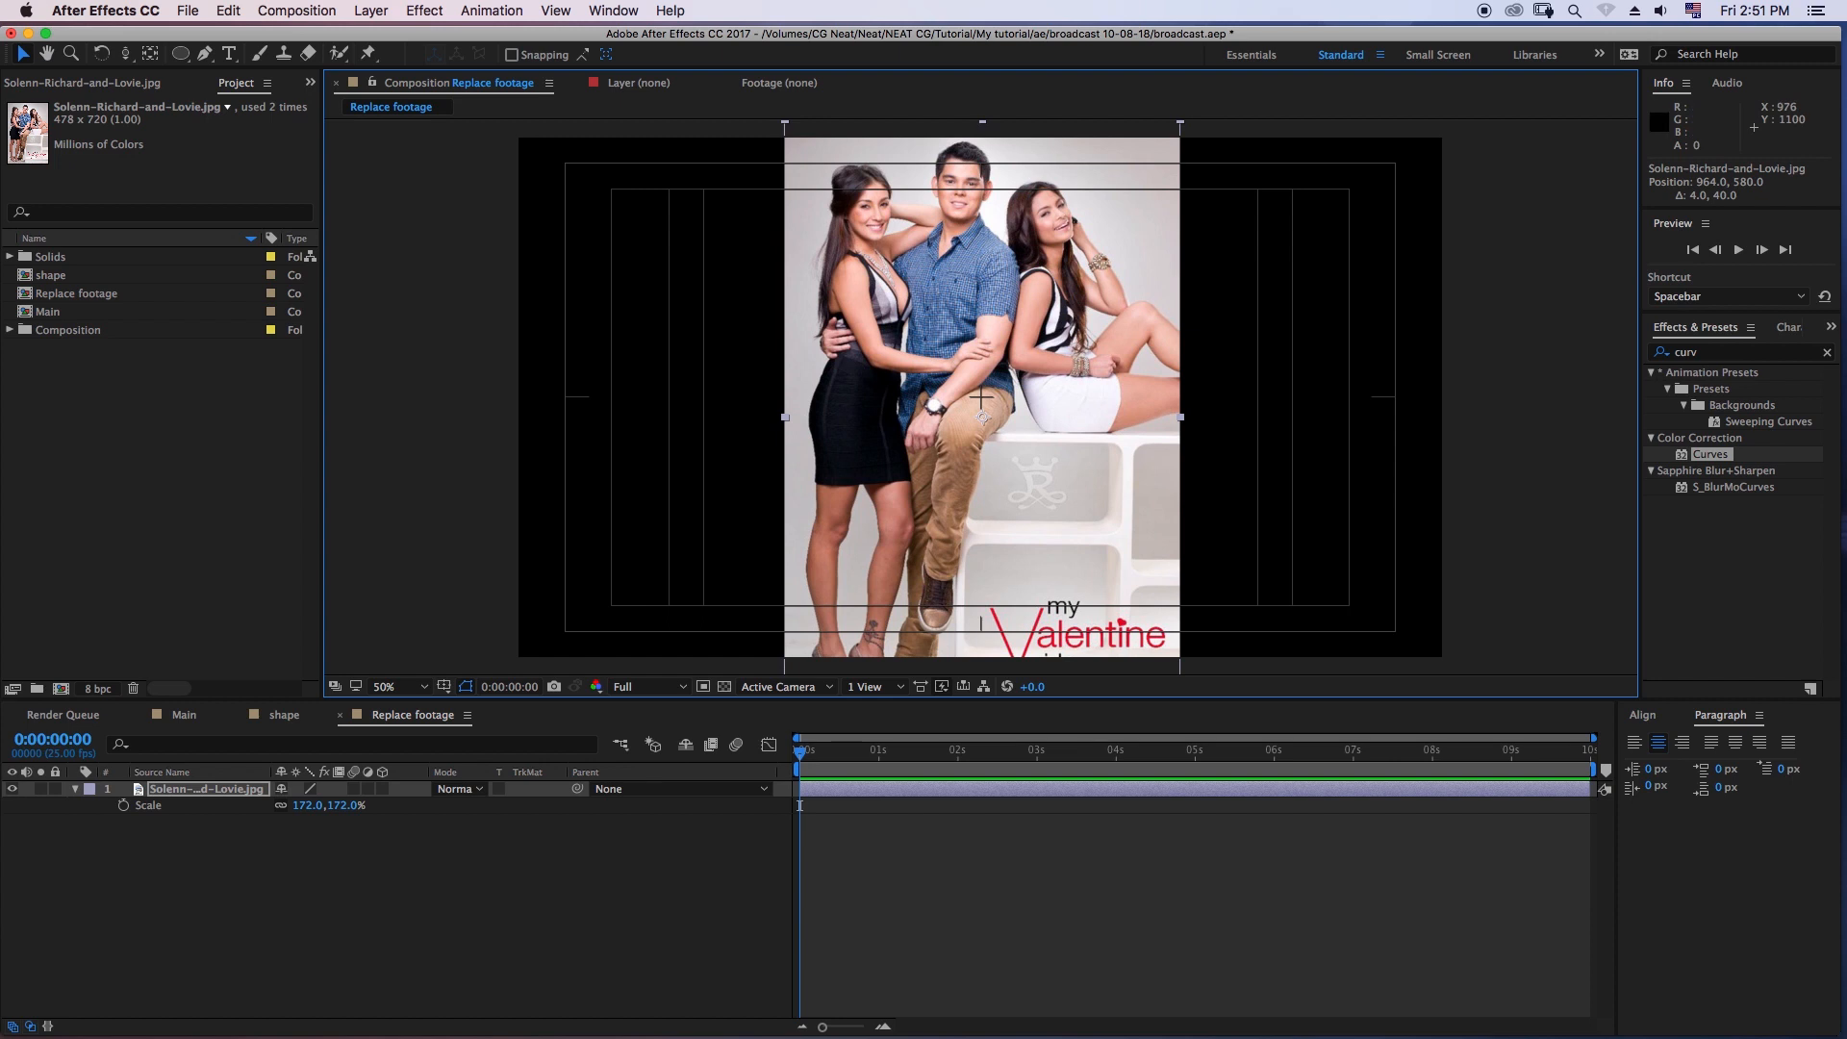
left_click(462, 866)
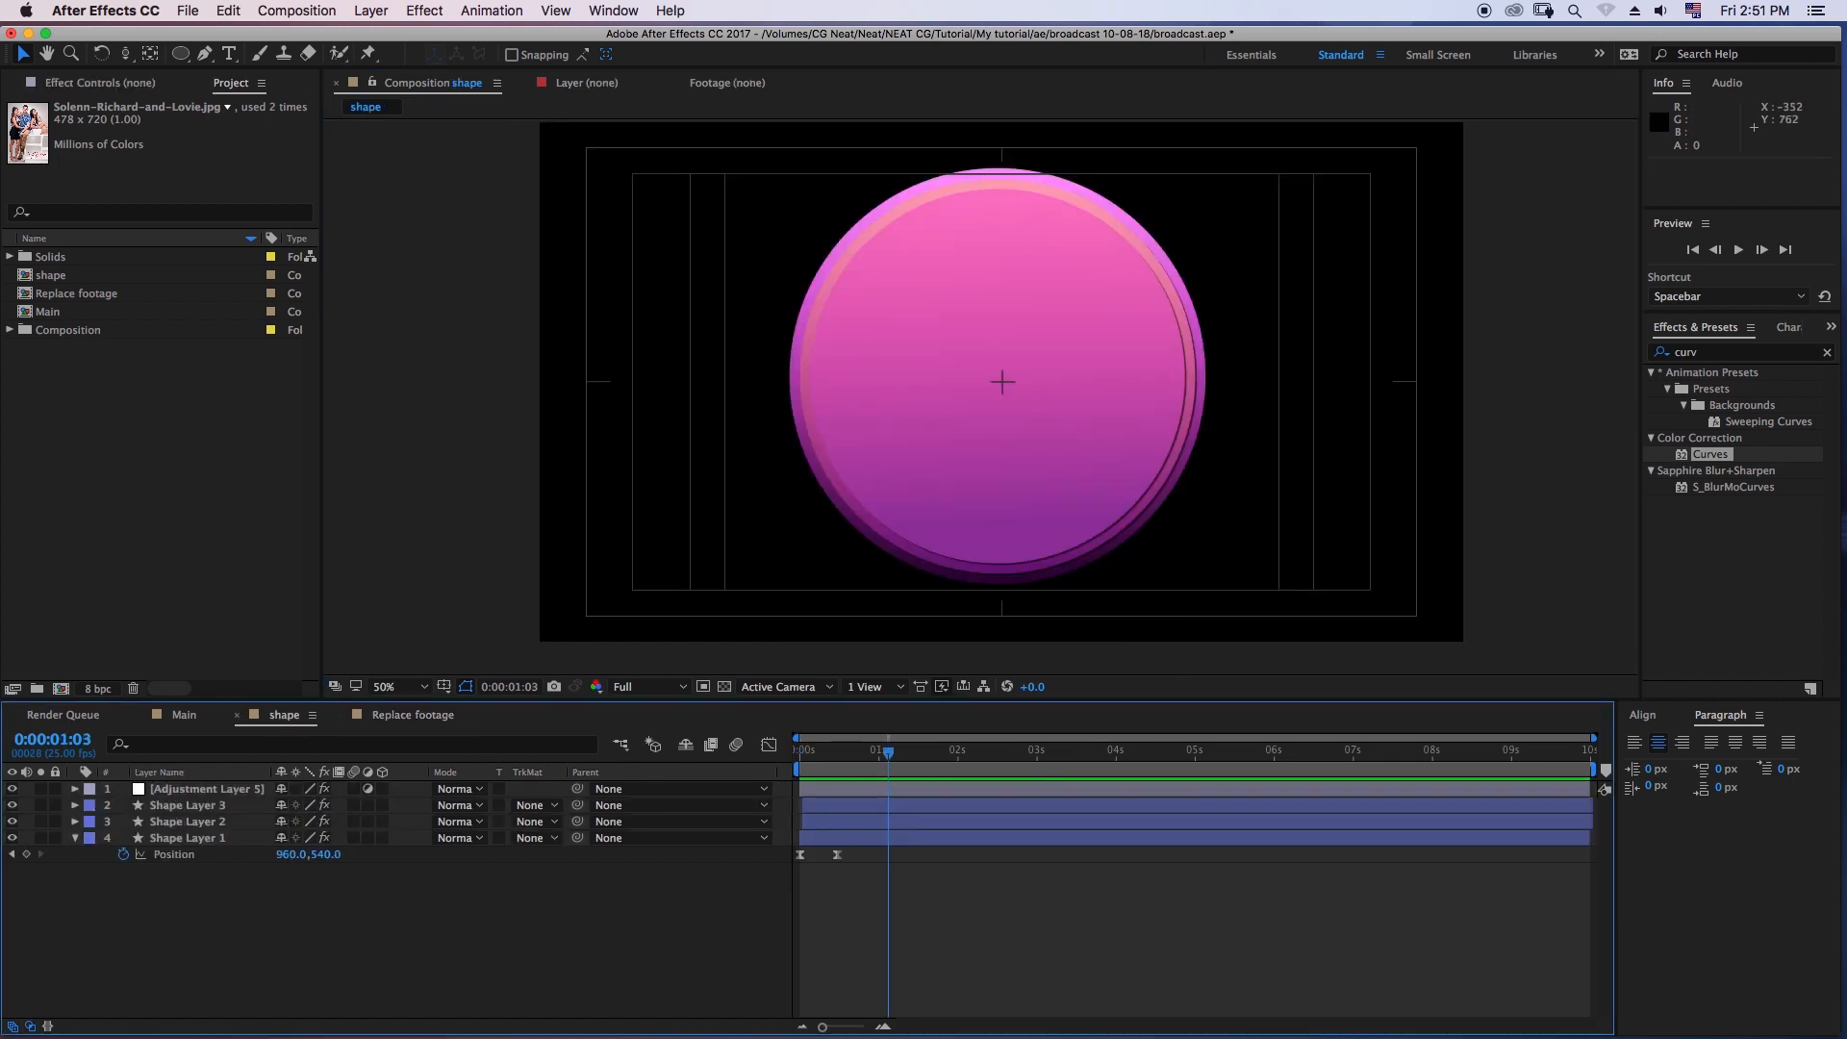
- Create another 1920 x 1080, 25 fps, ten-second composition named Circle footage
left_click(145, 491)
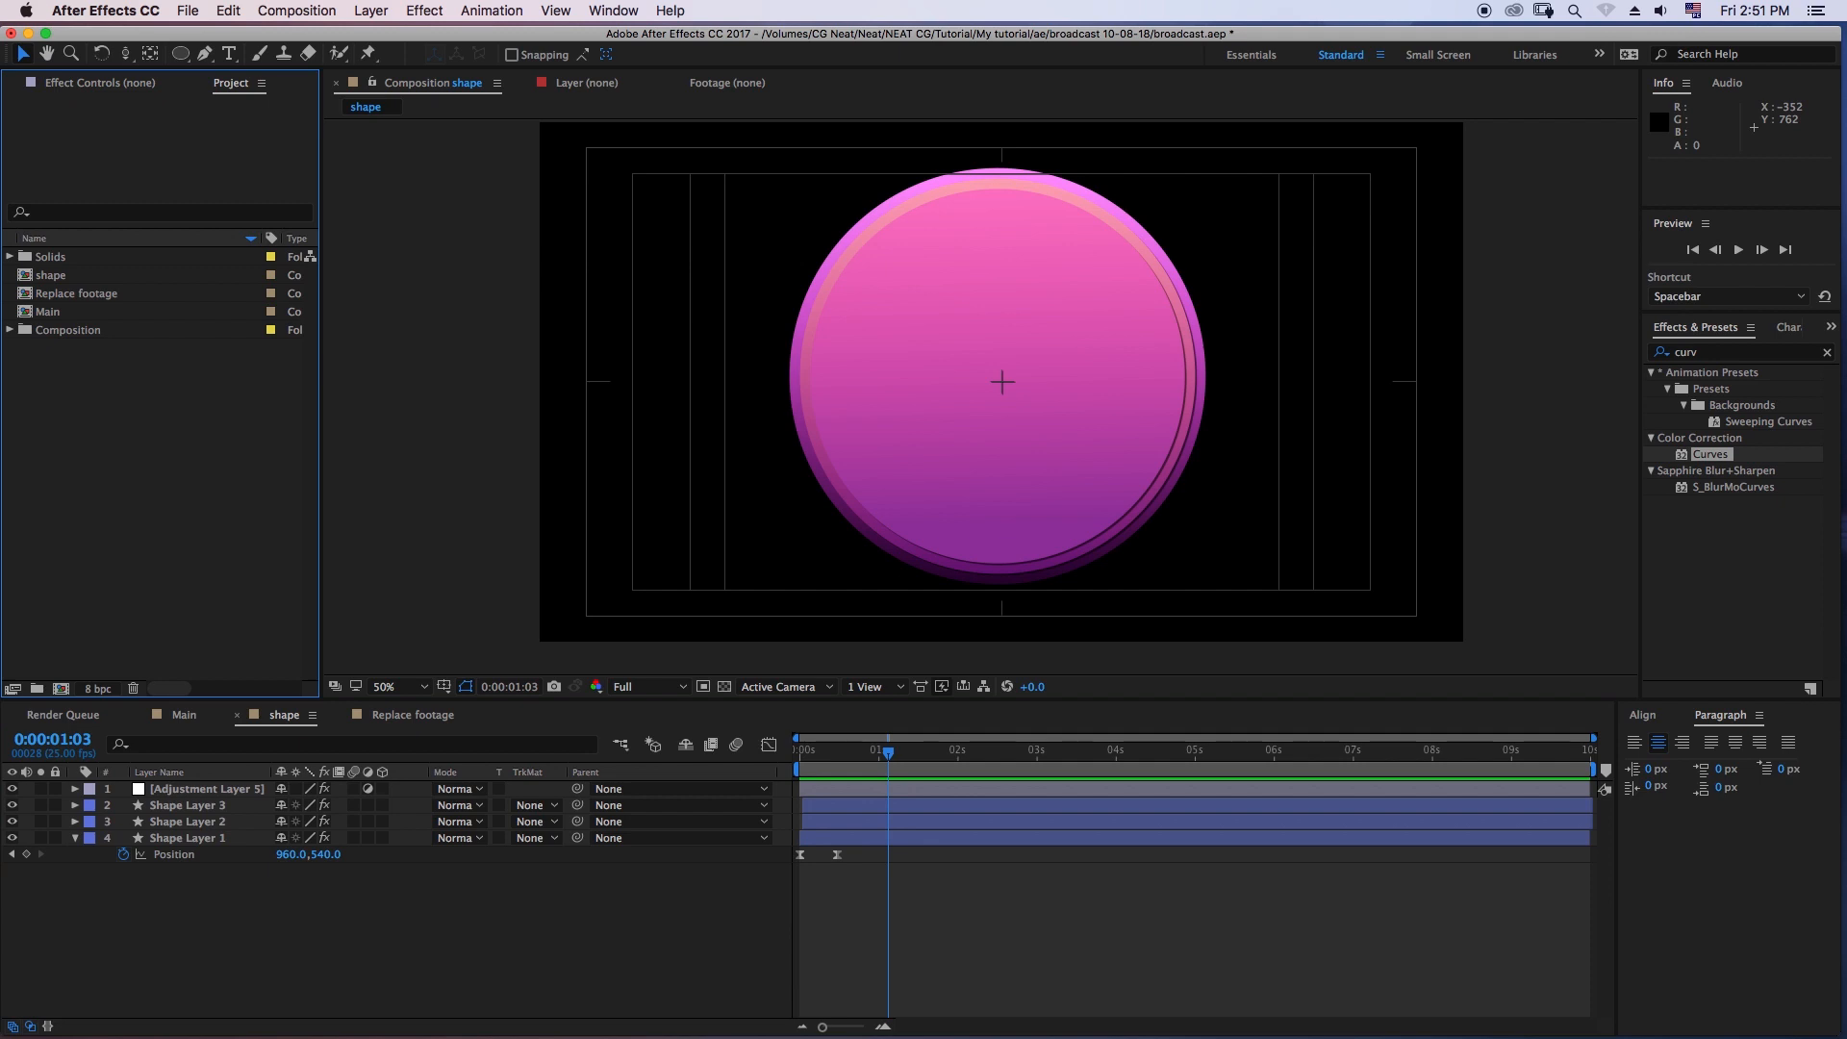
left_click(49, 312)
left_click(76, 293)
left_click(52, 275)
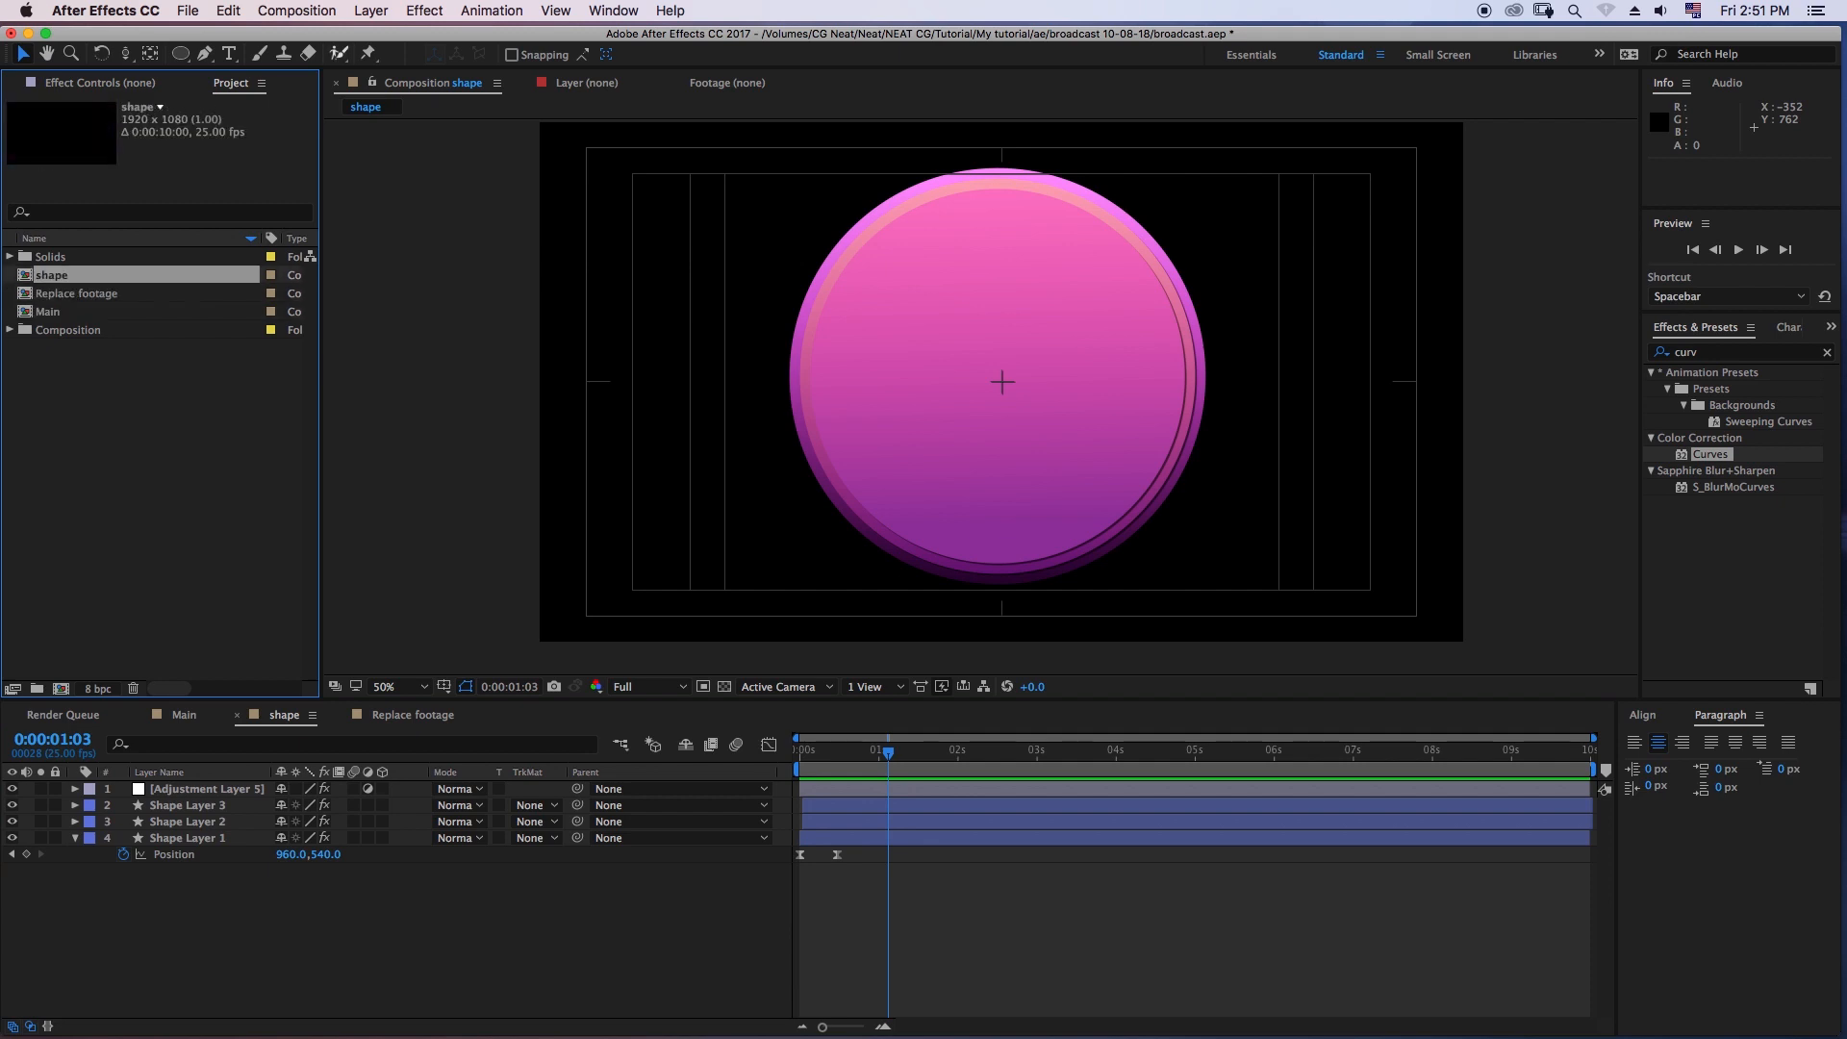
left_click(296, 11)
left_click(318, 36)
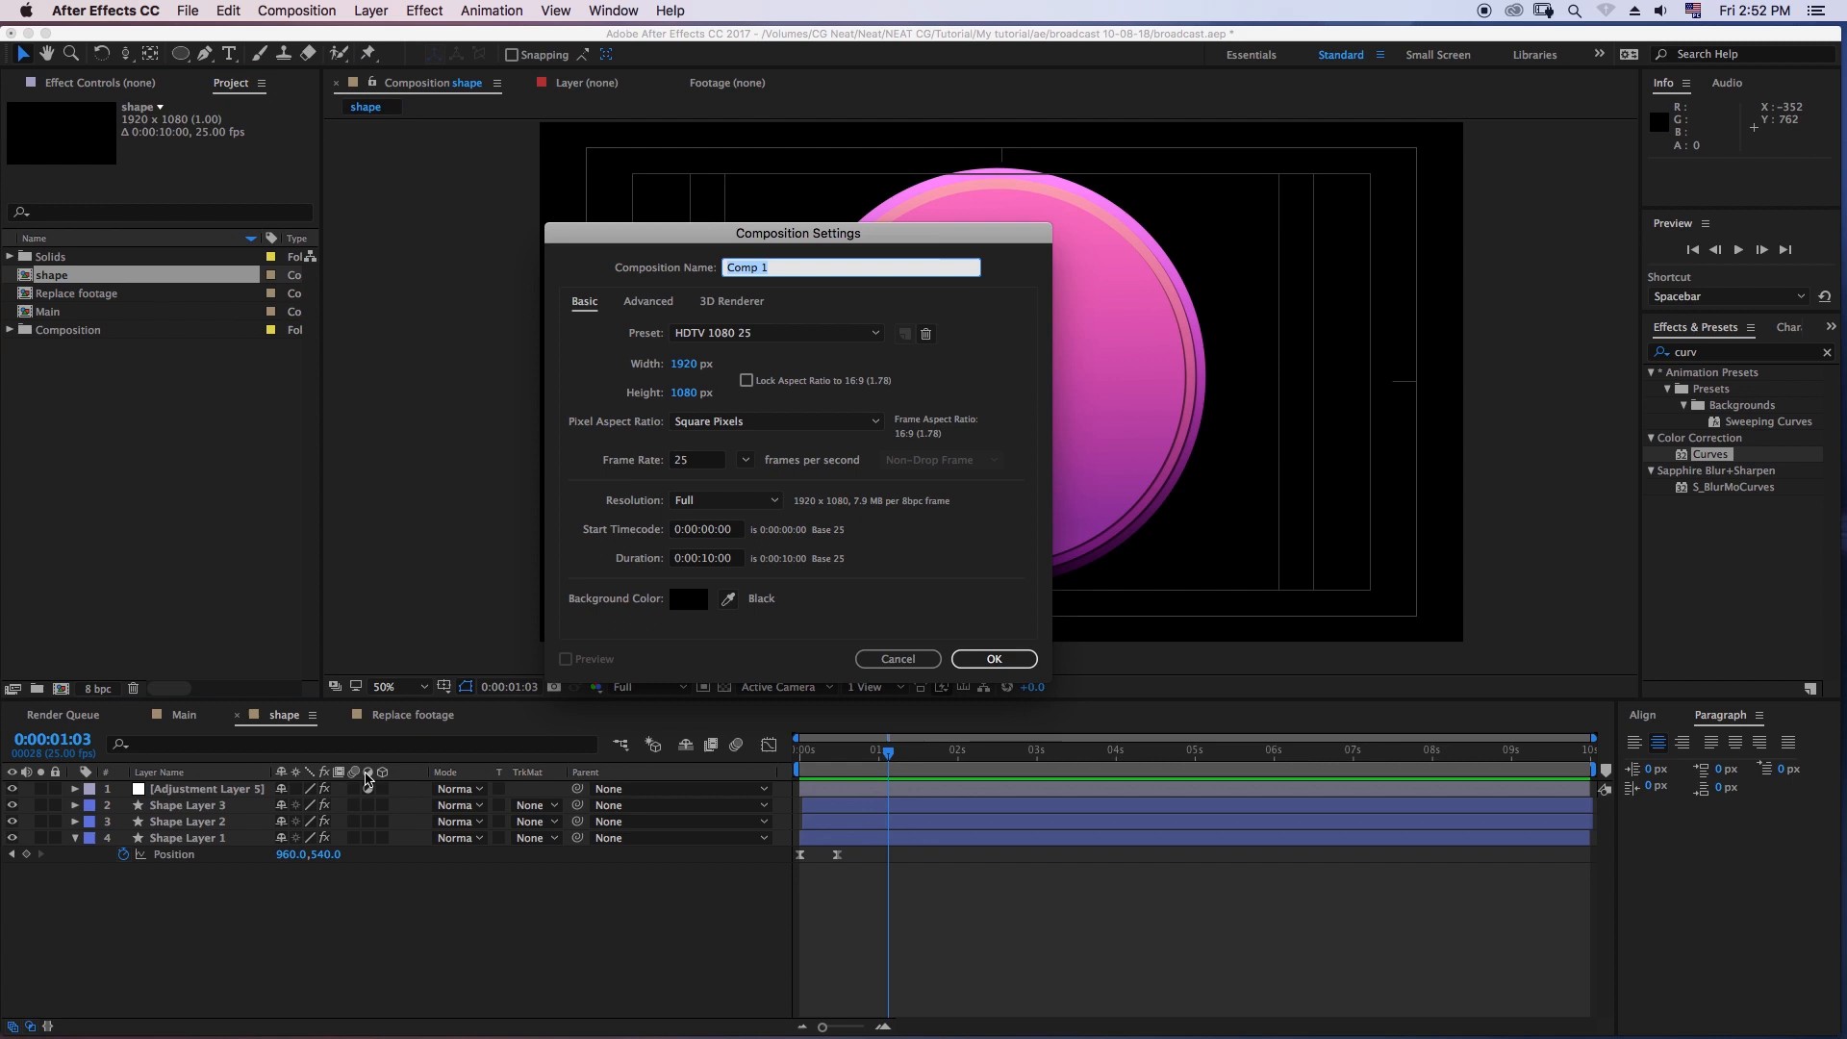
type("V")
key("Return")
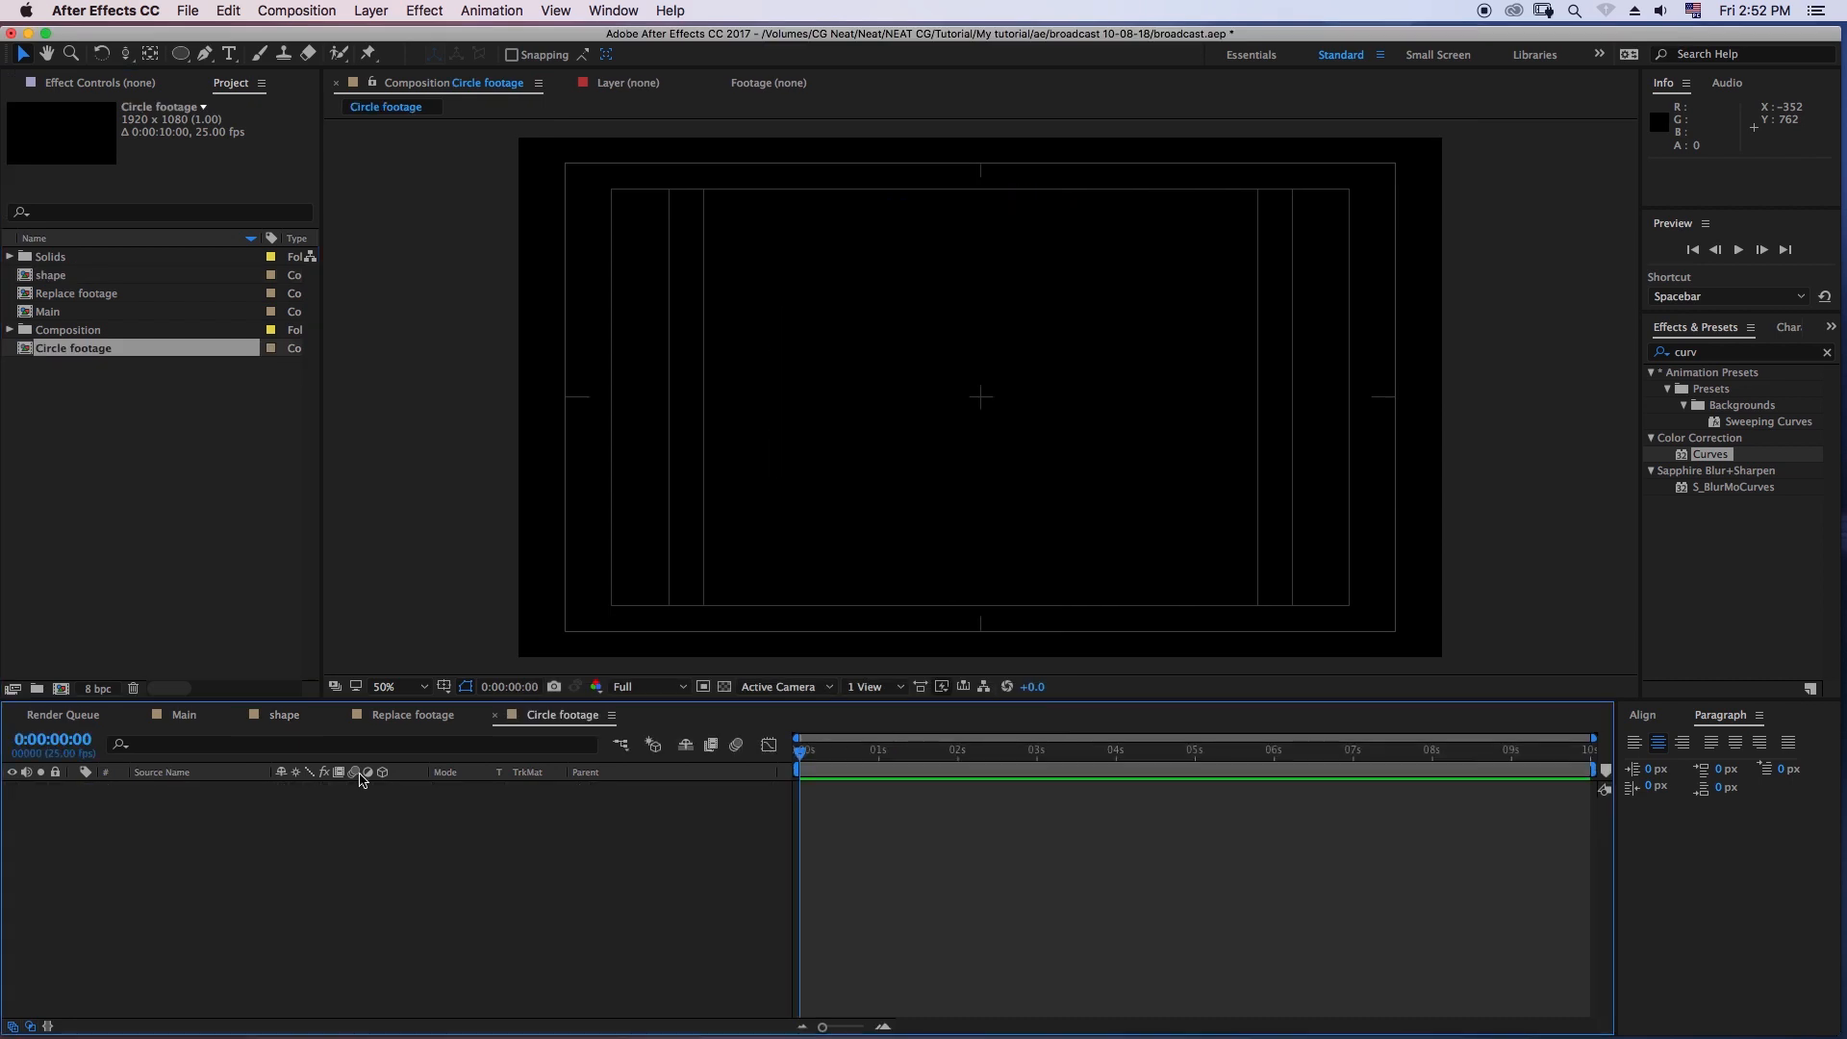
- Add the shape composition to Circle footage and place Replace footage above it, viewing the result at 0:00:00:19
left_click(56, 277)
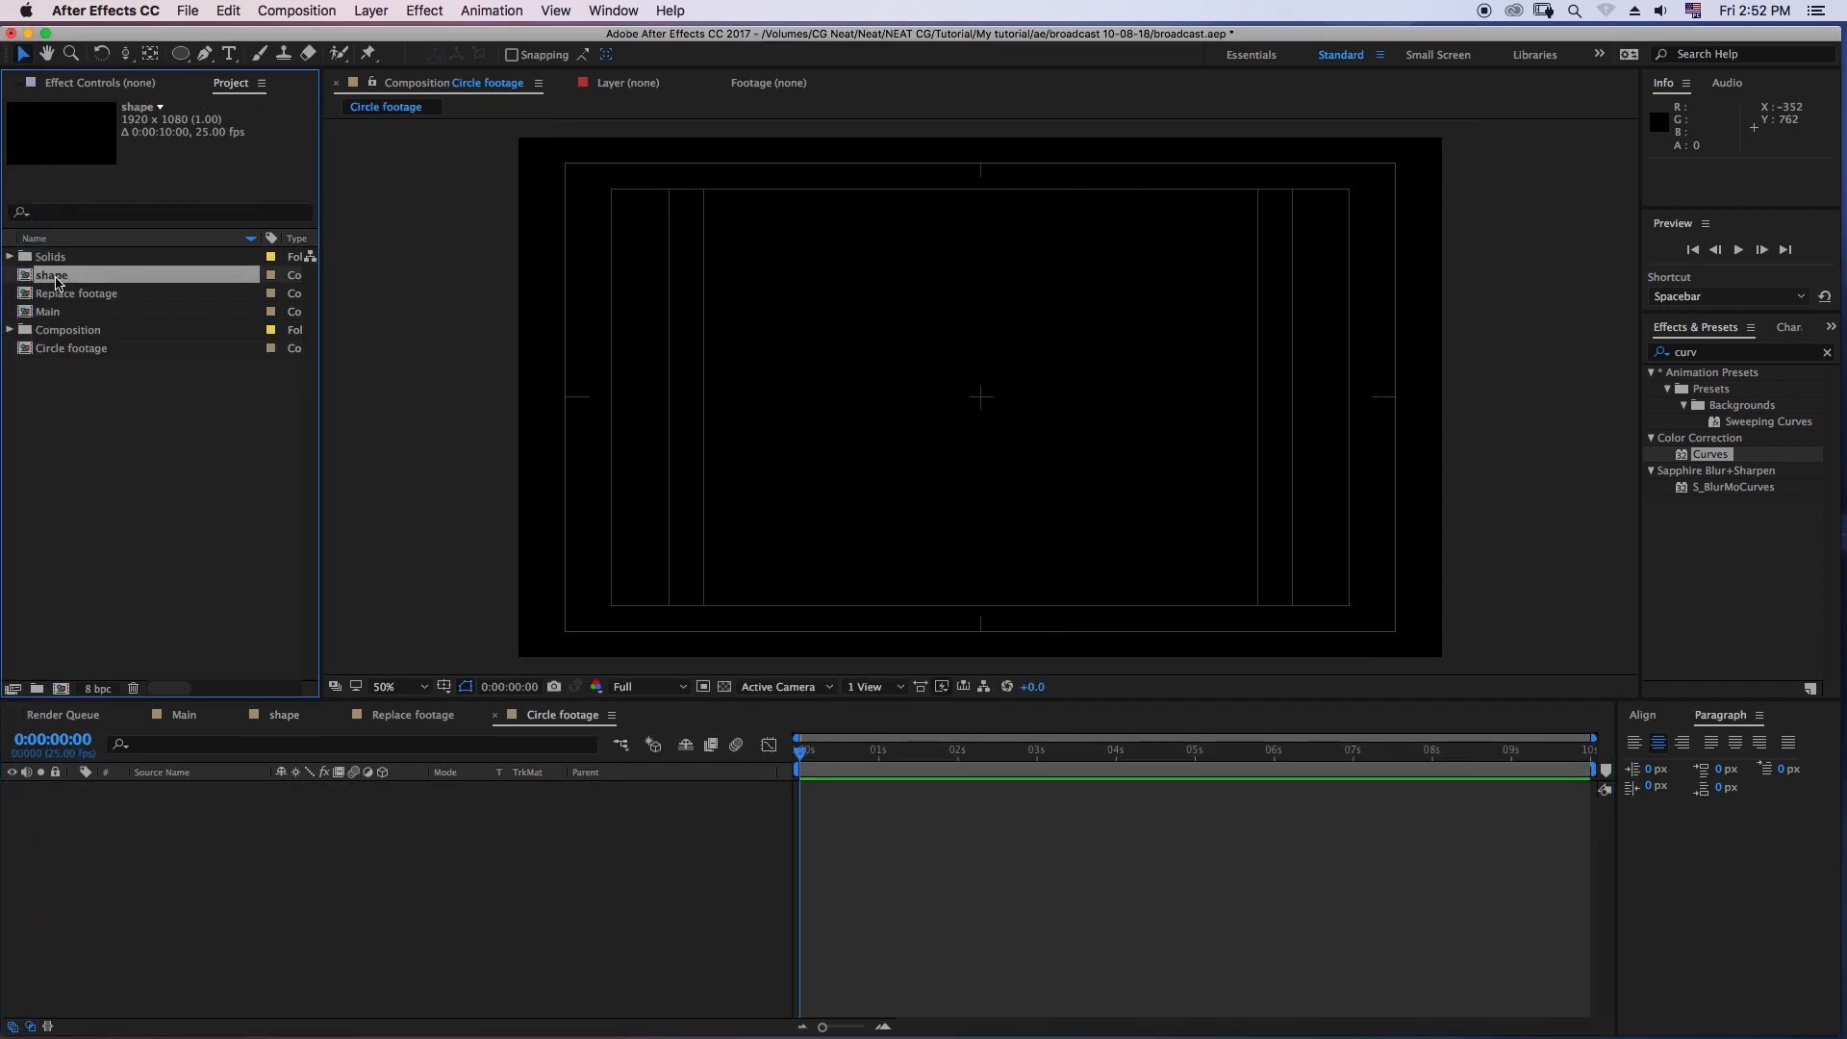
left_click_drag(53, 277, 169, 846)
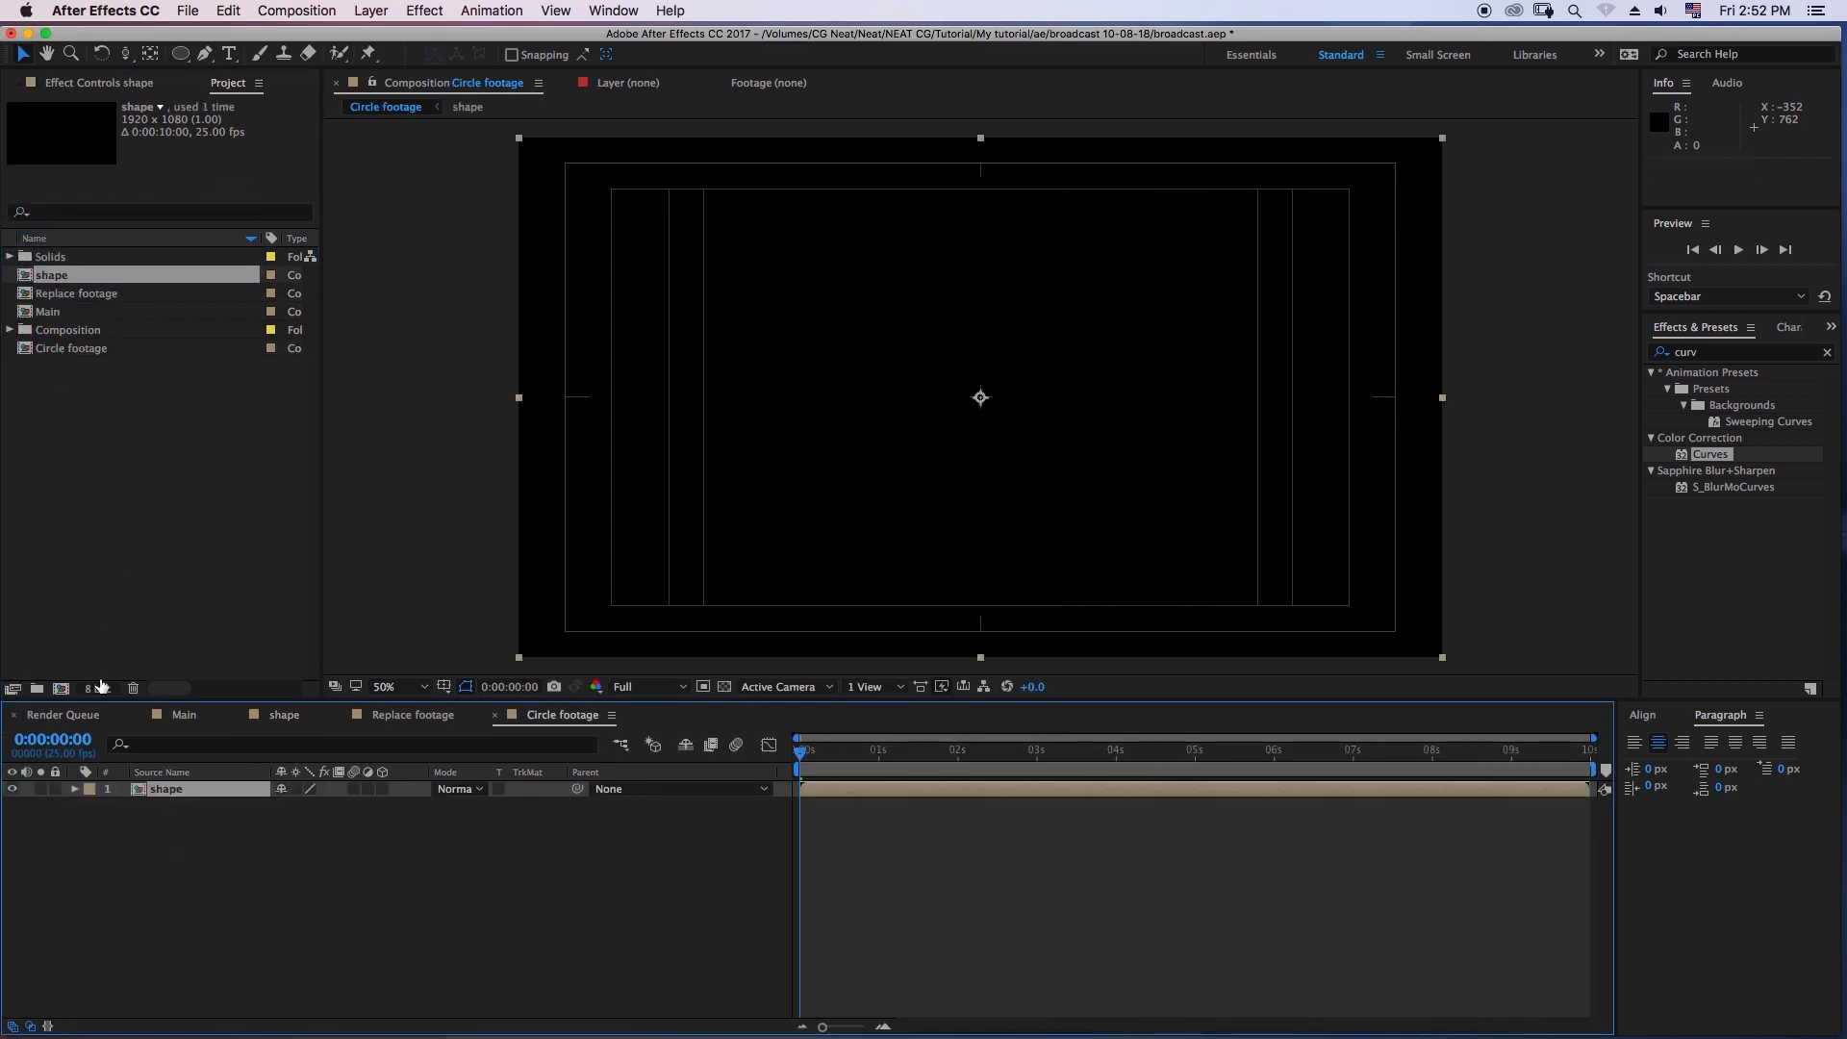
left_click_drag(806, 765, 859, 760)
left_click(110, 295)
left_click_drag(109, 299, 213, 796)
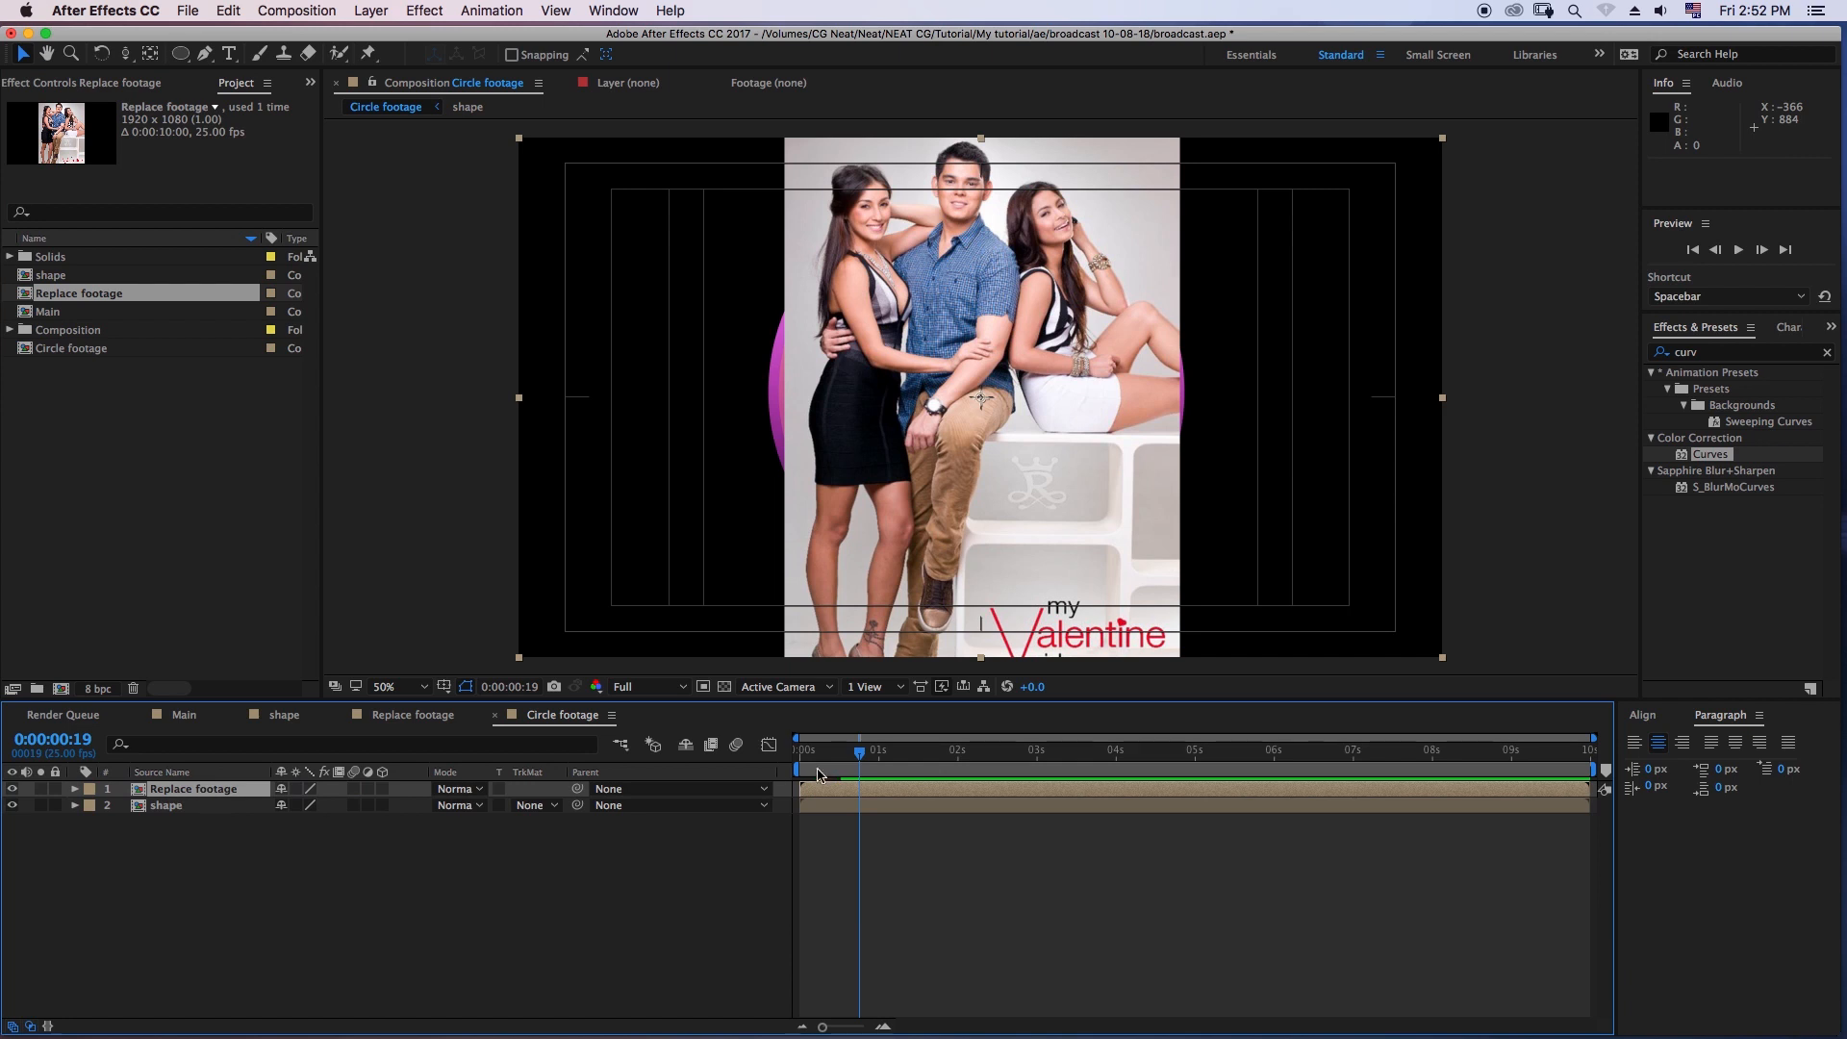
mouse_move(869, 766)
left_mouse_down()
mouse_move(798, 767)
mouse_move(859, 787)
left_mouse_up()
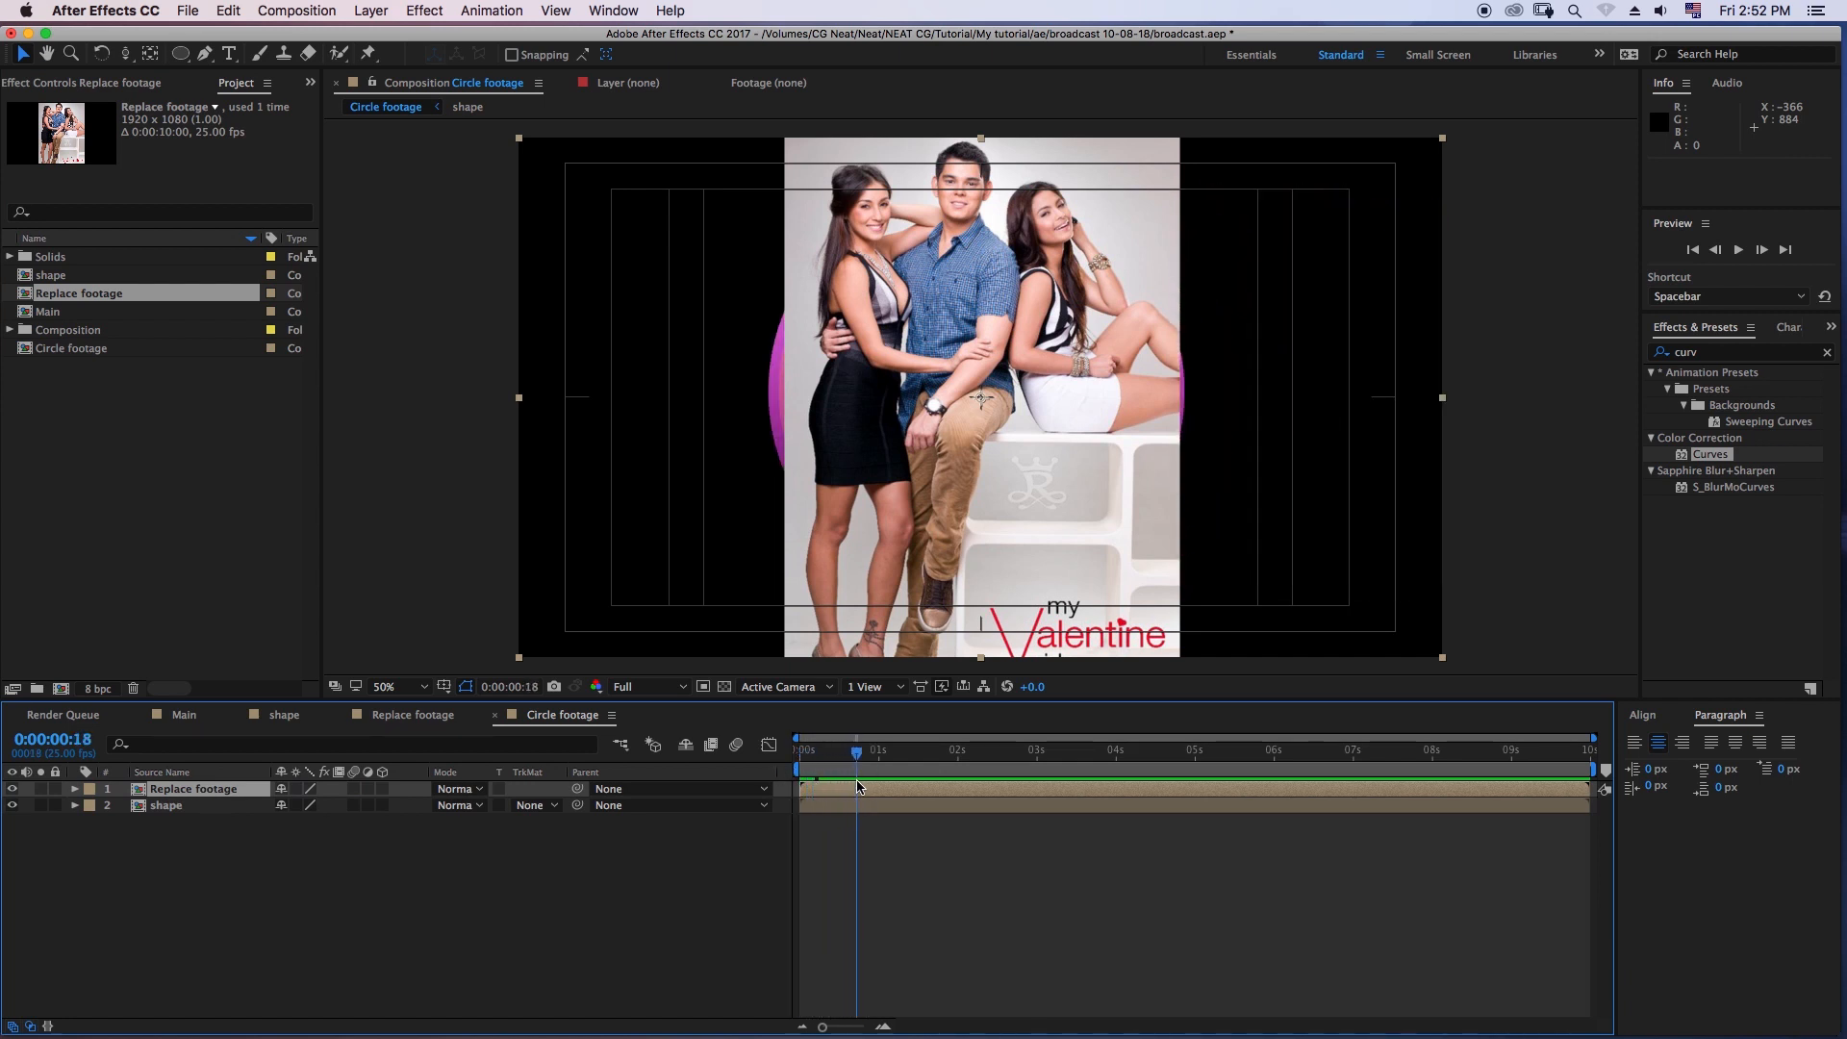
- Copy Shape Layer 3 from the shape composition and paste it above Replace footage in the Circle footage composition
left_click(166, 808)
left_click(286, 716)
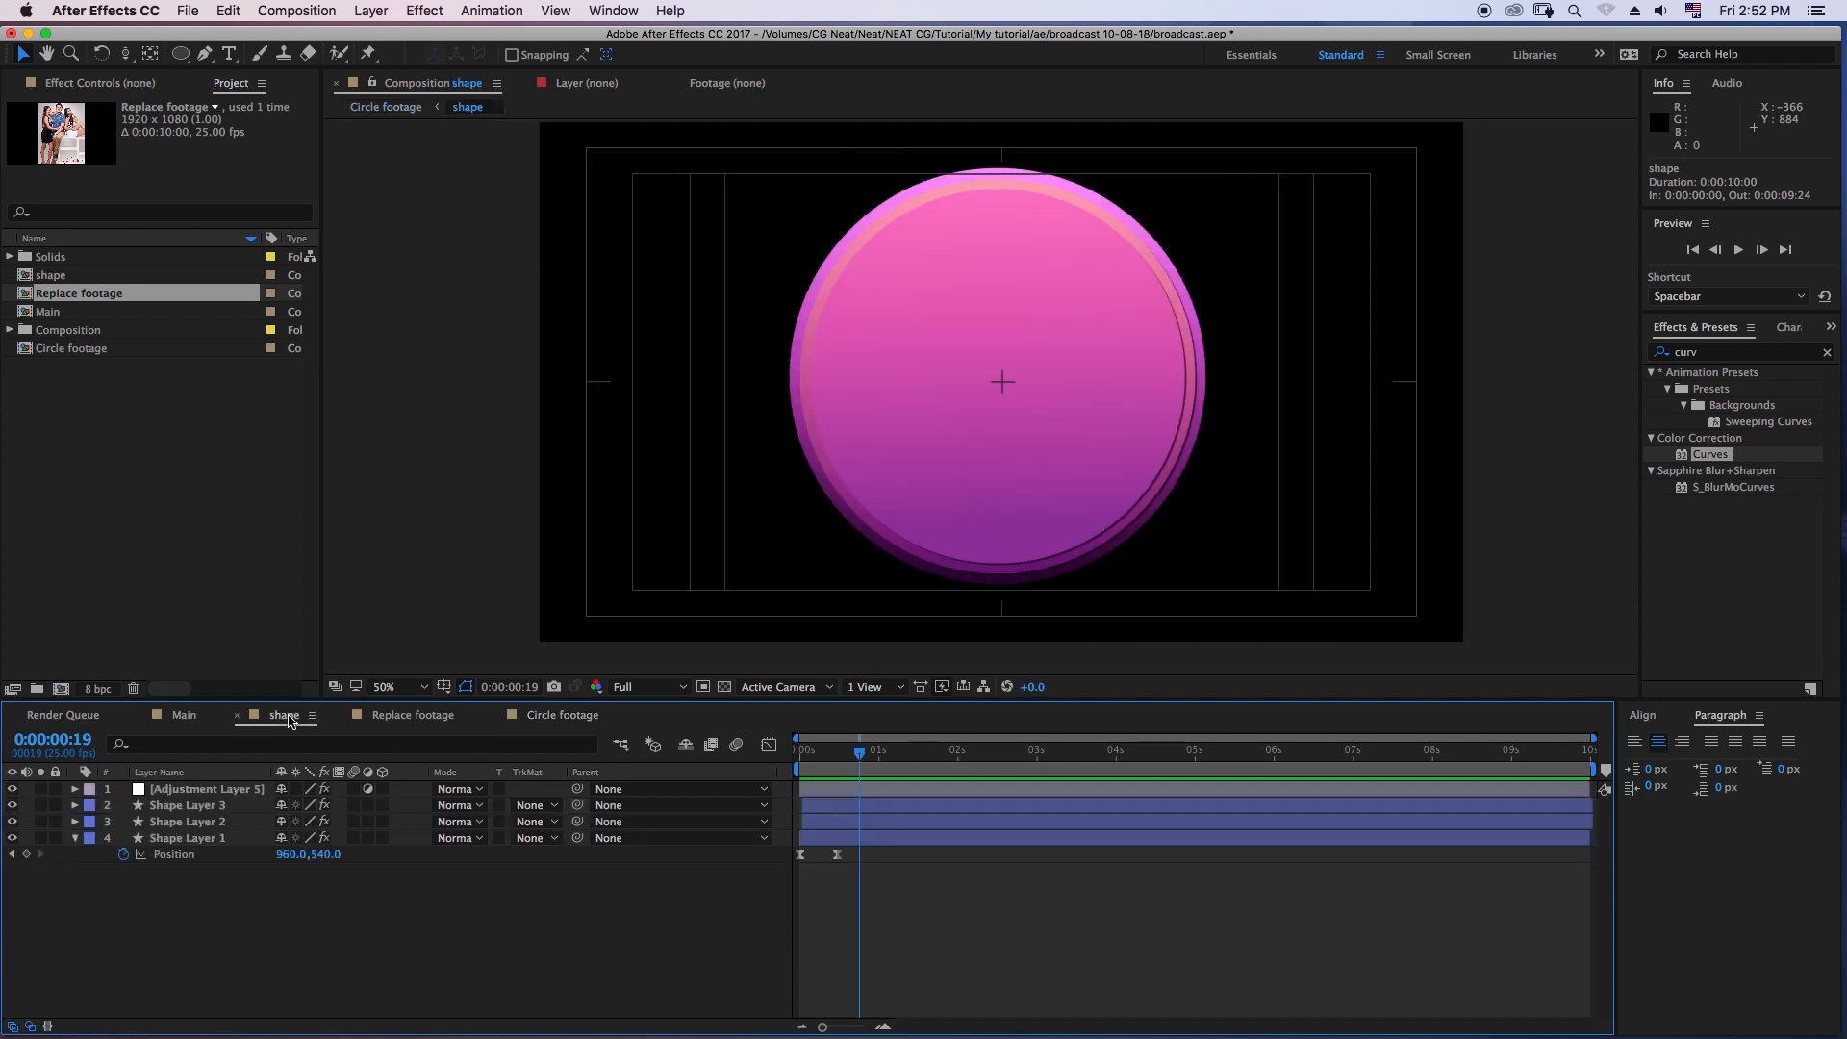
left_click(216, 808)
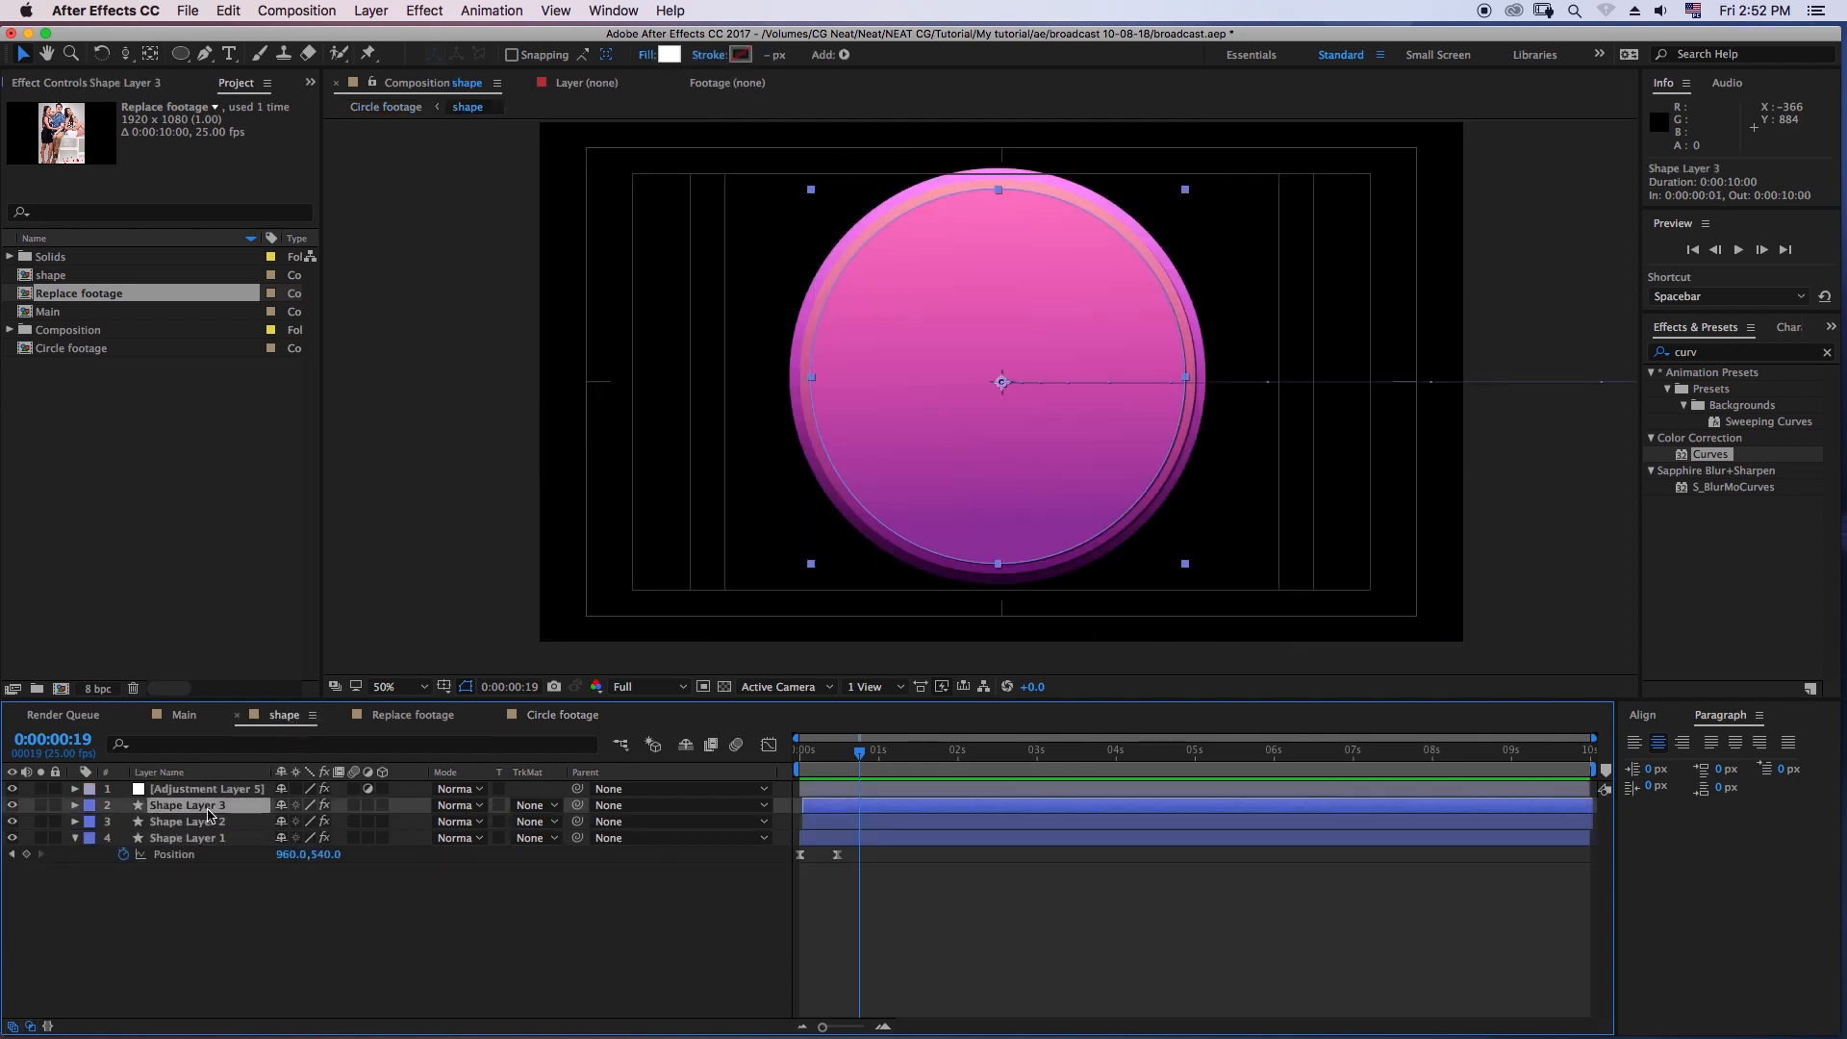
left_click(228, 11)
left_click(262, 119)
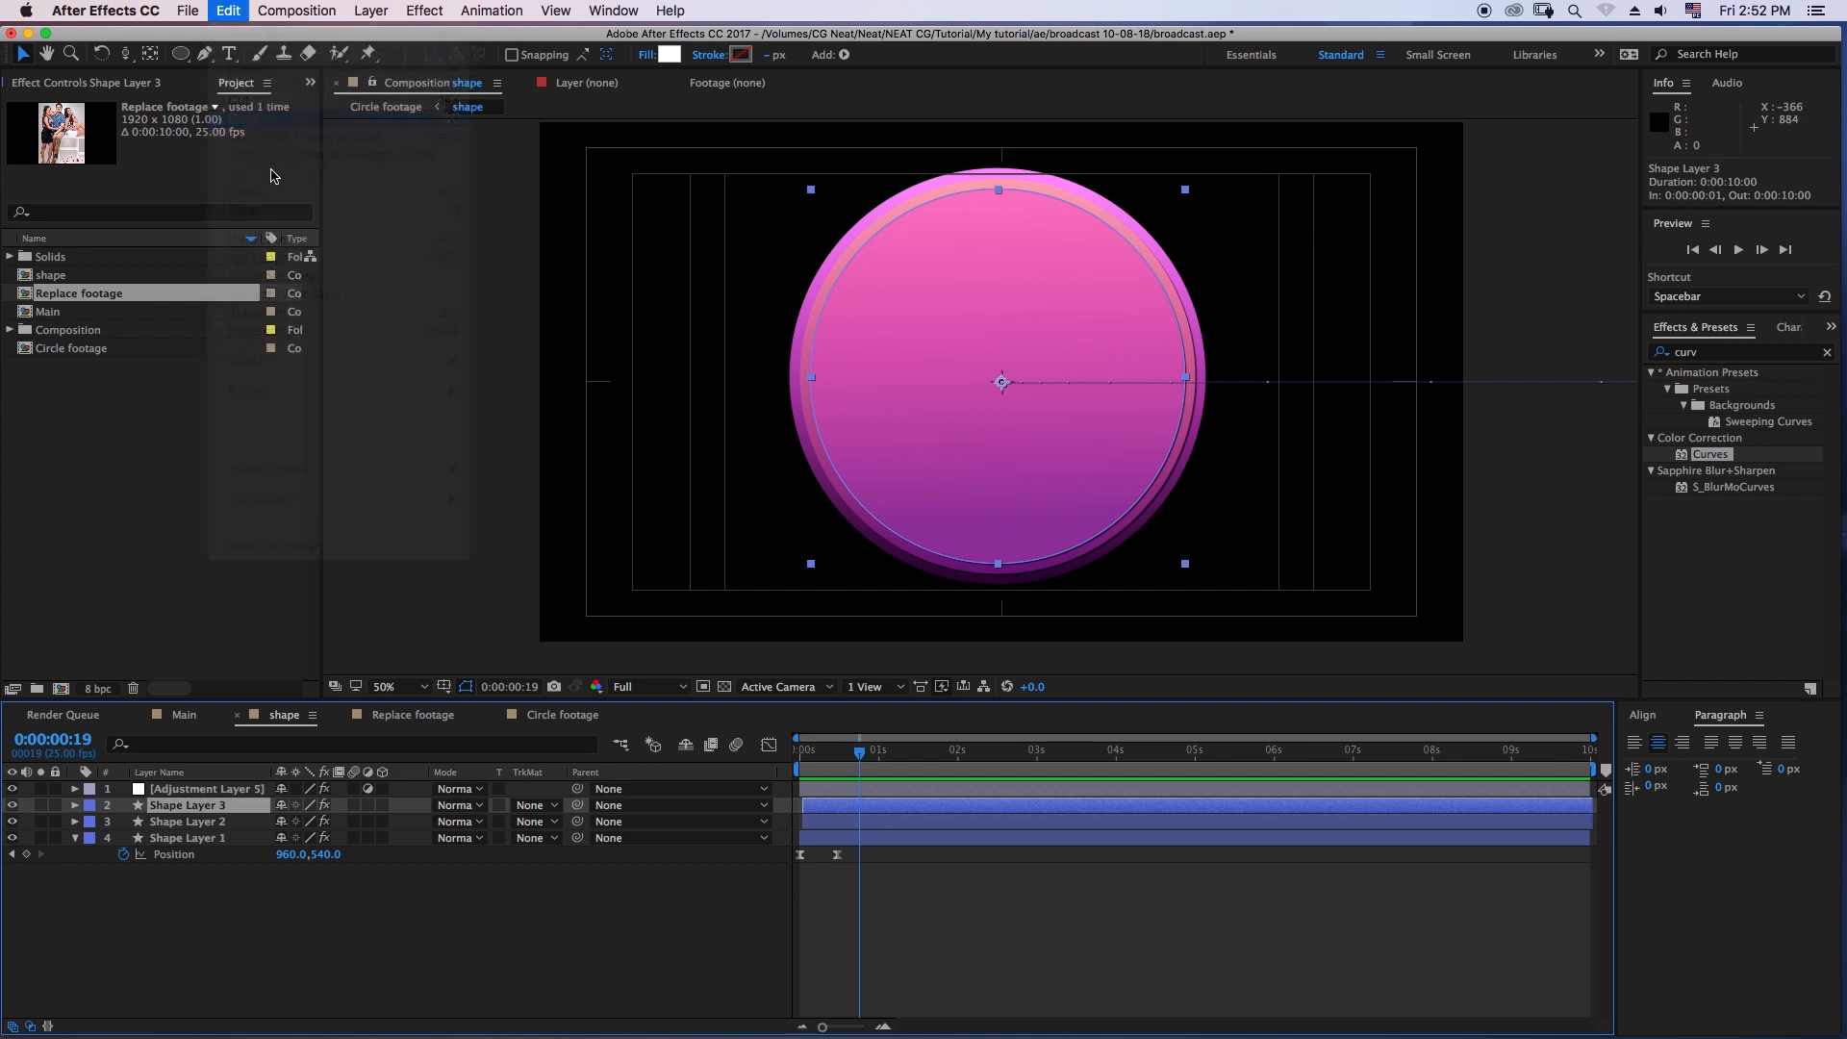
left_click(411, 717)
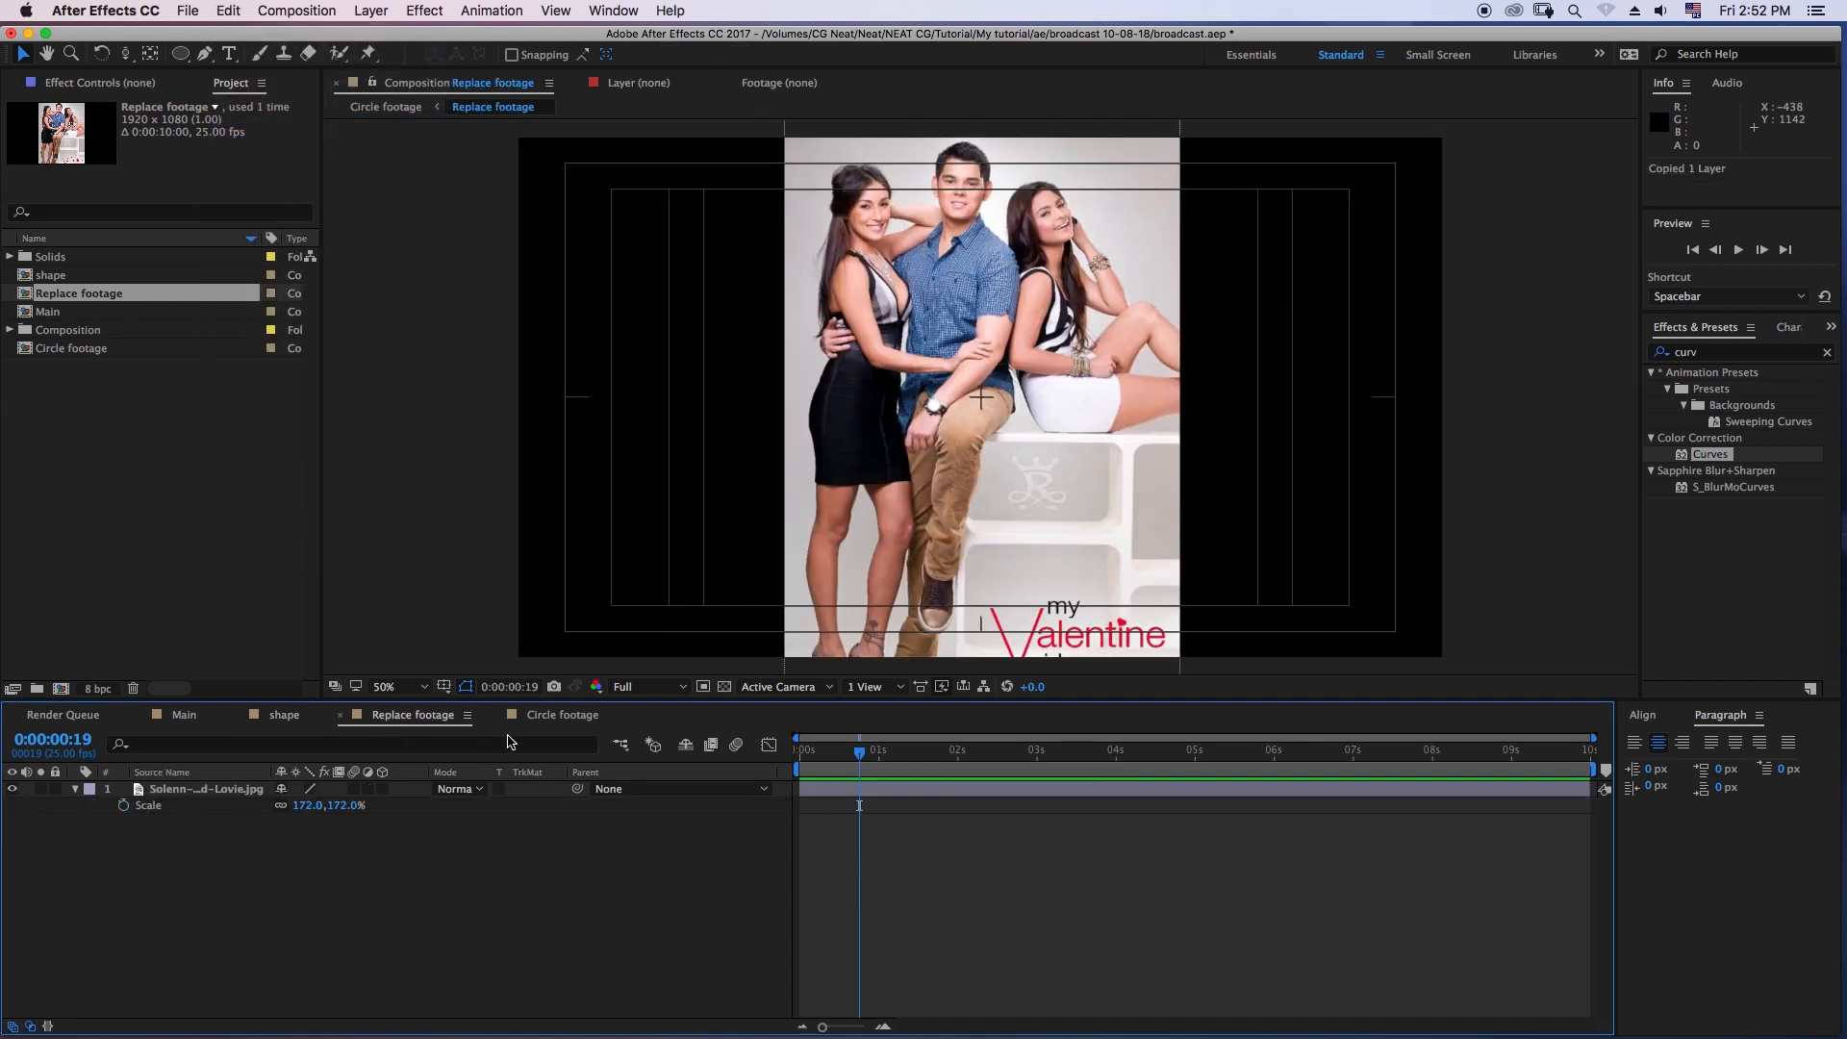
left_click(563, 714)
left_click(320, 866)
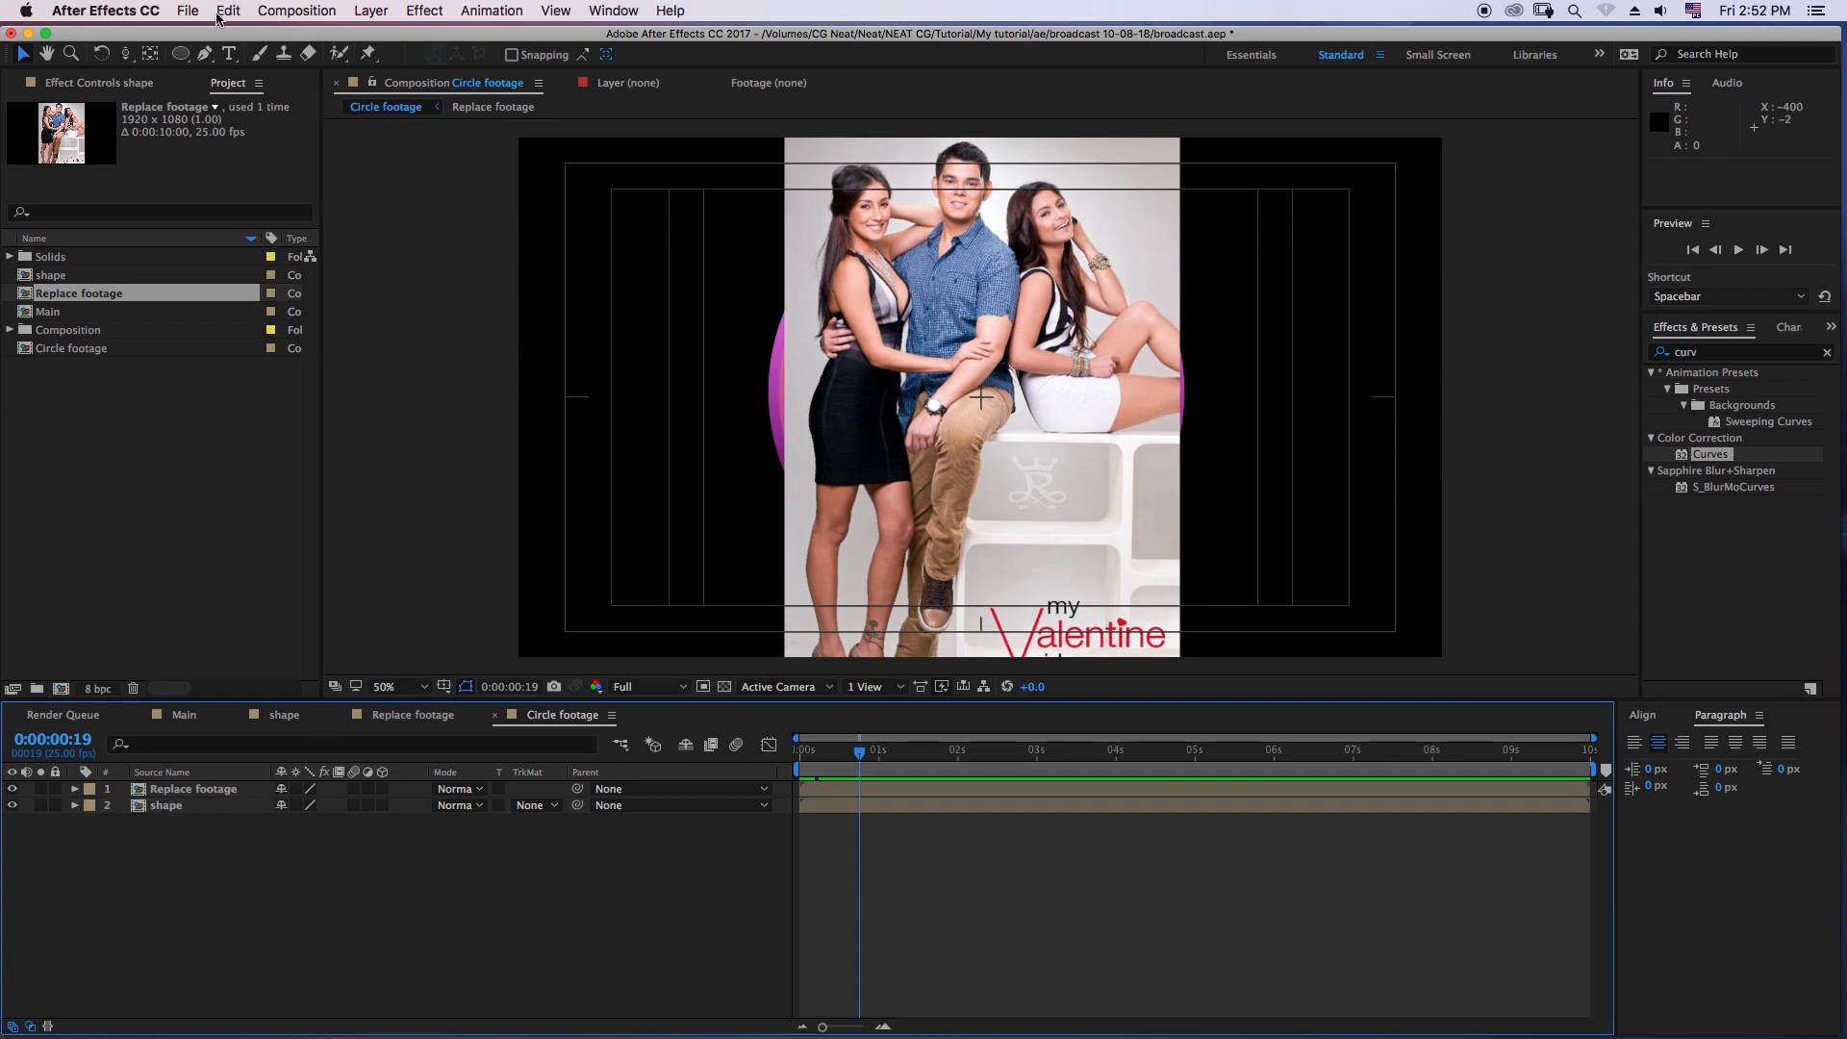
left_click(221, 12)
left_click(288, 191)
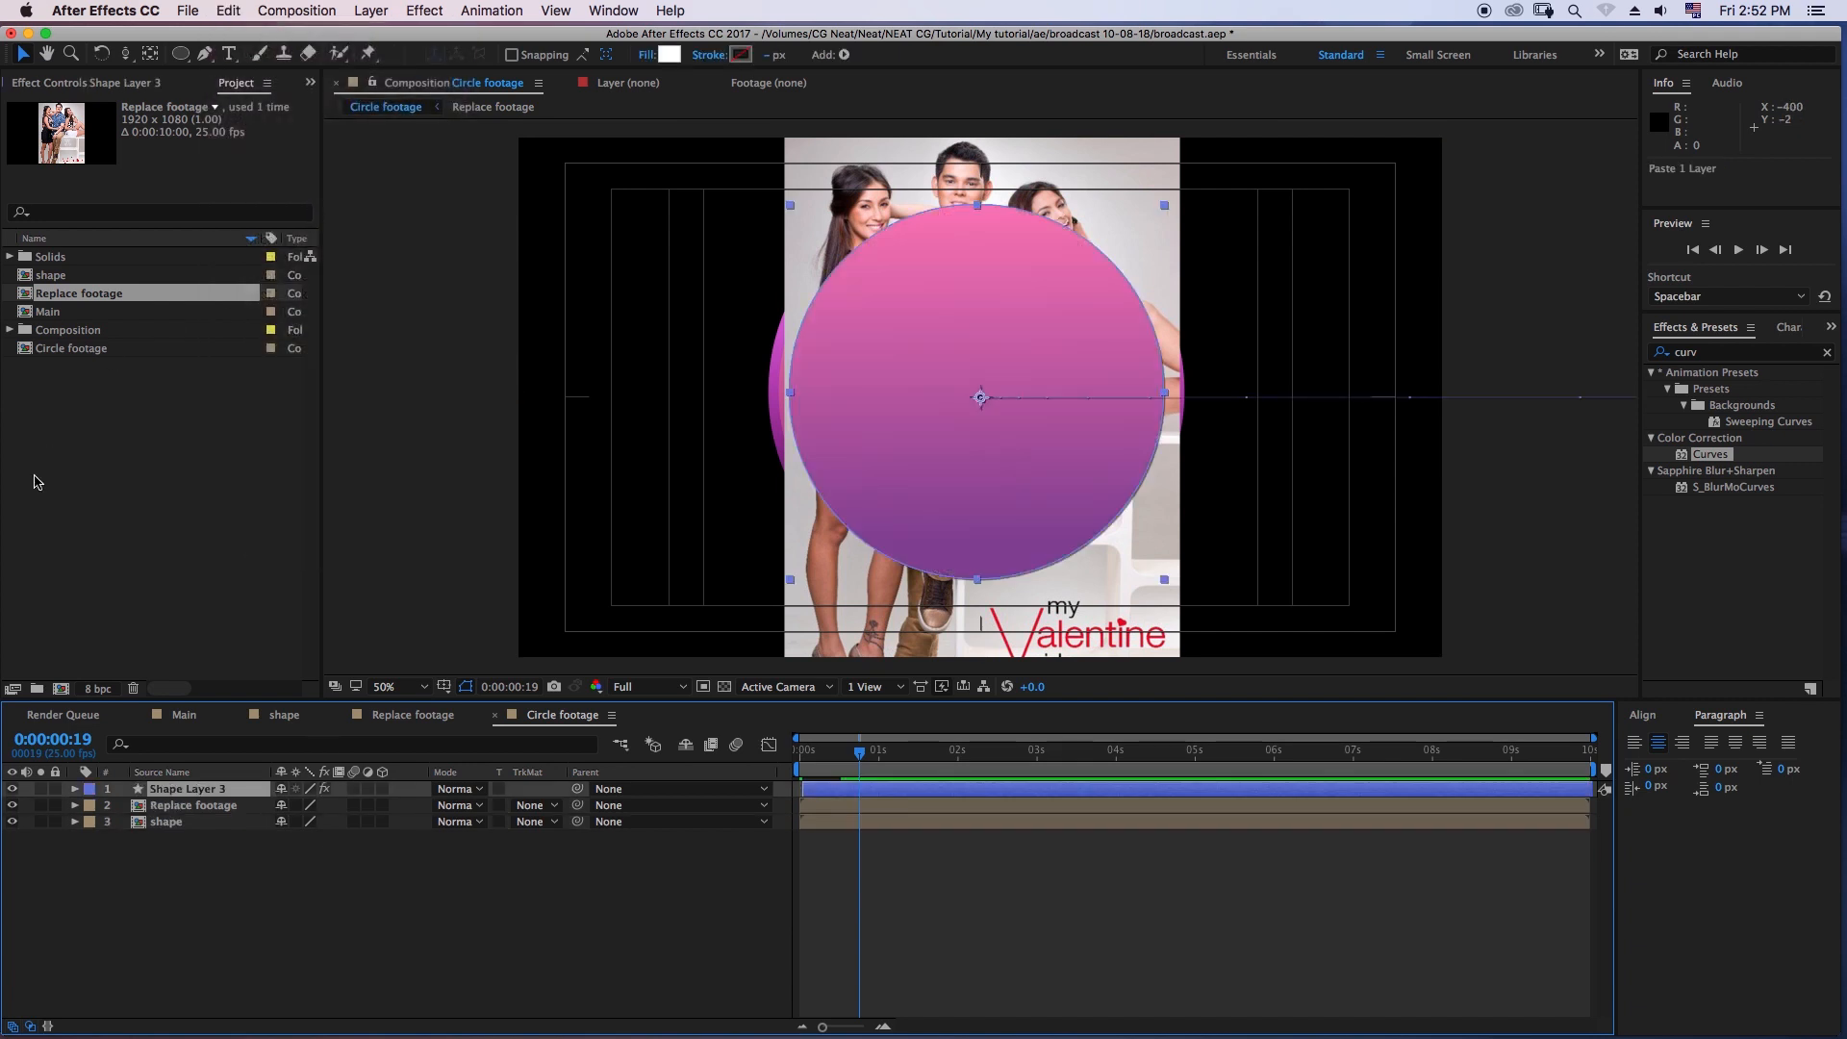
- Remove the Gradient Ramp and Drop Shadow effects from Shape Layer 3 in the Circle footage composition
left_click(140, 83)
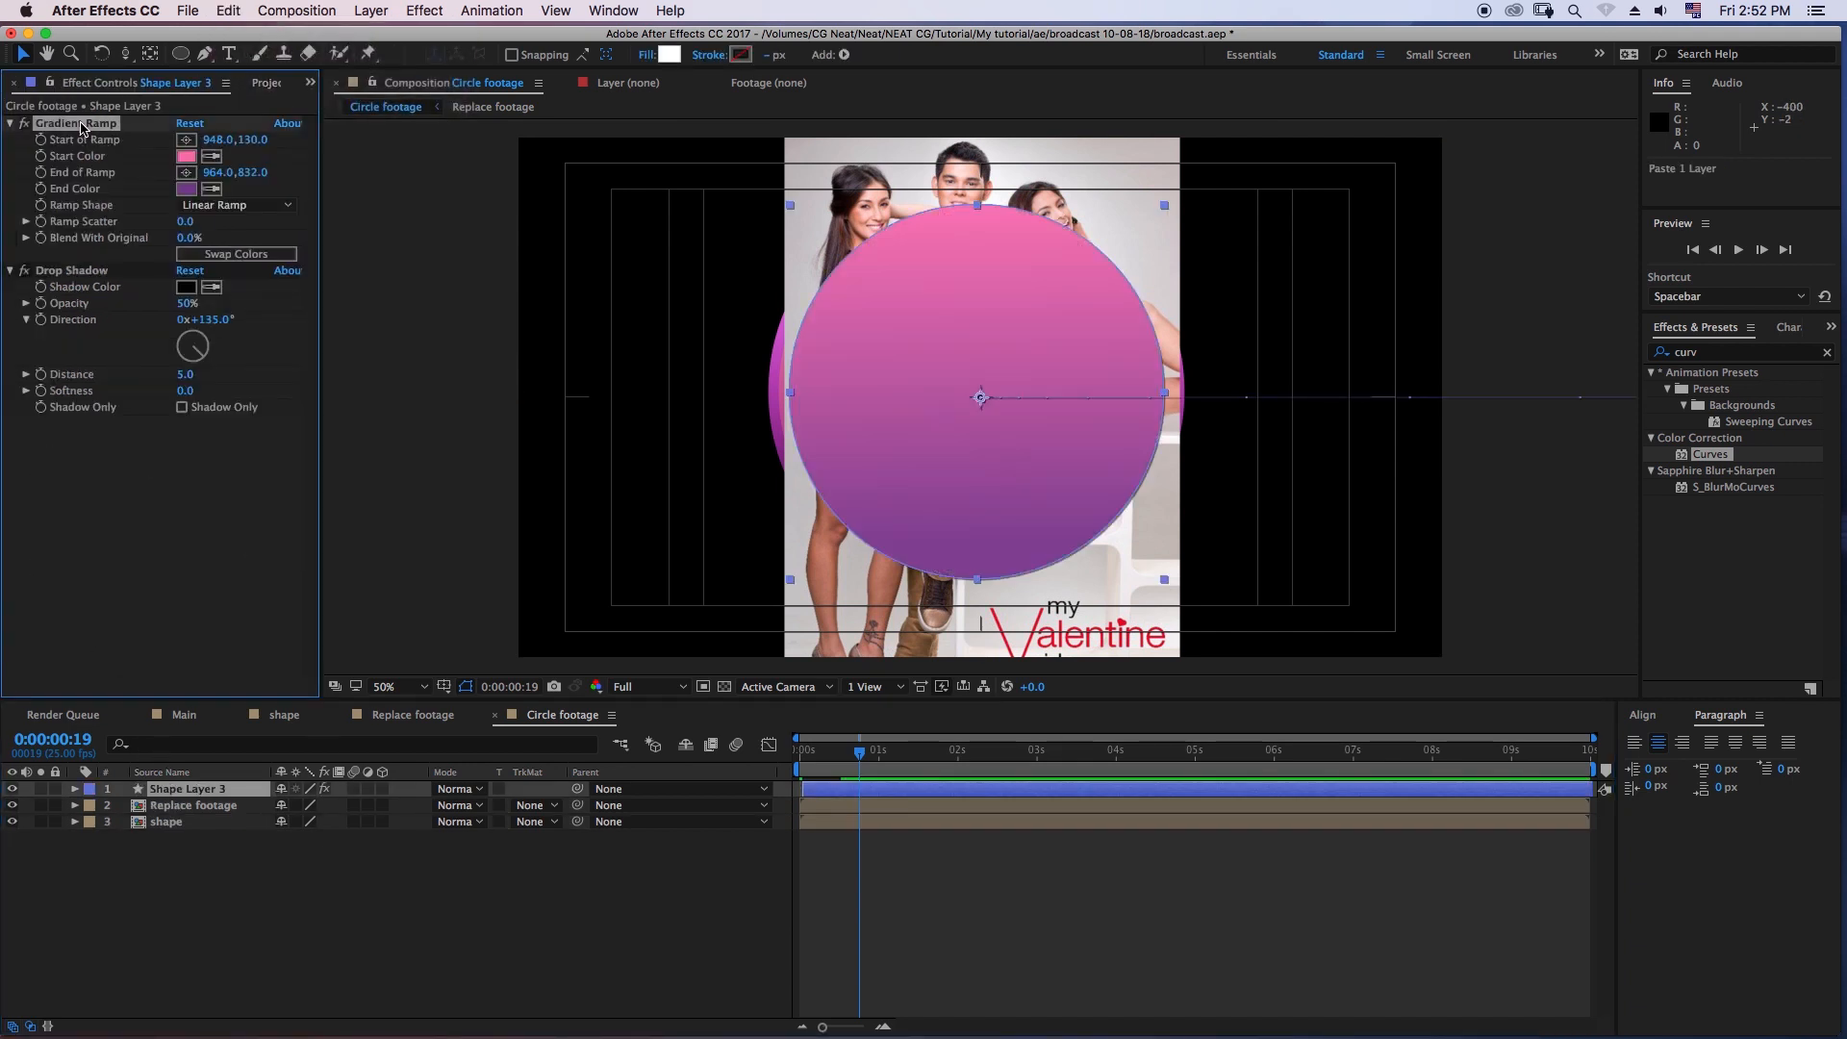
key("Delete")
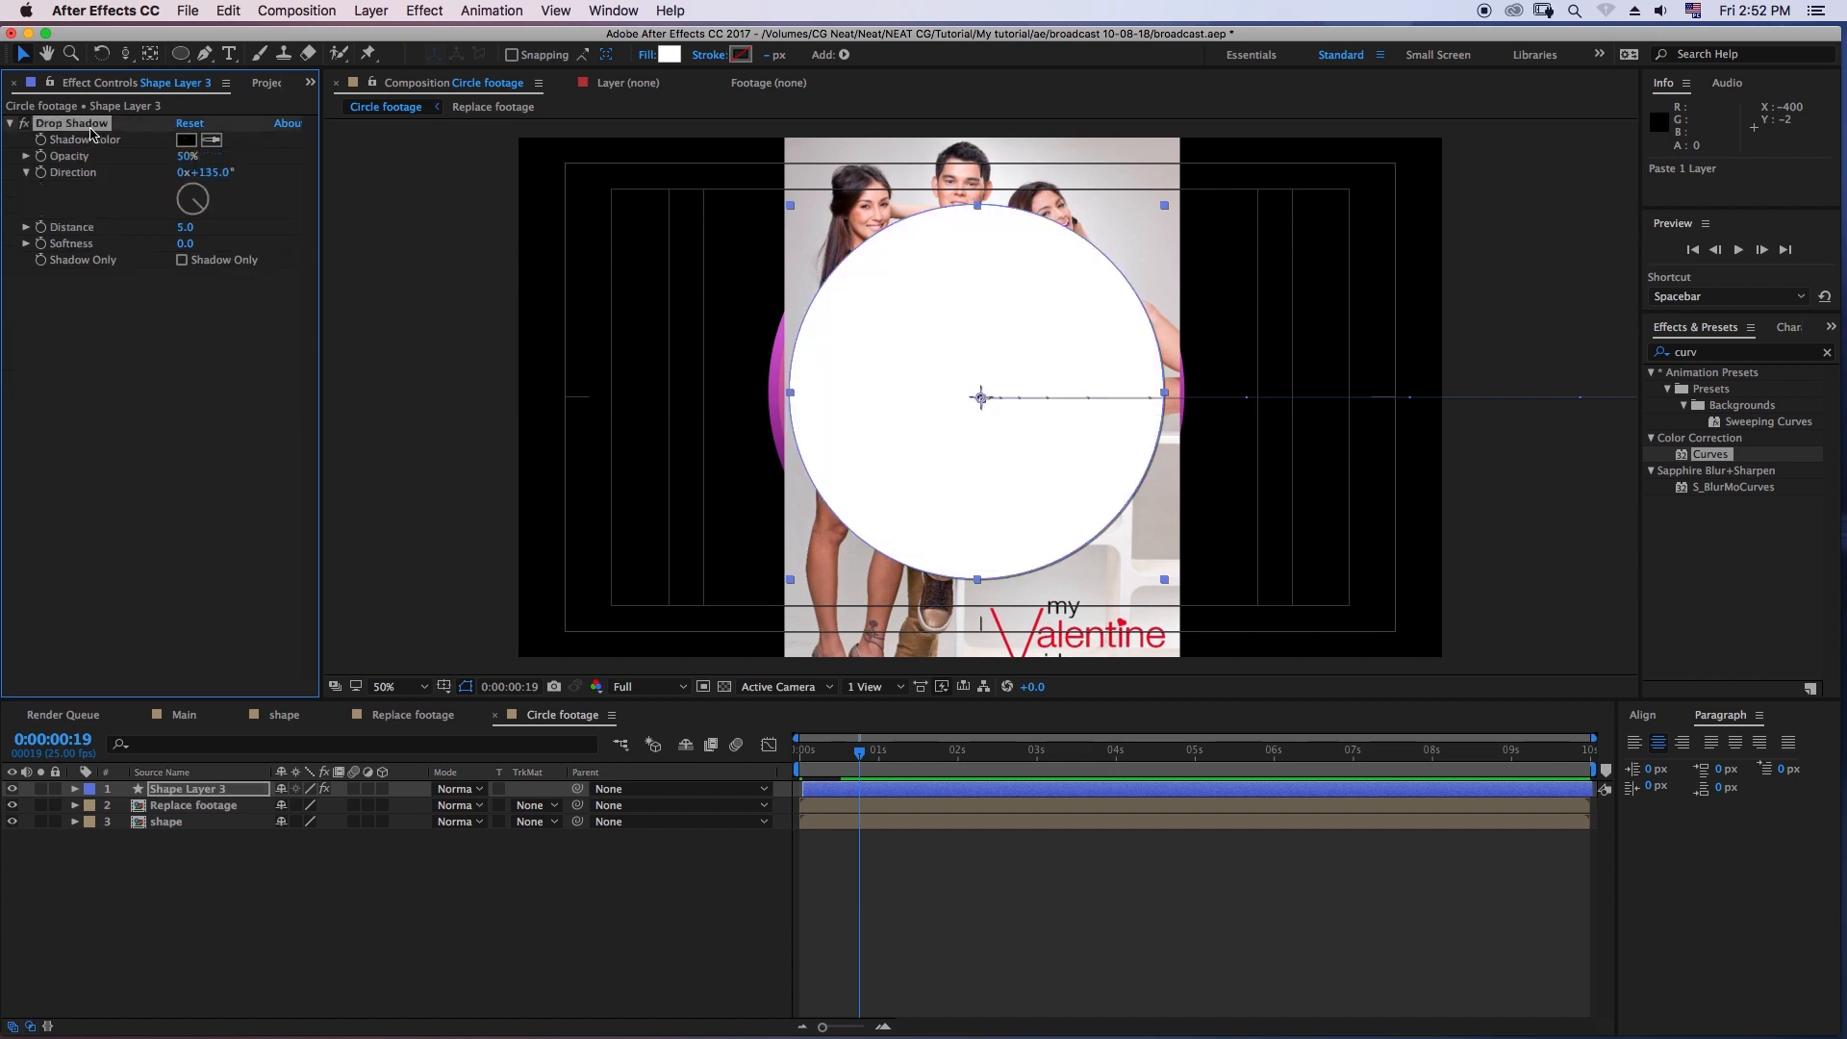
key("Delete")
left_click(309, 874)
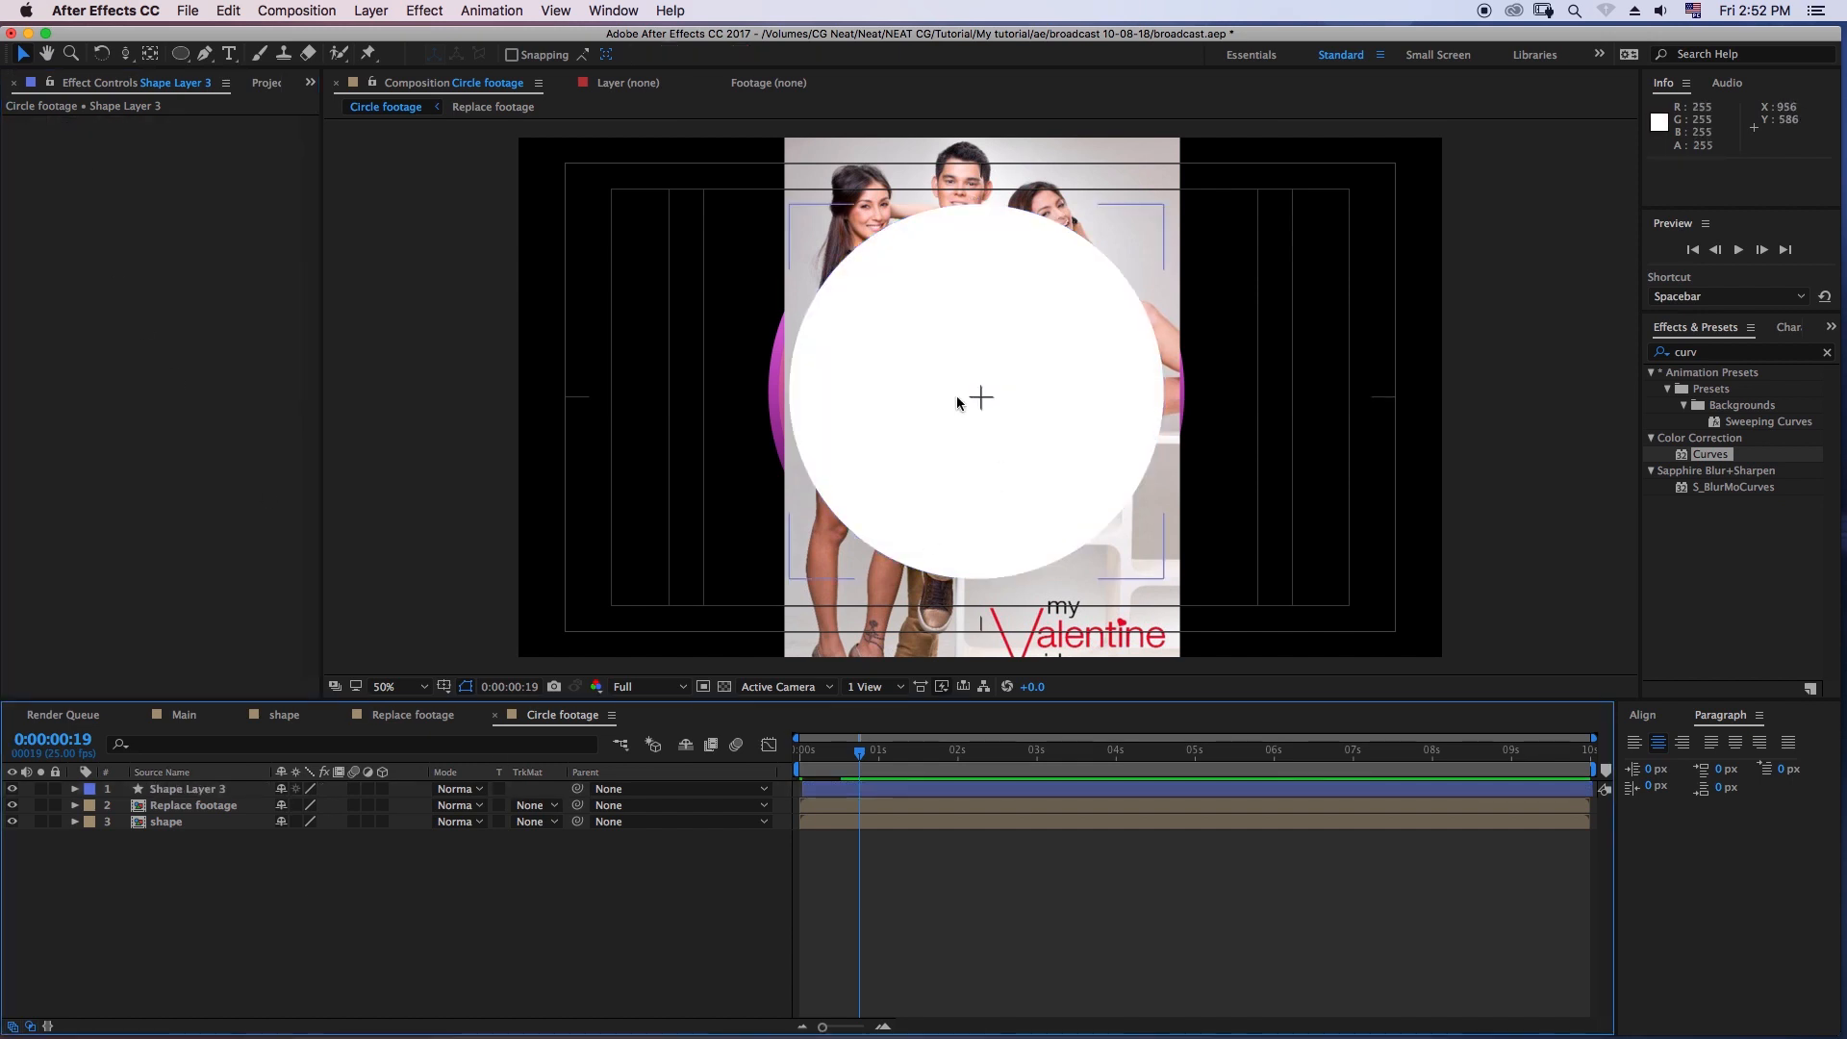
- Remove Shape Layer 3's position keyframes at 0:00:00:20 so the circle stays static at 960, 540
left_click(164, 789)
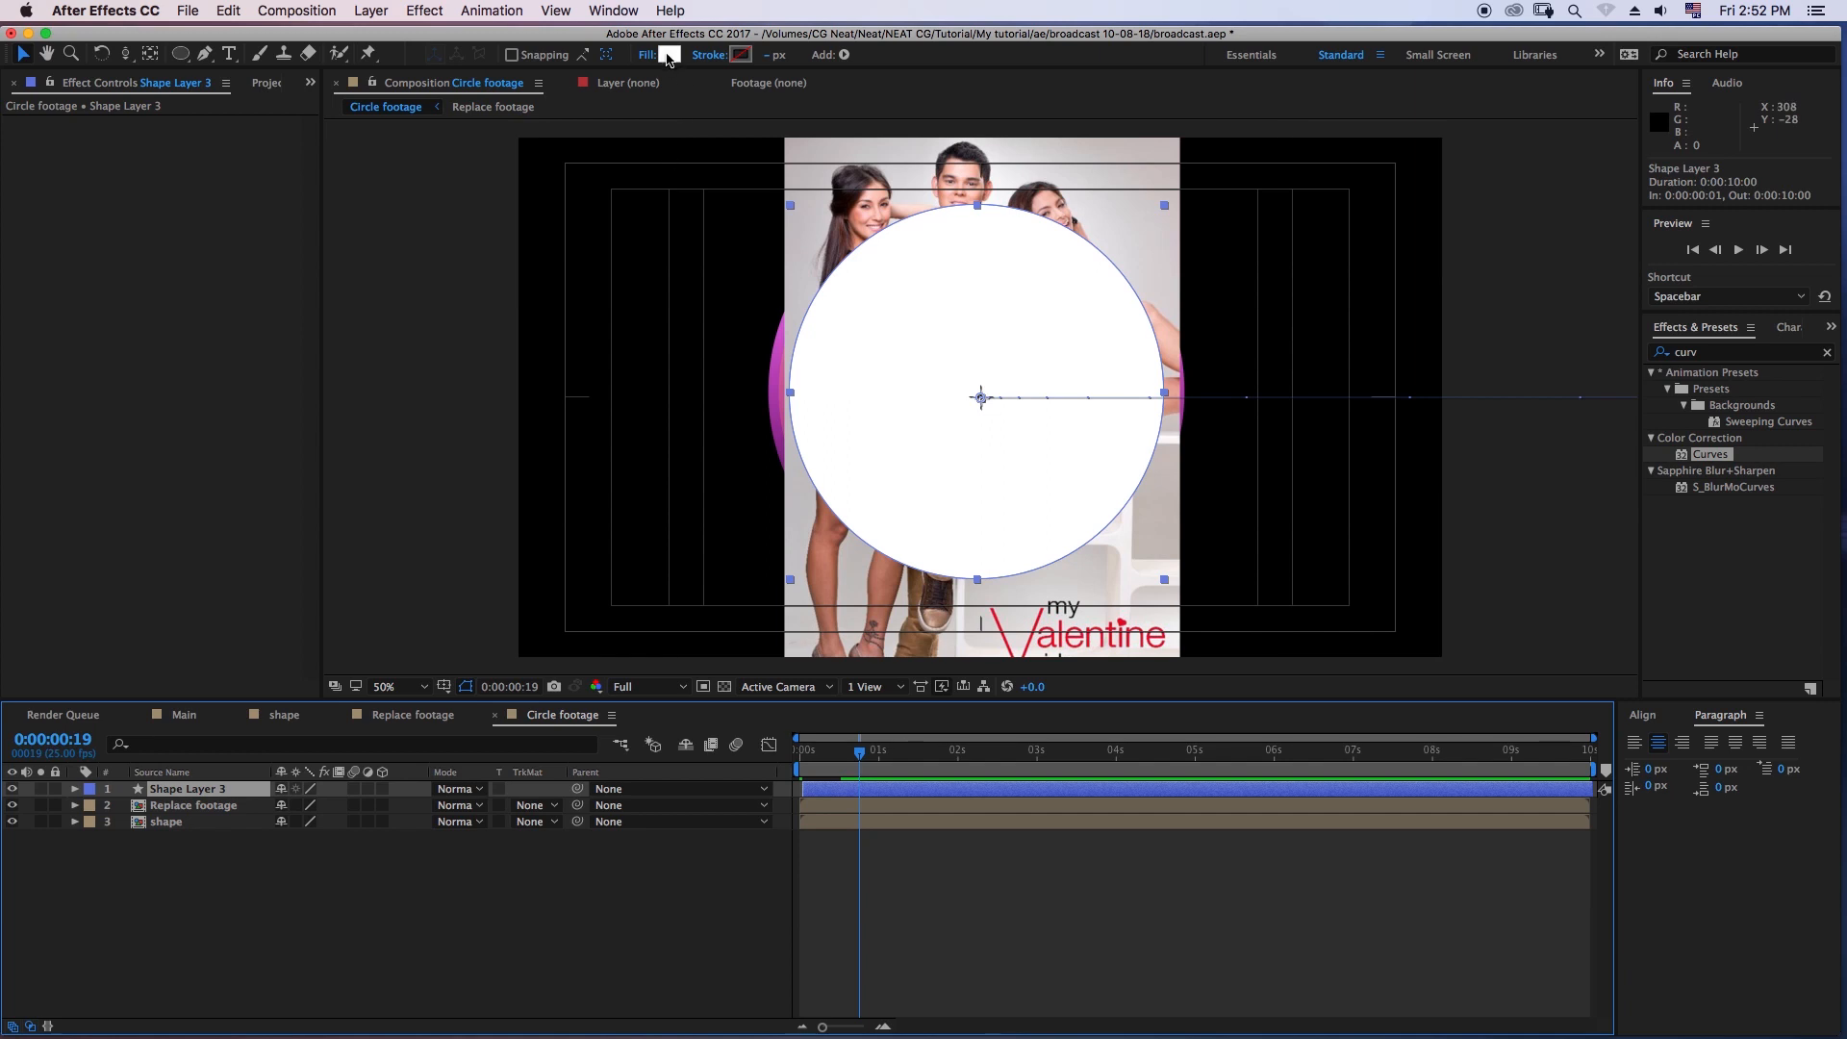
left_click(202, 806)
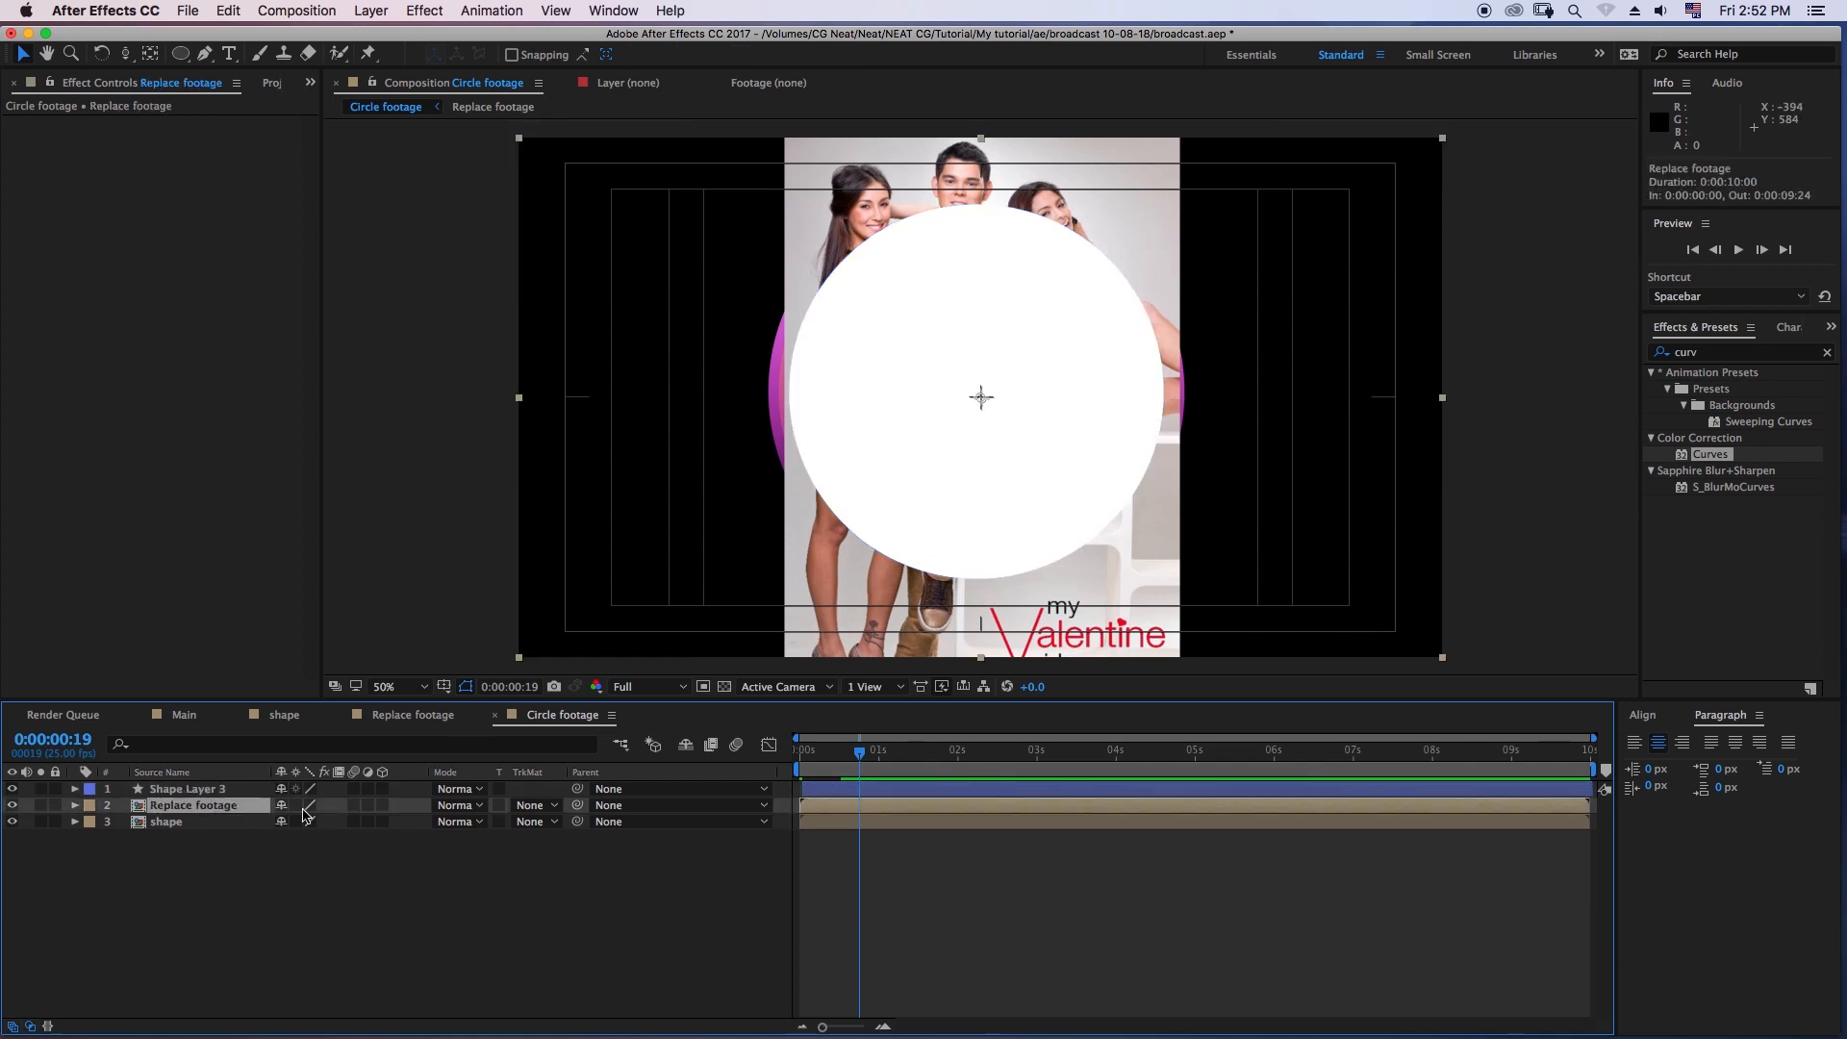
mouse_move(863, 769)
left_mouse_down()
mouse_move(811, 777)
mouse_move(837, 776)
left_mouse_up()
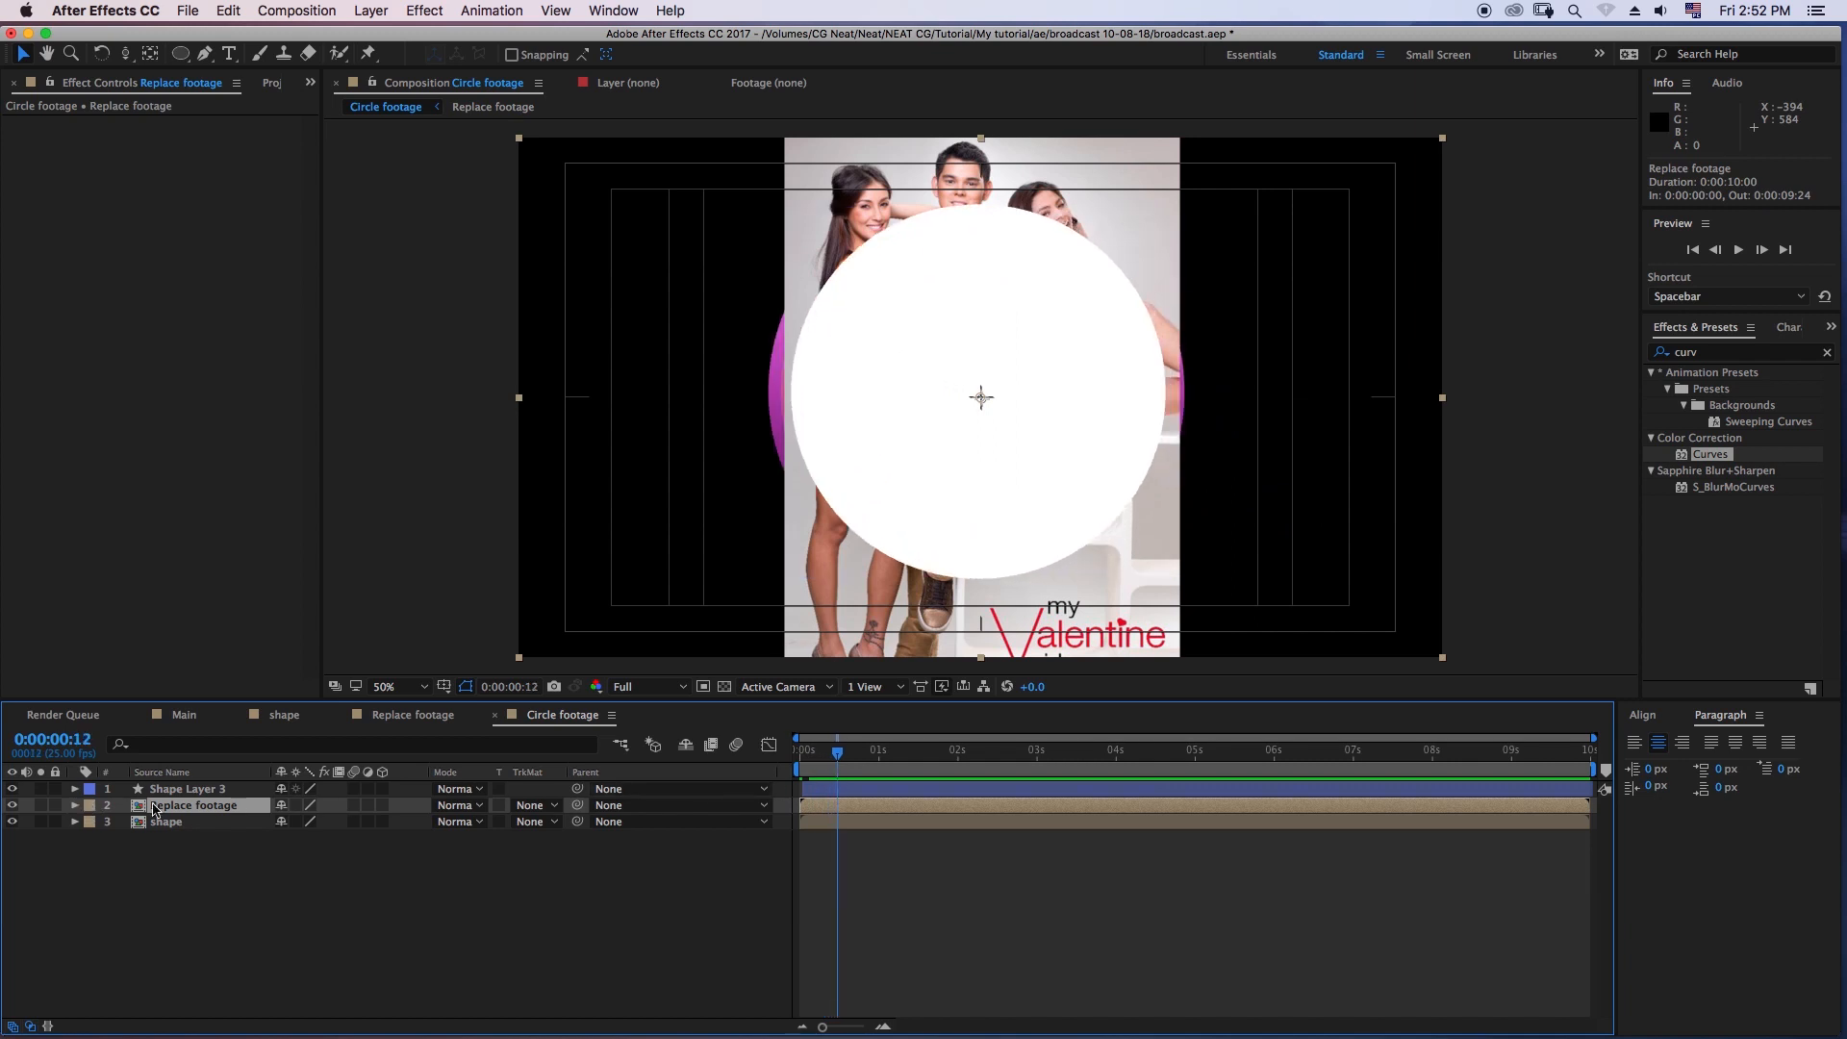
left_click(75, 806)
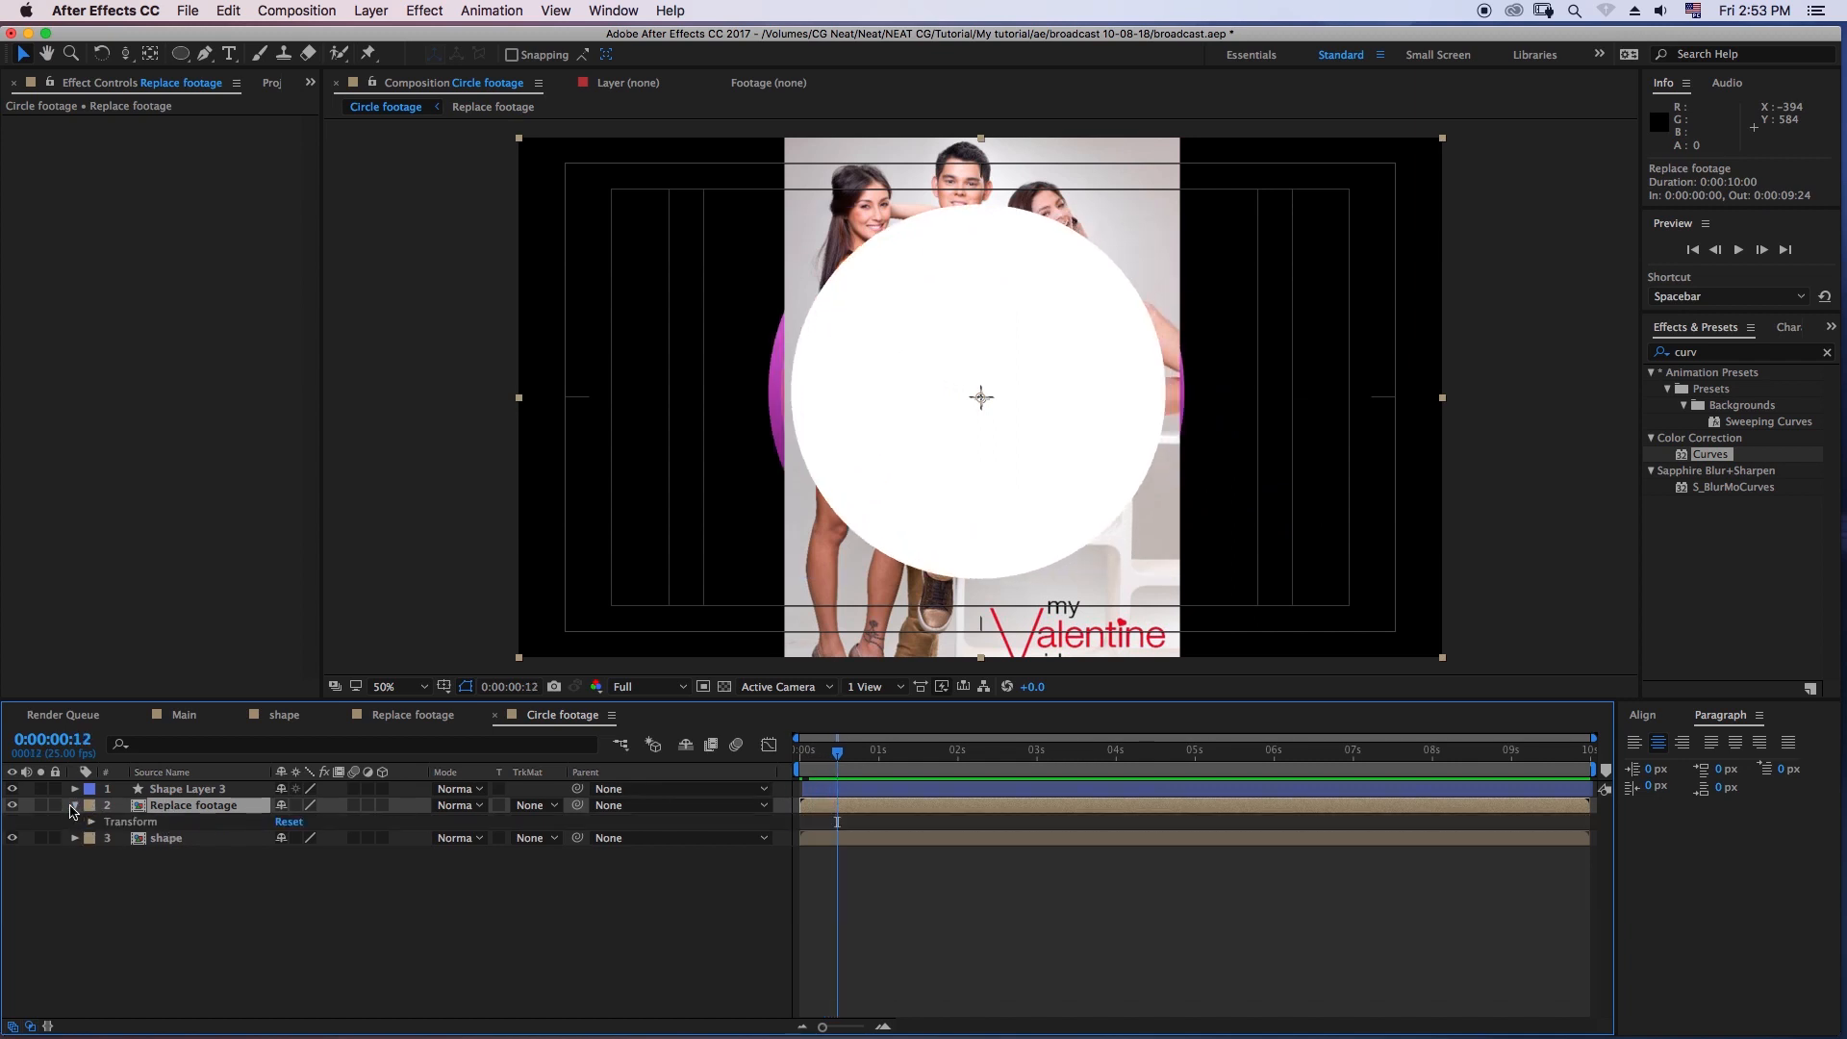
left_click(73, 807)
left_click(77, 791)
left_click(74, 789)
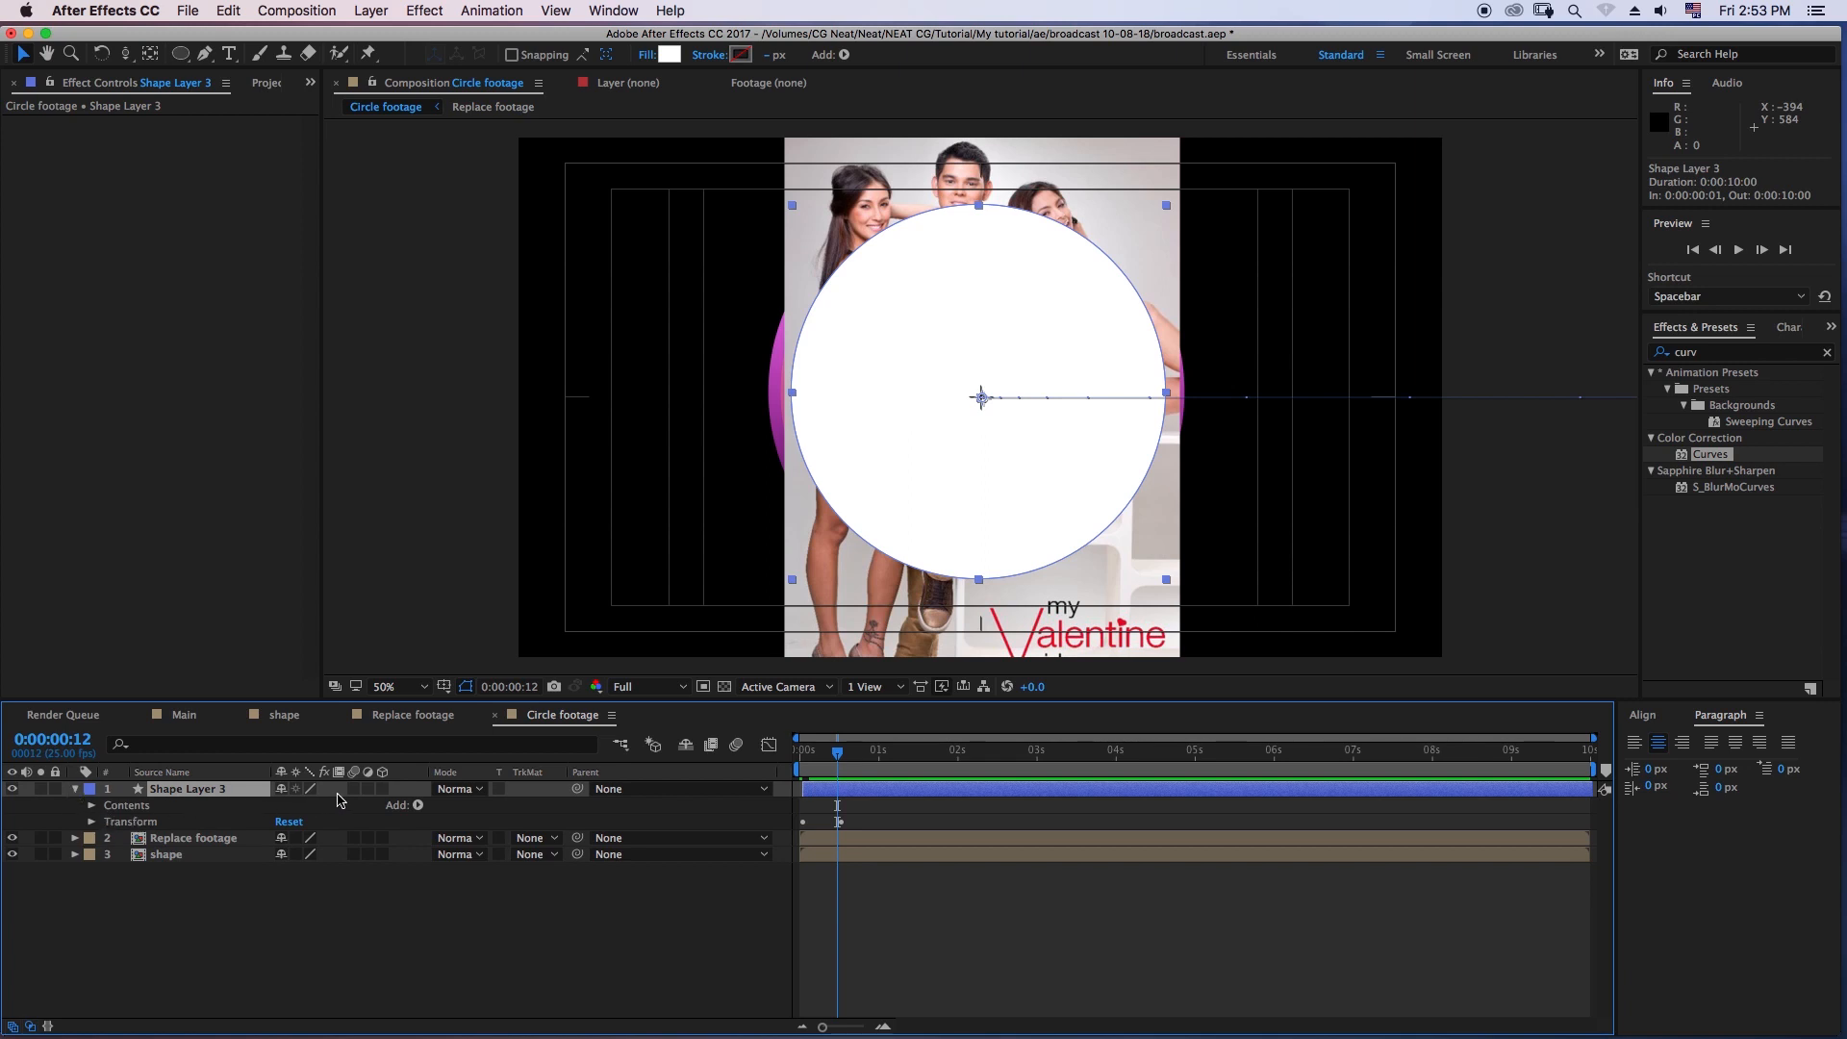
key("p")
left_click(861, 776)
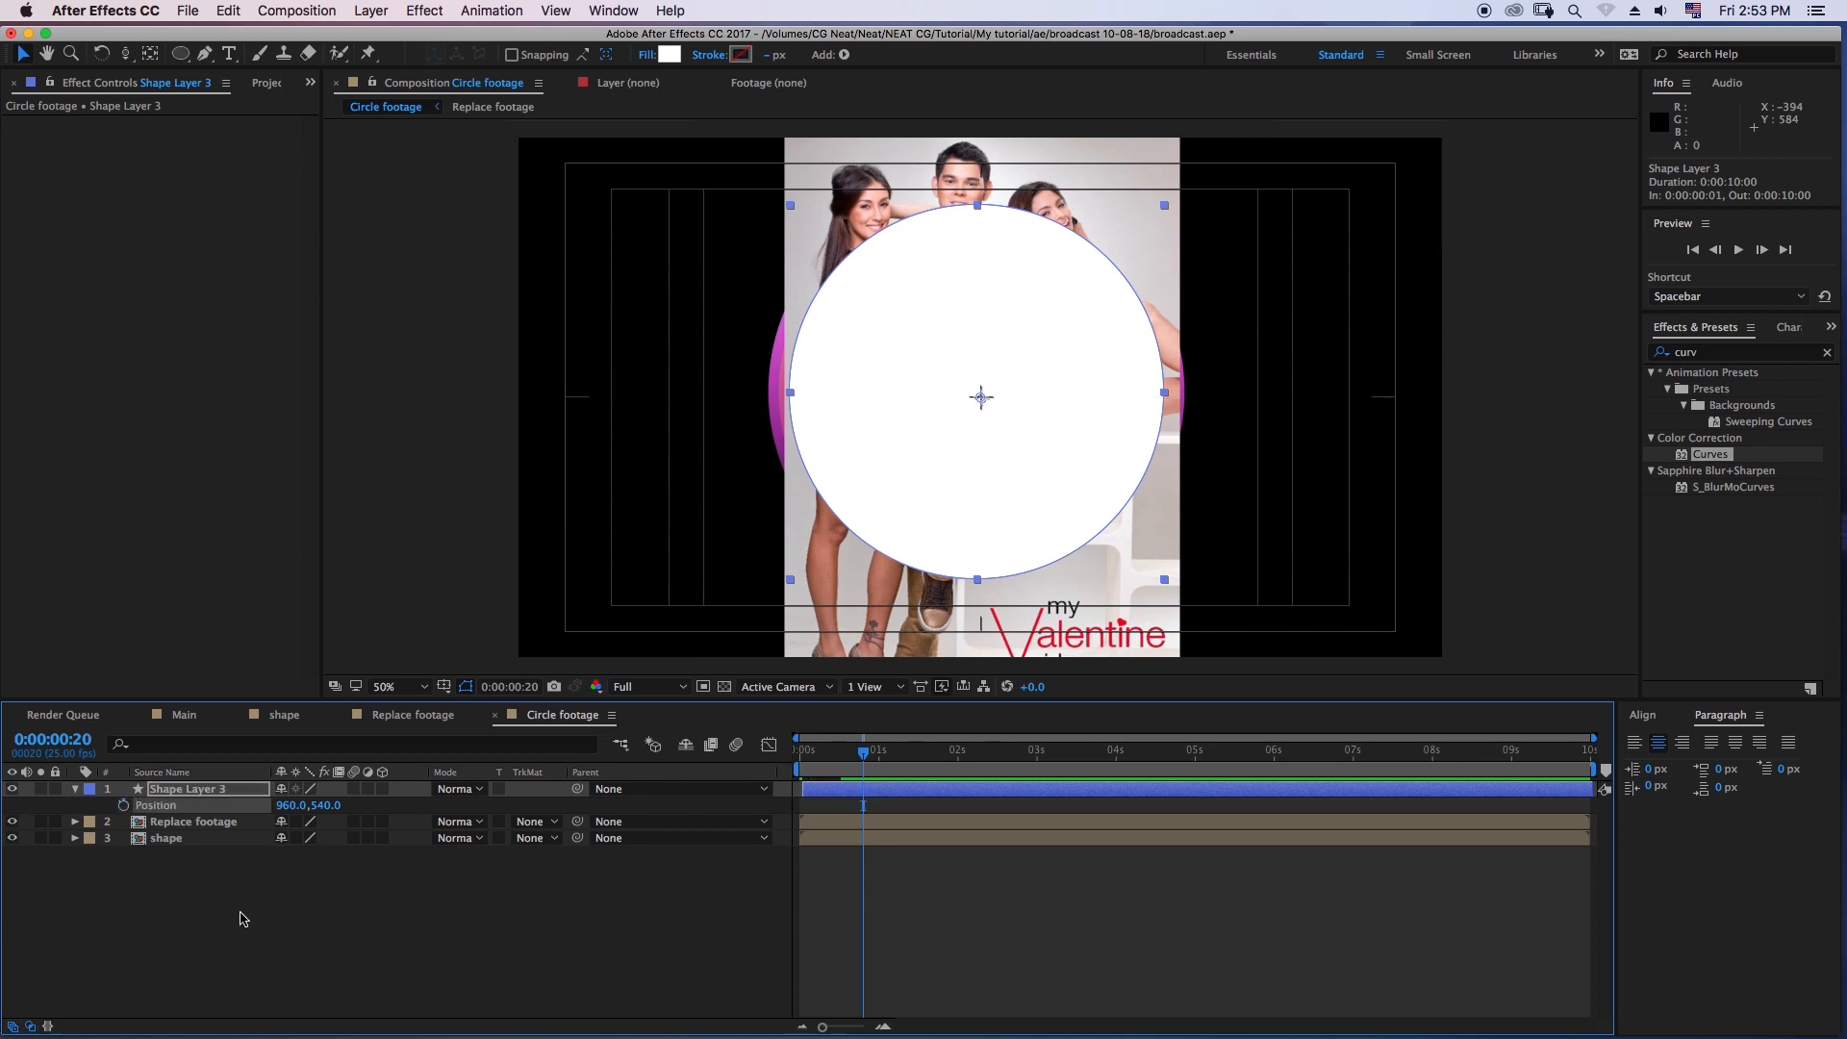
left_click(239, 915)
- Rename Shape Layer 3 in the Circle footage composition as "mate video"
left_click(175, 789)
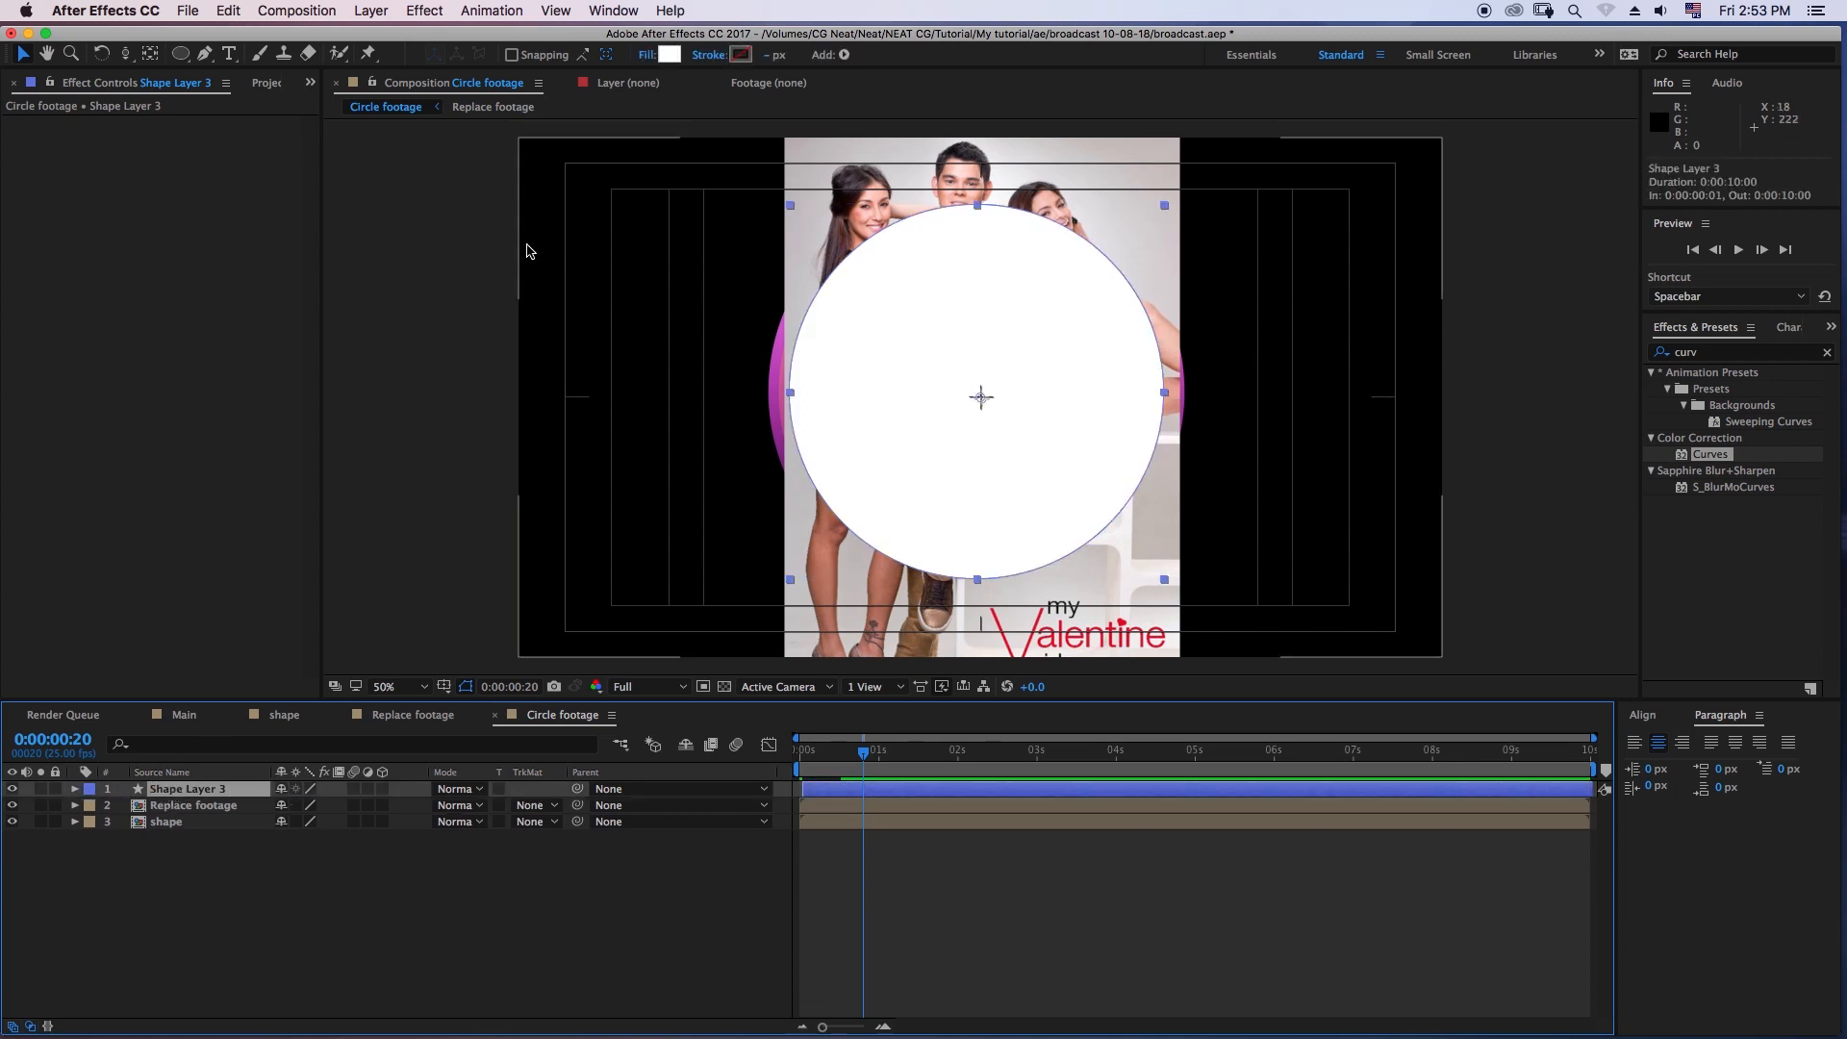
key("Return")
type("mate video")
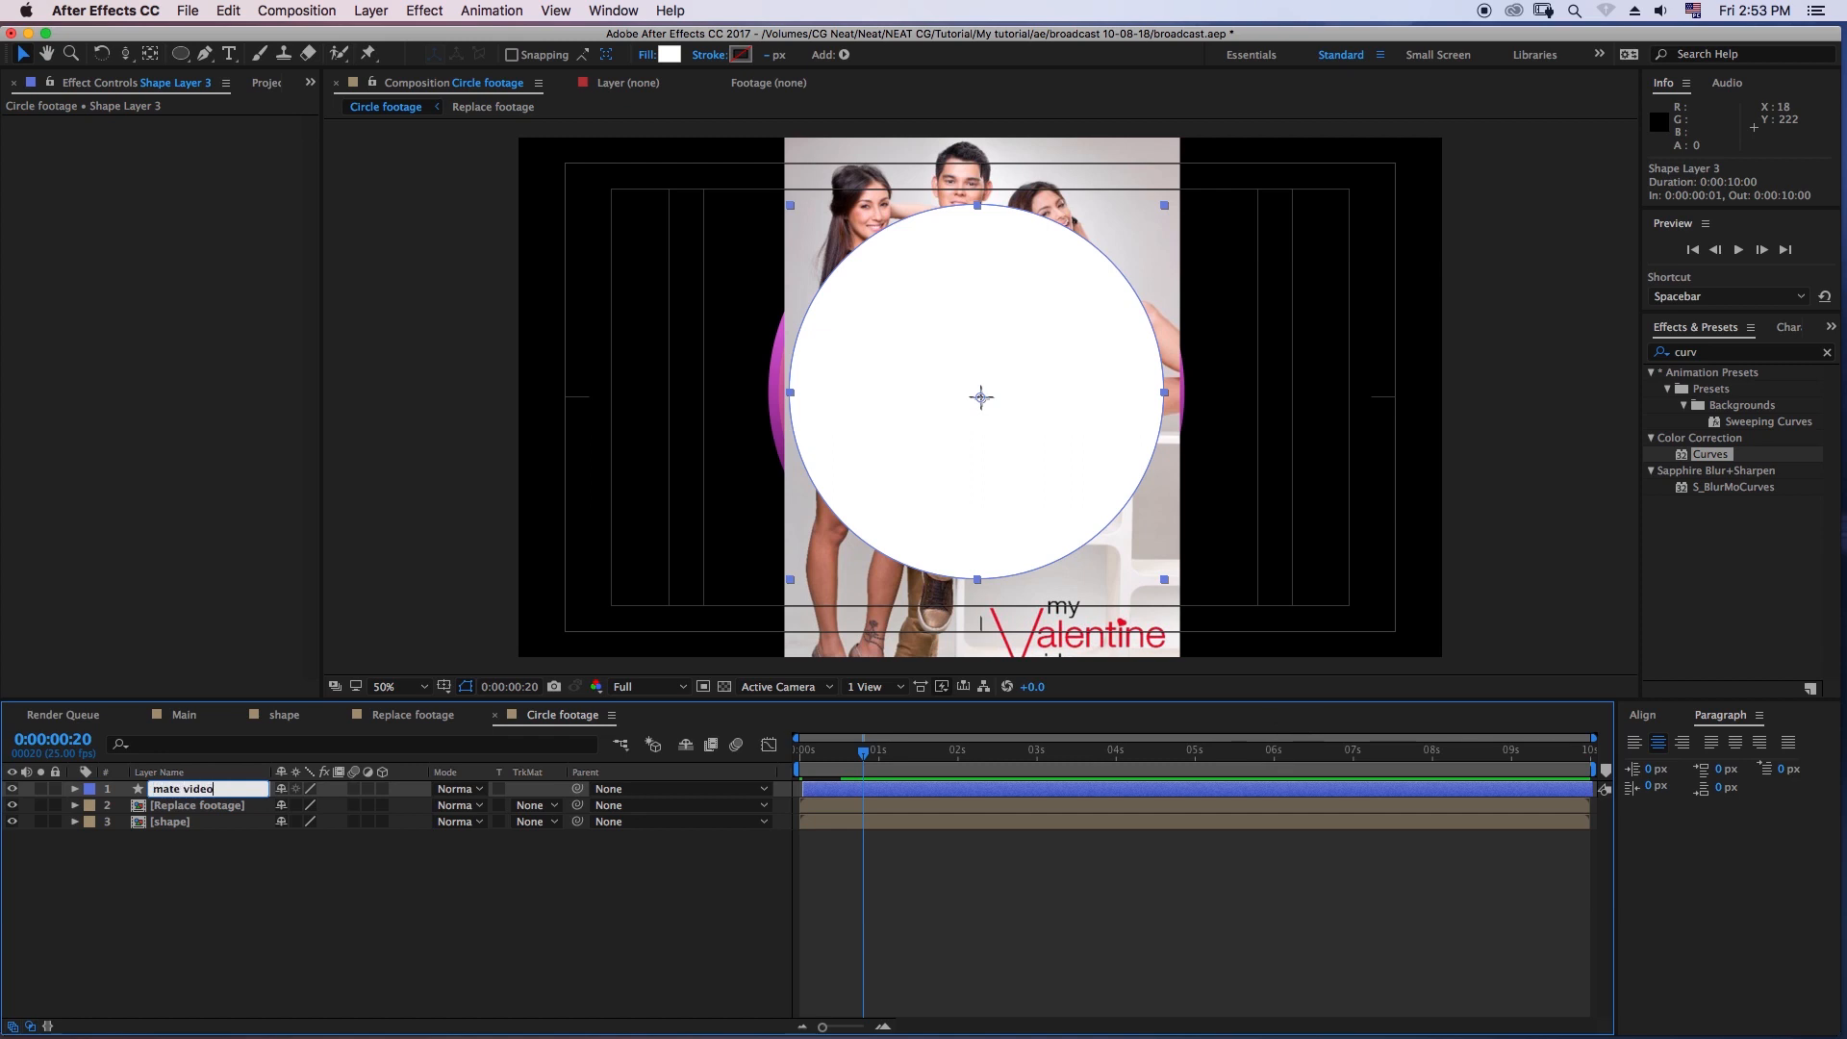
left_click(227, 900)
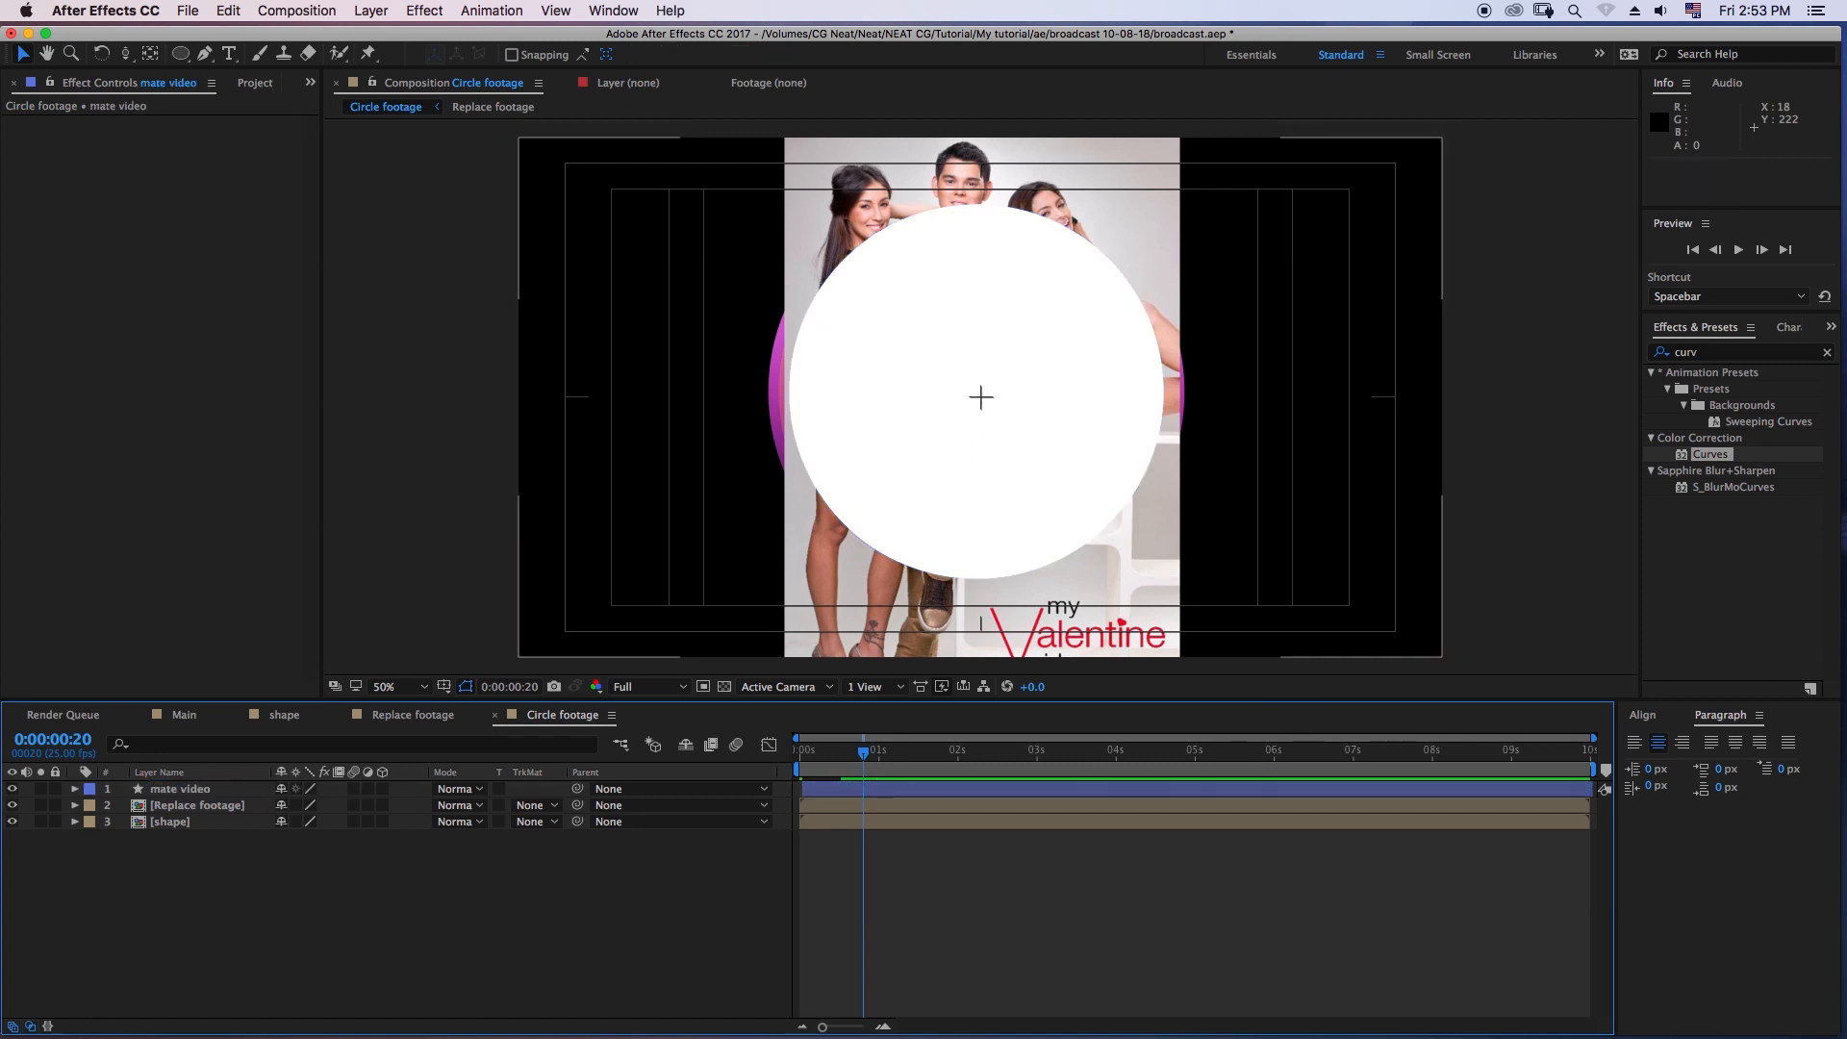
- Set the track matte of the Replace footage layer to Alpha Matte "mate video"
left_click(197, 805)
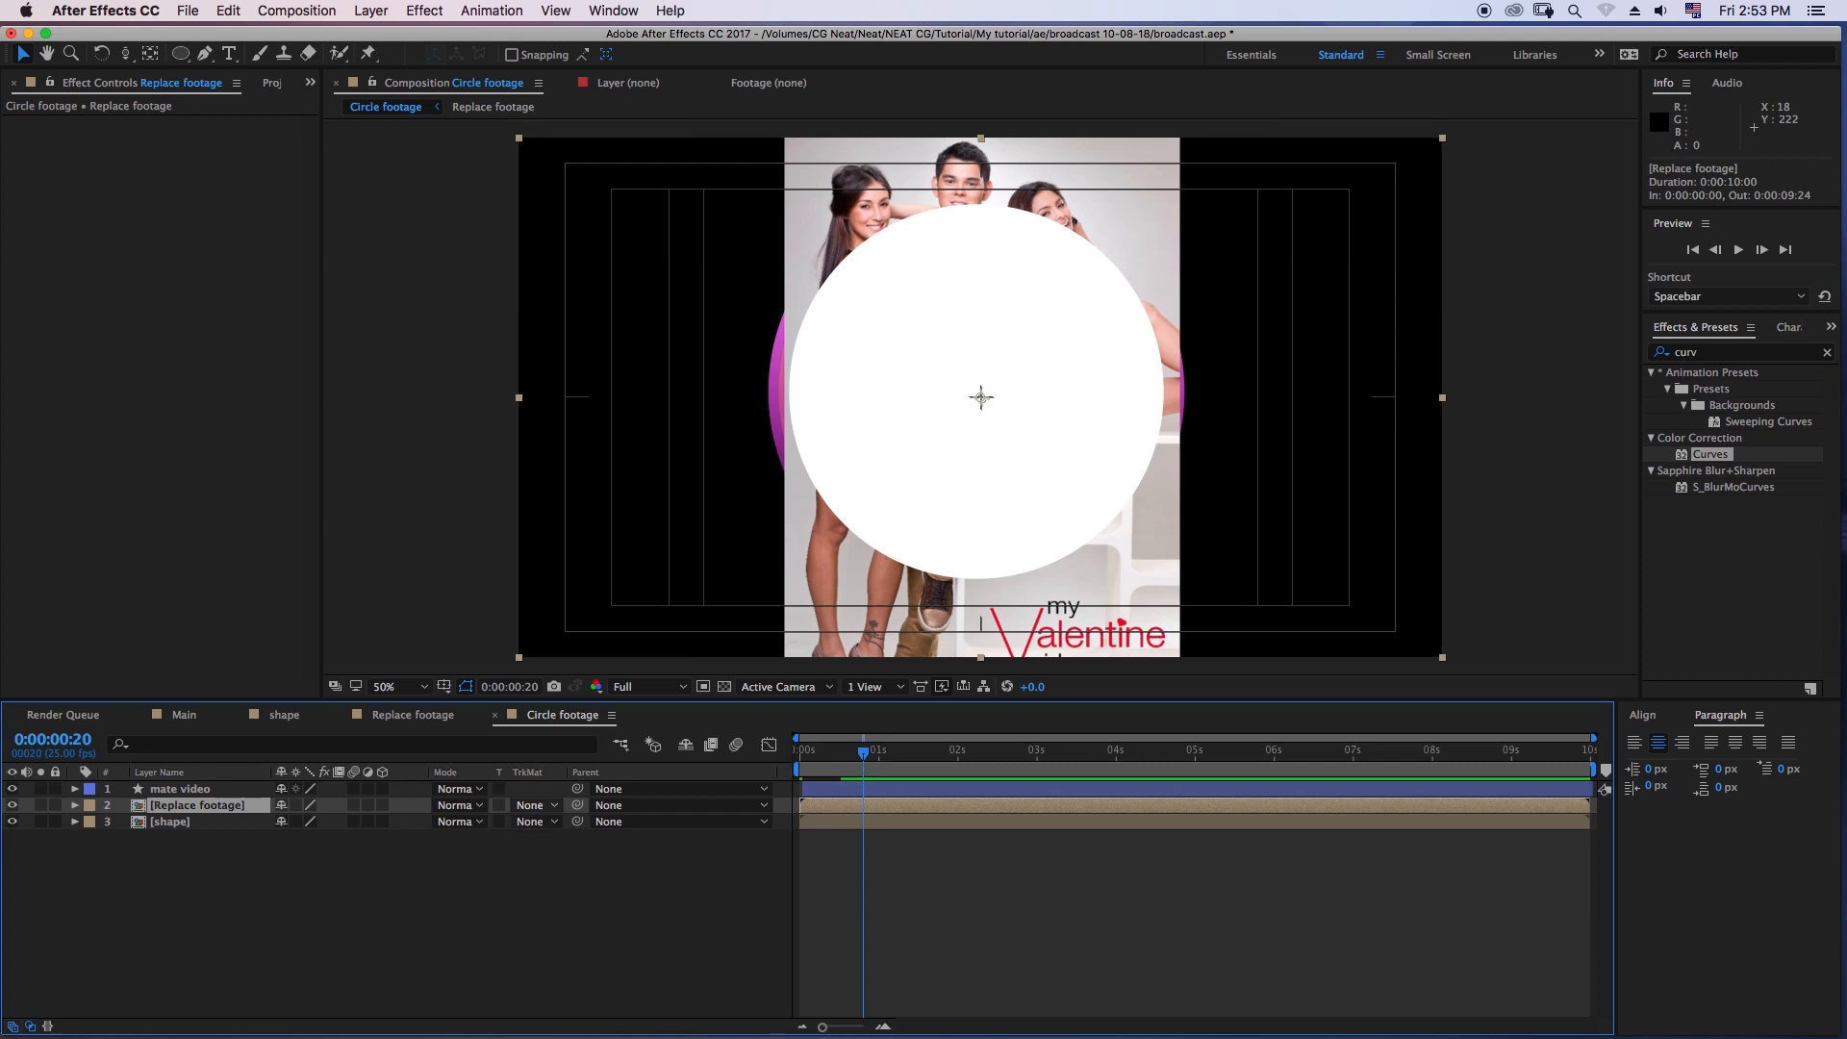
left_click(532, 806)
left_click(444, 875)
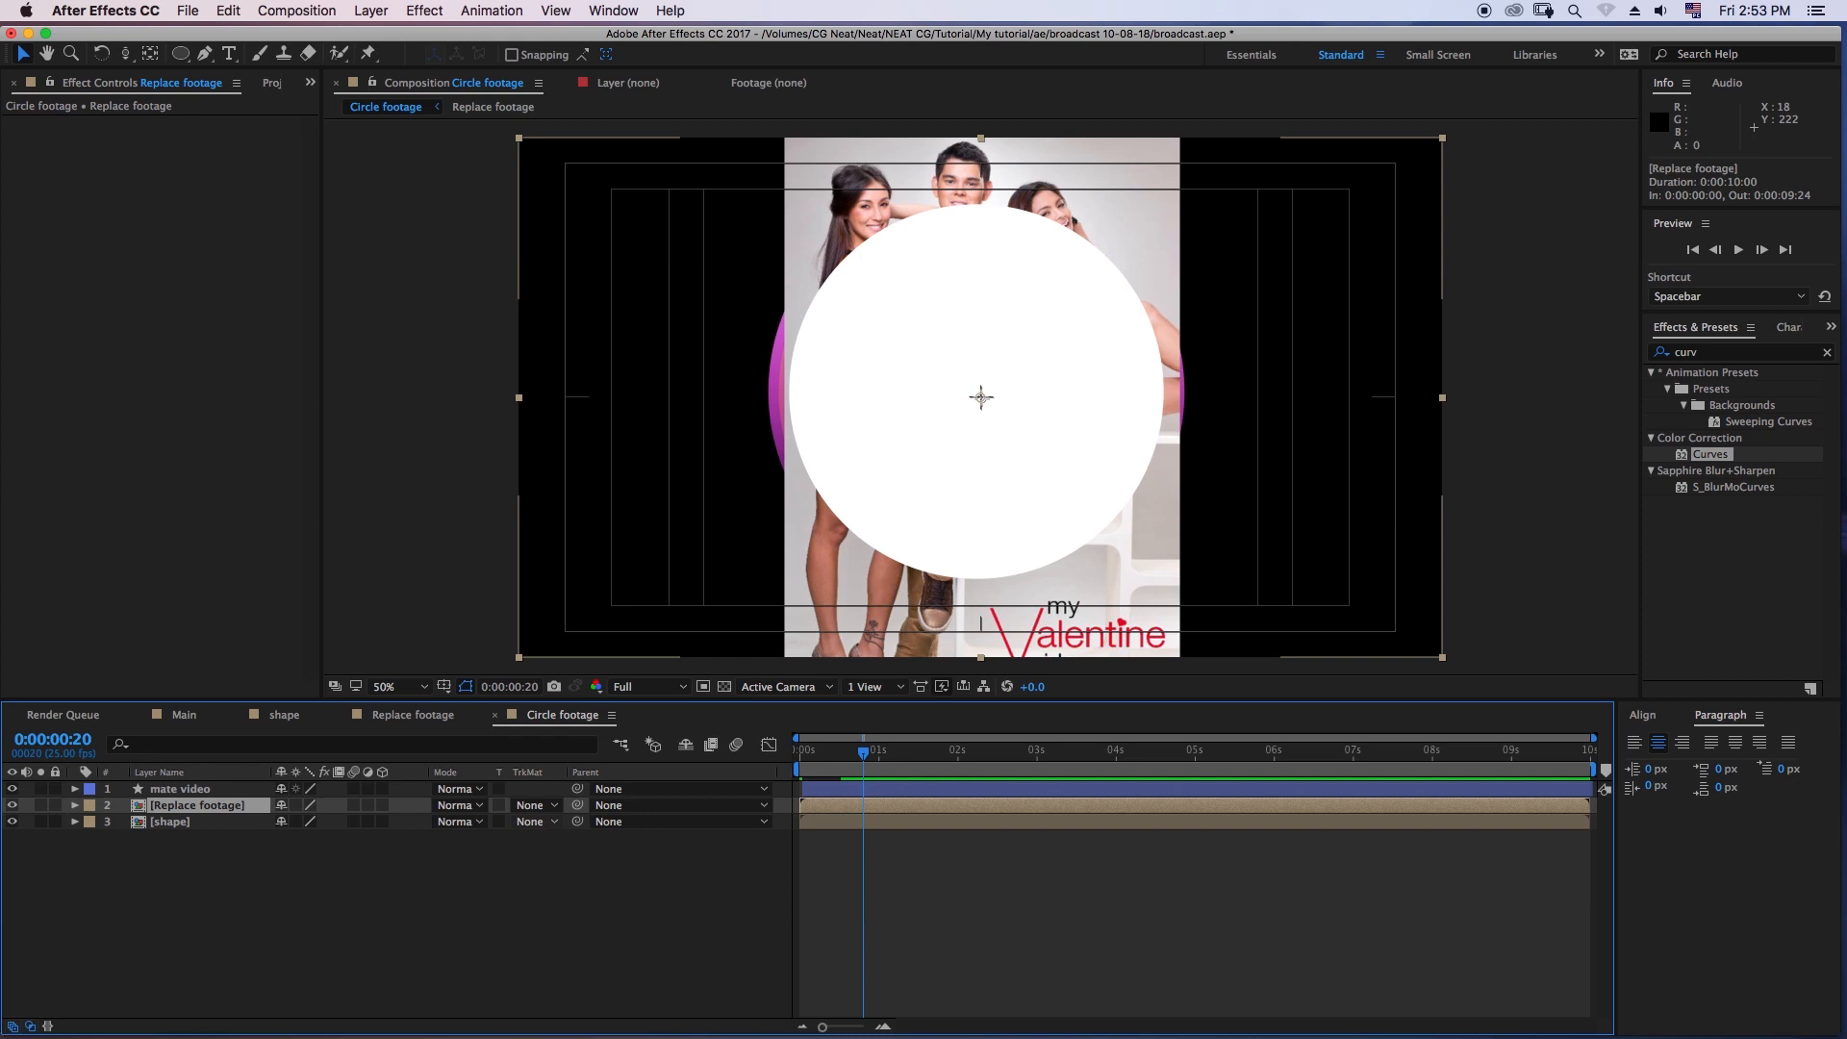
left_click(532, 806)
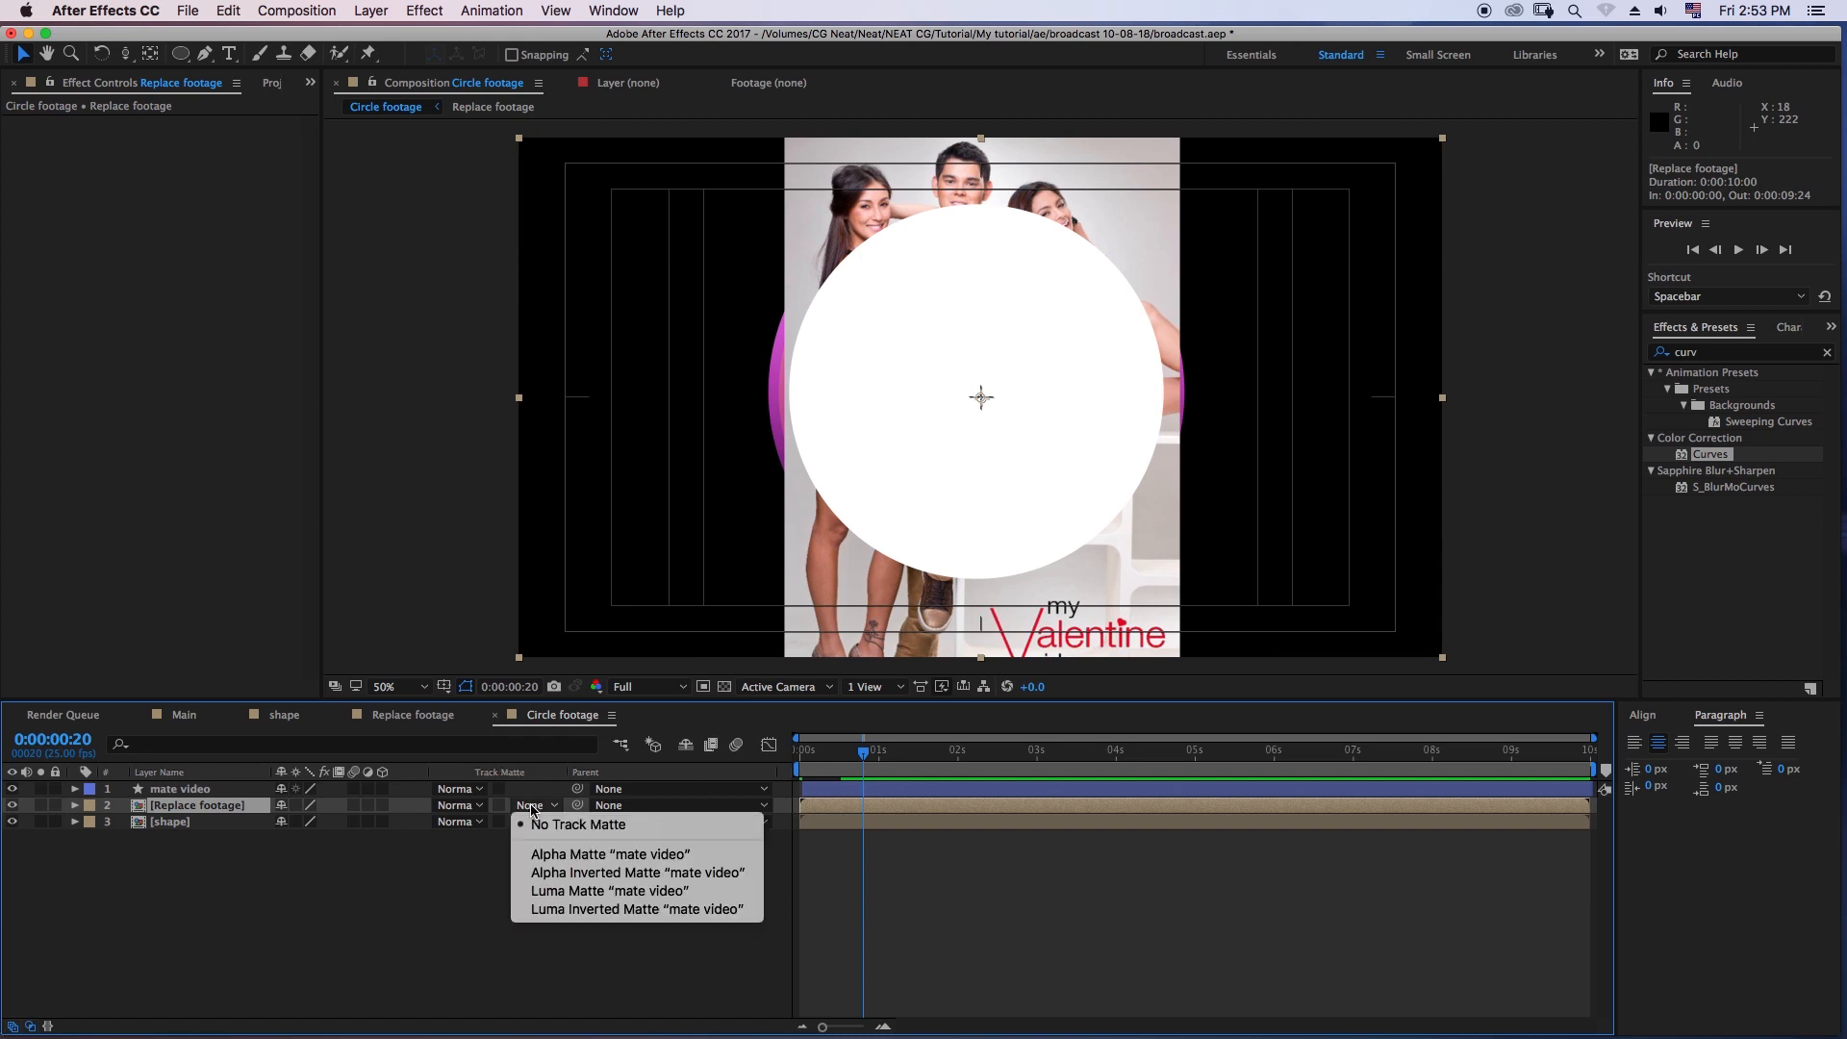
left_click(442, 877)
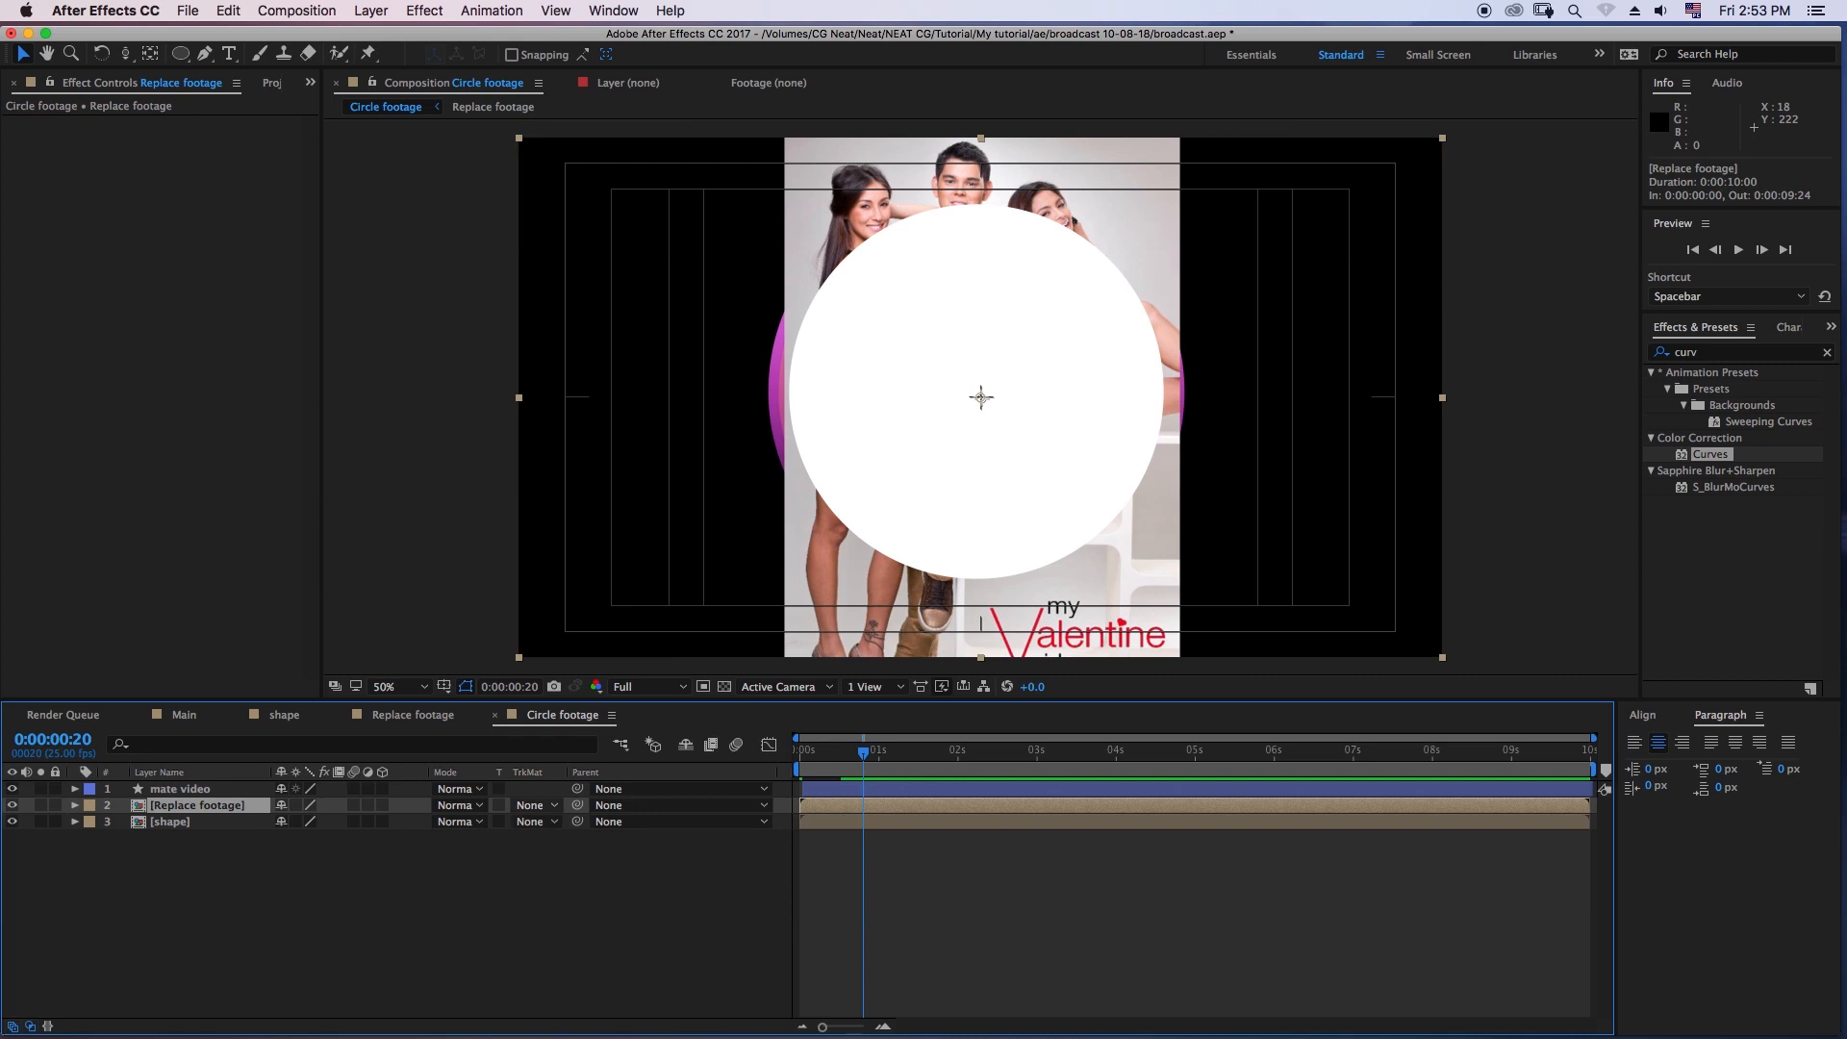
left_click(531, 806)
left_click(443, 876)
key("F4")
key("F4")
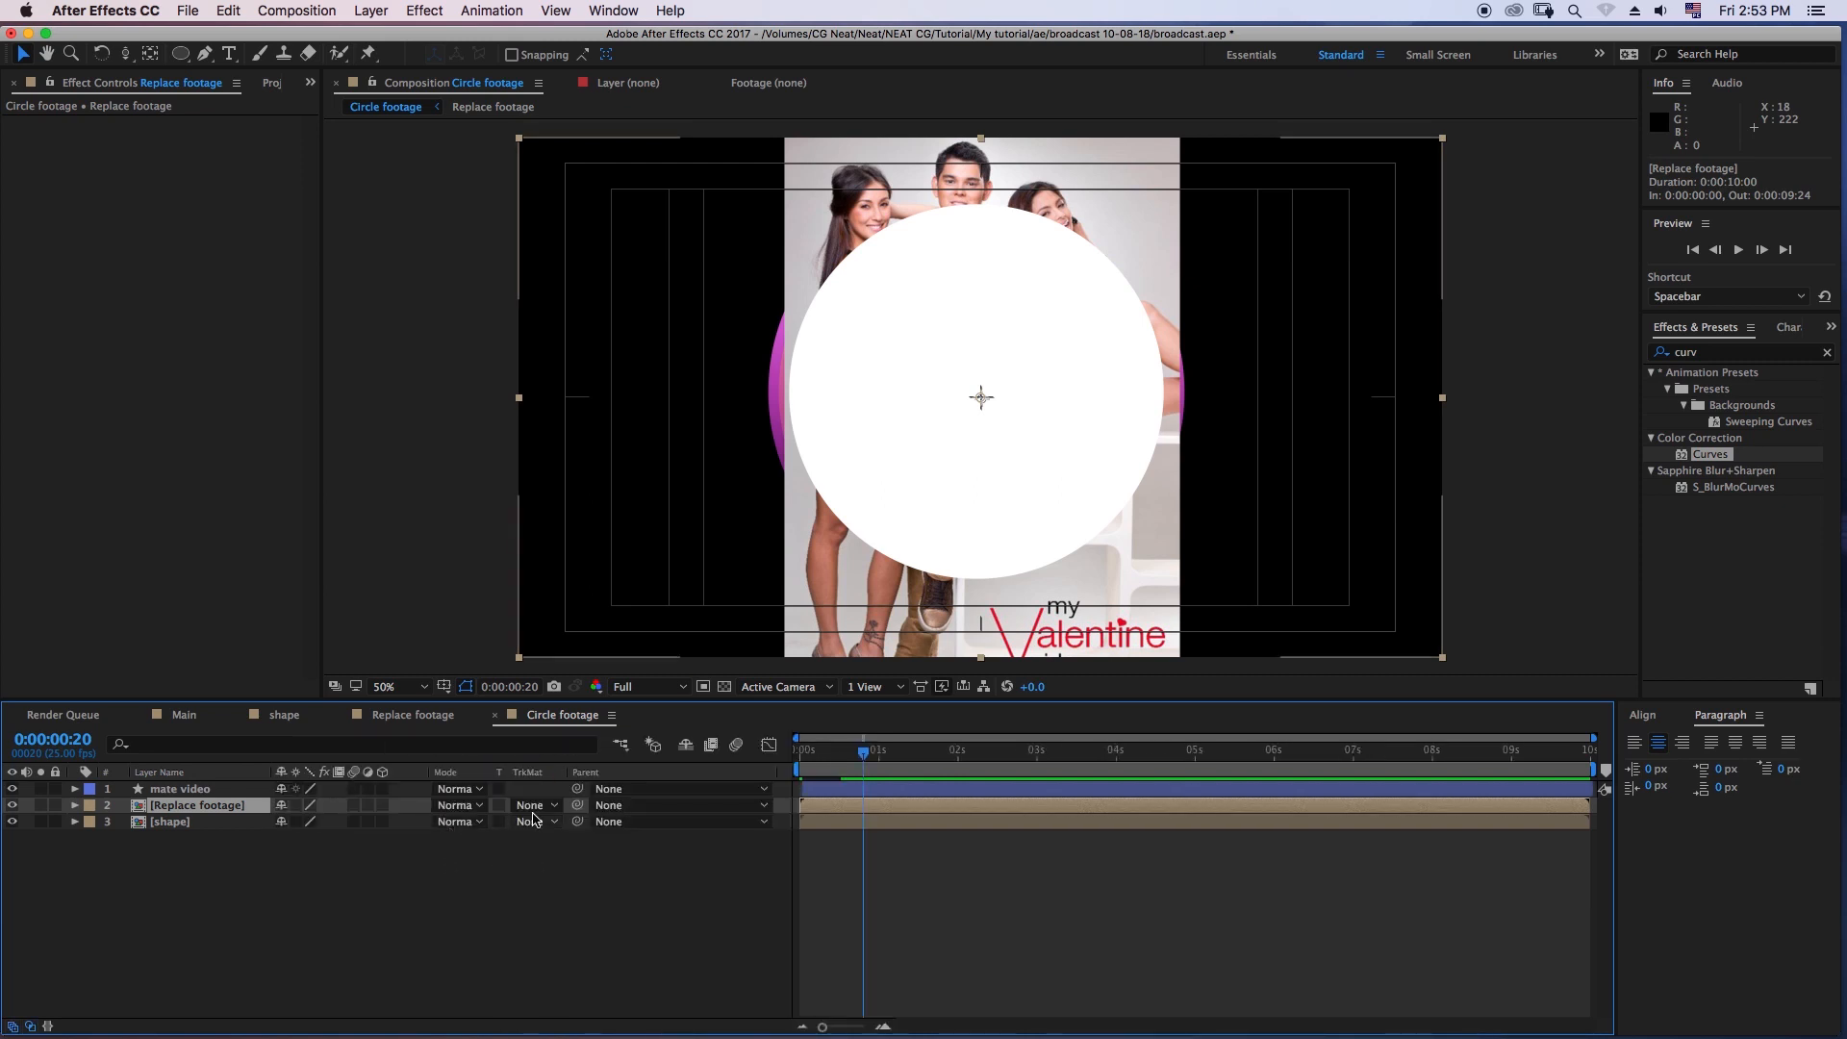
left_click(532, 808)
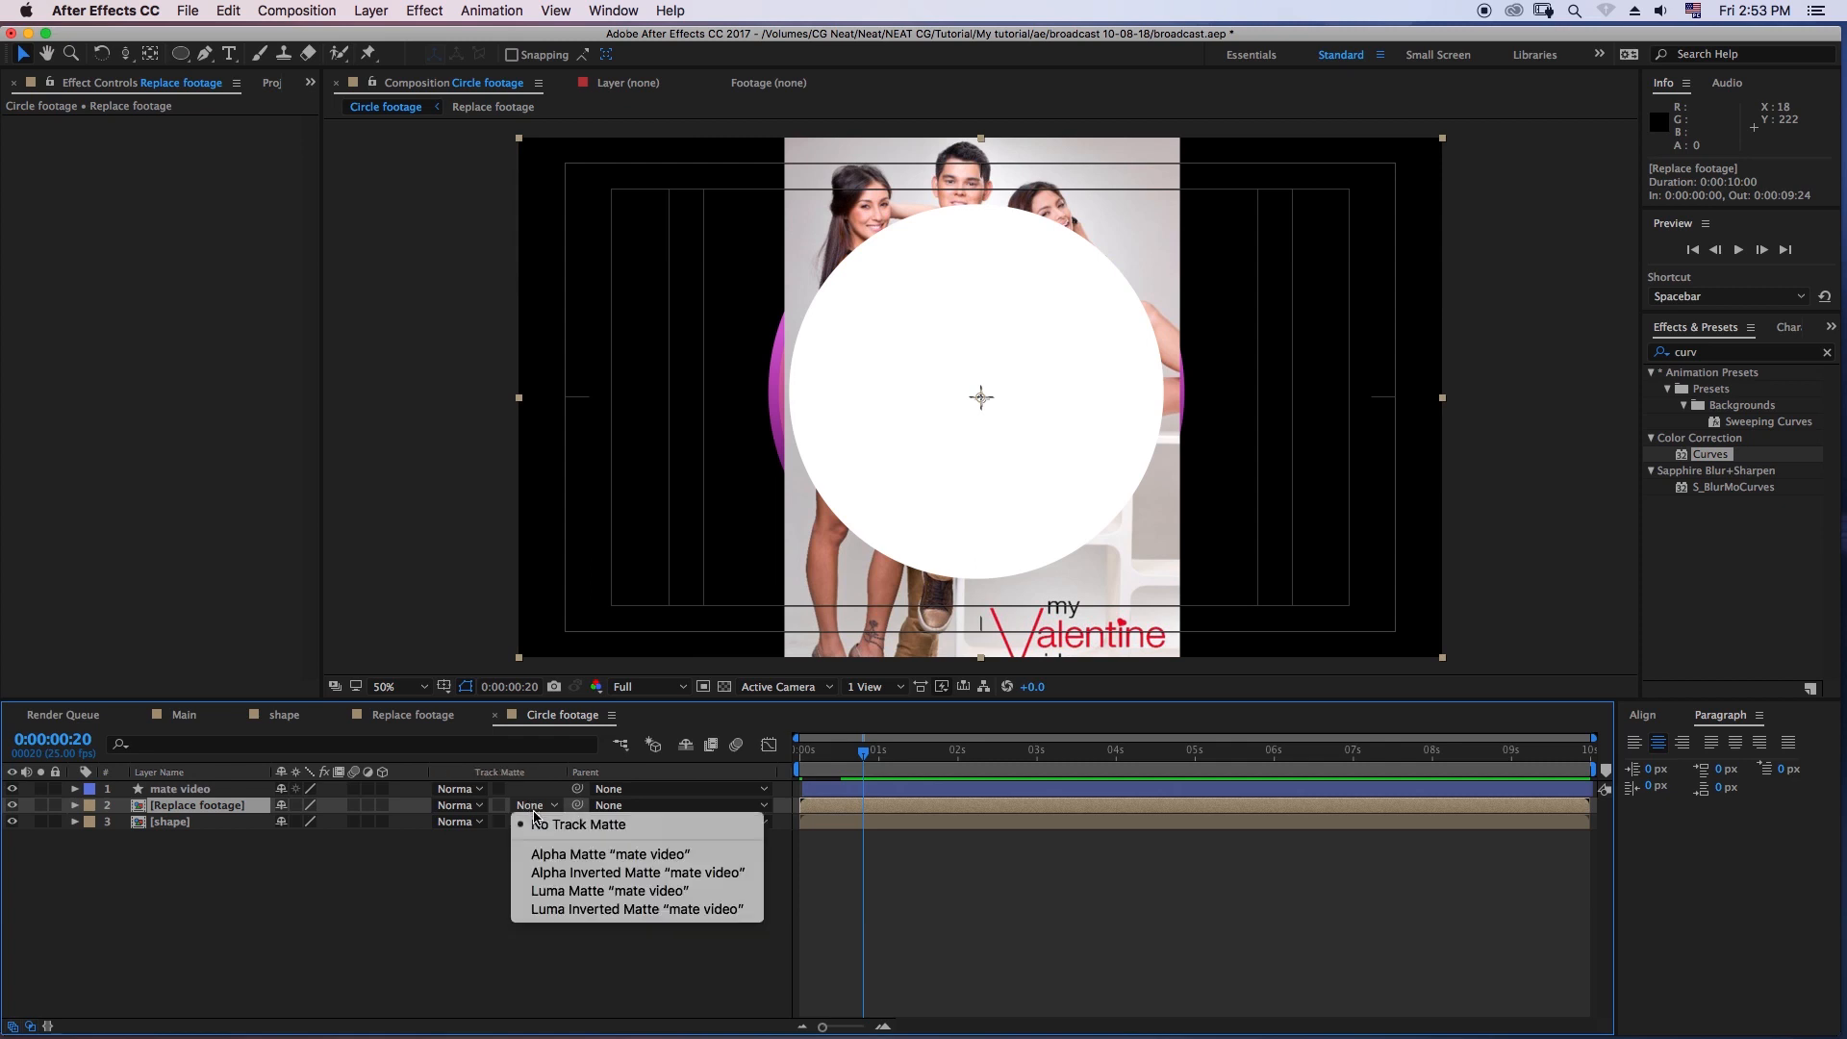
left_click(567, 855)
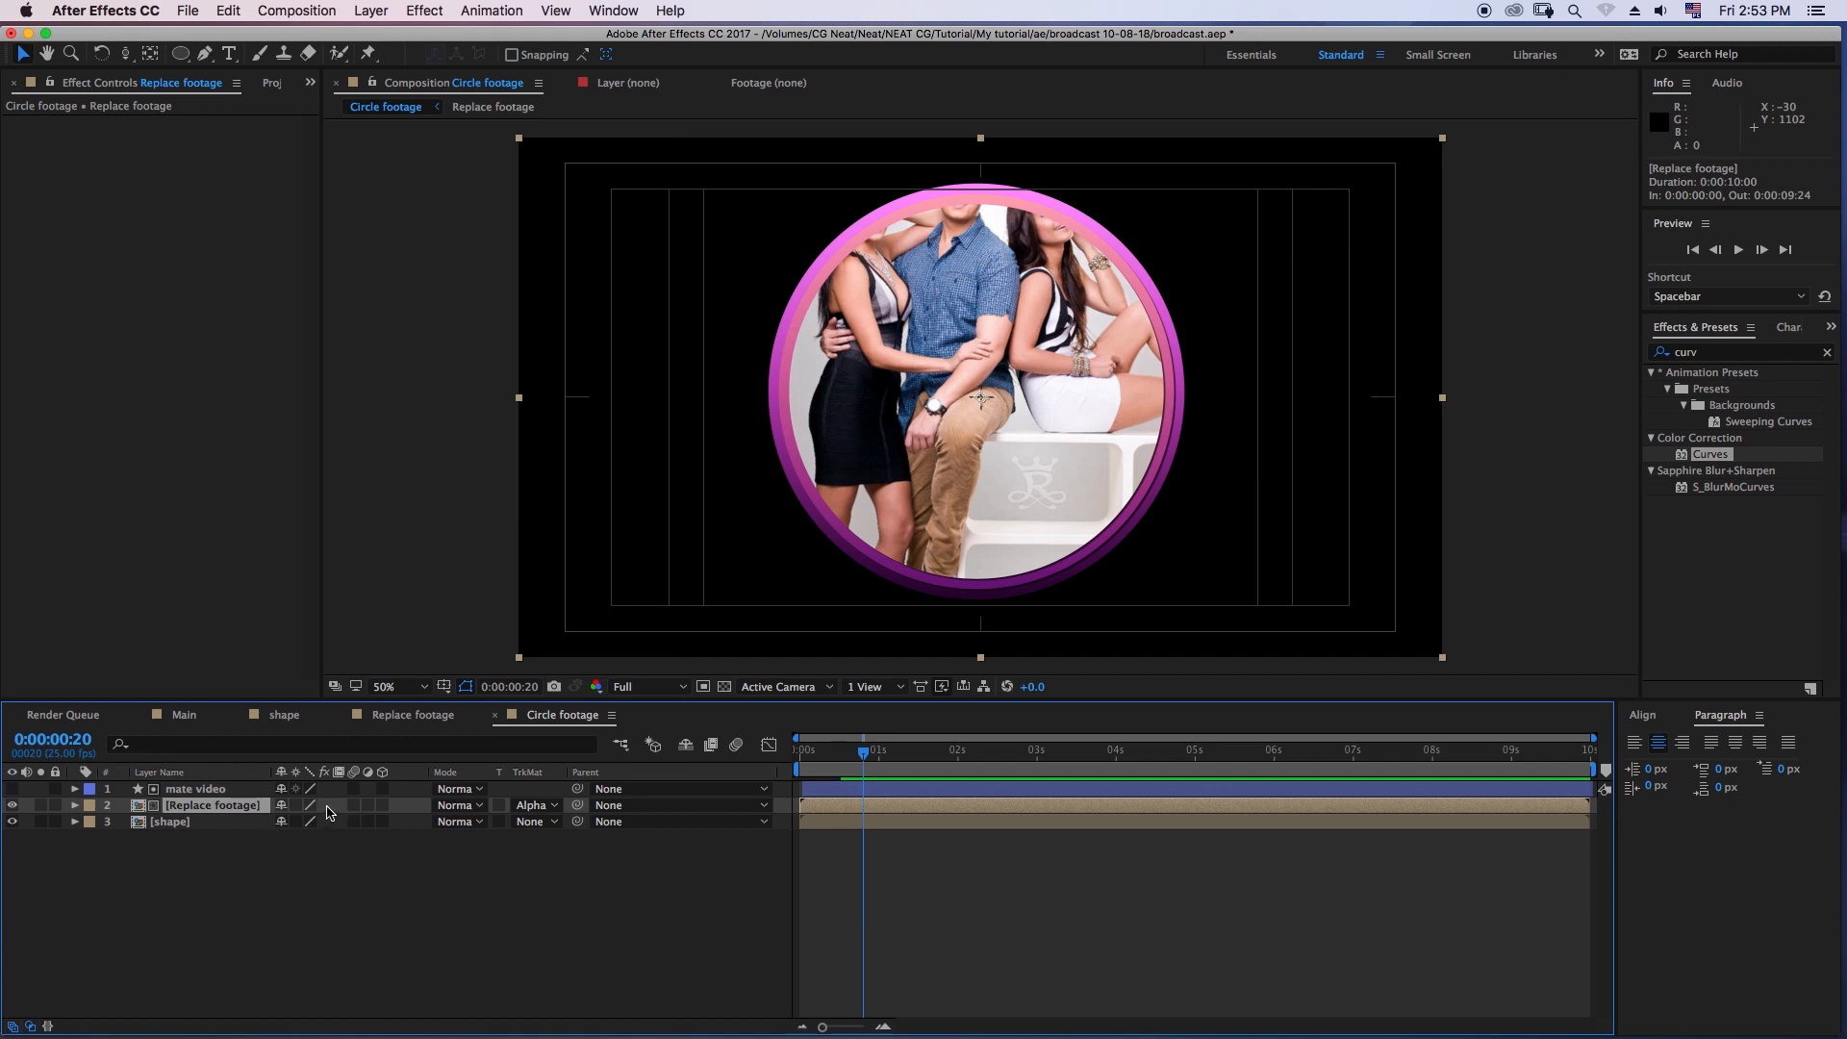
- Lock the Circle footage viewer and open the Replace footage composition beside it in a second viewer
left_click(369, 79)
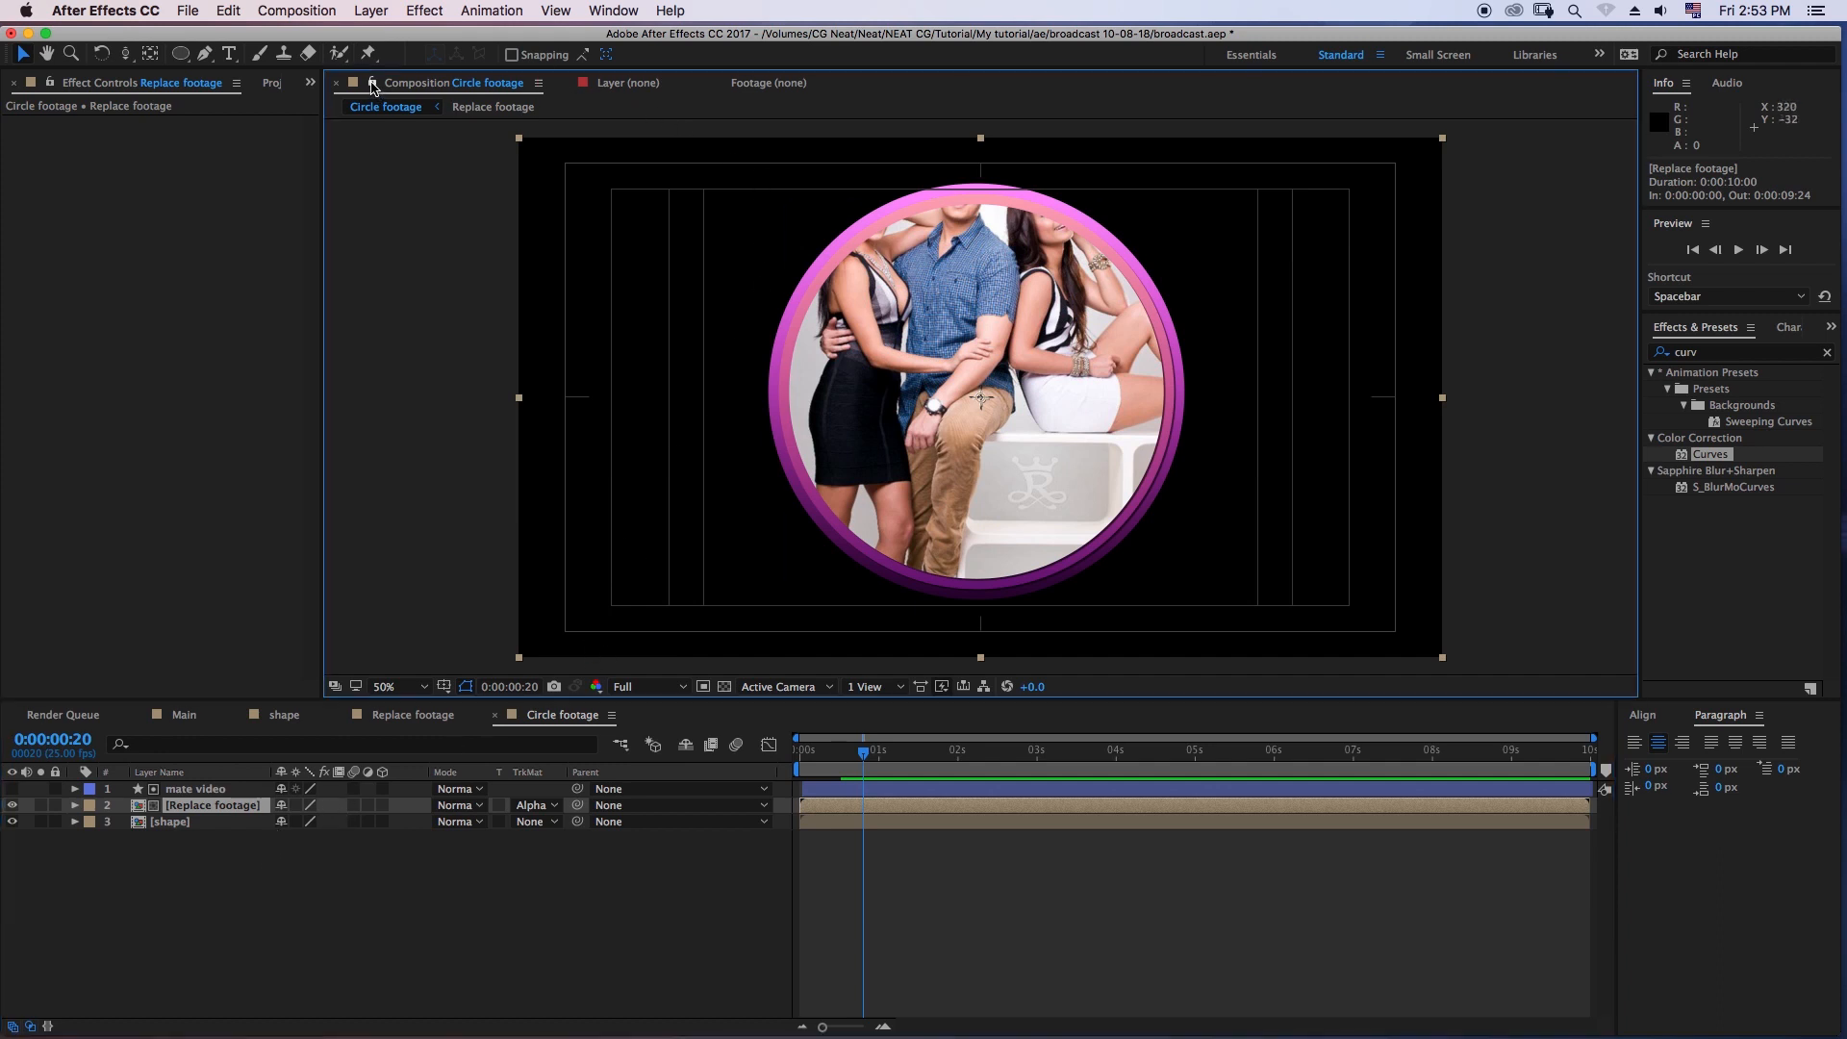
left_click(413, 714)
left_click(485, 89)
left_click(492, 99)
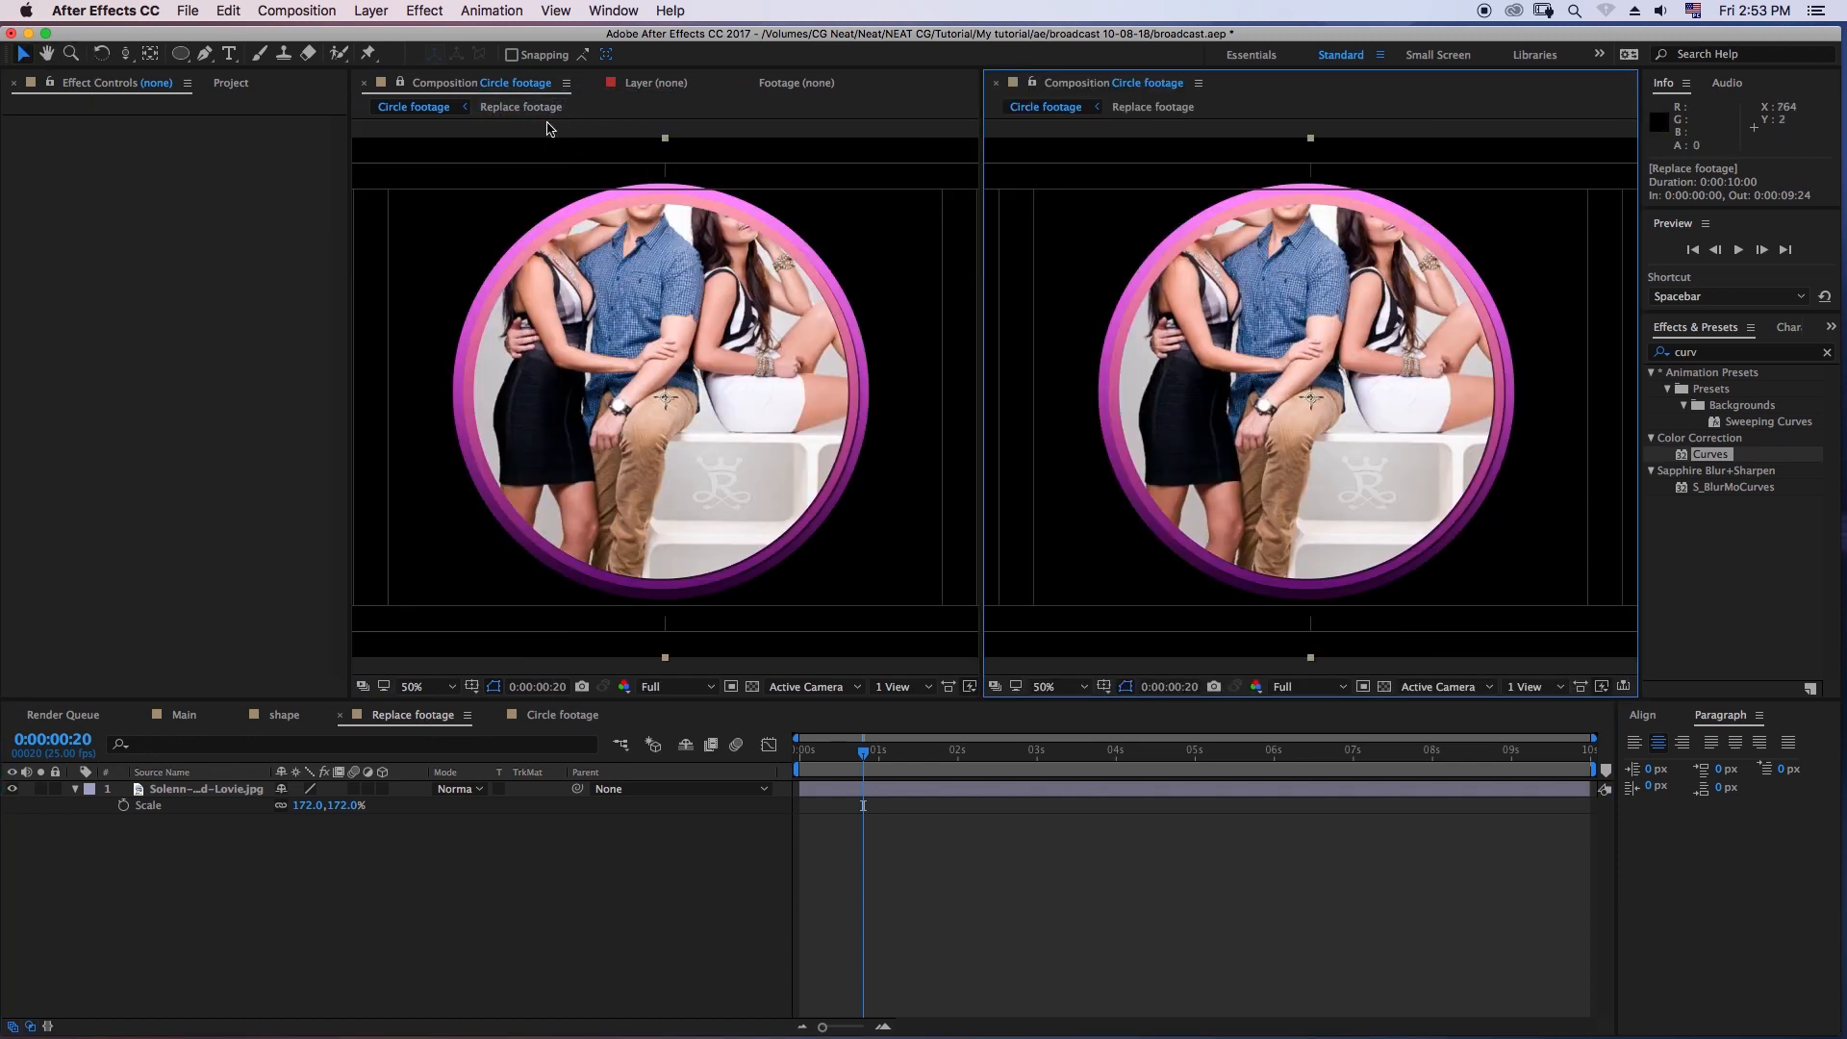
- Move the poster layer in Replace footage to position 955, 713 so the faces sit inside the circle
left_click(207, 790)
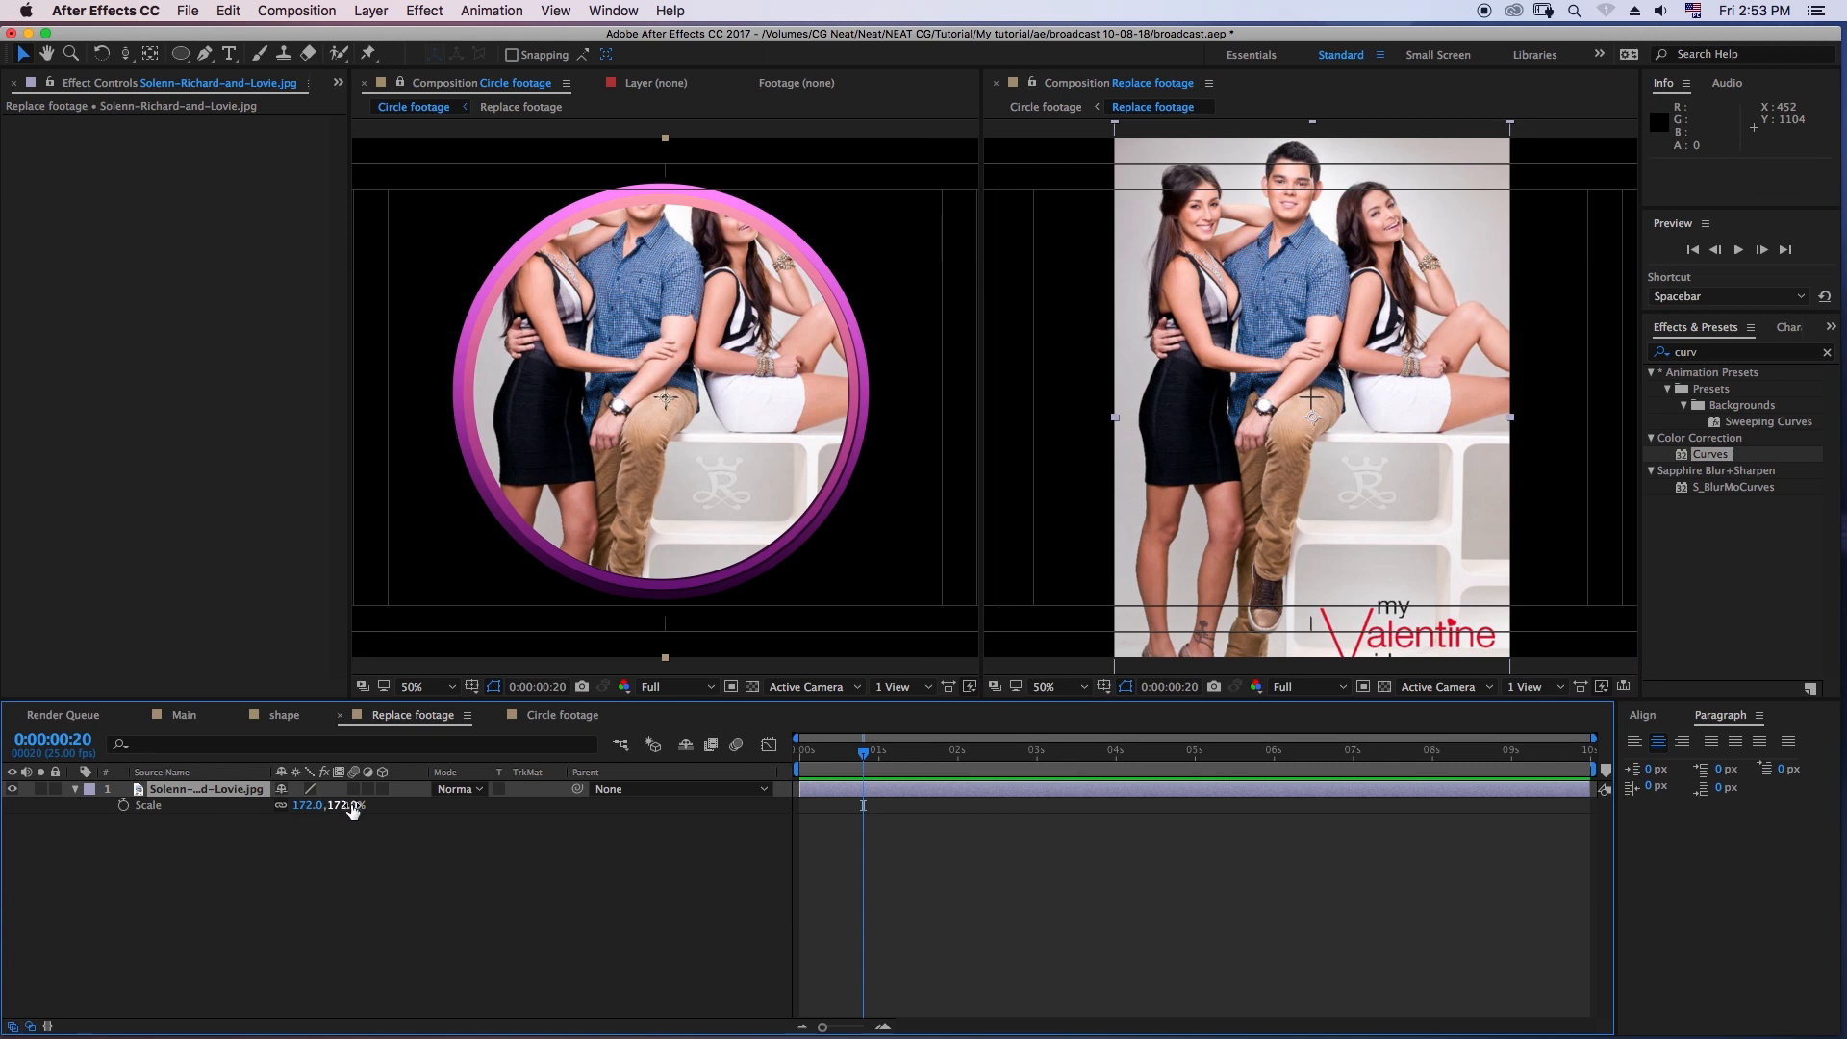
key("p")
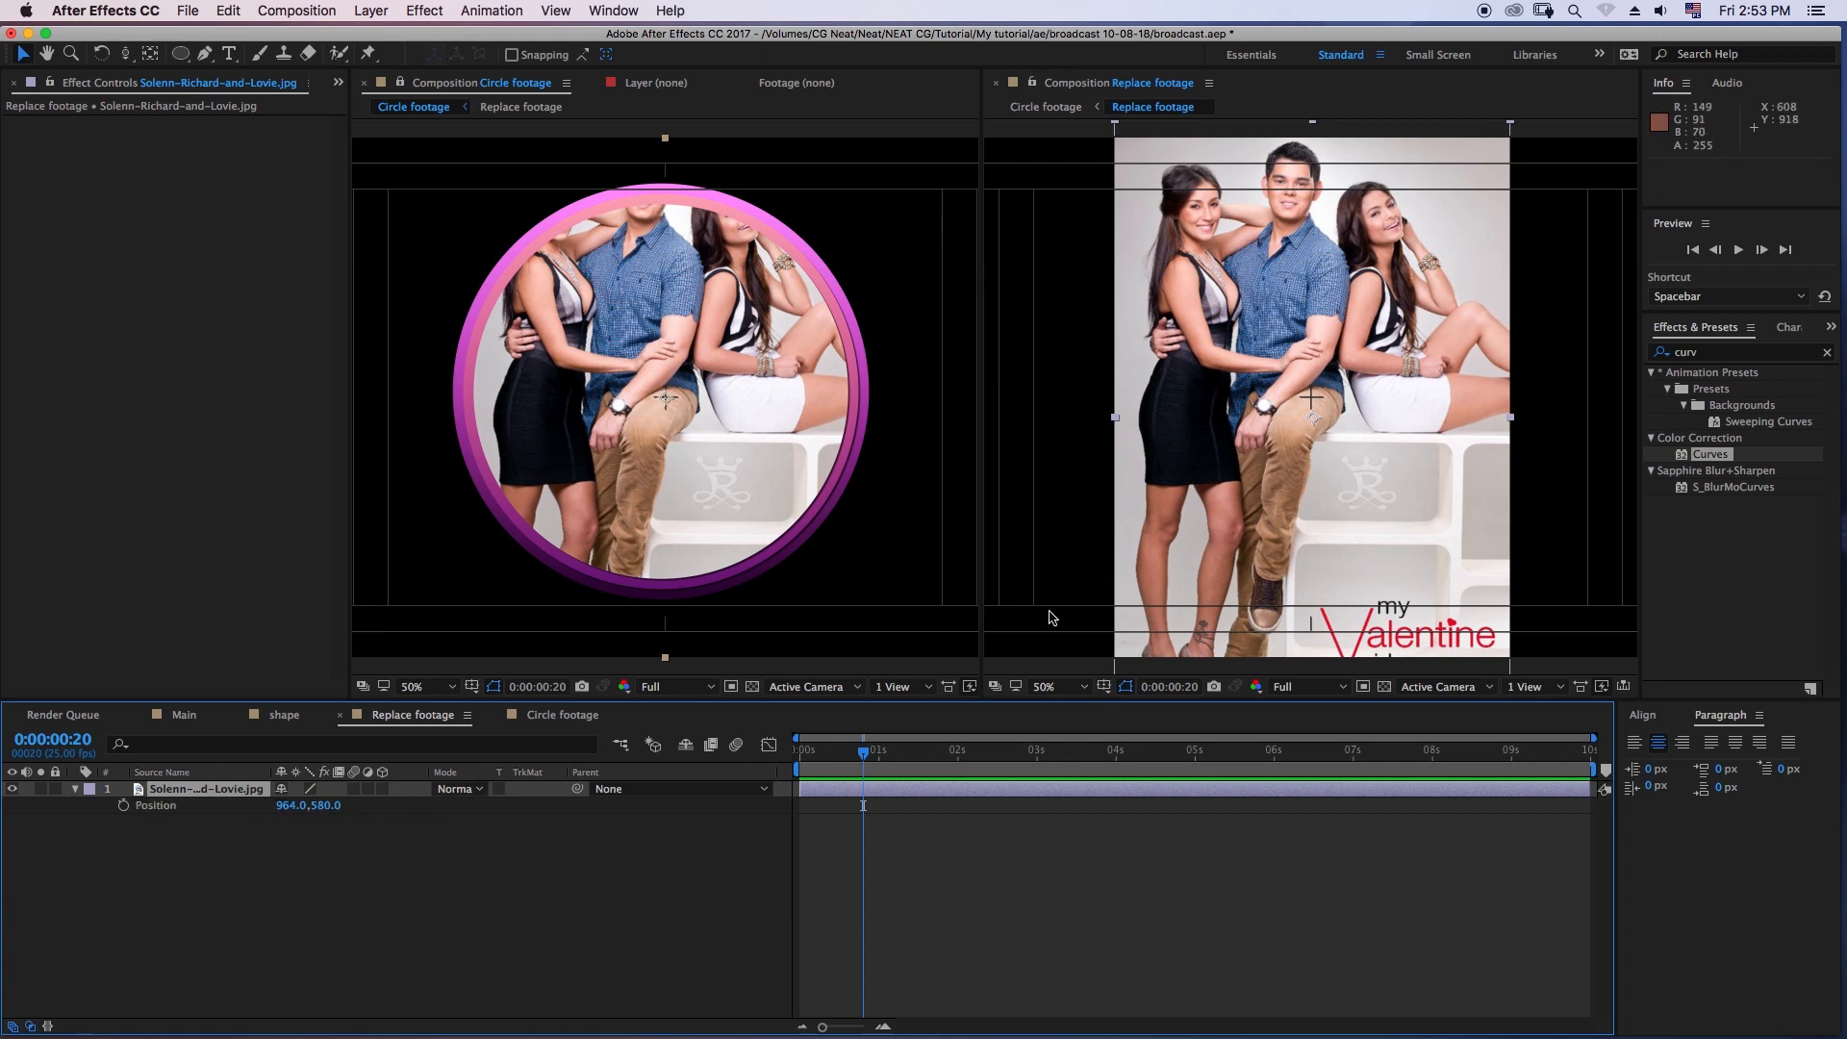
left_click_drag(327, 805, 270, 814)
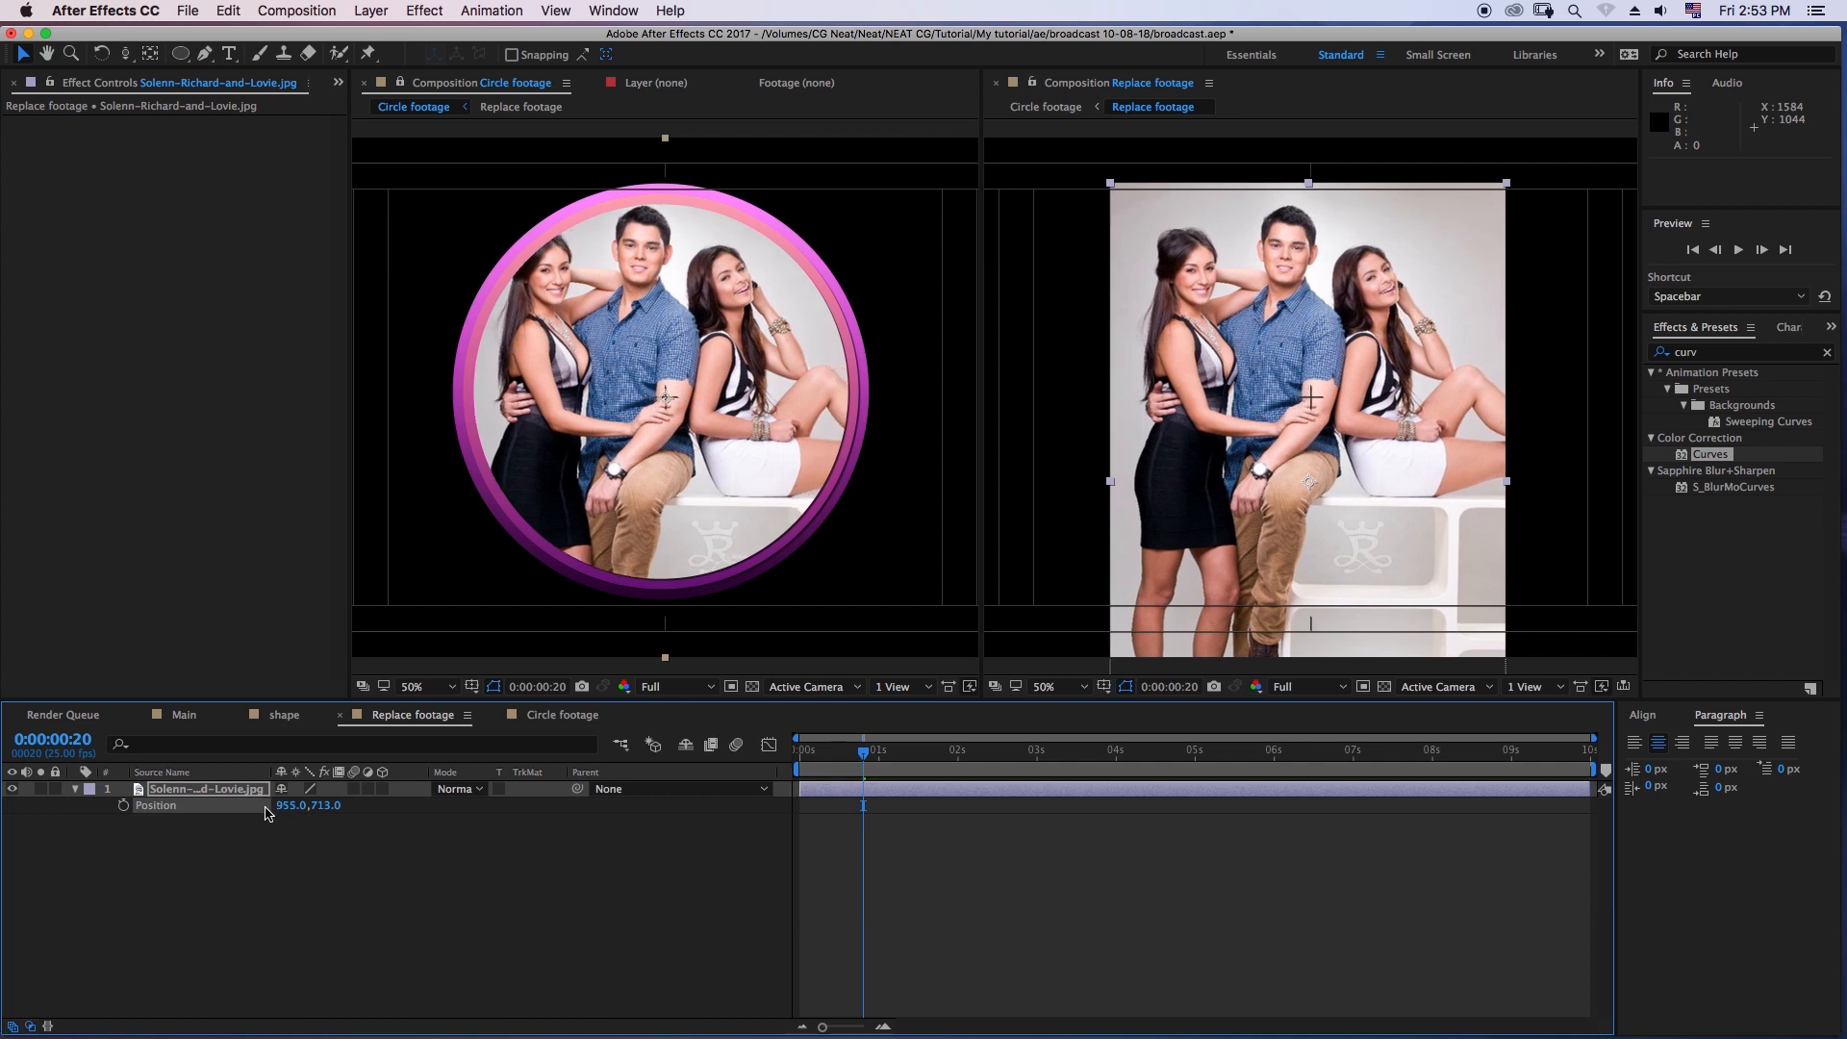
left_click(365, 851)
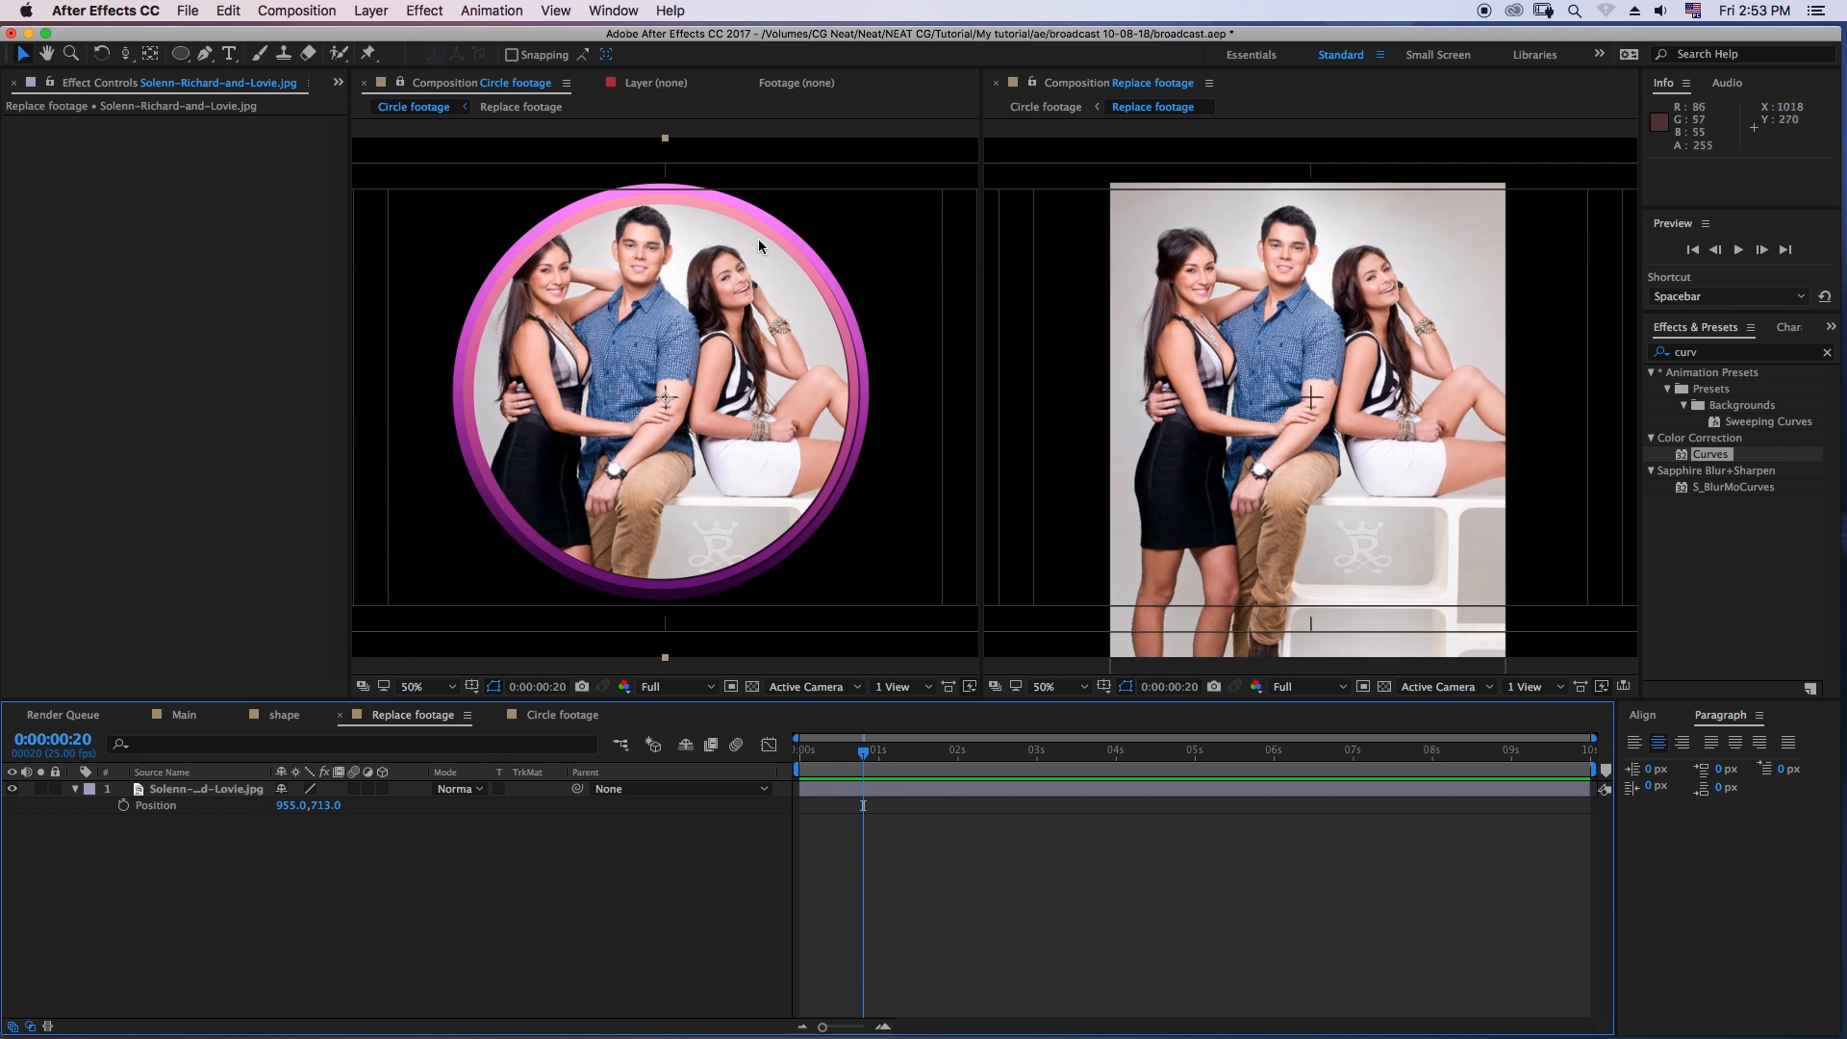
- Close the second viewer, unlock the remaining one and return to the Circle footage composition
left_click(995, 82)
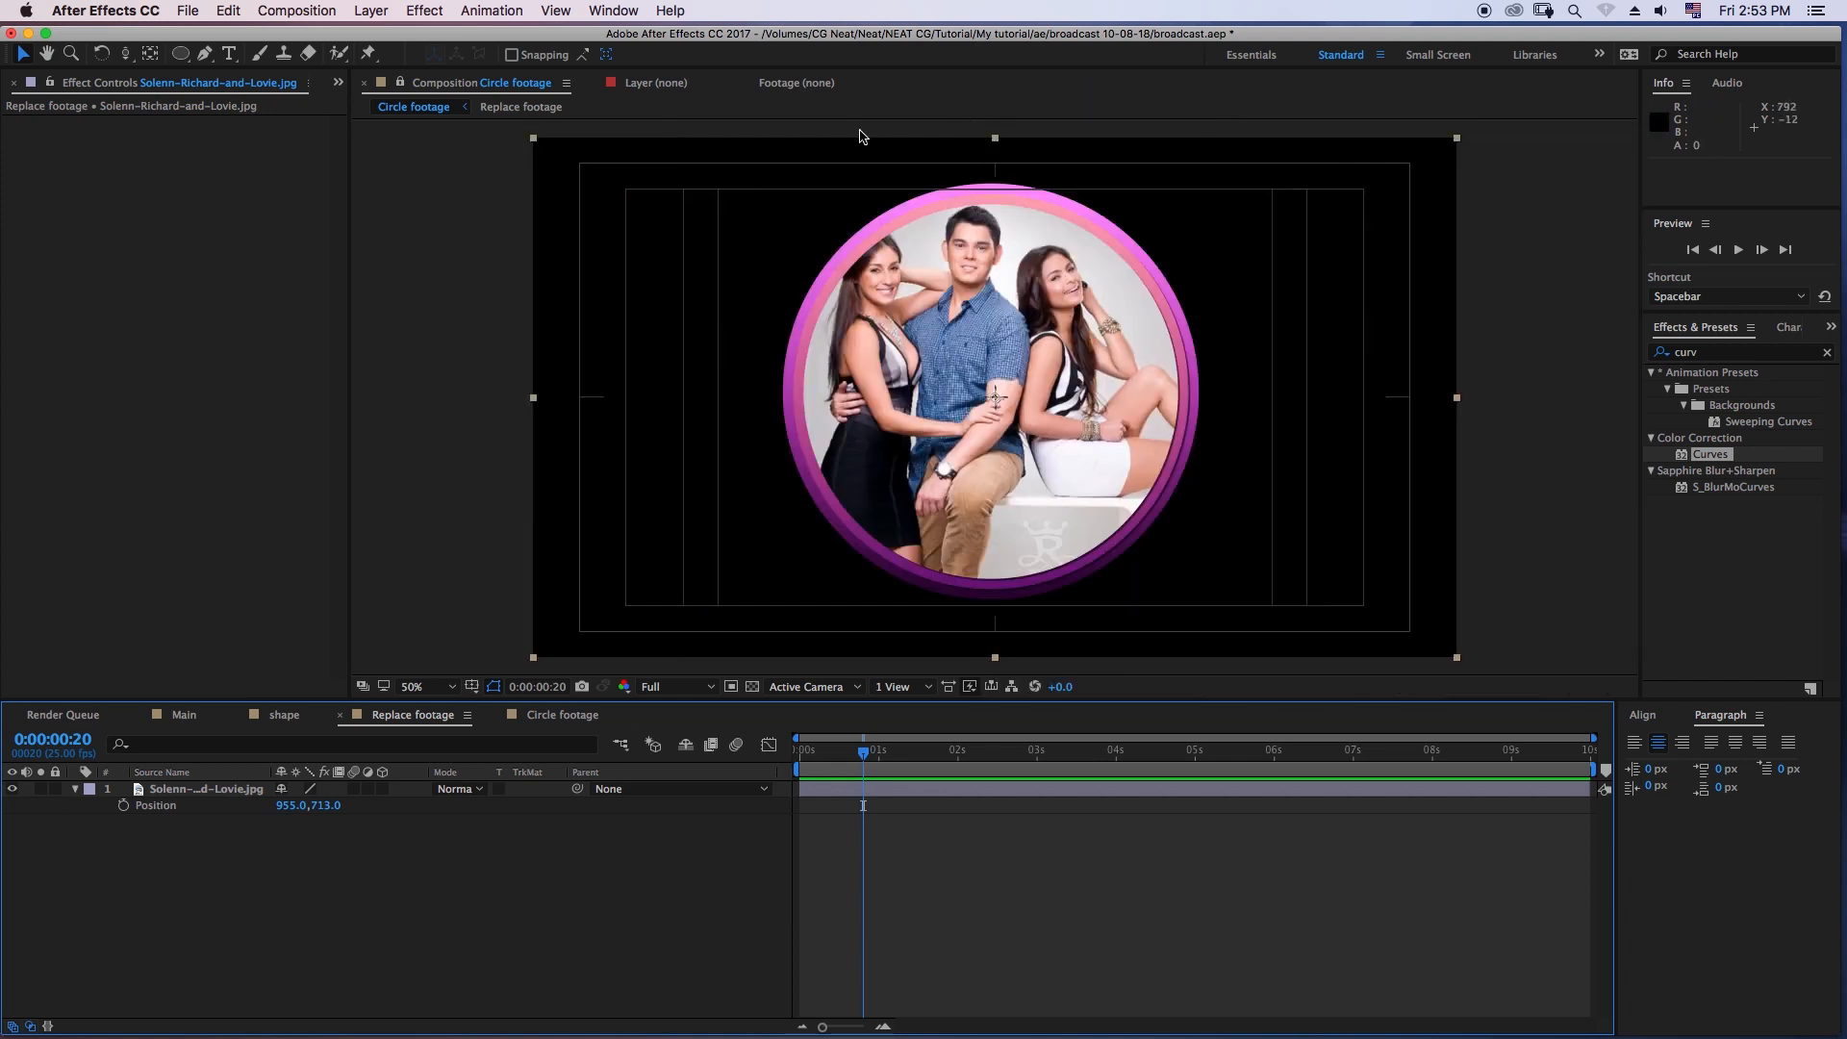
left_click(399, 82)
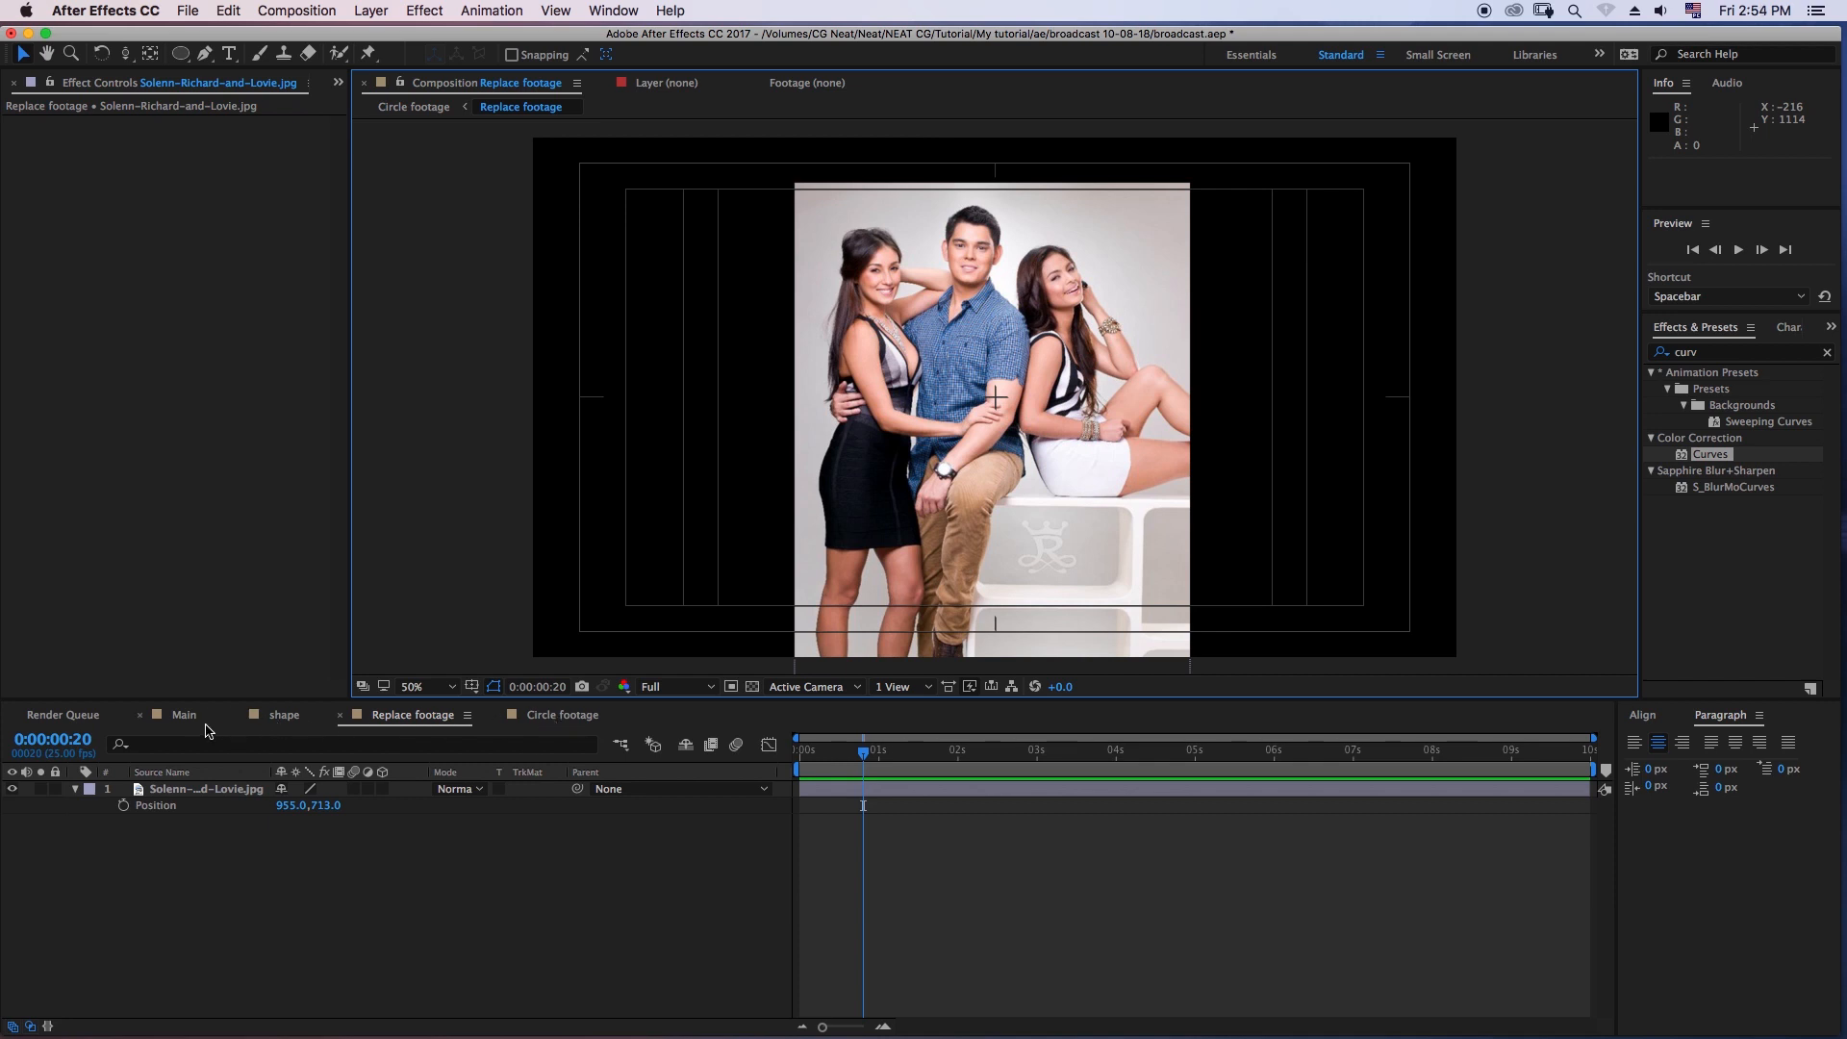
left_click(551, 721)
left_click(541, 870)
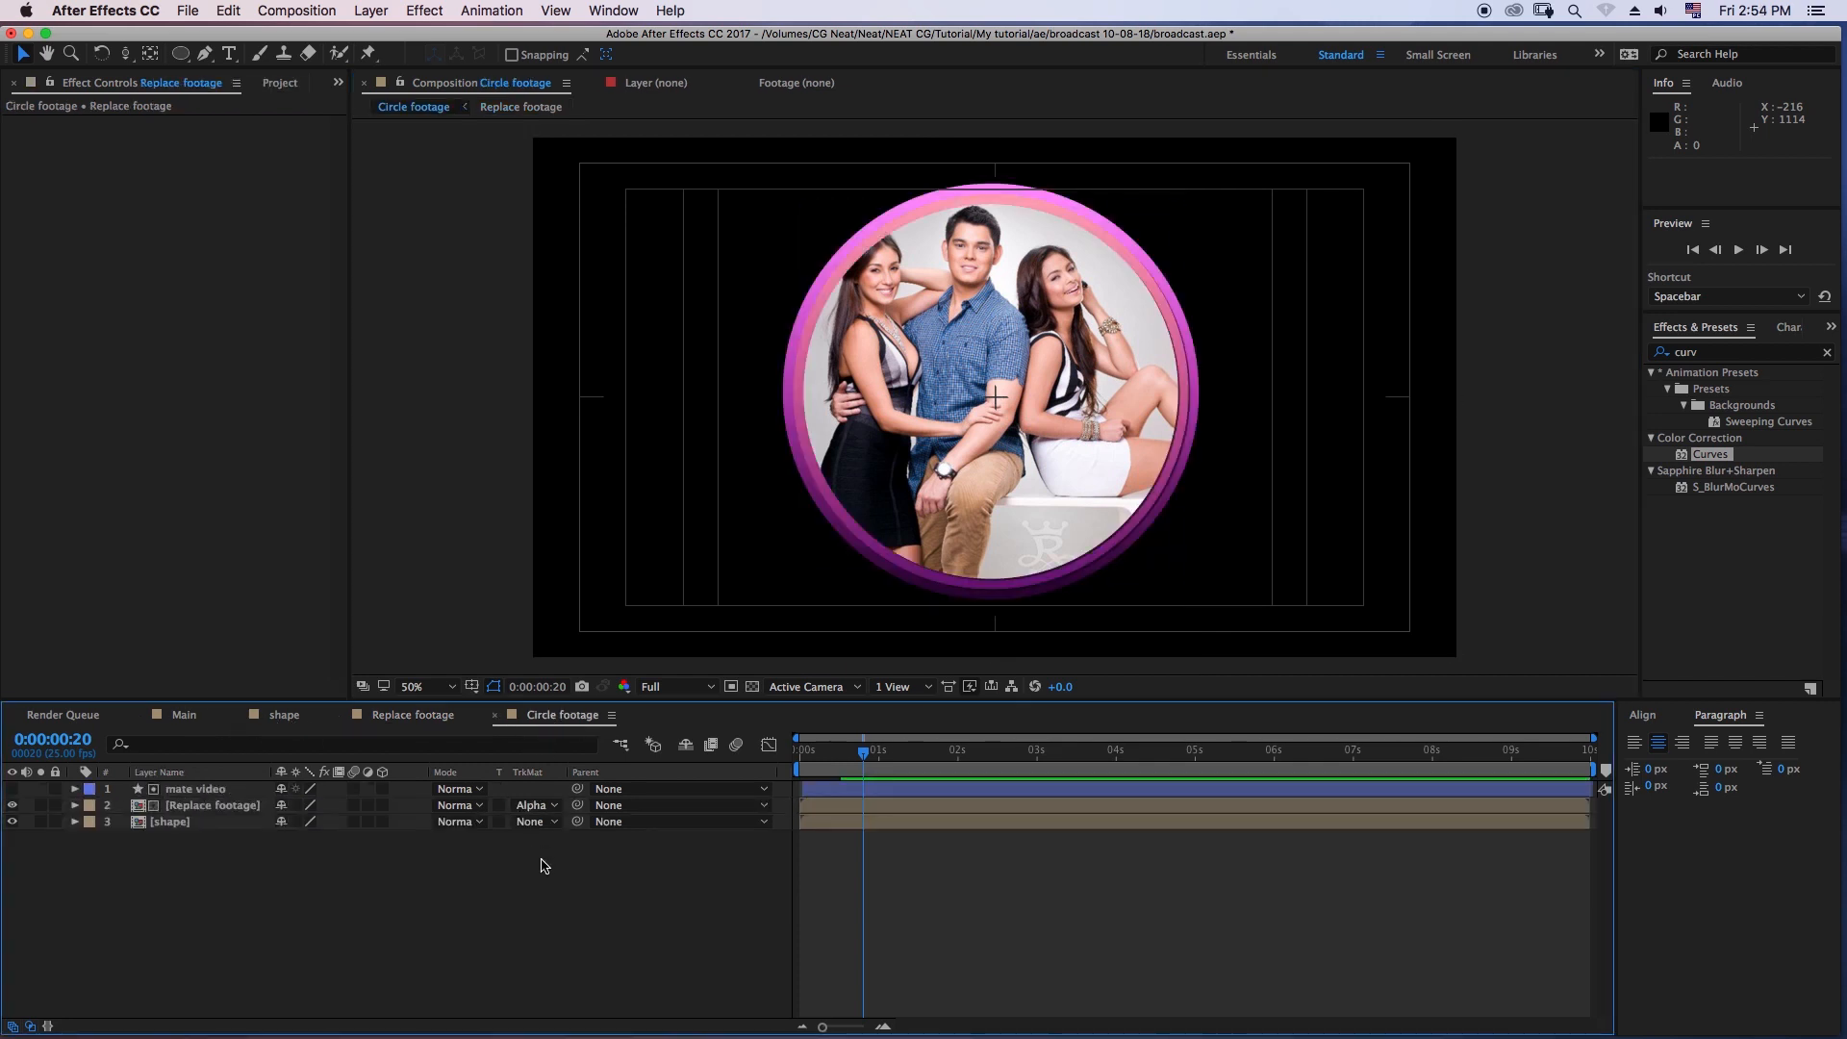
- Preview Circle footage from its start and extend the mate video layer's in point to just before the first frame
left_click_drag(851, 779, 782, 761)
key("space")
key("space")
key("space")
left_click(800, 790)
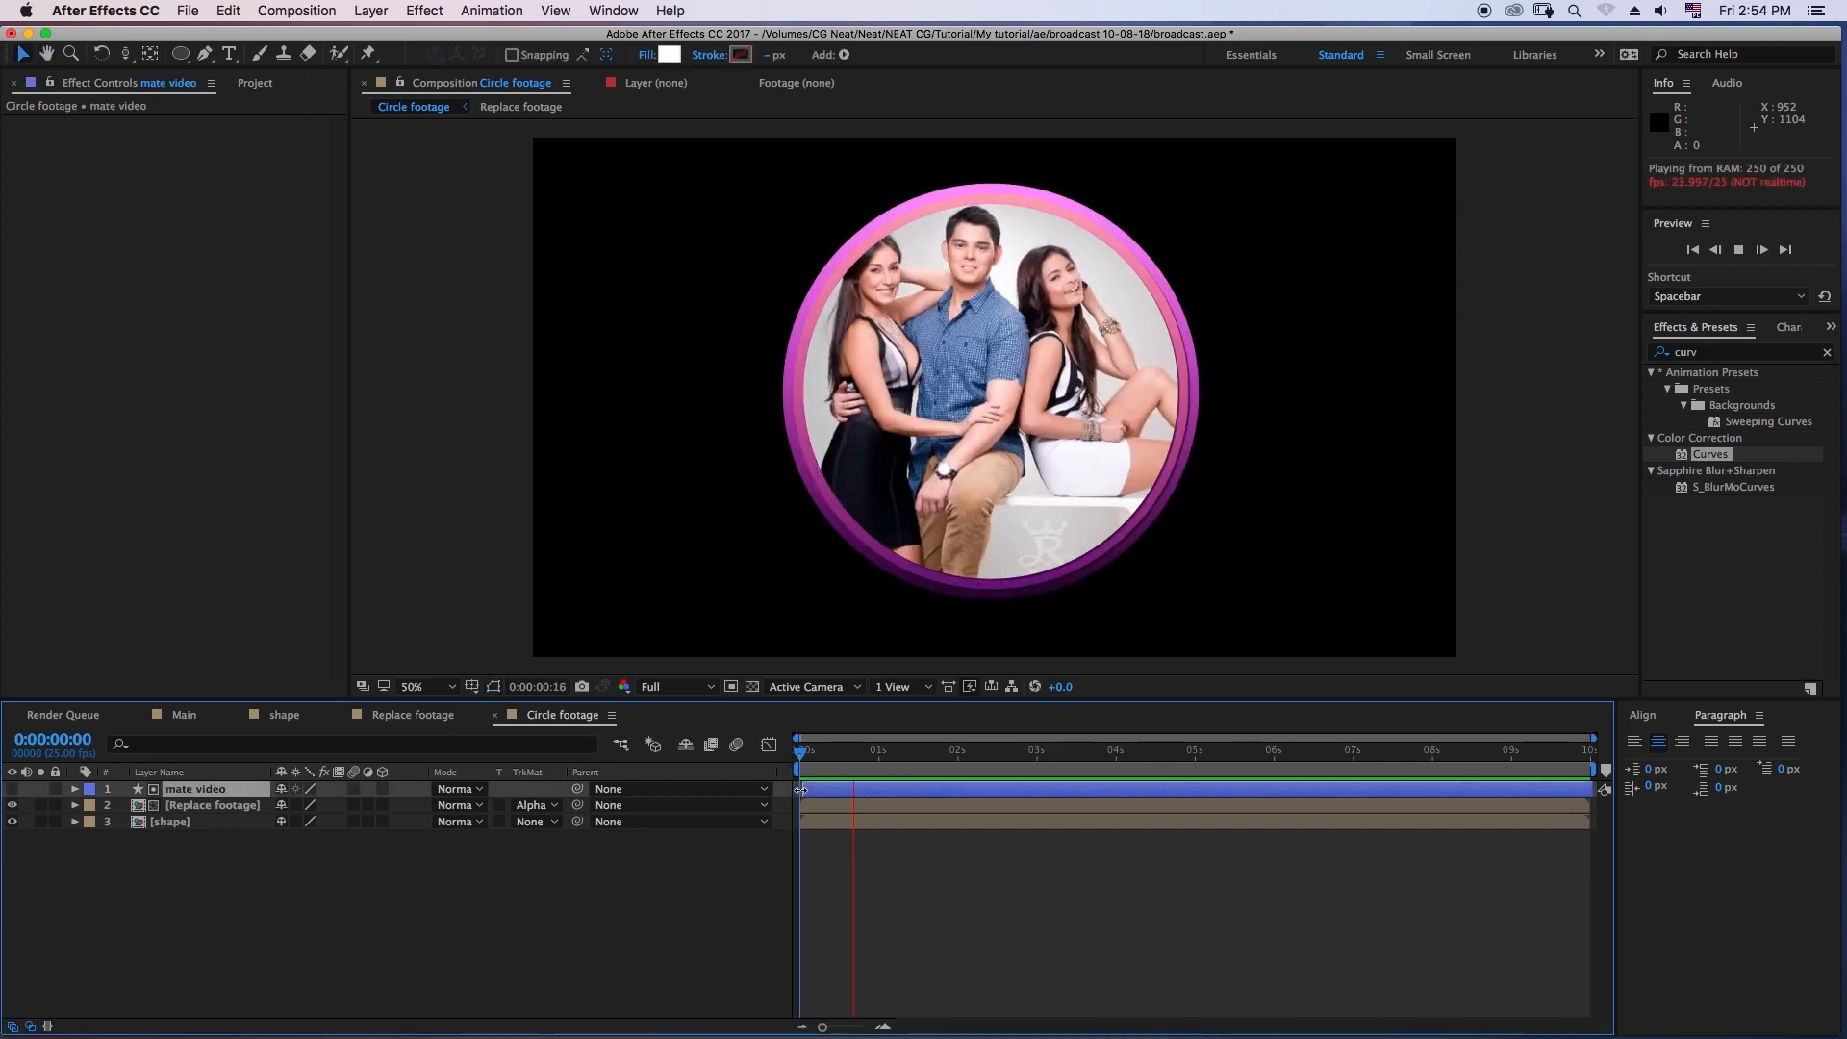
left_click(792, 758)
key("space")
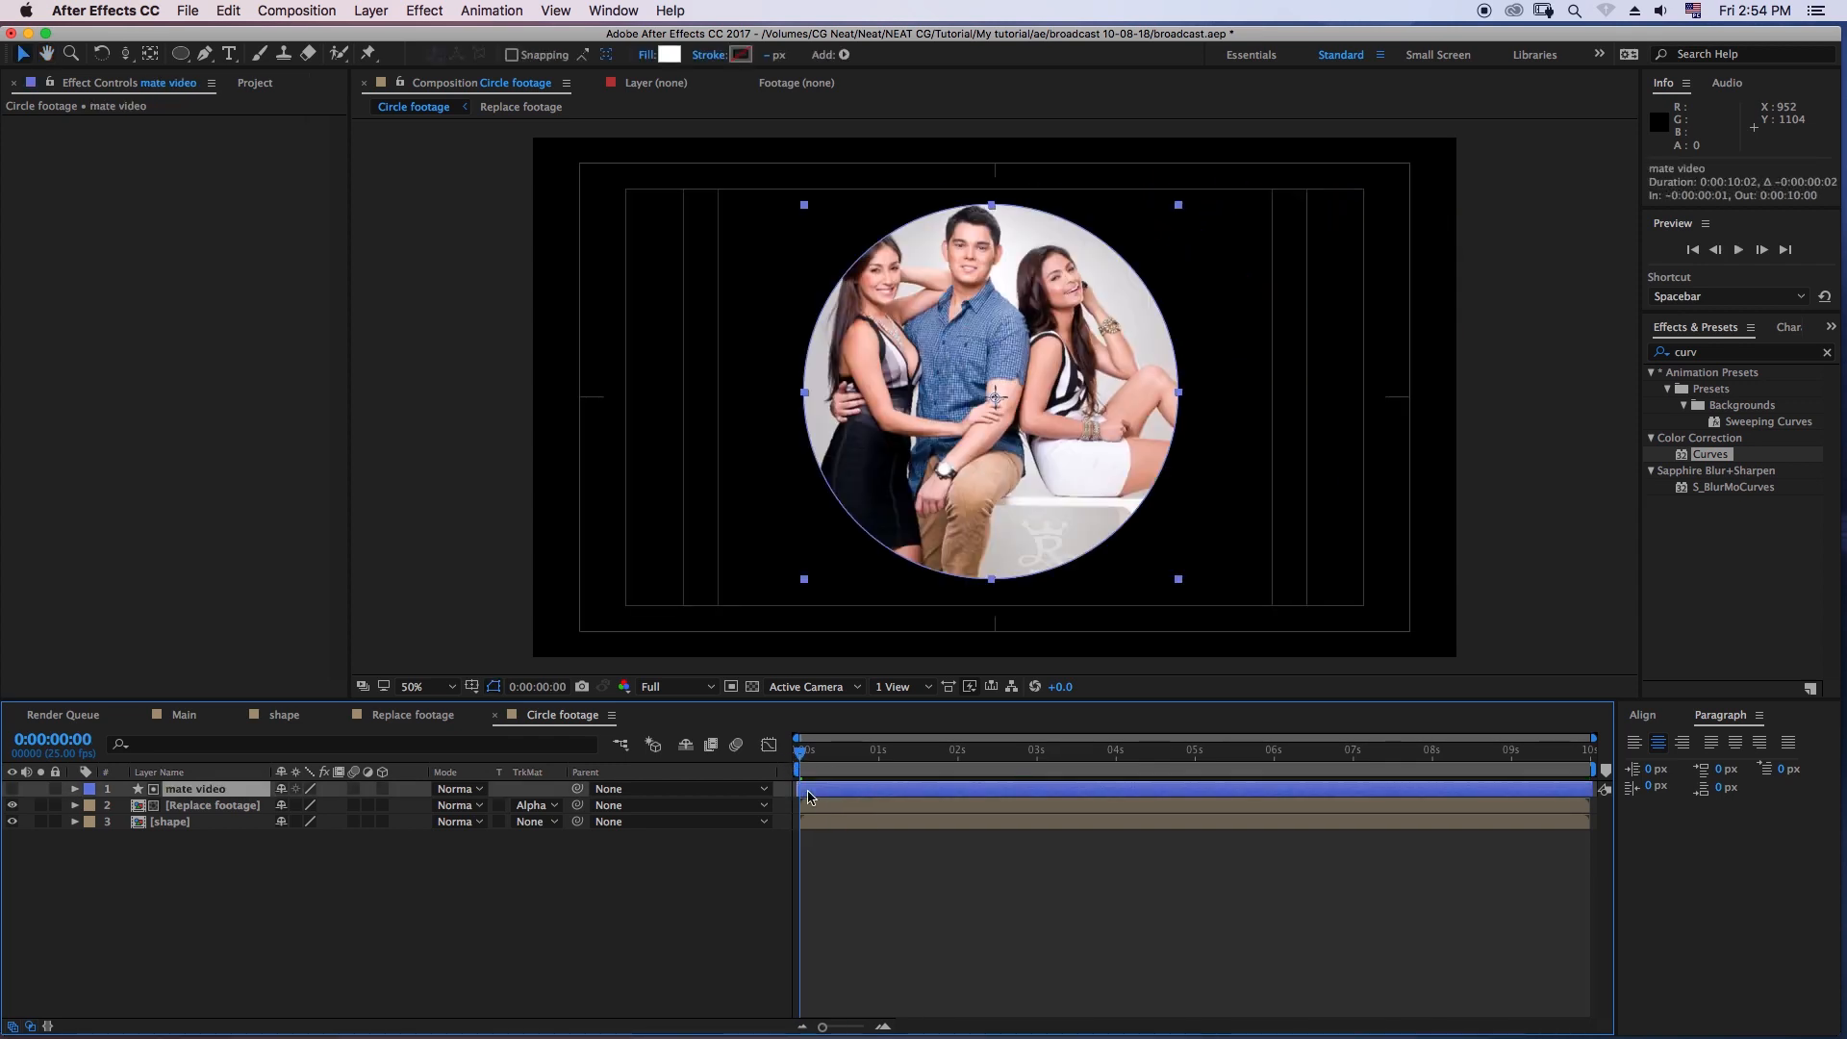
left_click(869, 857)
- Create a new 1920 x 1080, 25 fps, ten-second composition named Transition
left_click(256, 84)
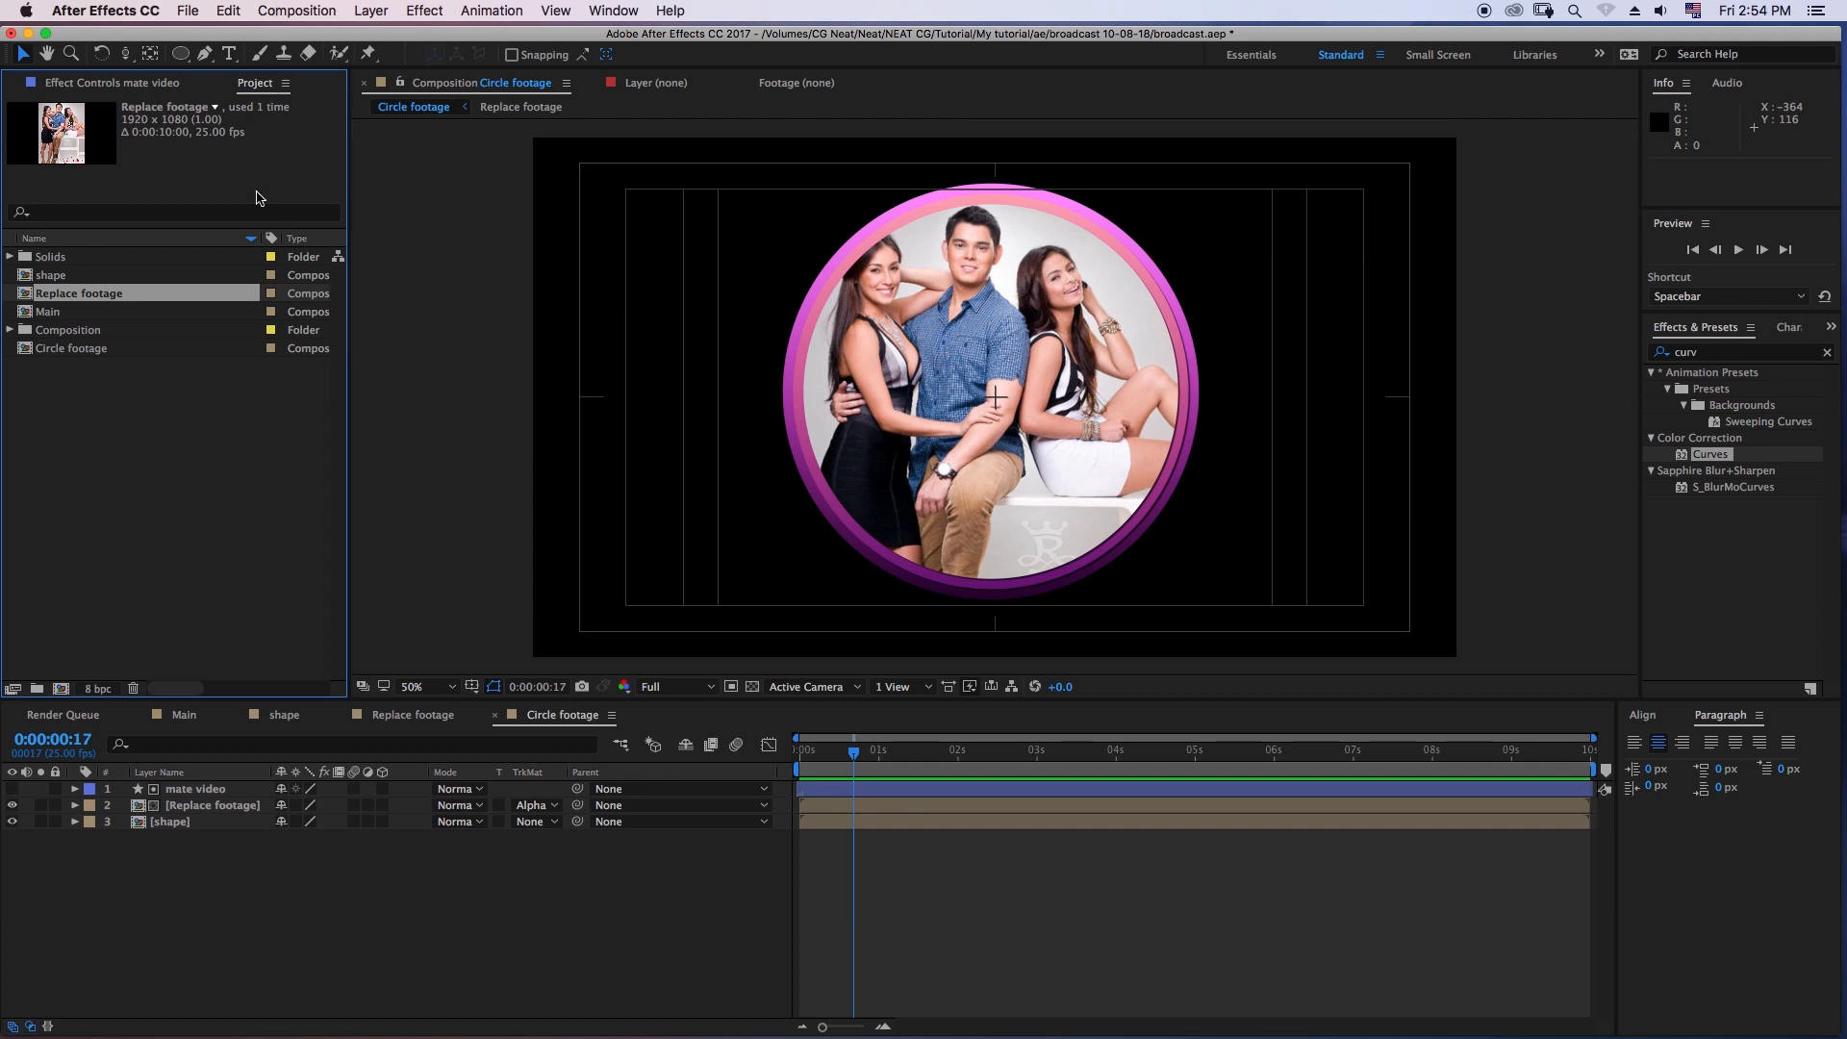
left_click(210, 413)
left_click(323, 12)
left_click(527, 470)
type("Transitio")
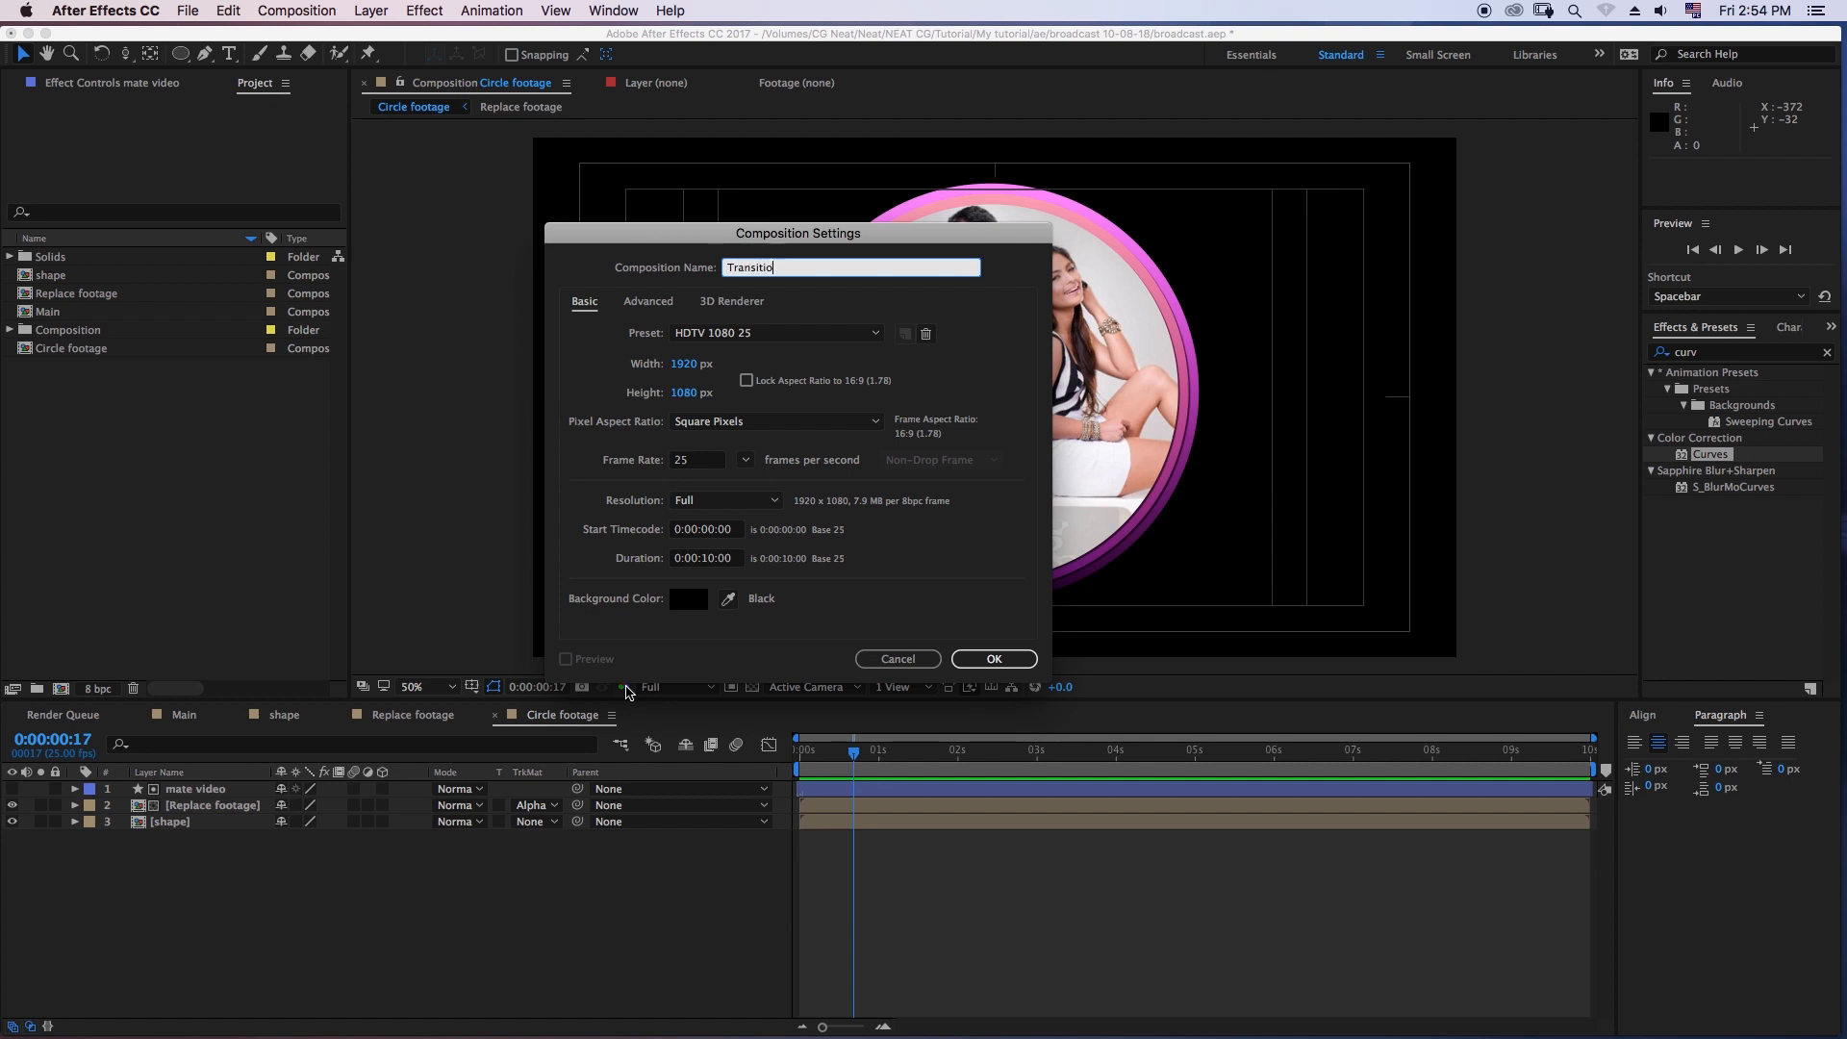
left_click(993, 659)
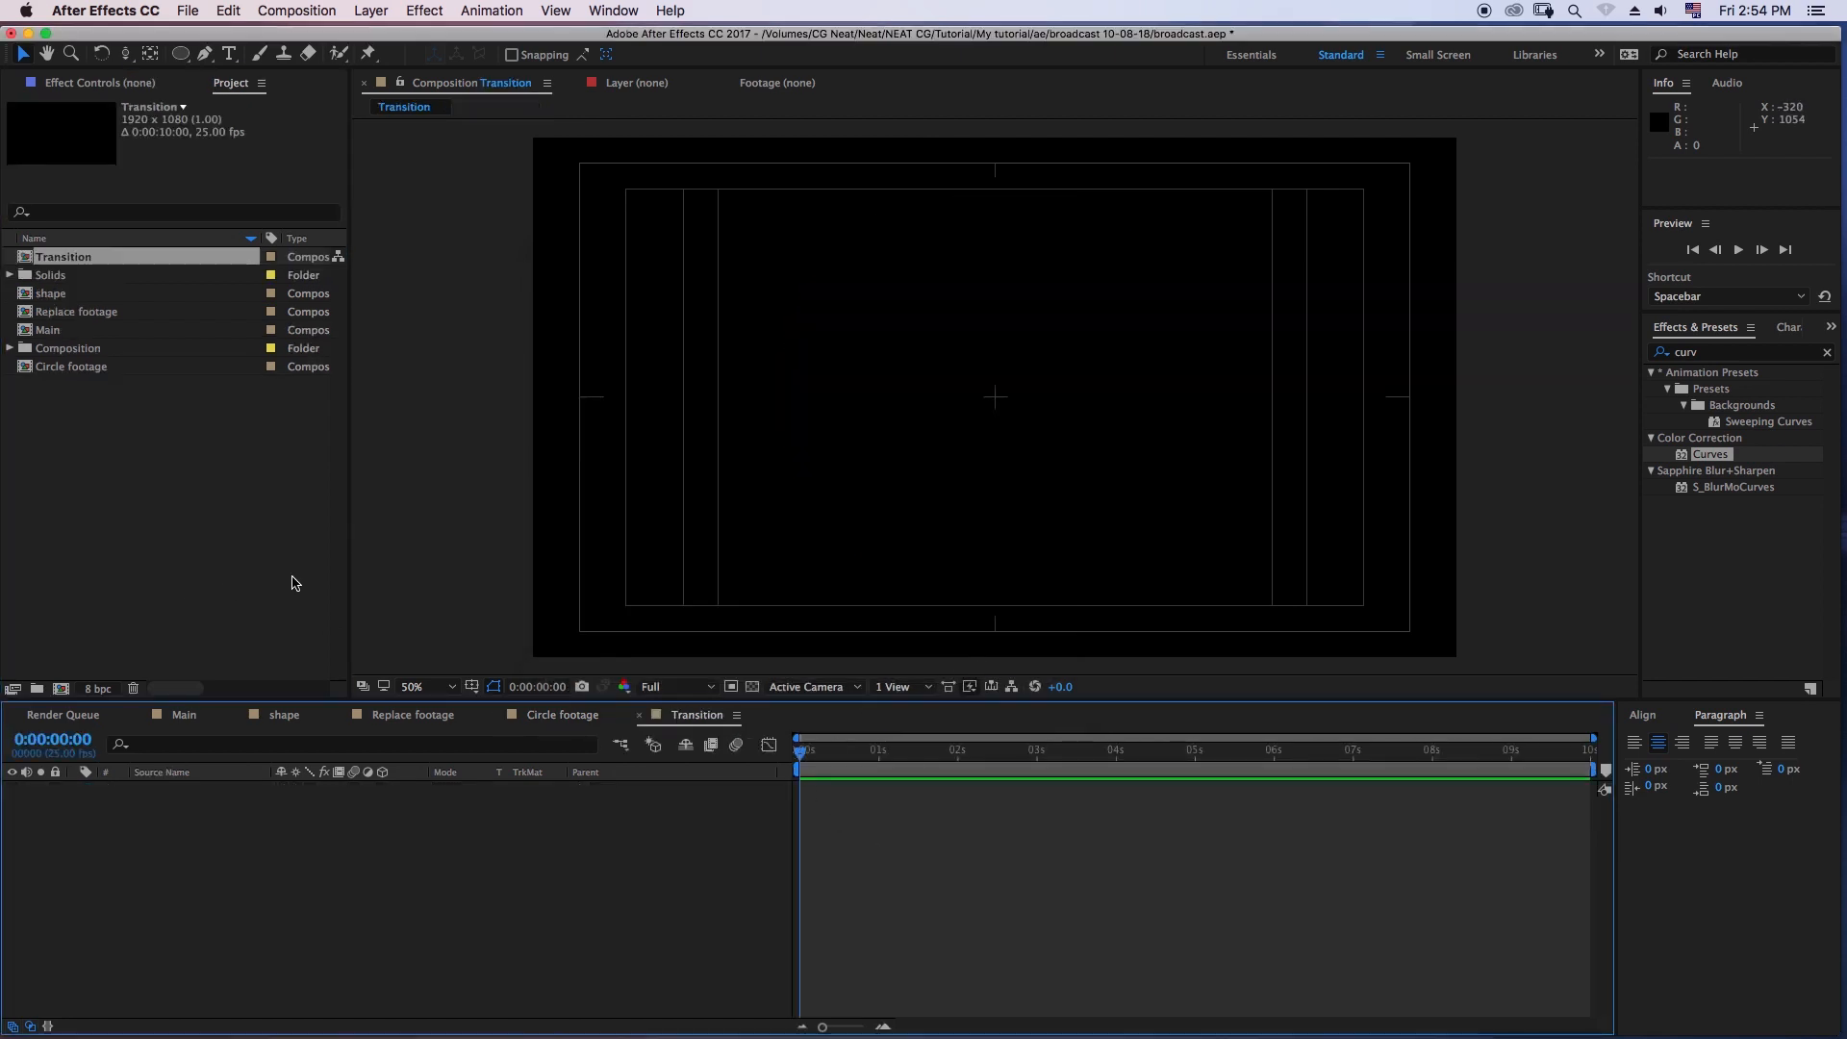
- Add a white (FFFFFF) 1920 x 1080 solid to the Transition composition
key("super+y")
left_click(759, 734)
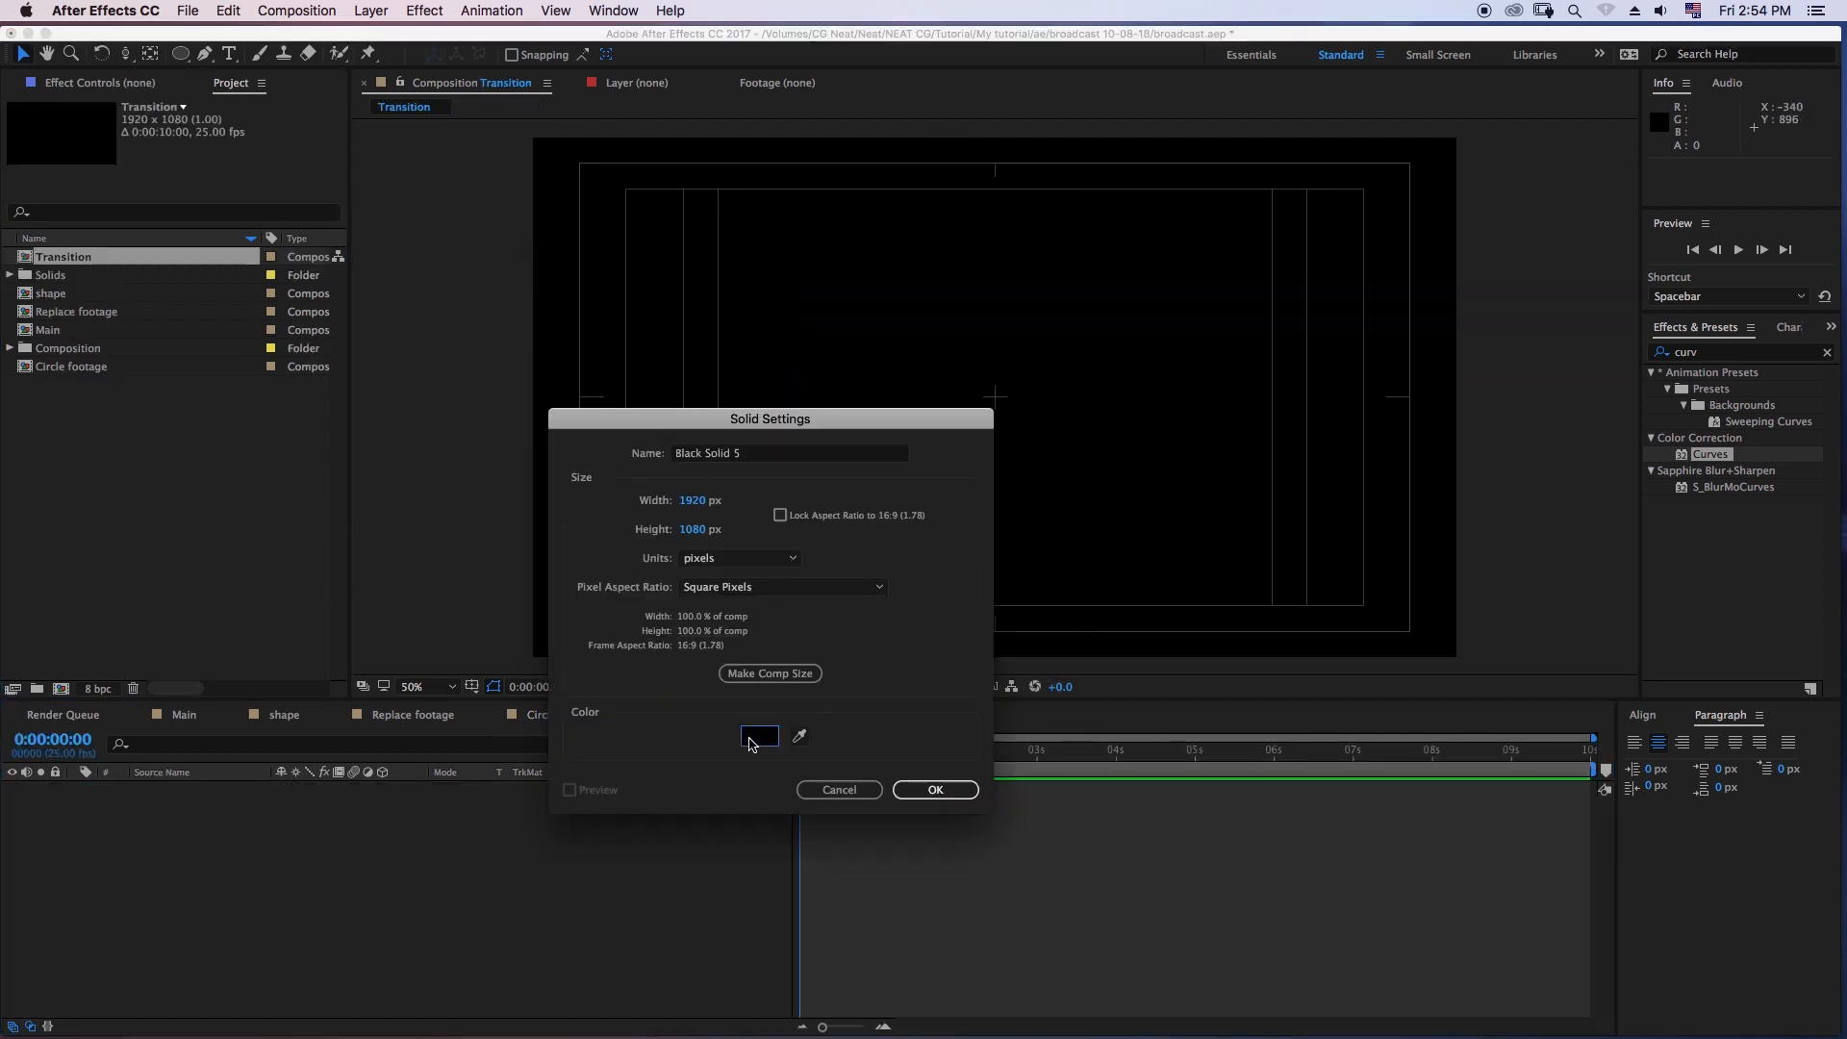
left_click_drag(1013, 706, 978, 694)
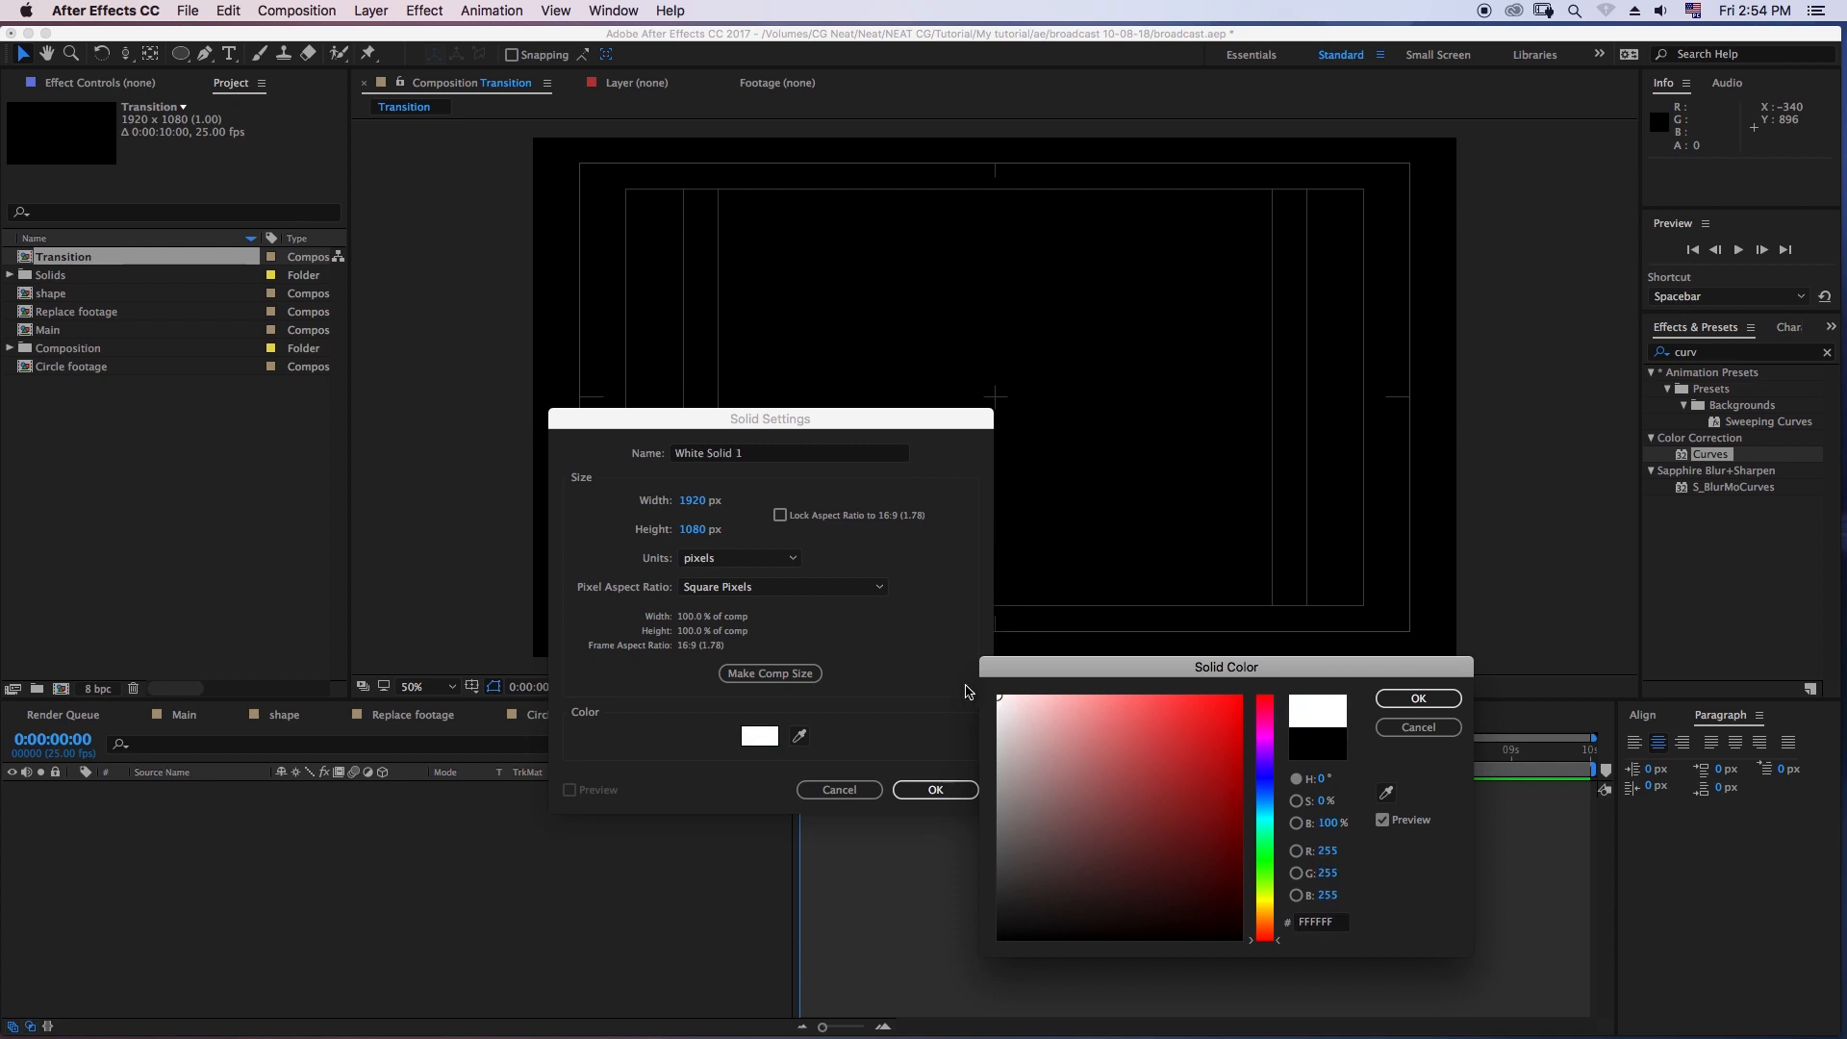
left_click(1417, 699)
left_click(952, 791)
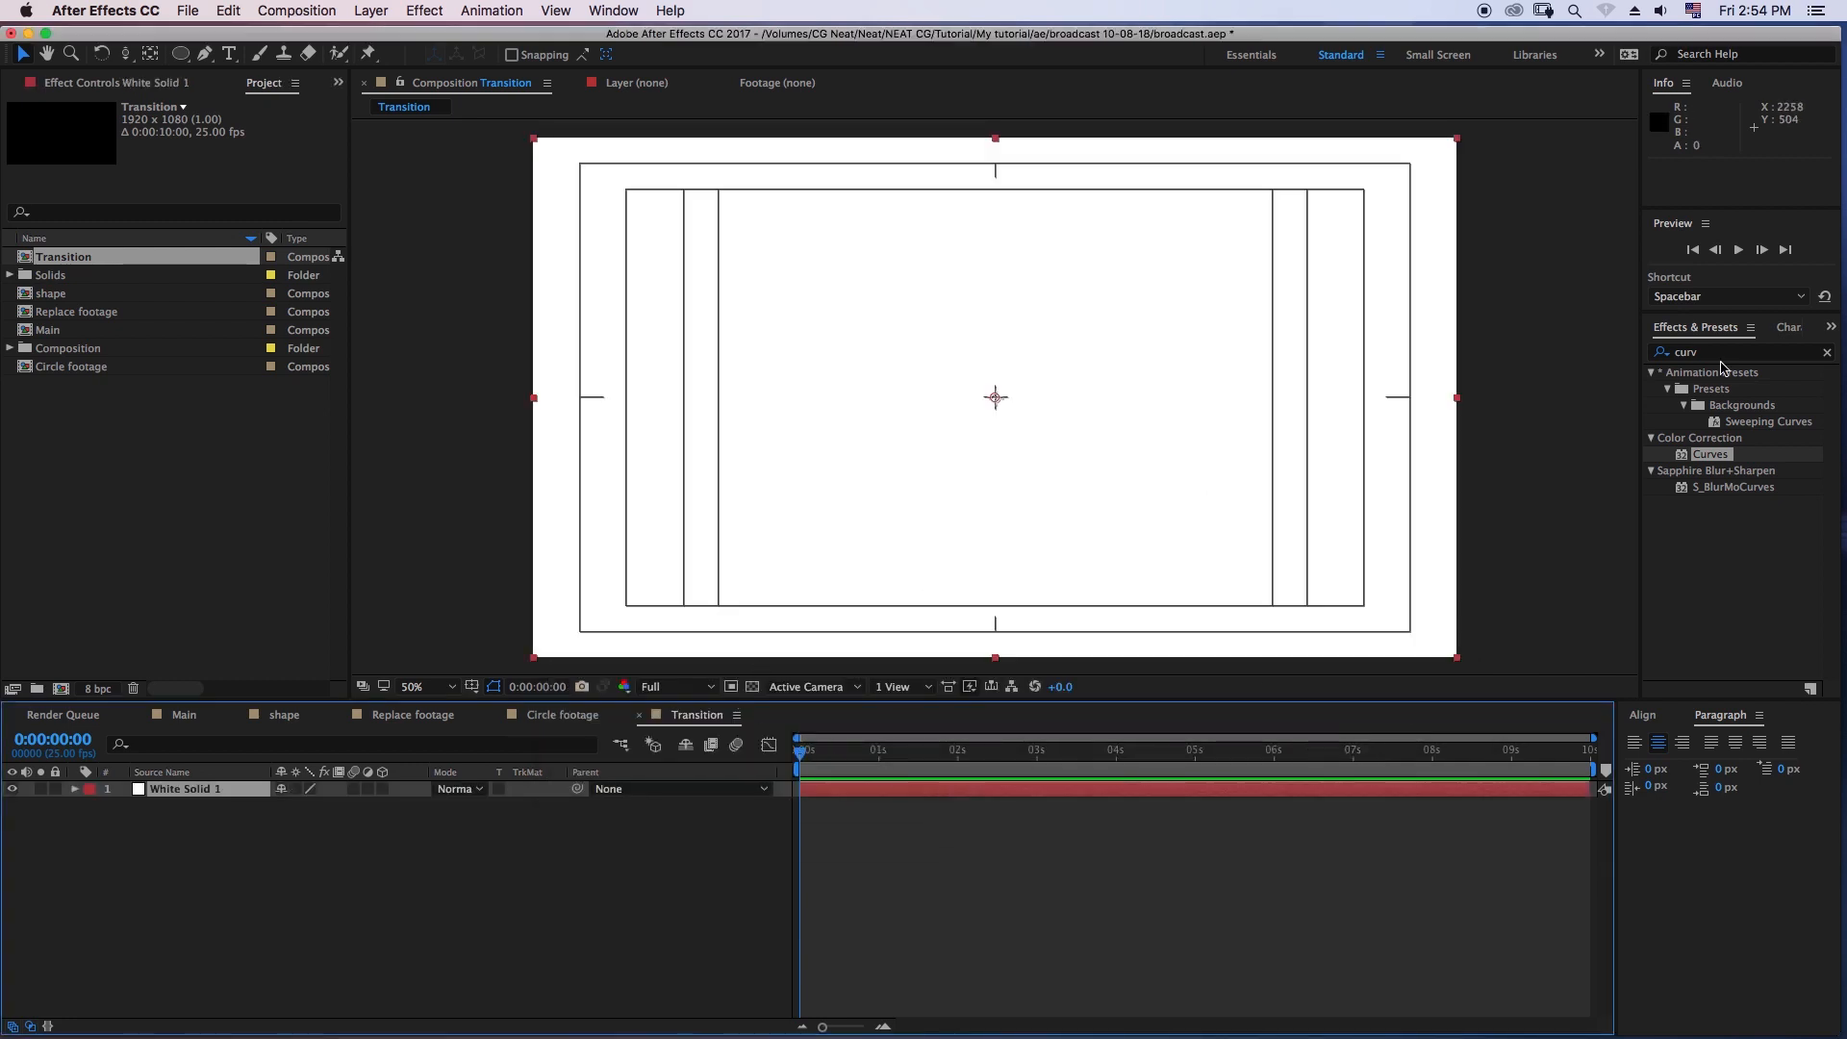
- Apply the Venetian Blinds effect to the white solid with Transition Completion at 49% and Width at 60
left_click(425, 11)
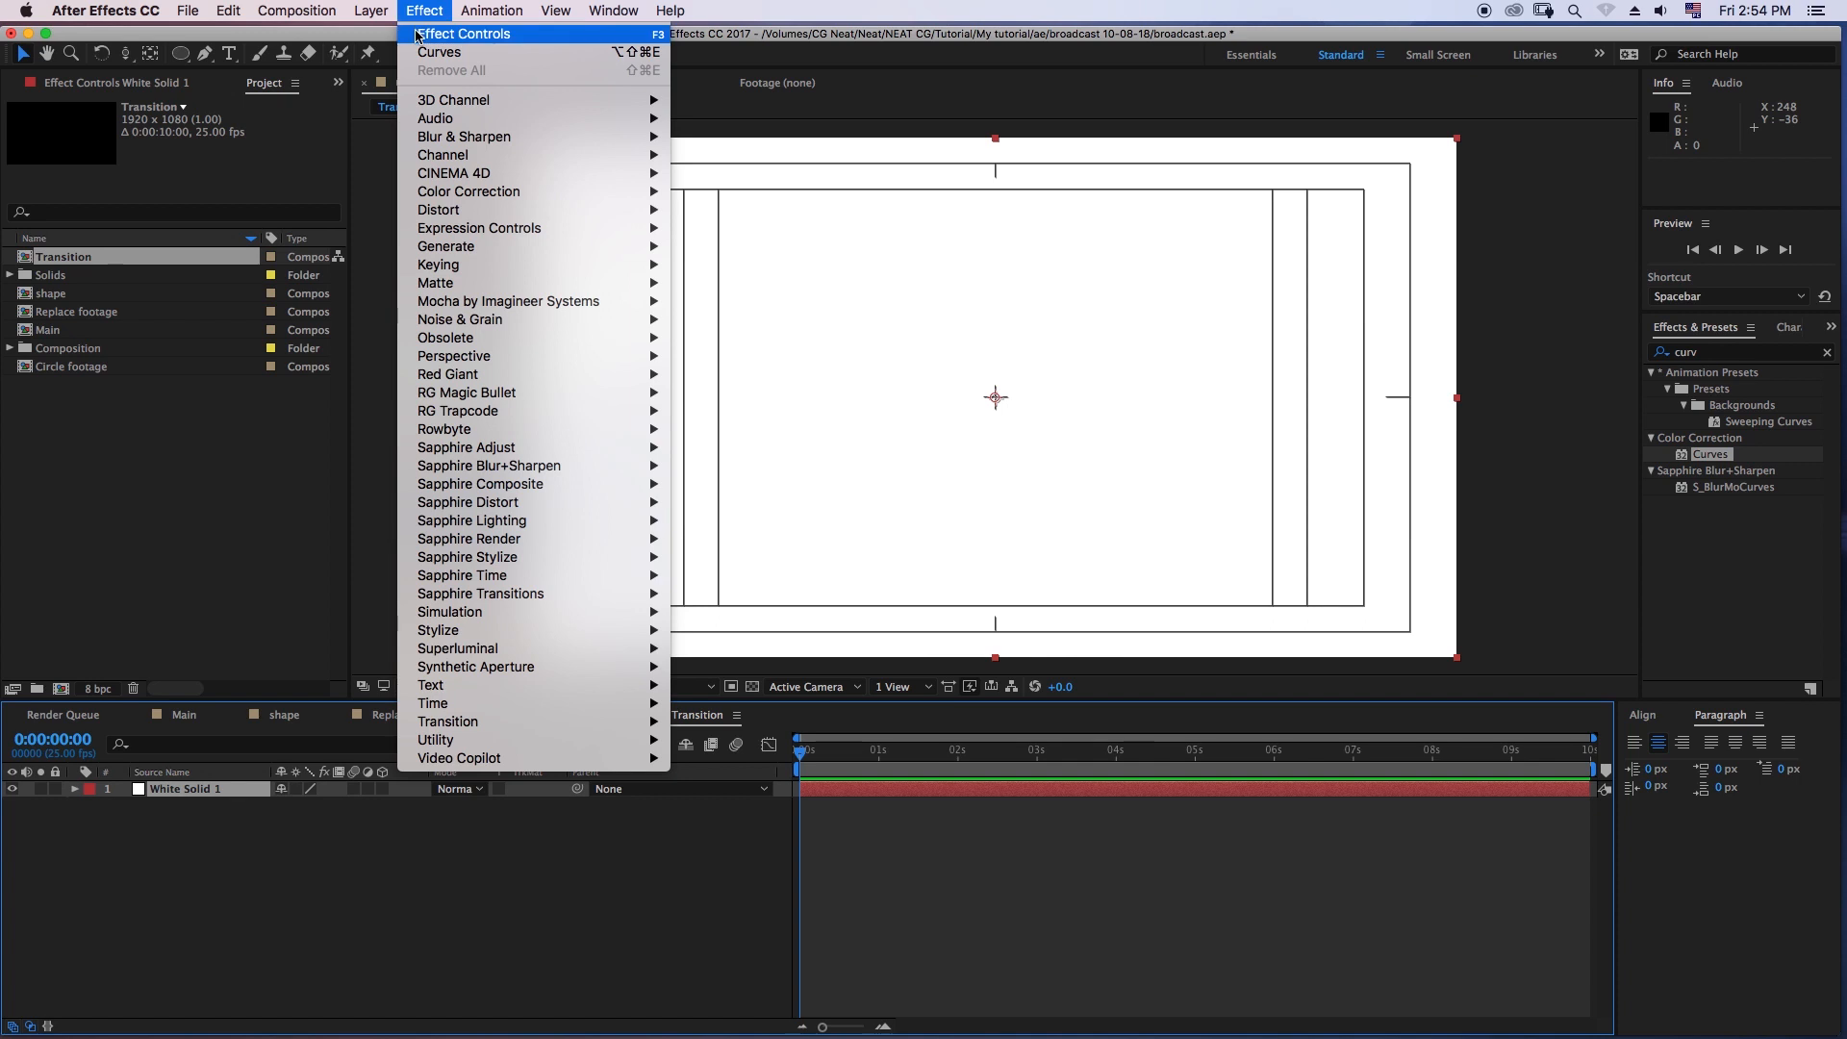
mouse_move(473, 729)
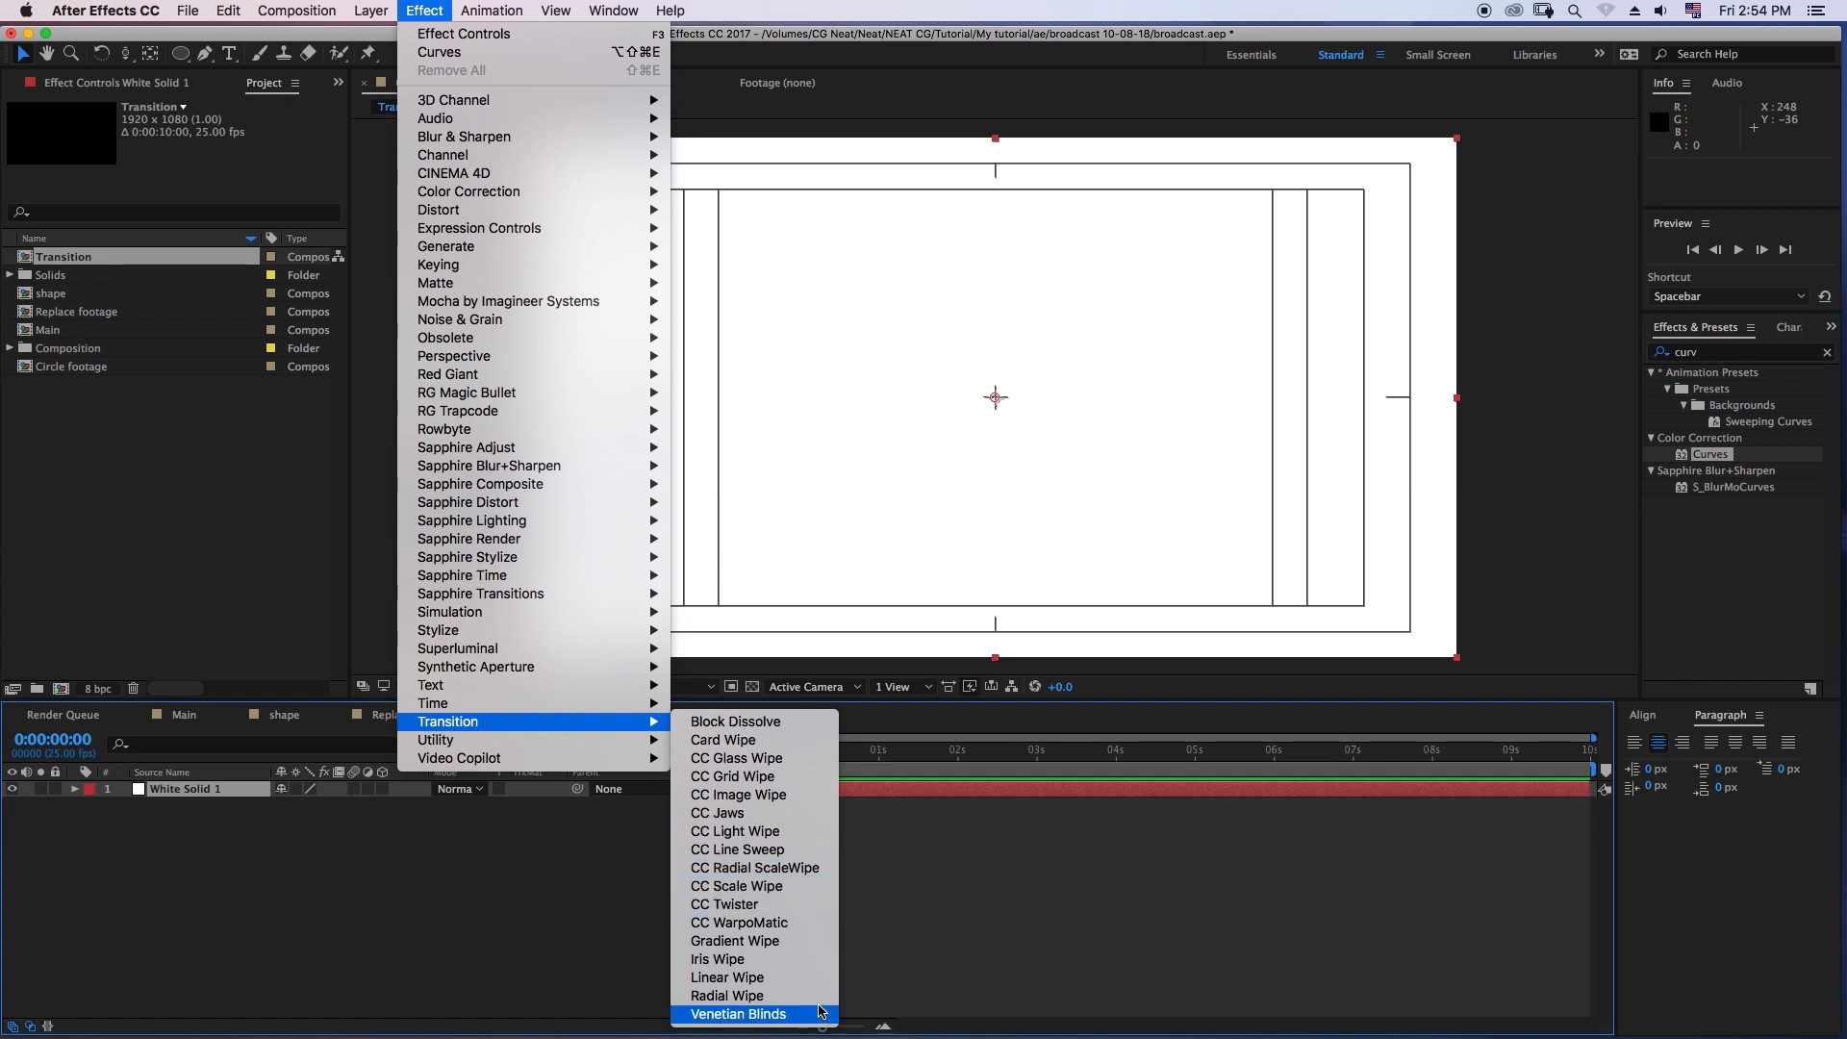
left_click(743, 1015)
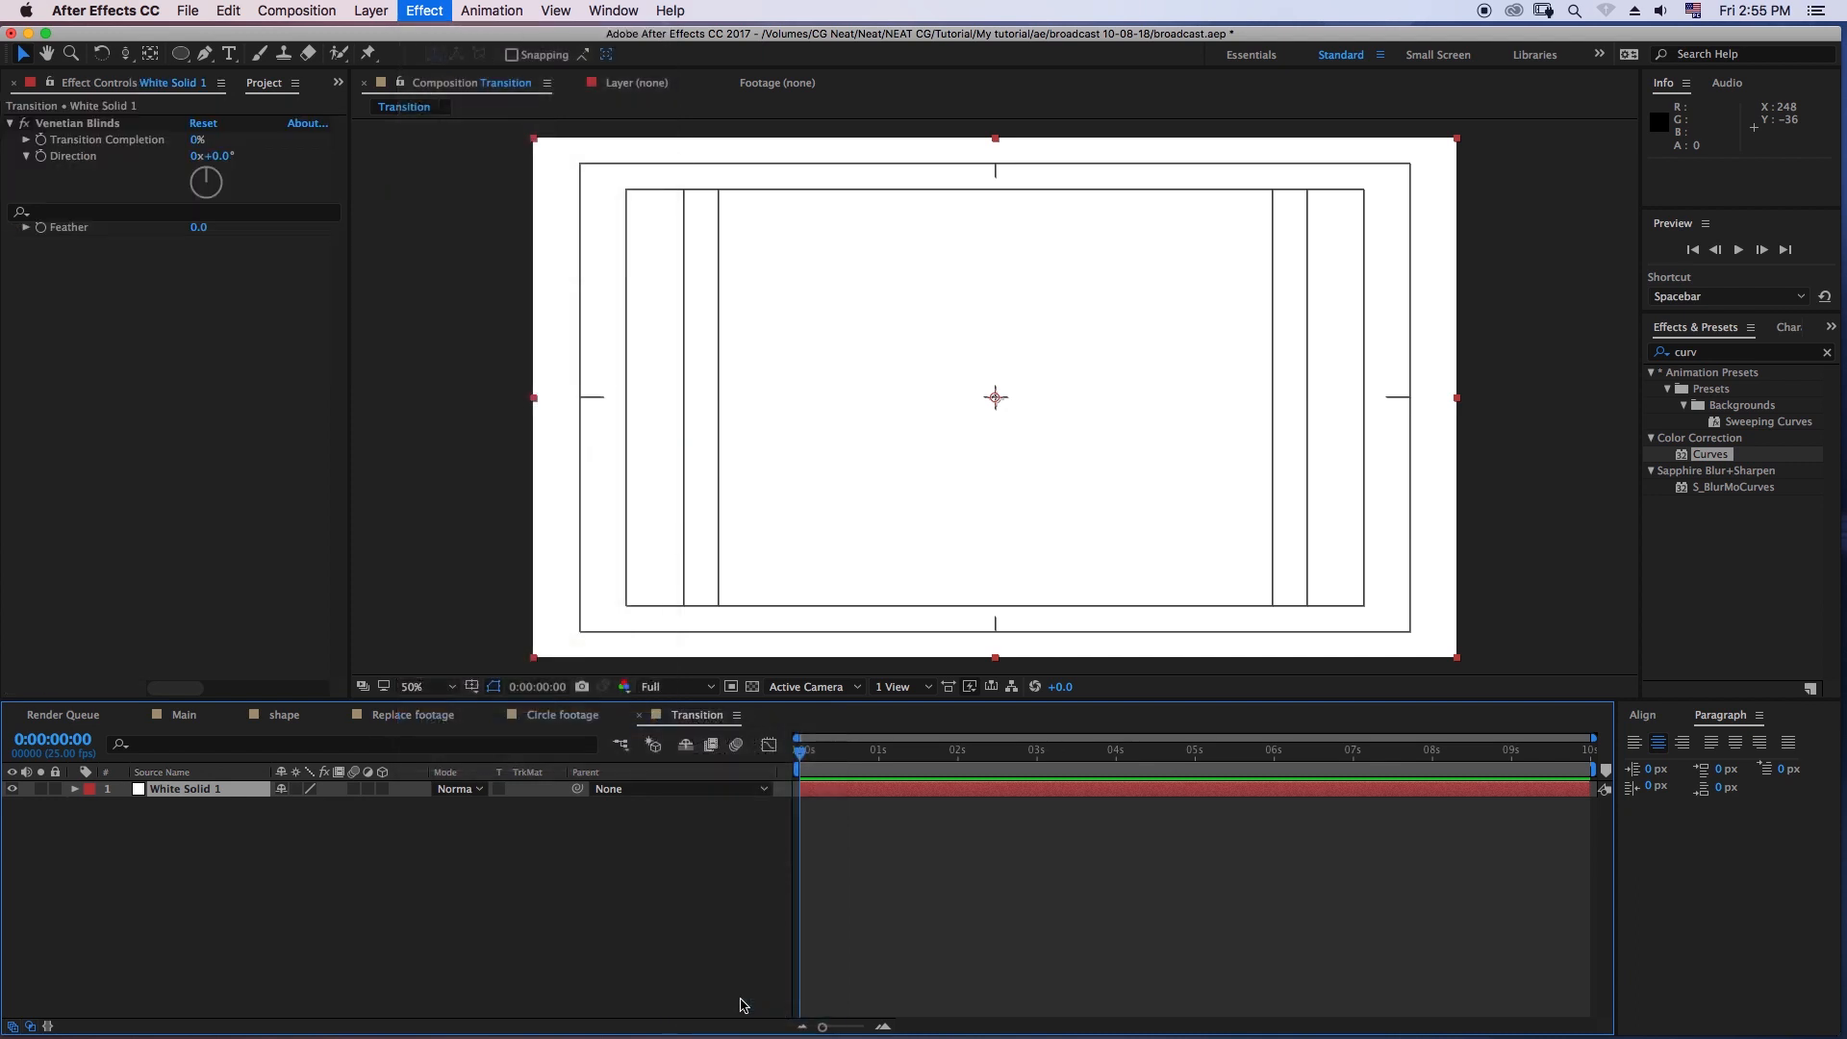
left_click(197, 141)
left_click_drag(197, 140, 235, 143)
left_click_drag(192, 212, 213, 214)
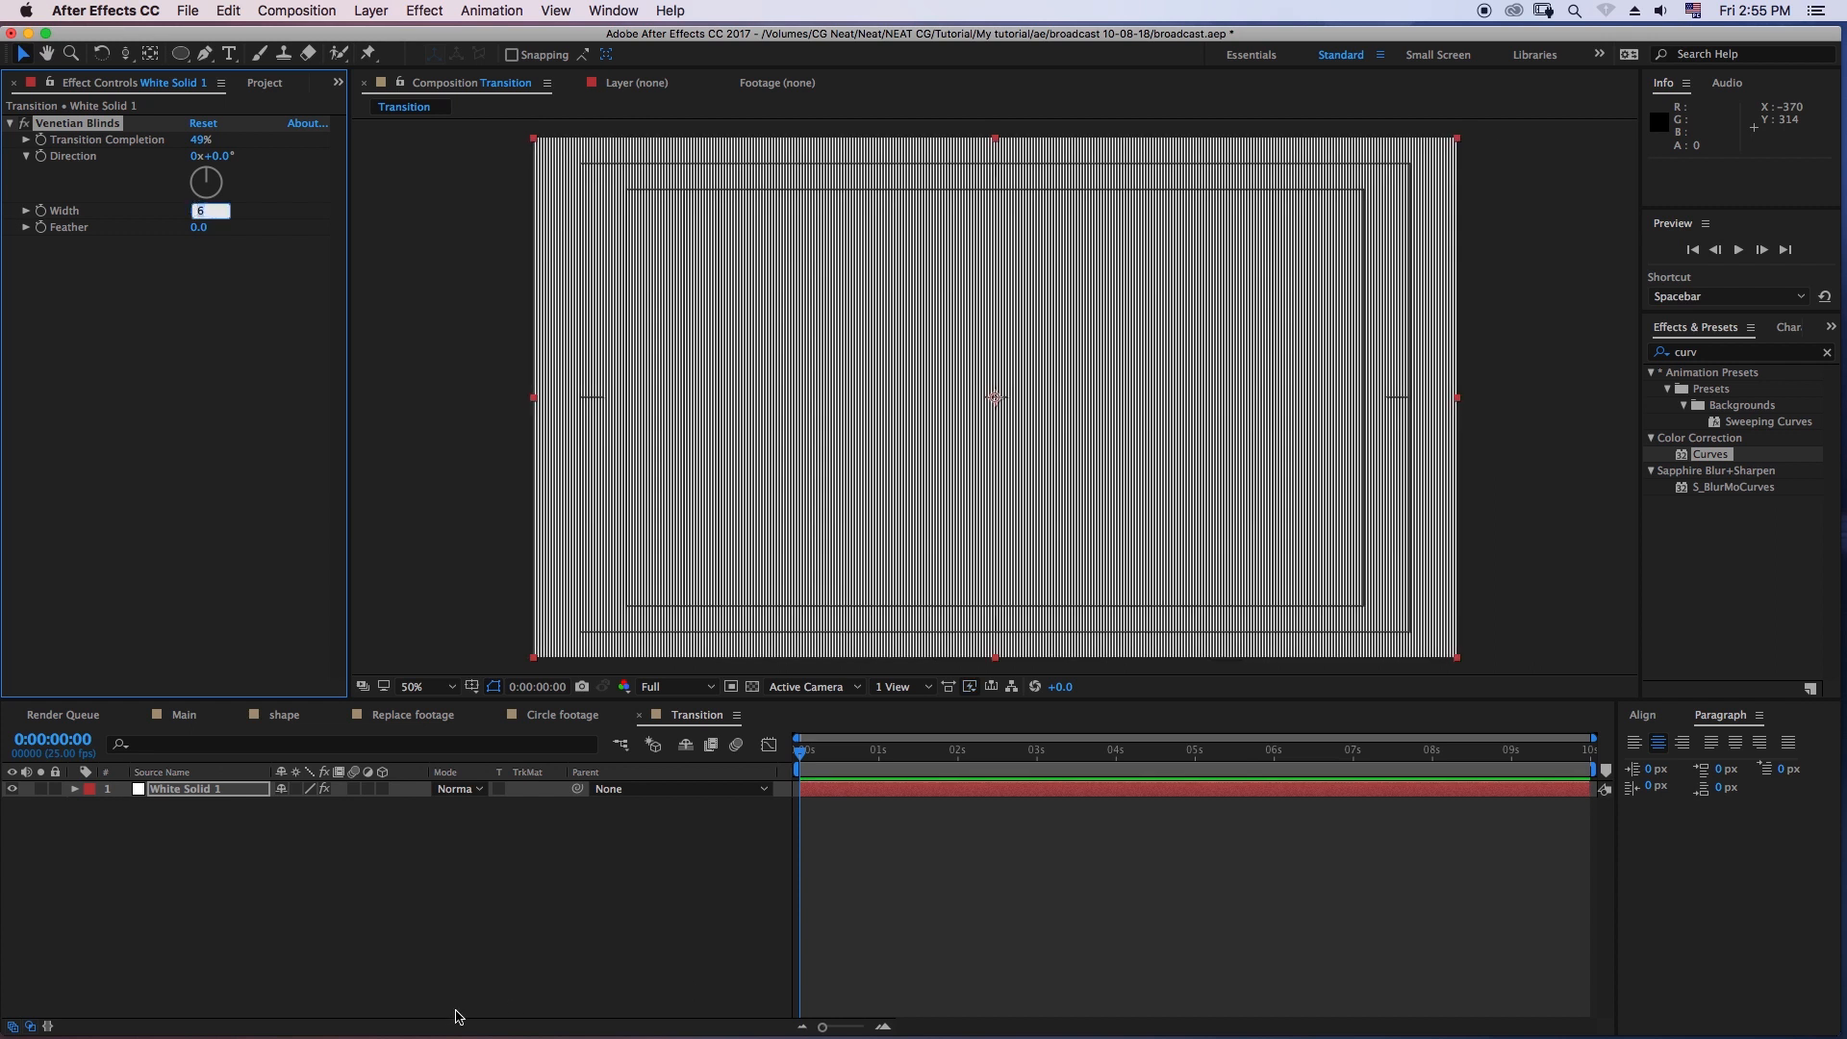
type("60")
key("Return")
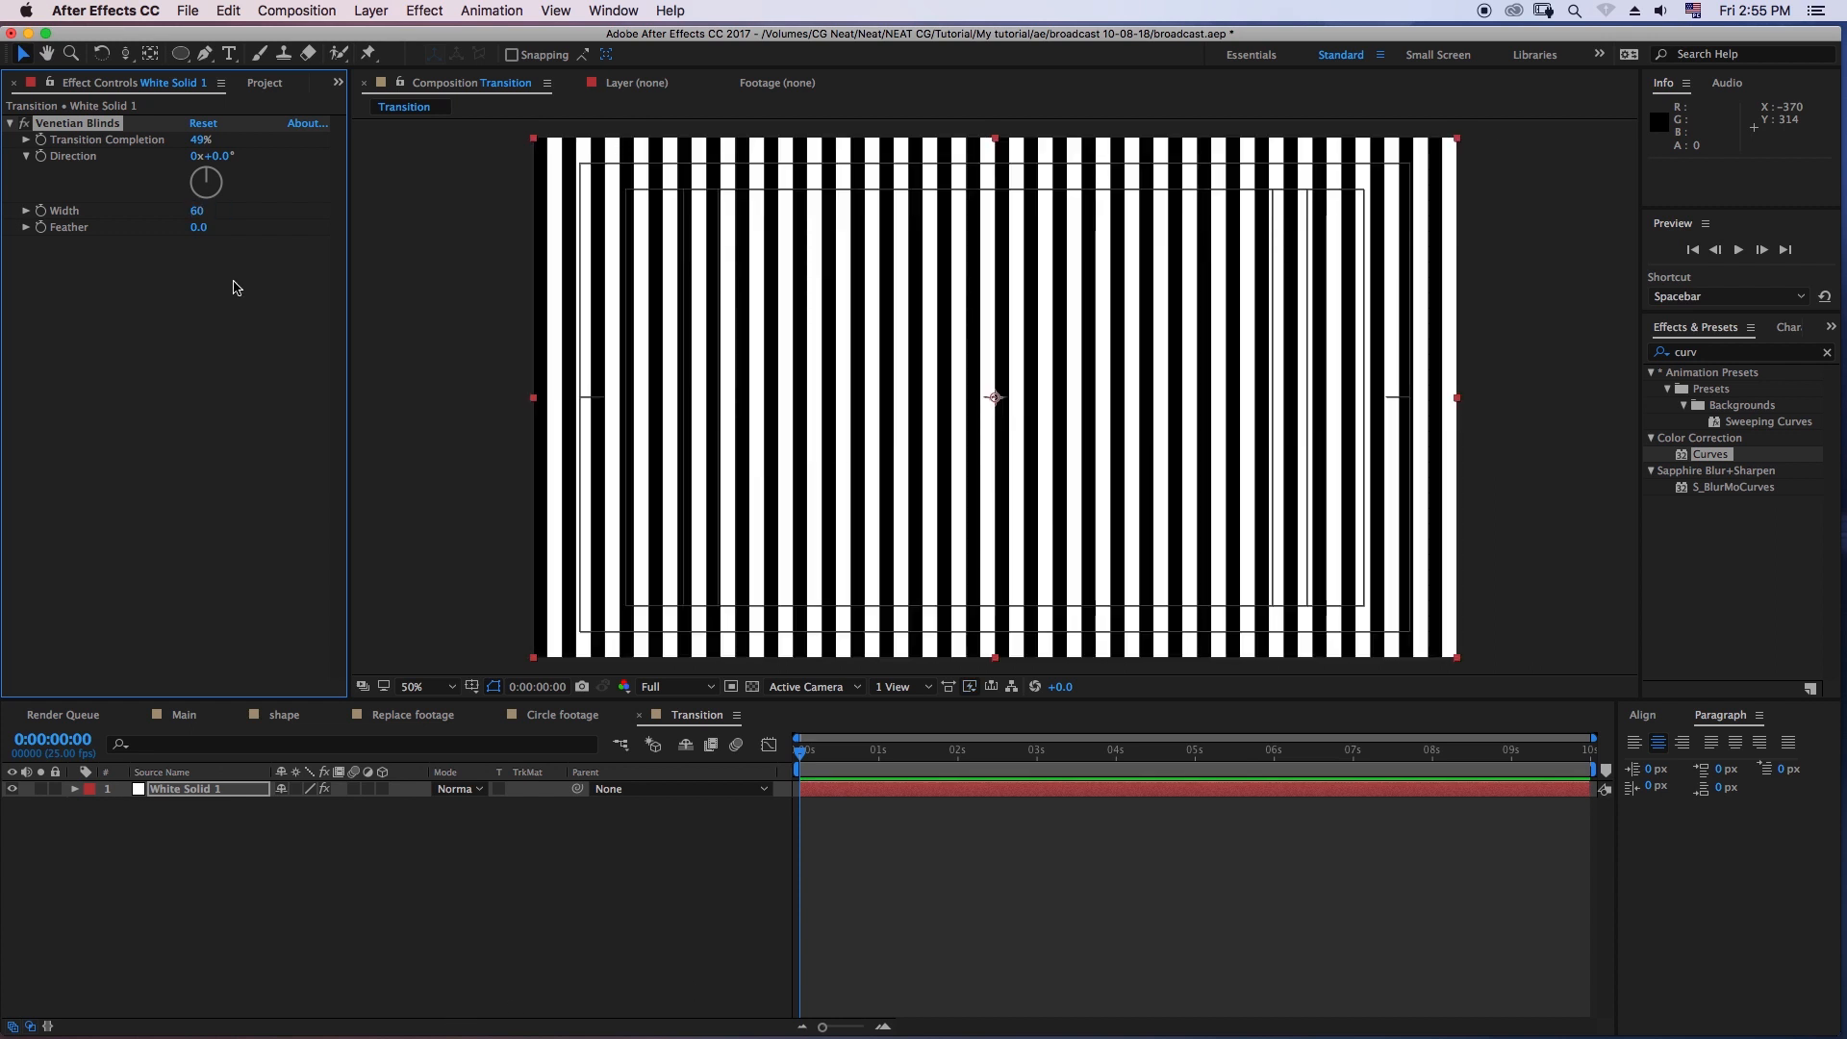
- Set the Venetian Blinds width to 80 and feather to 30
left_click_drag(199, 220, 207, 234)
left_click(207, 231)
type("30")
key("Return")
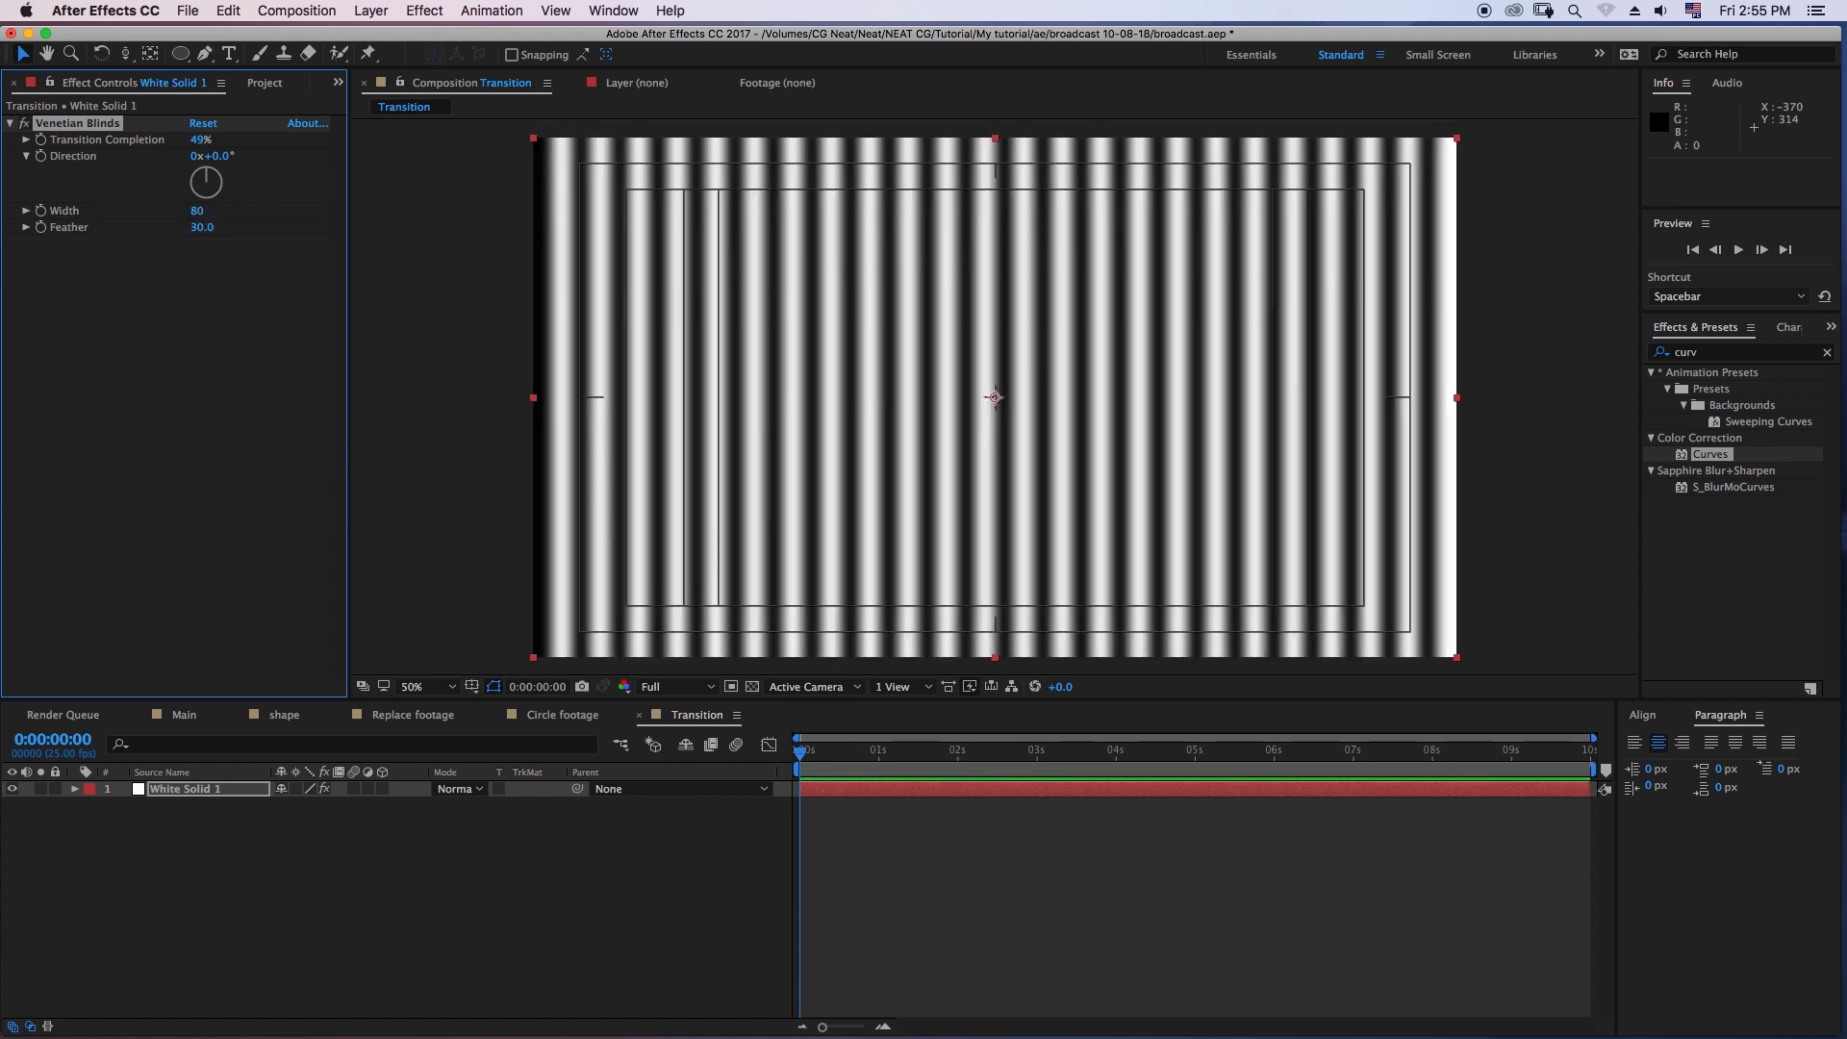
- Set the Venetian Blinds feather to 10 and the direction to 30°
left_click(202, 227)
key("Return")
left_click(198, 228)
type("10")
key("Return")
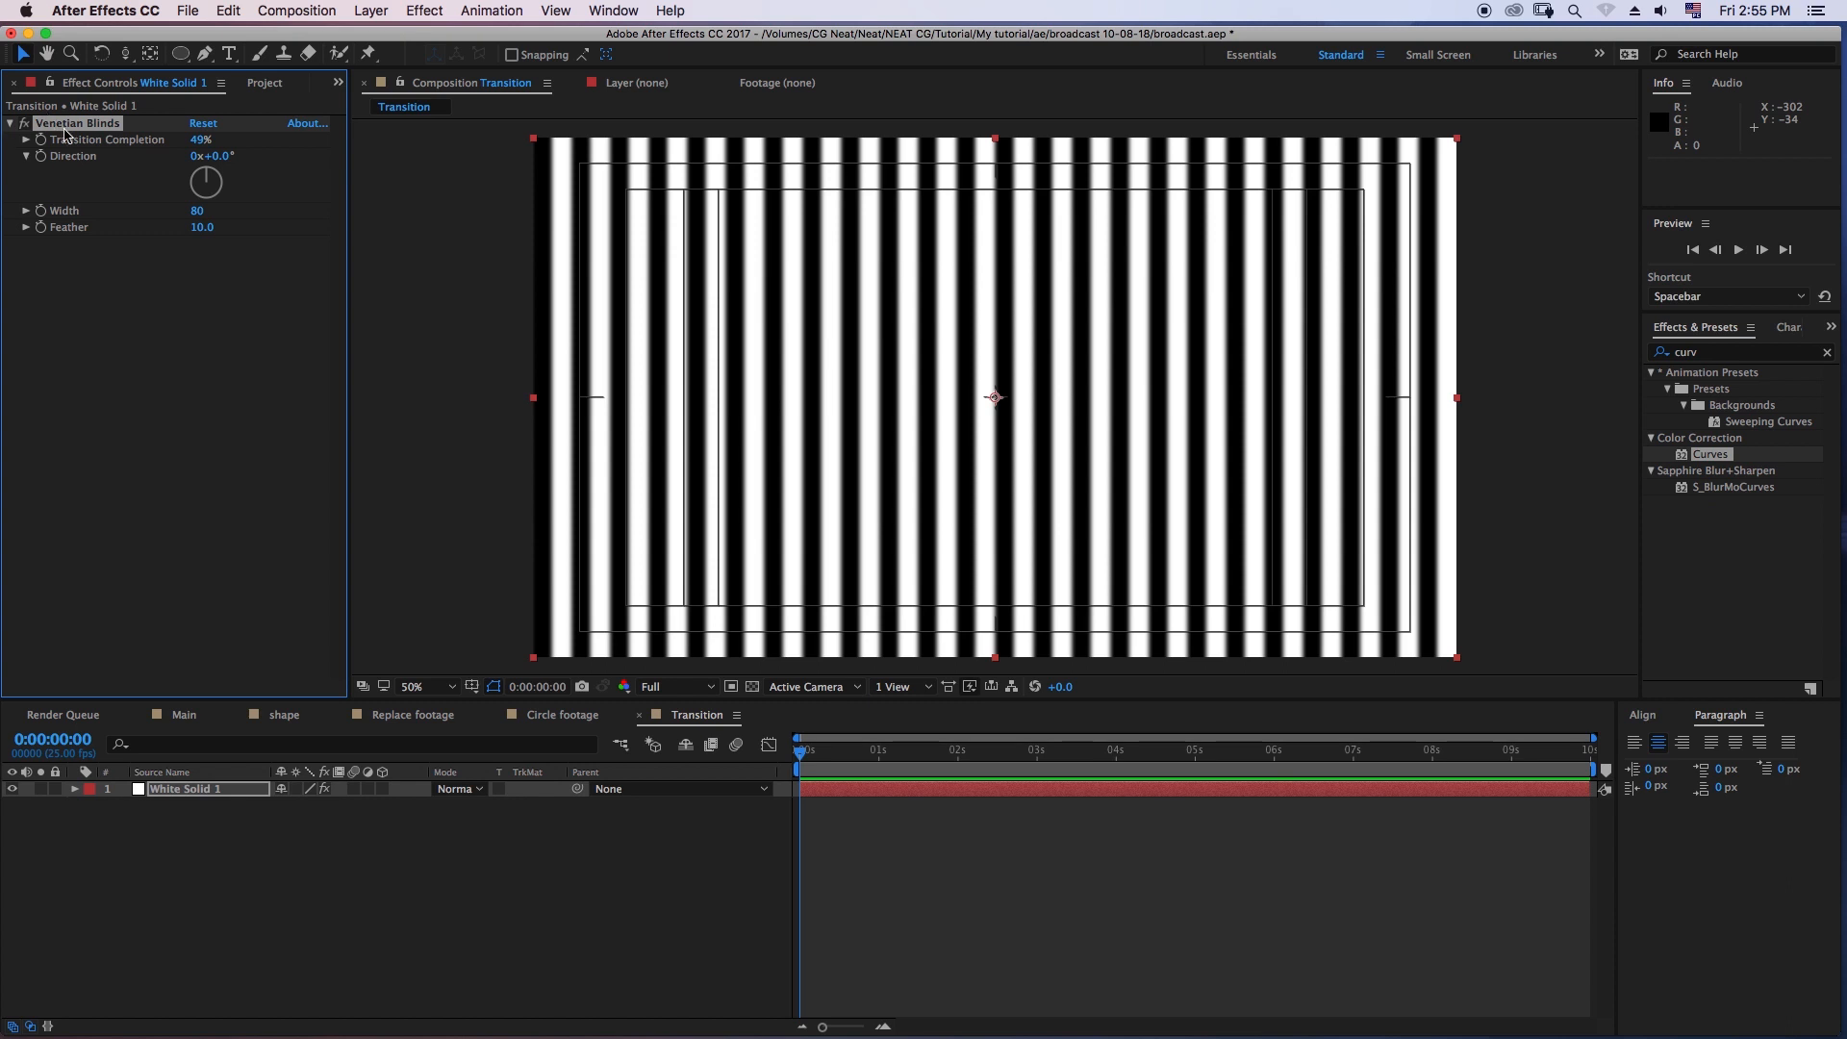
left_click_drag(223, 161, 238, 163)
left_click(233, 159)
key("Return")
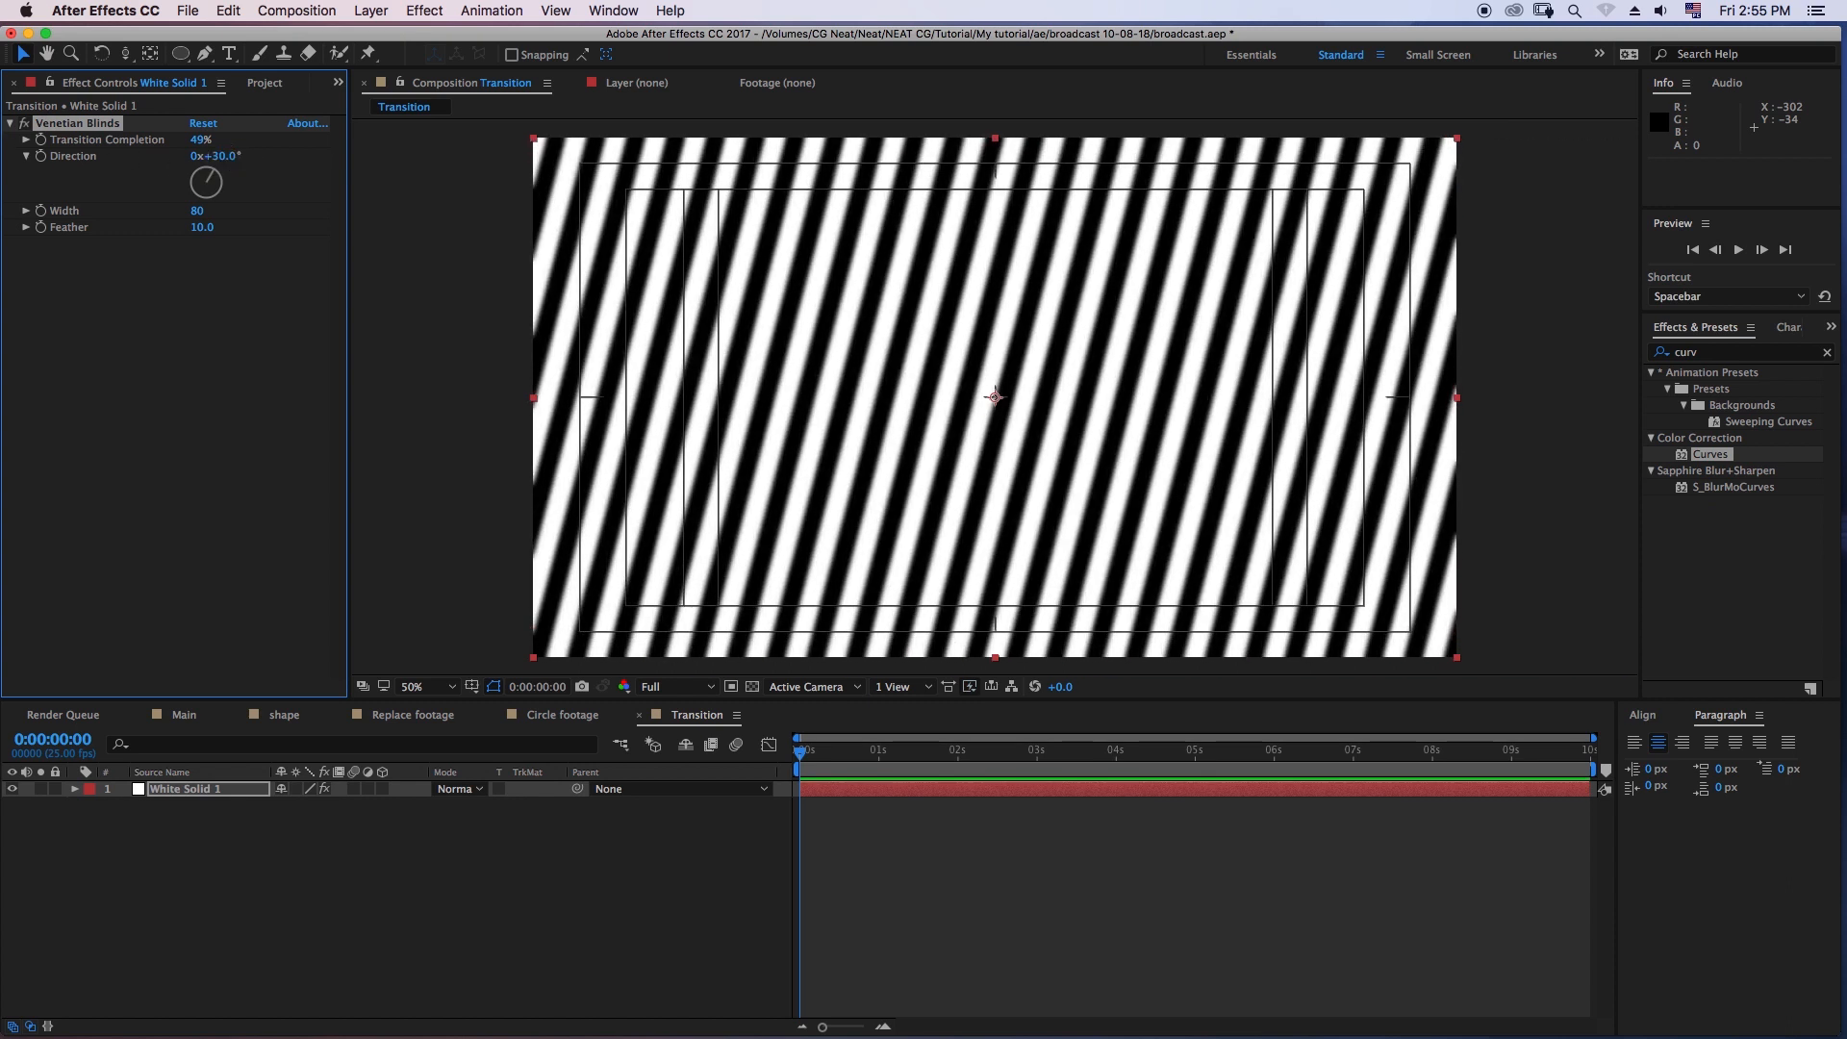
- Keyframe the blinds' Transition Completion at 100% on the first frame and 0% at frame 12
left_click_drag(201, 139, 269, 196)
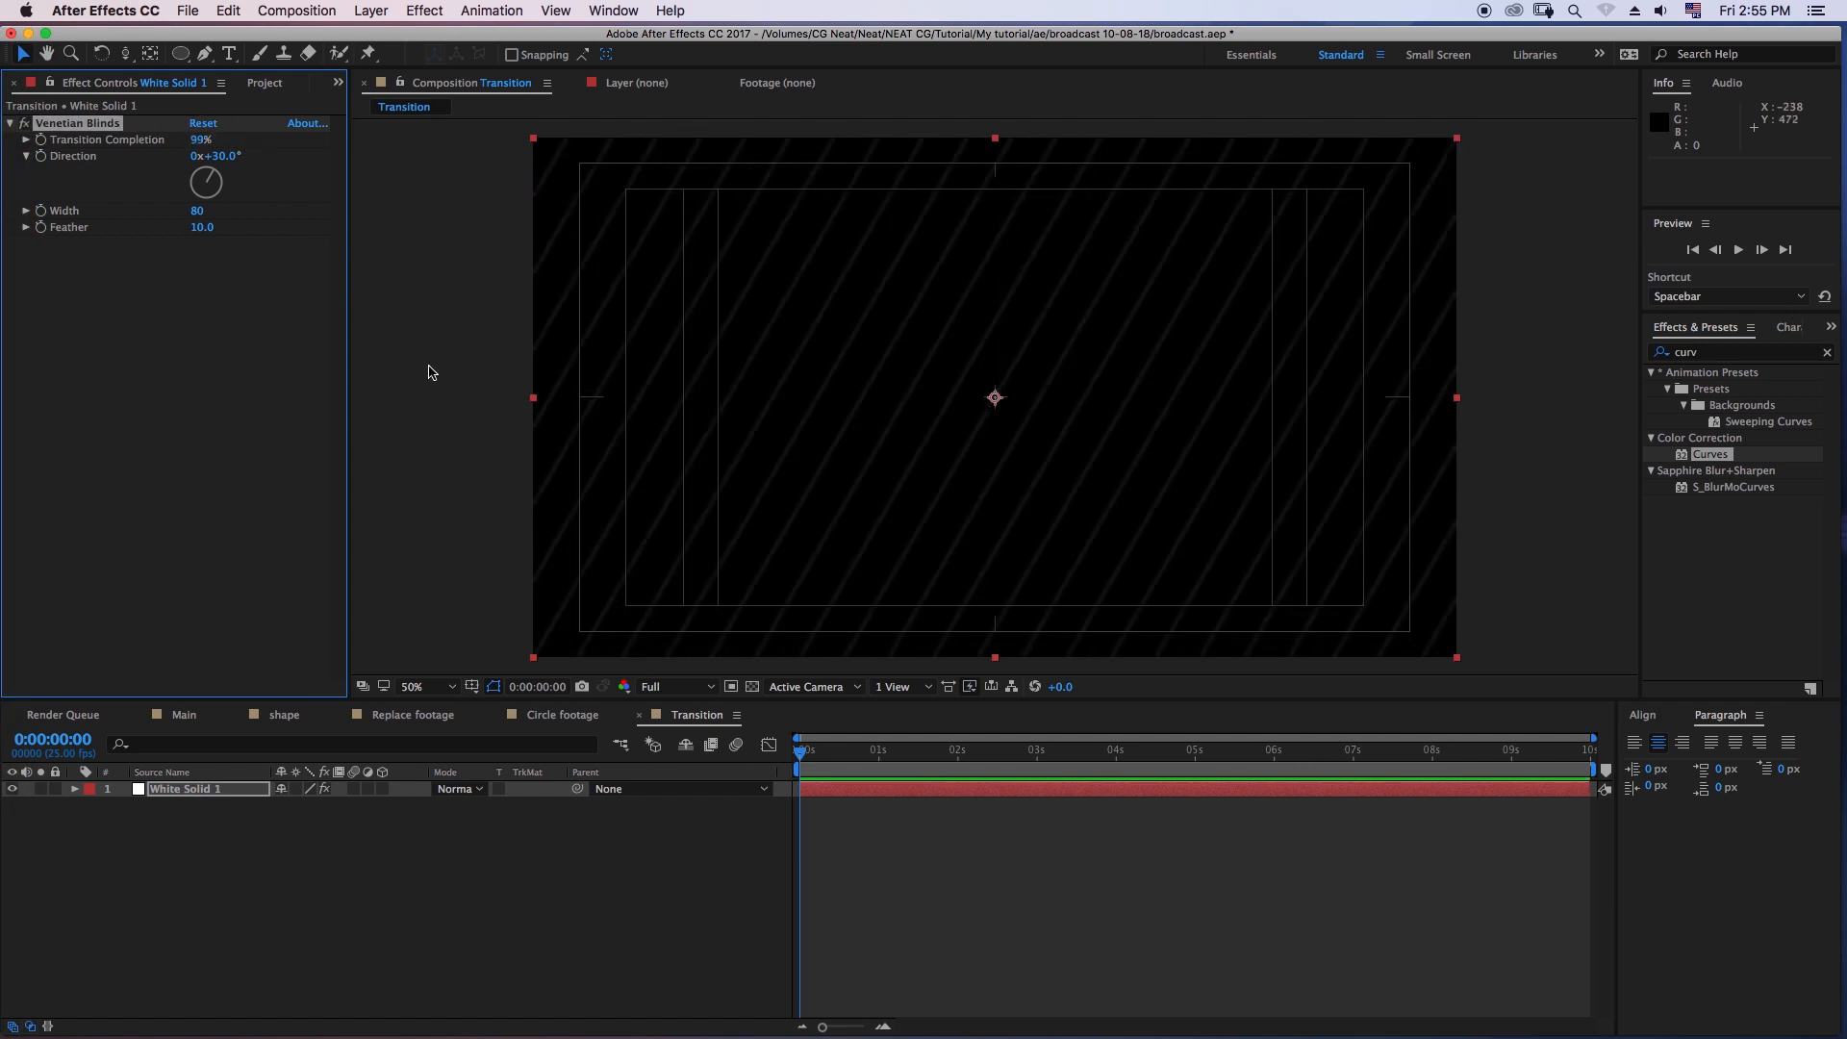
left_click(204, 139)
key("Return")
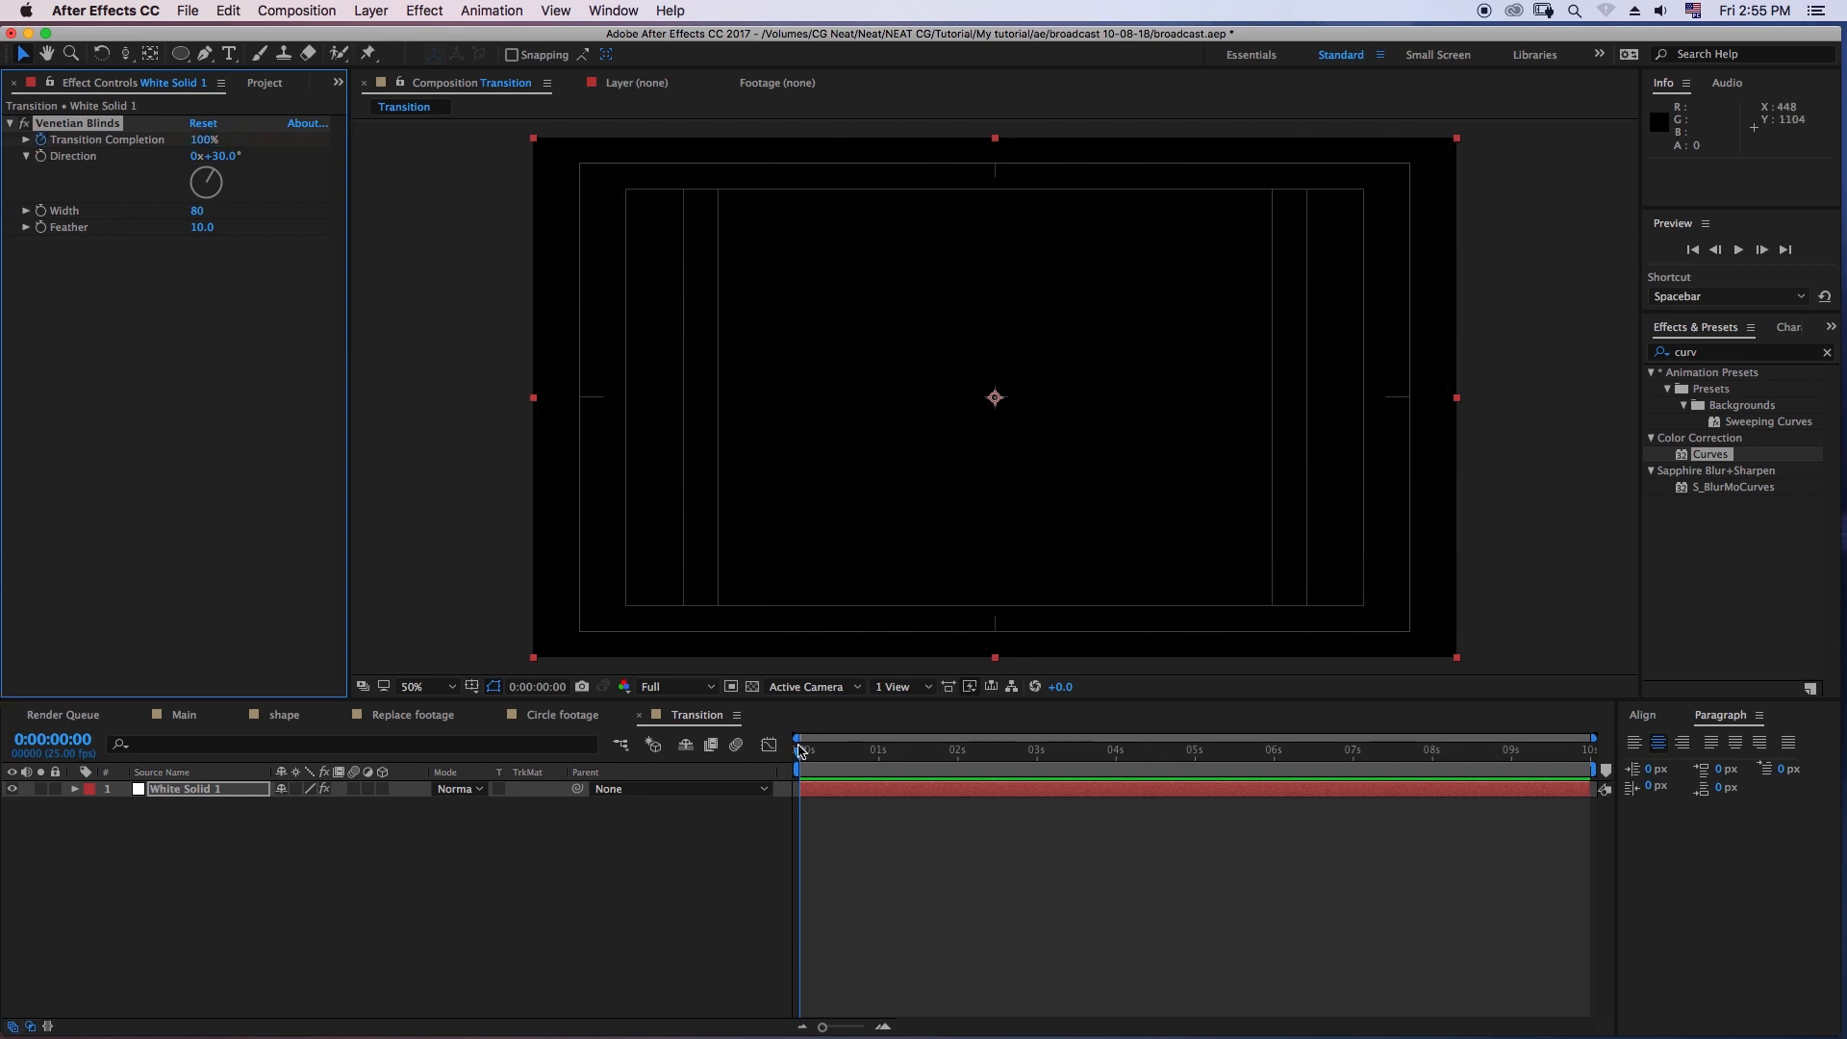
key("space")
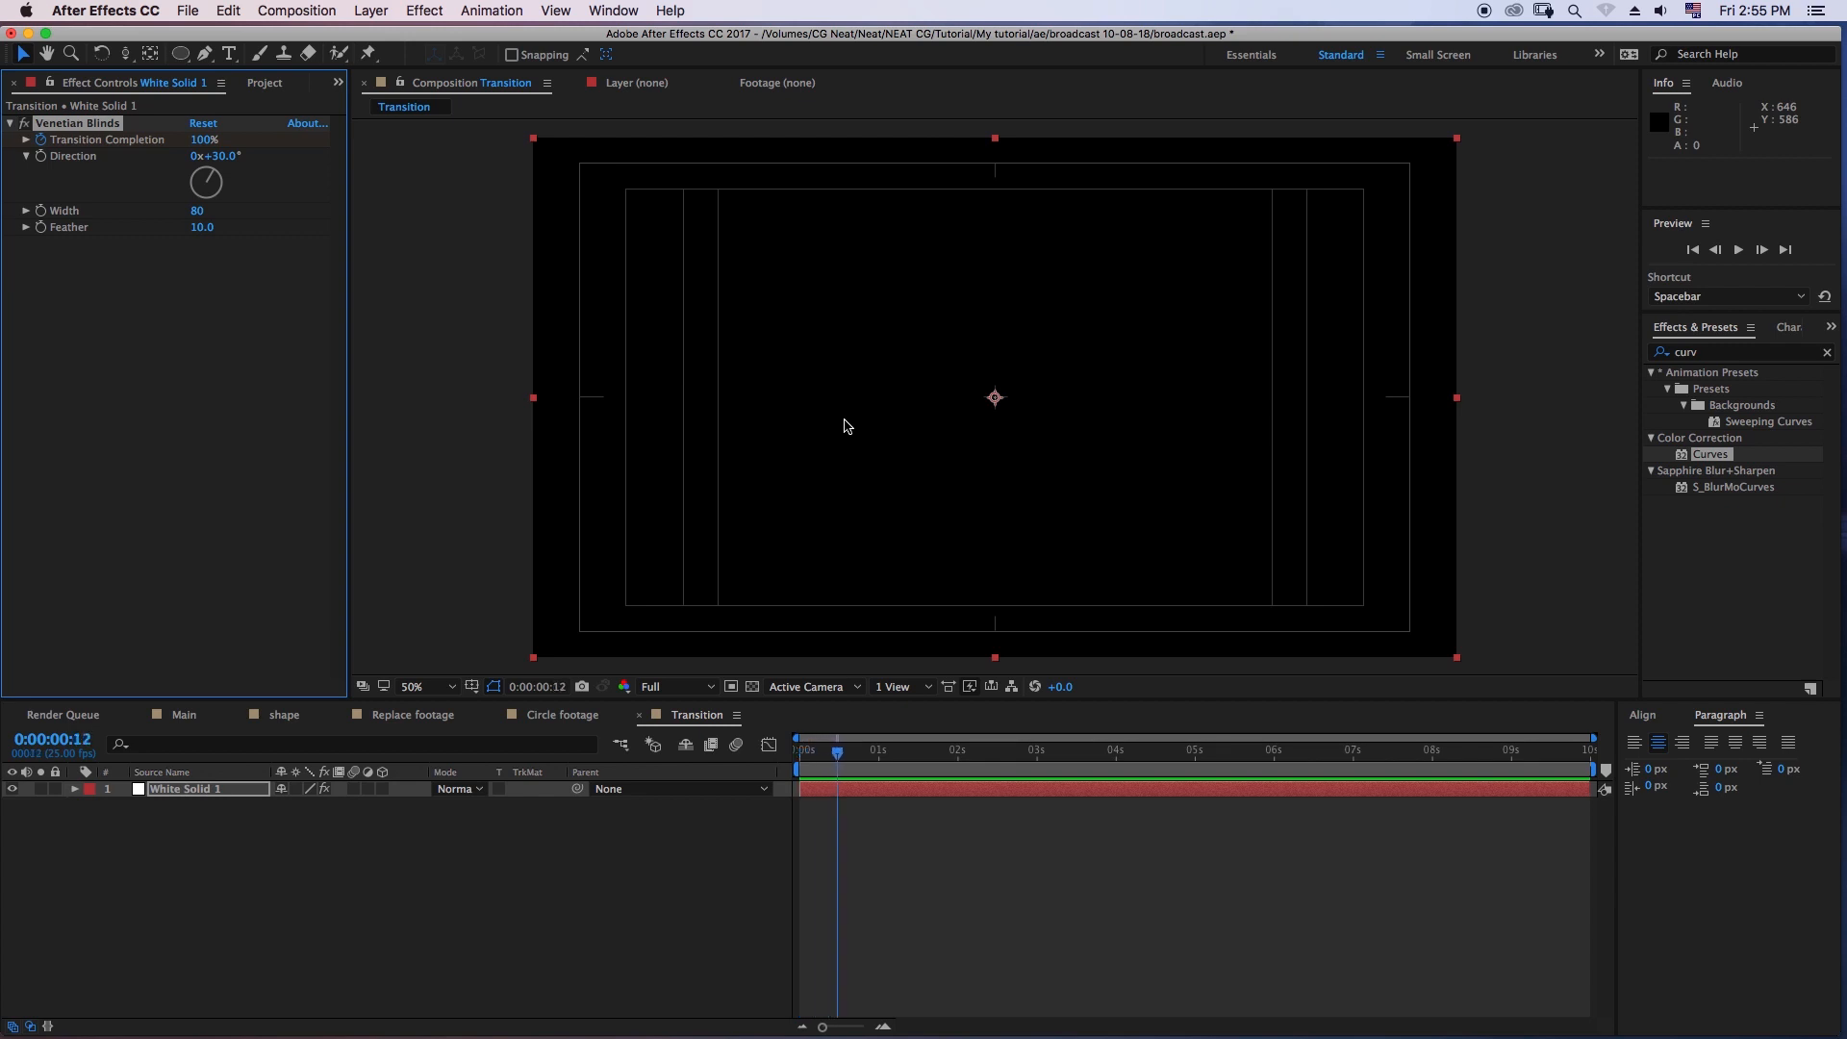
key("u")
left_click(198, 139)
type("0")
key("Return")
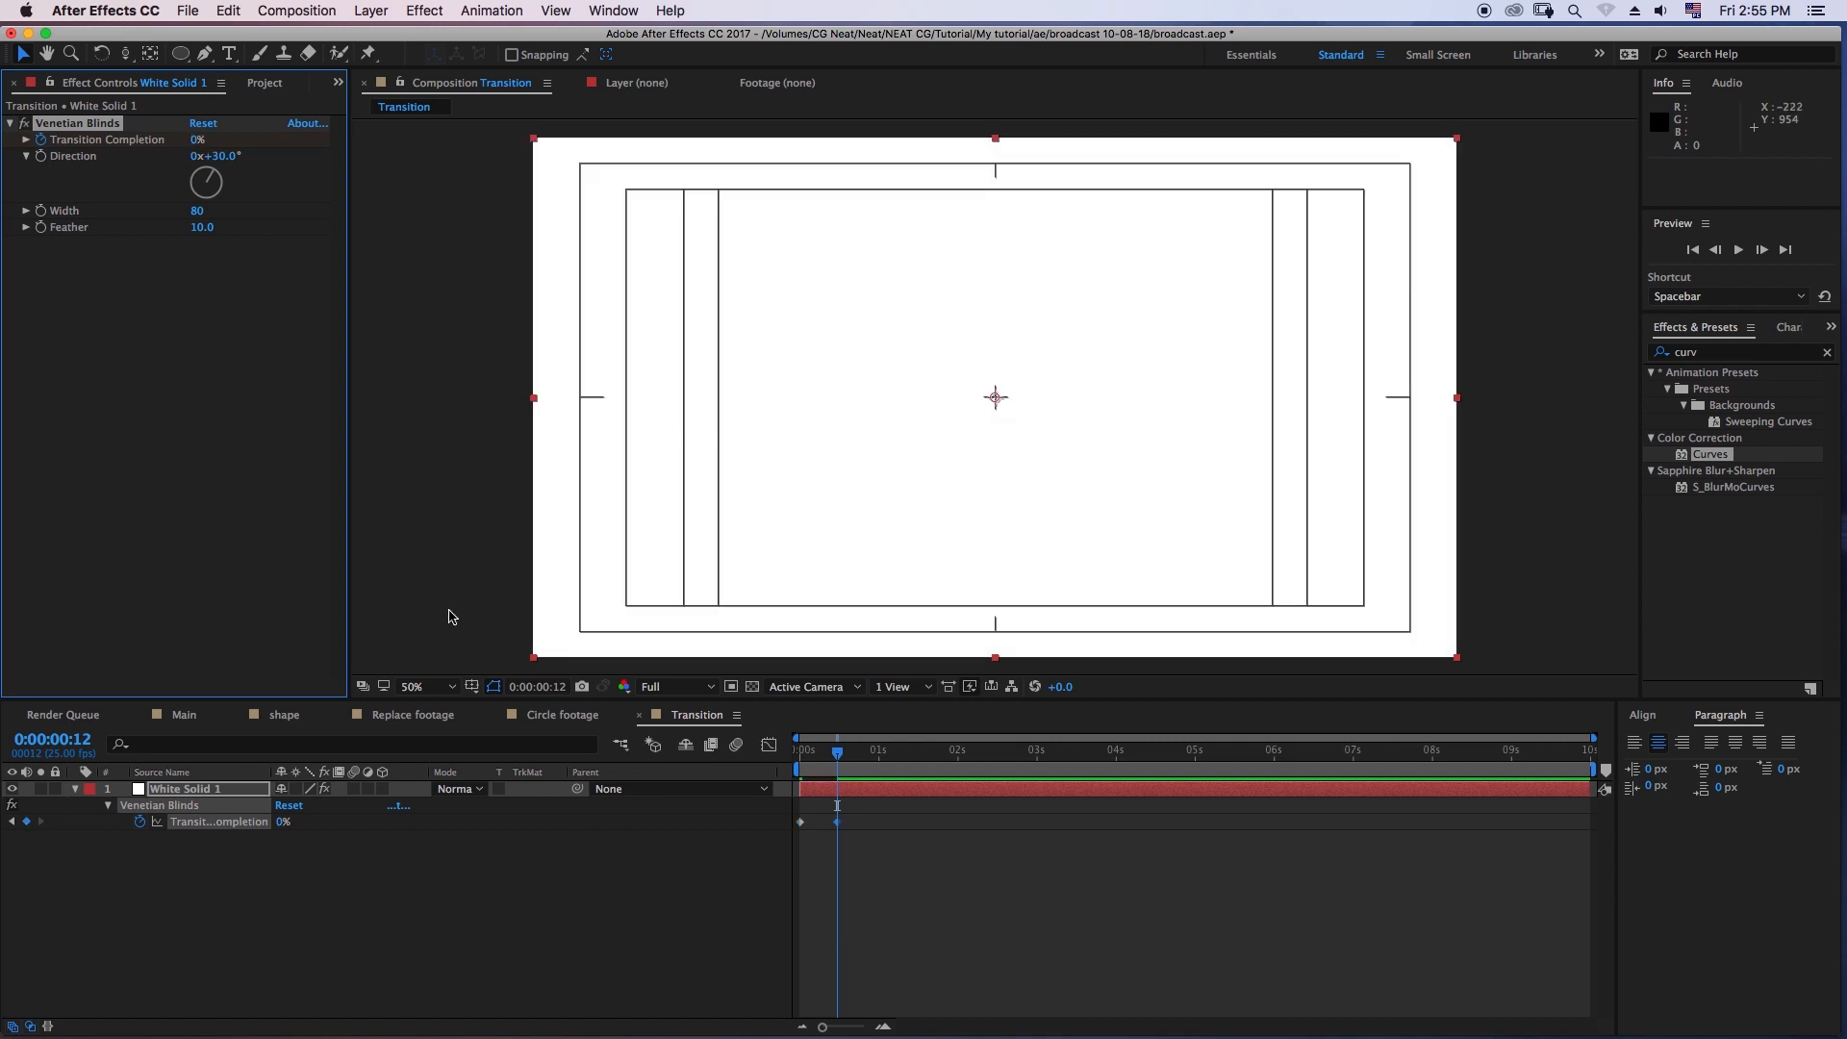
- Preview the blinds animation from the start and apply Easy Ease to both Transition Completion keyframes
left_click_drag(814, 758, 794, 757)
key("space")
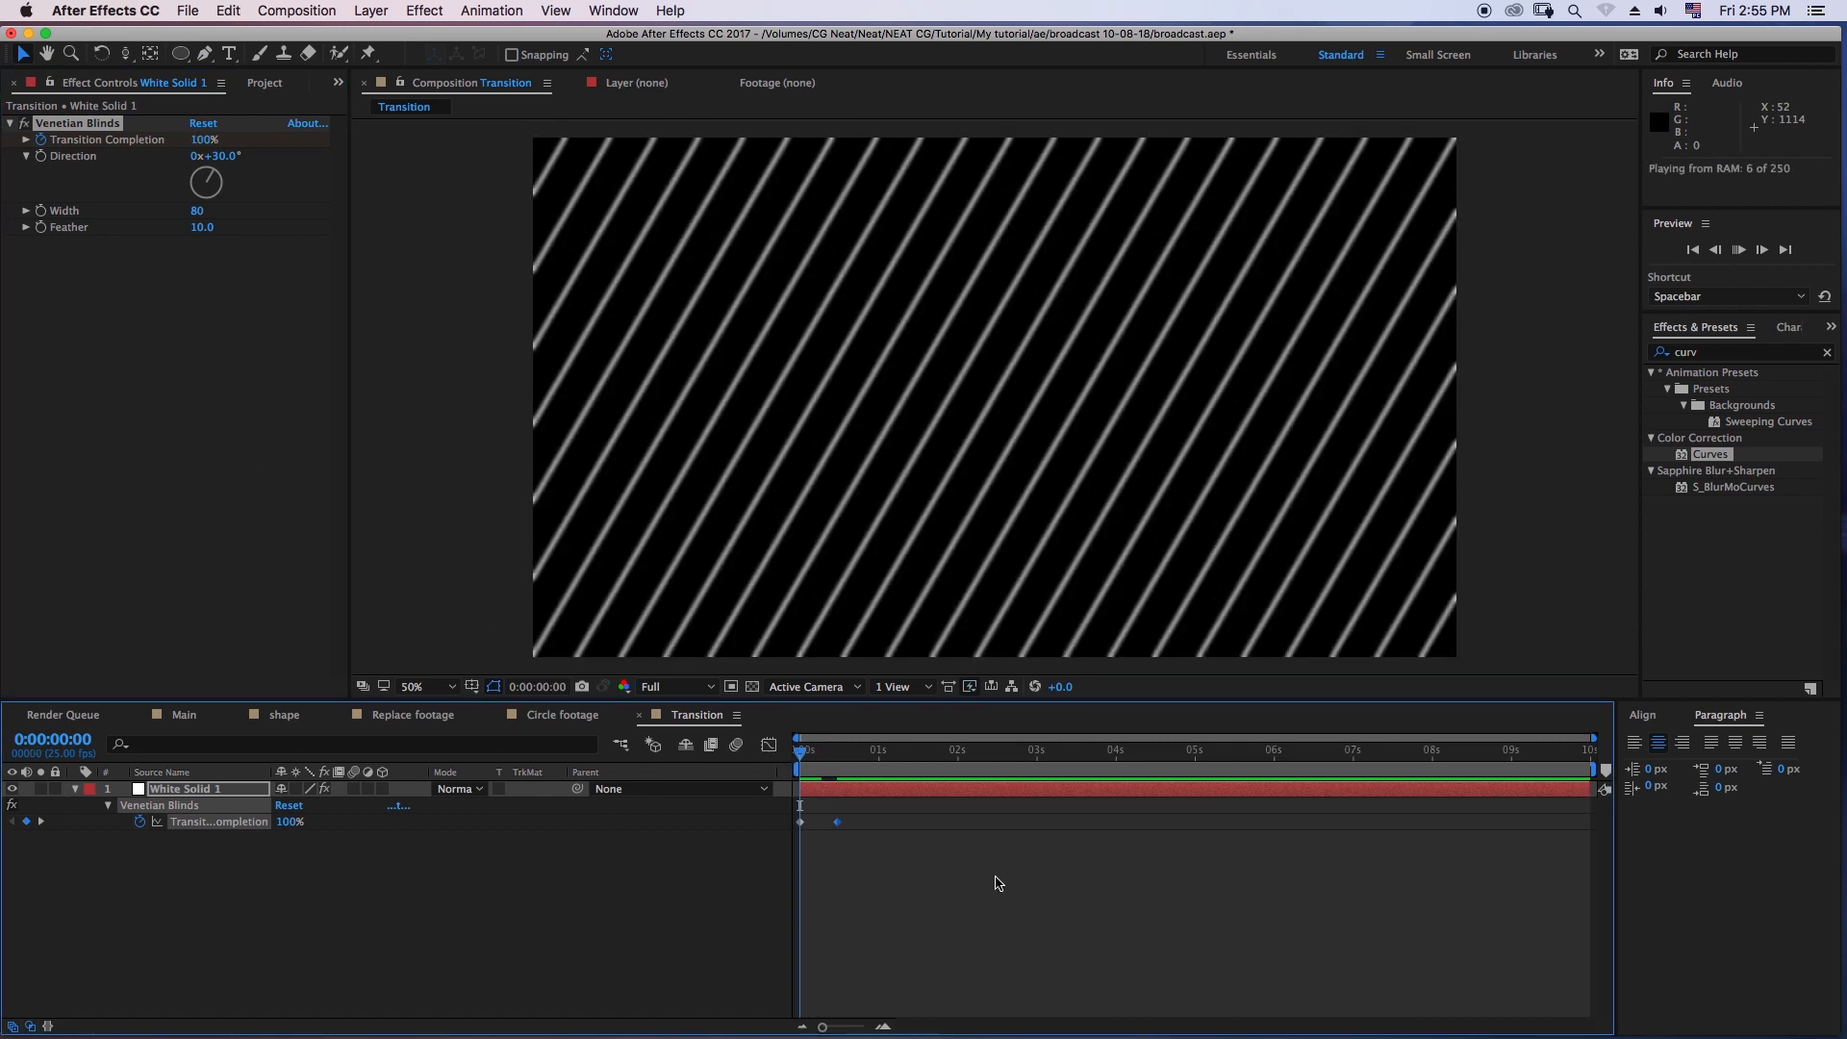
key("space")
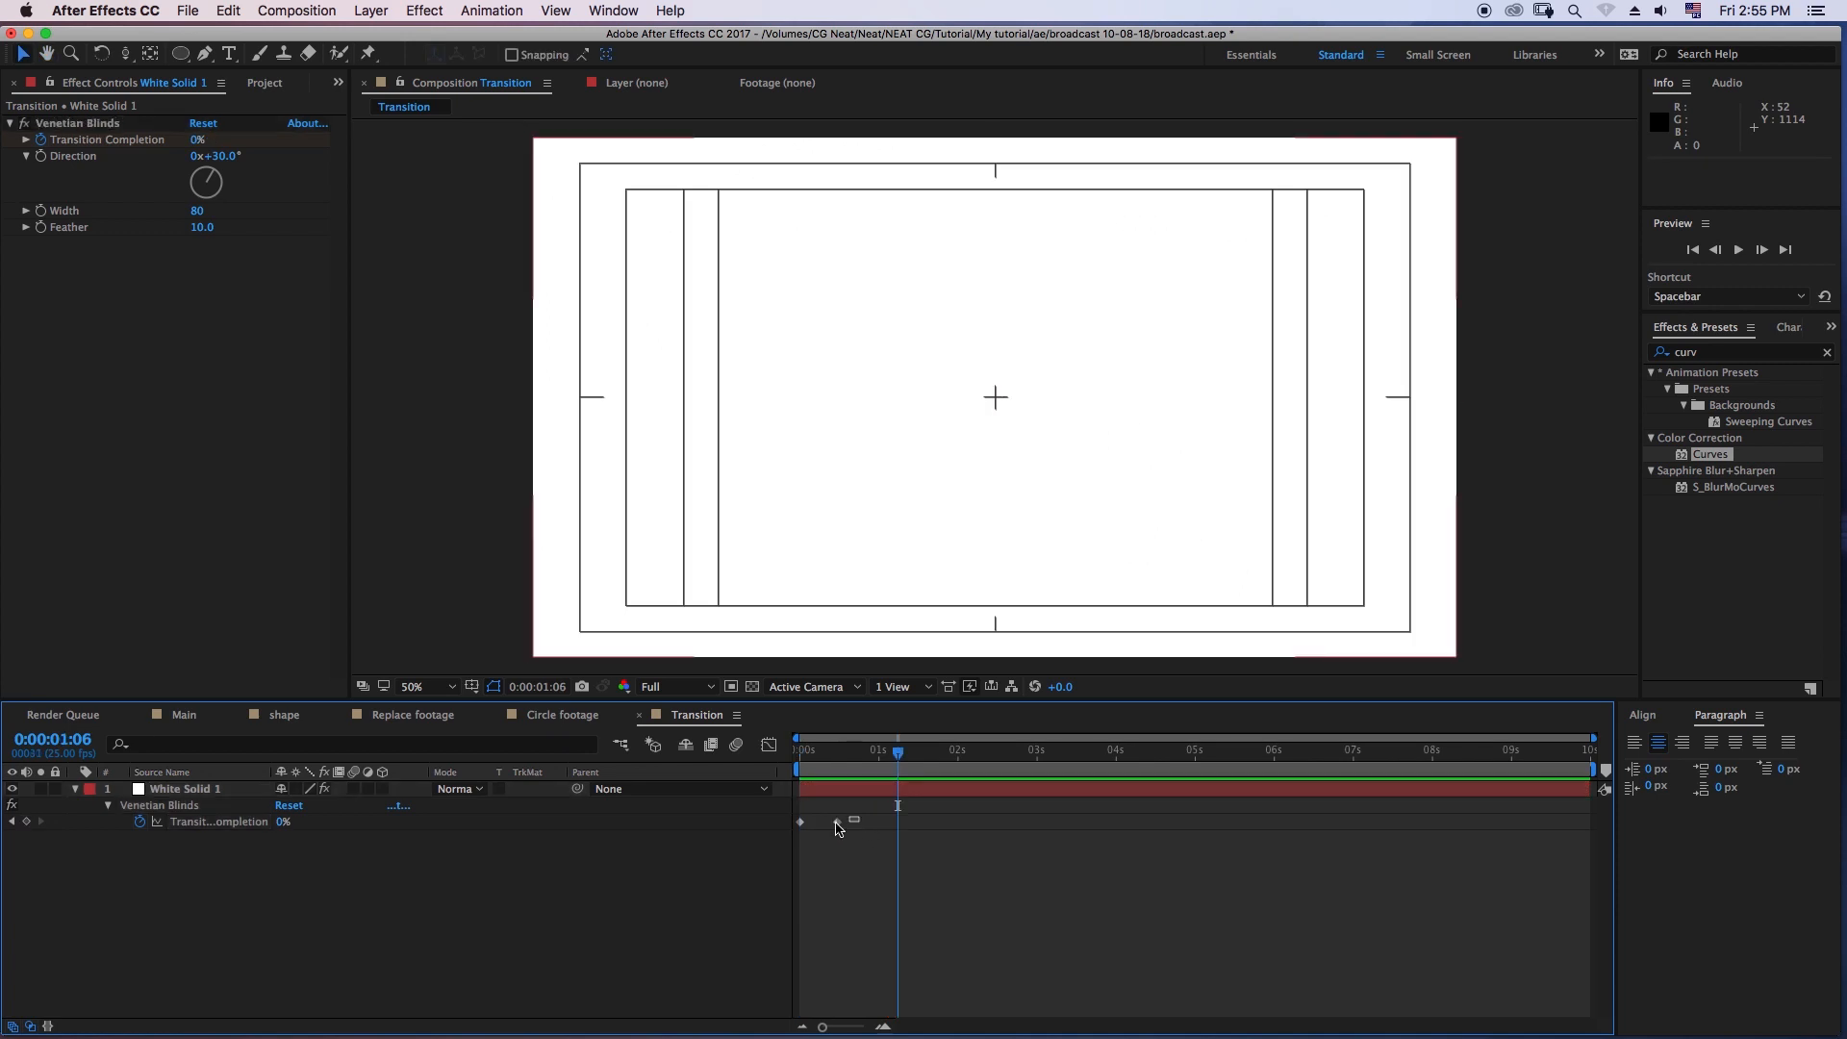
key("space")
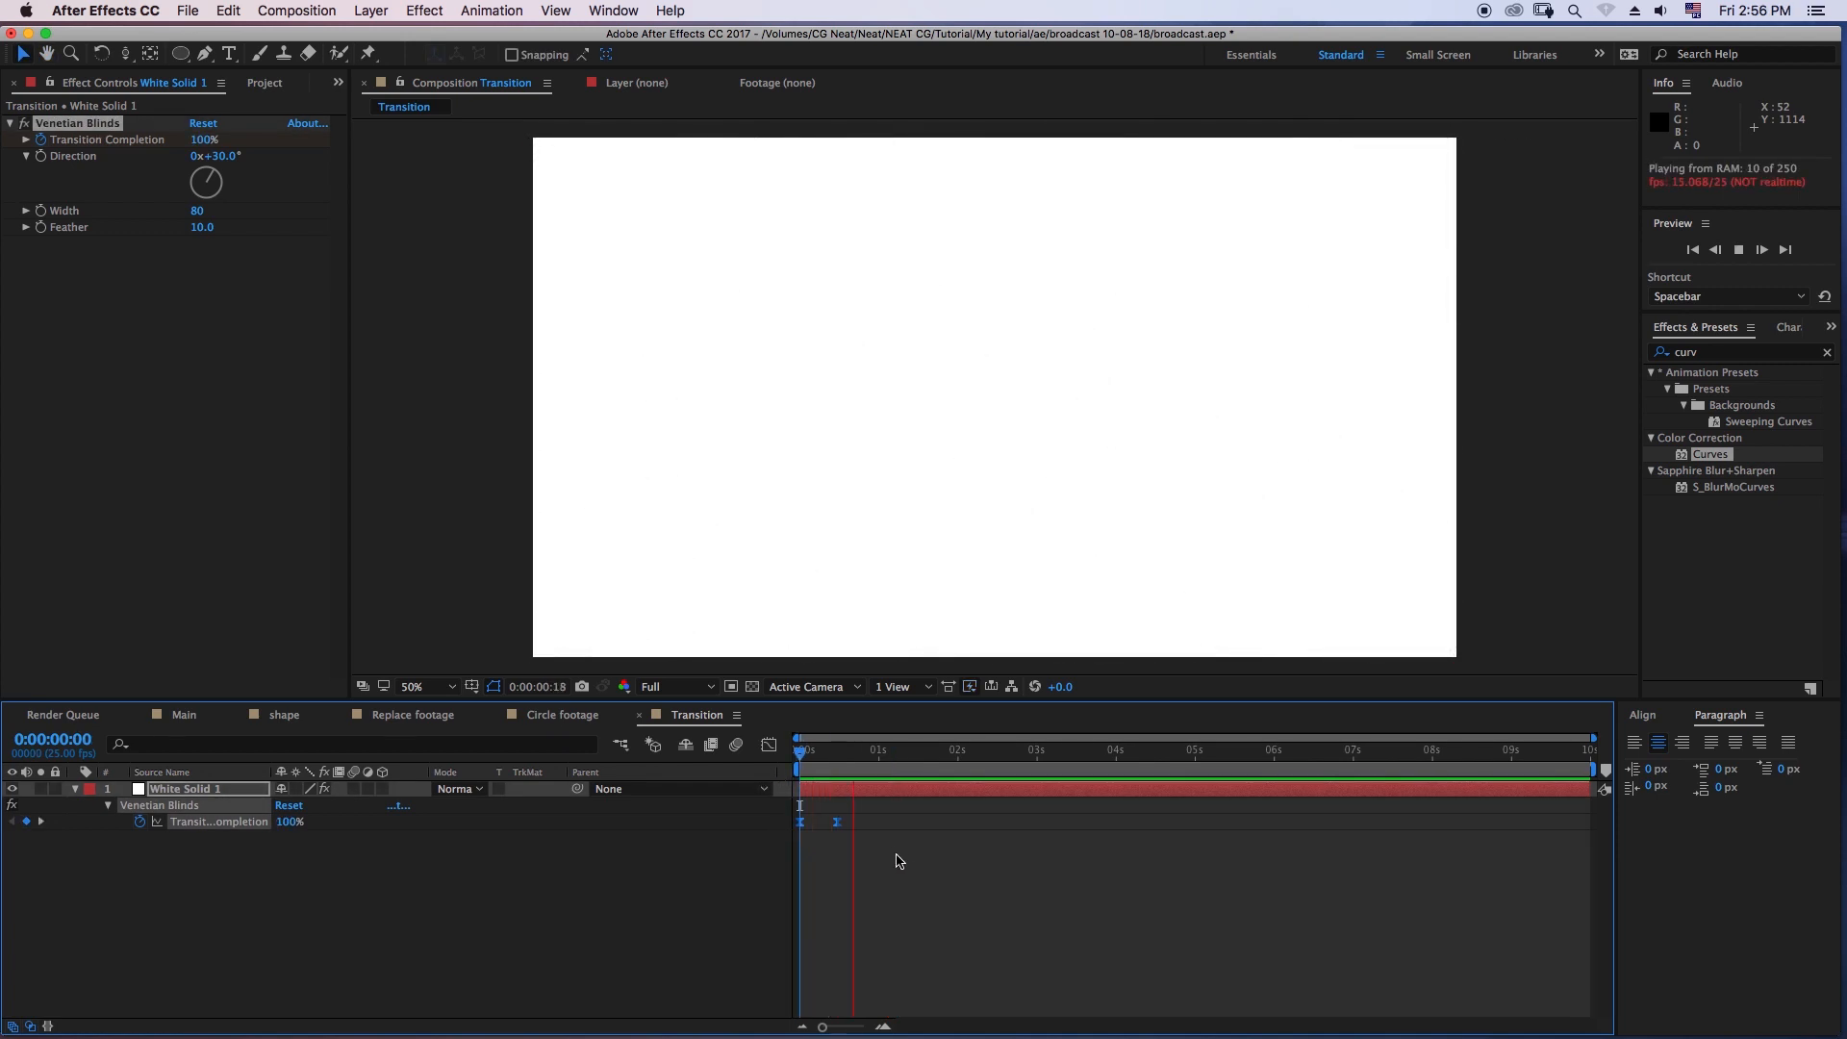
key("space")
key("space")
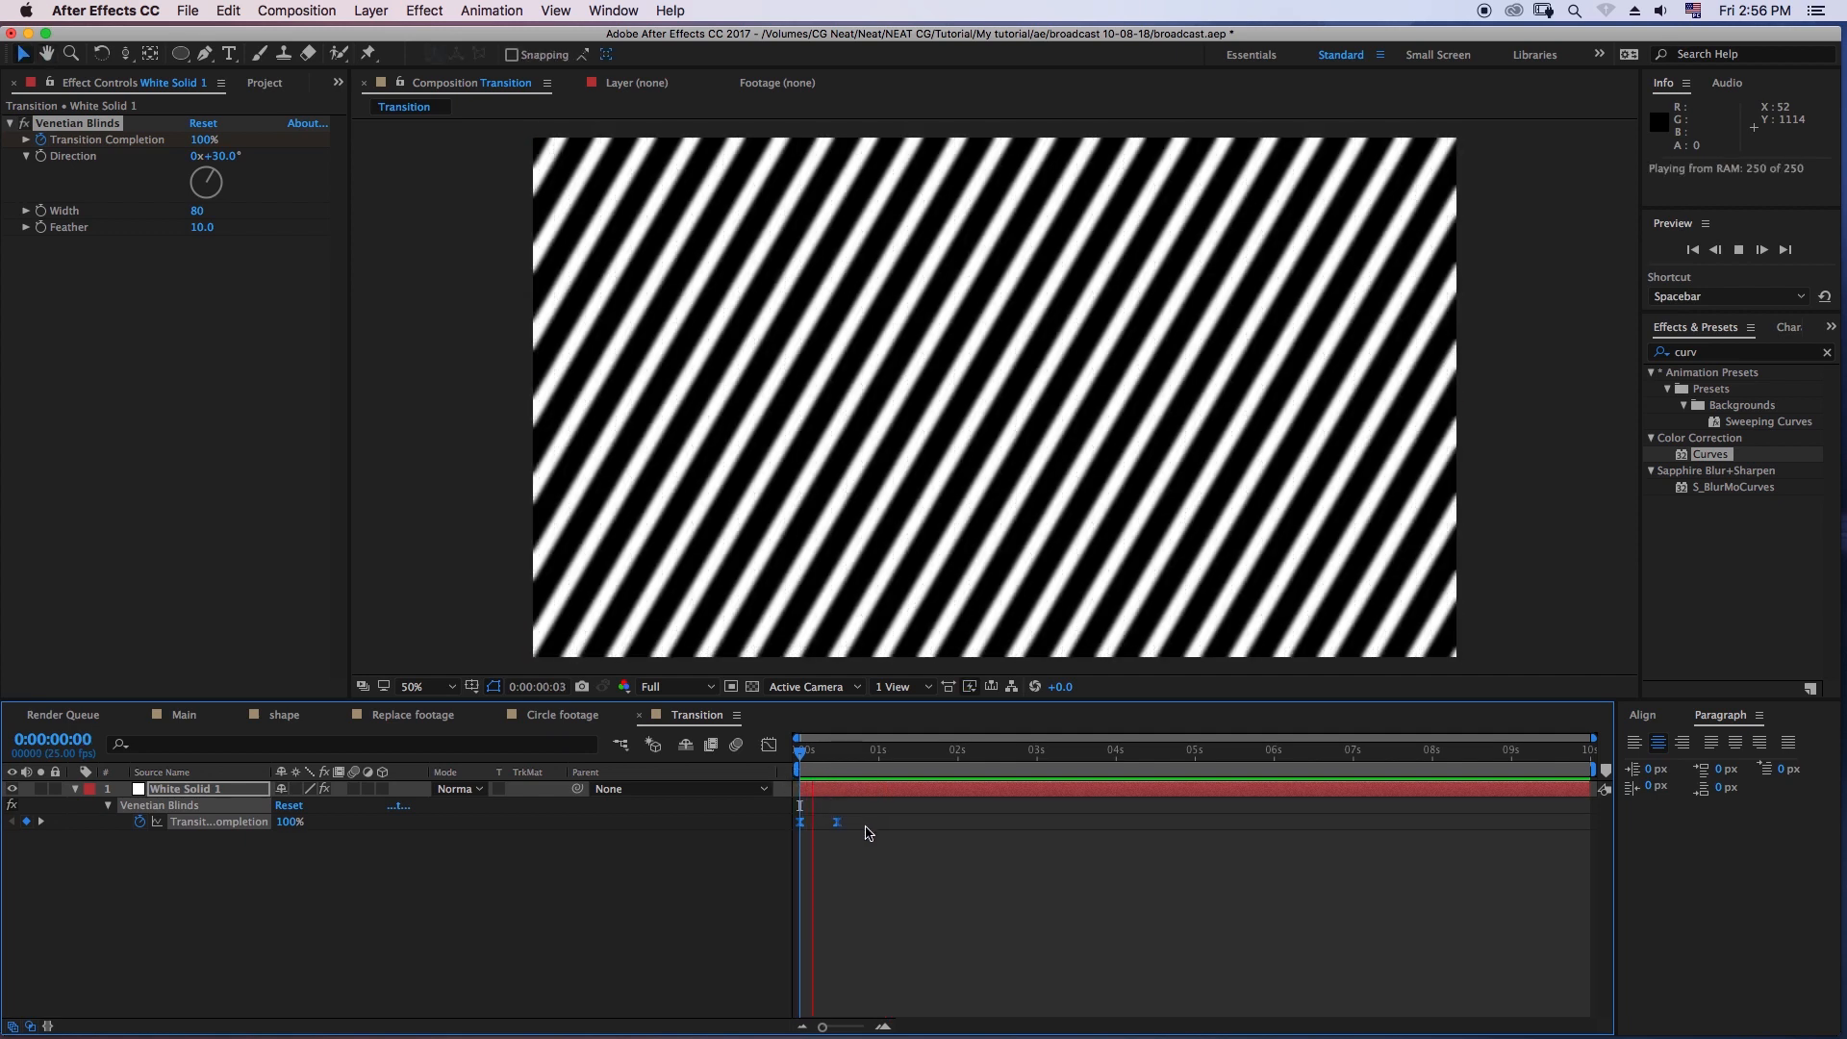
key("space")
- Collapse the white solid's properties, duplicate the layer and place the playhead at frame 6
left_click(77, 789)
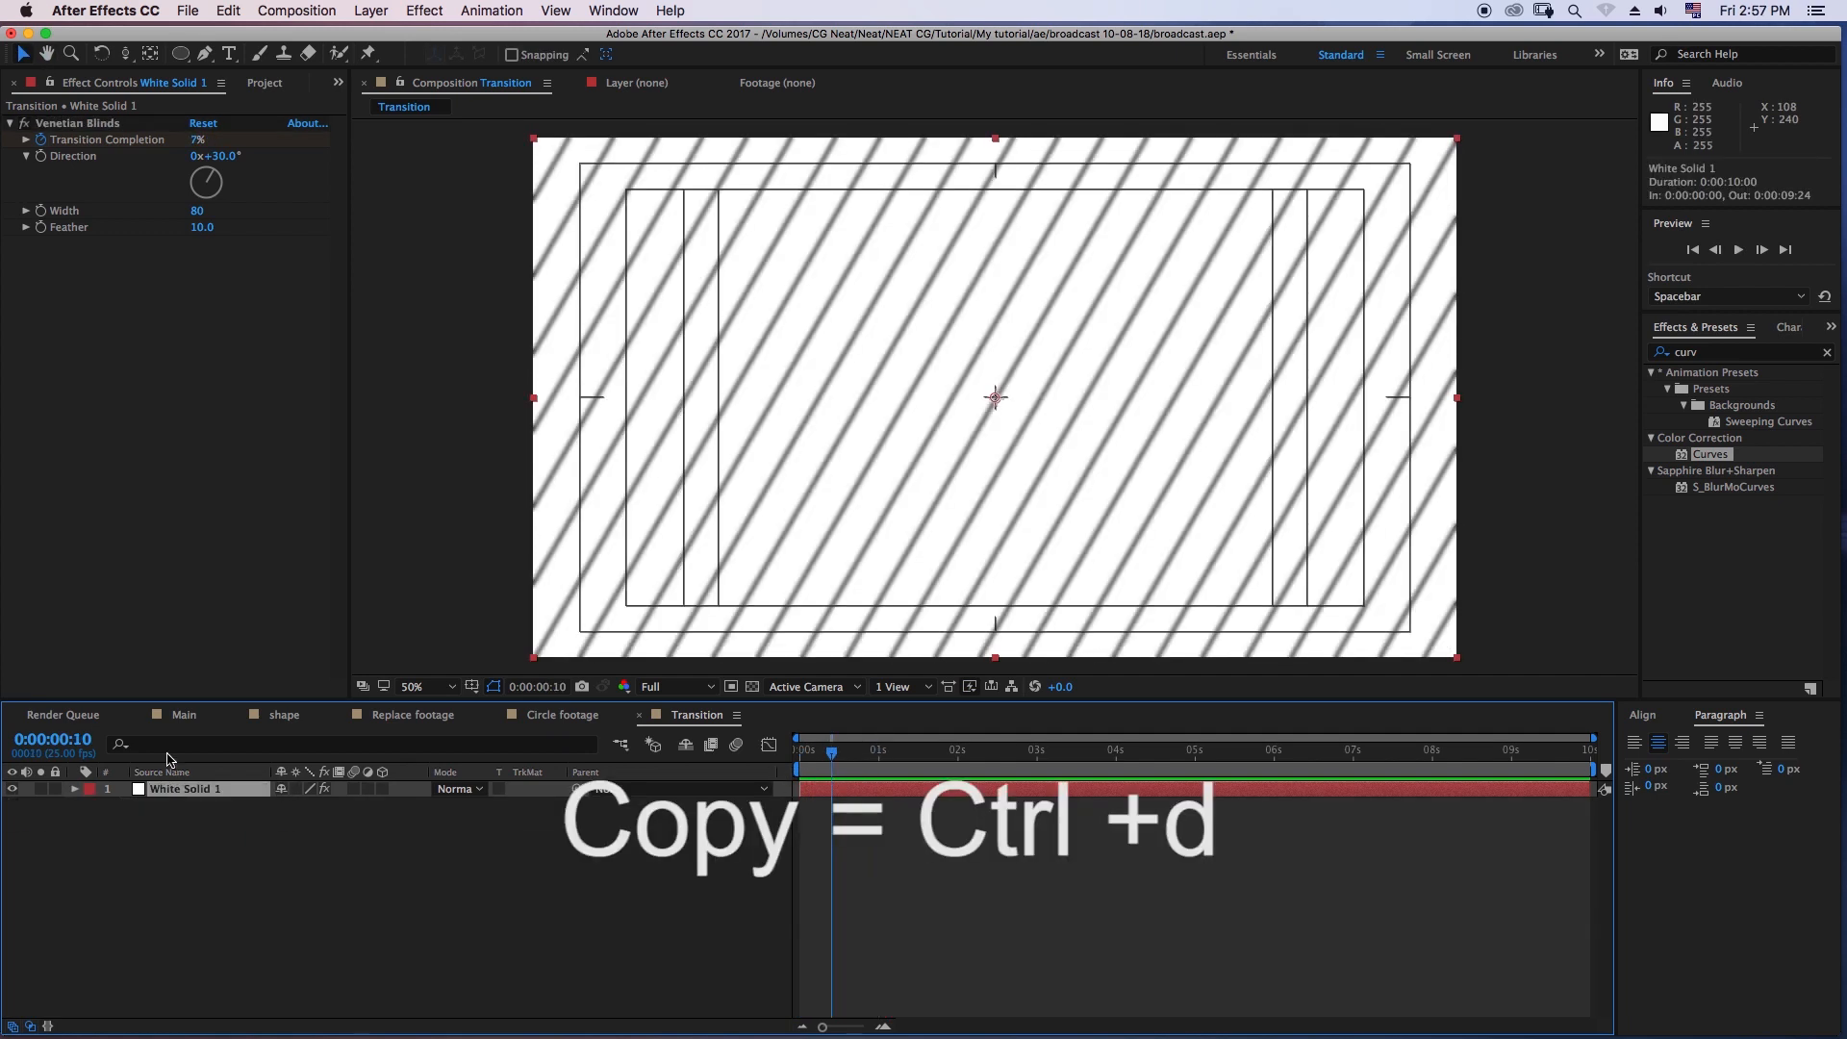
key("ctrl+d")
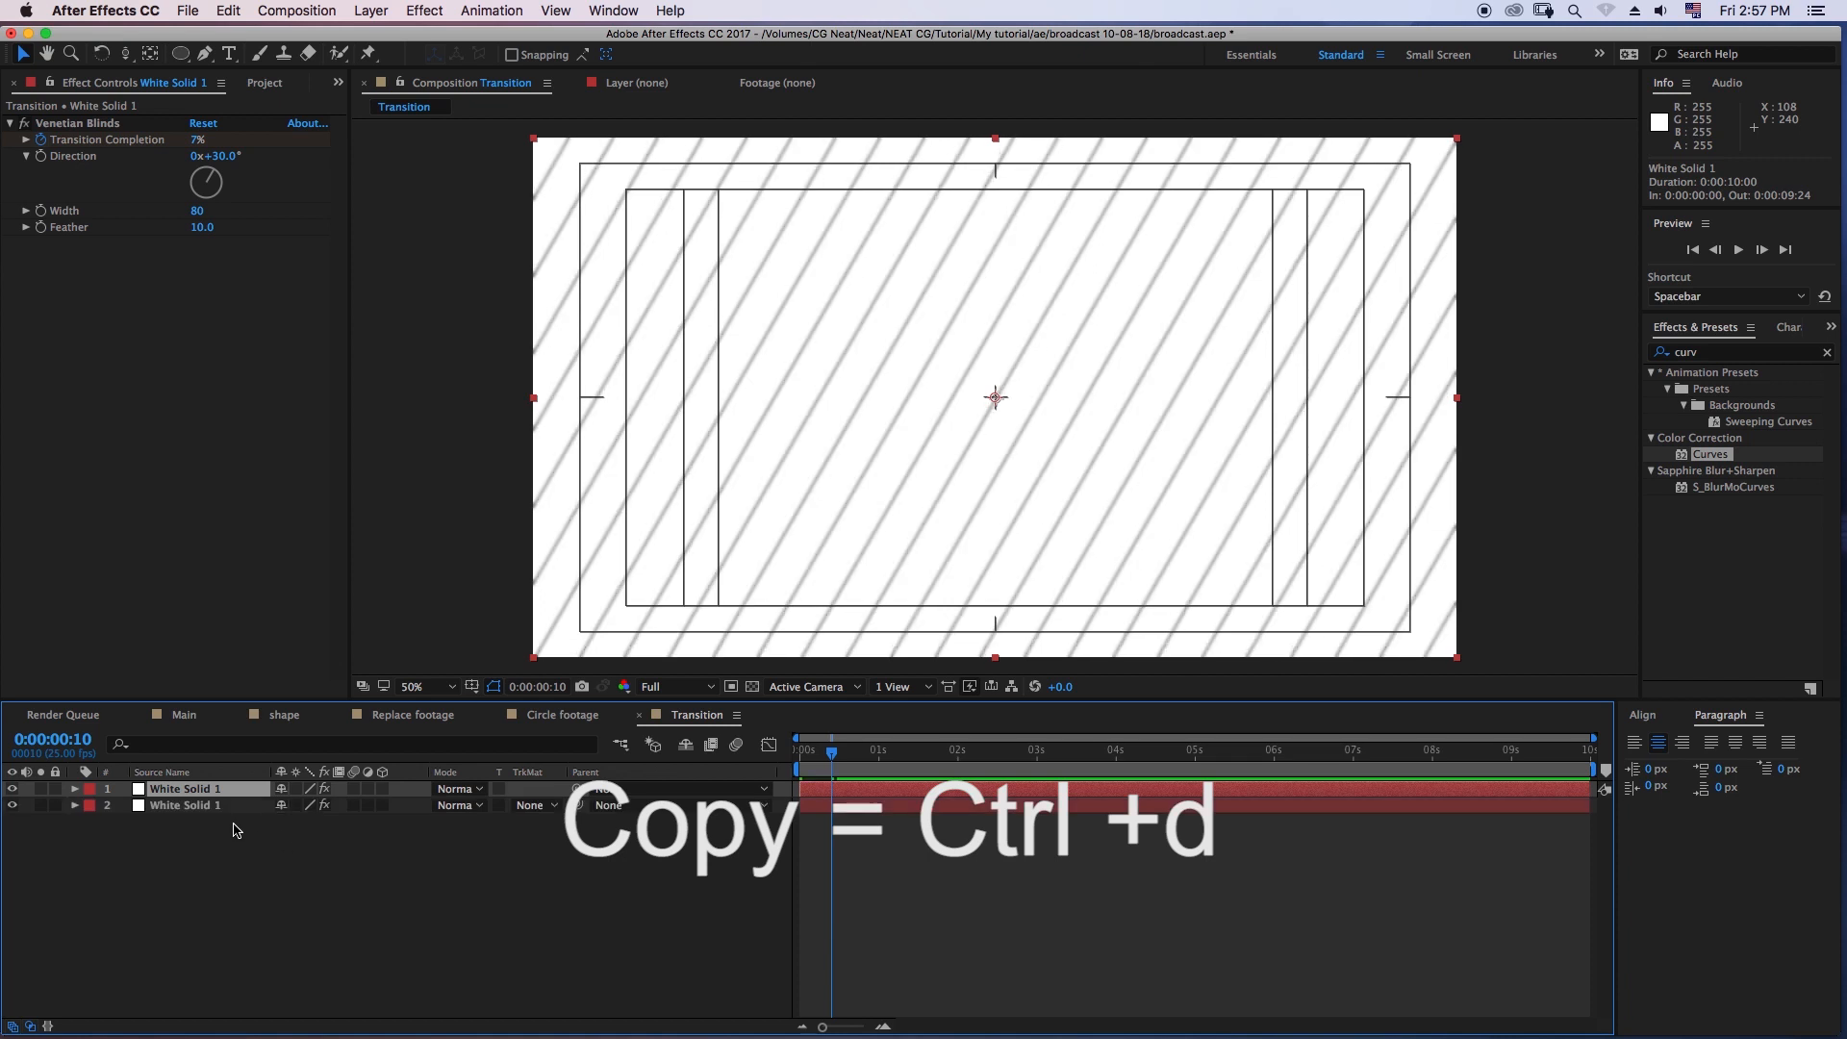
left_click_drag(814, 767, 805, 769)
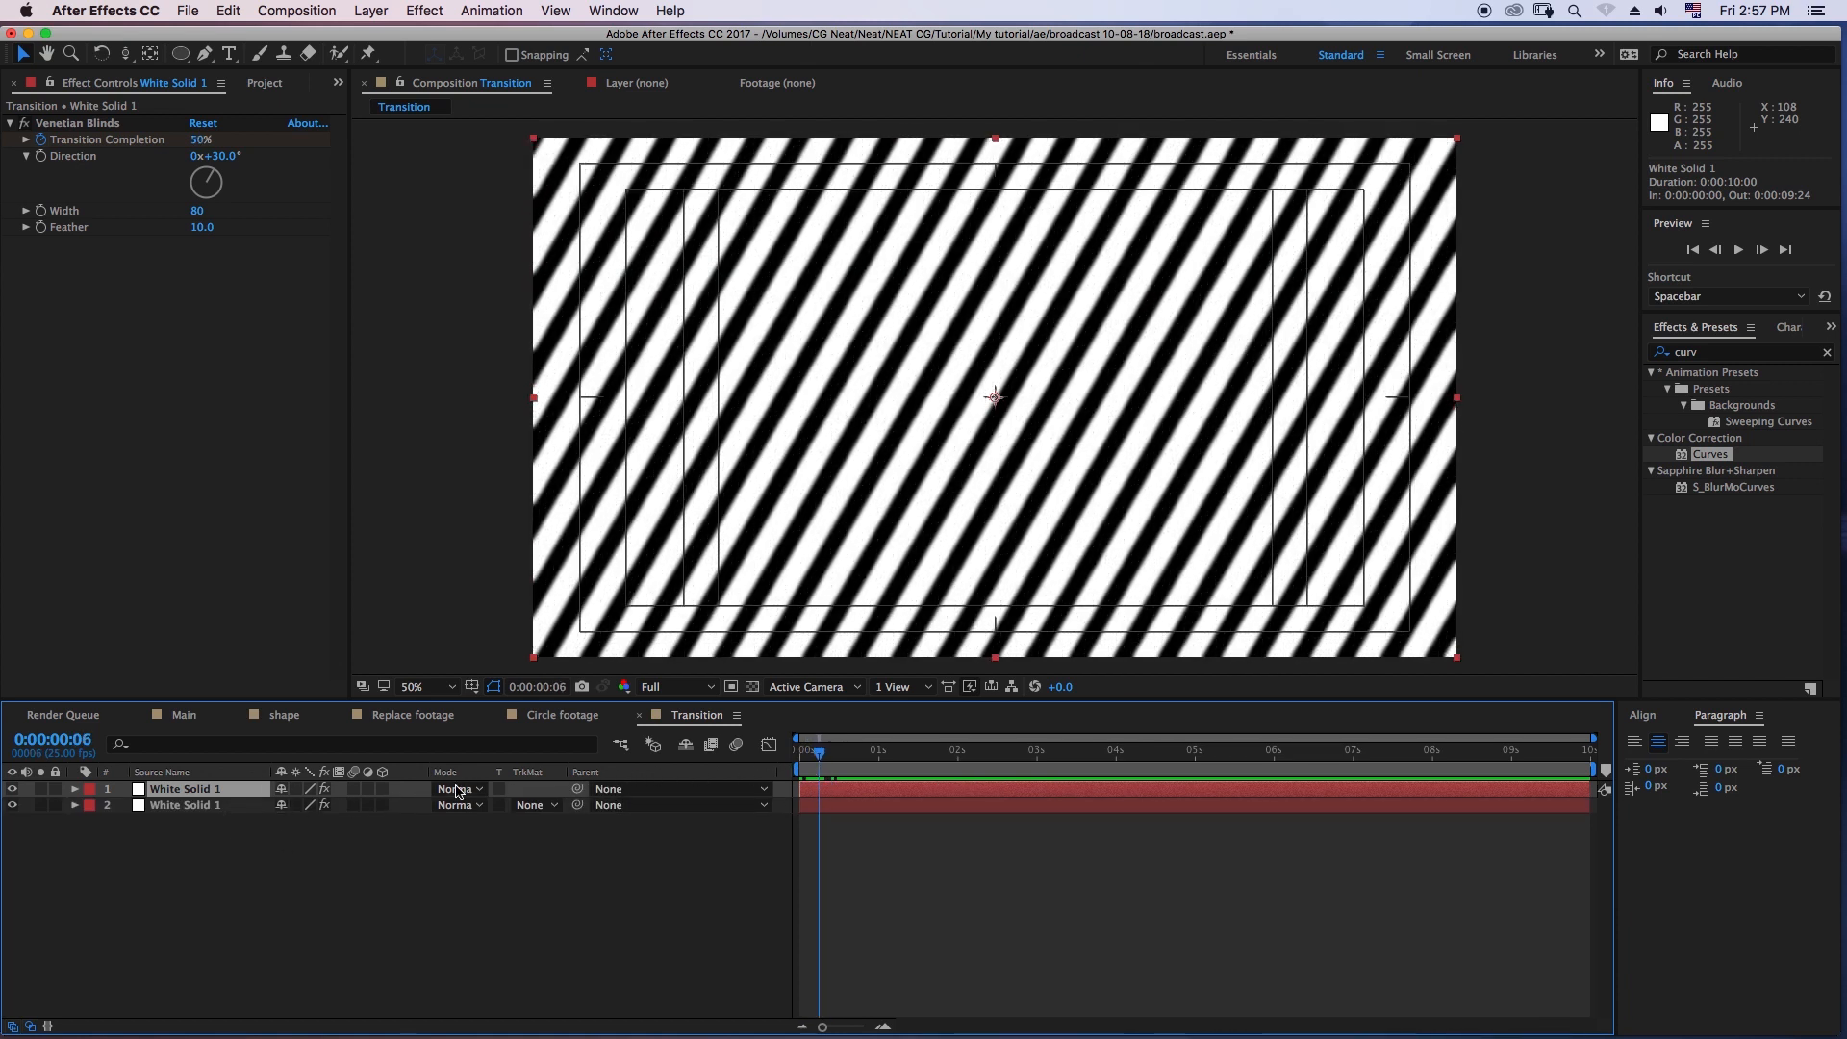
- Find the Drop Shadow effect and apply it to the upper white solid
left_click(1693, 352)
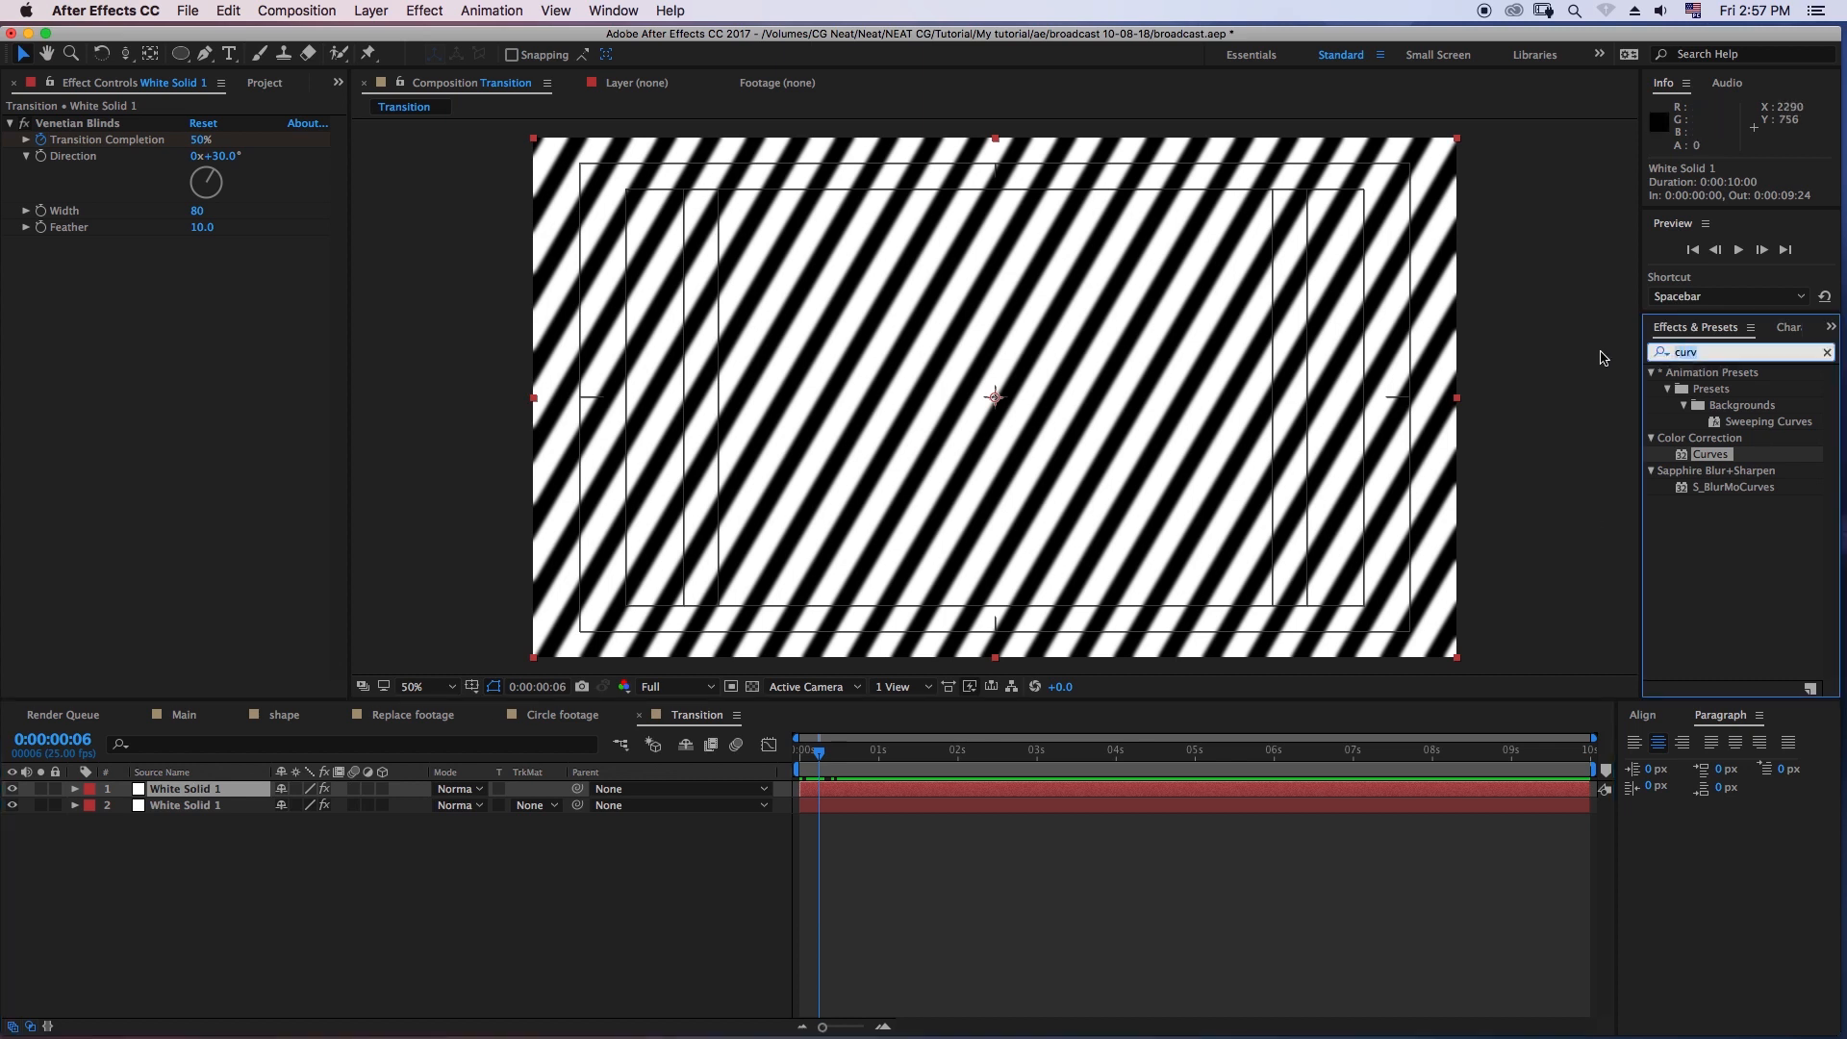
type("drop")
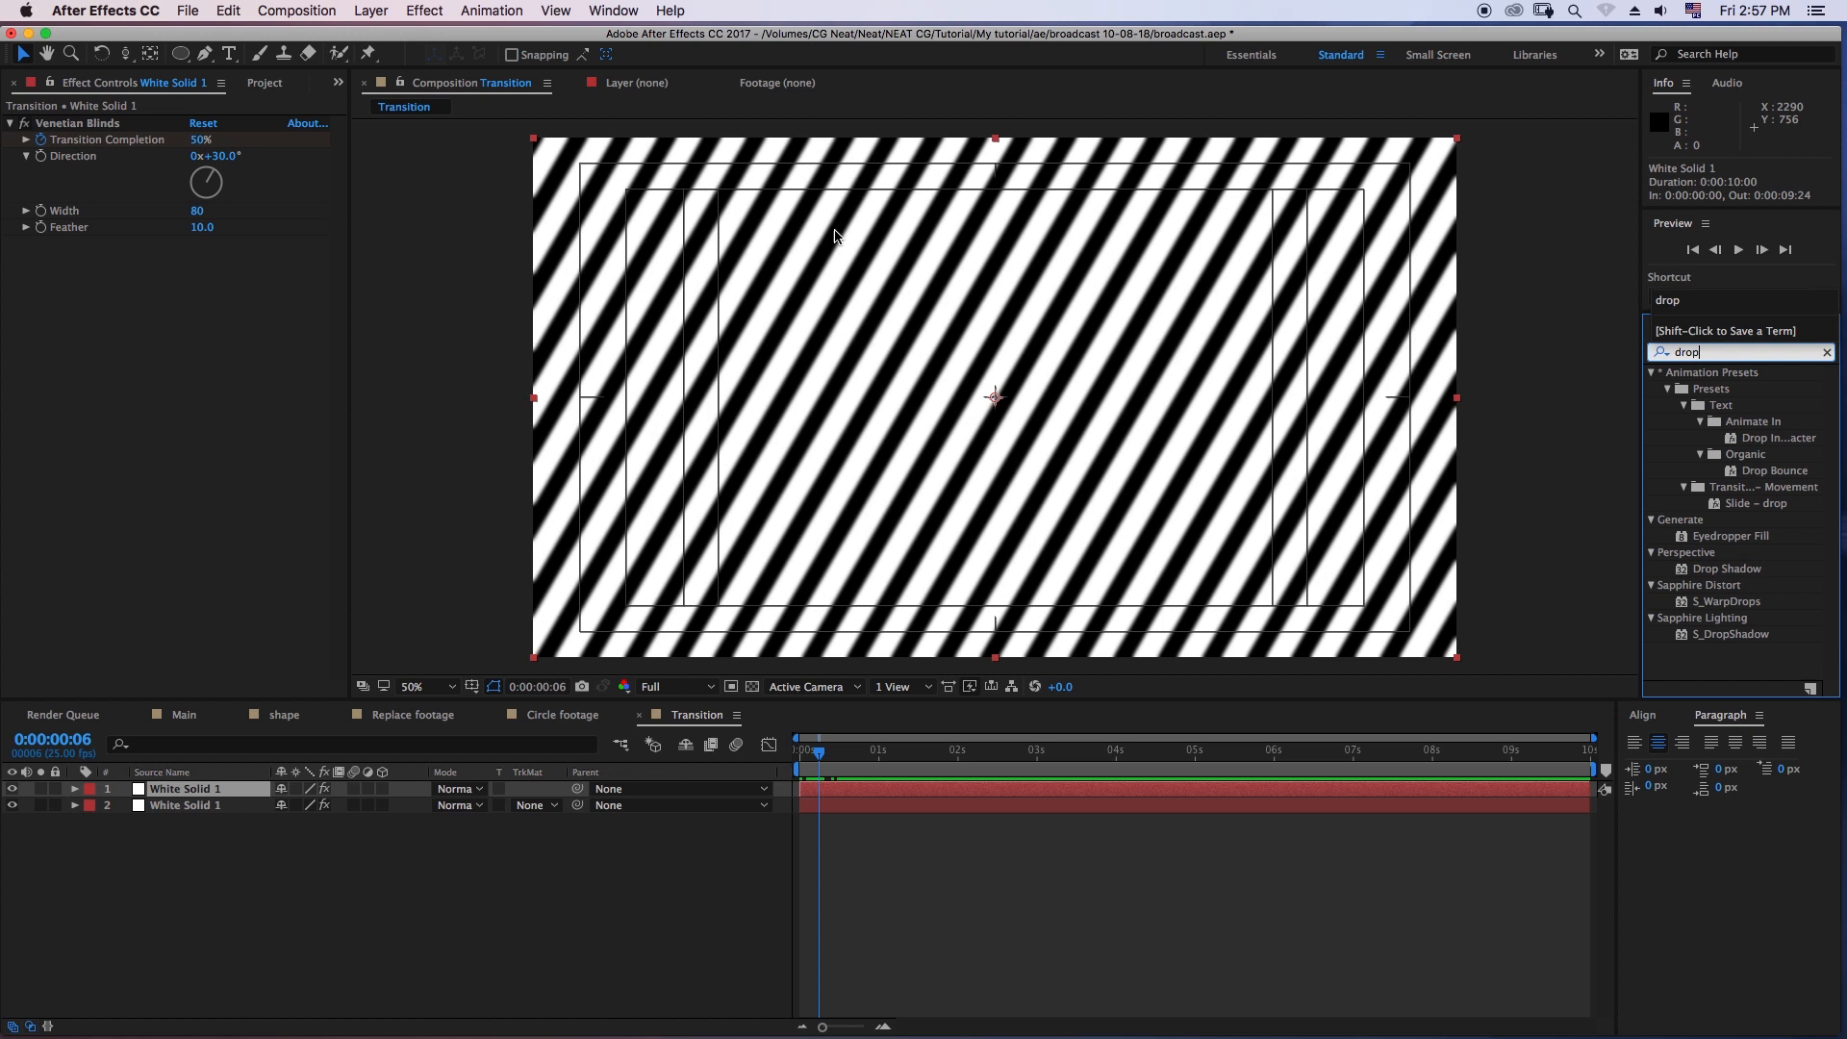
left_click(1698, 570)
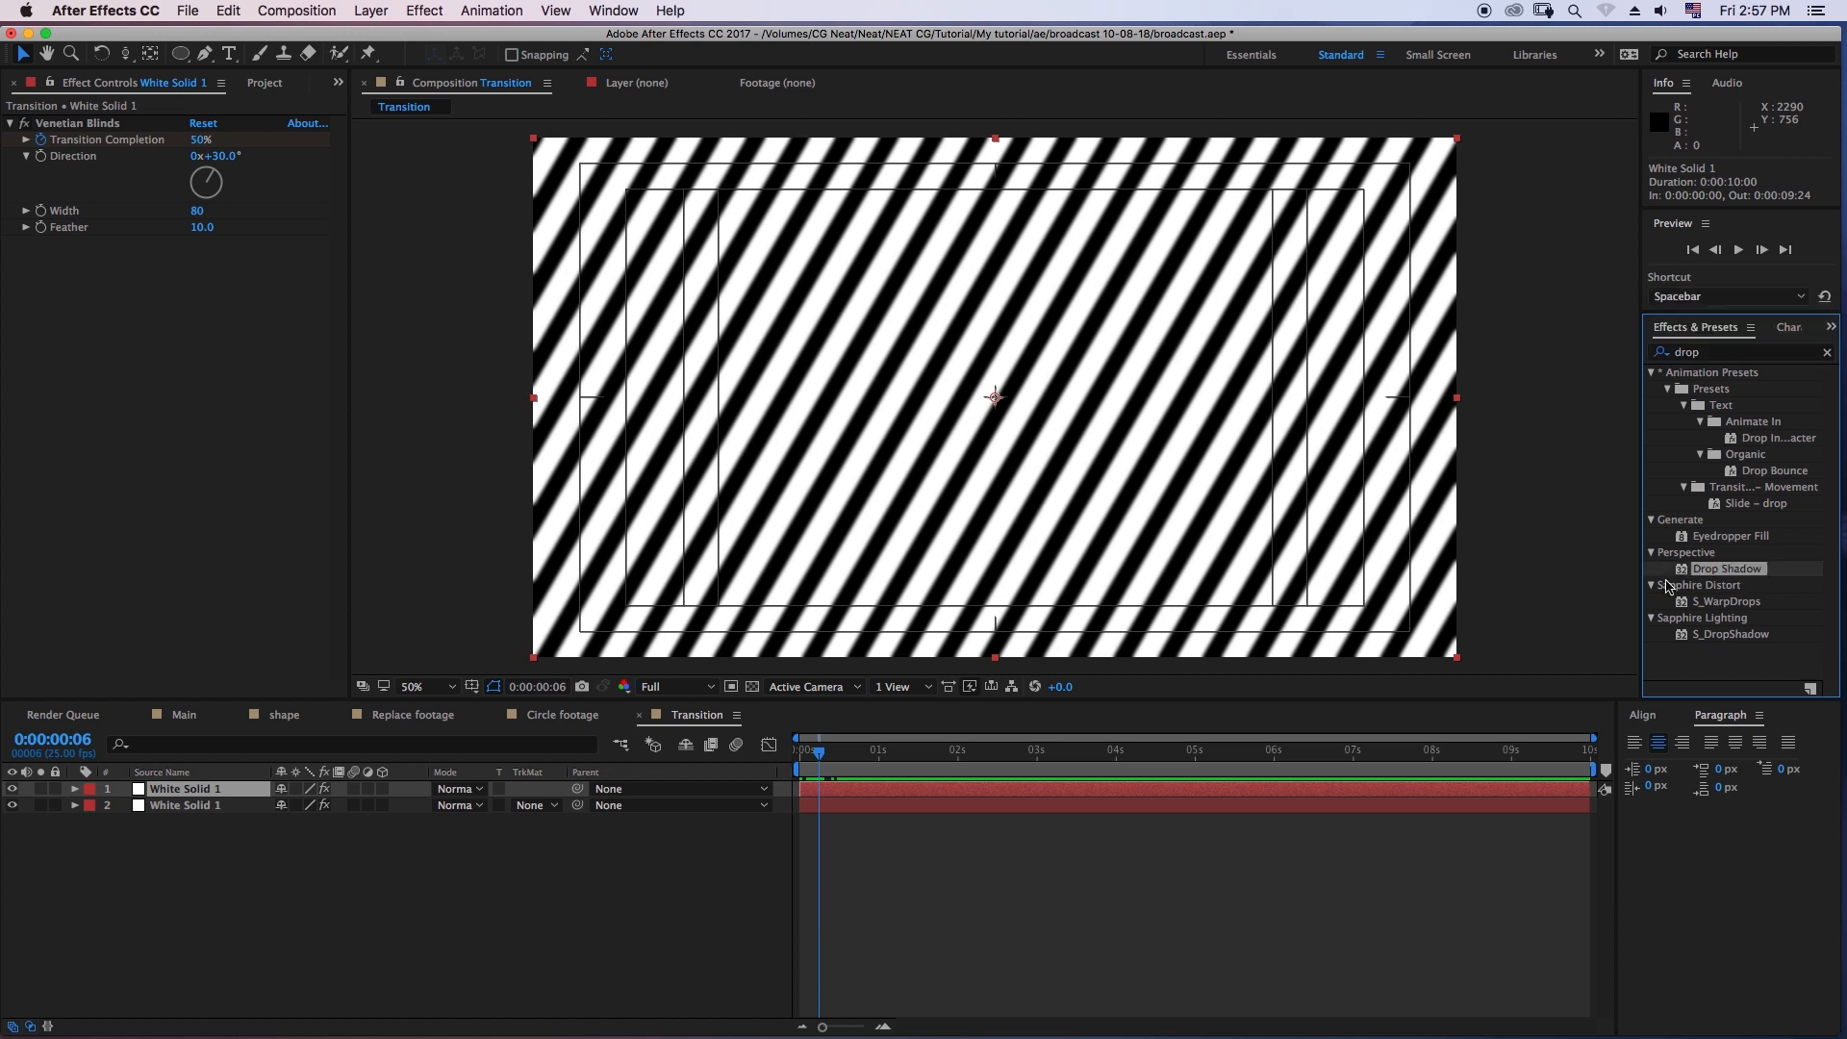
left_click(1651, 521)
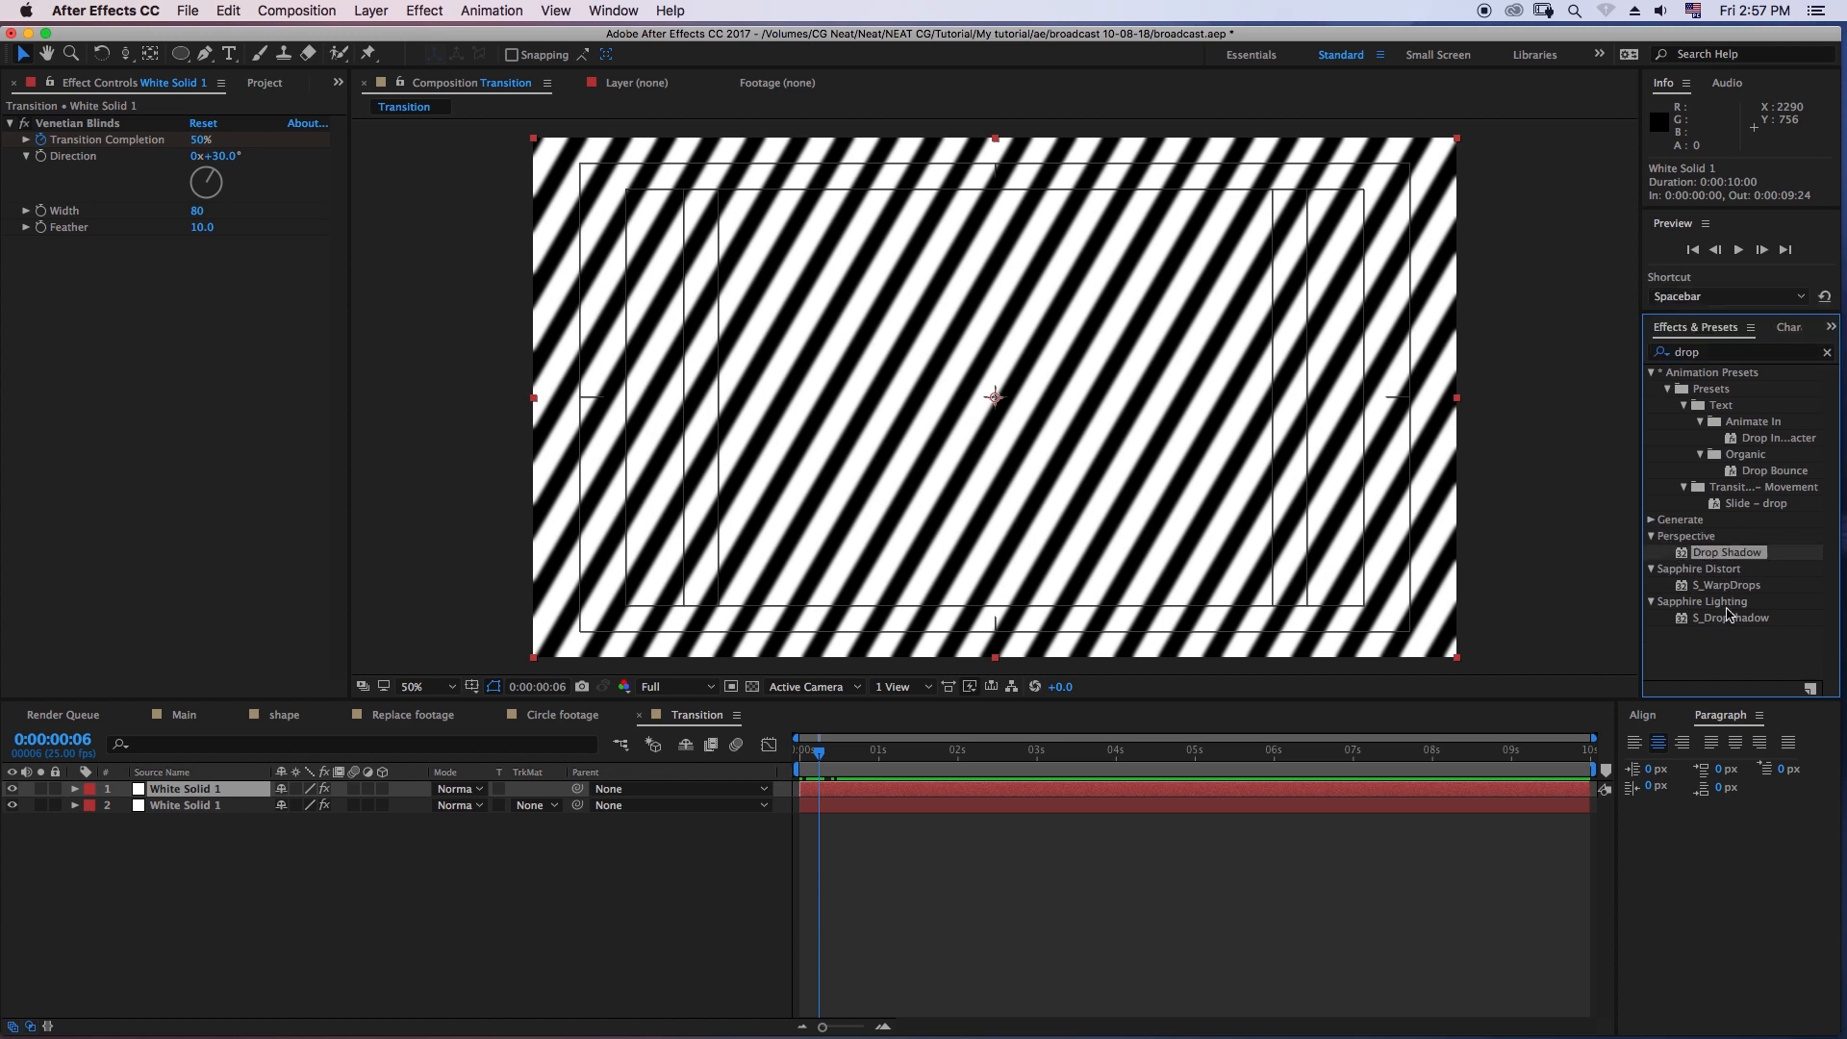
left_click_drag(1730, 561, 233, 797)
left_click(816, 760)
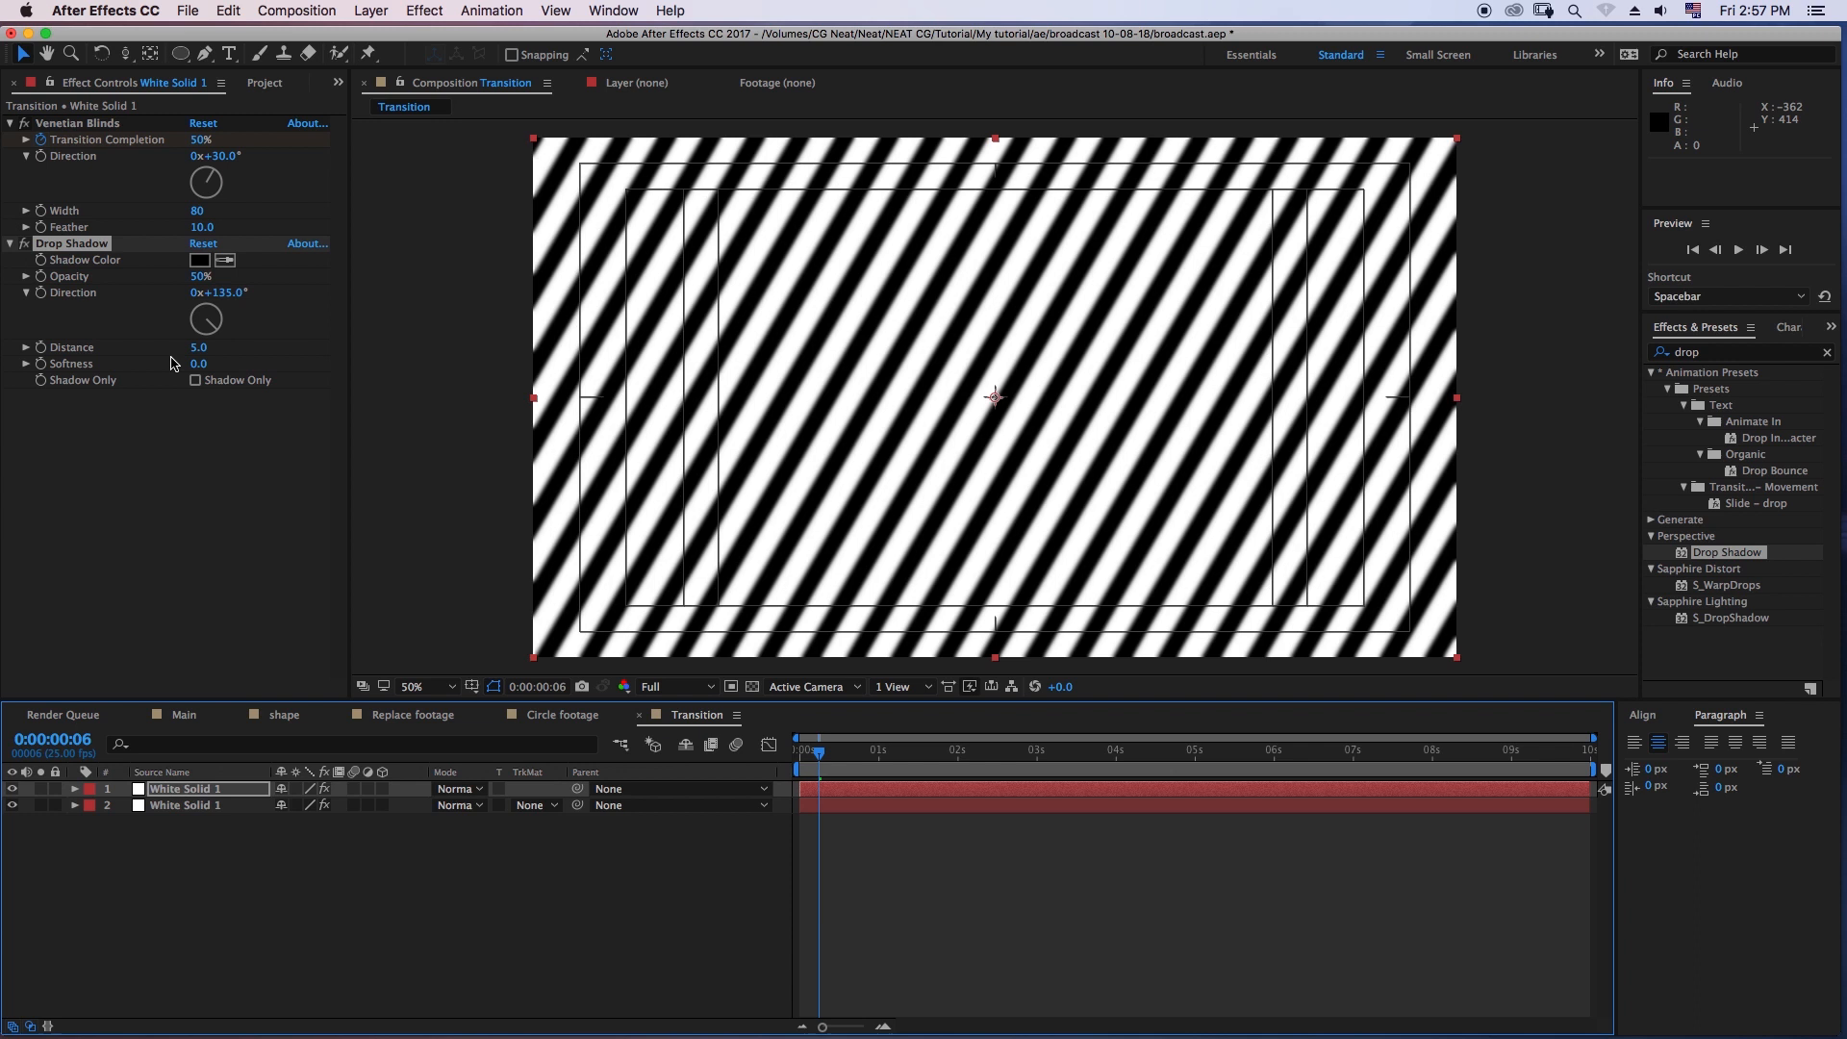
- Set the Venetian Blinds width of the upper white solid to 90
left_click(200, 211)
left_click_drag(204, 211, 199, 210)
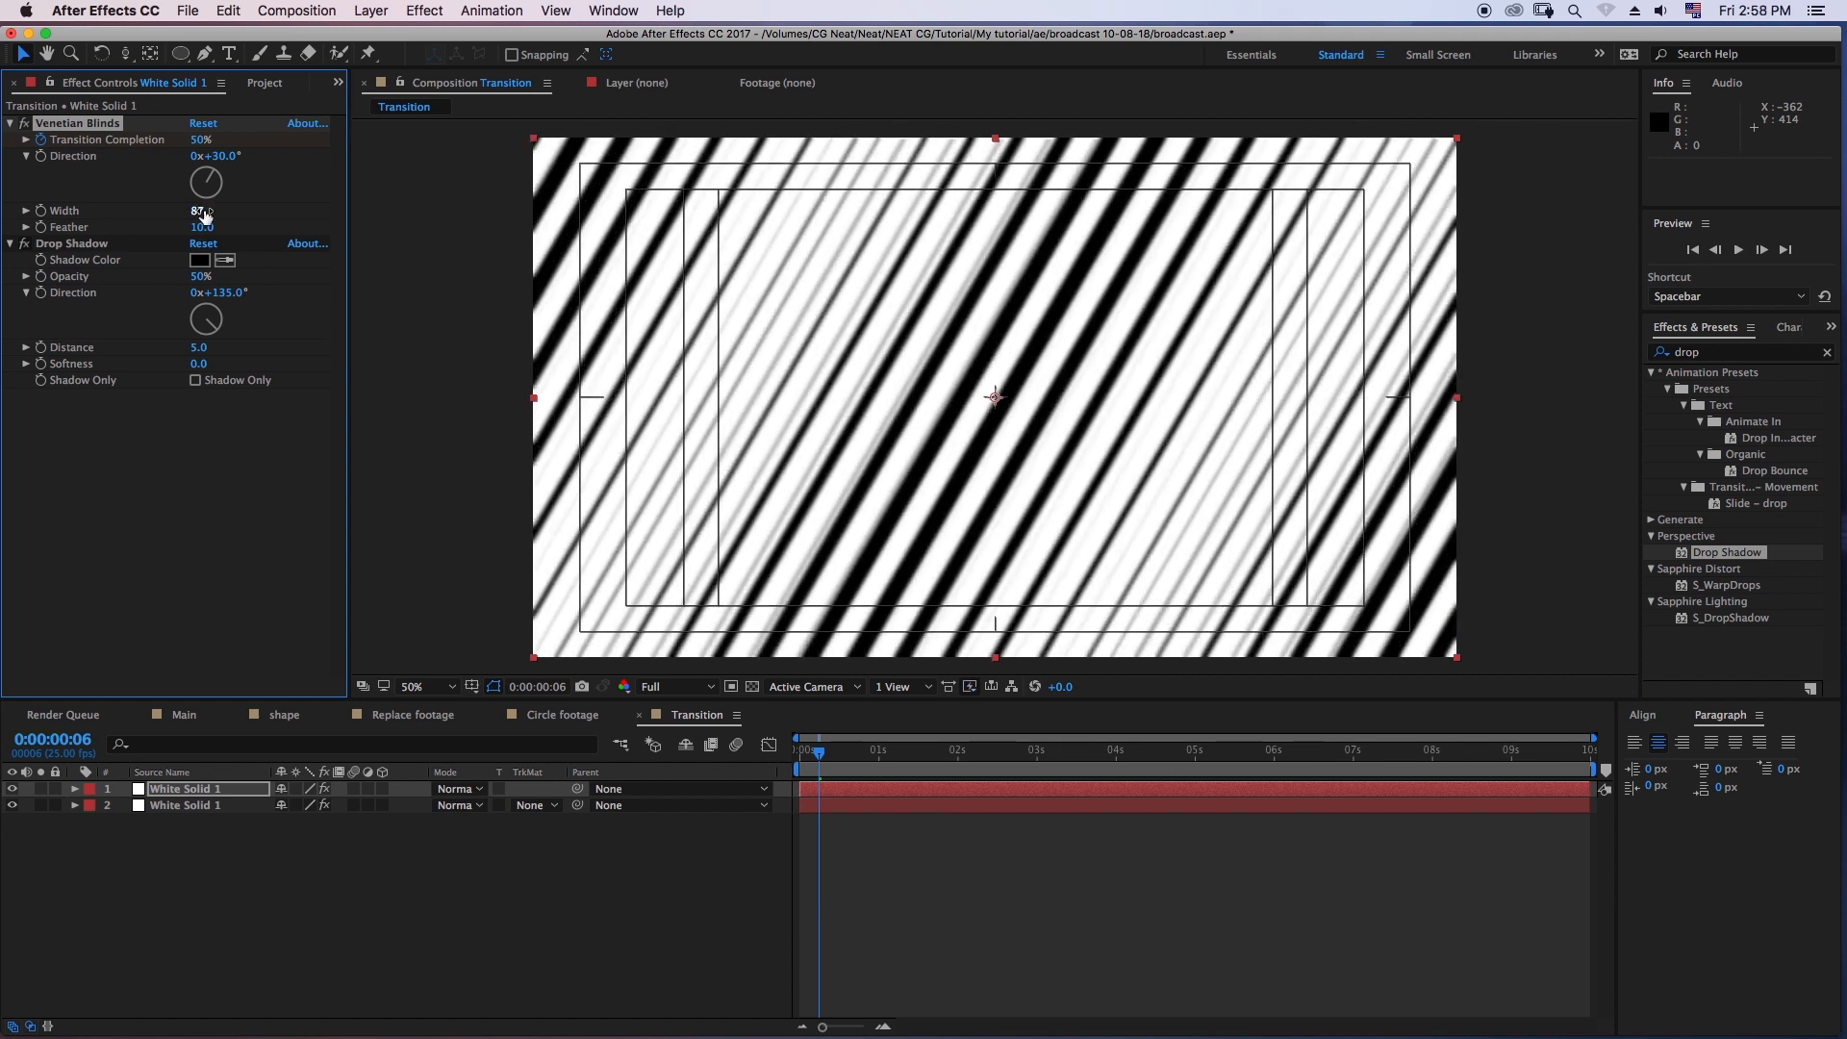
left_click(200, 211)
type("90")
key("Return")
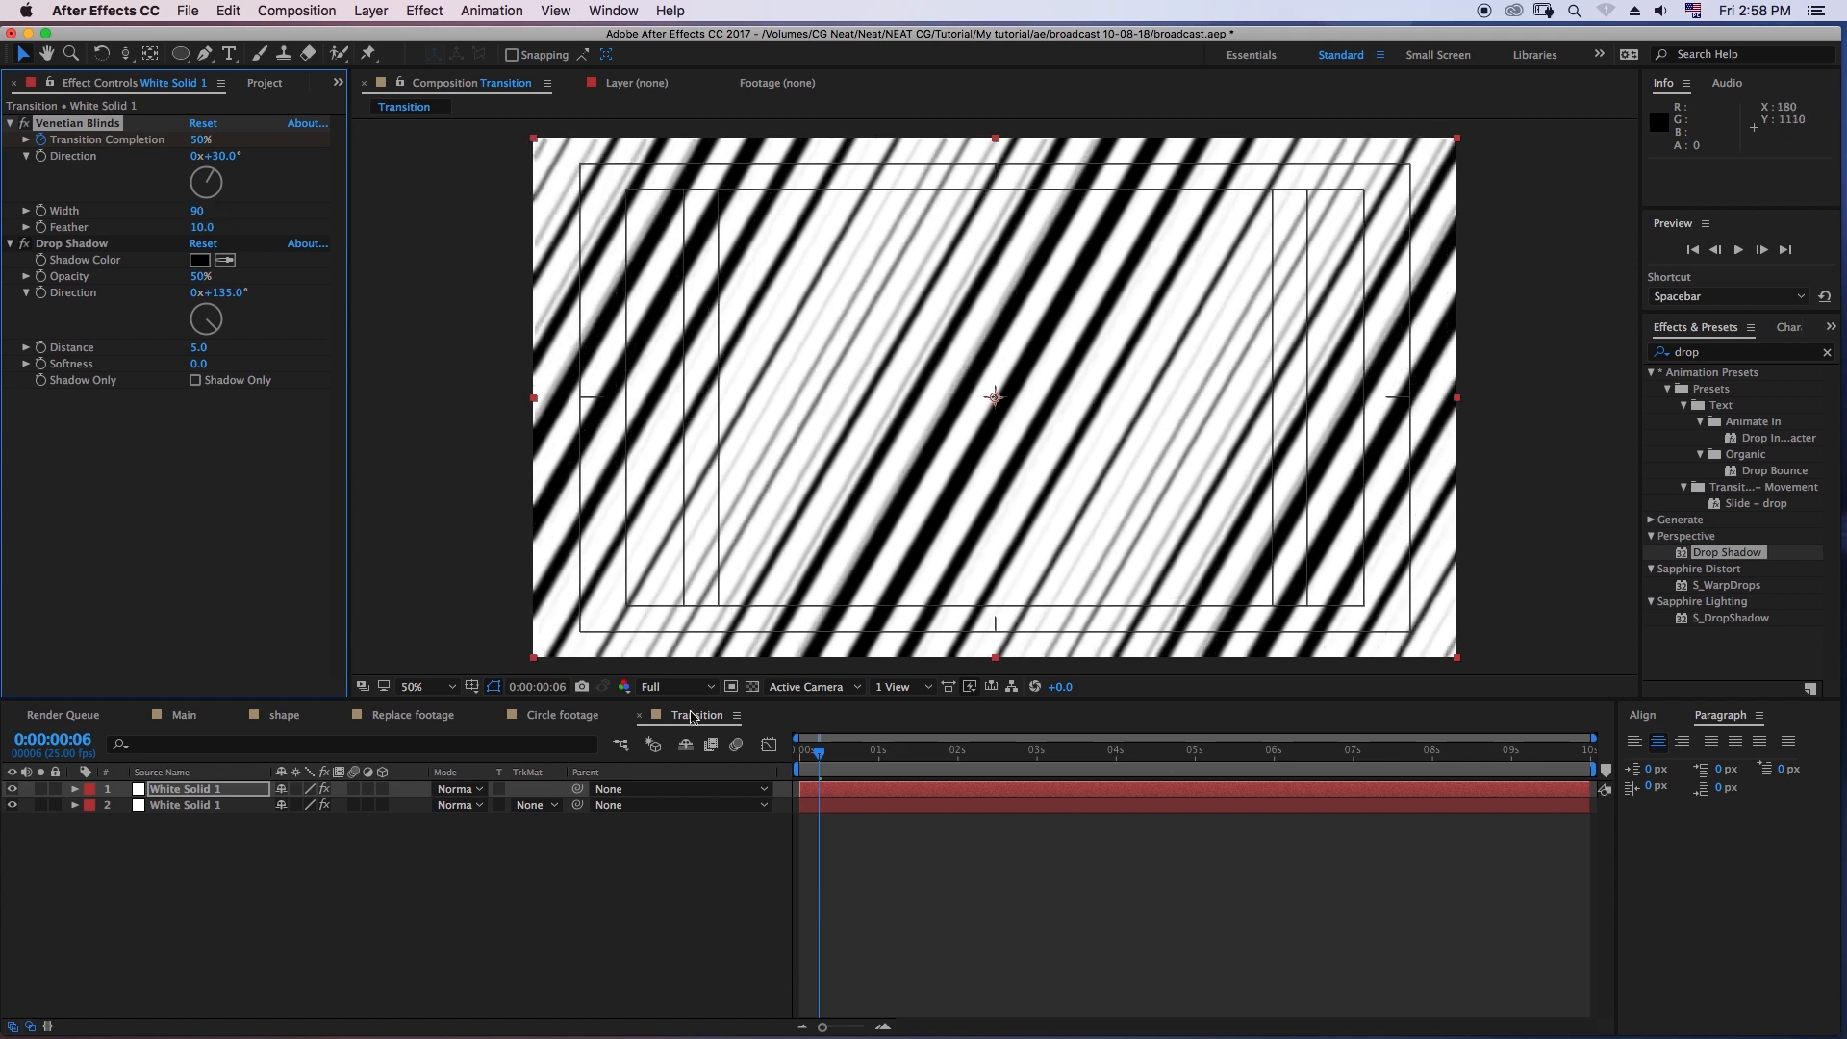
- Solo each white solid briefly to compare their stripes, and preview the combined transition from its start
left_click(40, 789)
left_click(40, 789)
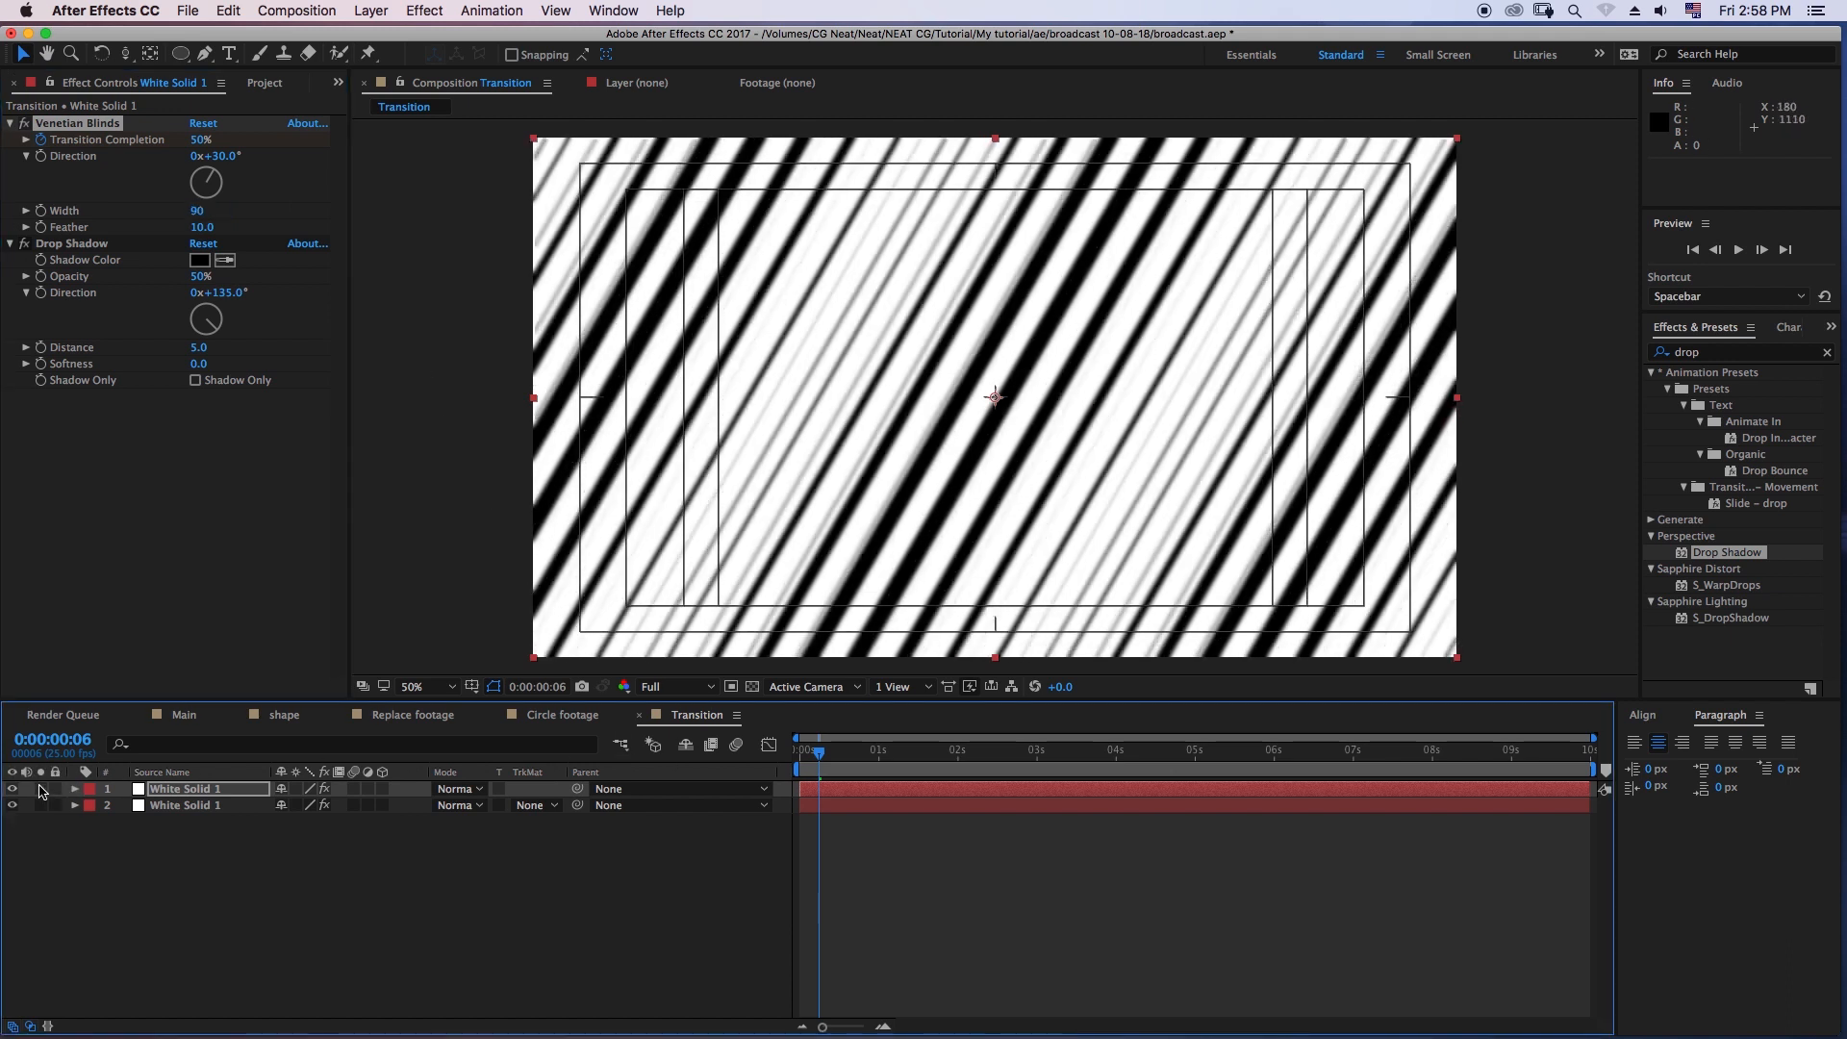
left_click(43, 805)
left_click(42, 805)
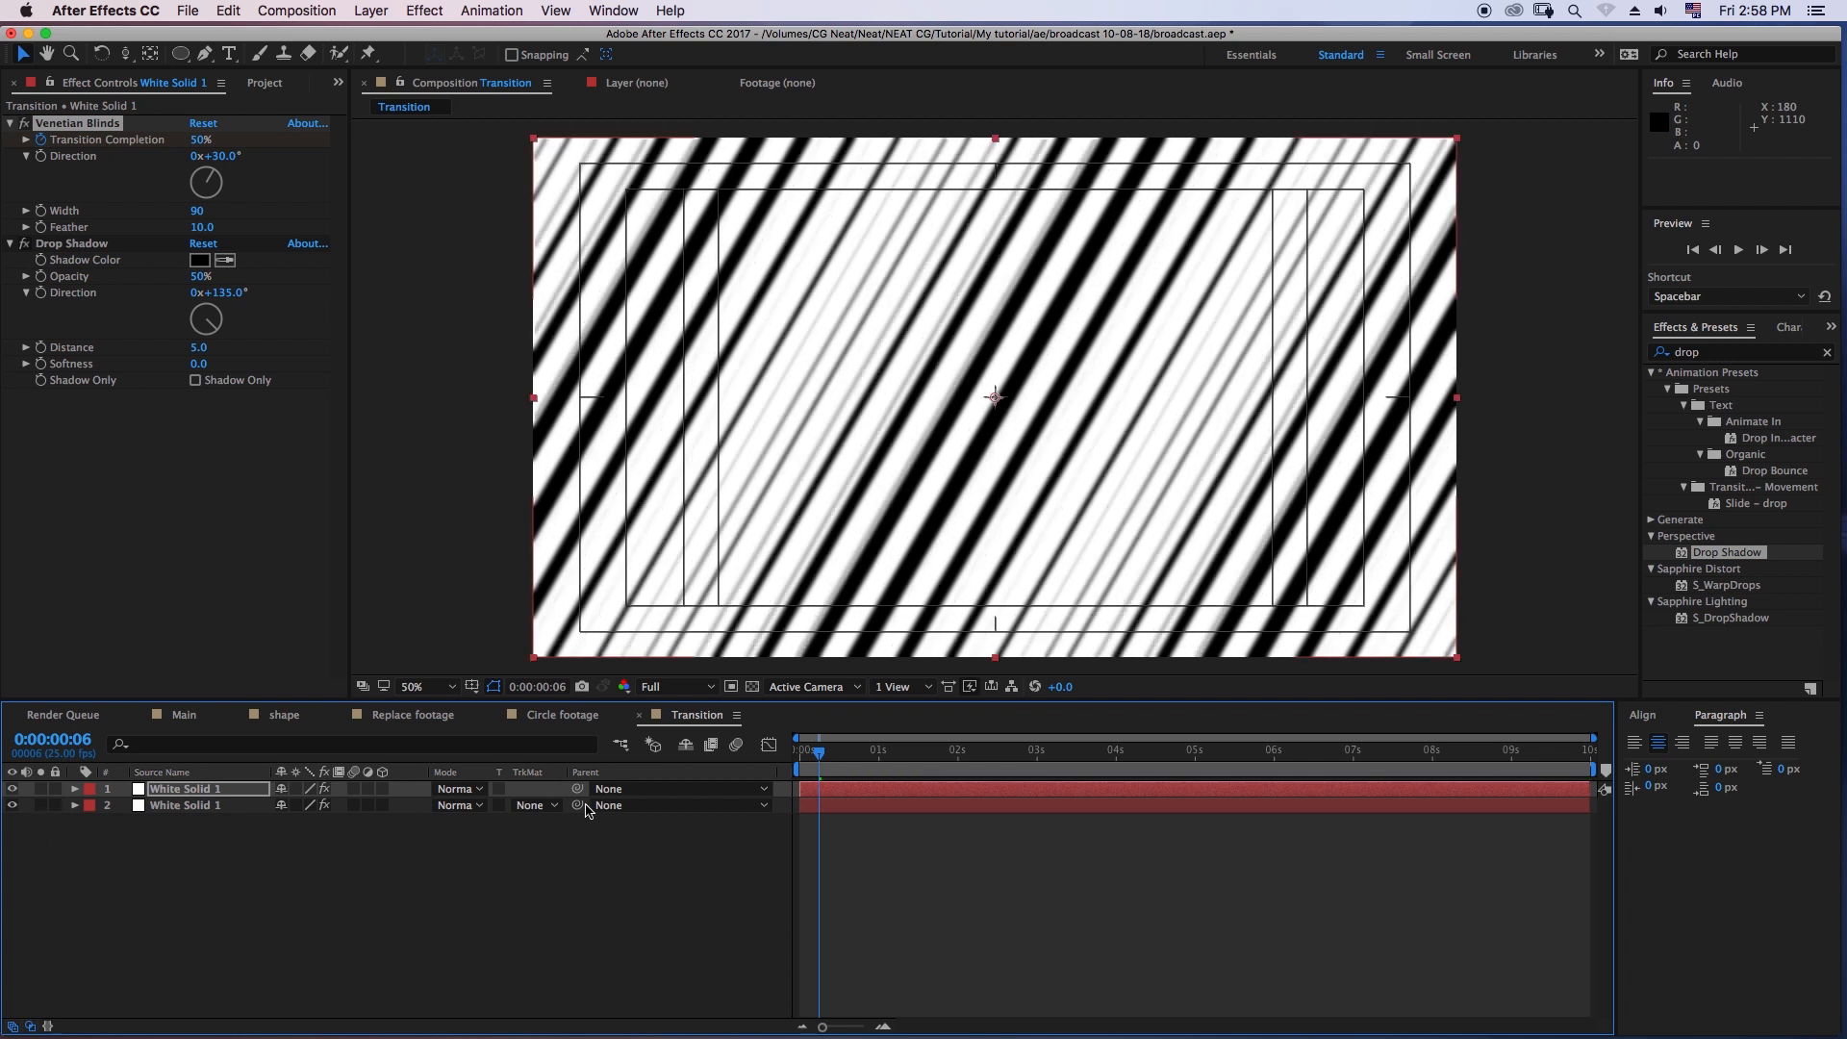
left_click_drag(819, 769, 796, 775)
key("space")
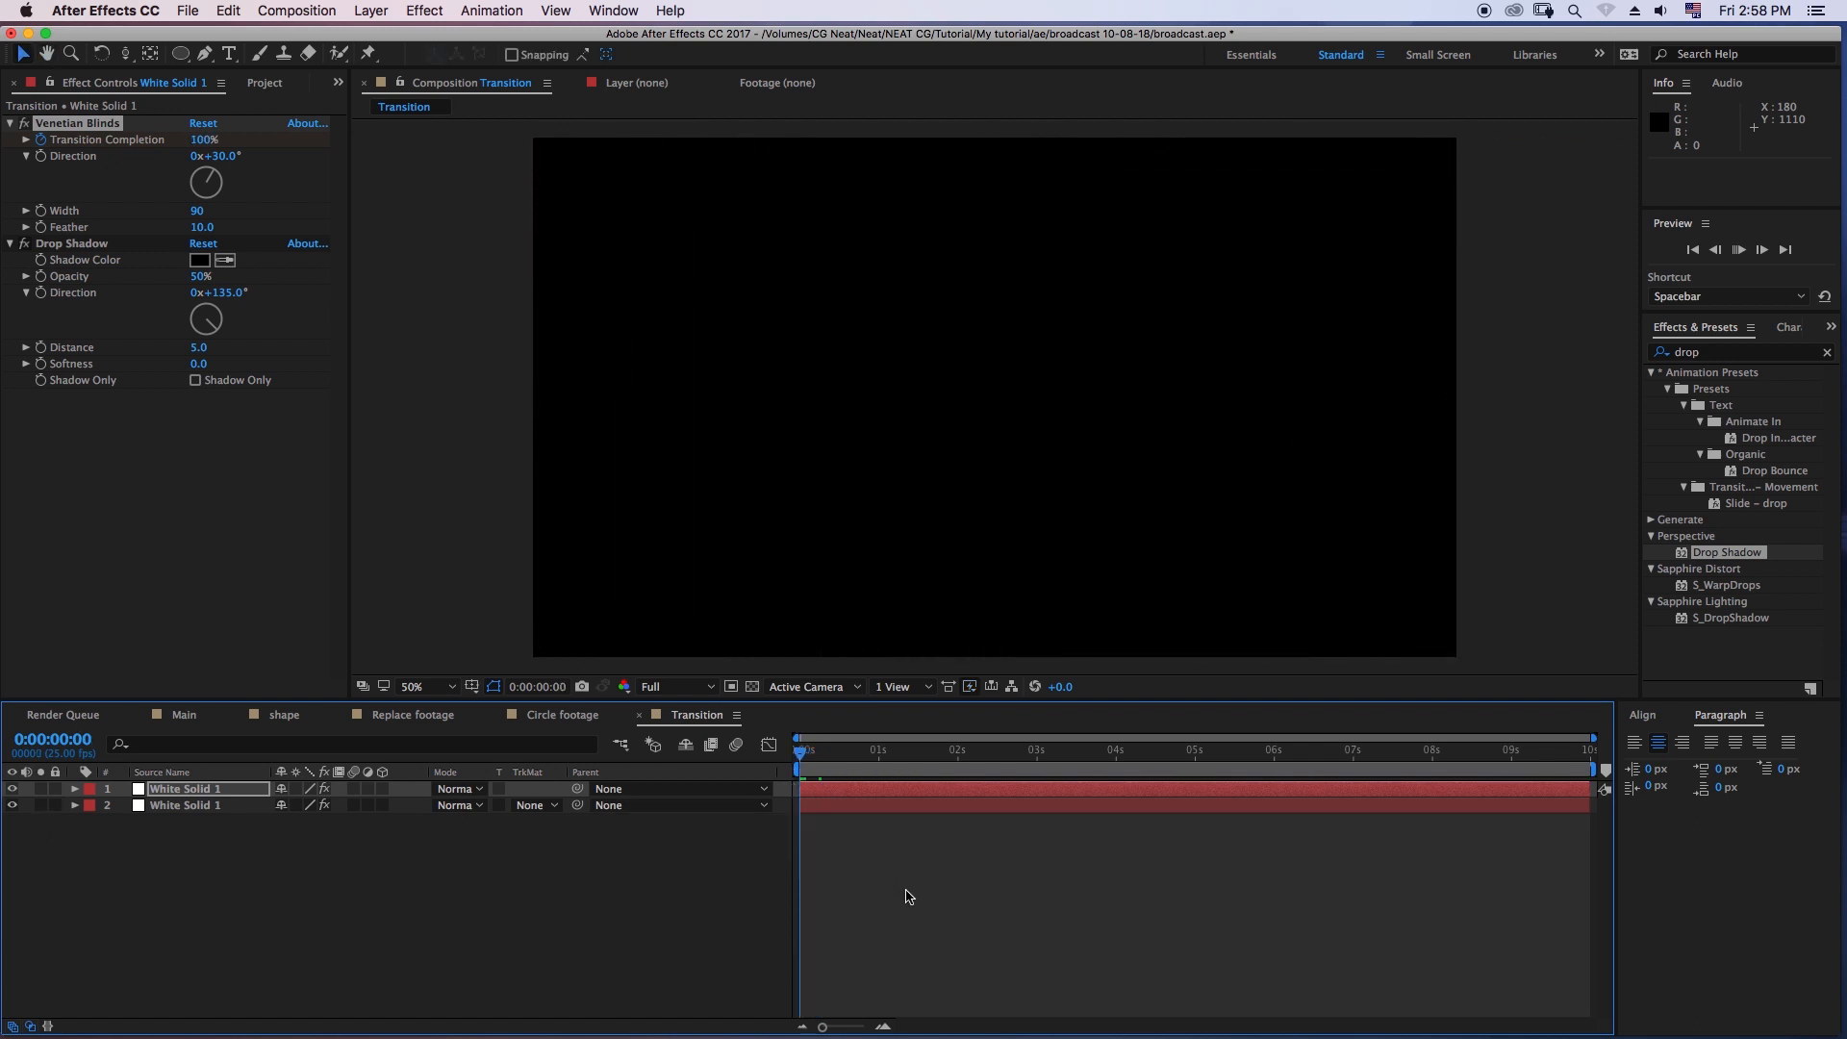
left_click_drag(823, 760, 823, 765)
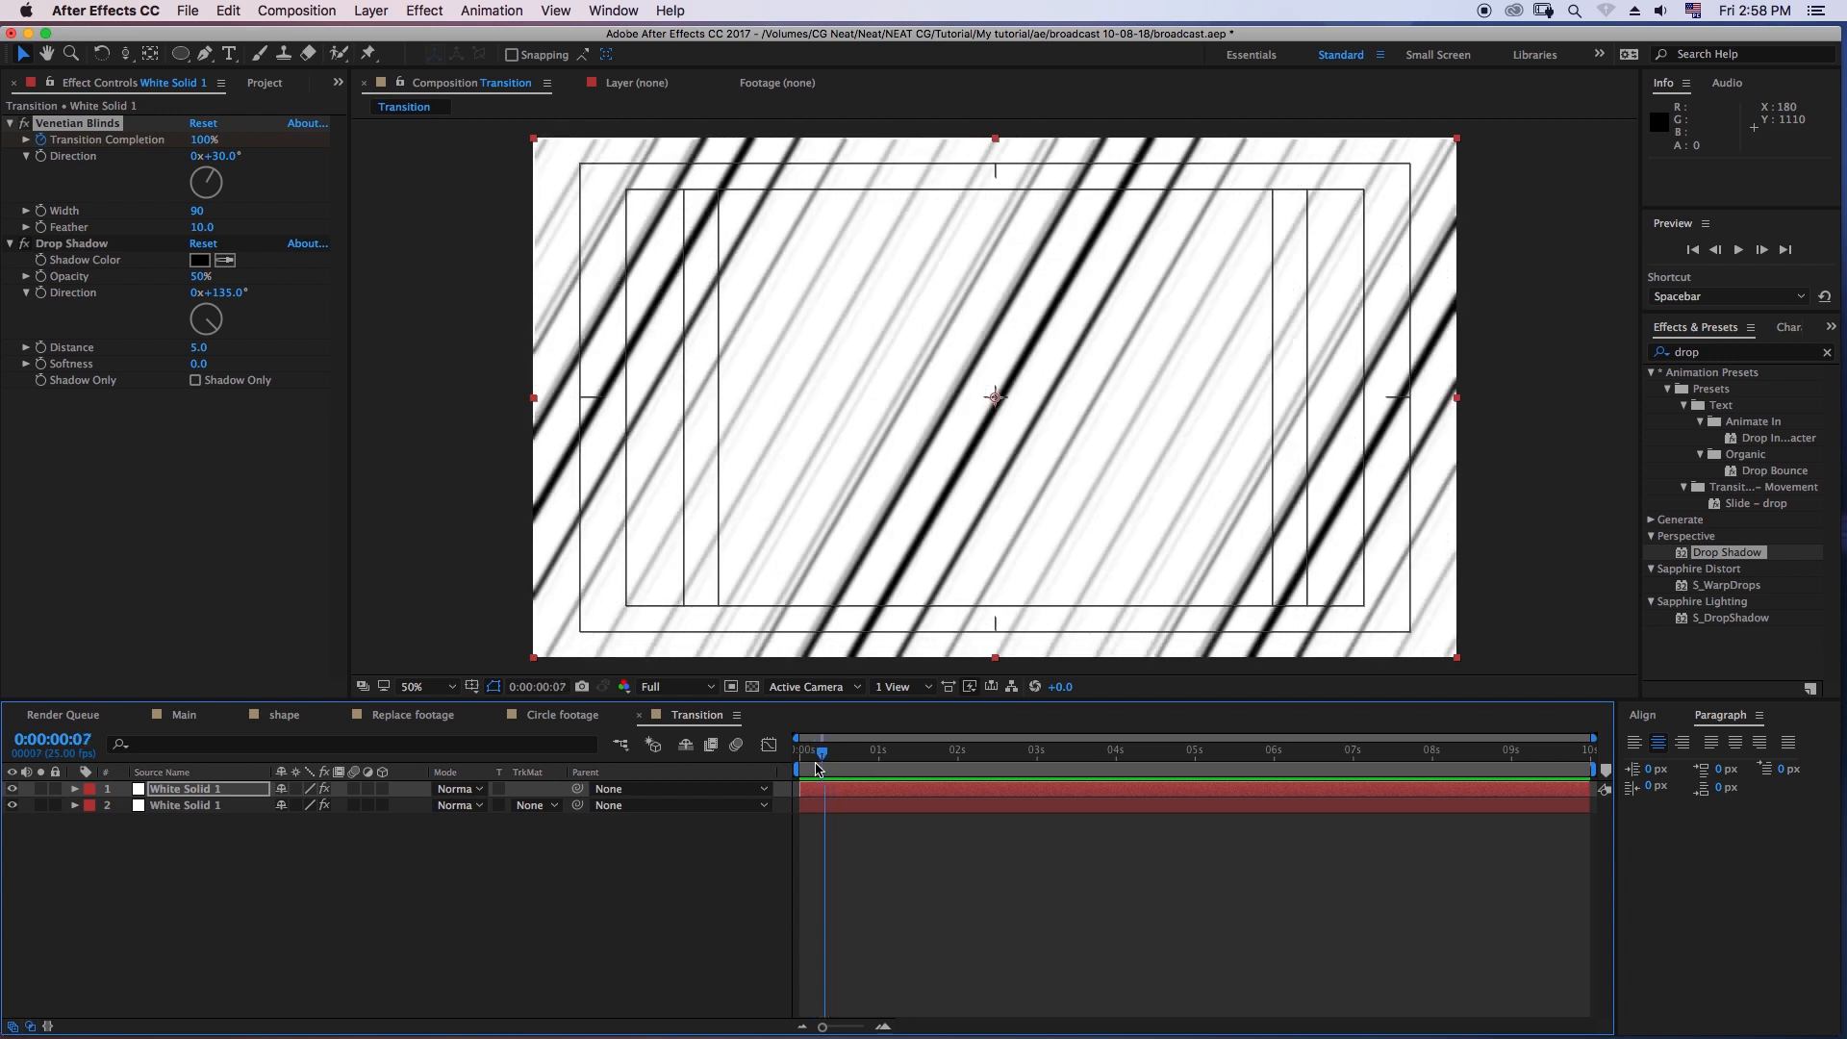
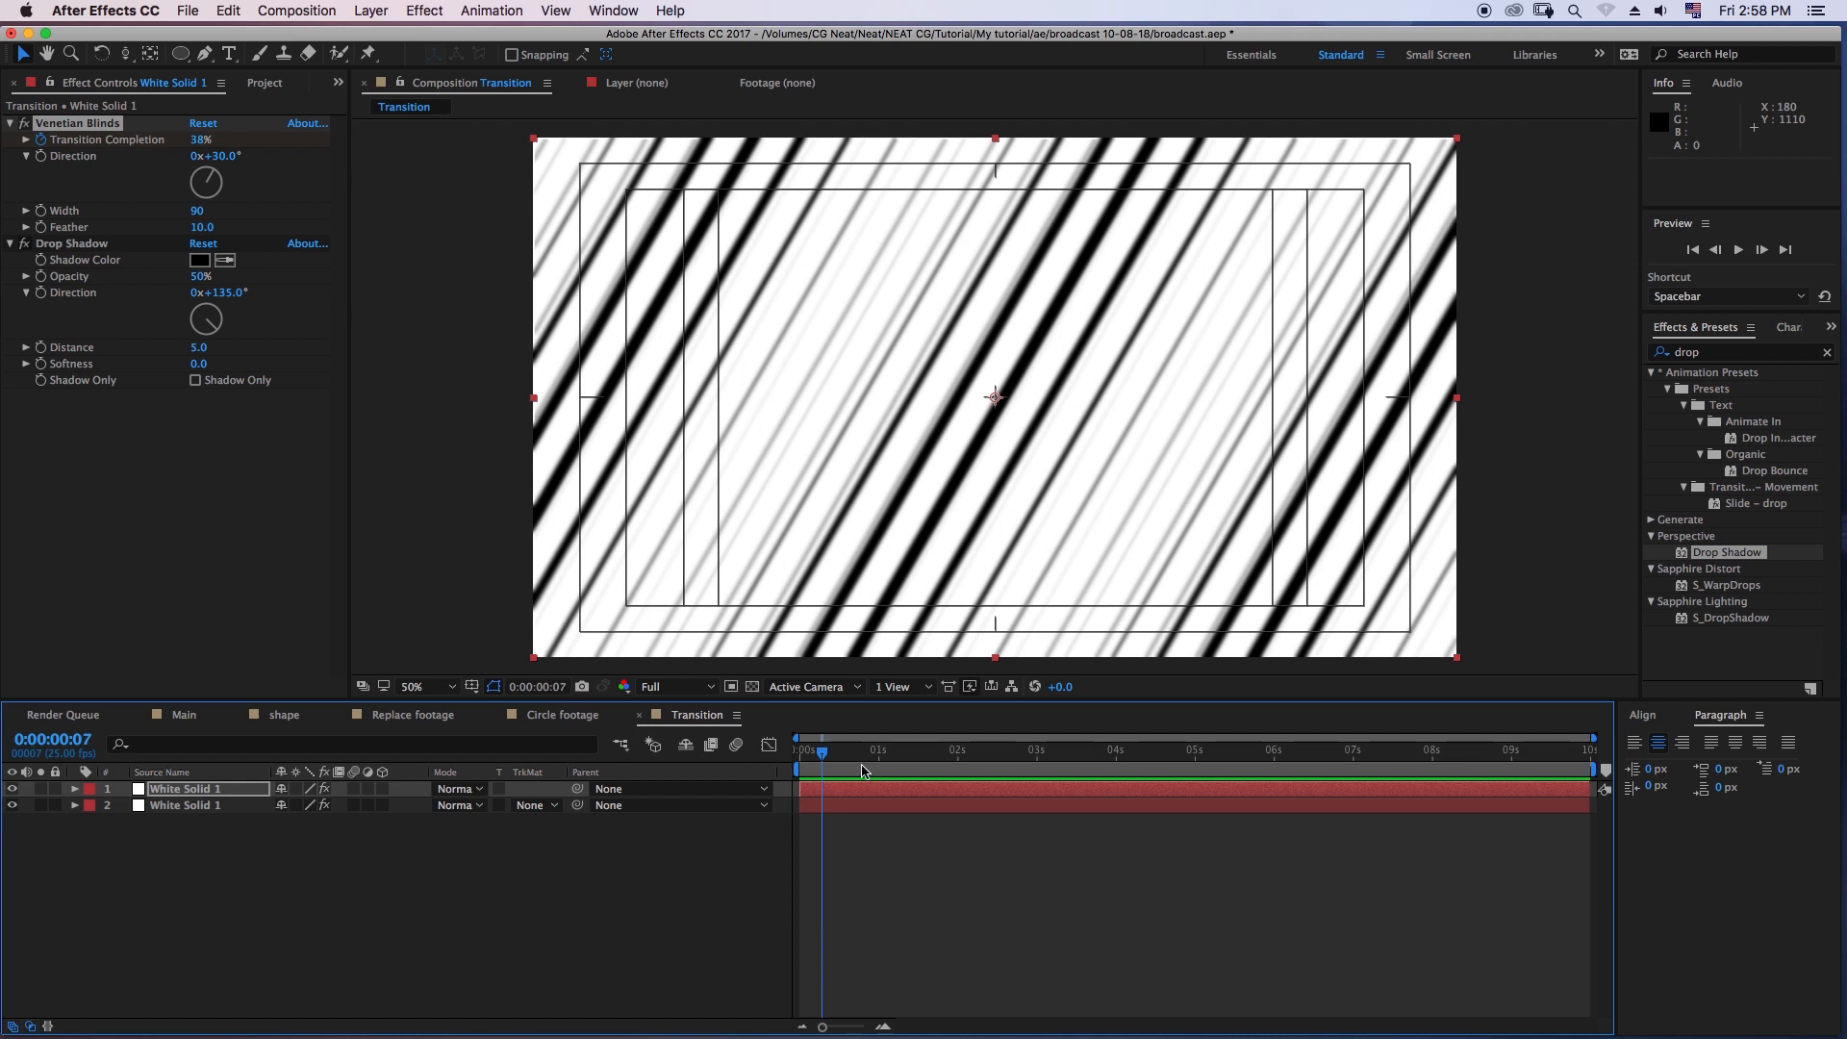
- Replay the stripe transition, and add the Transition composition above the mate video layer in the Circle footage composition
key("space")
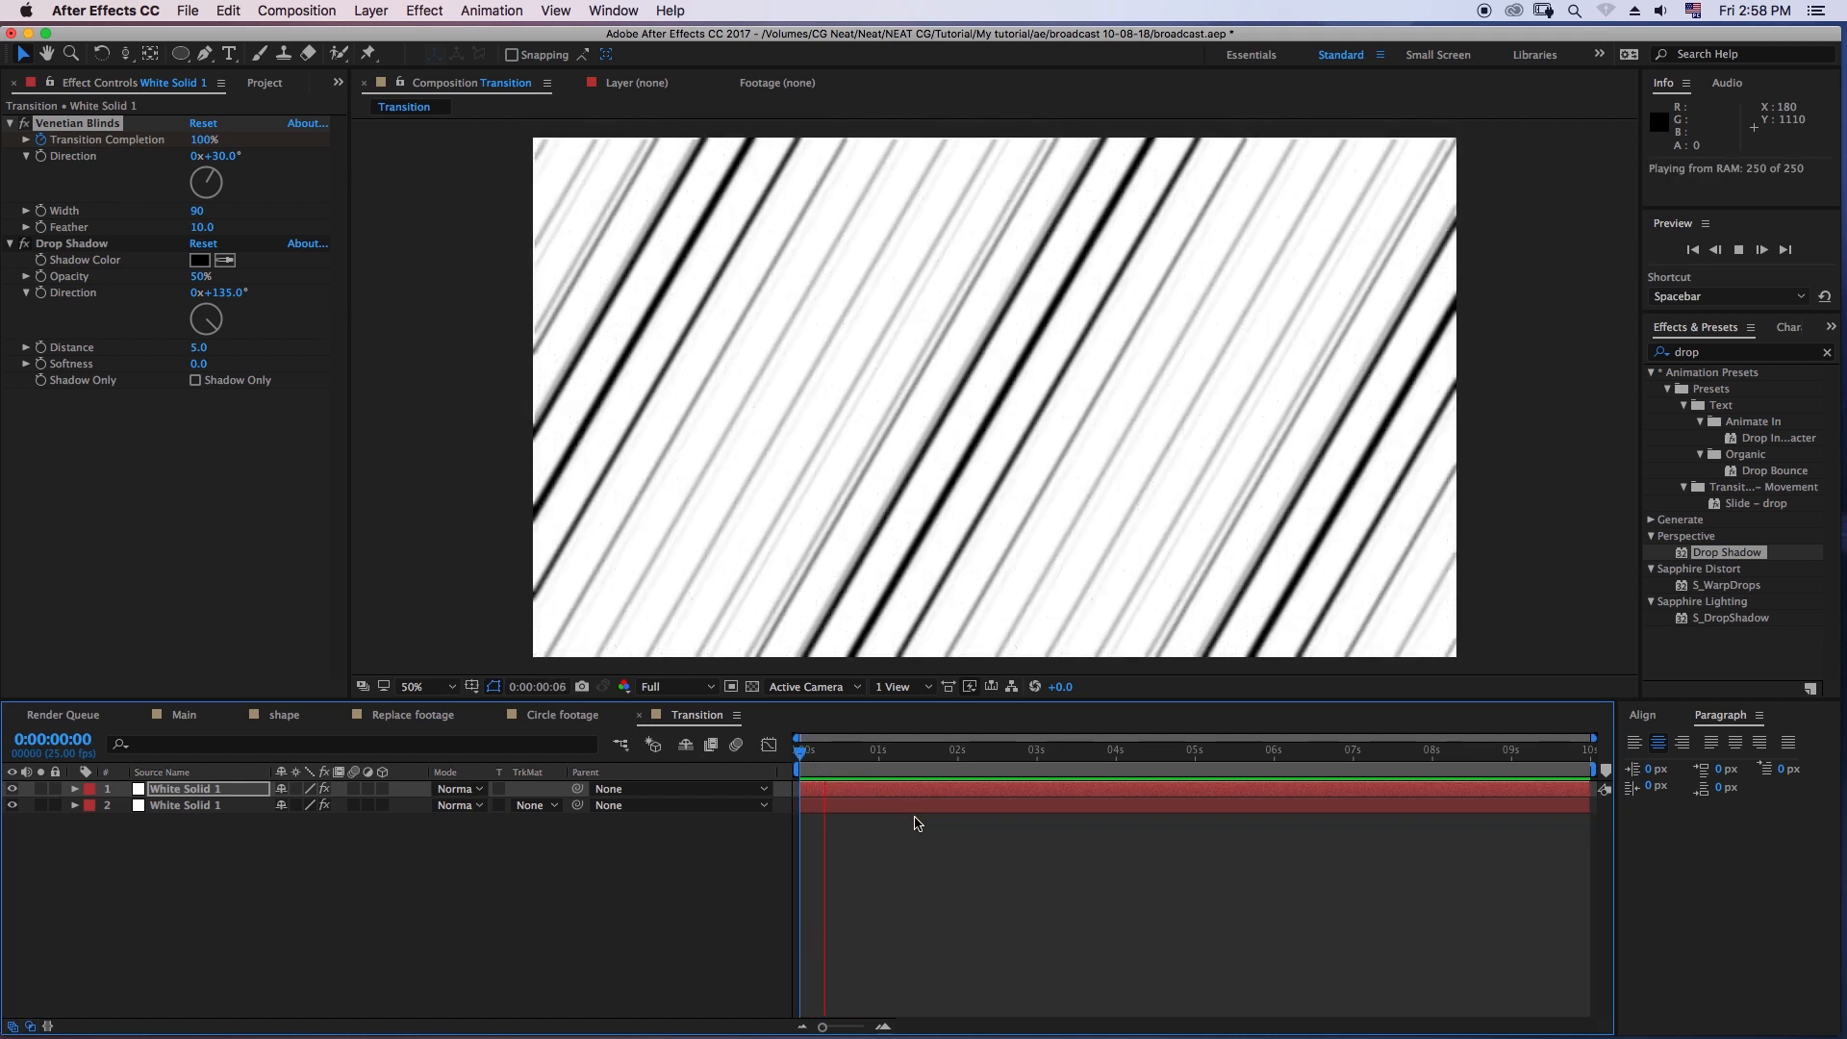
left_click(824, 758)
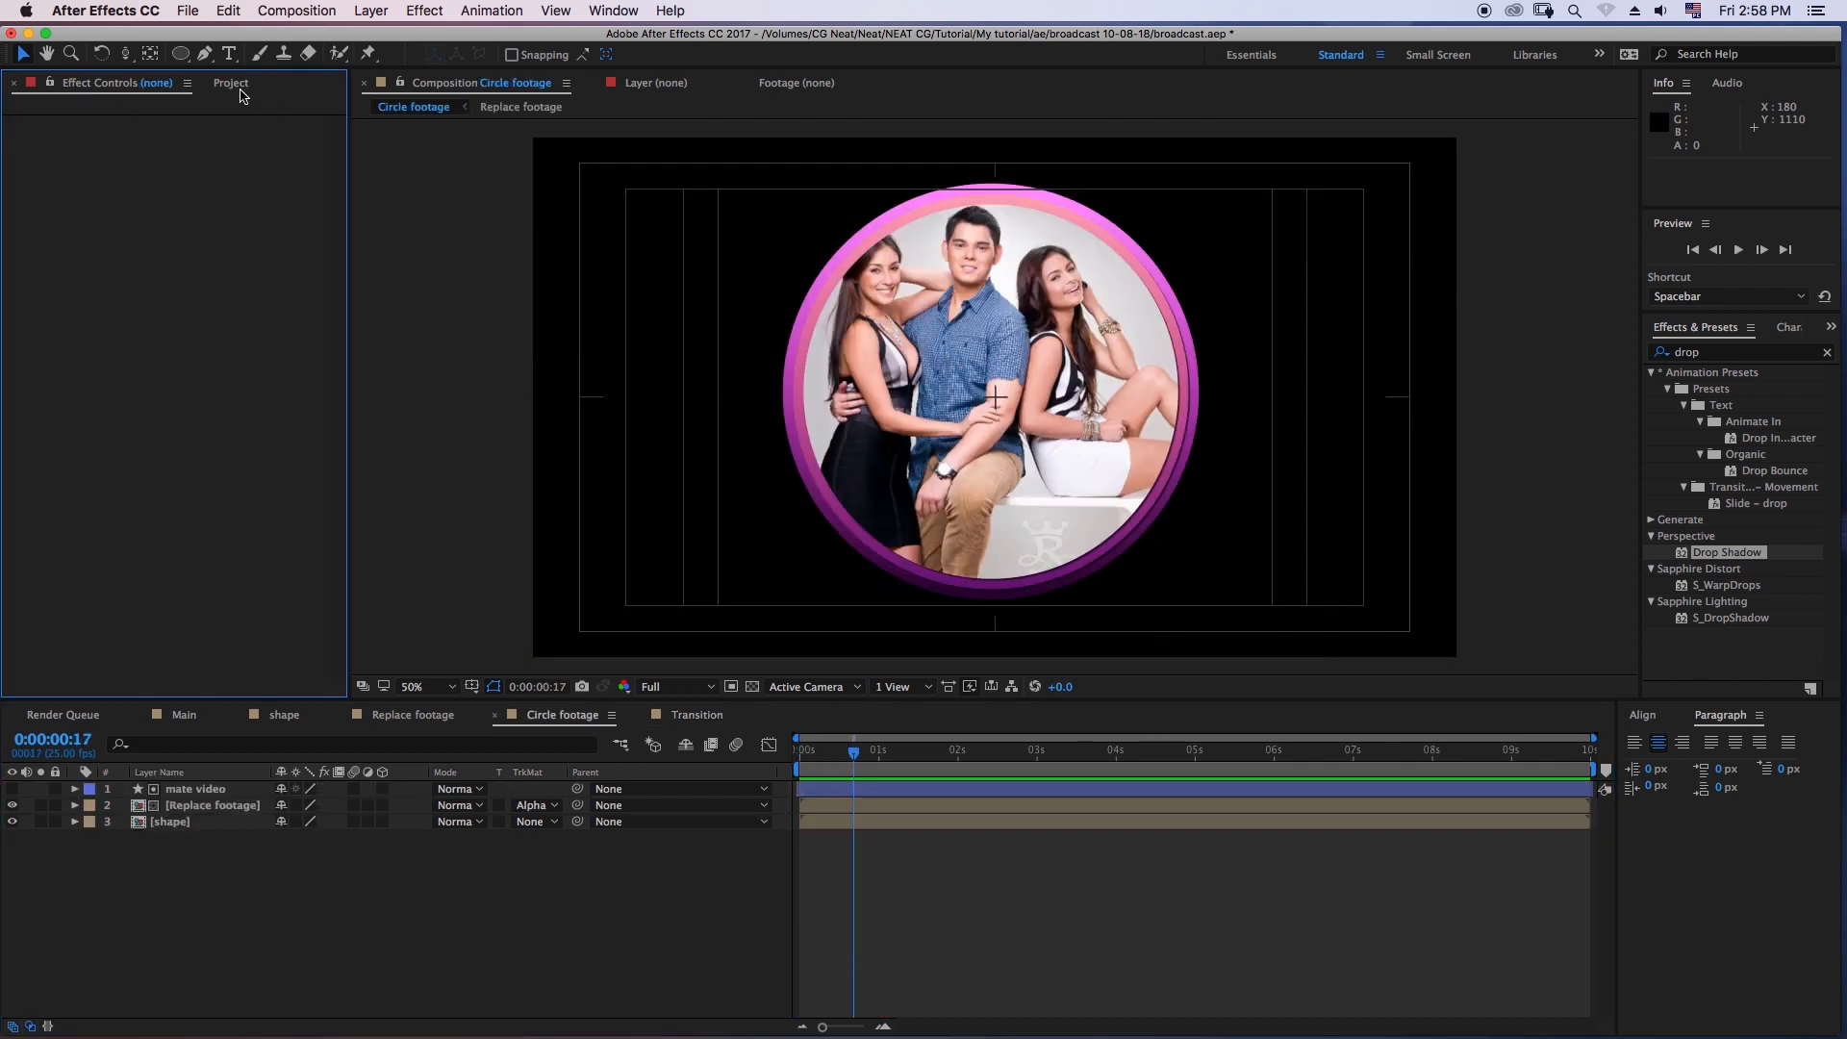
left_click(232, 84)
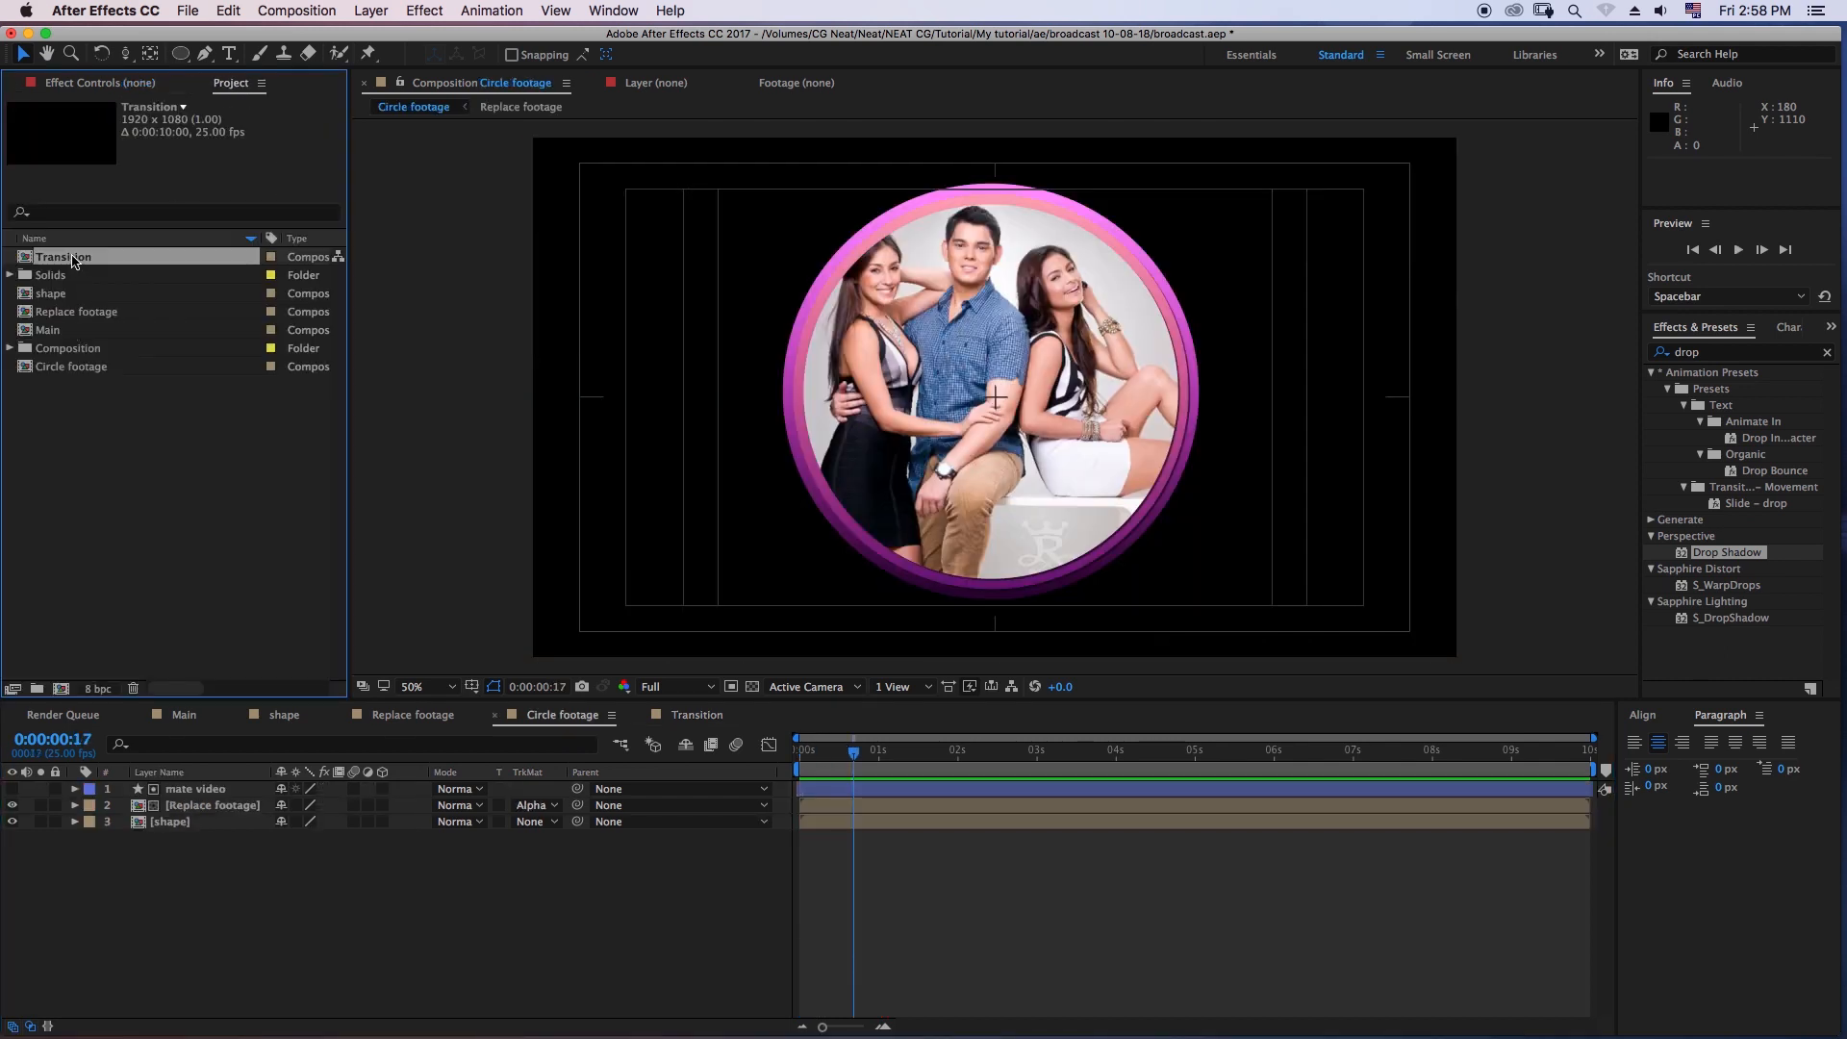
left_click_drag(70, 261, 199, 796)
- Pre-compose the mate video and Replace footage layers together into a new composition named Footage
left_click(202, 806)
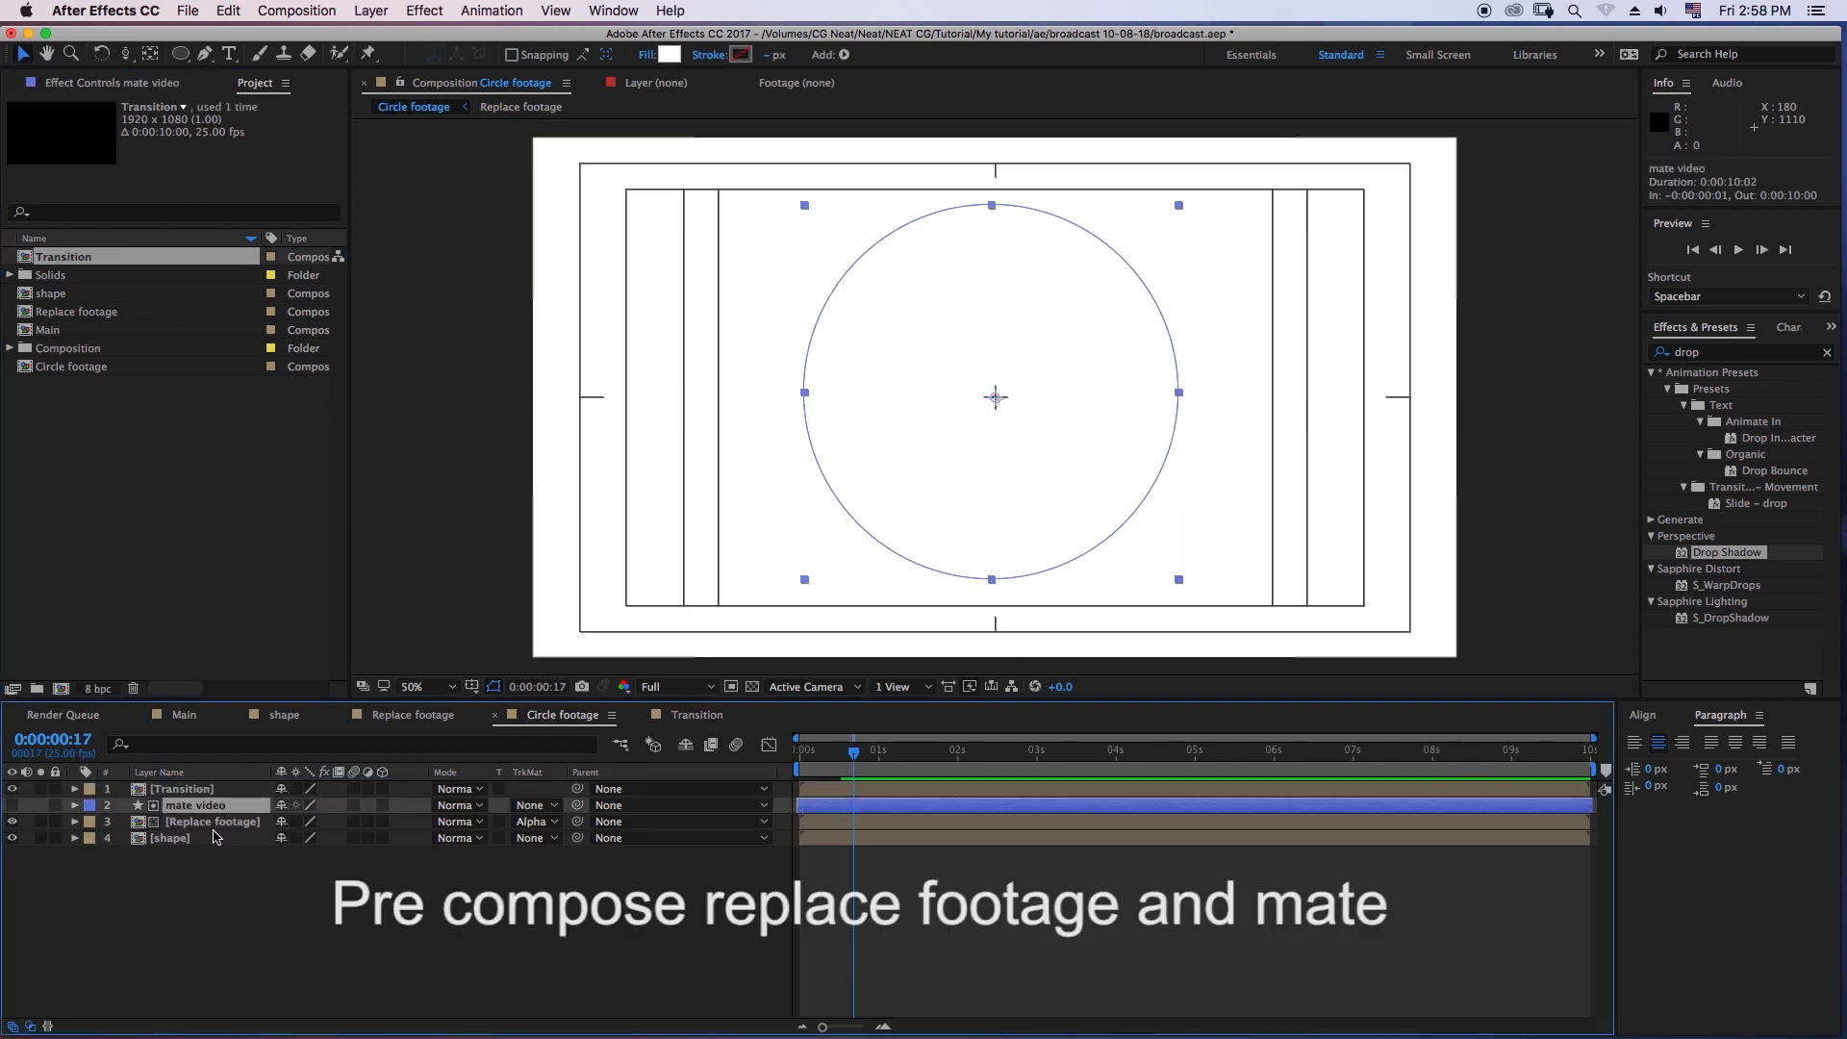
left_click(213, 824, "shift")
right_click(213, 824)
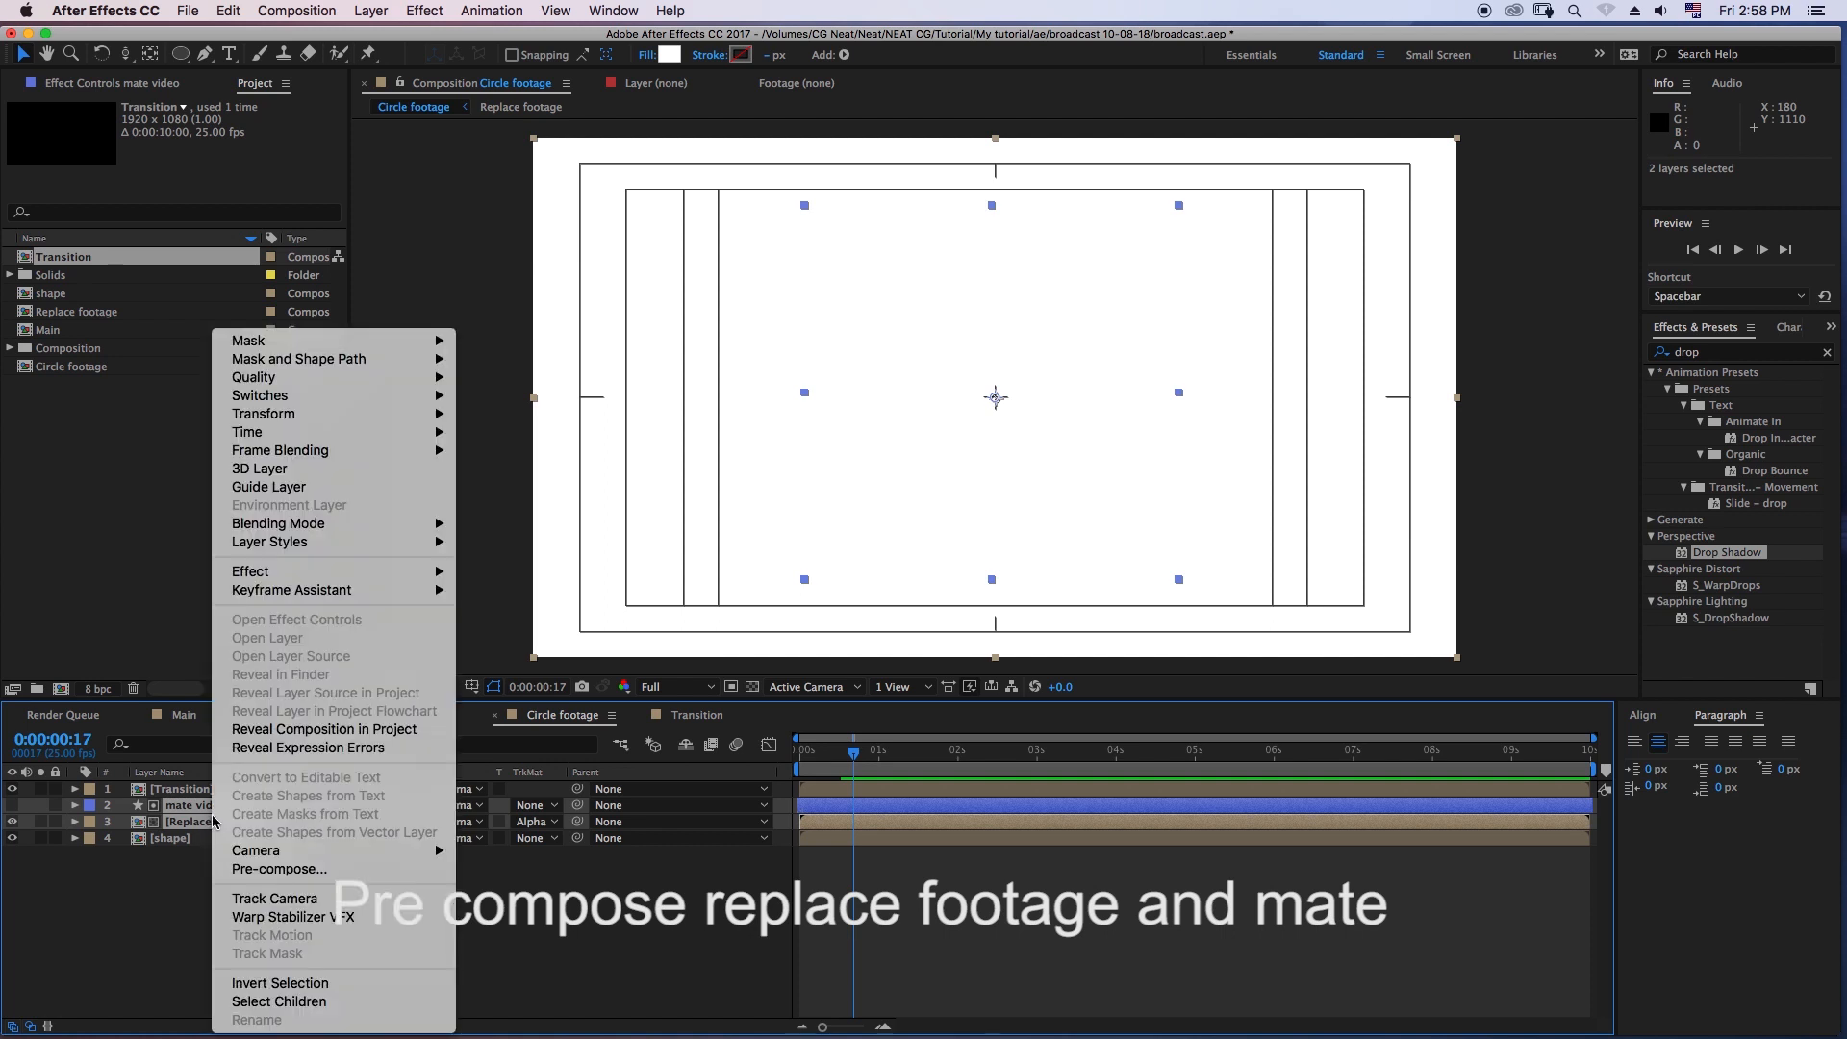
left_click(298, 871)
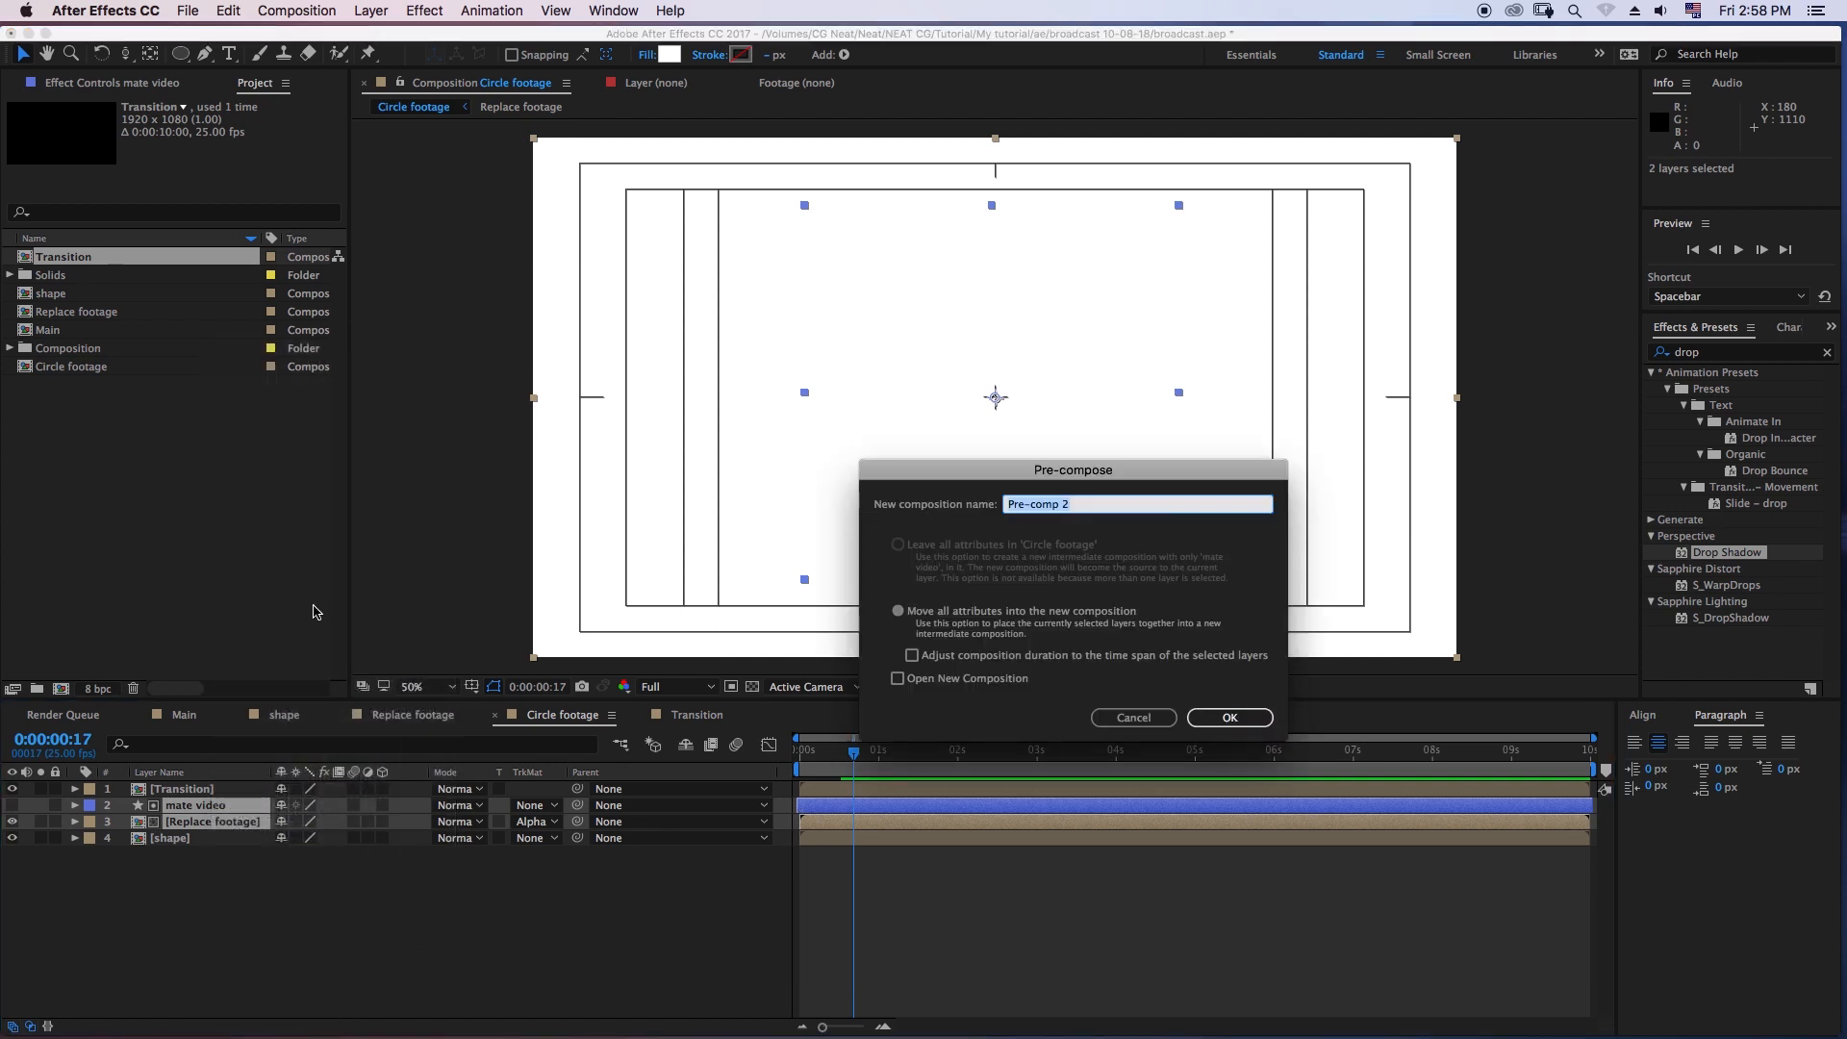
type("Footage")
left_click(1223, 718)
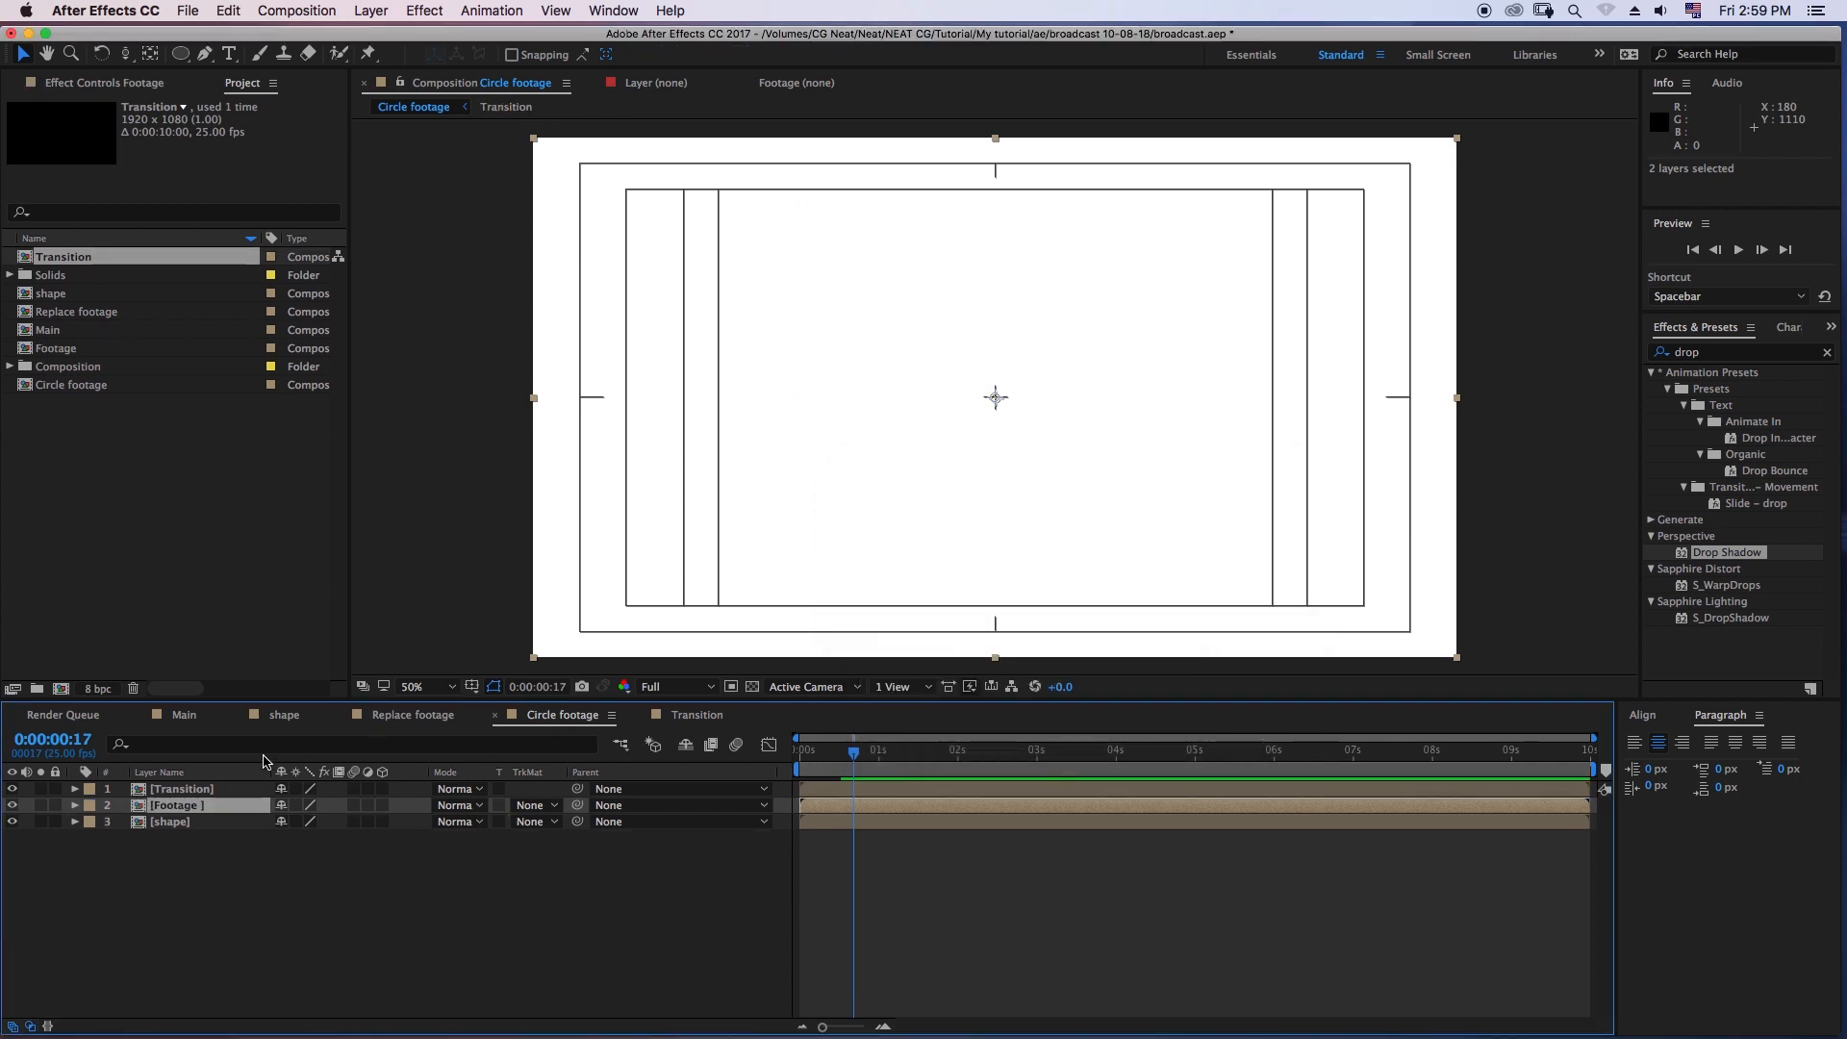
- Set the Footage layer's track matte to Alpha Matte "[Transition]" and scrub back through the opening frames
left_click(529, 807)
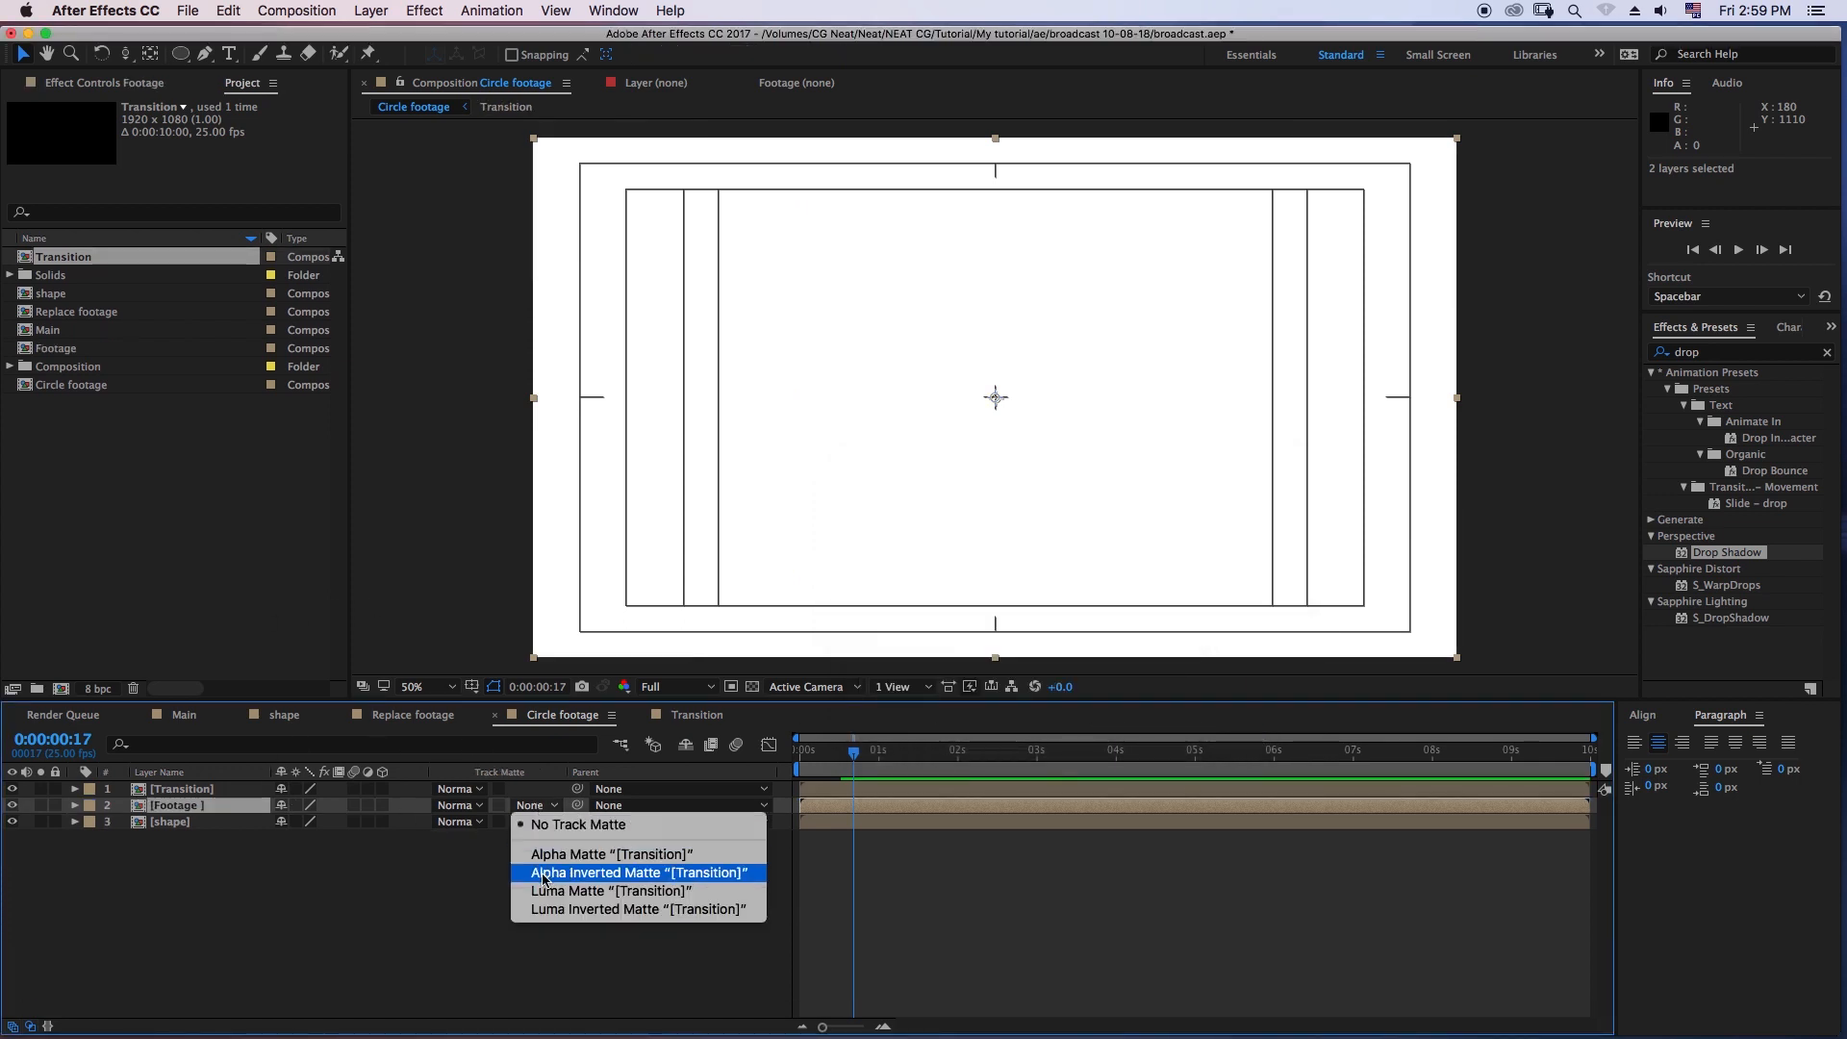
left_click(593, 855)
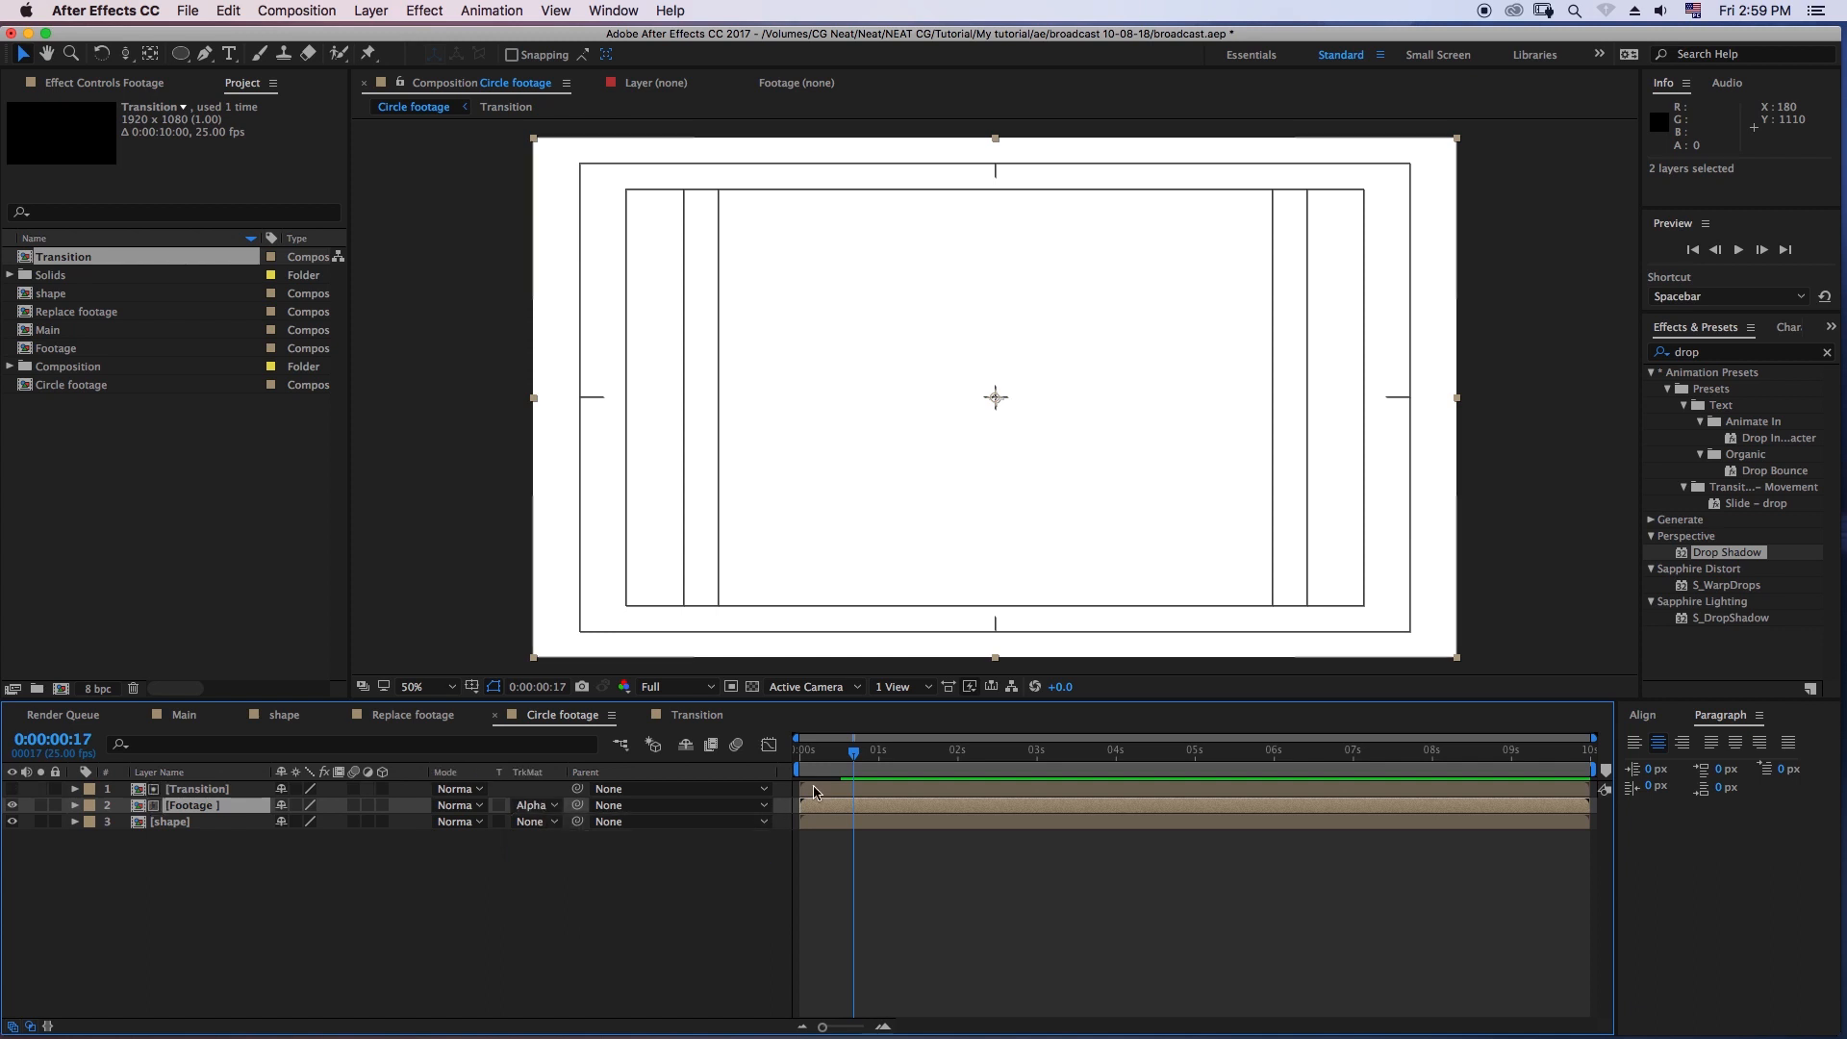
mouse_move(831, 775)
left_mouse_down()
mouse_move(806, 775)
mouse_move(834, 775)
left_mouse_up()
- Shift the Transition layer about 8 frames into the timeline and preview the circle's reveal
left_click(829, 790)
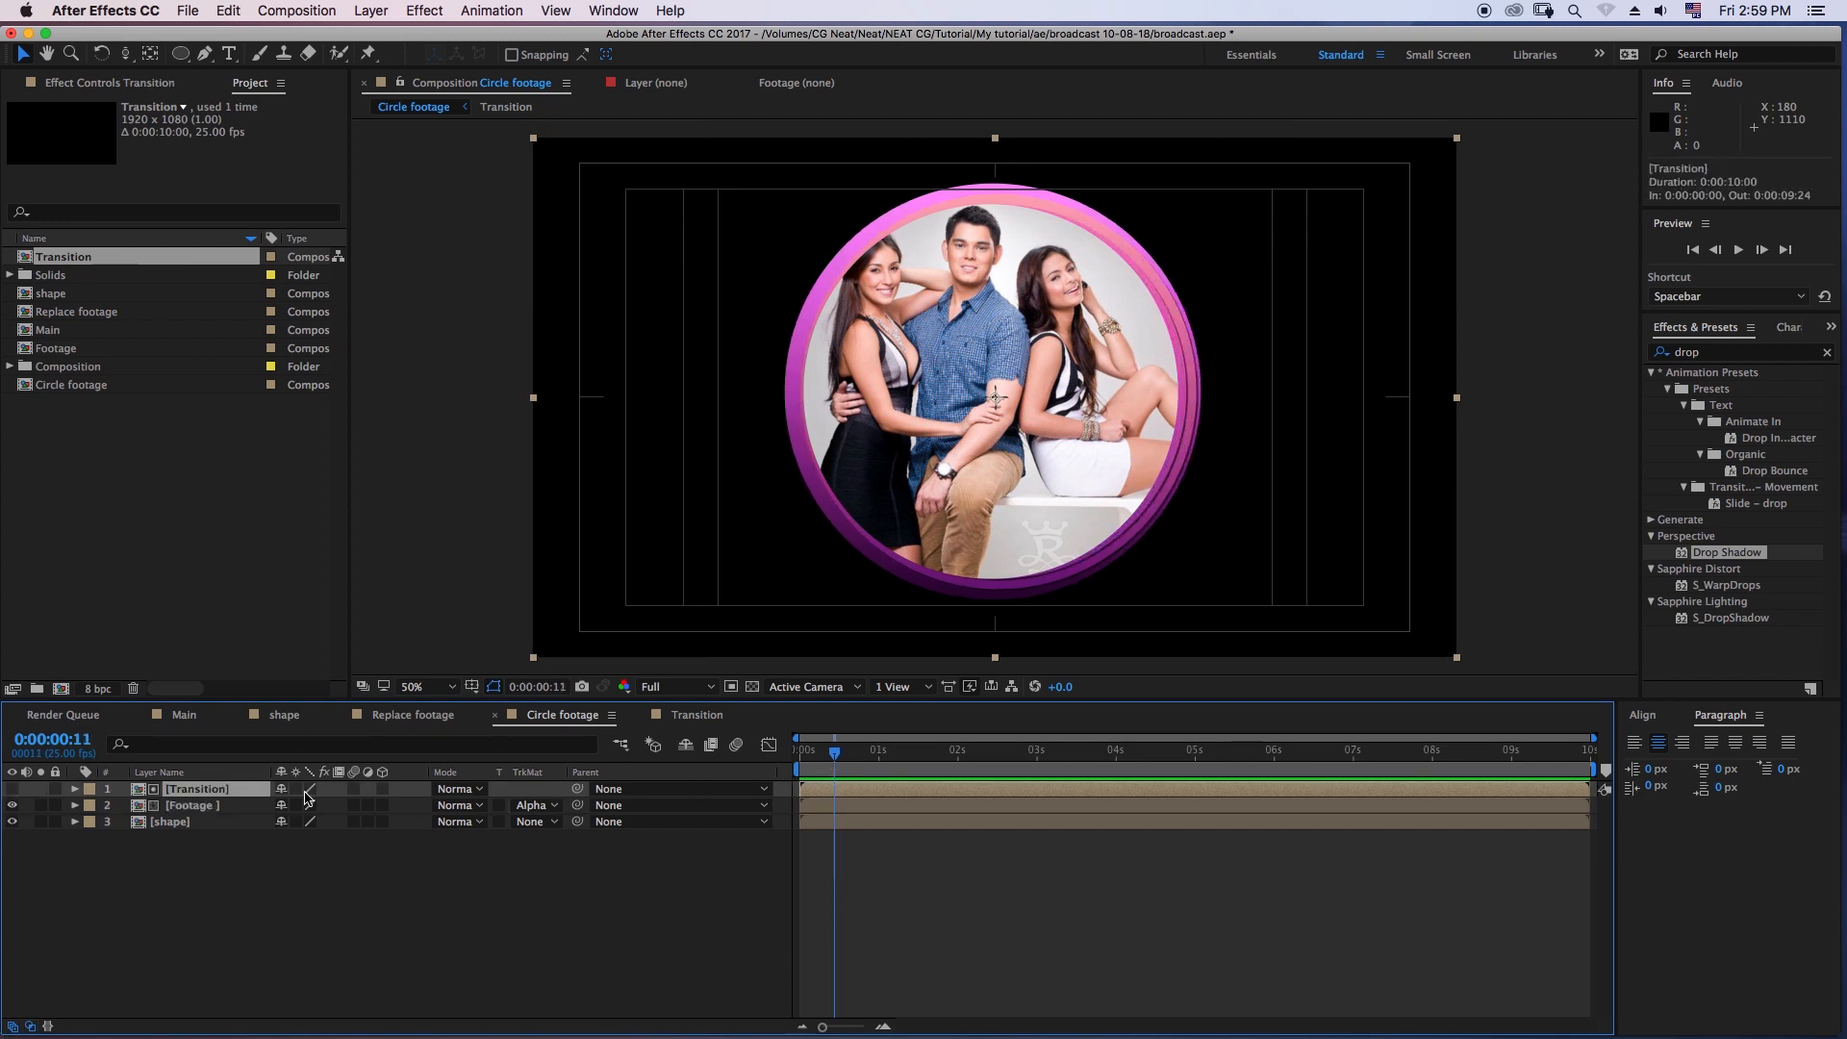
left_click_drag(809, 790, 831, 759)
left_click(1738, 249)
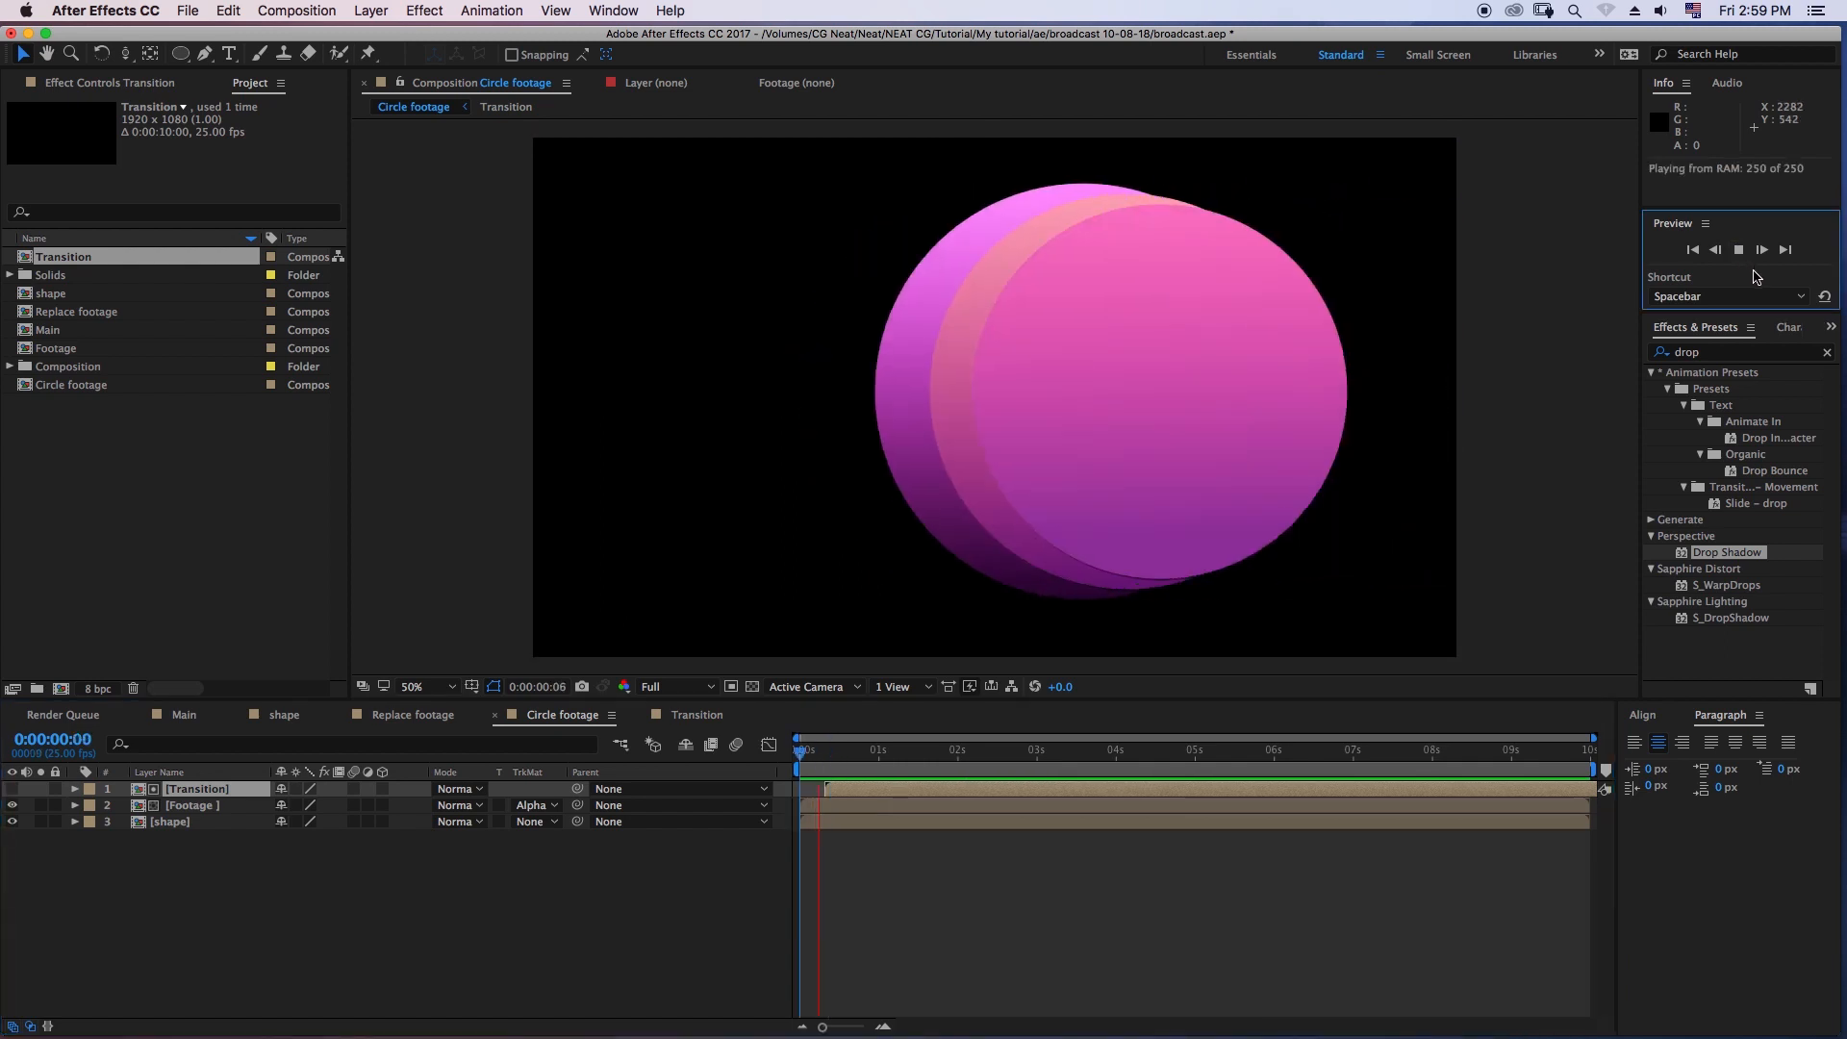
left_click(551, 406)
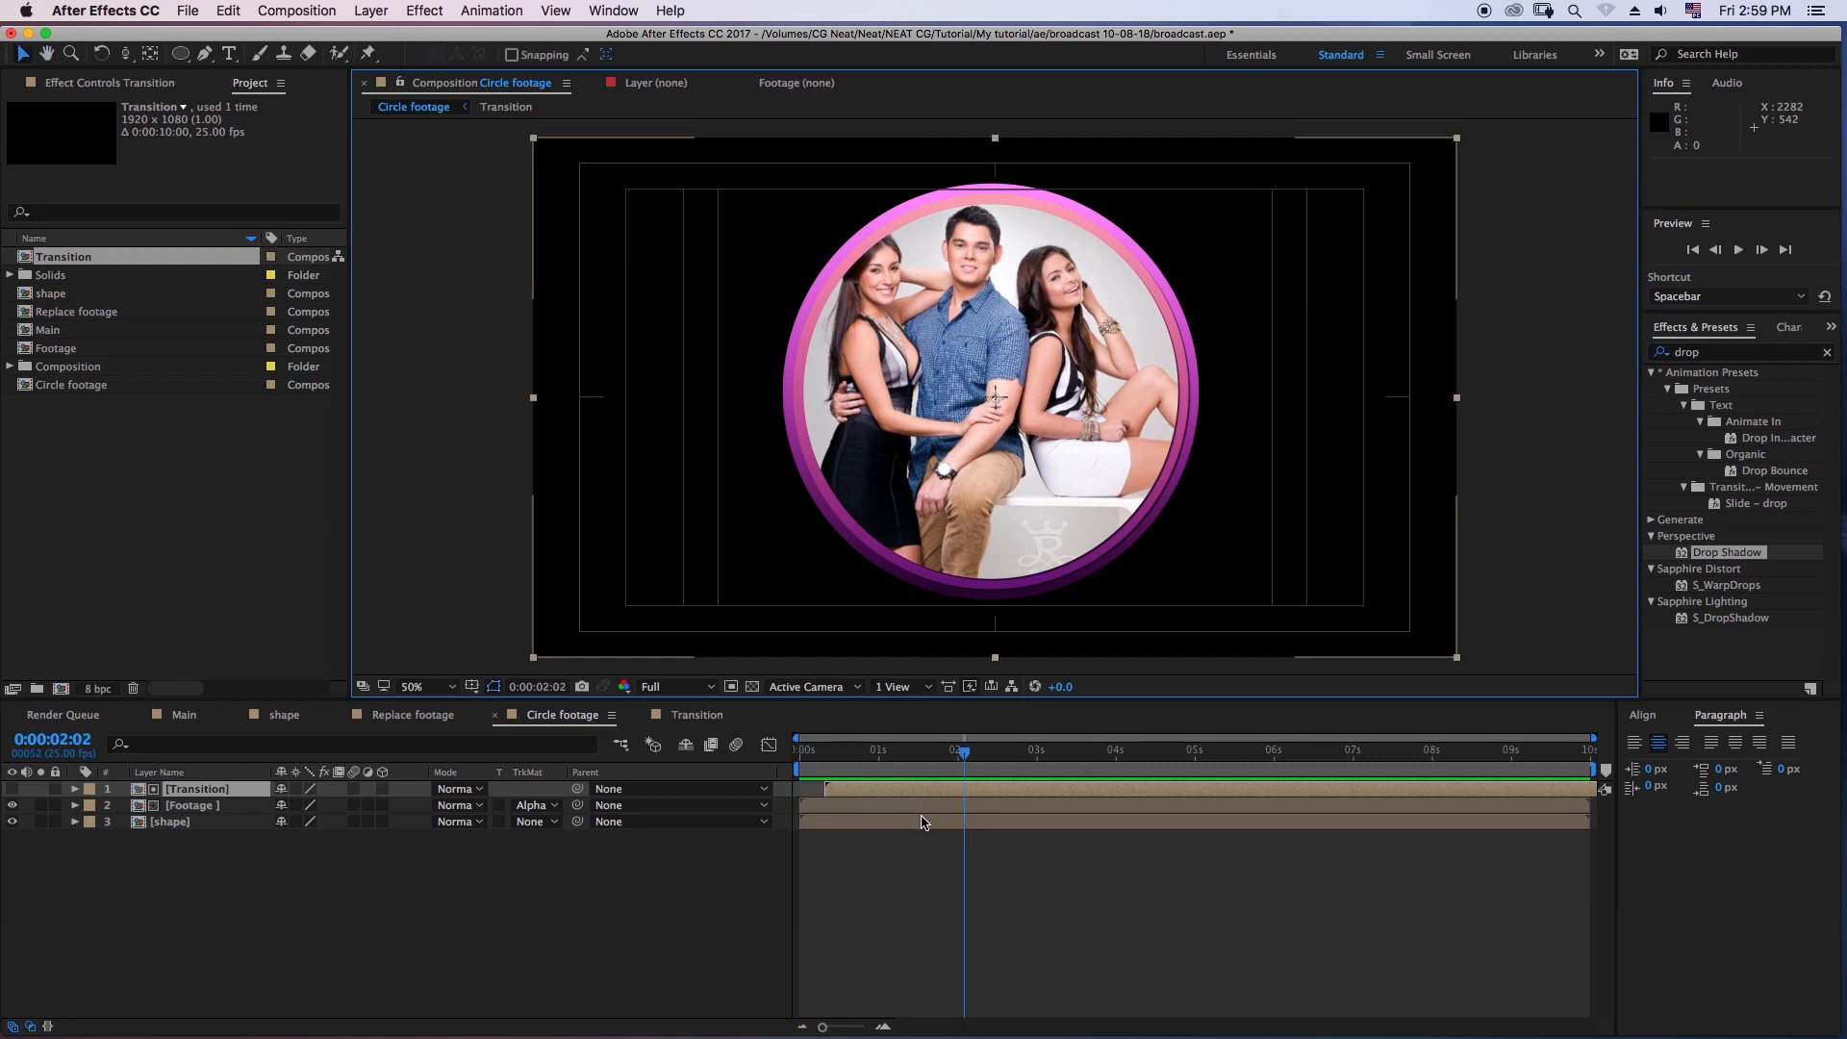
left_click(505, 856)
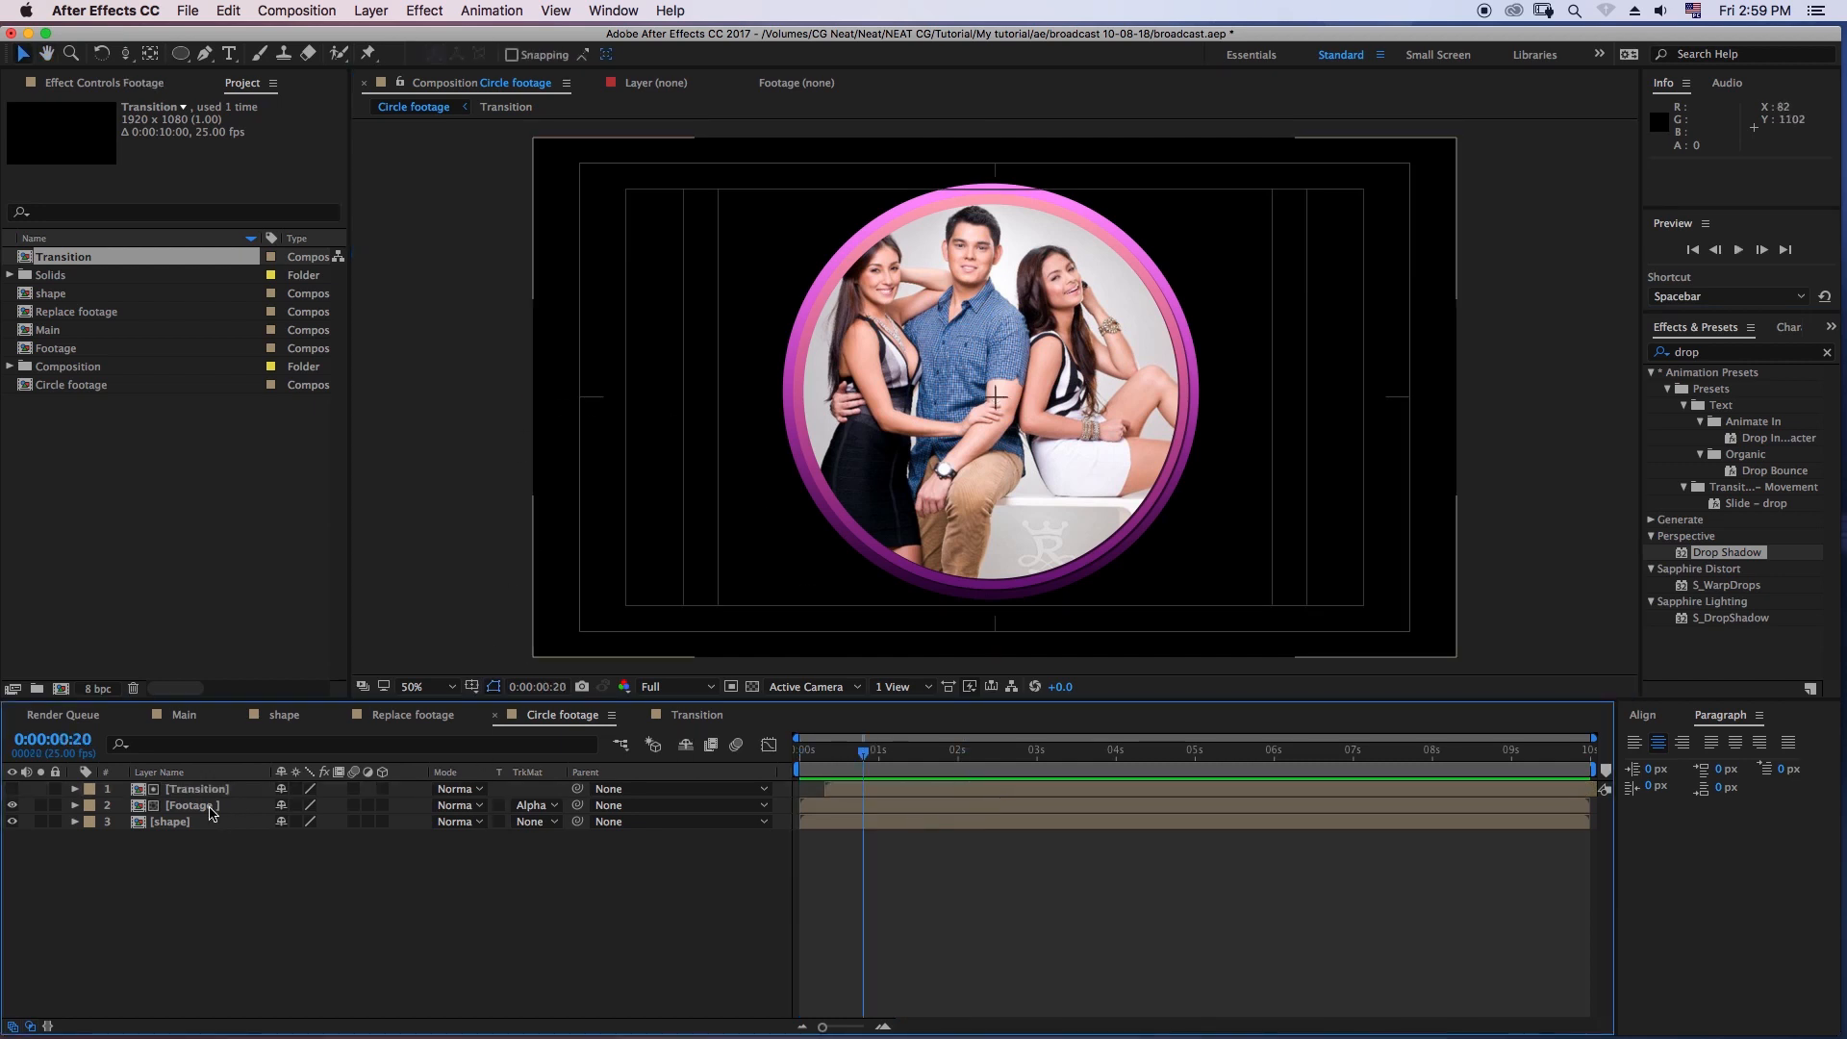
- Open the Footage composition and duplicate its mate video and Replace footage layers together
left_click(211, 813)
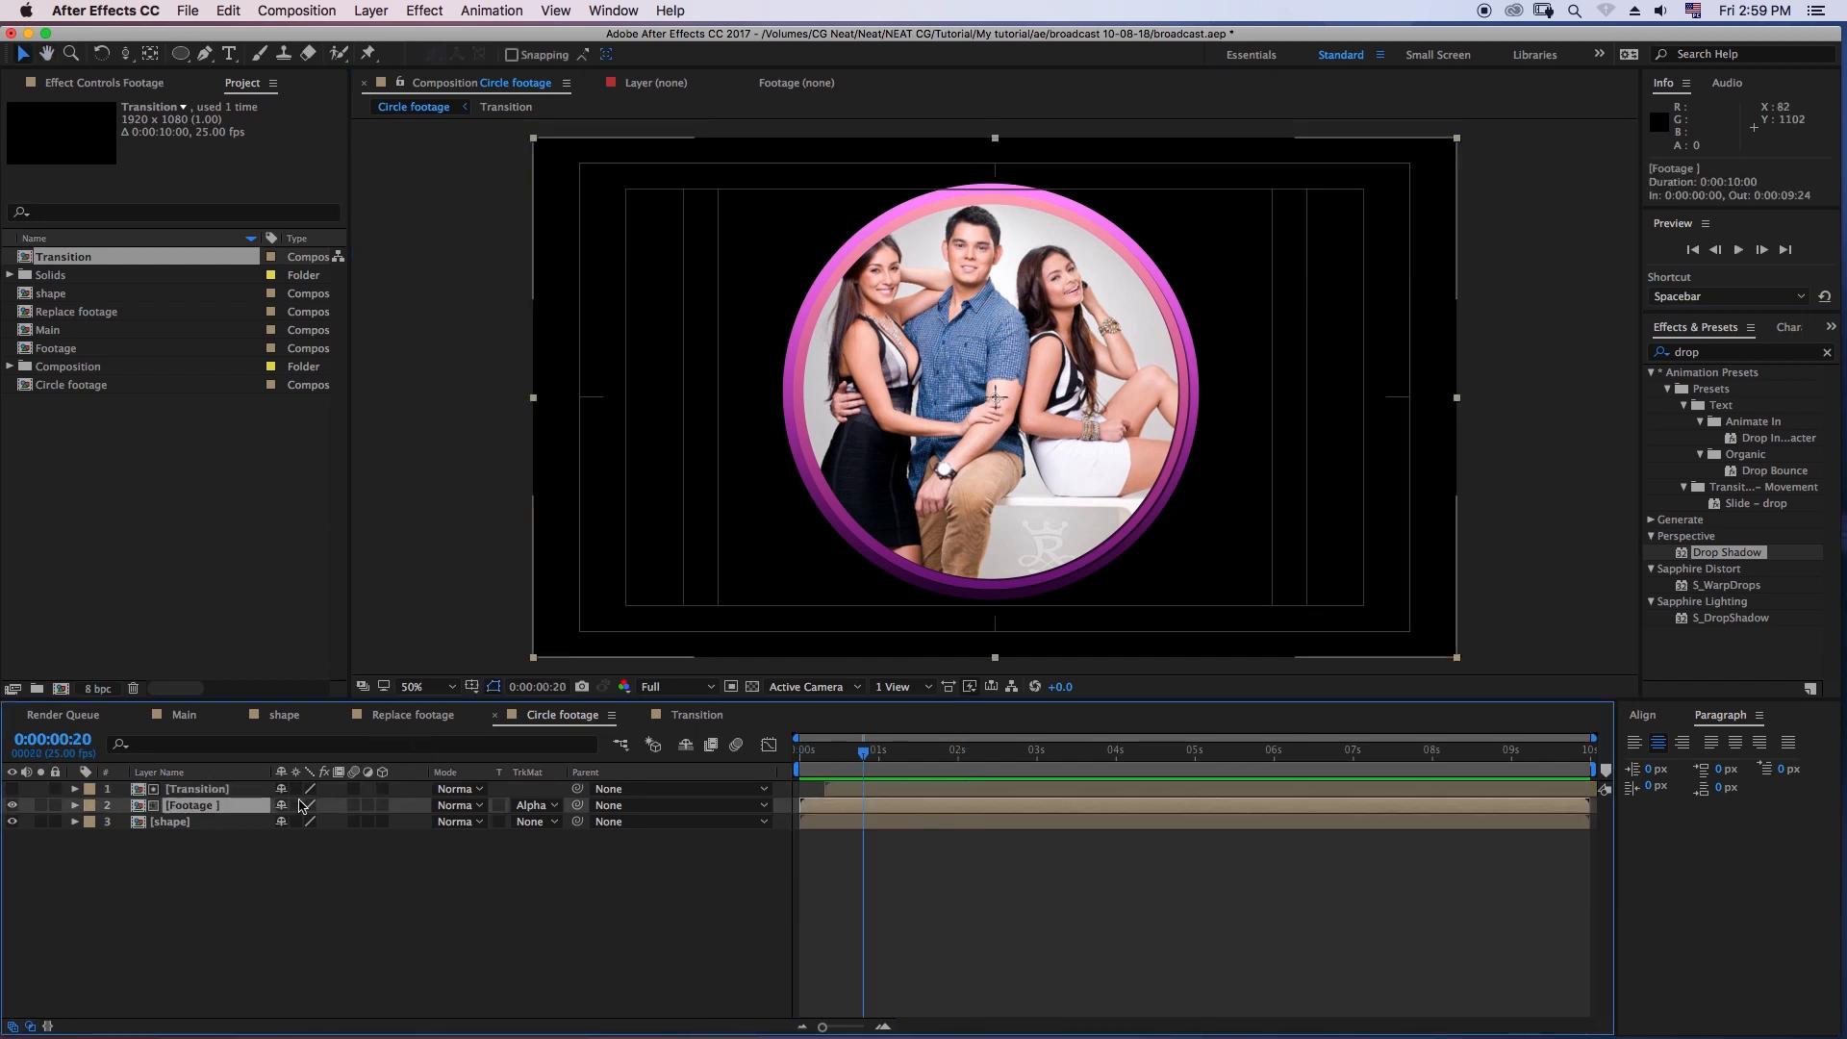
double_click(204, 808)
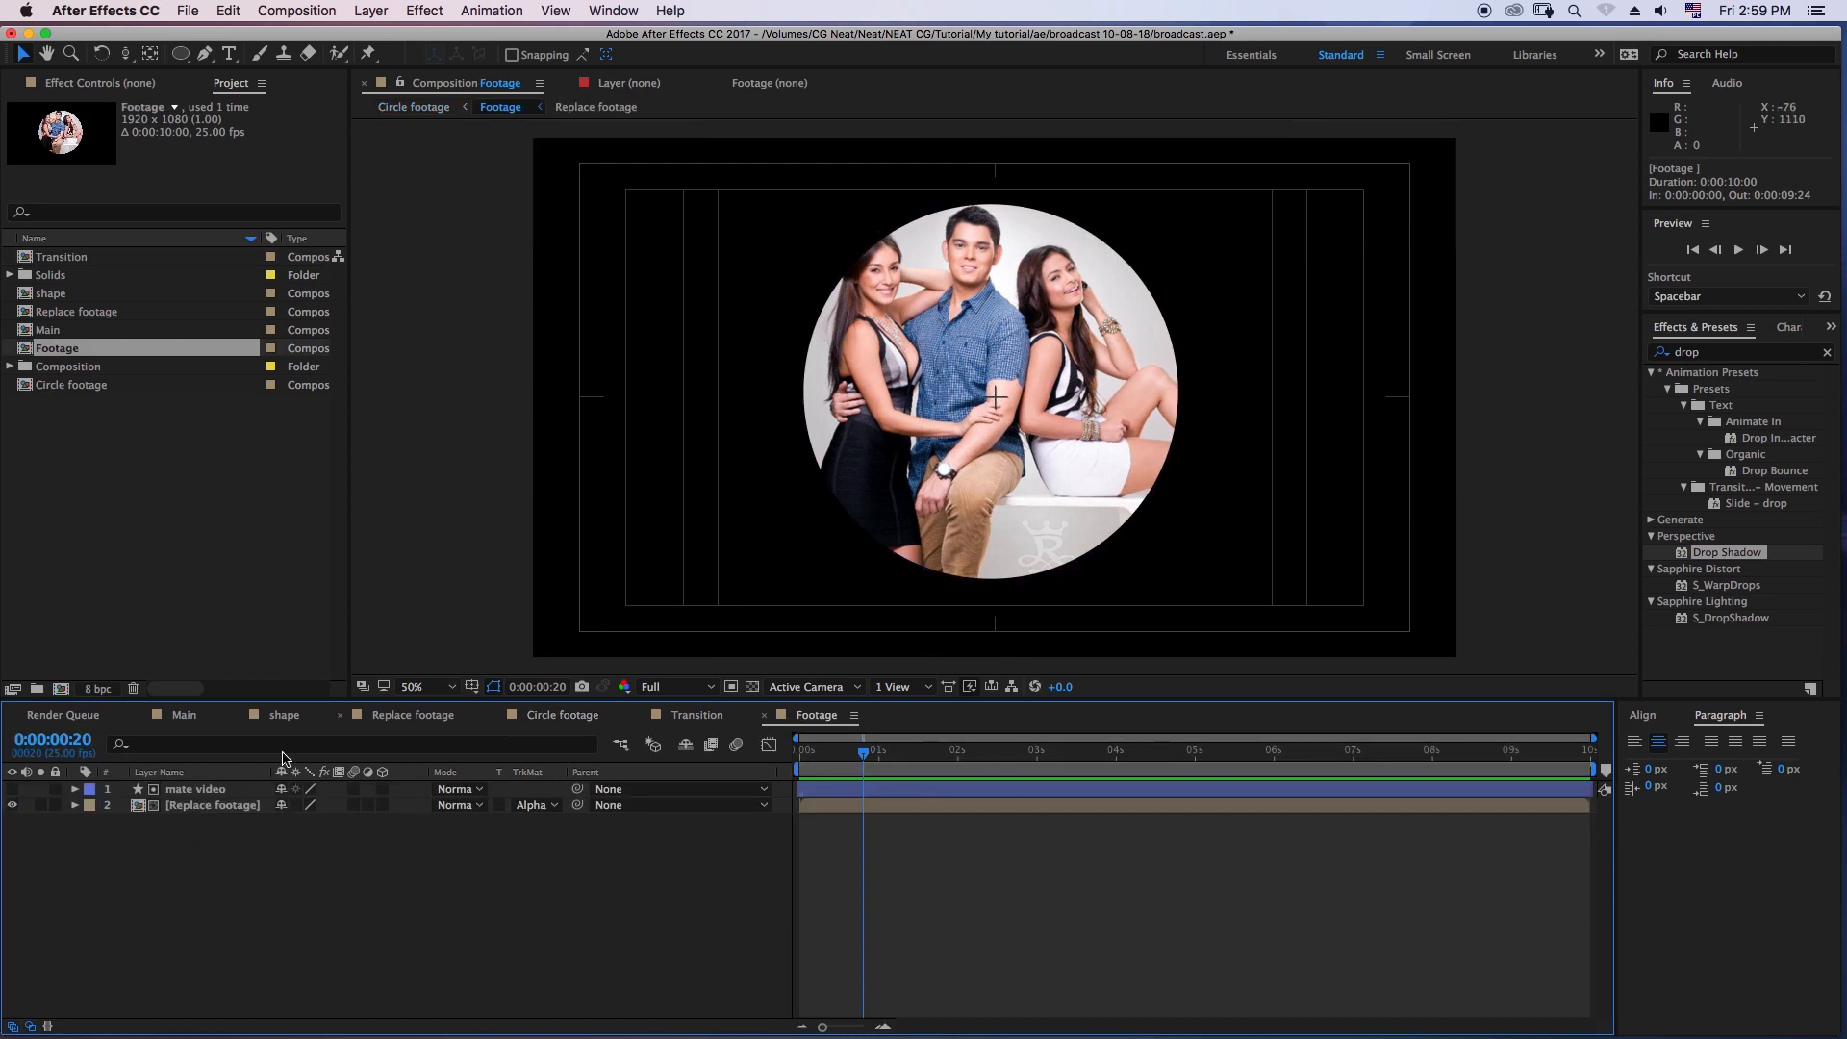
left_click(192, 806)
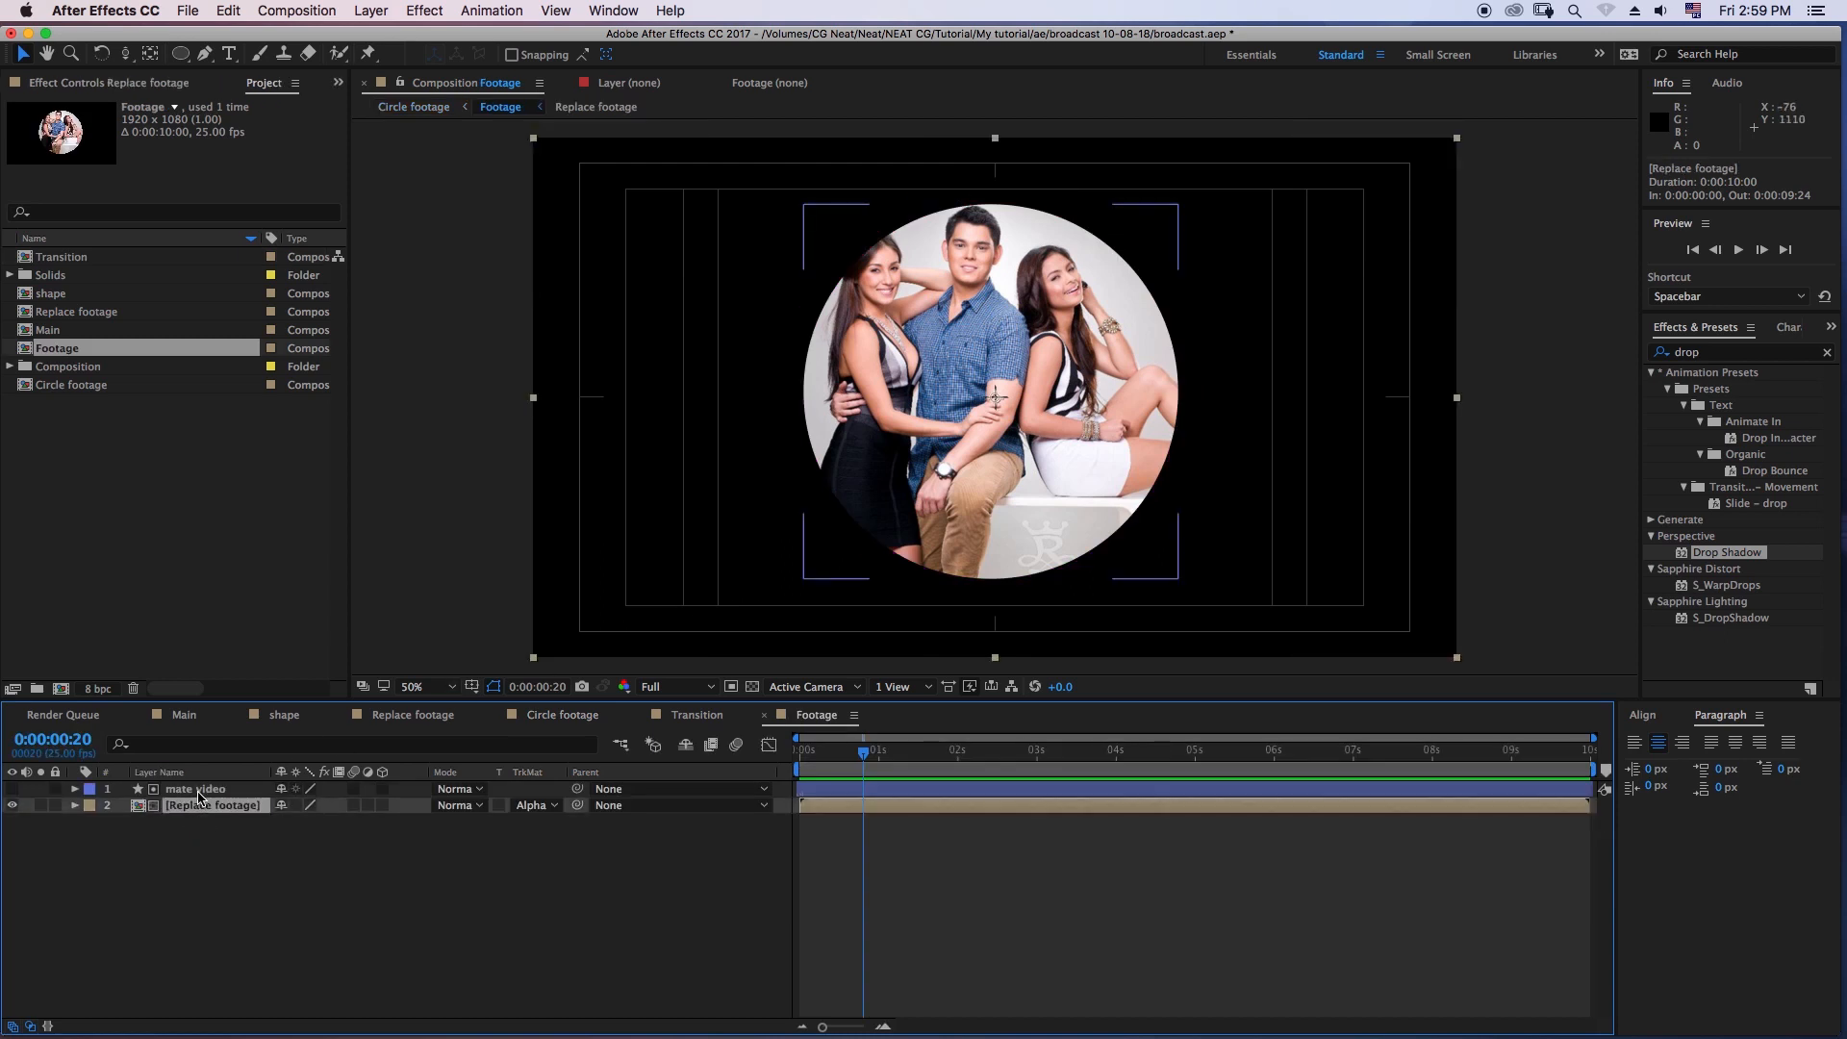
left_click(253, 836)
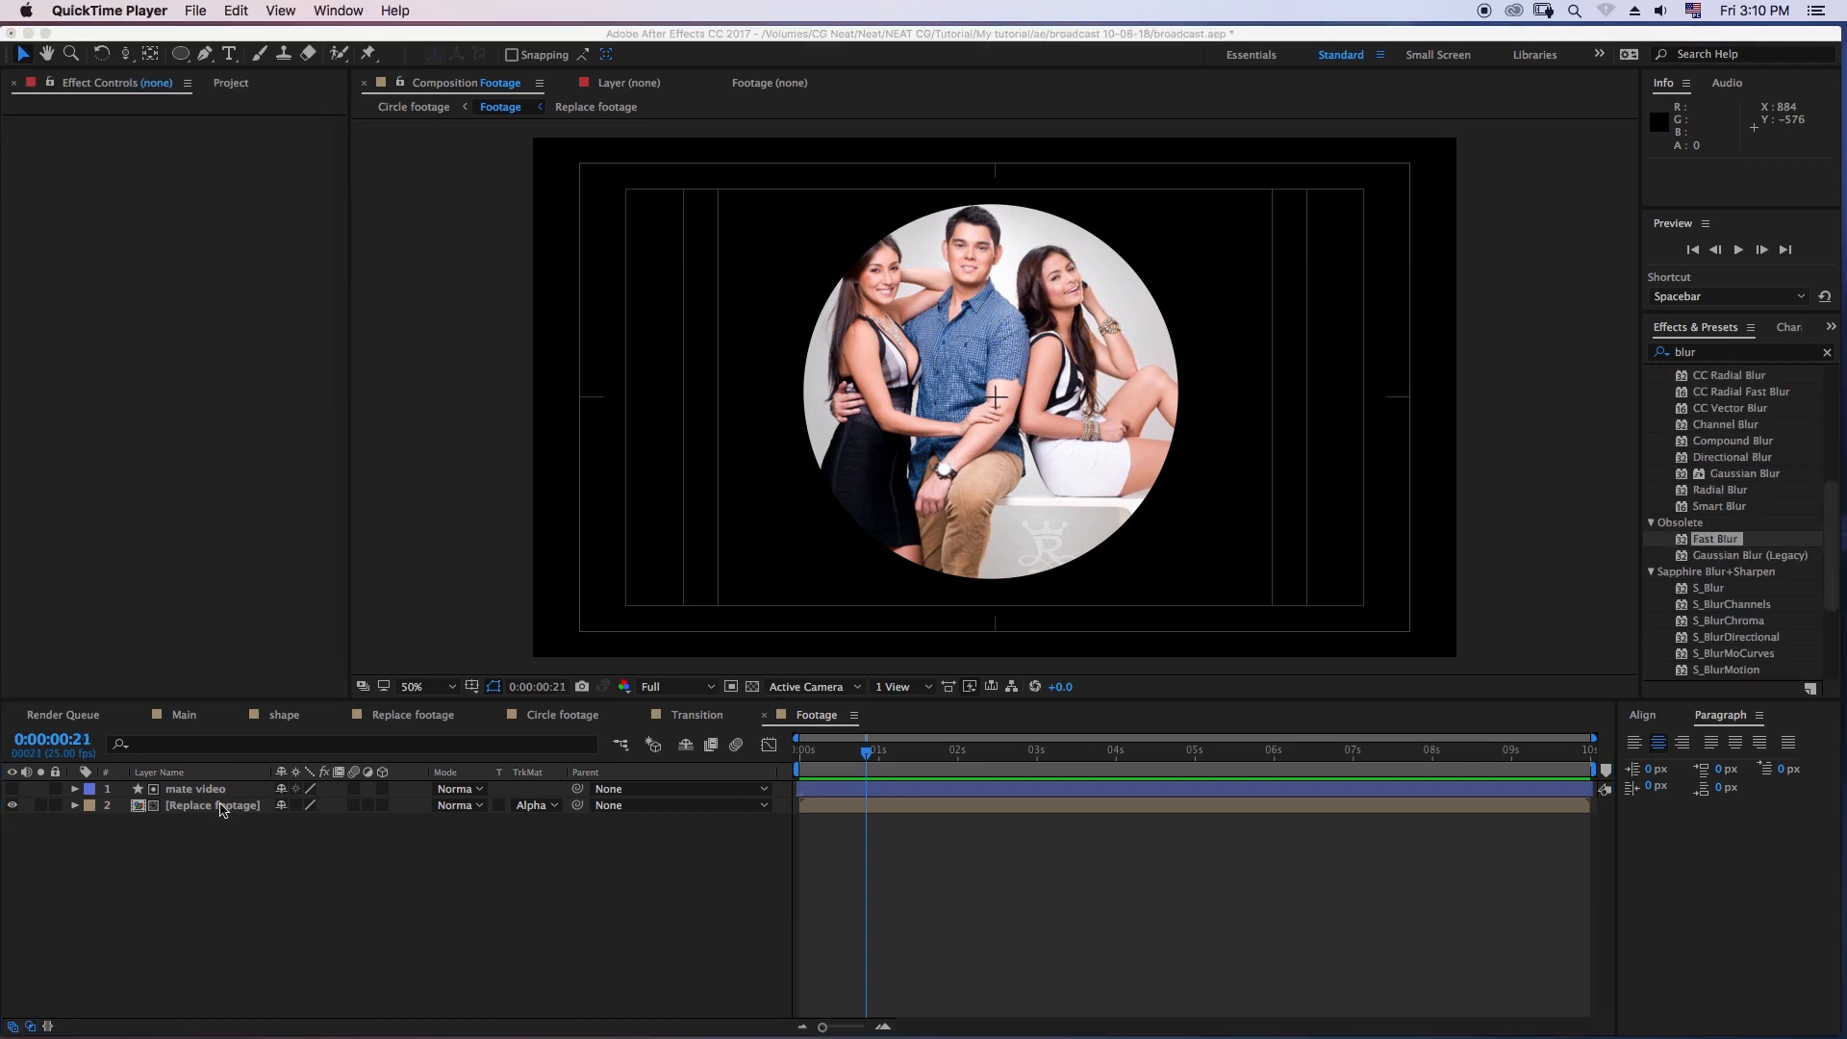
left_click(215, 789)
left_click(218, 807, "shift")
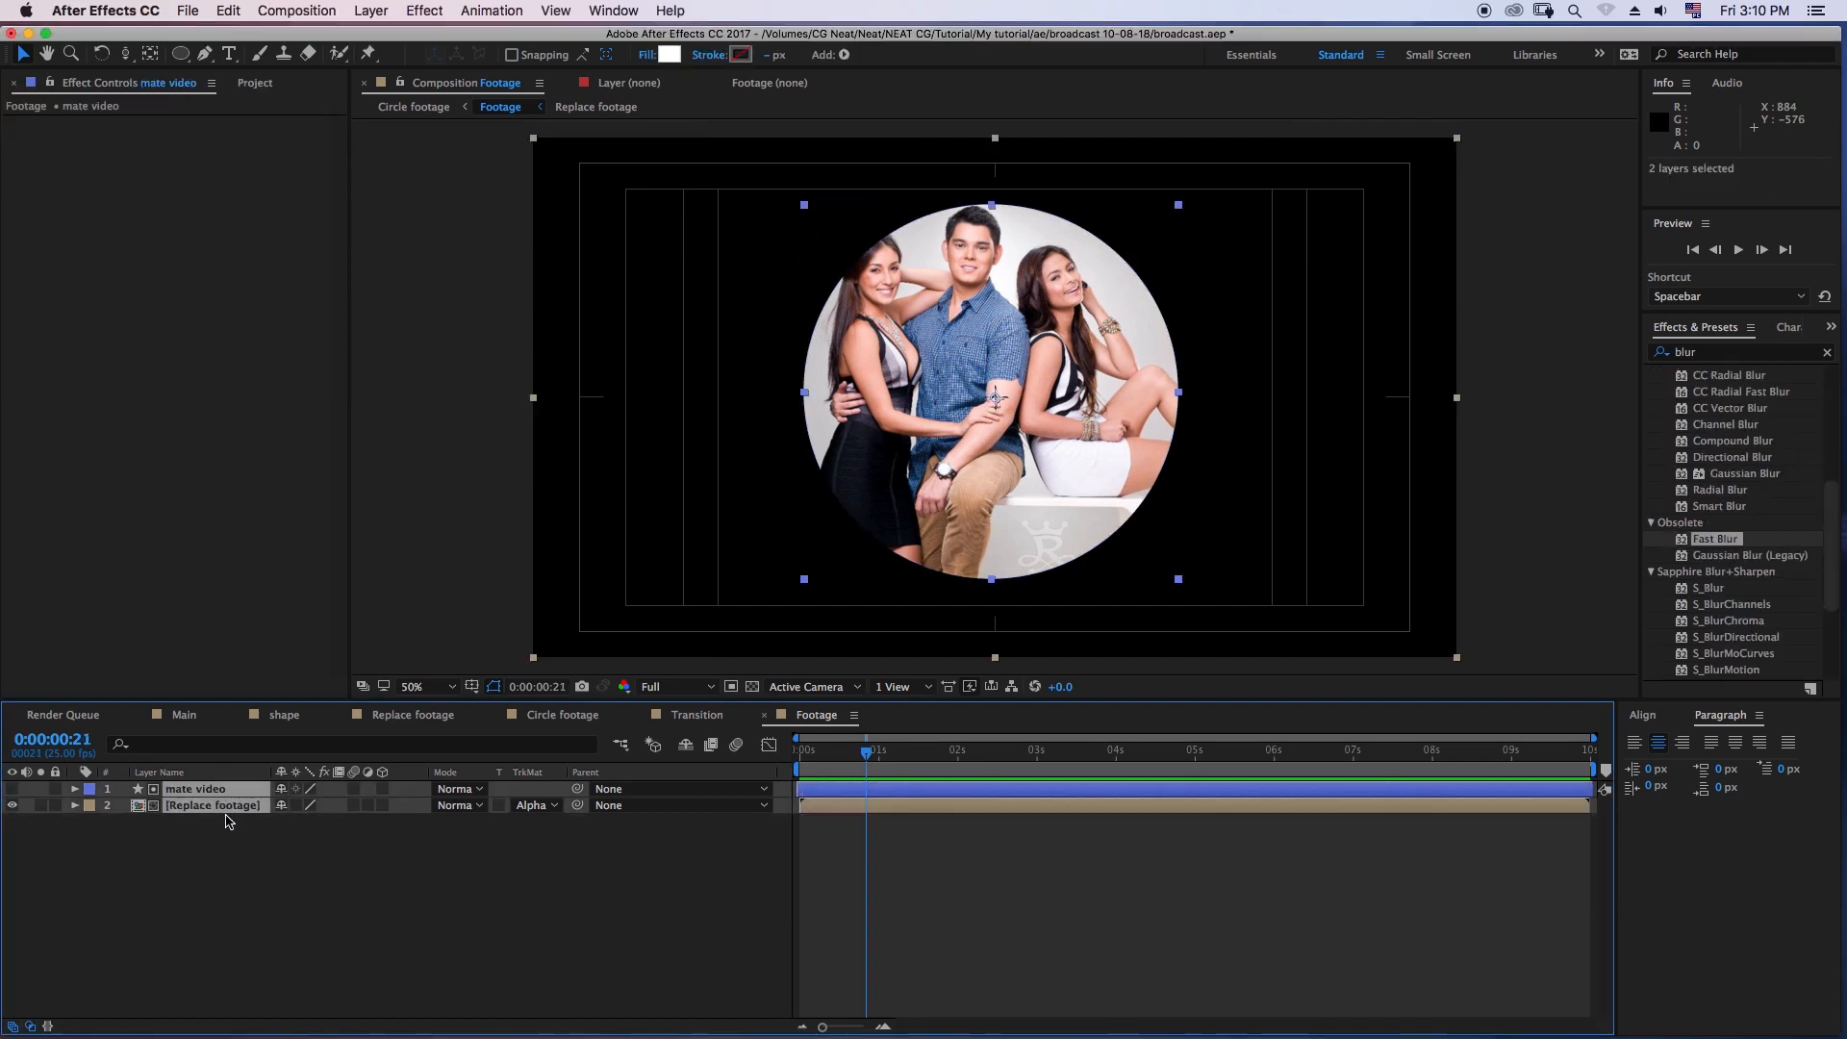
key("super+d")
left_click(238, 870)
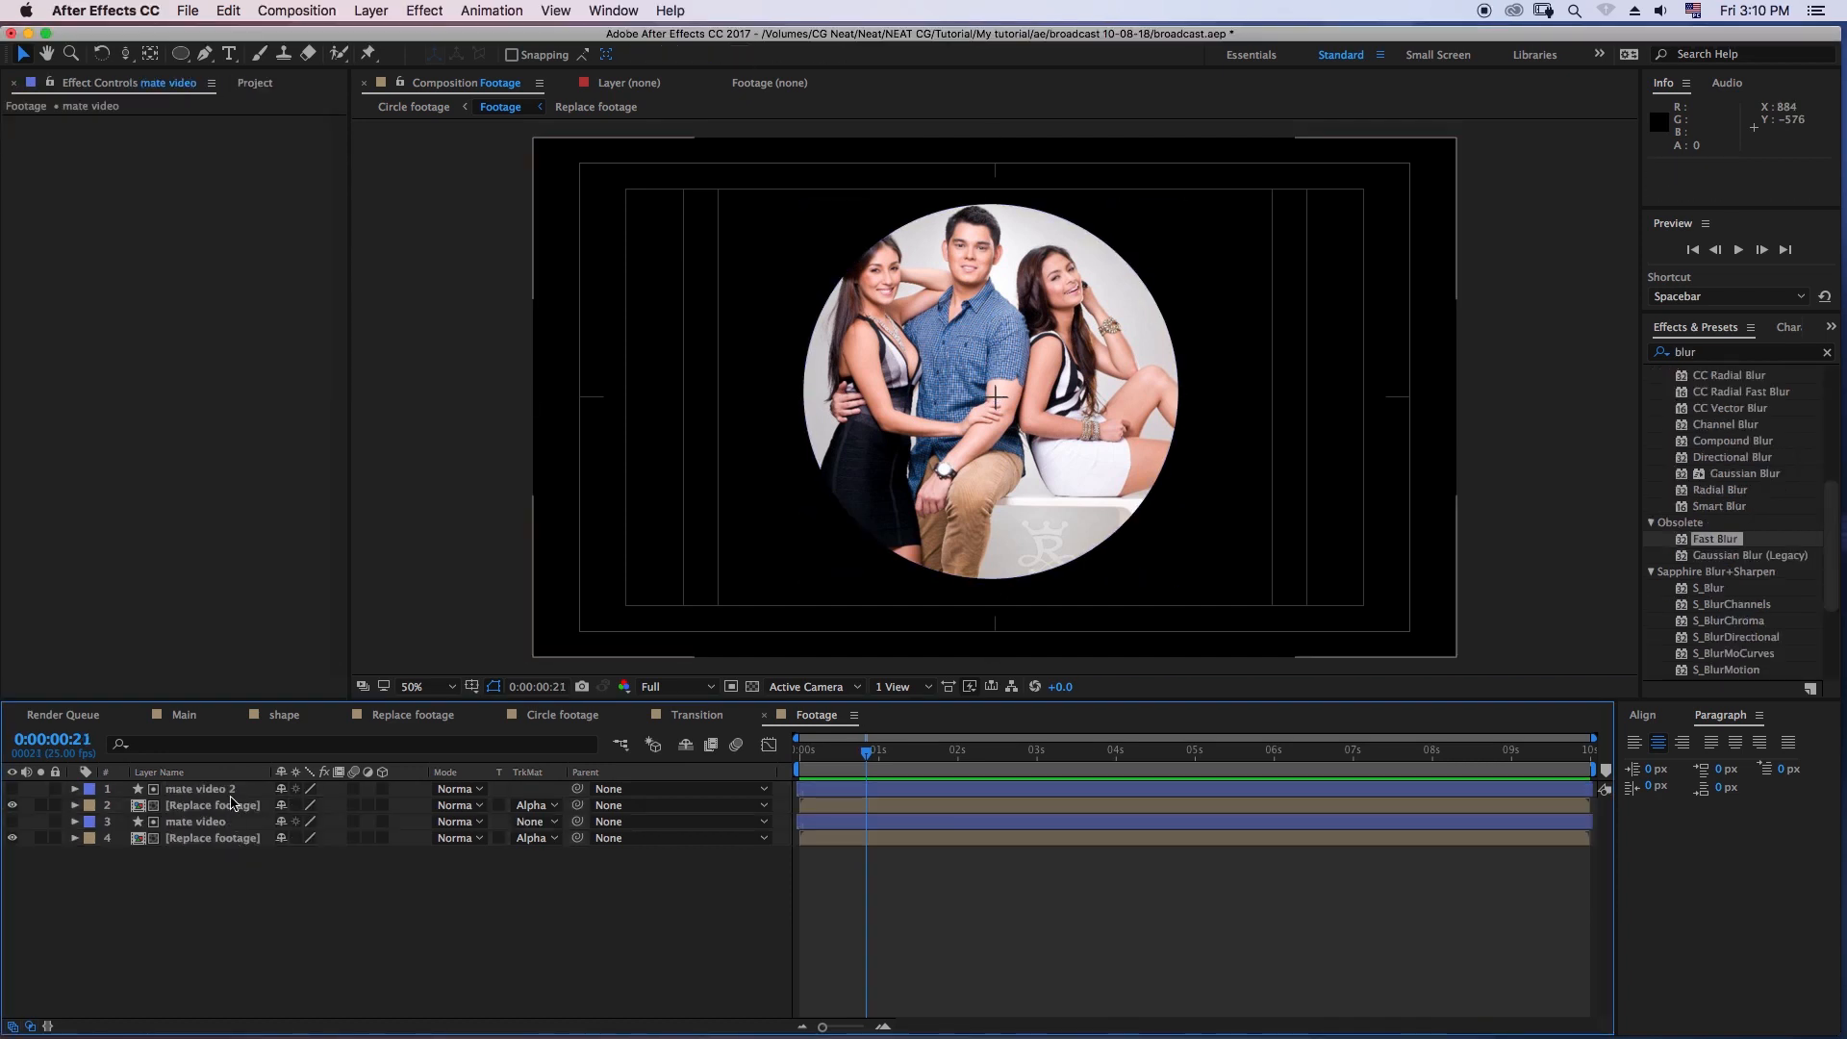
- Set the fill of the duplicated mate video circle to None
left_click(217, 790)
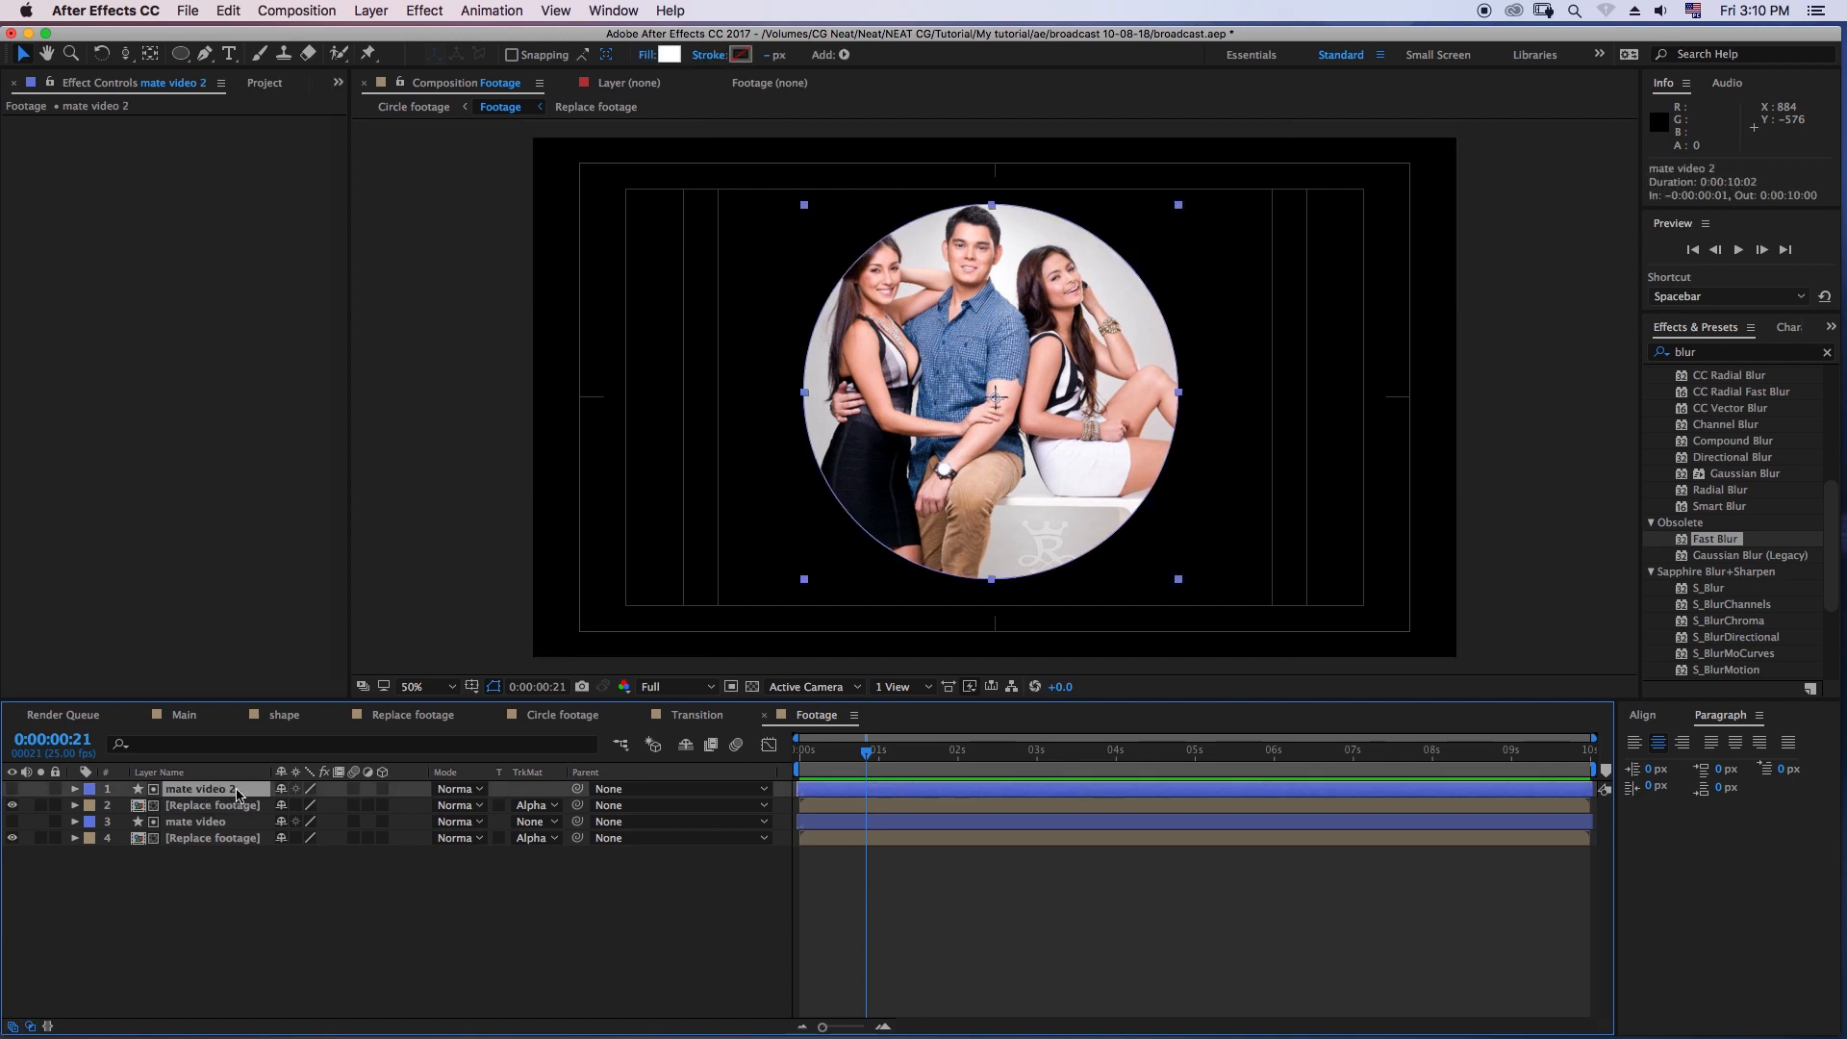
left_click(649, 55)
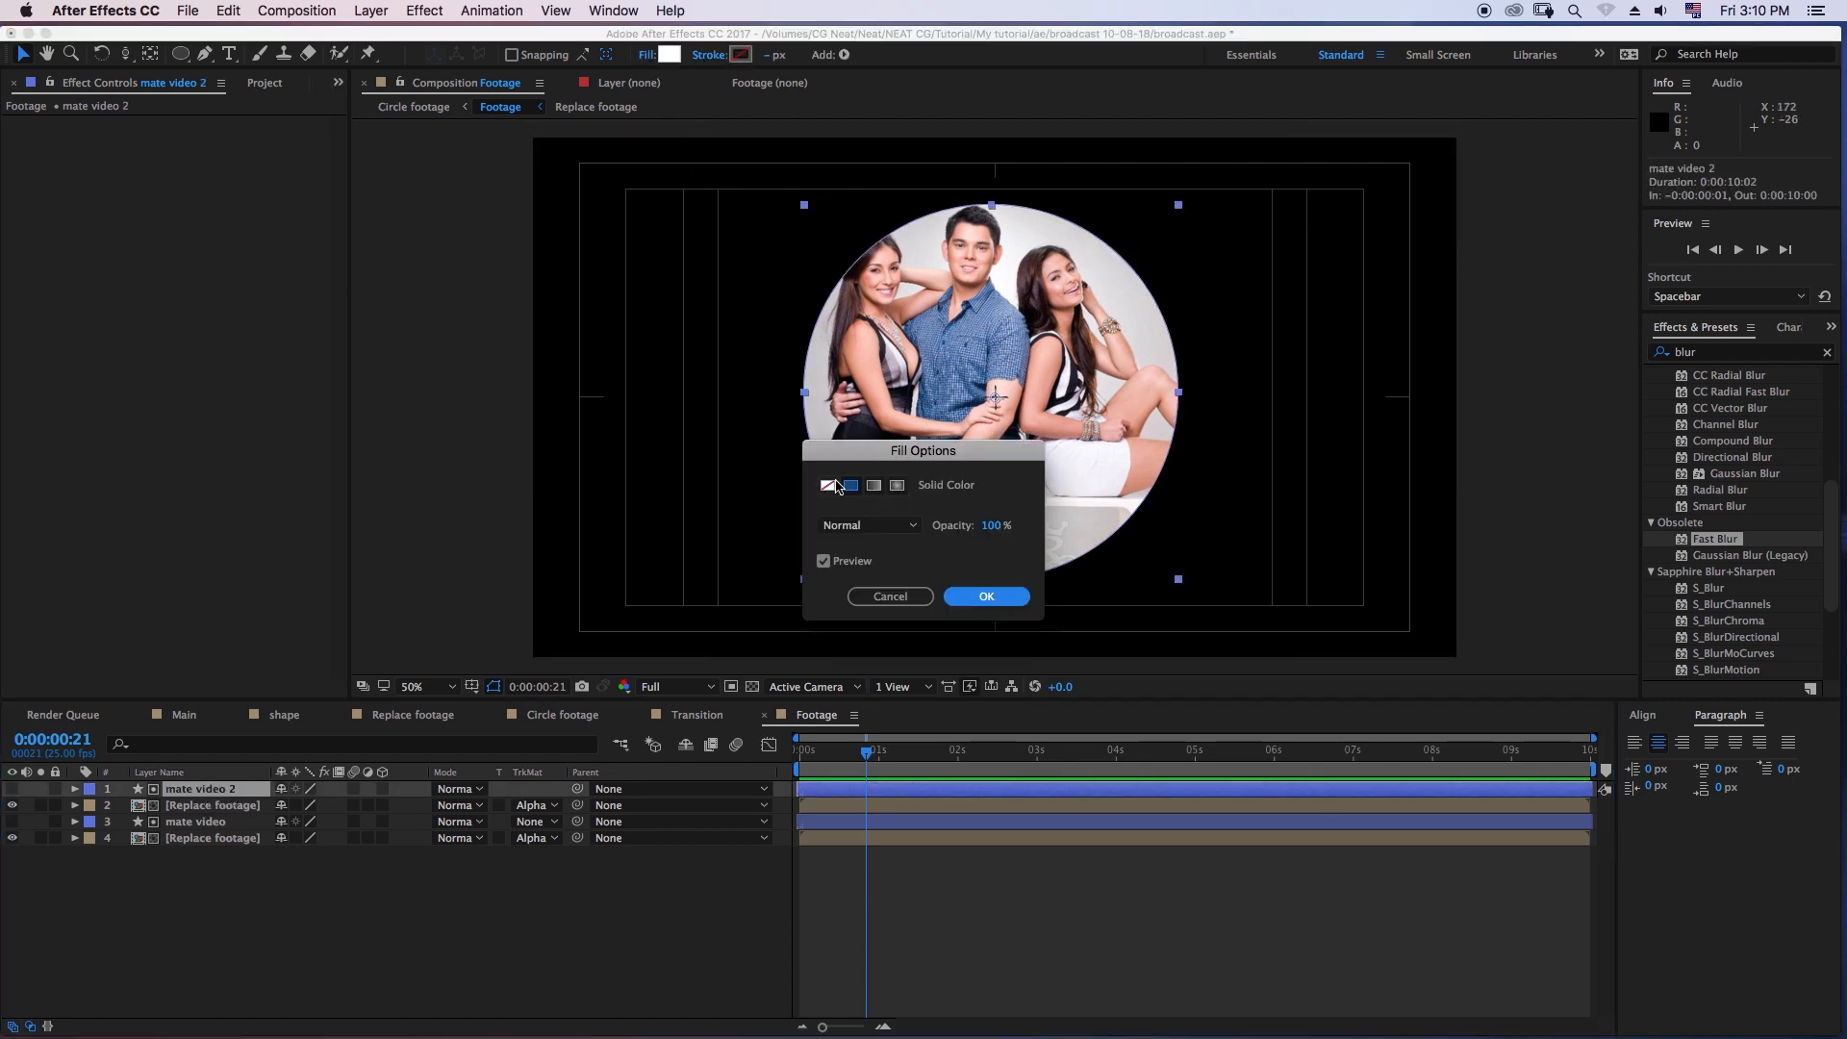
left_click(830, 486)
left_click(986, 596)
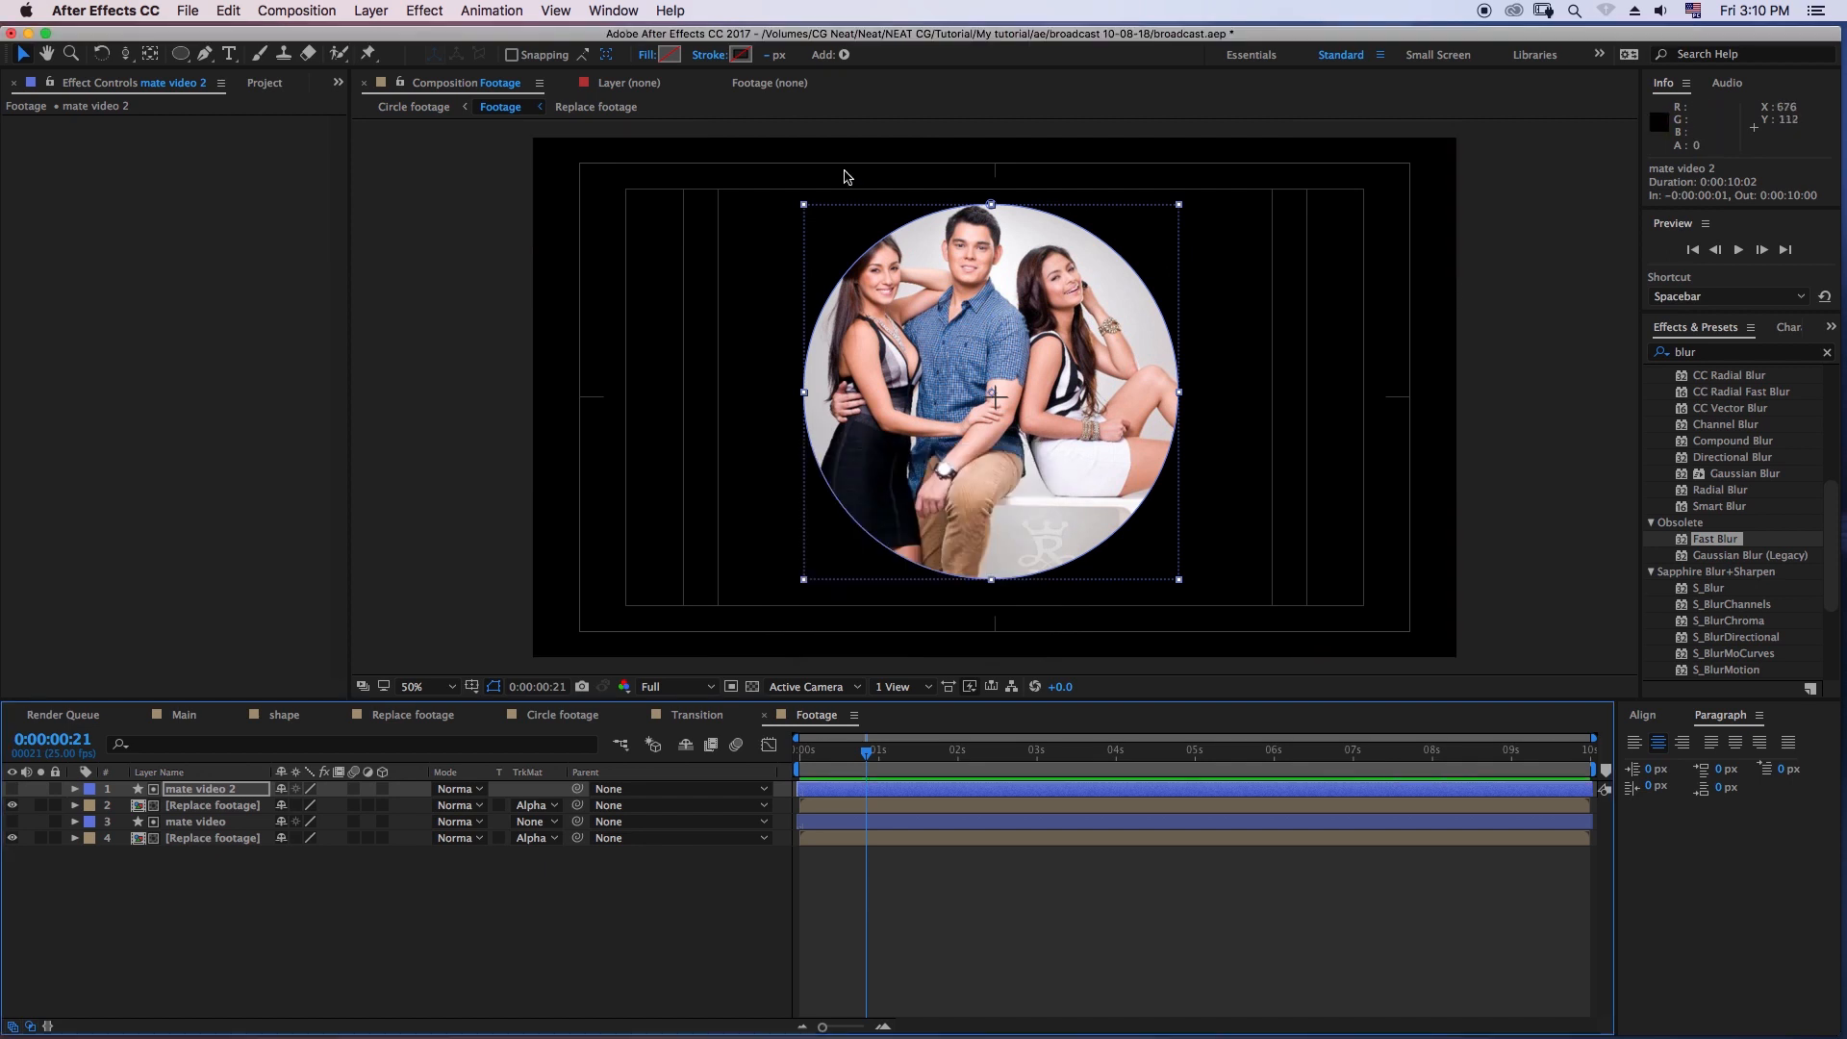
- Give the duplicated mate video circle a white FFFFFF stroke 15 px wide
left_click(741, 55)
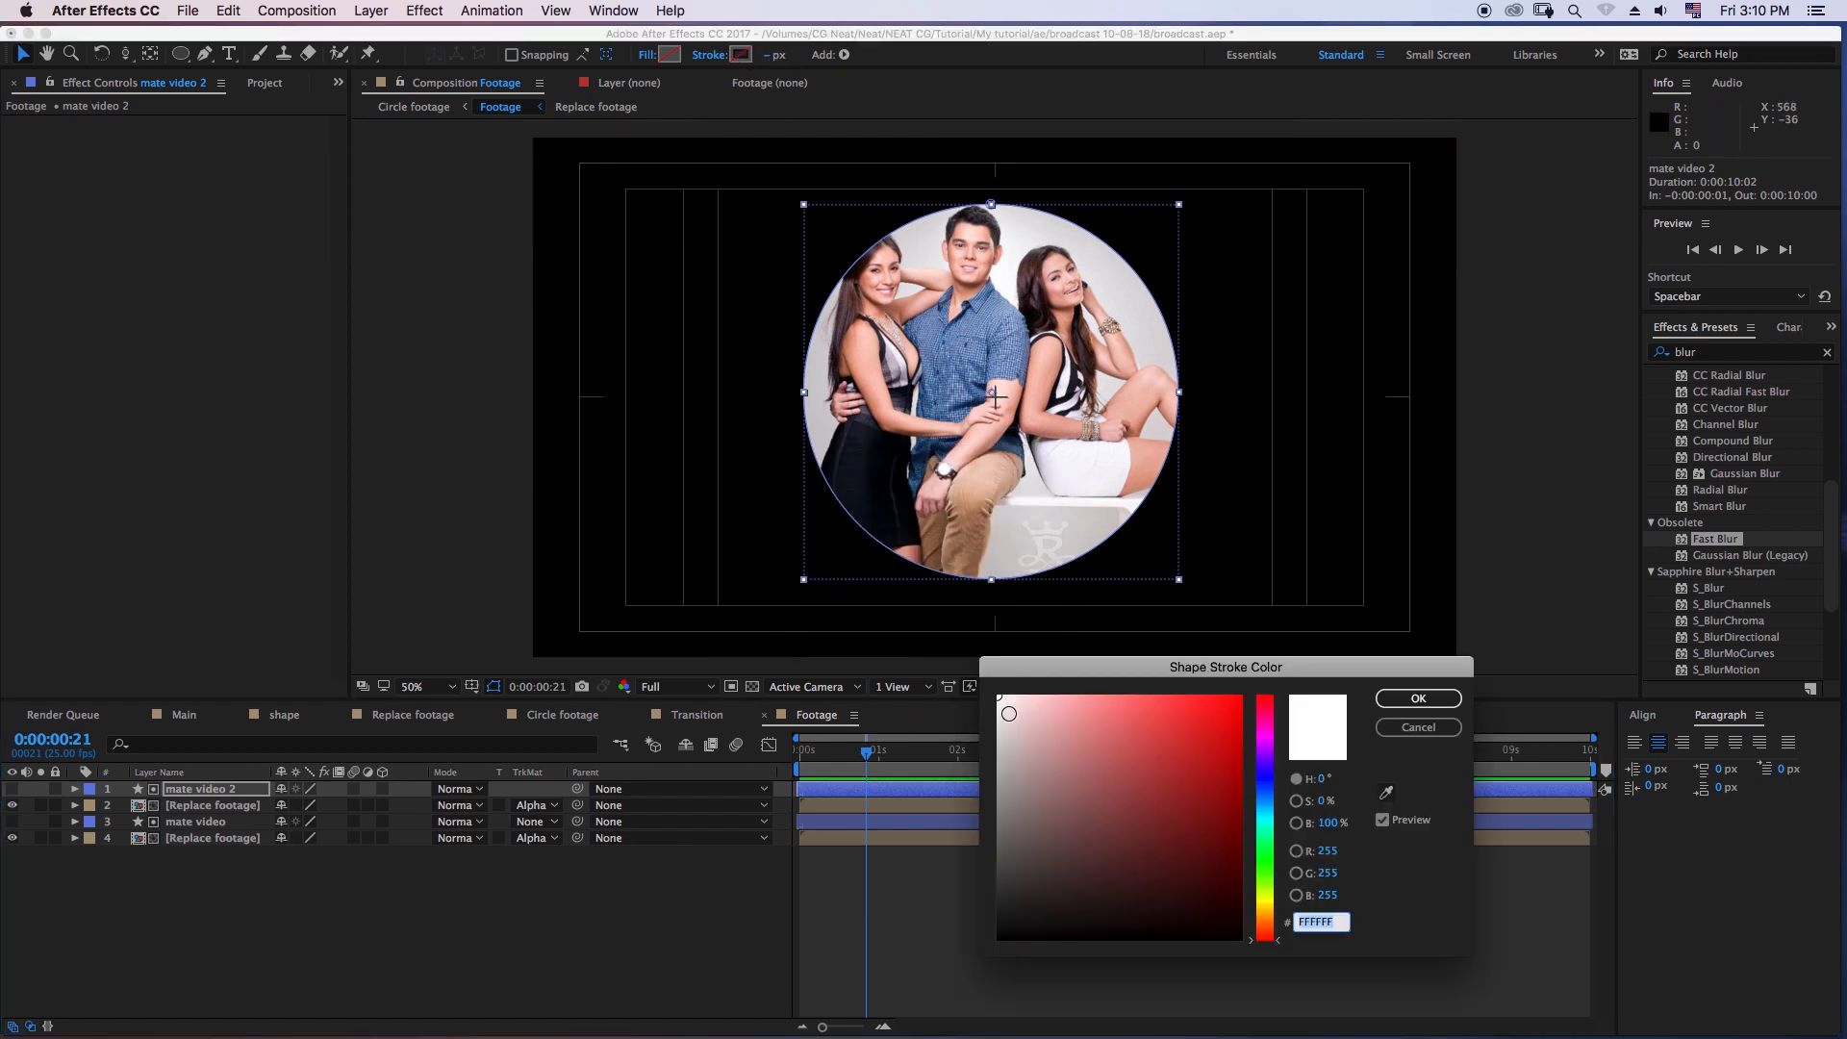
left_click(1418, 698)
left_click(776, 56)
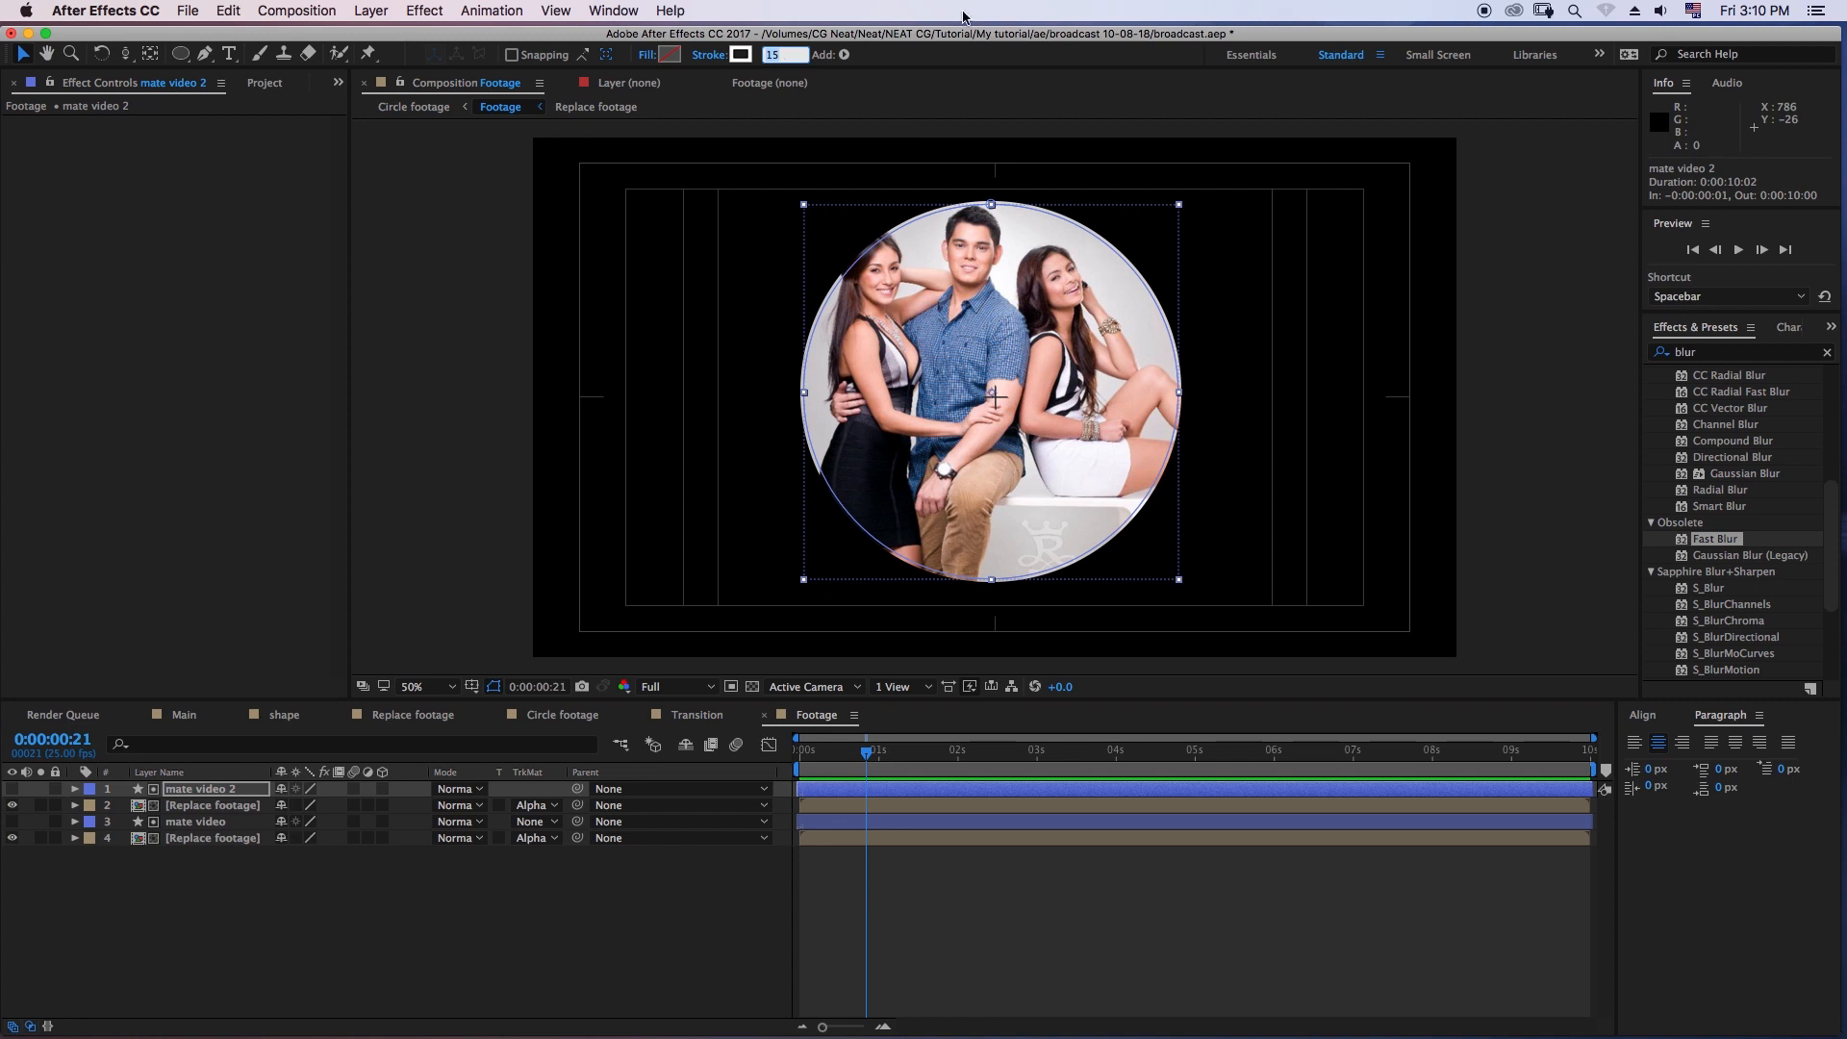
left_click(288, 897)
- Set the blending mode of the upper Replace footage layer to Add
left_click(223, 804)
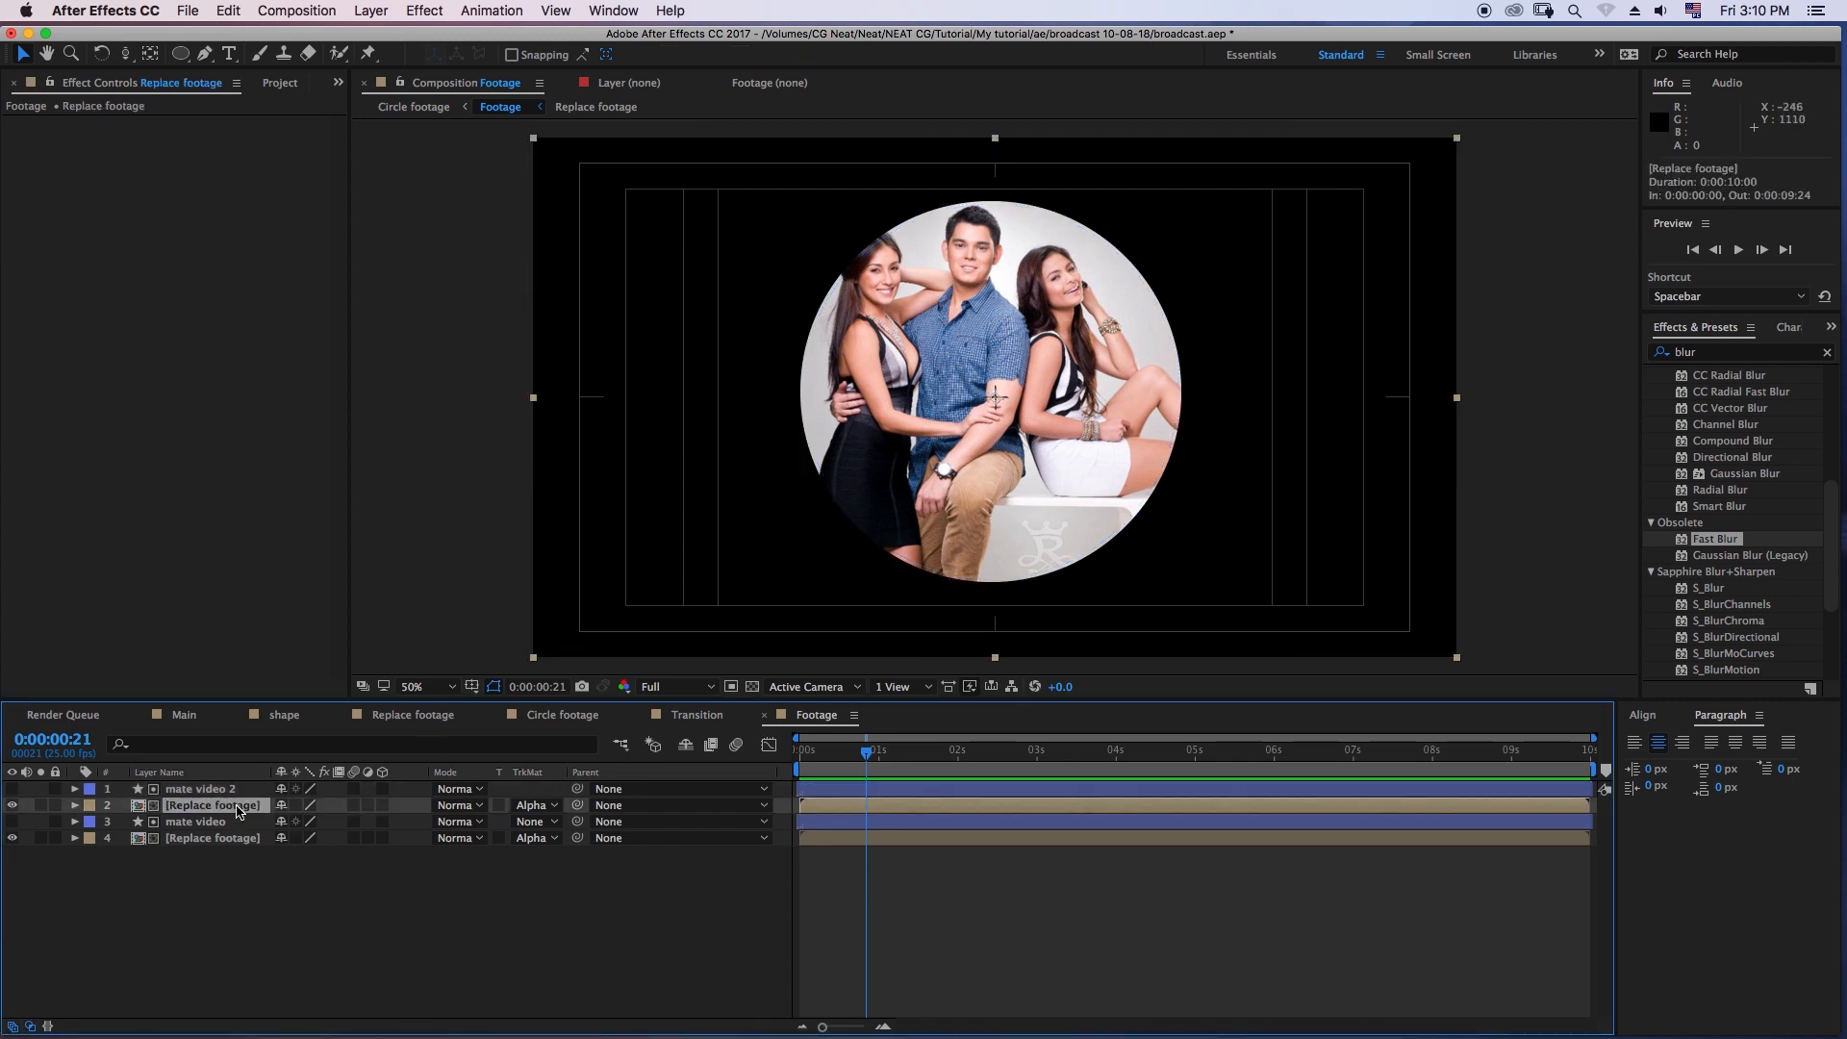
left_click(460, 805)
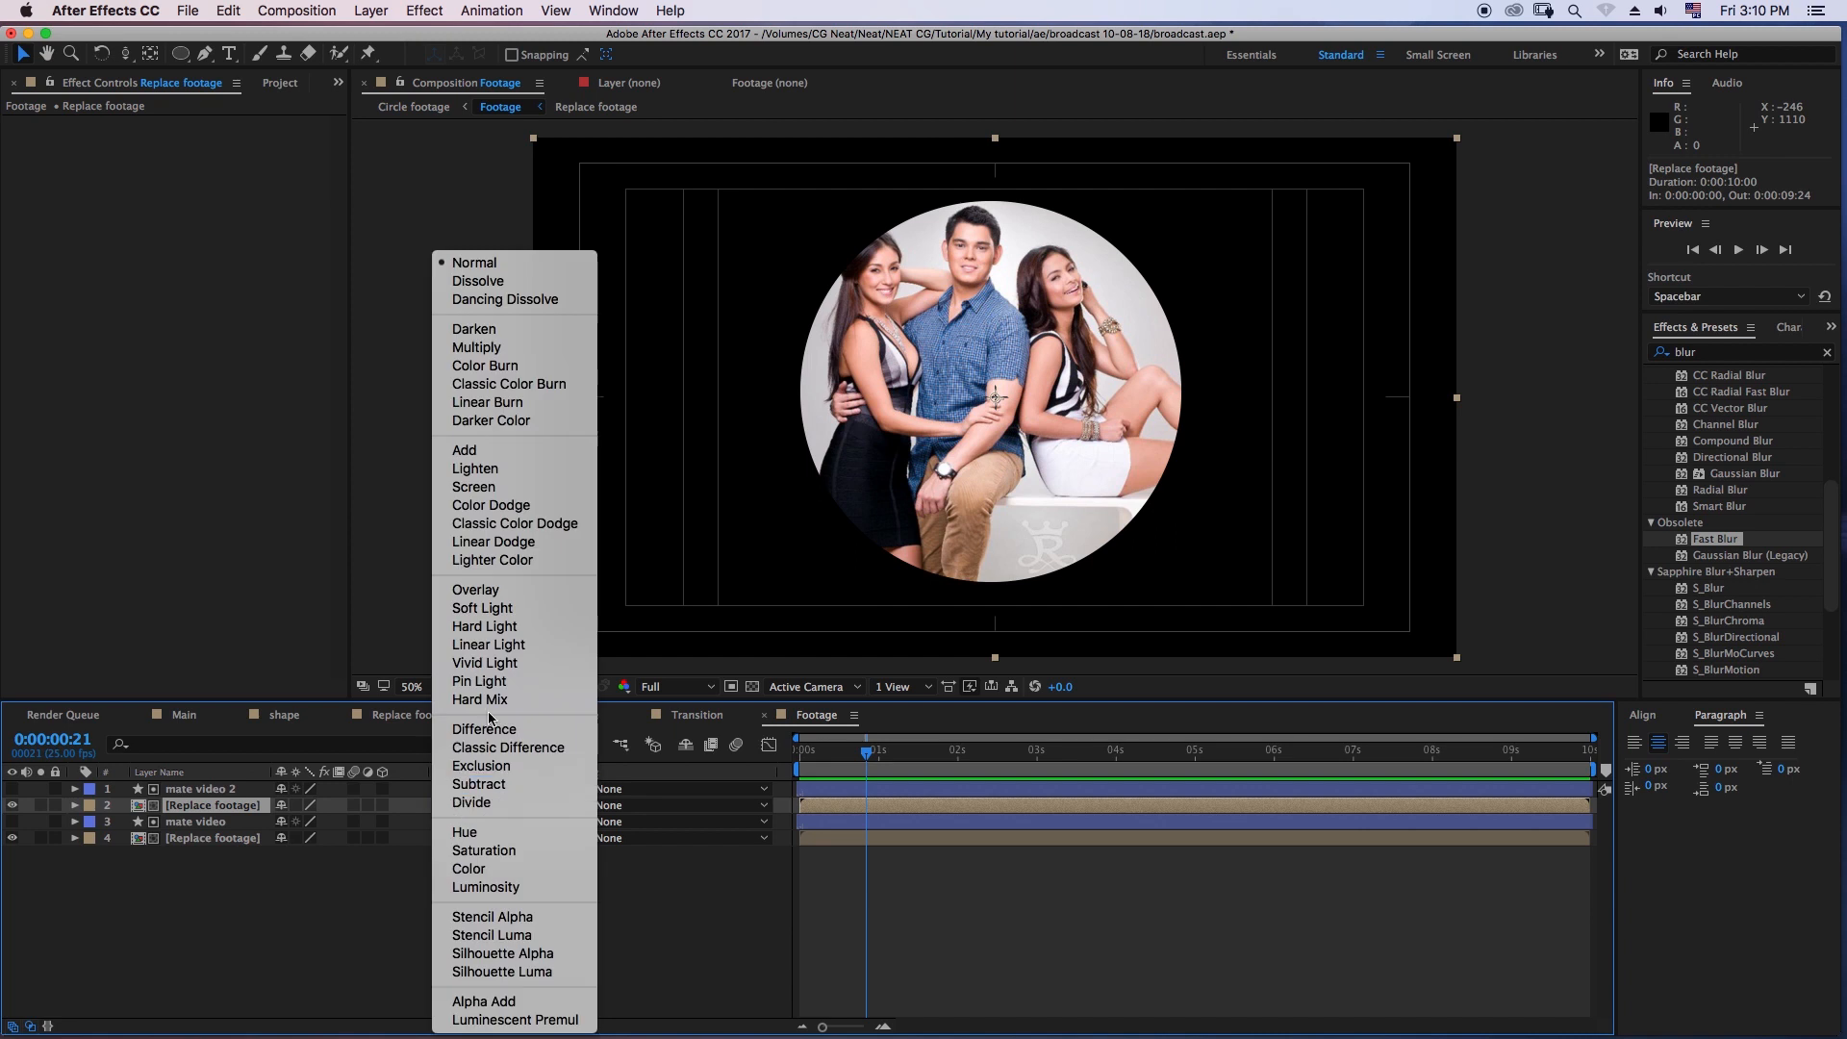
left_click(500, 452)
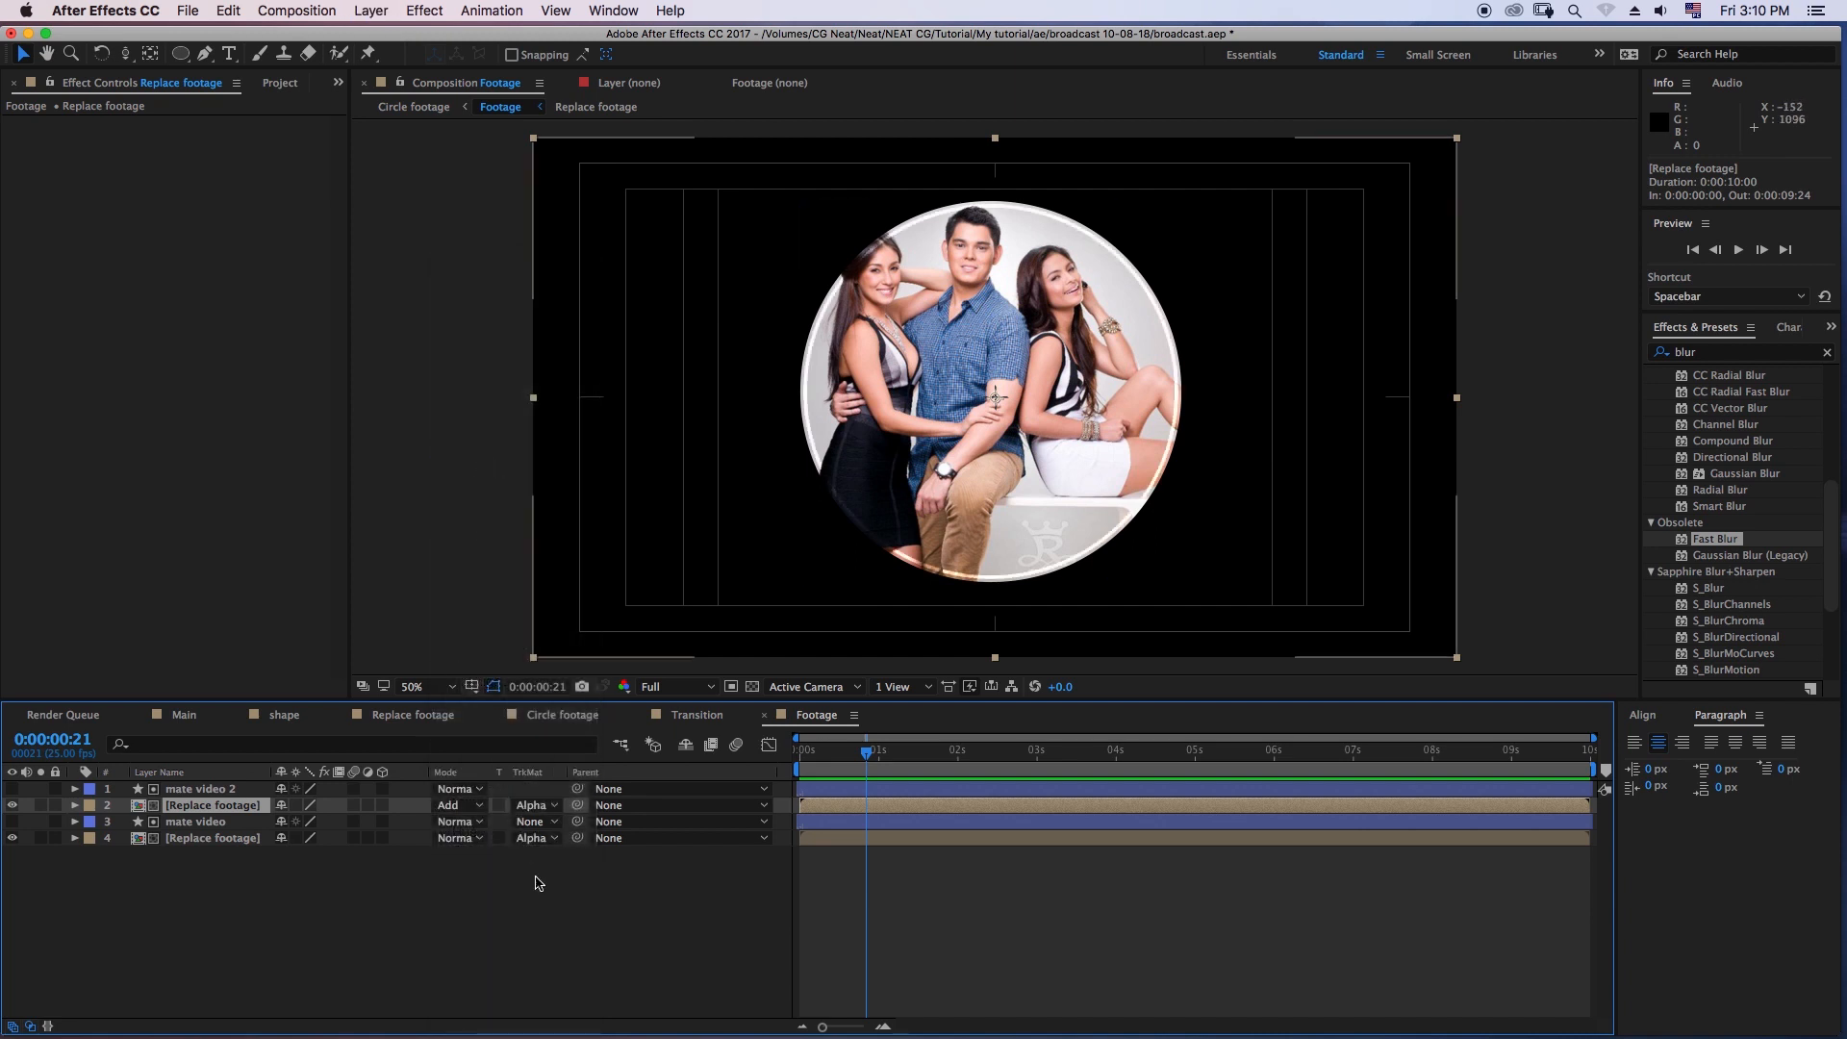
- Adjust the stroke width of the duplicated mate video circle to 16 px
key("slash")
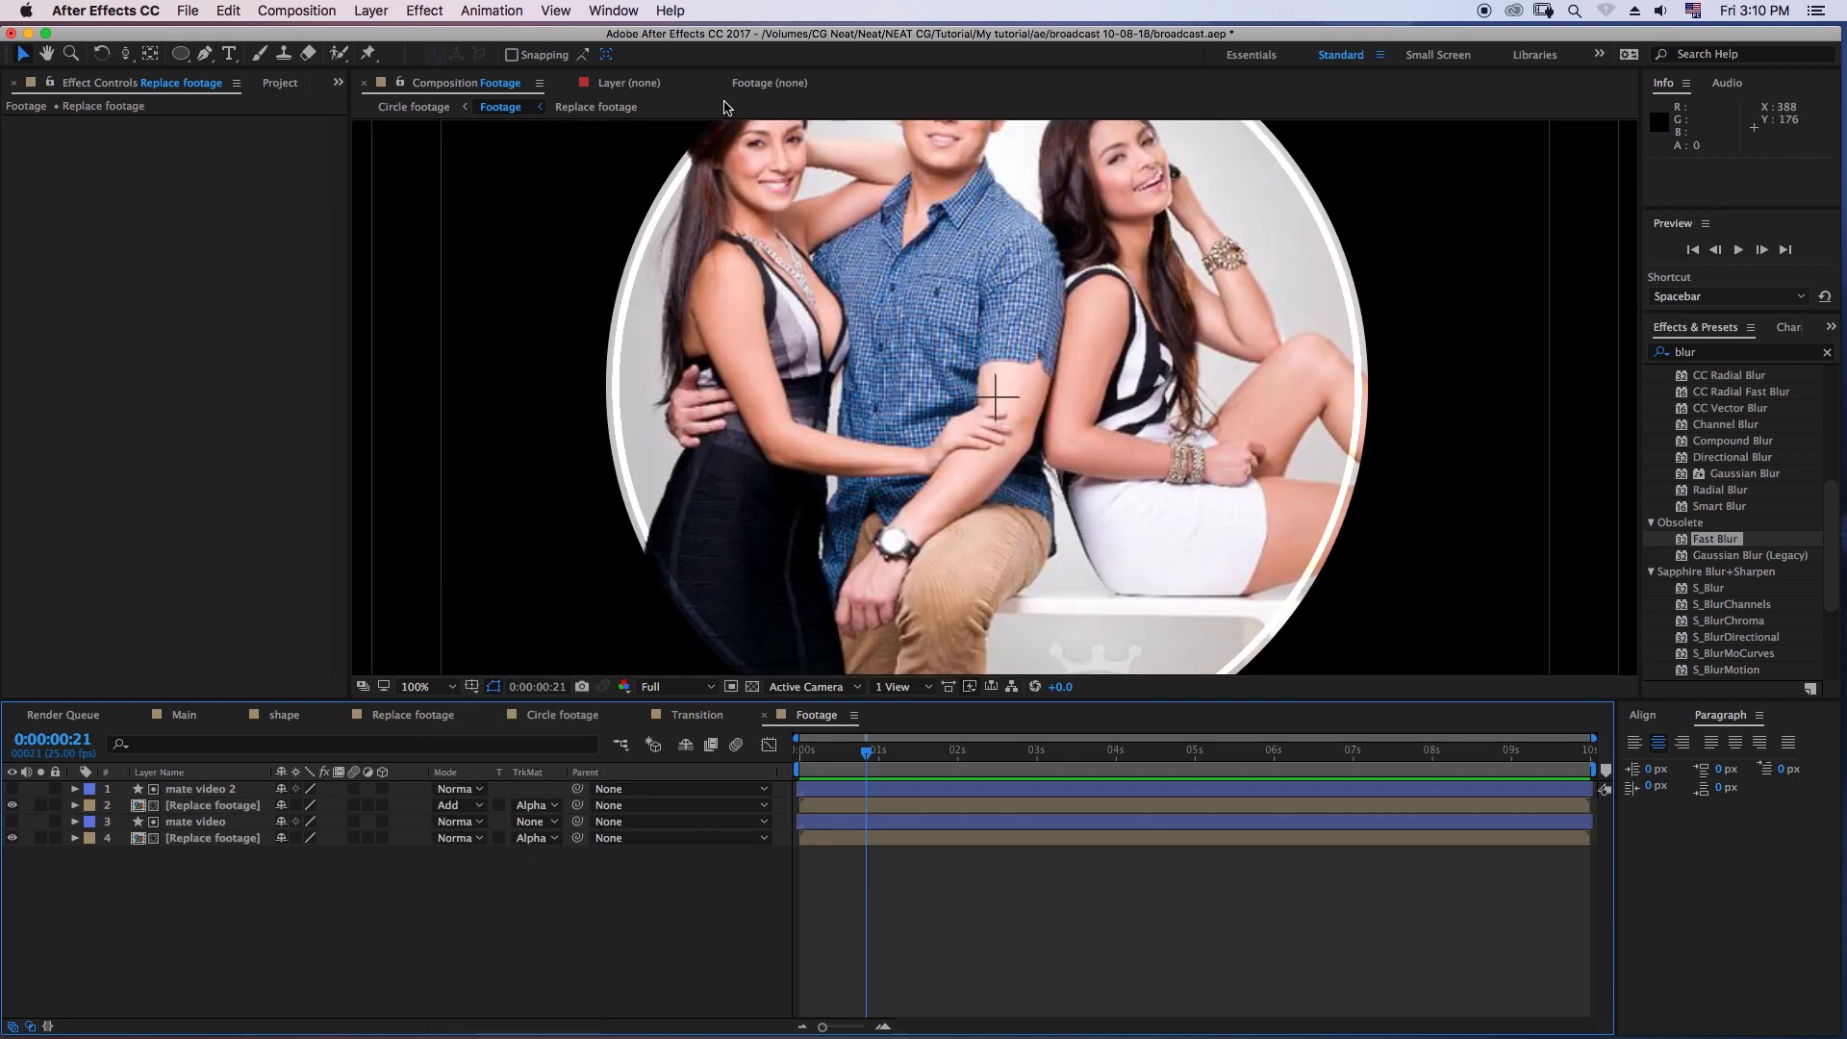
left_click(221, 808)
left_click(210, 790)
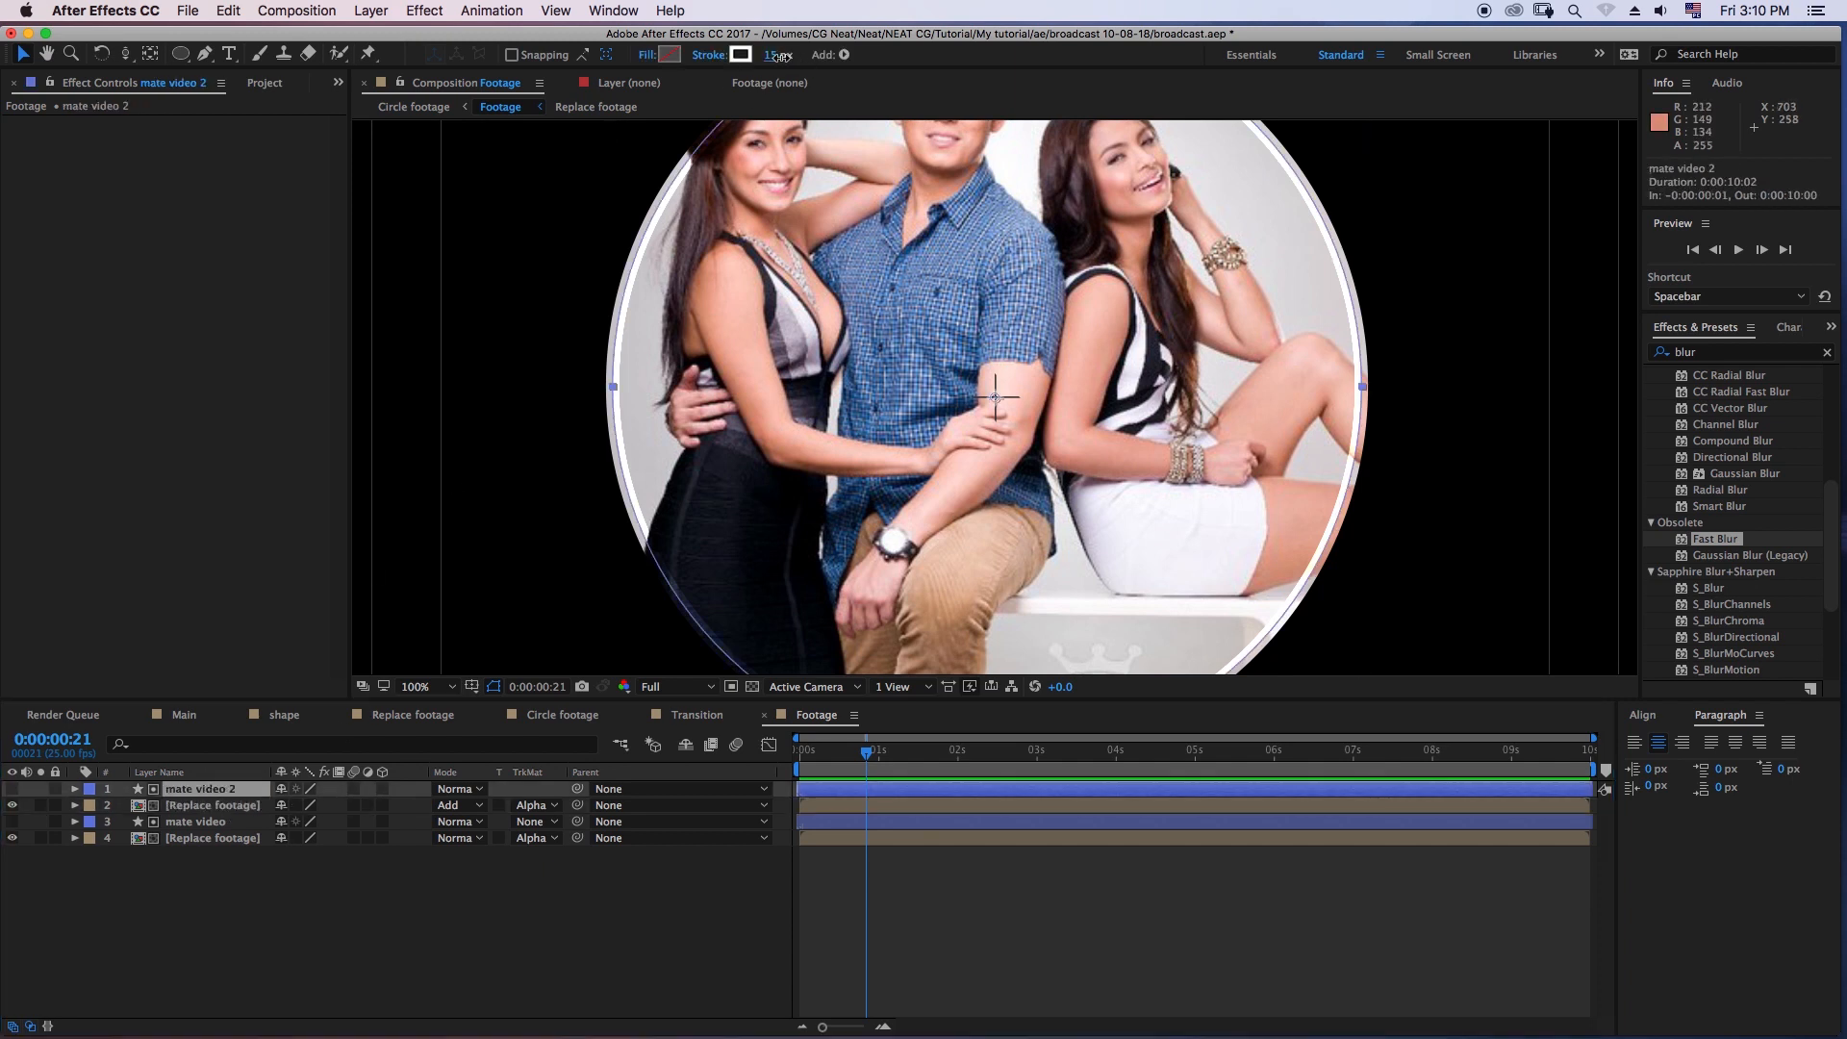
mouse_move(781, 56)
left_mouse_down()
mouse_move(802, 56)
mouse_move(775, 61)
left_mouse_up()
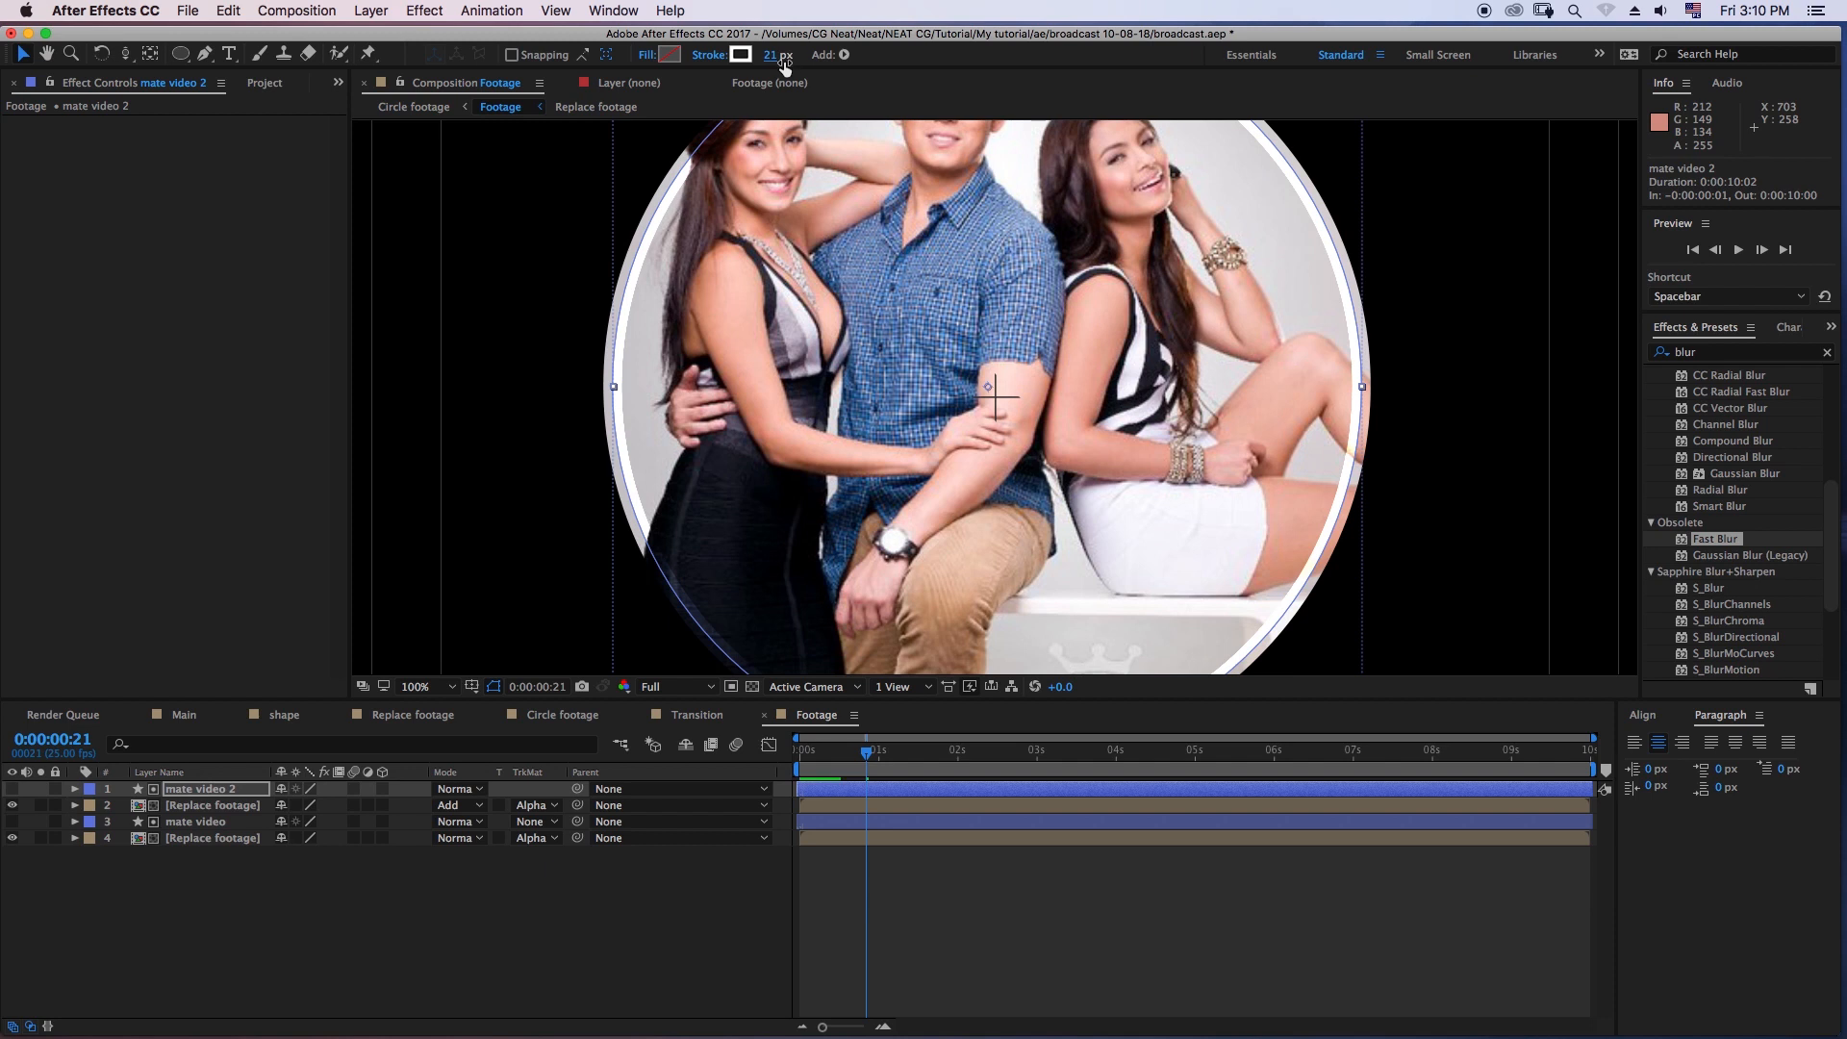
left_click(775, 58)
type("16")
key("Return")
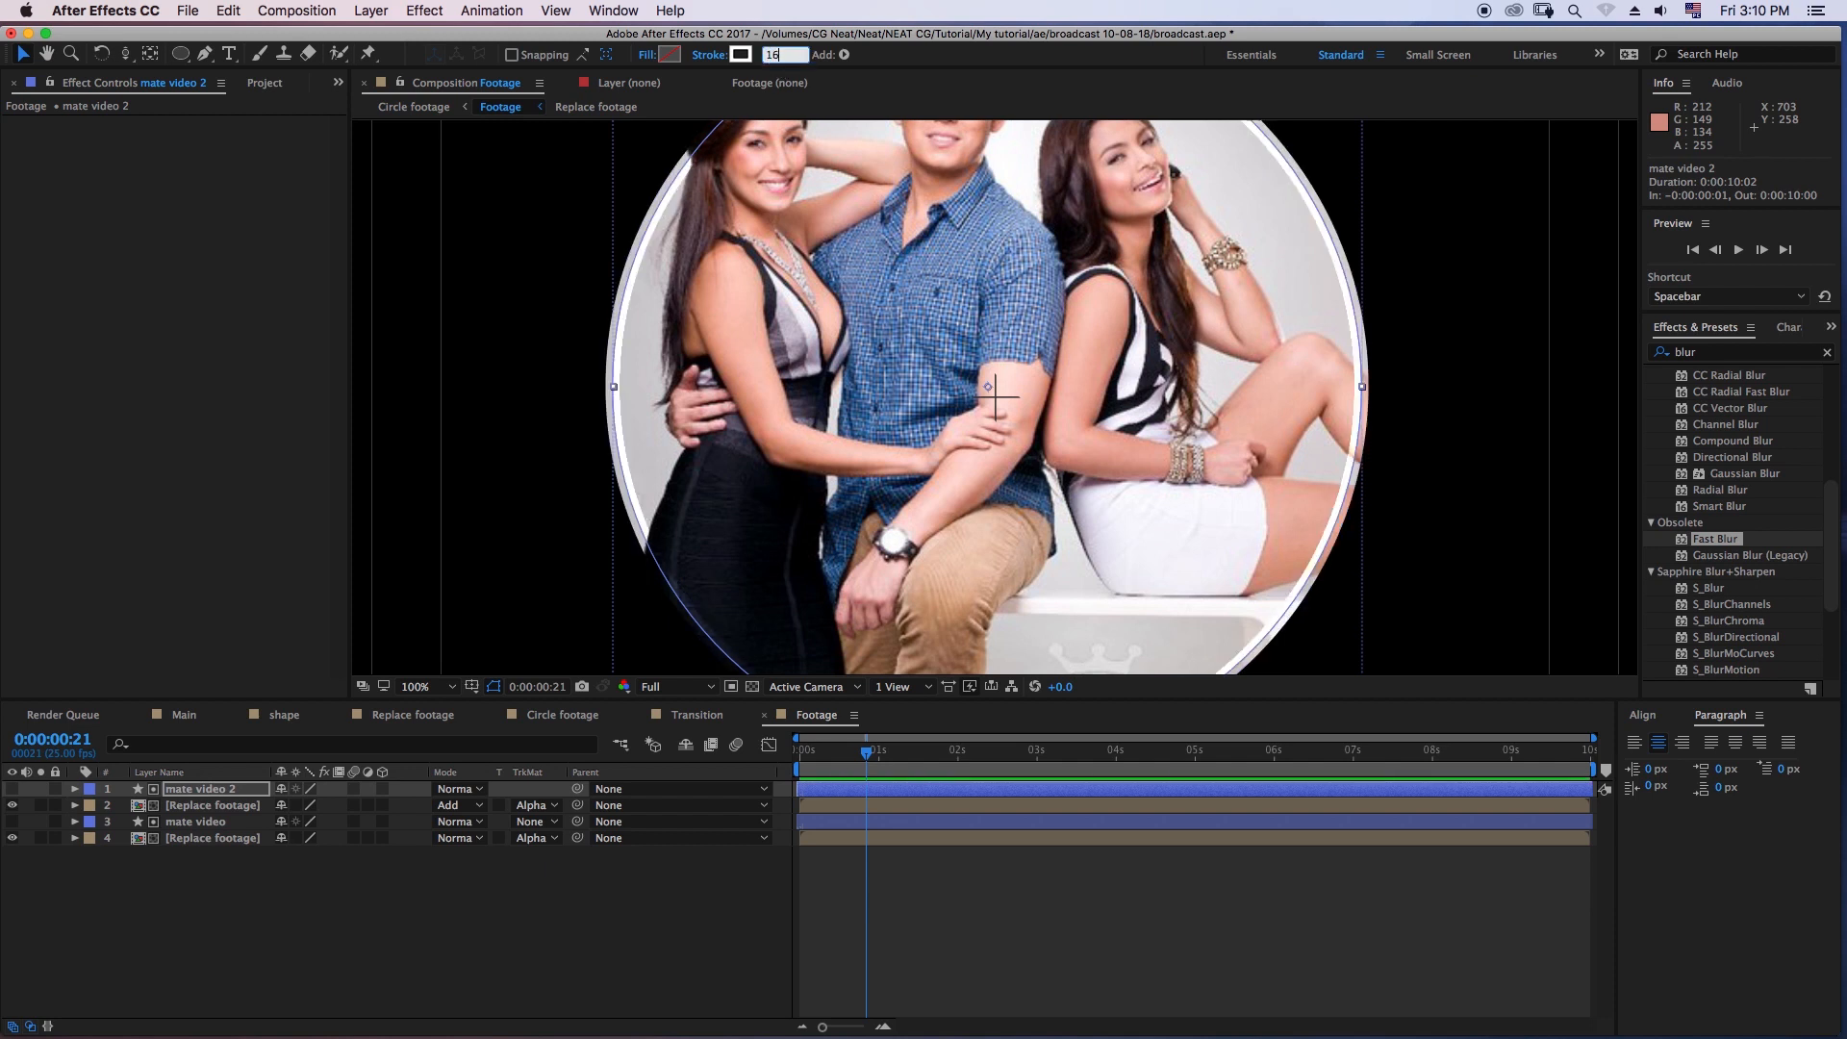
left_click(892, 950)
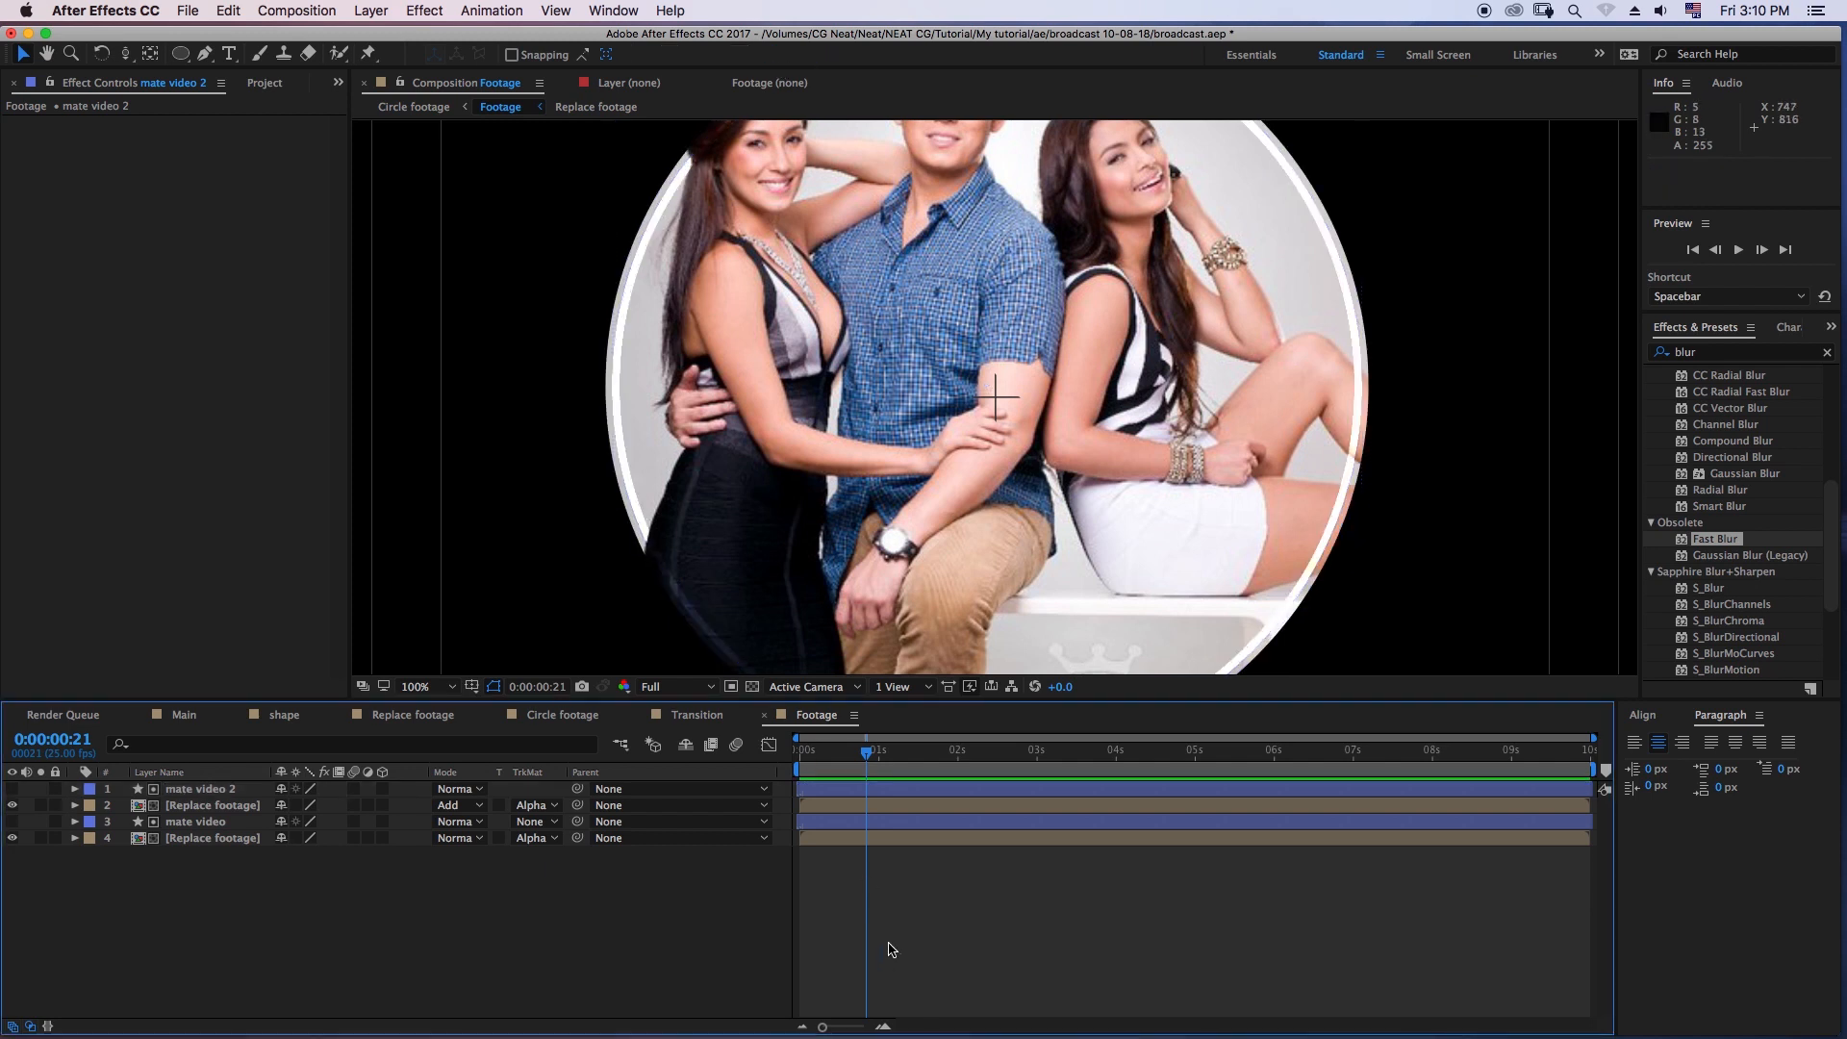
- Set the upper Replace footage layer's scale to 105%
left_click(211, 808)
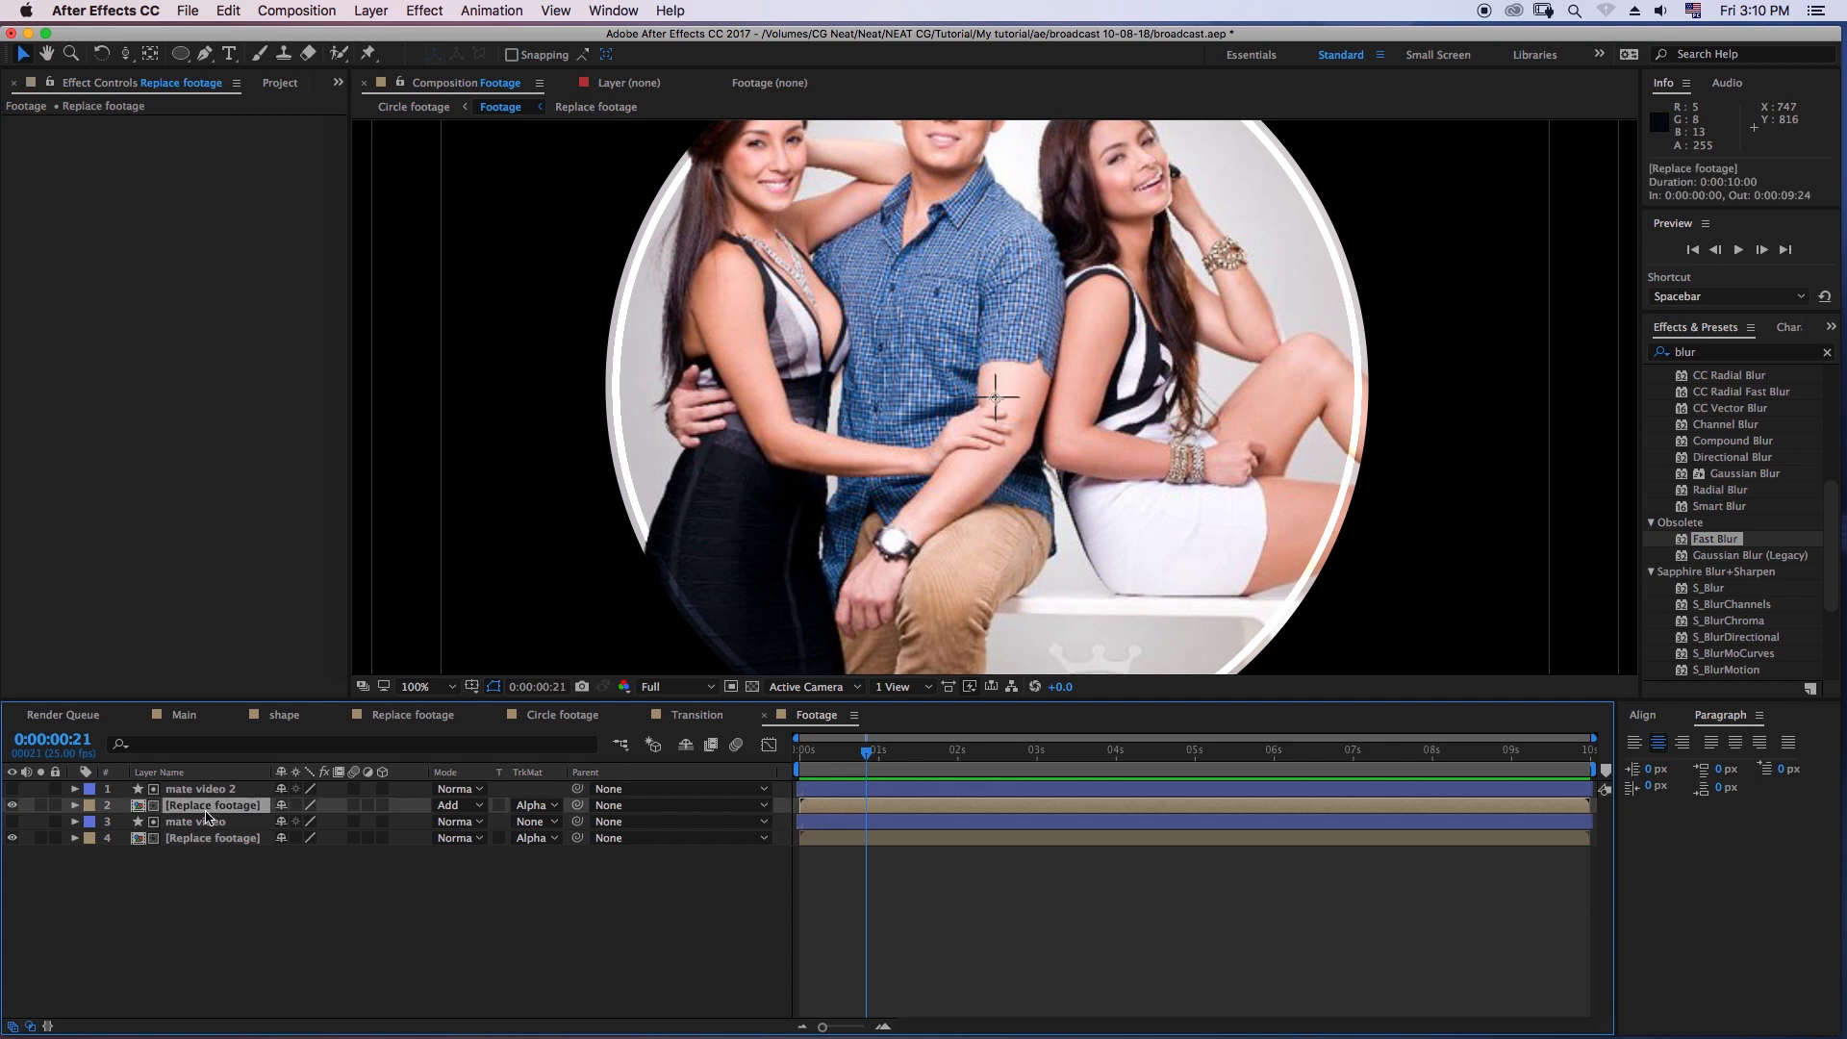
key("s")
left_click(310, 821)
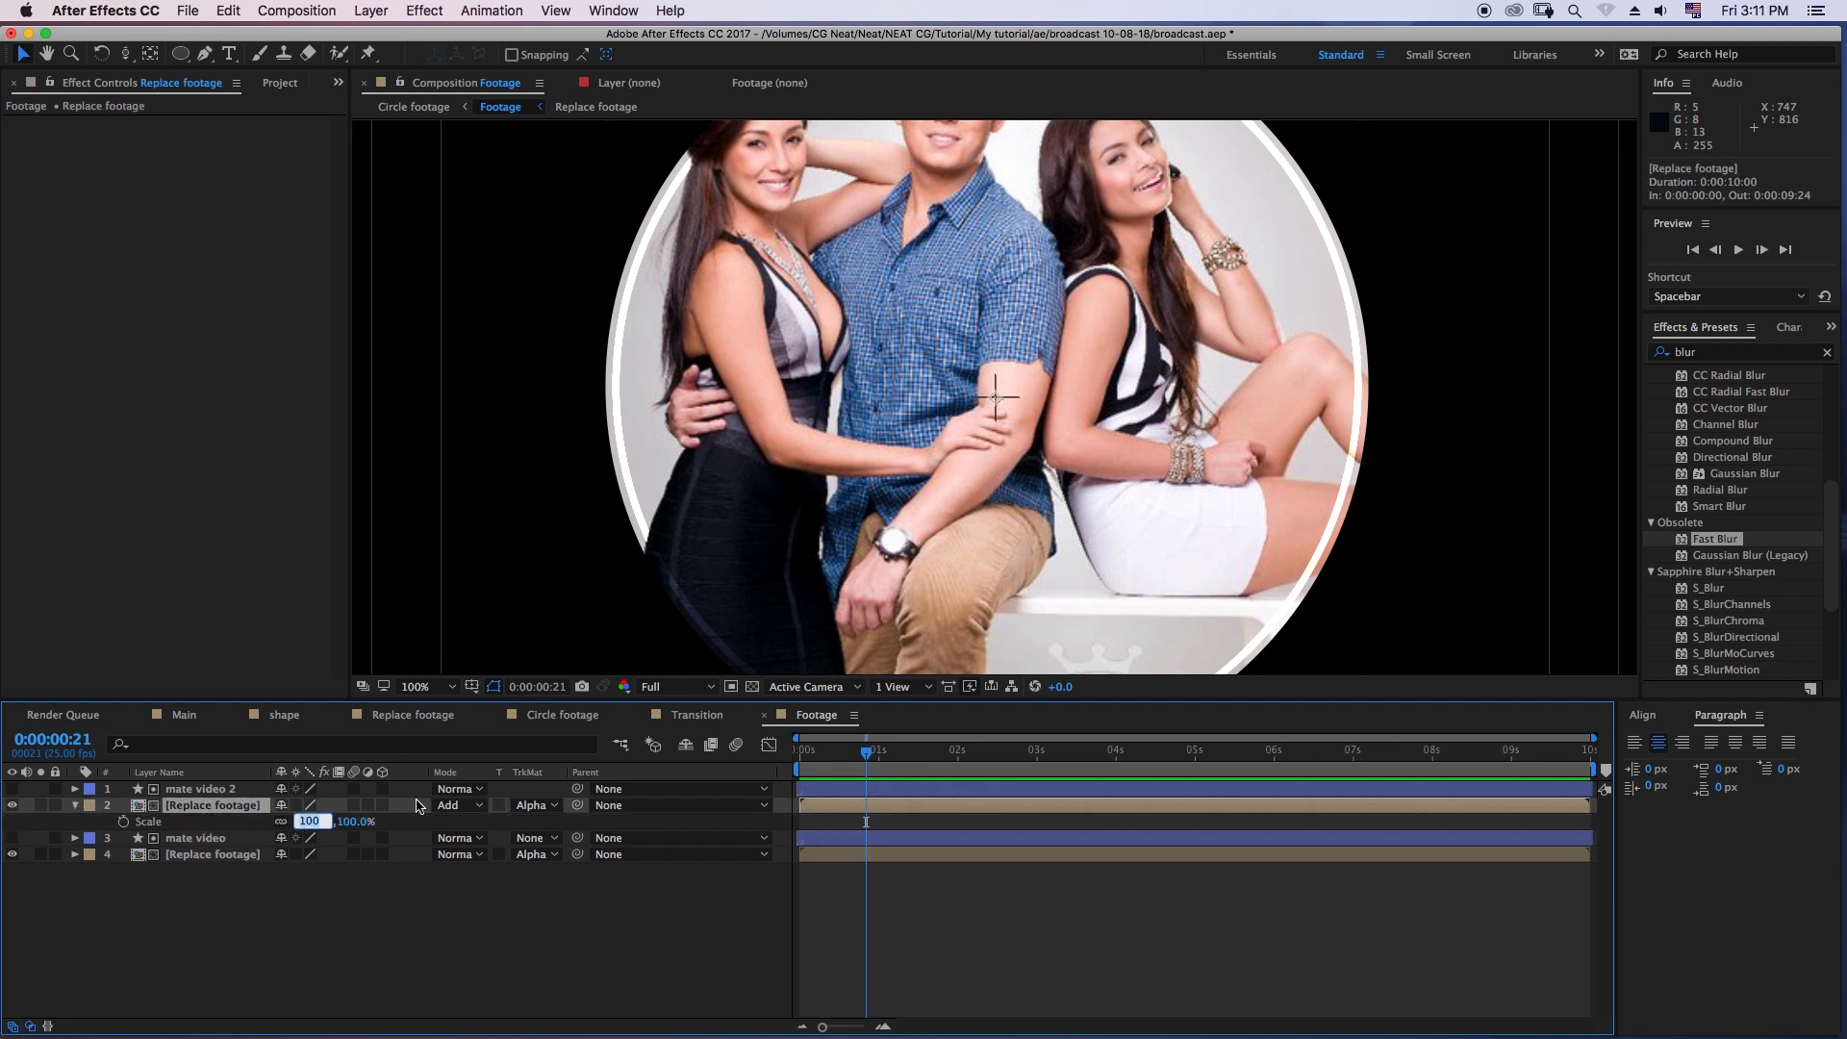
key("Return")
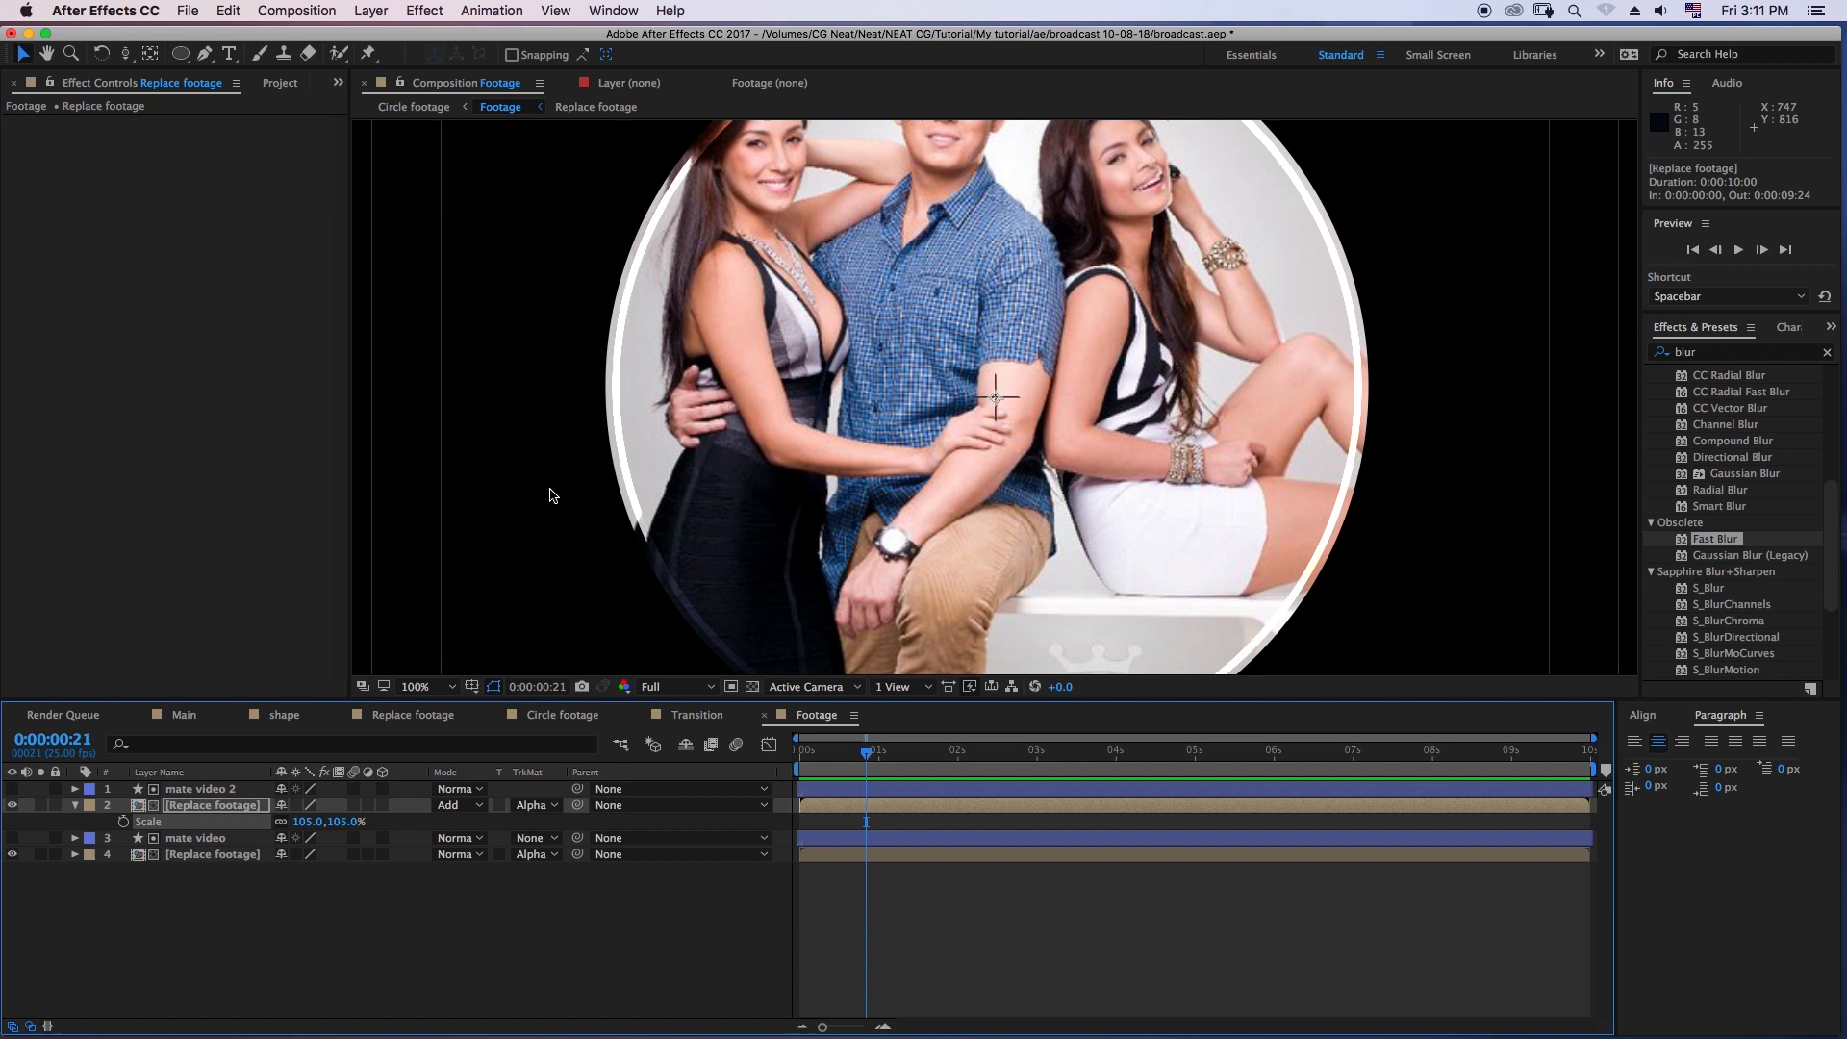
- Duplicate the mate video 2 matte with its Replace footage layer and move the copies to the bottom of the layer stack
left_click(1001, 938)
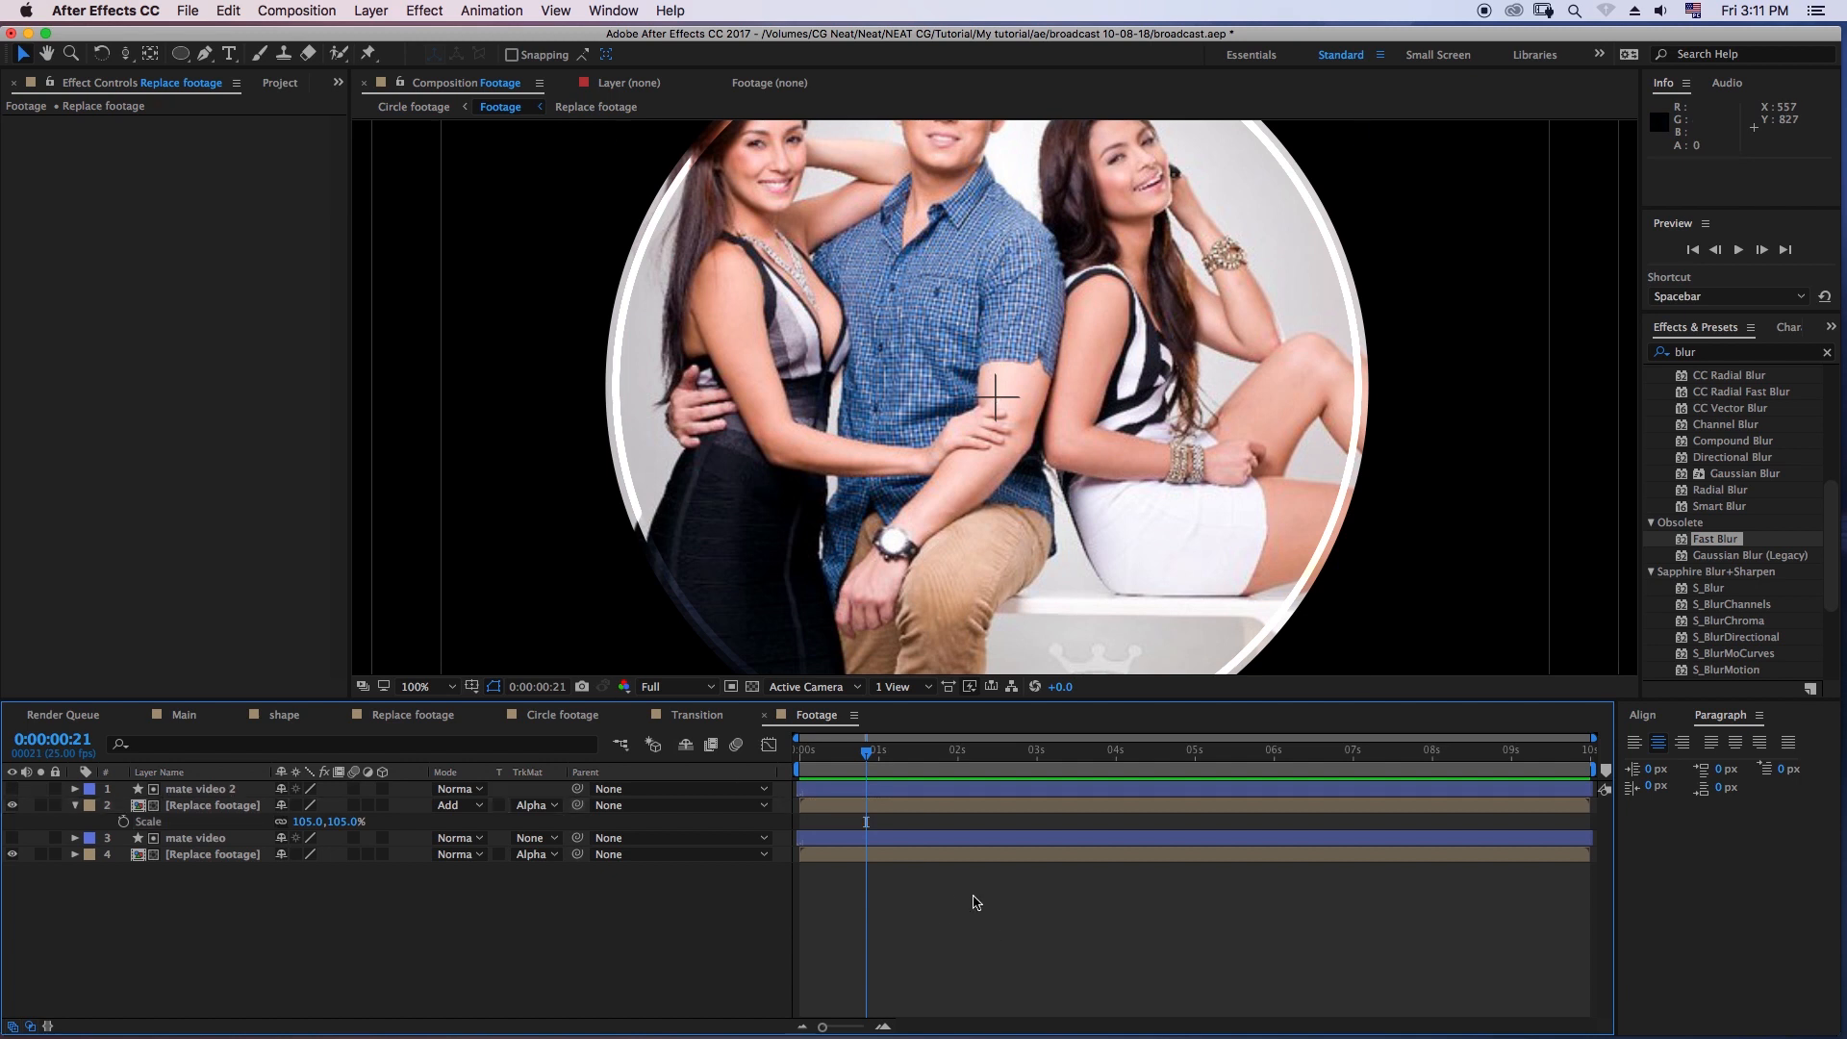
left_click(211, 789)
left_click(76, 805)
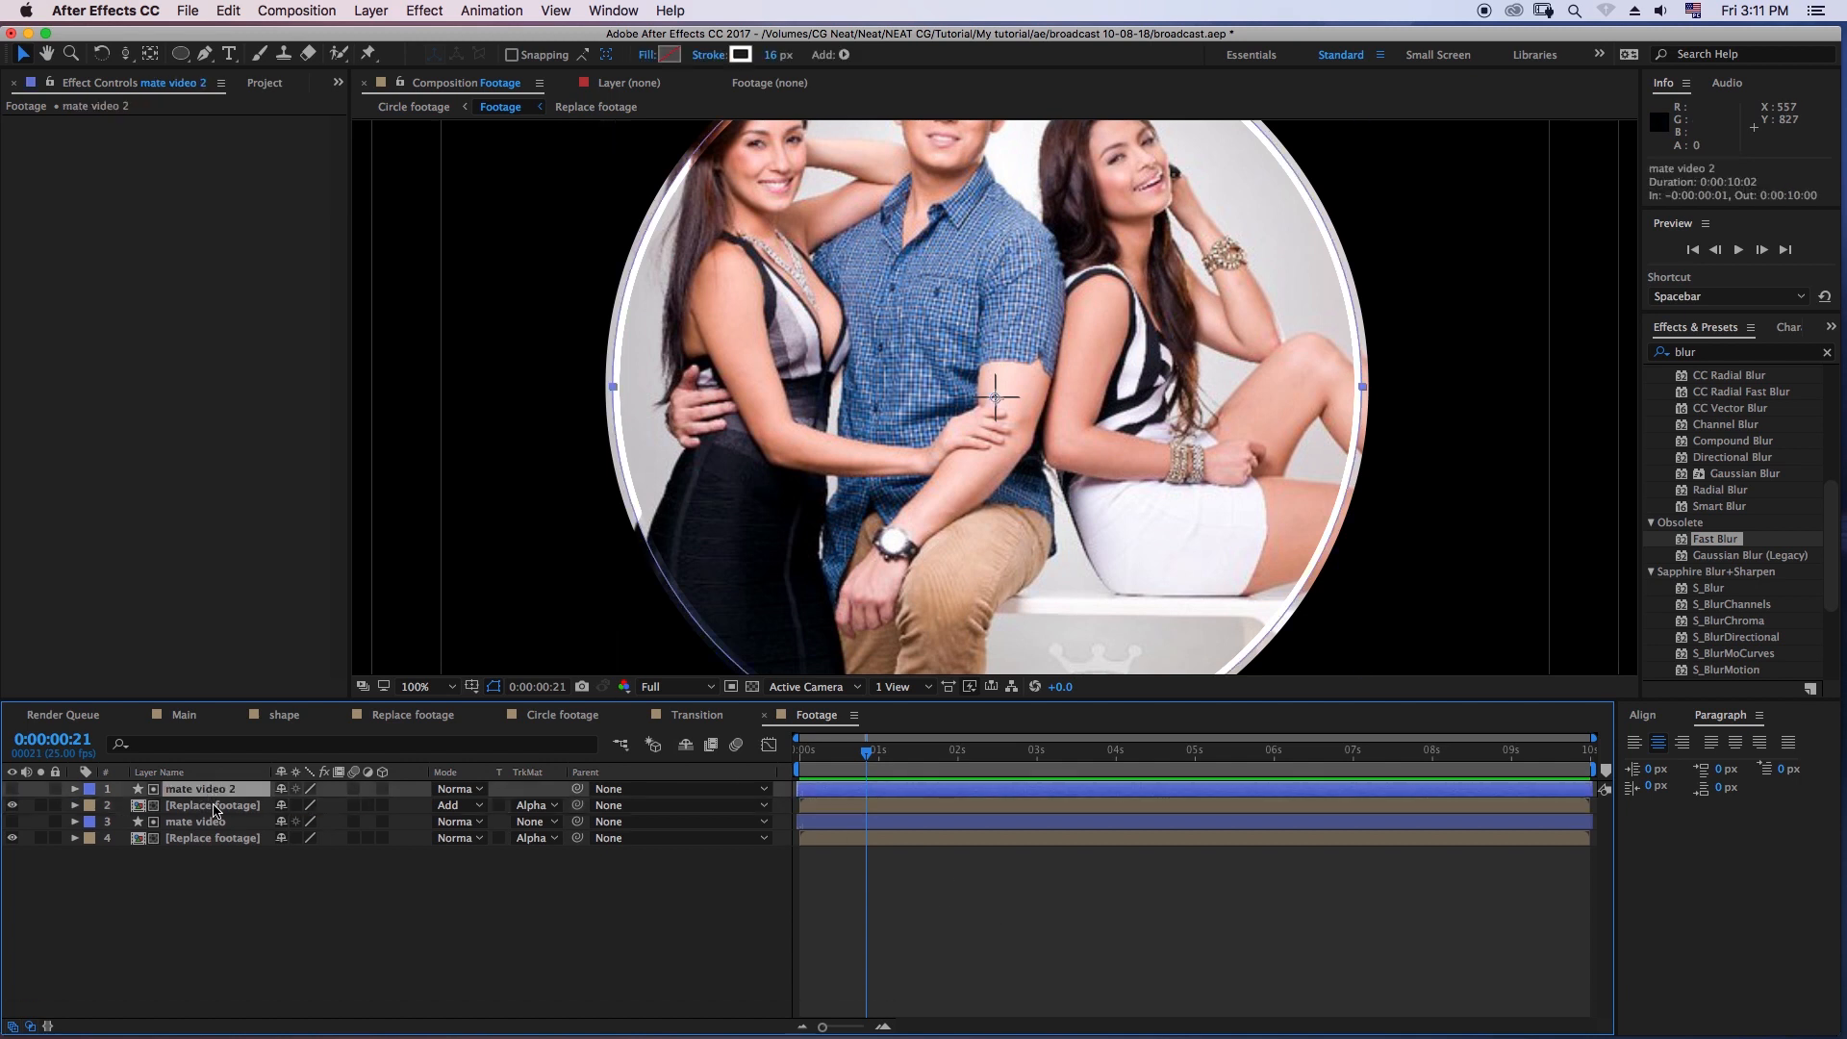
left_click(217, 808, "shift")
key("super+d")
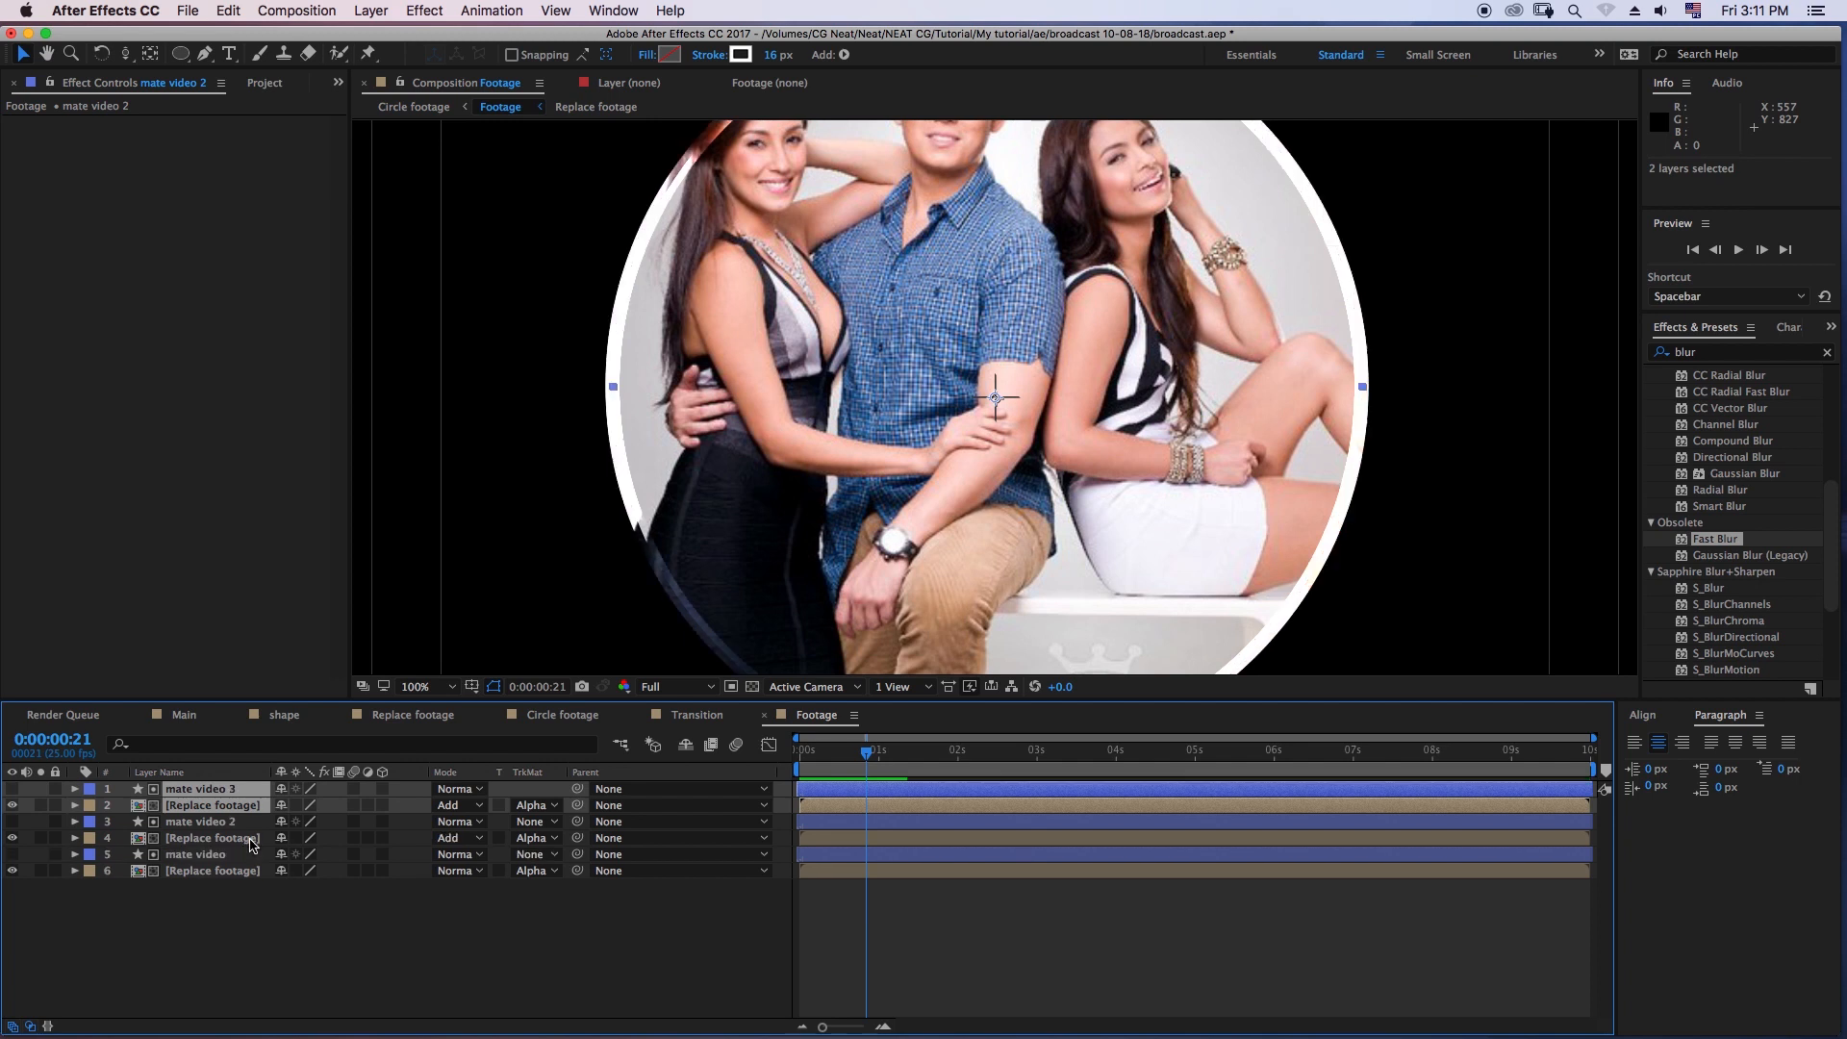
left_click_drag(219, 801, 224, 892)
left_click(237, 911)
- Set the stroke width of the mate video 3 circle to 50 px
left_click(221, 858)
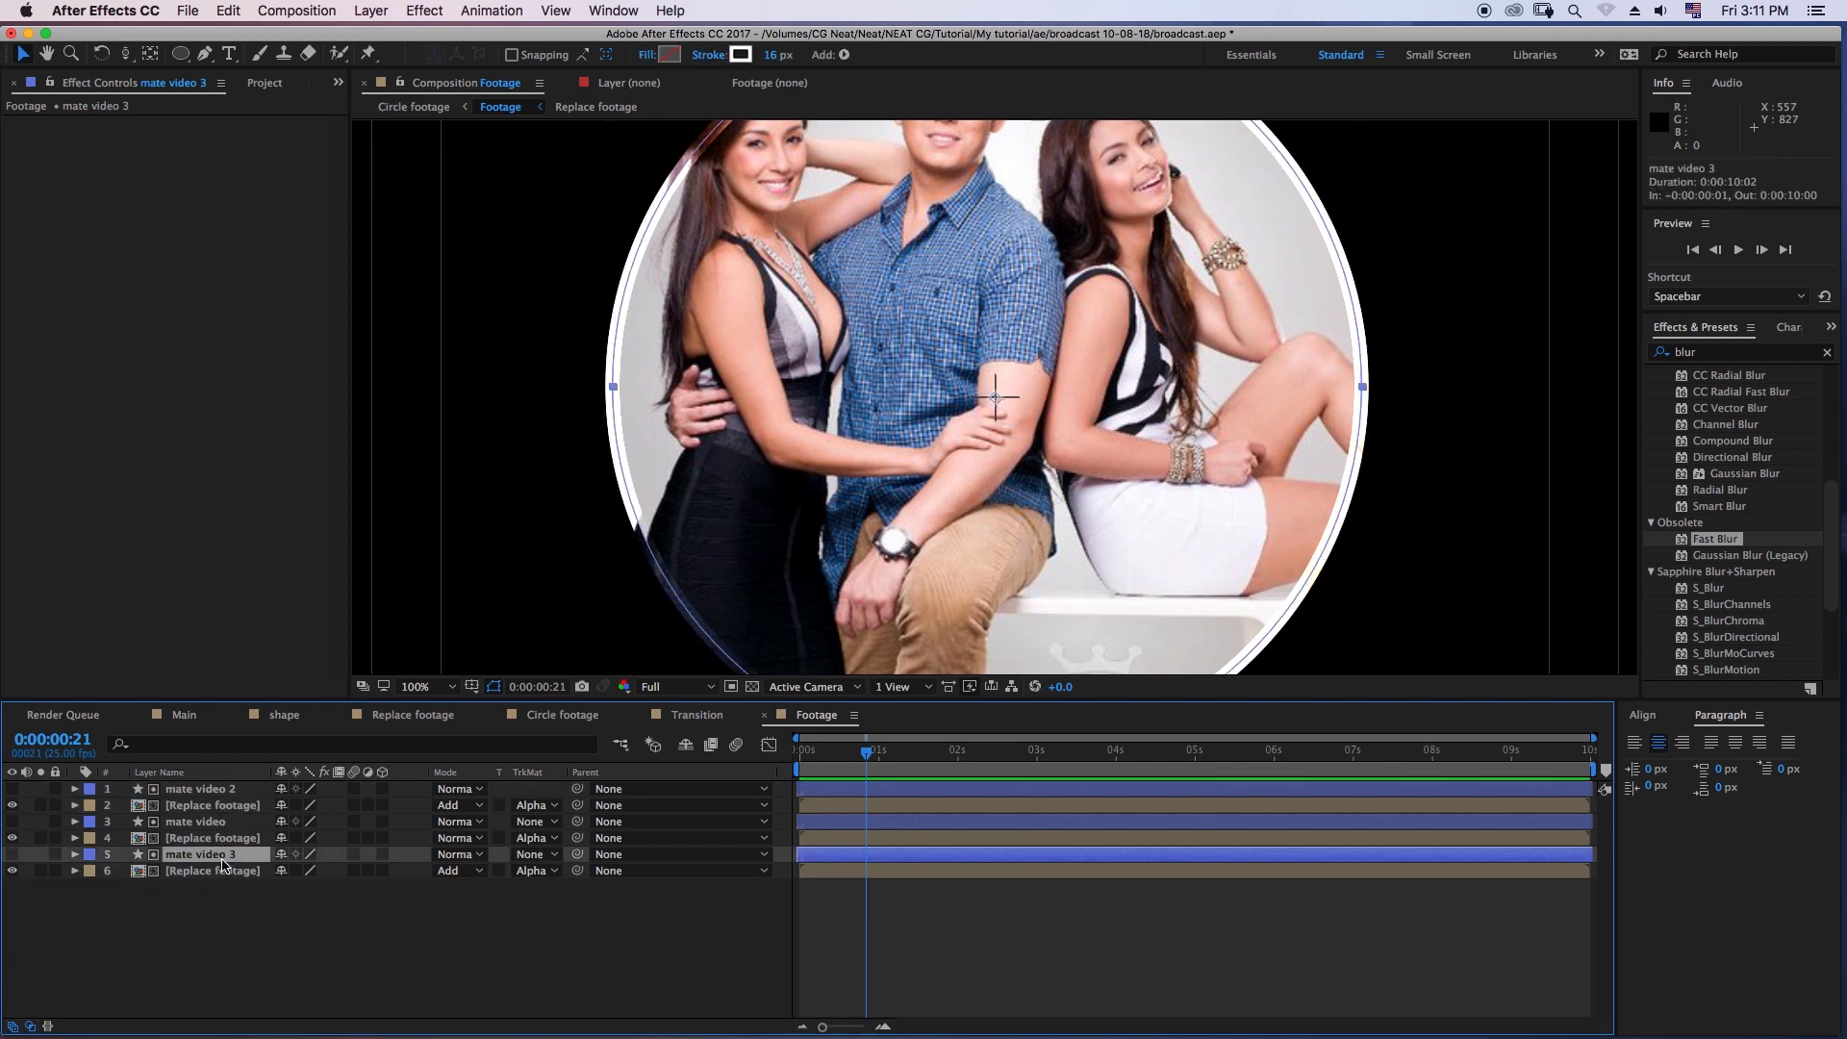
left_click(778, 54)
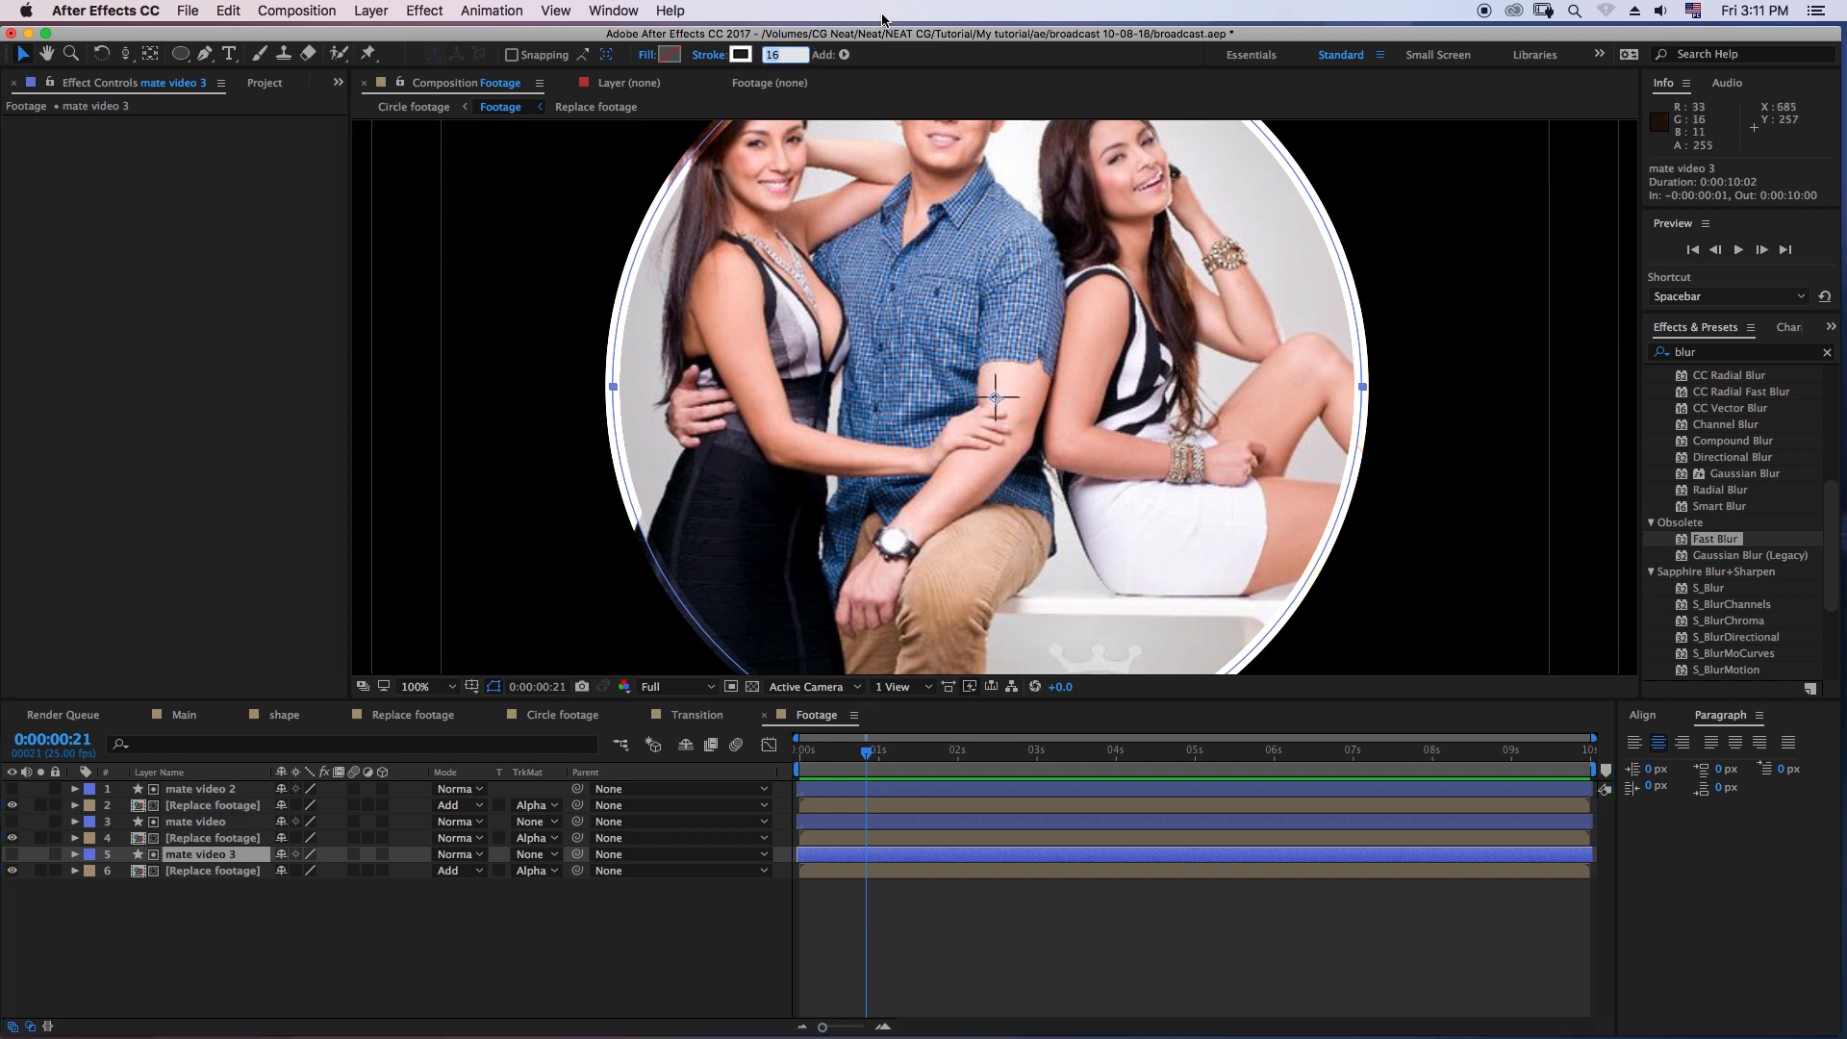
type("50")
key("Return")
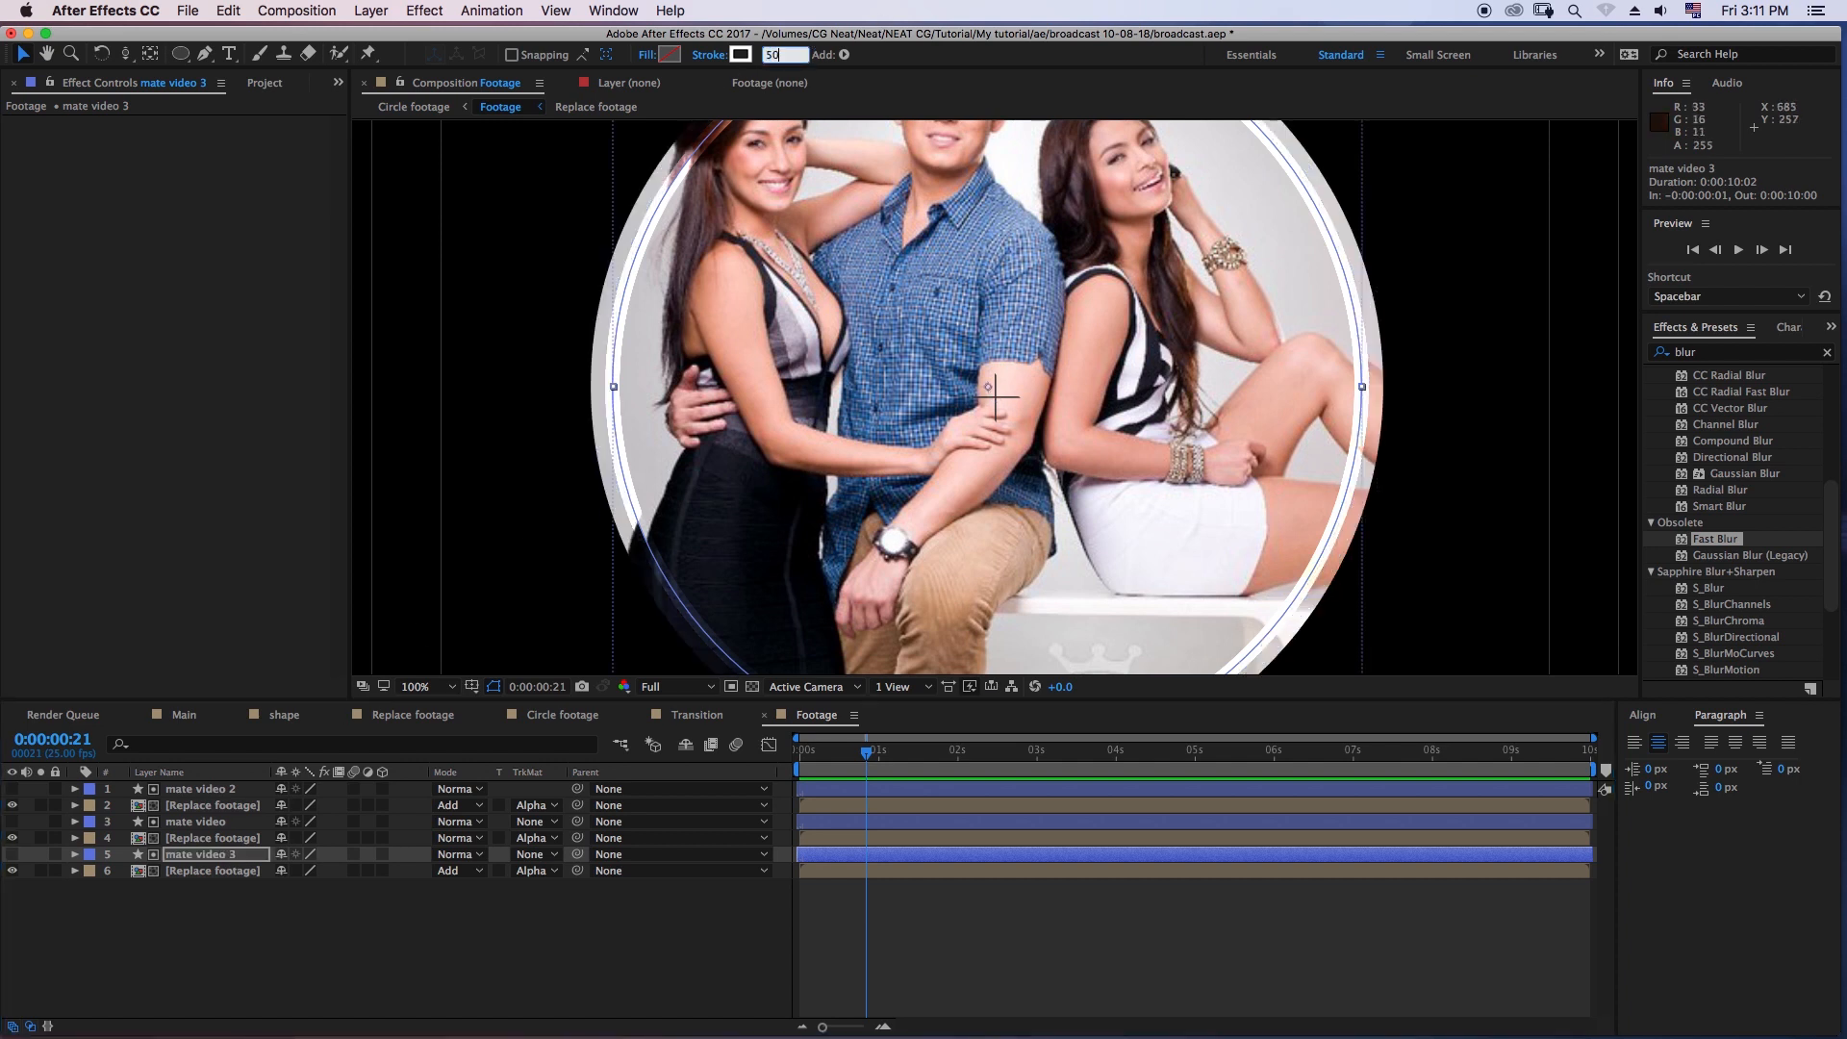
left_click(422, 901)
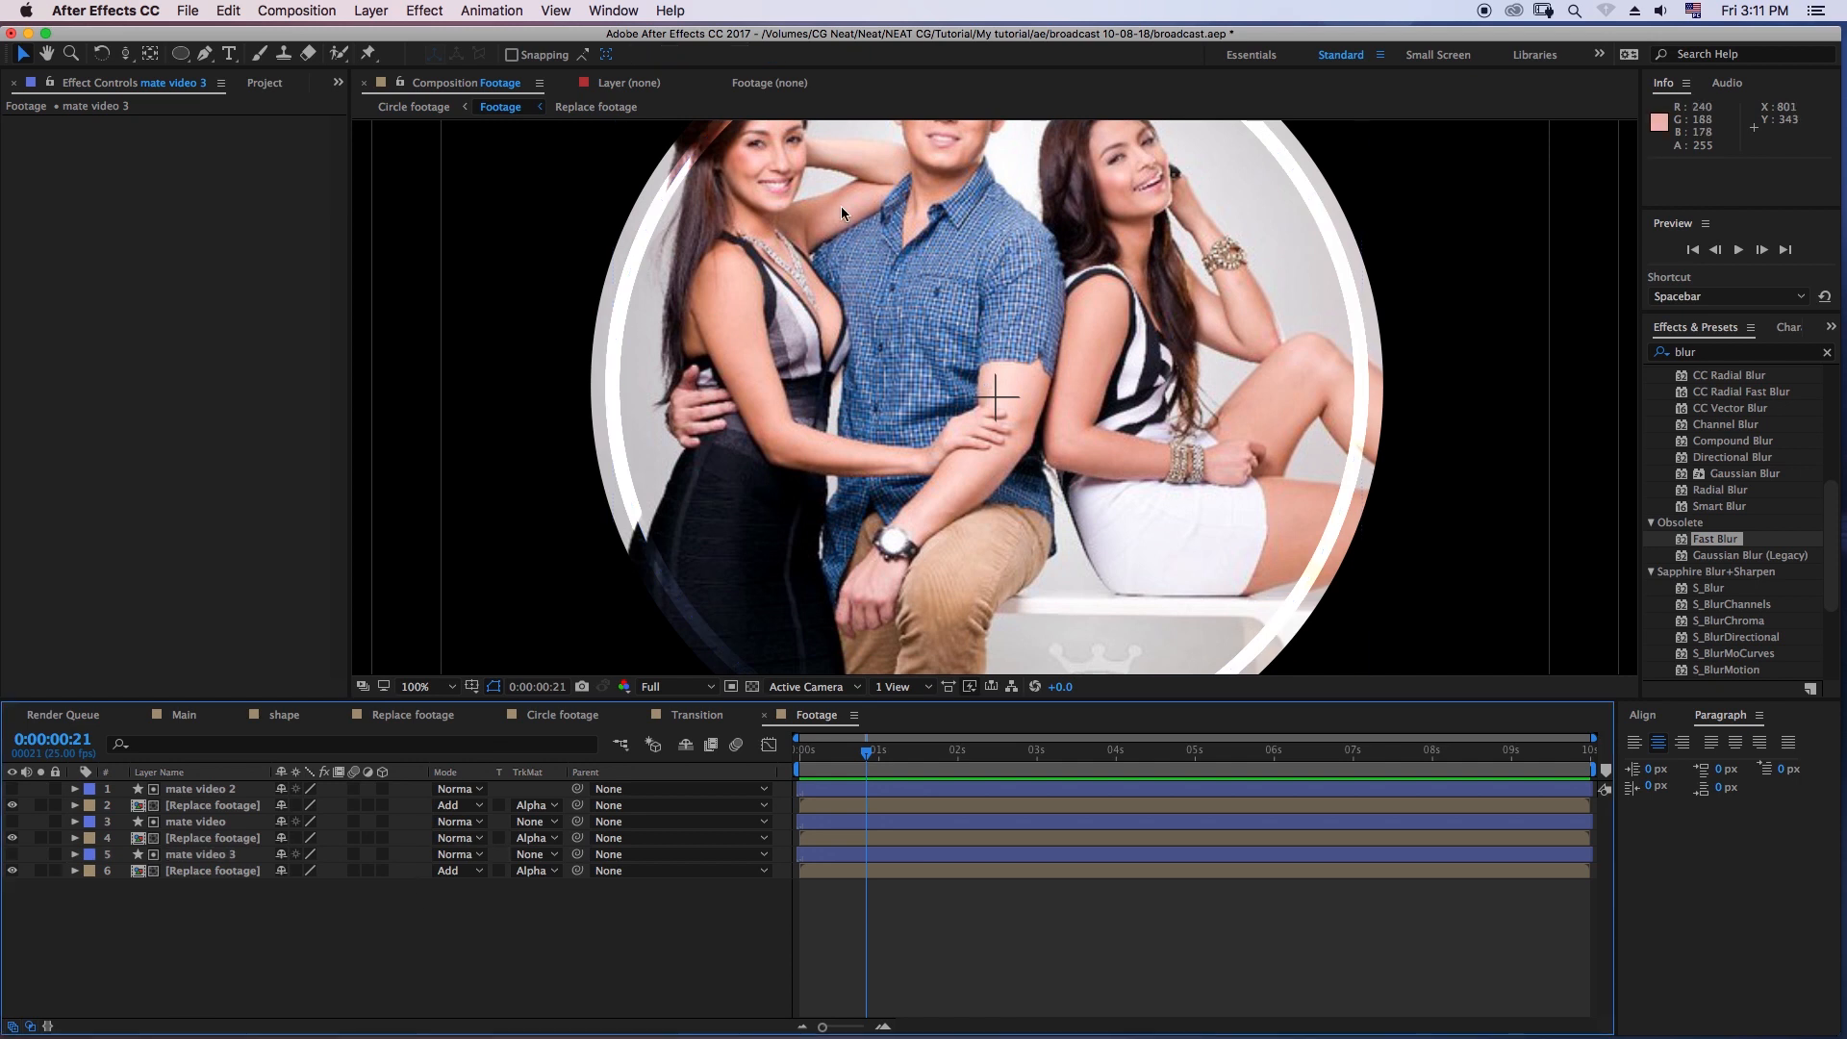
key("comma")
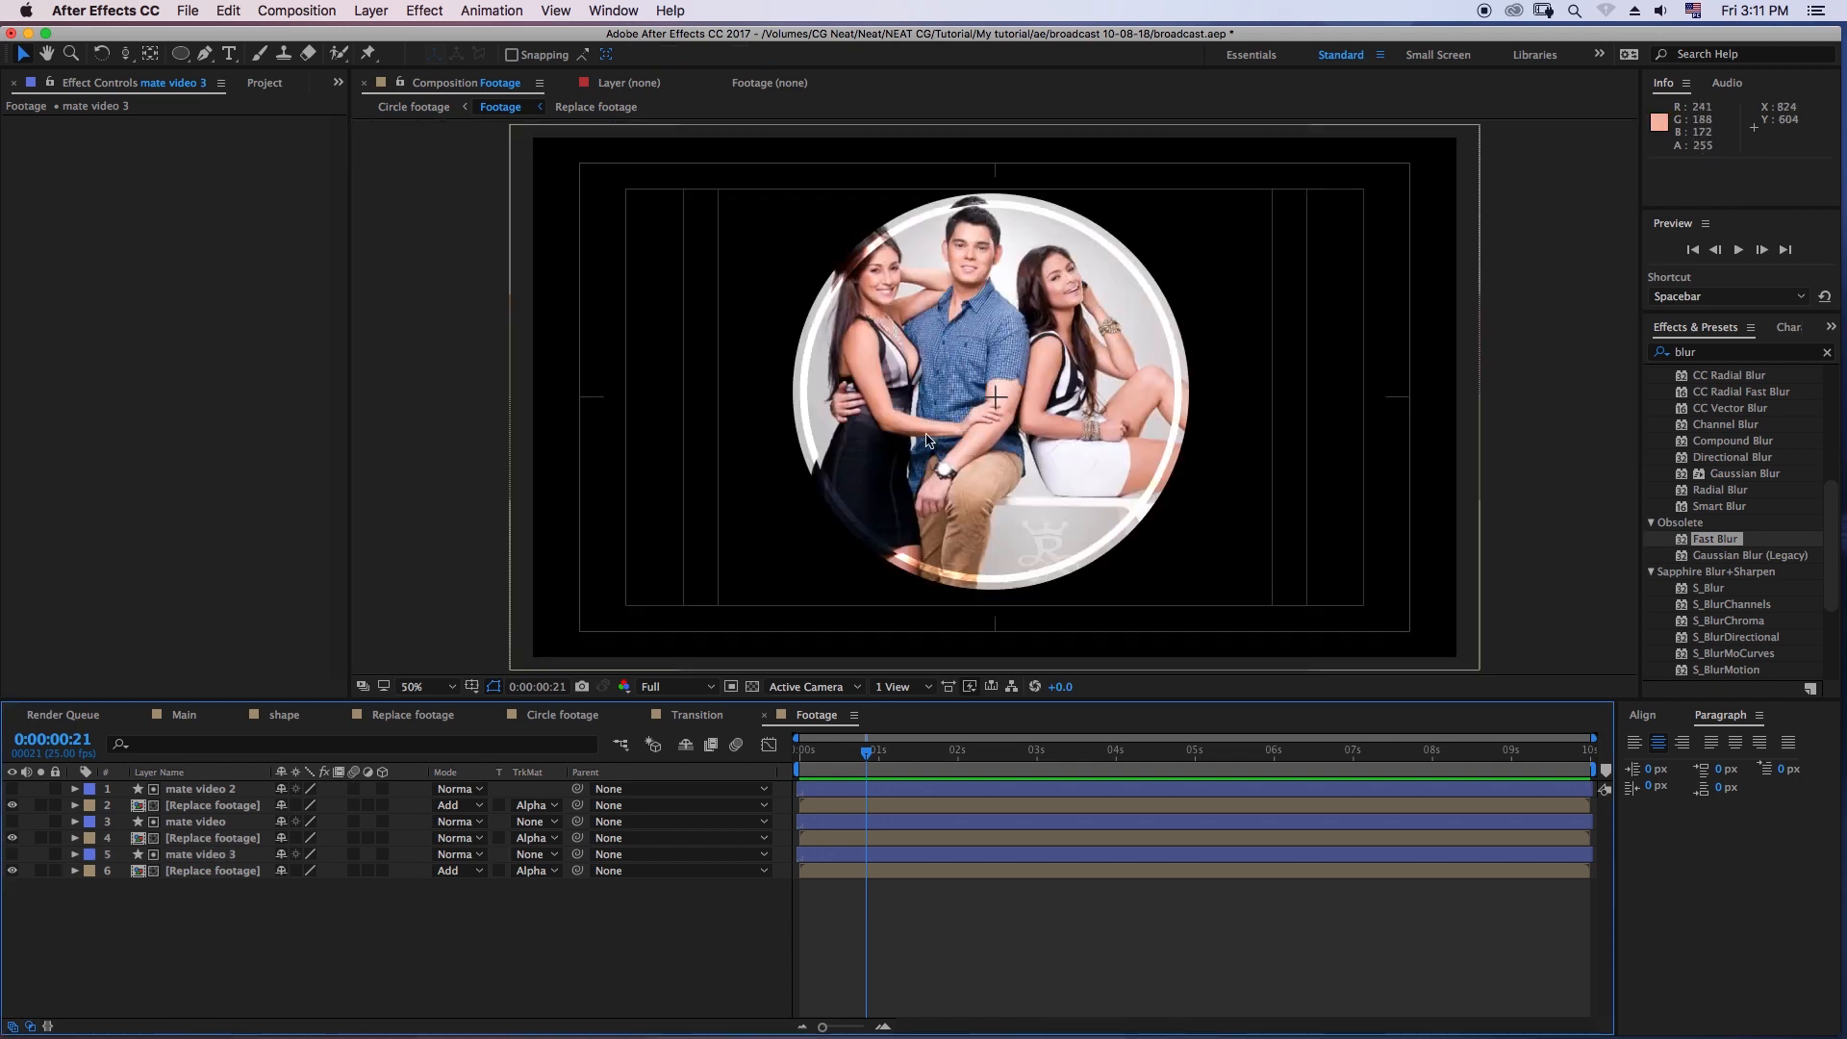
- Set the scale of the bottommost Replace footage layer to 110%
left_click(214, 871)
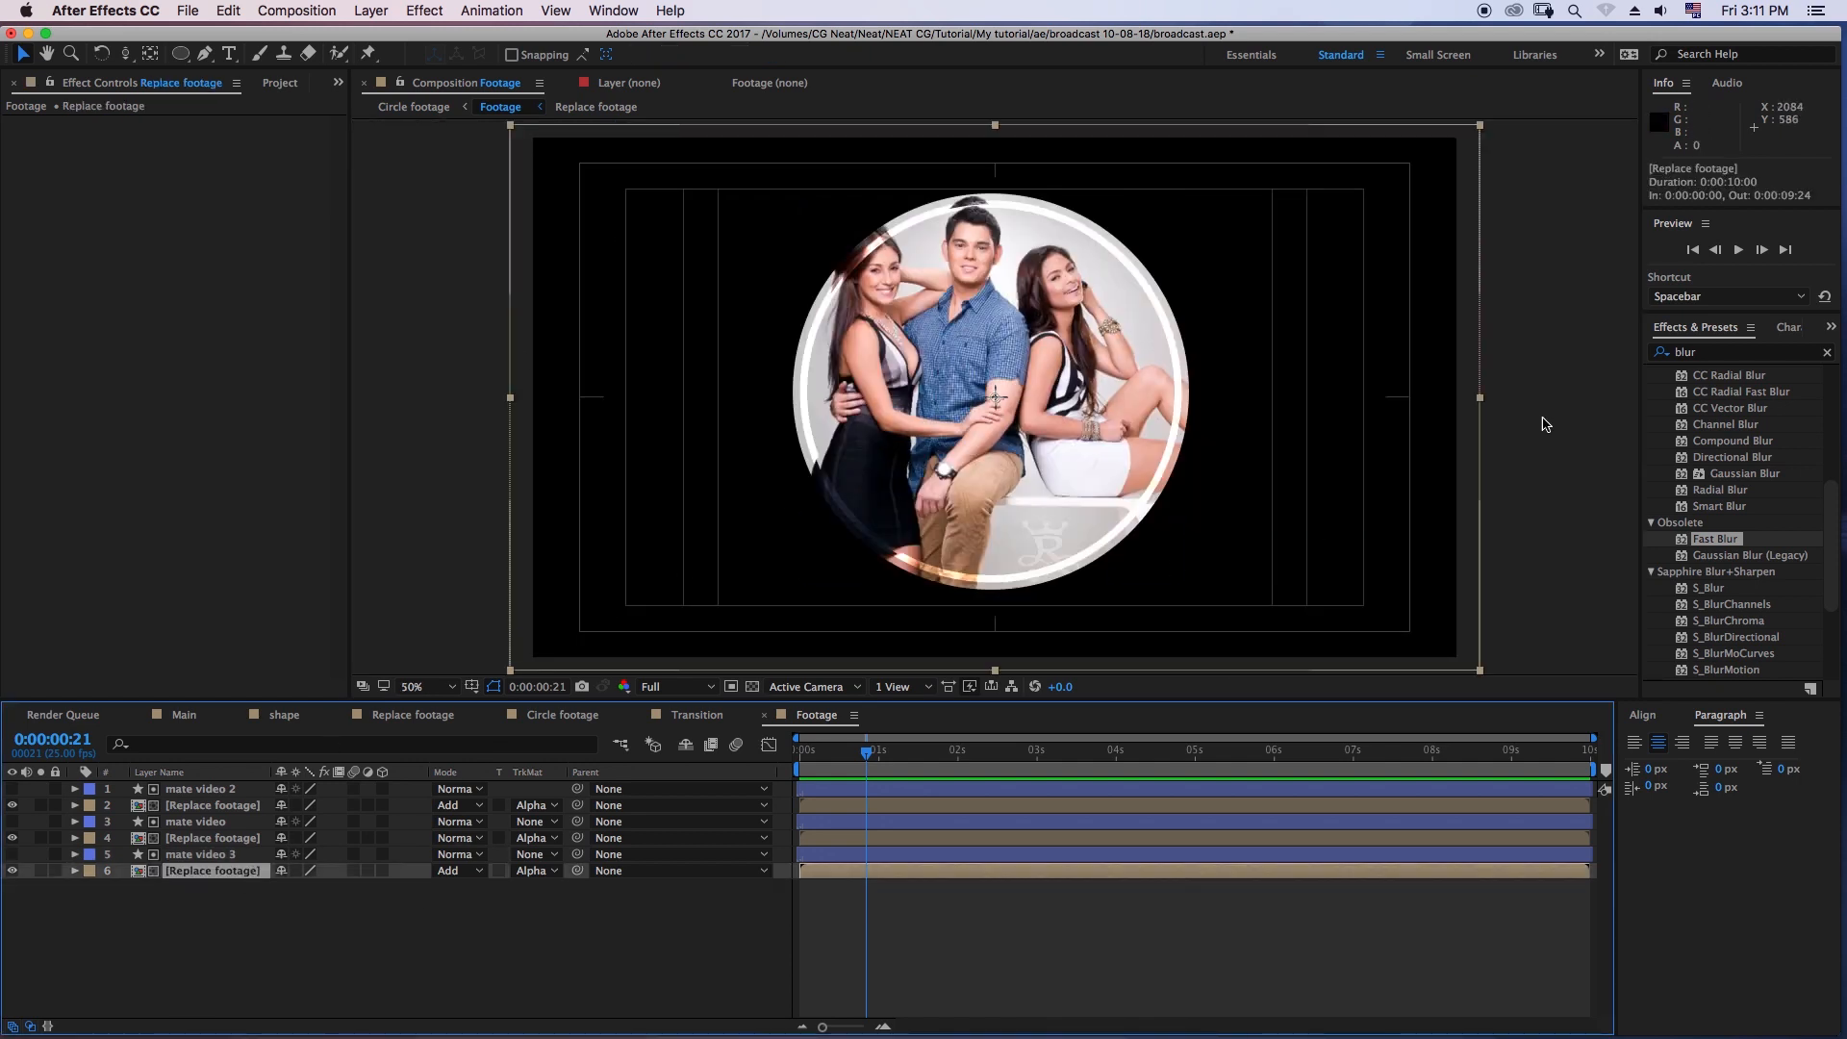
key("s")
key("s")
key("s")
left_click(309, 886)
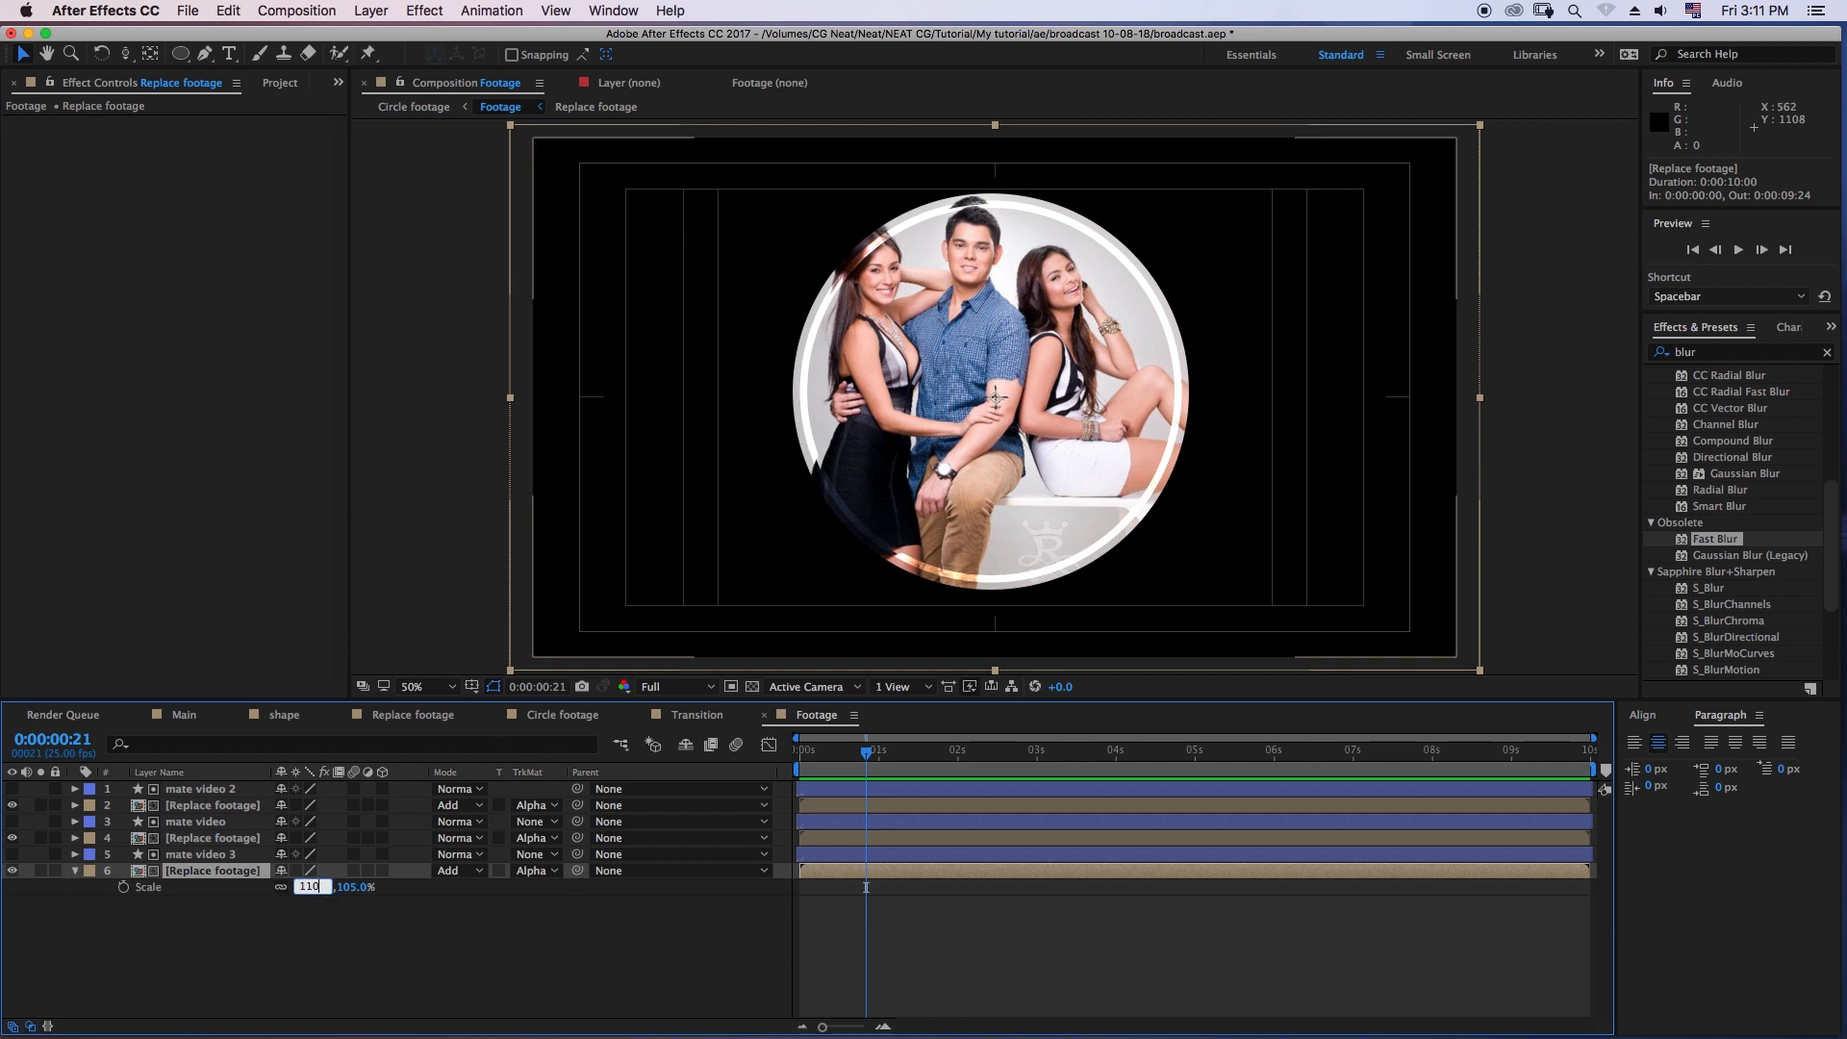
key("Return")
left_click(198, 939)
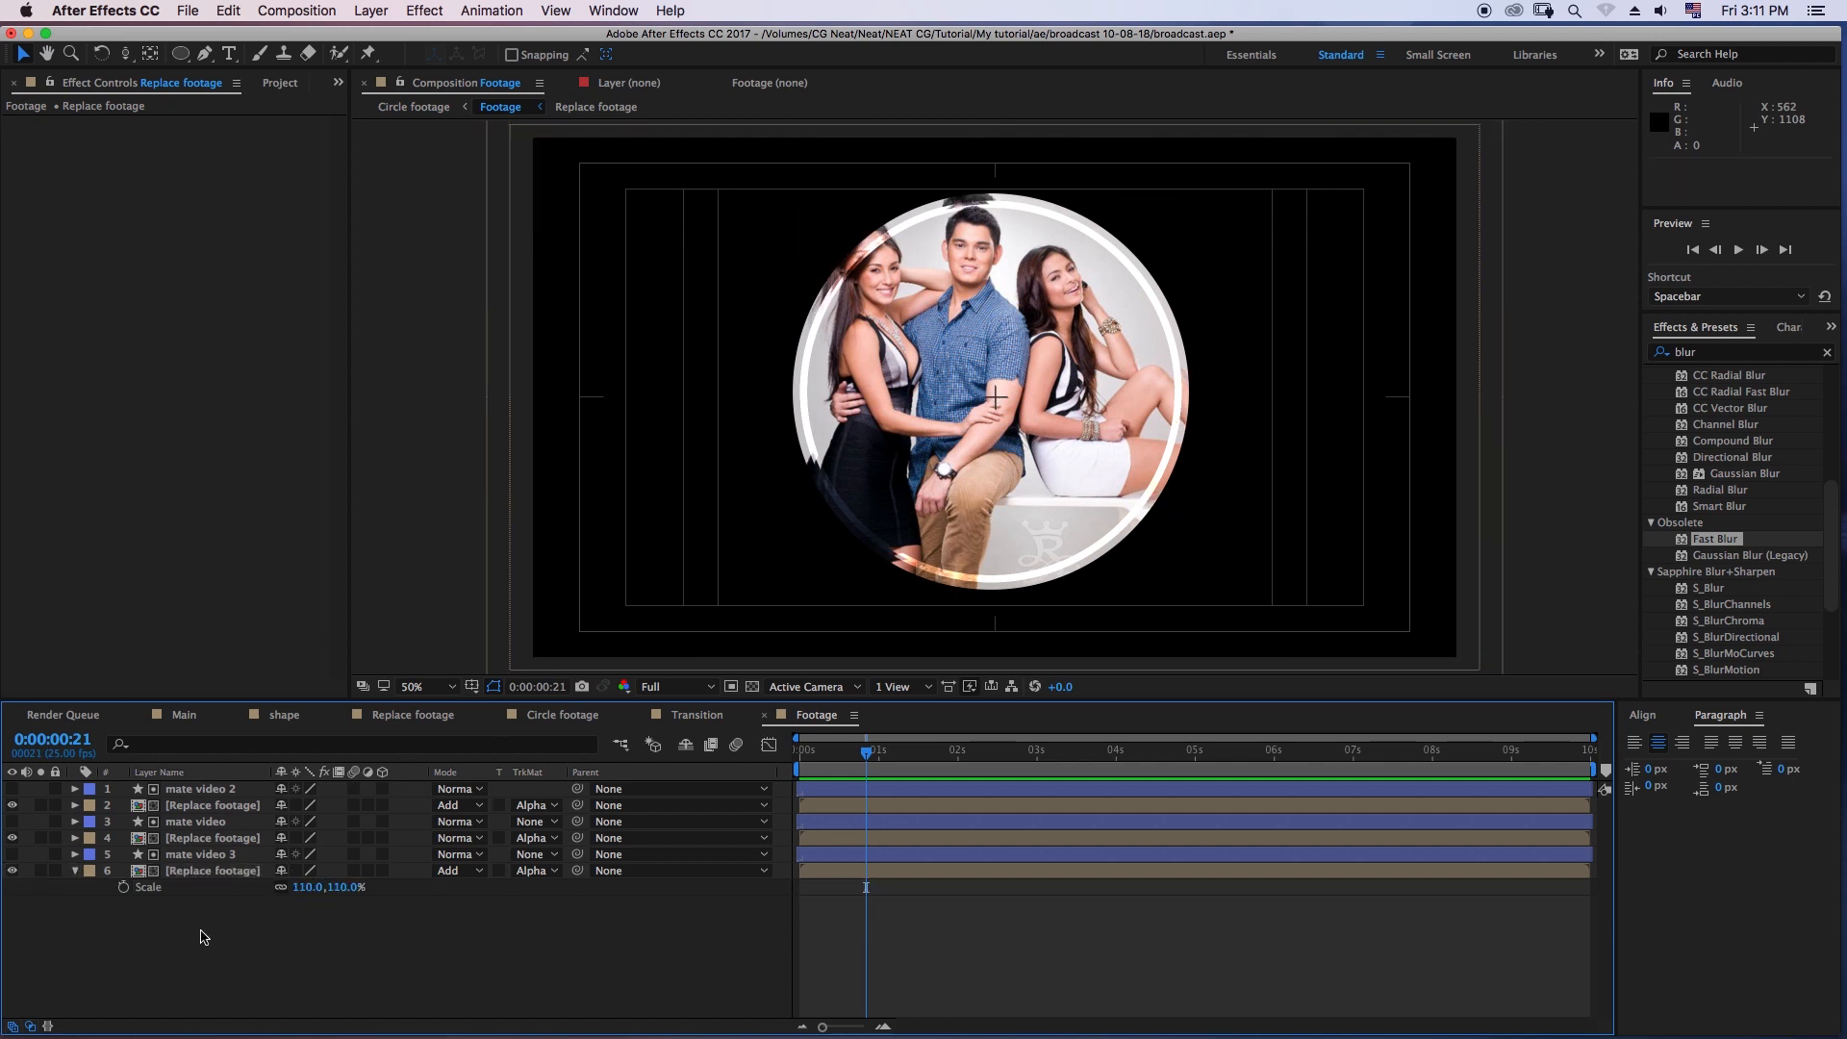
- Apply Fast Blur to the bottommost Replace footage layer with Blurriness 40
left_click(201, 870)
left_click_drag(1711, 541, 204, 873)
left_click(196, 140)
key("Return")
left_click(597, 501)
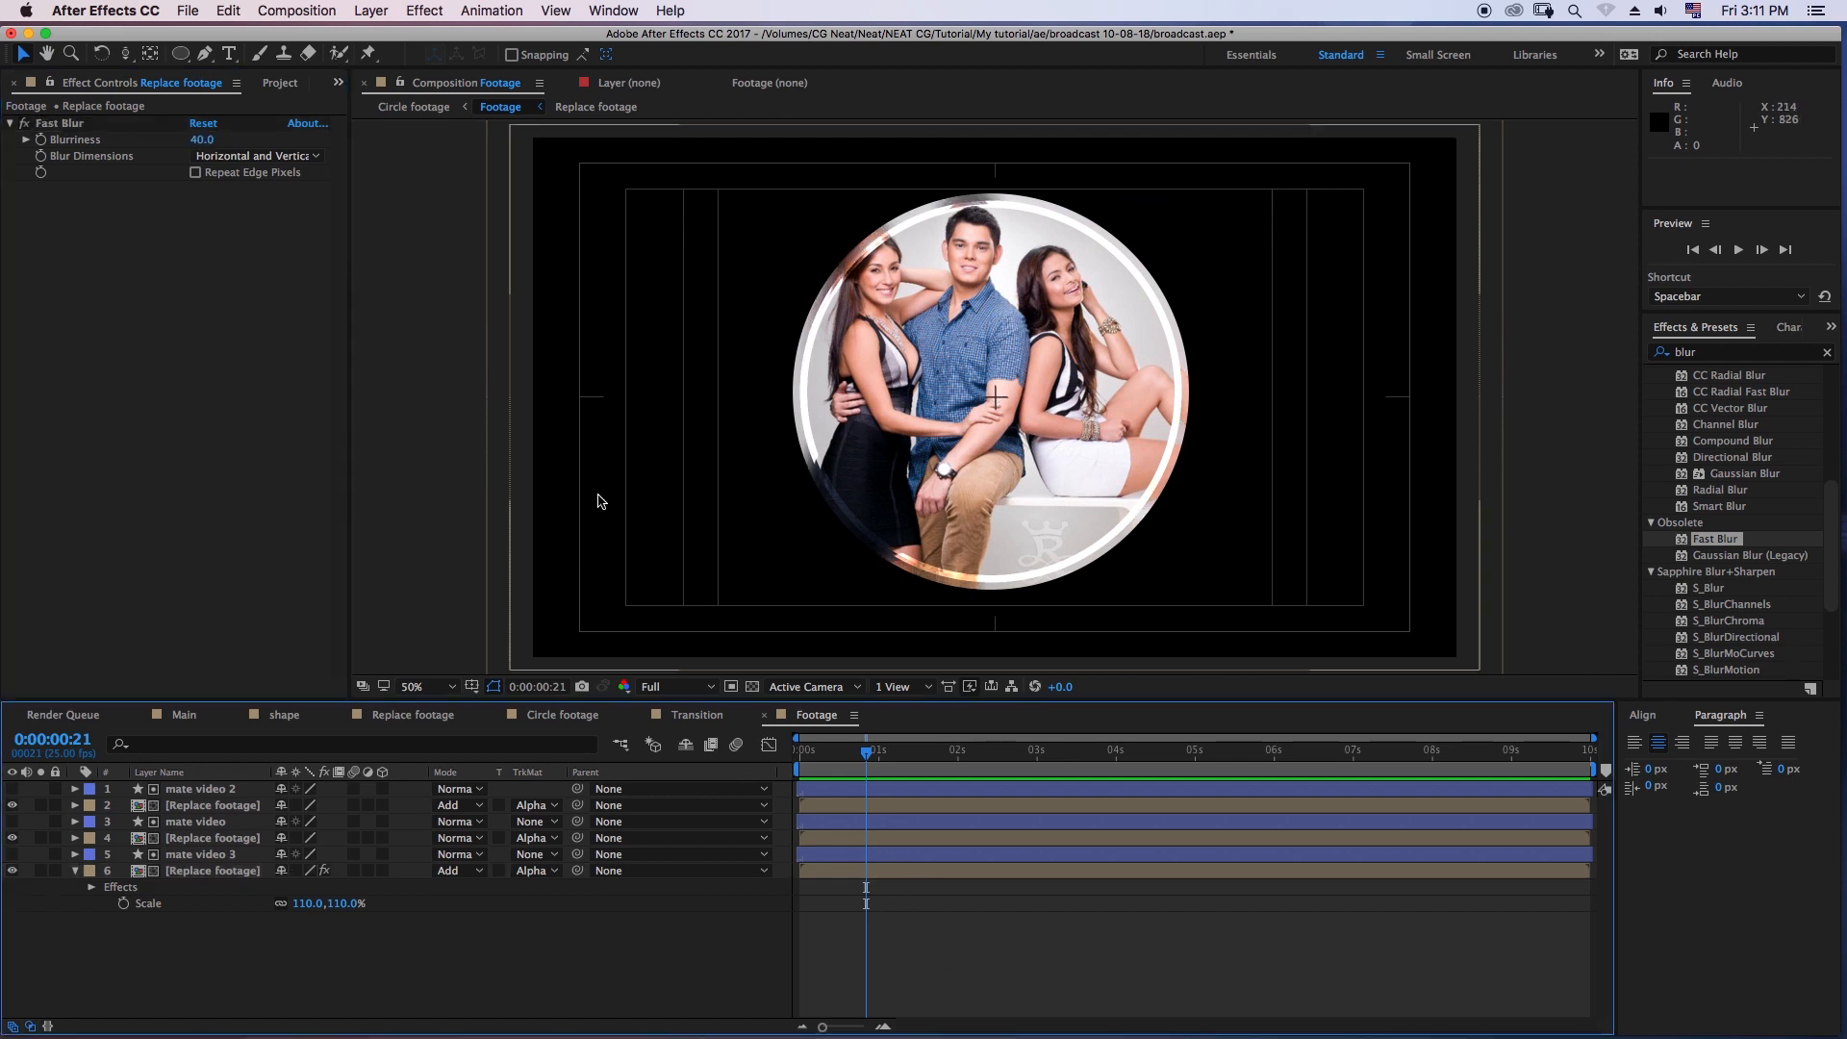
- Review the scale of the two Add-mode Replace footage layers and the stroke widths of their mate video circles
left_click(74, 871)
left_click(183, 871)
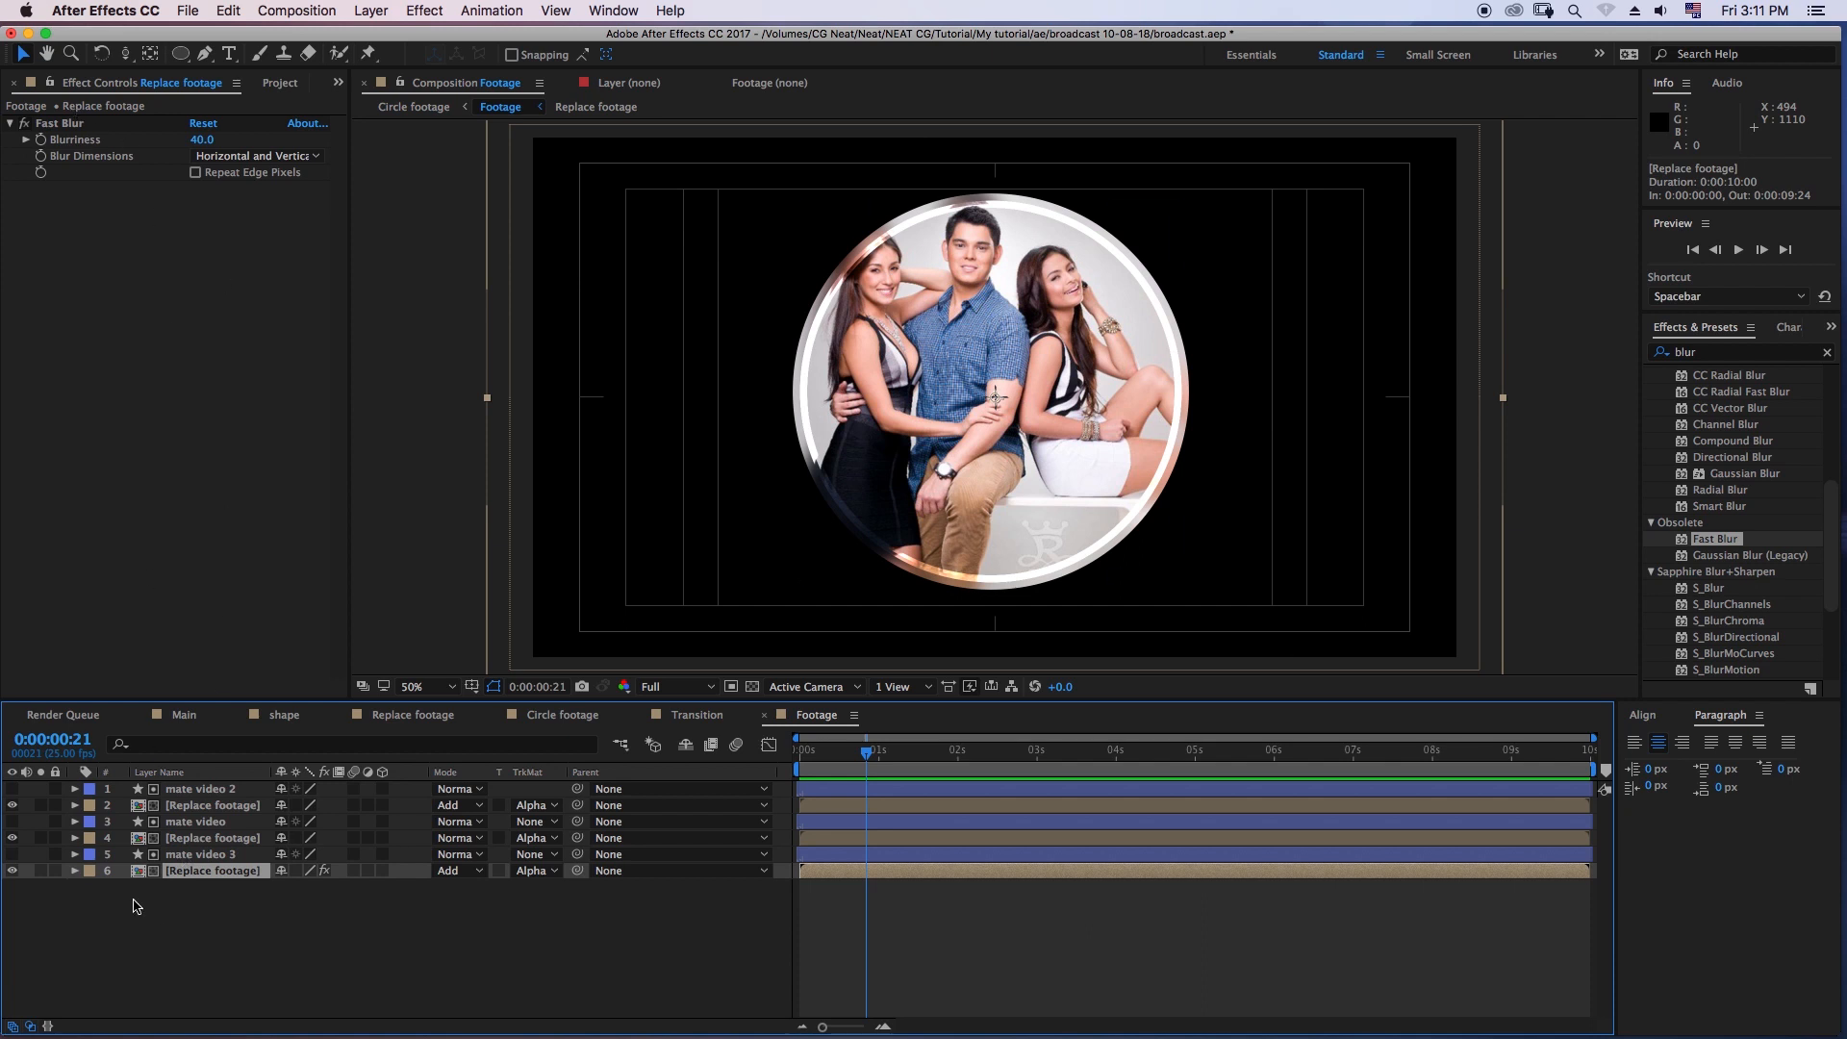
left_click(75, 871)
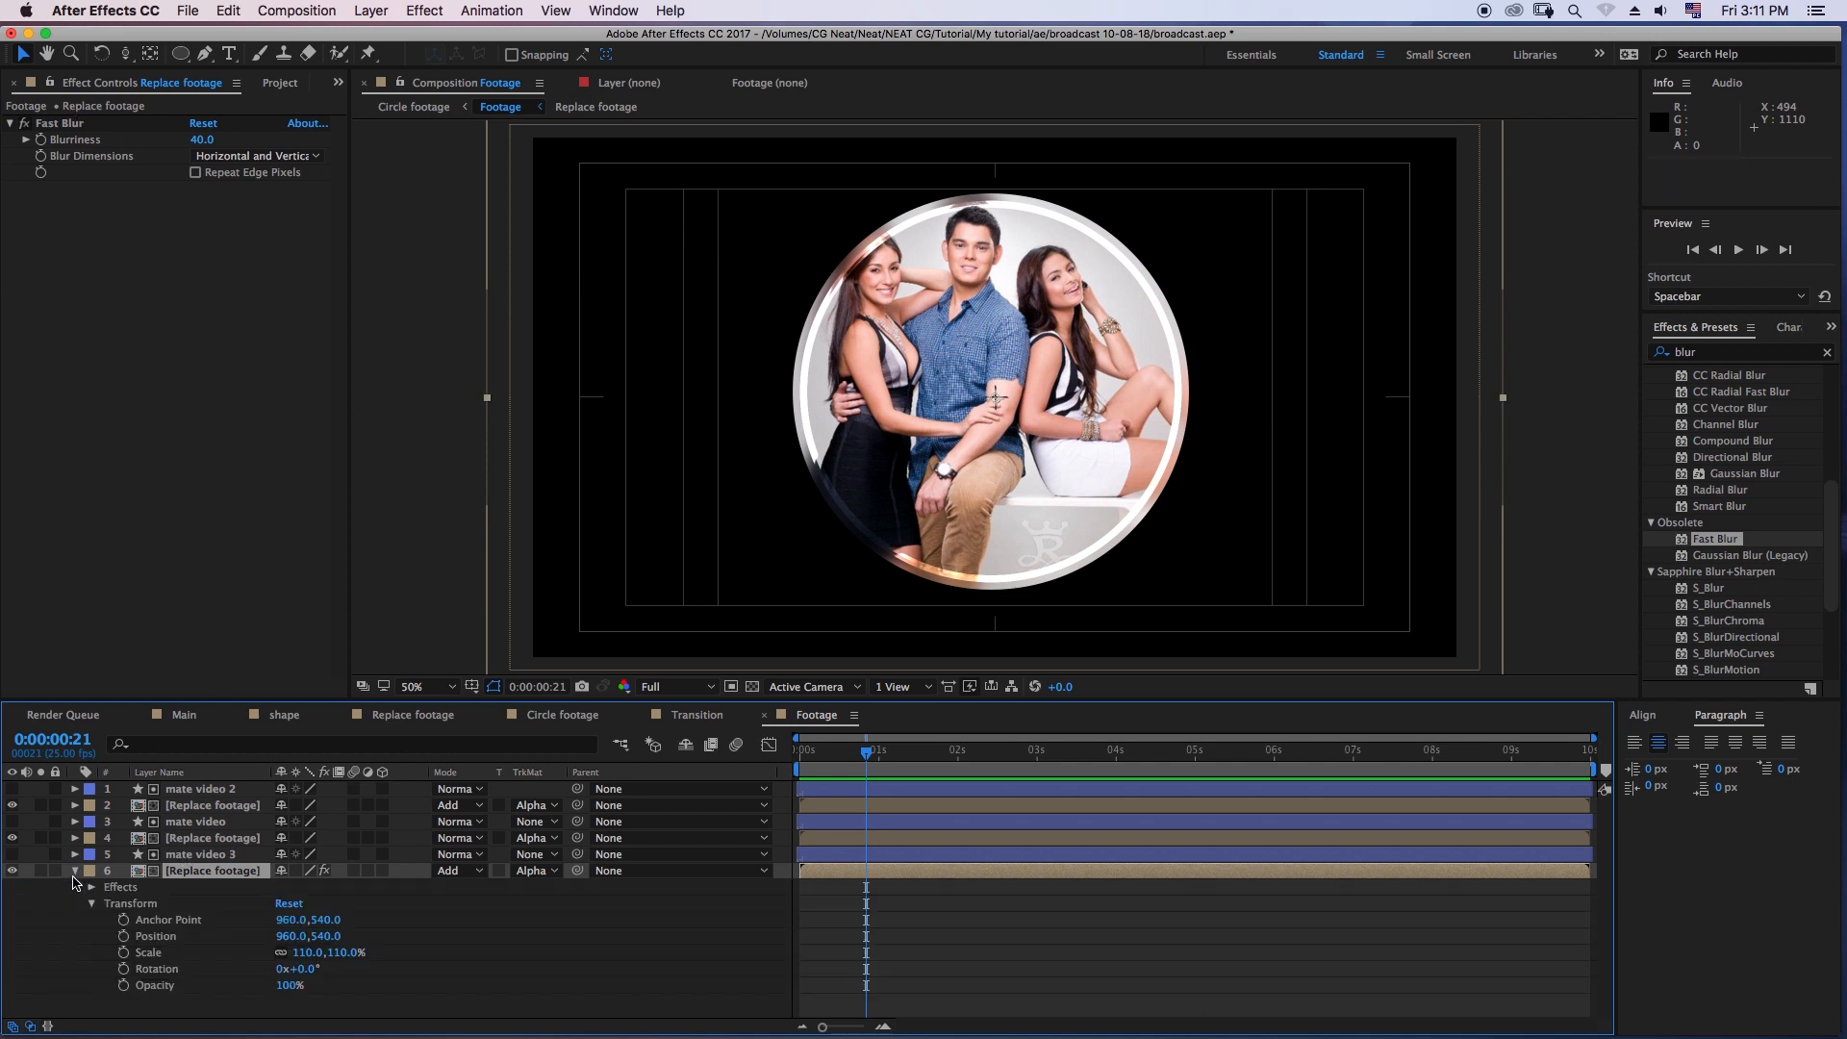
key("s")
left_click(200, 855)
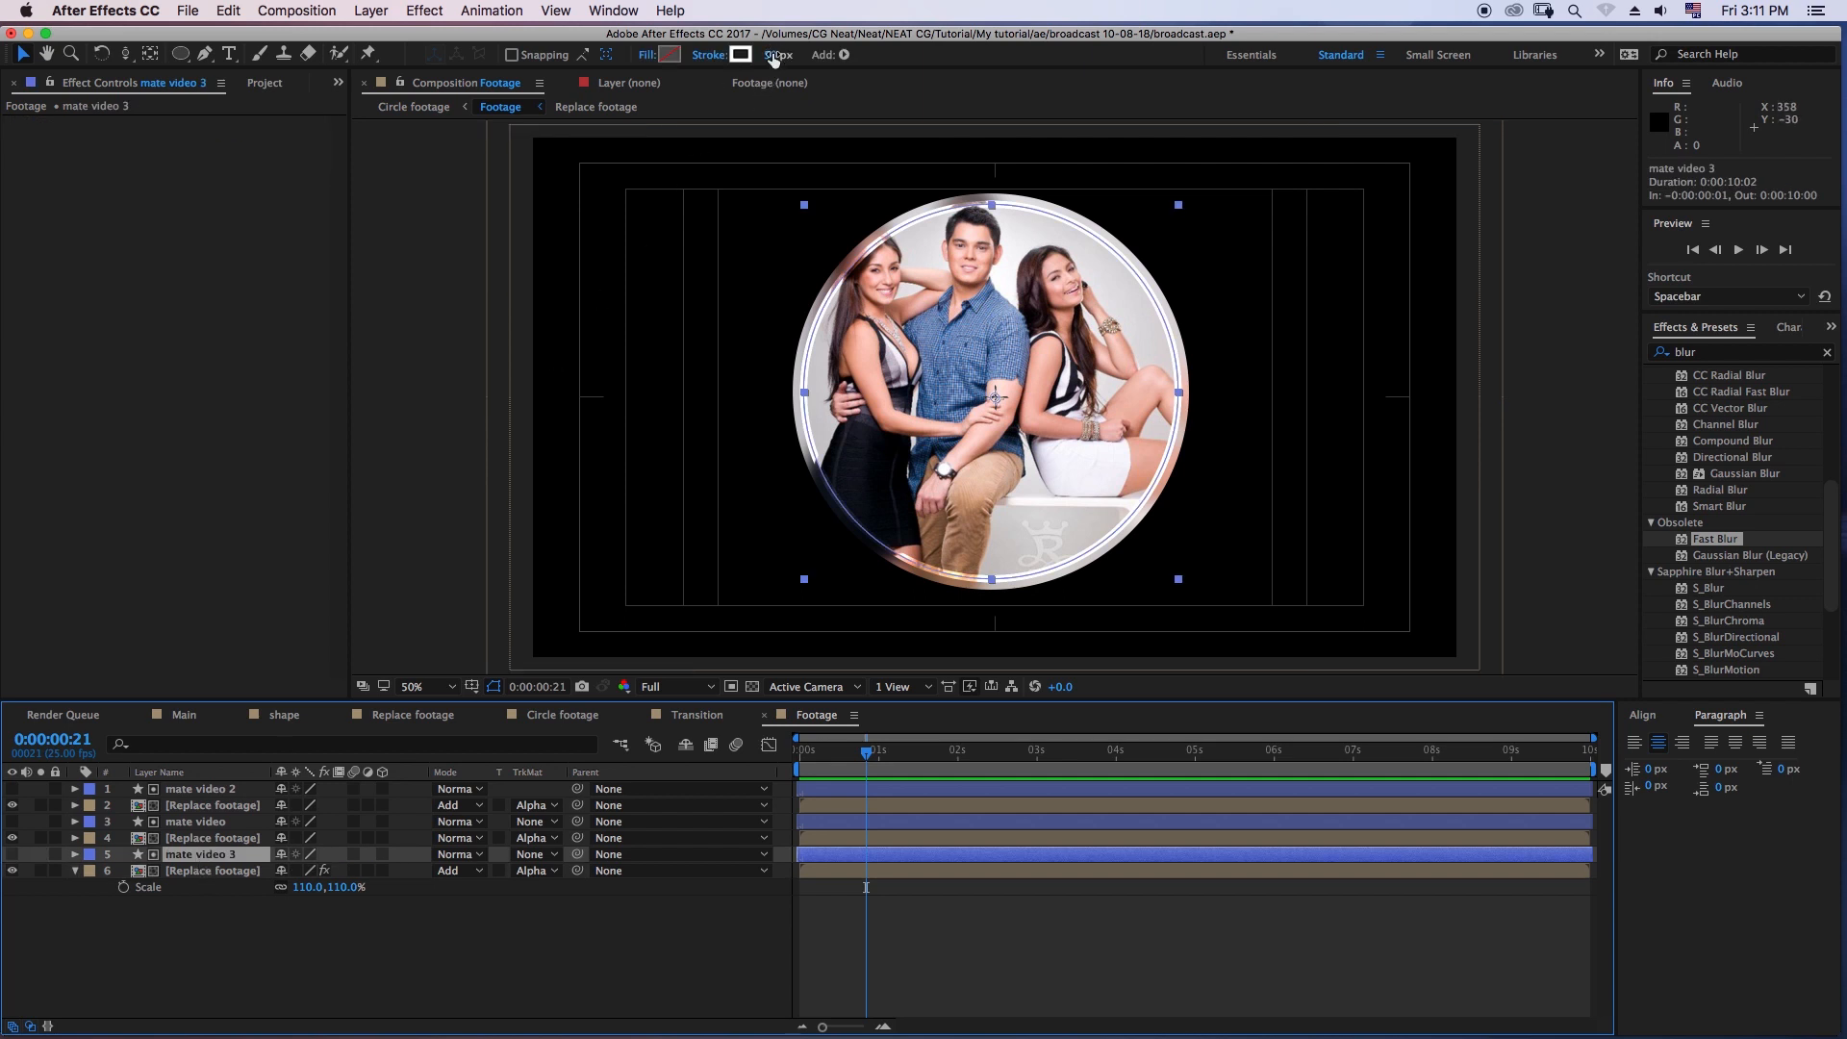
left_click(204, 790)
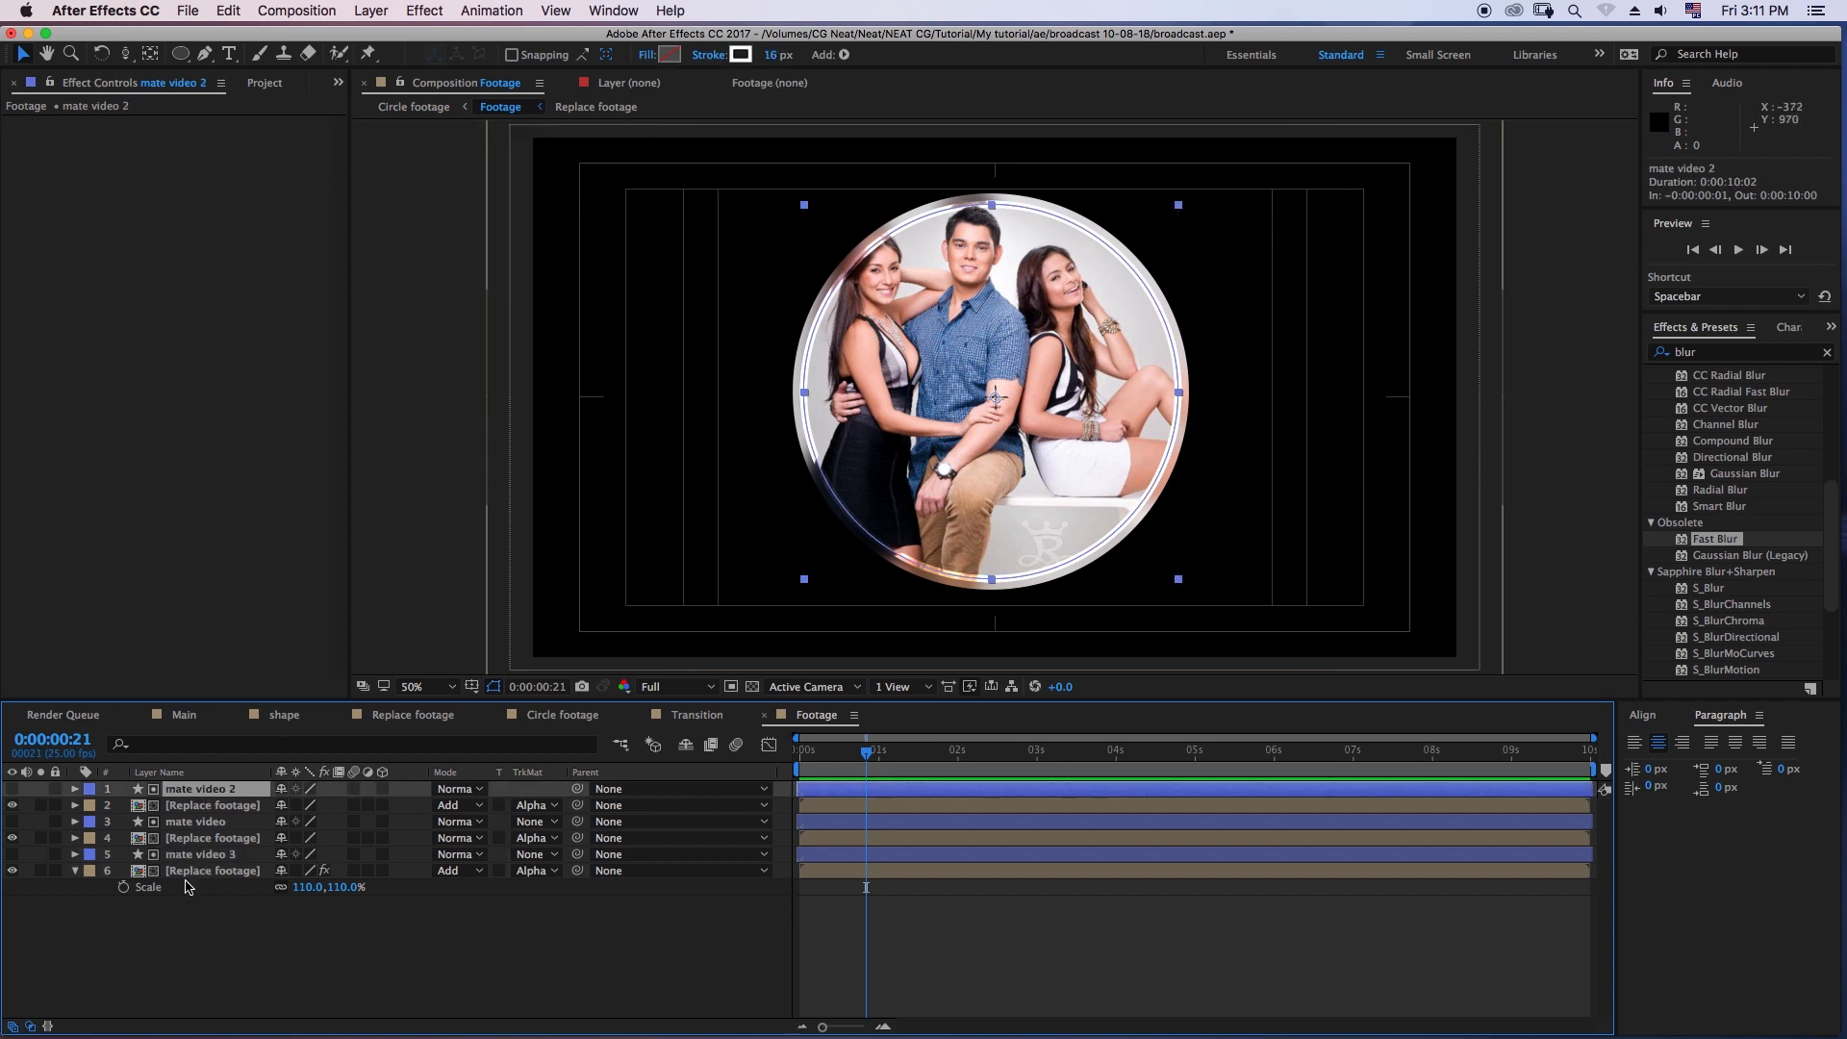
left_click(195, 823)
left_click(197, 838, "shift")
left_click(199, 807)
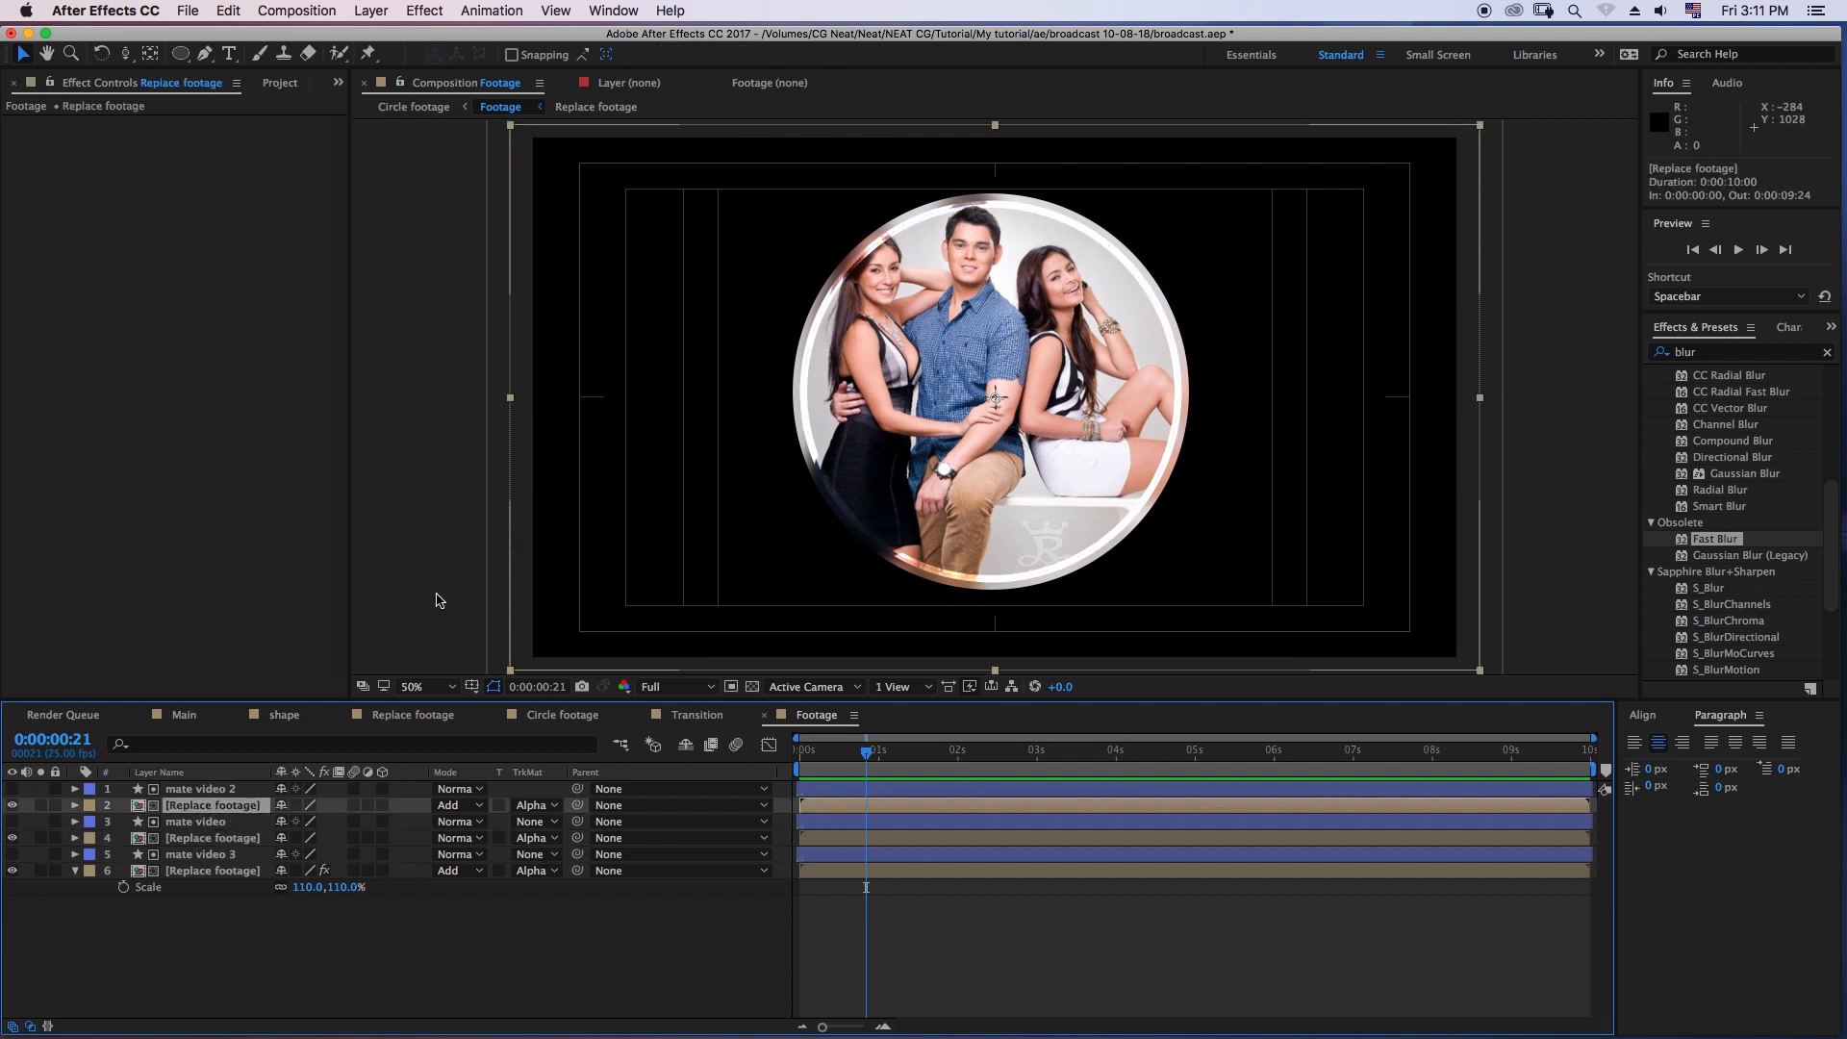
key("s")
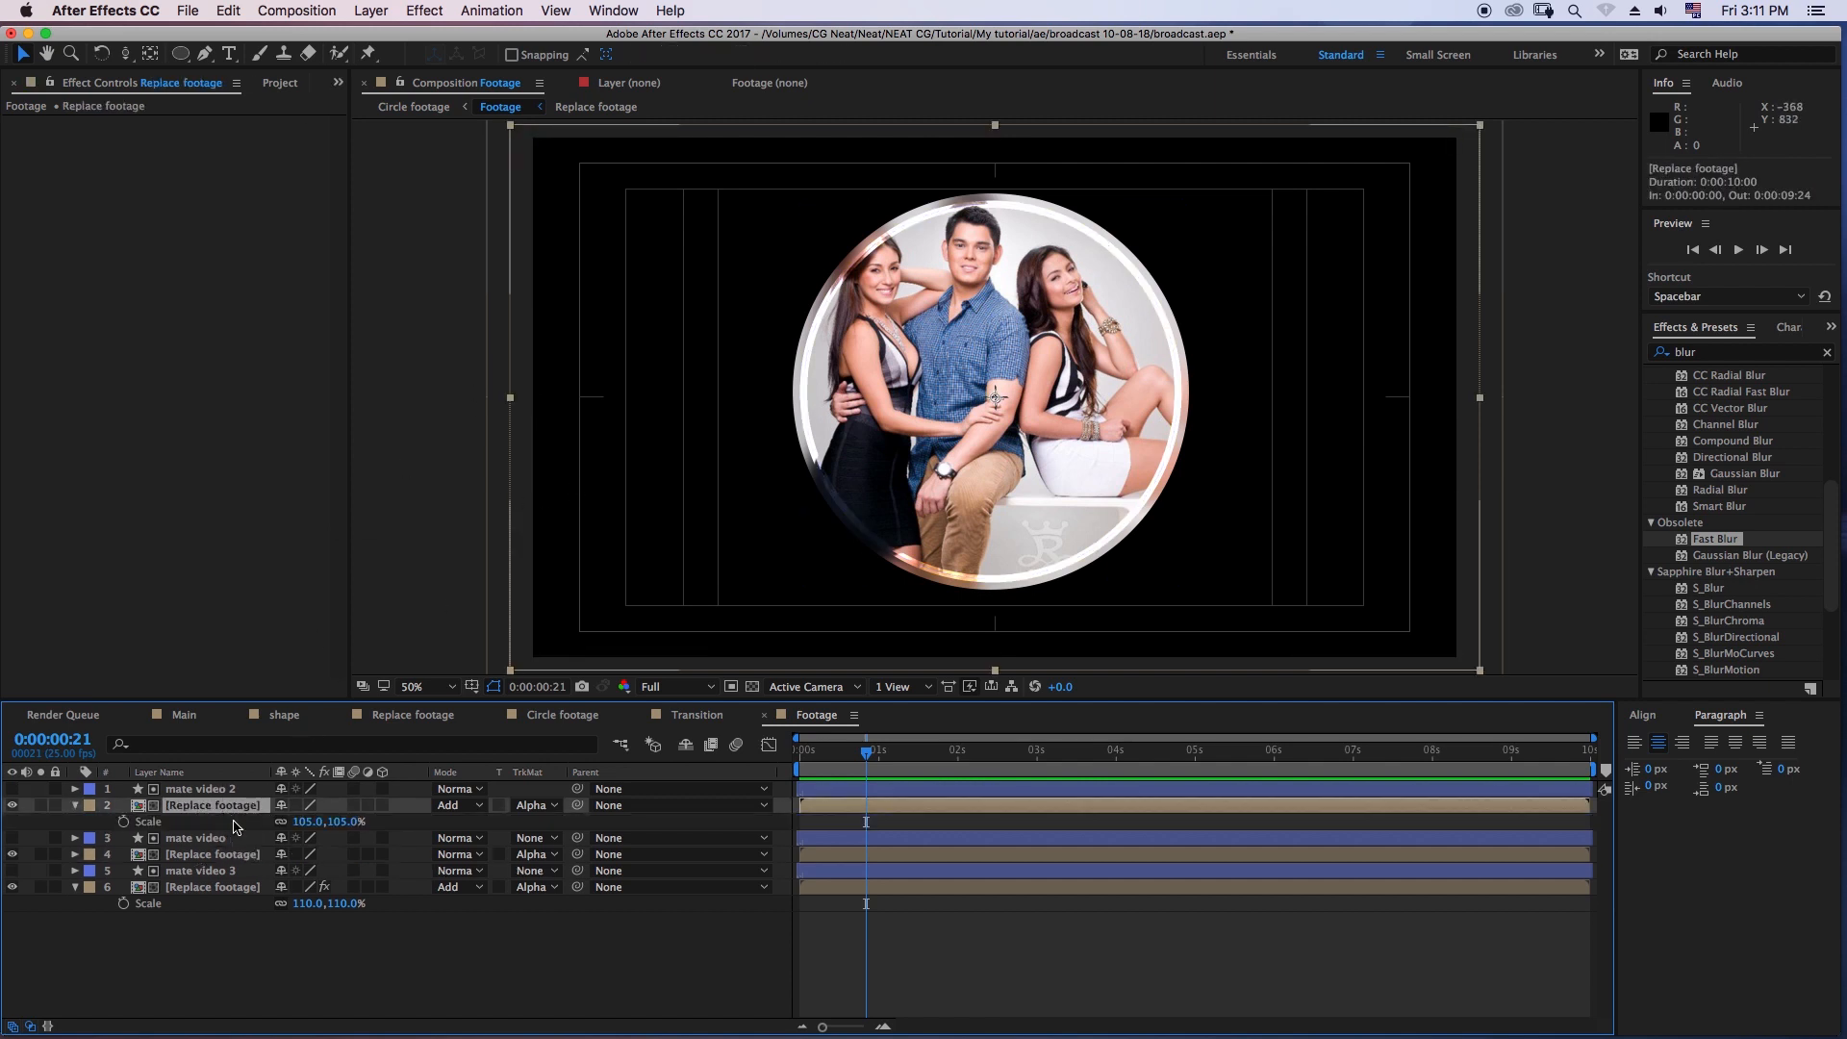
left_click(197, 789)
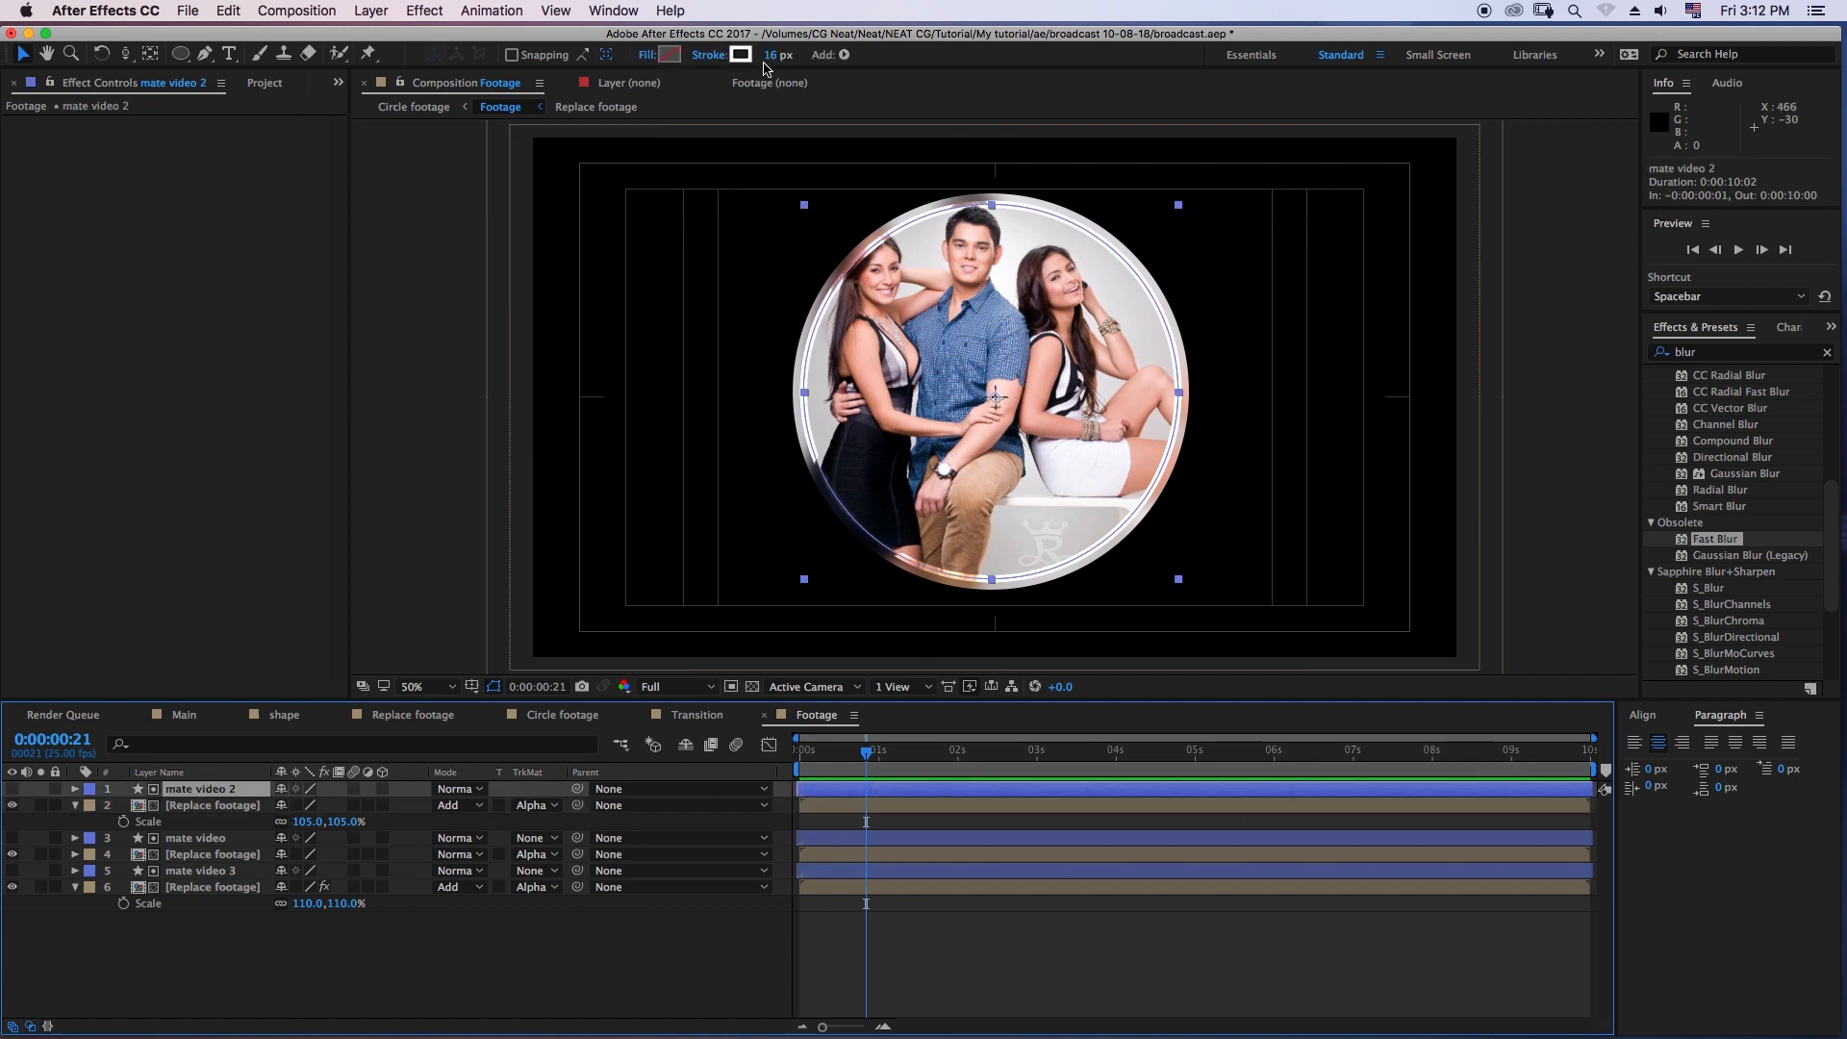
left_click(590, 973)
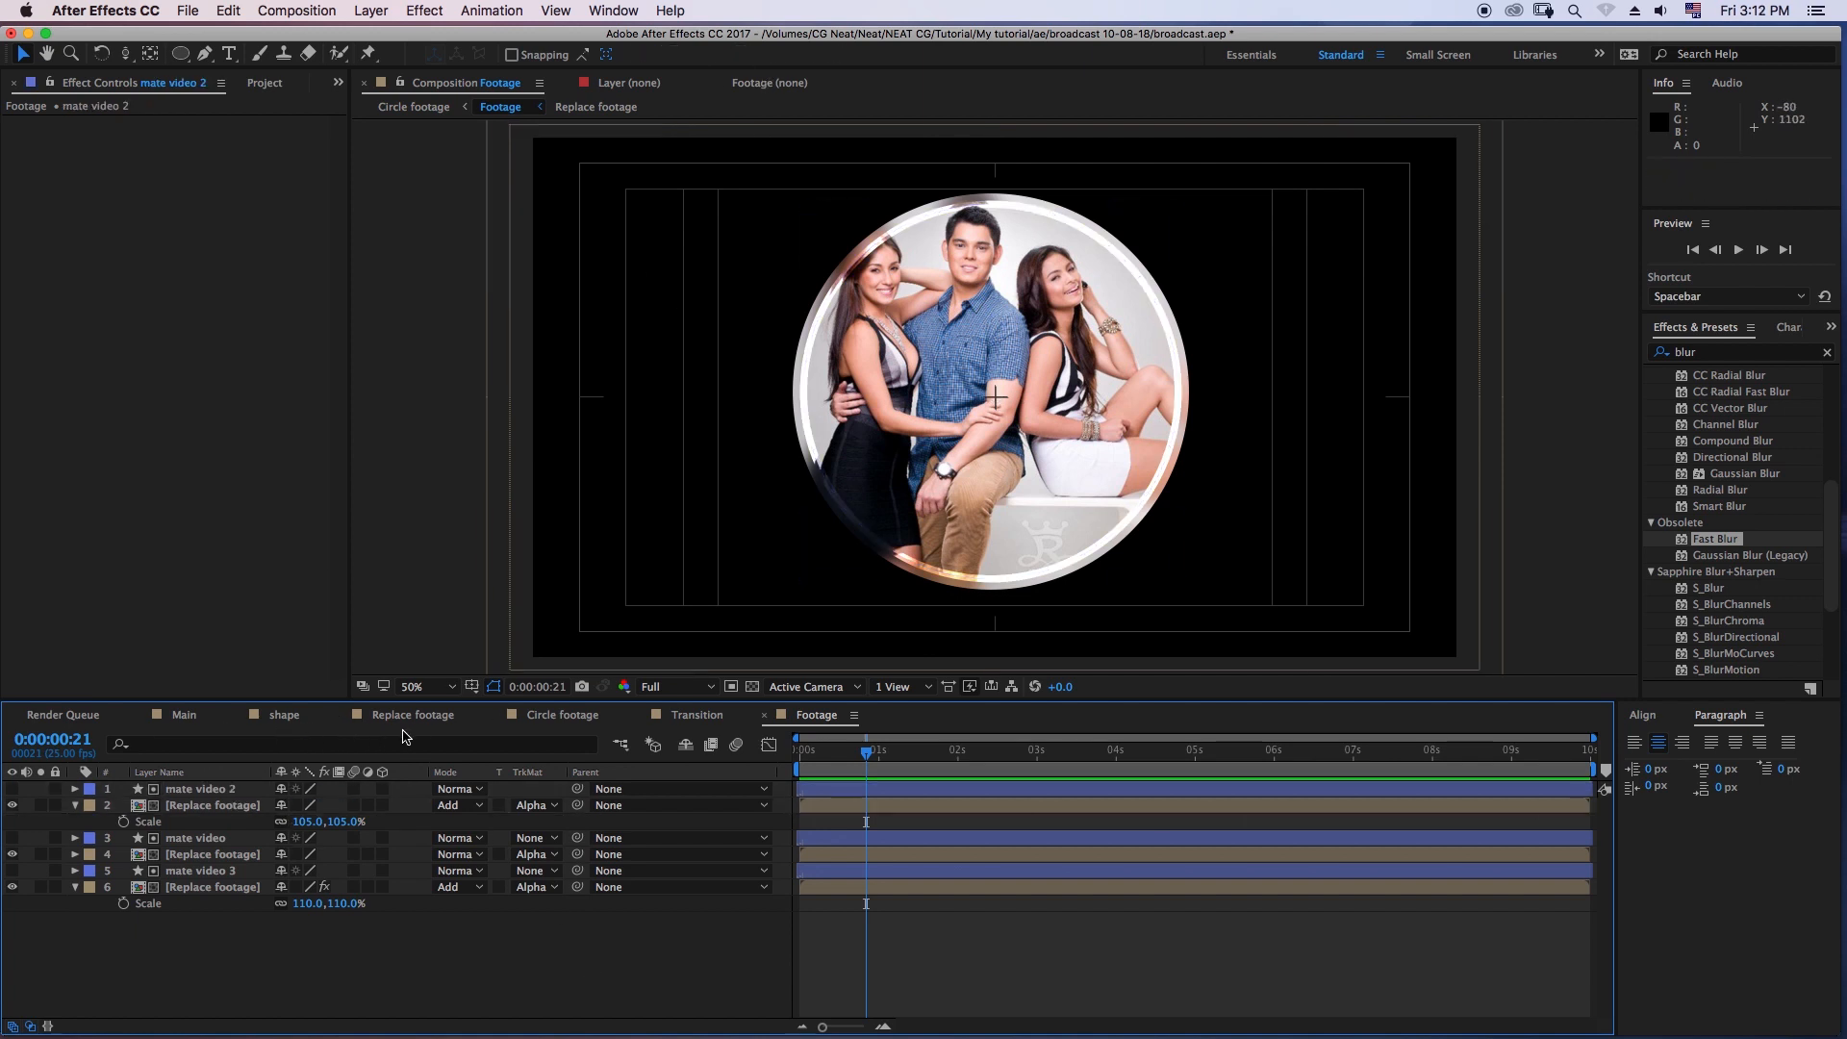
- Switch to the Circle footage composition and check the ring at several frames up to 0:00:01:11
left_click(558, 715)
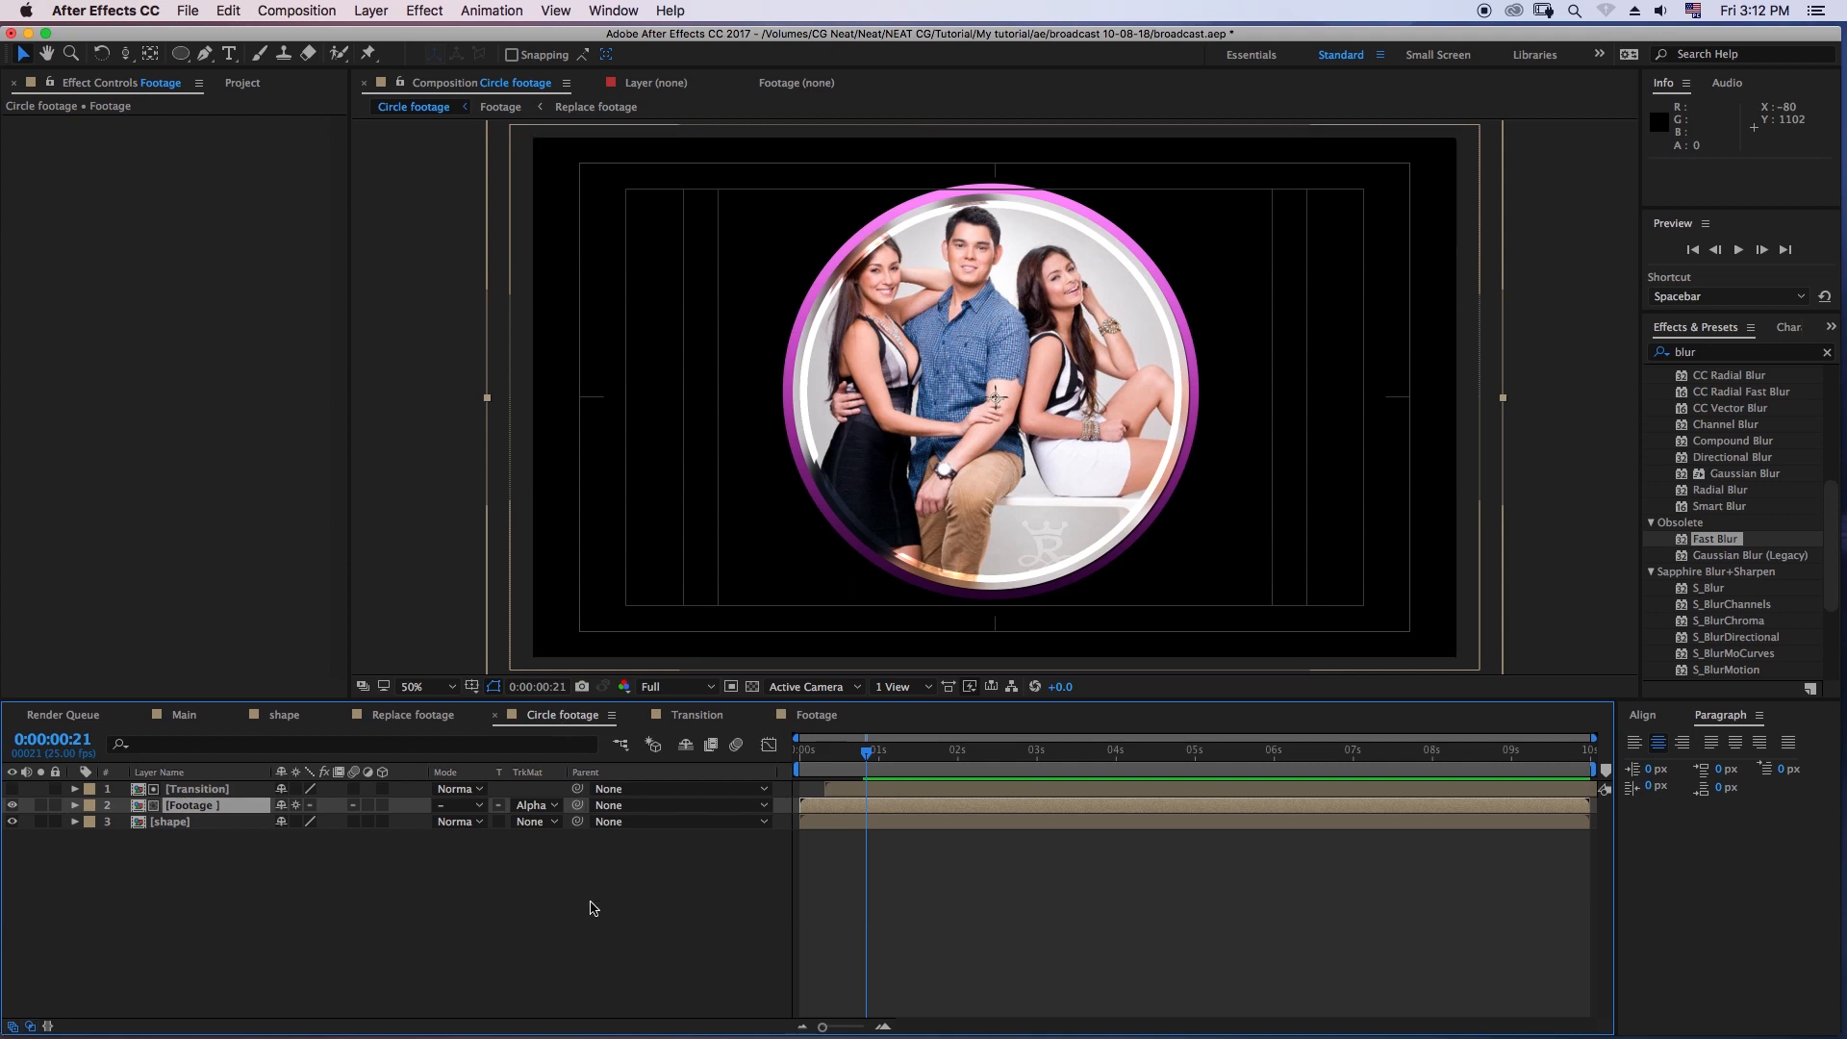
left_click(608, 942)
left_click(838, 755)
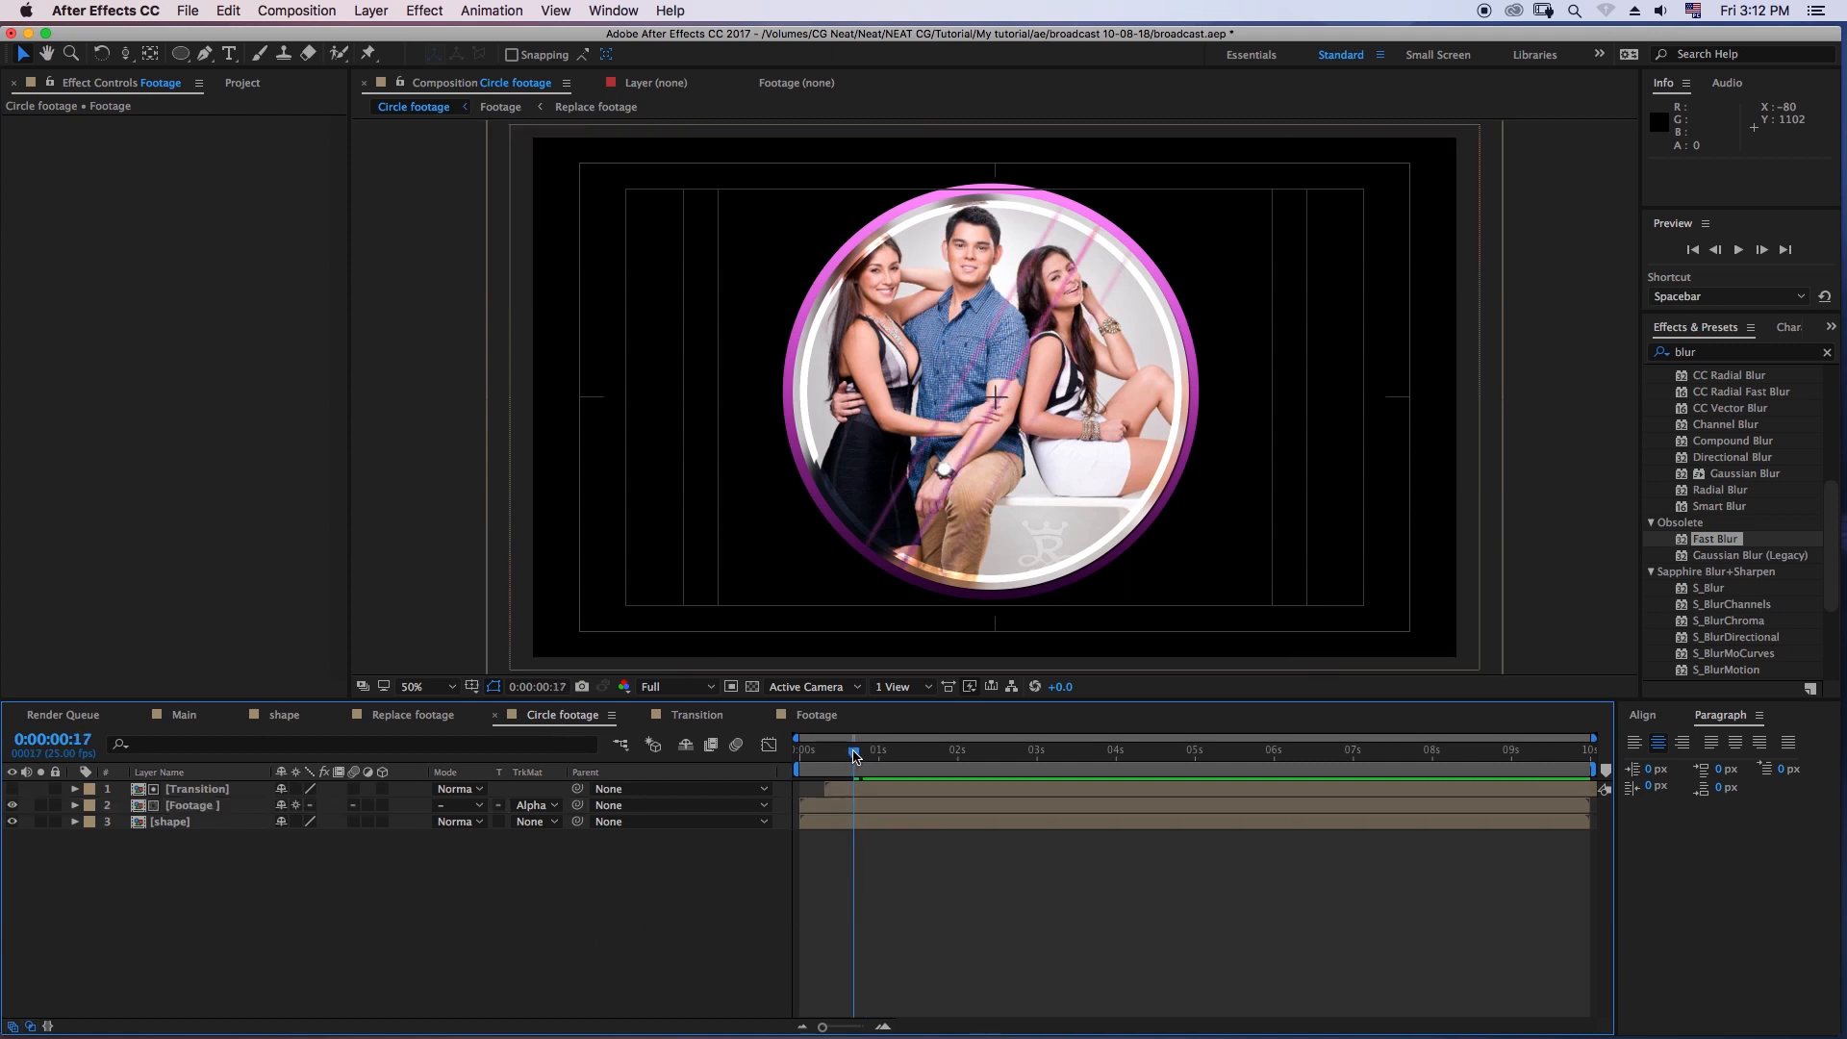
left_click_drag(838, 753, 862, 760)
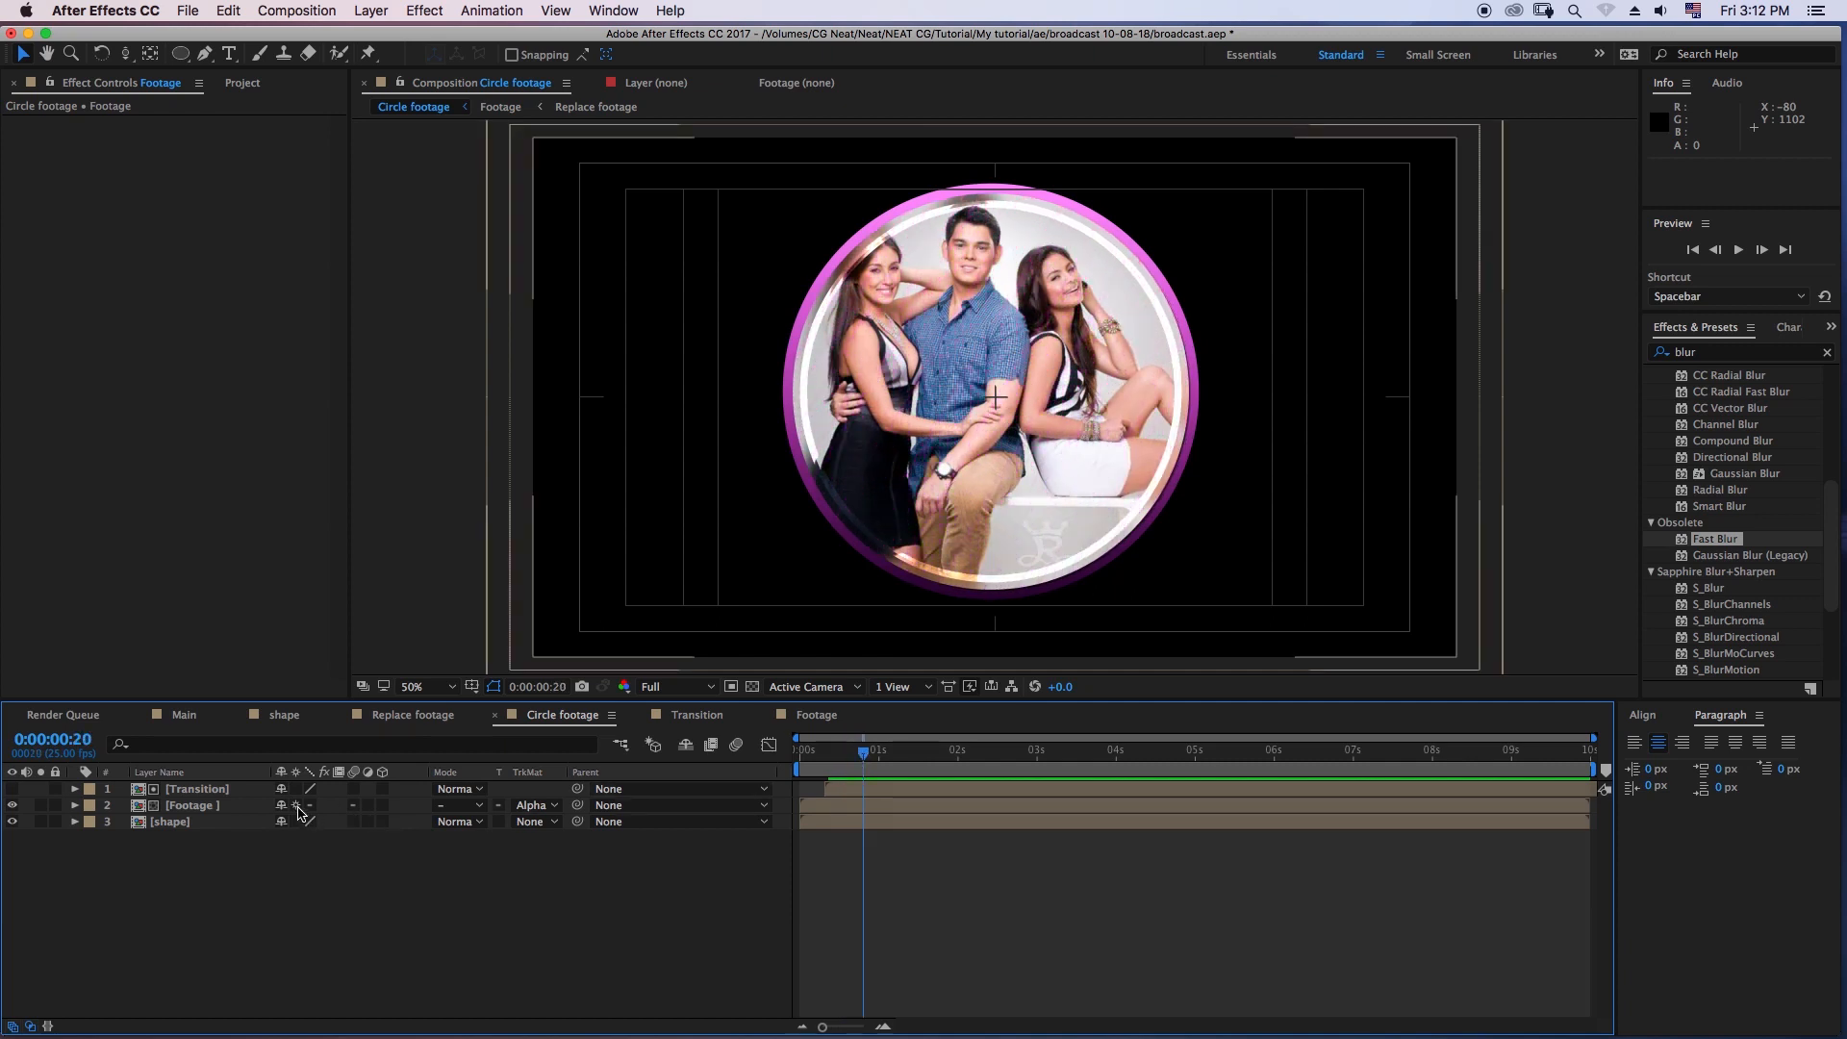
left_click(910, 753)
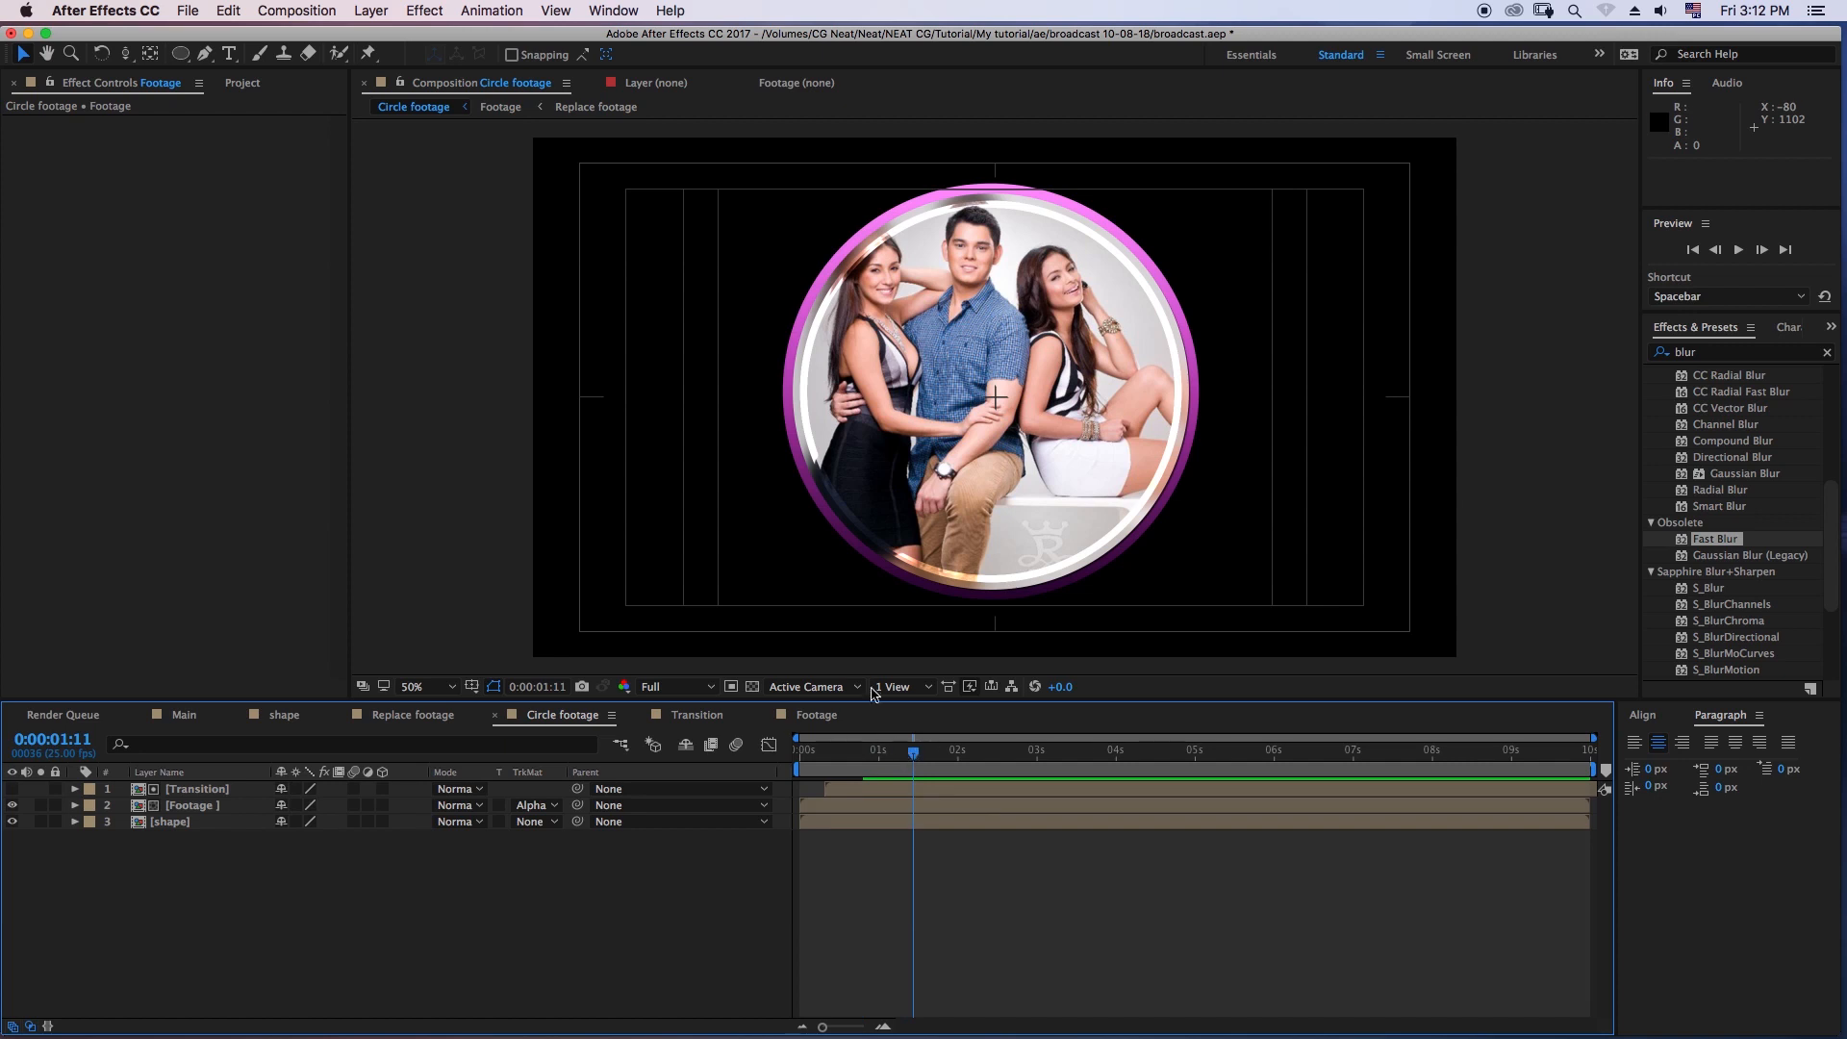
- Create a second composition viewer and show the Footage composition beside Circle footage
left_click(471, 96)
left_click(539, 85)
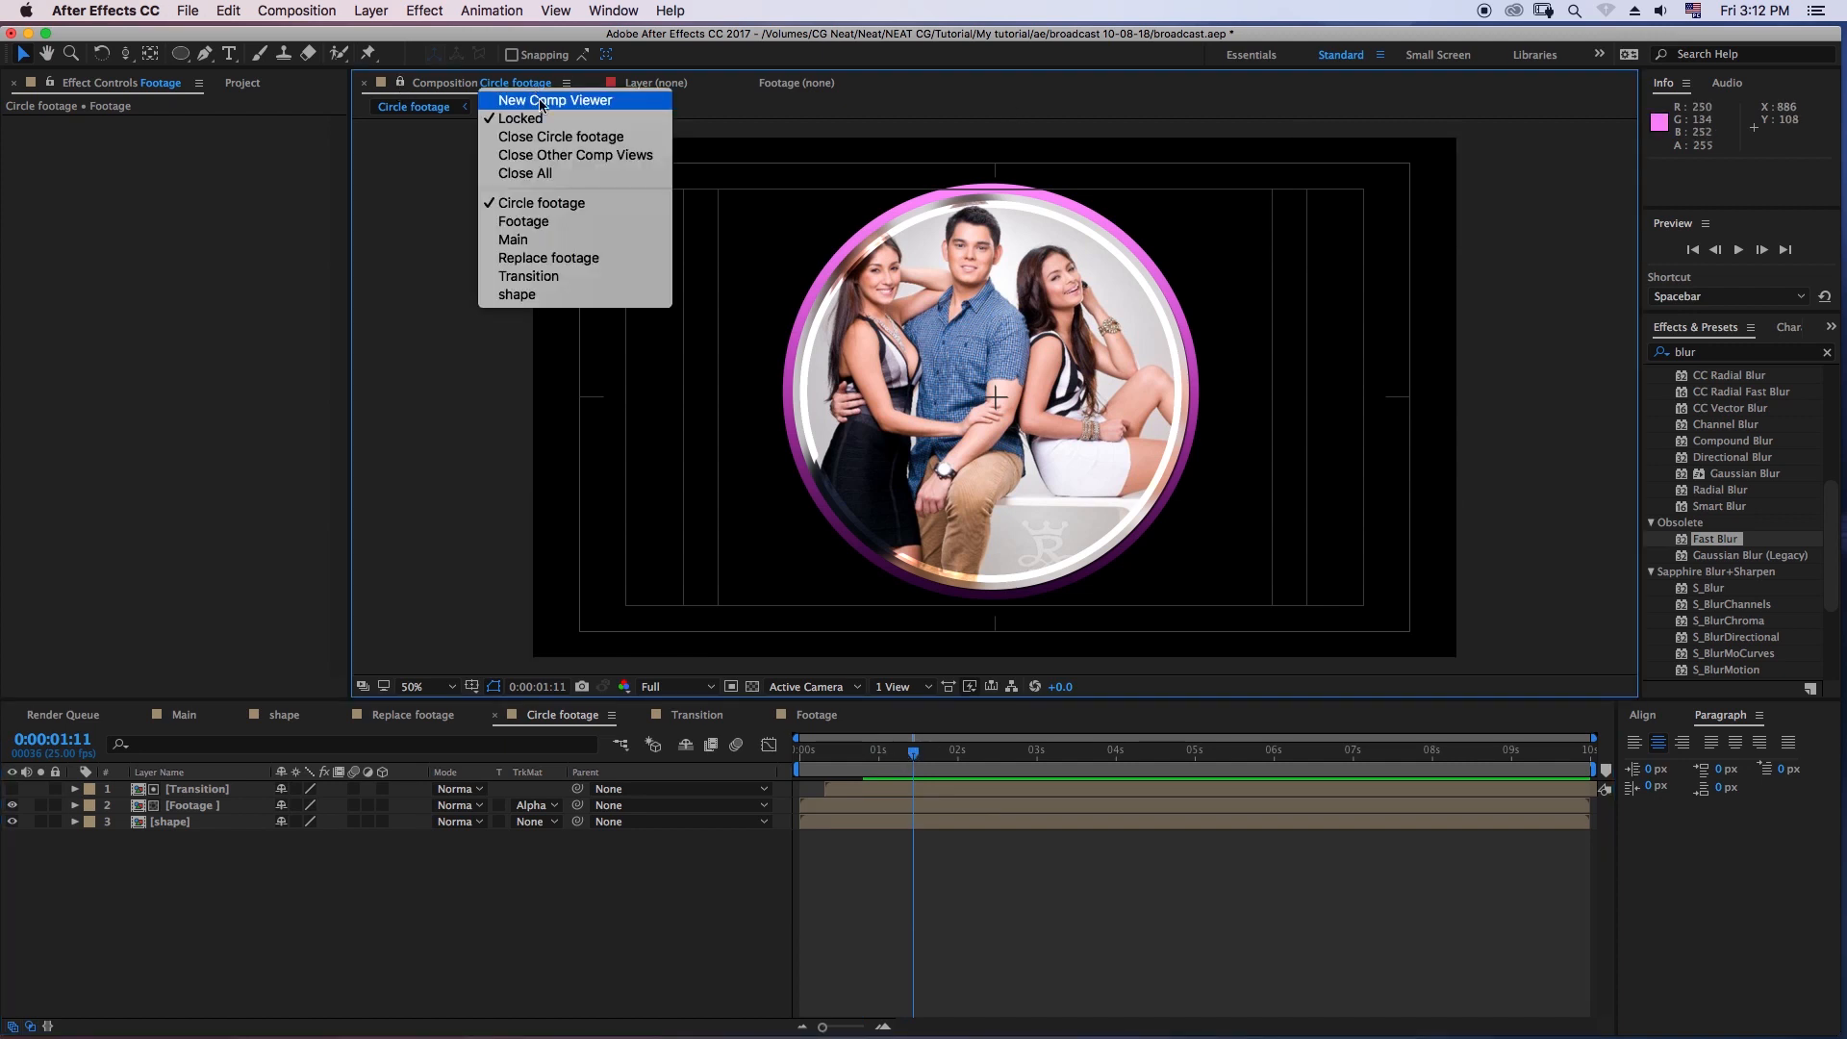
left_click(539, 91)
left_click(818, 715)
- Try a 17 px stroke width on the mate video 3 circle and inspect the ring's lower edge at 100%
left_click(216, 887)
left_click(231, 870)
left_click_drag(768, 54, 743, 54)
key("period")
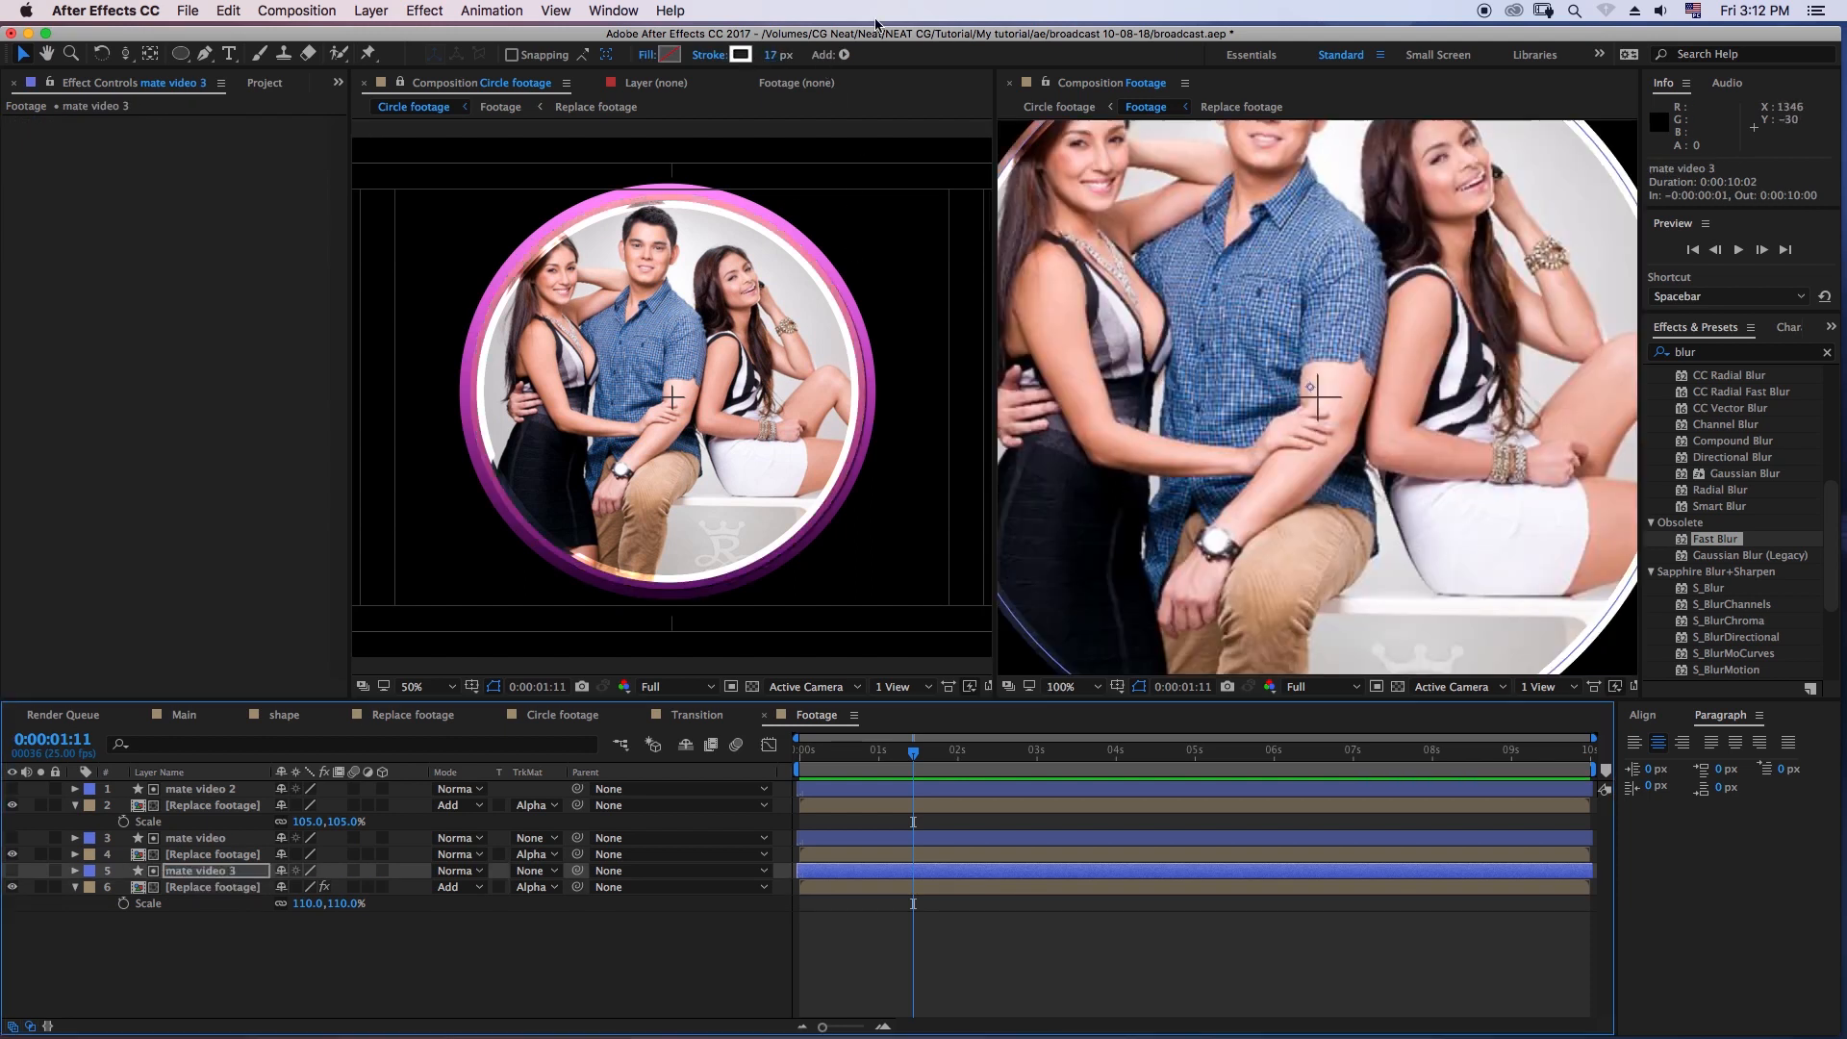
left_click(882, 350)
key("period")
scroll(885, 340, "down", 5)
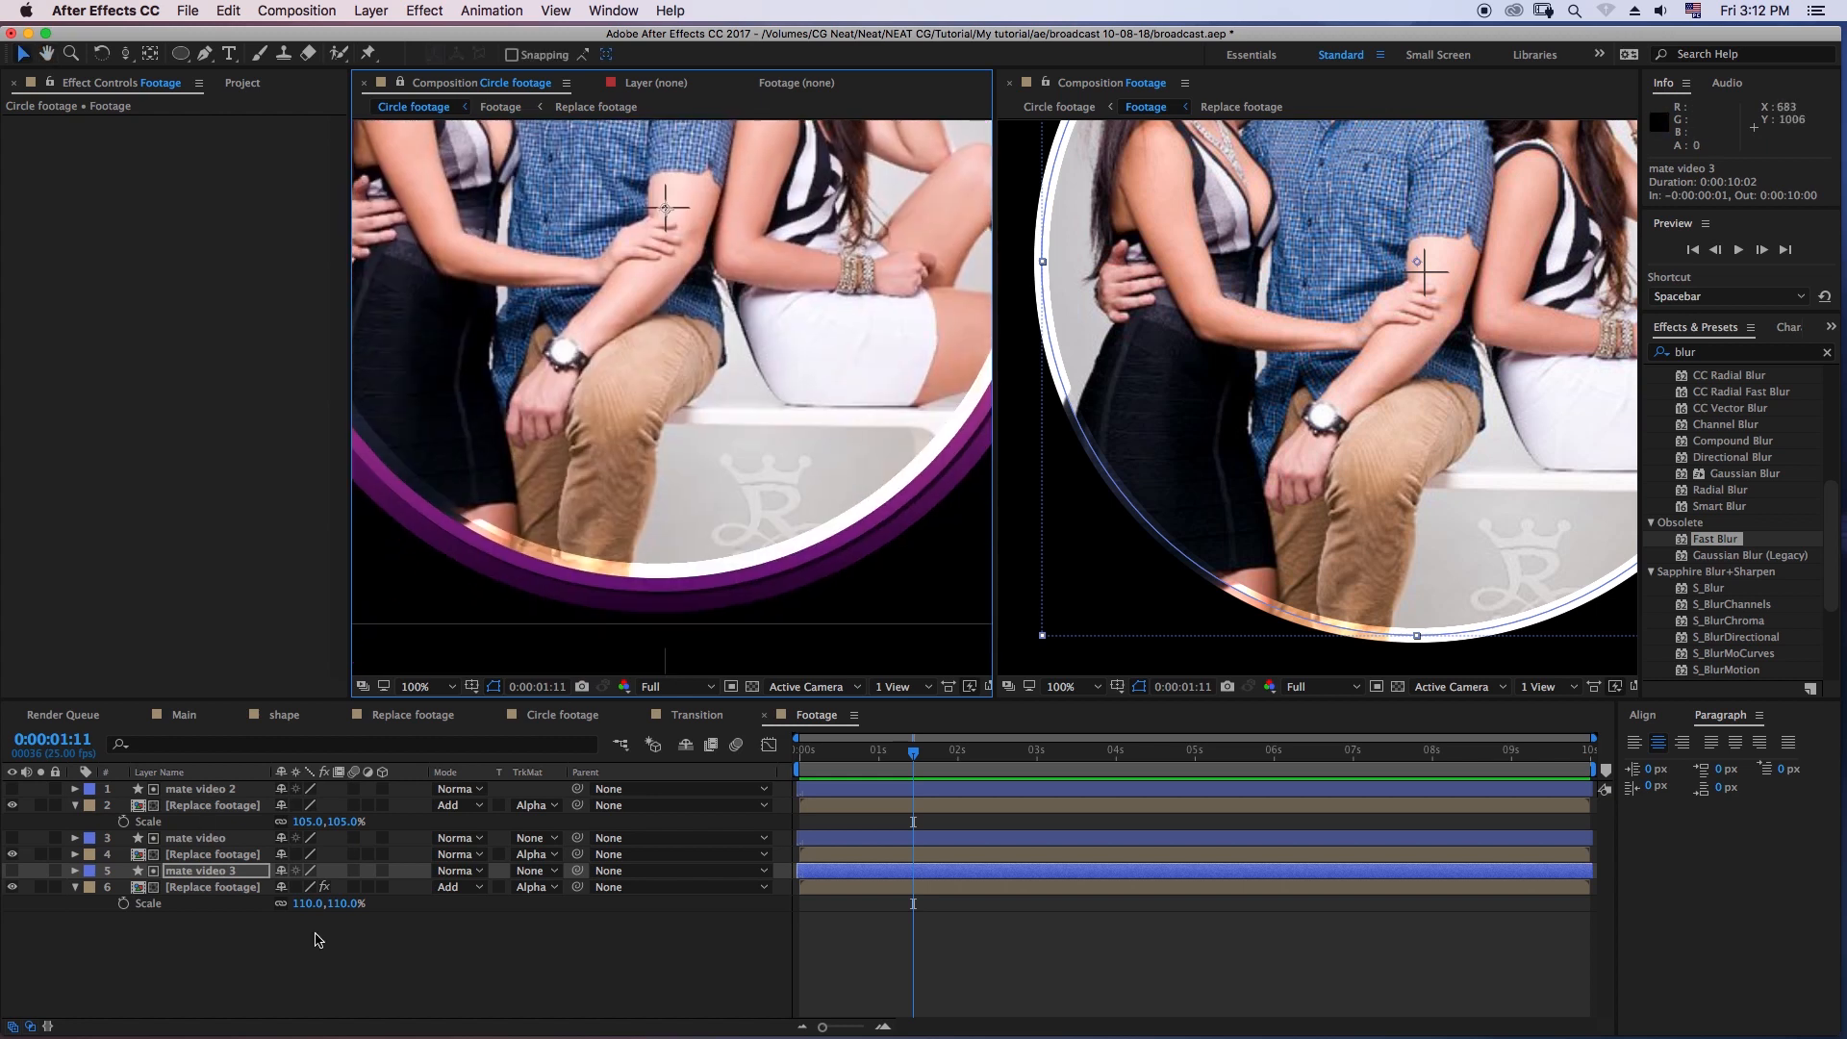
left_click(220, 877)
left_click(481, 962)
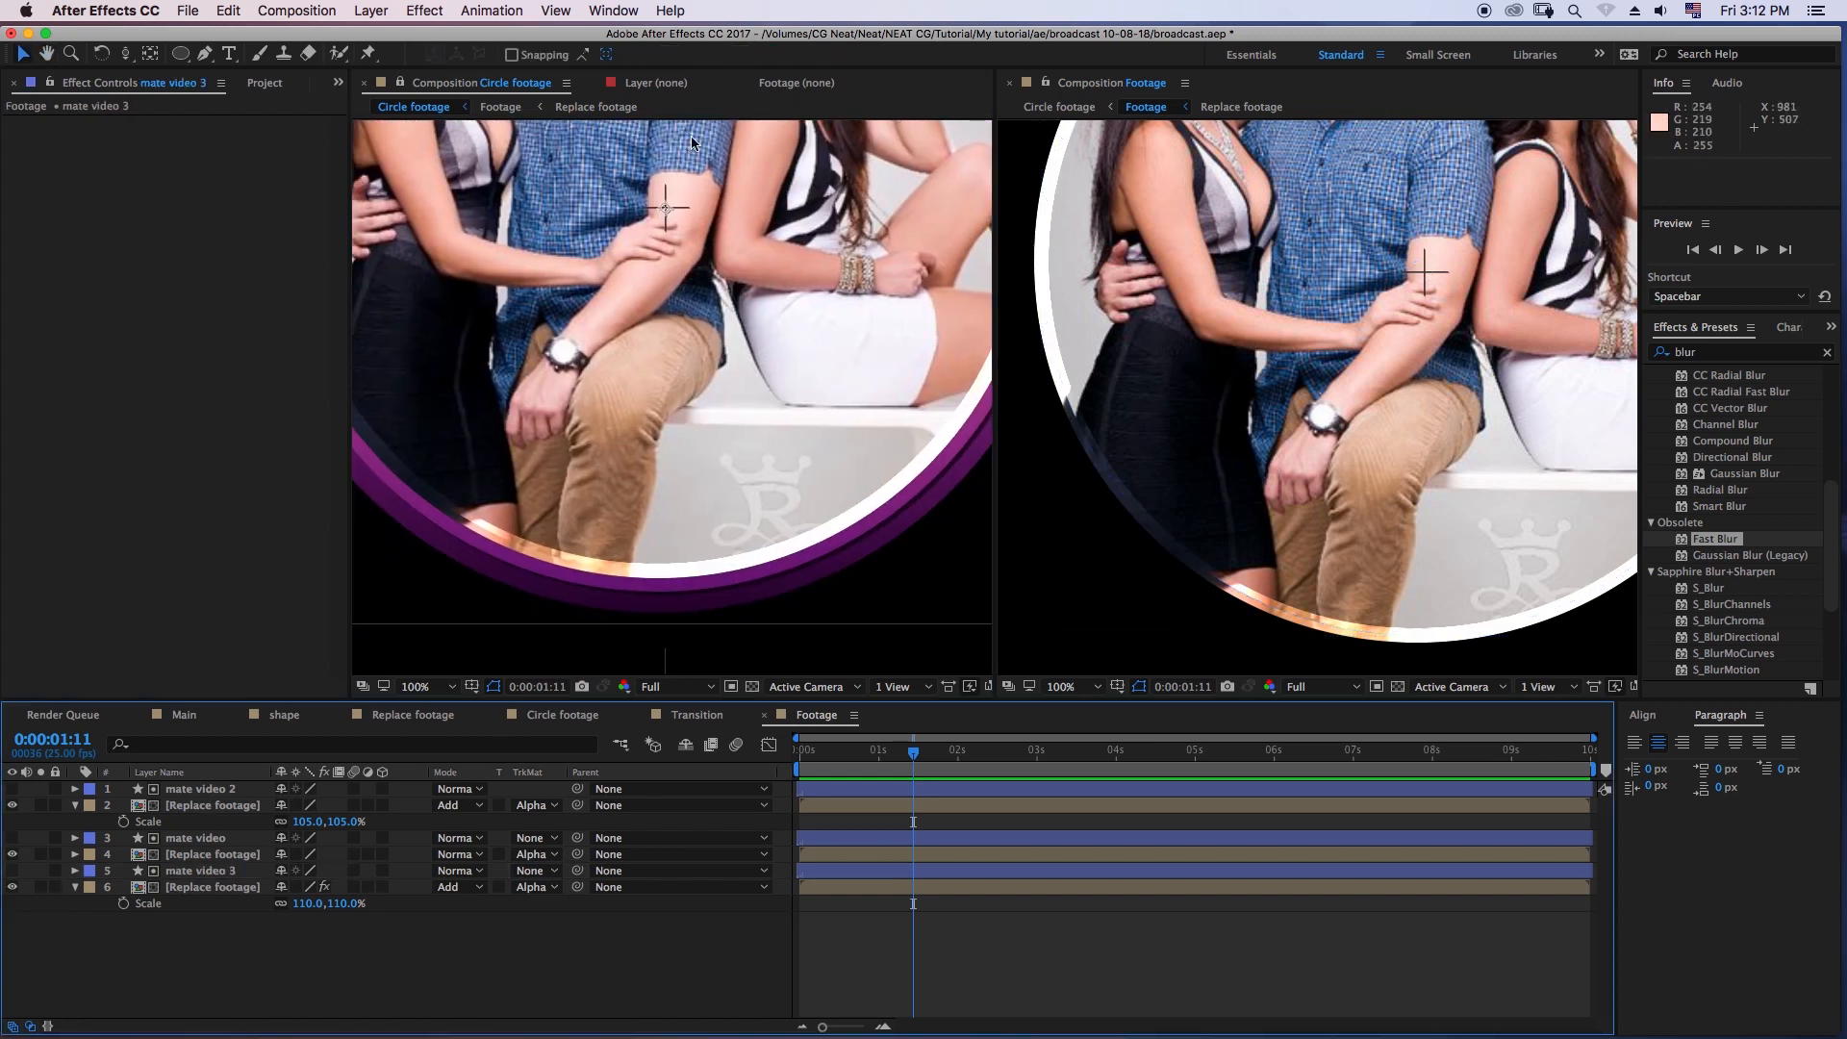
- Widen the stroke of the mate video 3 circle to 36 px
left_click(194, 872)
left_click(778, 56)
mouse_move(777, 56)
left_mouse_down()
mouse_move(866, 60)
mouse_move(740, 59)
mouse_move(795, 60)
mouse_move(777, 64)
left_mouse_up()
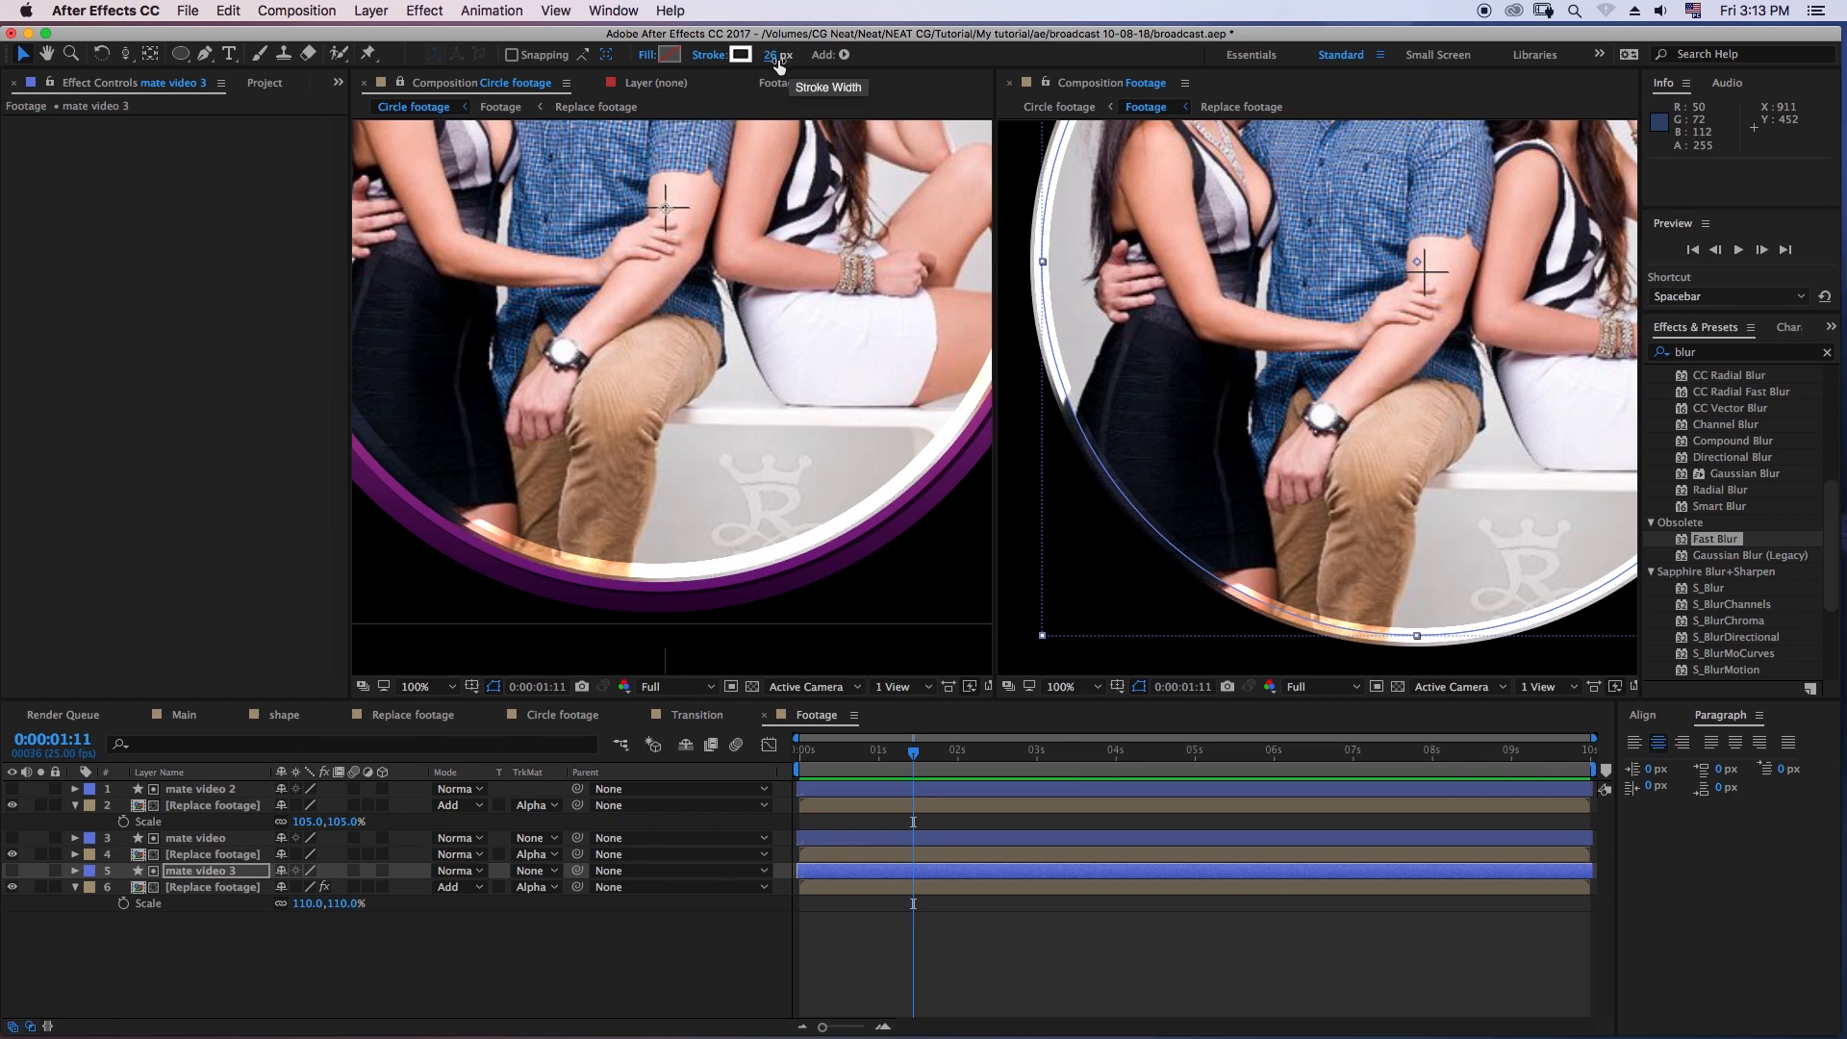
- Check the ring layers and examine the whole circle in both viewers at 50%
left_click(217, 887)
left_click(211, 856)
left_click(211, 790)
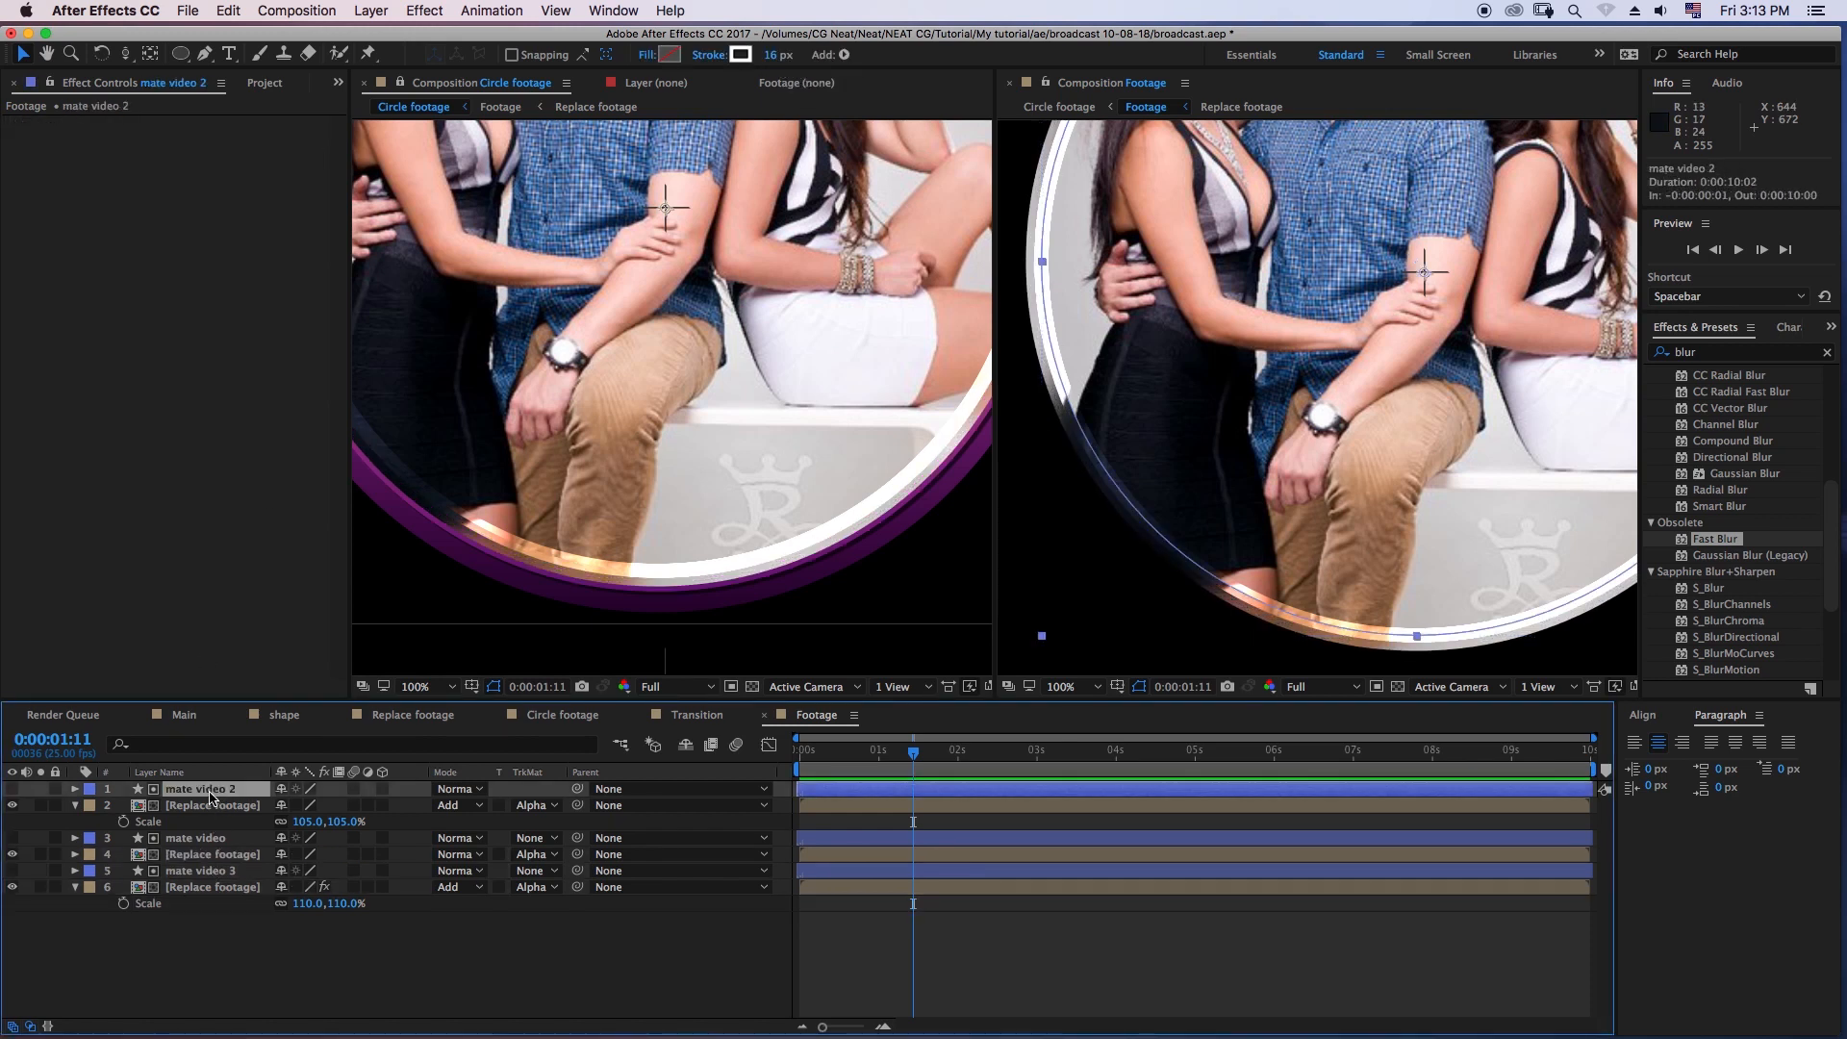
left_click(541, 944)
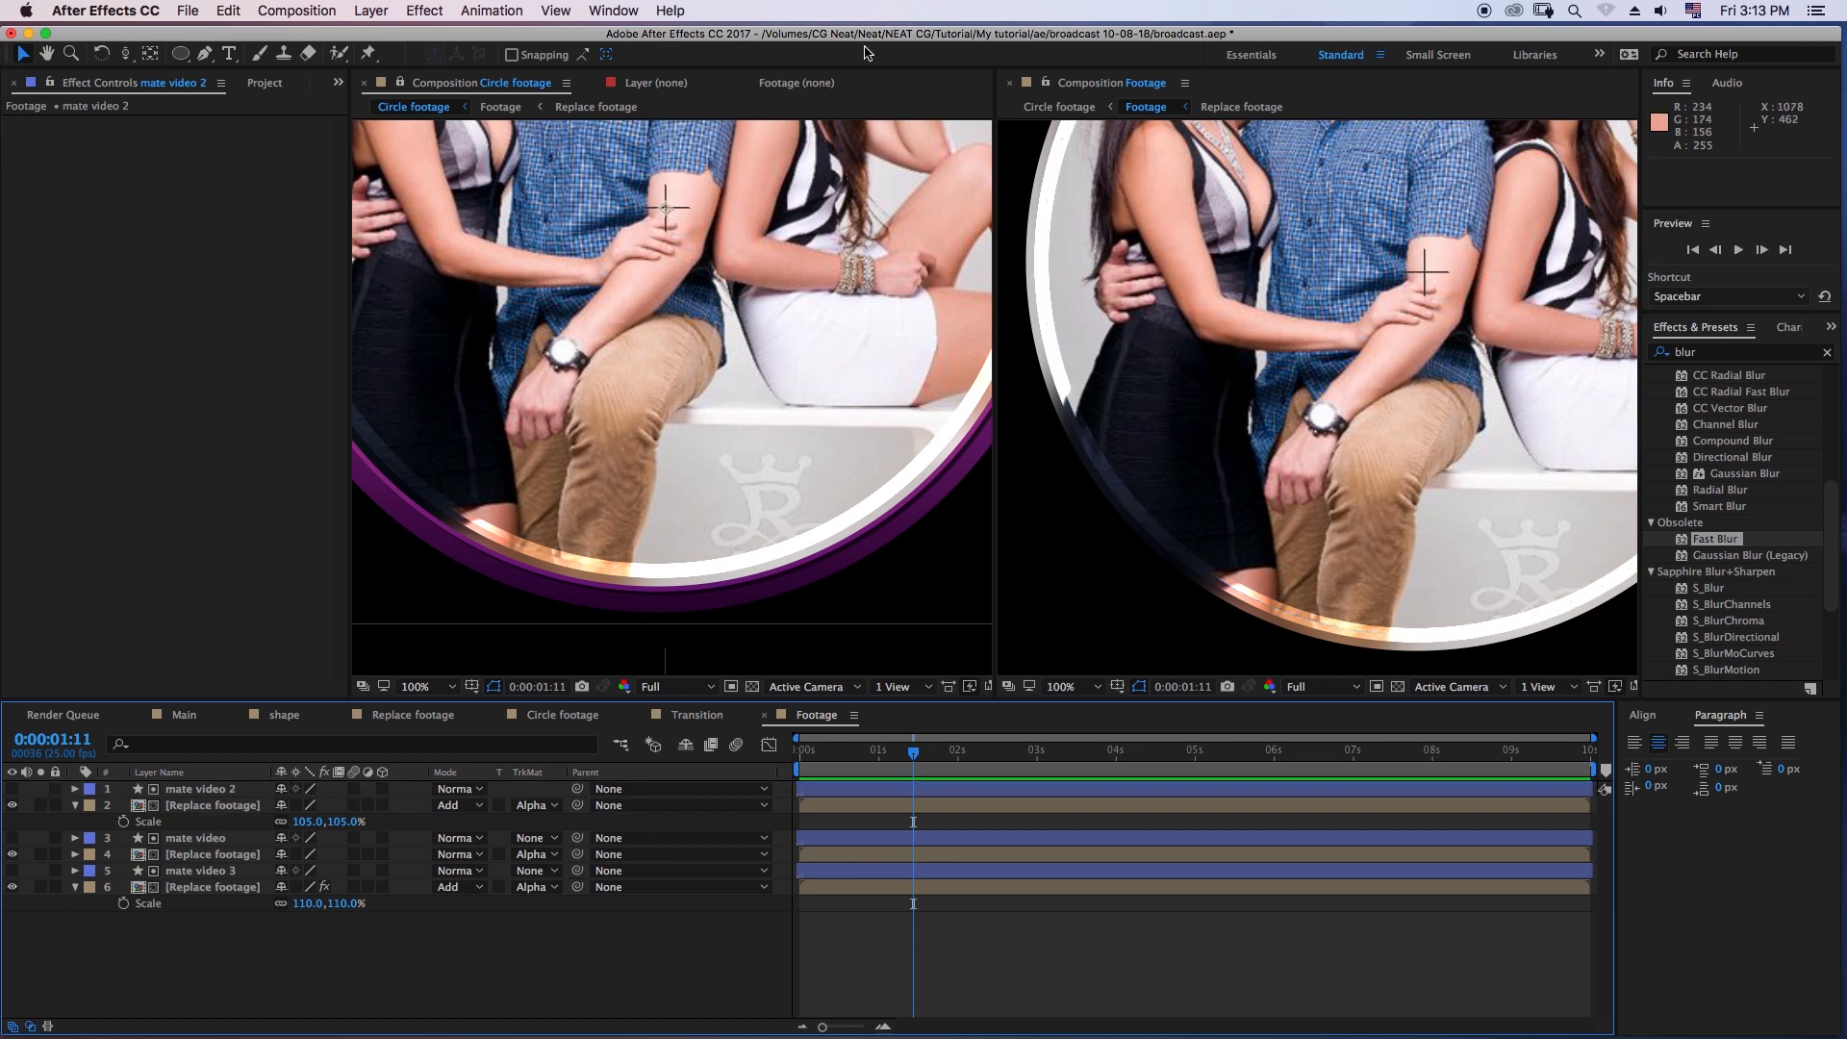
key("comma")
left_click(833, 619)
key("comma")
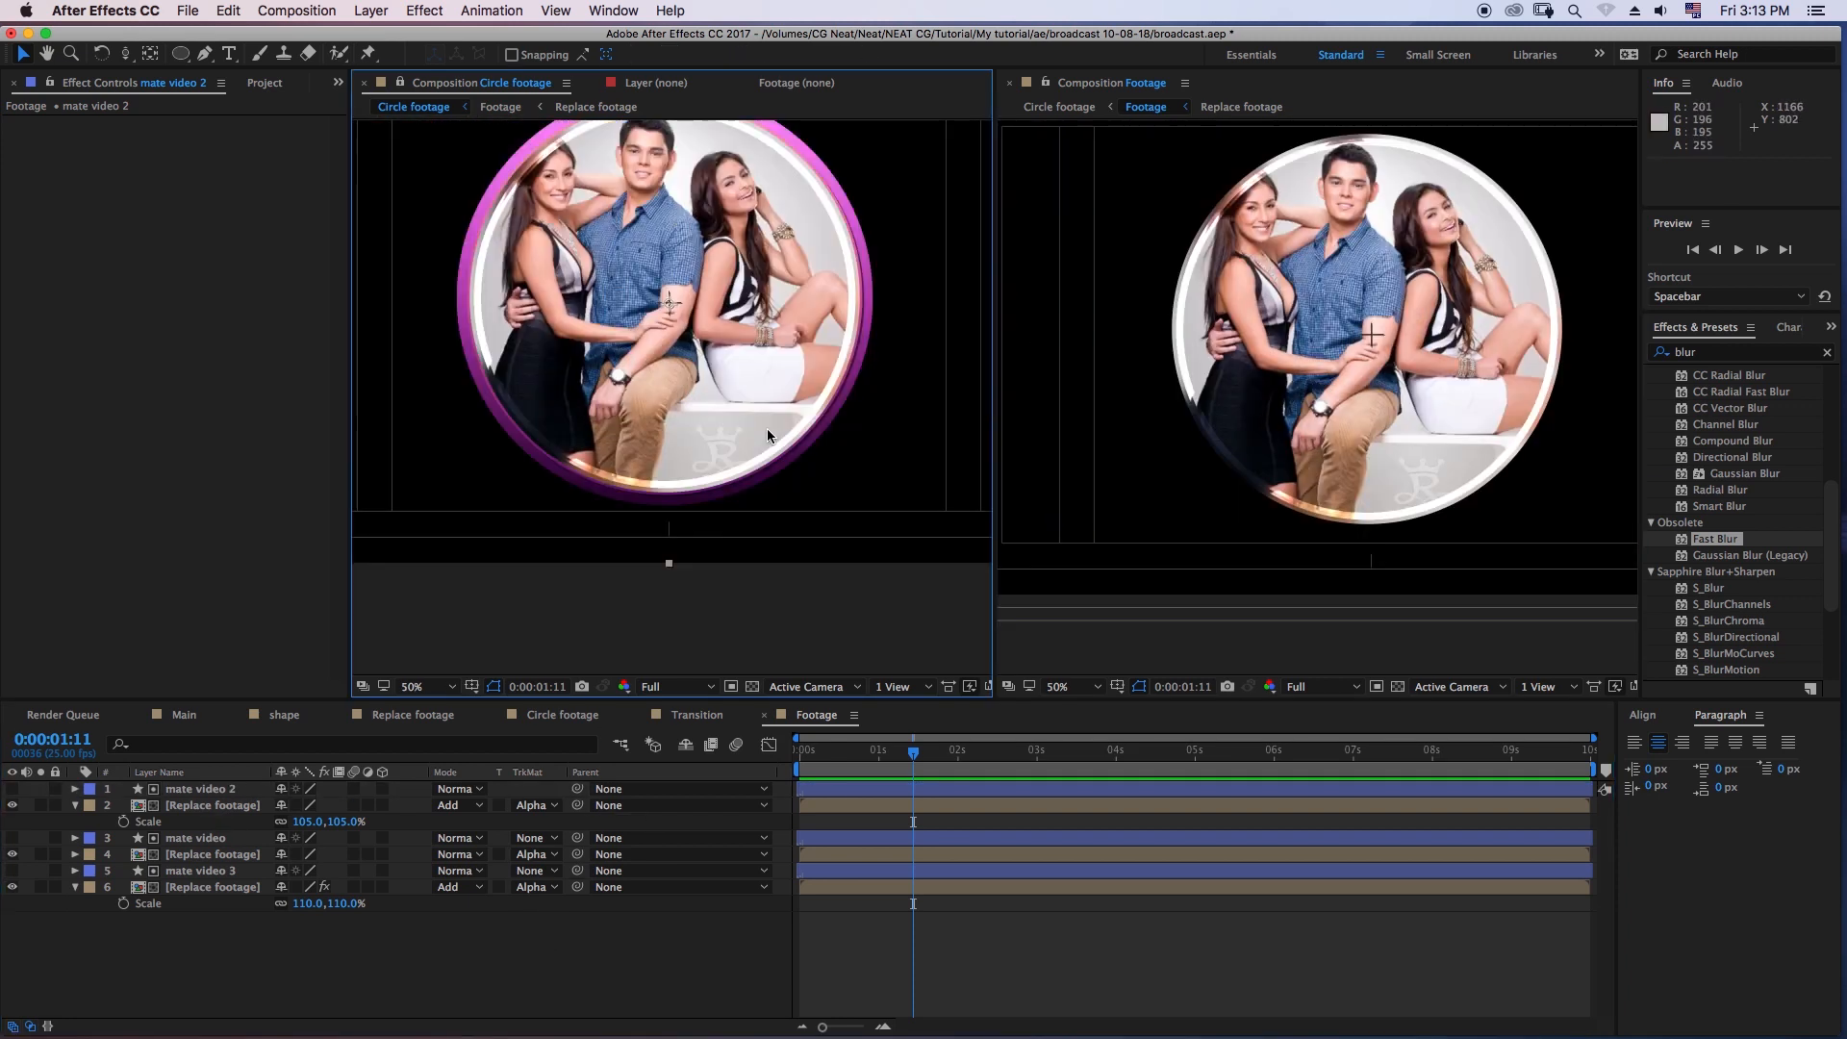
left_click_drag(765, 429, 800, 493)
left_click(866, 927)
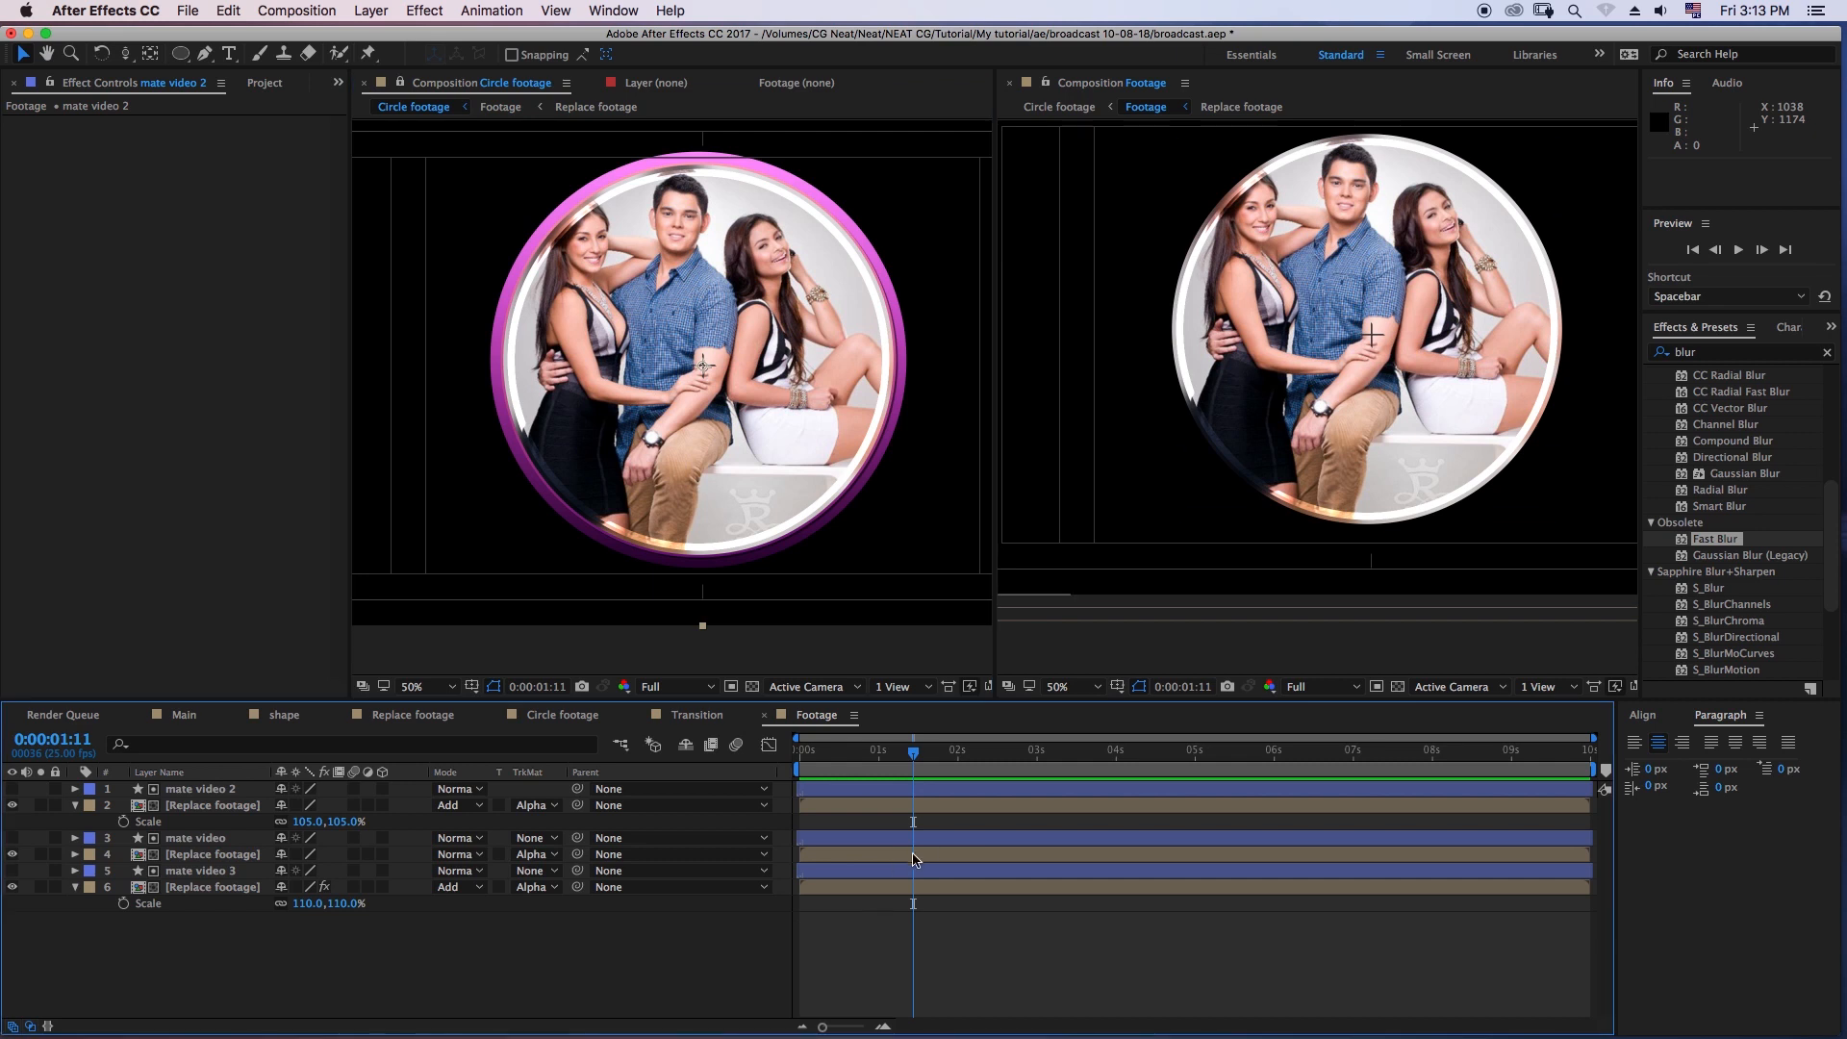
- Fine-tune the stroke width of the mate video 3 circle to 35 px
left_click(211, 887)
left_click(200, 871)
key("Down")
key("Return")
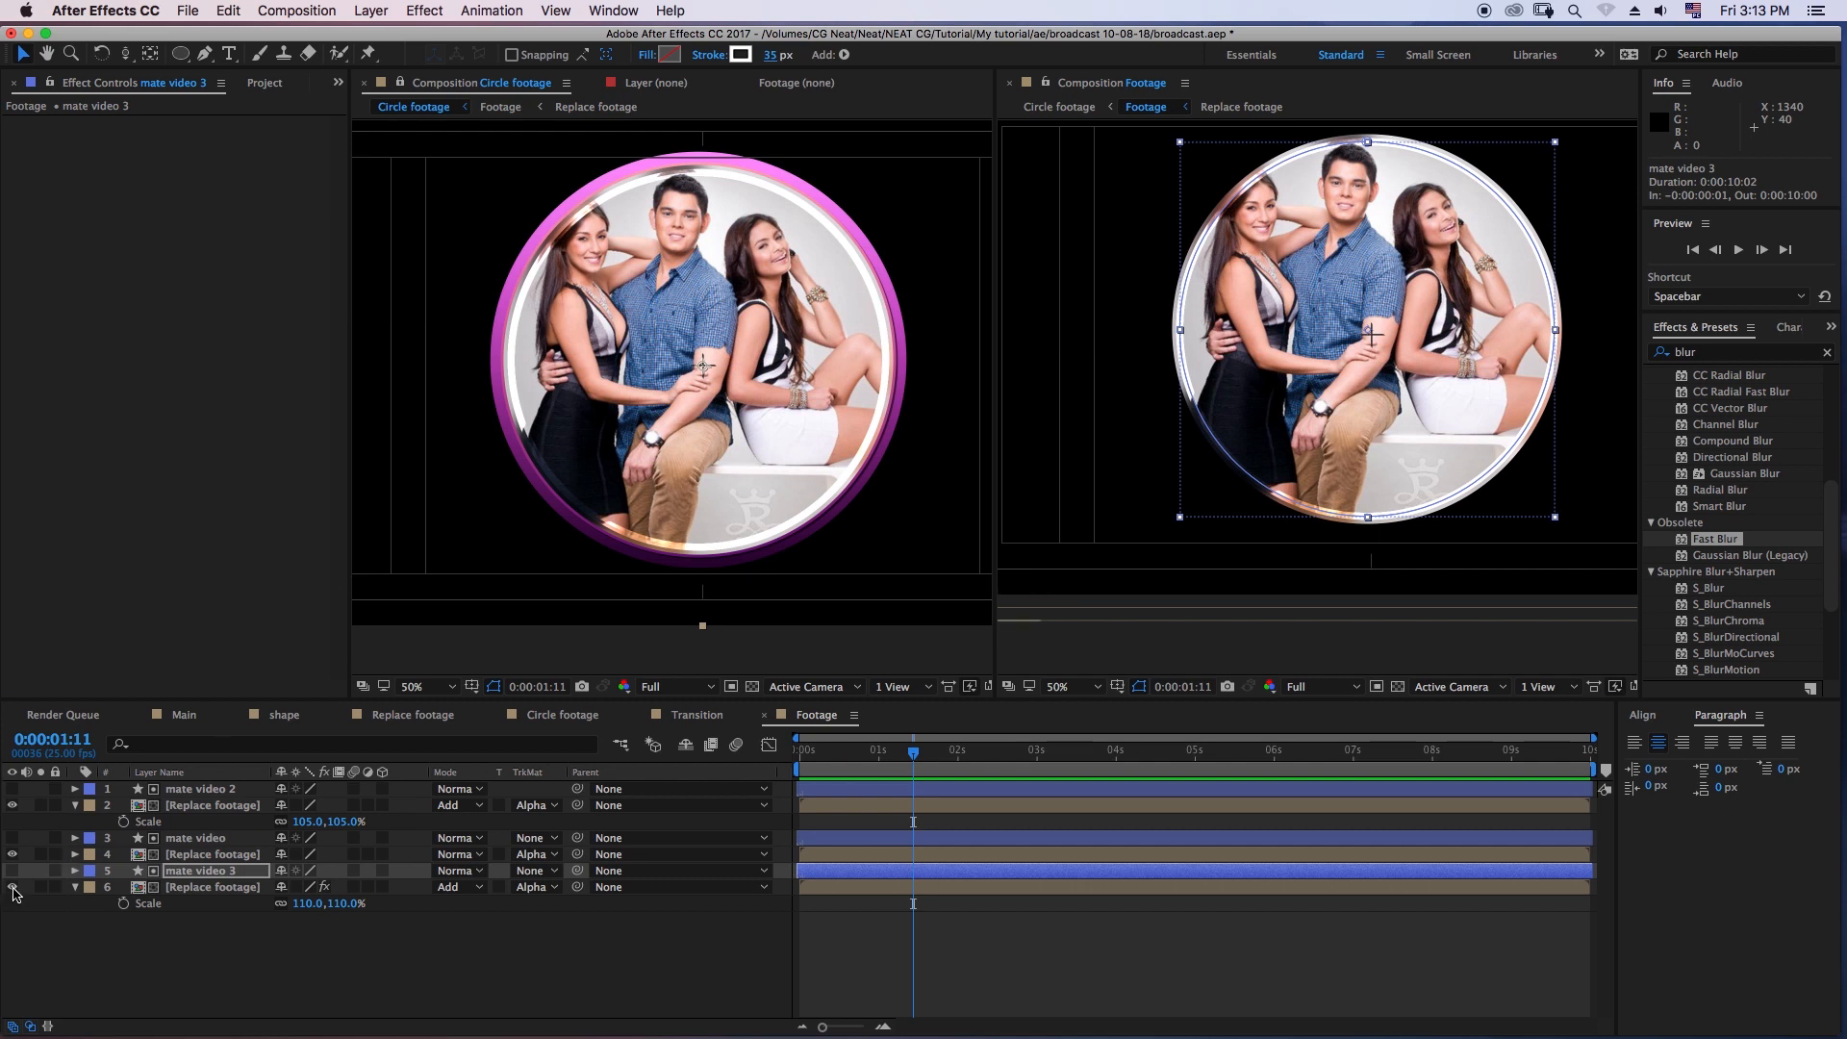
- Compare the ring with the bottommost blurred Replace footage layer hidden and shown
left_click(12, 886)
left_click(11, 886)
left_click(12, 886)
left_click(11, 887)
left_click(12, 886)
left_click(12, 887)
left_click(185, 890)
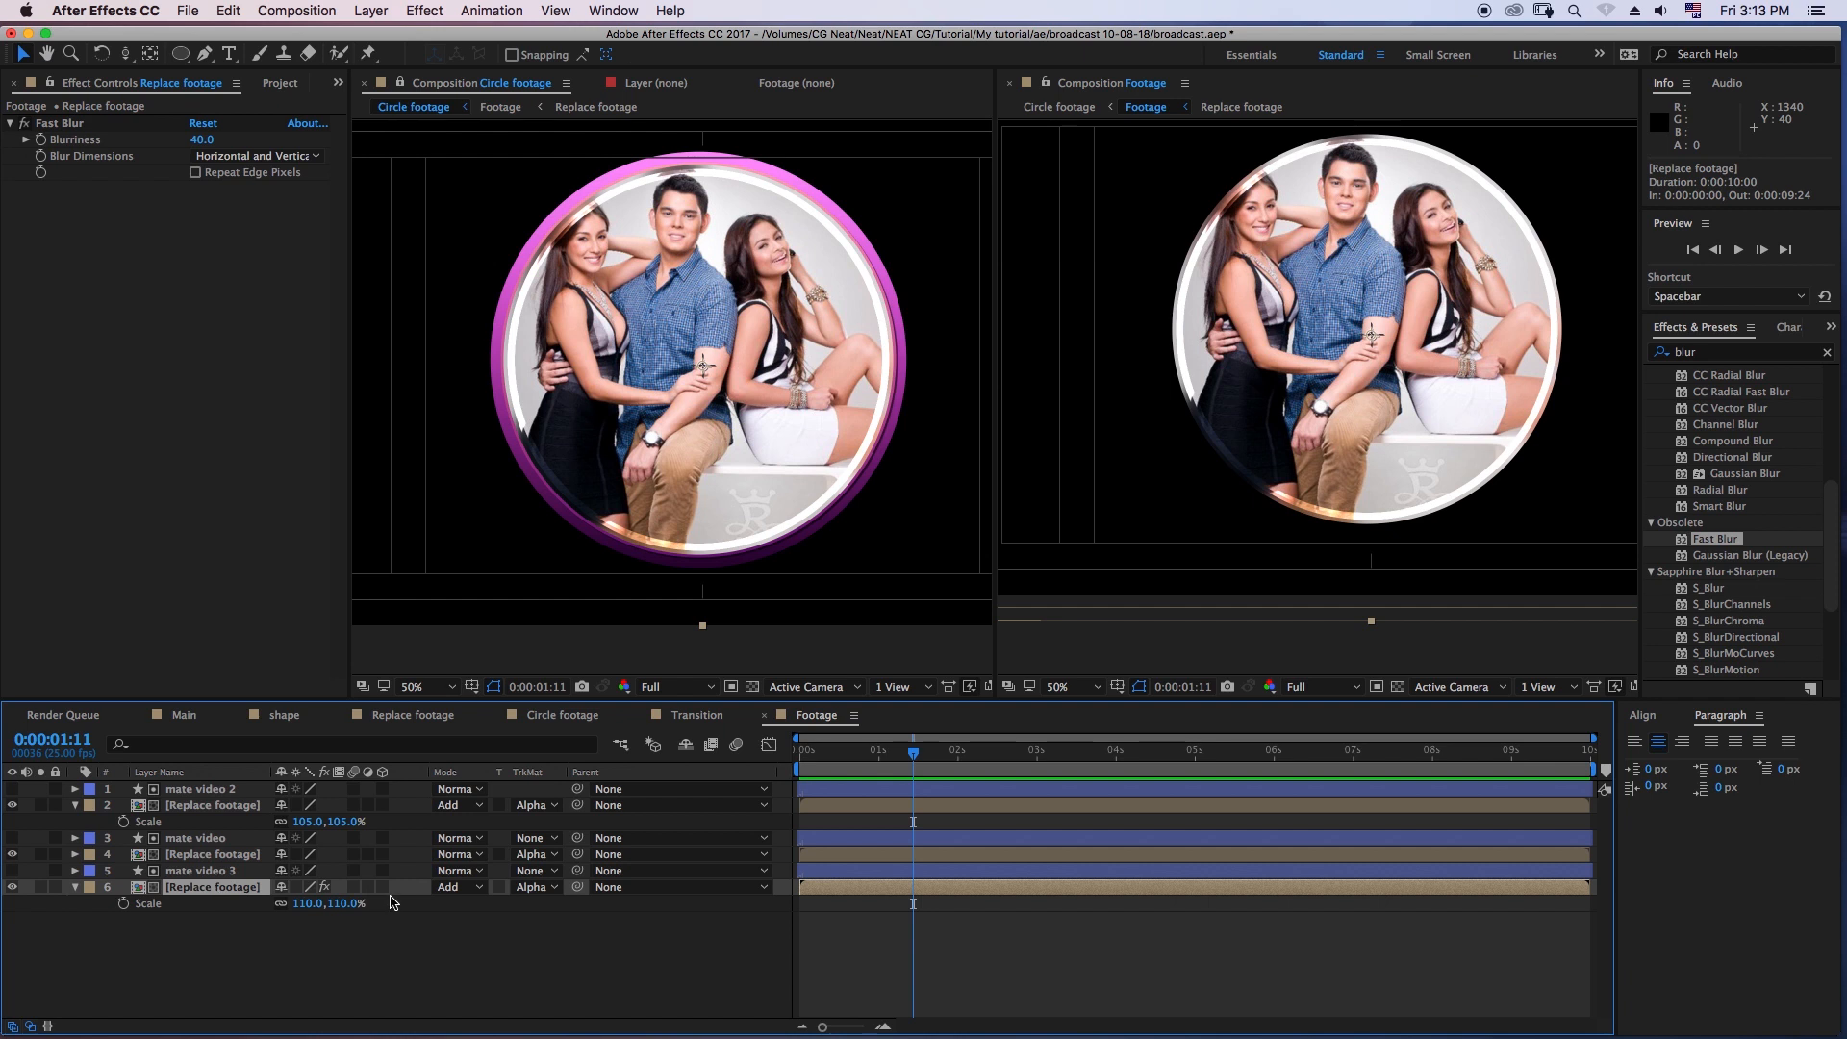
- Set the opacity of the bottommost blurred Replace footage layer to 50%
key("t")
left_click(293, 902)
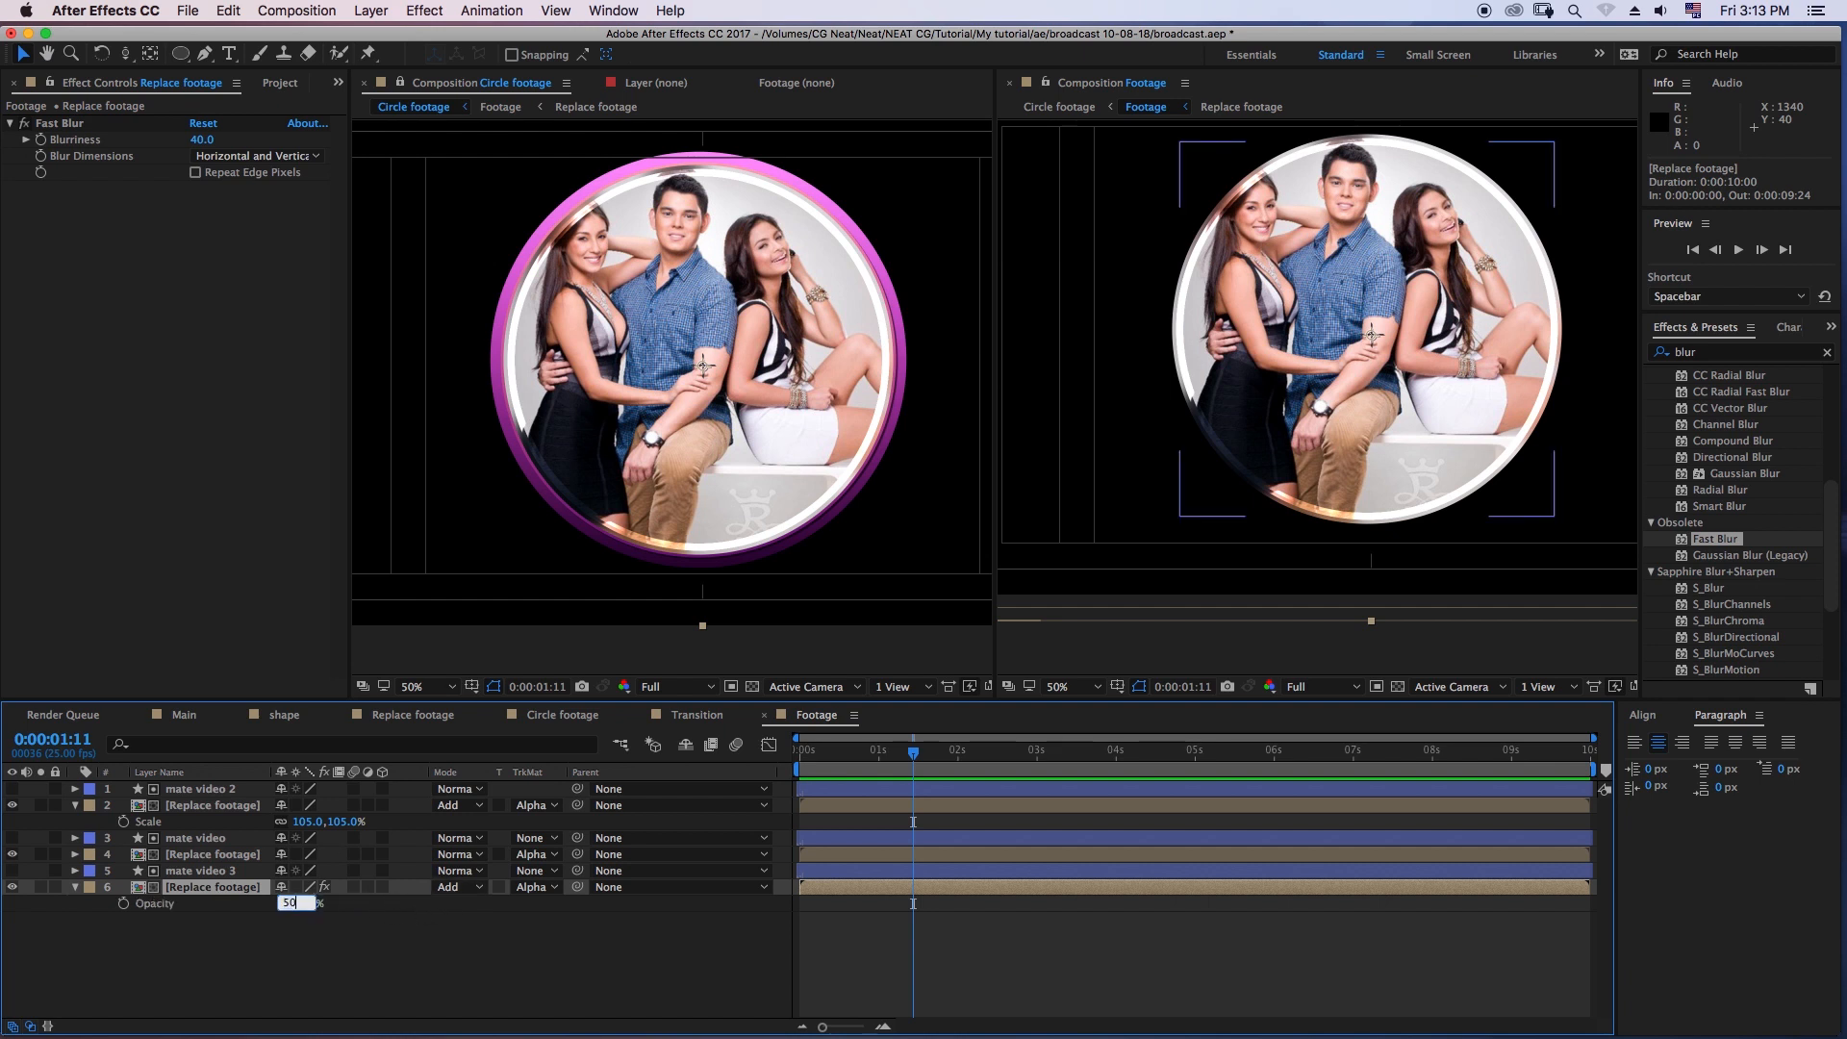
type("50")
key("Return")
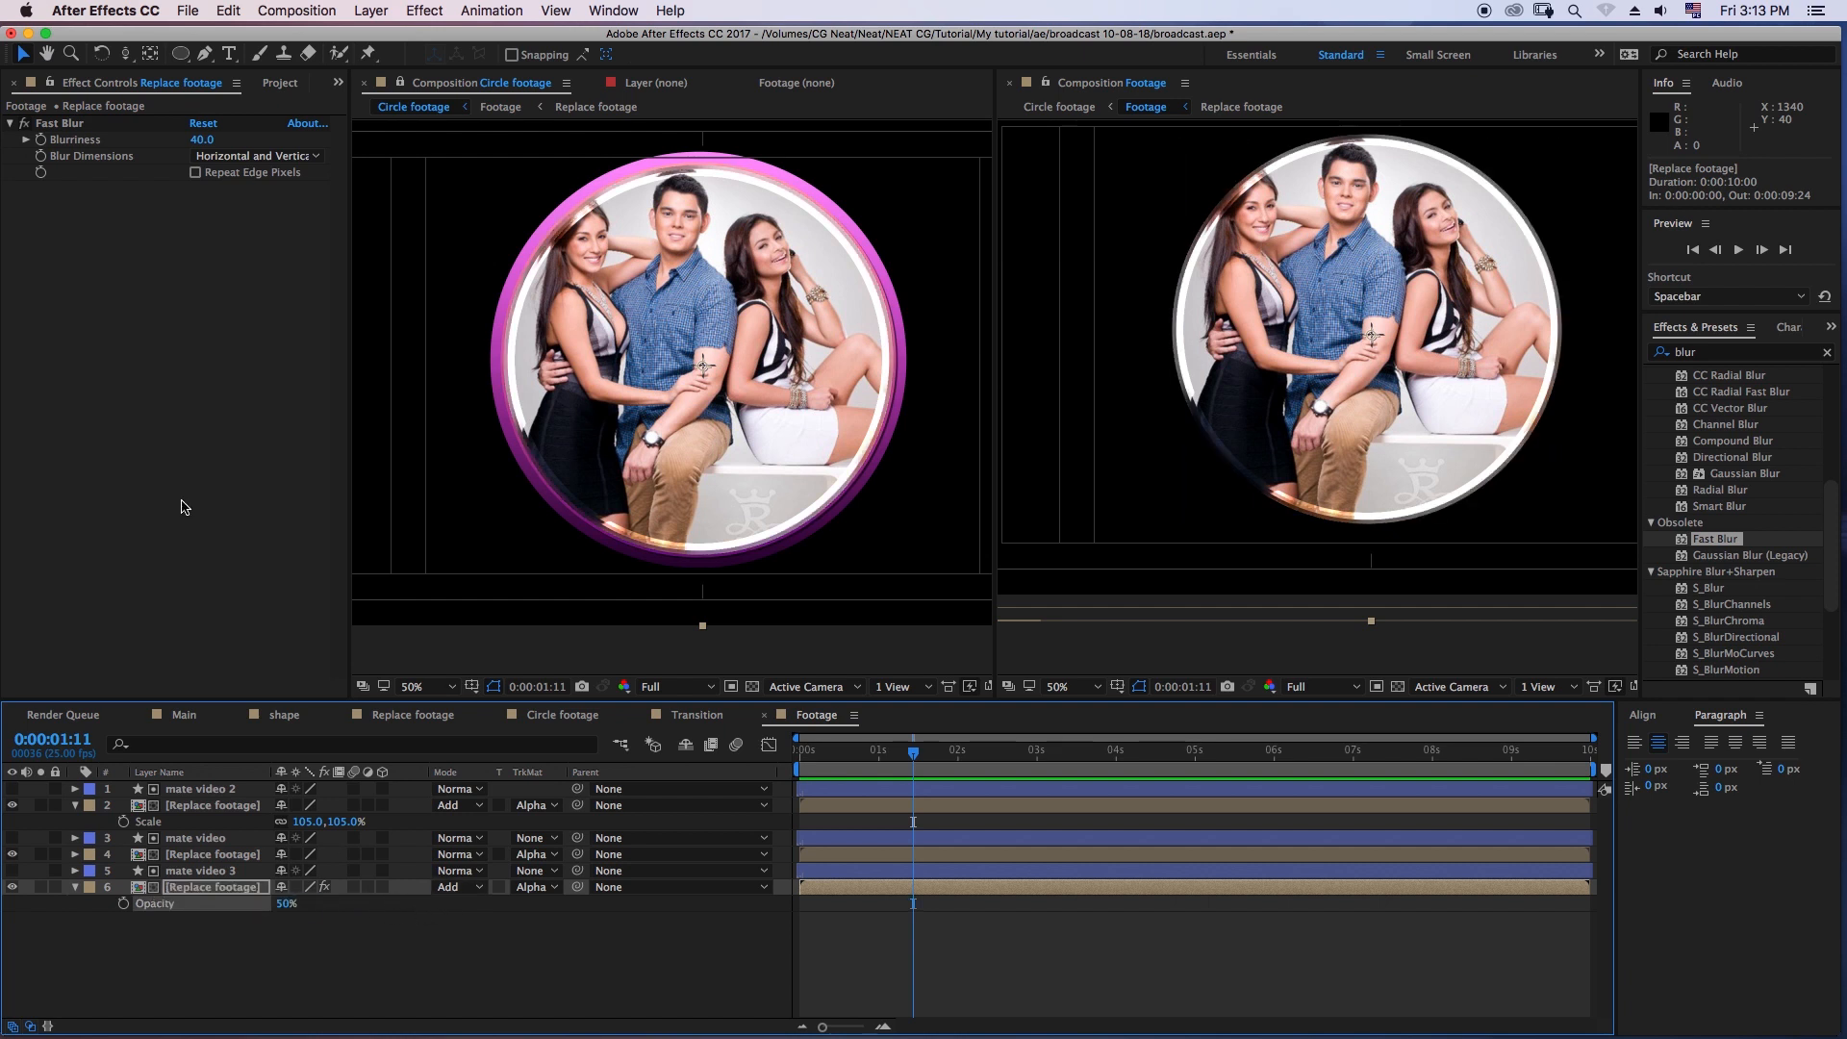
- Set the opacity of the topmost Replace footage layer to 45%
left_click(218, 804)
key("t")
left_click(293, 820)
type("4")
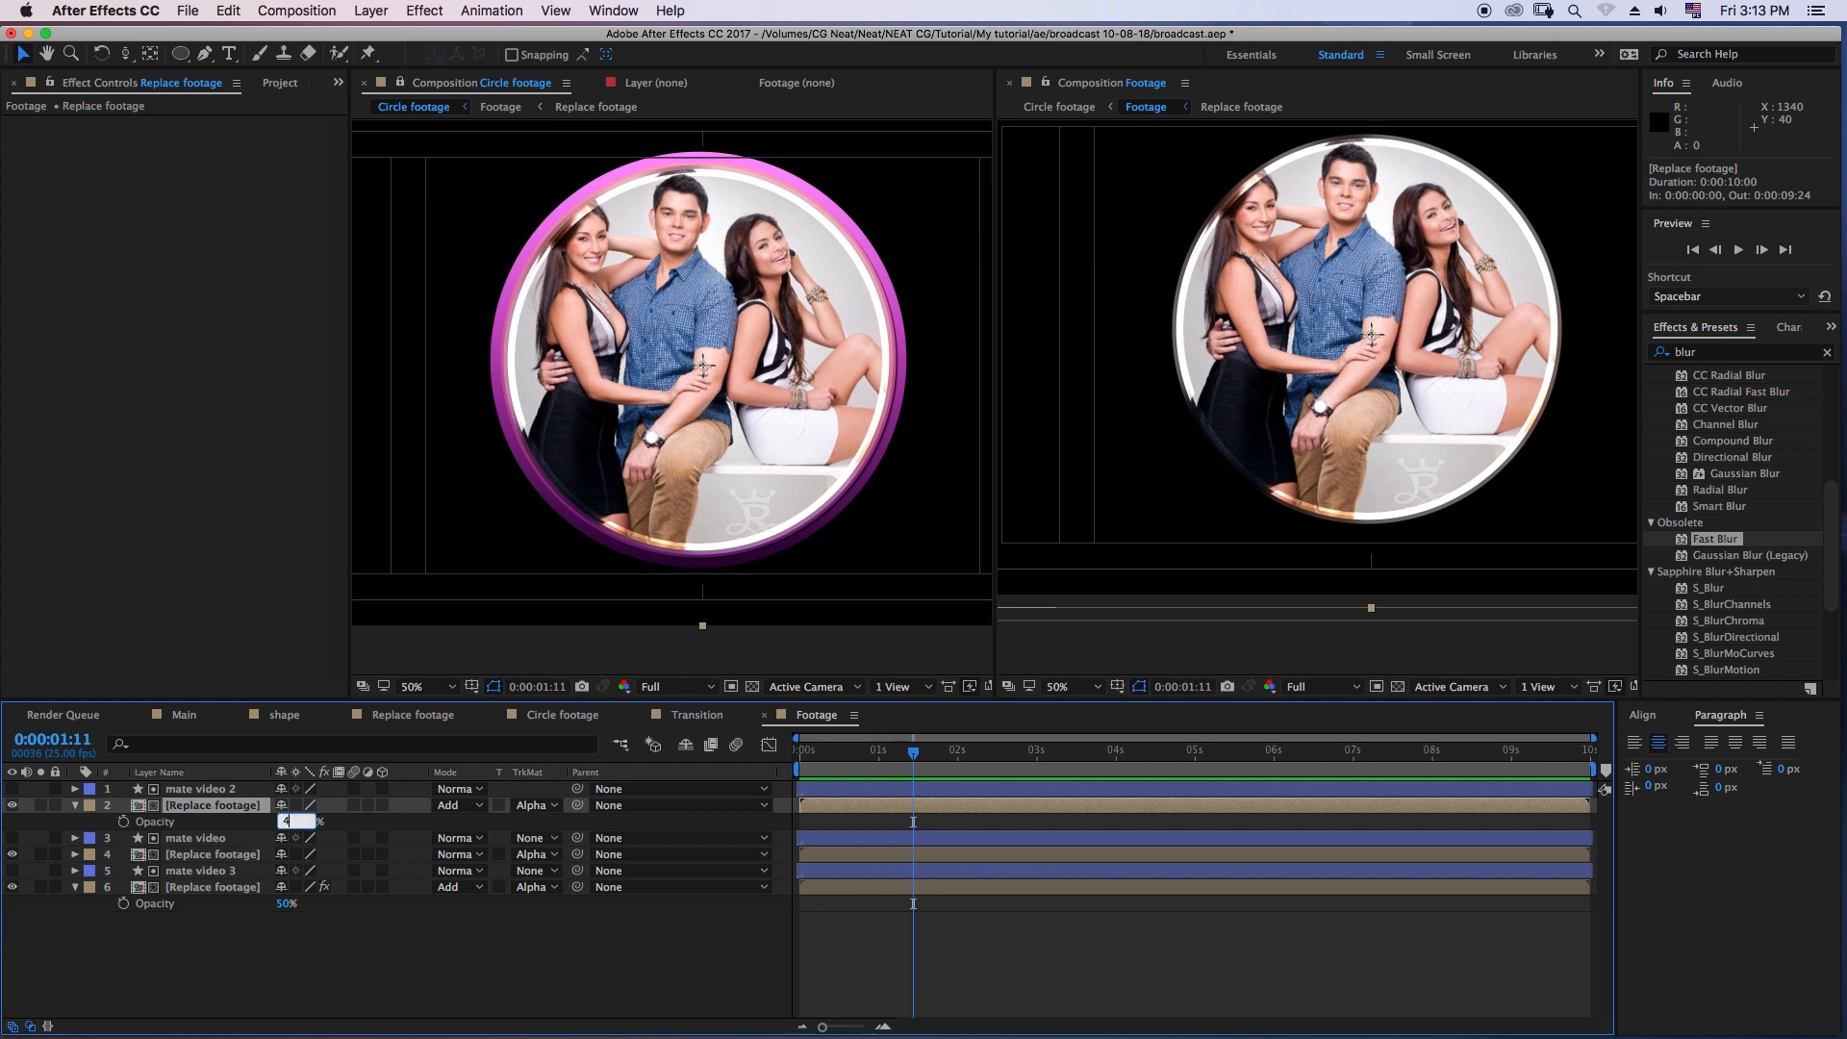
type("5")
key("Return")
left_click(400, 931)
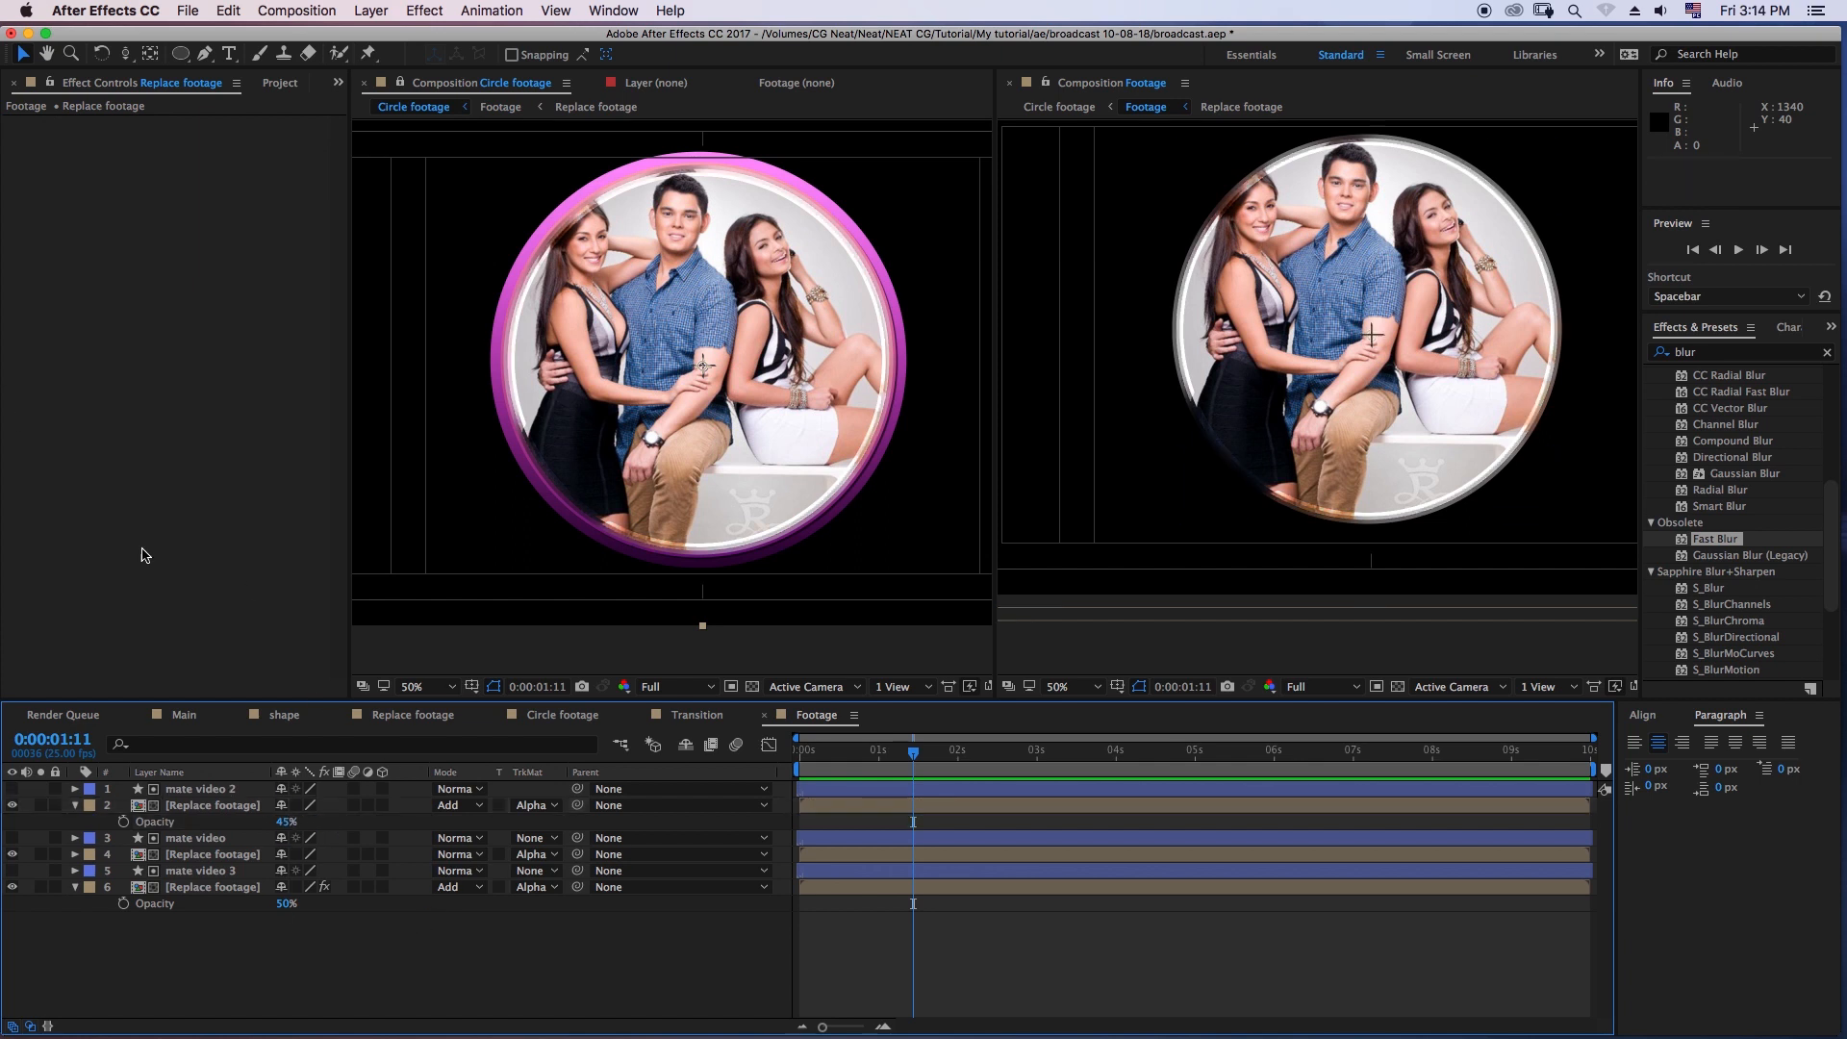
- Close the separate Footage composition viewer and preview the Circle footage animation from the first frame
left_click(1009, 82)
key("Home")
left_click_drag(808, 757, 828, 757)
key("Home")
left_click(1740, 250)
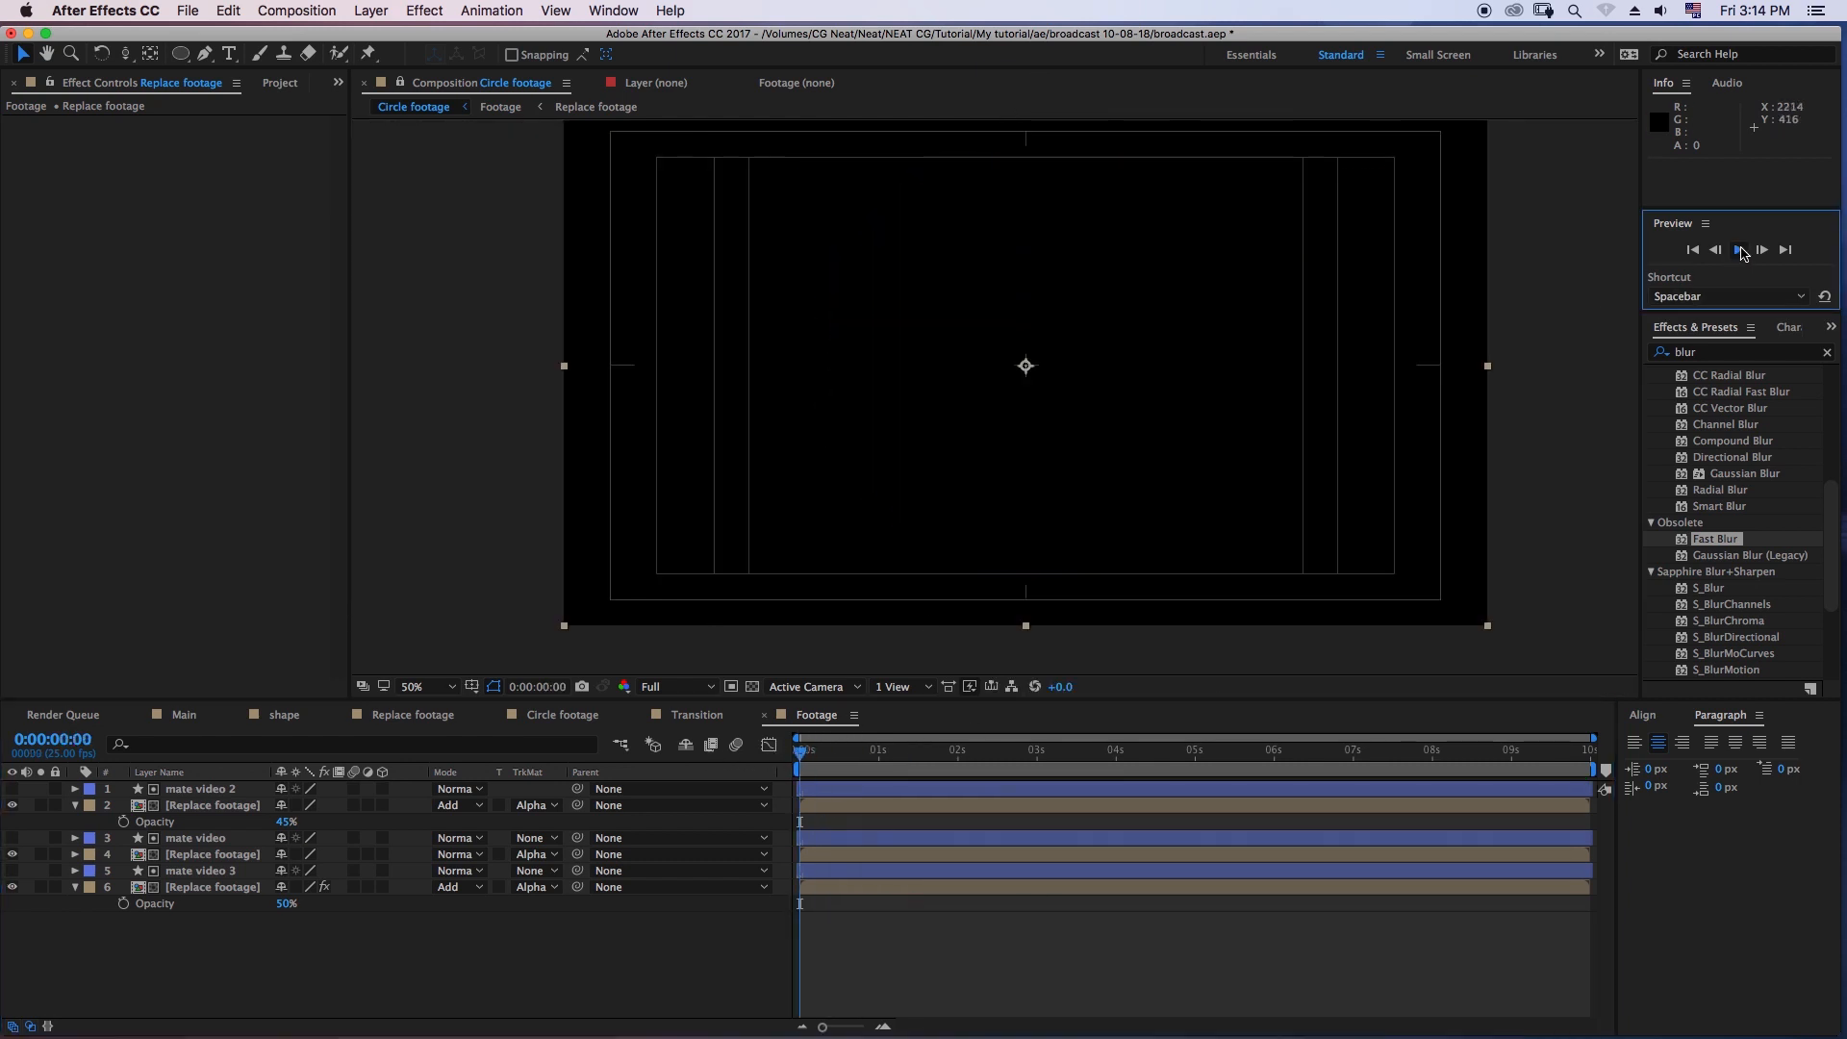
left_click(855, 767)
key("space")
left_click(200, 822)
left_click(198, 806)
left_click(832, 715)
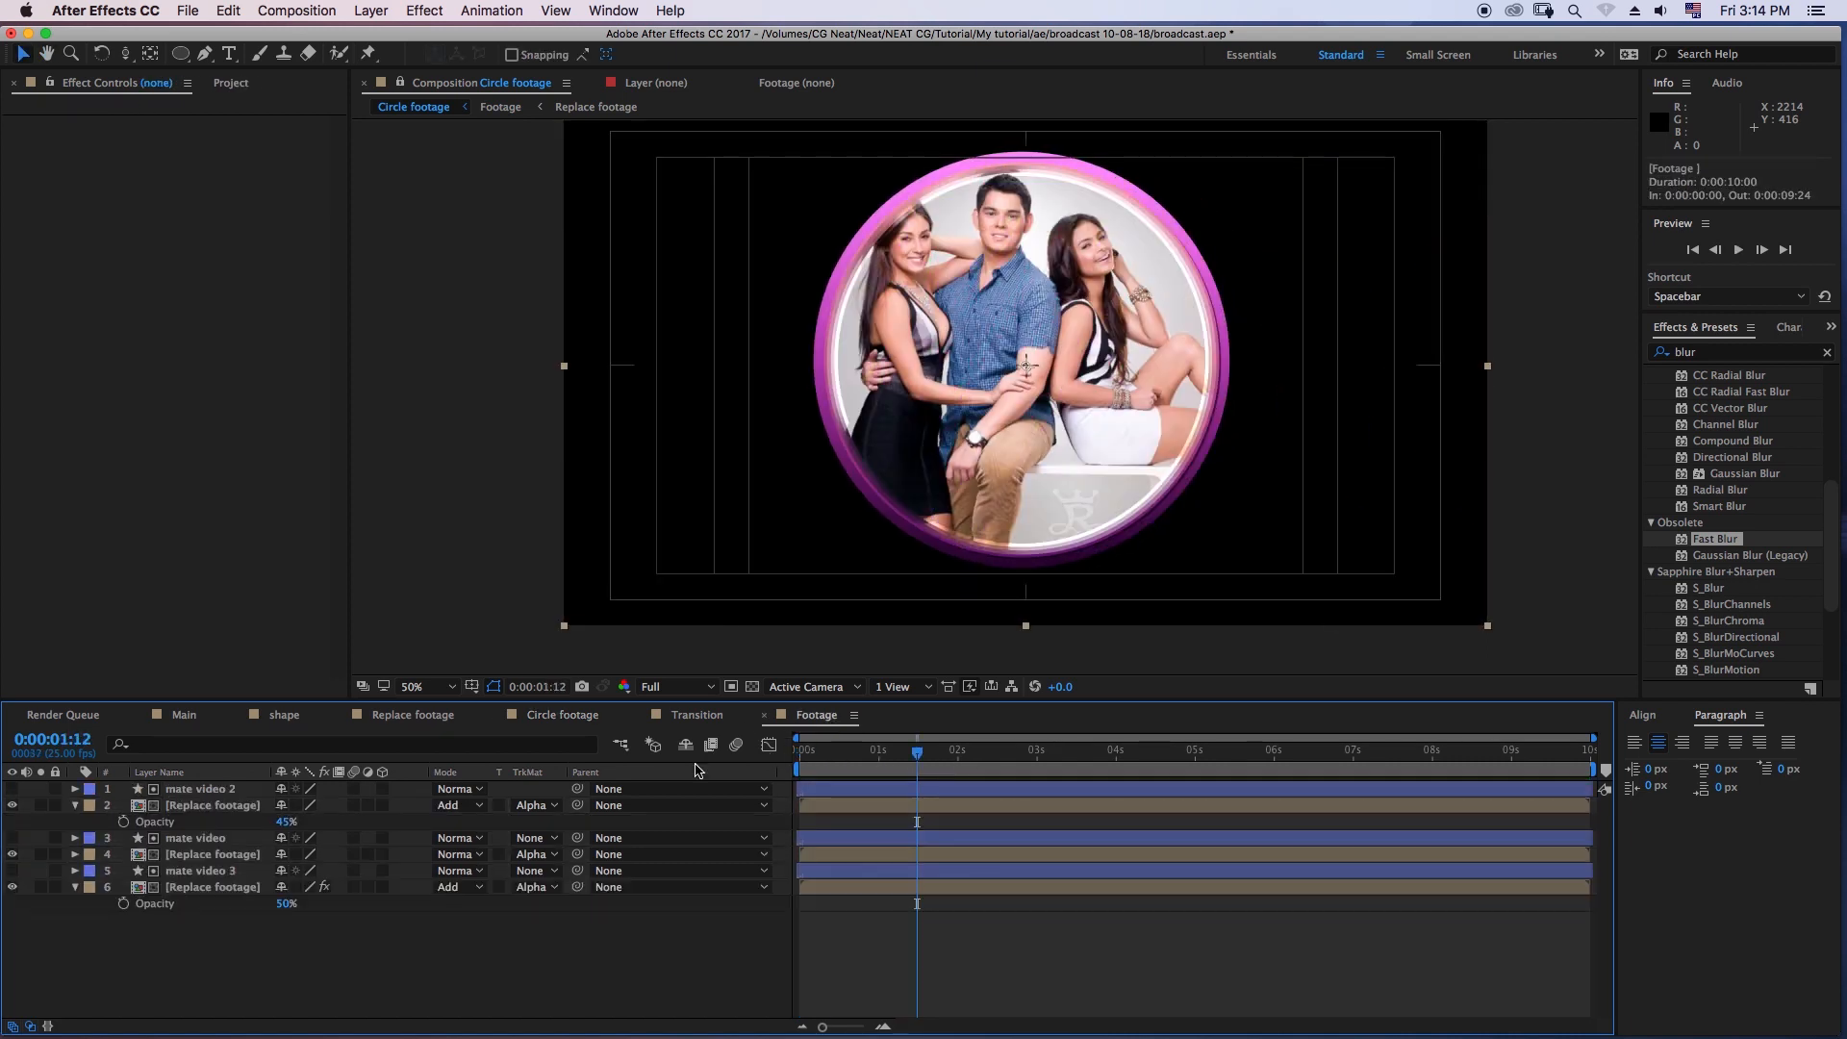
- Review the mate video and Replace footage layers in the Footage composition one by one
left_click(204, 886)
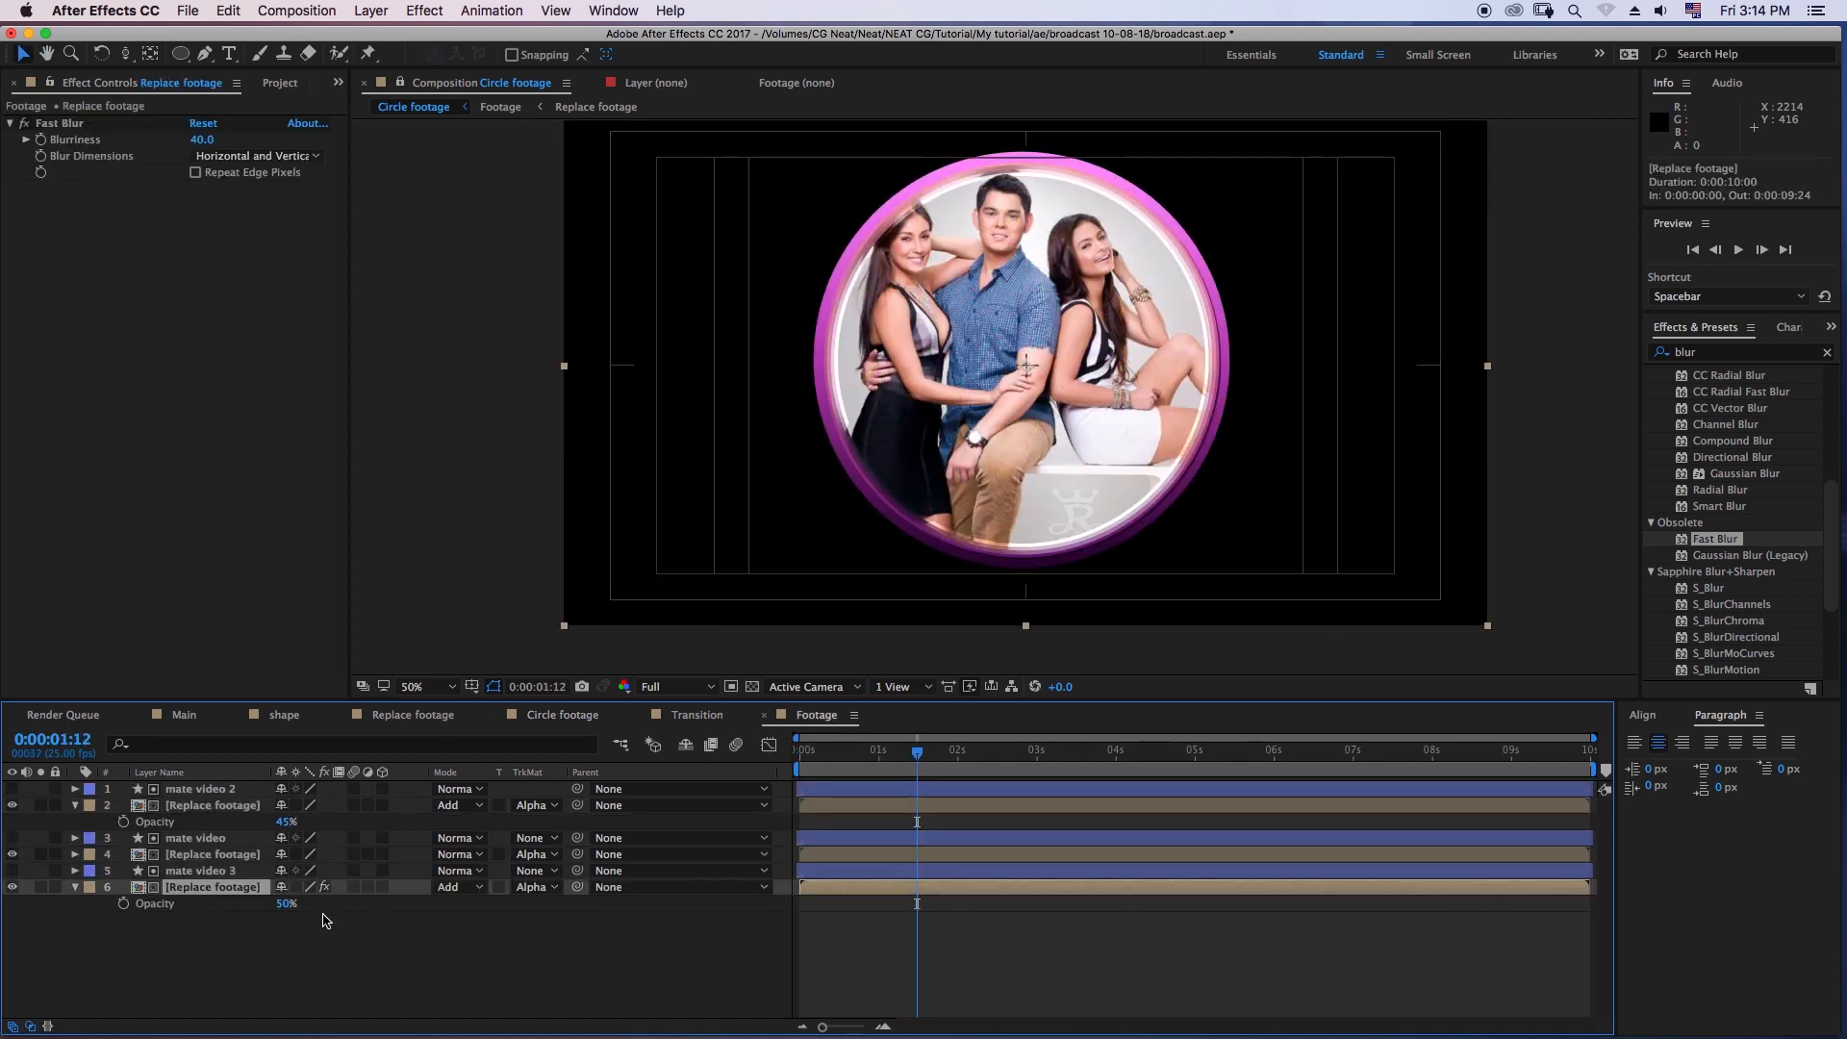
left_click(196, 871)
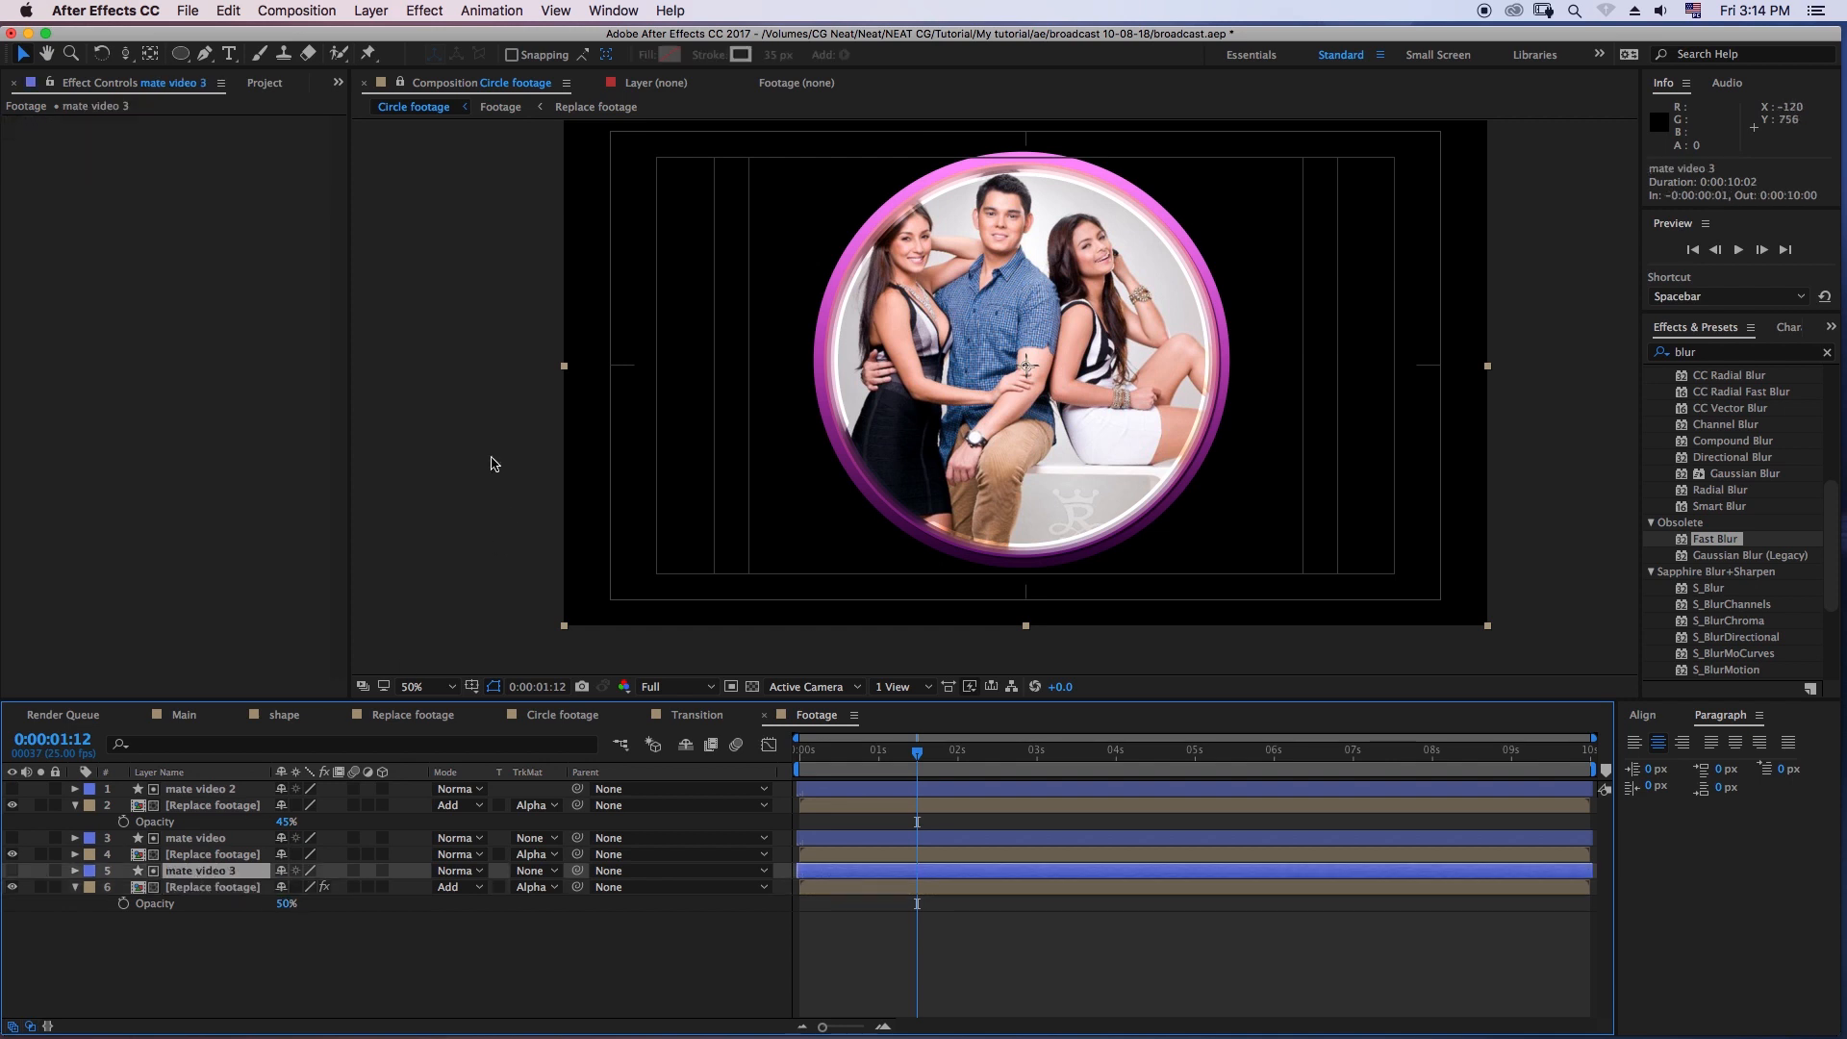
left_click(767, 83)
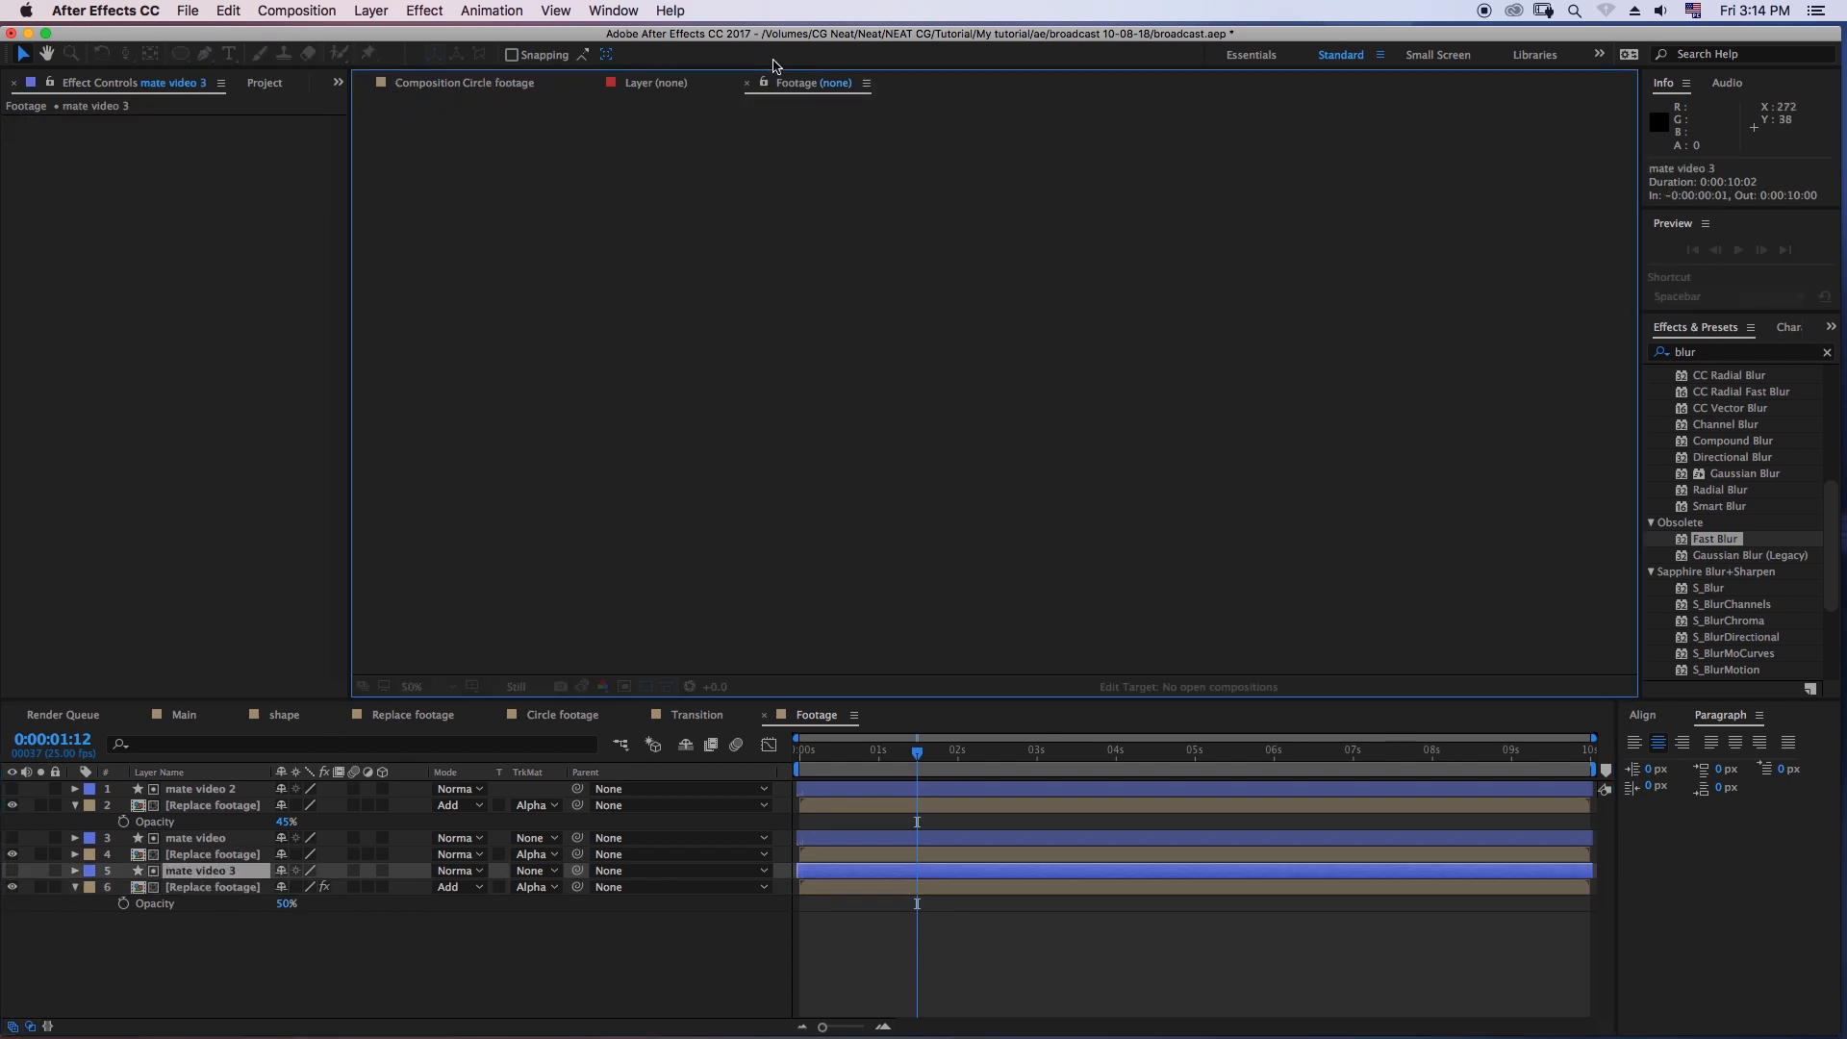
left_click(502, 85)
left_click(209, 856)
left_click(207, 871)
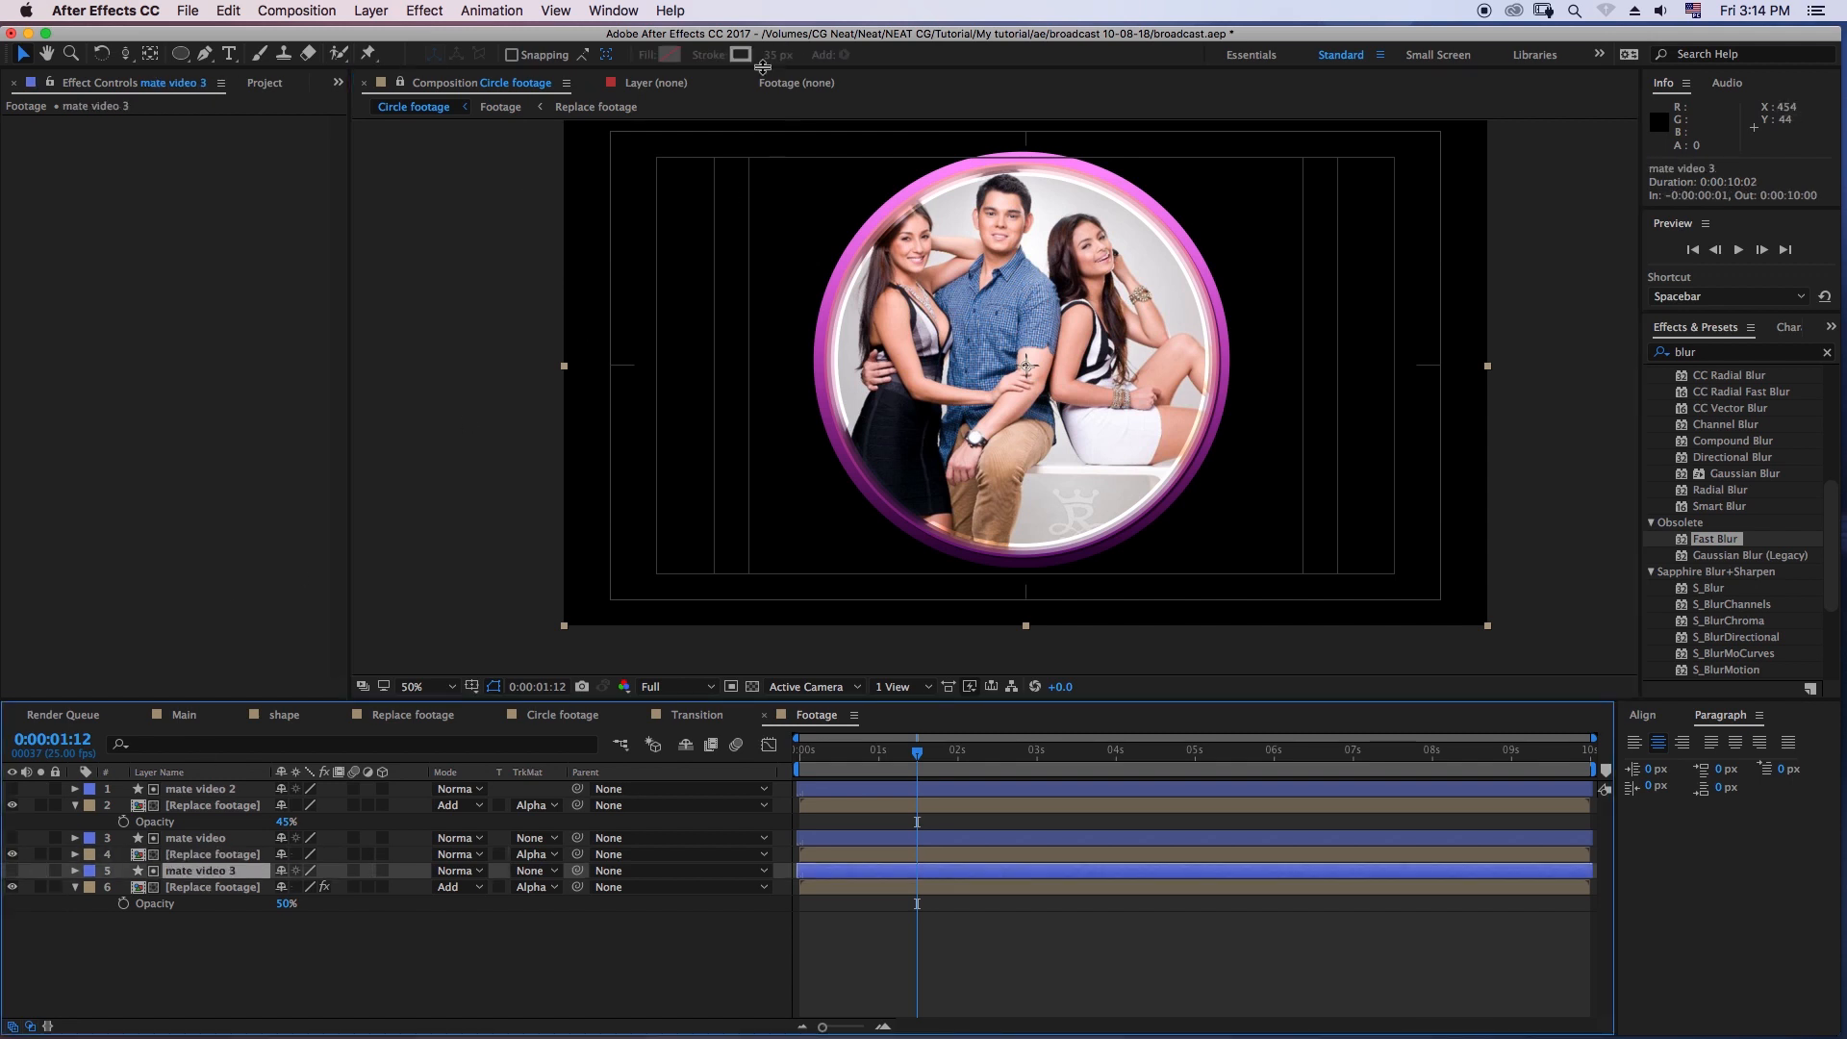
left_click(203, 789)
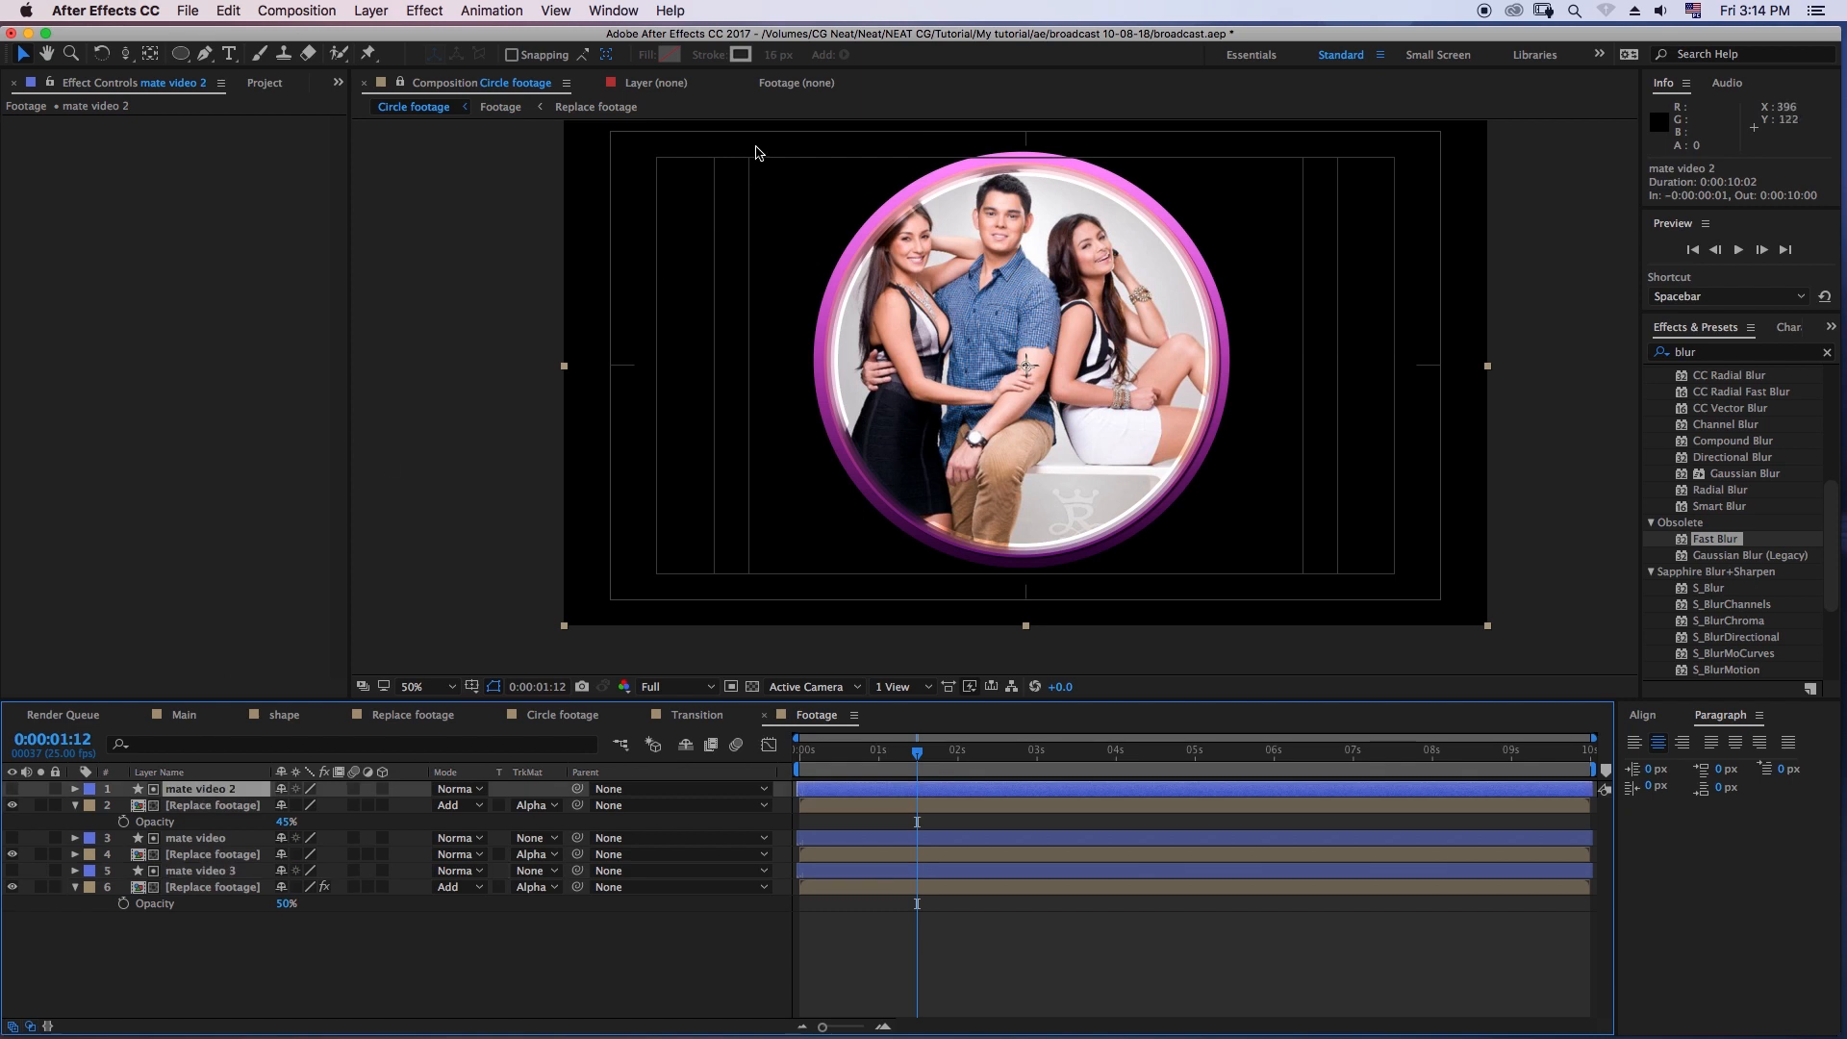
left_click(197, 839)
left_click(196, 853)
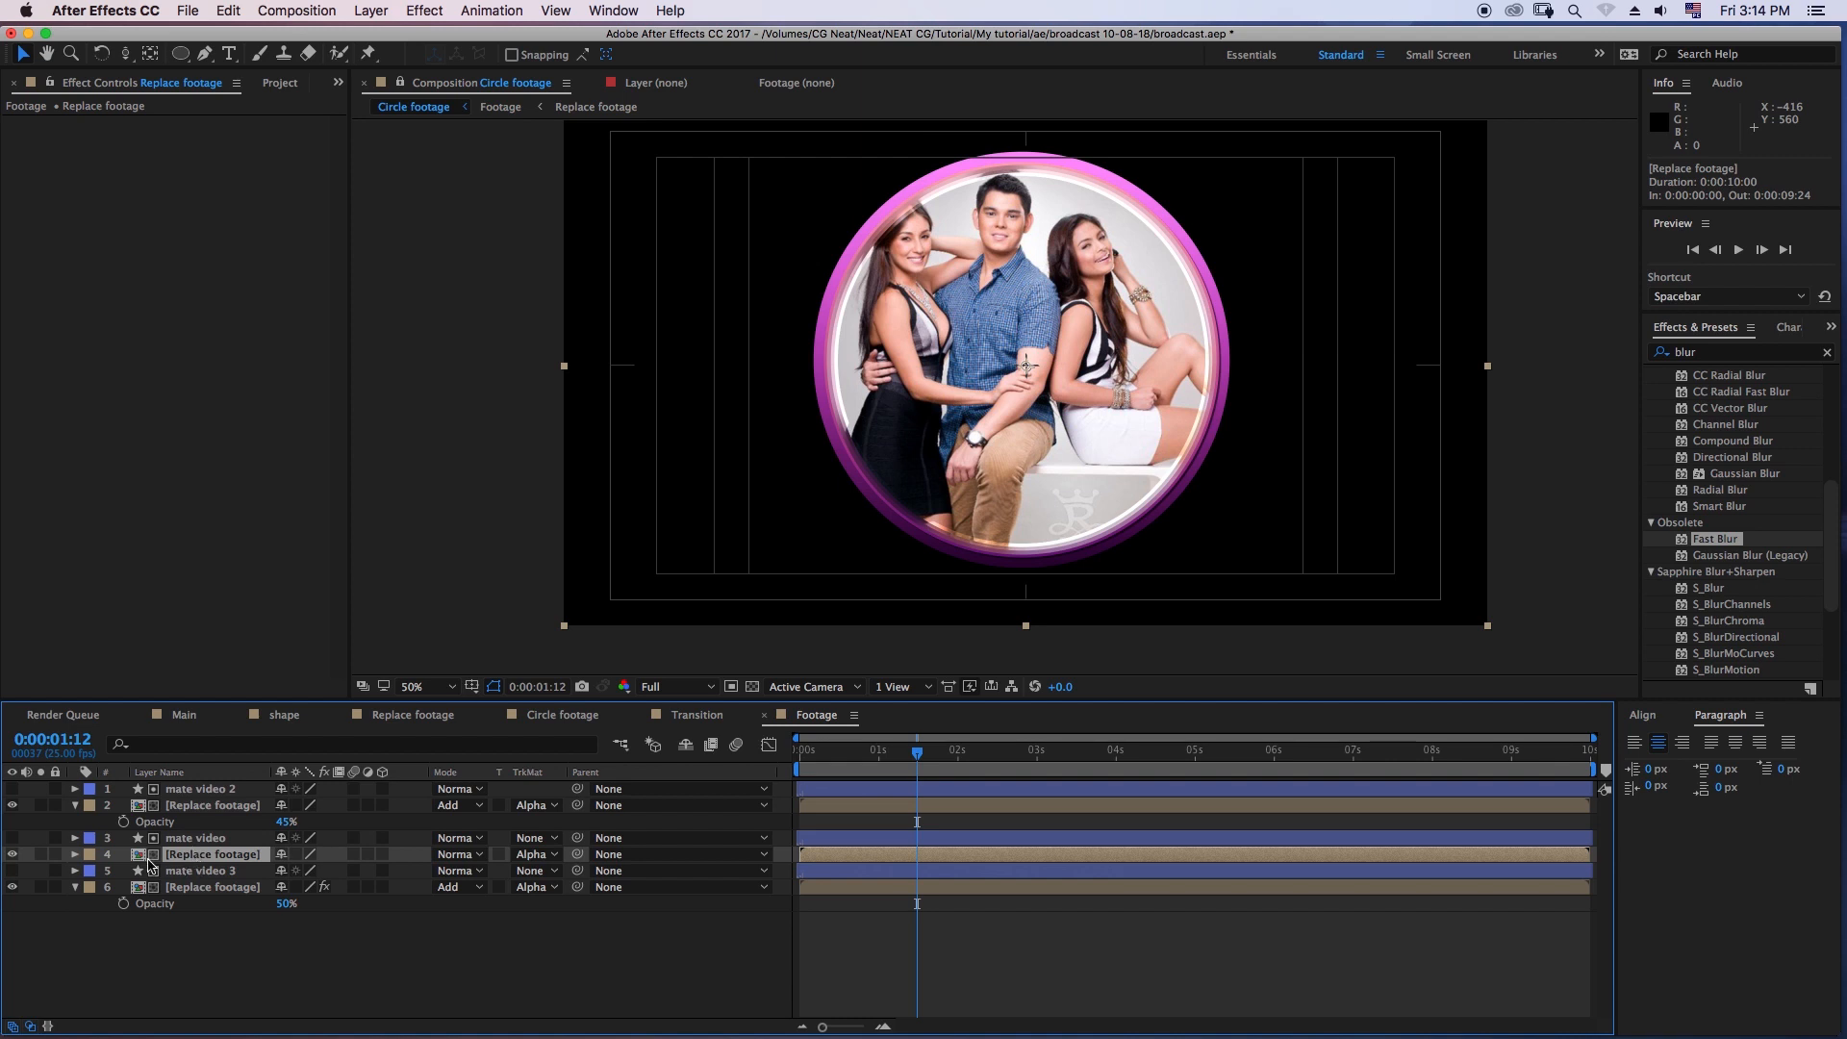
- Compare the circle with the middle Replace footage layer hidden and shown
left_click(13, 854)
left_click(12, 854)
left_click(12, 854)
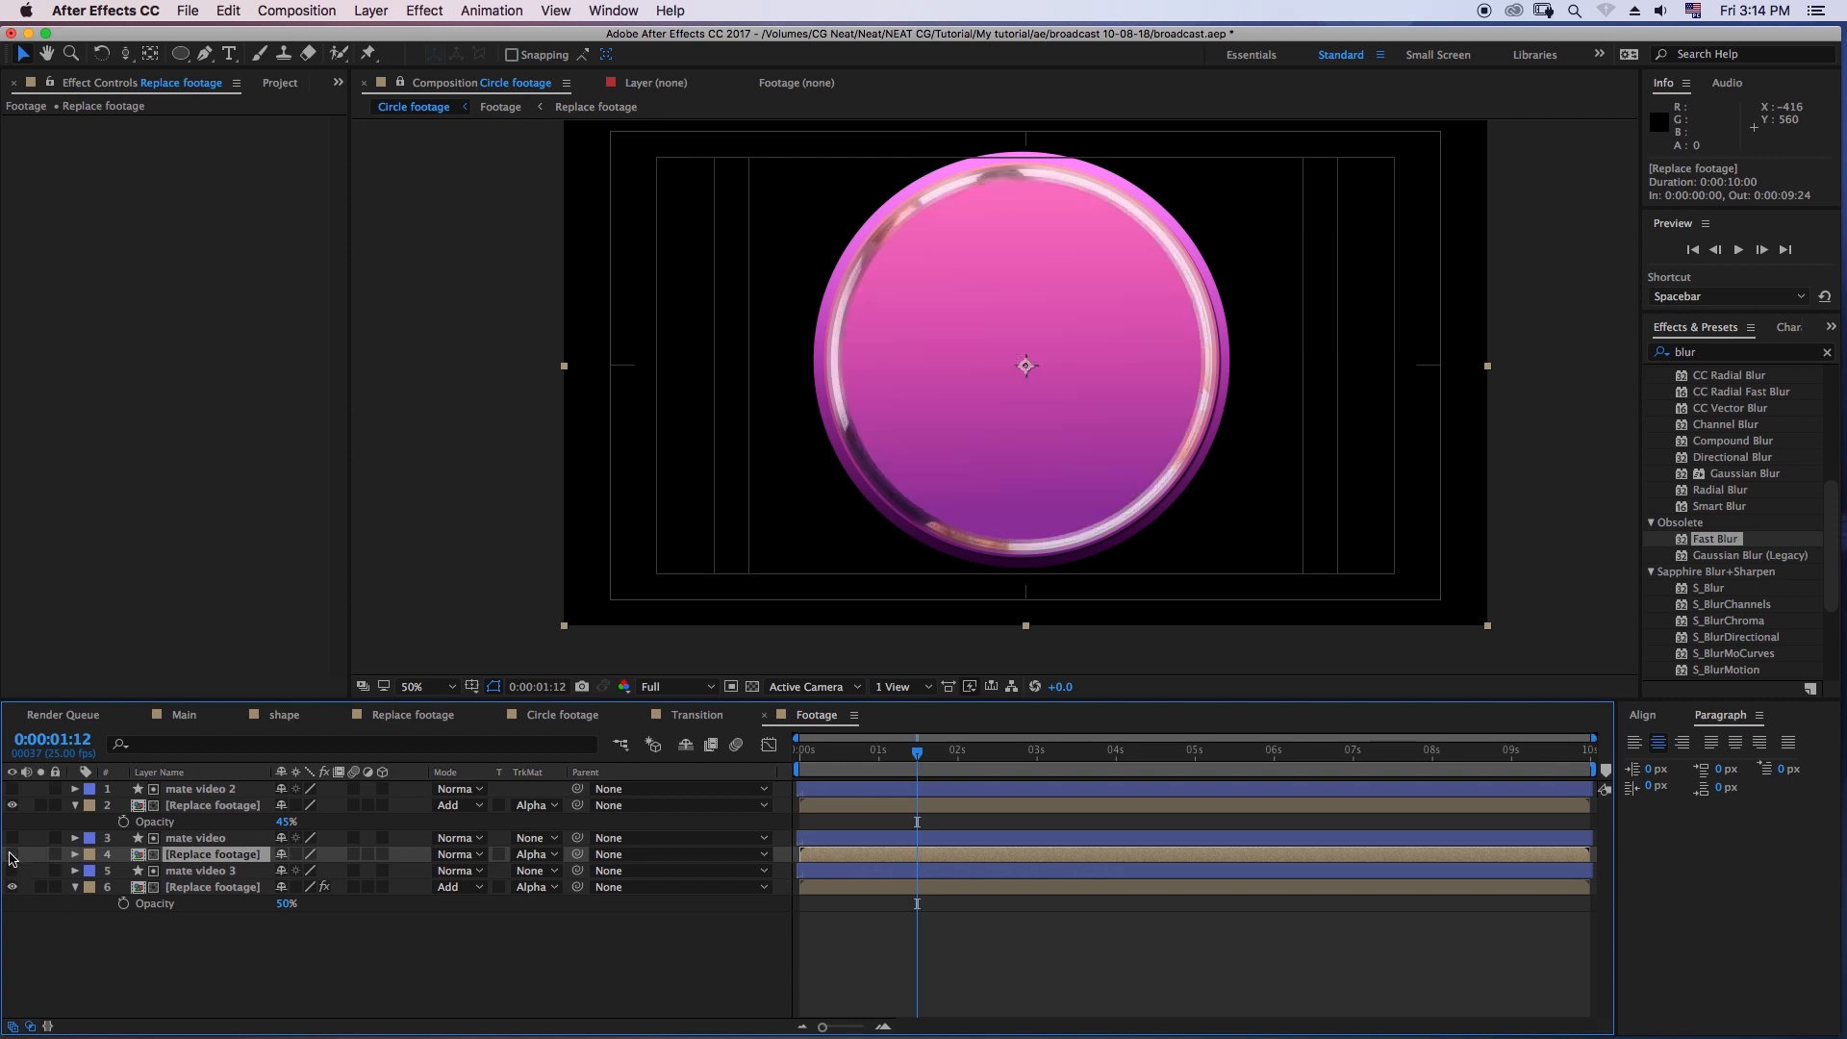
left_click(11, 854)
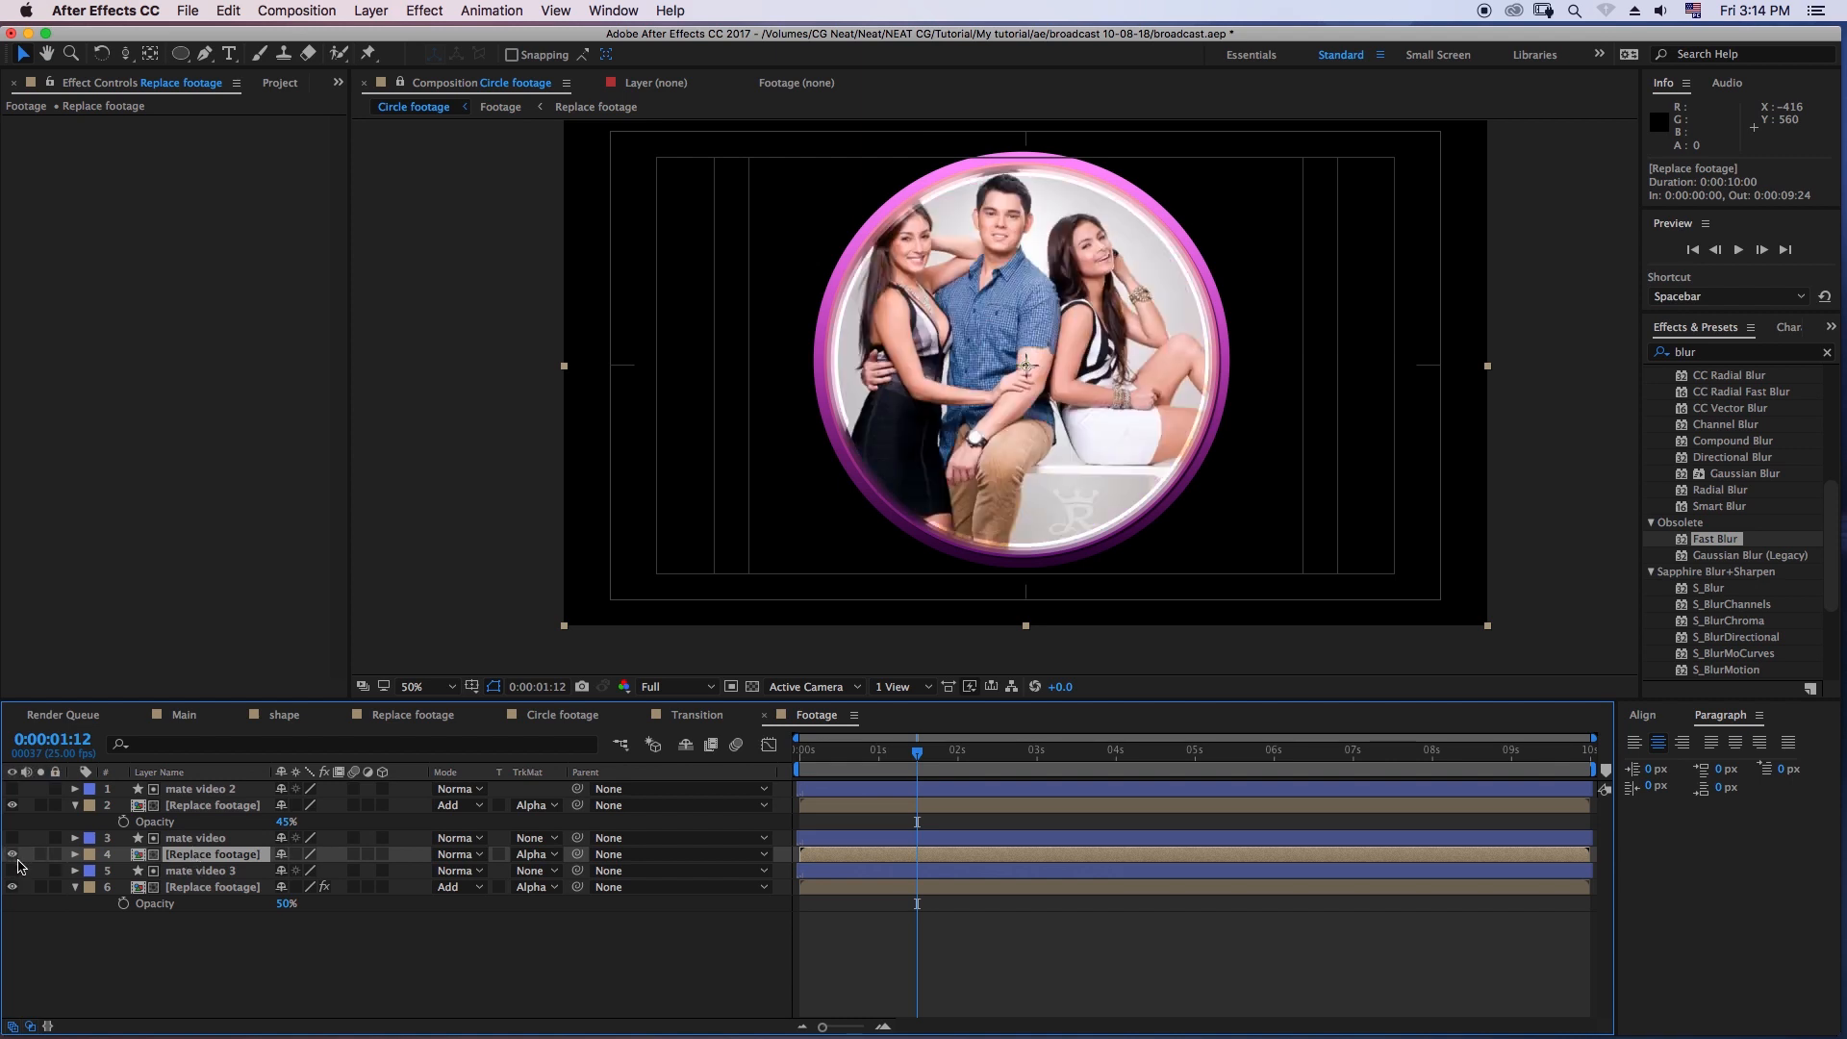
left_click(239, 957)
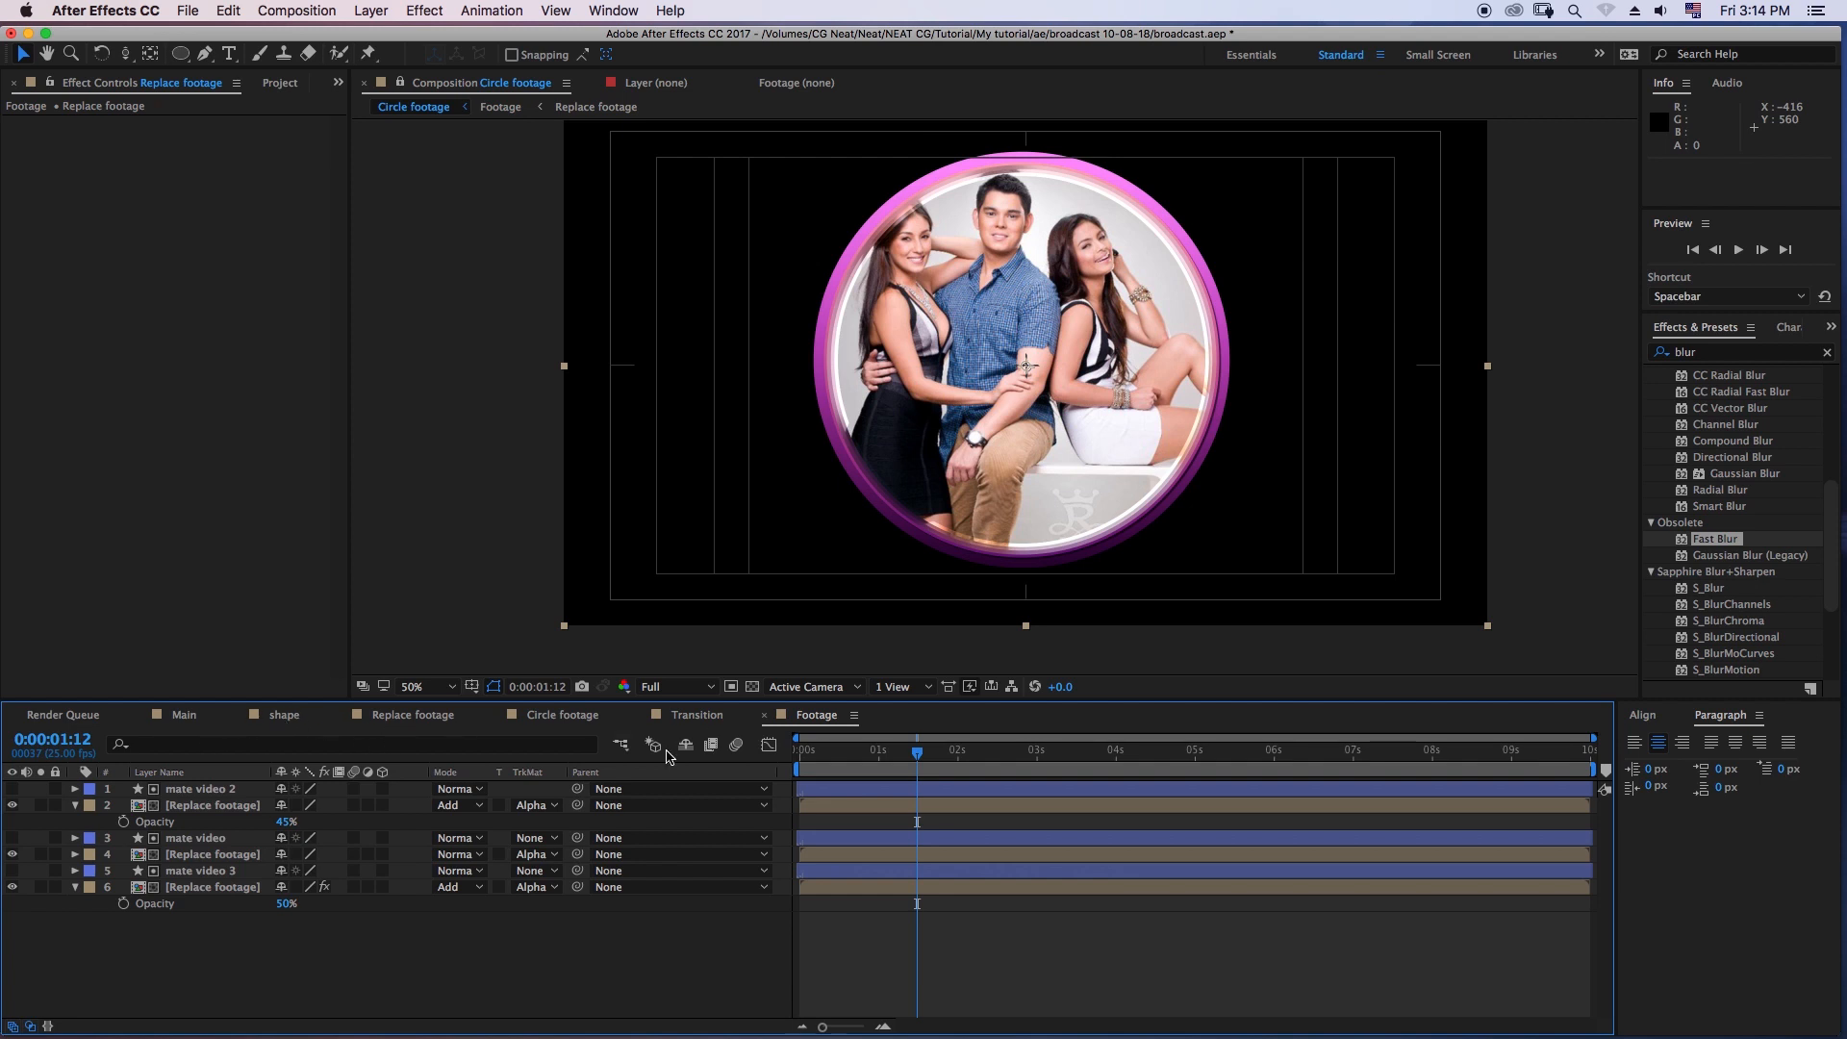
- Open the Main composition and add the Circle footage composition above the BG layer
left_click(192, 718)
left_click(10, 367)
left_click(96, 419)
left_click(58, 291)
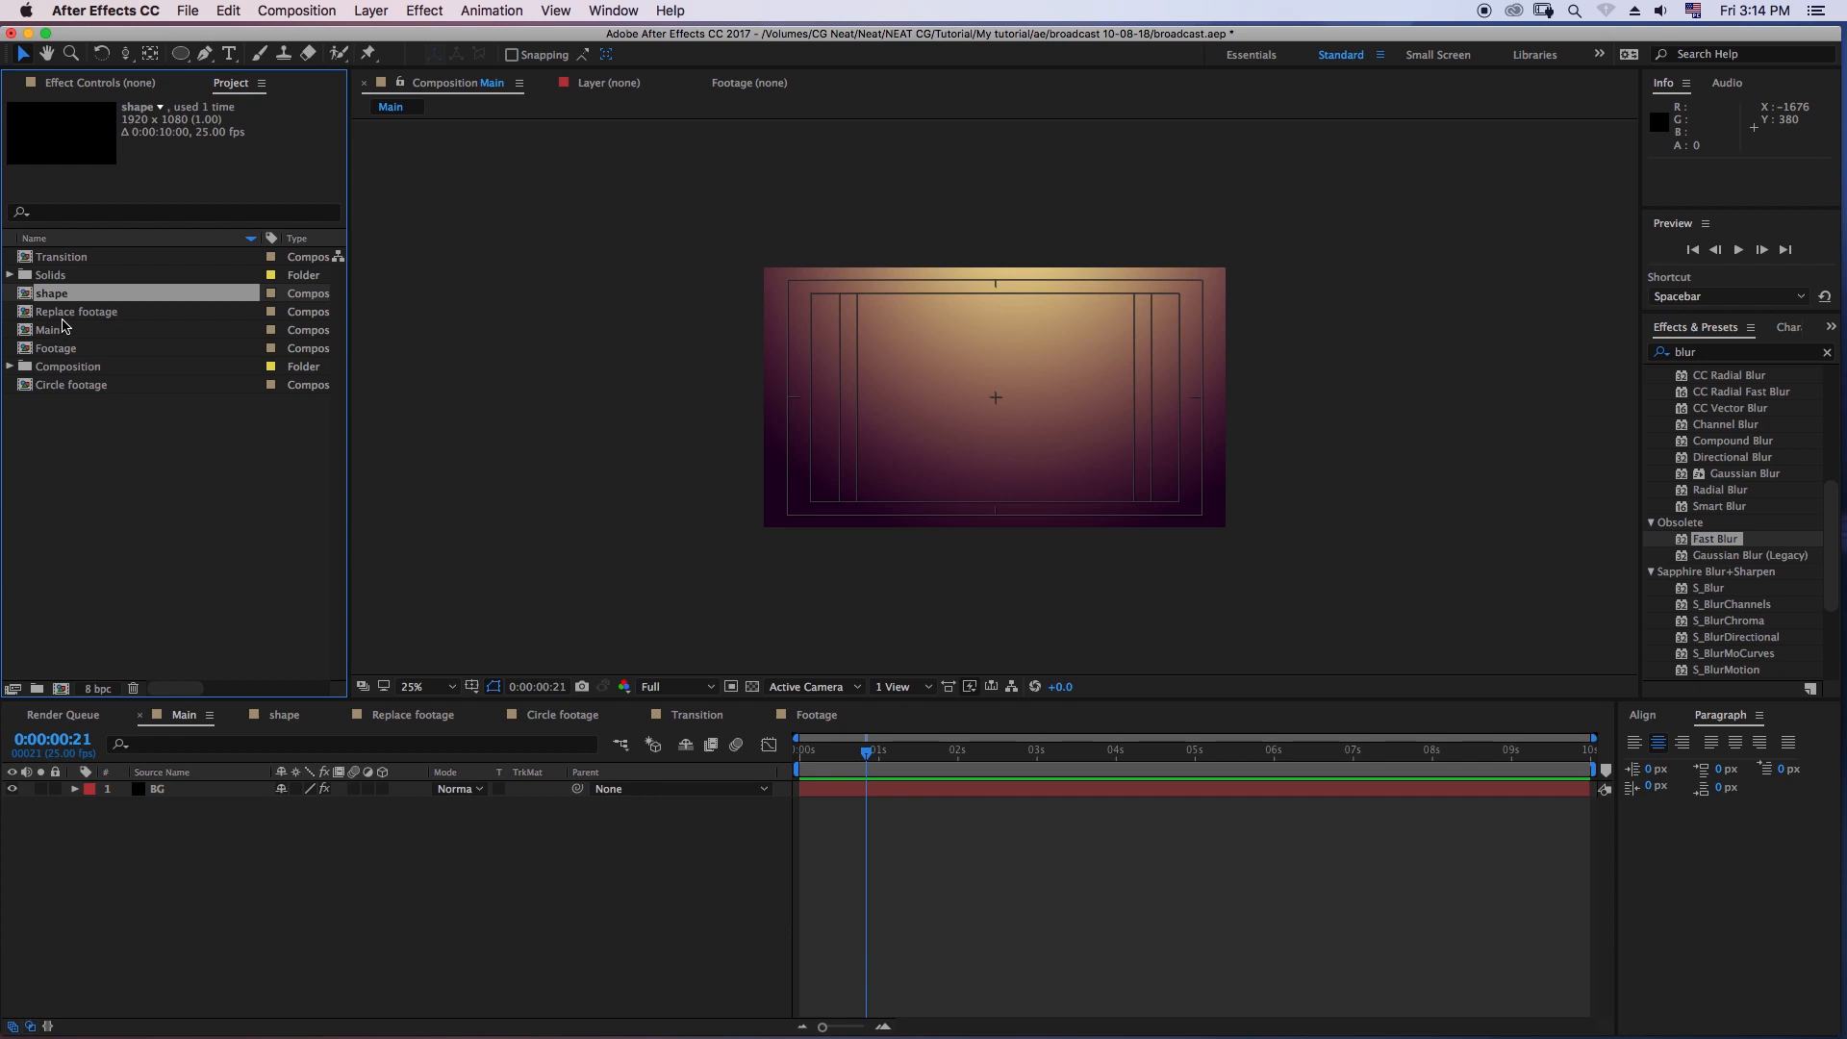
left_click(70, 313)
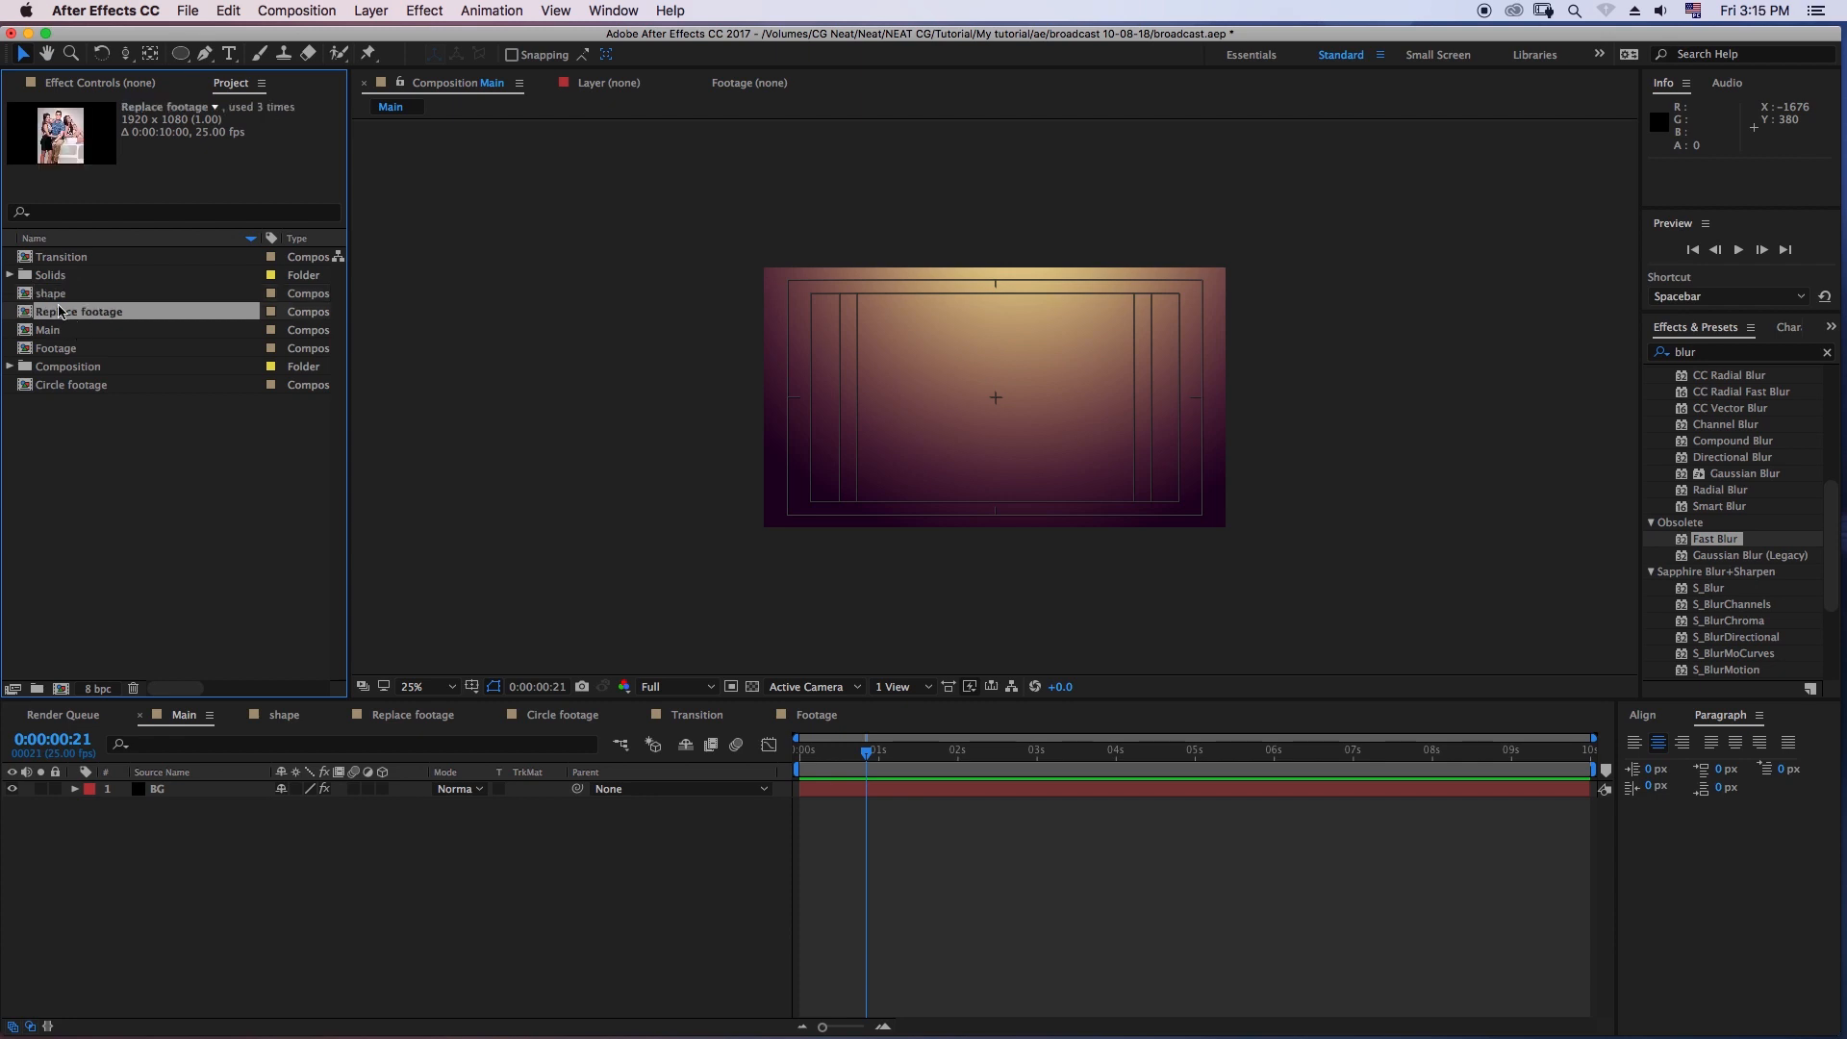
left_click(53, 294)
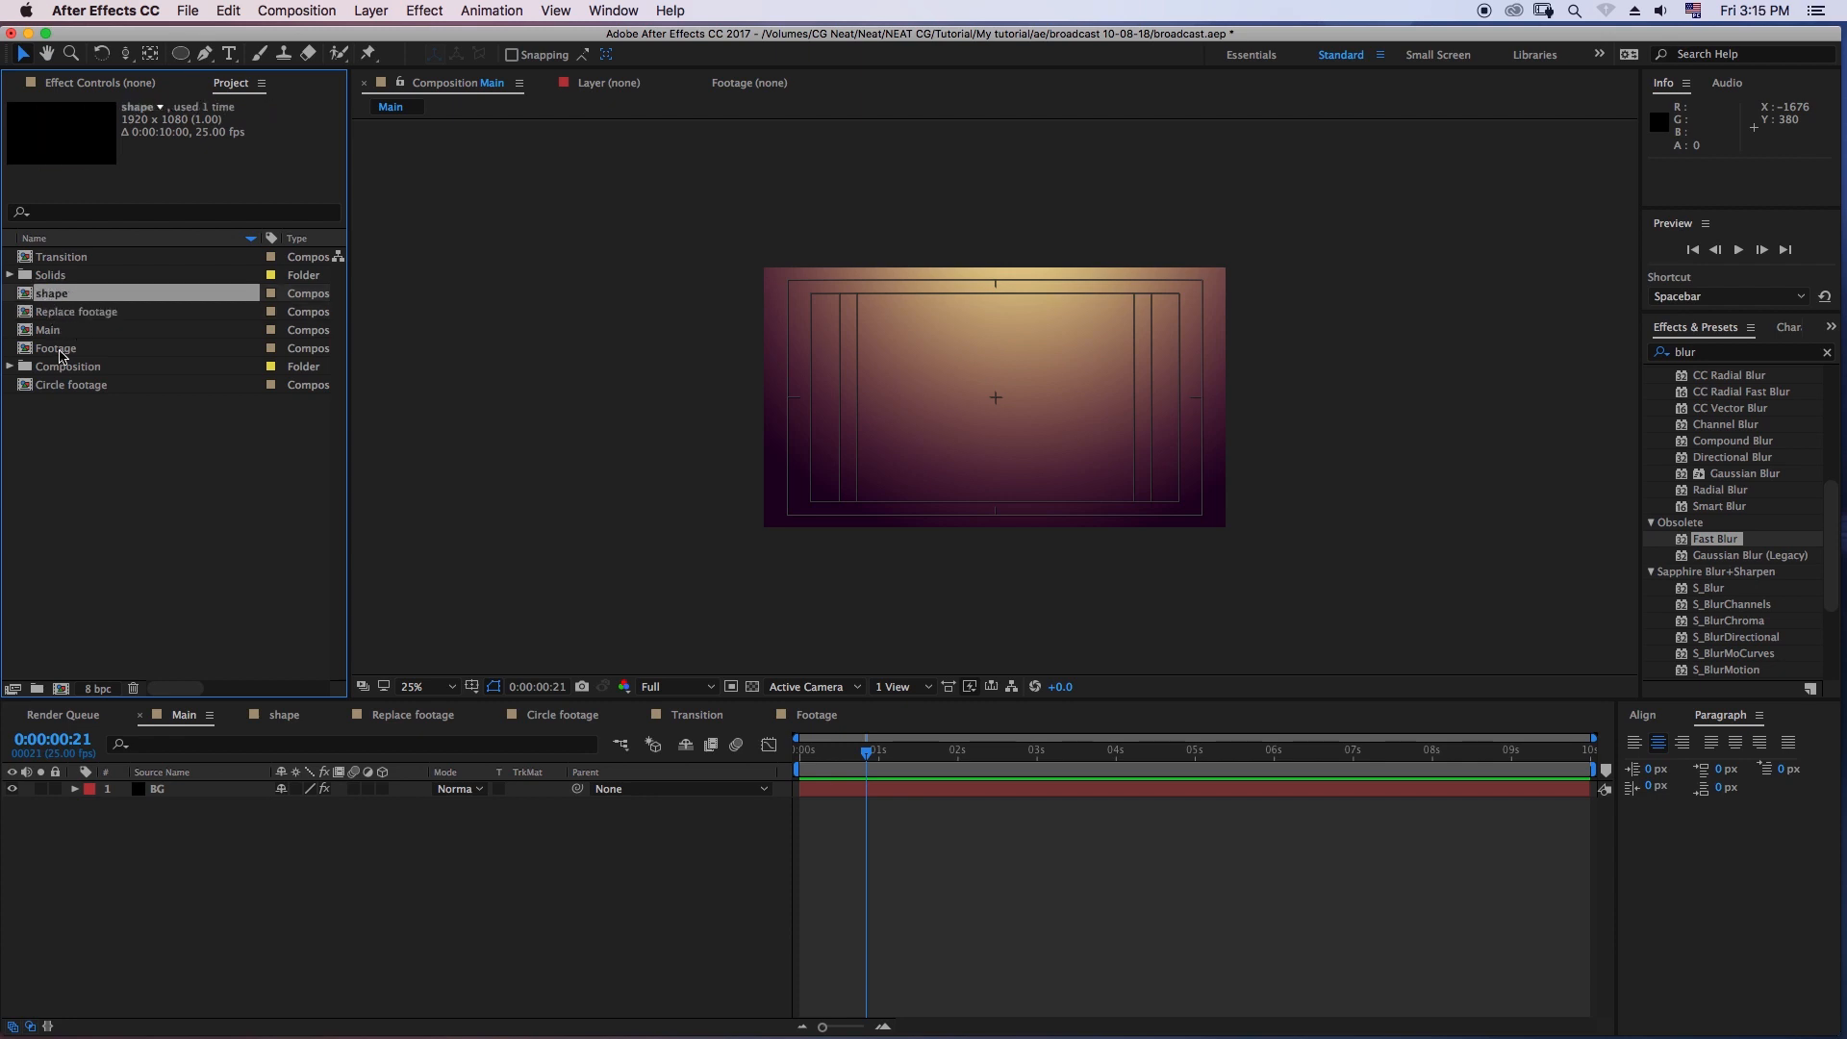
left_click_drag(67, 385, 184, 794)
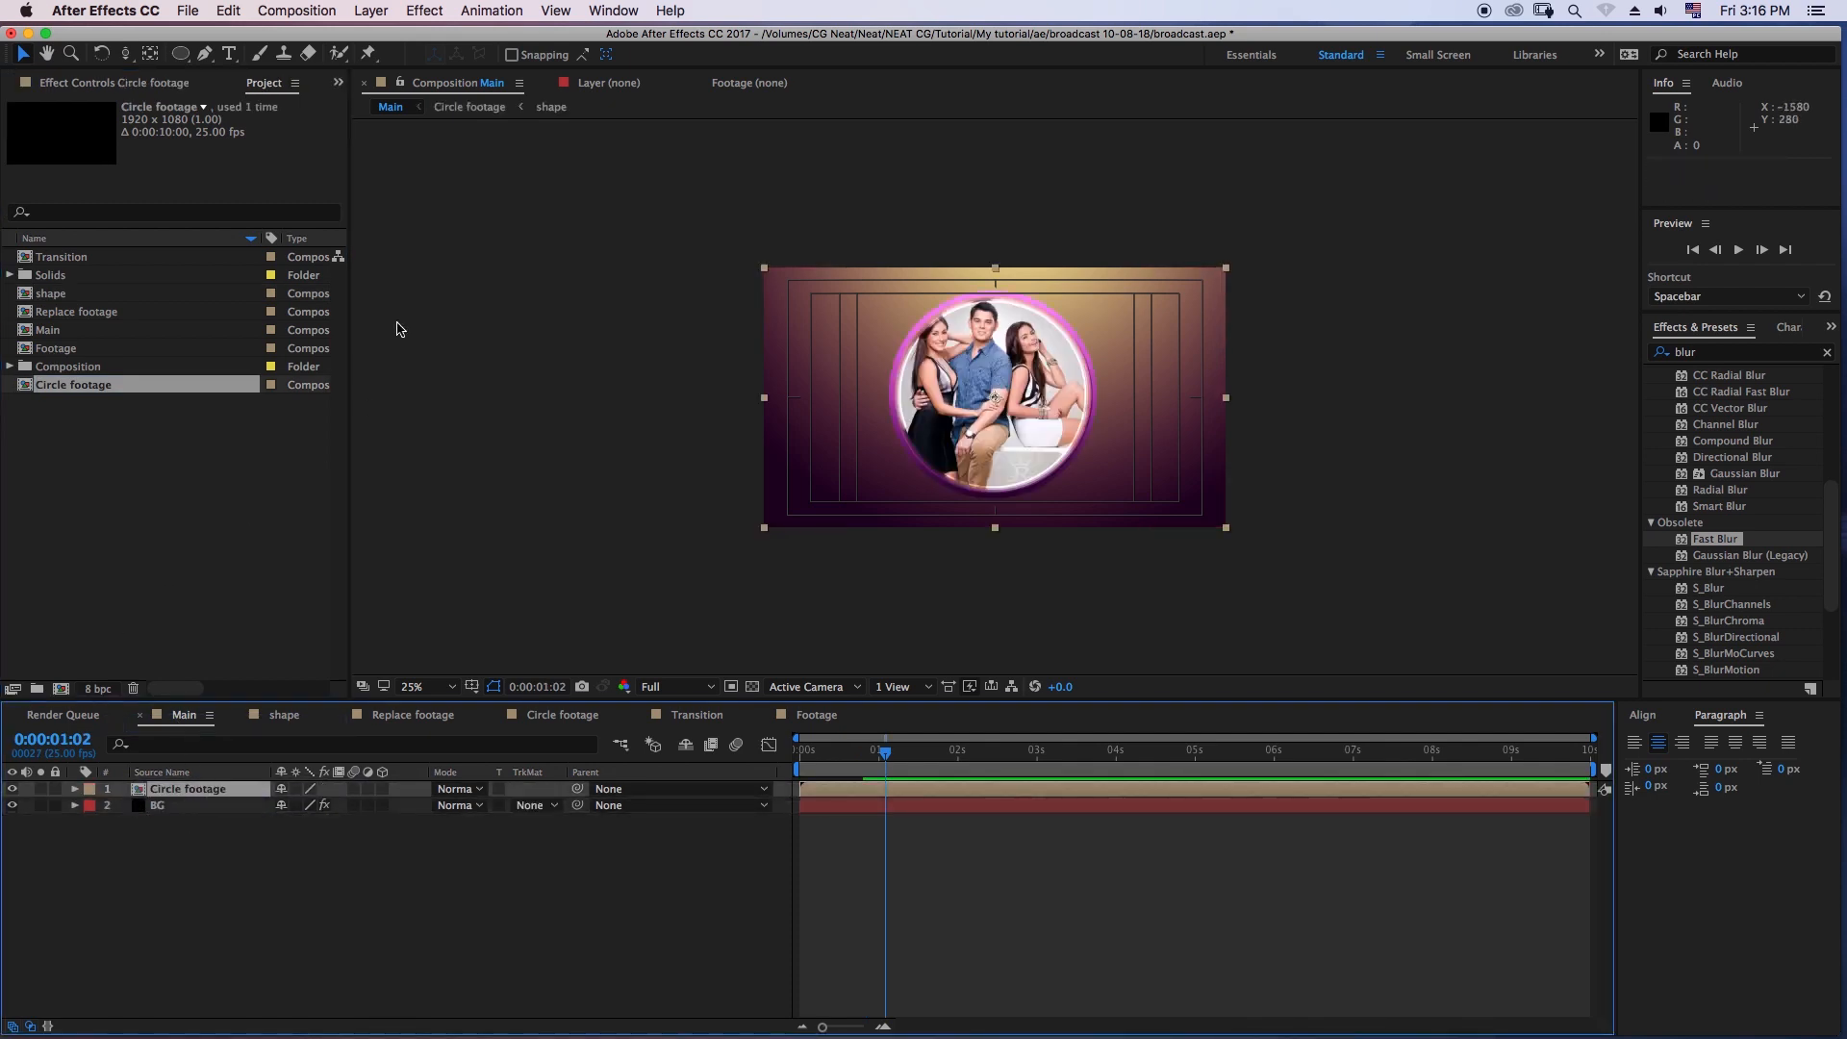
- Move the Circle footage layer sideways in the Main composition to position 1425, 540
left_click(928, 853)
mouse_move(880, 754)
left_mouse_down()
mouse_move(771, 763)
mouse_move(876, 769)
left_mouse_up()
left_click(191, 789)
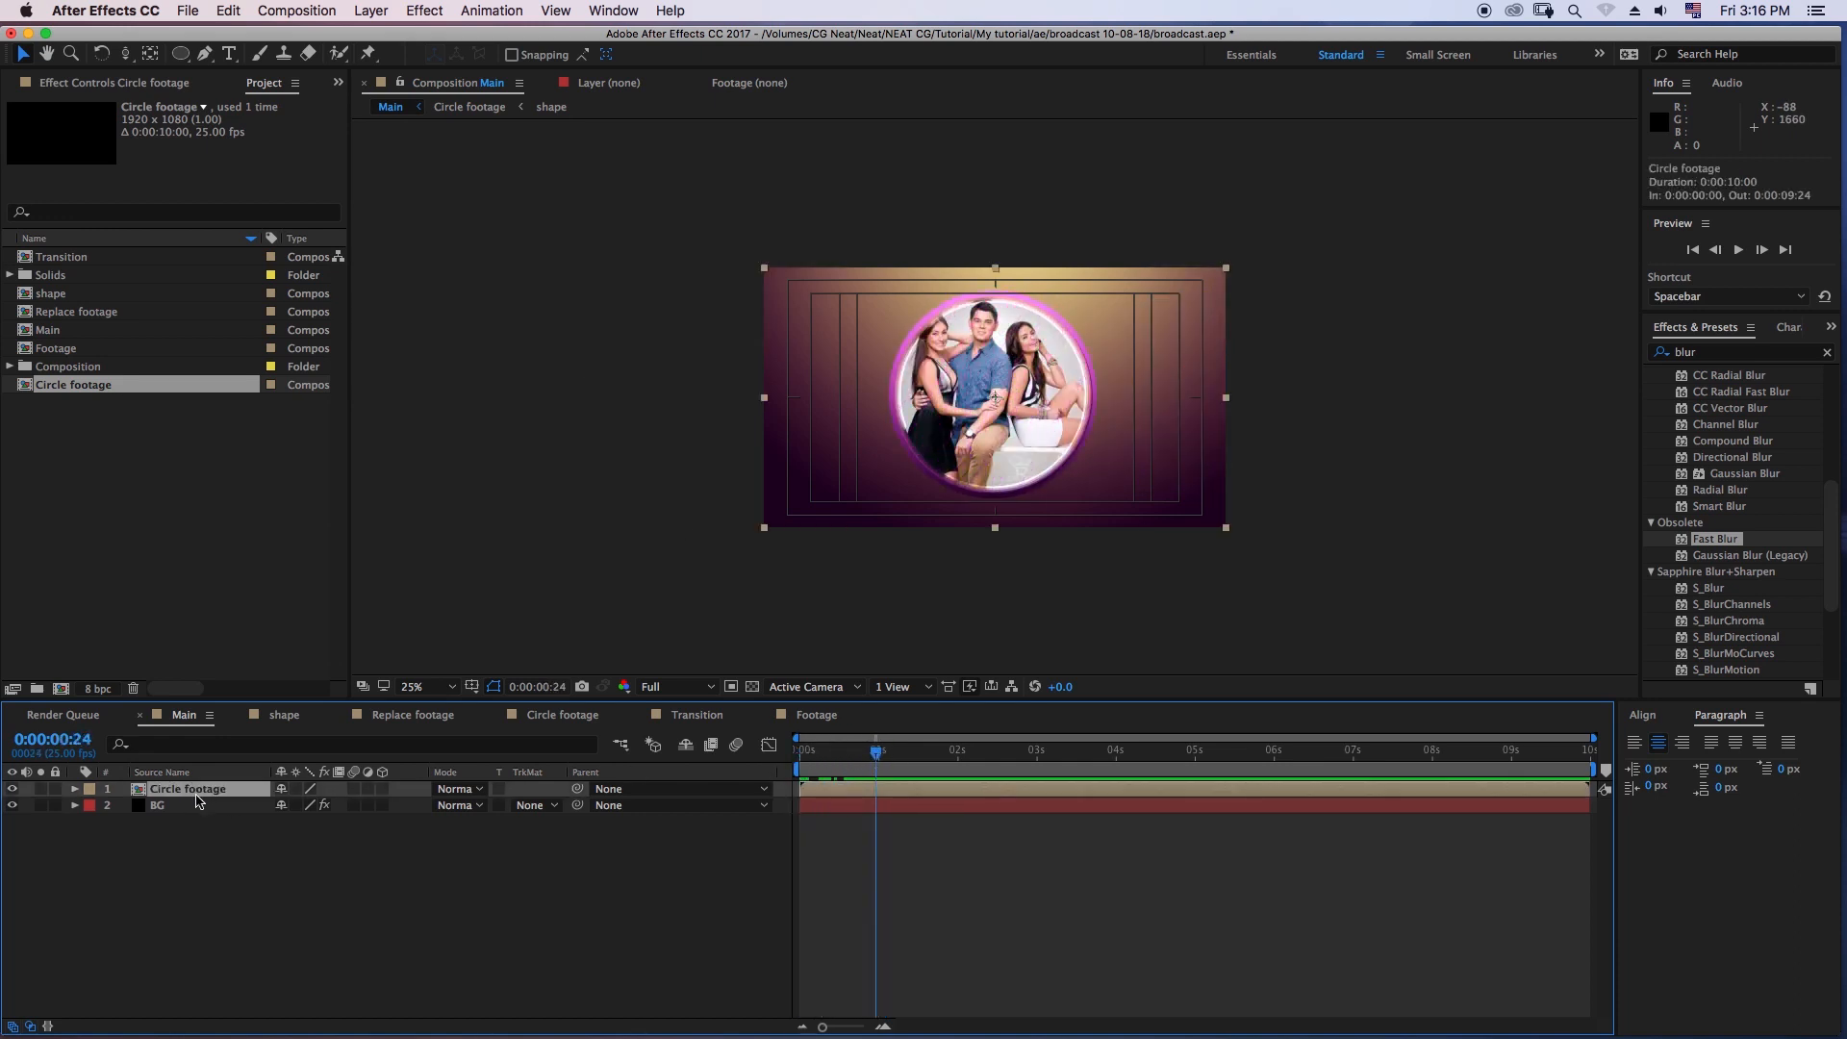
key("p")
left_click_drag(288, 805, 739, 819)
left_click(708, 868)
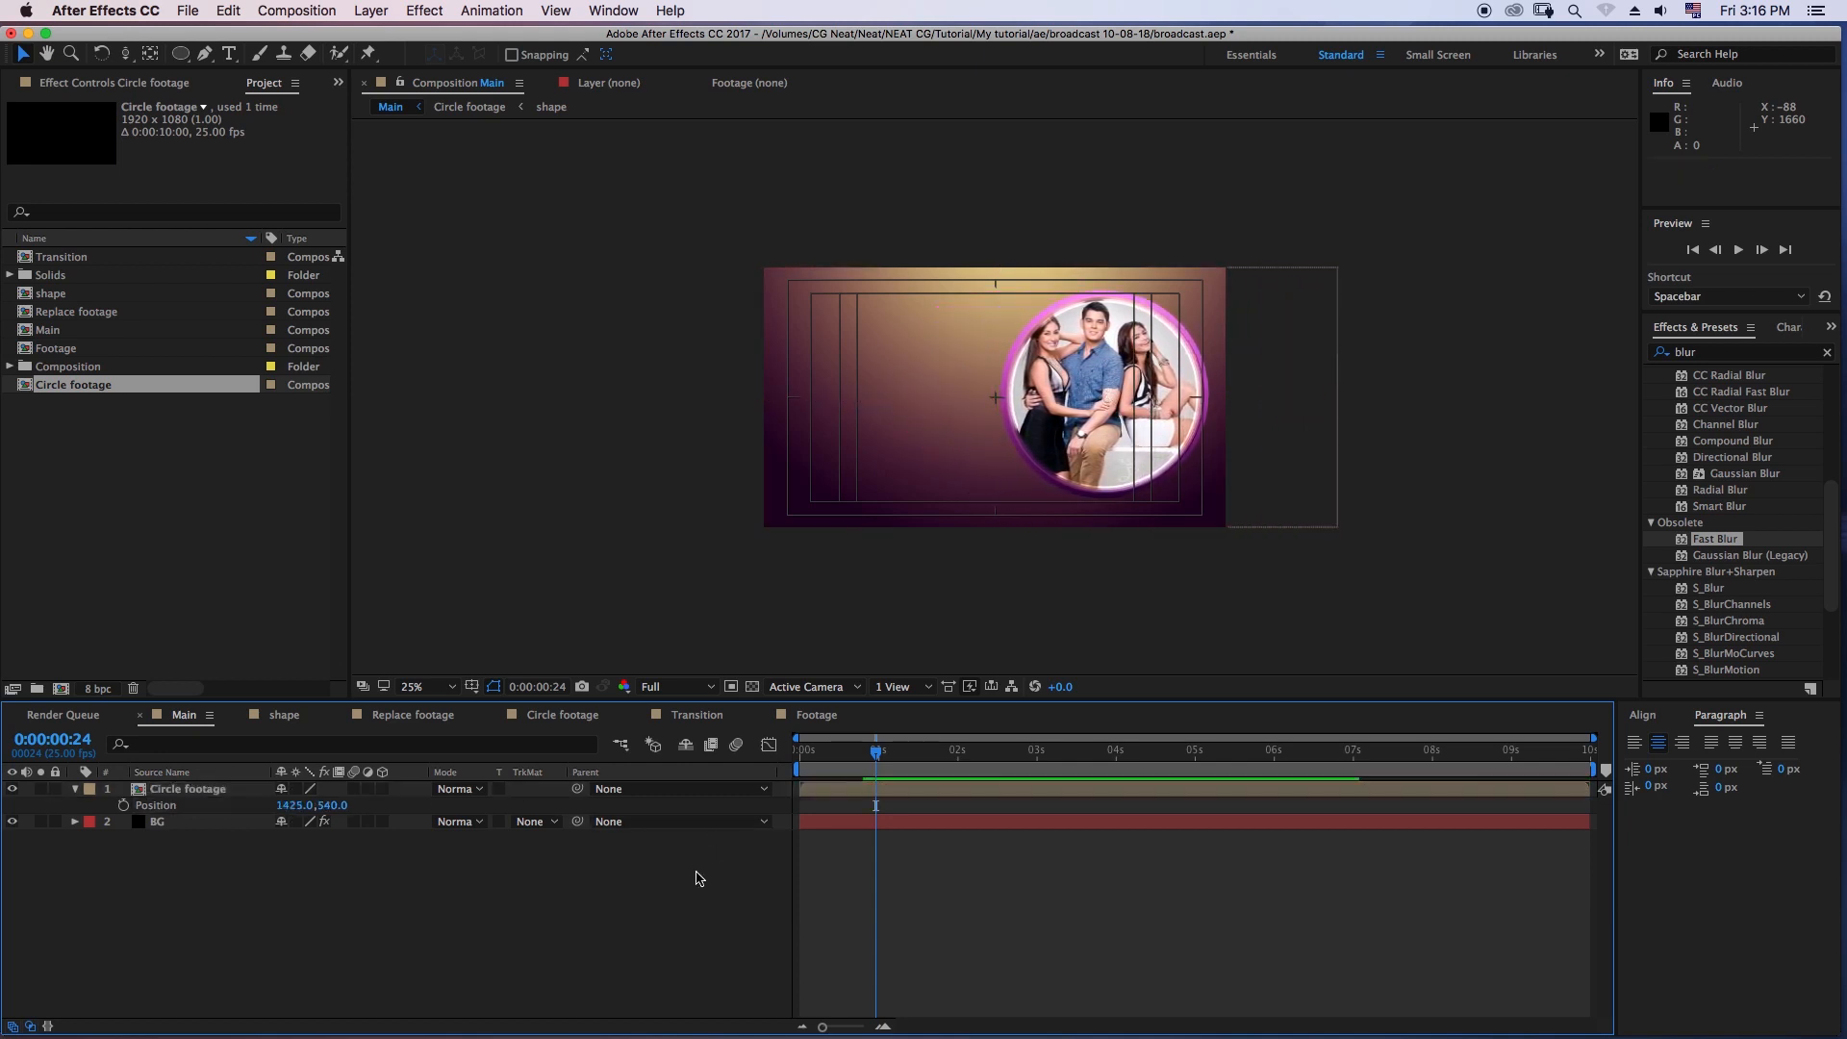
- Preview the Main composition from the first frame and collapse the Circle footage layer's properties
left_click_drag(890, 757, 797, 763)
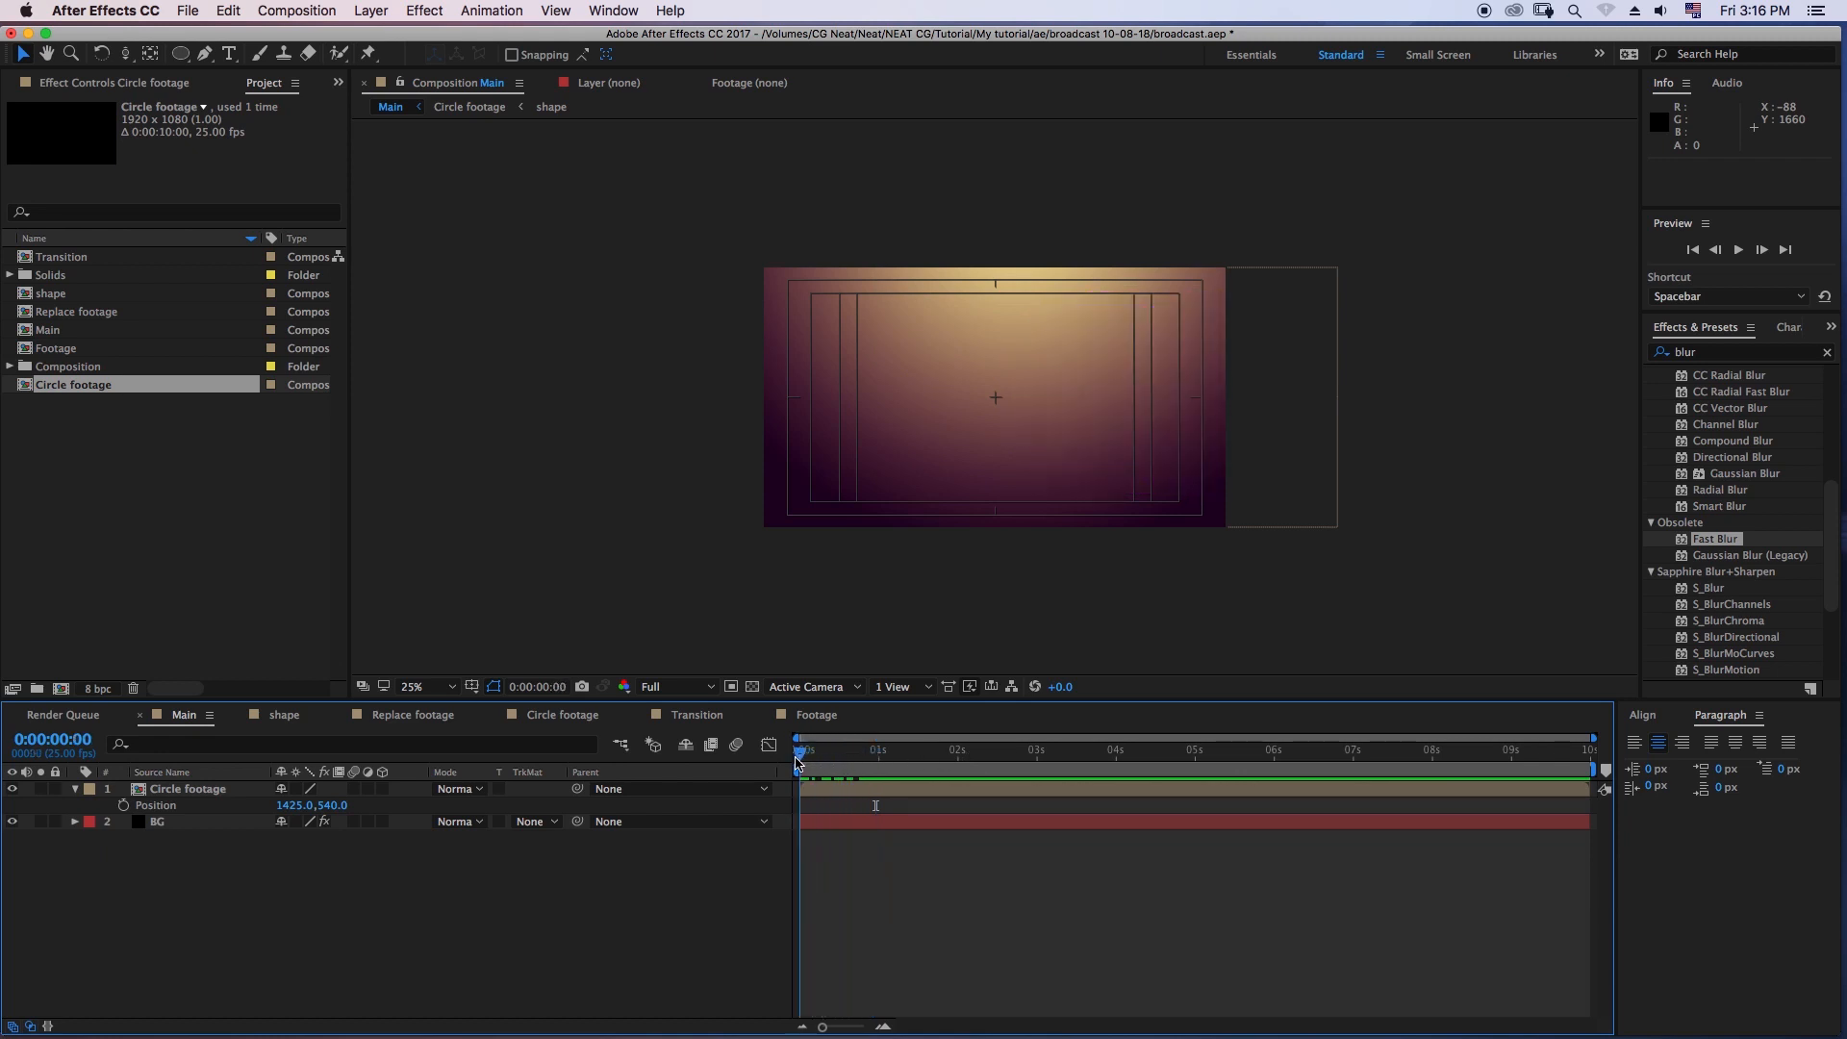
key("space")
key("space")
left_click(184, 790)
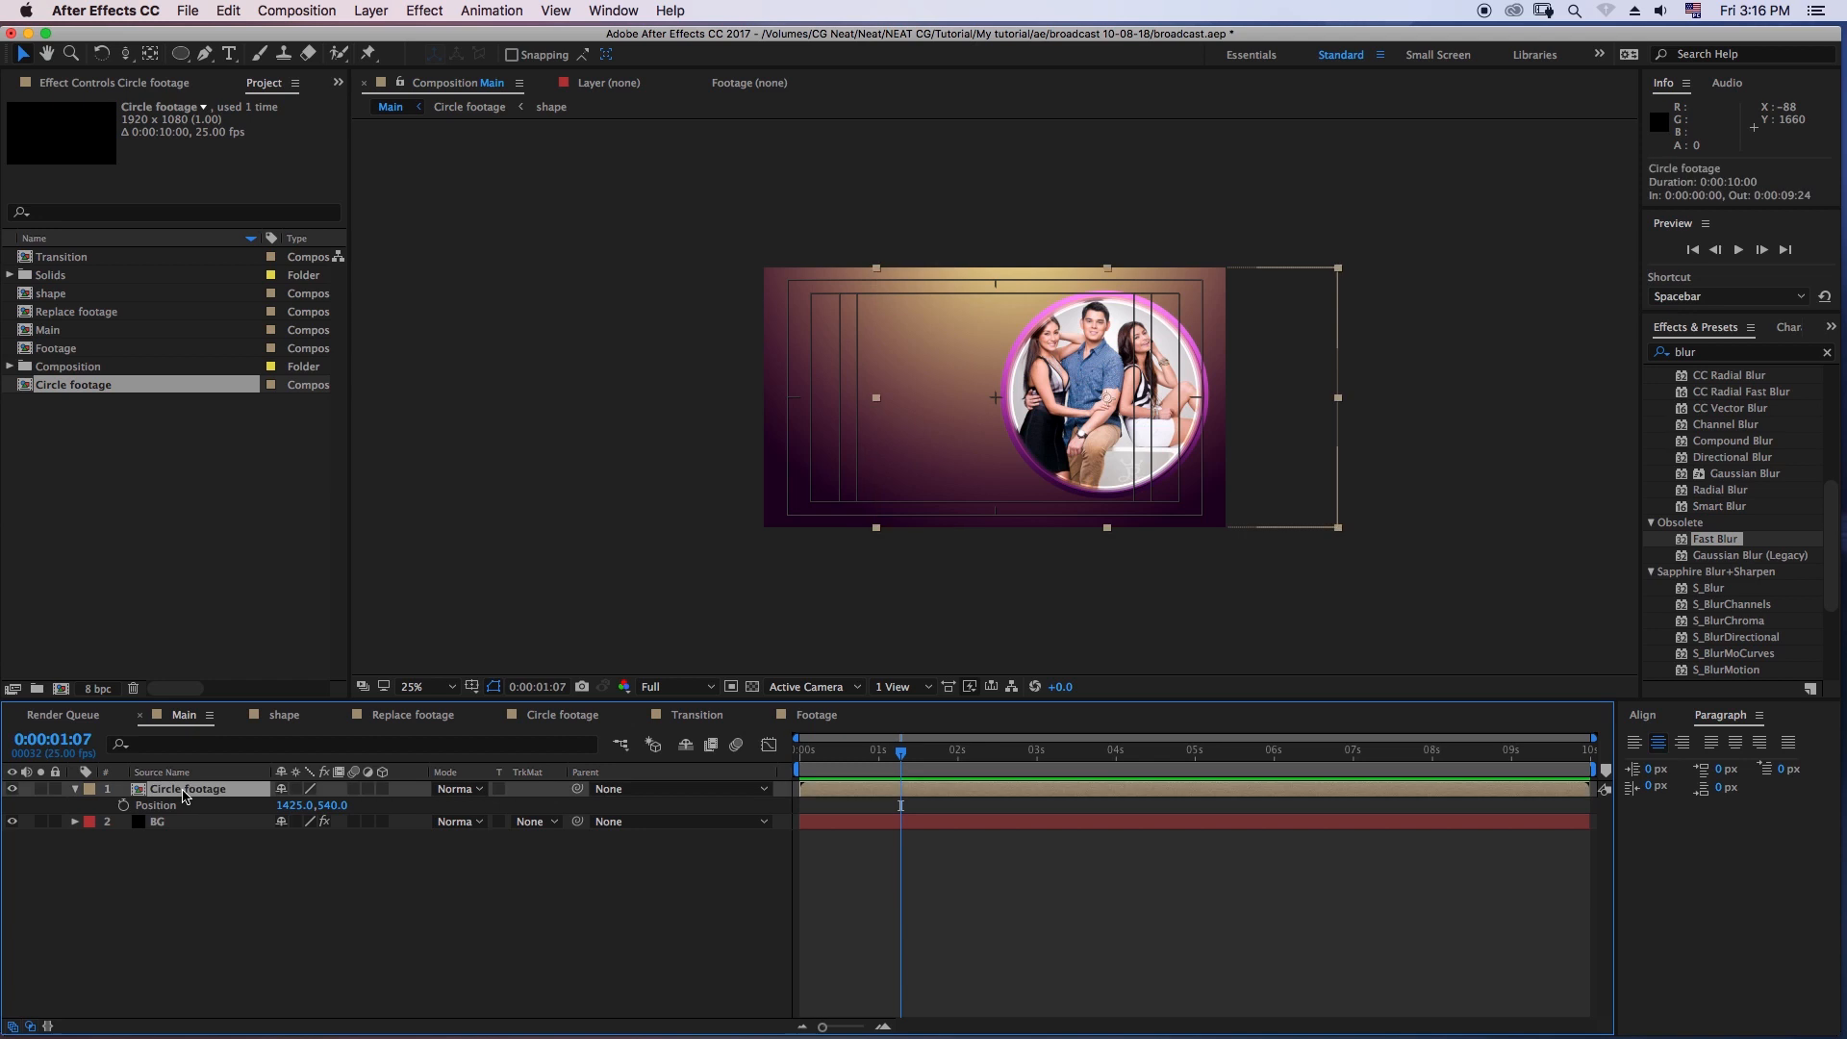
left_click(76, 789)
- Duplicate the Circle footage composition in the project and rename the copy Circle overlay
left_click(96, 416)
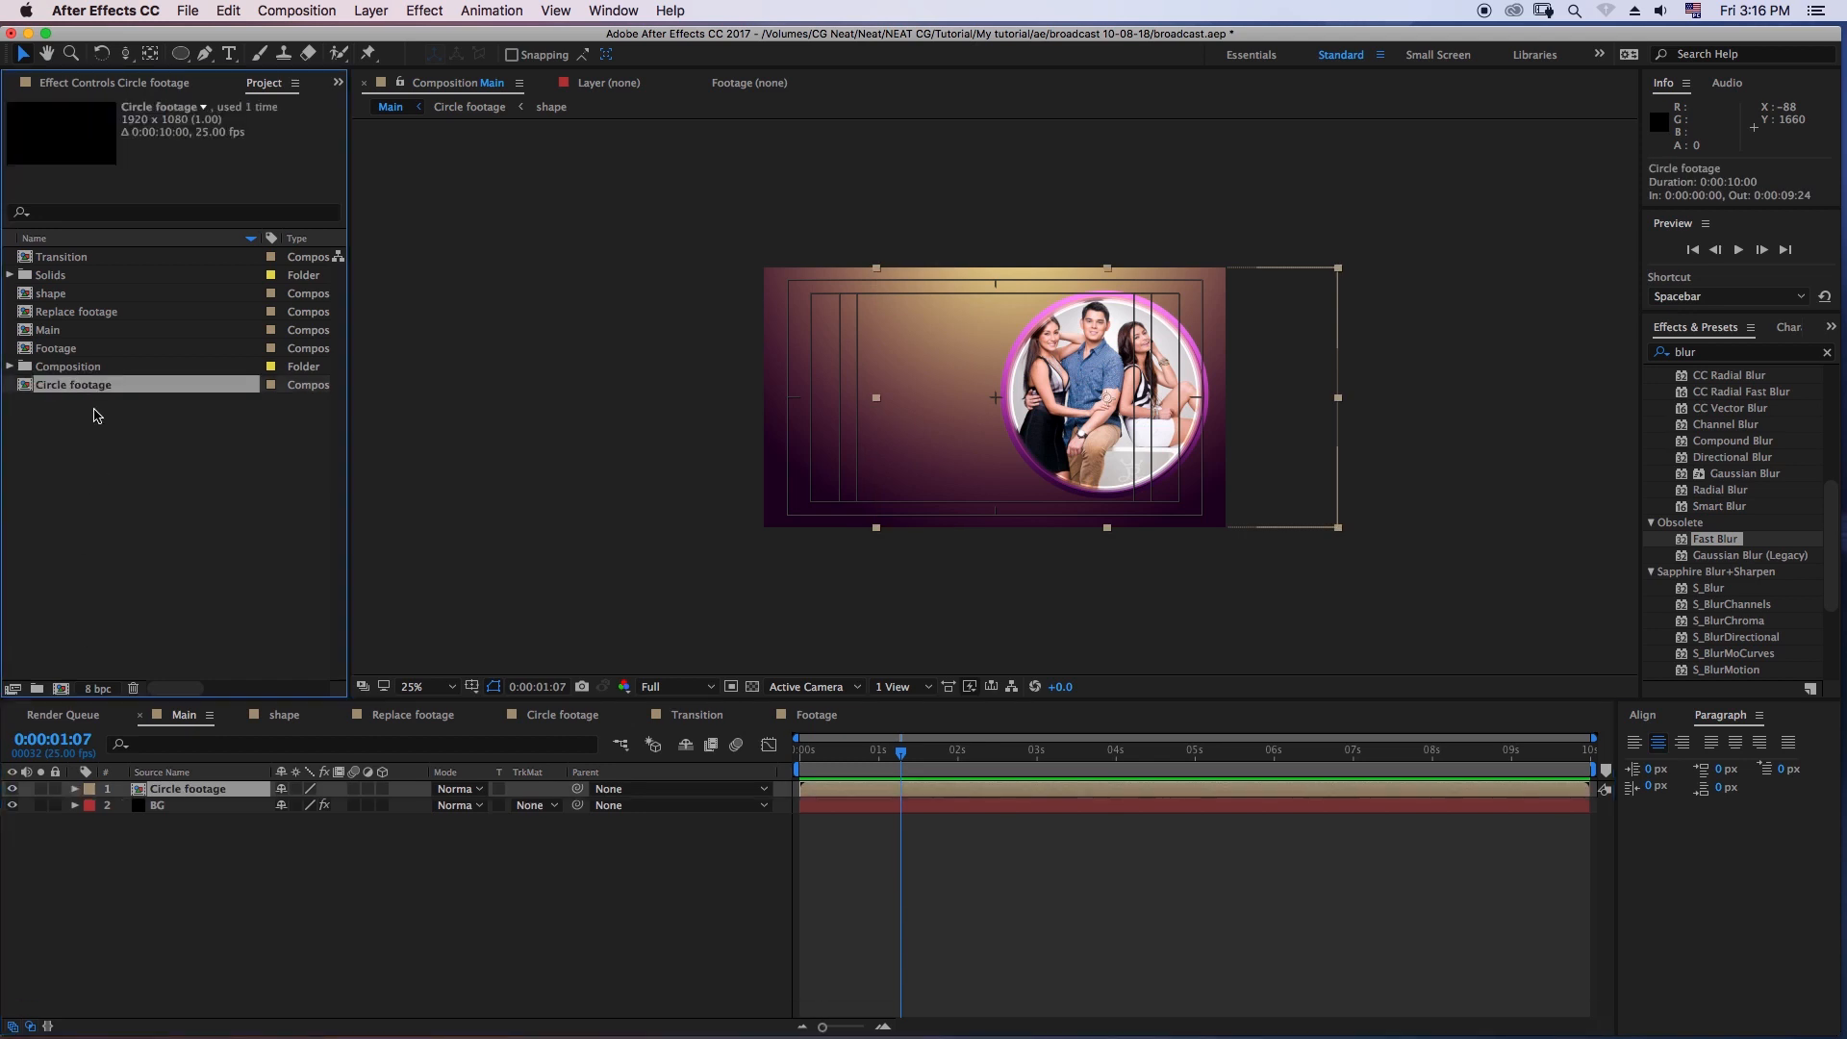
left_click(227, 11)
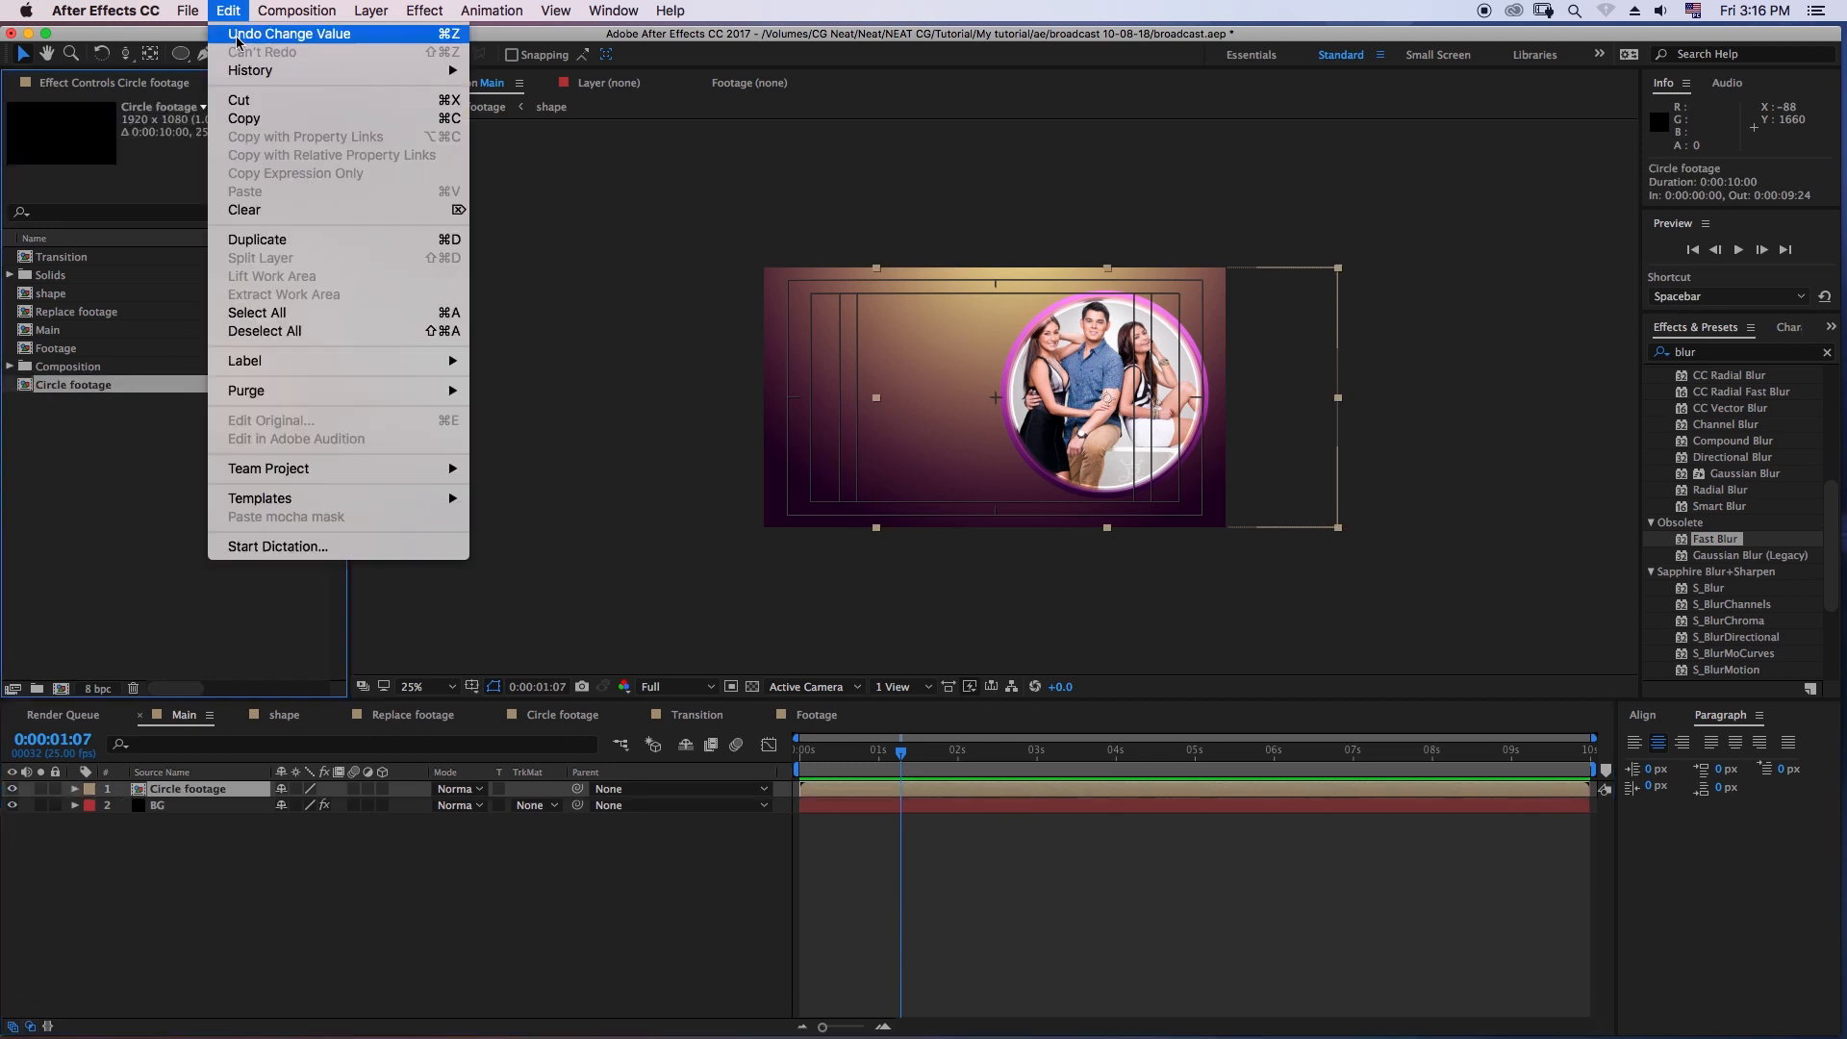
left_click(245, 121)
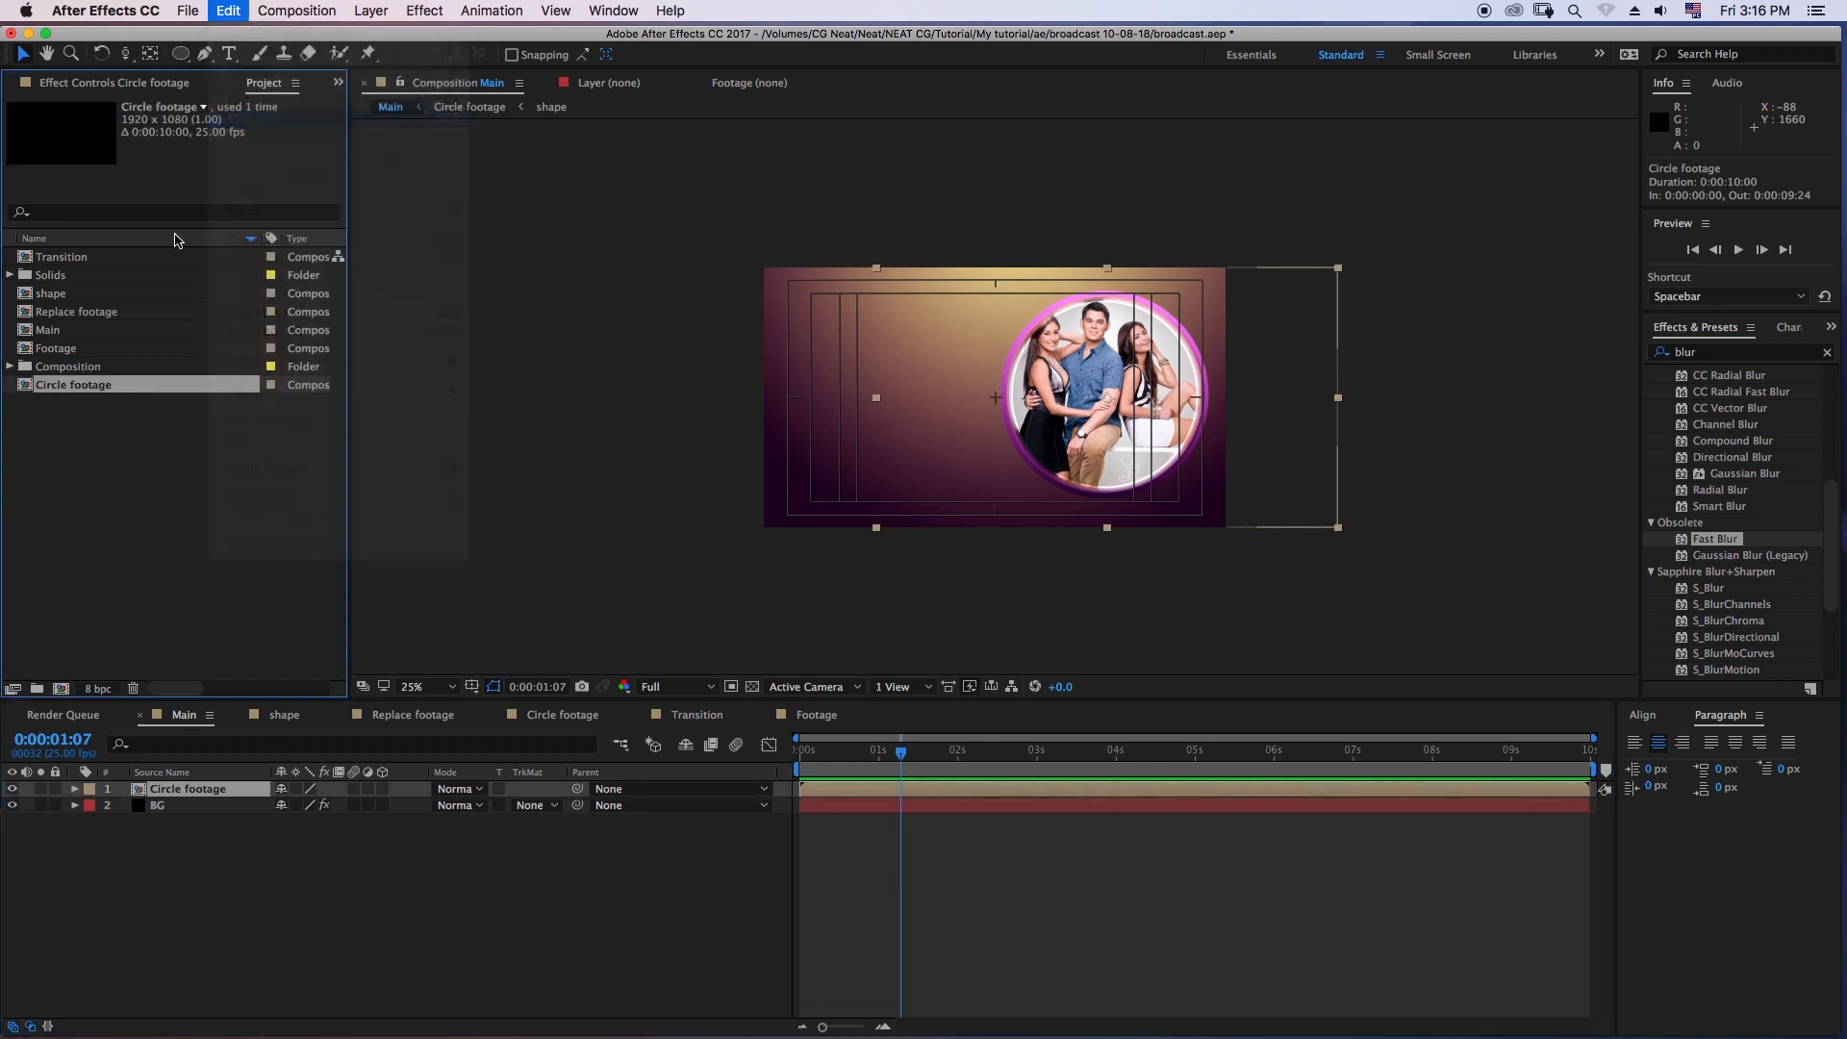
left_click(228, 12)
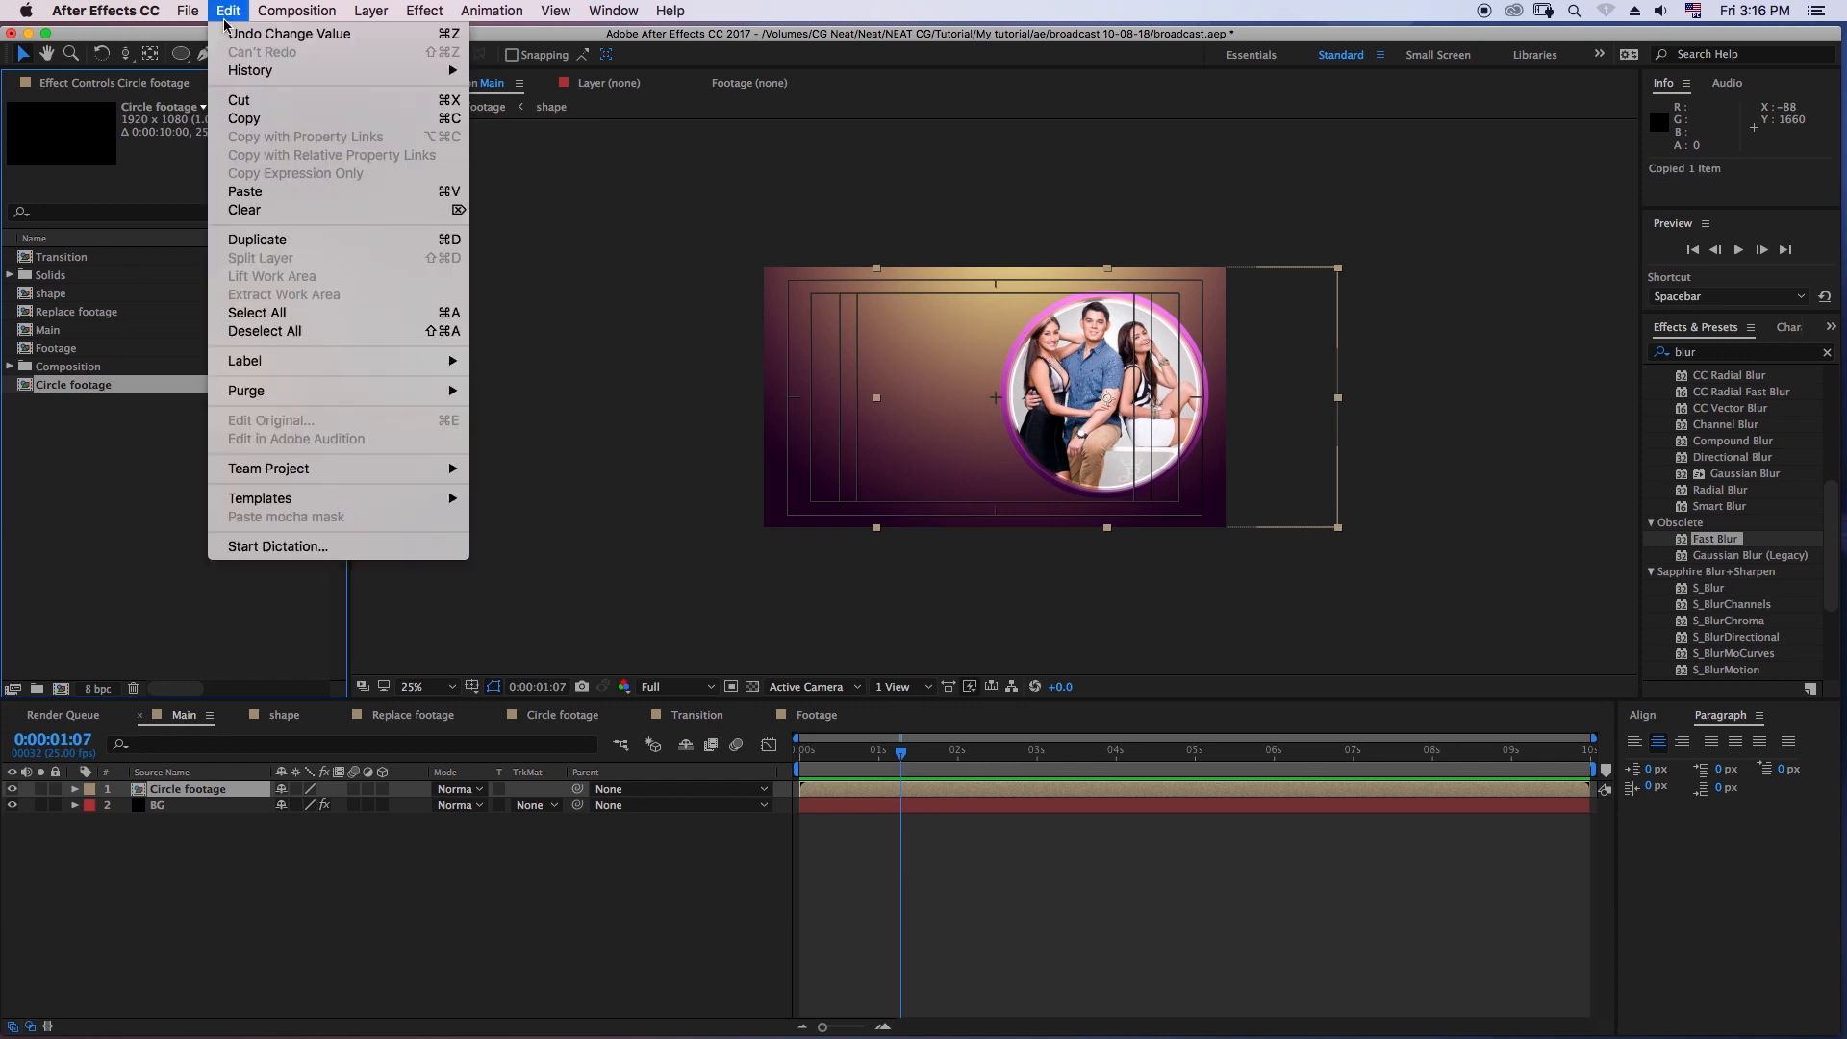
left_click(268, 243)
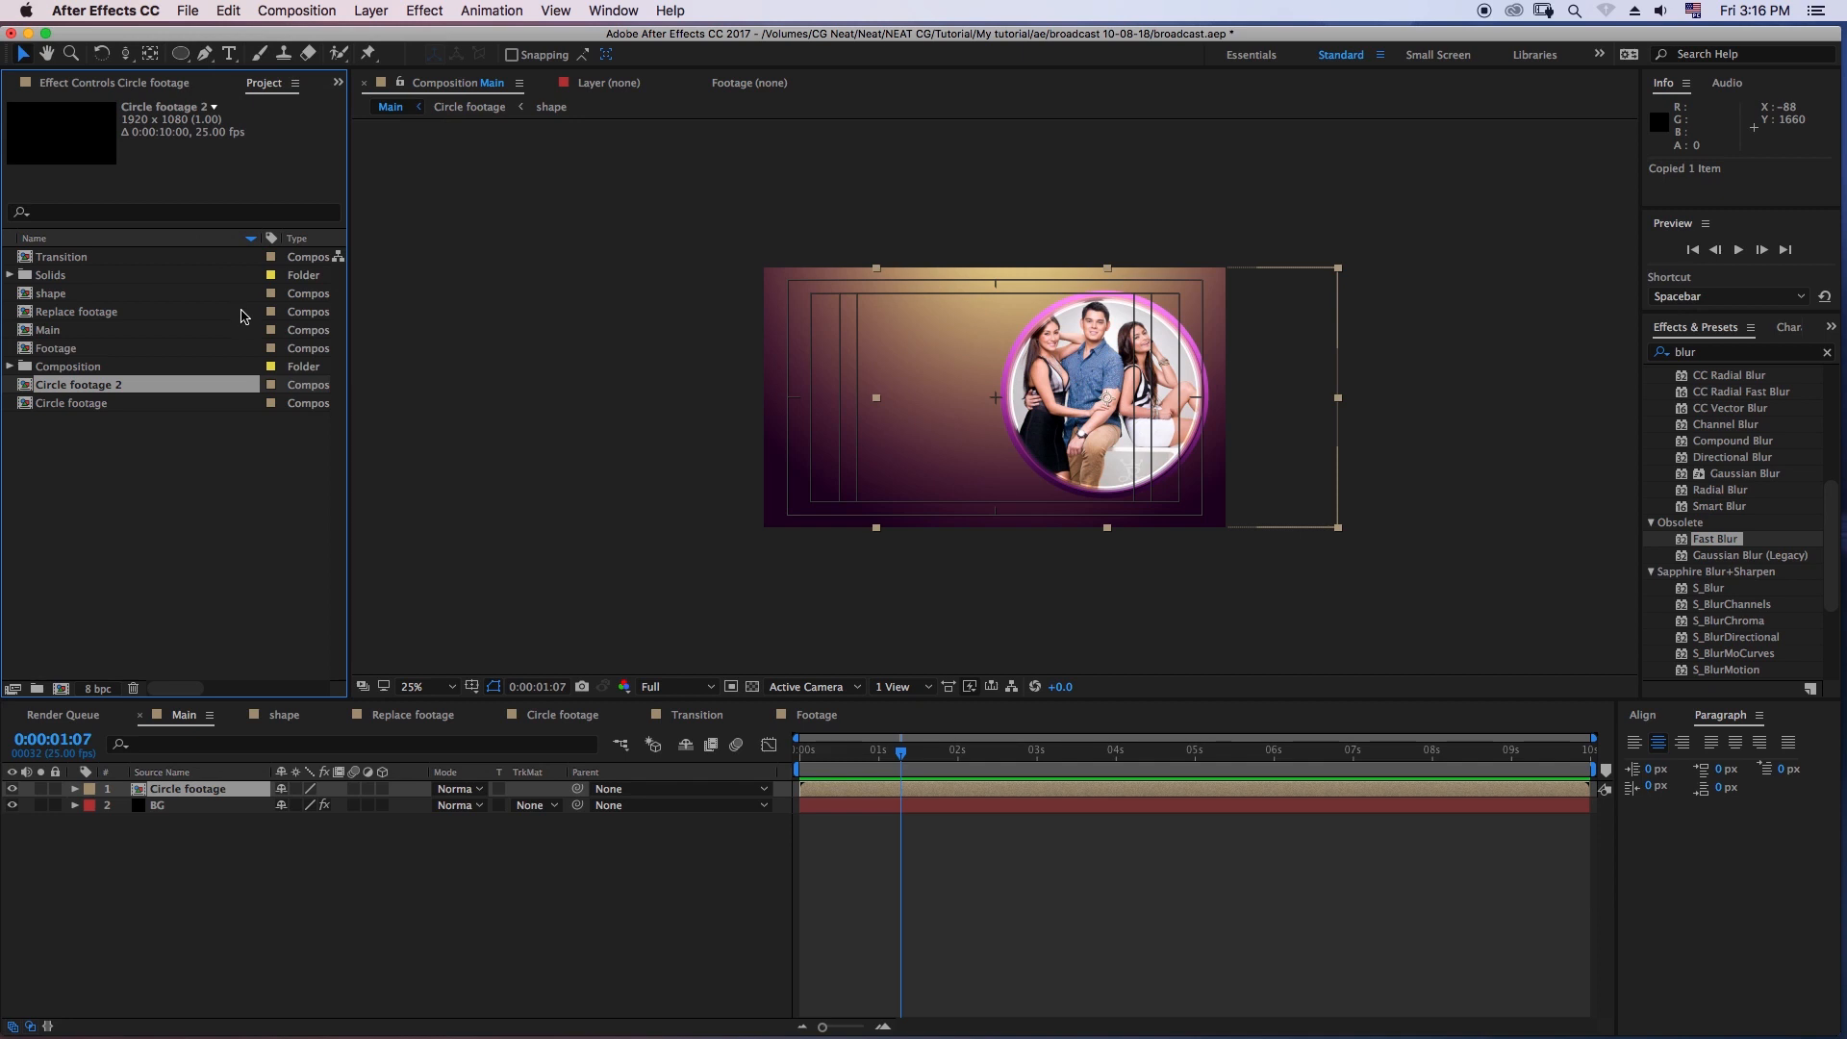
key("Return")
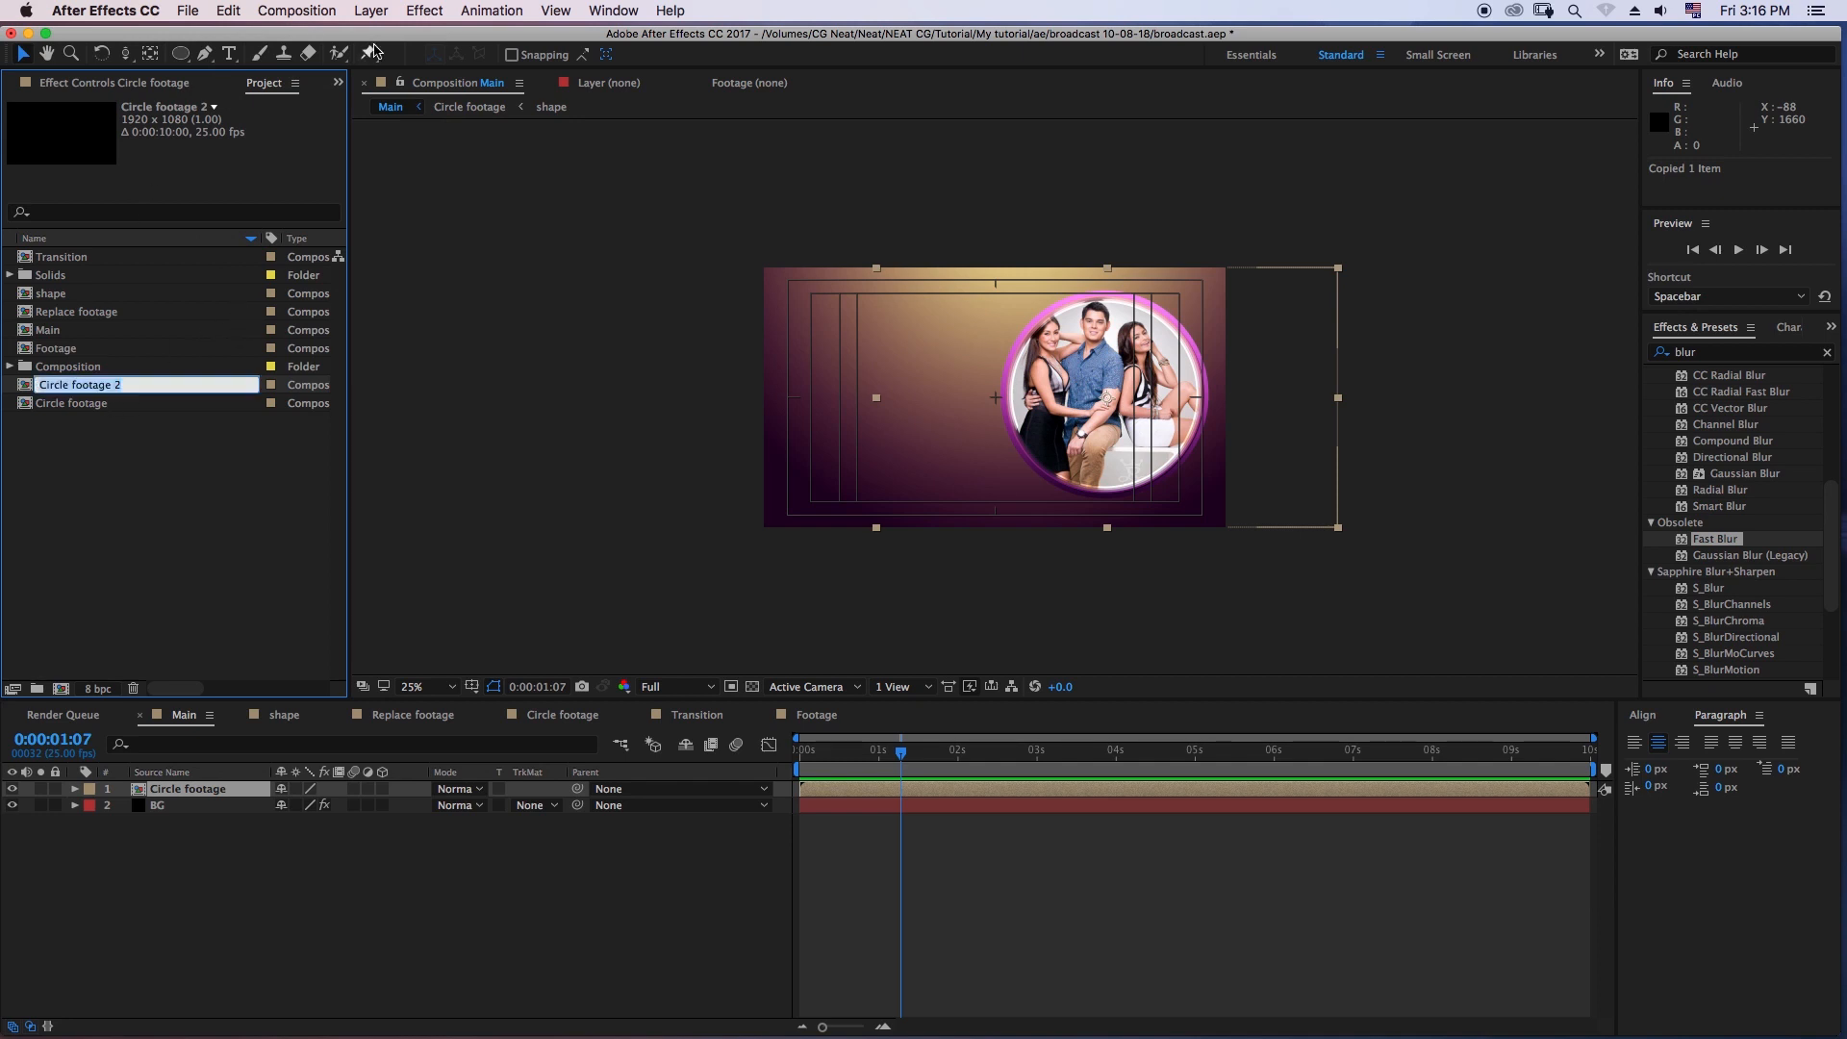
key("Right")
key("Return")
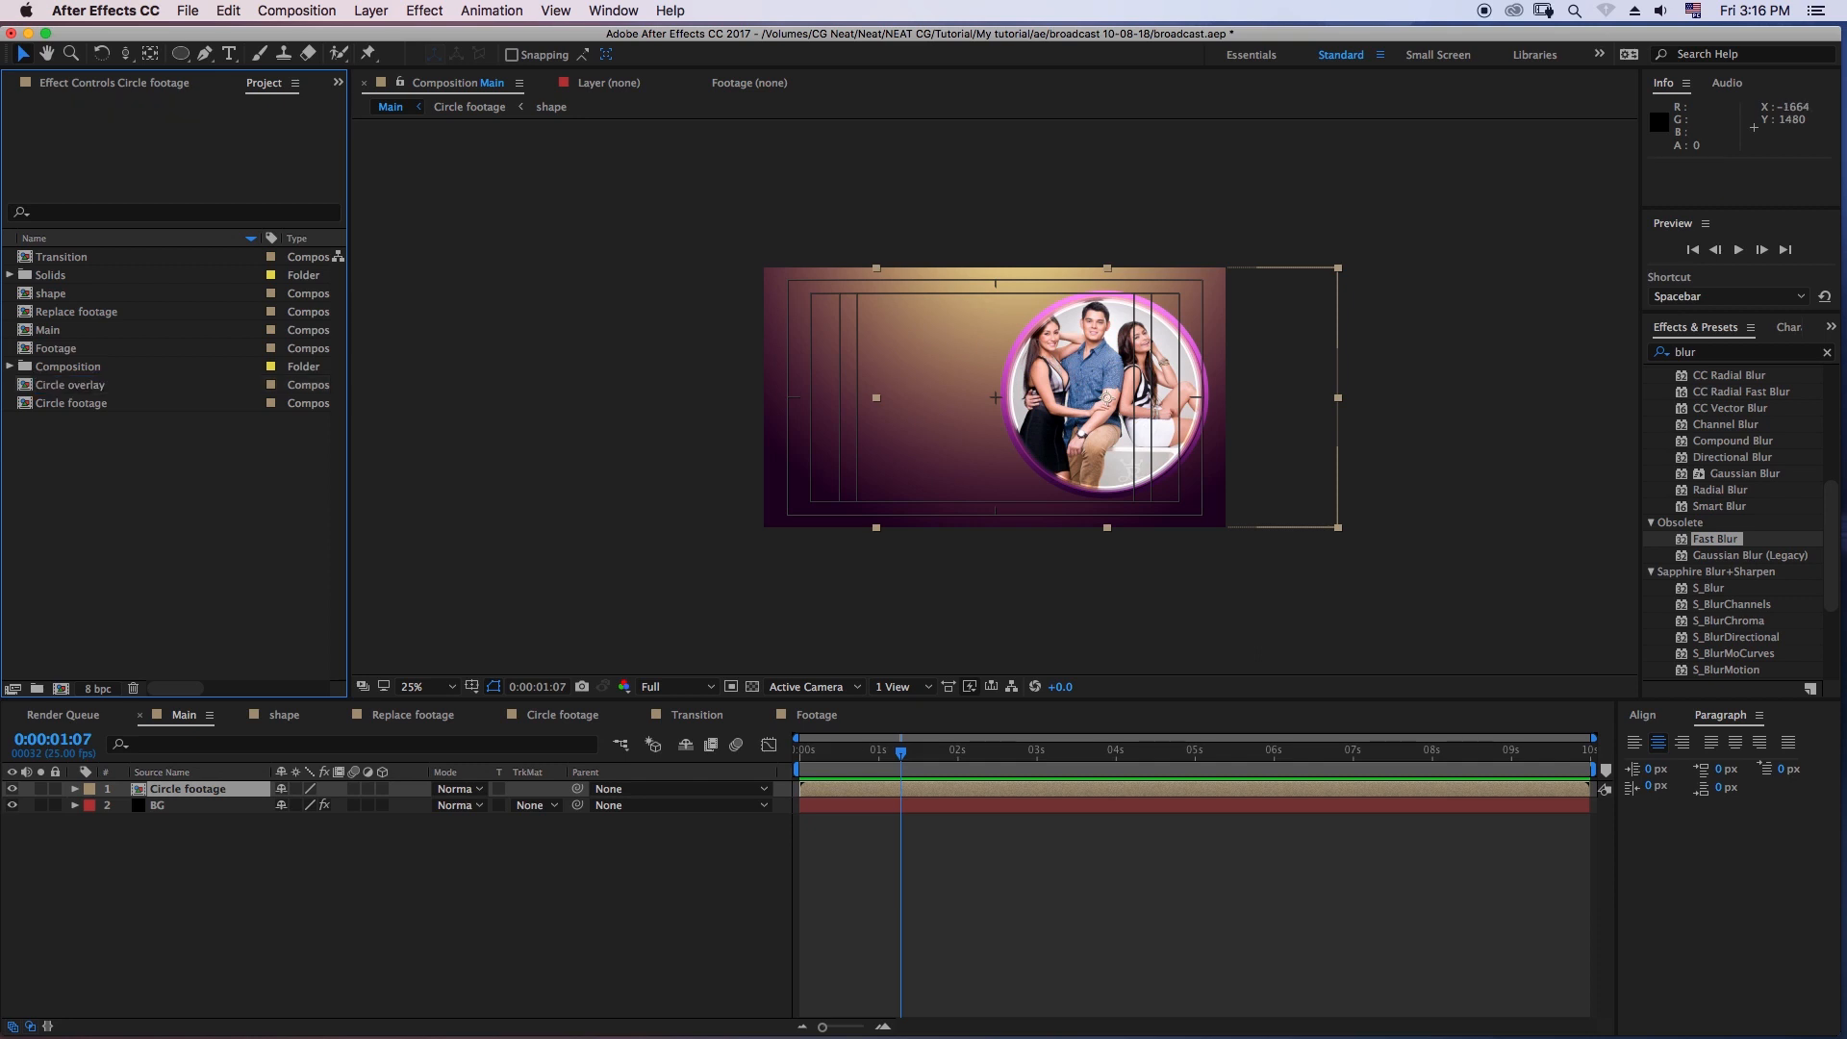
- Add the Circle overlay composition to the layers of the Main composition
left_click(72, 385)
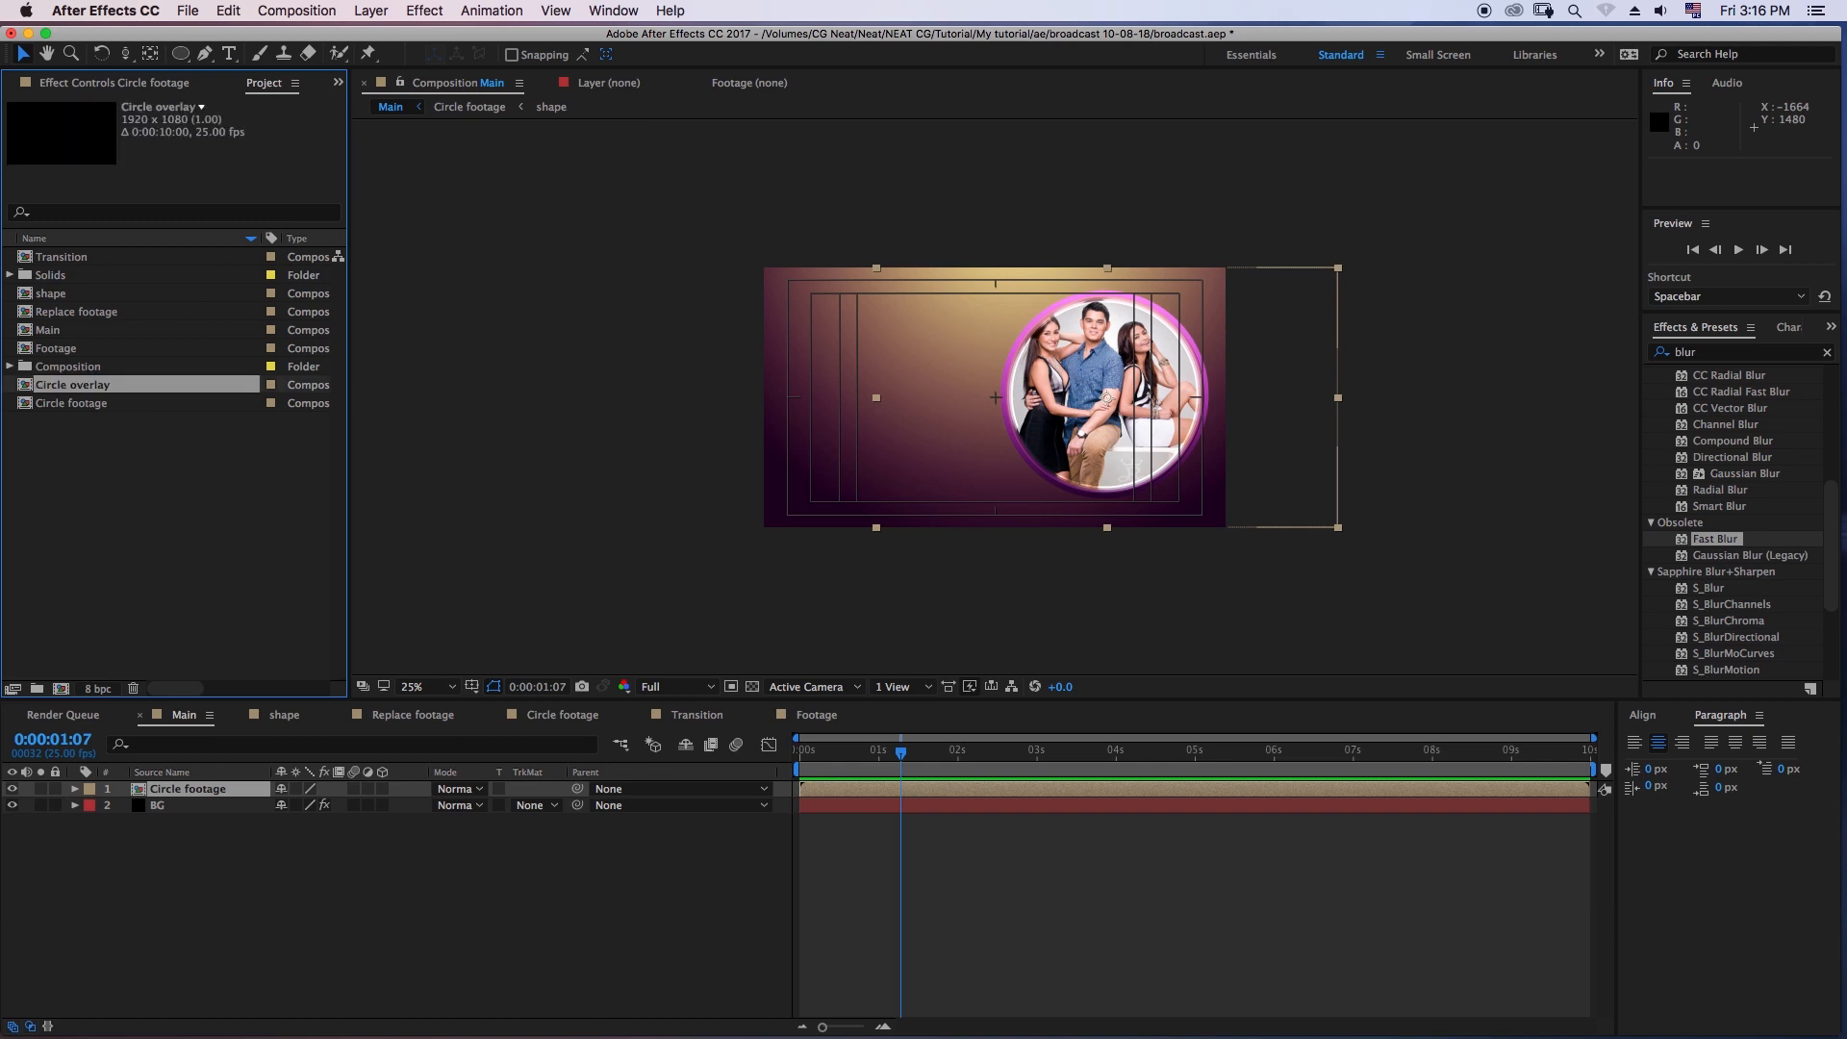
left_click_drag(72, 385, 175, 799)
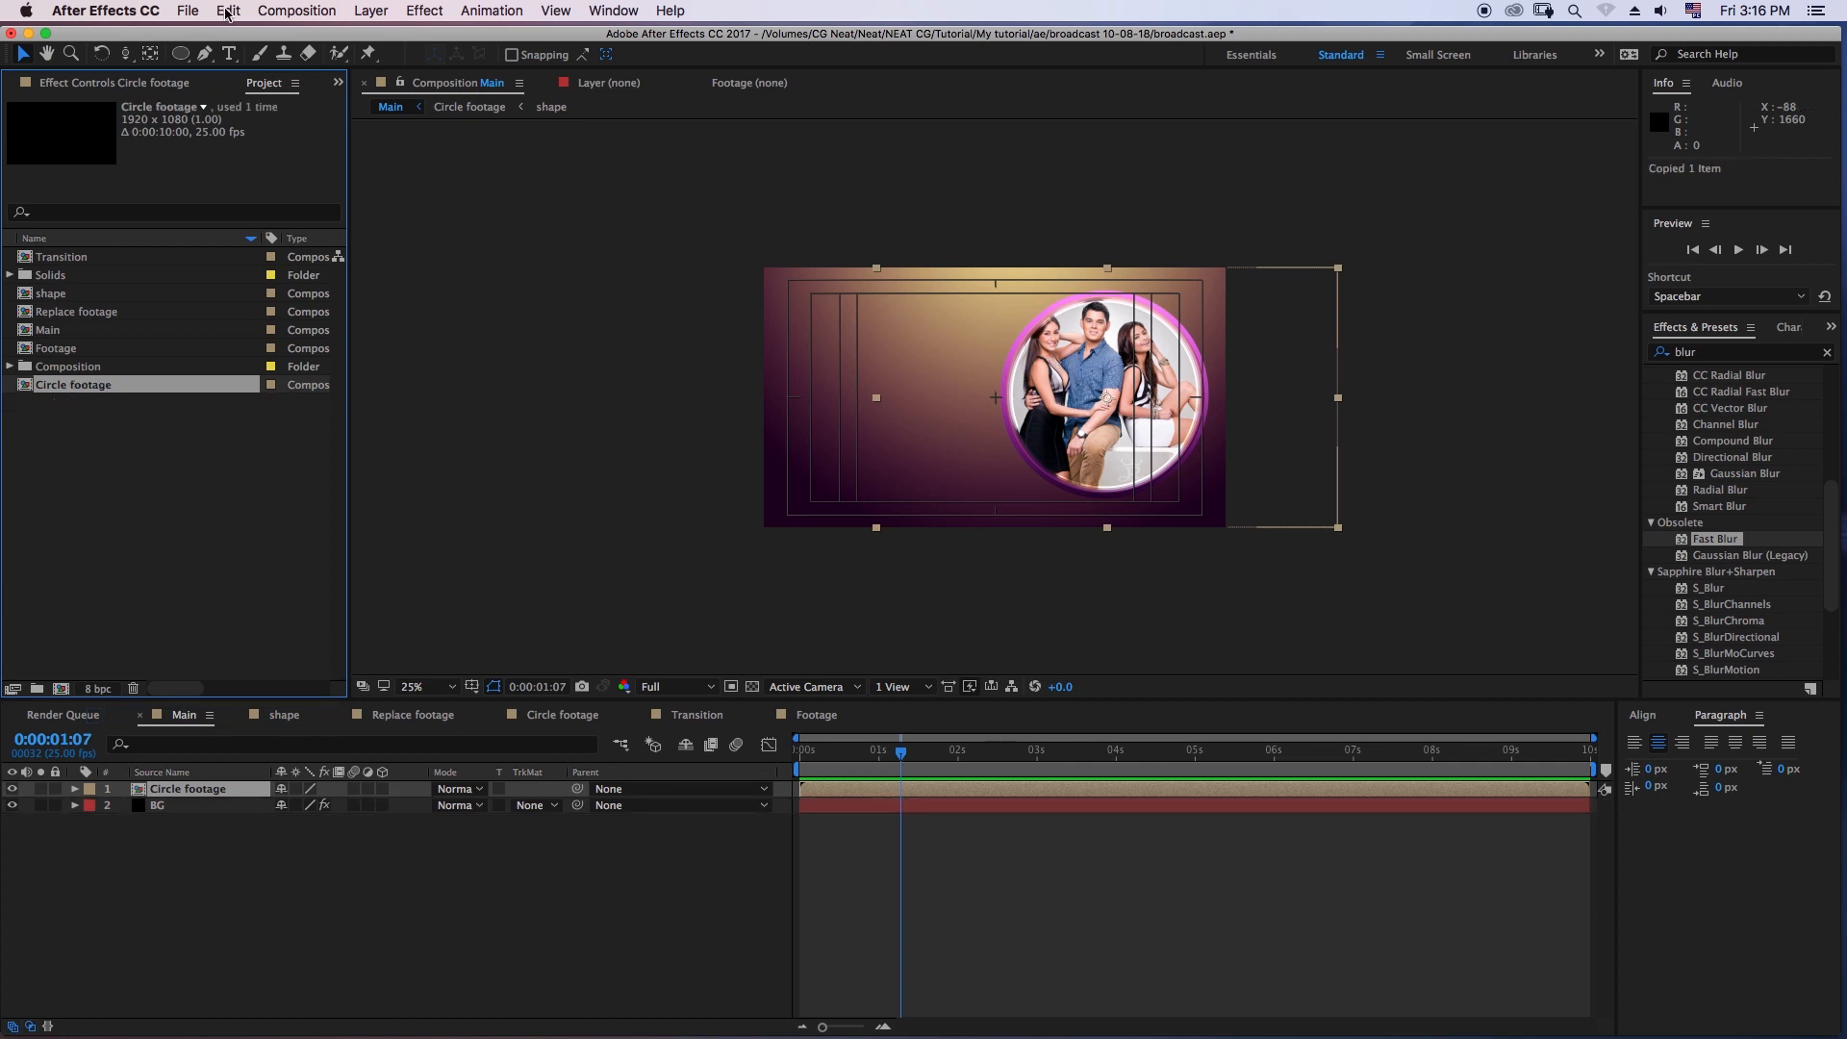
- Duplicate the Circle footage composition in the project and name the duplicate Circle overlay
left_click(227, 13)
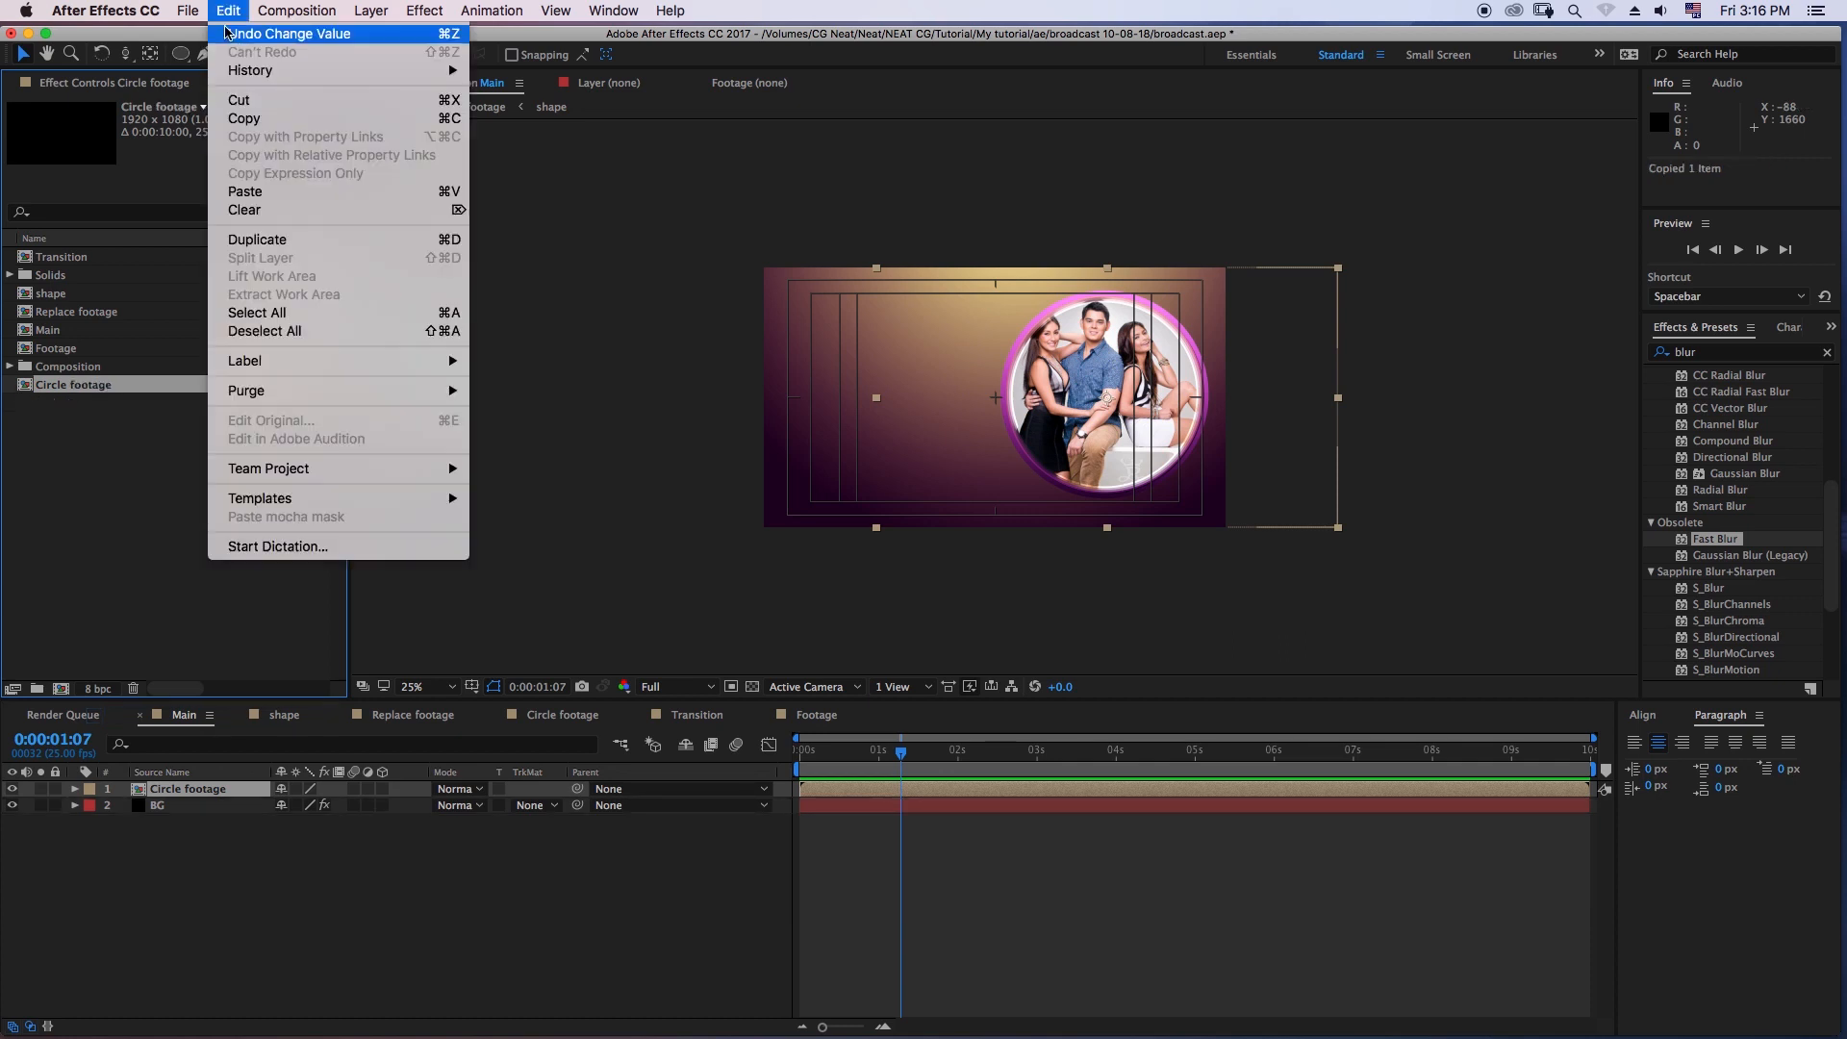
left_click(270, 242)
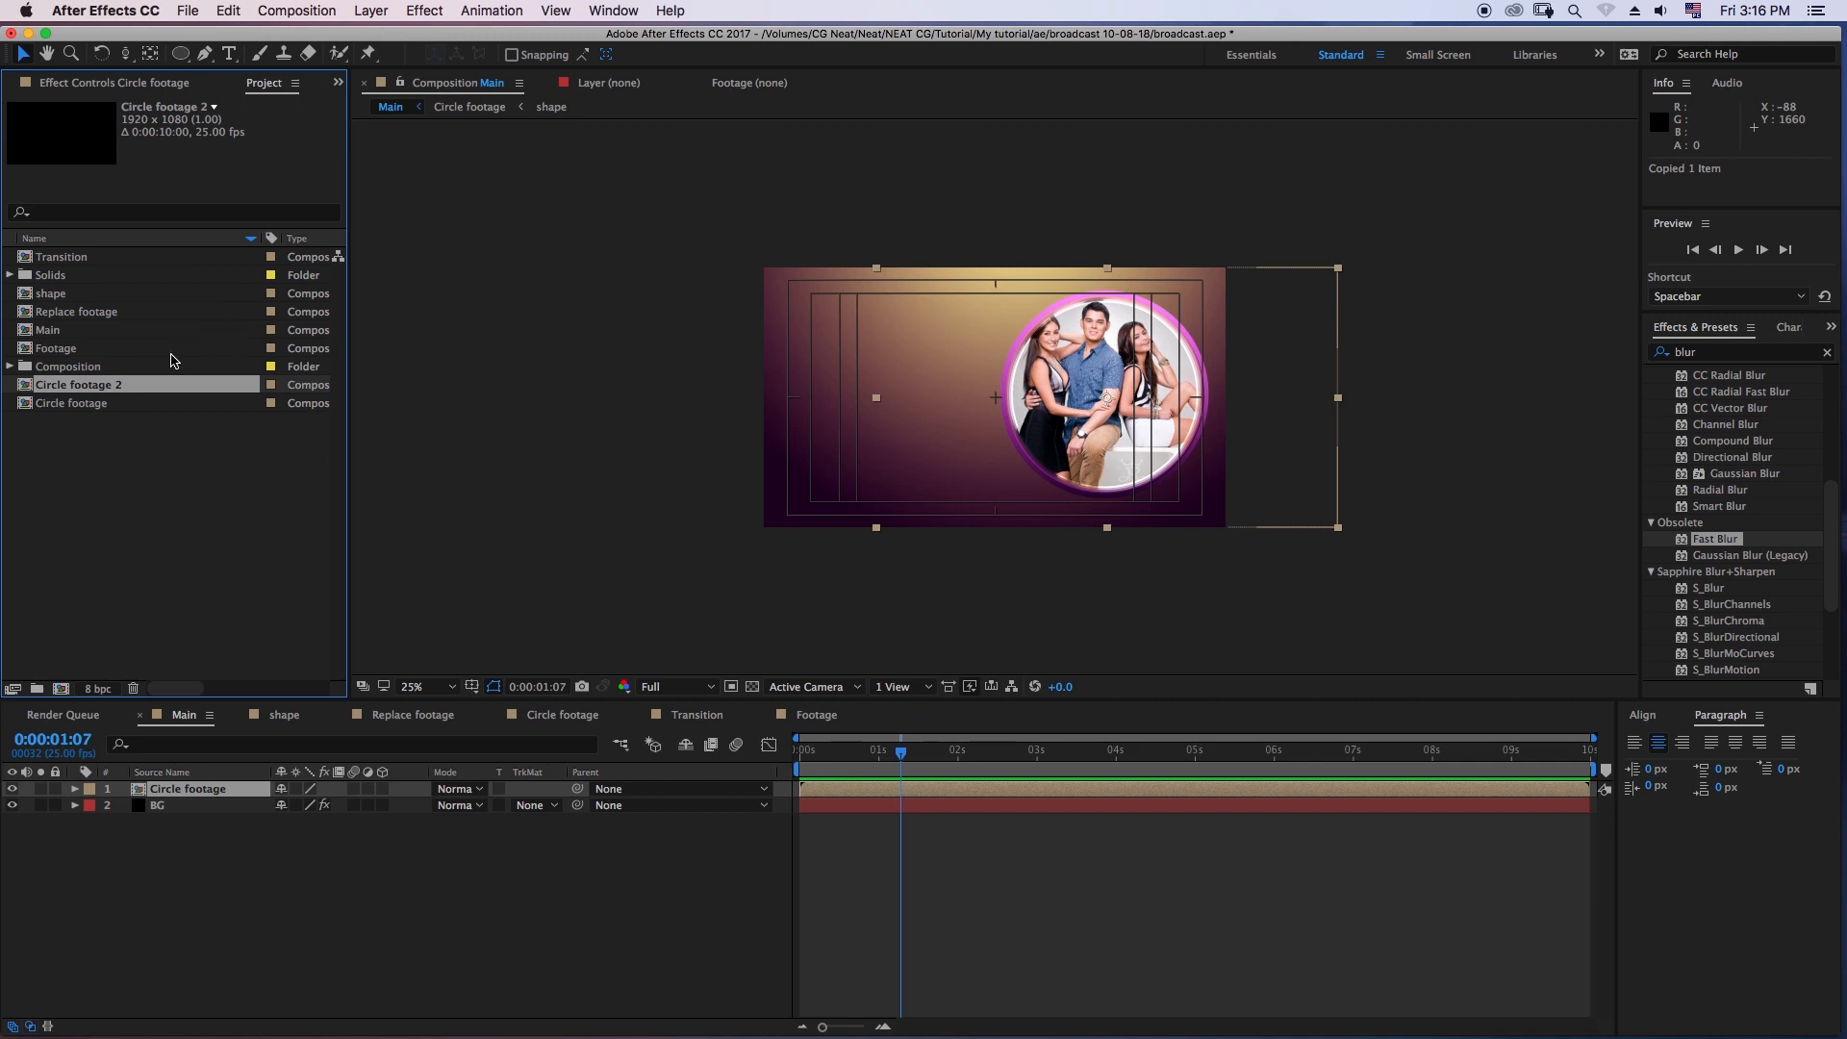
key("Return")
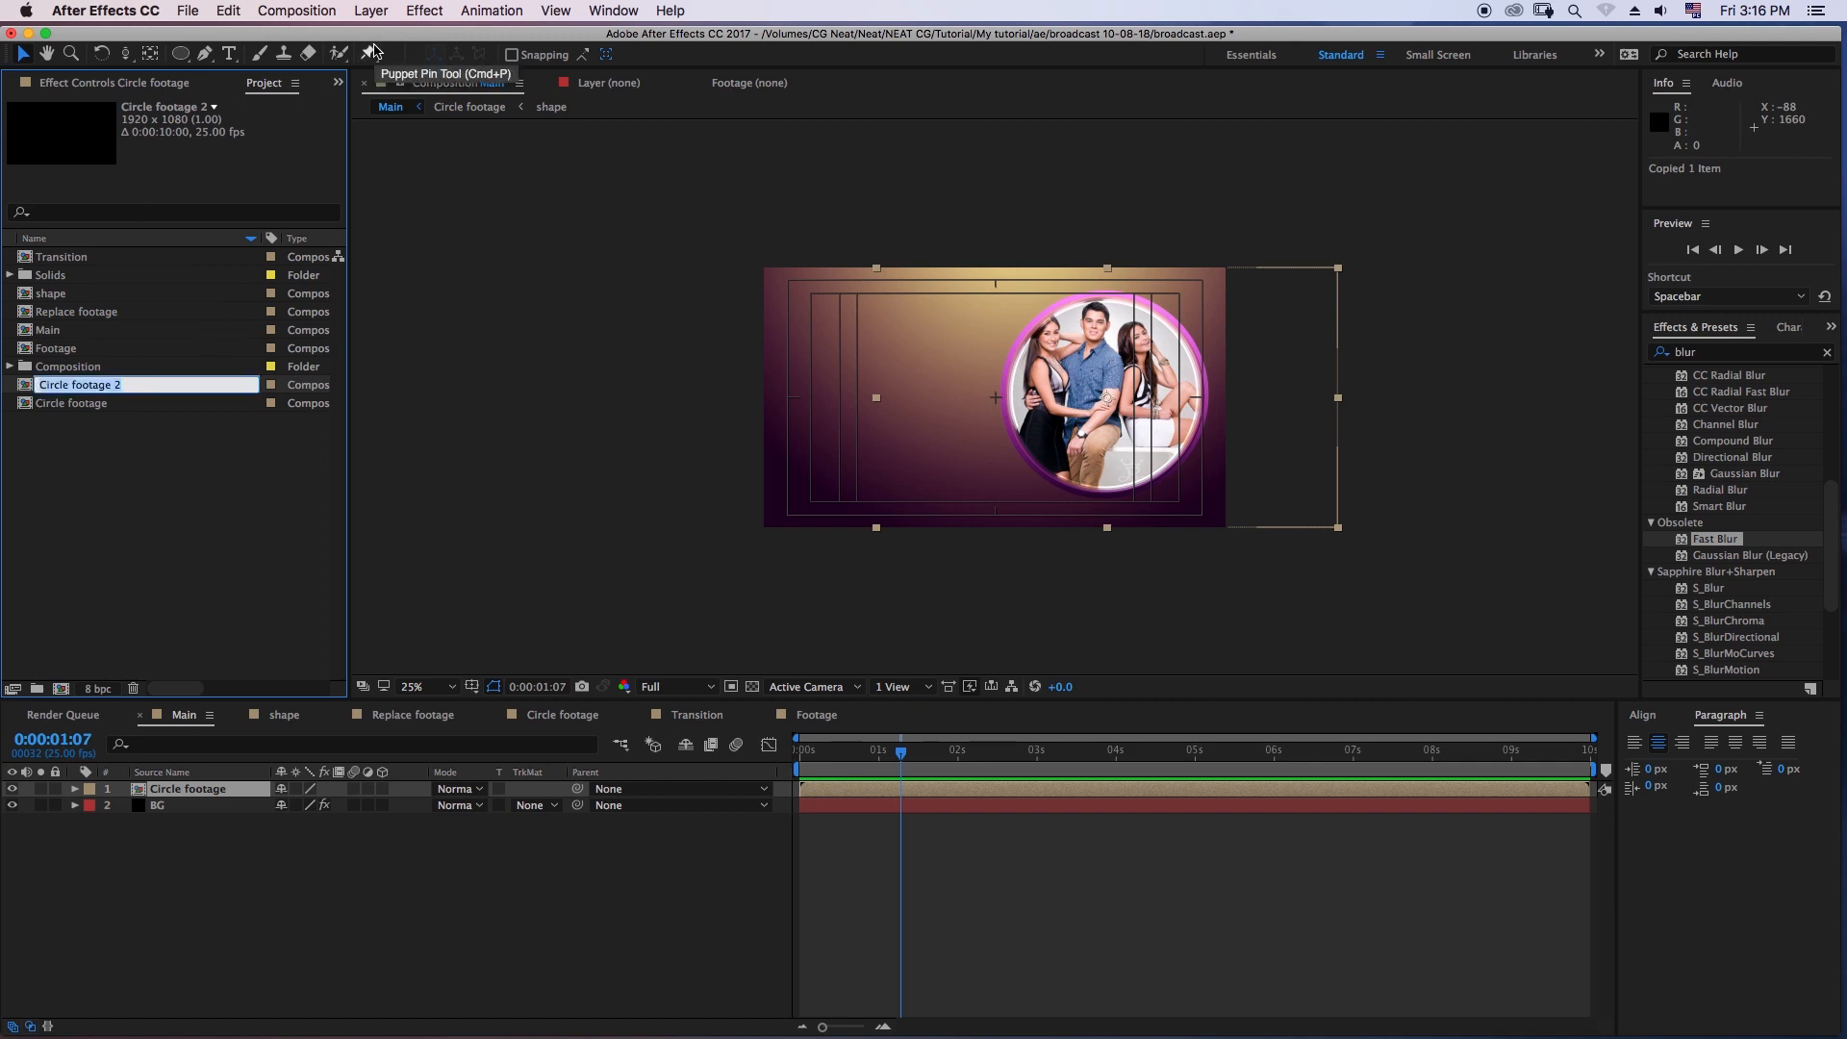
key("Right")
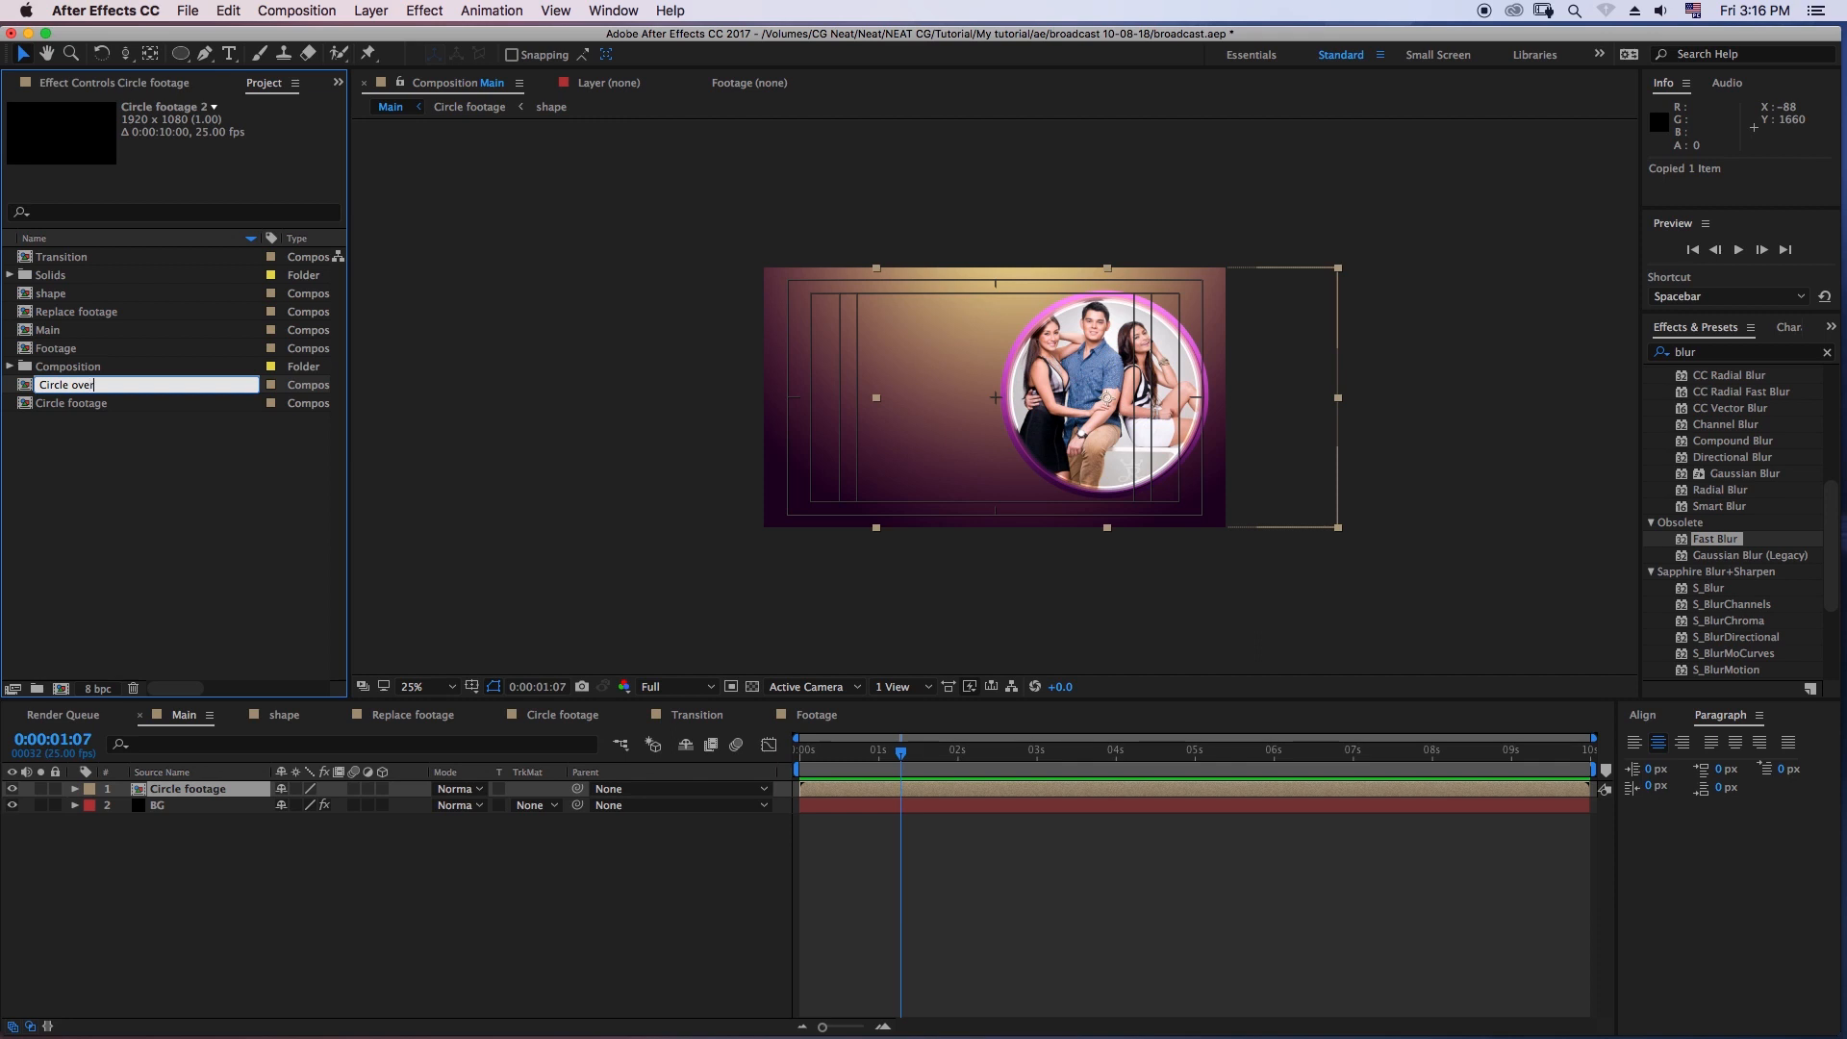
key("Return")
- Place the Circle overlay composition in Main beneath the Circle footage layer and scale it to 184%
left_click_drag(73, 385, 182, 798)
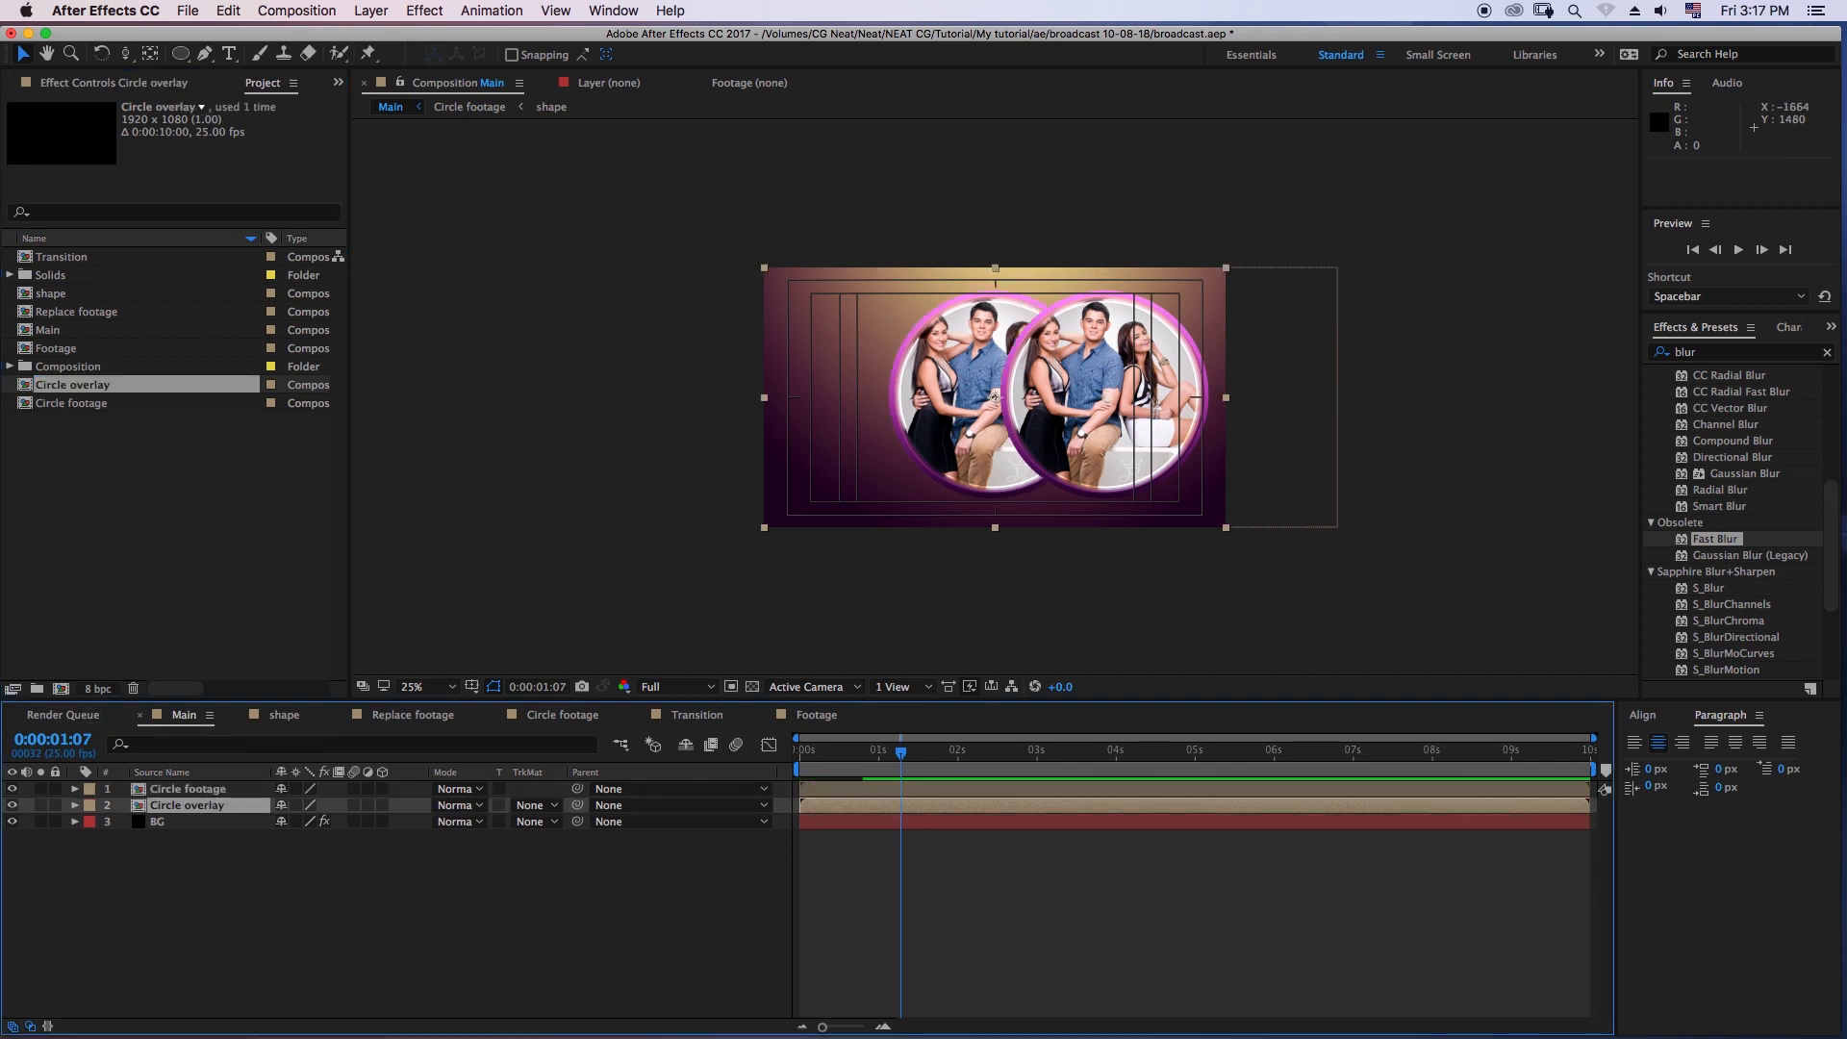
key("s")
left_click_drag(304, 822, 385, 822)
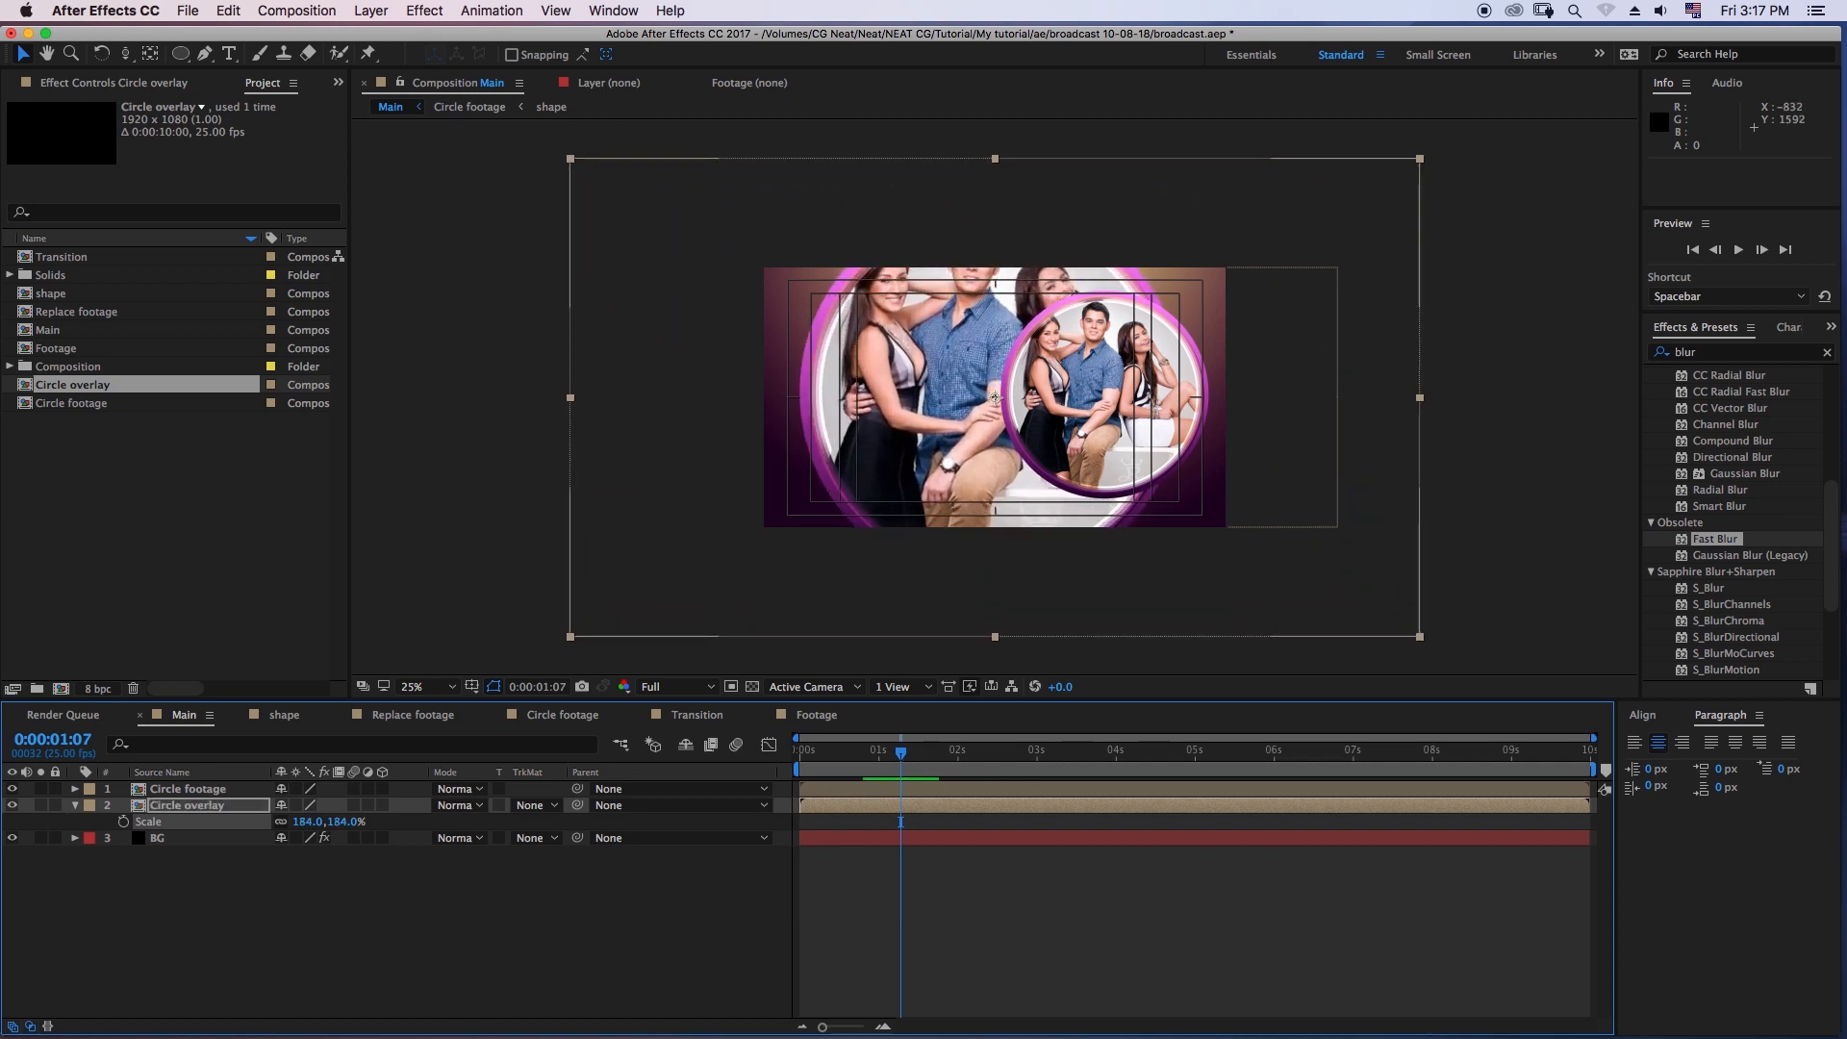
- Move the enlarged Circle overlay layer behind the small circular poster, to position 1380, 612, leaving the layer unlocked
left_click(956, 417)
left_click_drag(995, 397, 1100, 396)
key("space")
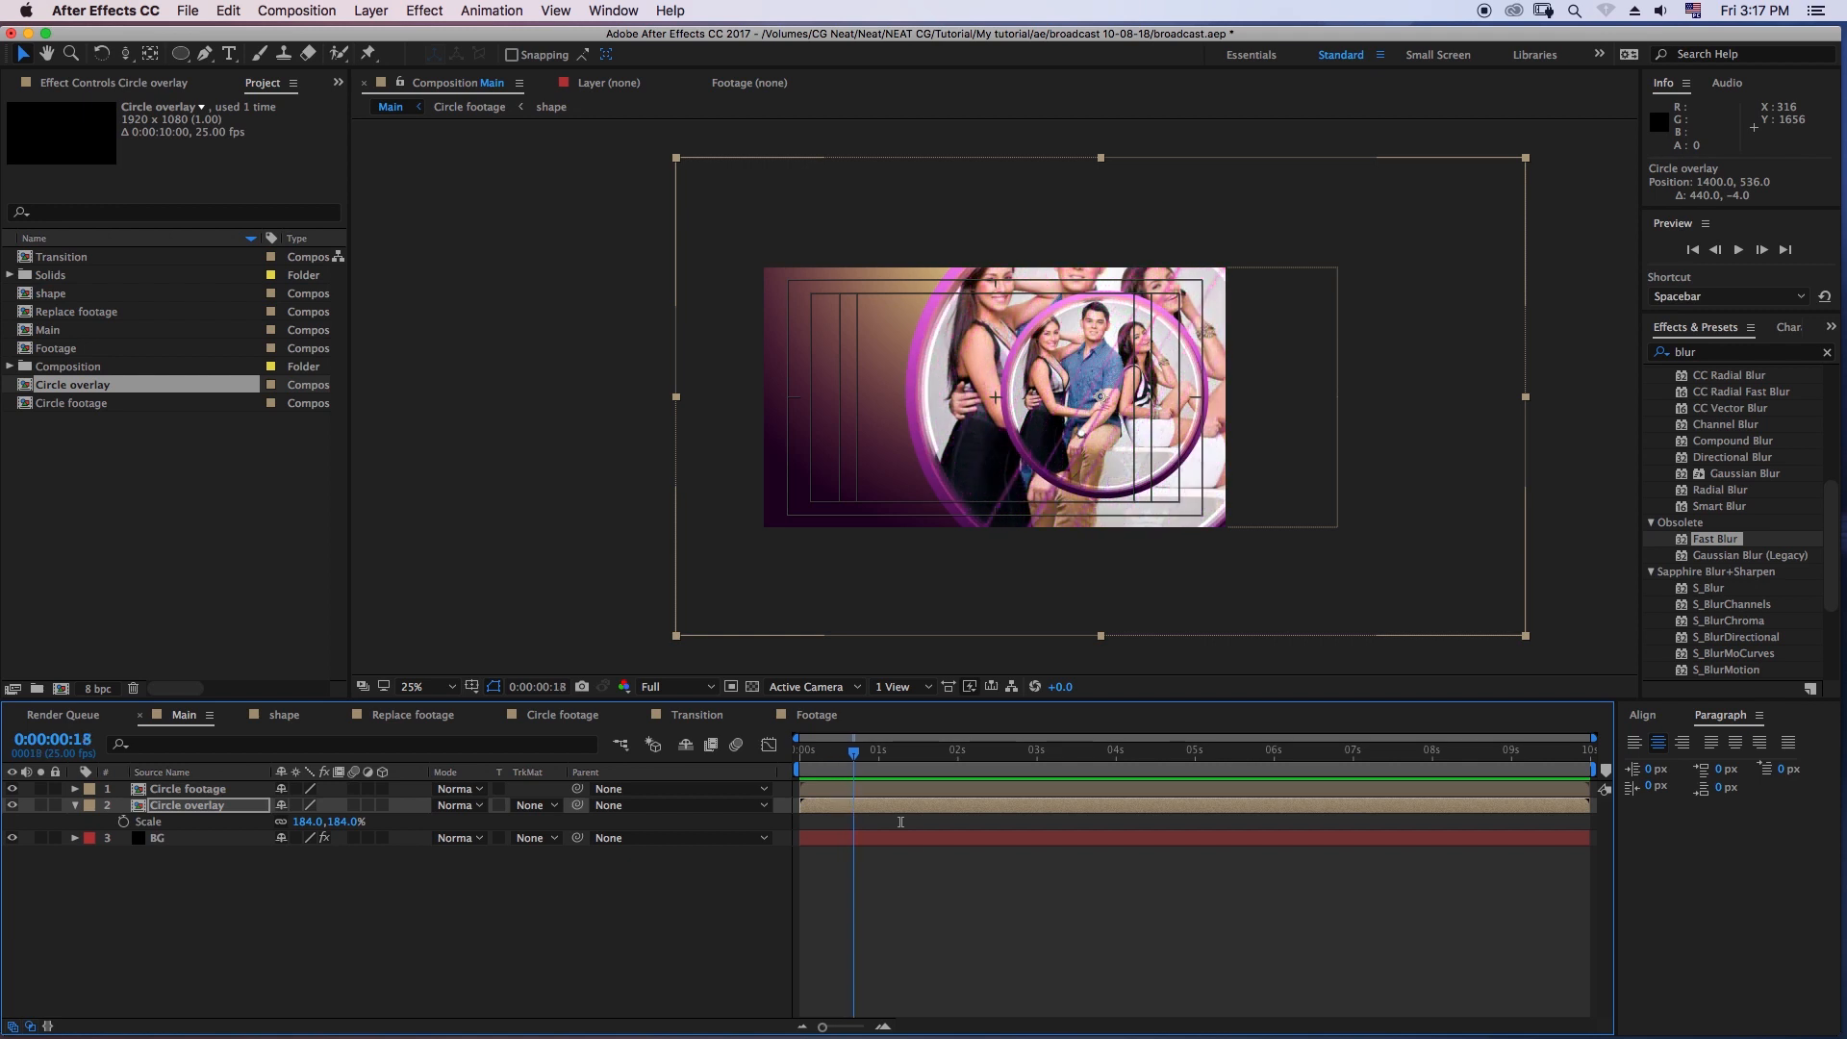
left_click_drag(1100, 396, 1096, 413)
key("super+l")
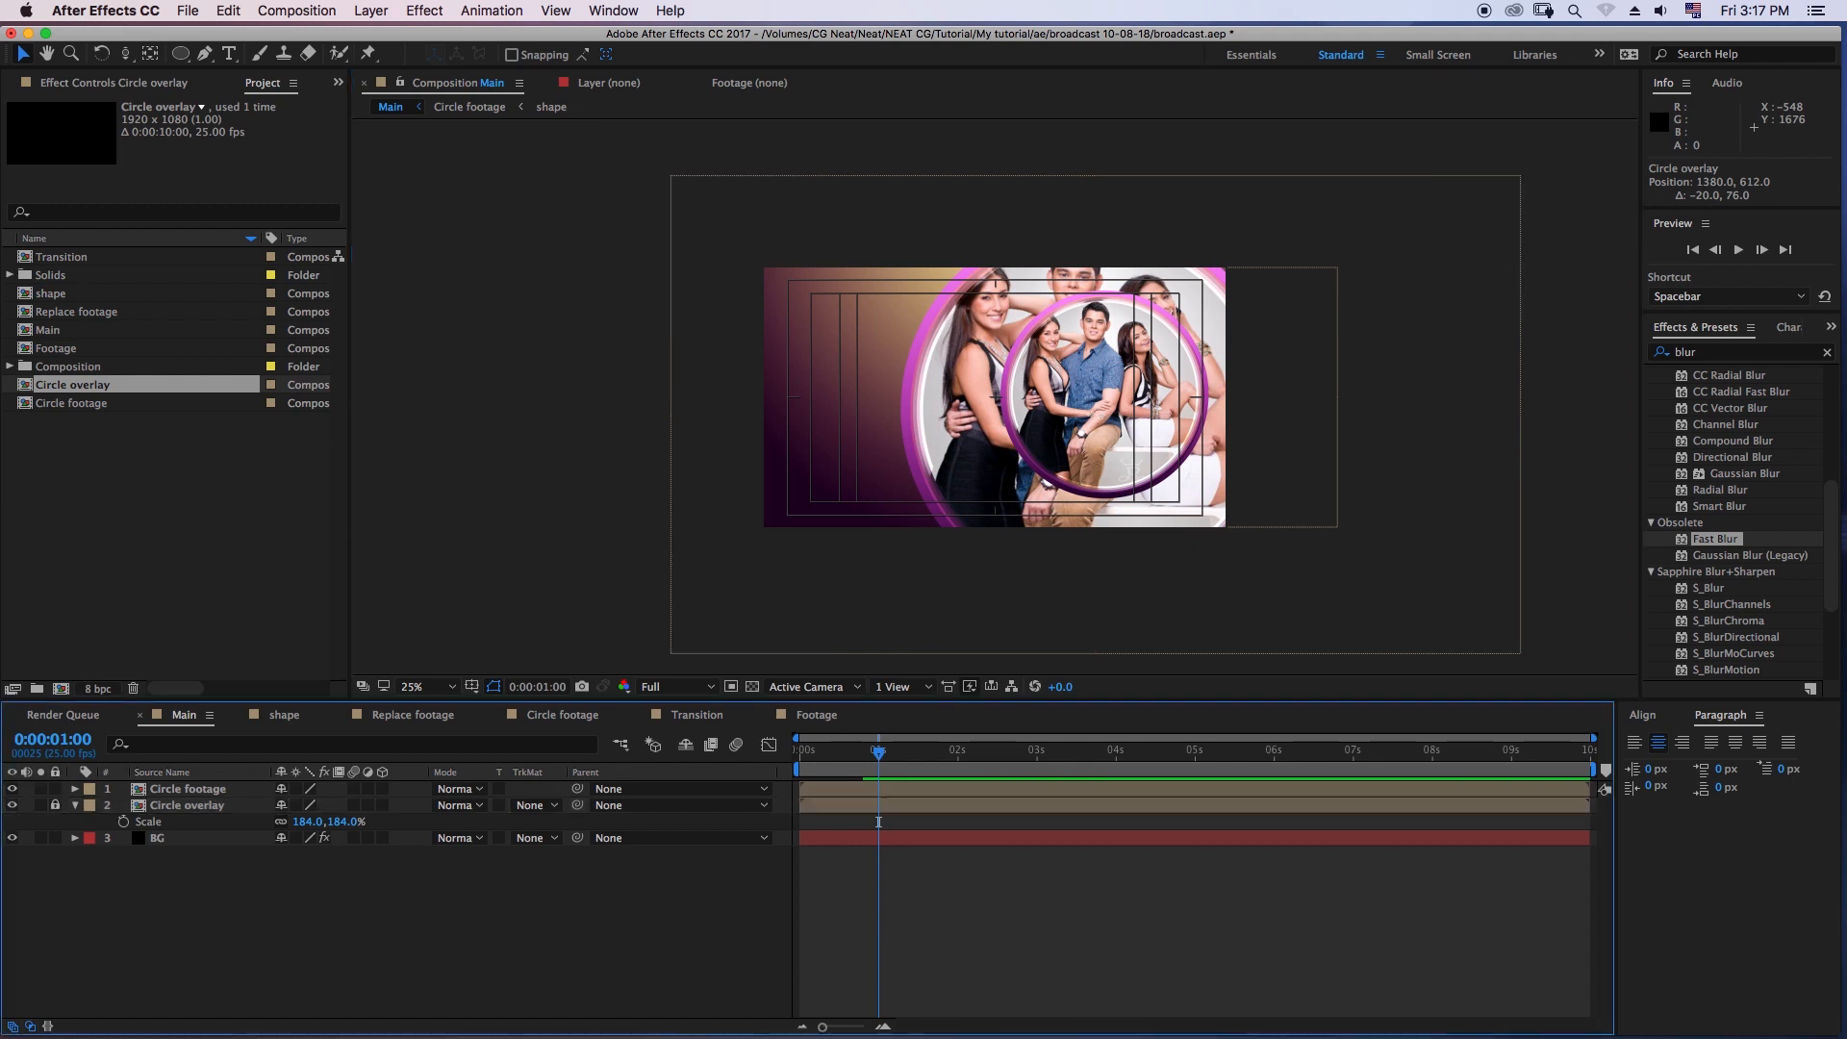
key("super+z")
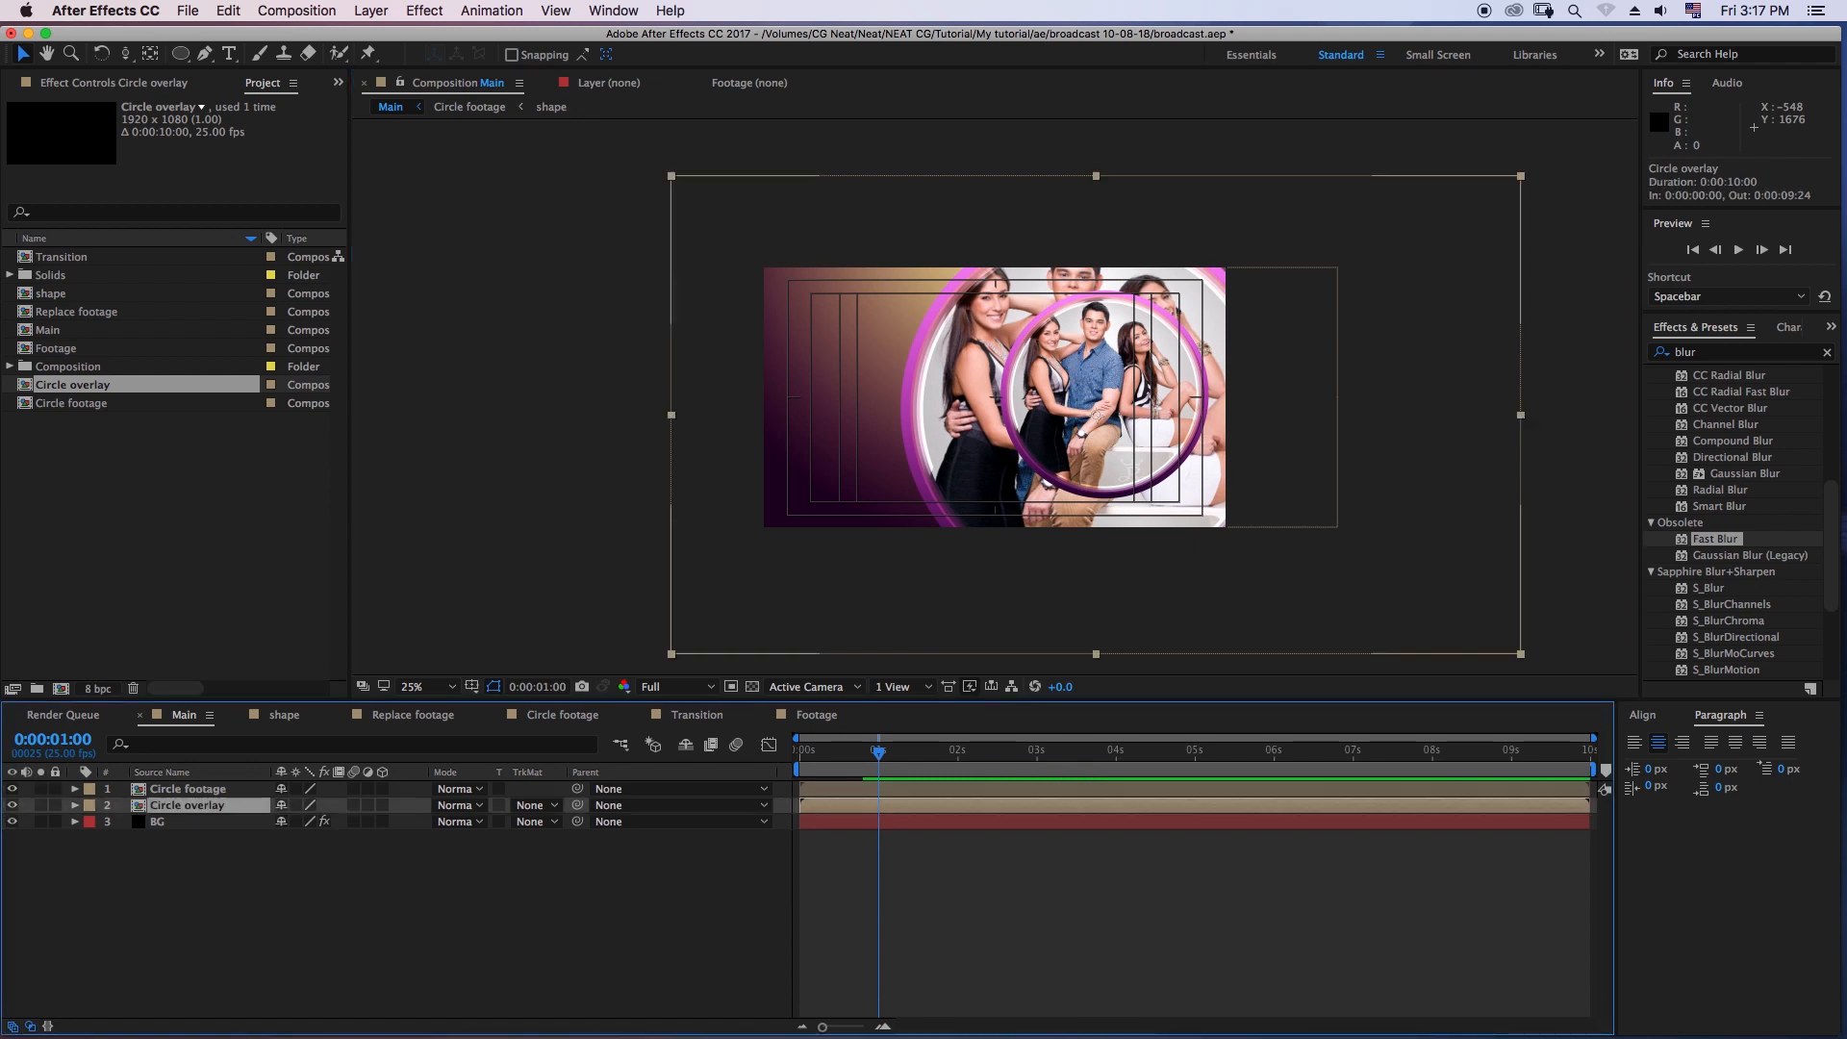
- Set the Circle overlay layer's blending mode to Overlay and deselect it
left_click(460, 805)
left_click(515, 592)
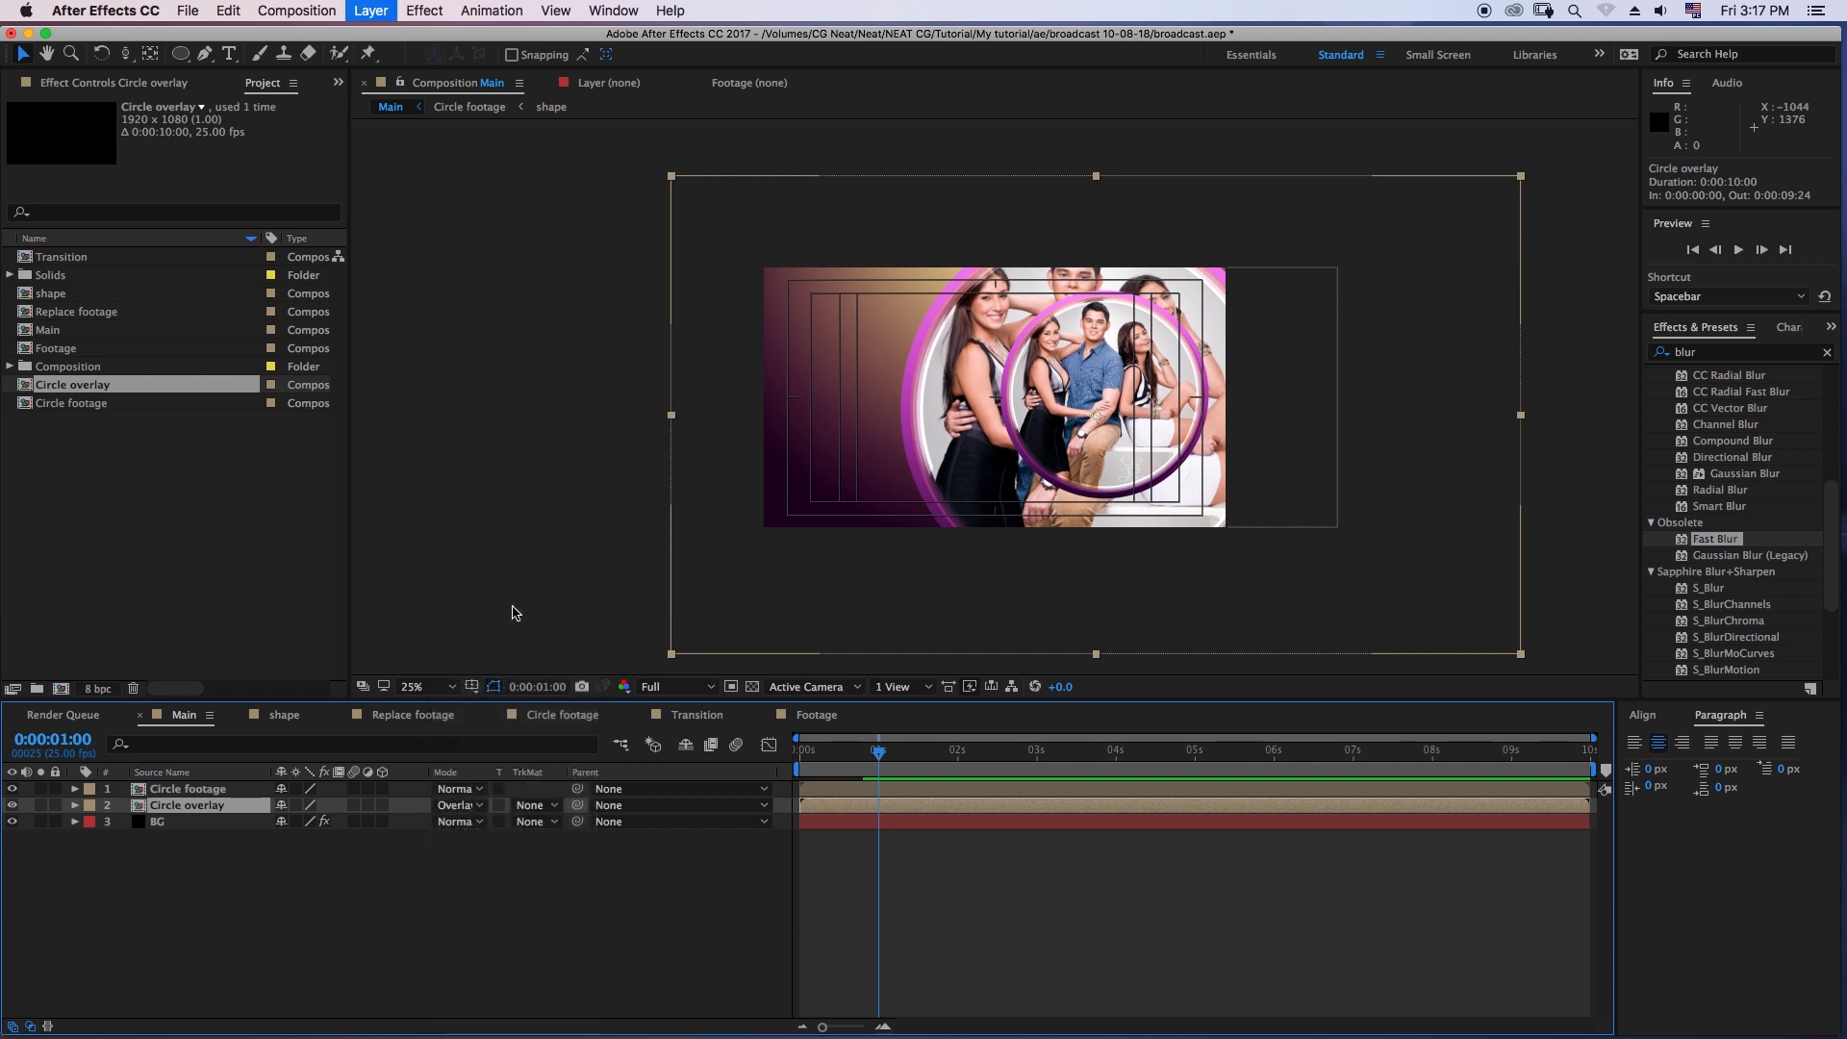
left_click(535, 923)
key("period")
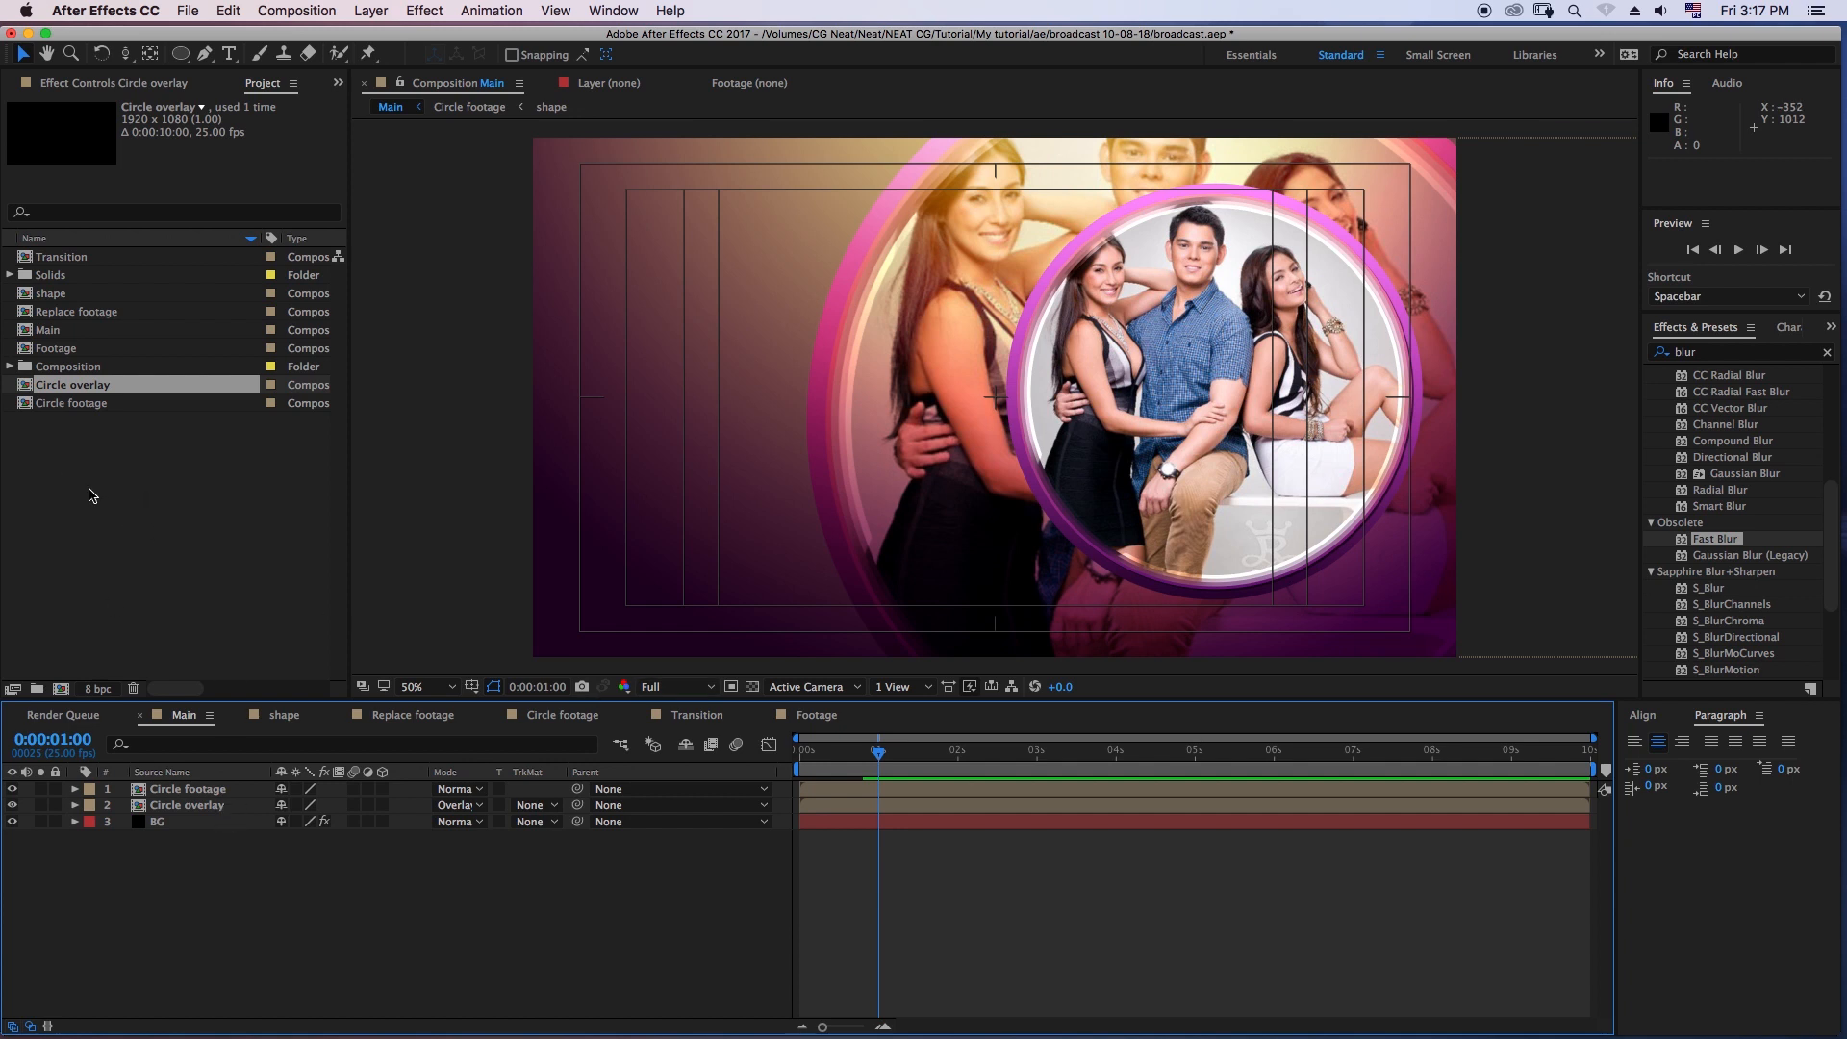
- Open the Circle overlay composition and delete its Footage layer
double_click(84, 388)
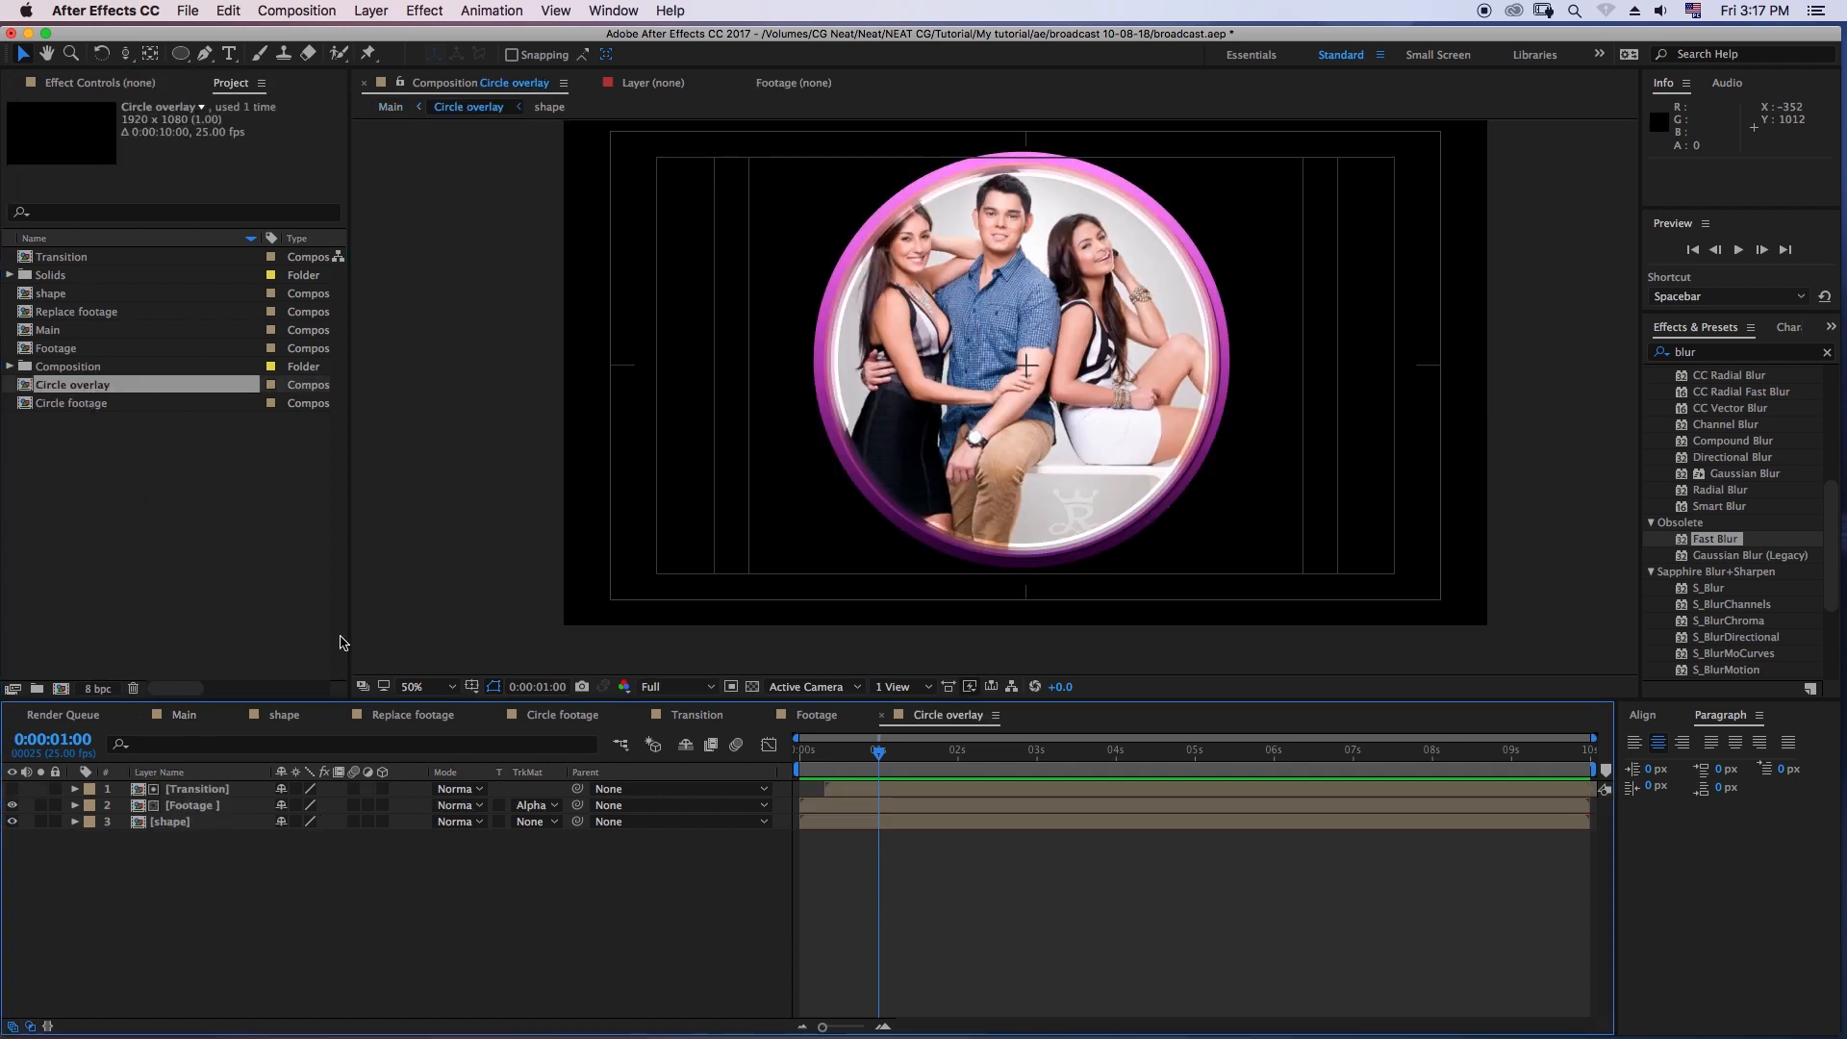
left_click(191, 805)
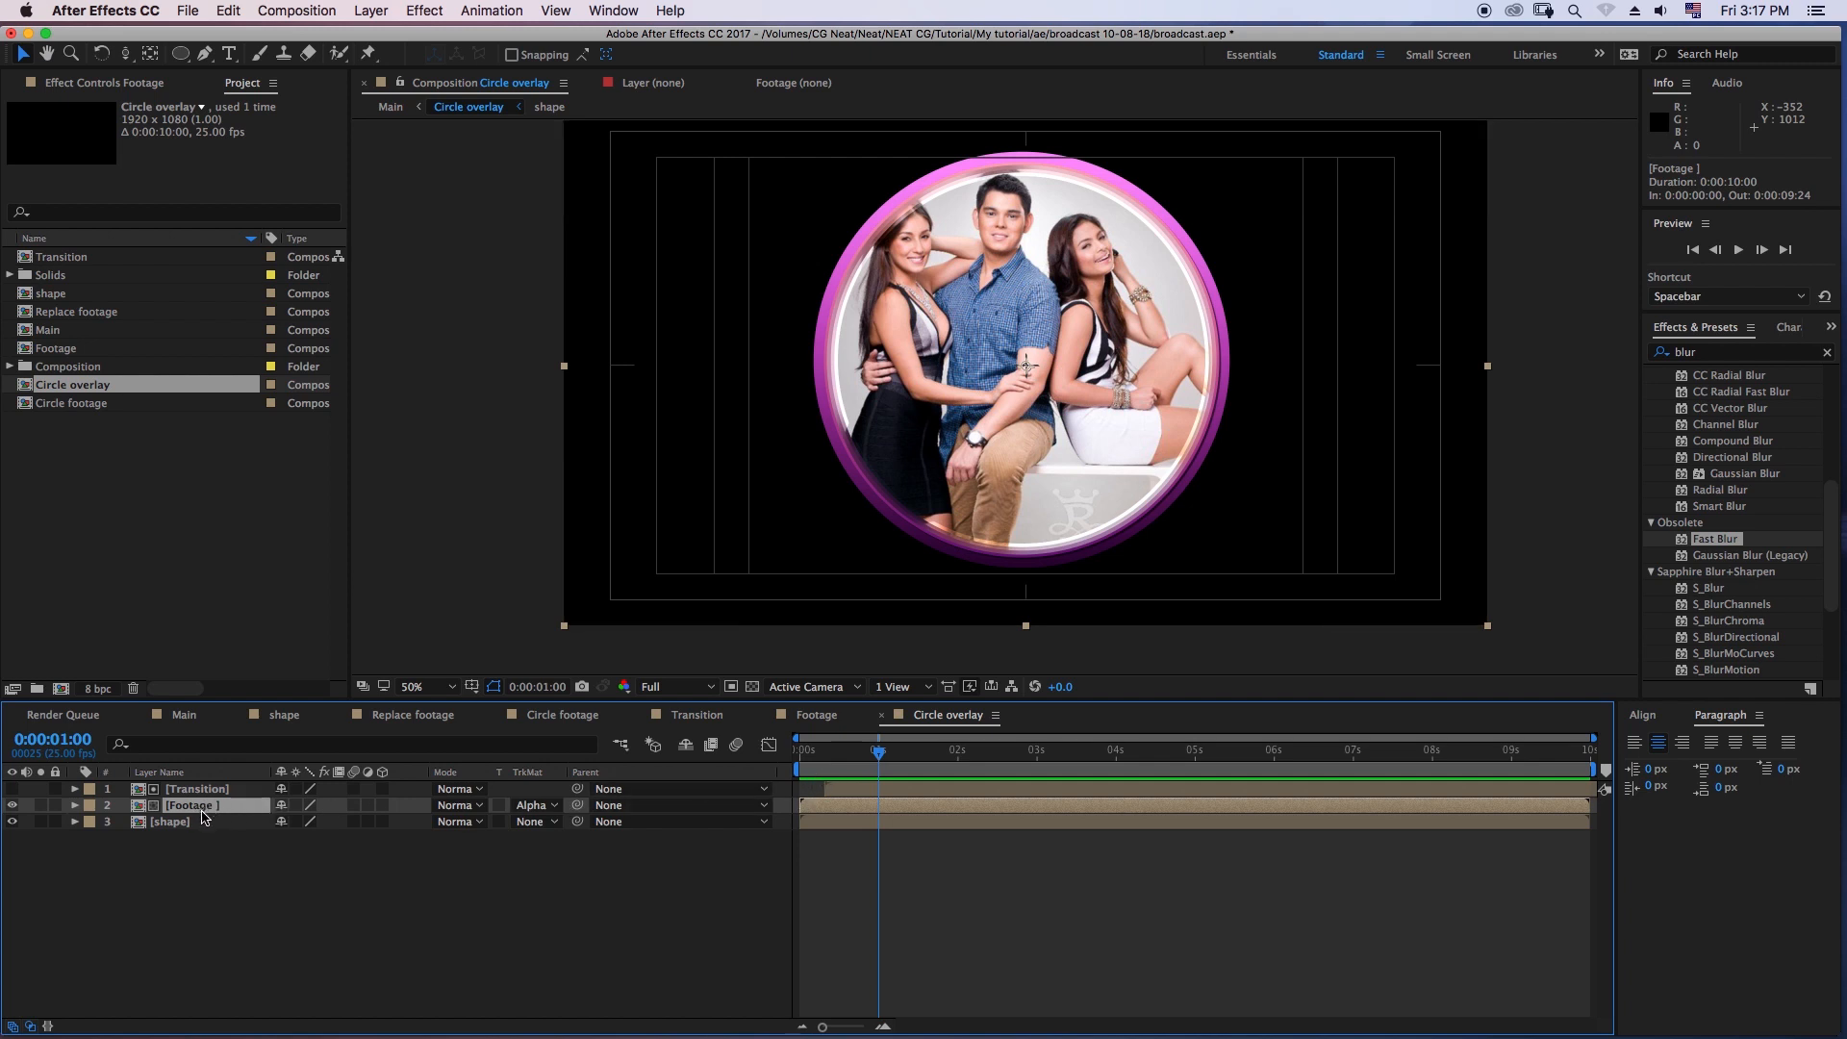
key("Delete")
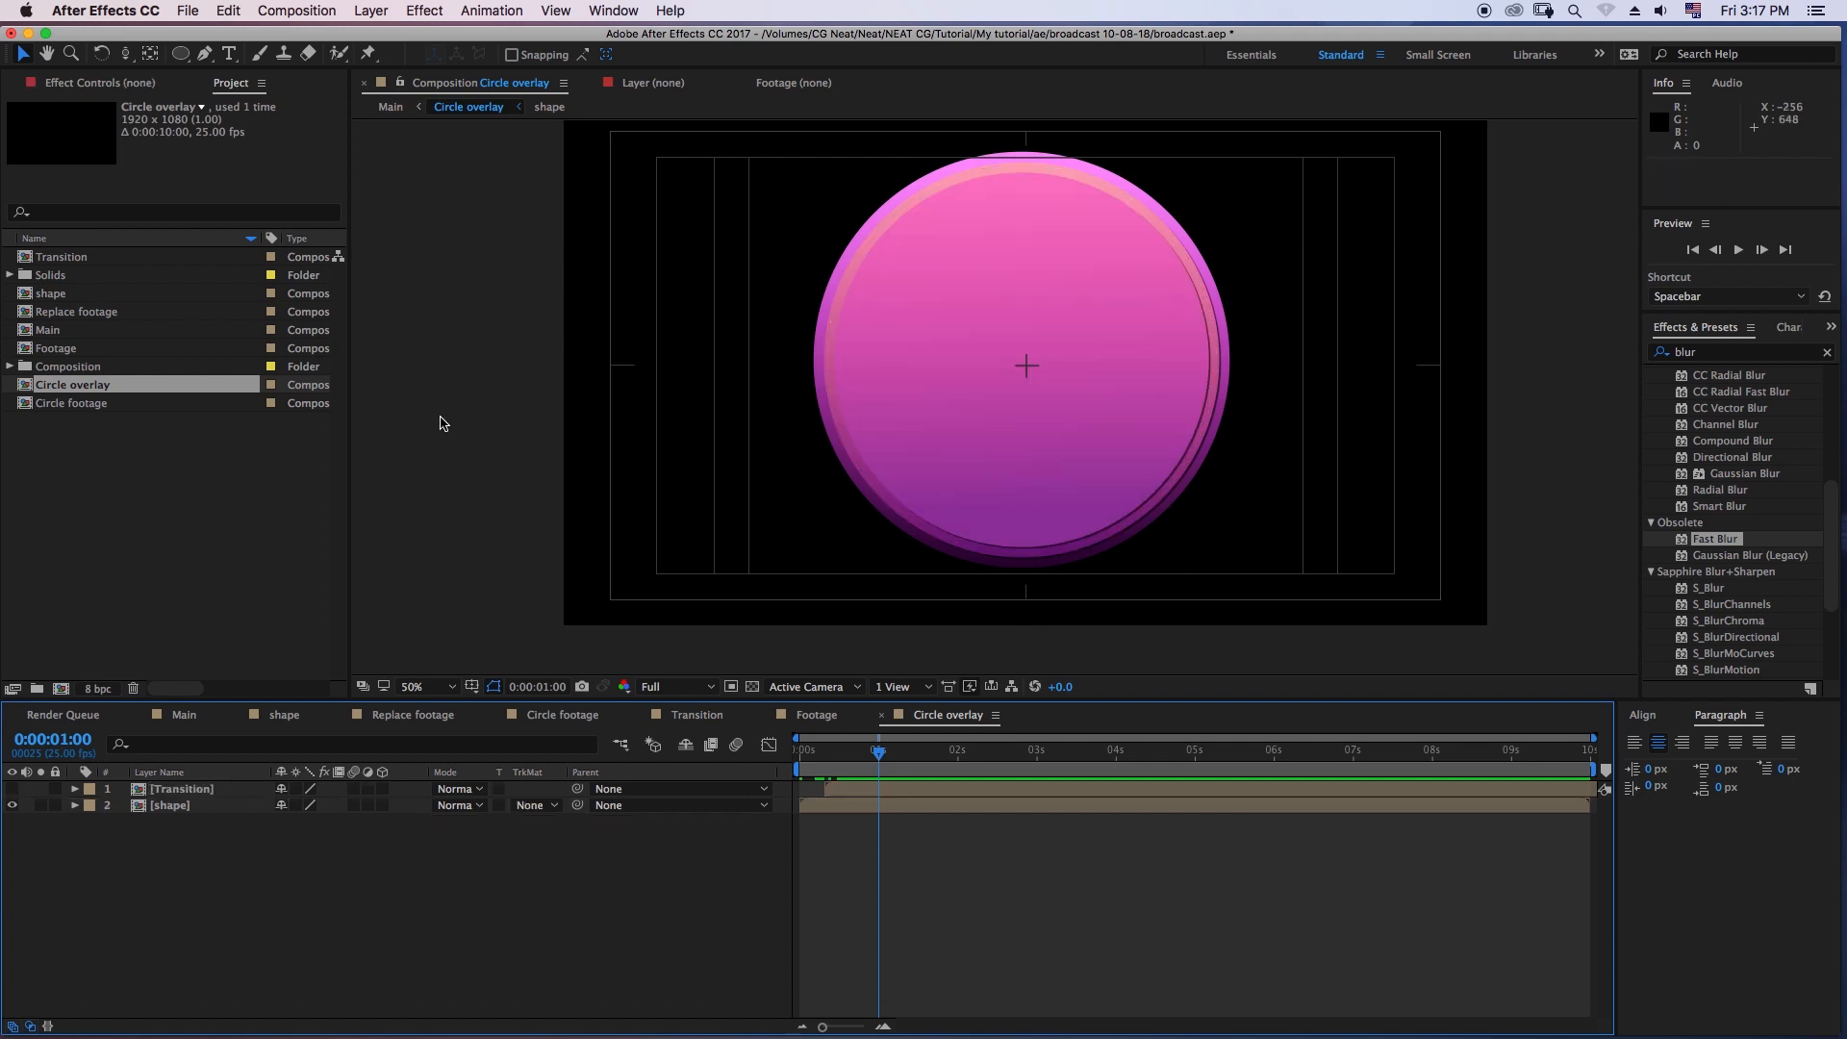
- In the Footage composition, copy the mate video layer together with the Replace footage layer directly below it
left_click(816, 714)
left_click(213, 838)
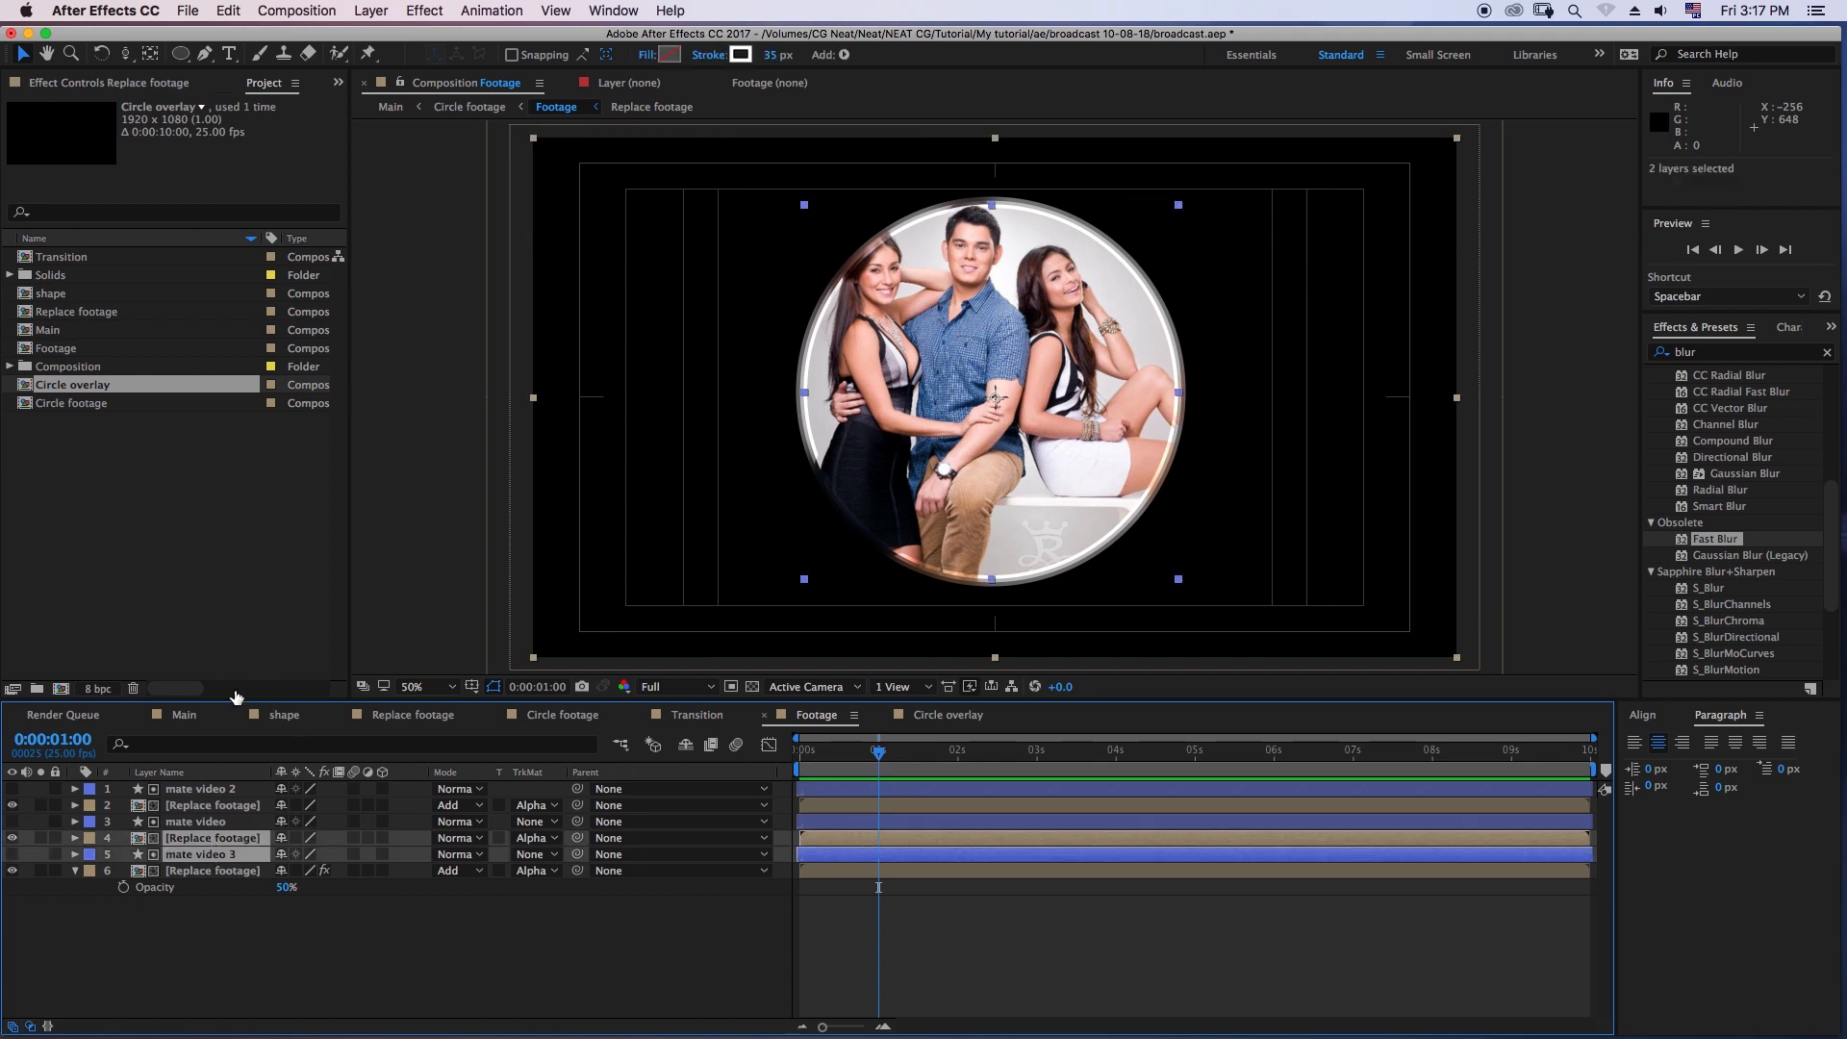
left_click(231, 822)
left_click(221, 839, "shift")
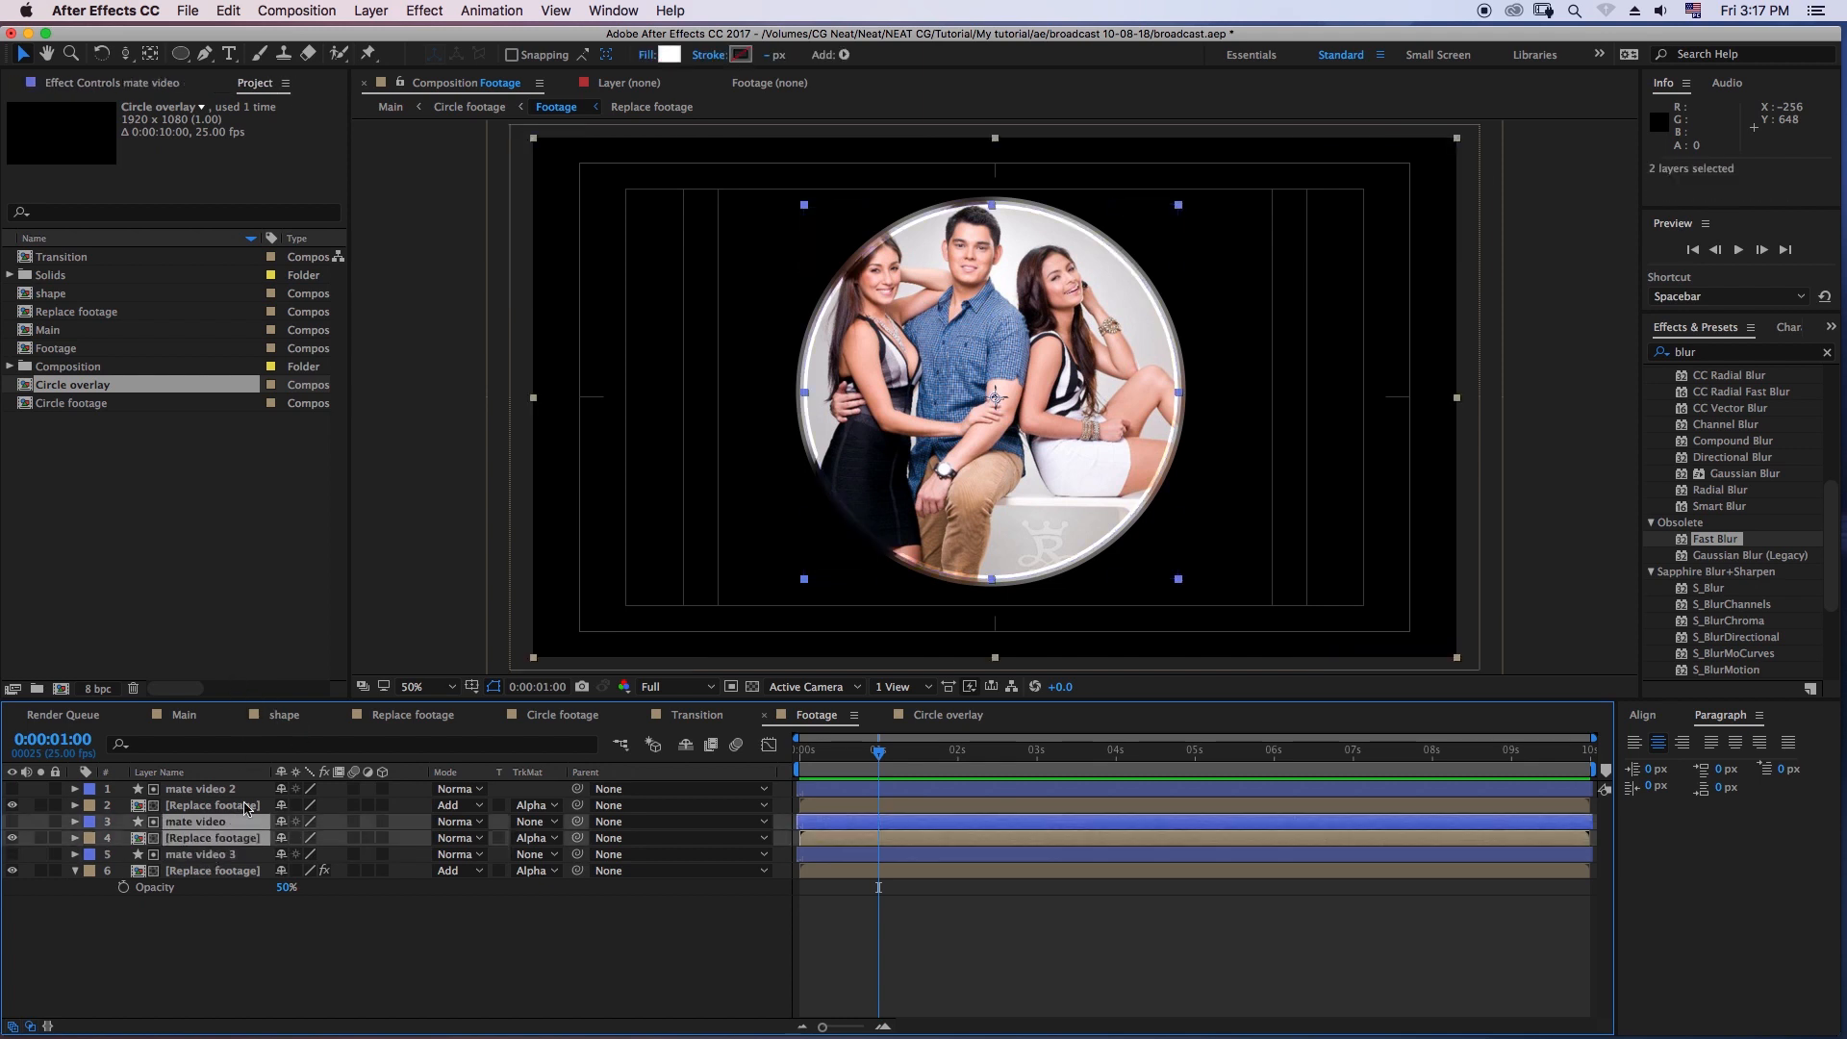
left_click(229, 12)
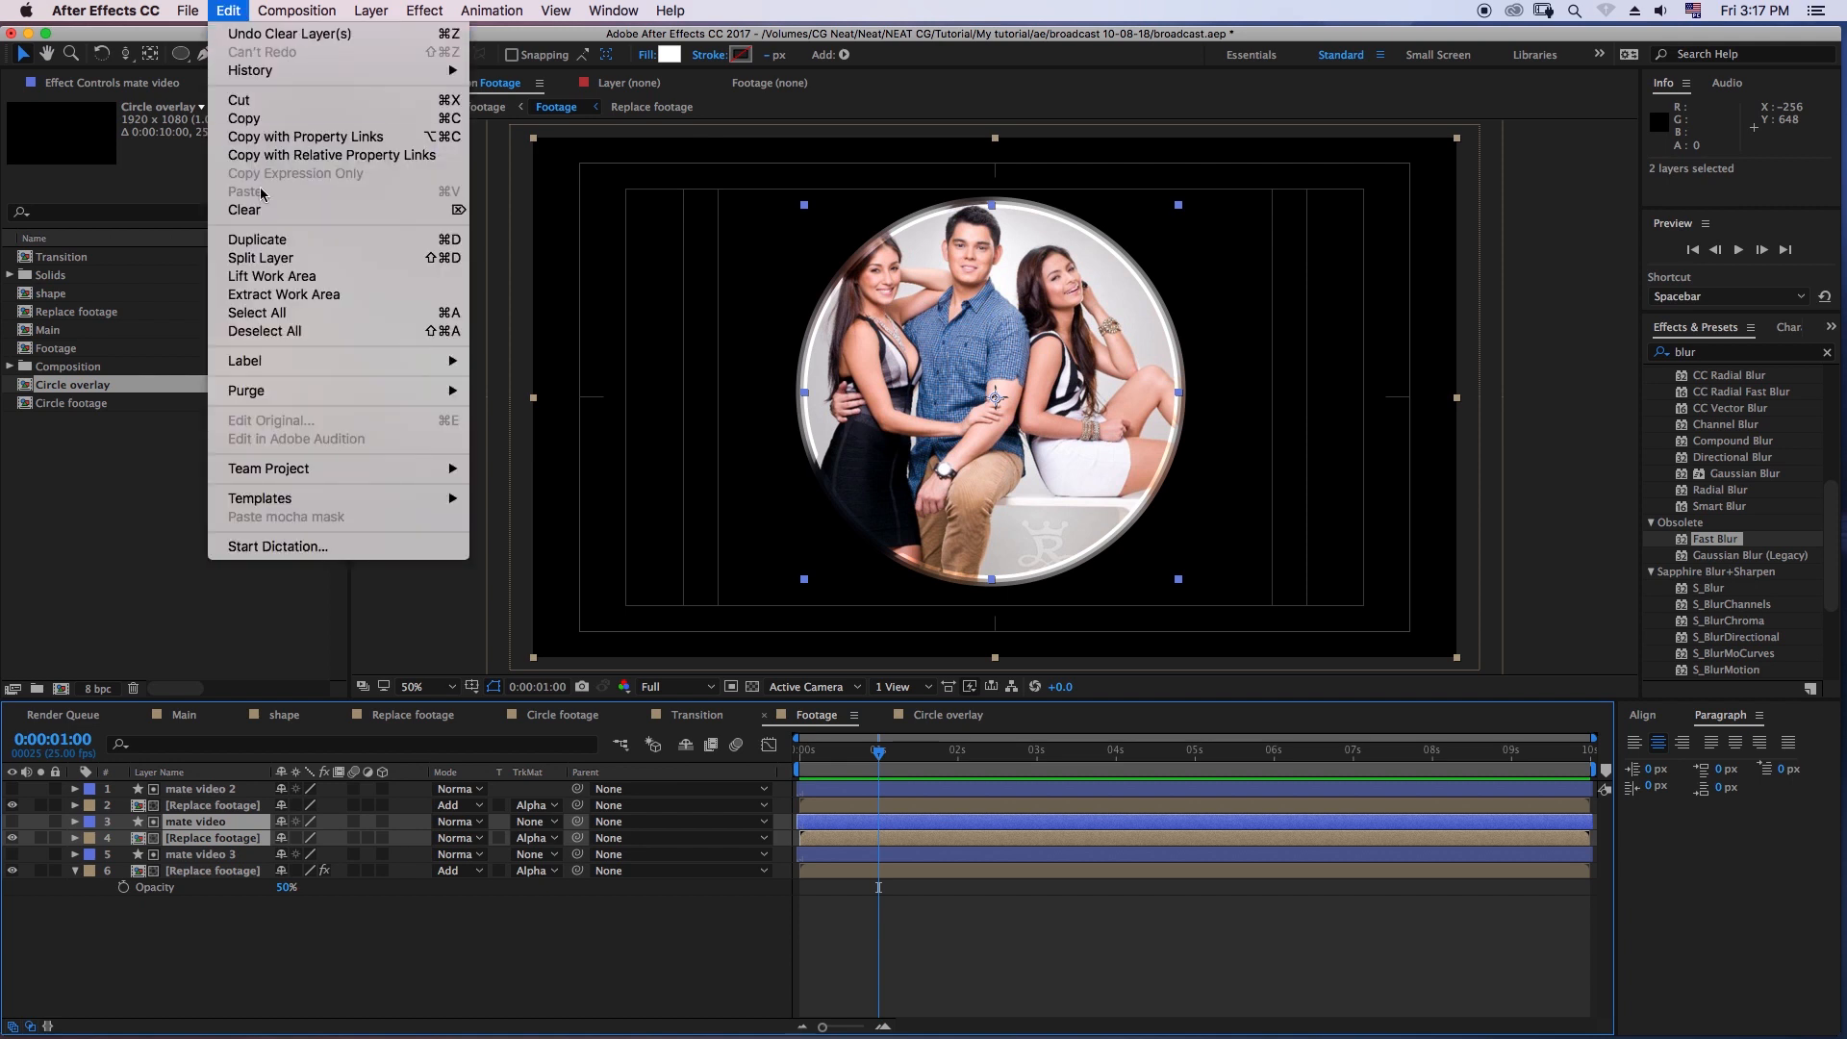
left_click(246, 117)
- Paste the copied mate video and Replace footage layers into the Circle overlay composition and check an early frame
left_click(942, 717)
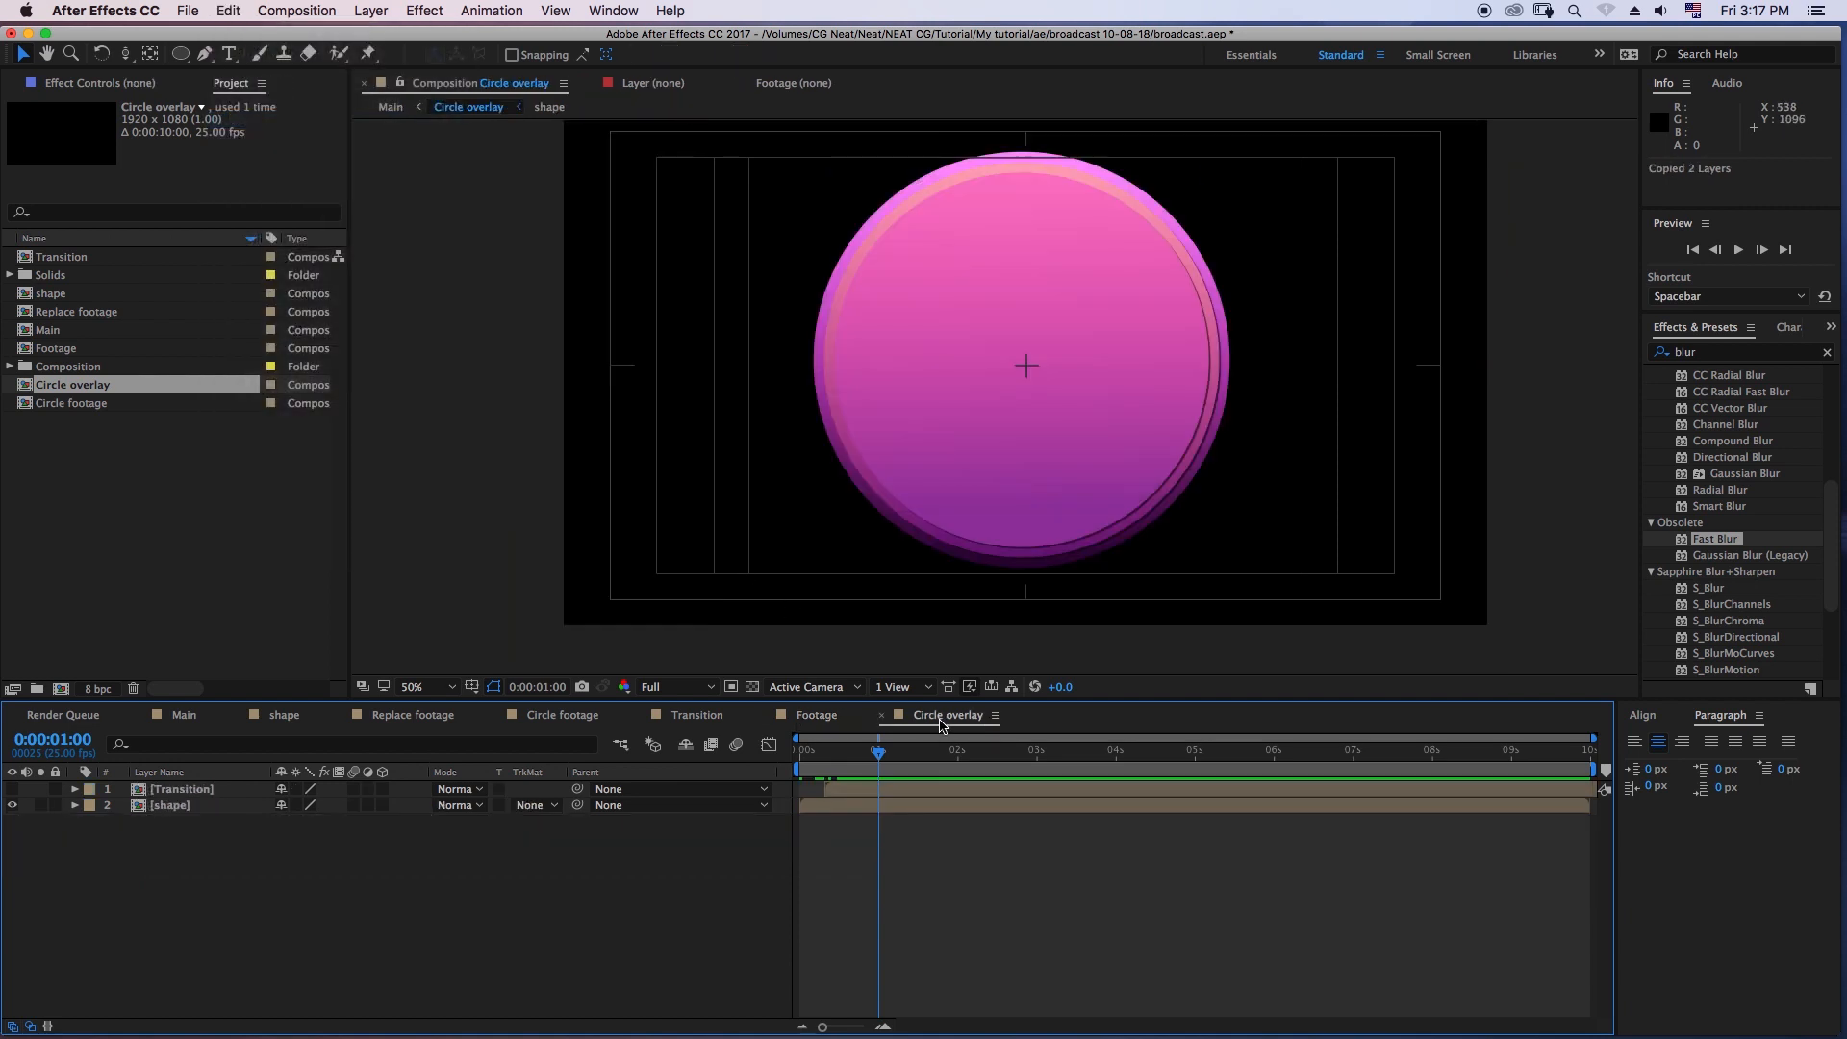
left_click(229, 10)
left_click(248, 194)
left_click_drag(808, 777, 844, 778)
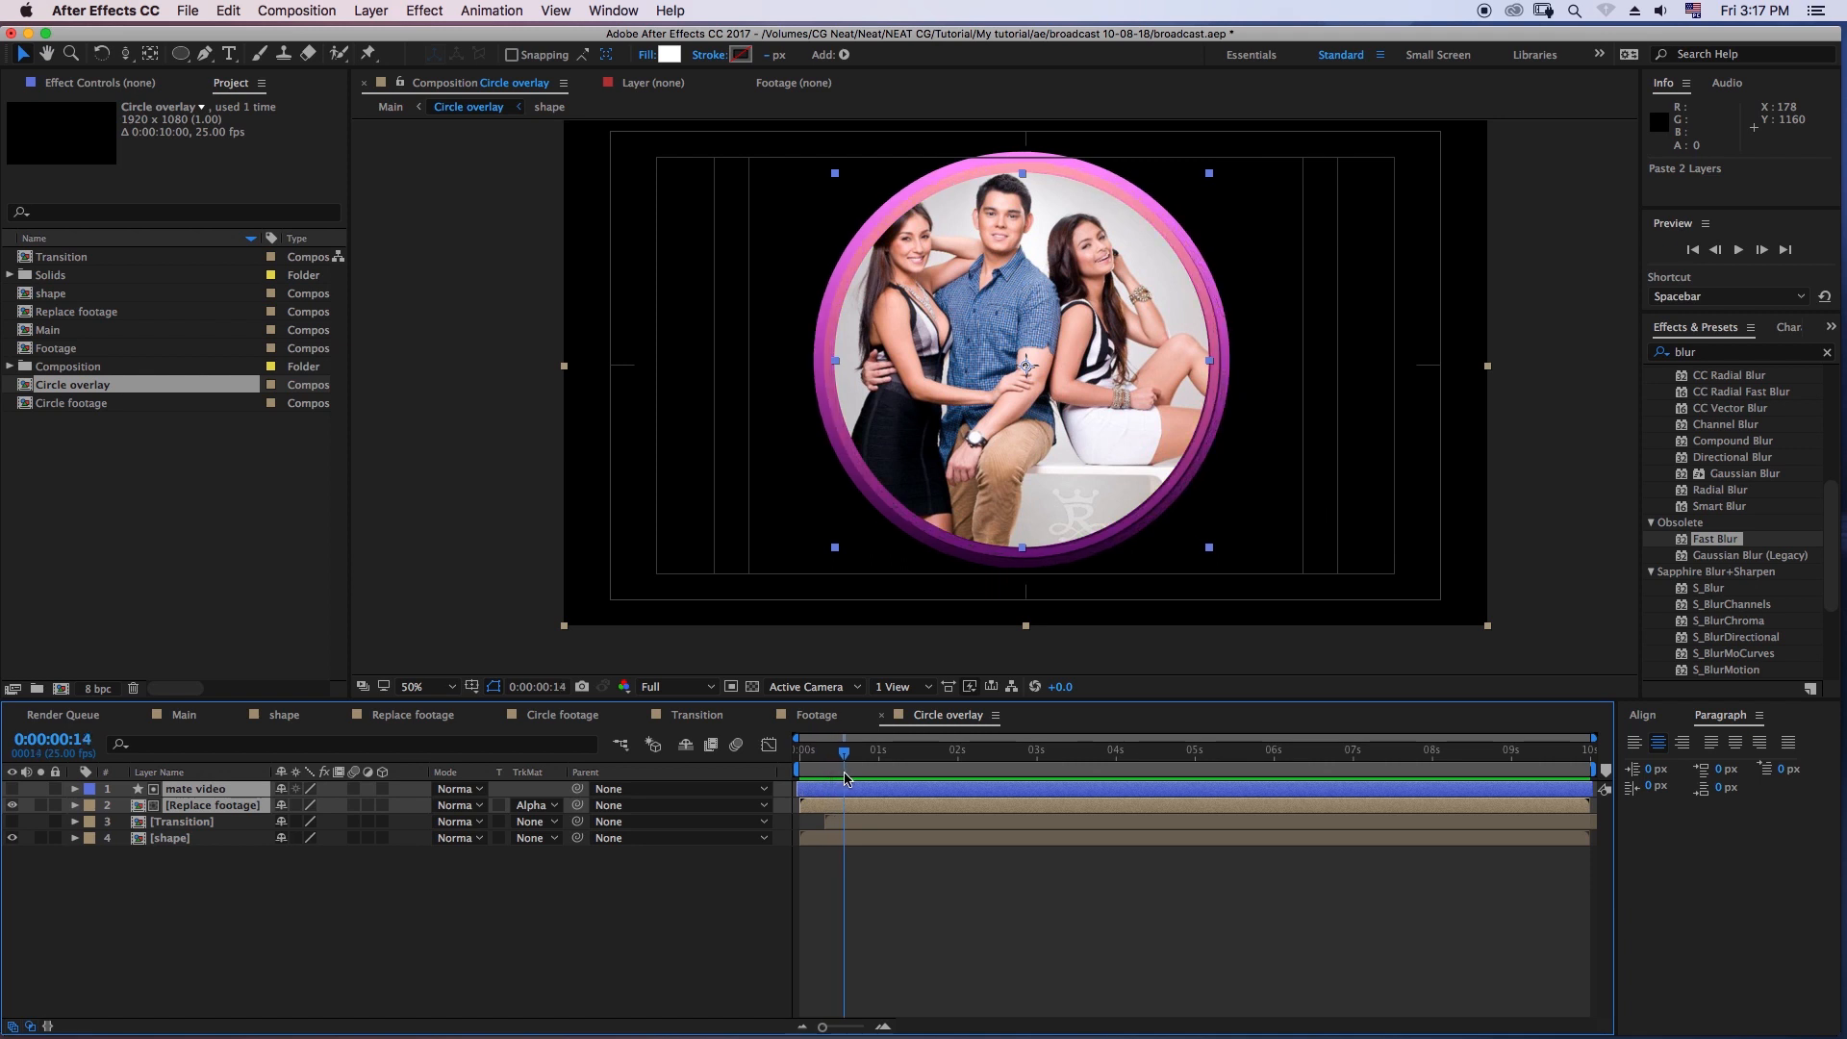
- Pre-compose the mate video and Replace footage layers into a new composition named footage scale
left_click(260, 808)
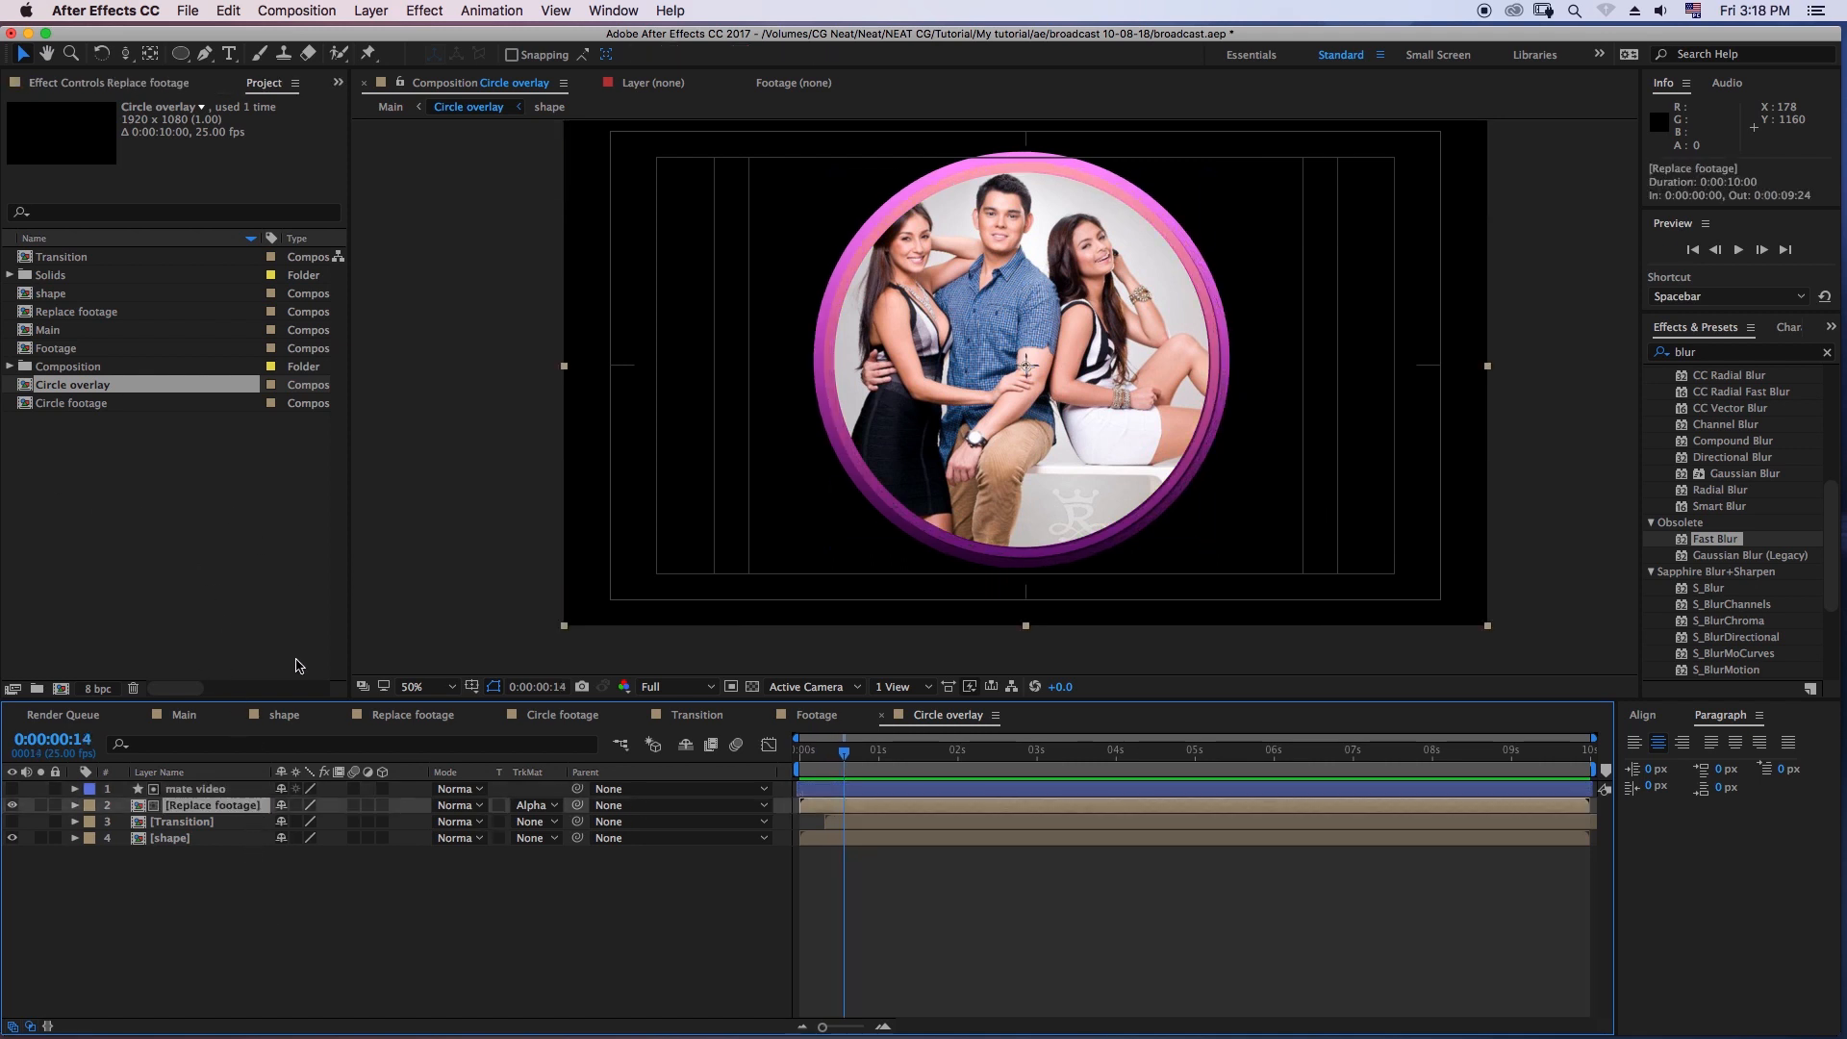
left_click(225, 786)
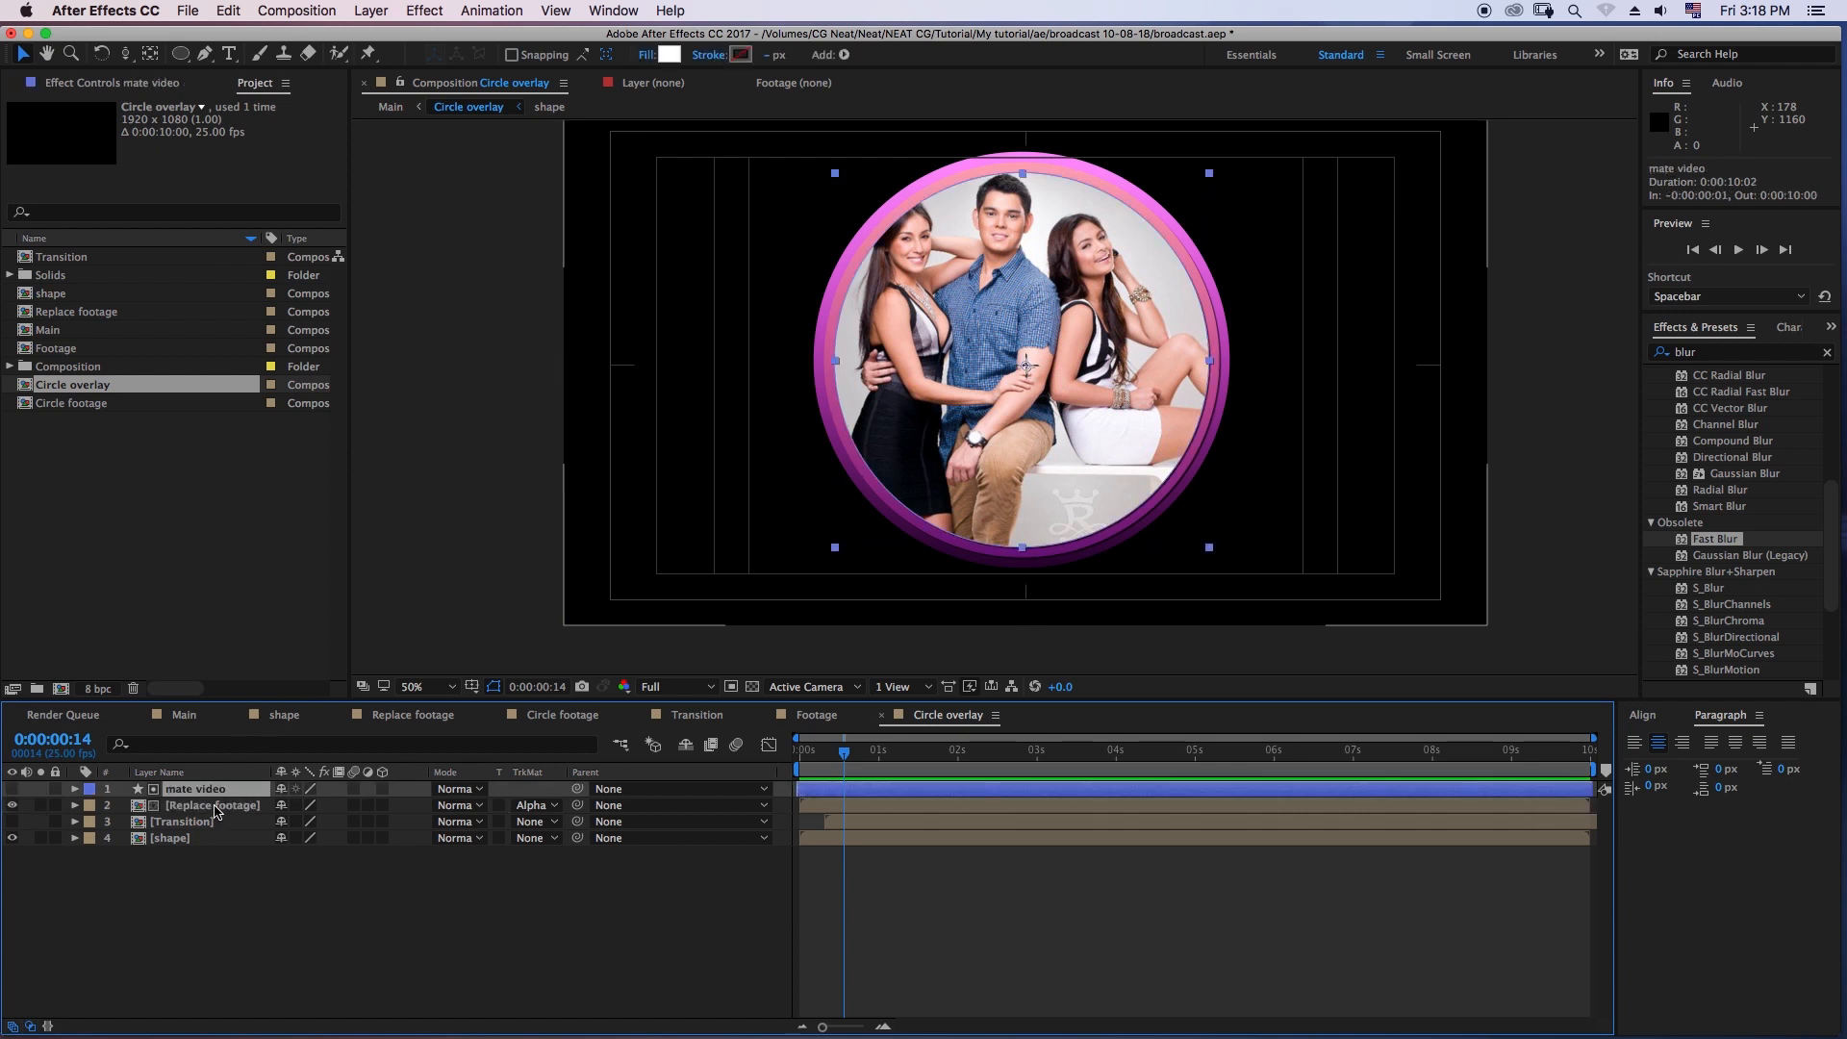
left_click(216, 807, "shift")
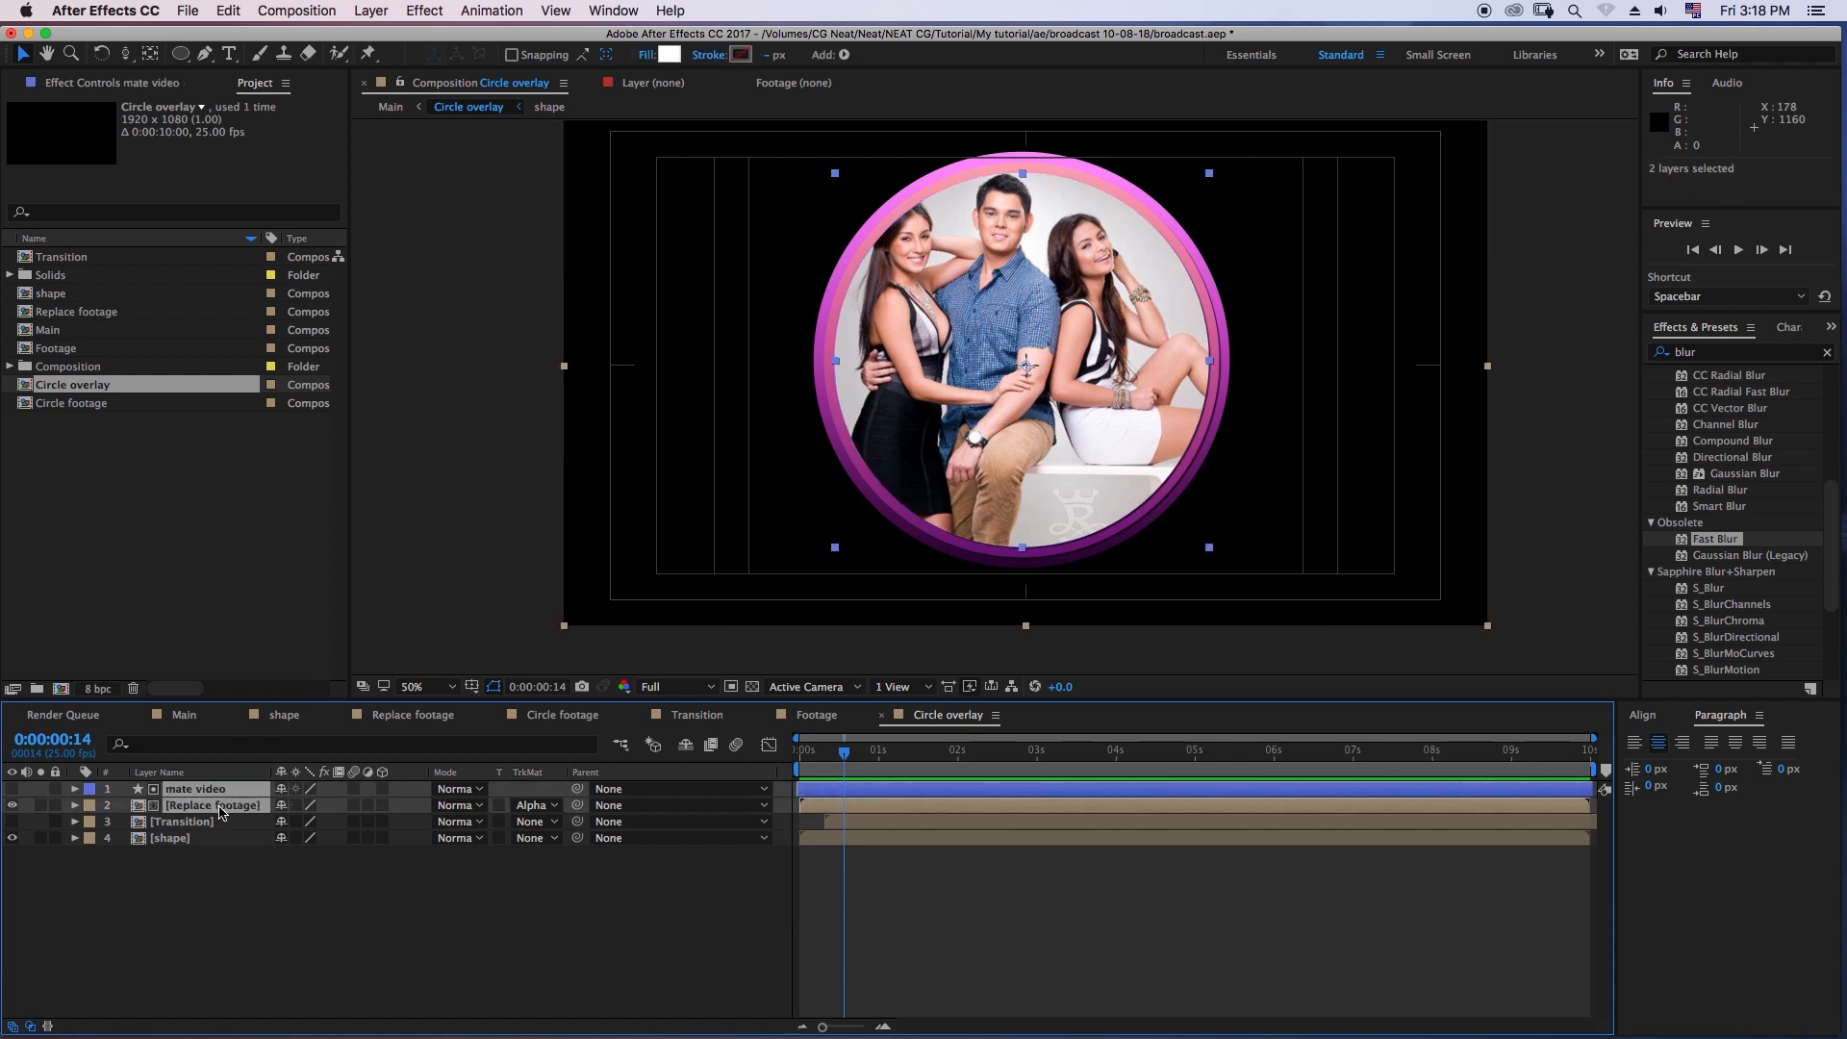
right_click(220, 810)
left_click(306, 870)
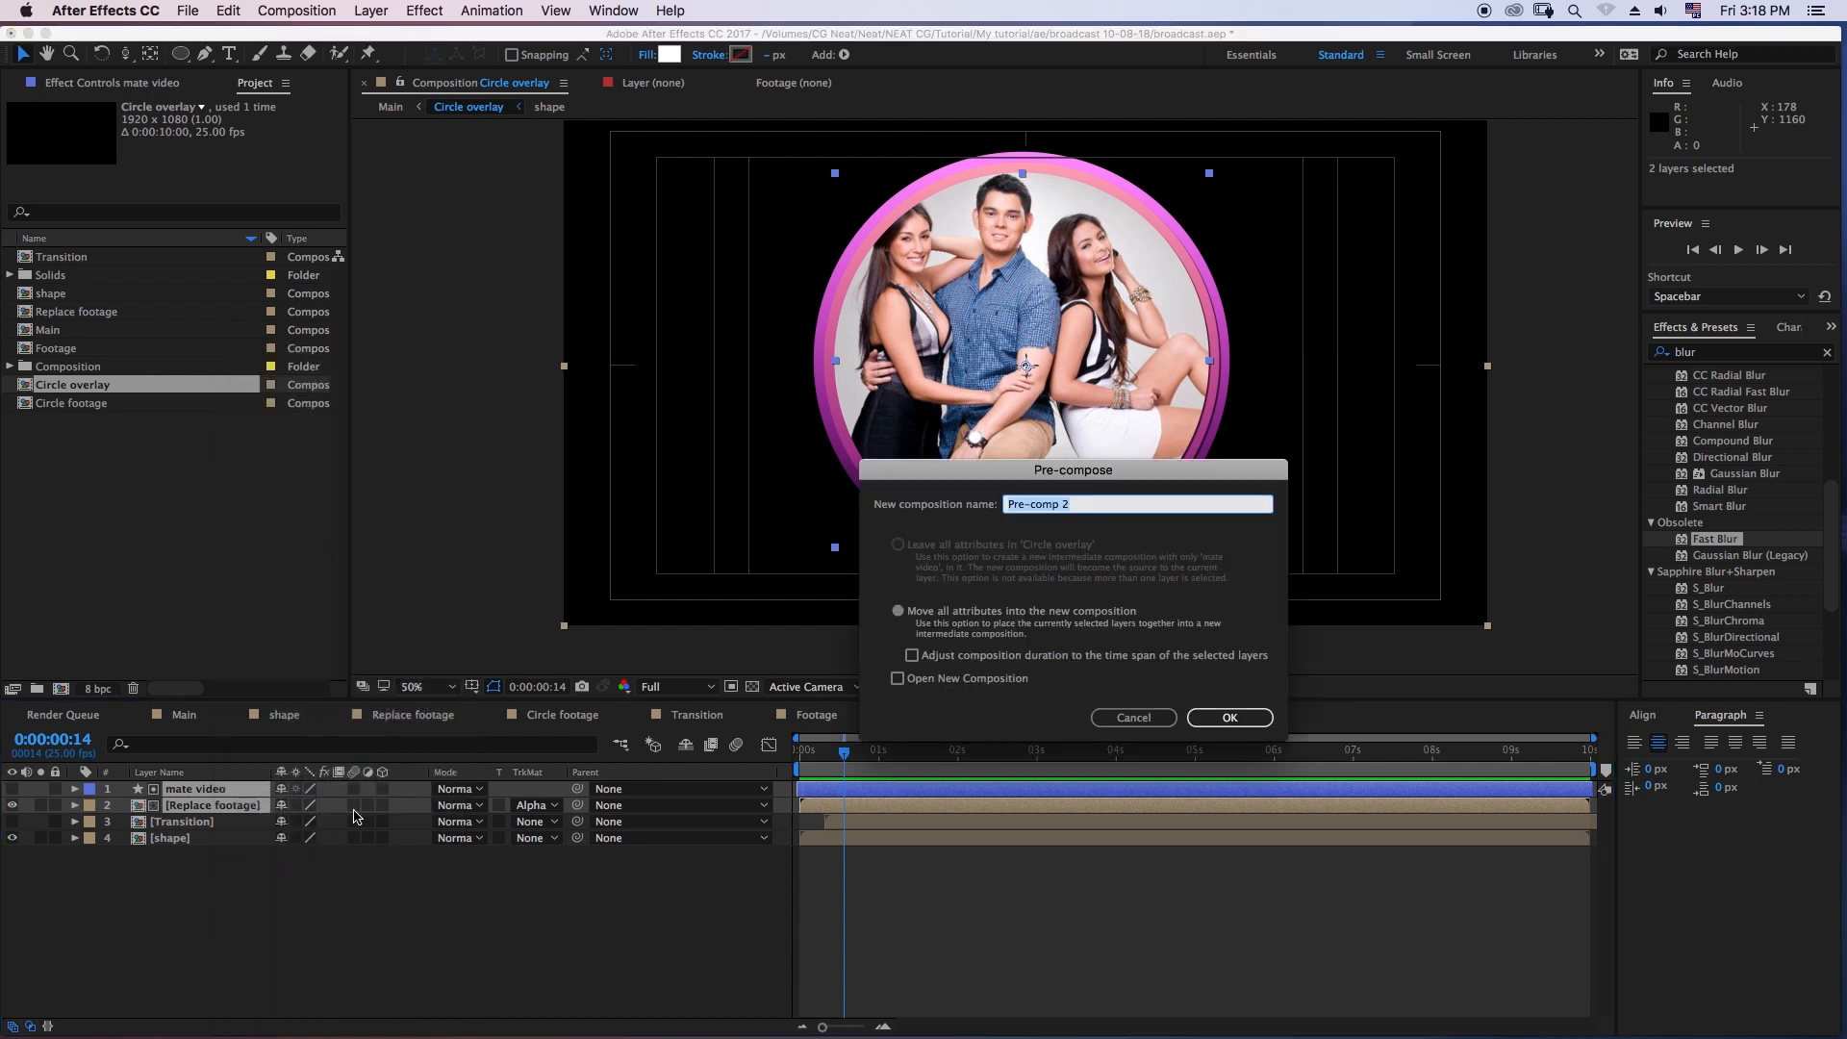
type("footage scale")
left_click(1260, 723)
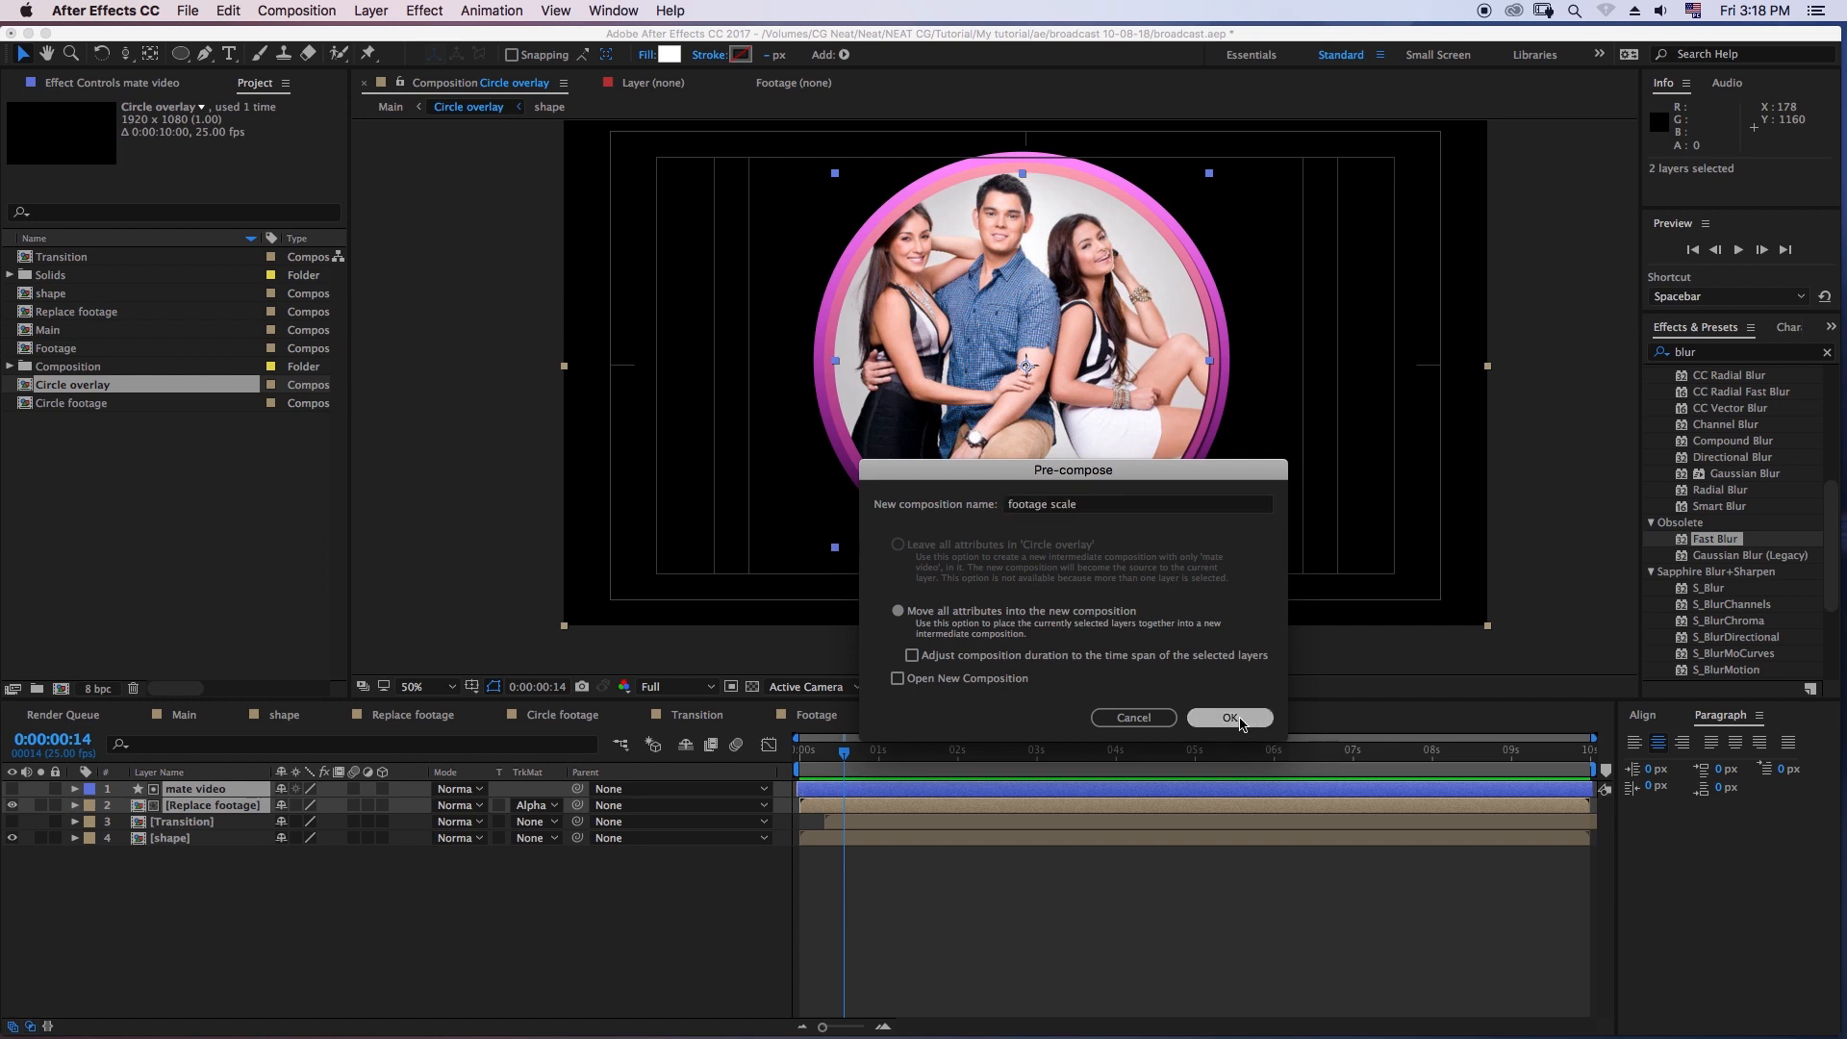
- Move the footage scale layer directly below the Transition layer and give it the Alpha Matte "[Transition]"
left_click(255, 869)
mouse_move(844, 750)
left_mouse_down()
mouse_move(811, 750)
mouse_move(843, 750)
left_mouse_up()
left_click_drag(212, 794, 206, 827)
left_click(528, 816)
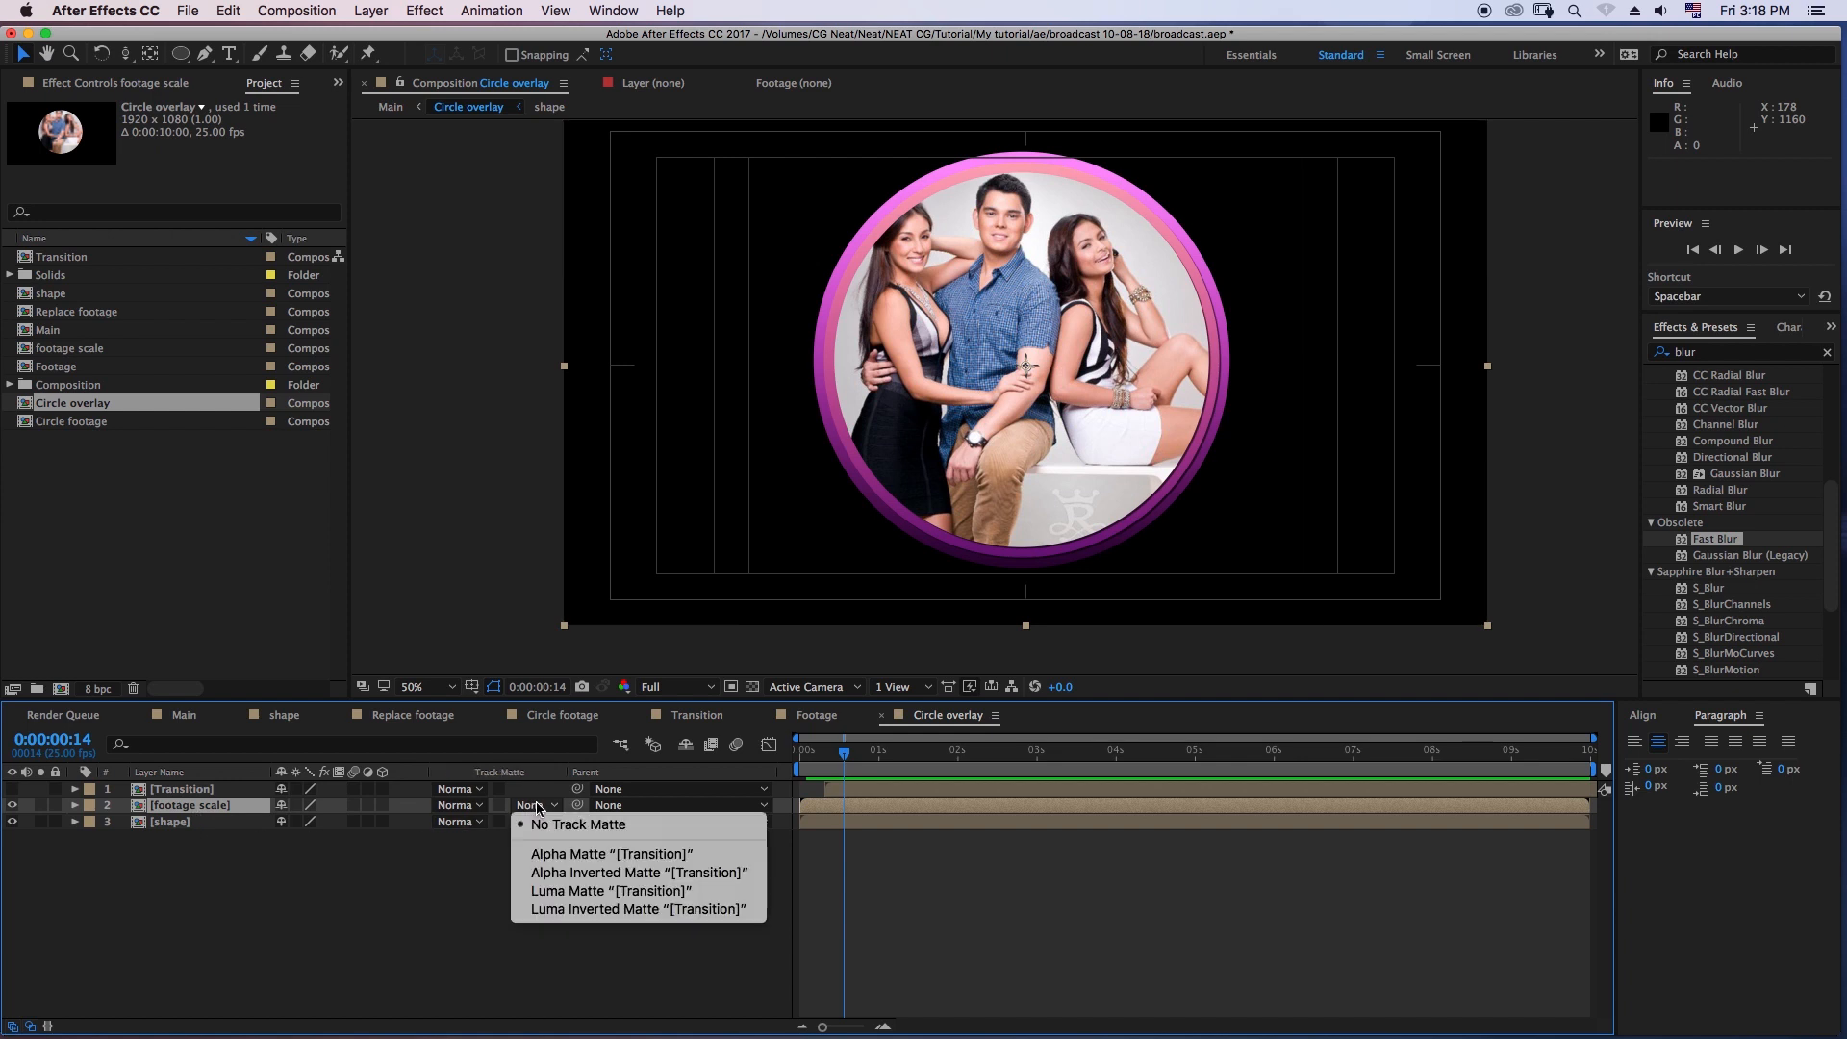
left_click(562, 854)
- Shift the Transition layer 3 frames earlier to start at 0:00:00:05 and check the circle's reveal over the opening frames
left_click_drag(843, 751, 803, 757)
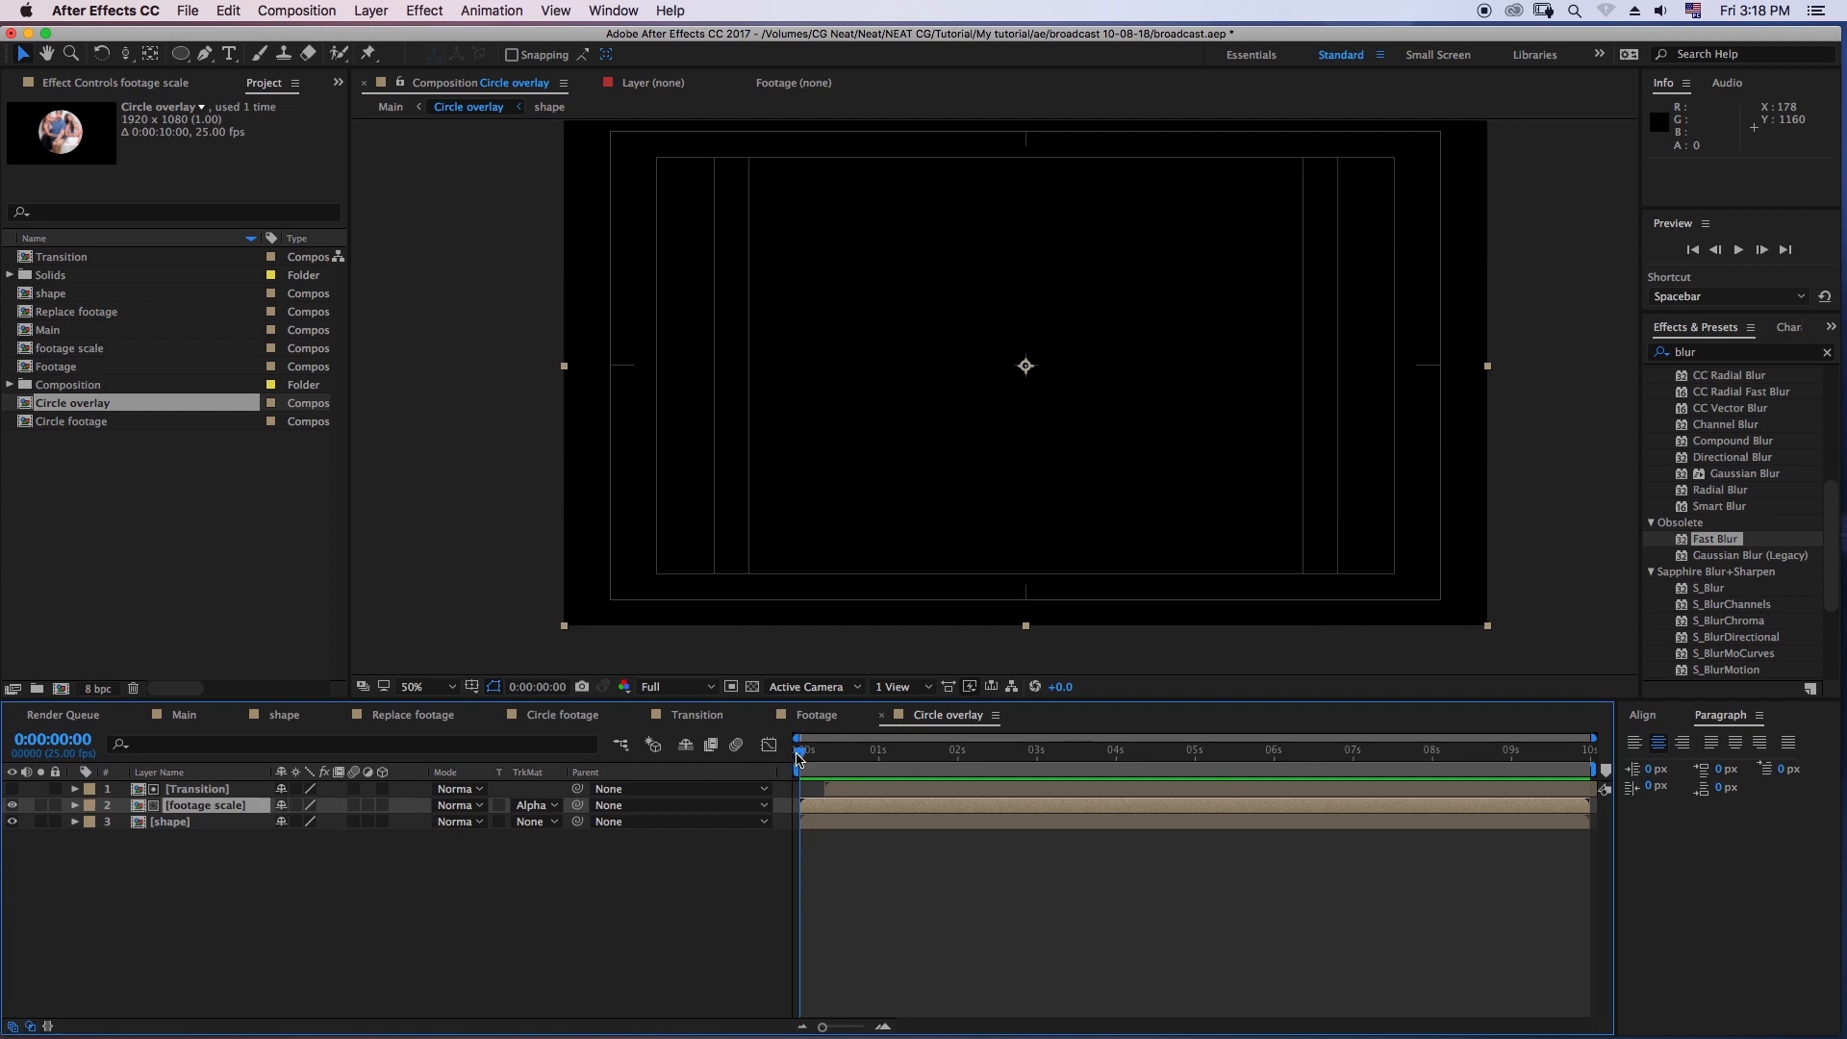
left_click_drag(798, 758, 850, 762)
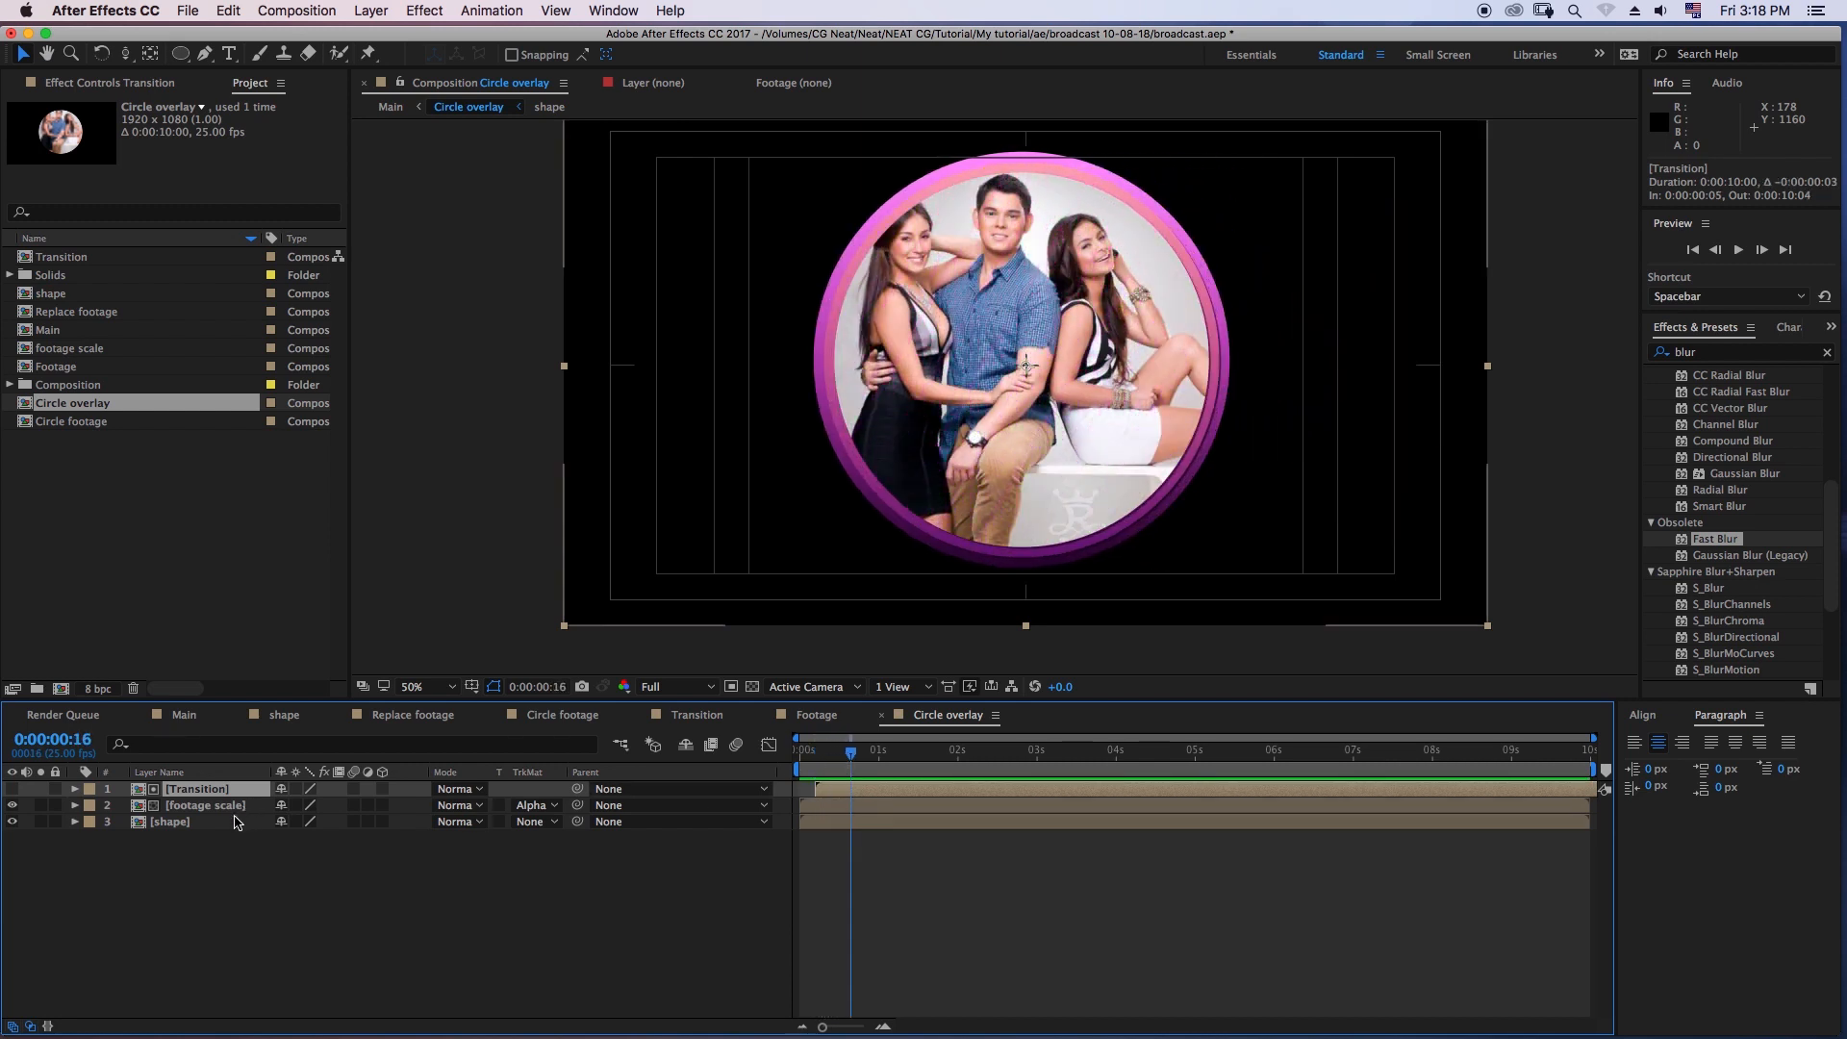
left_click(241, 821)
left_click(254, 805)
key("s")
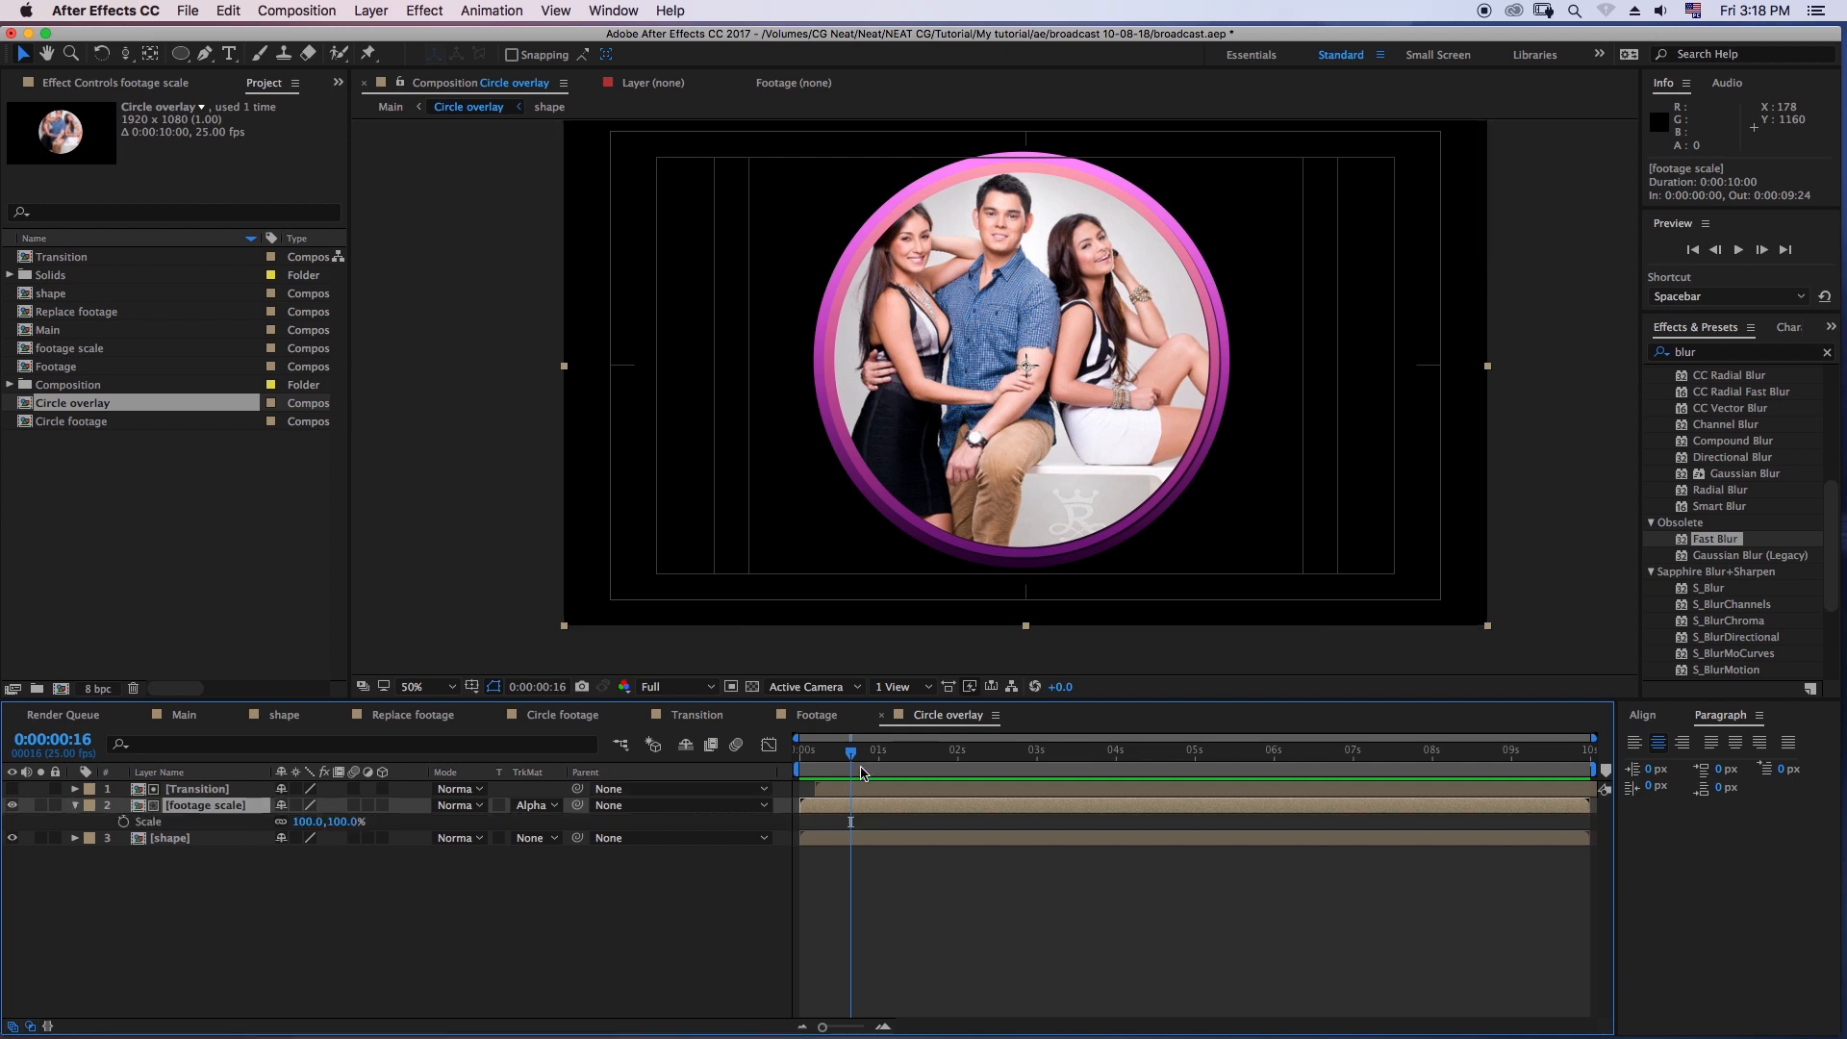
left_click_drag(845, 755, 853, 755)
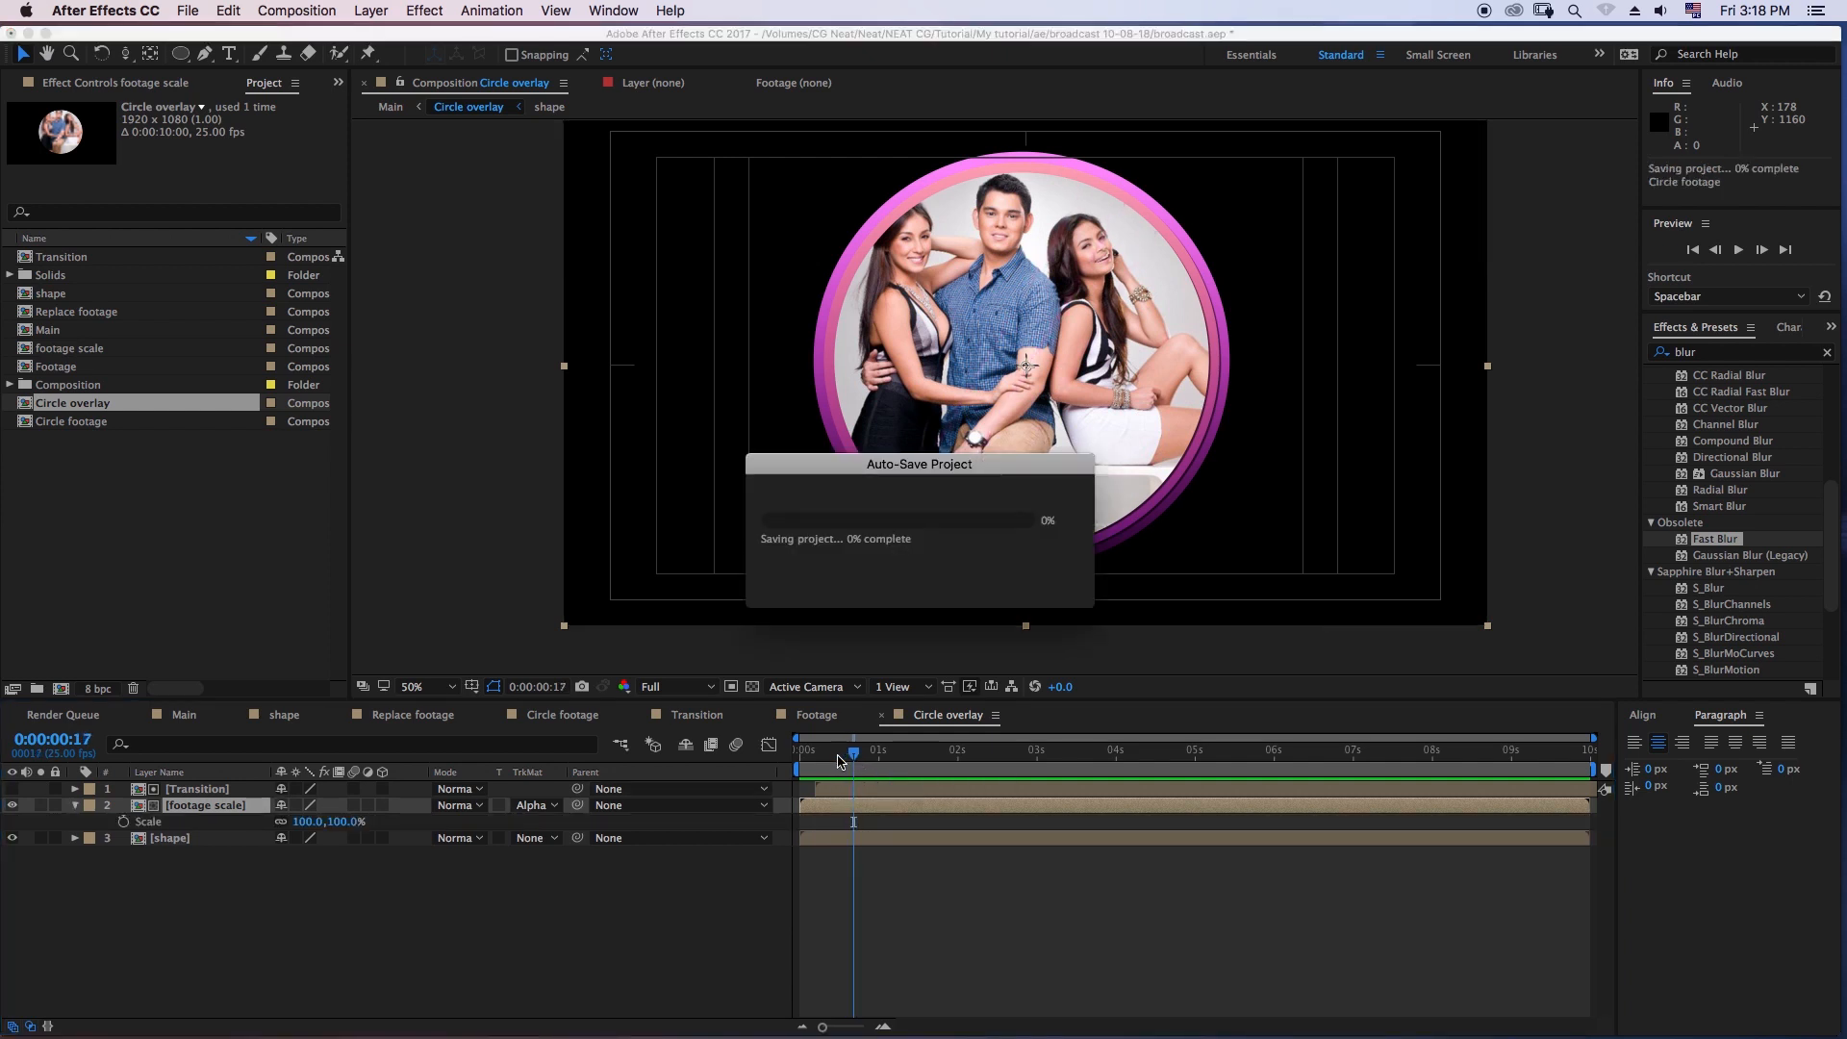
key("Home")
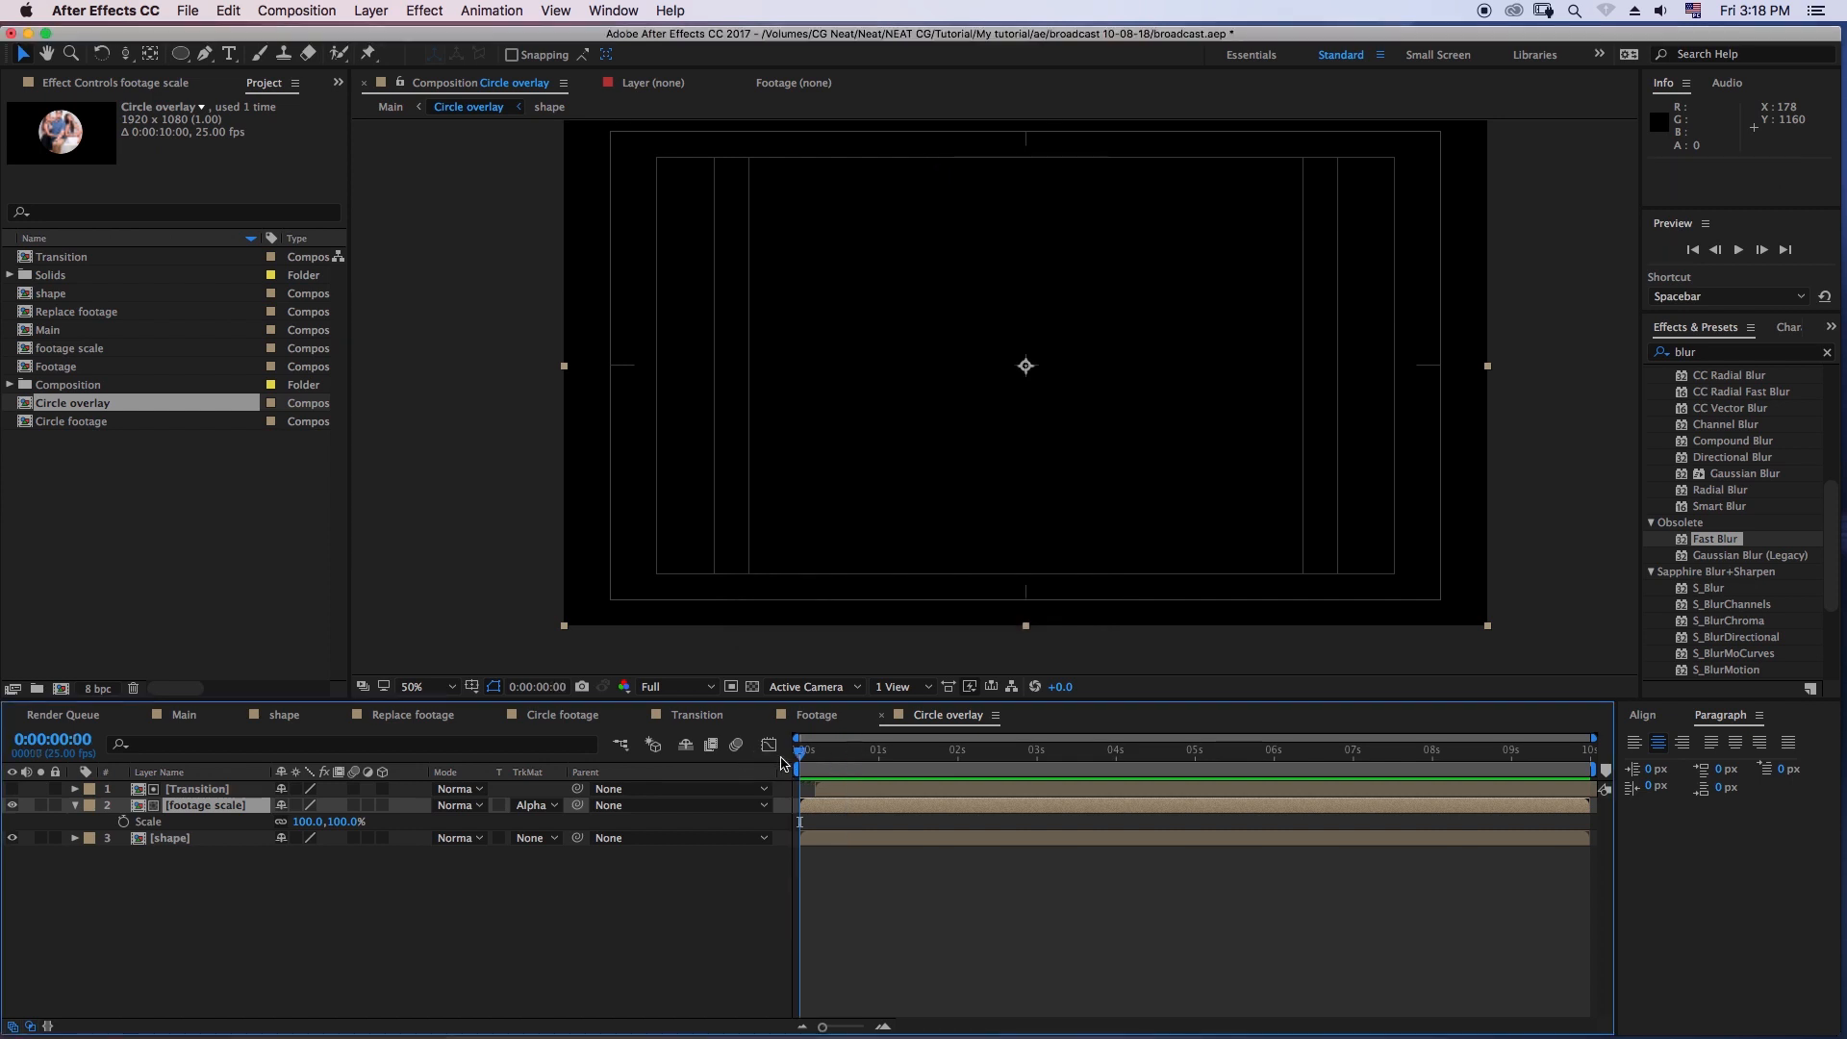
left_click_drag(811, 751, 863, 764)
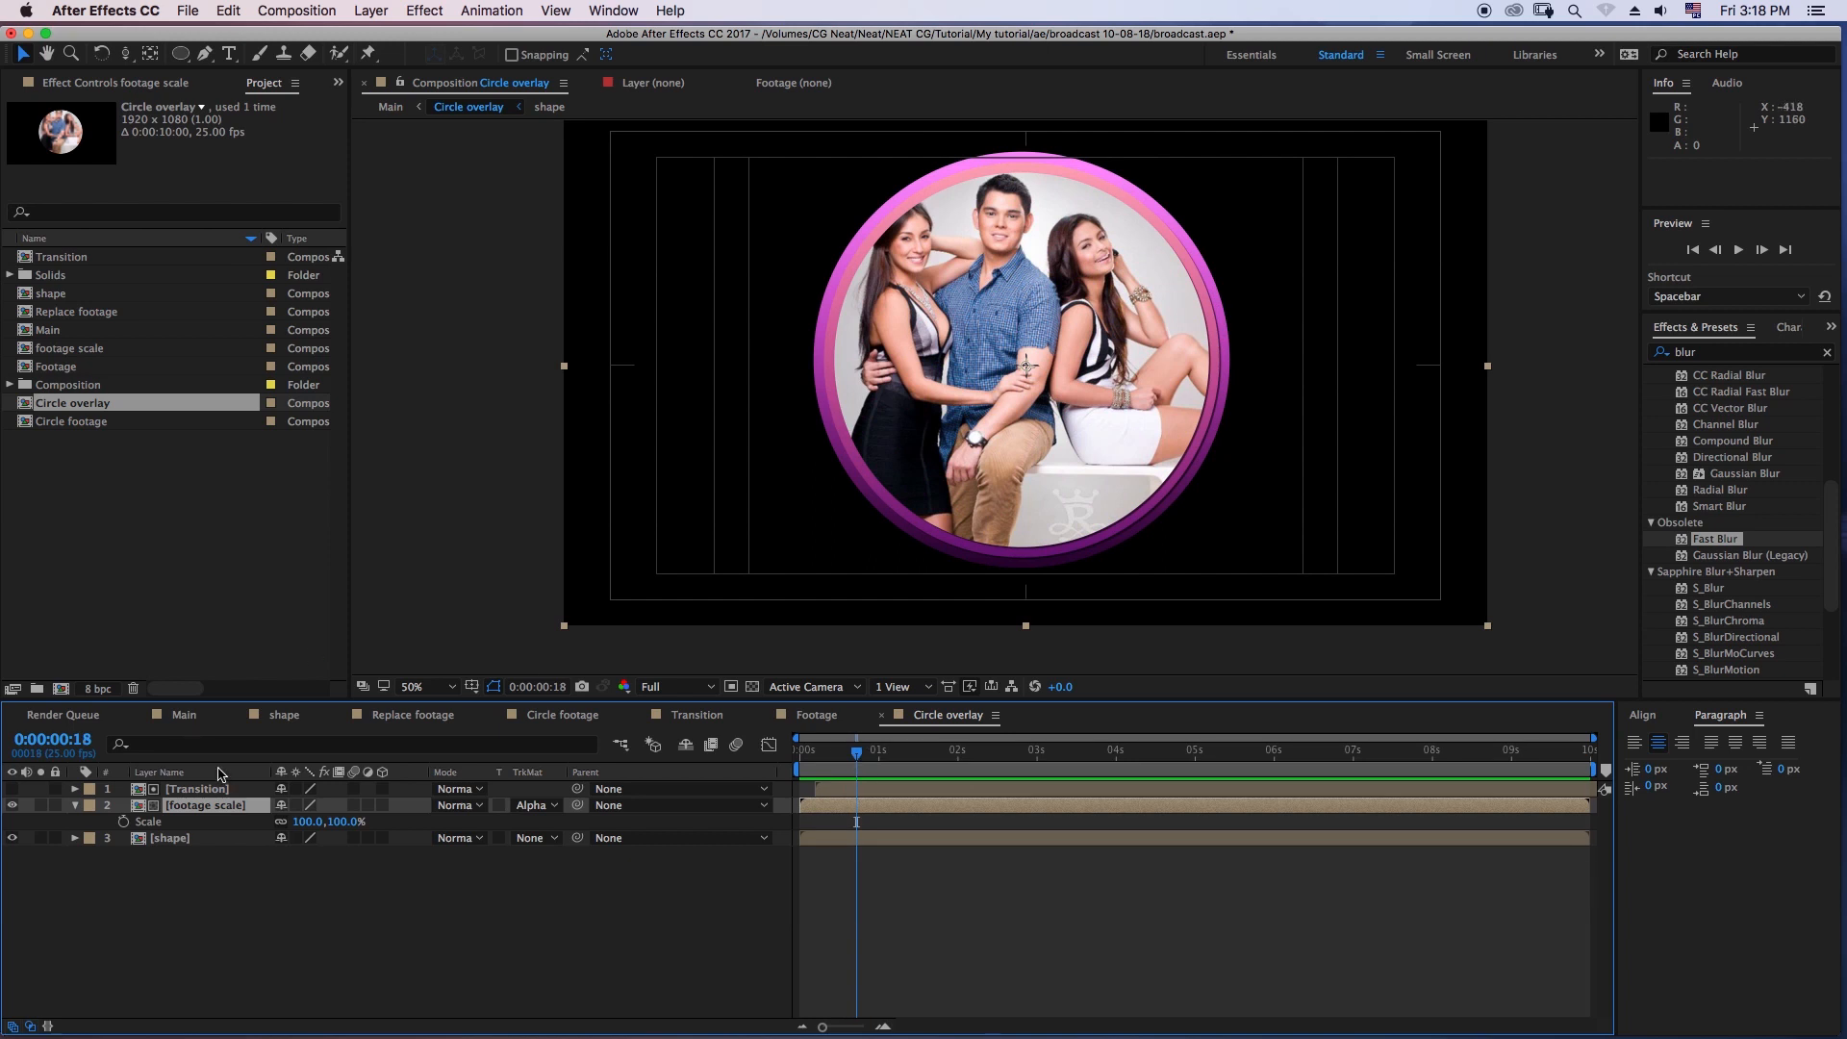
left_click(75, 805)
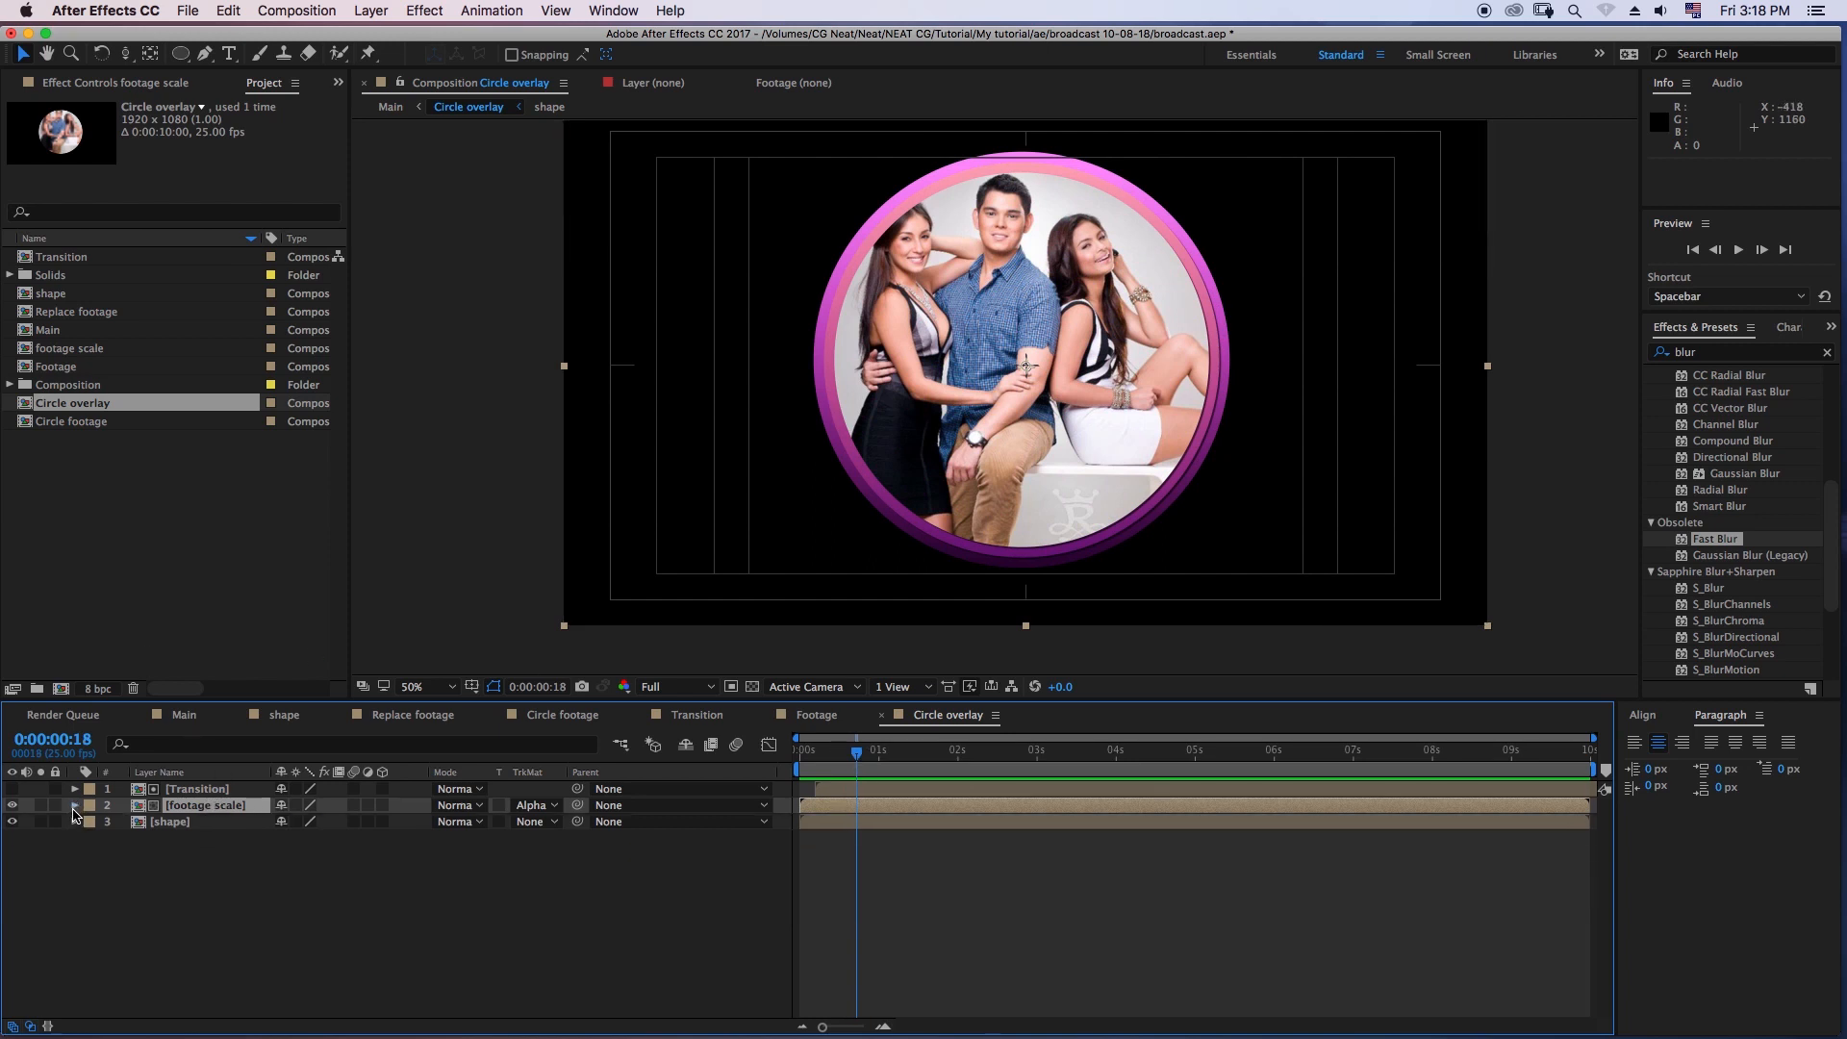
- Open the footage scale composition and add a Scale keyframe at the first frame of its Replace footage layer
double_click(200, 806)
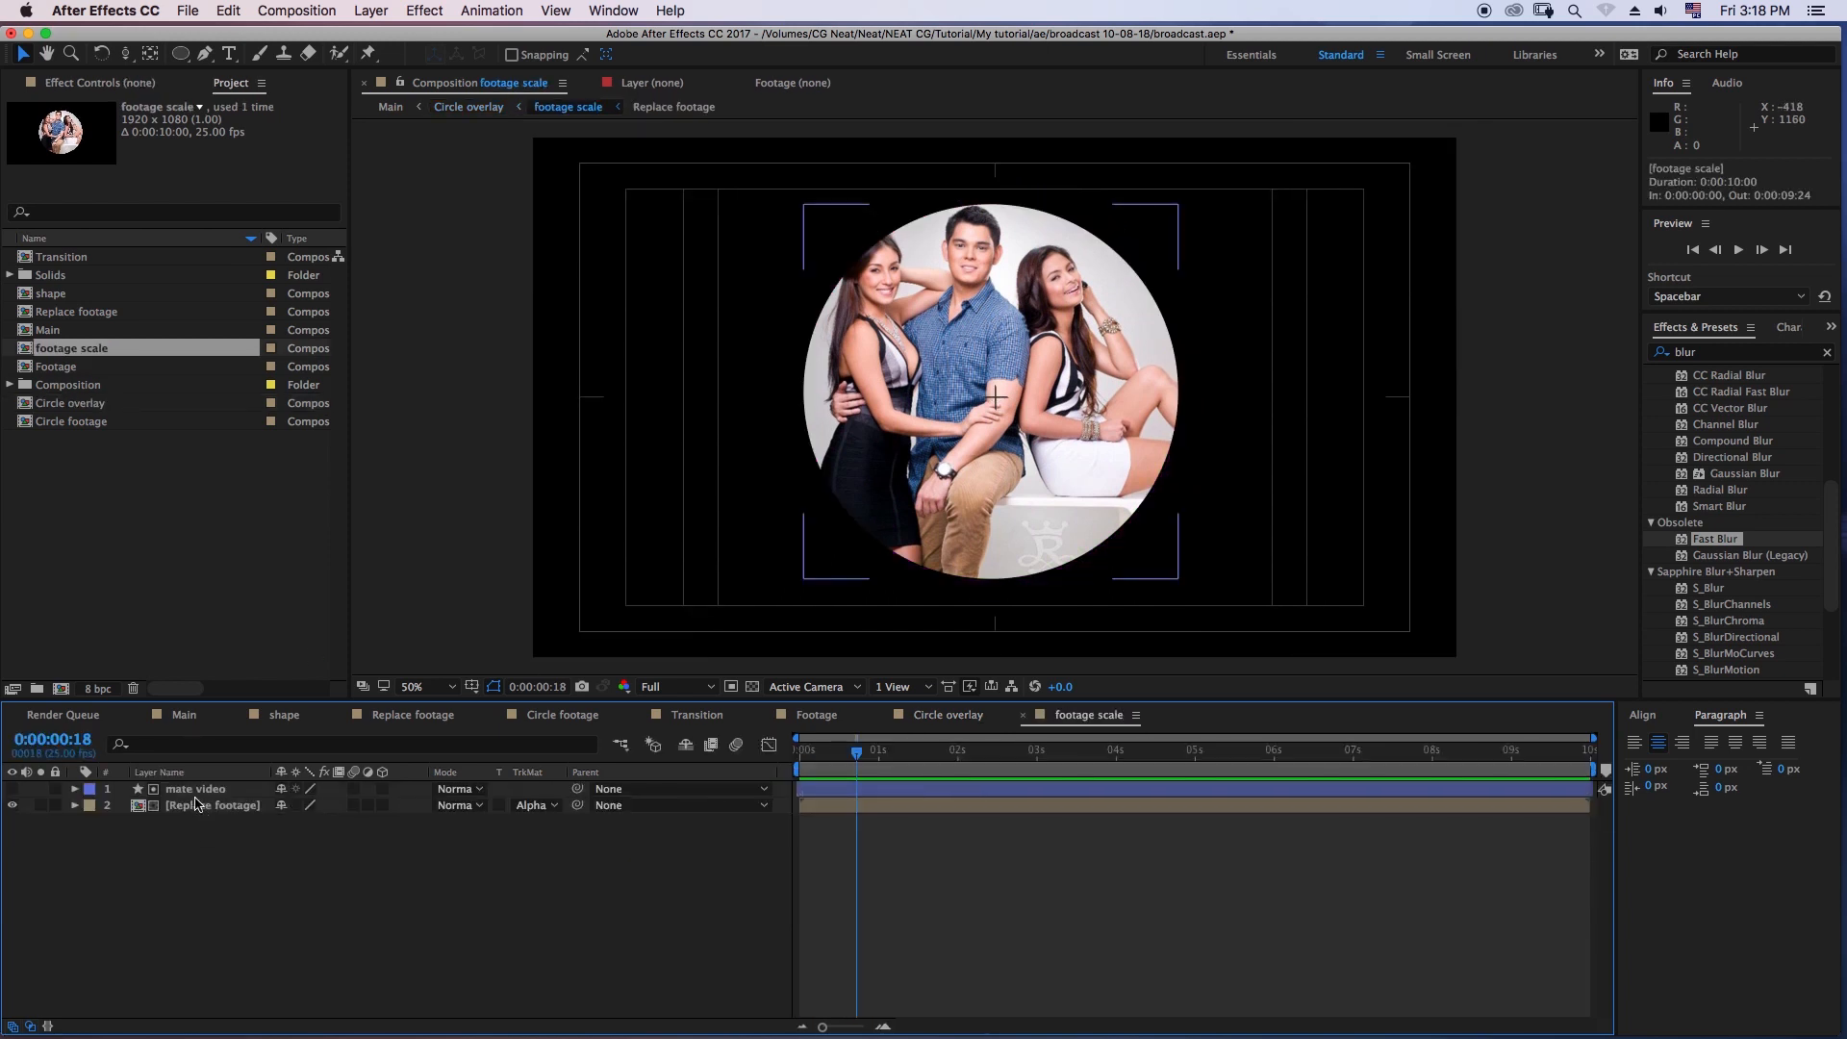
left_click(209, 811)
mouse_move(845, 761)
left_mouse_down()
mouse_move(762, 766)
mouse_move(827, 759)
left_mouse_up()
key("s")
left_click_drag(824, 754, 784, 765)
left_click(123, 822)
- Set the Replace footage layer's Scale to 120% at the last frame, 0:00:09:24
left_click_drag(1037, 755, 1588, 755)
left_click(307, 822)
type("120")
key("Return")
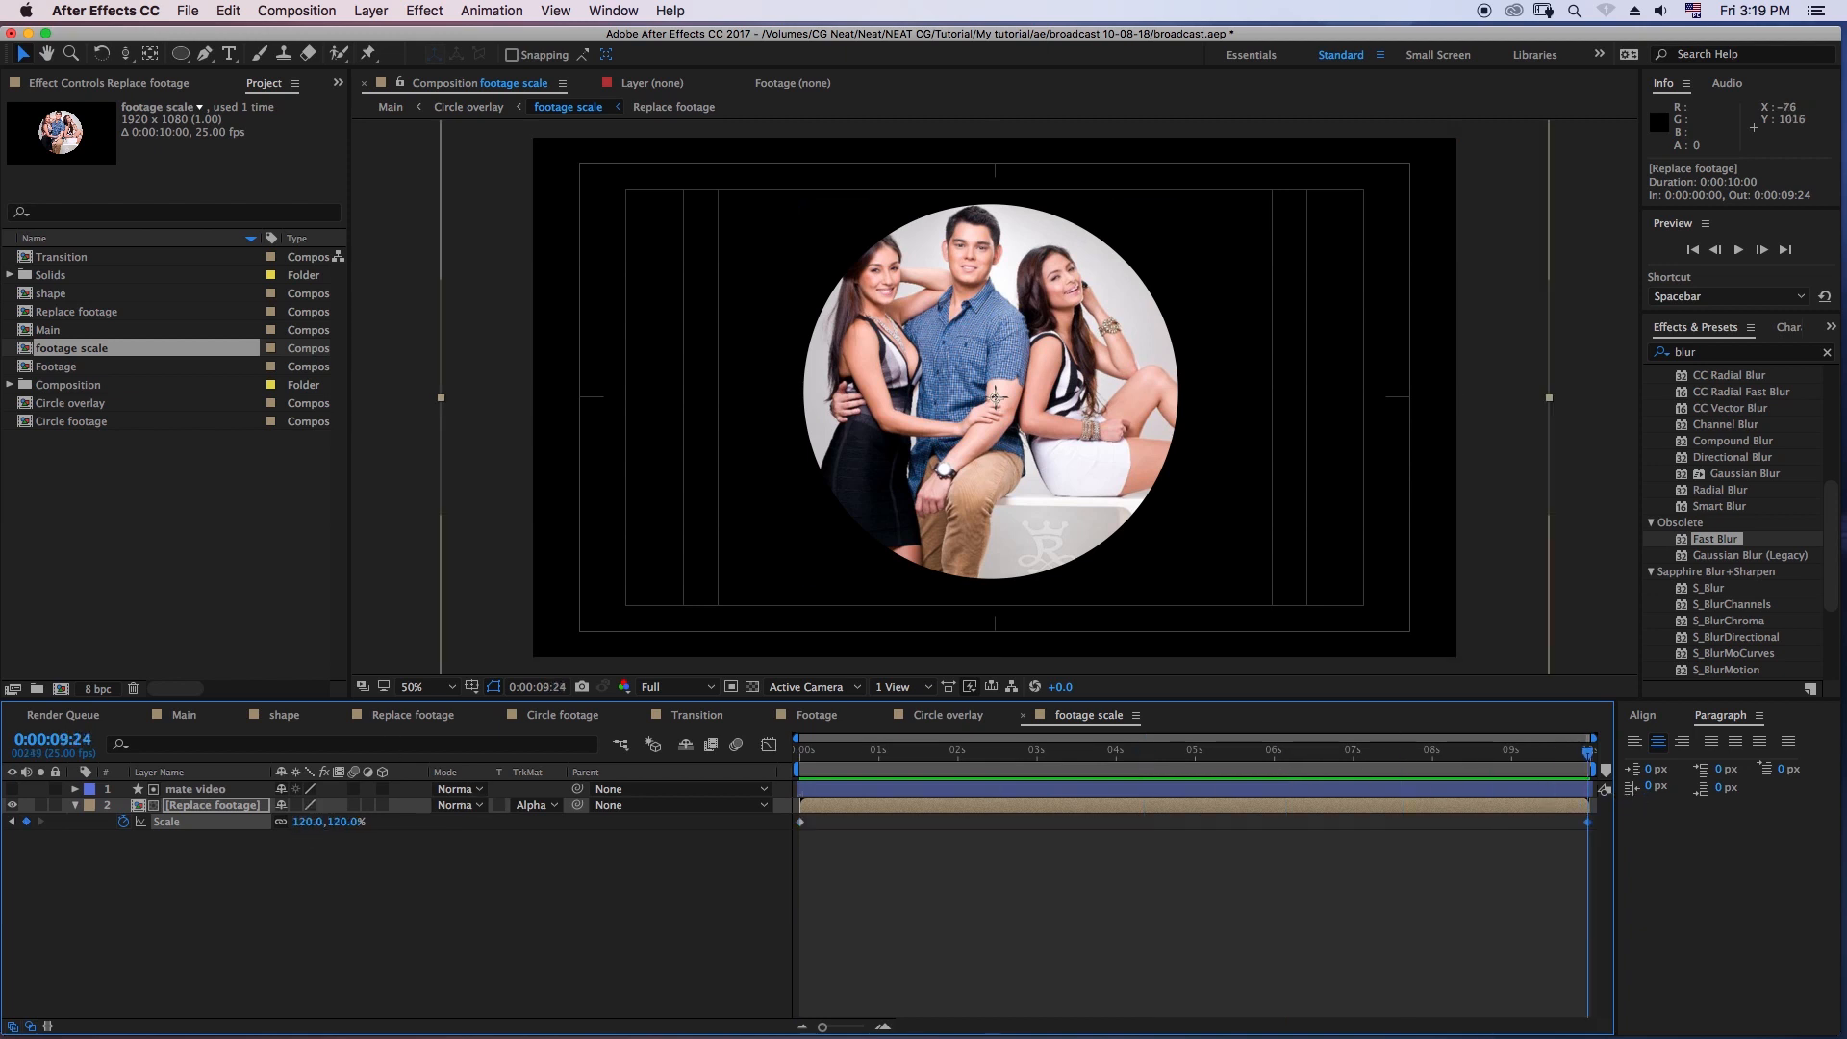
- Apply Easy Ease to both Scale keyframes and preview the footage zoom from the first frame
key("space")
key("space")
left_click(1533, 885)
left_click_drag(1596, 851, 797, 815)
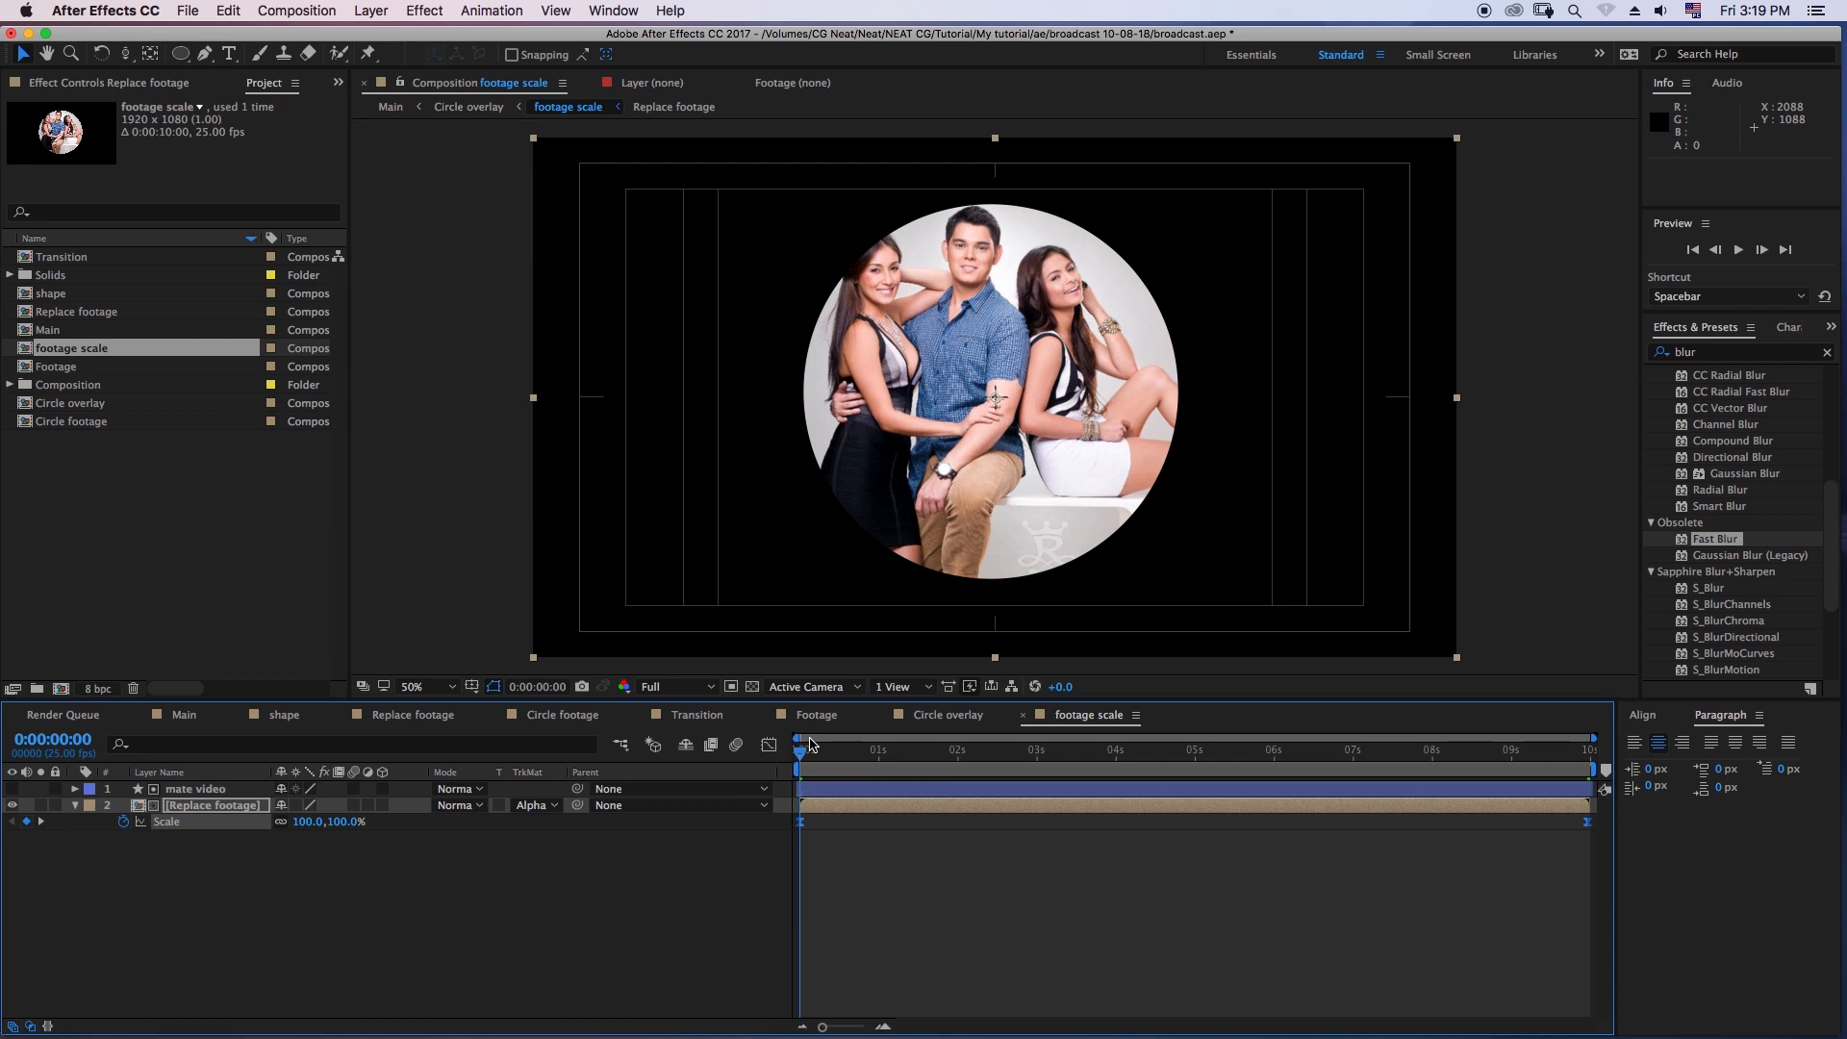
left_click(1738, 250)
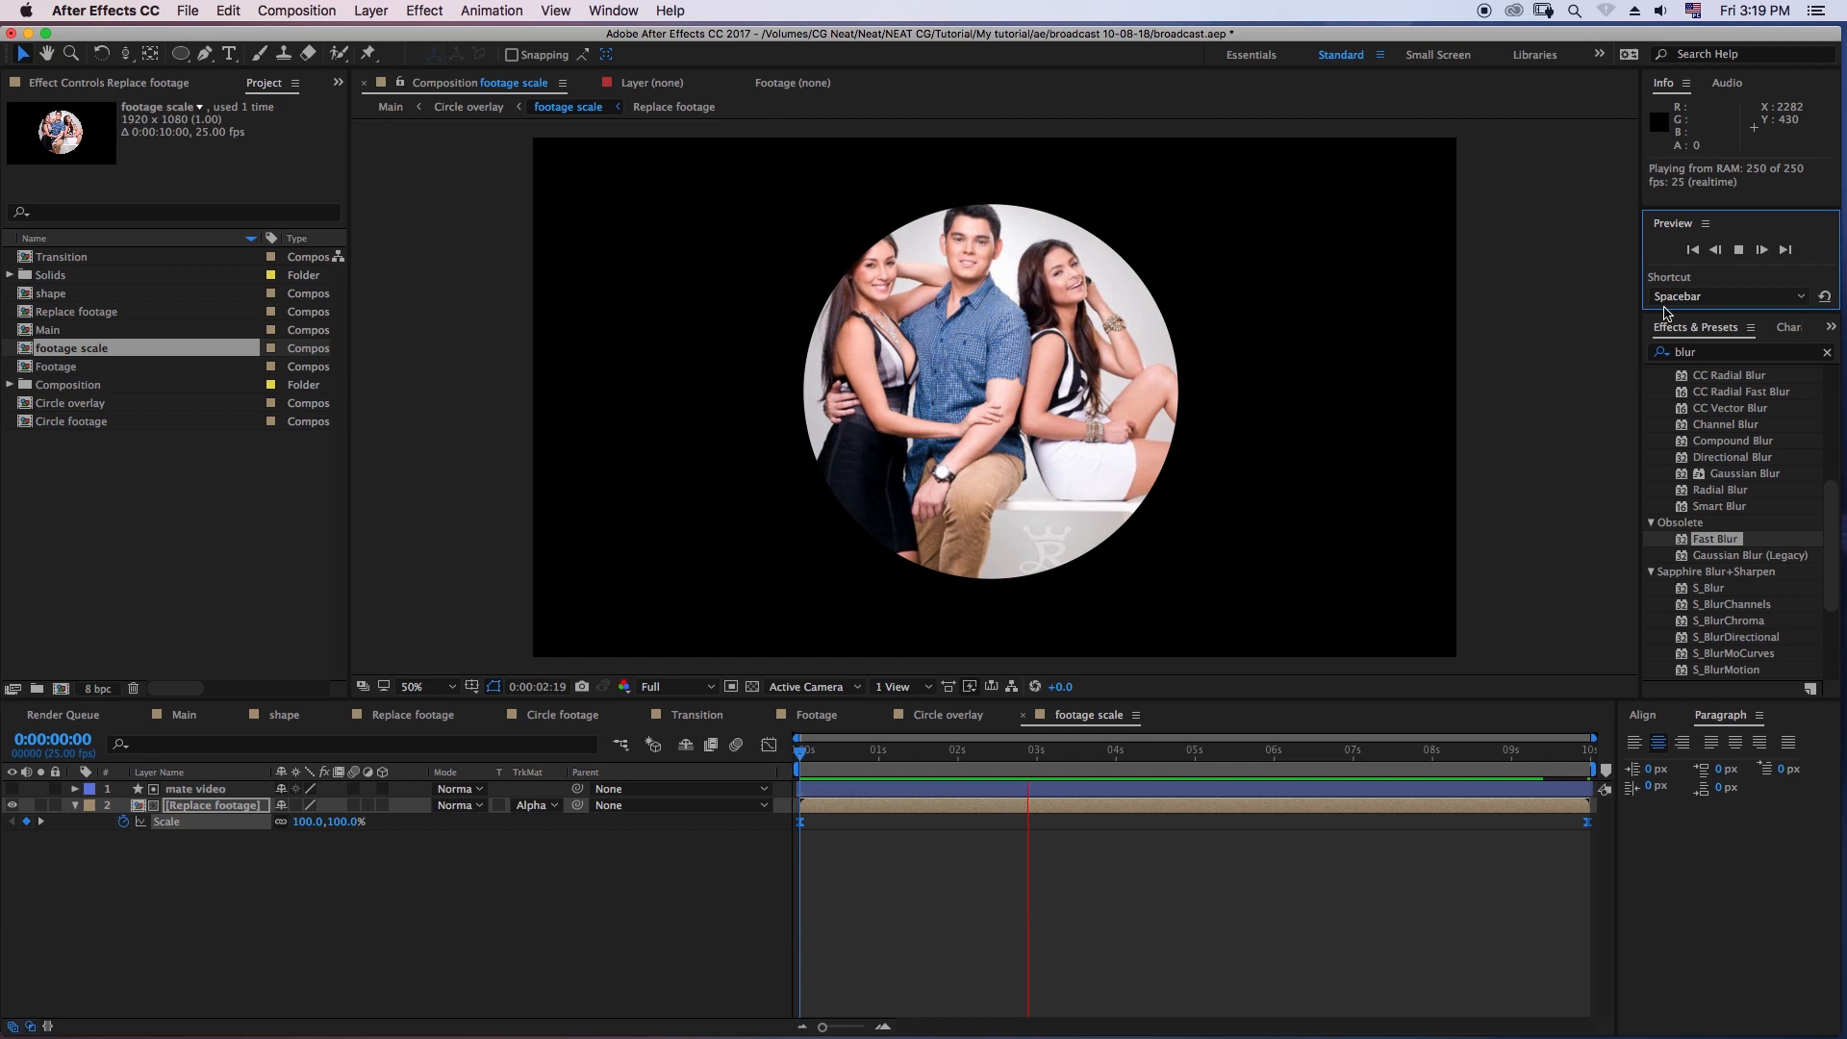
- Preview the Circle overlay composition from its first frame to check the zooming footage inside the ringed circle
left_click(1051, 775)
left_click(952, 716)
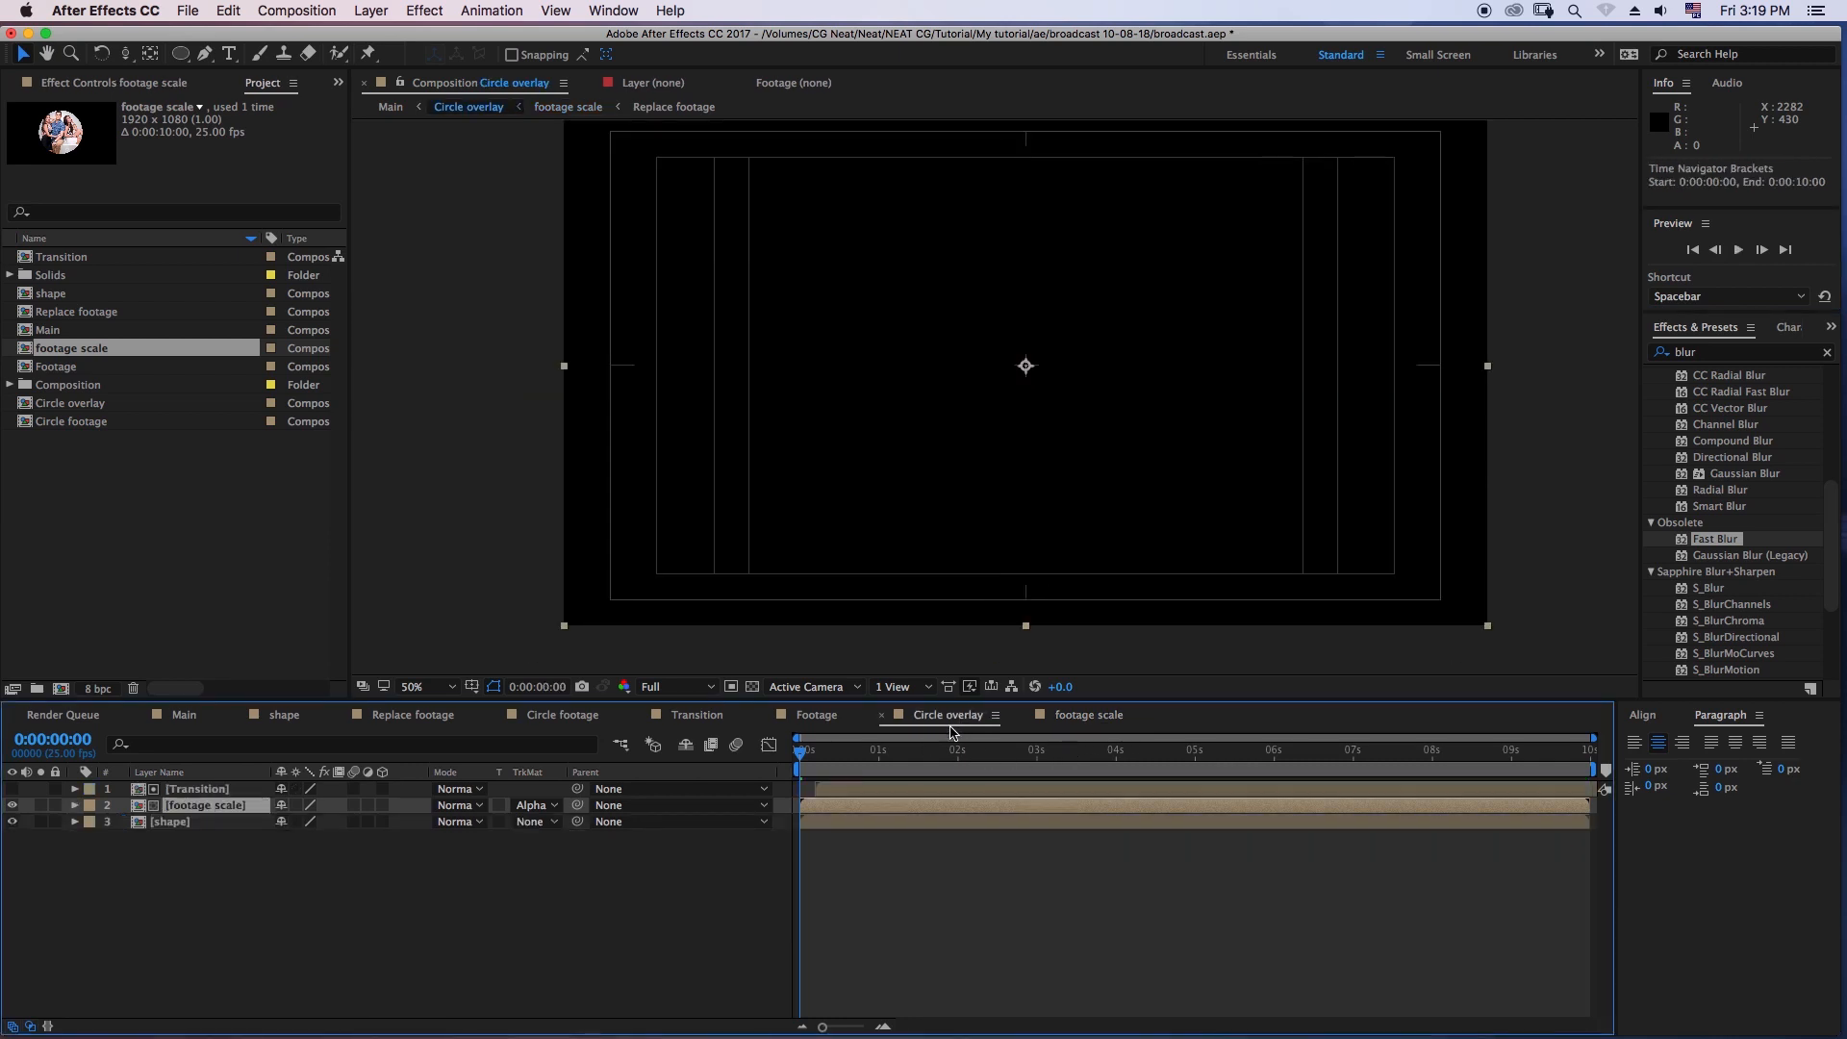
left_click_drag(871, 760, 784, 763)
left_click(1735, 254)
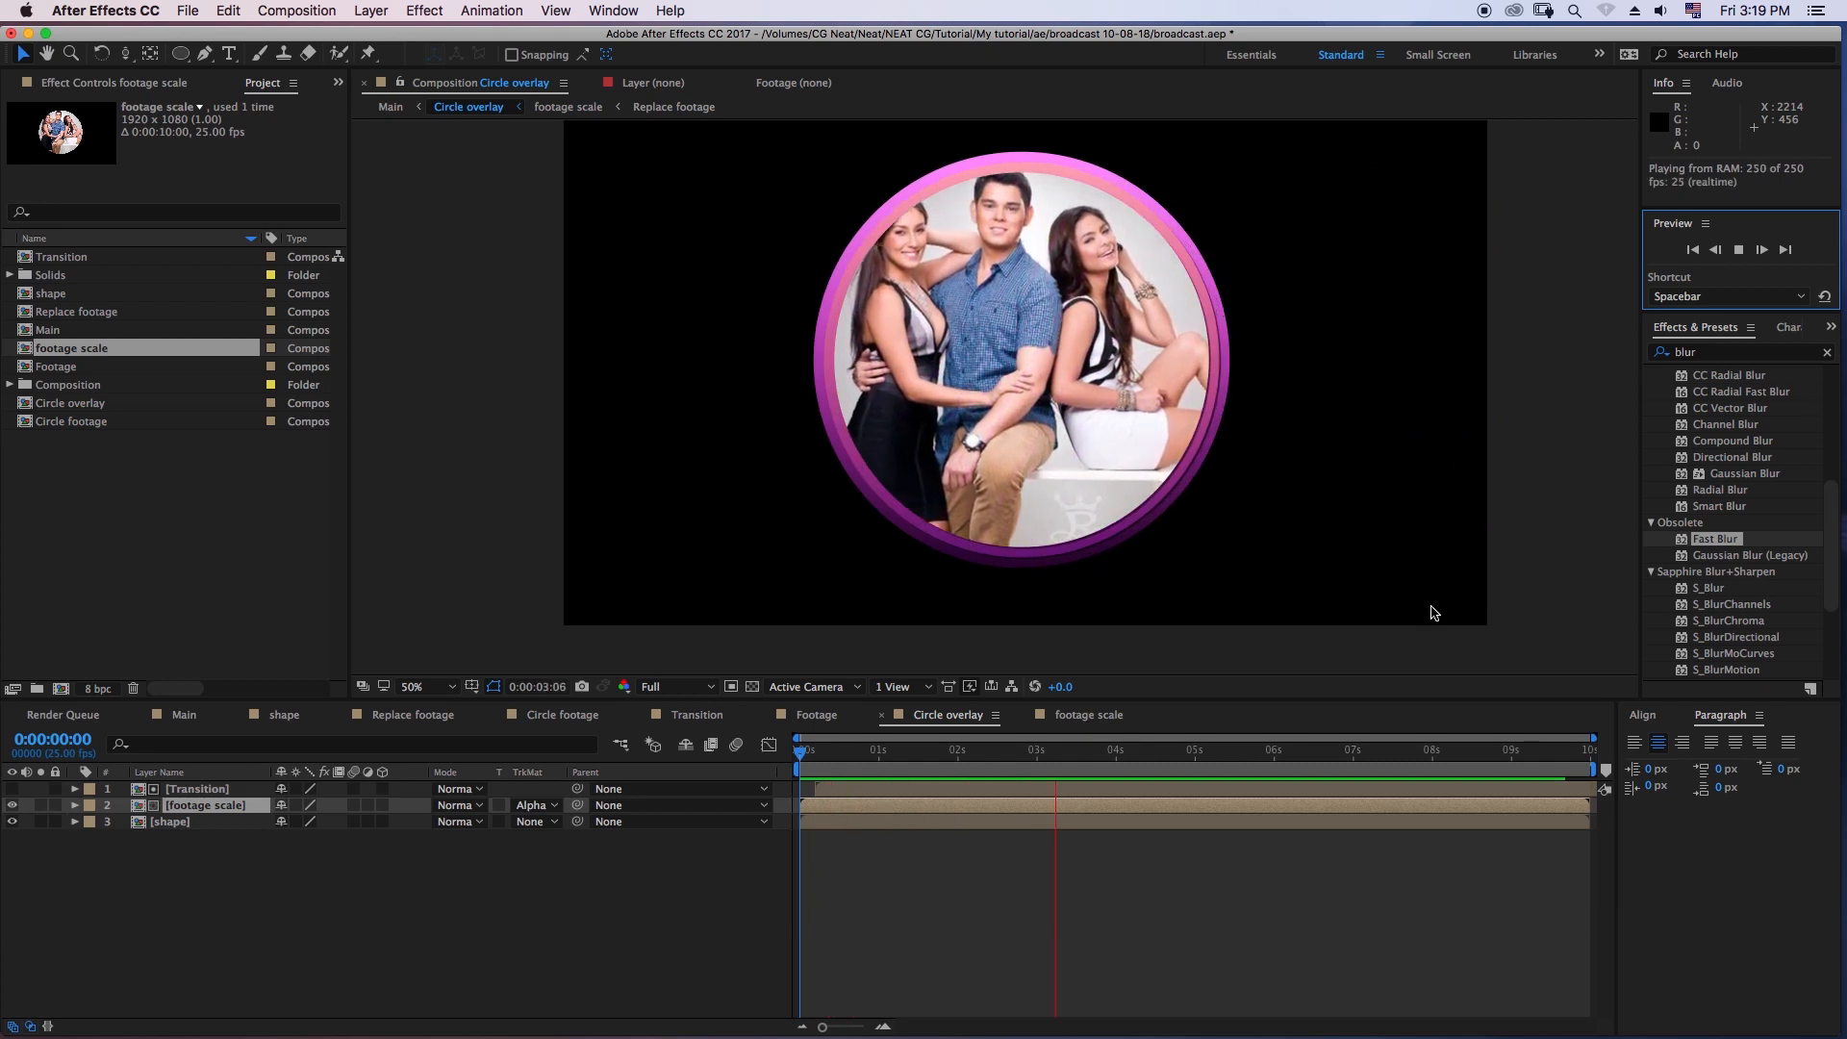
key("space")
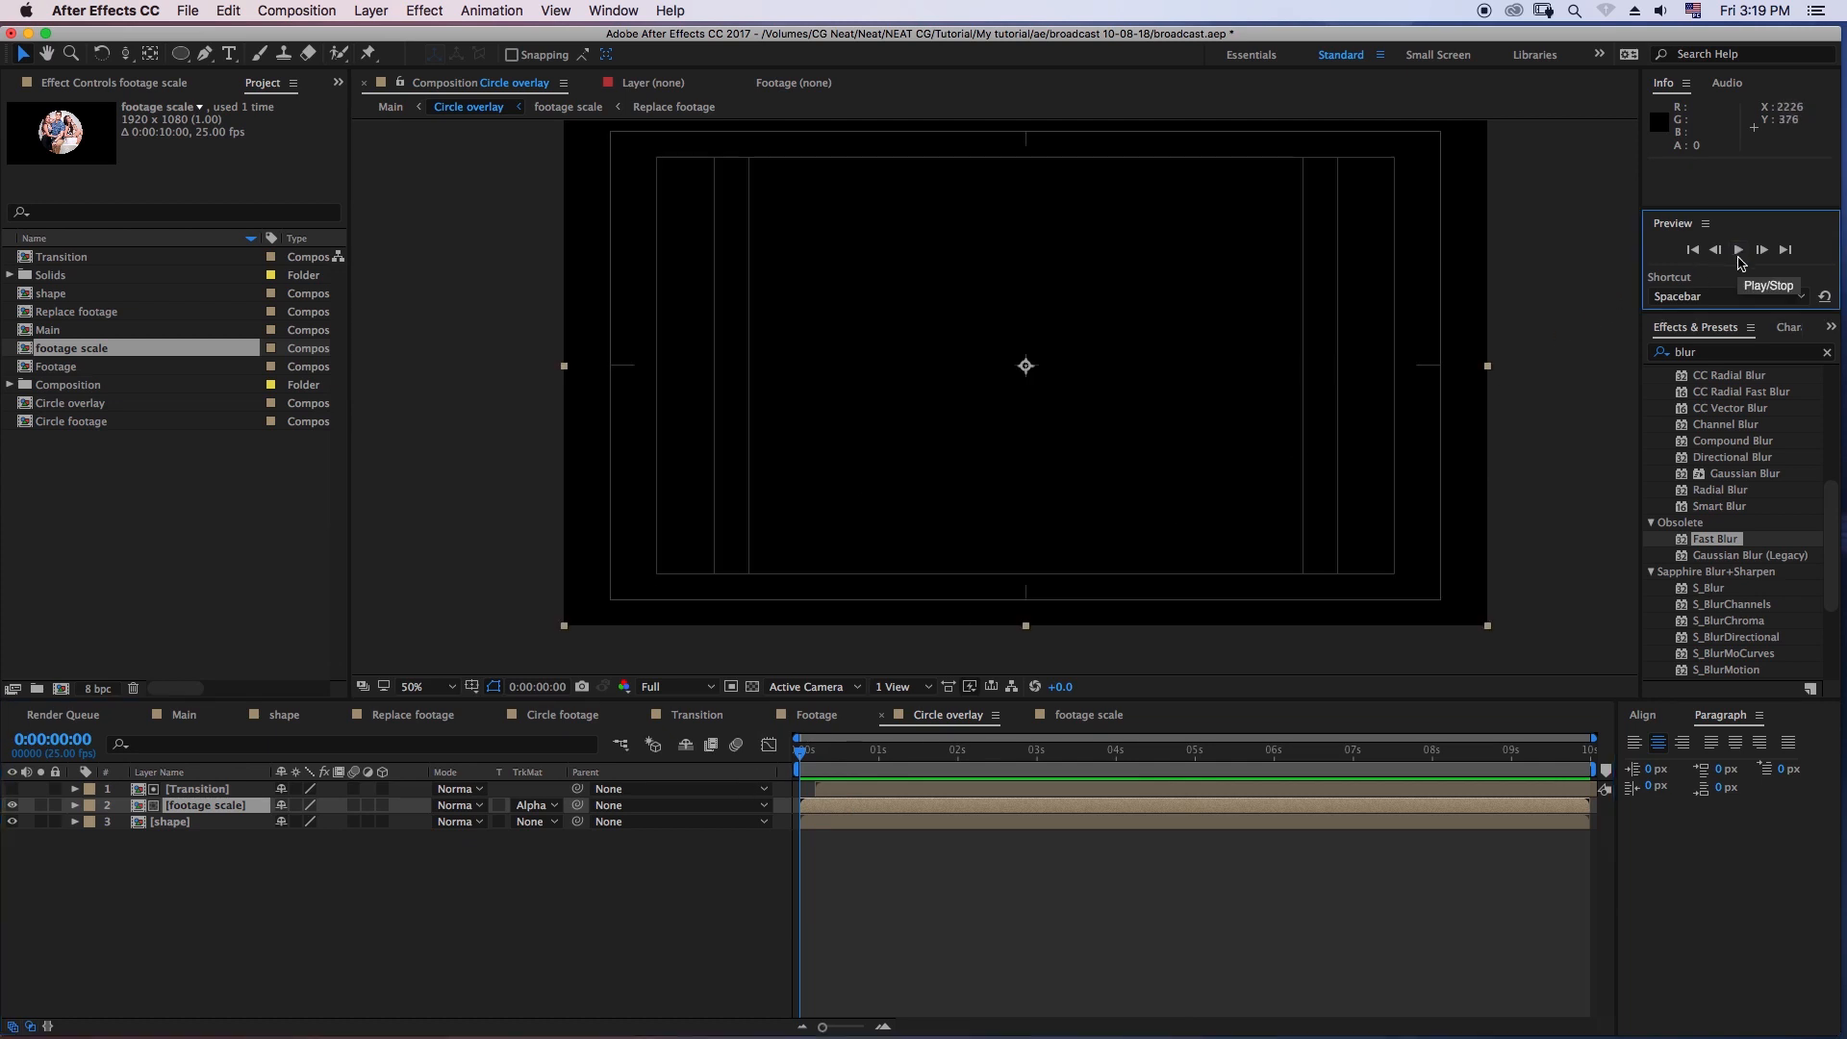
left_click(1738, 250)
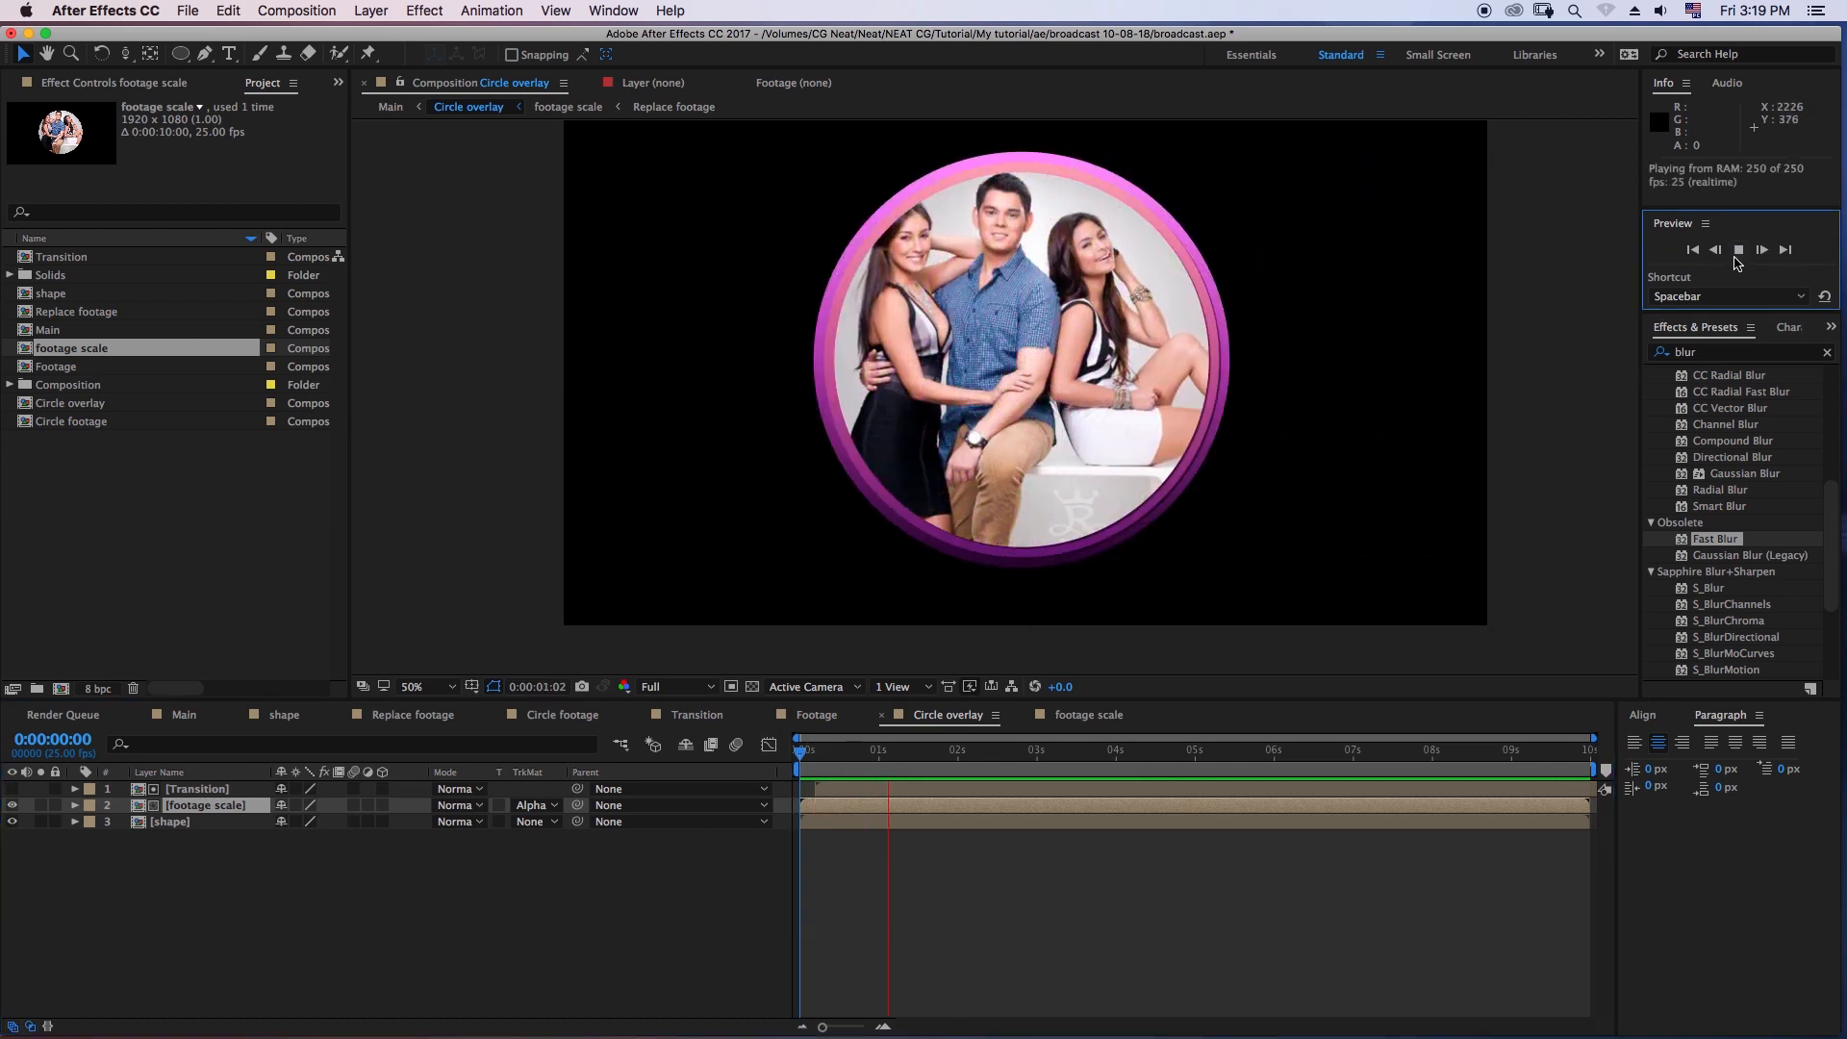
left_click(1005, 775)
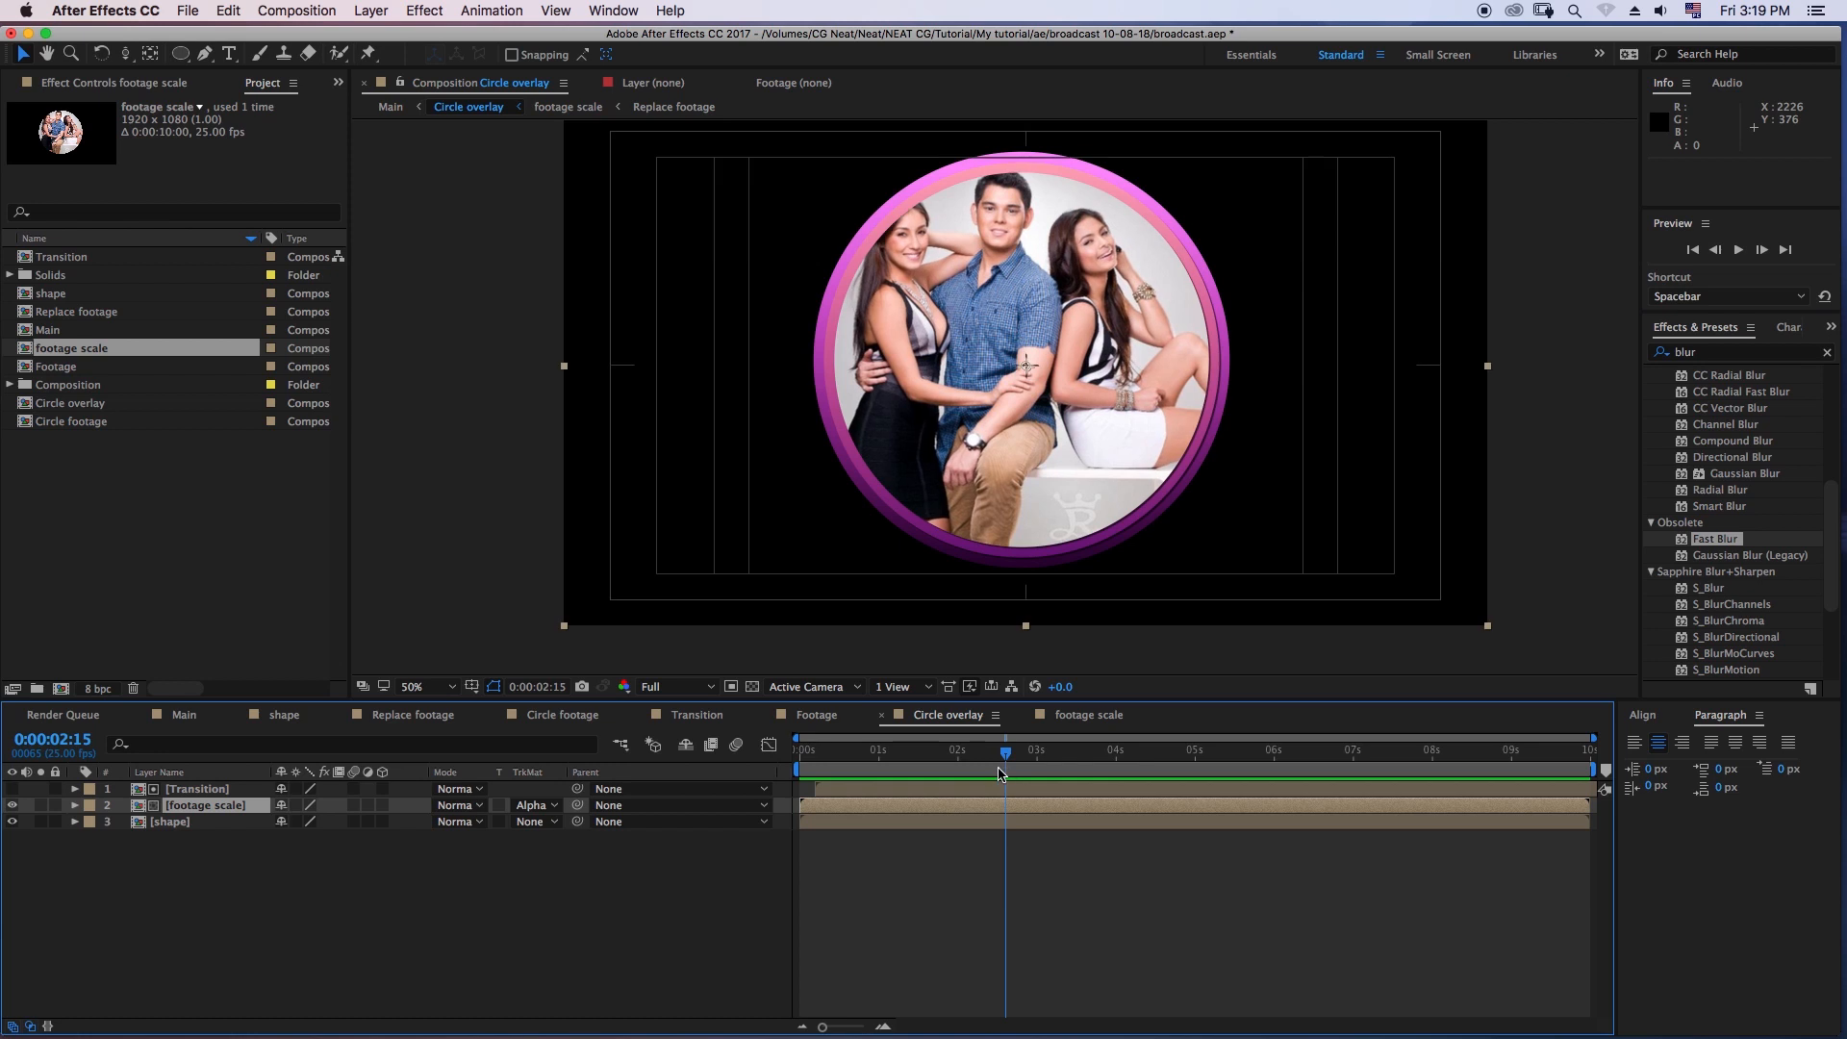
- Add a new solid layer above all other layers in the Circle overlay composition
left_click(409, 904)
right_click(380, 901)
mouse_move(428, 858)
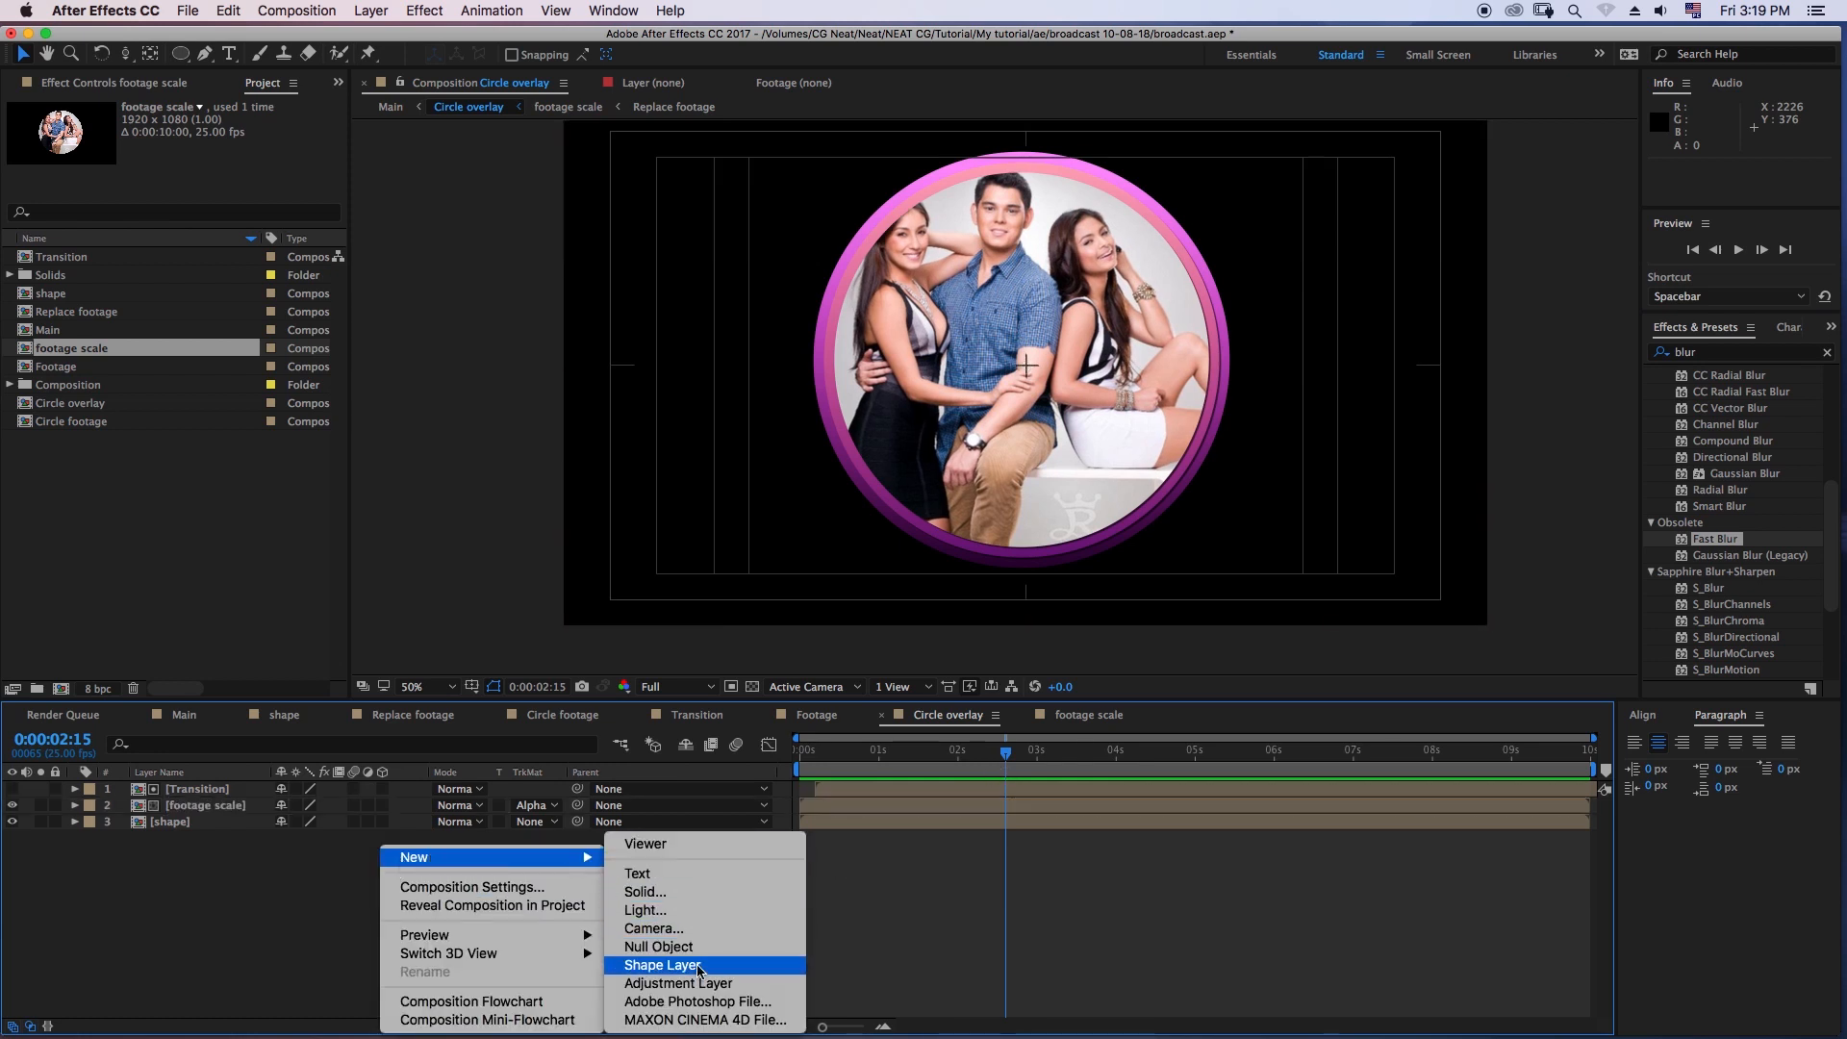
left_click(680, 892)
left_click(931, 790)
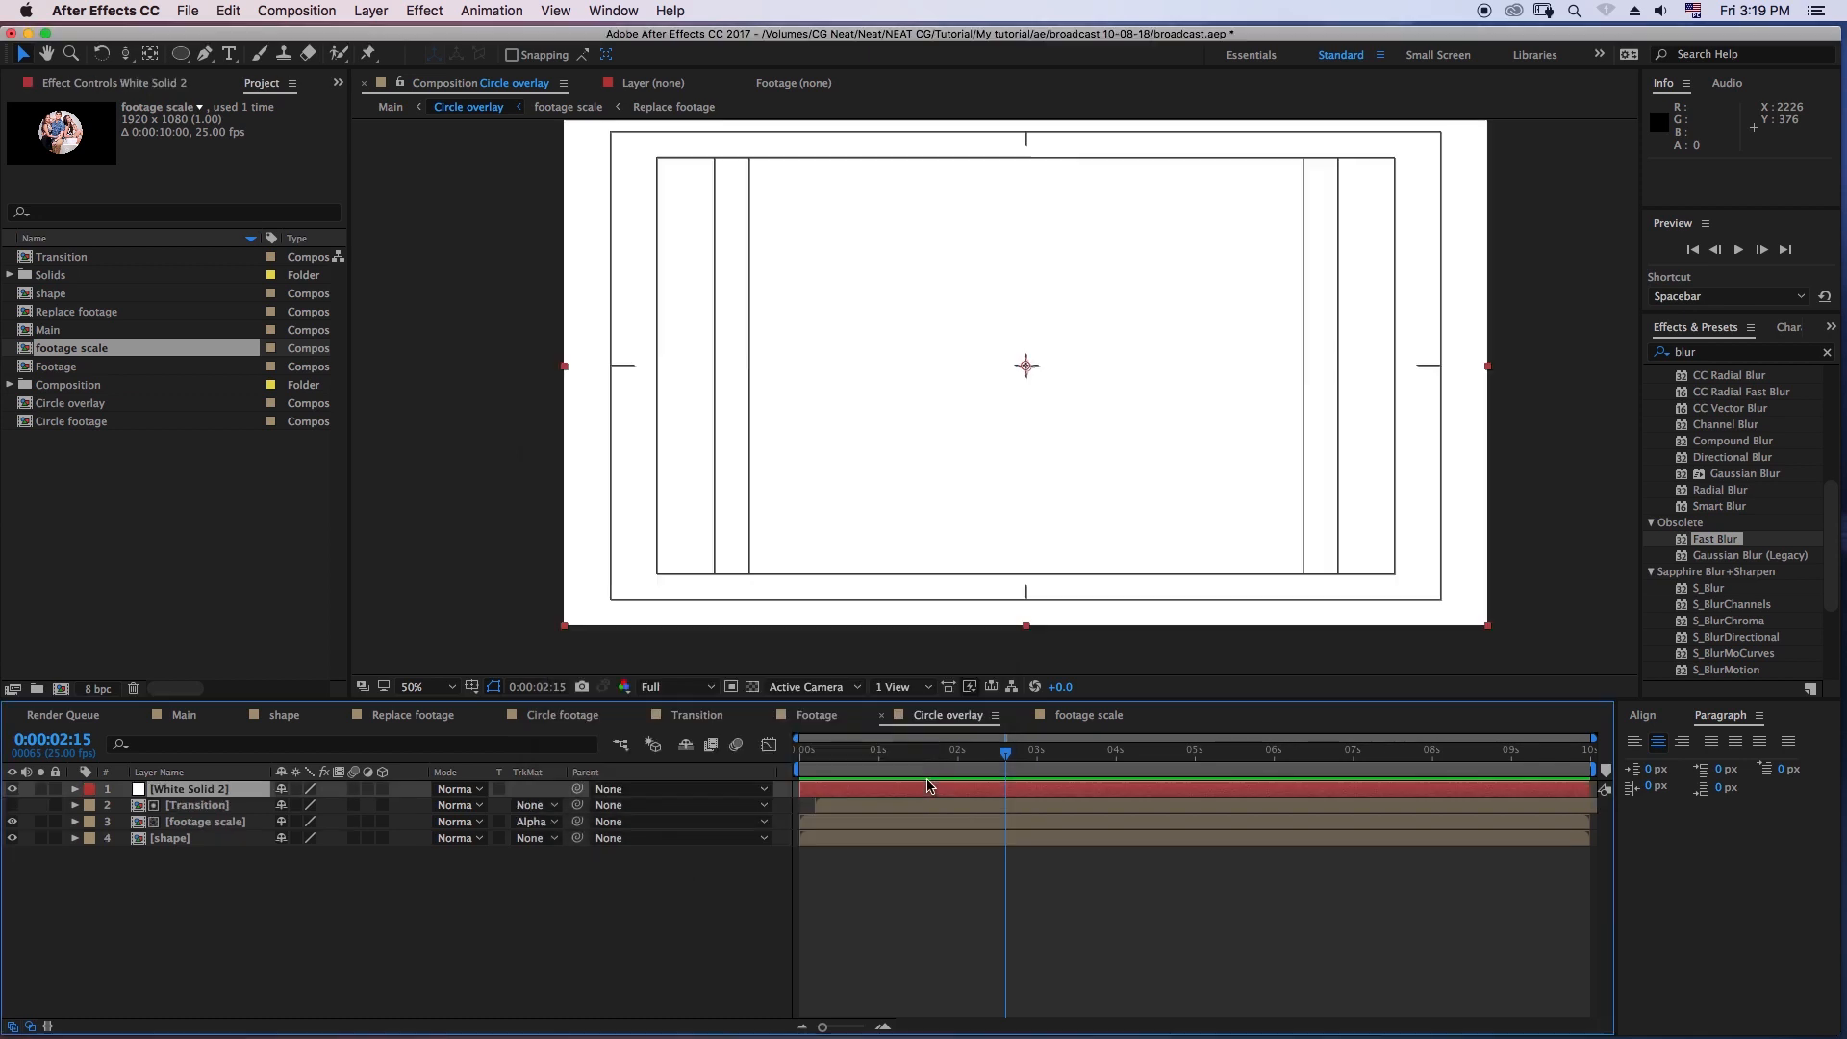
- Find the Fractal Noise effect and apply it to the new solid
left_click(1721, 353)
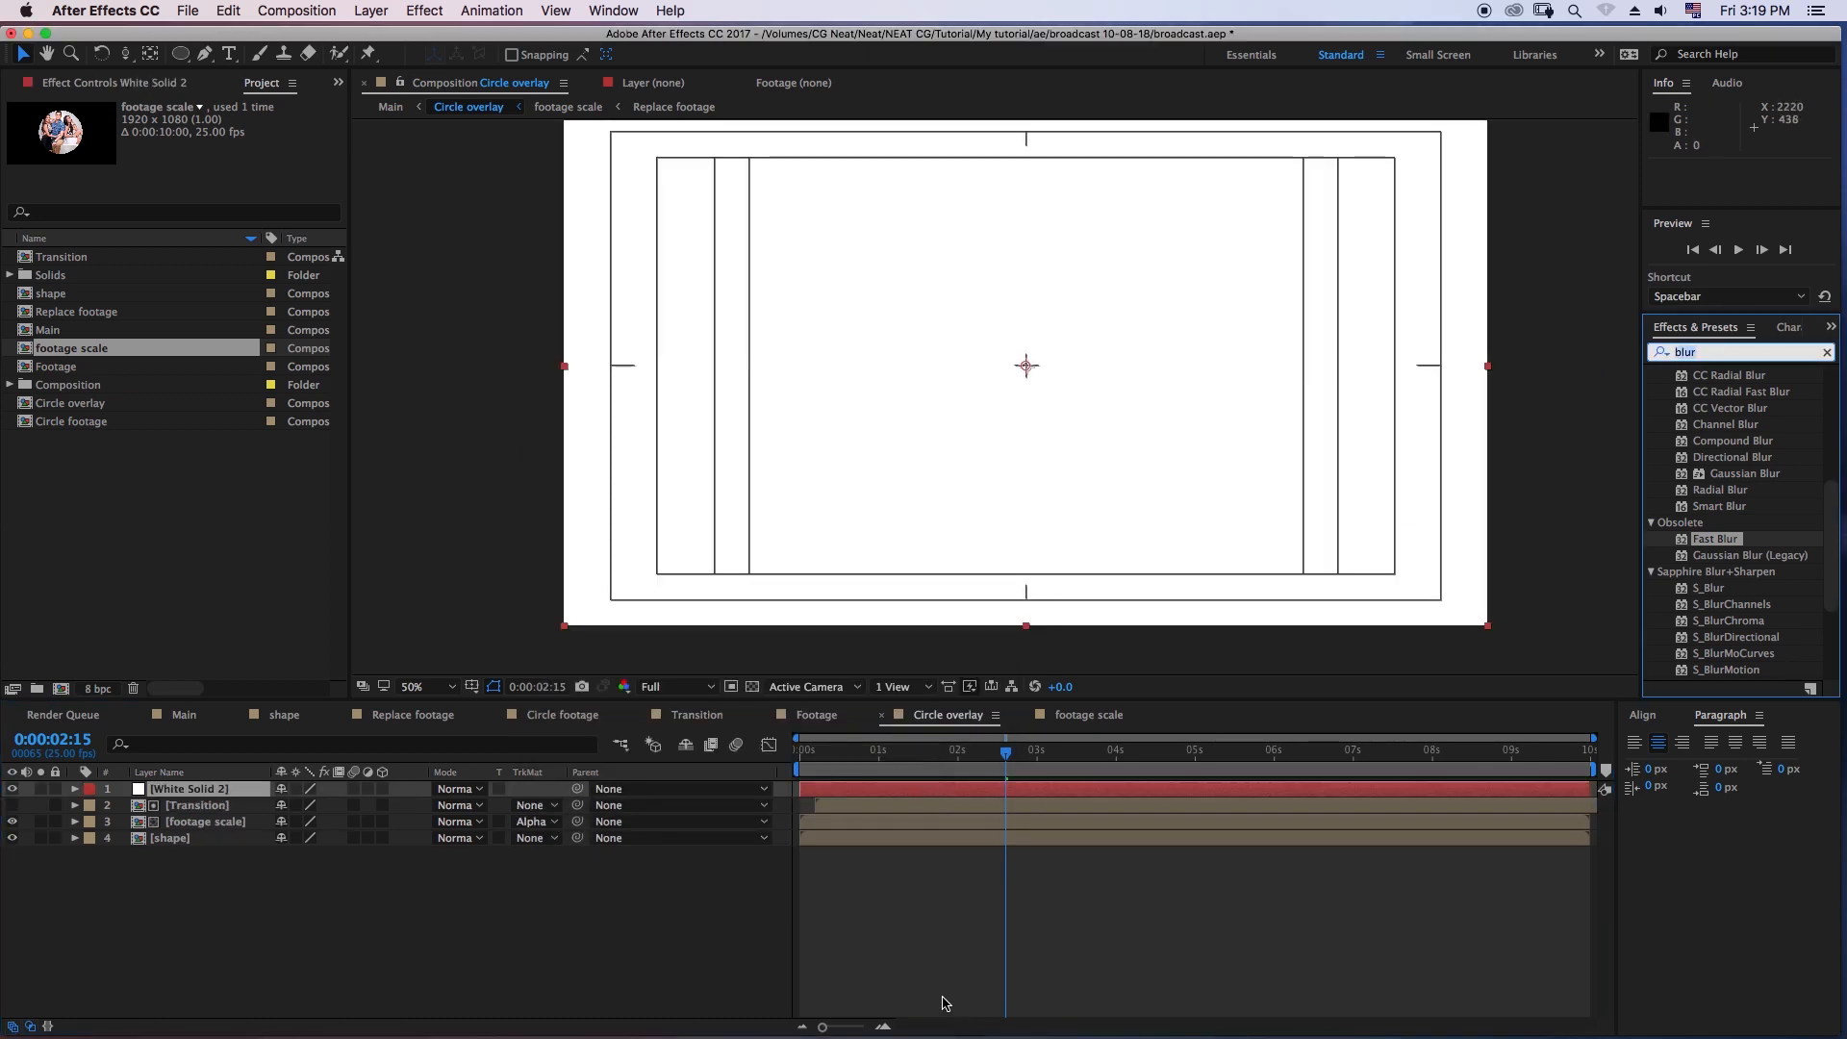
type("frac")
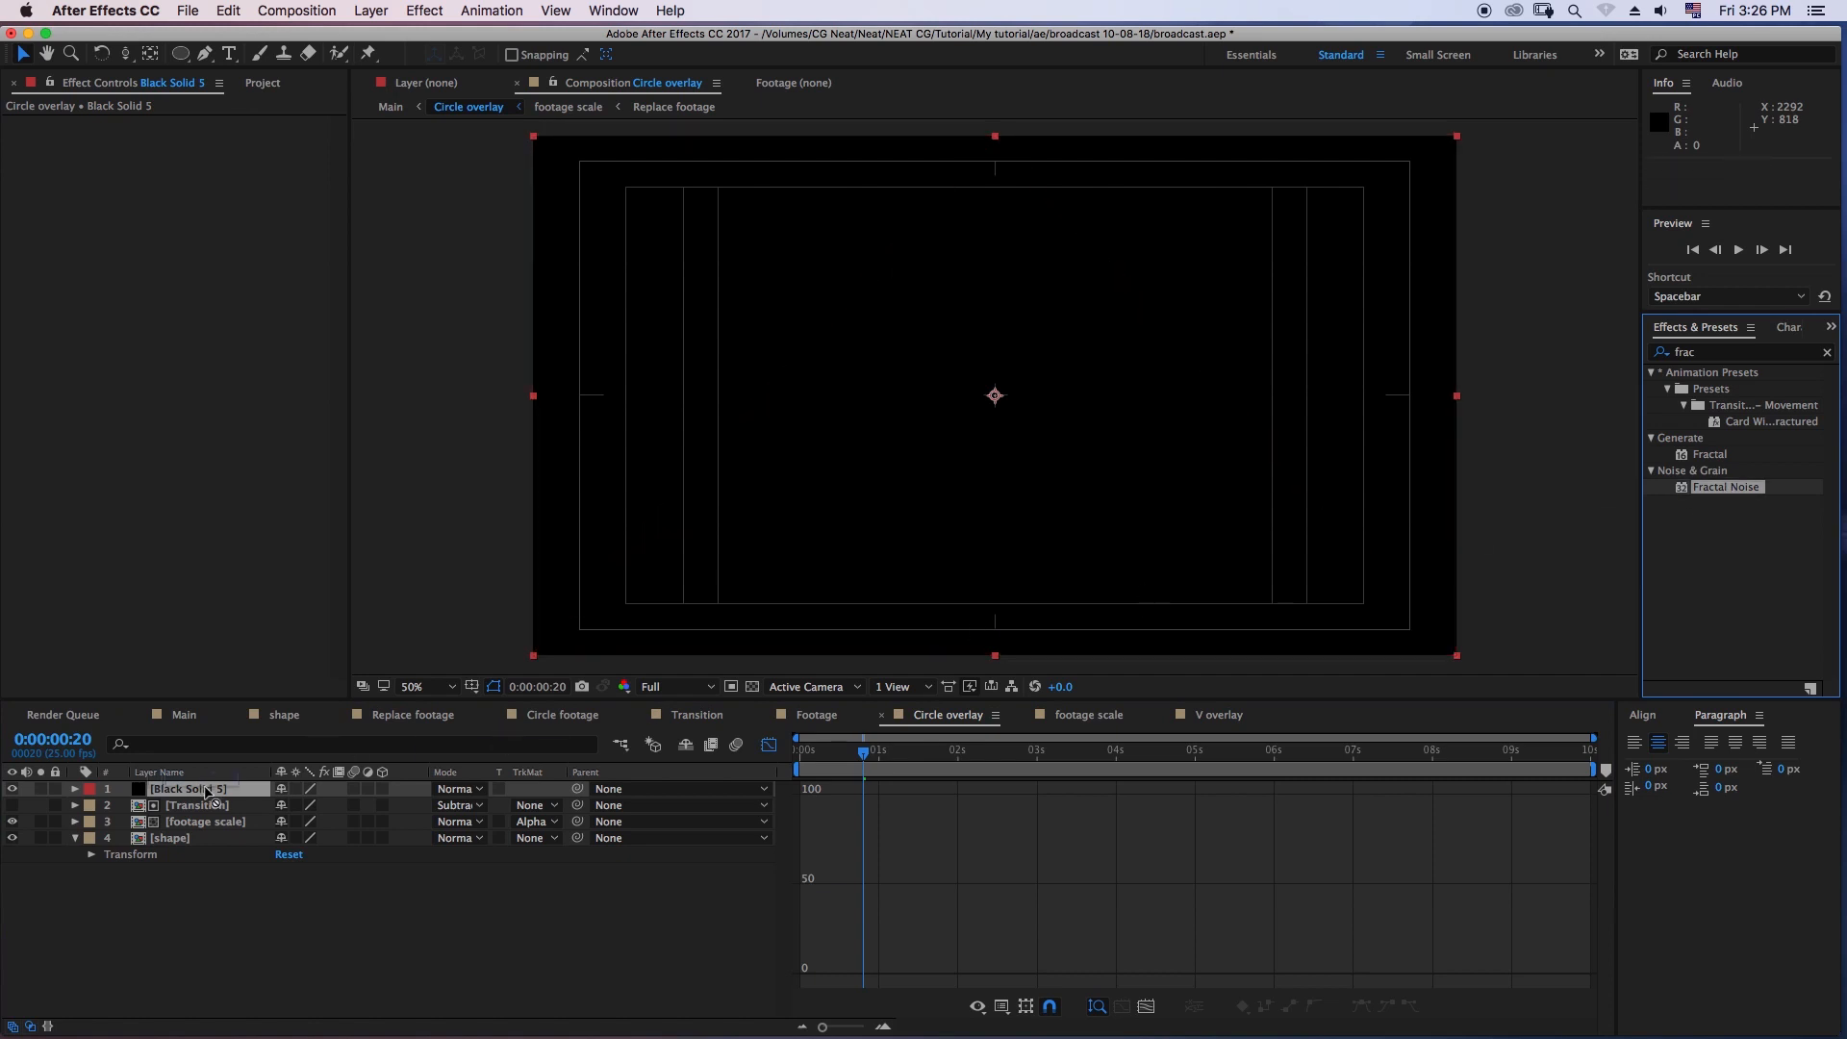
left_click(217, 789)
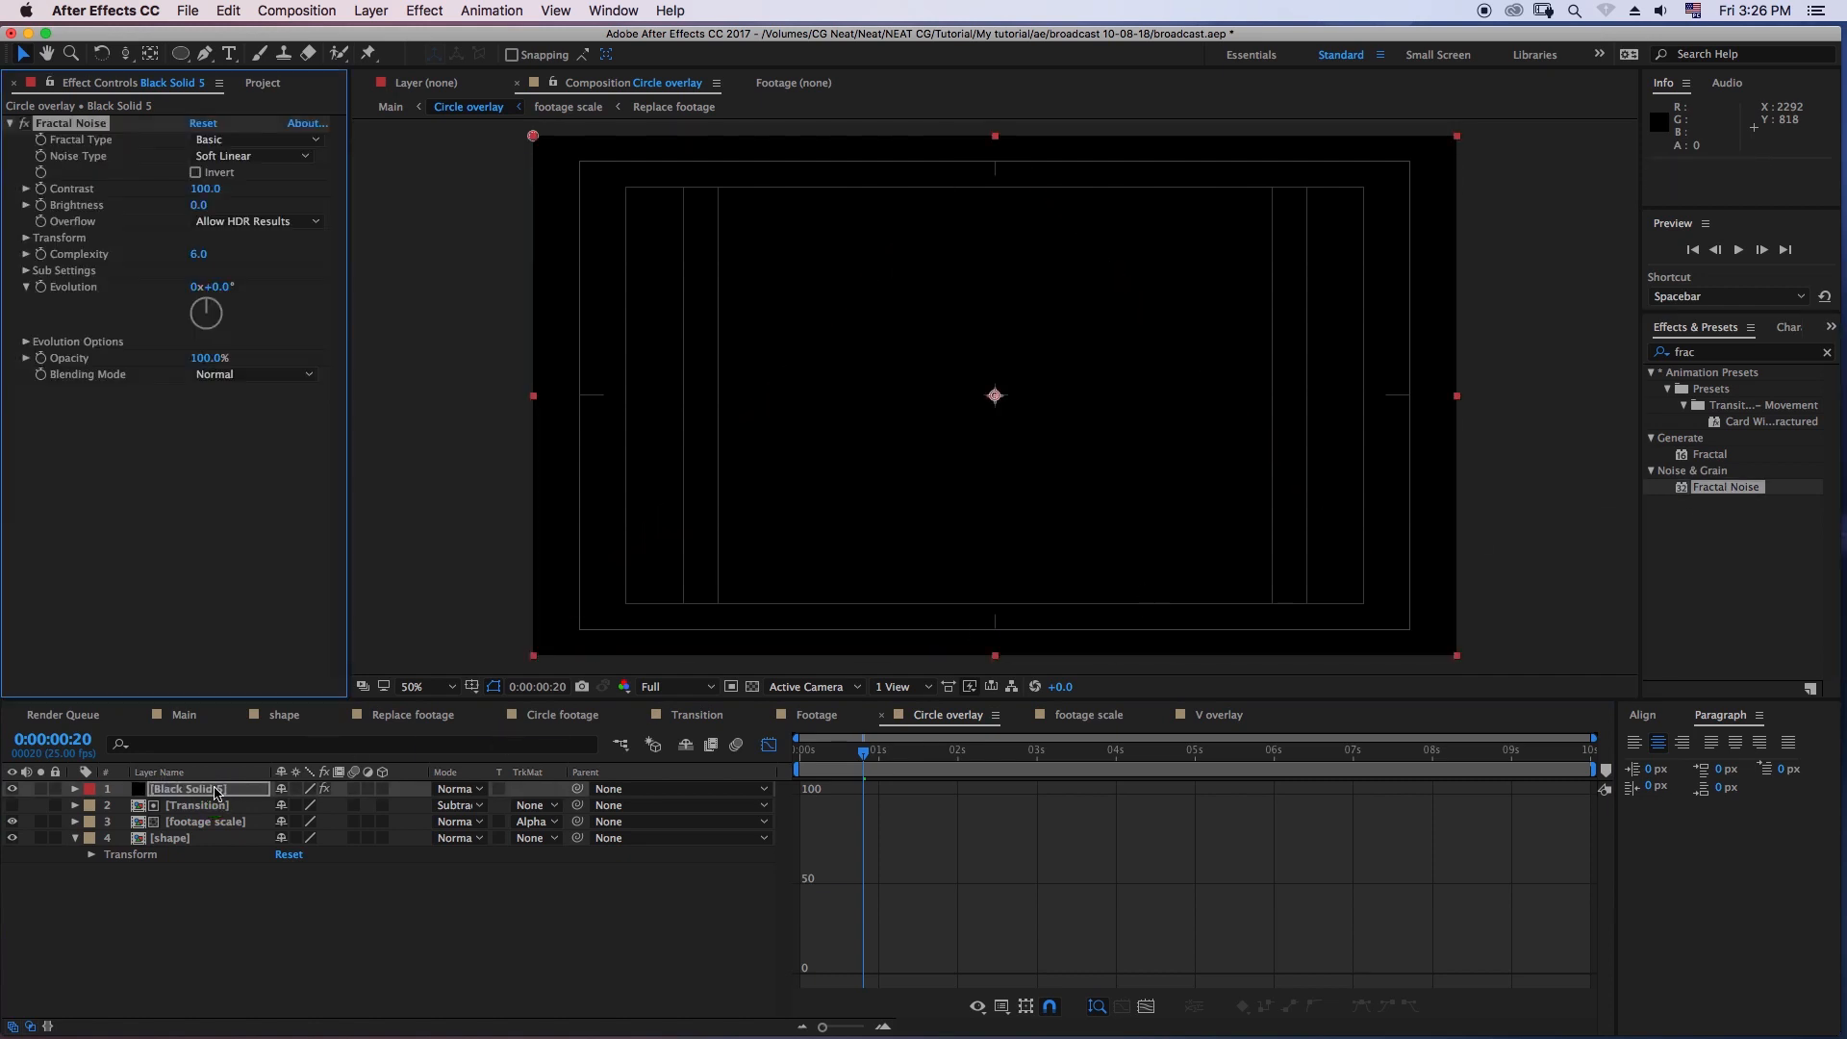
- Set the solid's Fractal Noise to the Turbulent Smooth fractal type and the Block noise type, hiding the graph editor
left_click(241, 141)
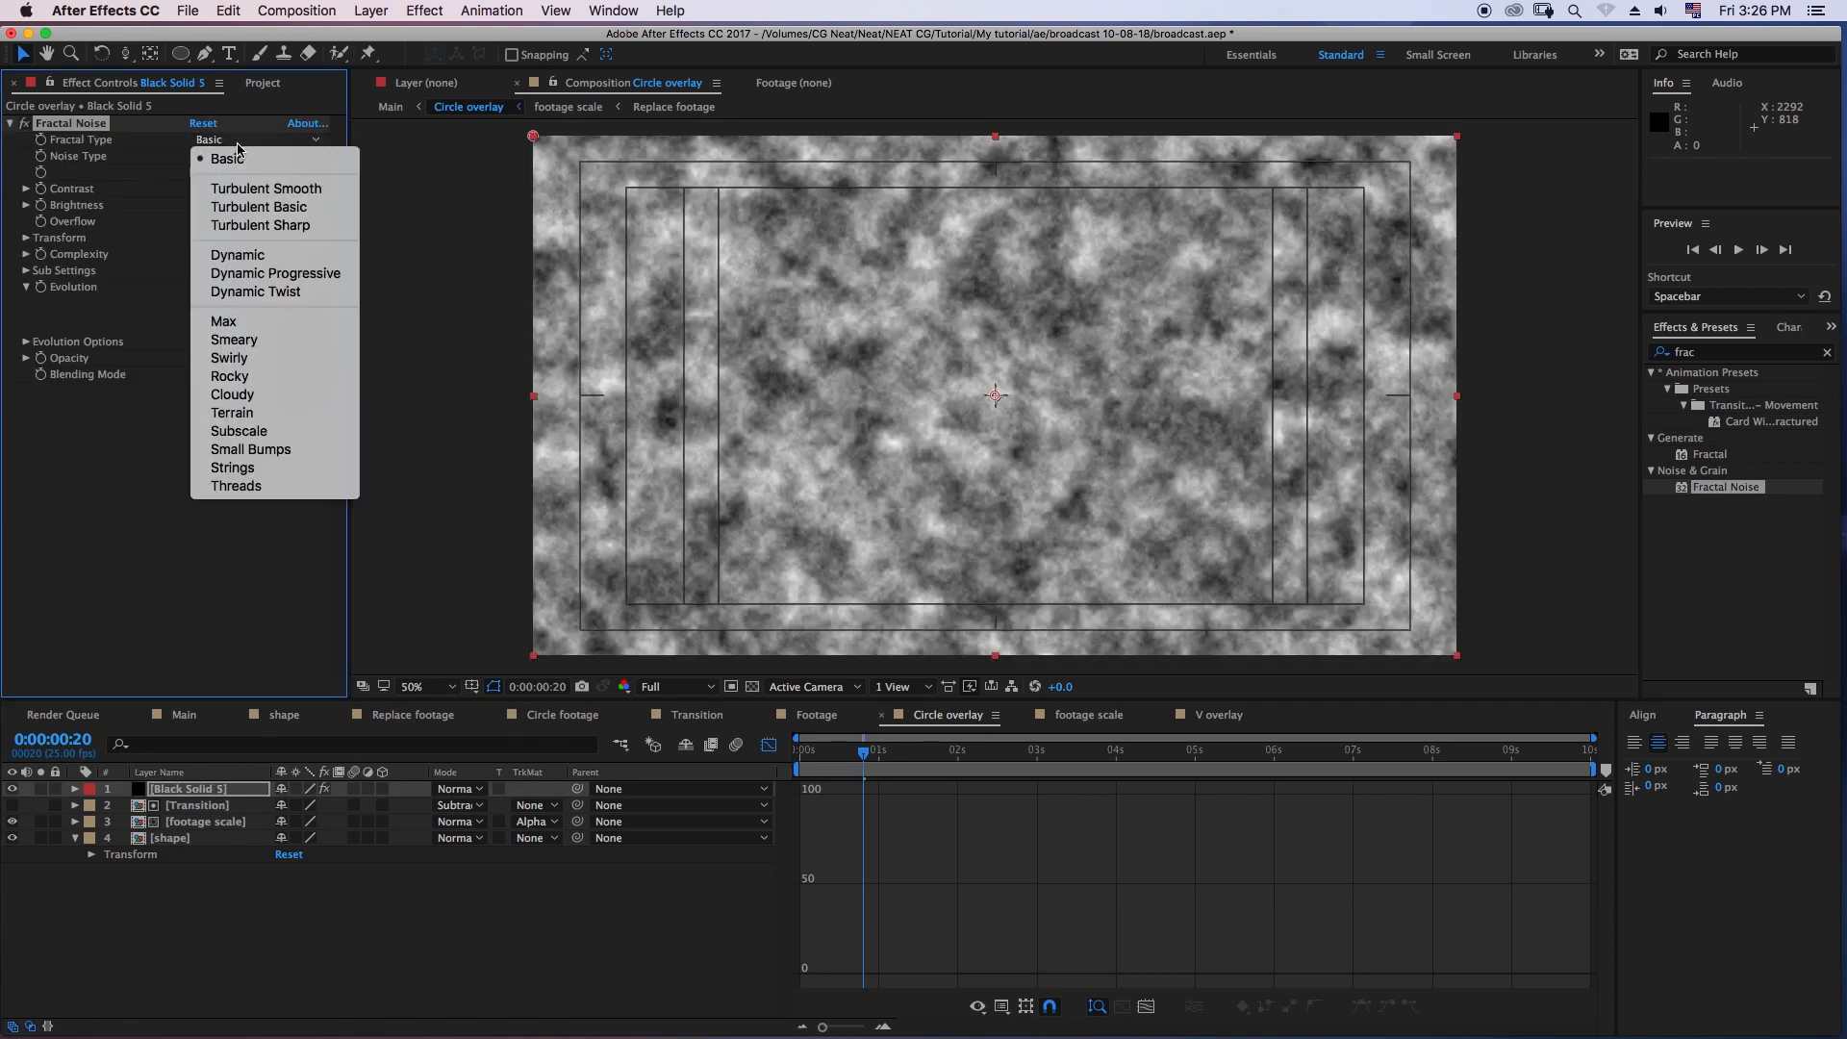
left_click(770, 746)
left_click(770, 747)
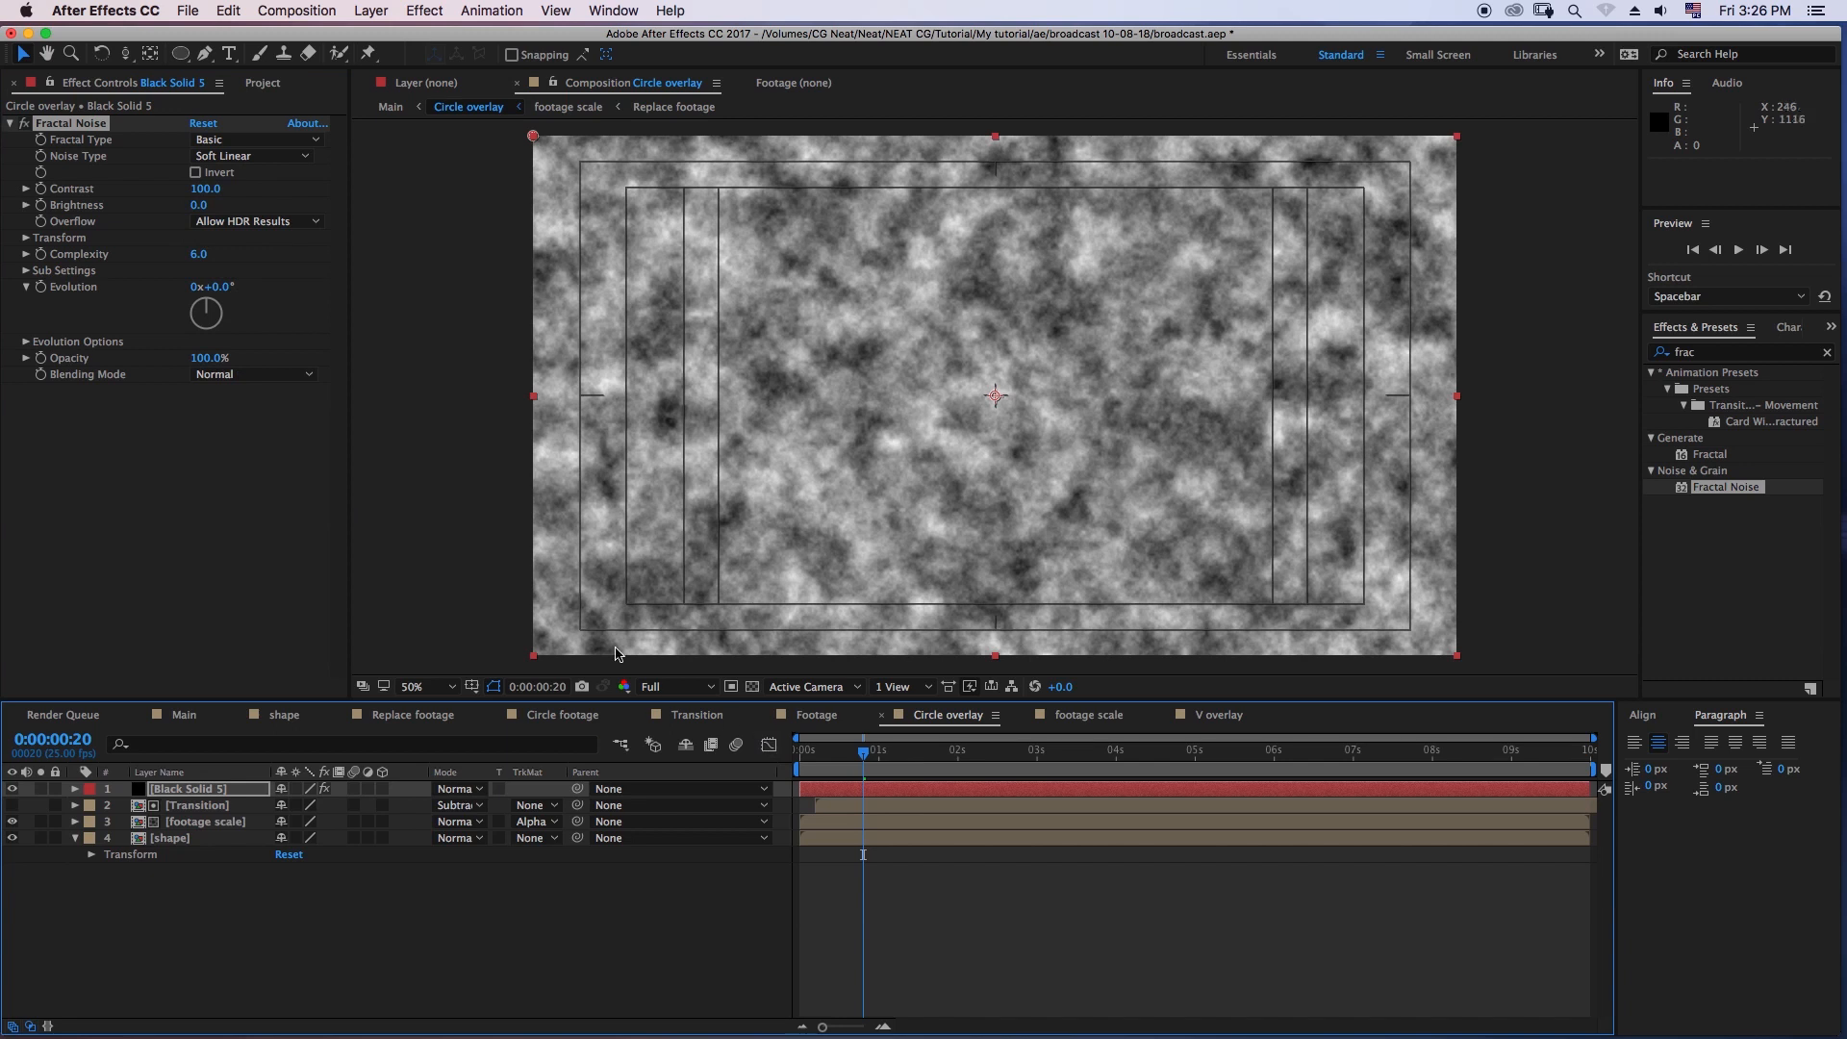
left_click(240, 140)
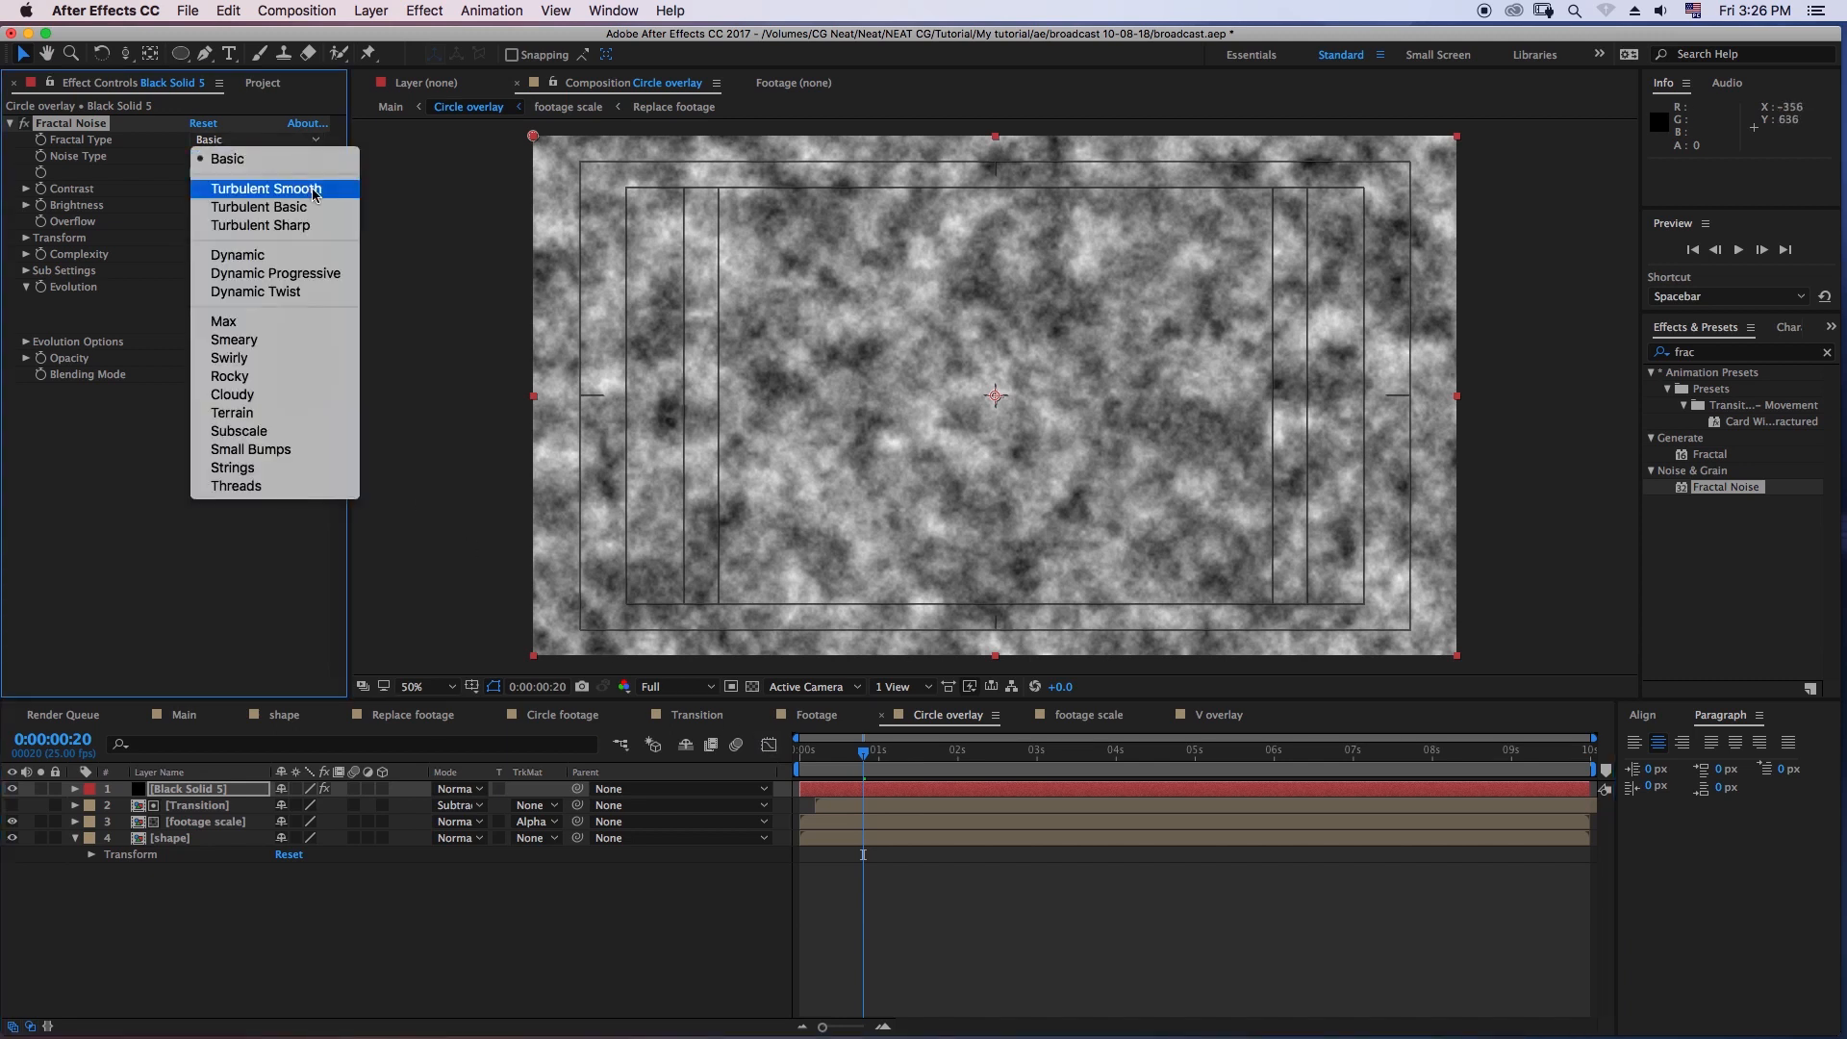
left_click(275, 190)
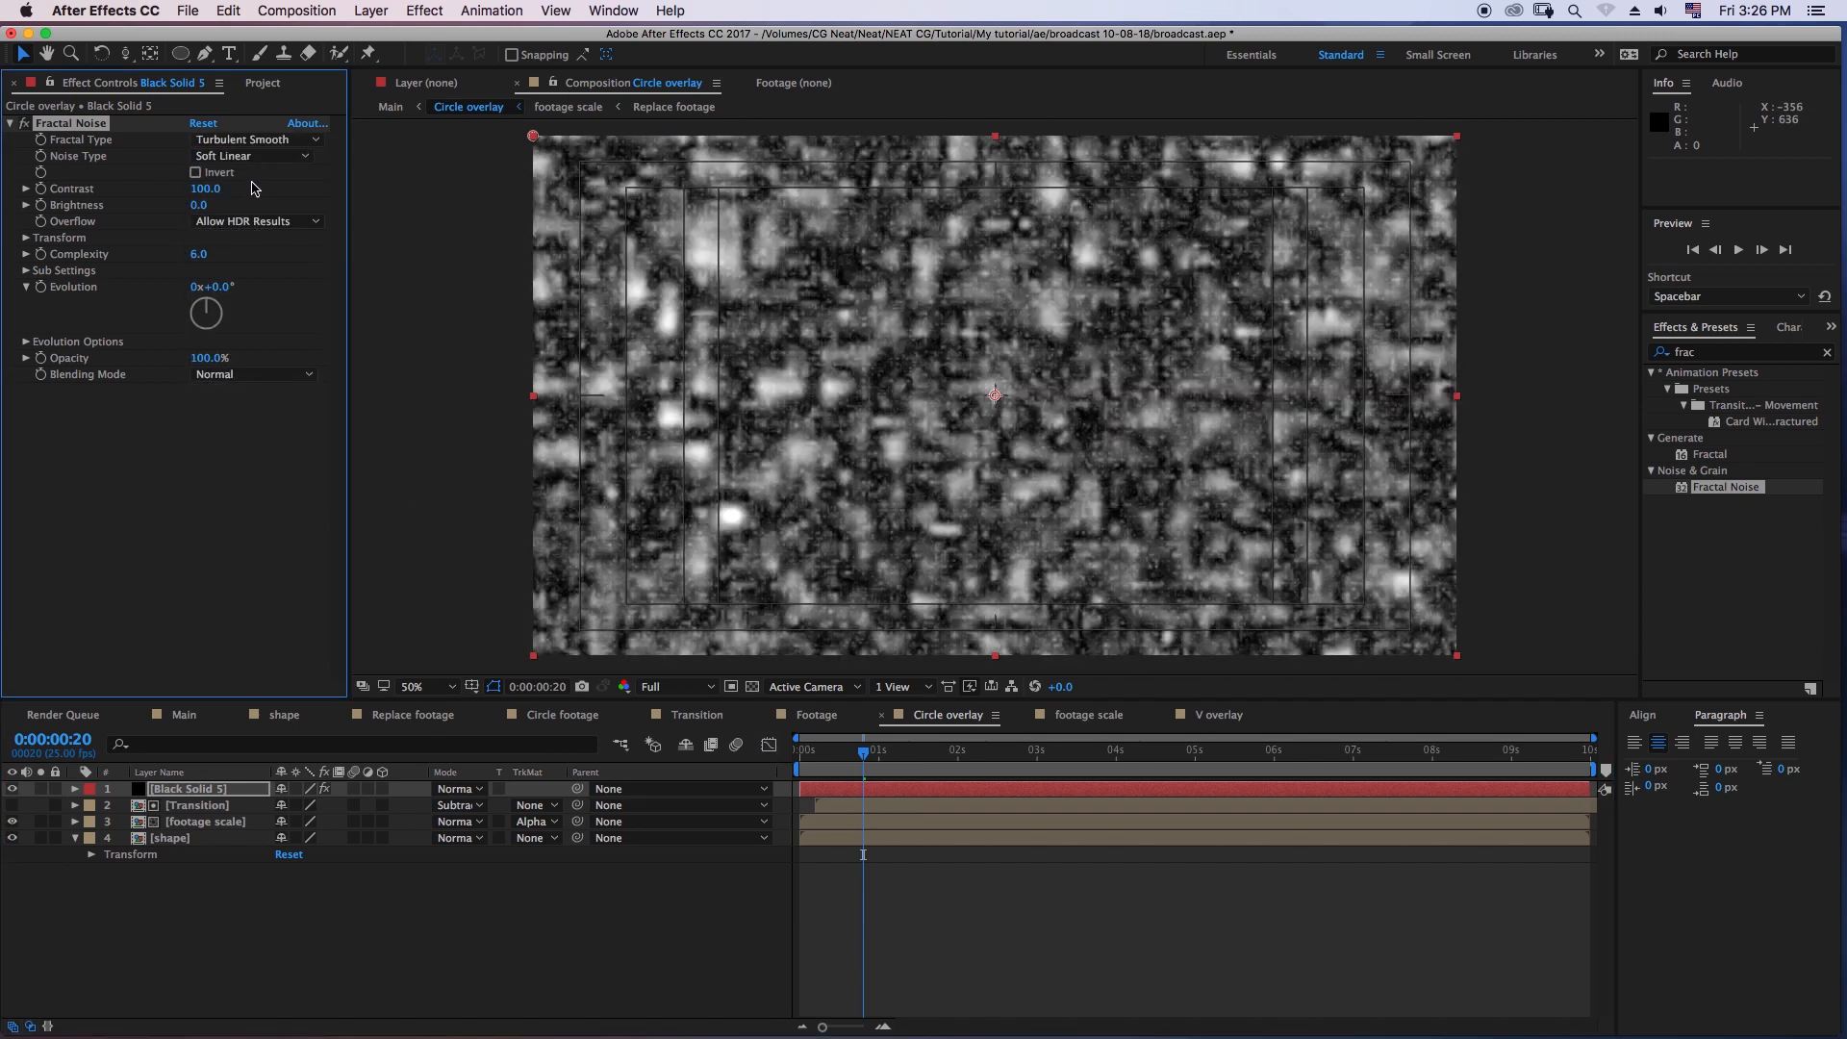
left_click(279, 158)
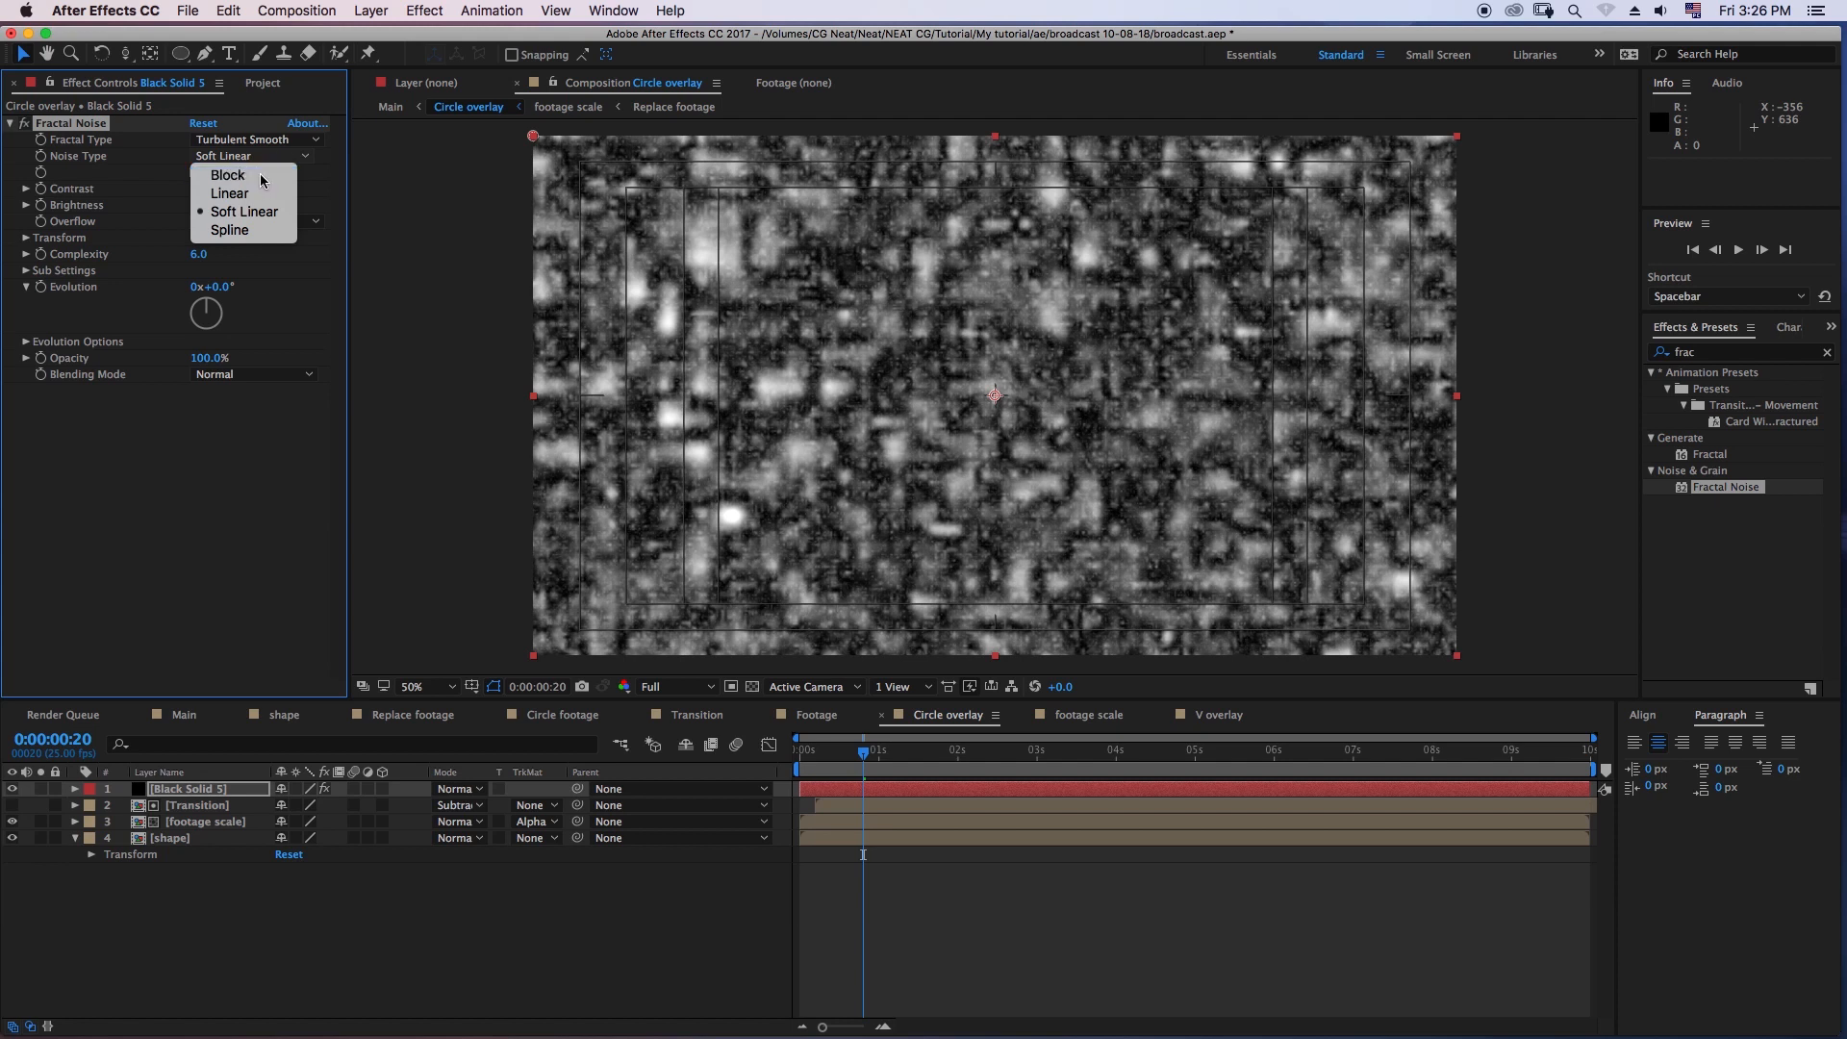
left_click(258, 183)
- Set the Fractal Noise Complexity to 2 and its Transform Scale to 300
left_click(199, 255)
key("Return")
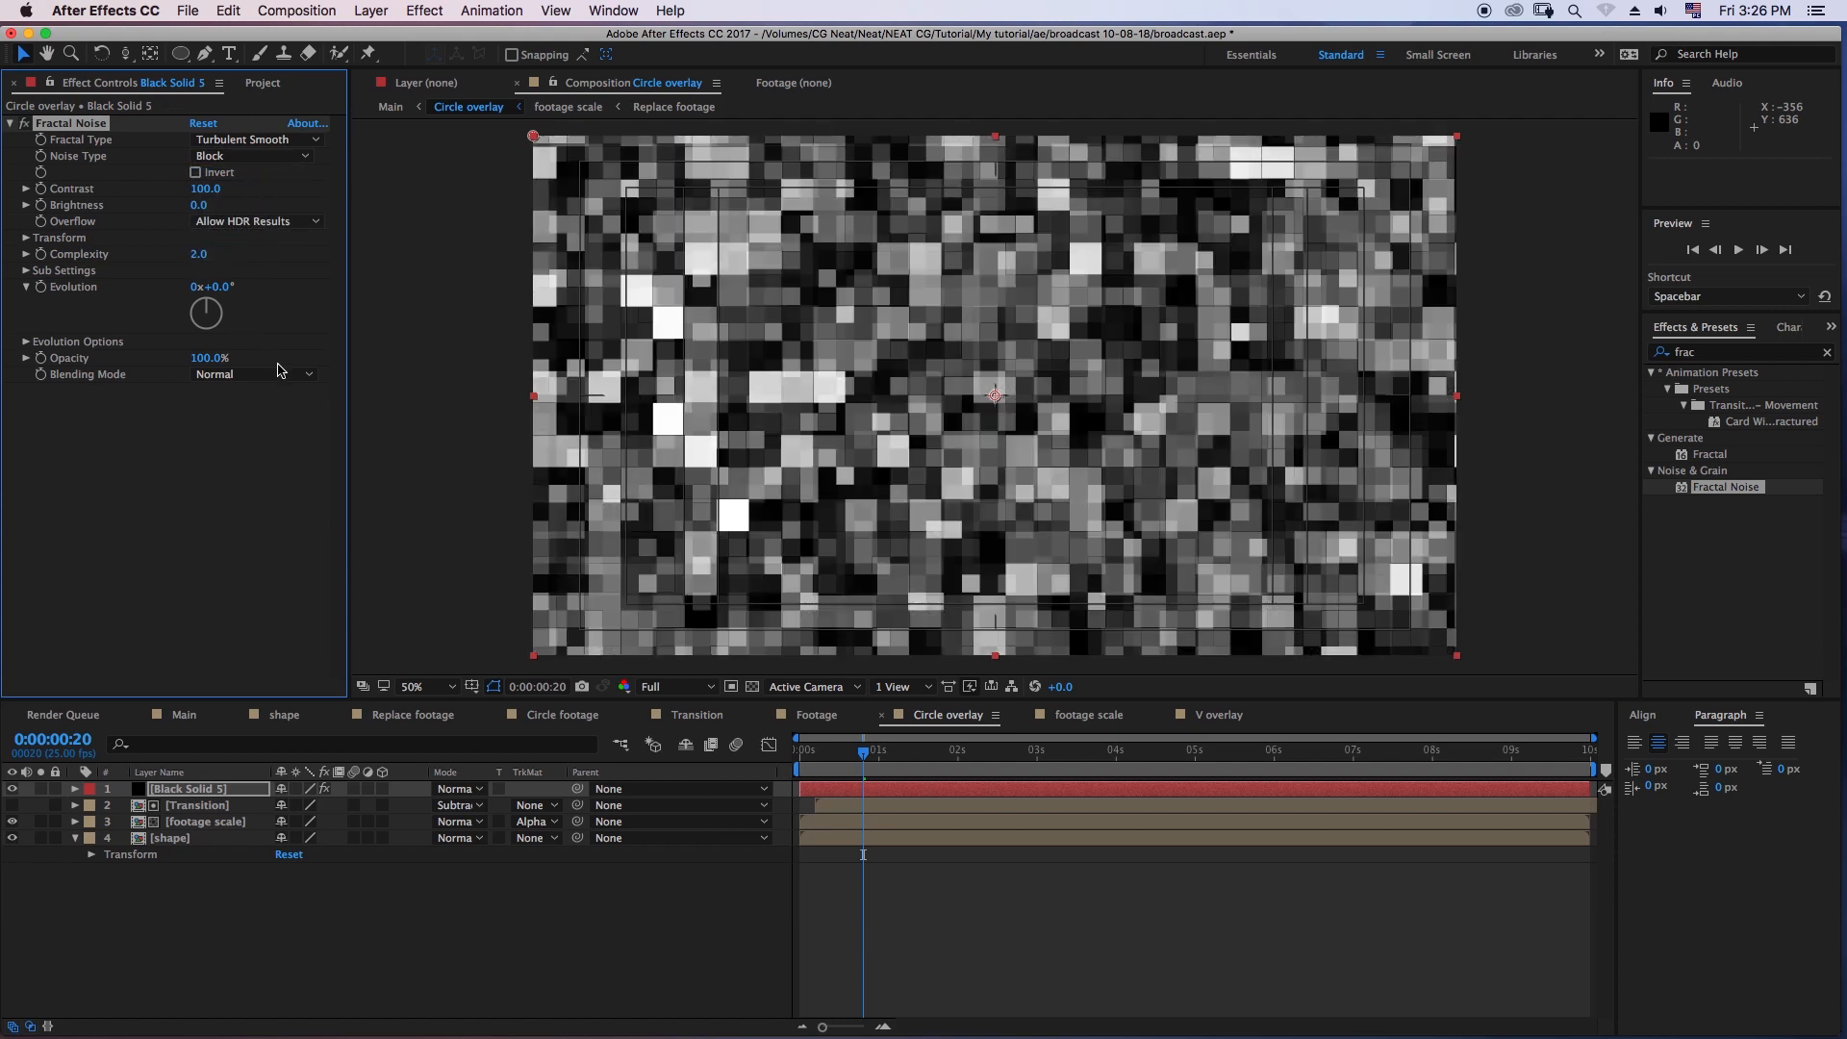
left_click(27, 237)
left_click(204, 288)
key("Return")
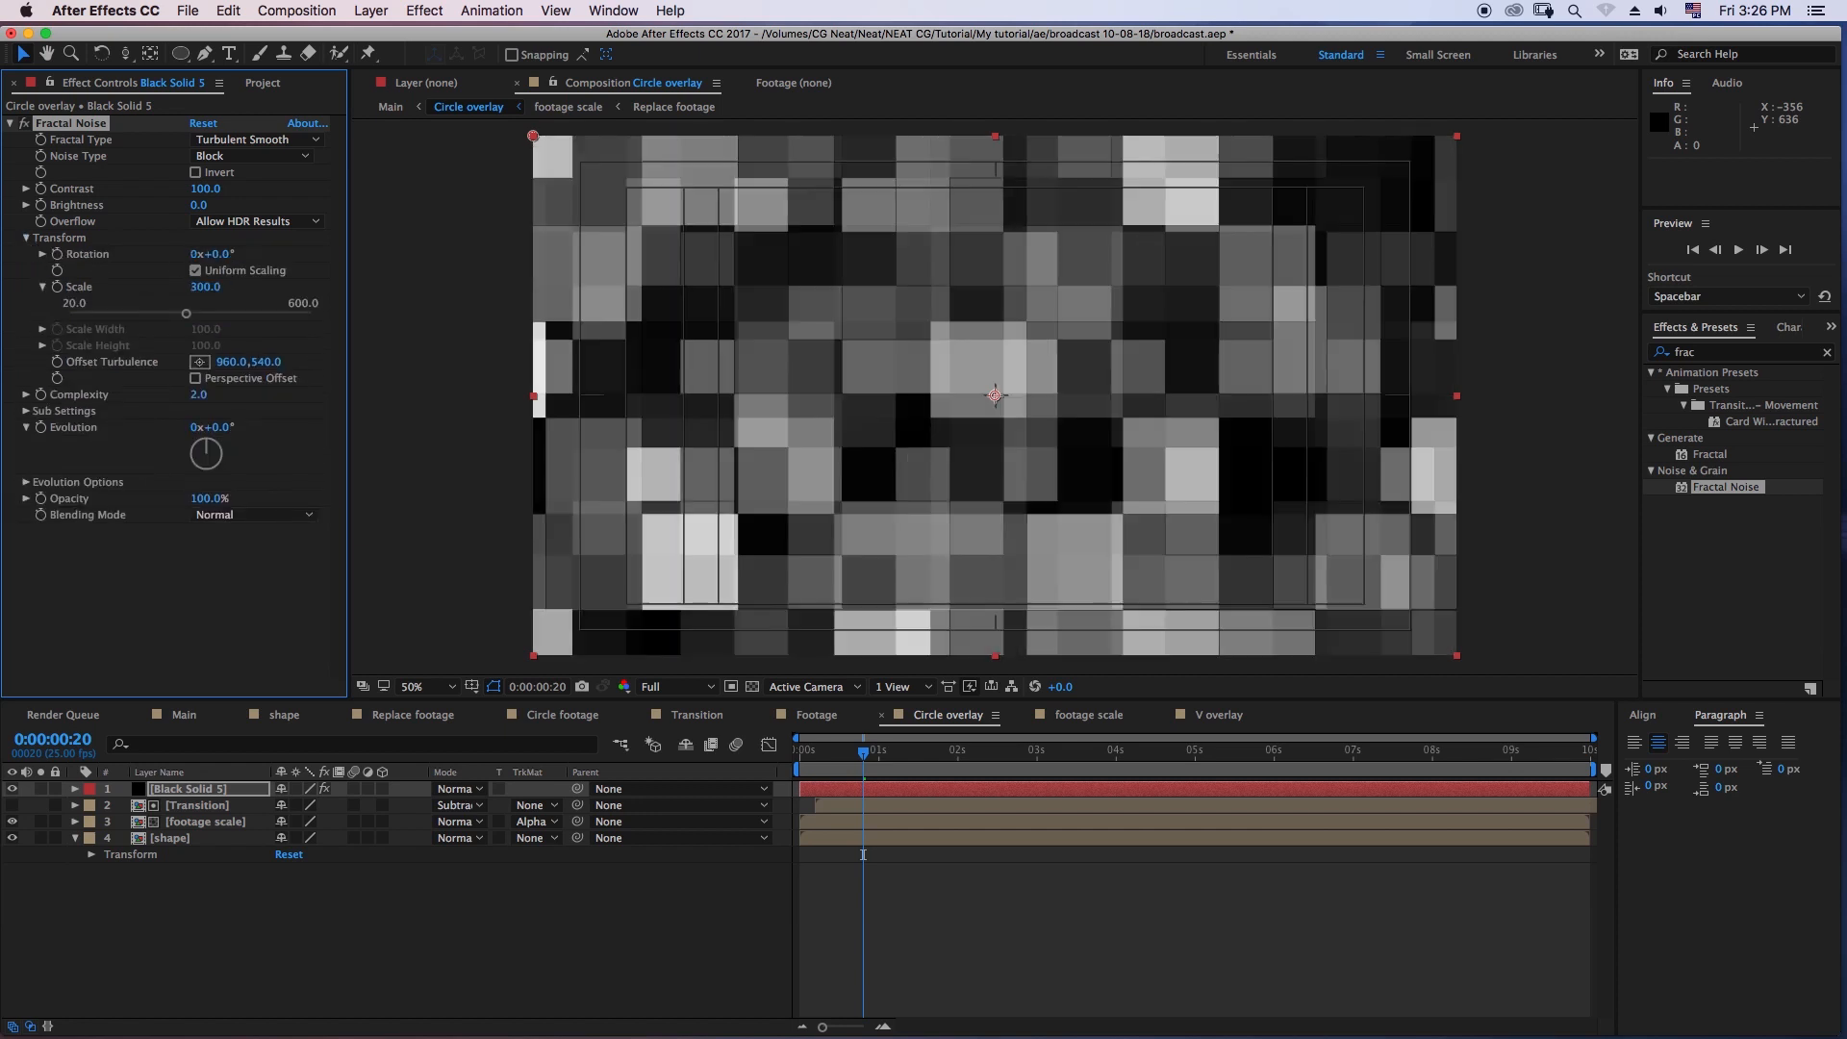
- Set the Fractal Noise Contrast to 44 and Brightness to 2
left_click(207, 189)
type("44")
key("Return")
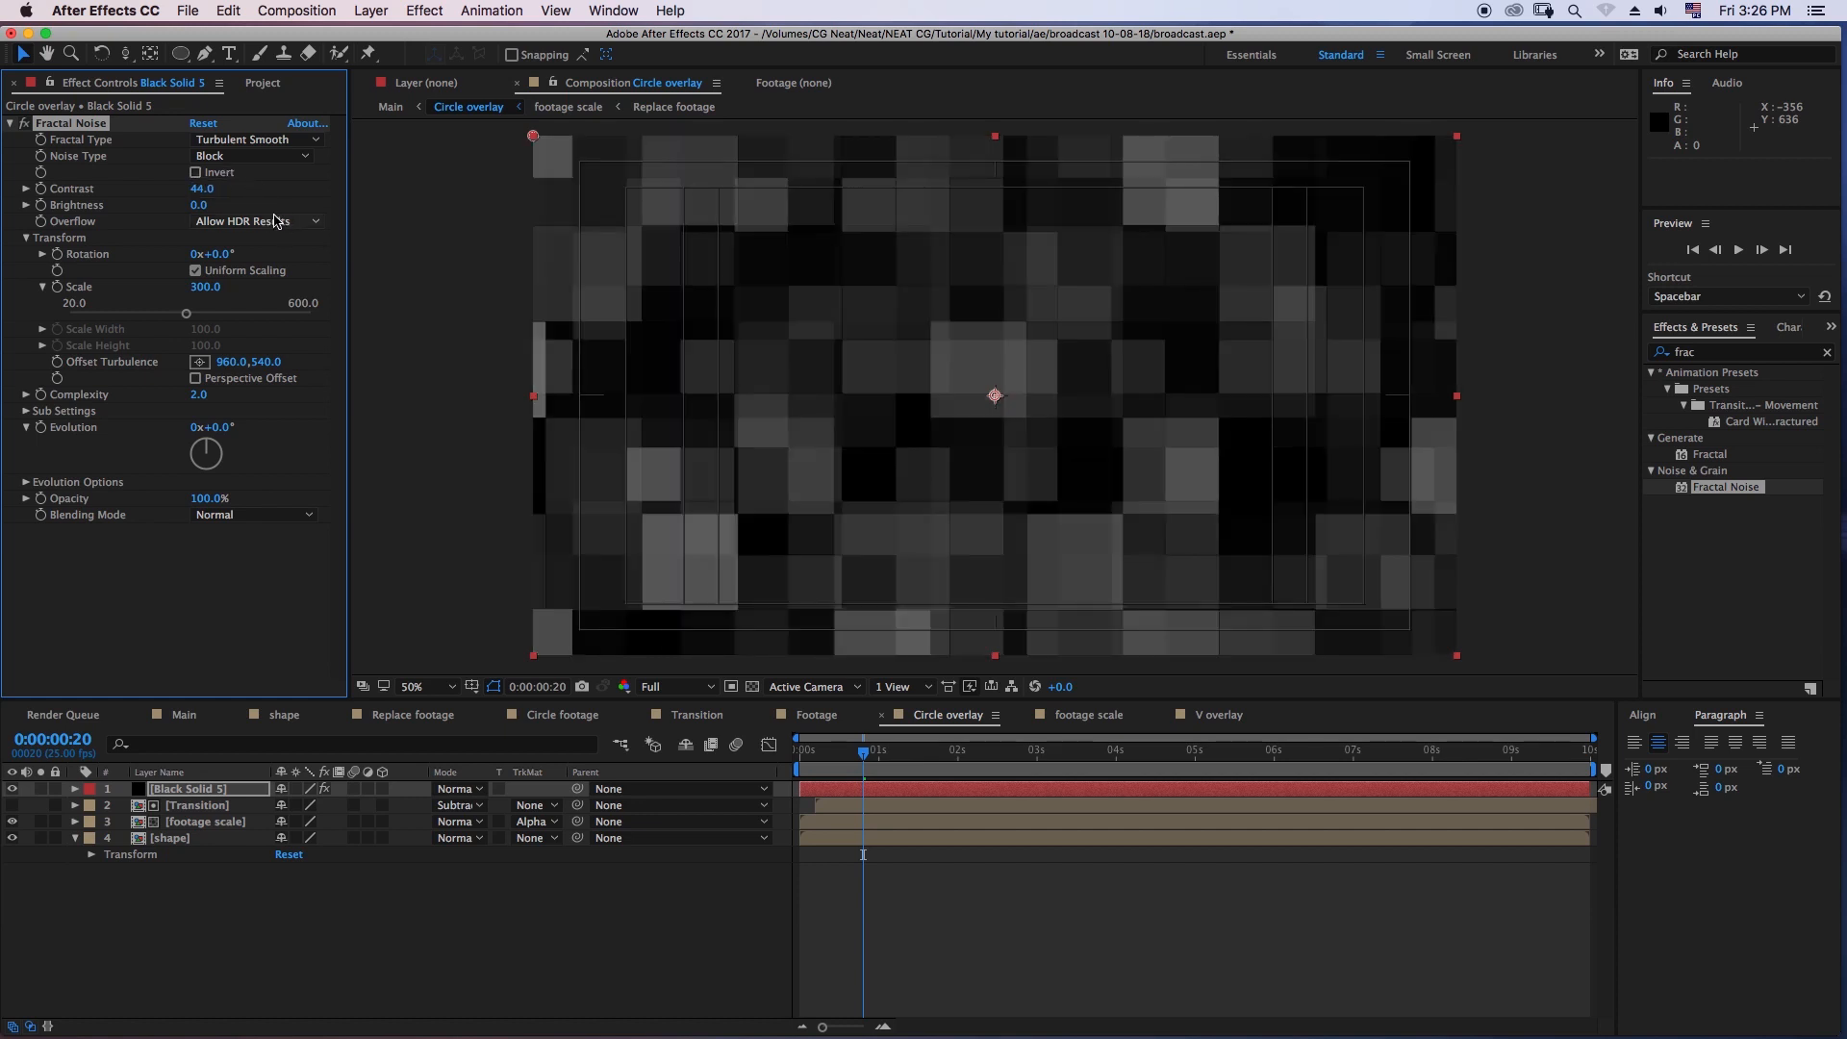
left_click(198, 205)
type("2")
key("Return")
left_click_drag(200, 192, 197, 188)
left_click(200, 587)
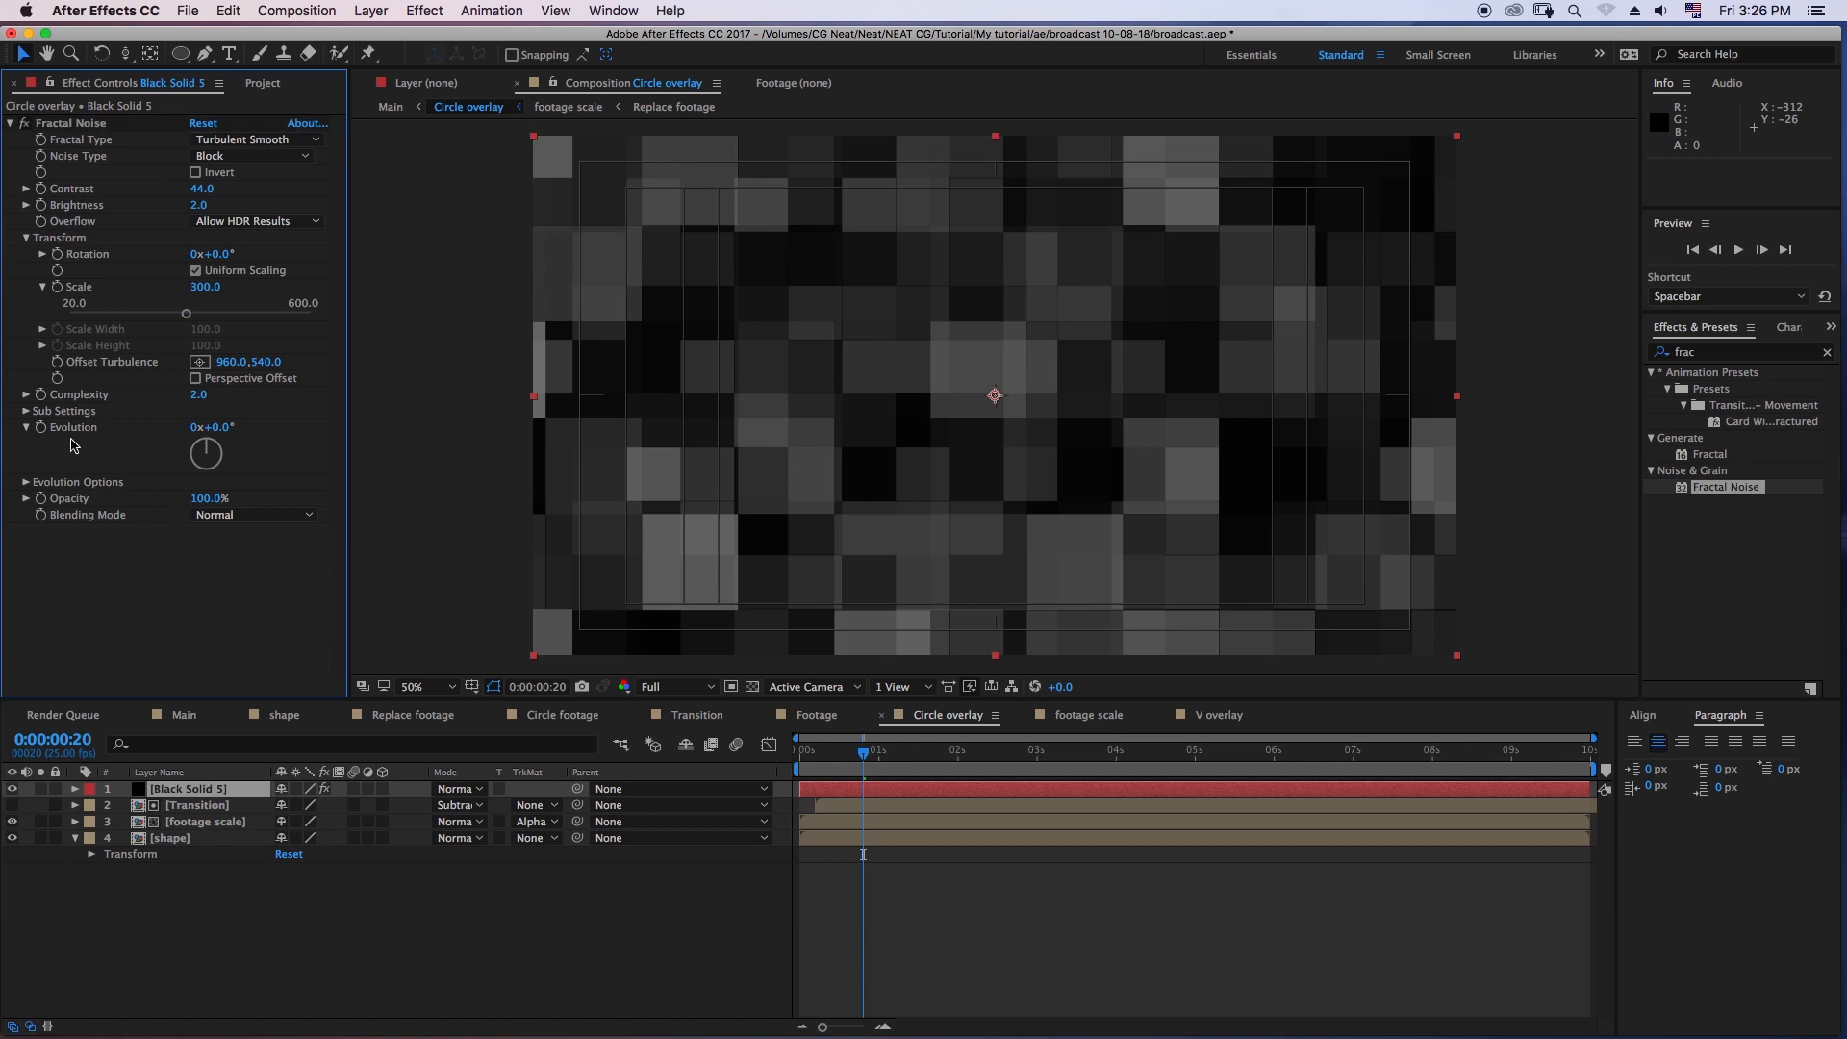
- Animate the Fractal Noise Evolution with the expression time*100
left_click(43, 430, "alt")
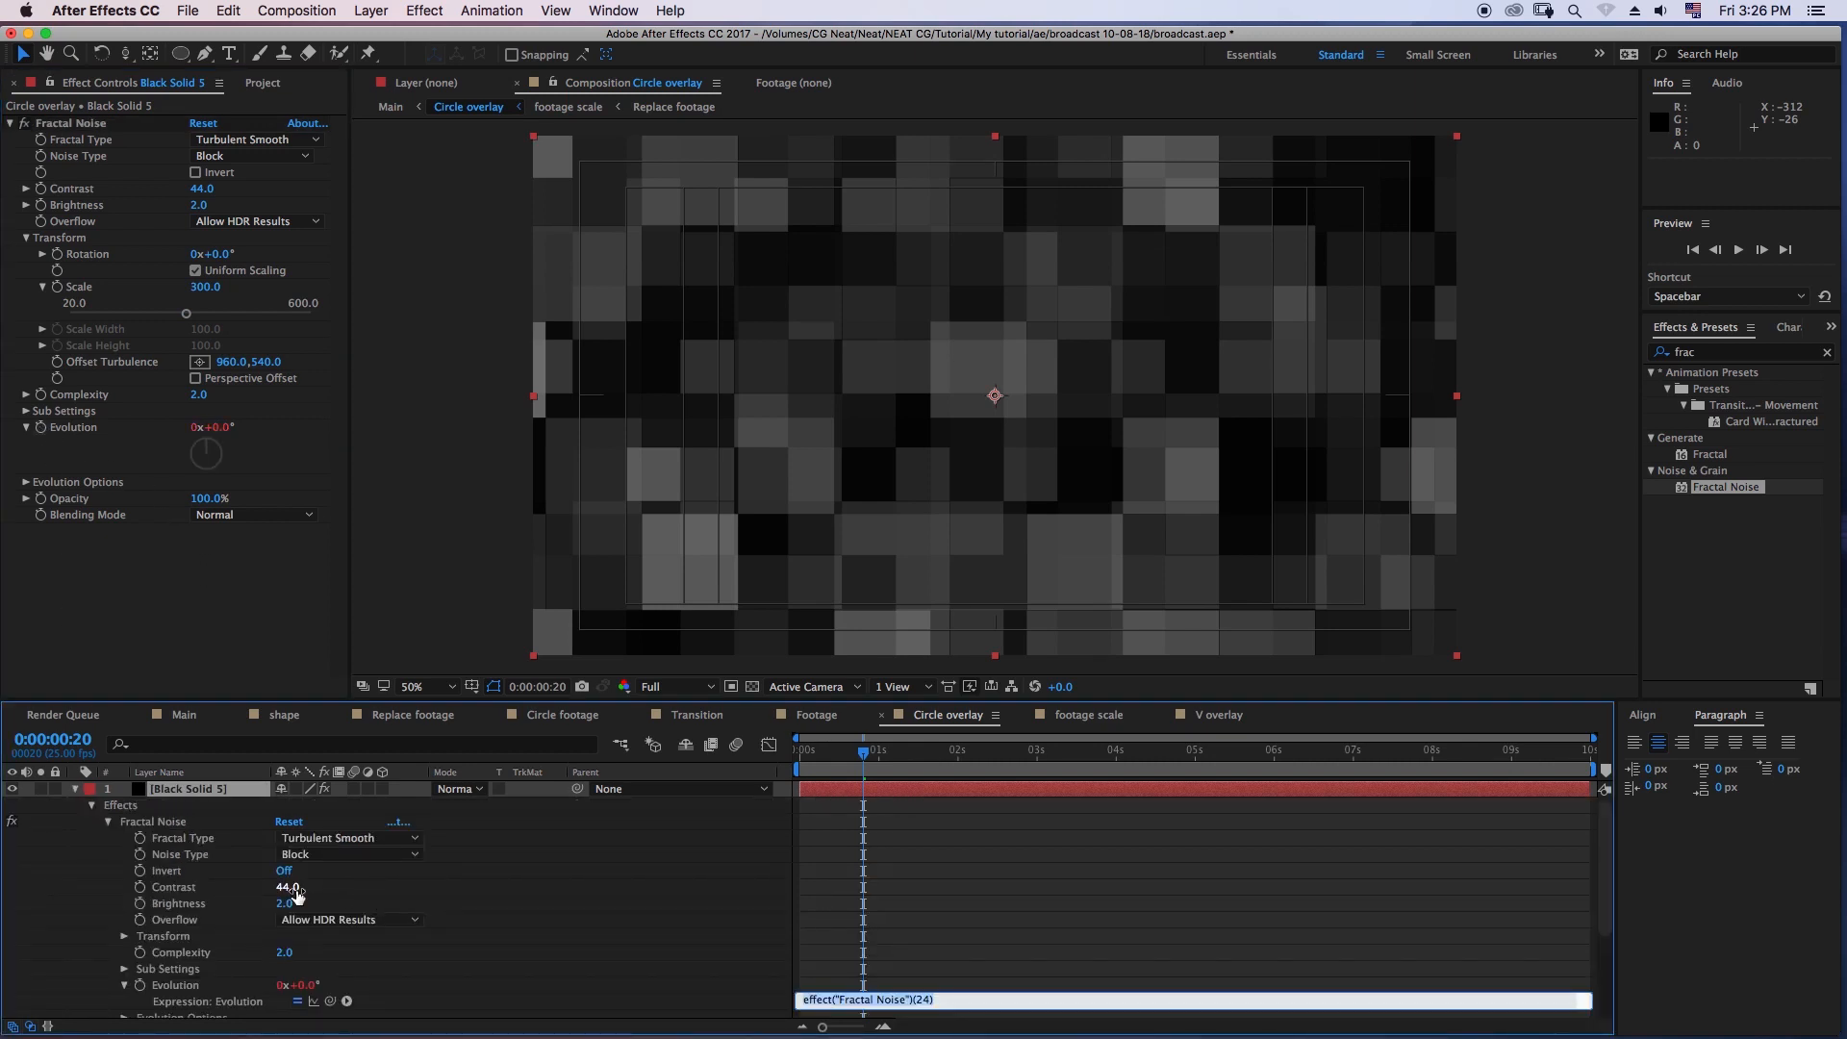
type("ti")
left_click(921, 897)
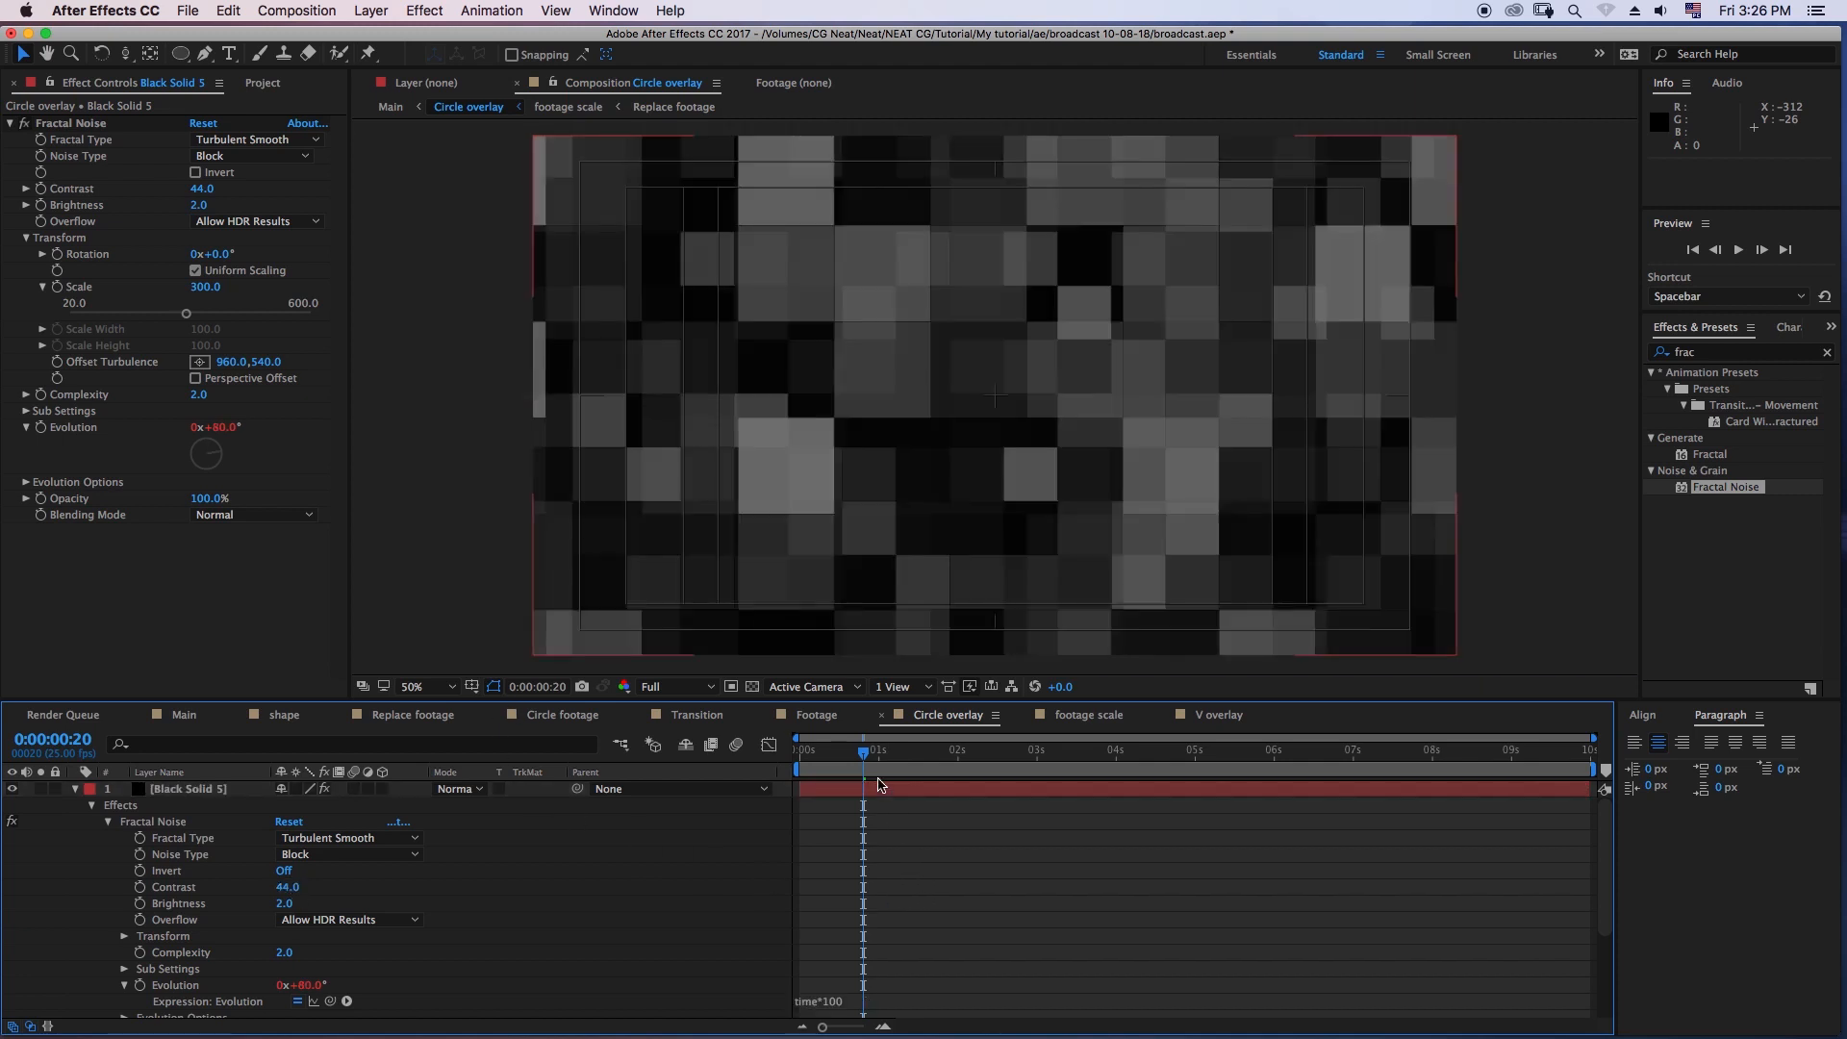
- Set the noise solid's blending mode to Add and preview the Circle overlay composition from the first frame
left_click(461, 789)
left_click(506, 449)
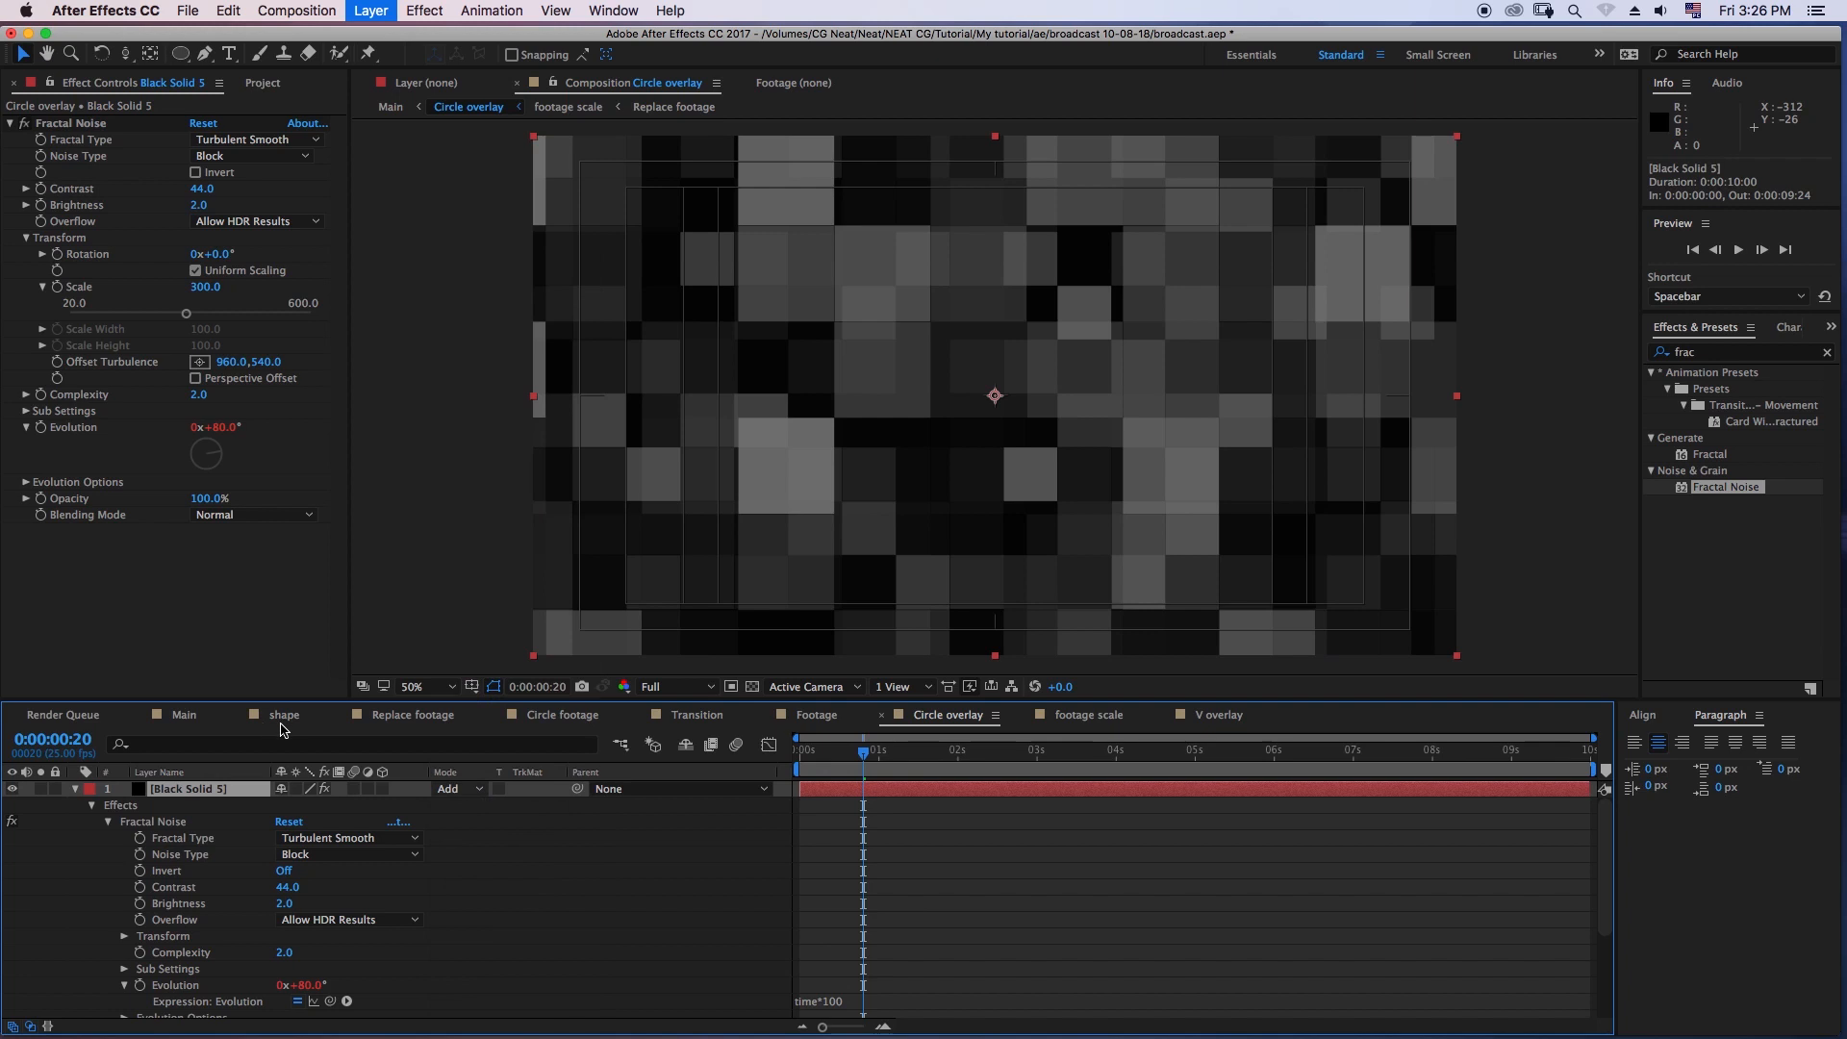
left_click(73, 788)
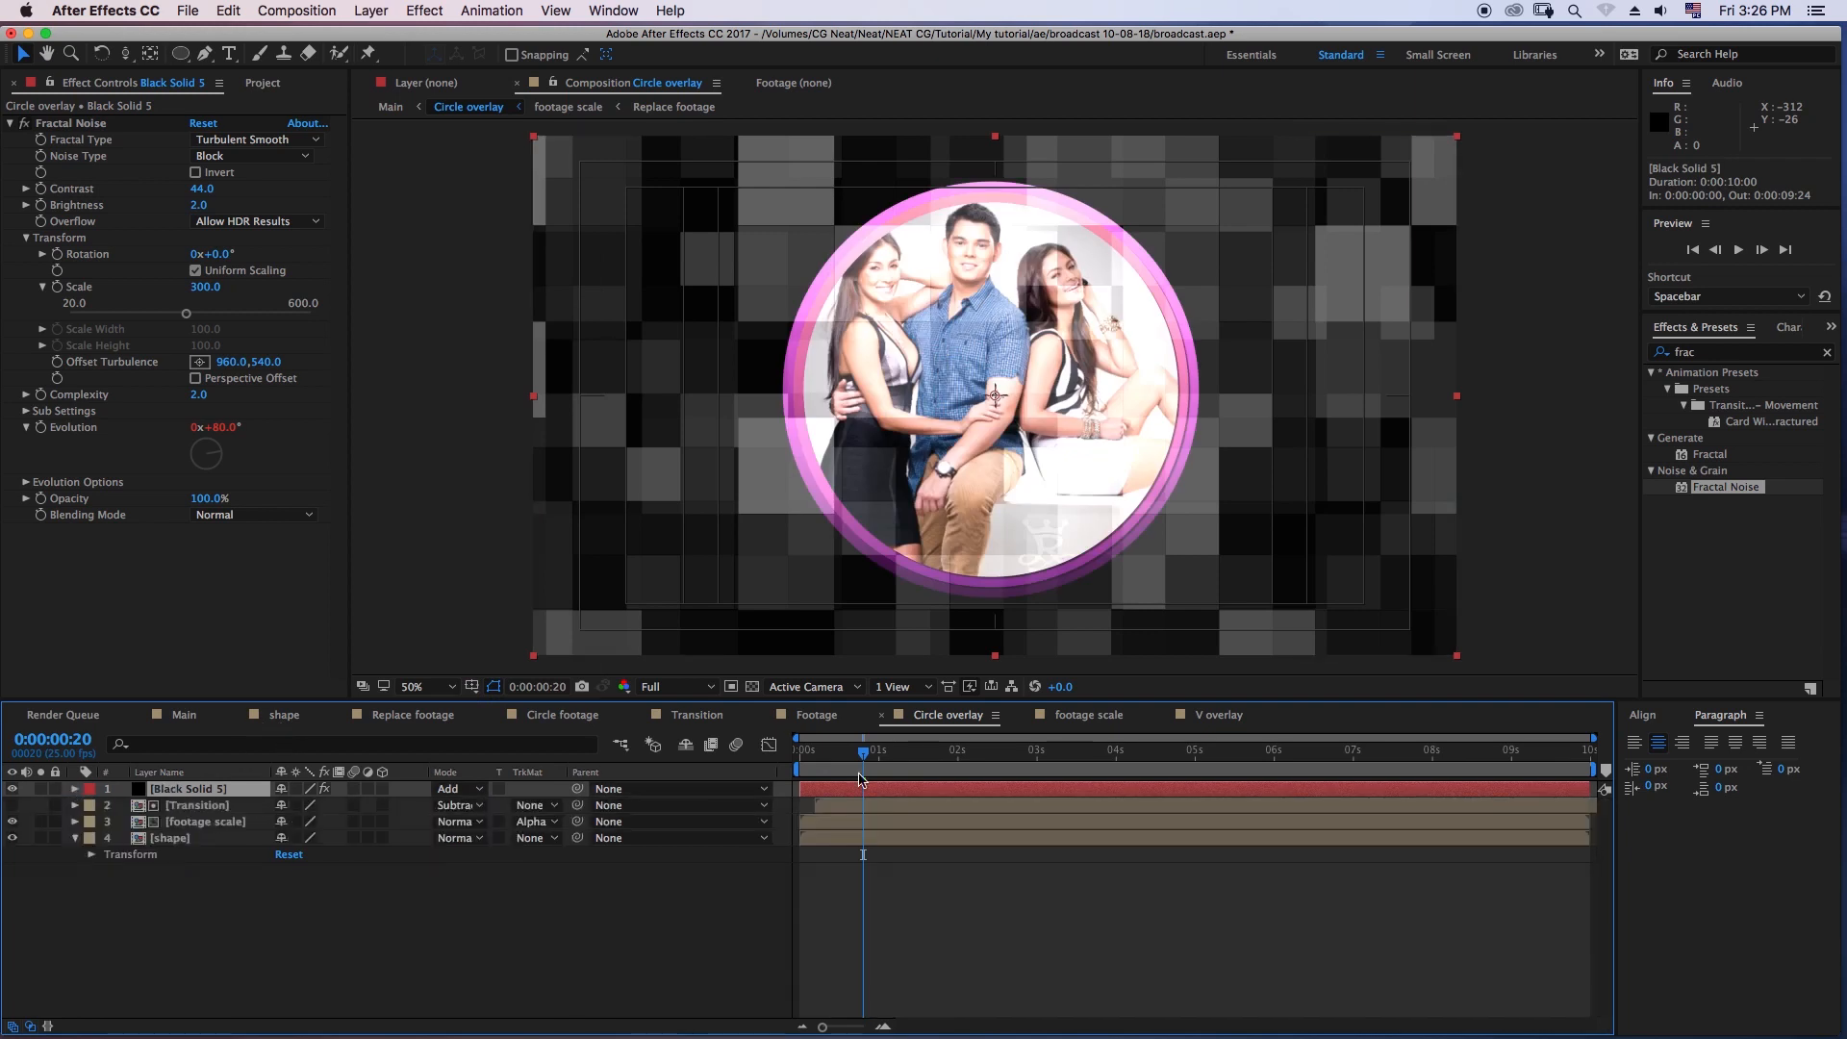
key("Home")
key("space")
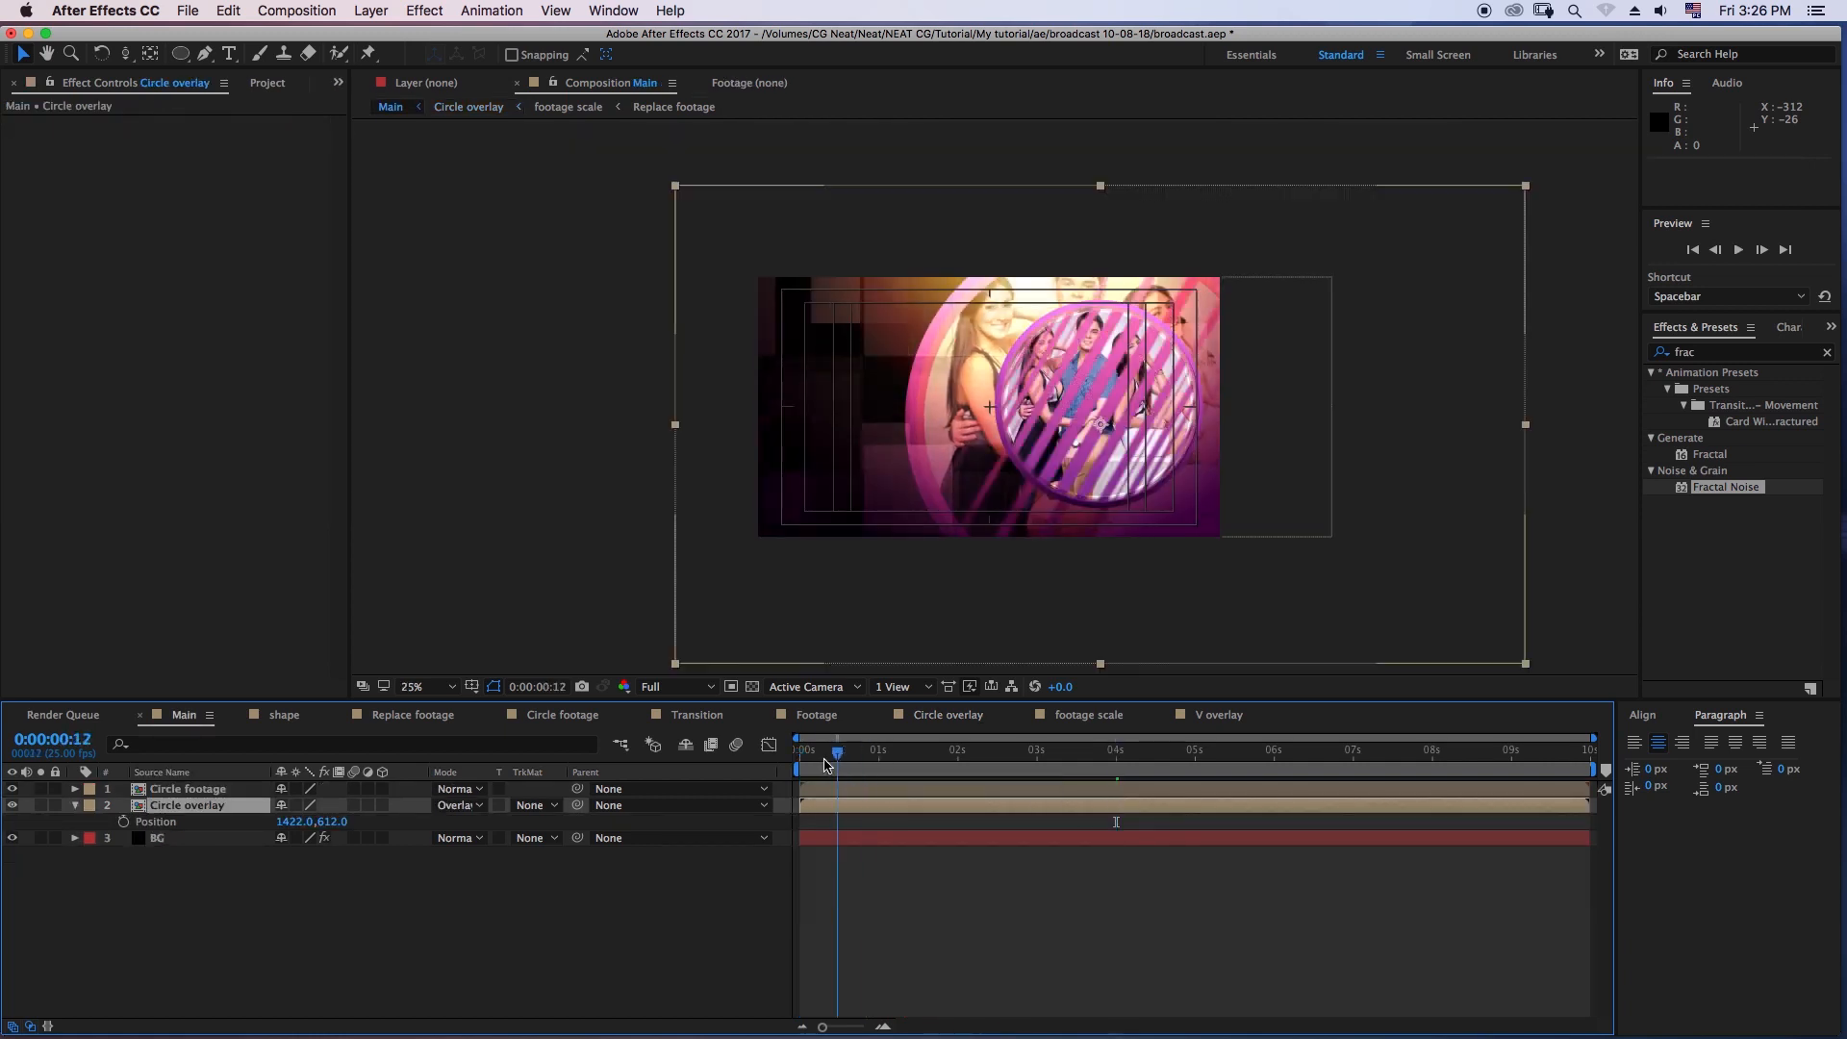
key("space")
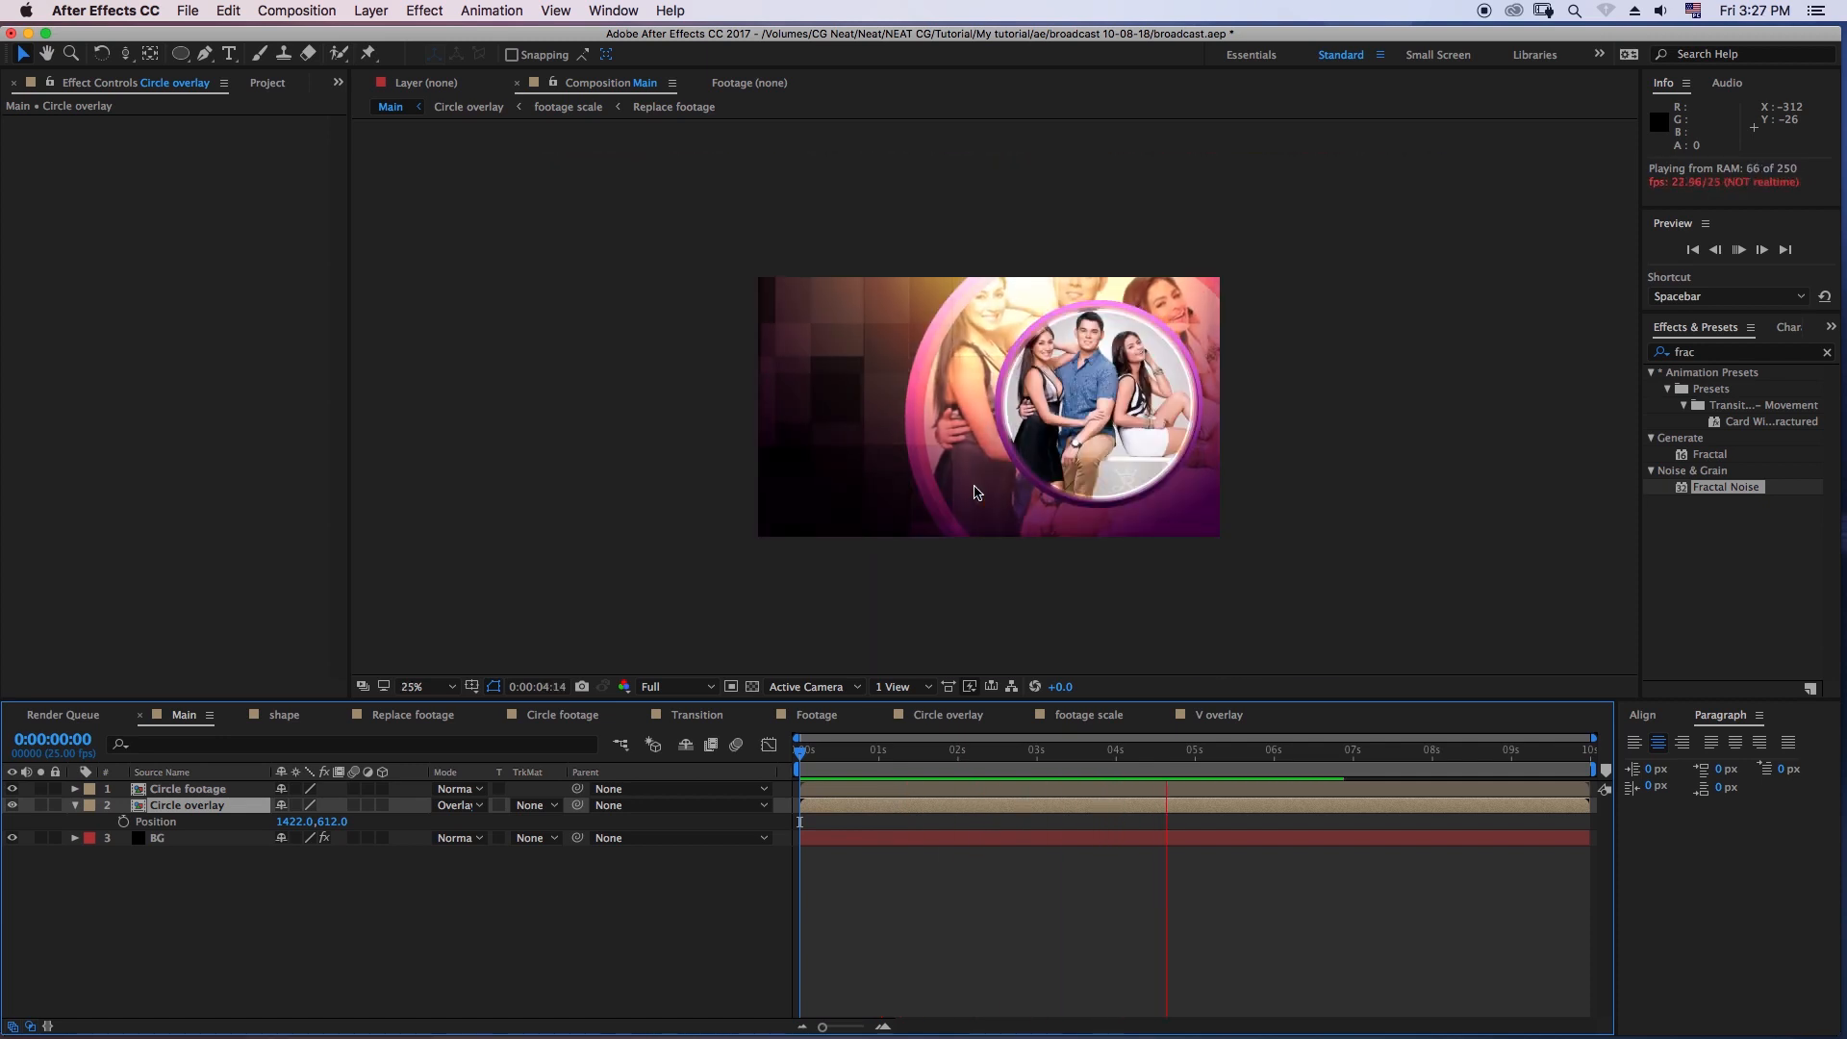
- At 0:00:01:07 in Main, duplicate the Circle overlay layer and set the upper copy's blending mode to Add
left_click(901, 754)
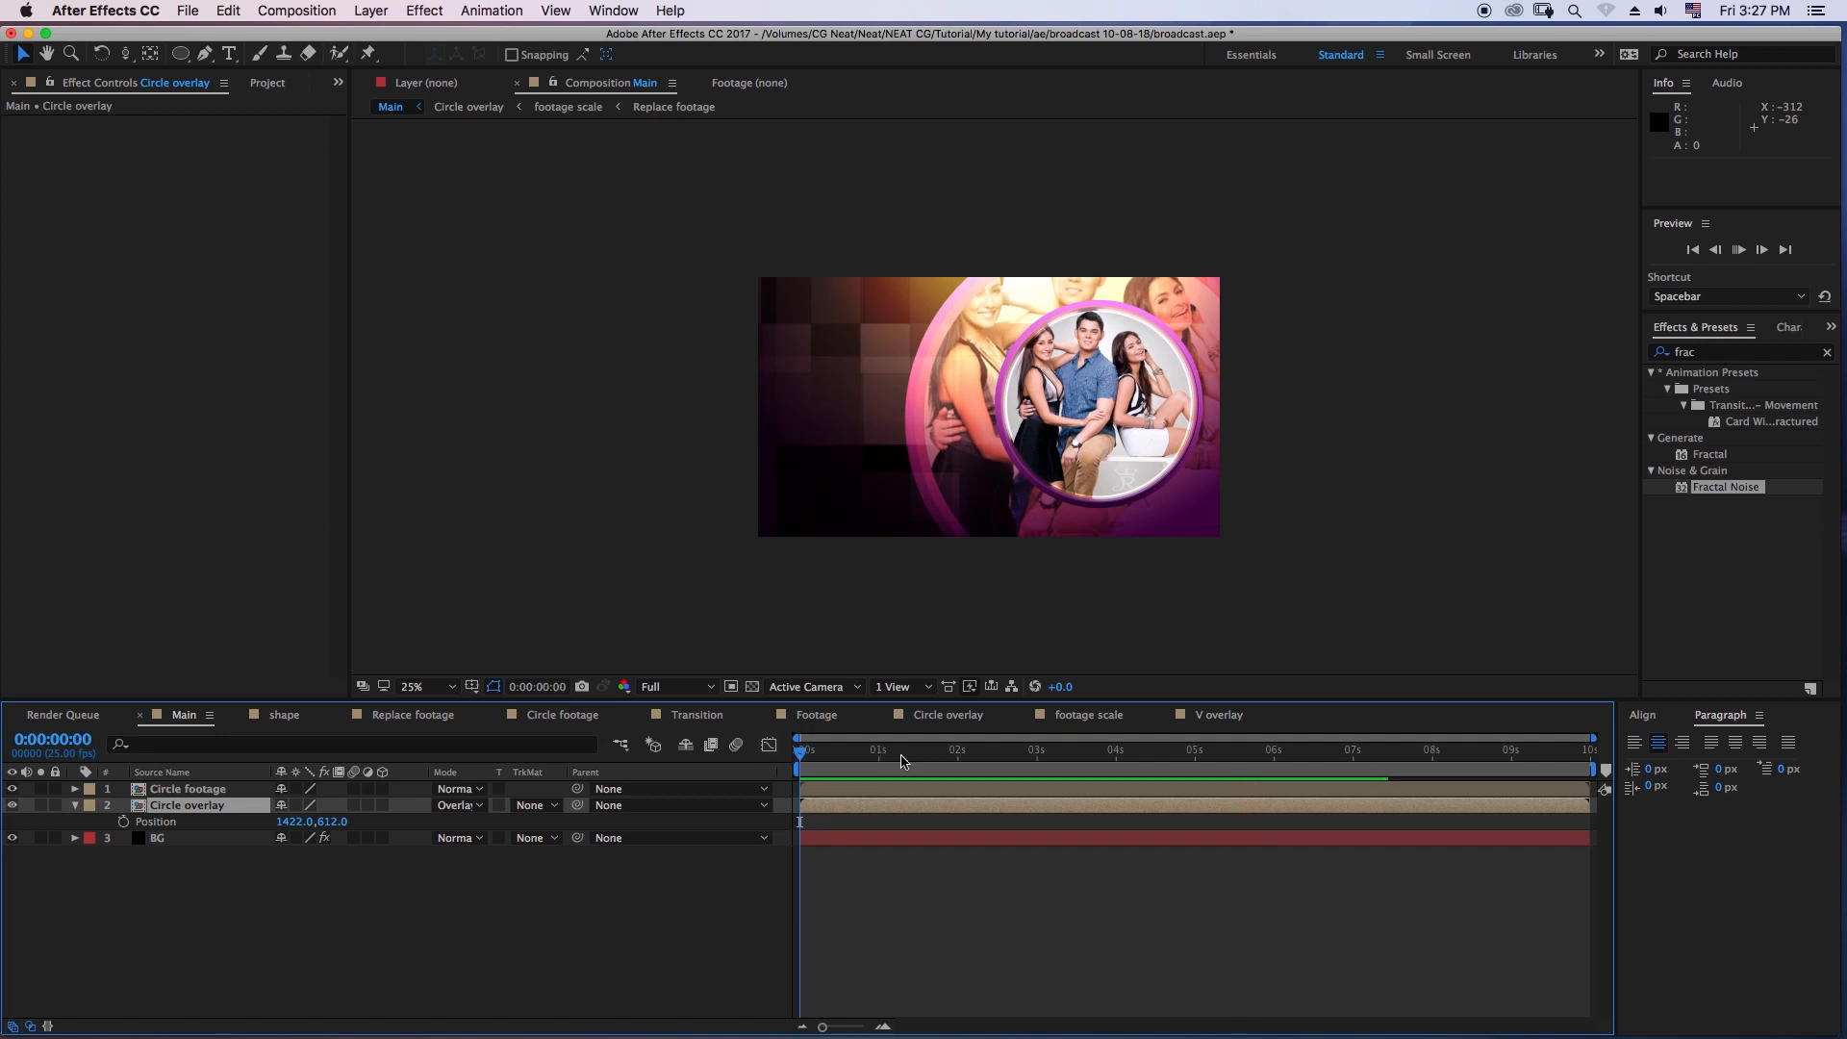
key("p")
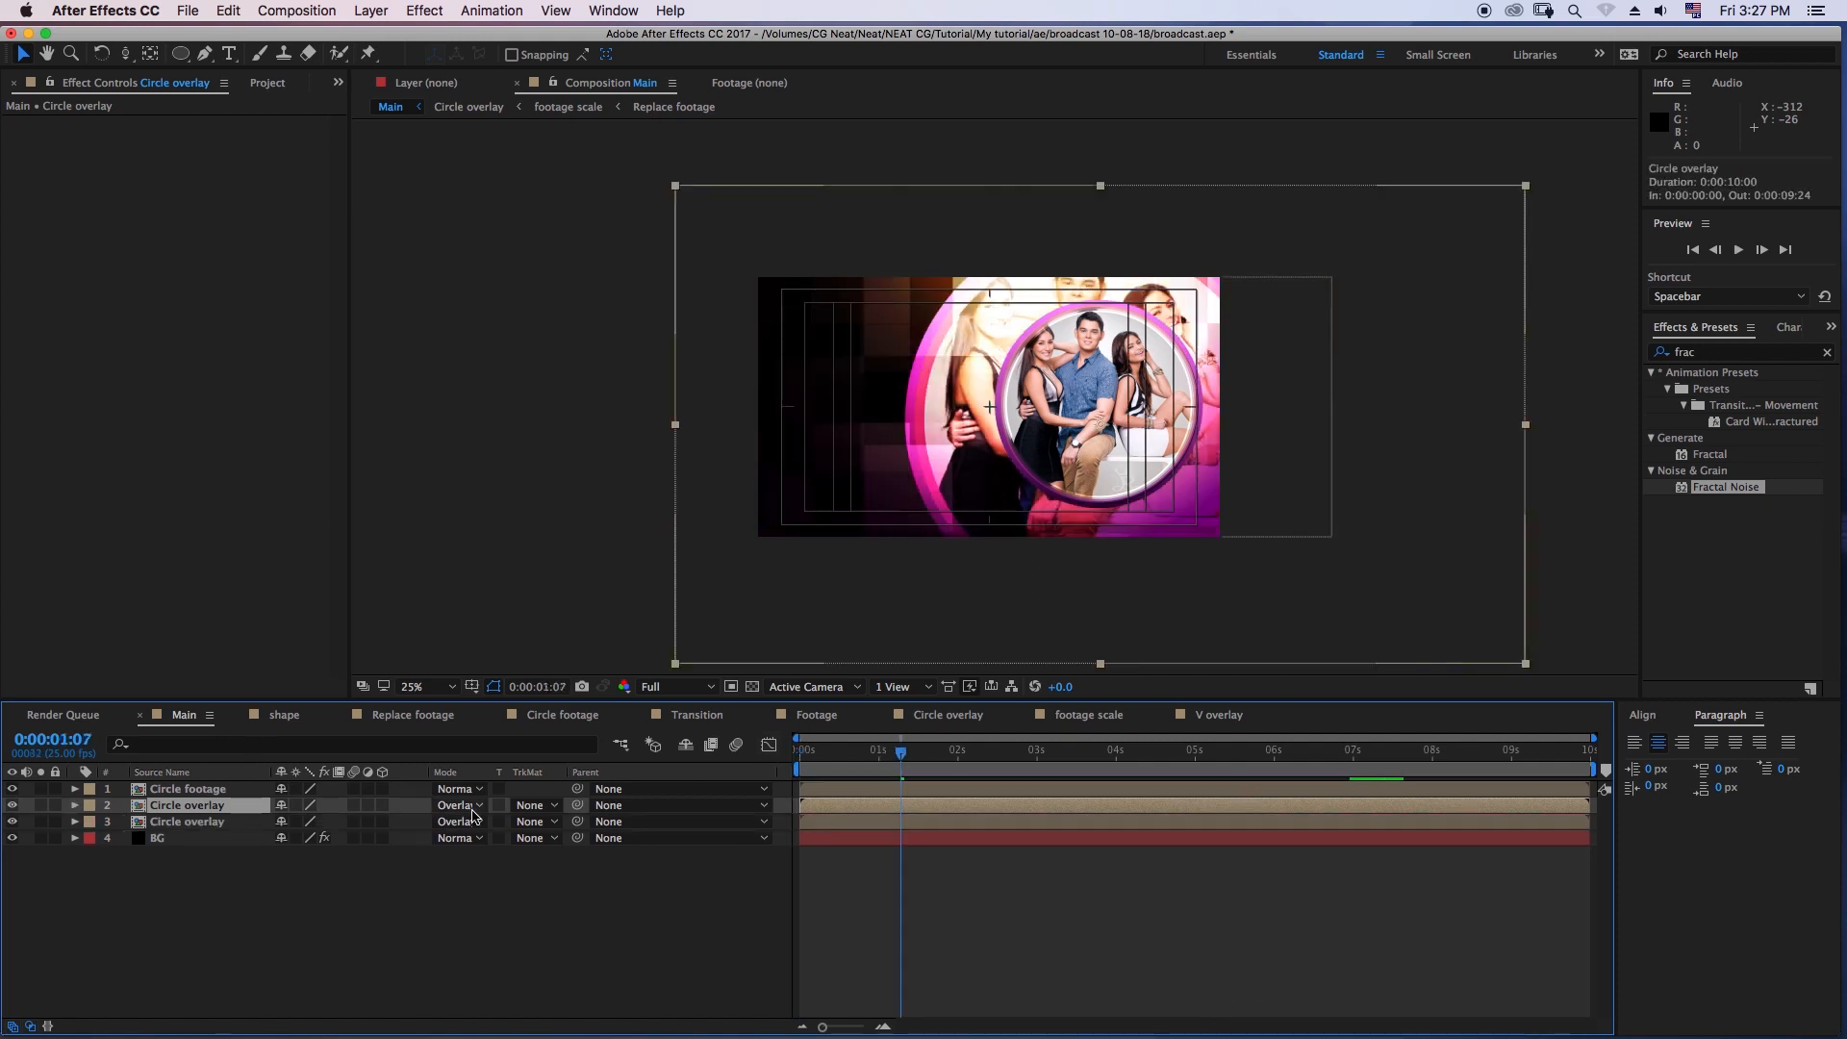
left_click(460, 805)
left_click(531, 453)
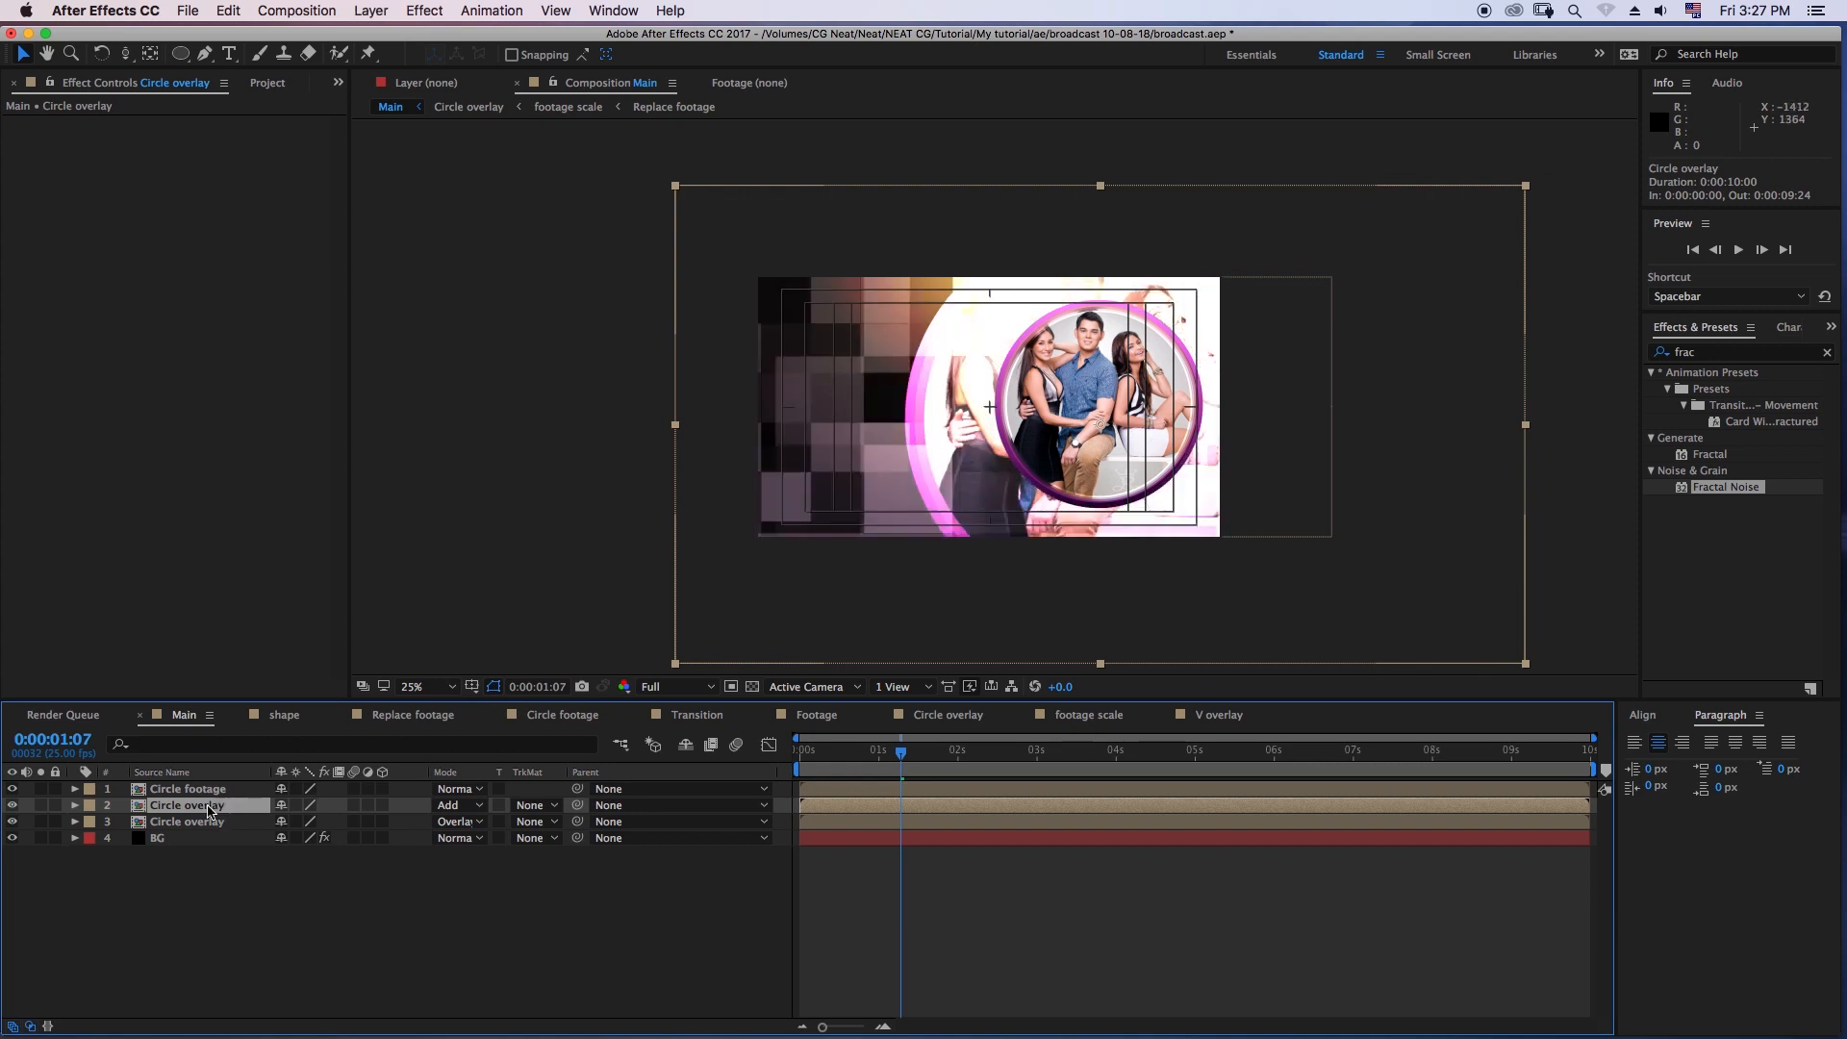
- Draw a closed curved pen mask on the Add-mode Circle overlay copy, covering the upper part of the enlarged circle
left_click(206, 56)
left_click(898, 259)
left_click_drag(1019, 344, 1087, 377)
left_click(1194, 361)
left_click_drag(1302, 308, 1289, 252)
left_click(1167, 211)
left_click_drag(979, 224, 929, 239)
left_click(898, 259)
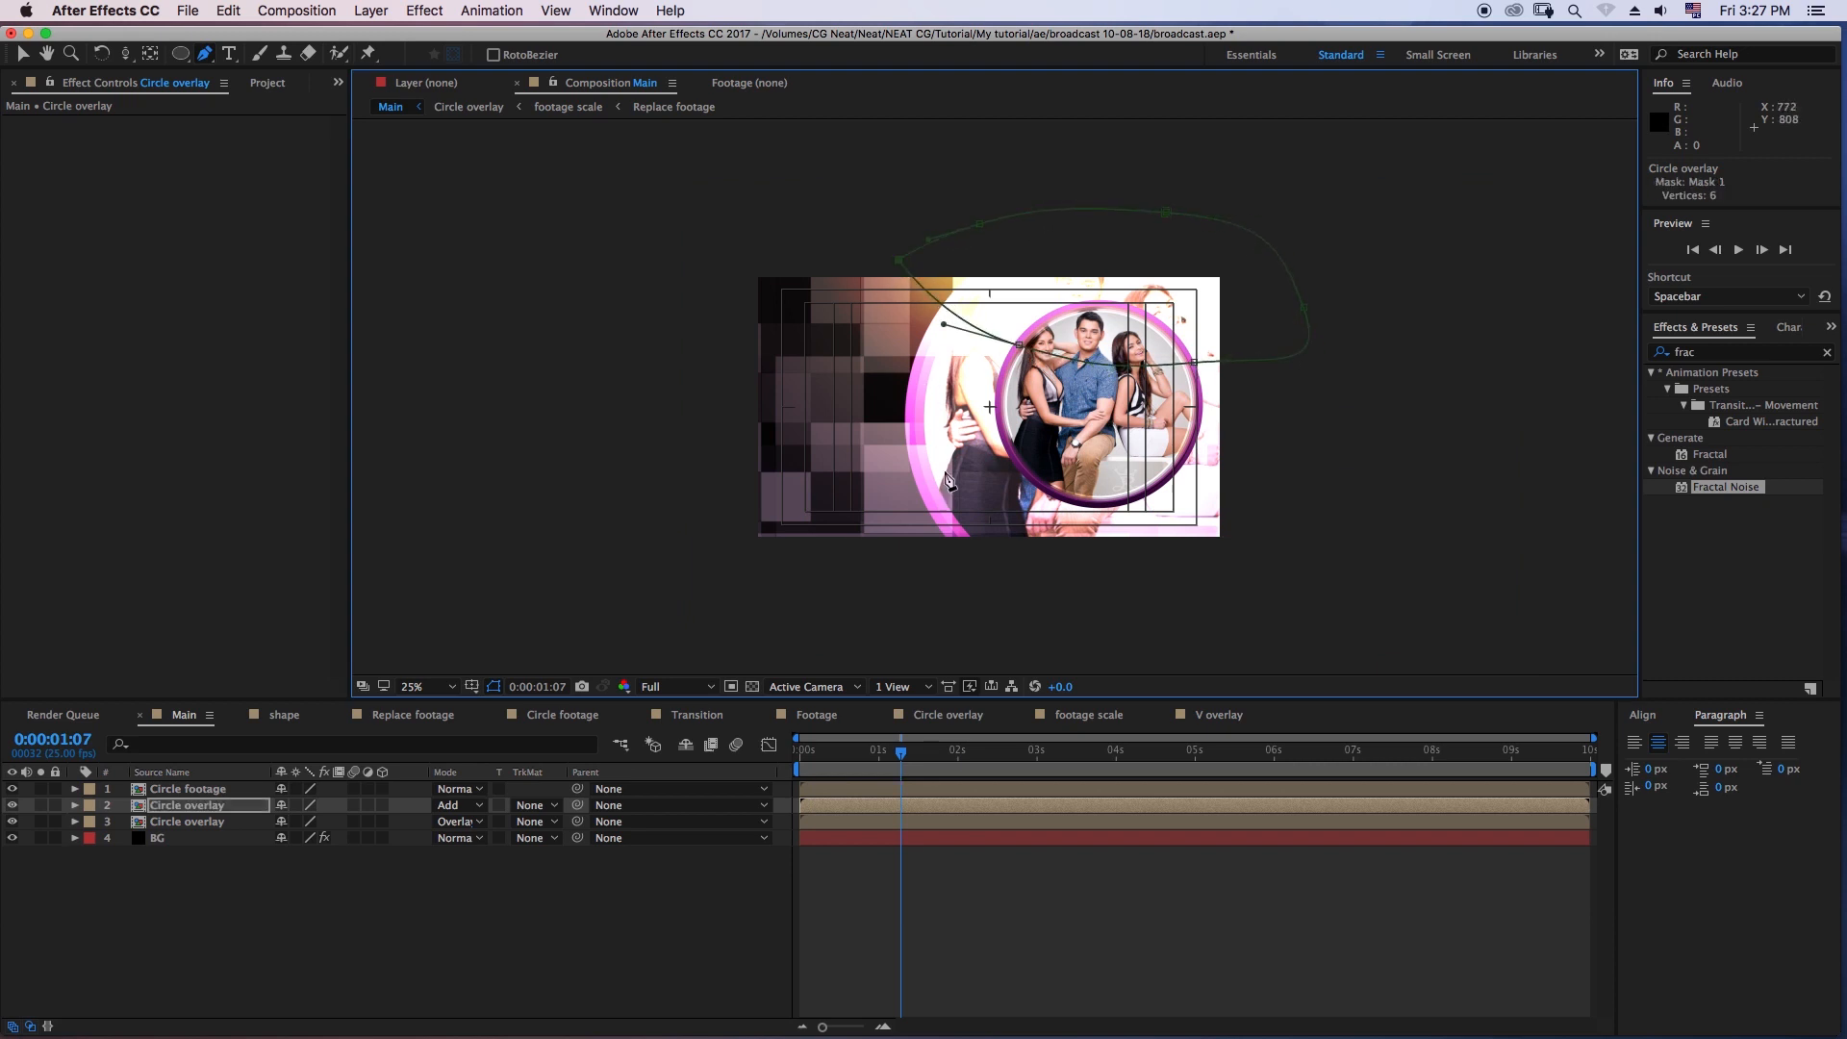
- Set the masked Circle overlay copy's Opacity to 20% after trying 30%
key("period")
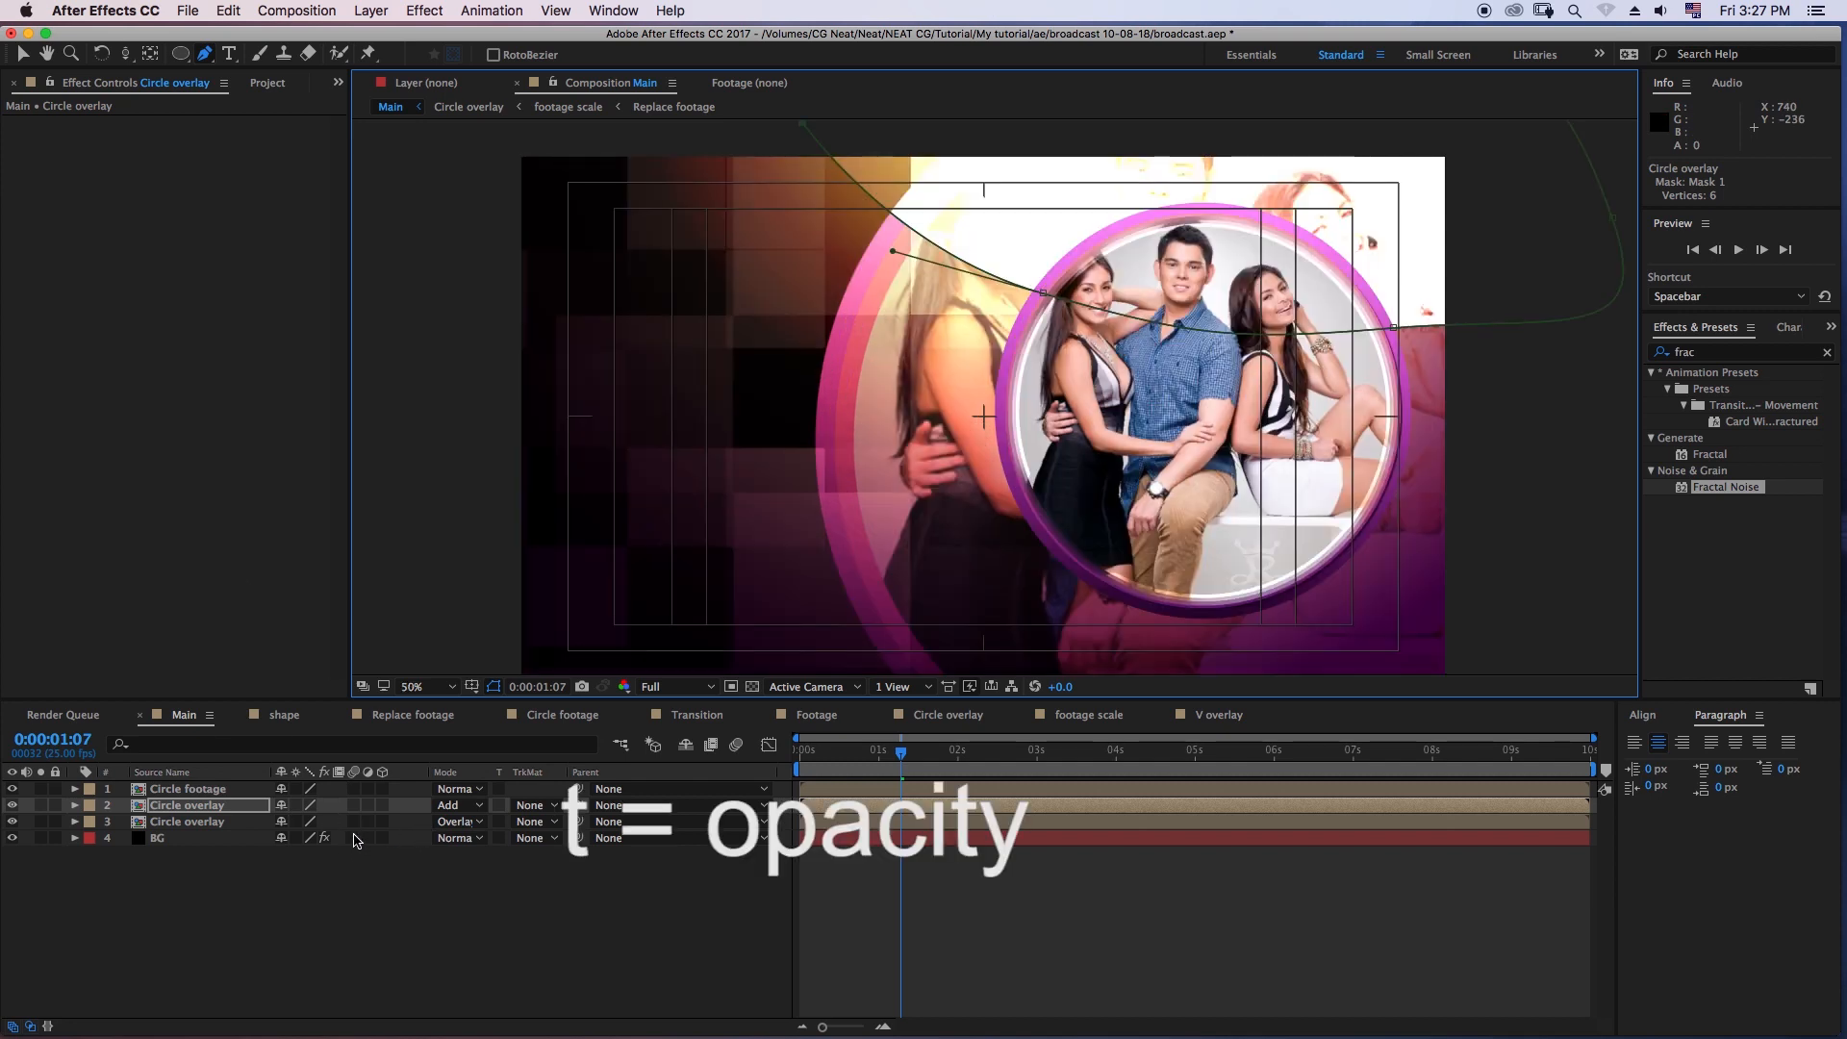
key("t")
left_click(293, 820)
type("30")
key("Return")
key("h")
left_click_drag(1002, 423, 939, 540)
key("g")
left_click(285, 821)
type("20")
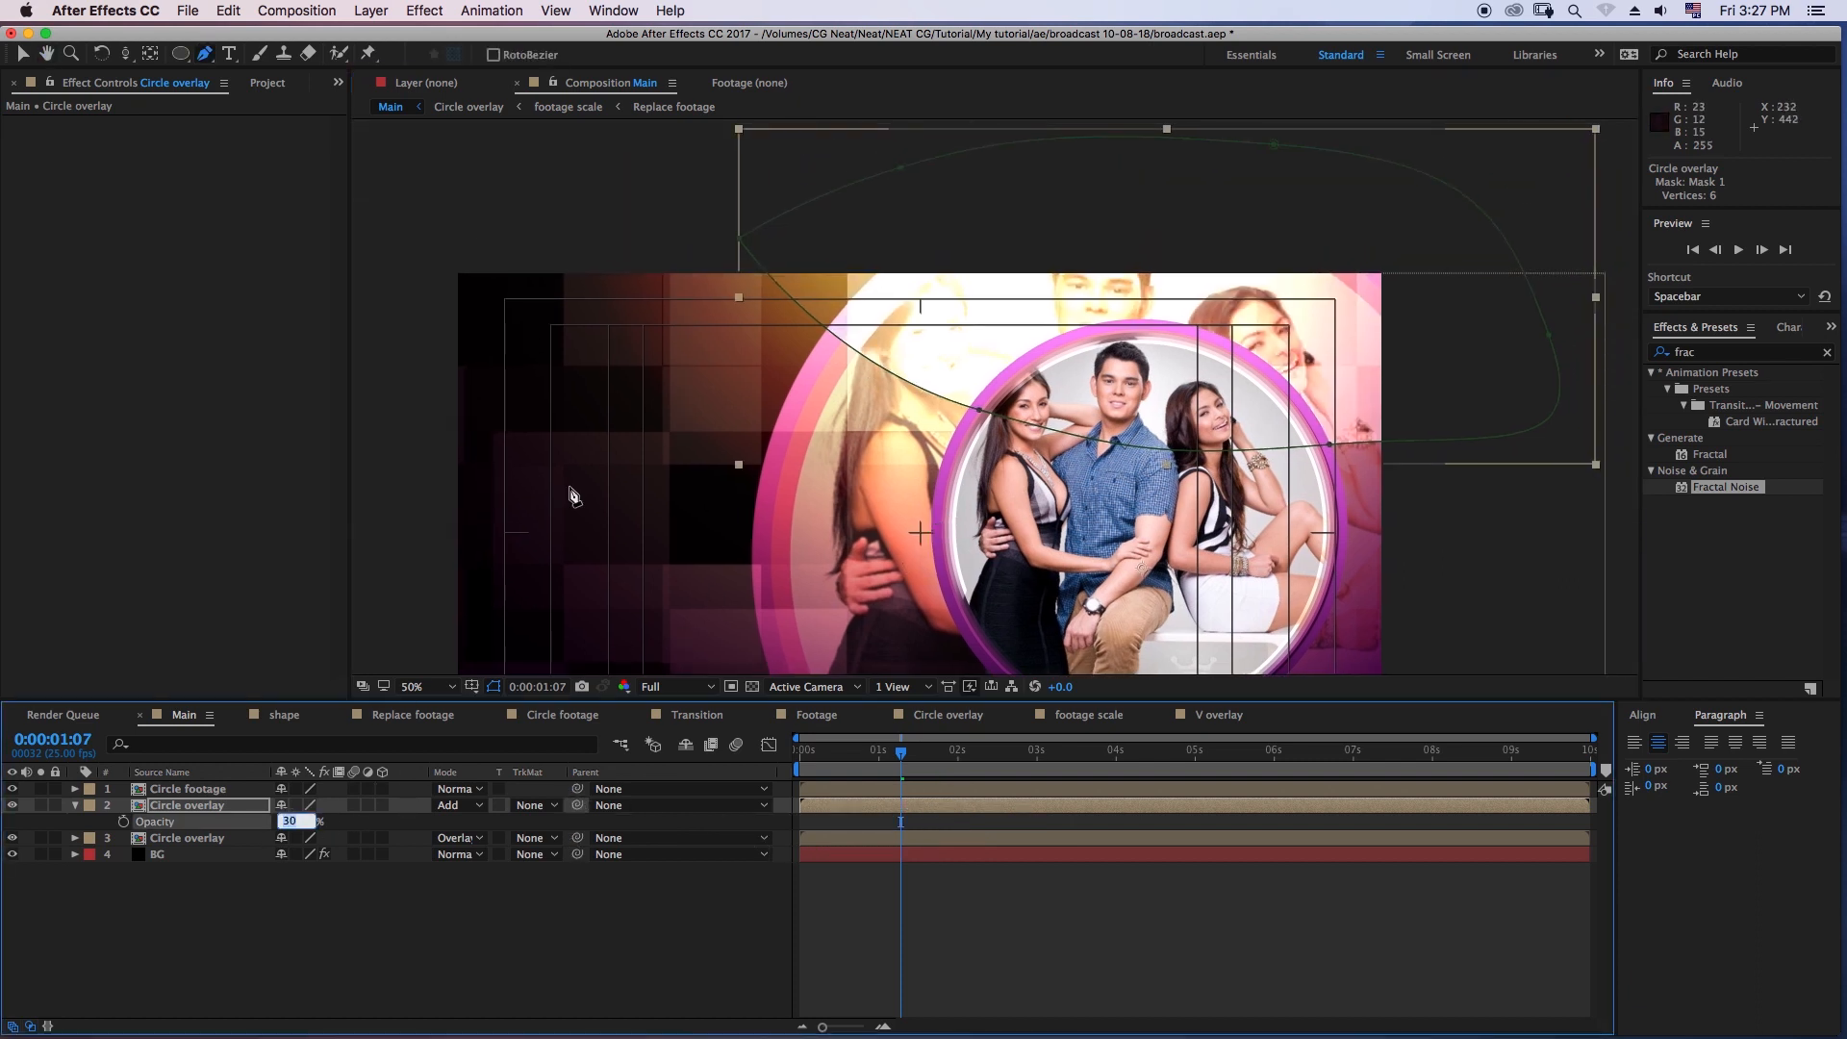
key("Return")
- Reshape the mask by moving the vertex beside the small circle's upper-left rim slightly down and outward
scroll(971, 298, "up", 1)
left_click(964, 435)
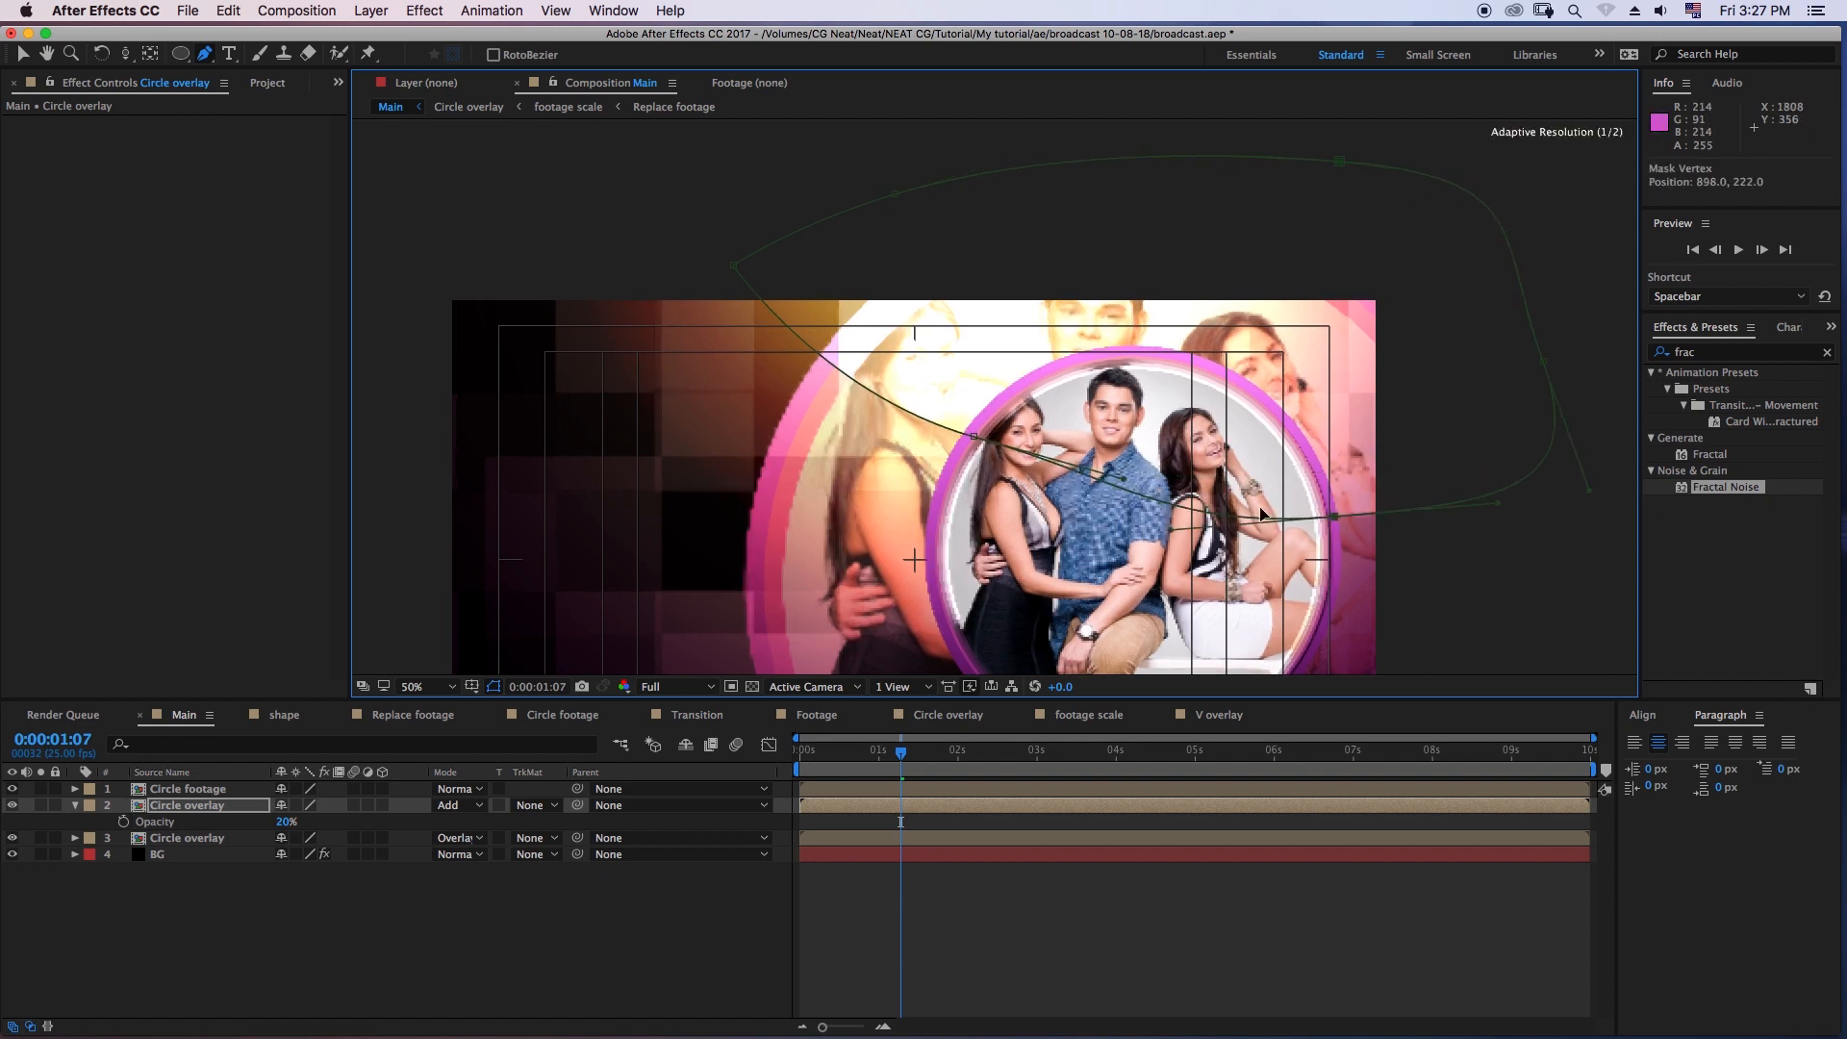
left_click_drag(963, 435, 940, 471)
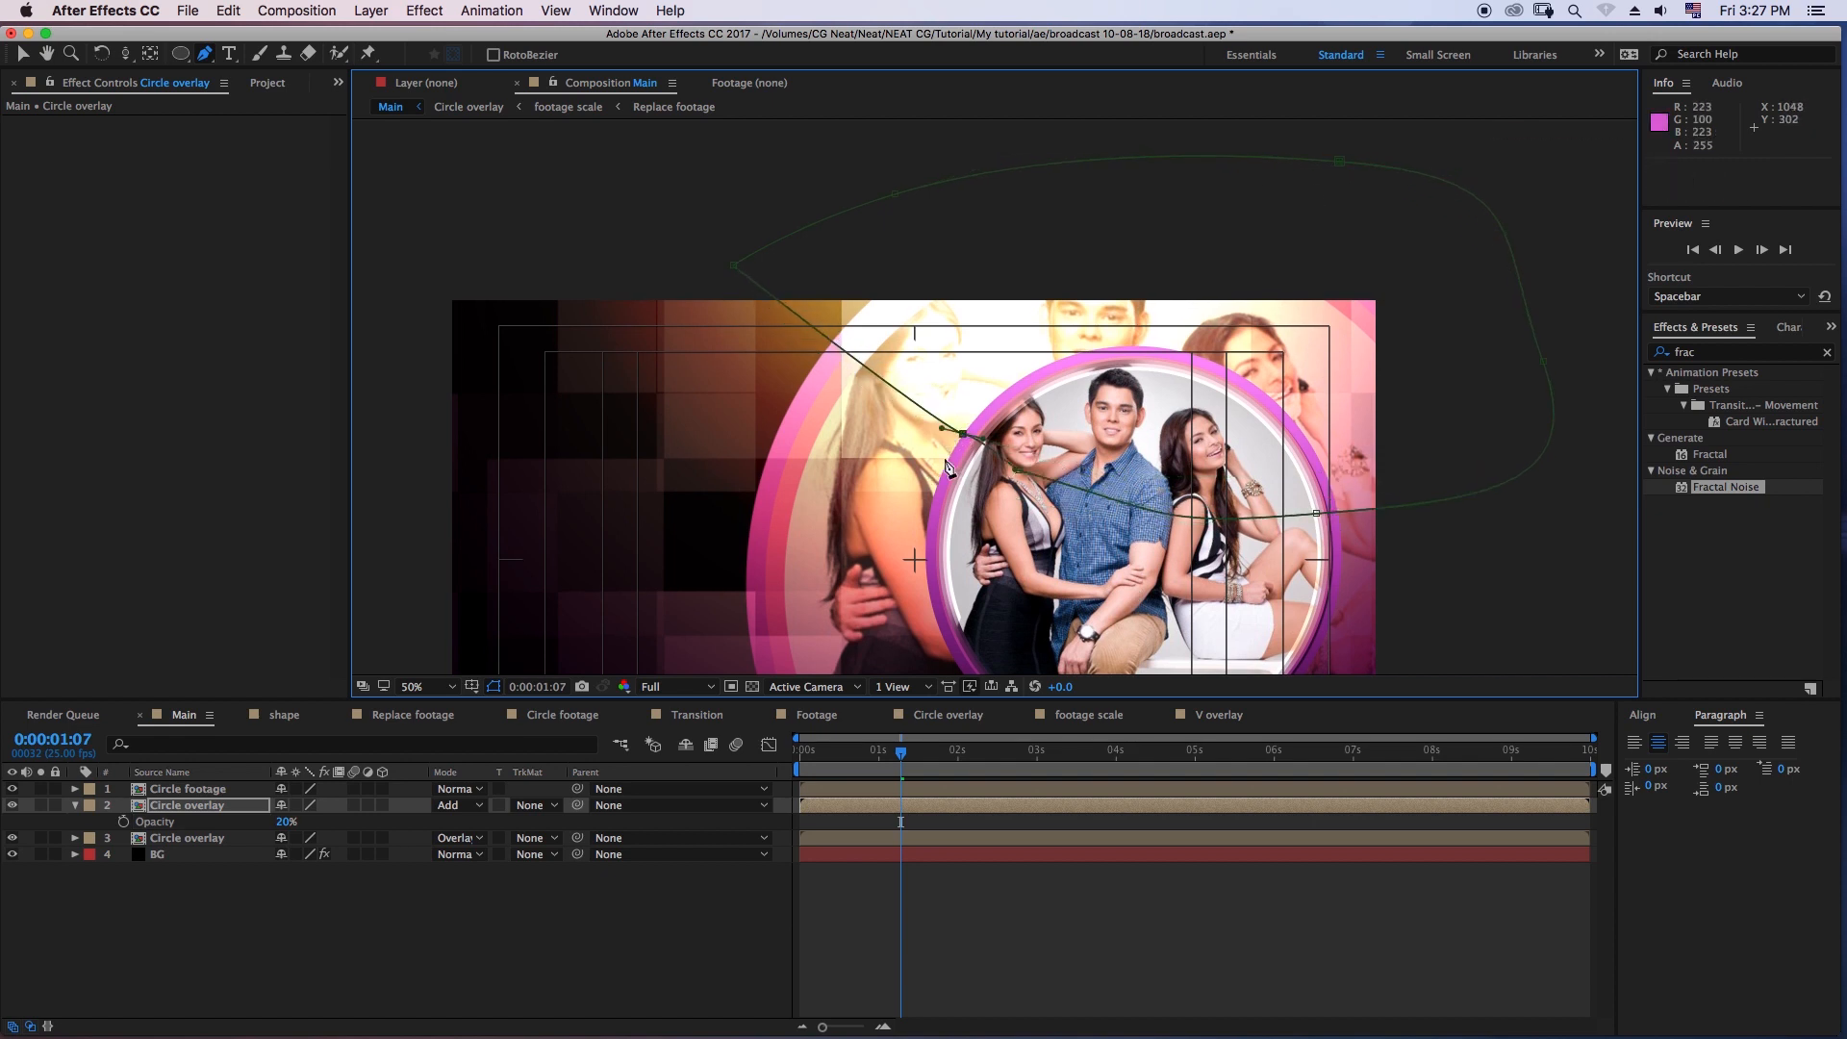
- Set the Mask Feather of Mask 1 to 120 pixels and deselect the layer
key("f")
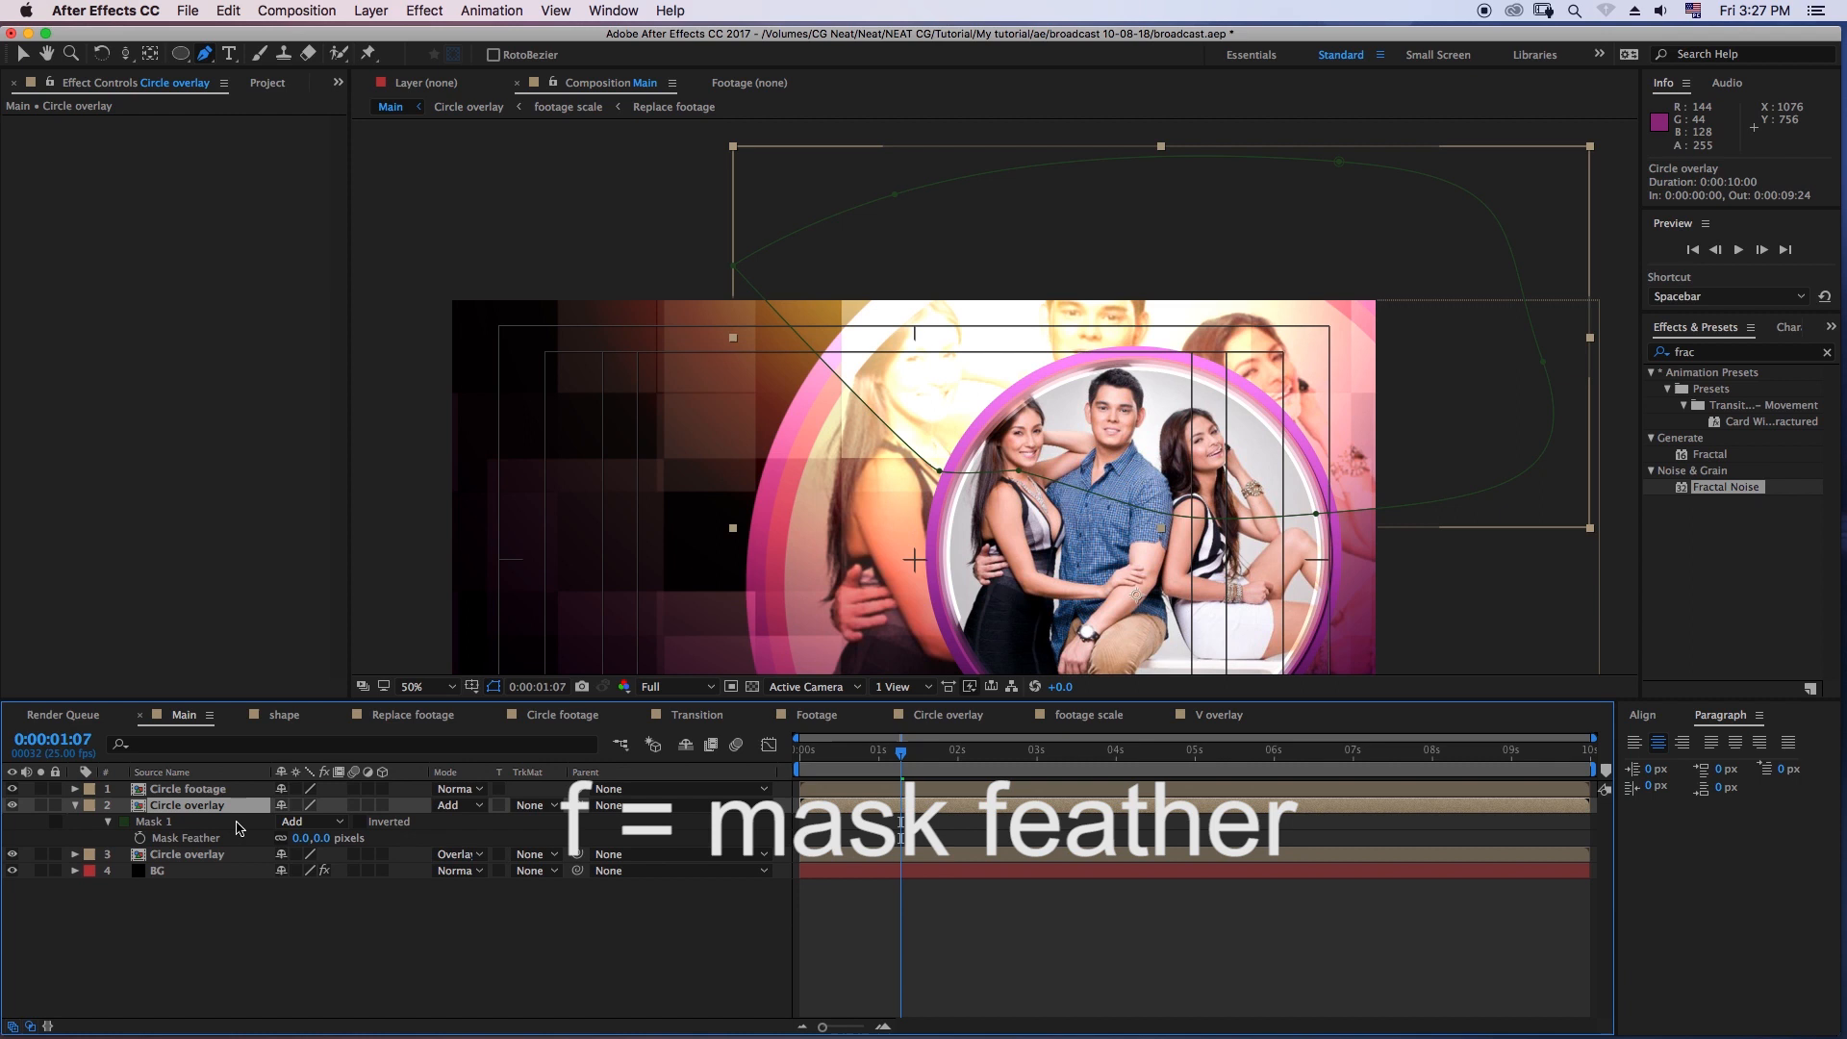
left_click(303, 839)
type("120")
key("Return")
left_click(438, 931)
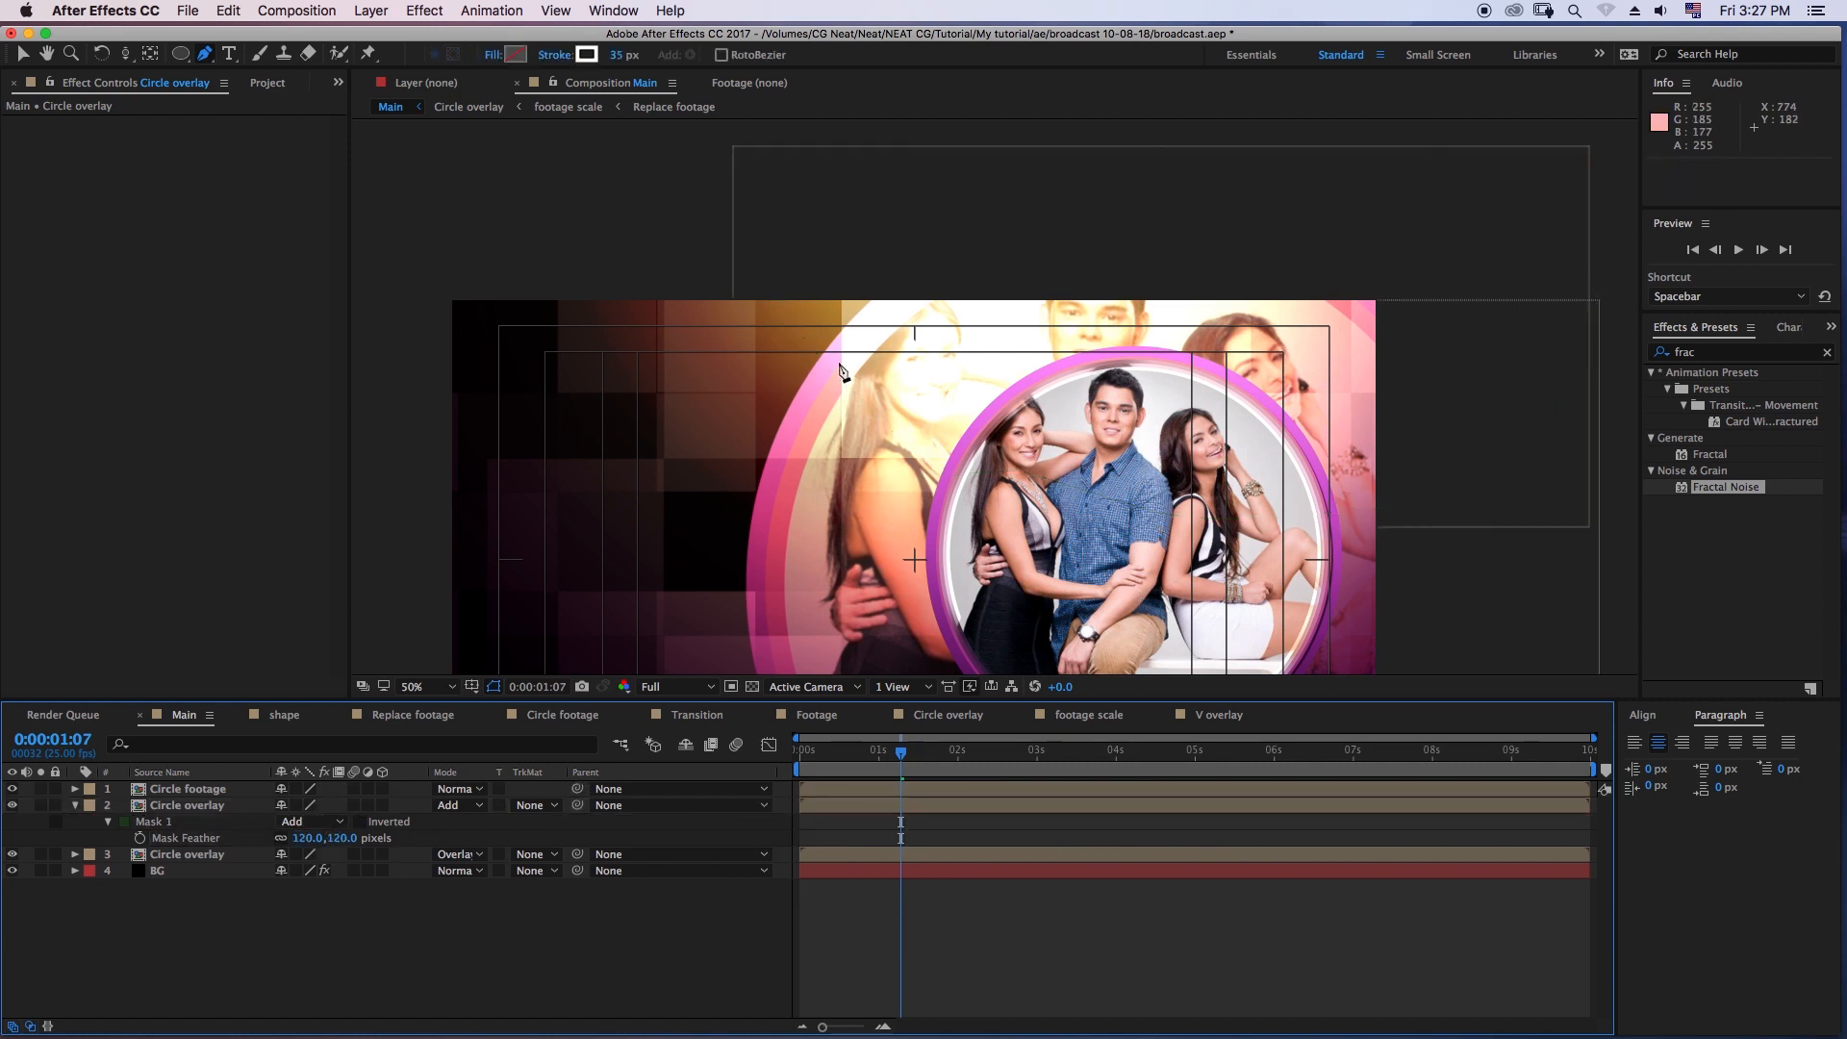
- Change the masked Circle overlay copy's blending mode to Screen and check the composite at an earlier frame
key("comma")
left_click(158, 806)
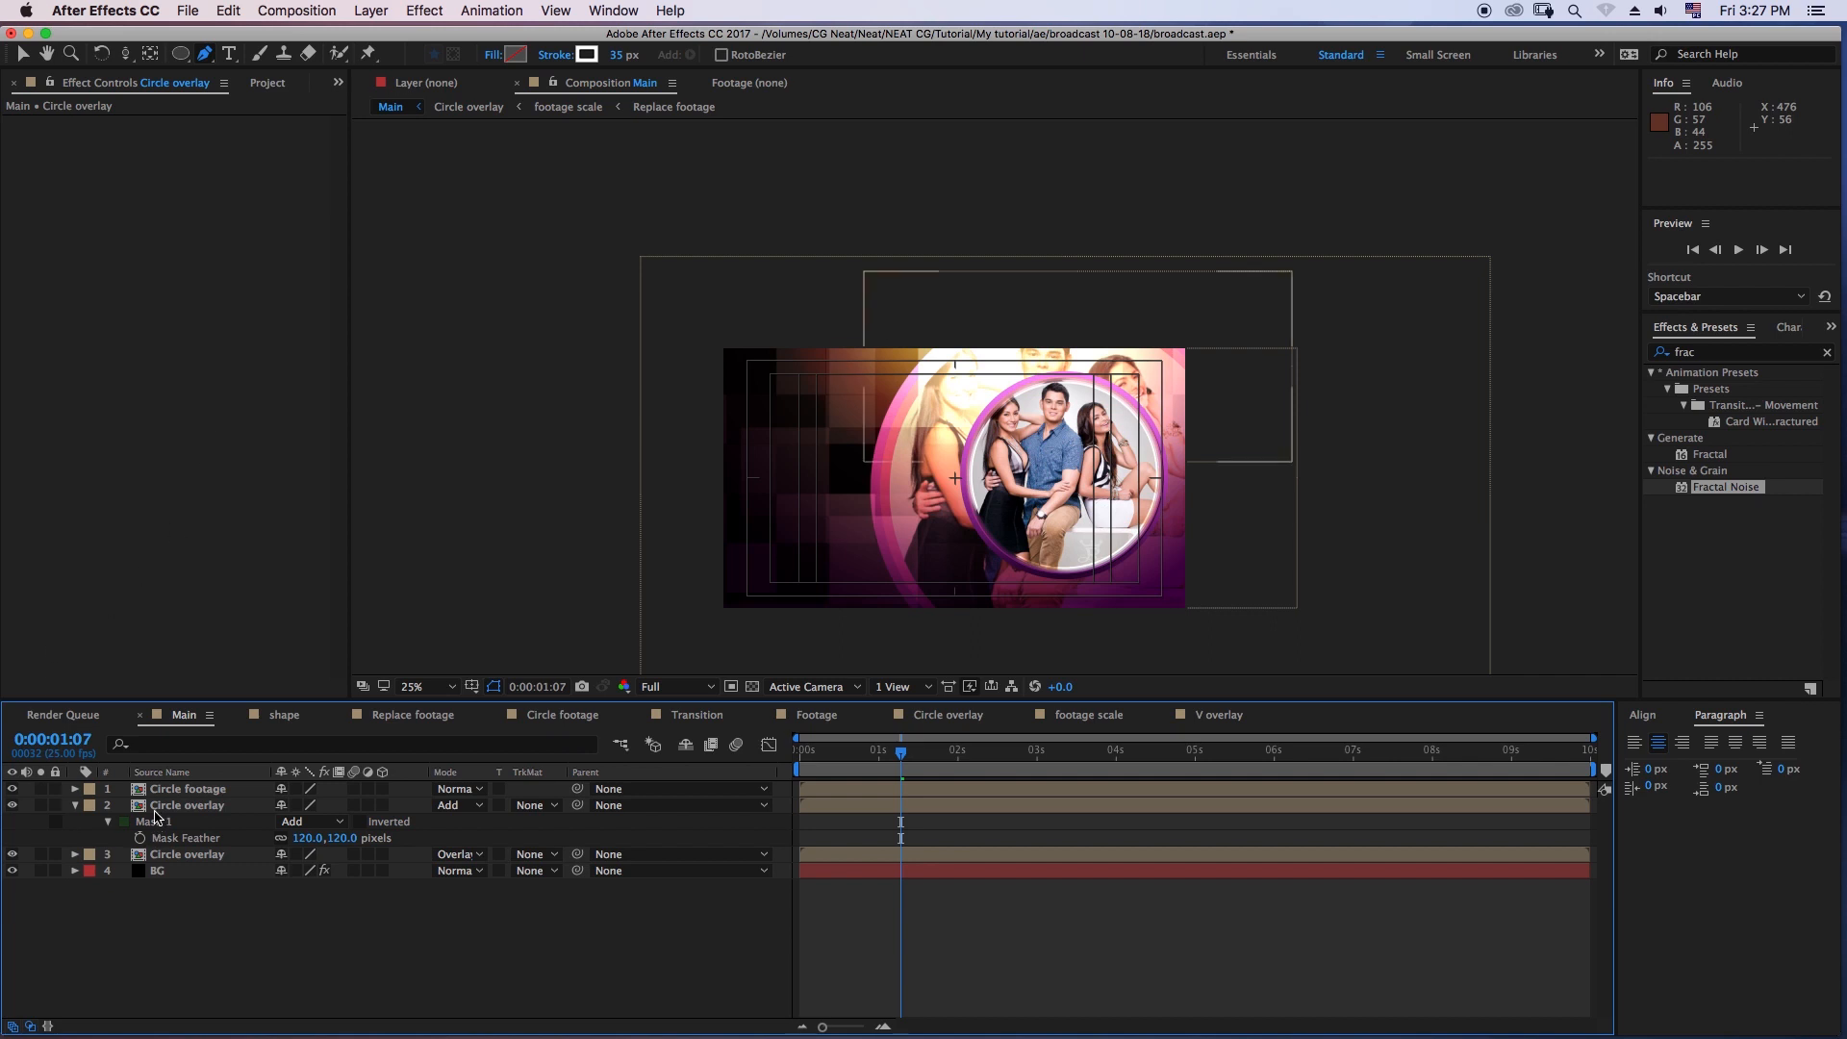
left_click(469, 811)
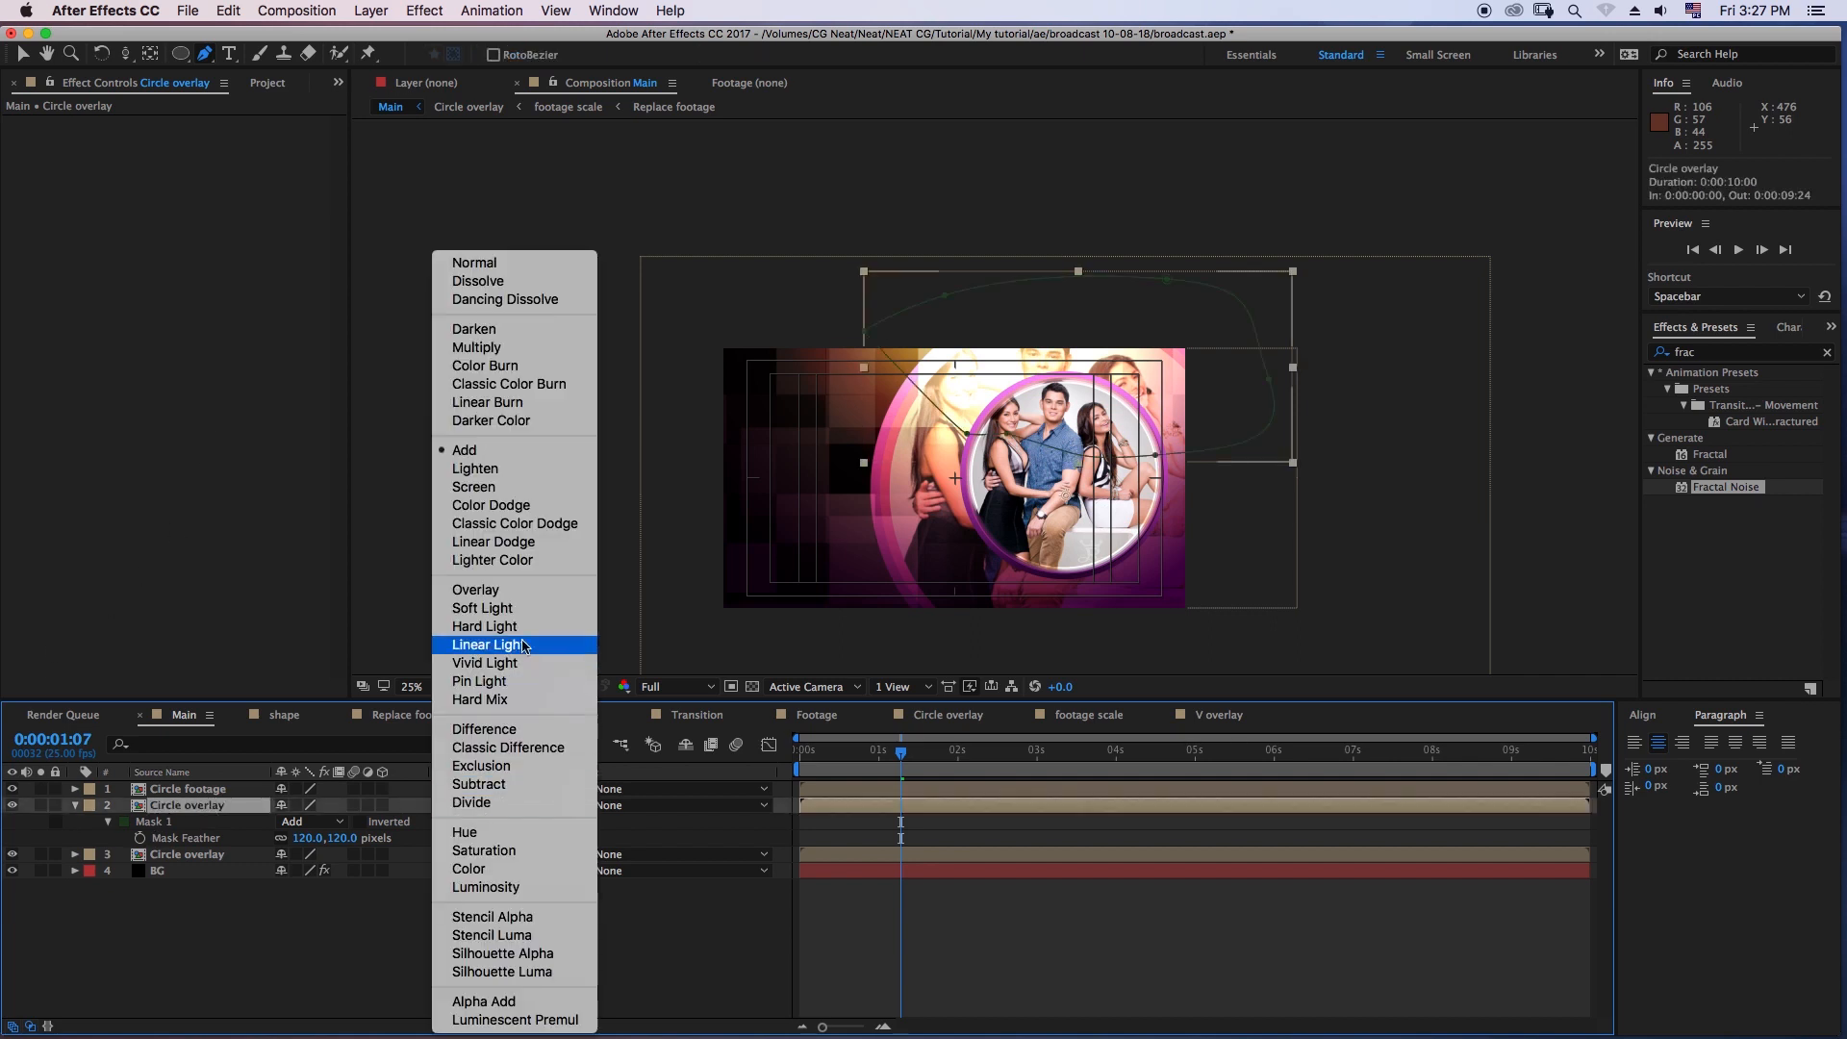
left_click(500, 486)
left_click(371, 949)
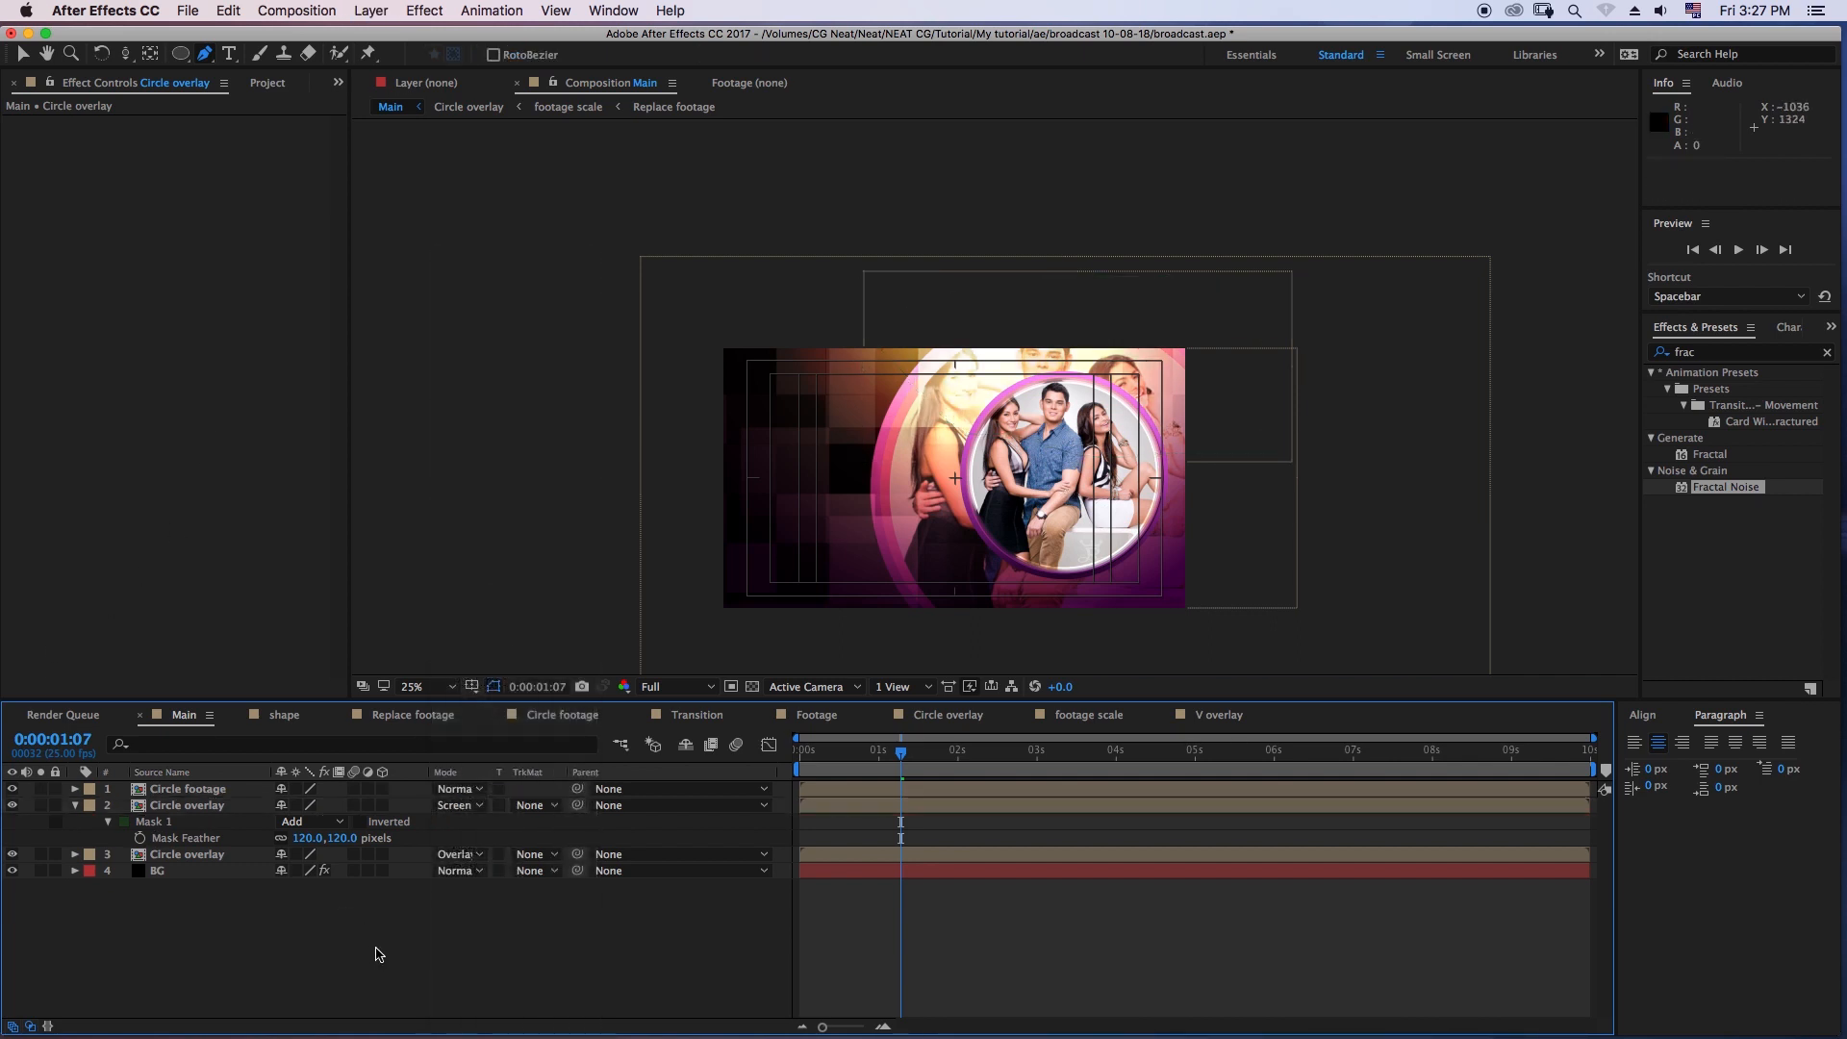
left_click(862, 750)
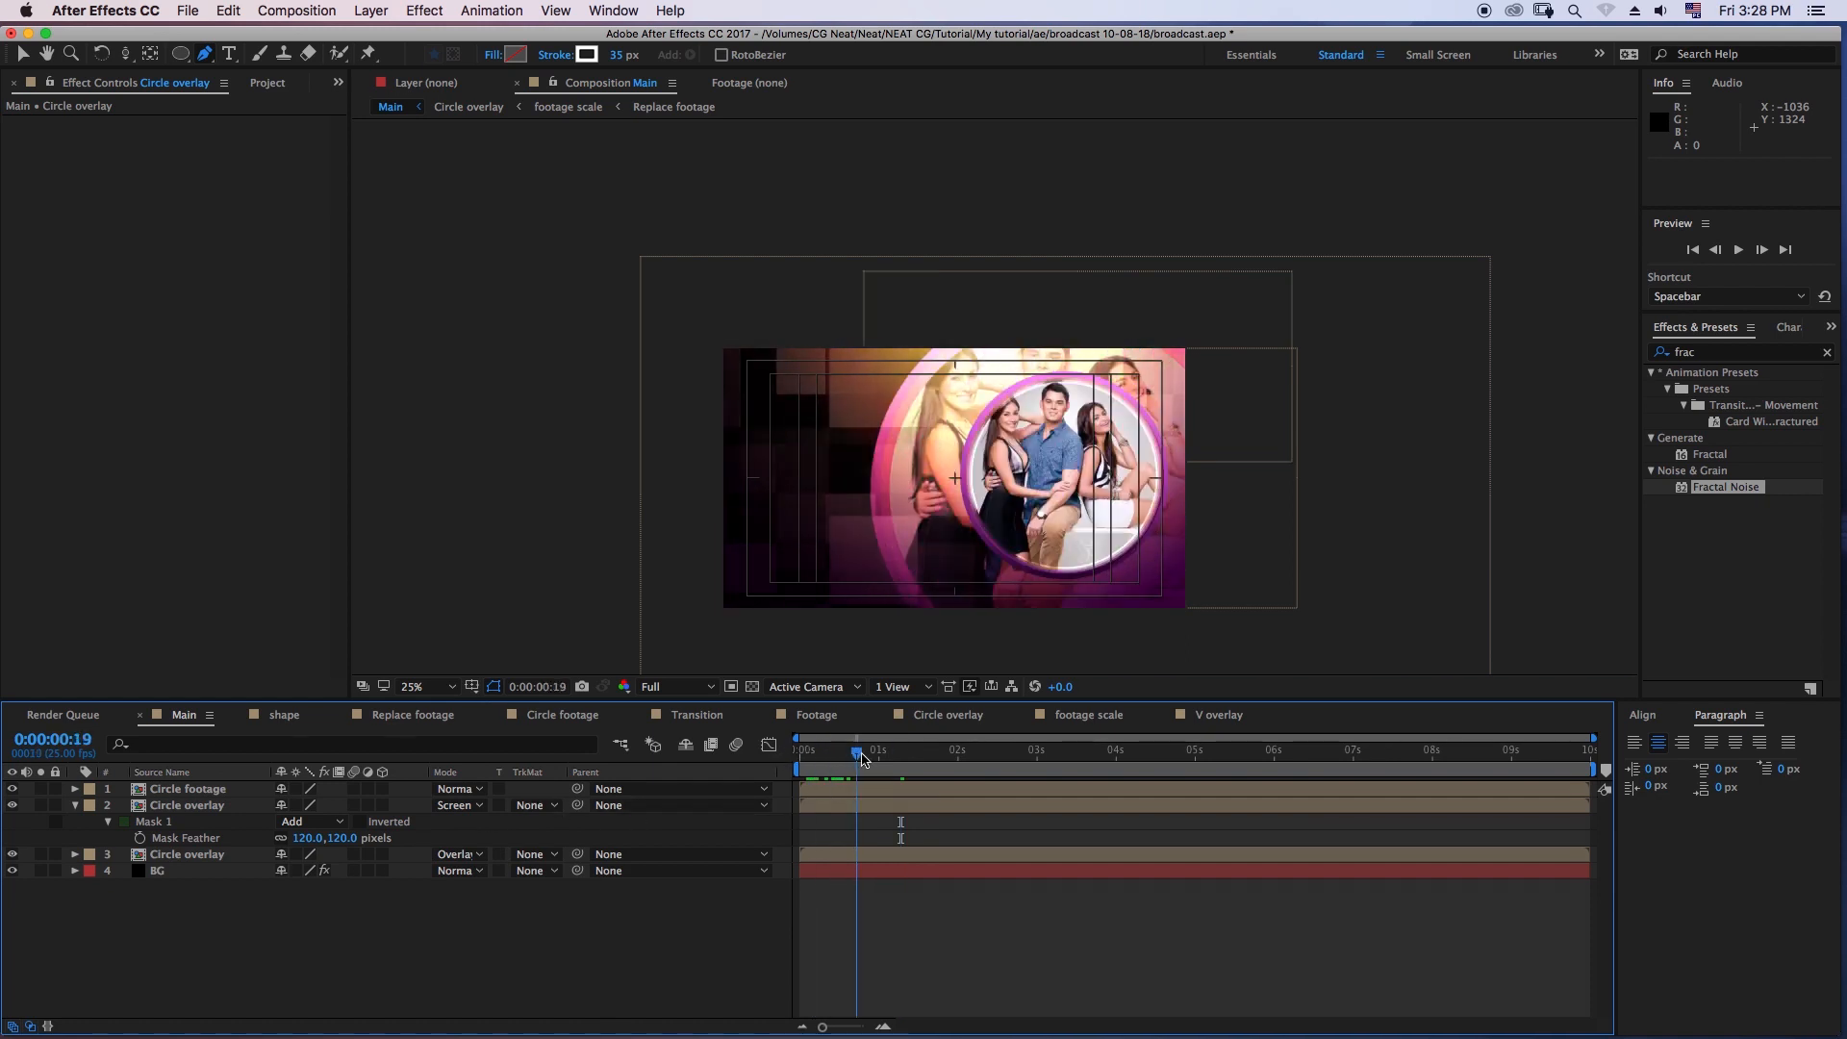
- Duplicate the unmasked Overlay-mode Circle overlay layer directly above BG
left_click(192, 871)
left_click_drag(976, 280, 949, 330)
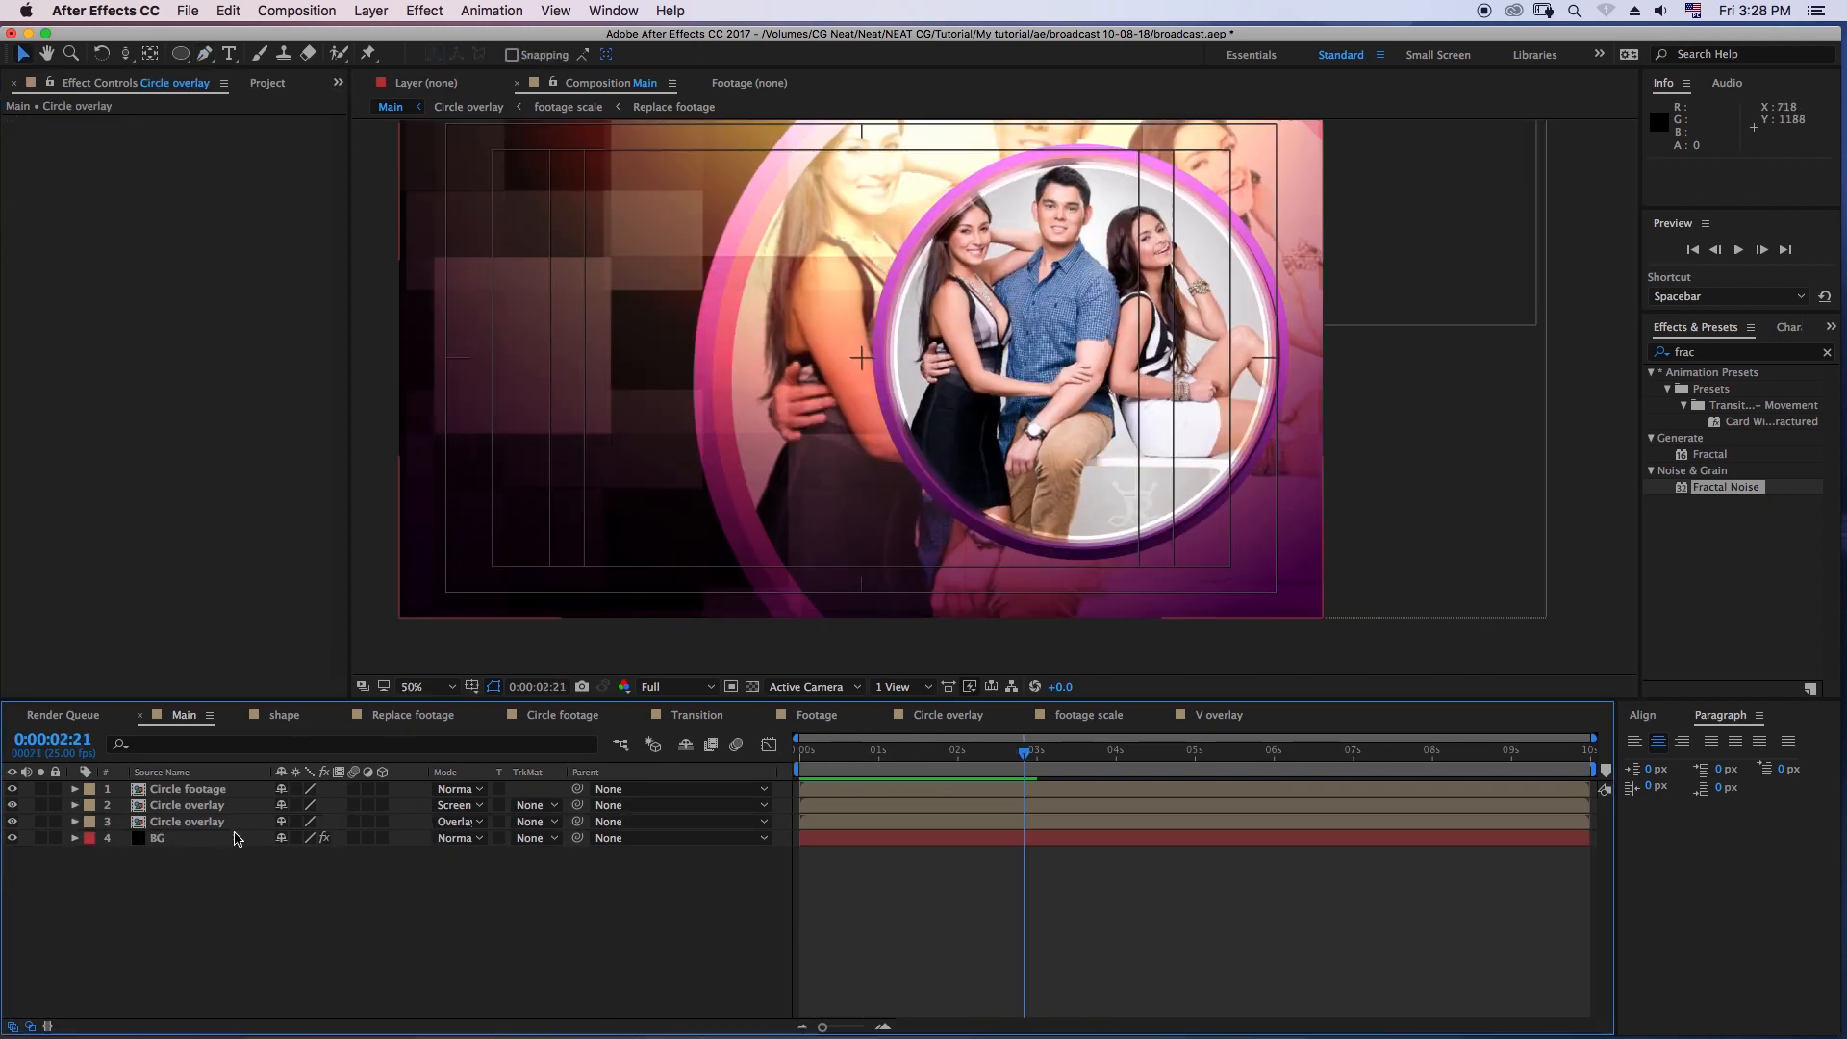
left_click(226, 827)
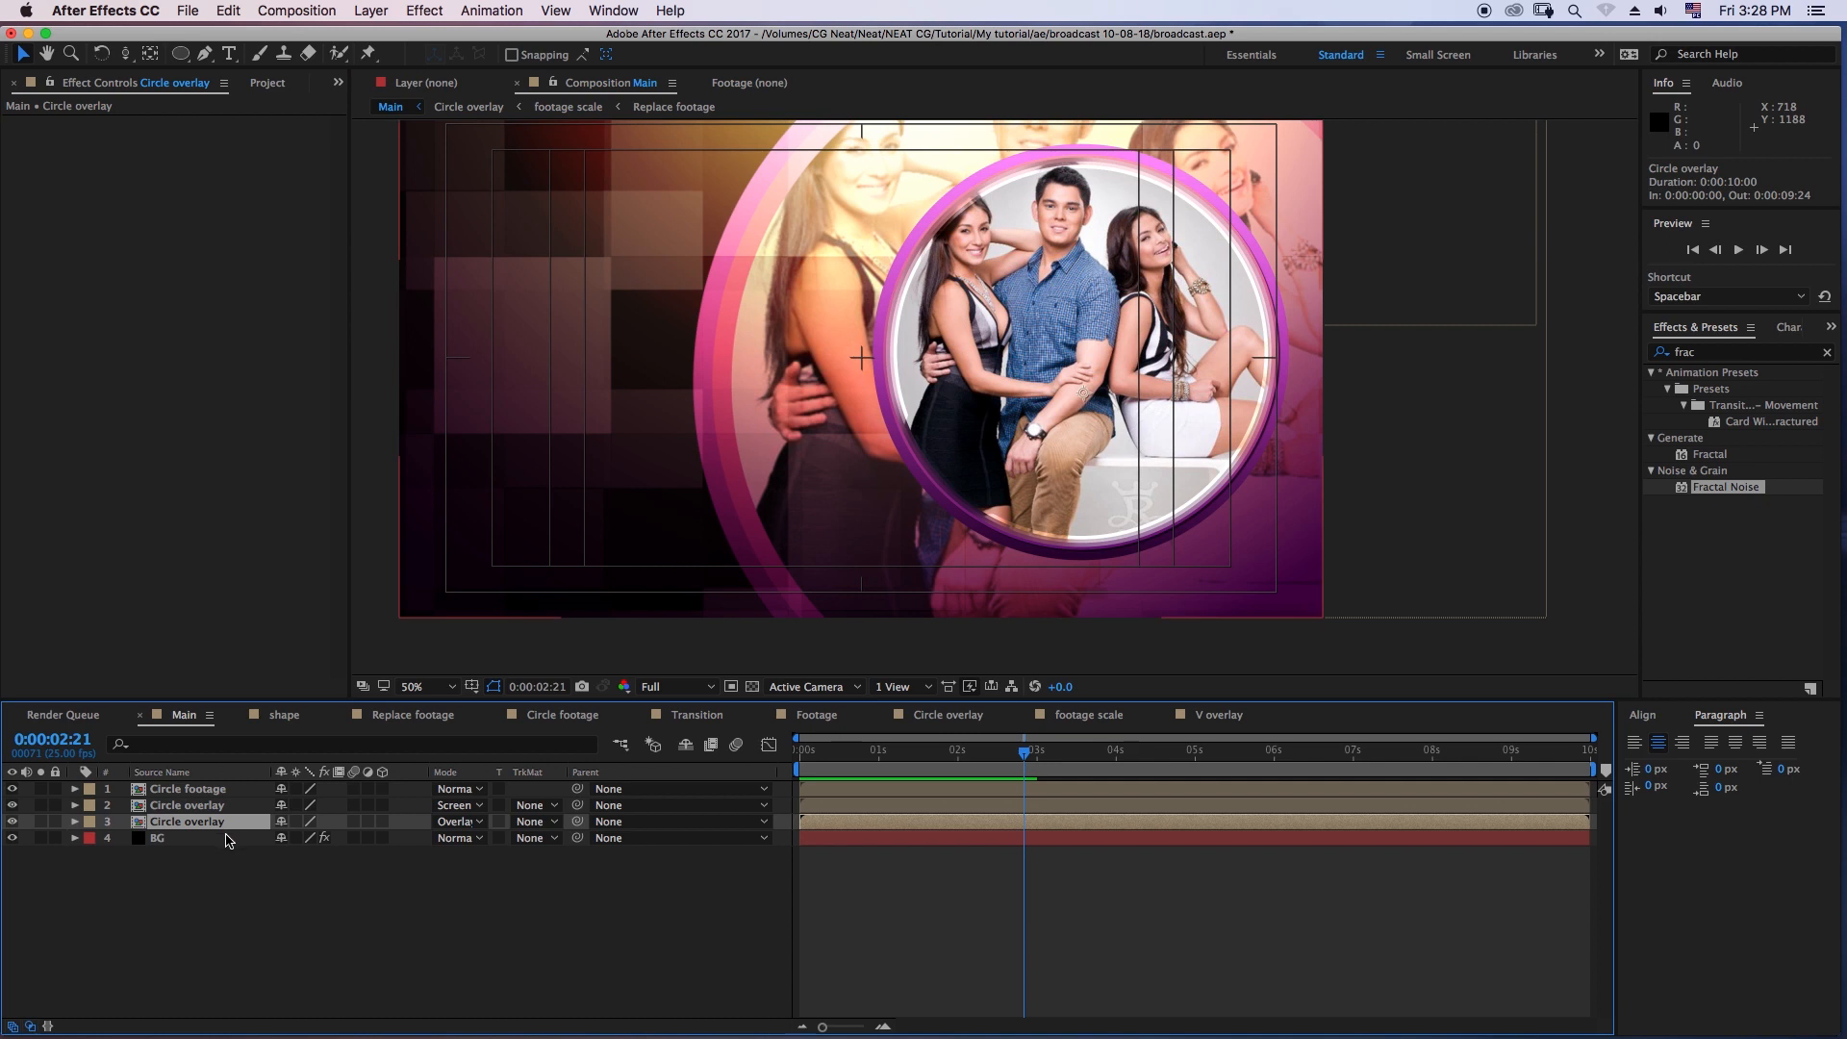
key("super+d")
- Try the Screen blending mode on the lowest Circle overlay copy and return it to Overlay
left_click(210, 842)
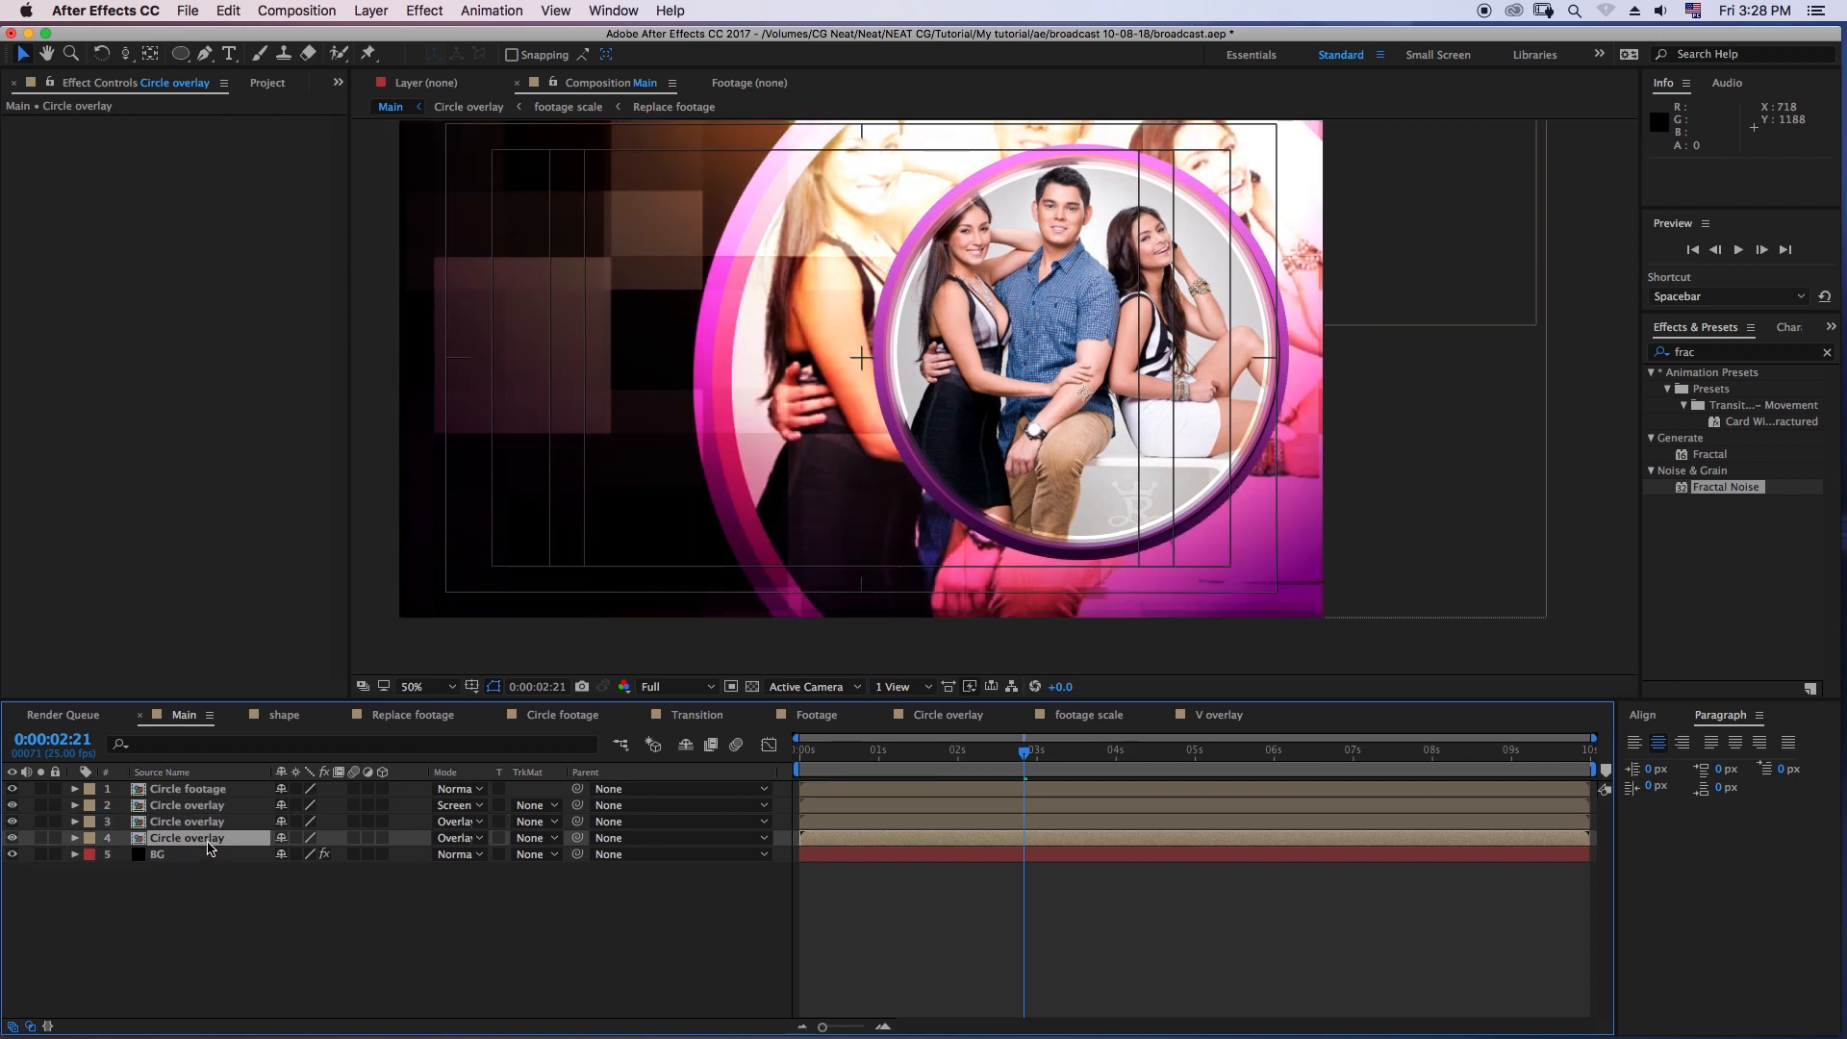
left_click(460, 838)
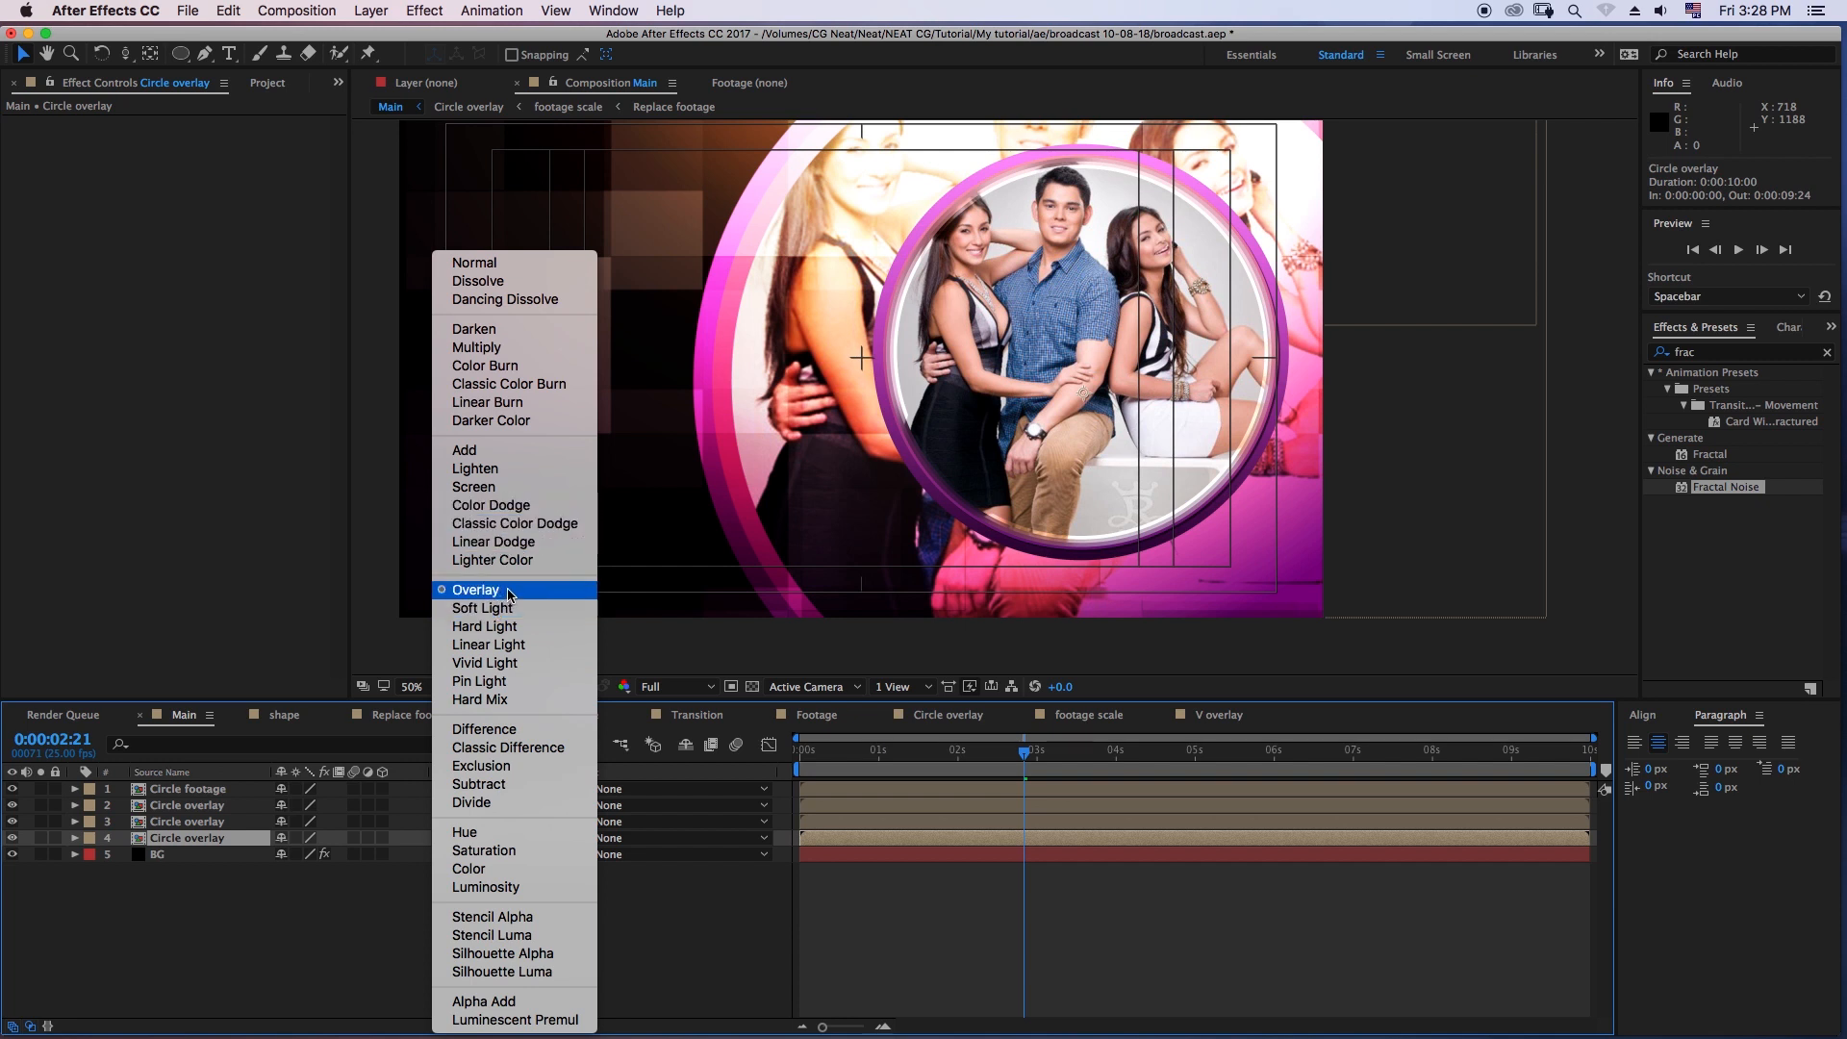
left_click(496, 494)
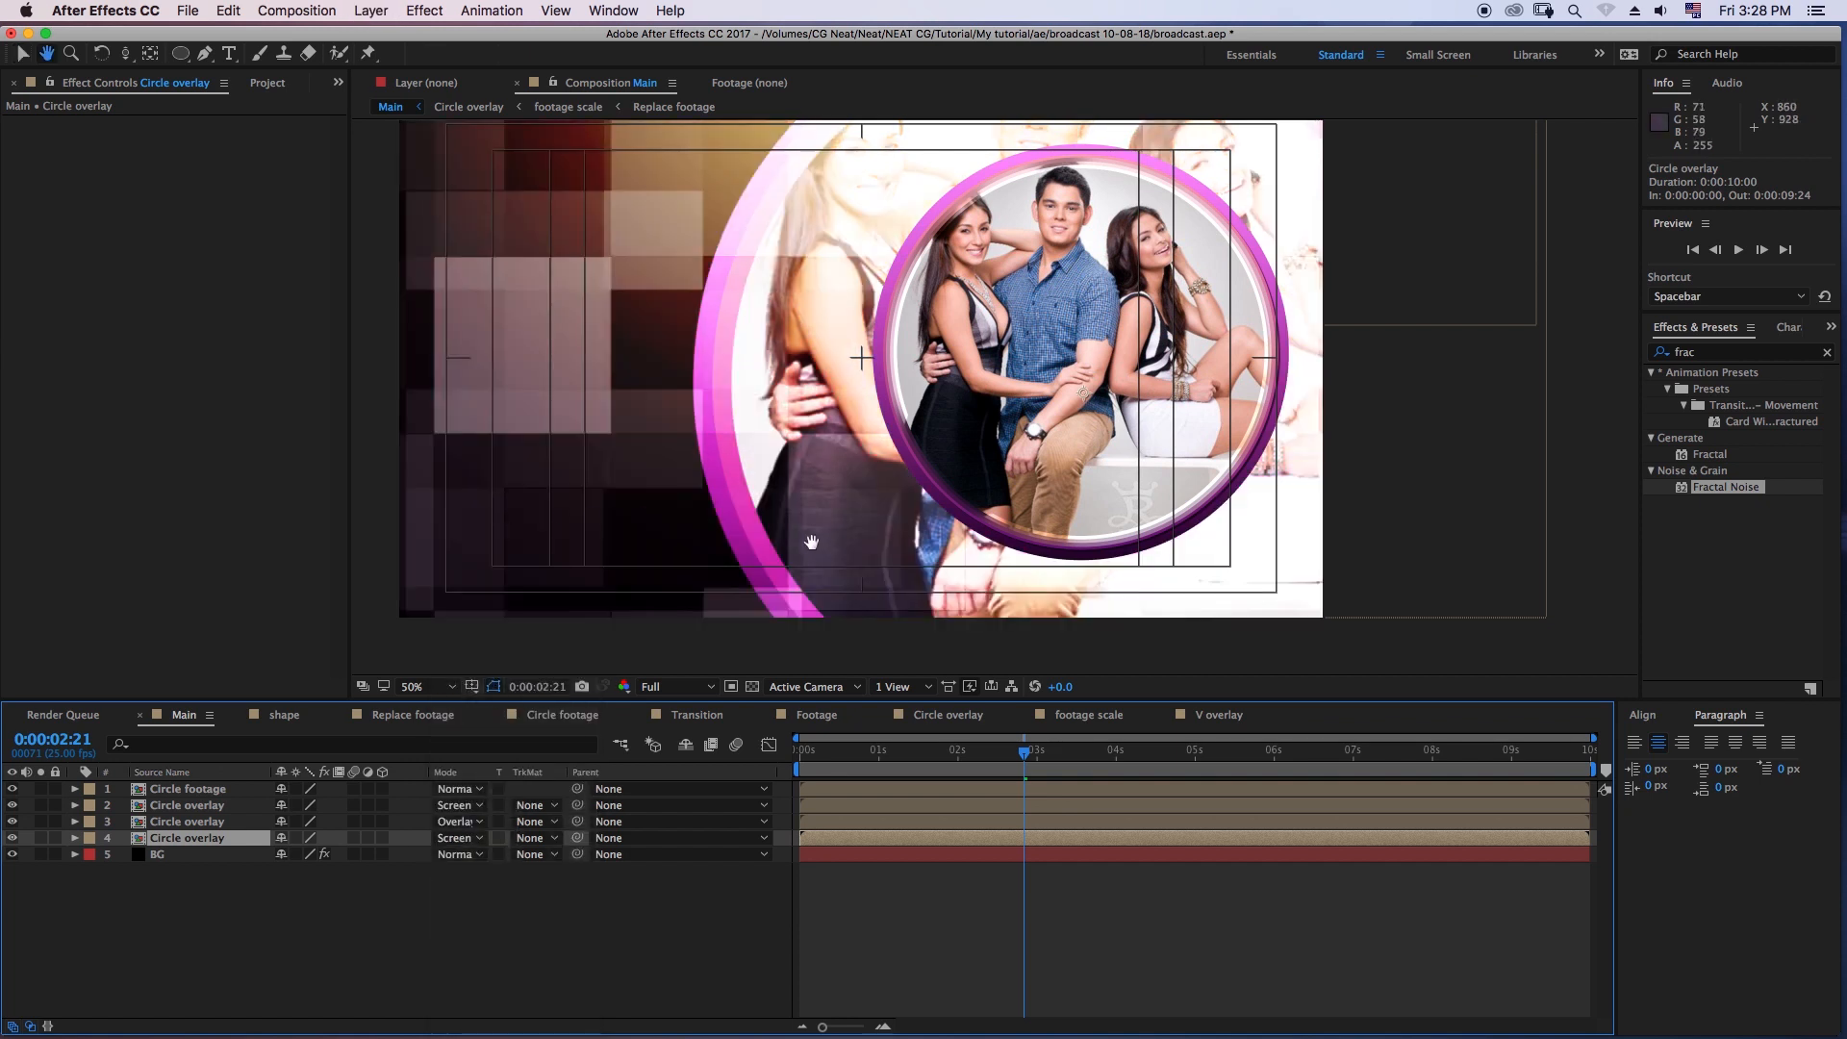
left_click_drag(812, 536, 763, 504)
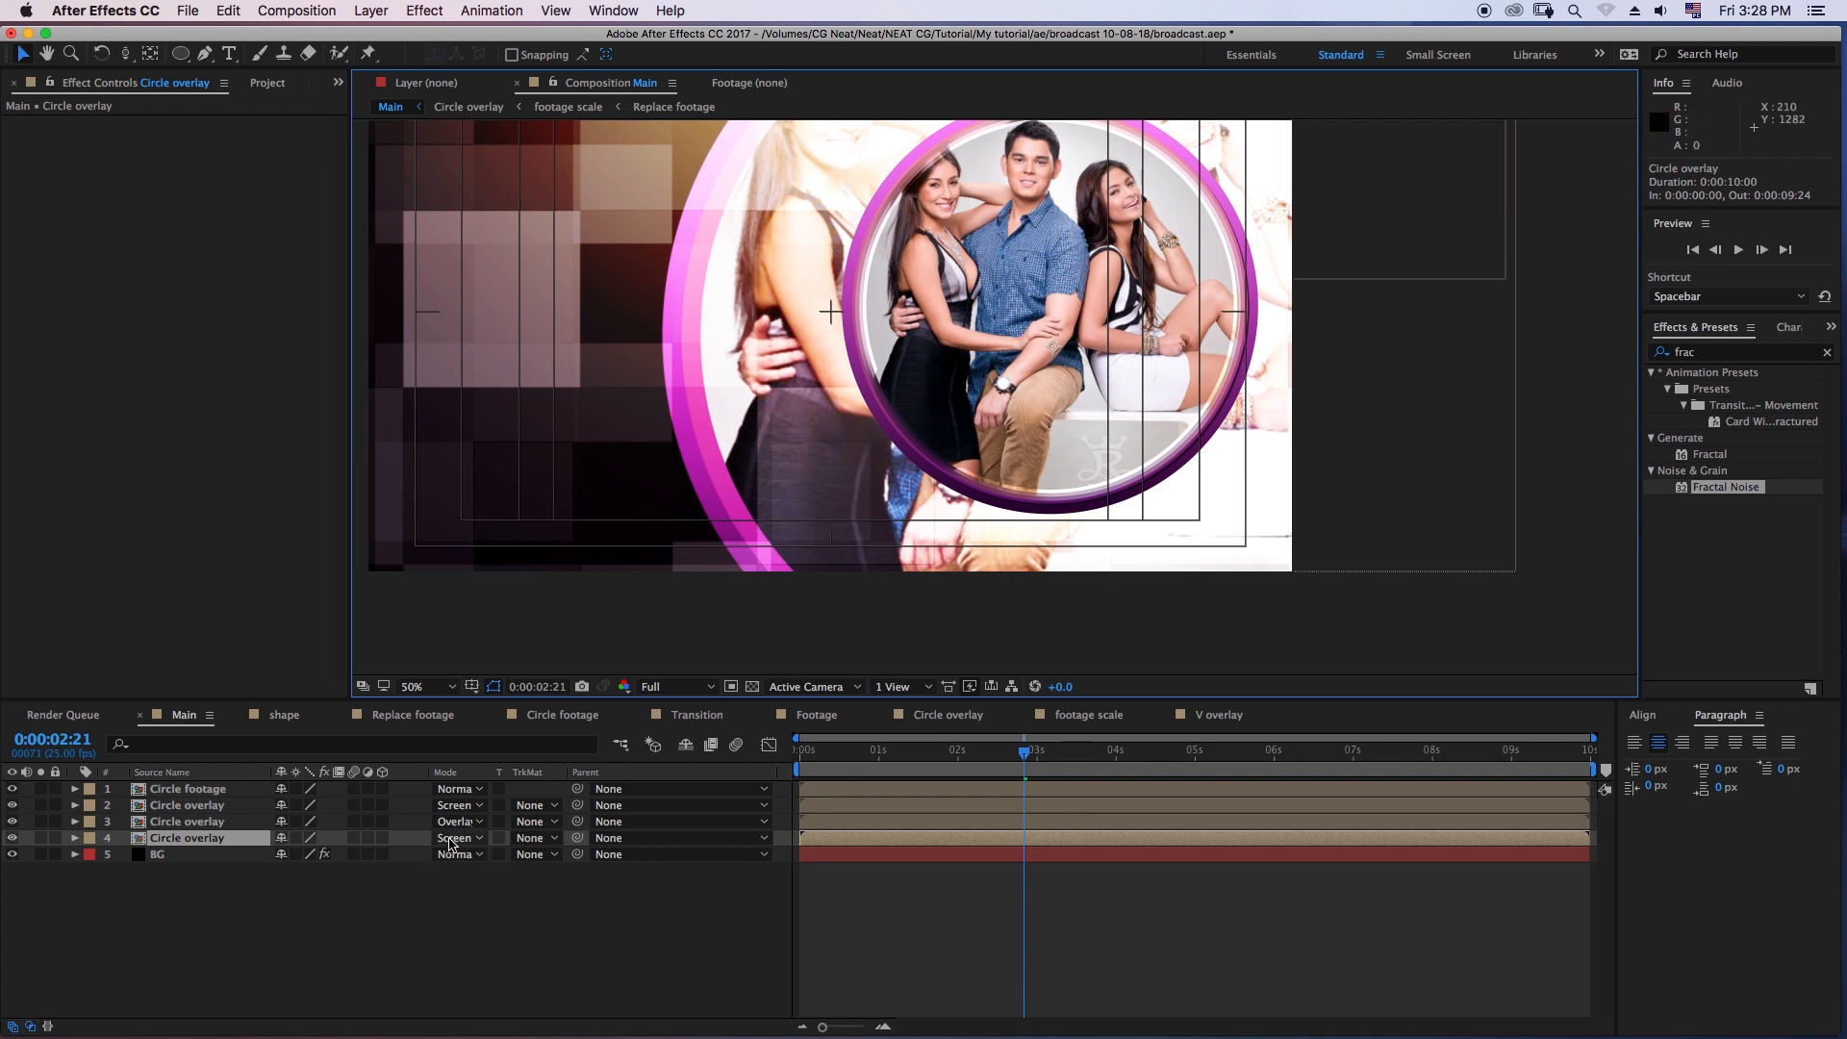
left_click(456, 838)
left_click(510, 588)
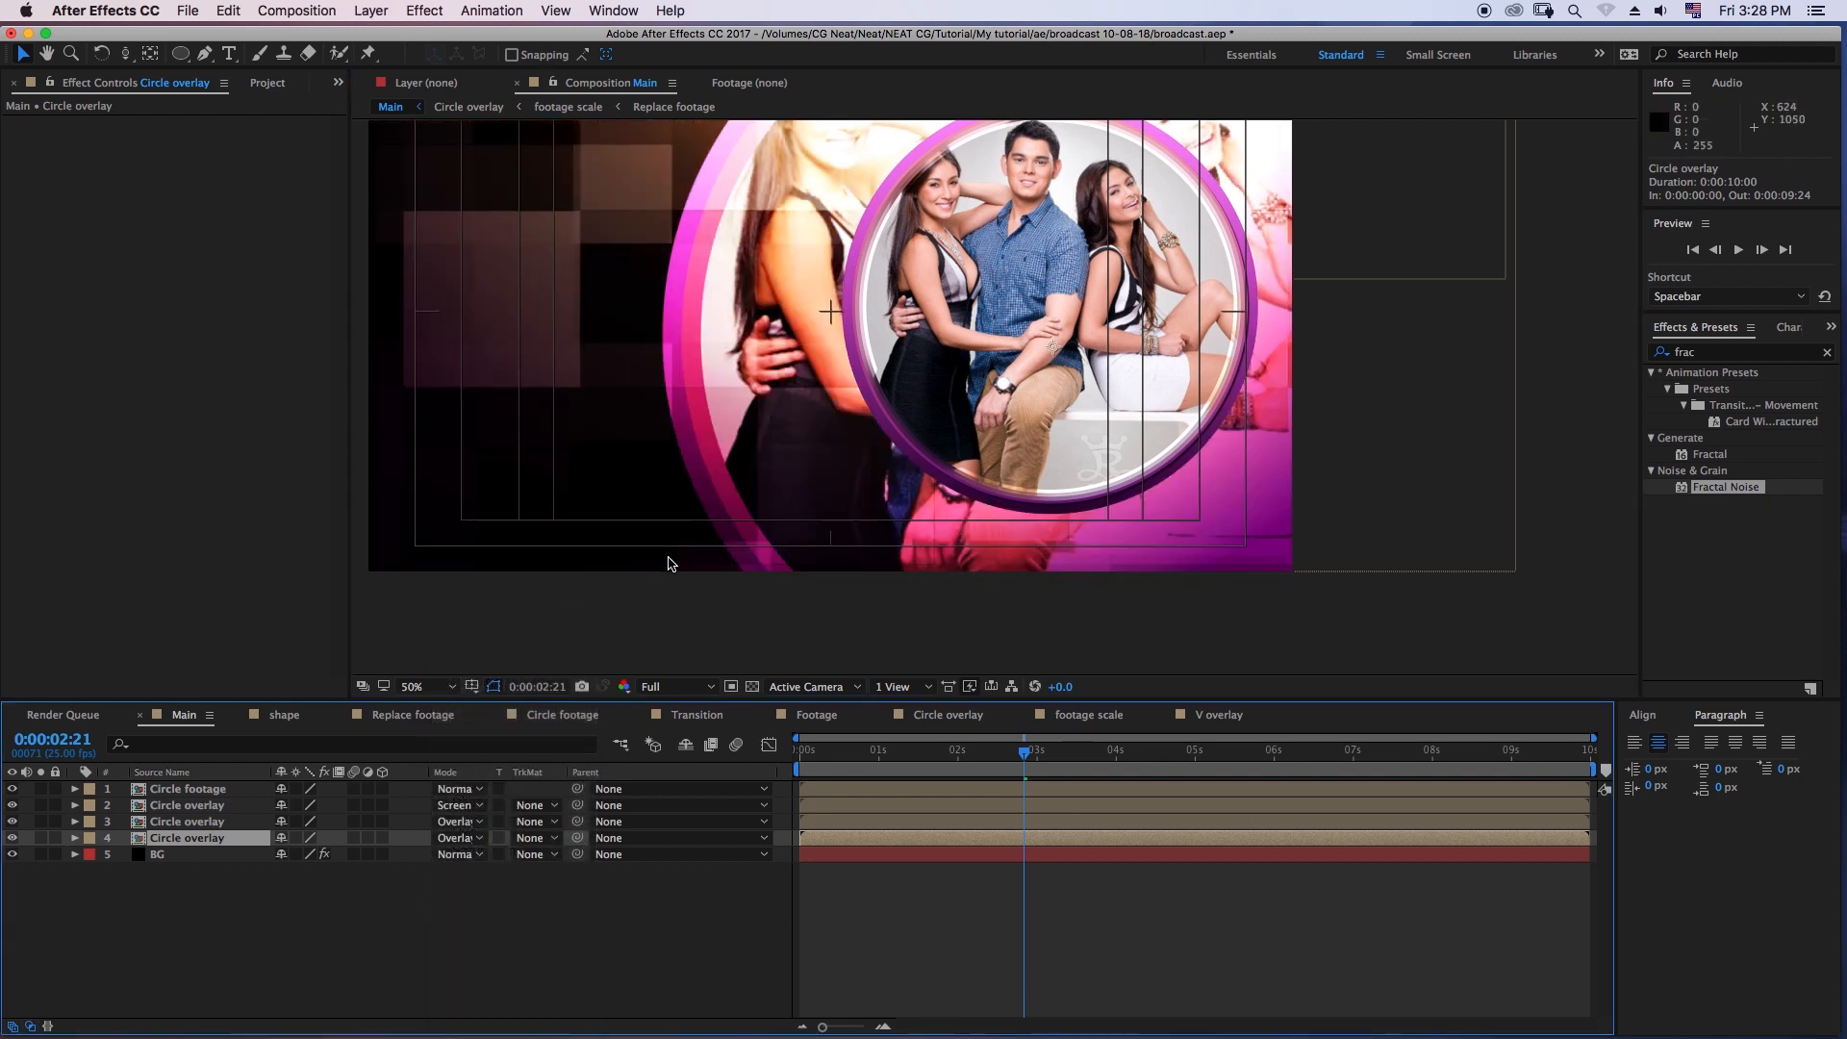
- Draw a closed curved pen mask on the lowest Circle overlay copy, covering the lower part of the enlarged circle and extending past the frame
left_click(212, 61)
left_click_drag(646, 607, 656, 600)
left_click_drag(989, 501, 1158, 481)
left_click_drag(1338, 432, 1452, 478)
left_click_drag(1428, 586, 1331, 631)
left_click_drag(1124, 646, 939, 657)
left_click_drag(770, 651, 633, 653)
left_click(646, 608)
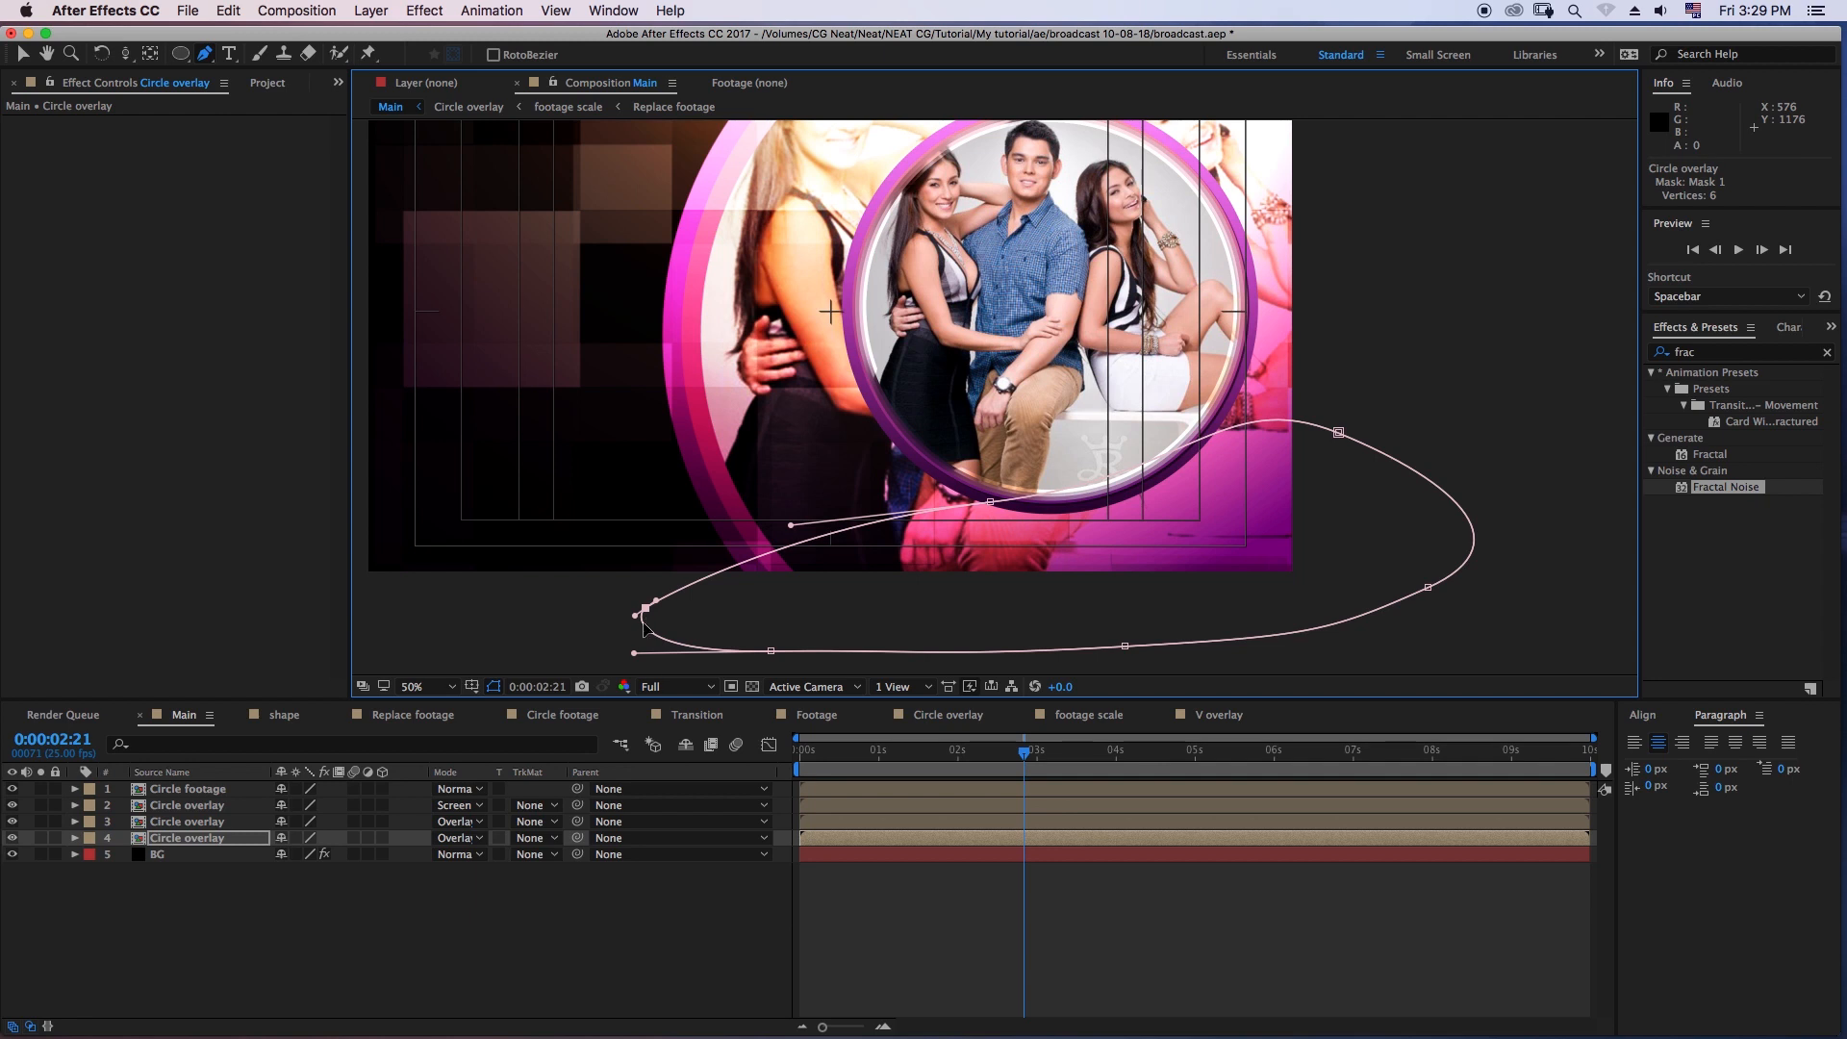
- Move the newly masked Circle overlay copy above the unmasked Circle overlay in the layer stack
left_click(202, 848)
left_click(207, 832)
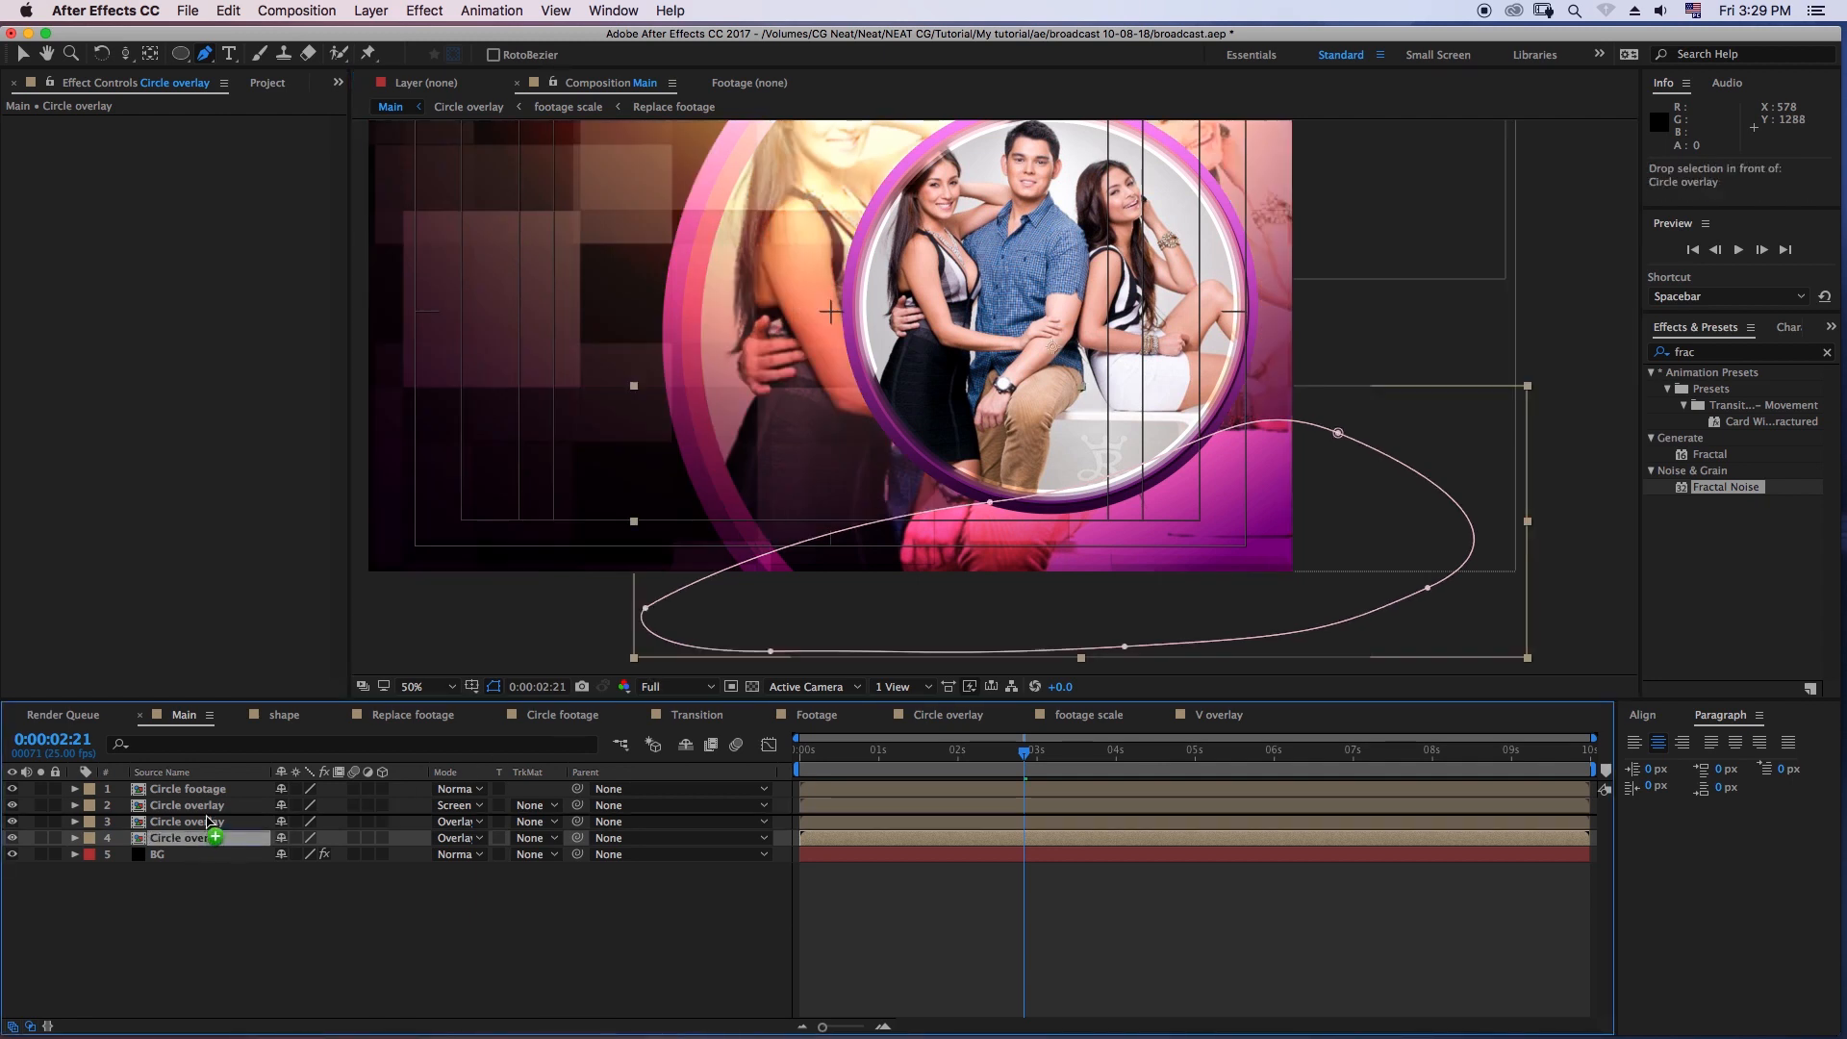
left_click(208, 825)
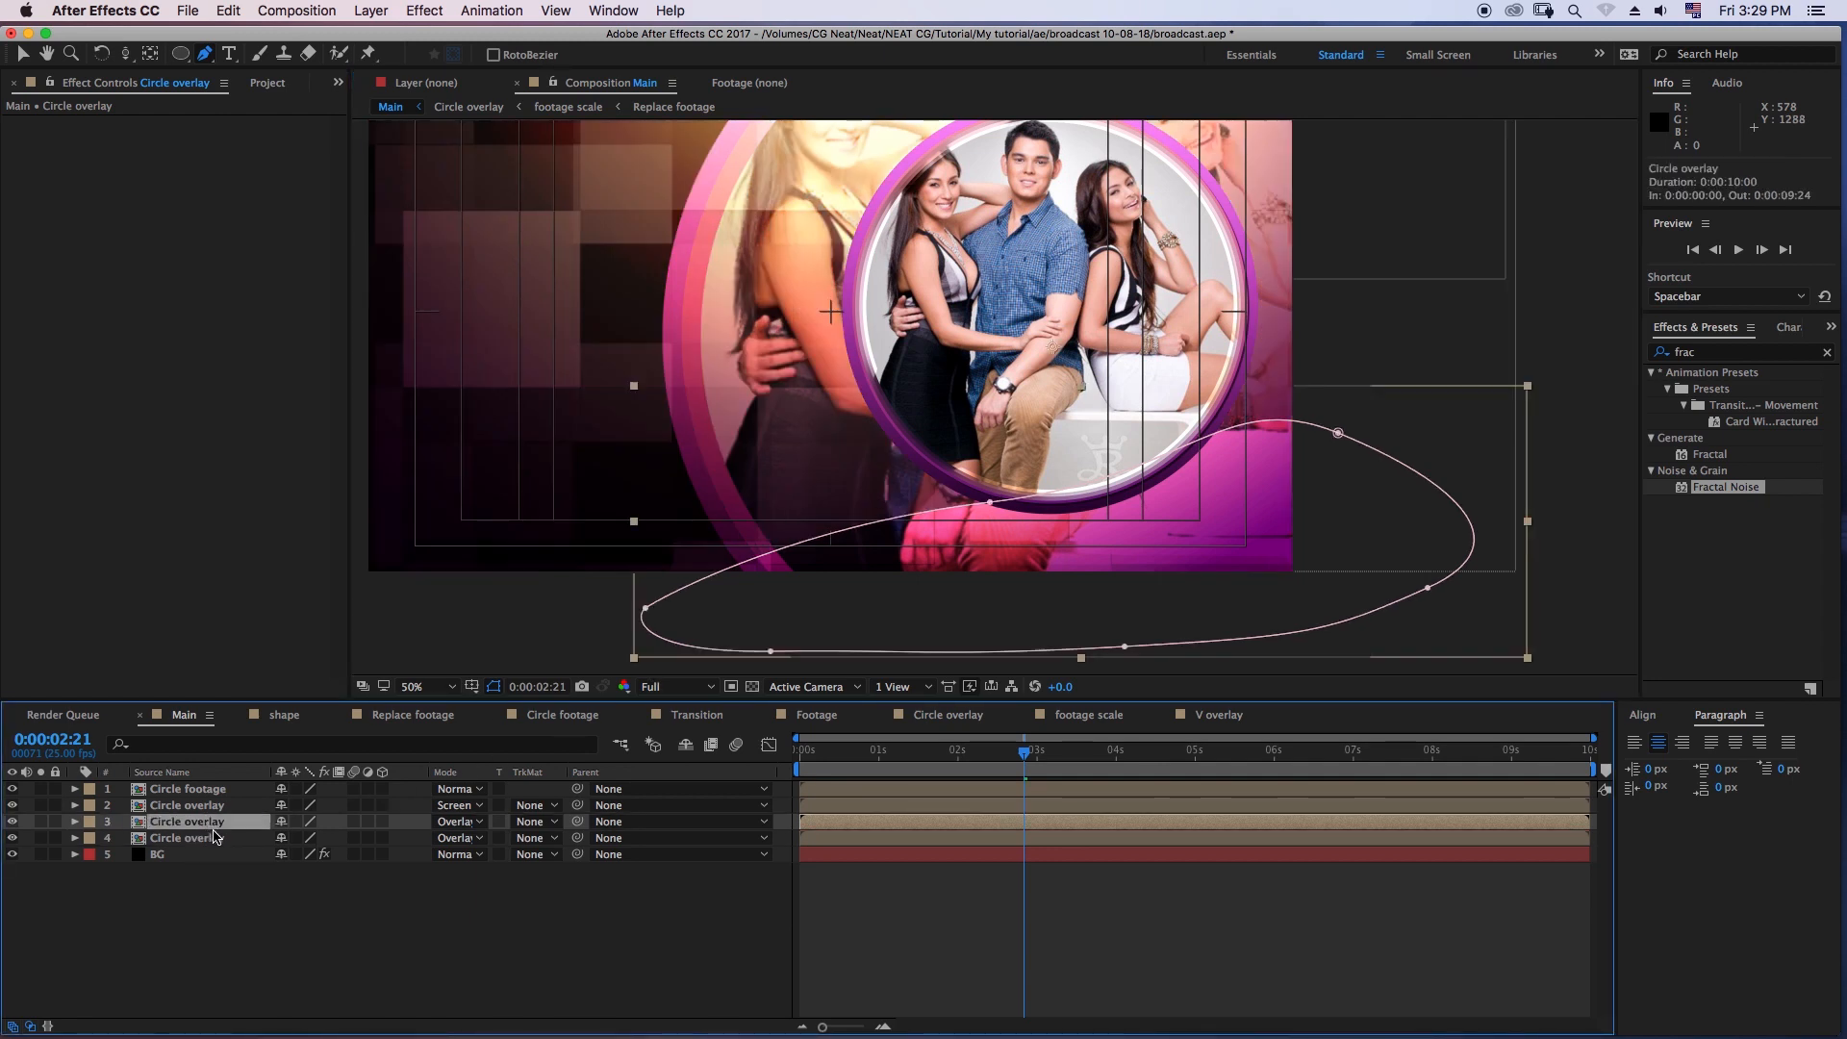
- Set the Mask Feather of the lower-area mask to 120 pixels and collapse the layer's properties
key("f")
left_click(302, 855)
type("120")
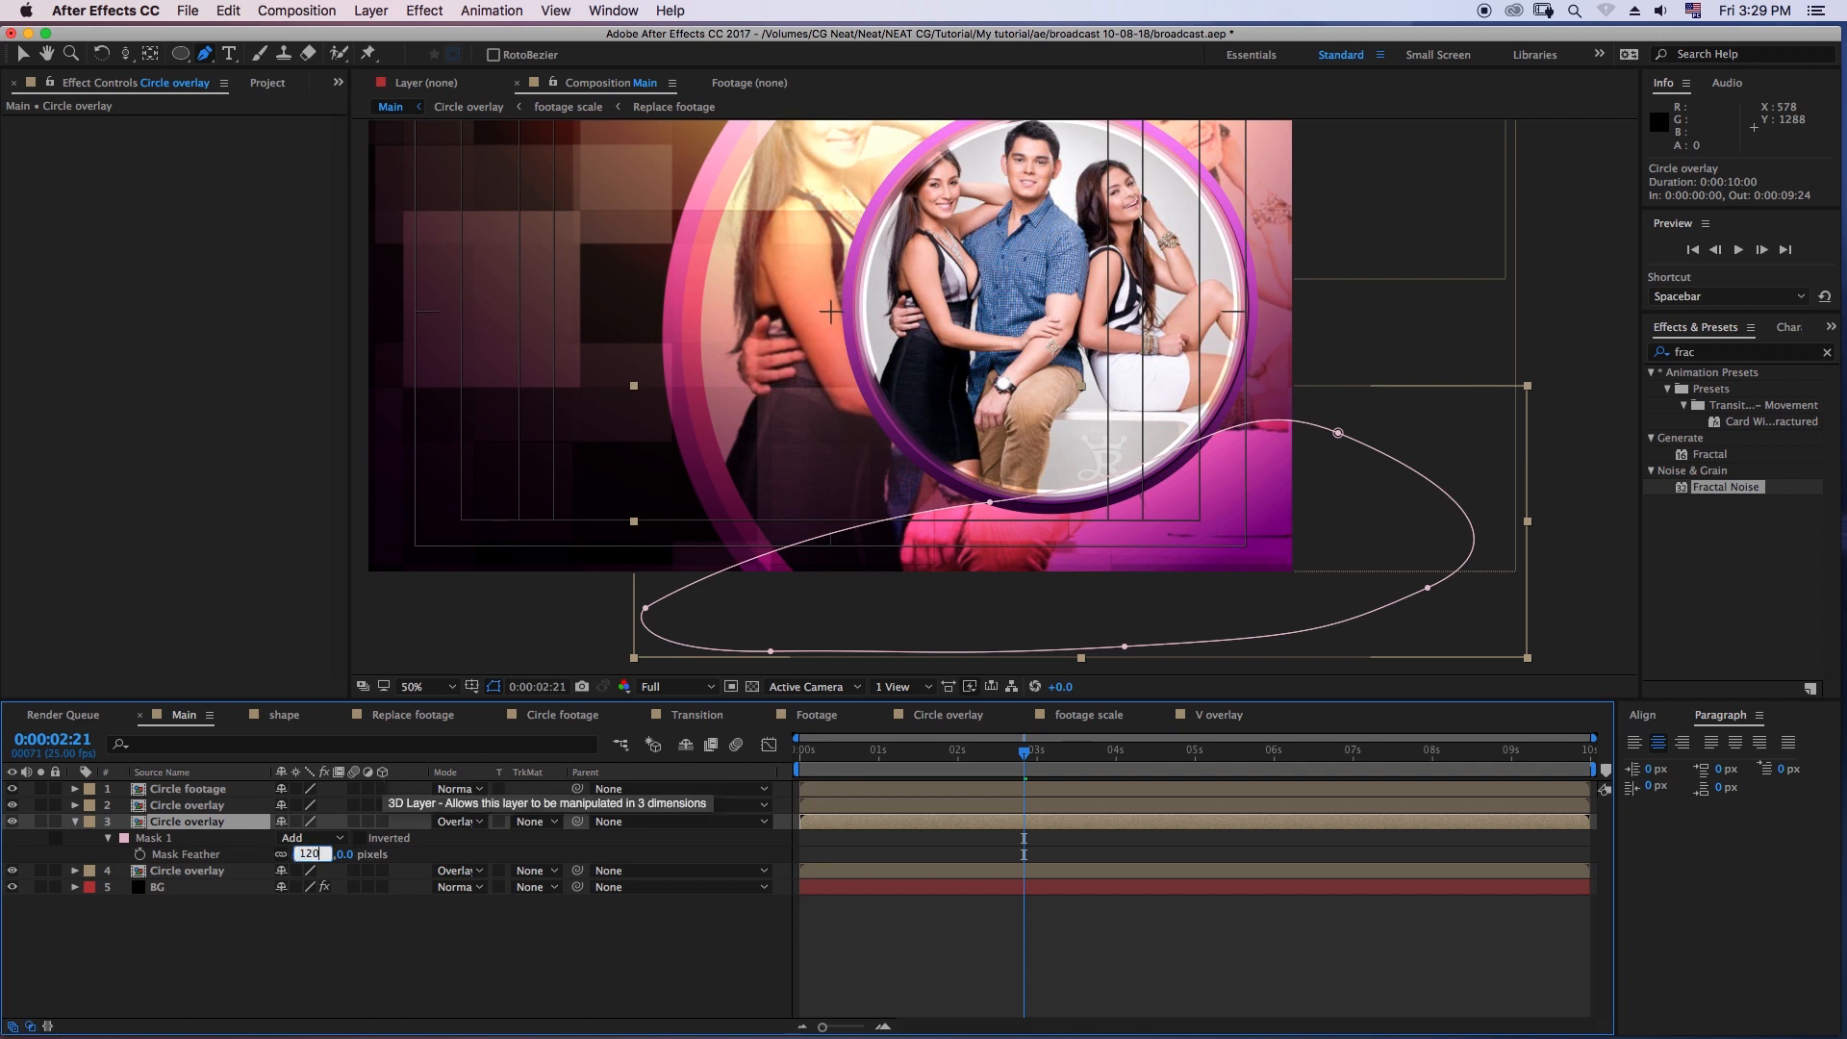
key("Return")
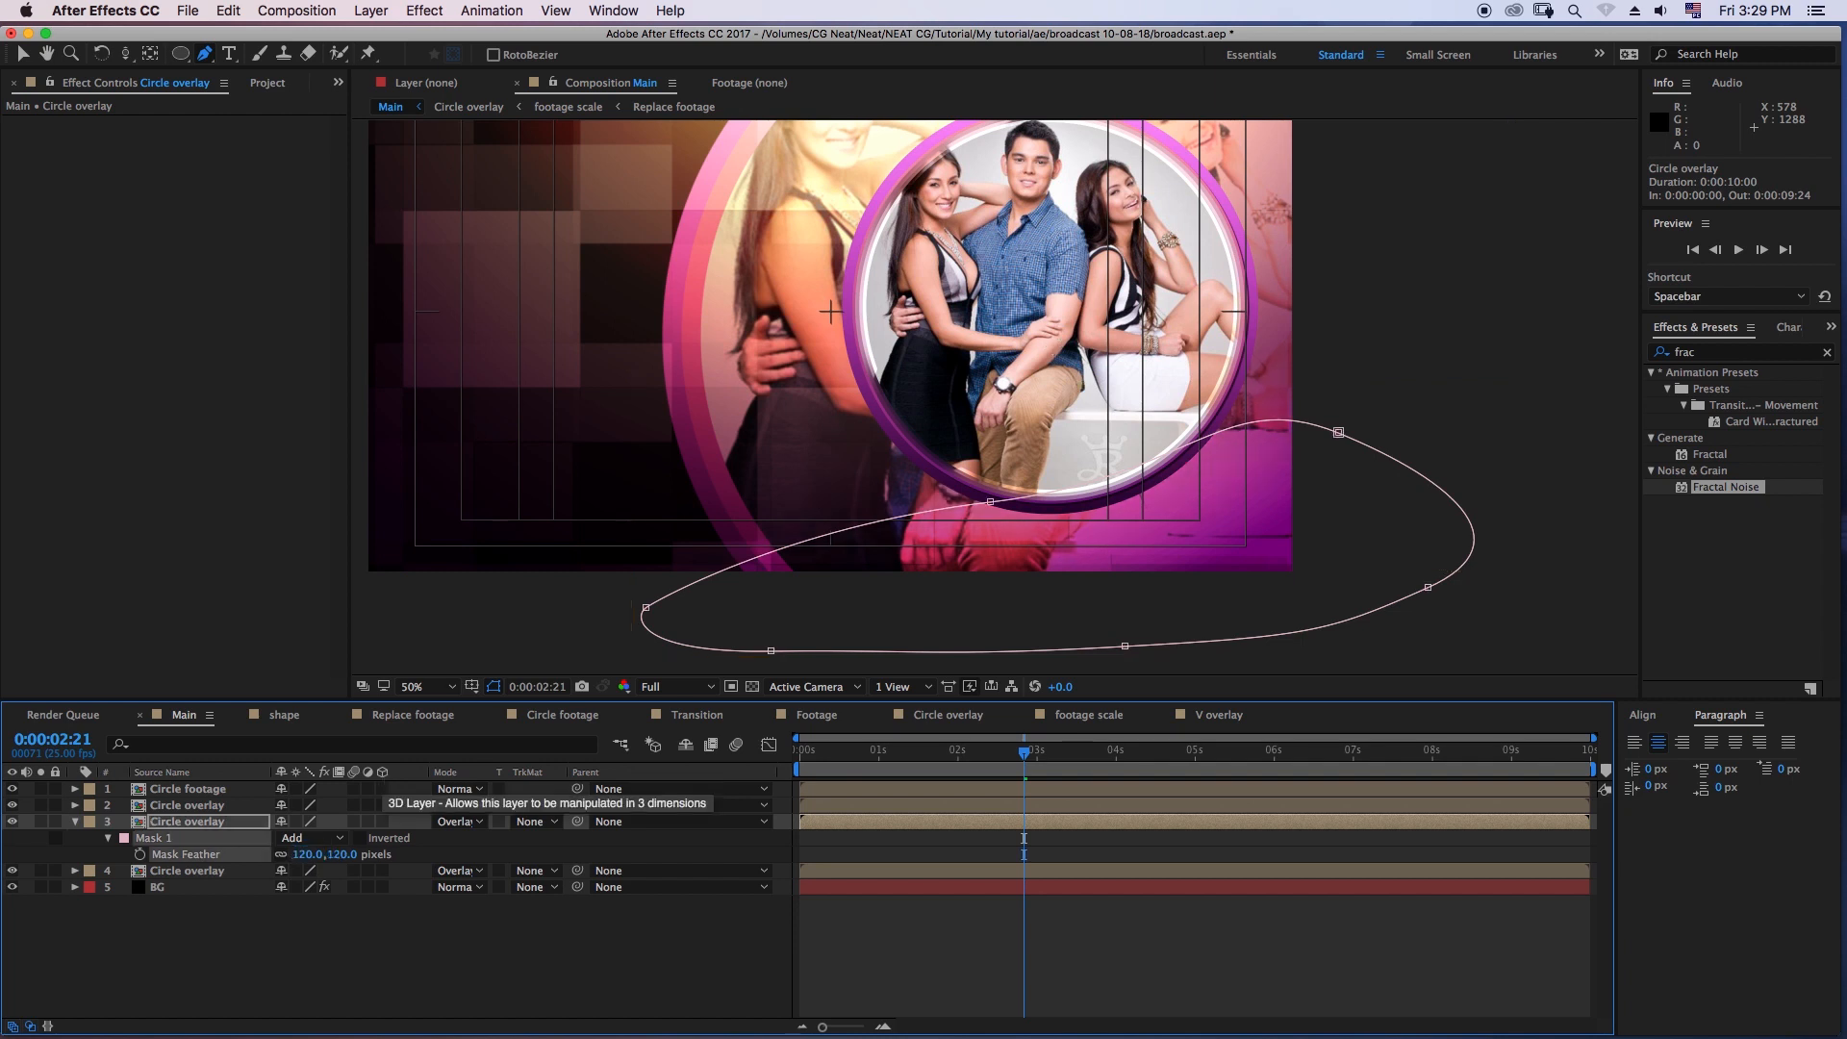
left_click(75, 822)
- Apply the Hue/Saturation effect to the lower-masked Circle overlay copy and enable Colorize
left_click(1678, 354)
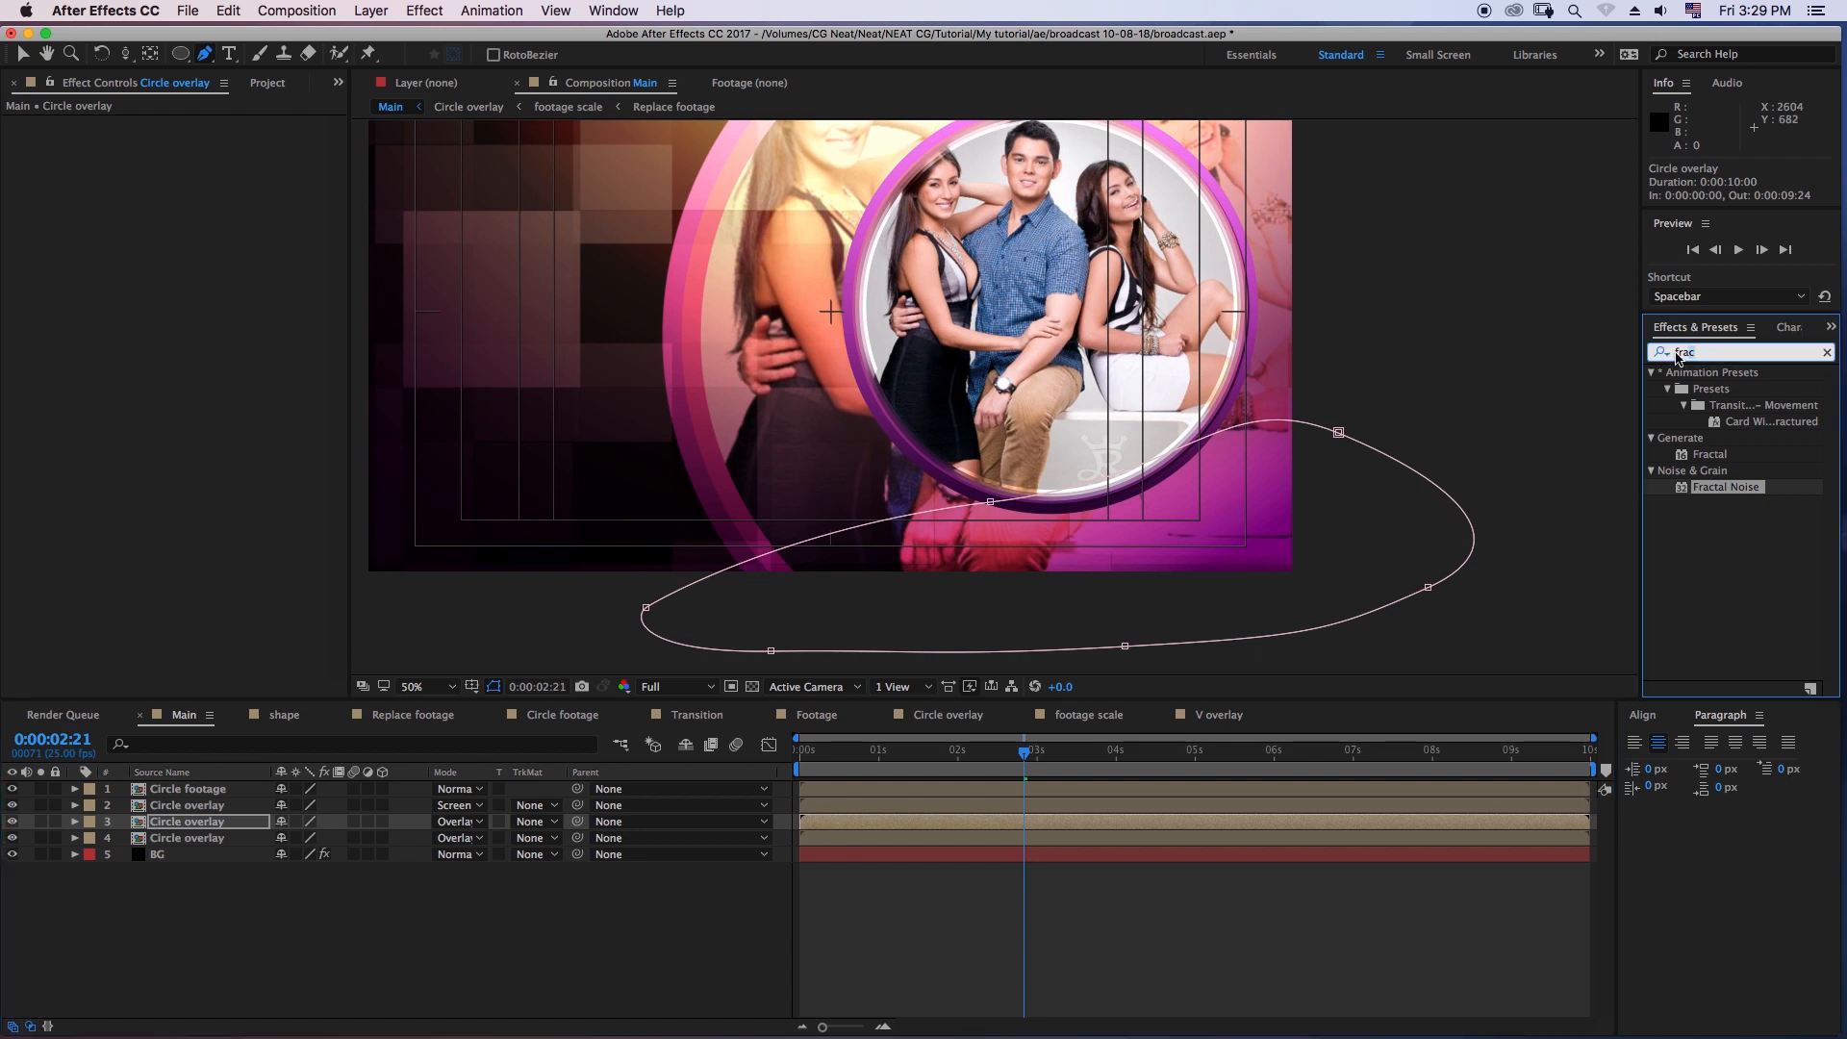
type("hue")
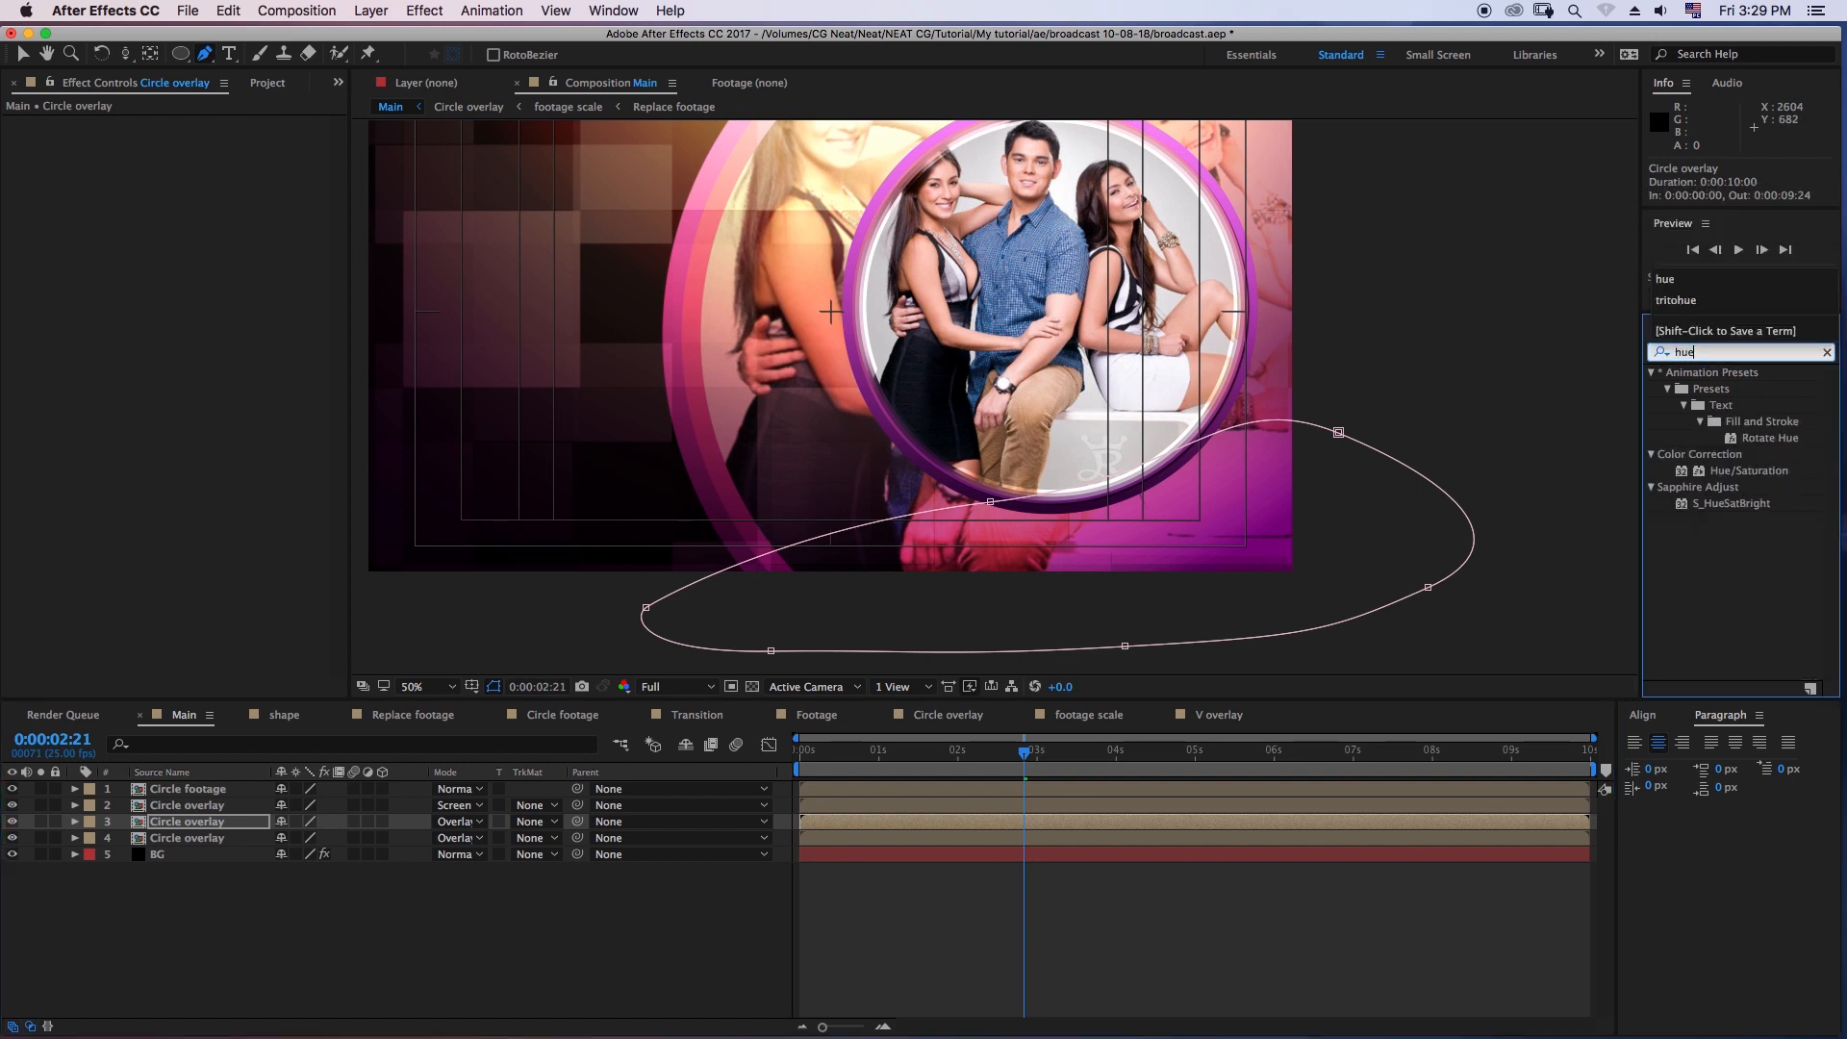
left_click_drag(1749, 470, 288, 821)
key("v")
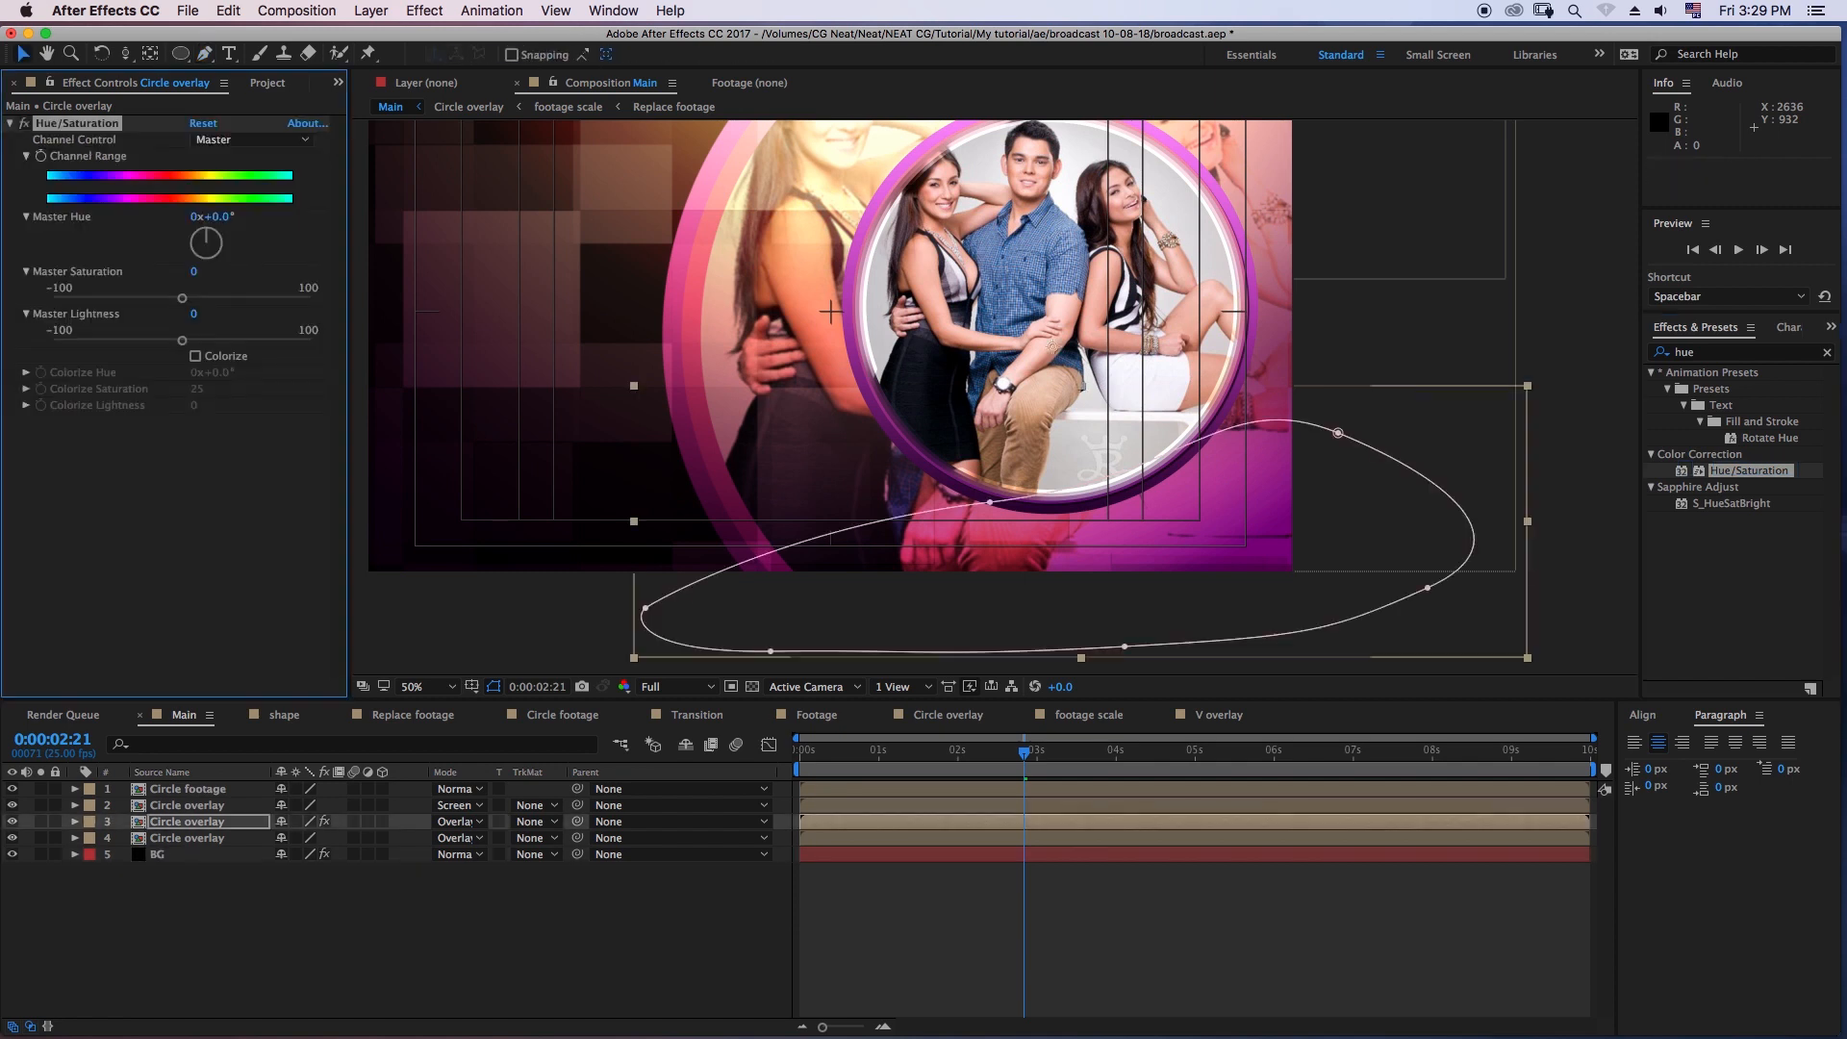
left_click(195, 356)
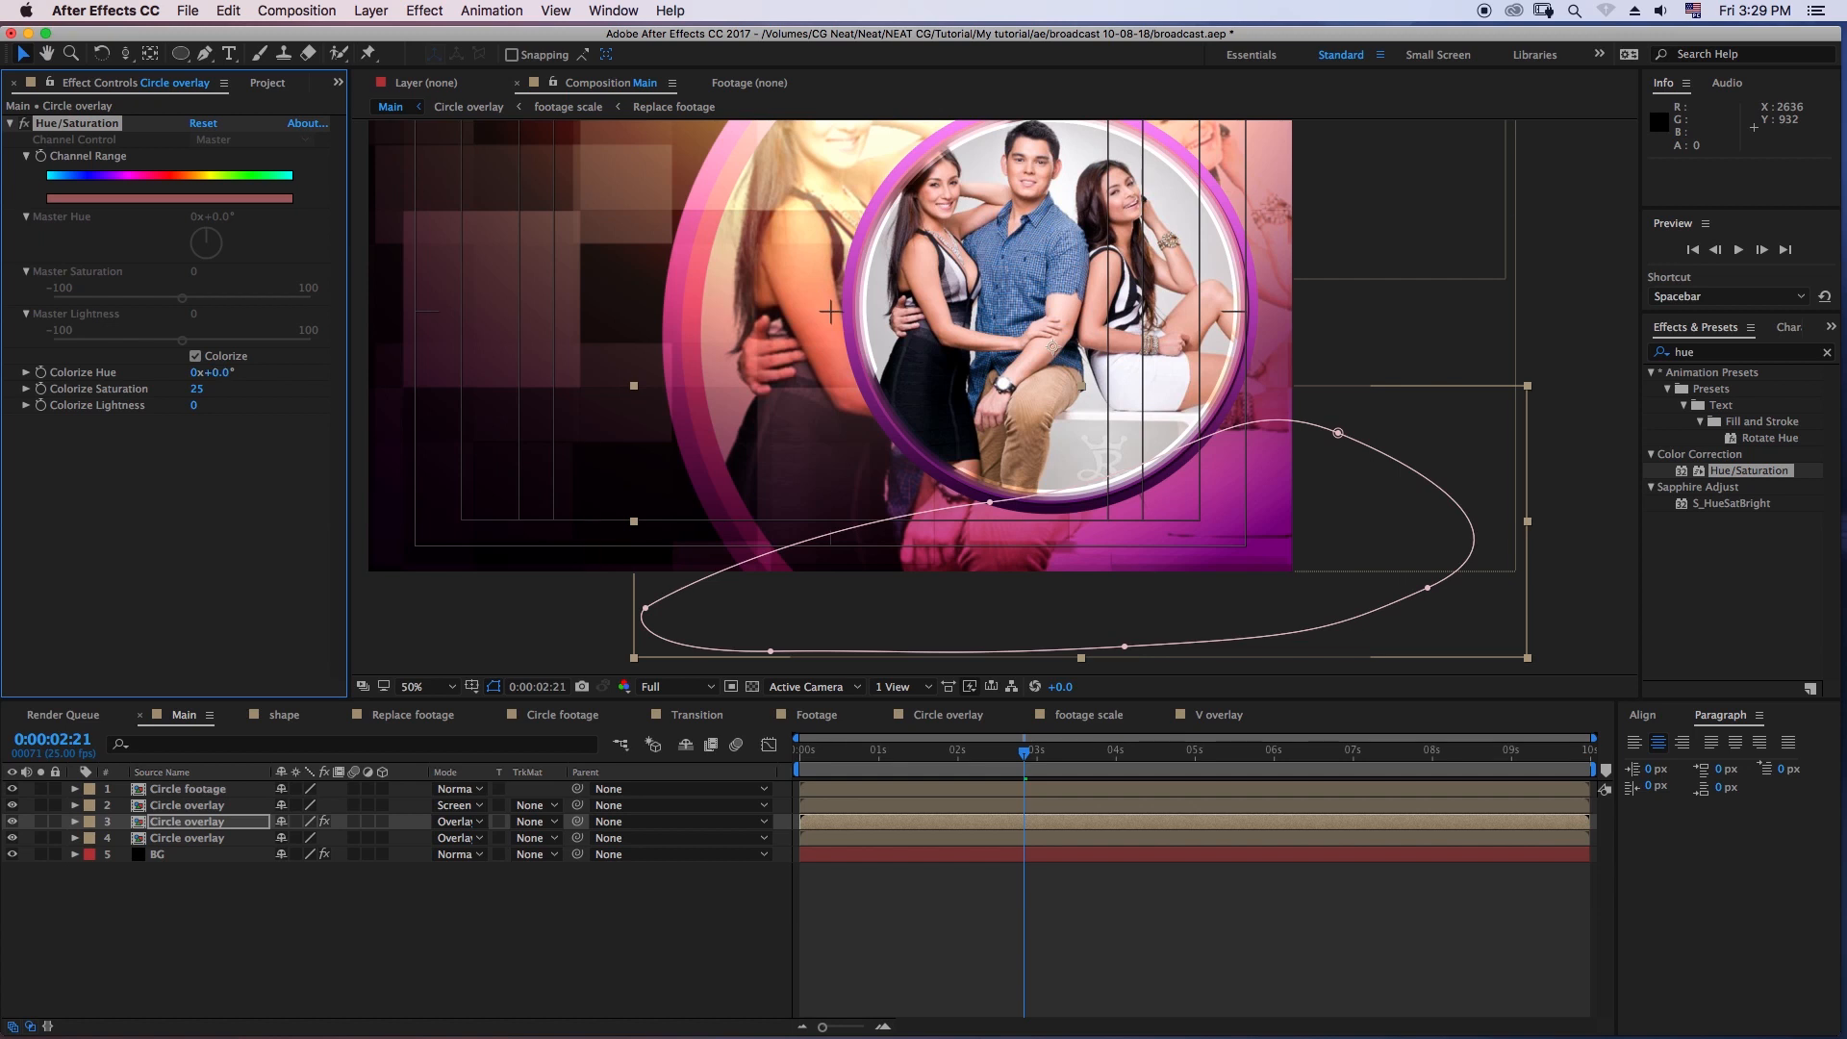
- Solo BG and the lower two Circle overlay layers to inspect them, leaving only the lower-masked copy soloed
left_click(189, 838)
left_click(197, 913)
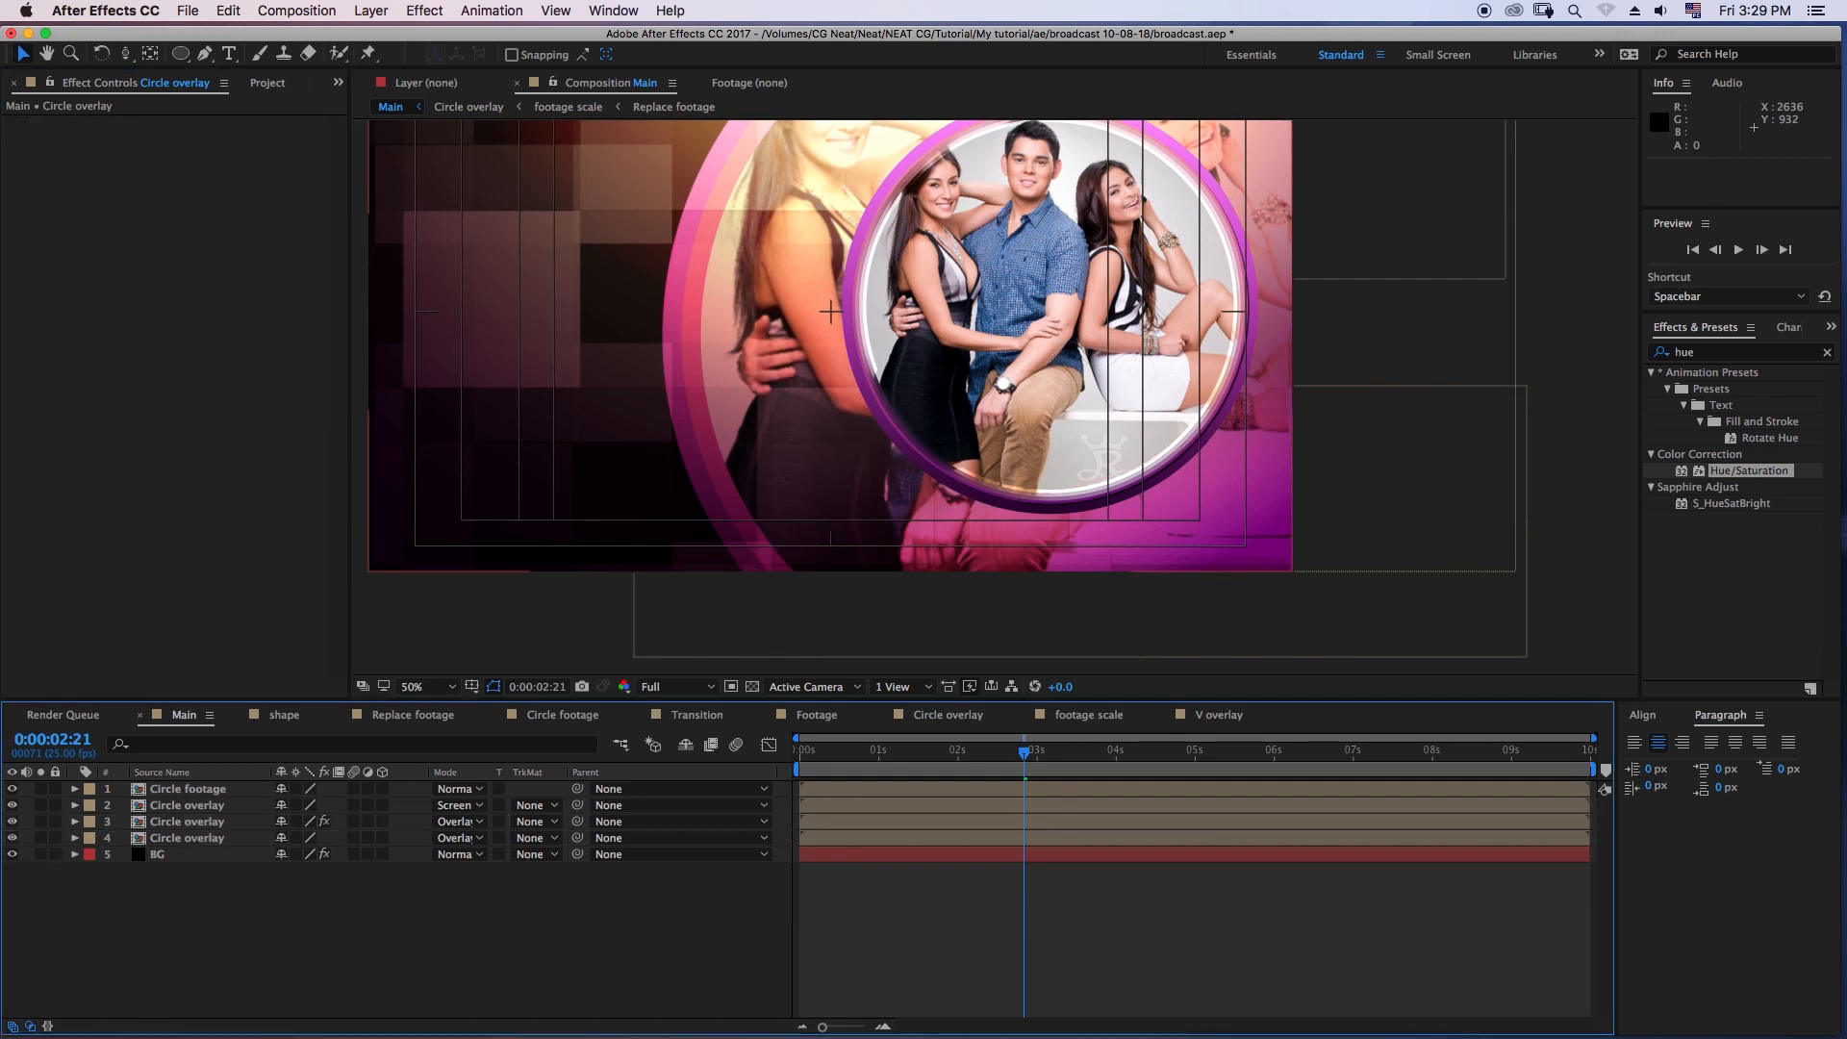
left_click(40, 854)
left_click(41, 838)
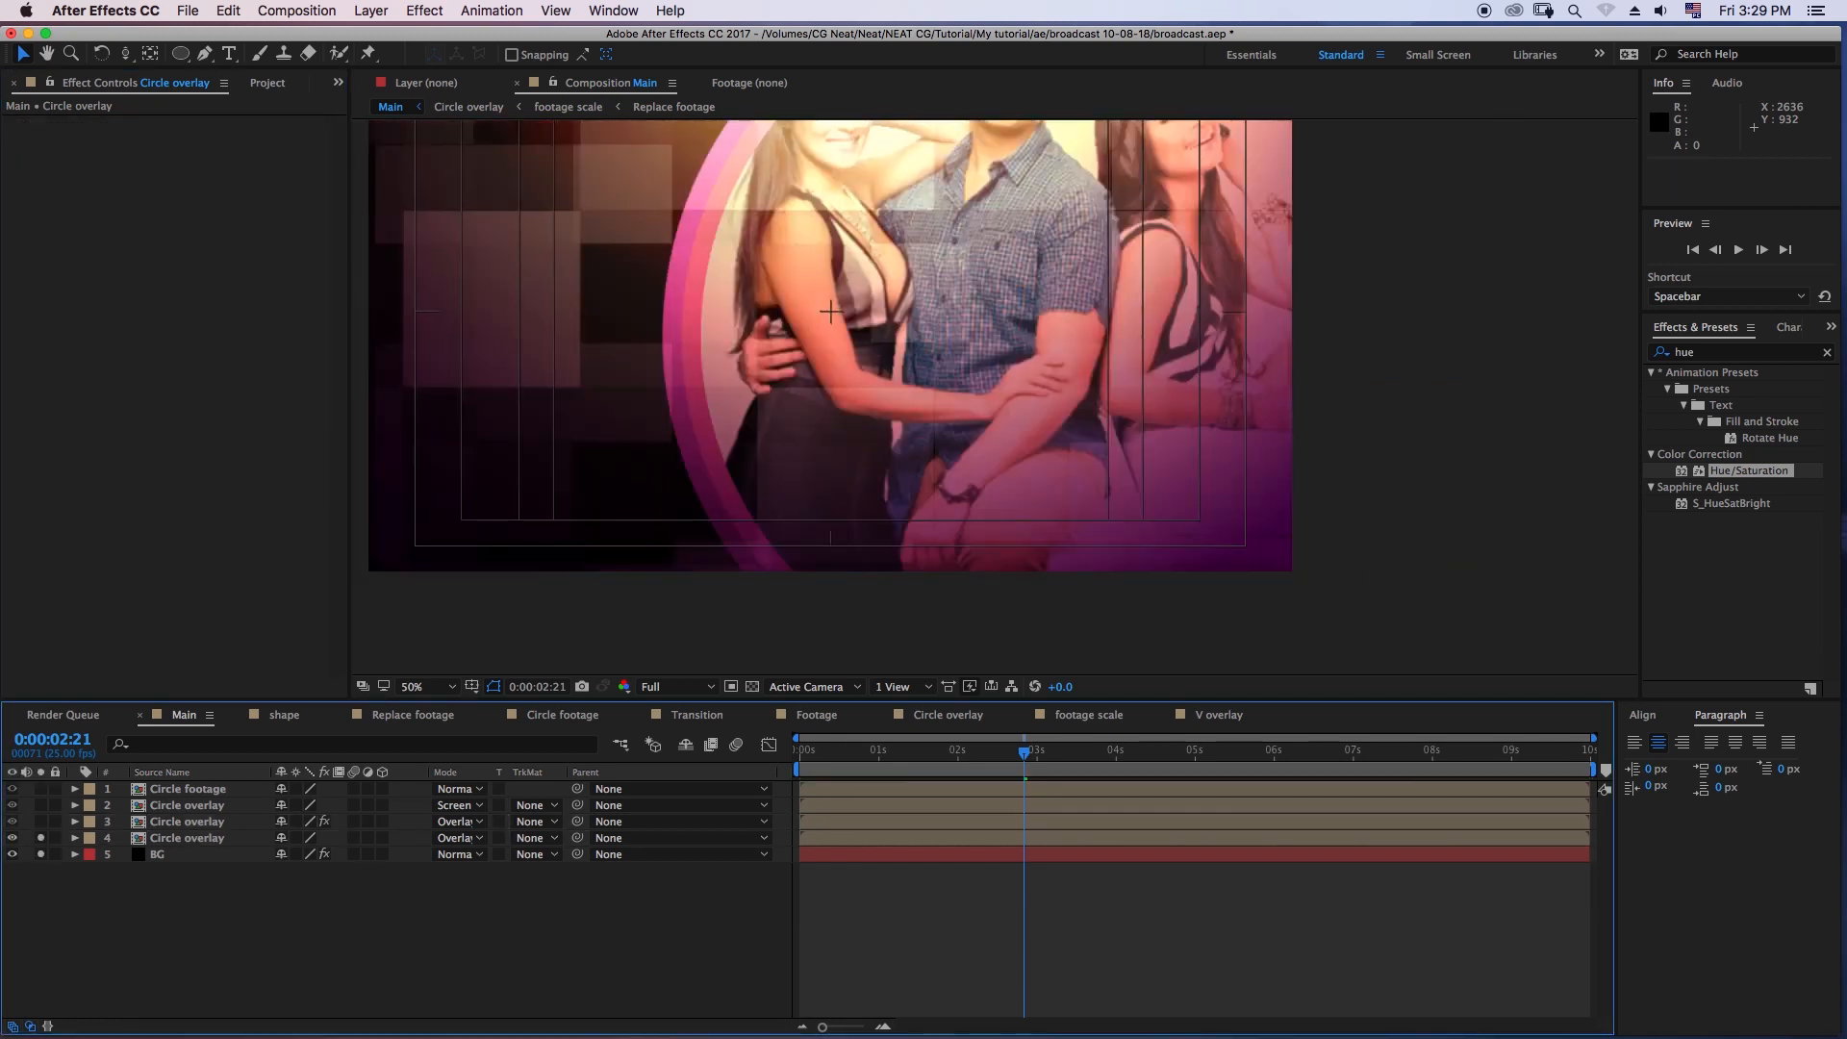
left_click(41, 821)
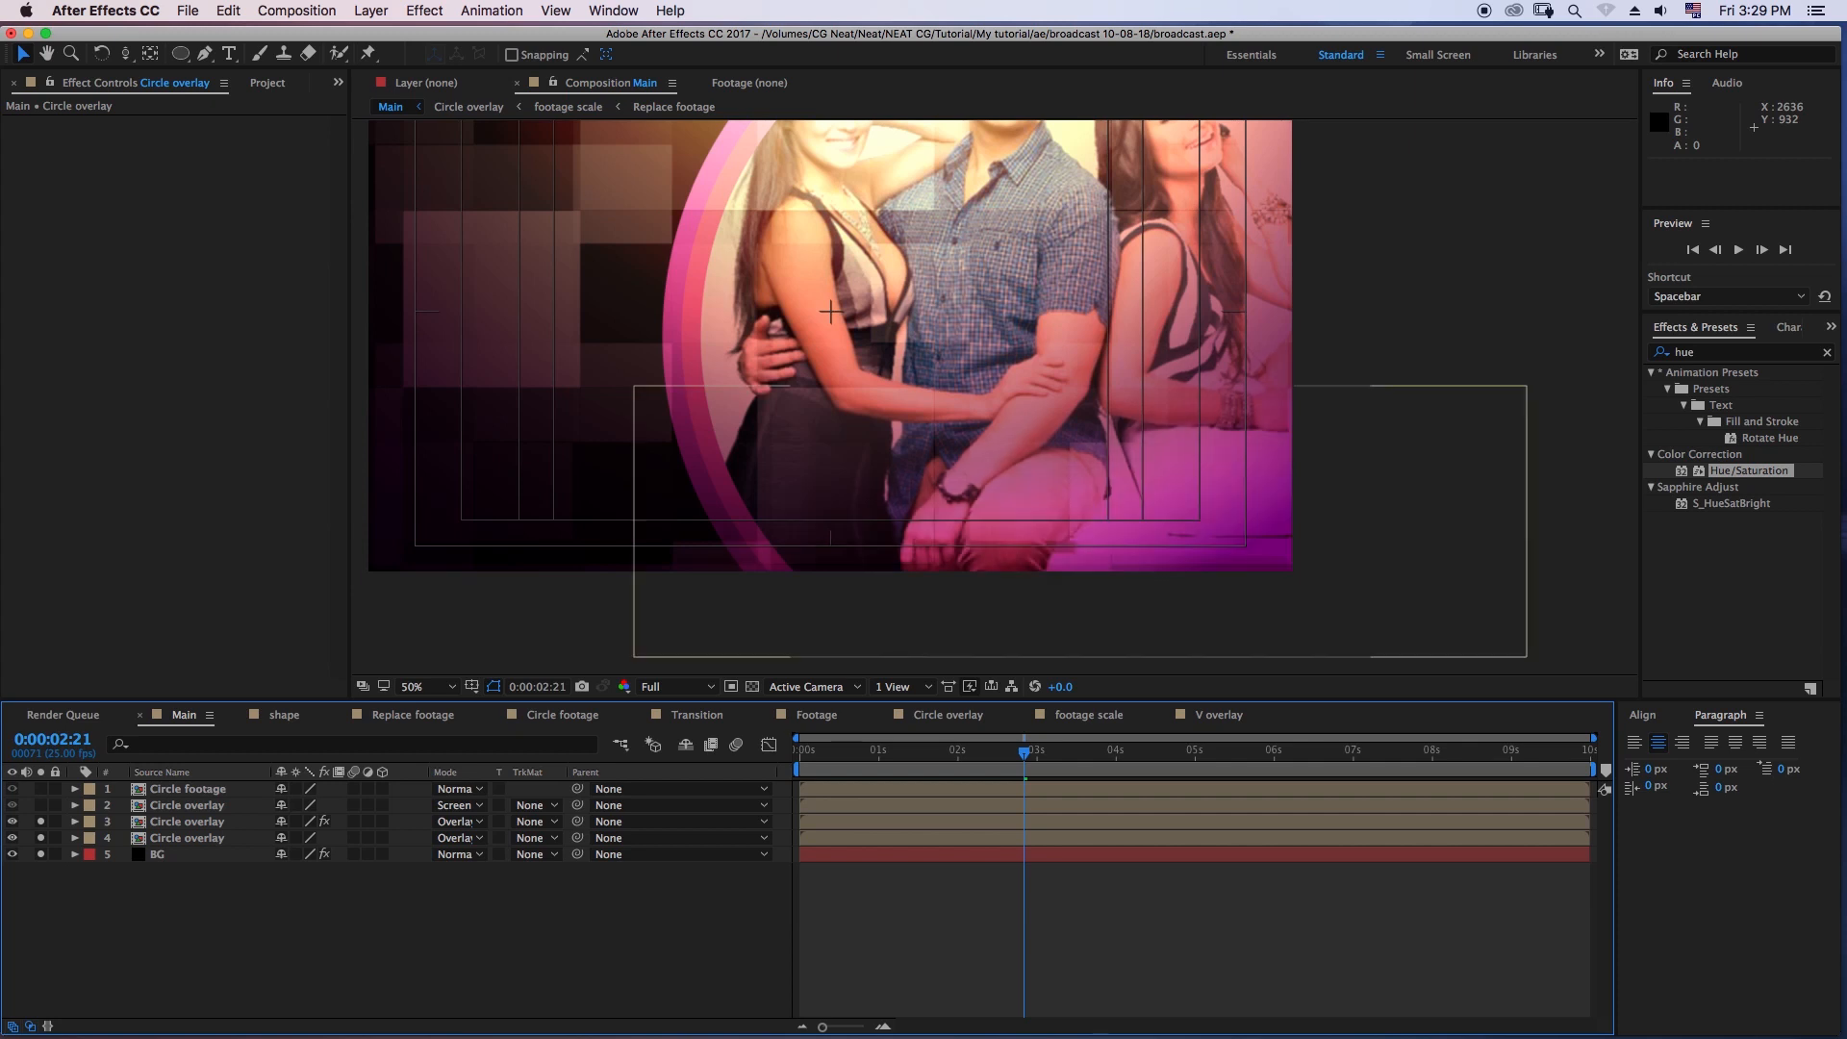
left_click(188, 821)
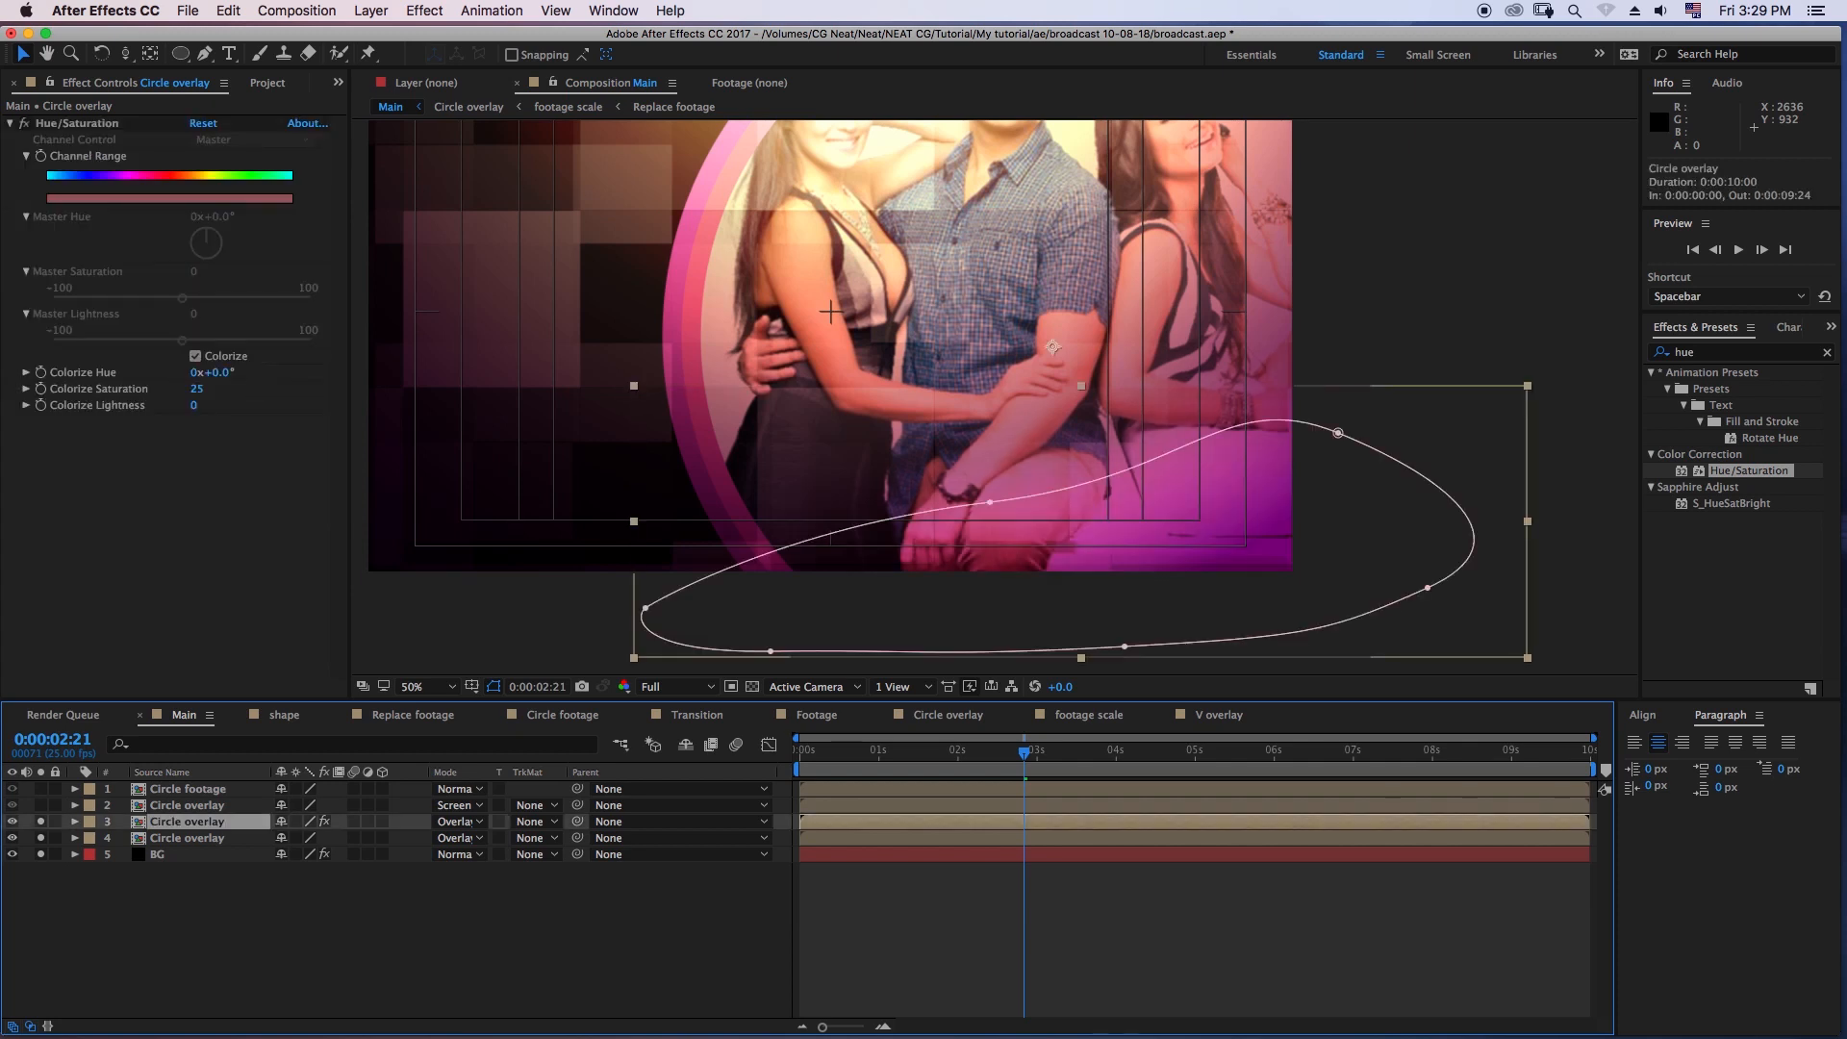
left_click(40, 838)
left_click(40, 854)
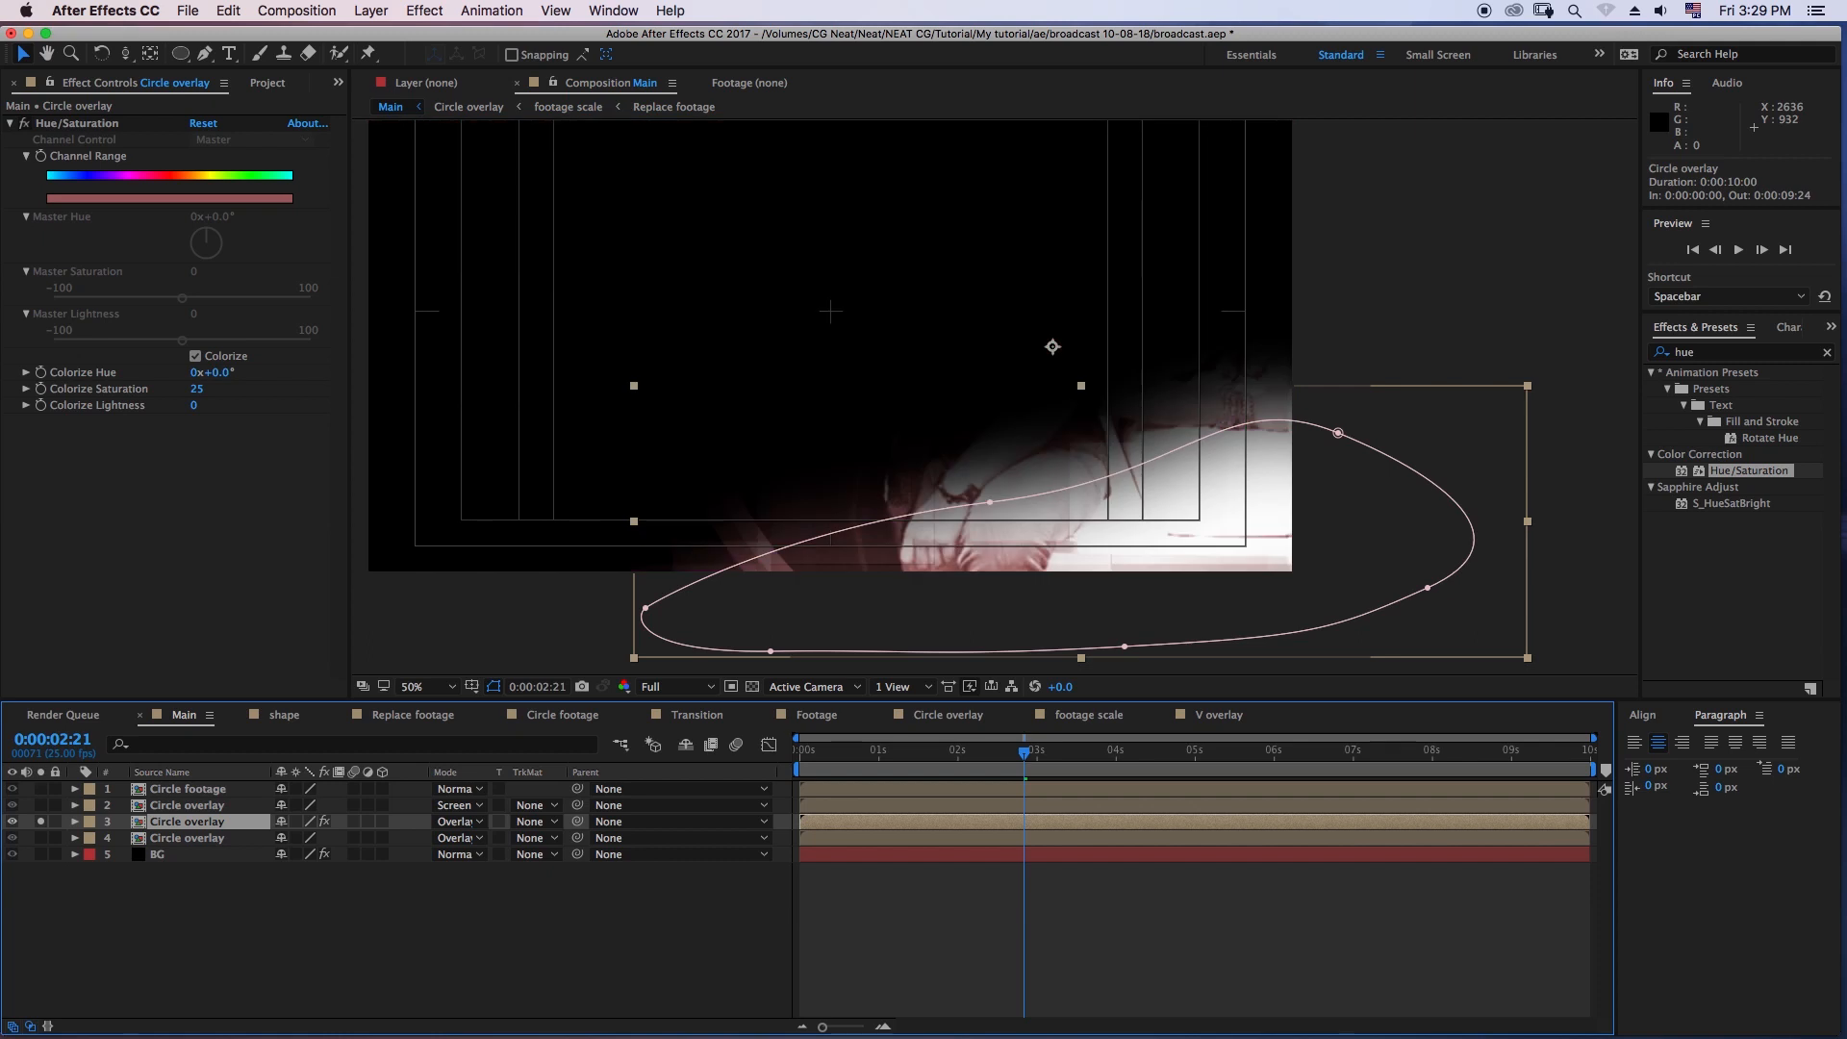
- Set Colorize Hue to -49° on the soloed Circle overlay copy and turn off its solo
mouse_move(212, 372)
left_mouse_down()
mouse_move(258, 372)
mouse_move(194, 373)
left_mouse_up()
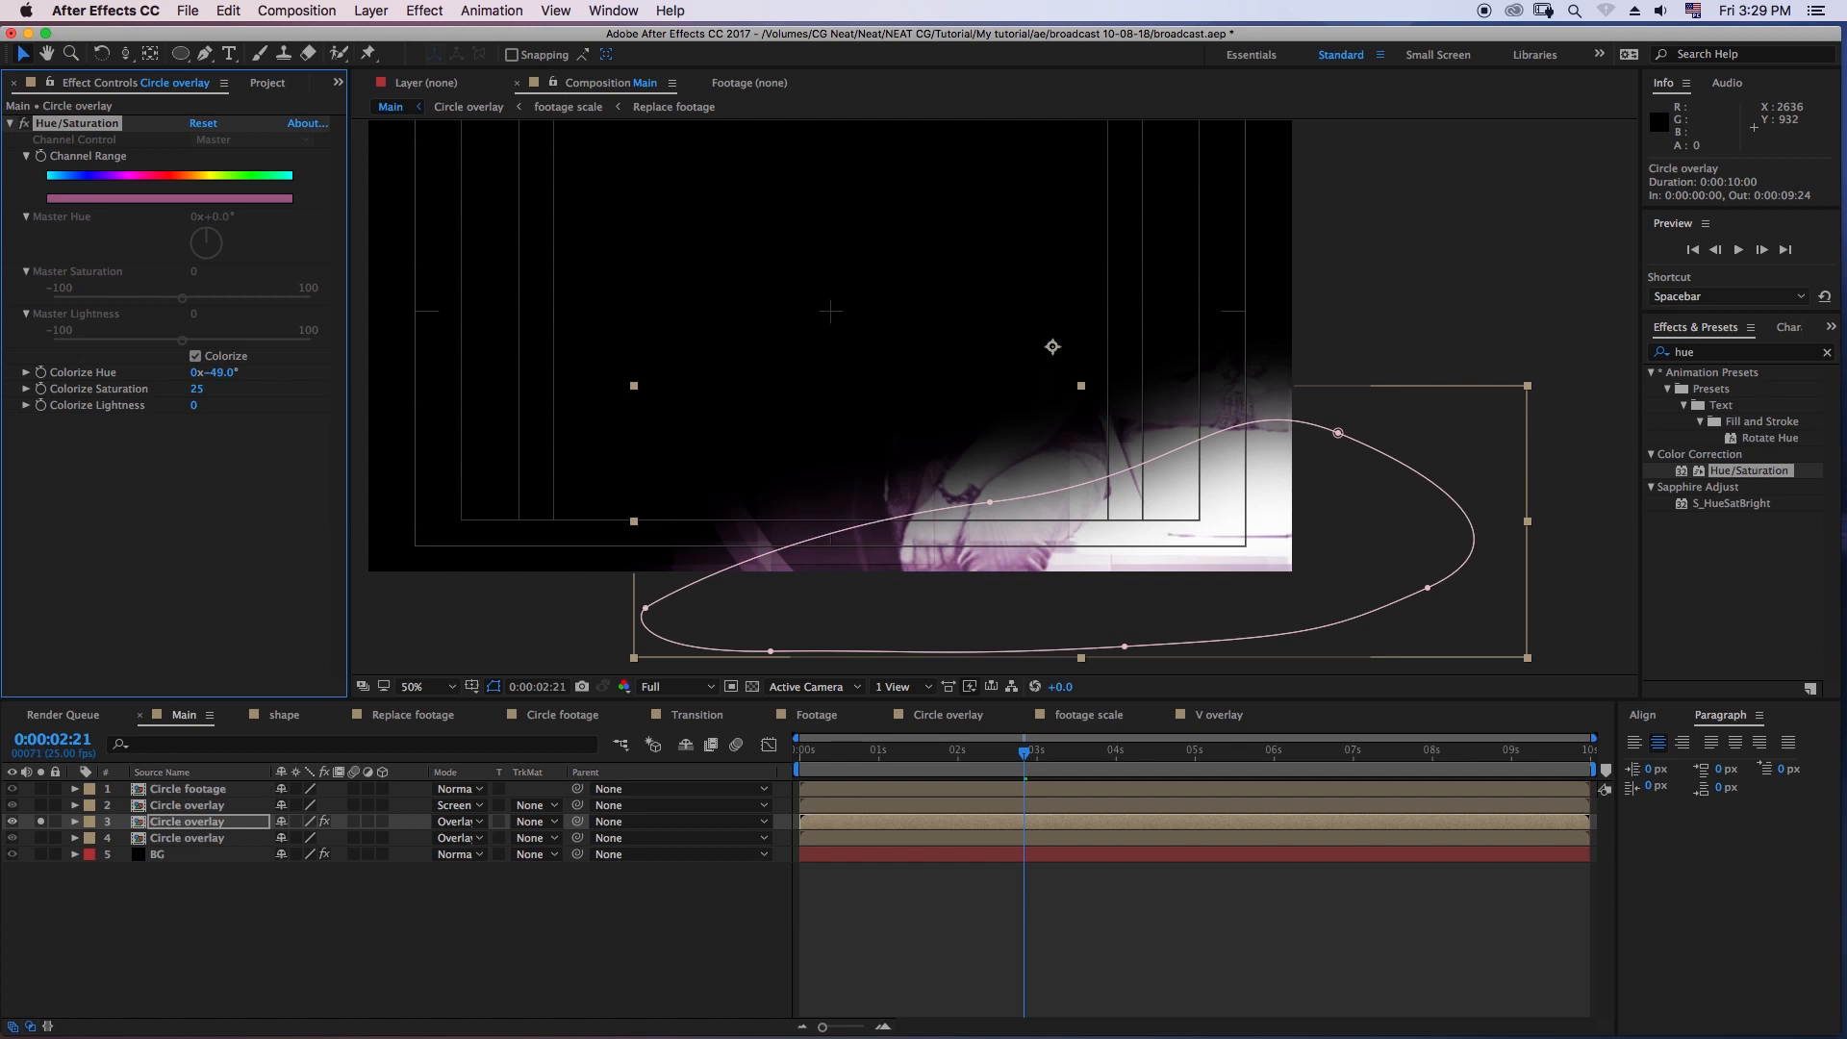
left_click(193, 929)
left_click(41, 821)
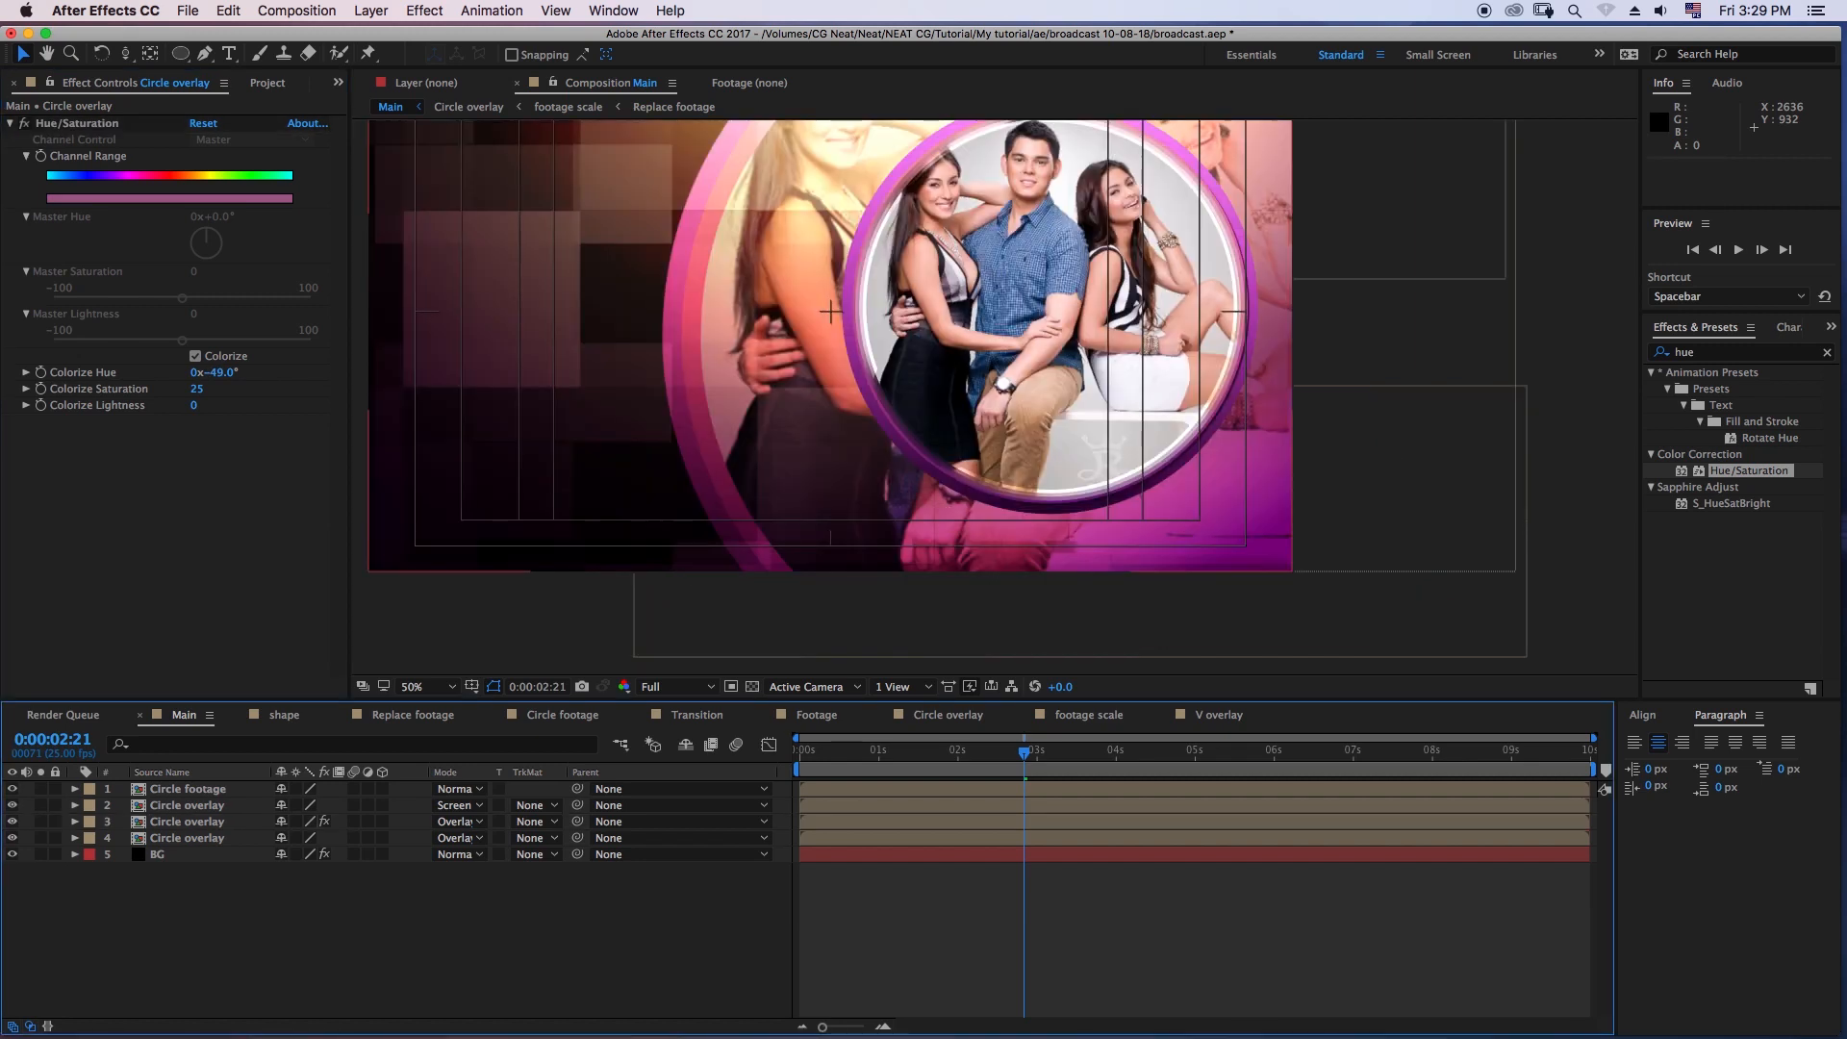
- Compare the composite with the colorized Circle overlay copy hidden and shown, and preview the Main animation
left_click(192, 822)
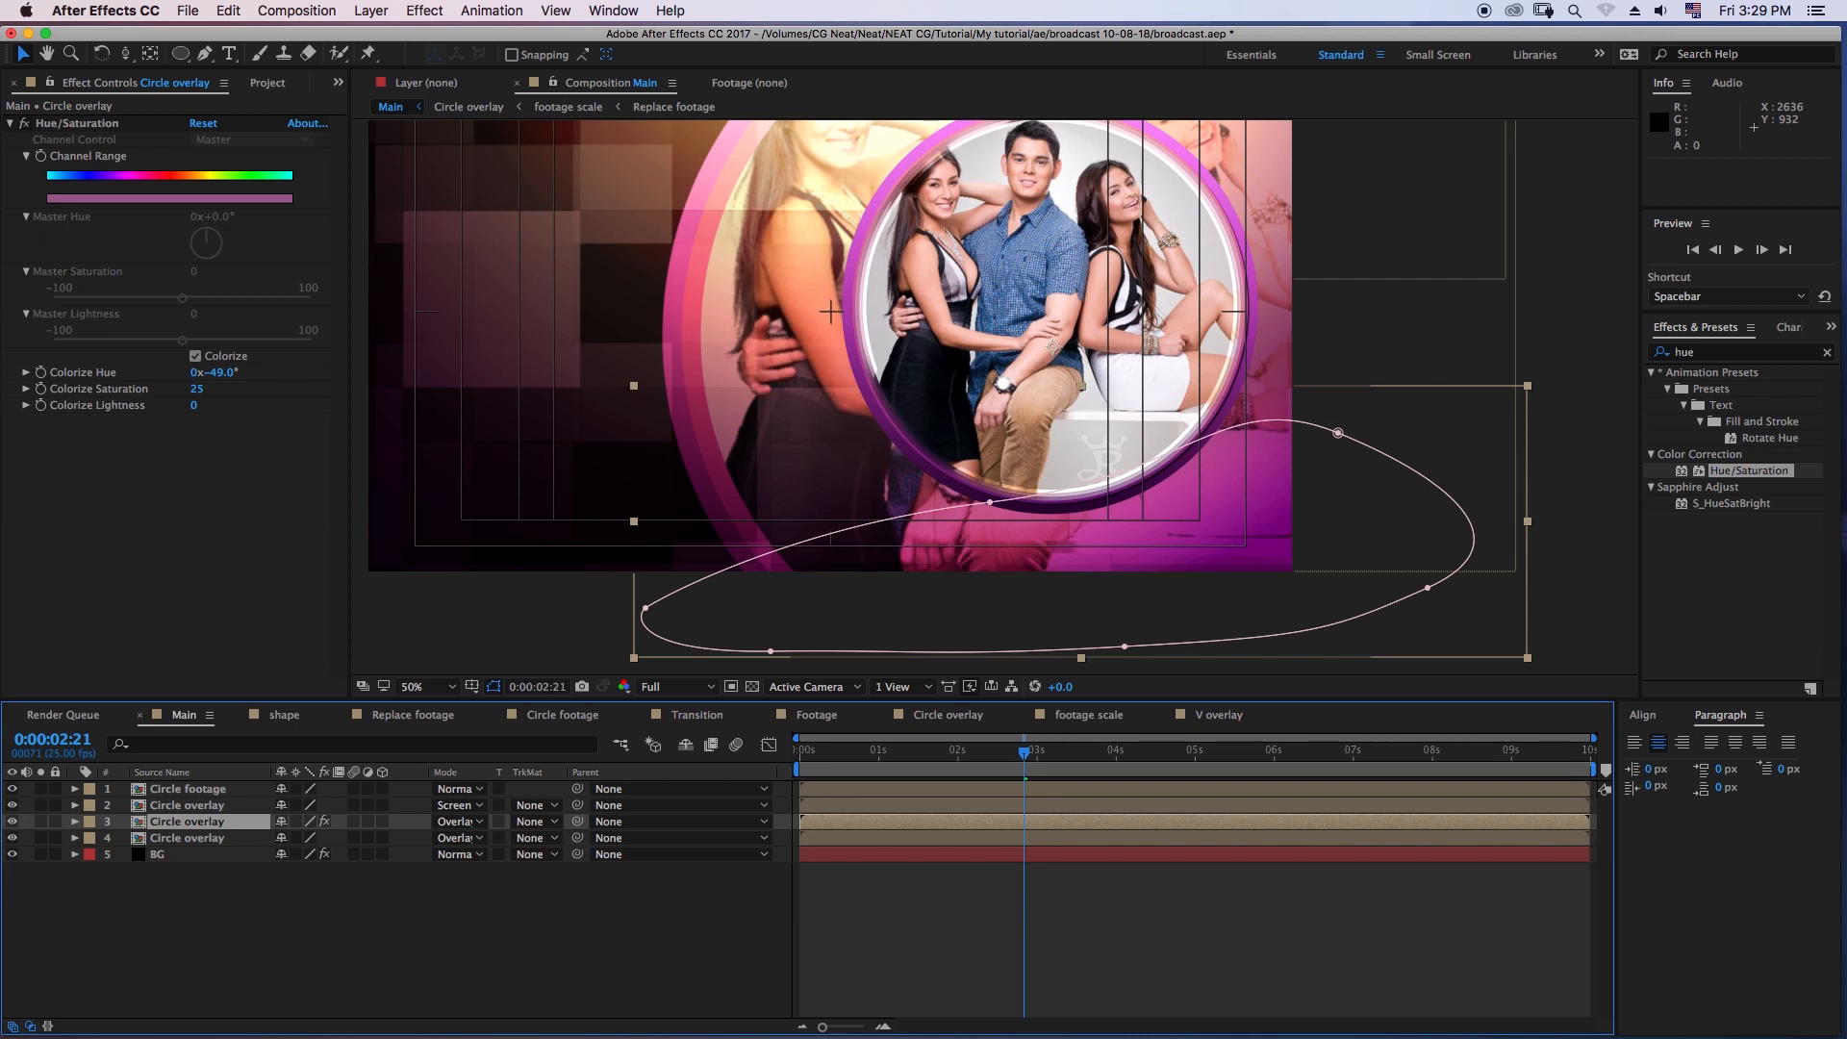
left_click(13, 822)
left_click(13, 822)
left_click(192, 928)
key("comma")
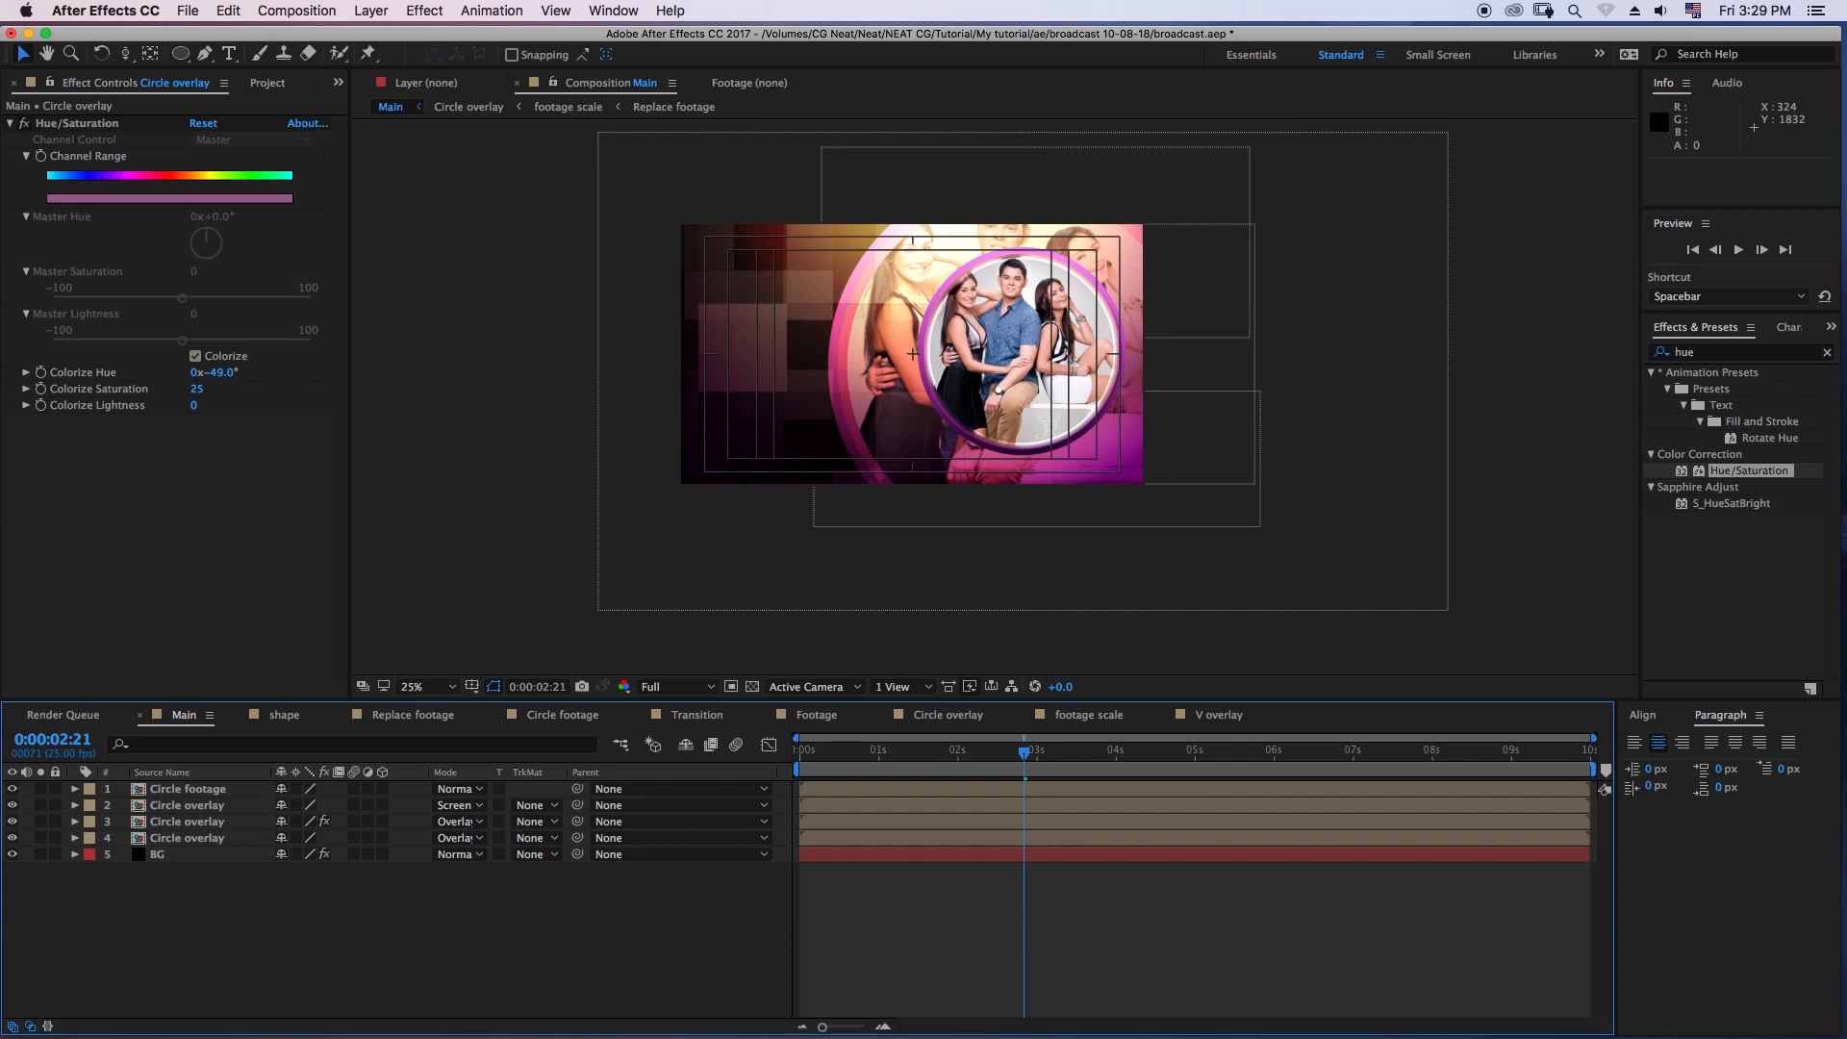
key("space")
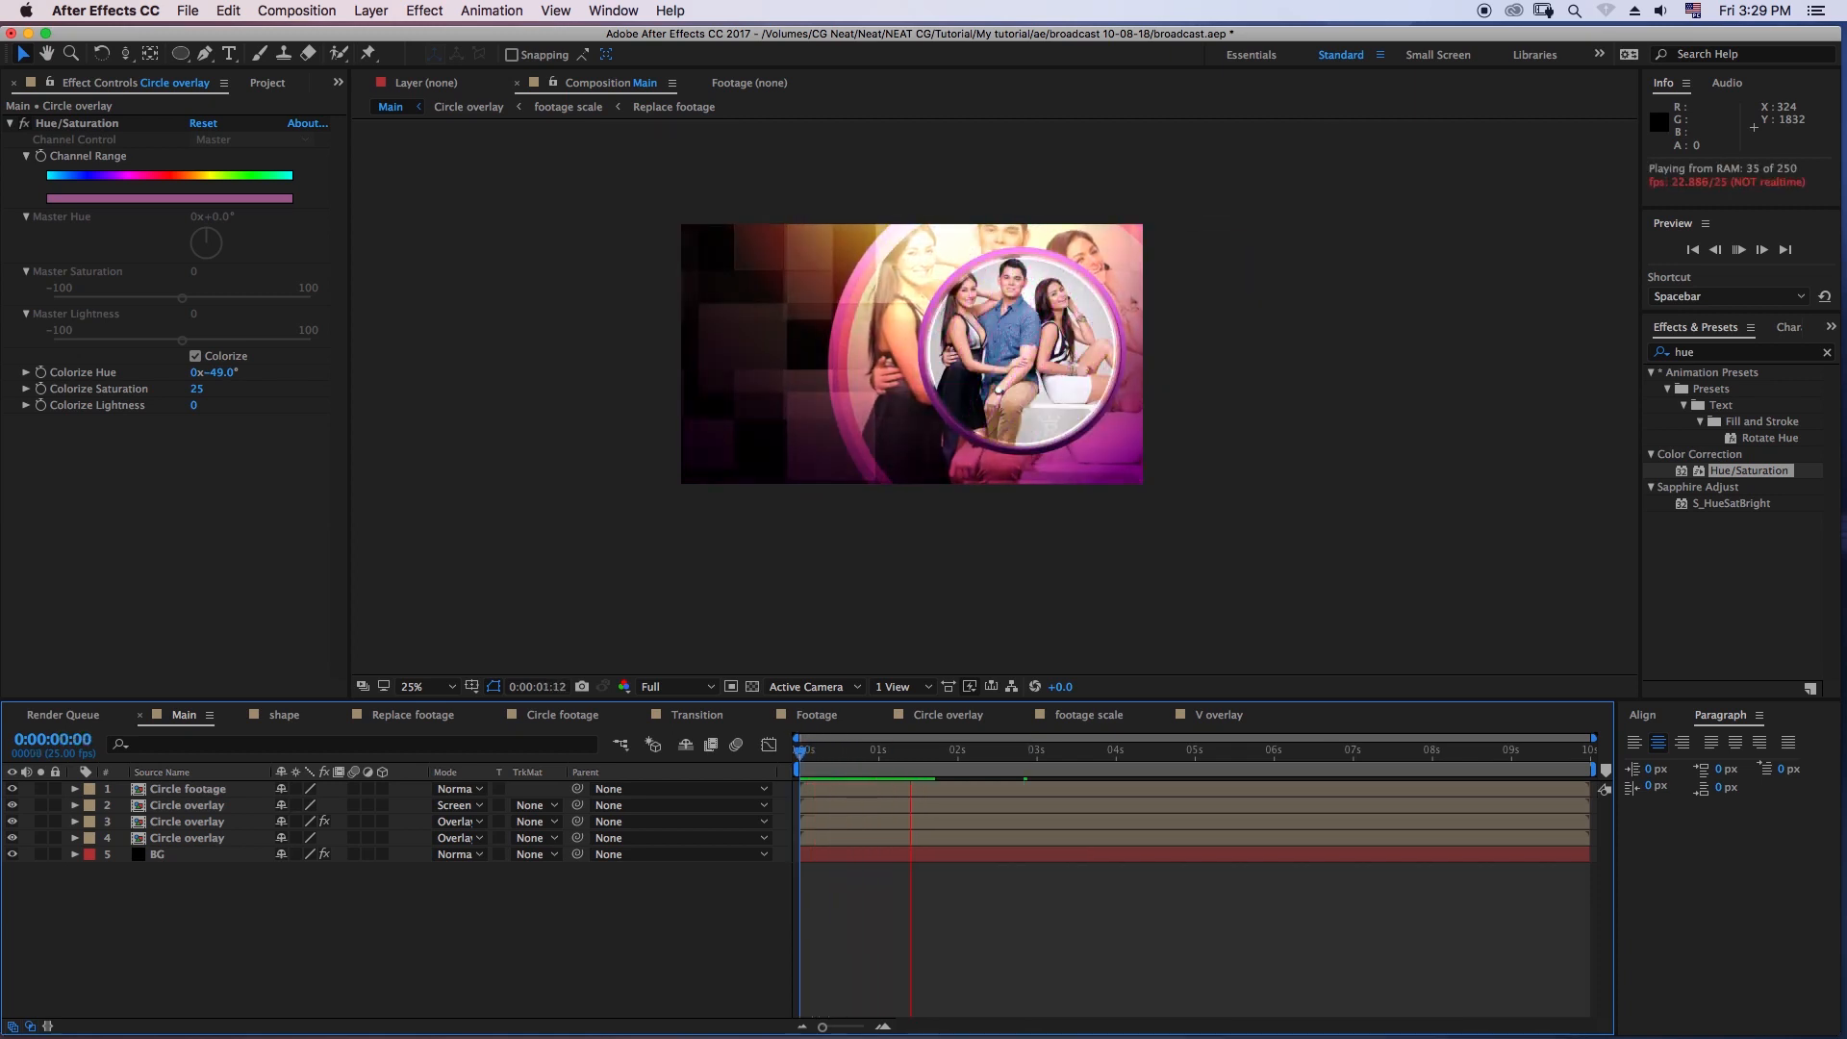
- Set the colorized Circle overlay copy to Screen mode with 50% Opacity and stop the preview
left_click(457, 821)
left_click(481, 490)
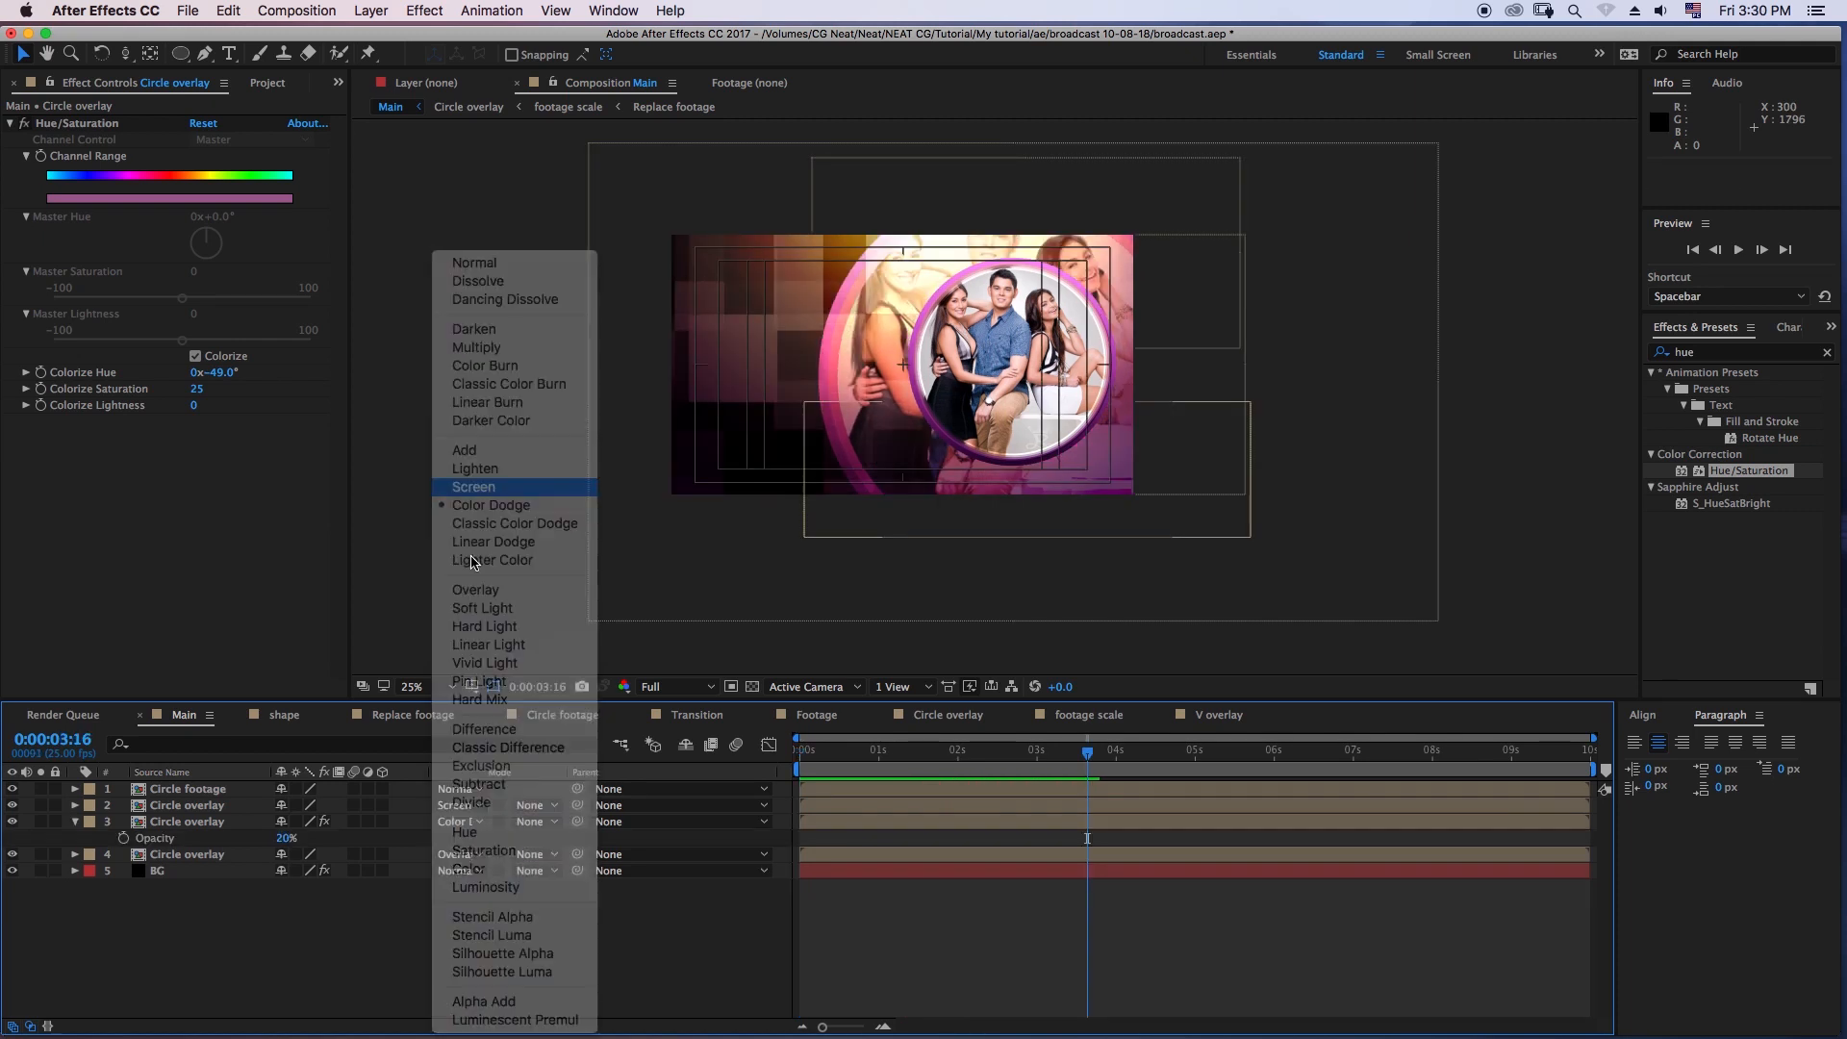
left_click_drag(286, 839, 298, 842)
left_click(286, 838)
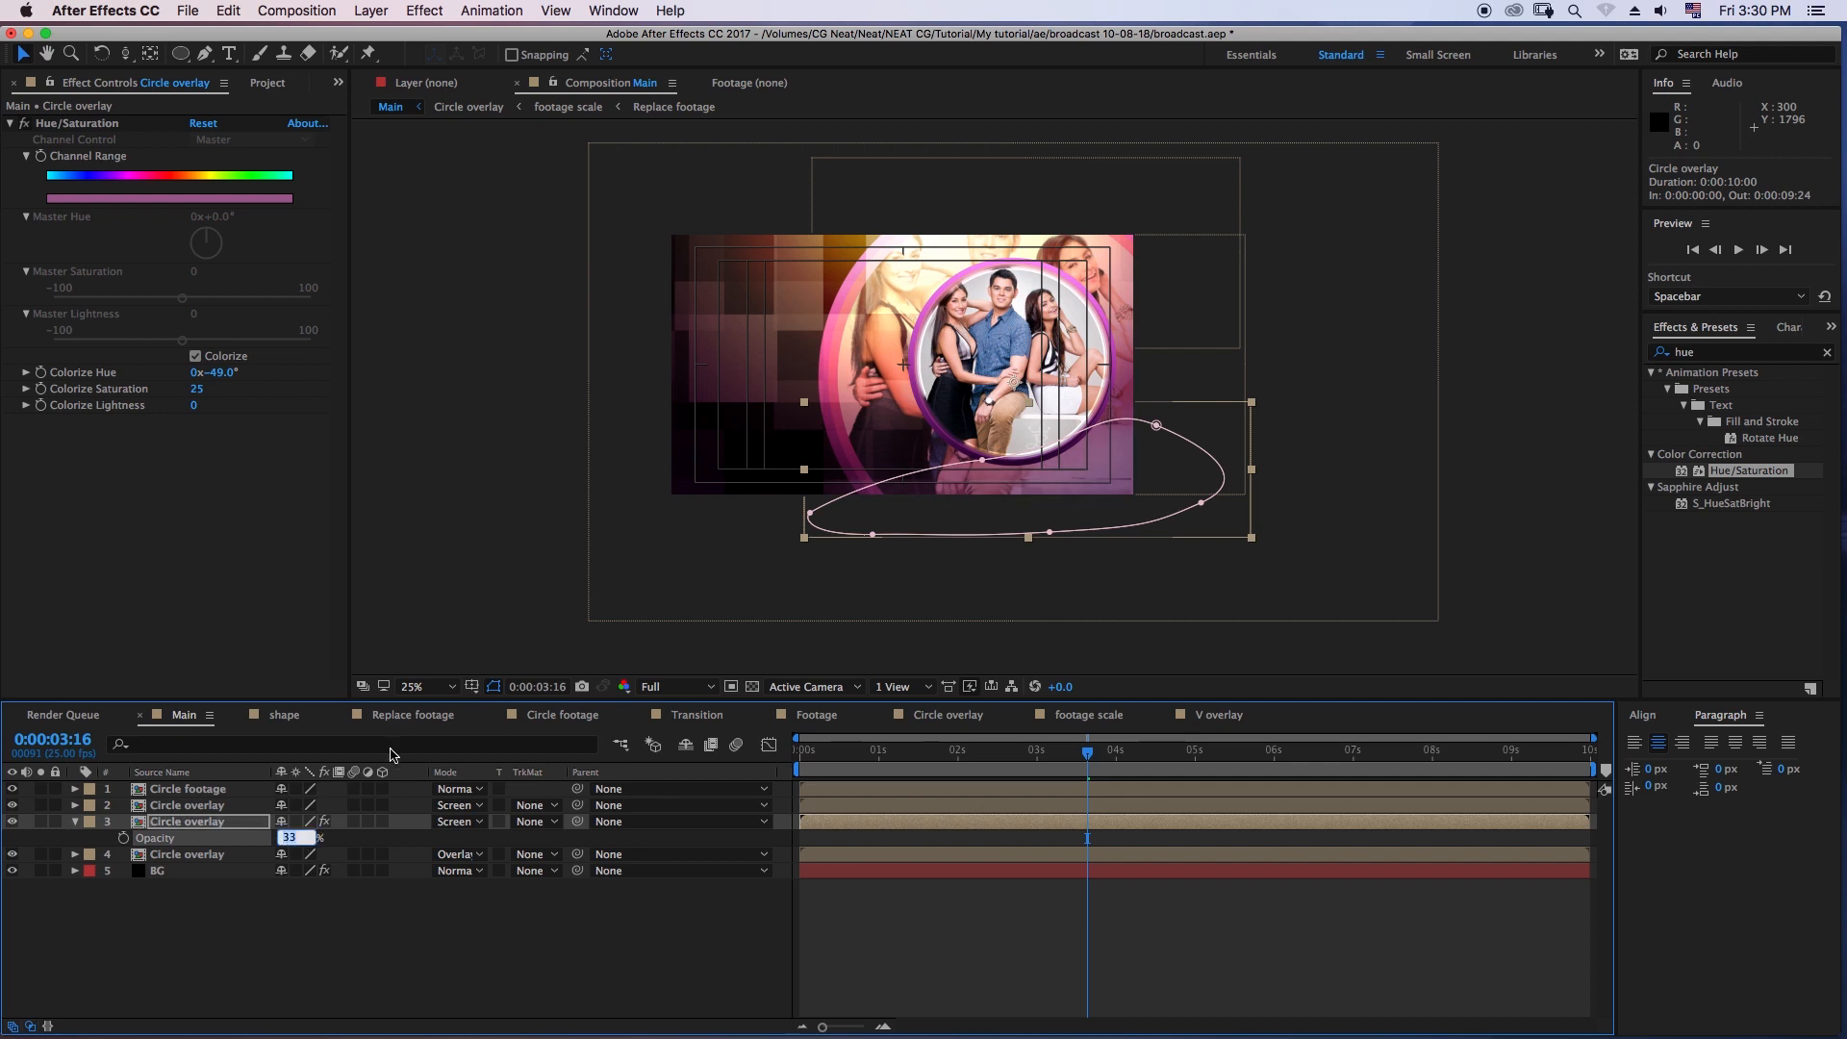
type("50")
key("Return")
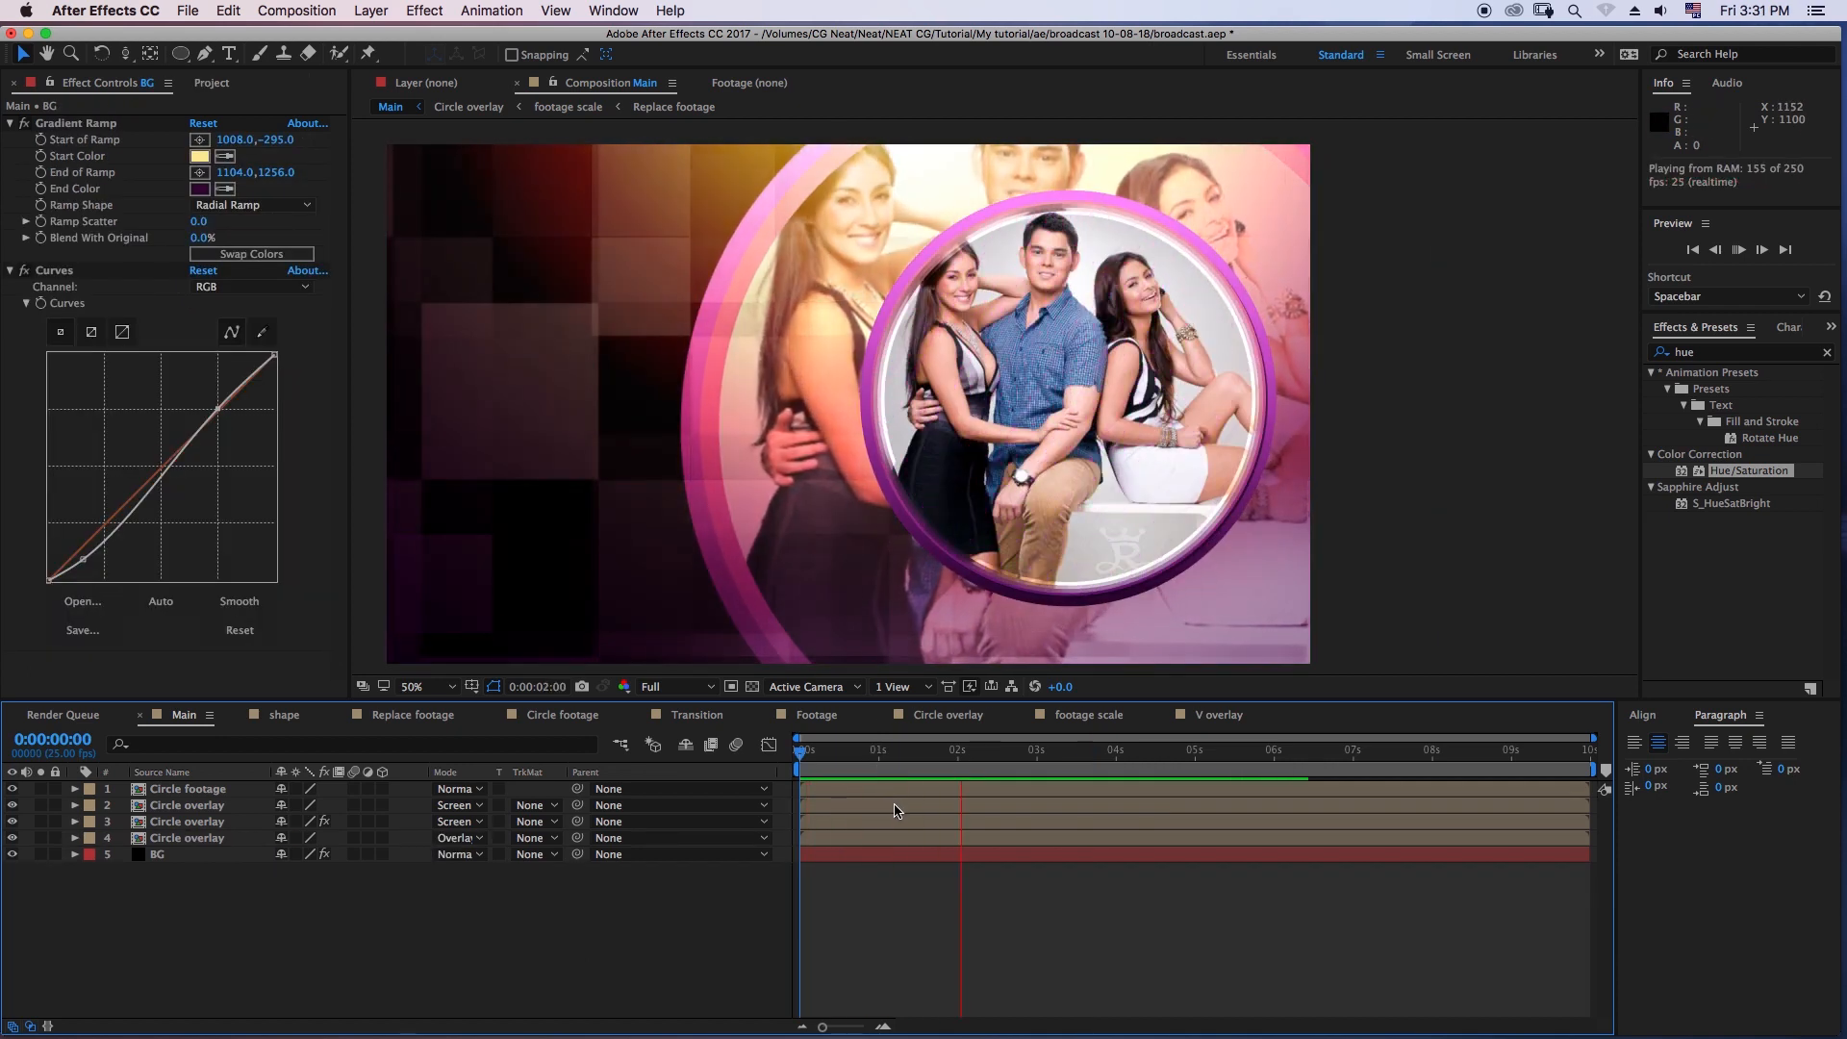
key("space")
key("comma")
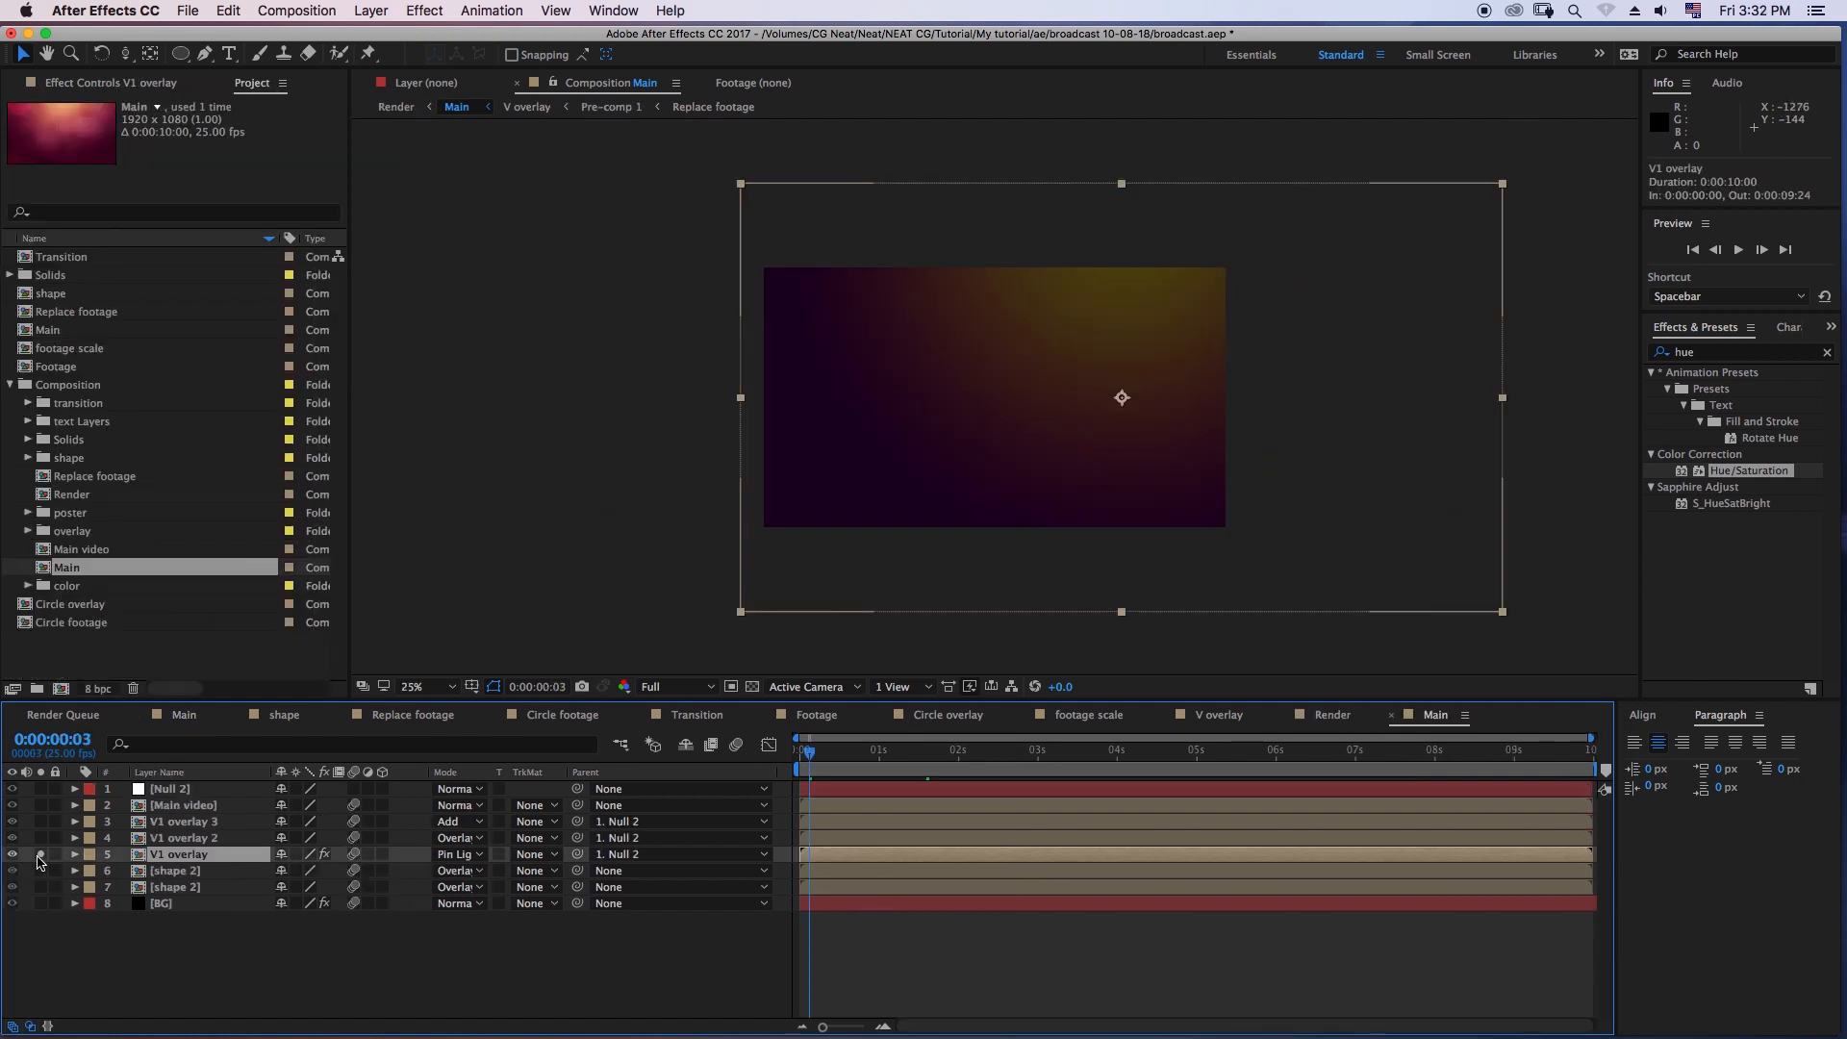
- Inspect the V1 overlay and V1 overlay 2 layers in the Main composition of the Composition folder by soloing them in turn
left_click(39, 855)
left_click(140, 838)
left_click(38, 838)
left_click(39, 837)
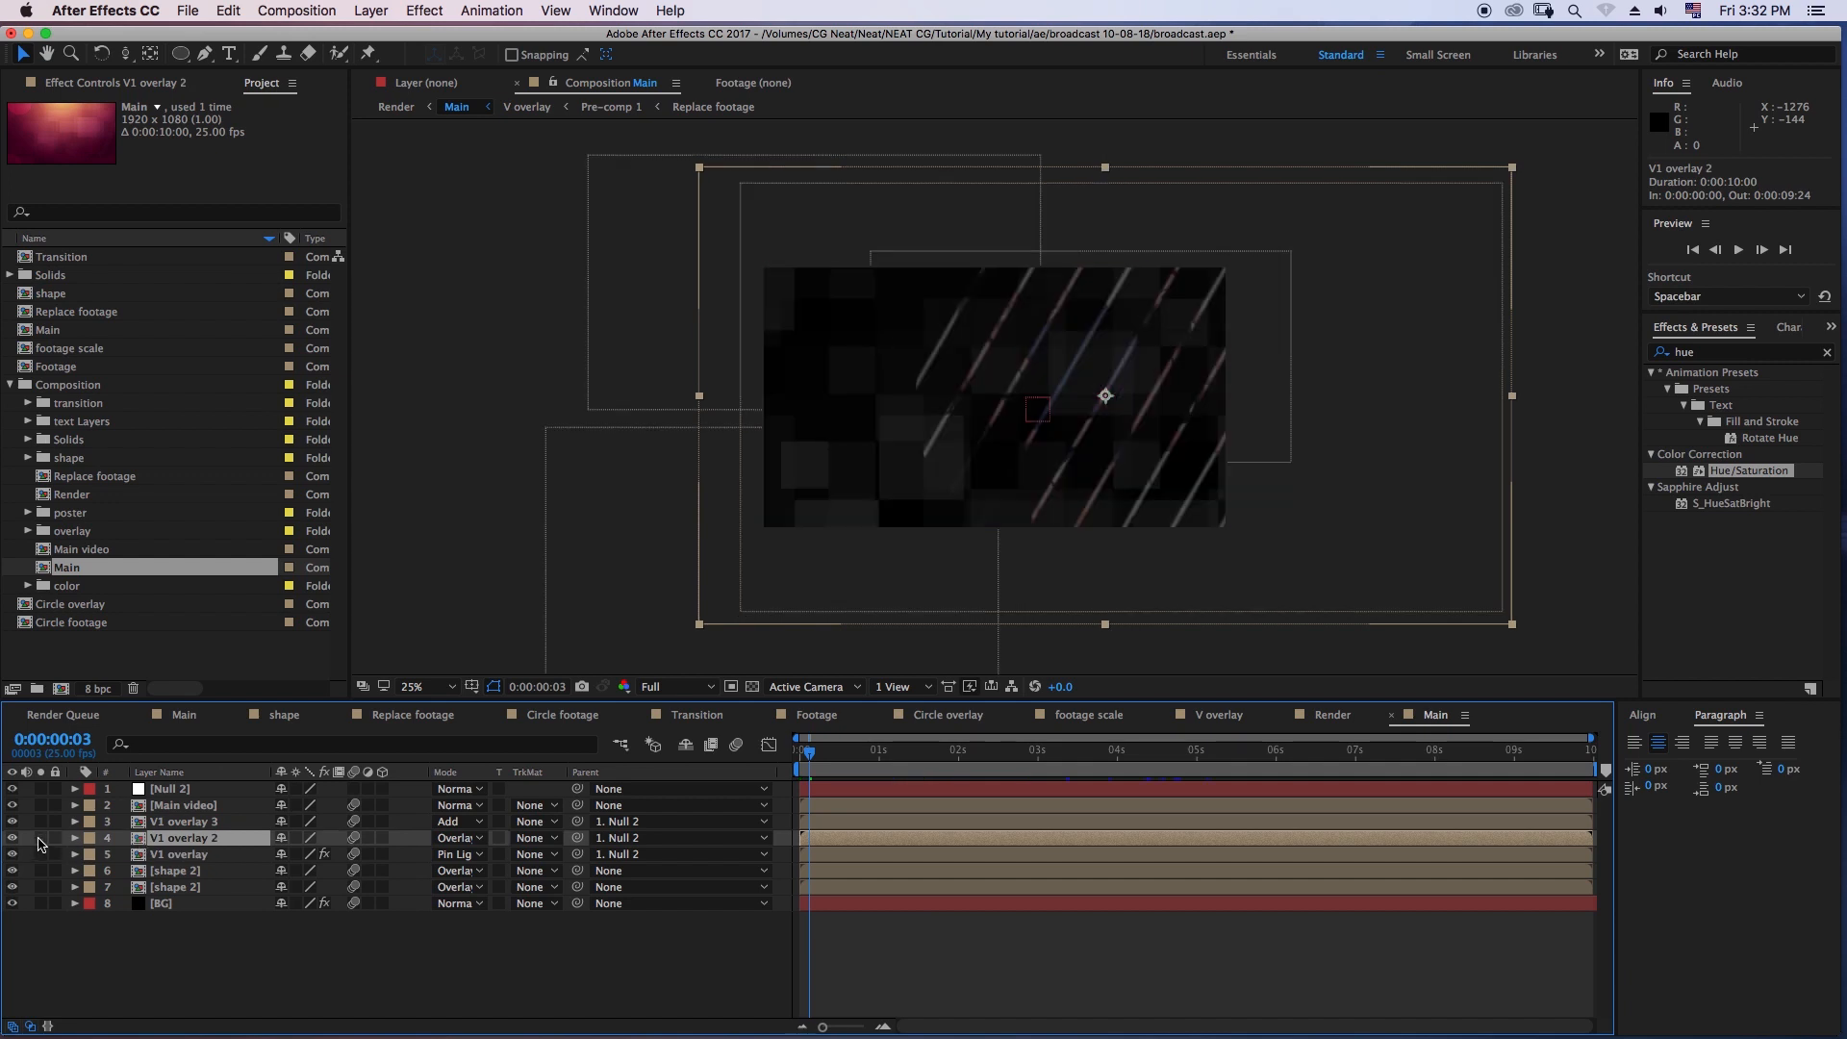
left_click(173, 854)
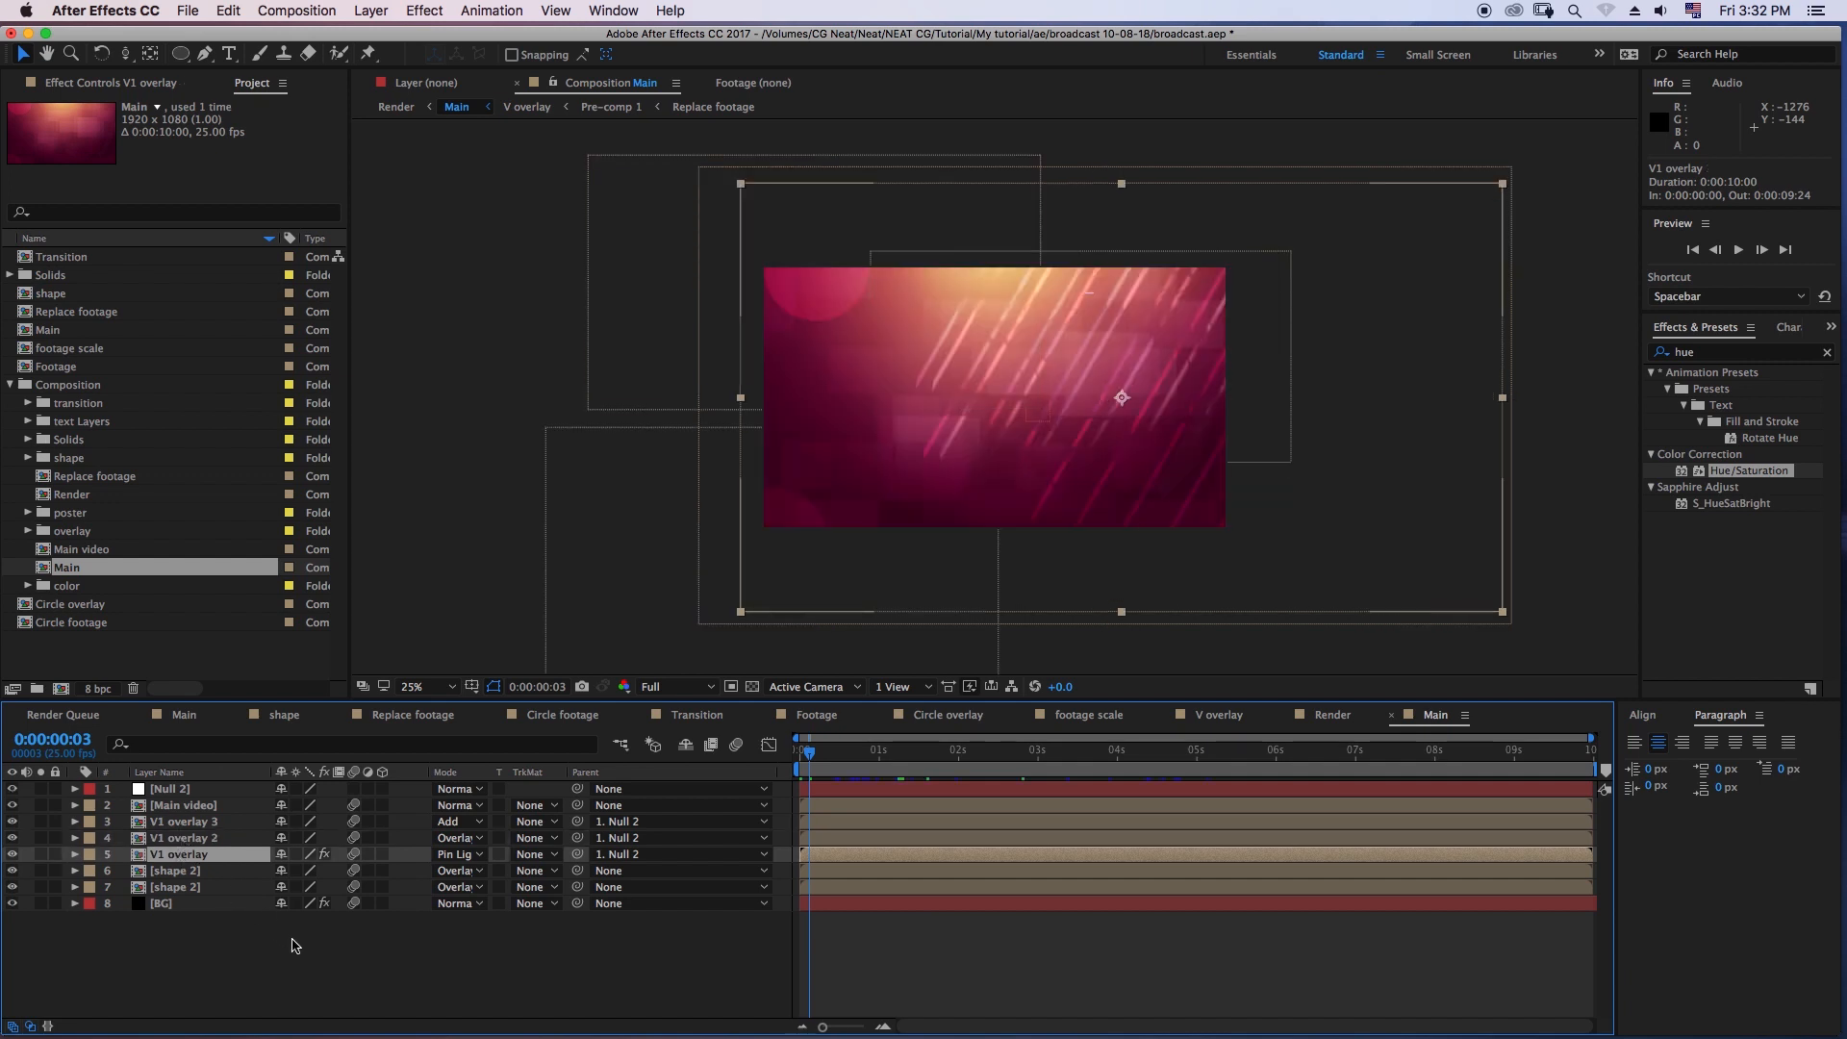
- Scrub the Composition folder's Main to 0:00:01:23, view the Render composition, and return to the working Main composition
left_click(293, 945)
left_click_drag(828, 760, 952, 764)
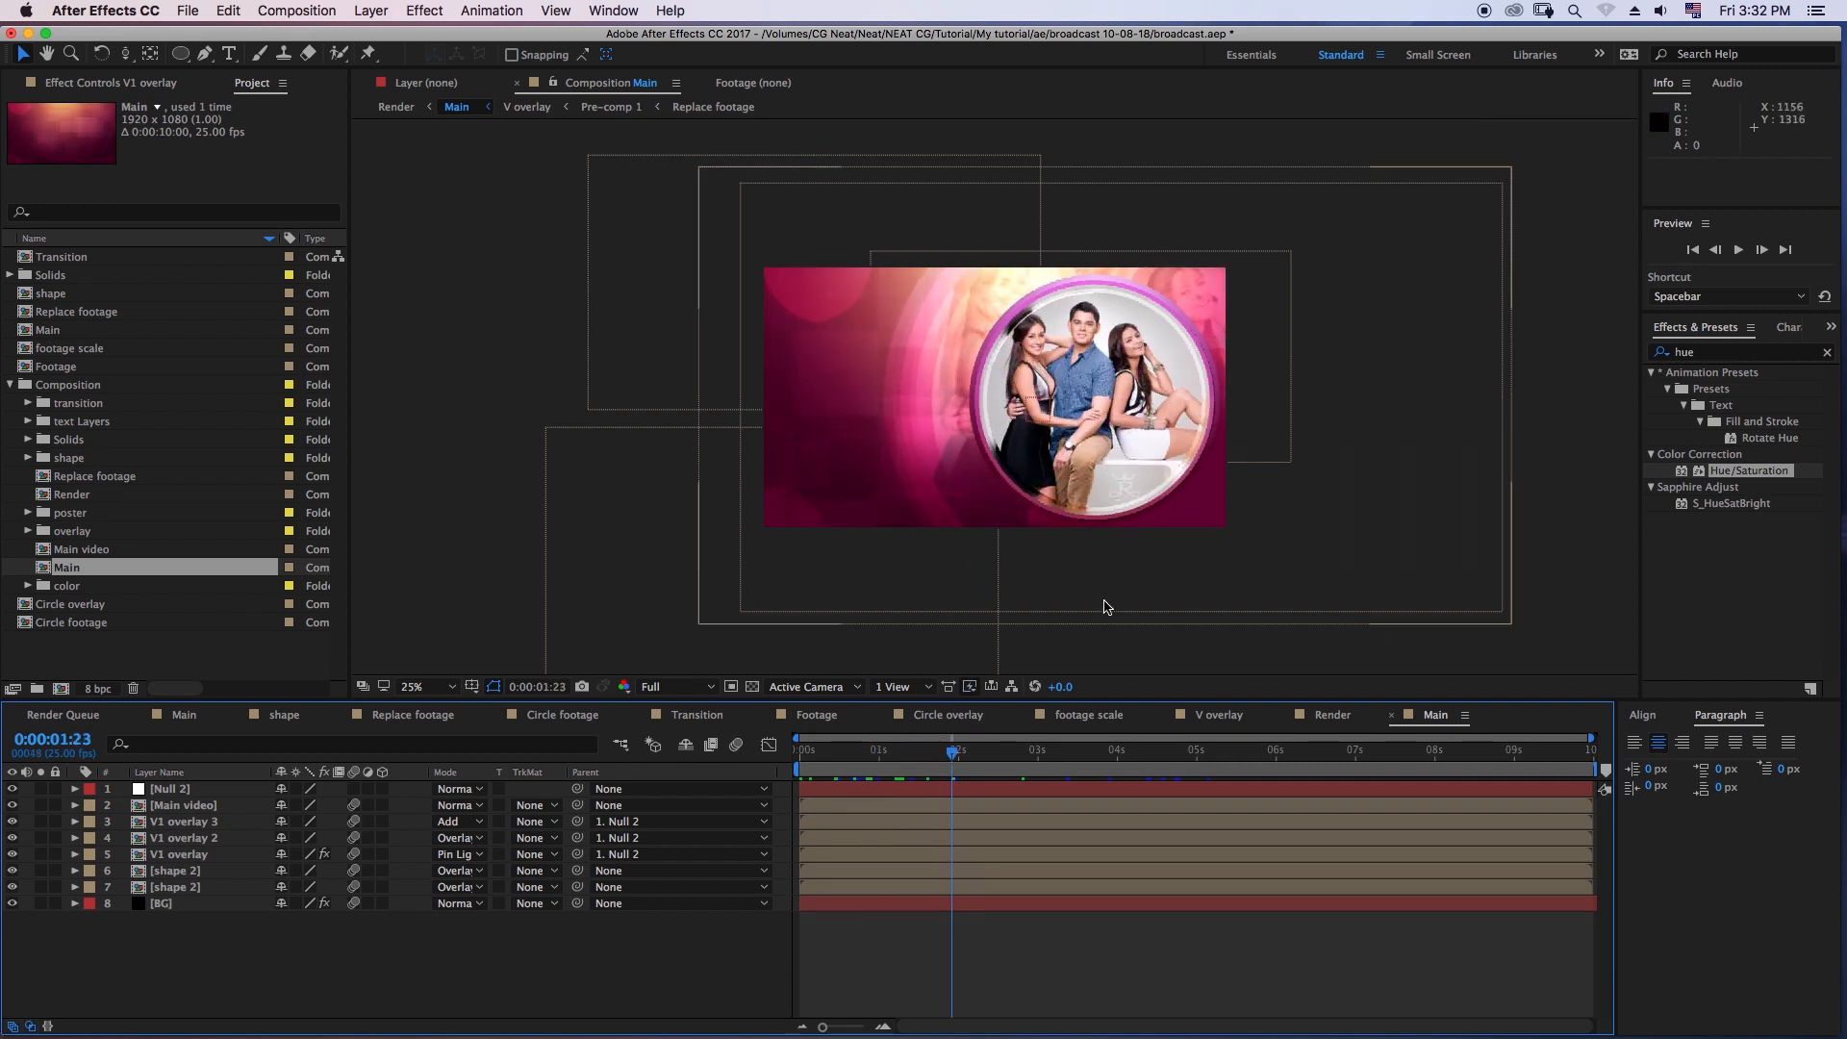
left_click(1337, 715)
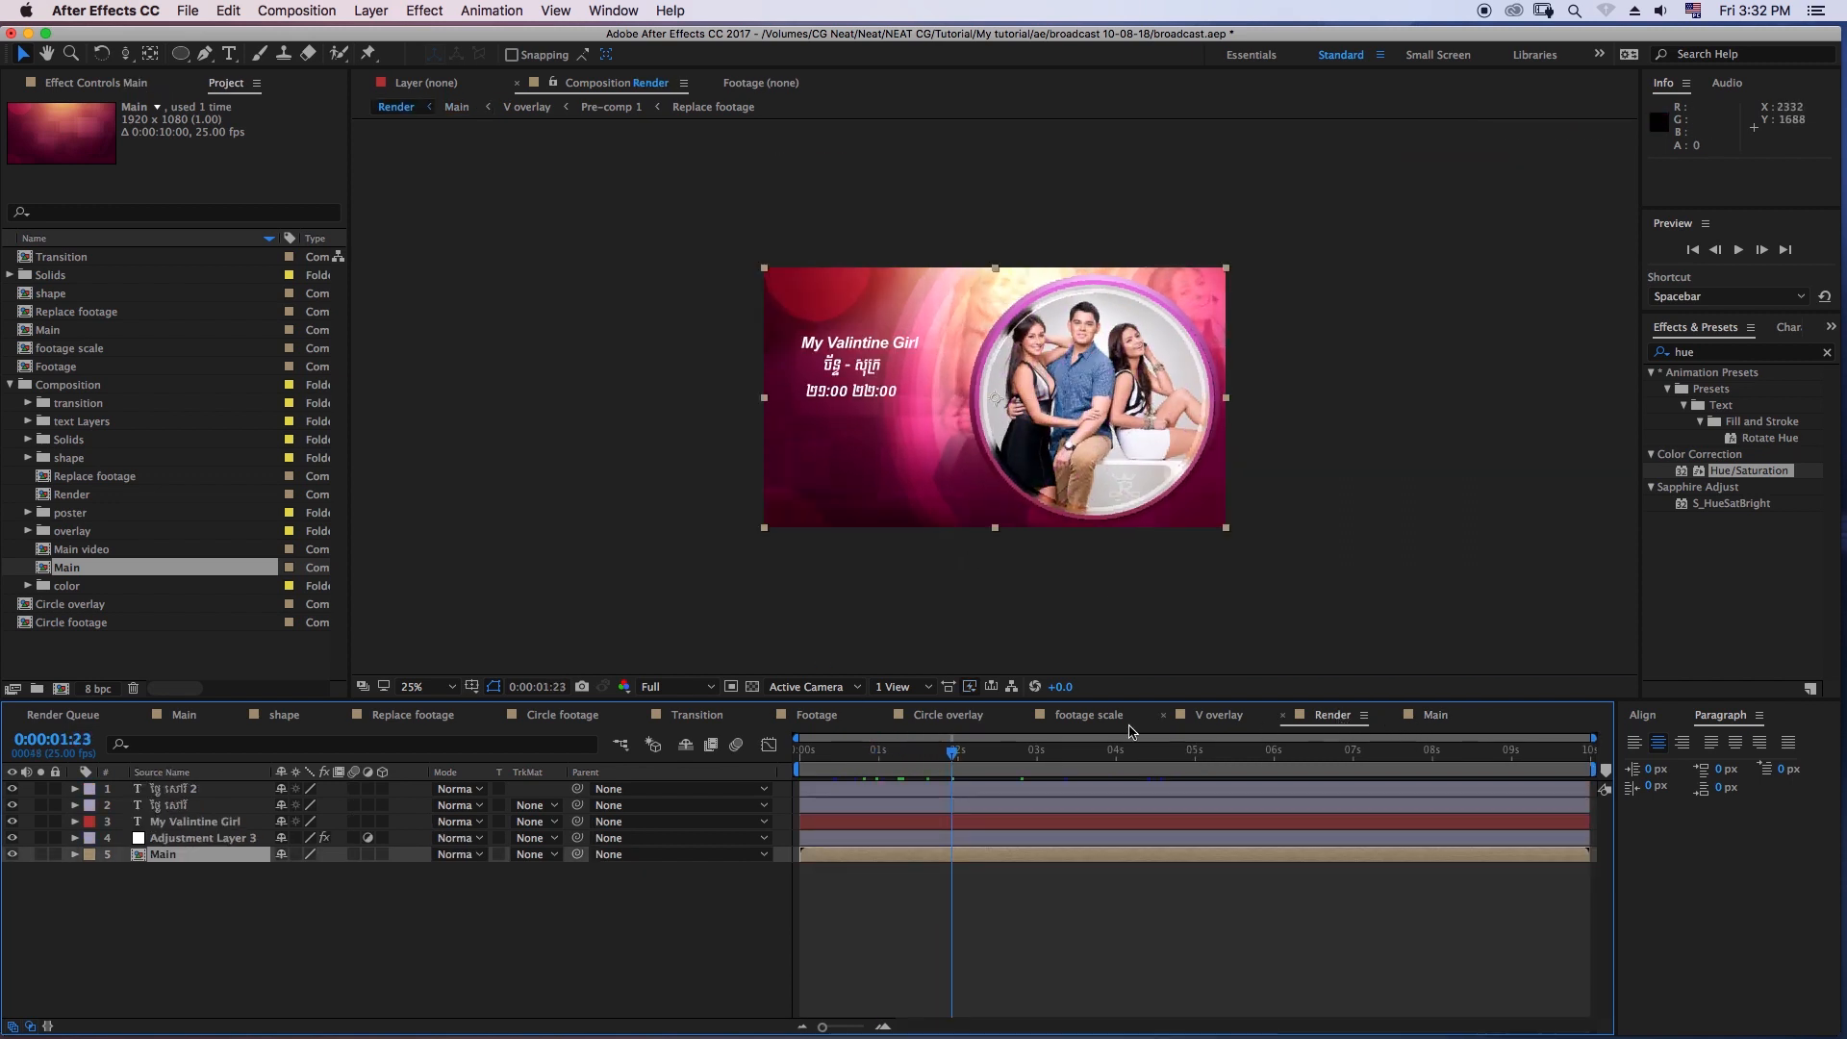
left_click(188, 717)
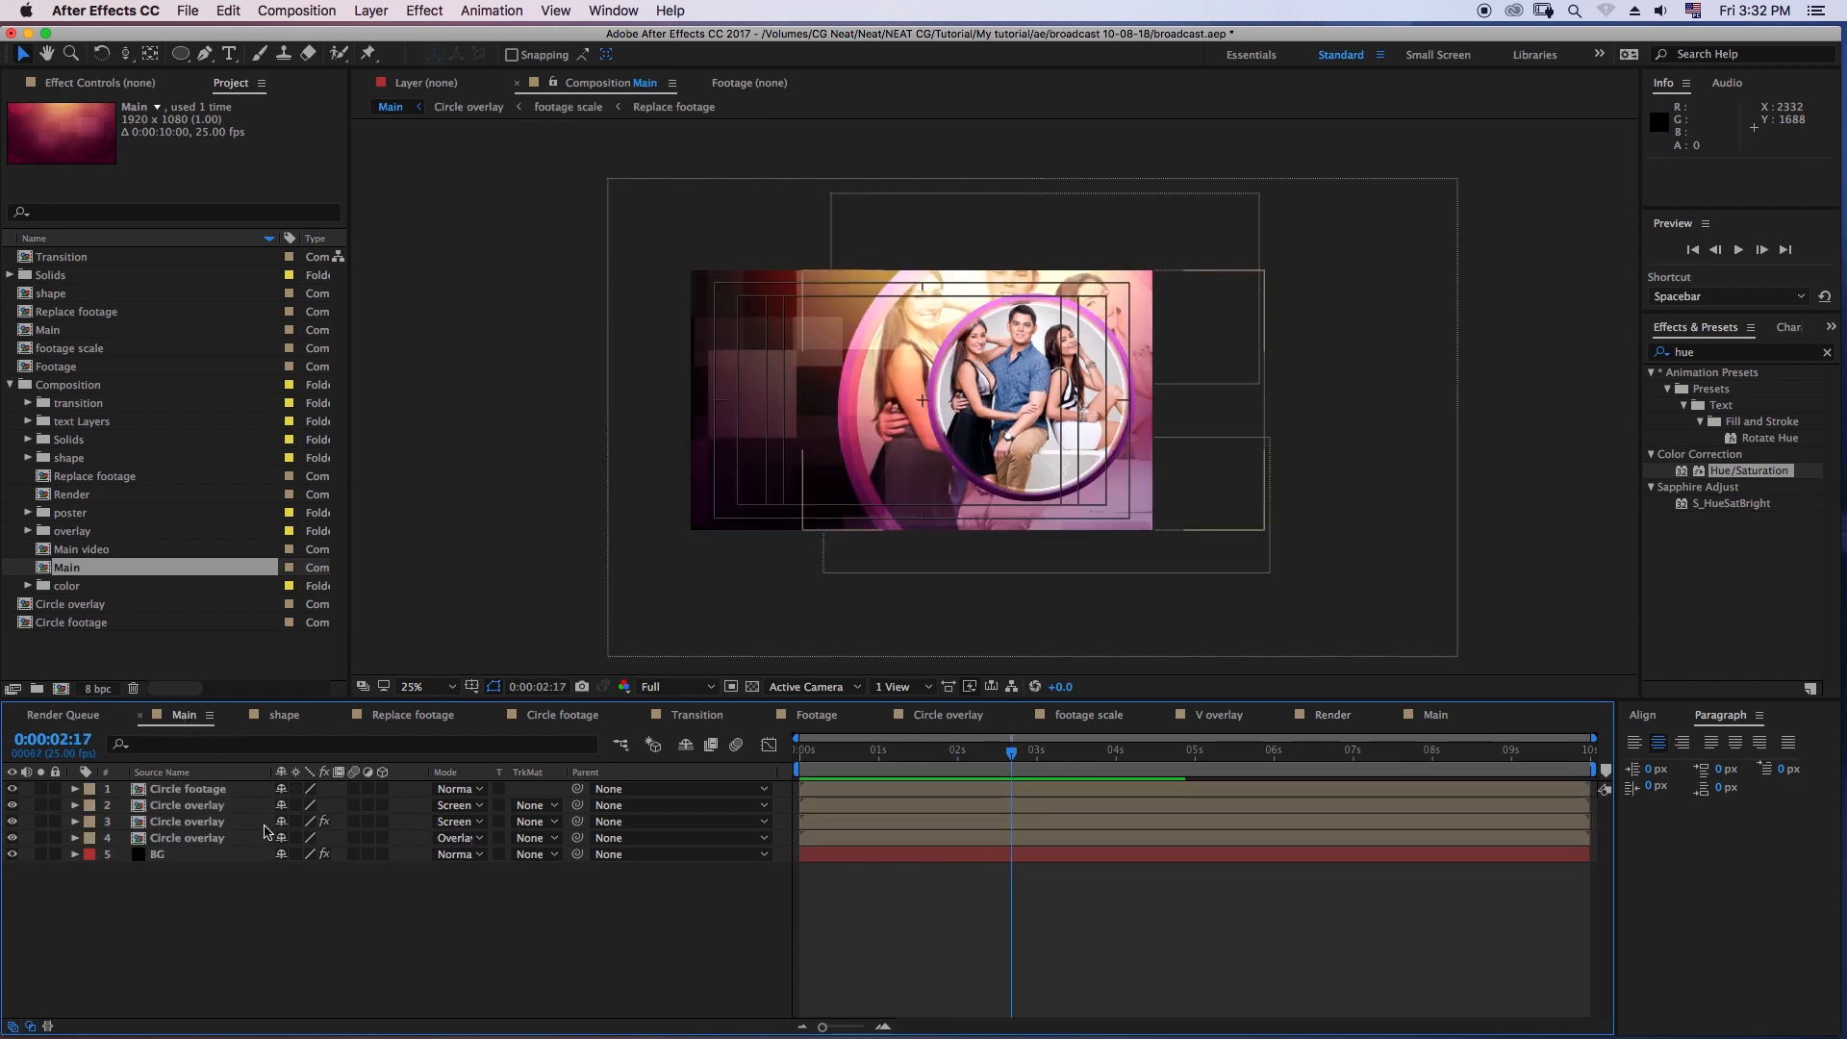
- Collapse the Composition folder and create a 1920 x 1080, 25 fps, 10-second composition named shape 2
left_click(10, 385)
left_click(103, 471)
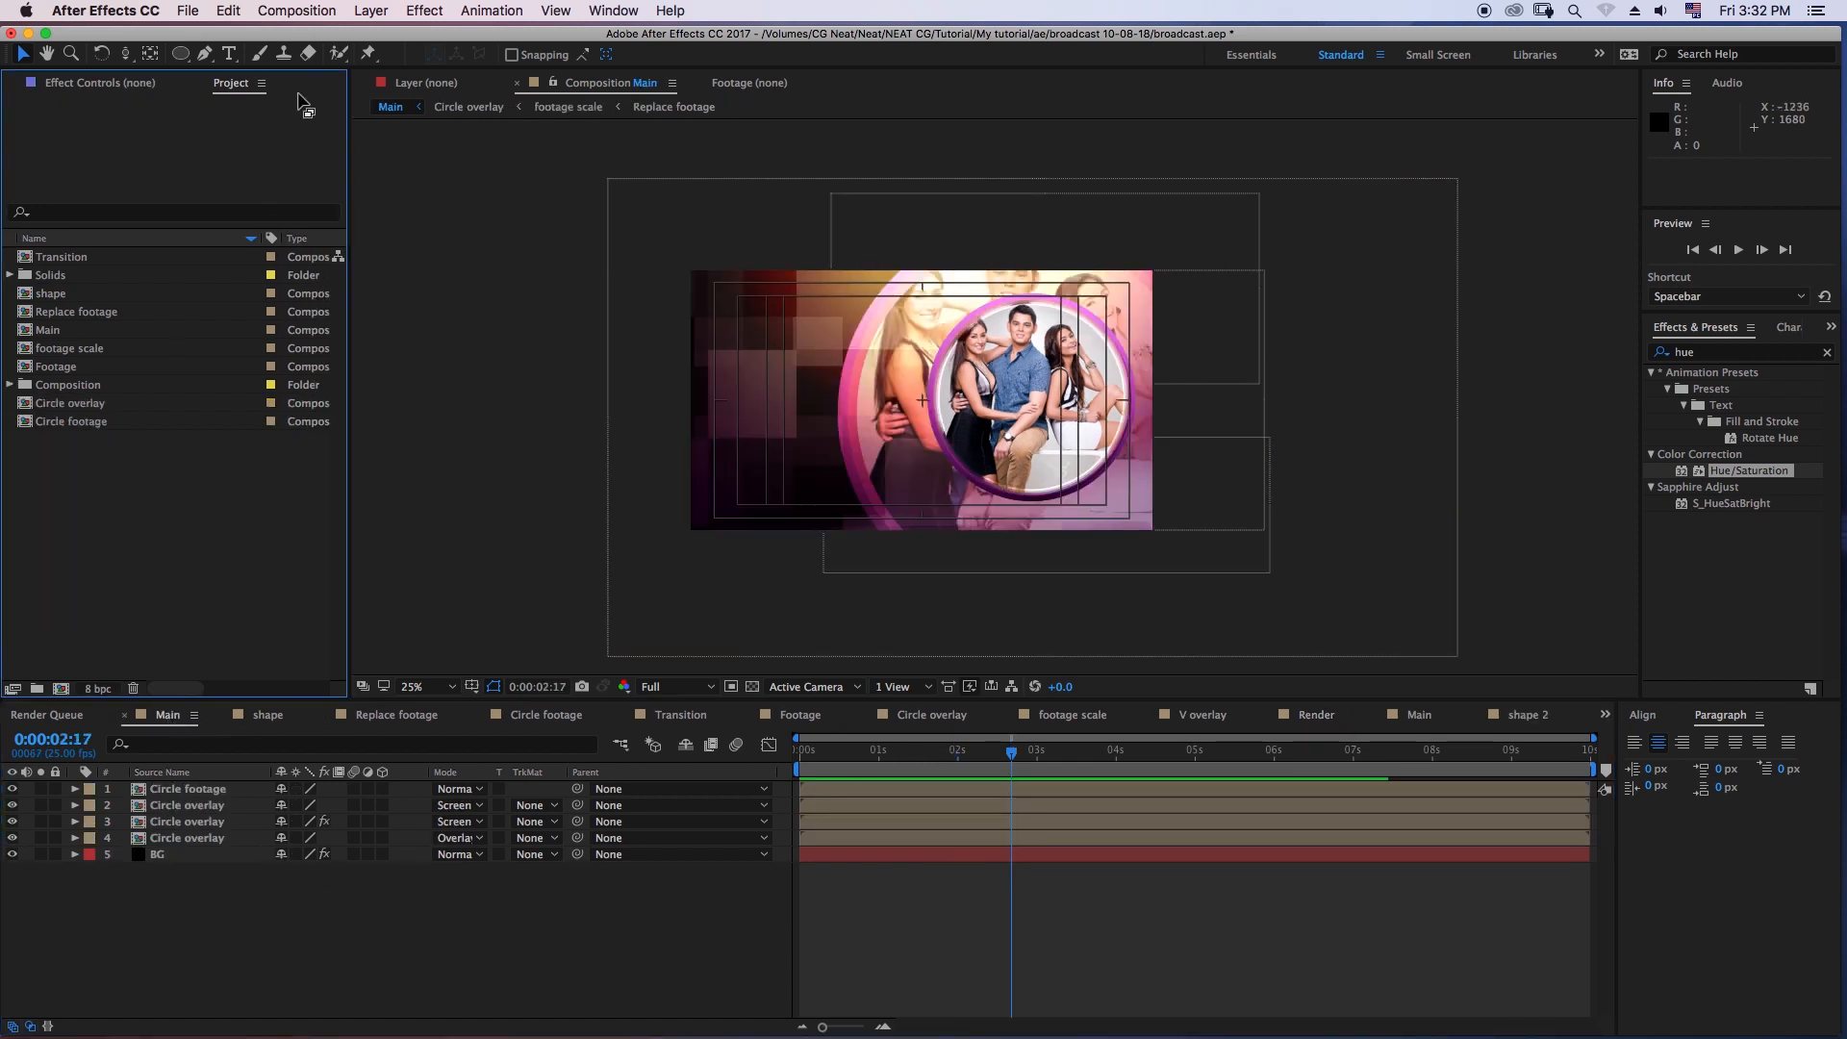
left_click(310, 12)
left_click(327, 33)
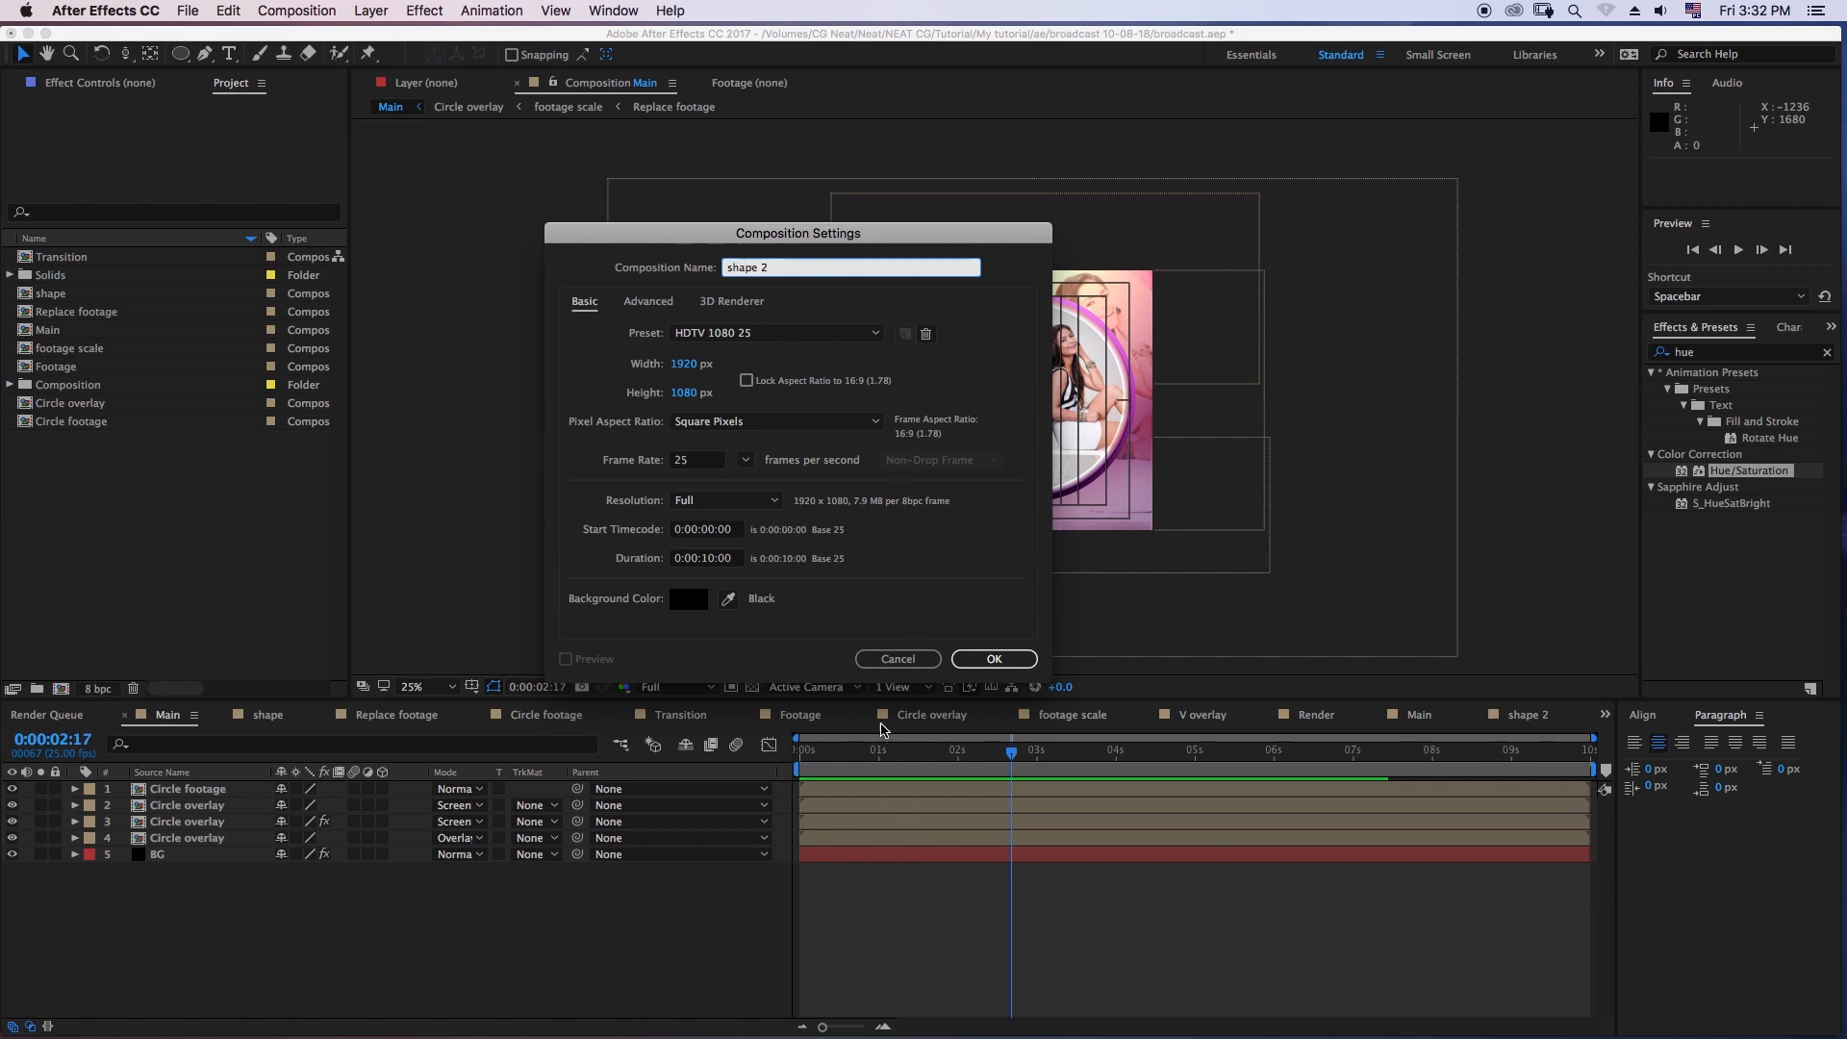
left_click(990, 658)
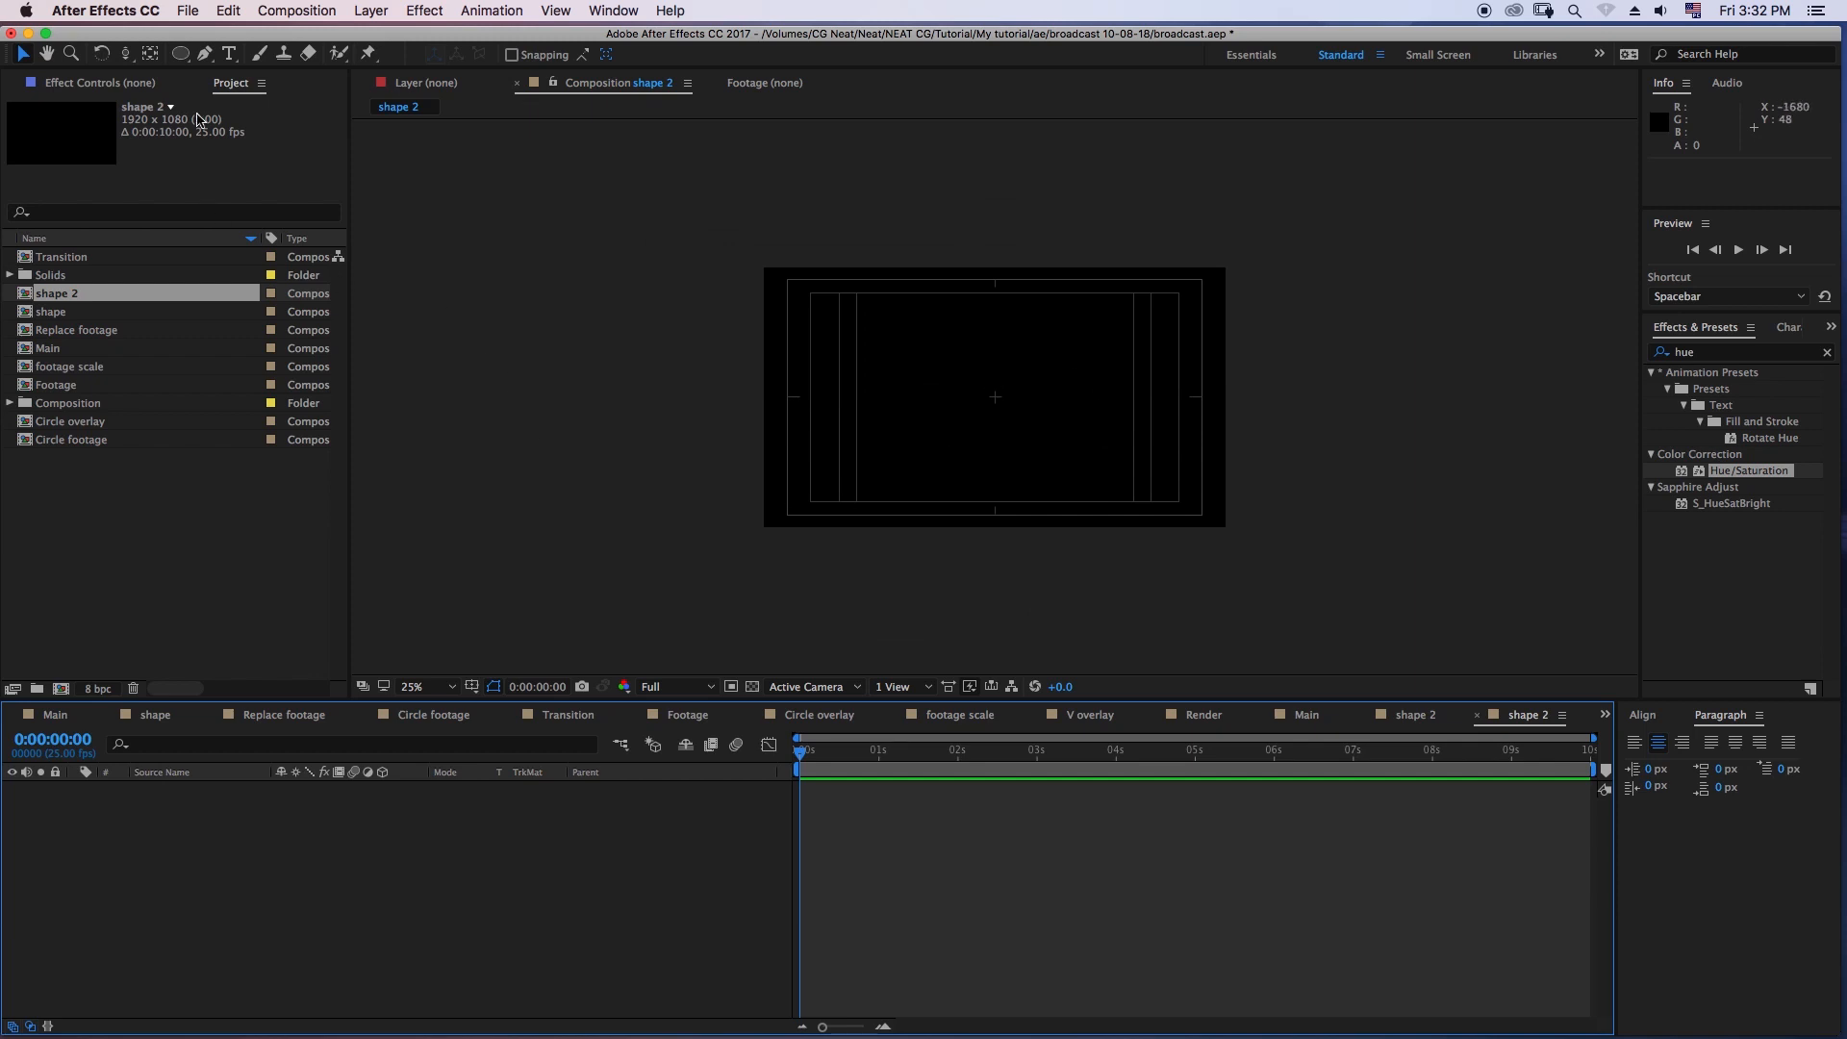
- Draw a perfect circle outward from the centre of the shape 2 composition with the Ellipse tool, using a white 35 px stroke
left_click(180, 53)
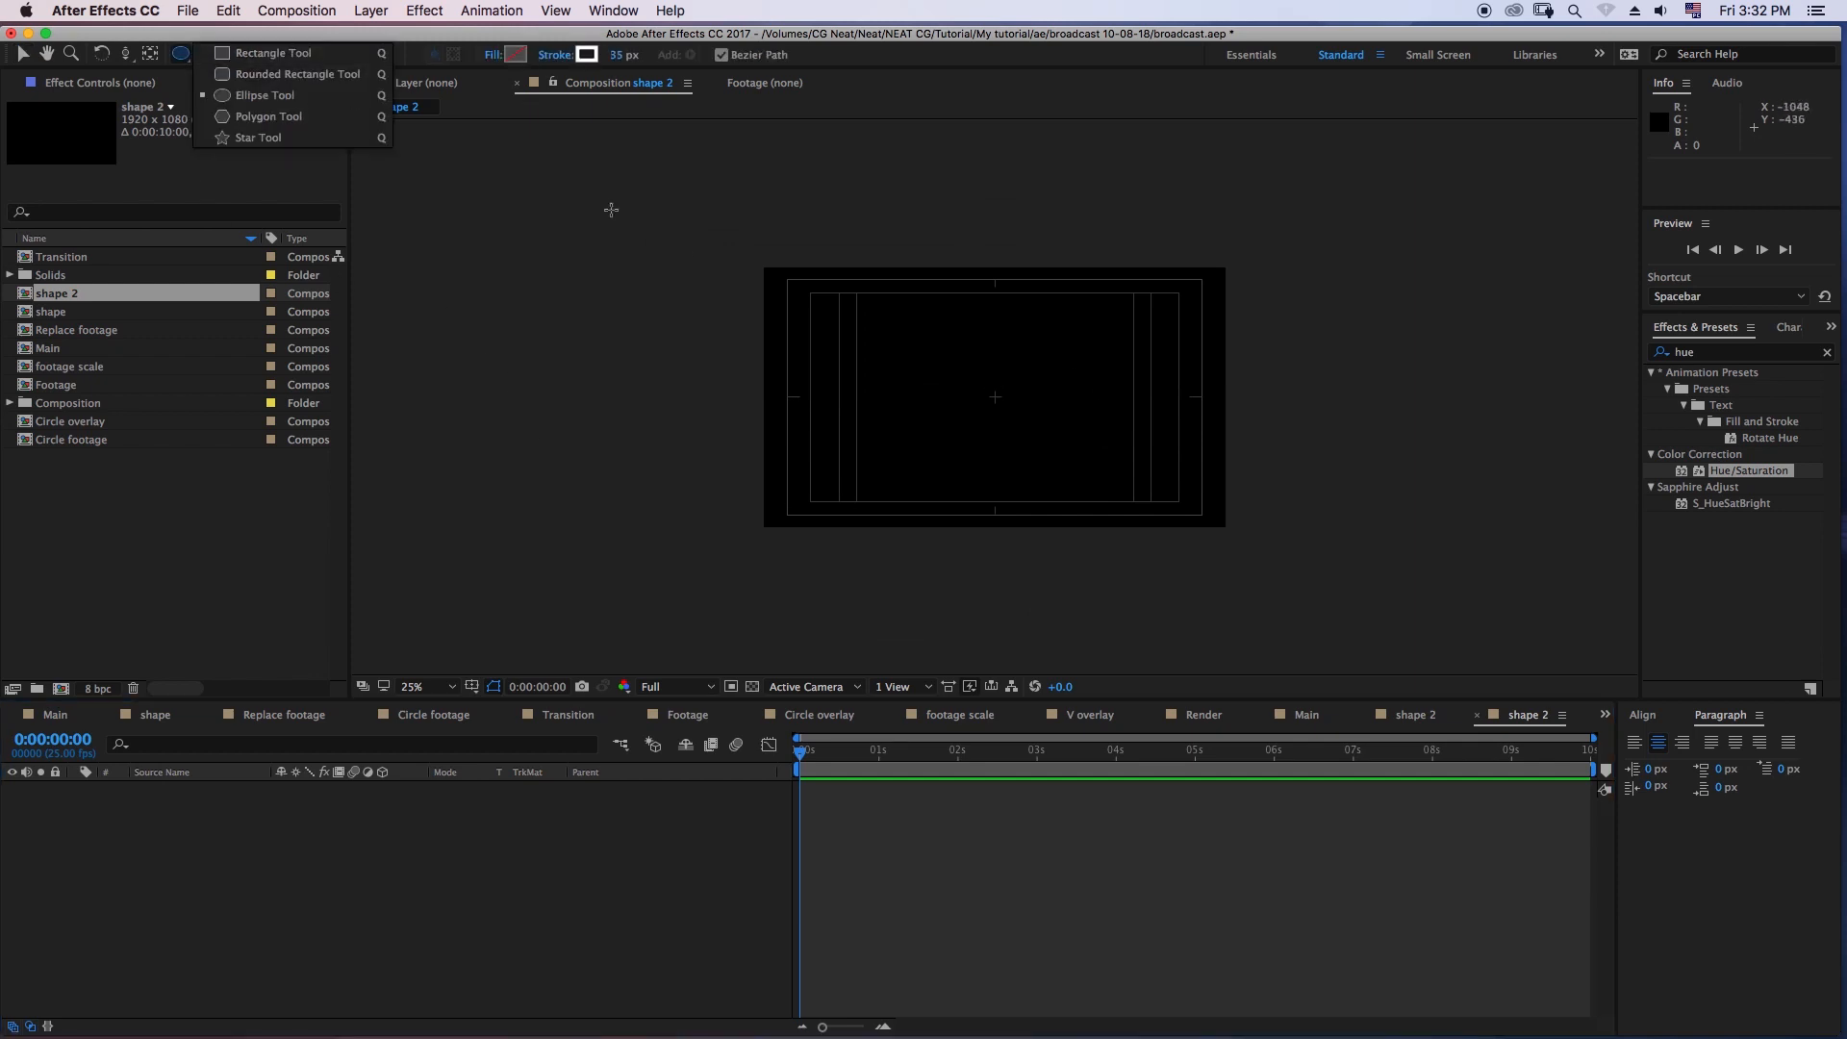
left_click(275, 93)
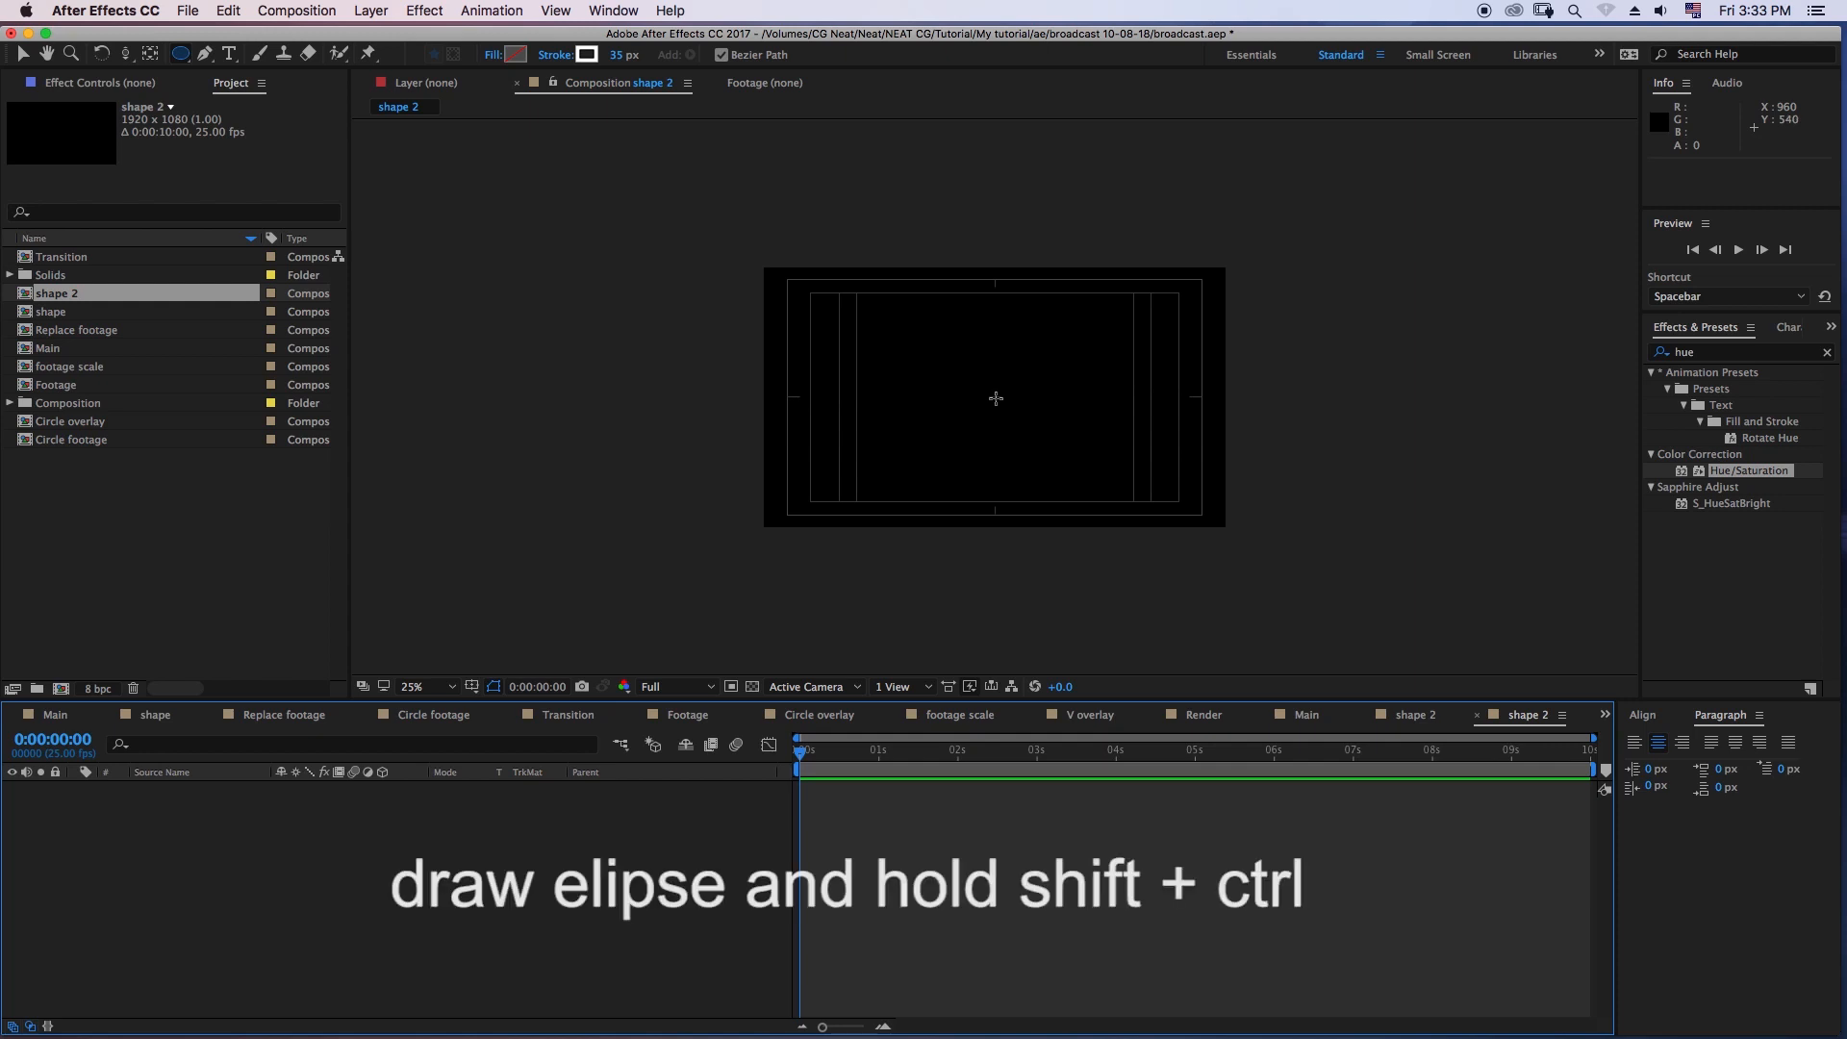
left_click_drag(994, 396, 1087, 320)
left_click(286, 911)
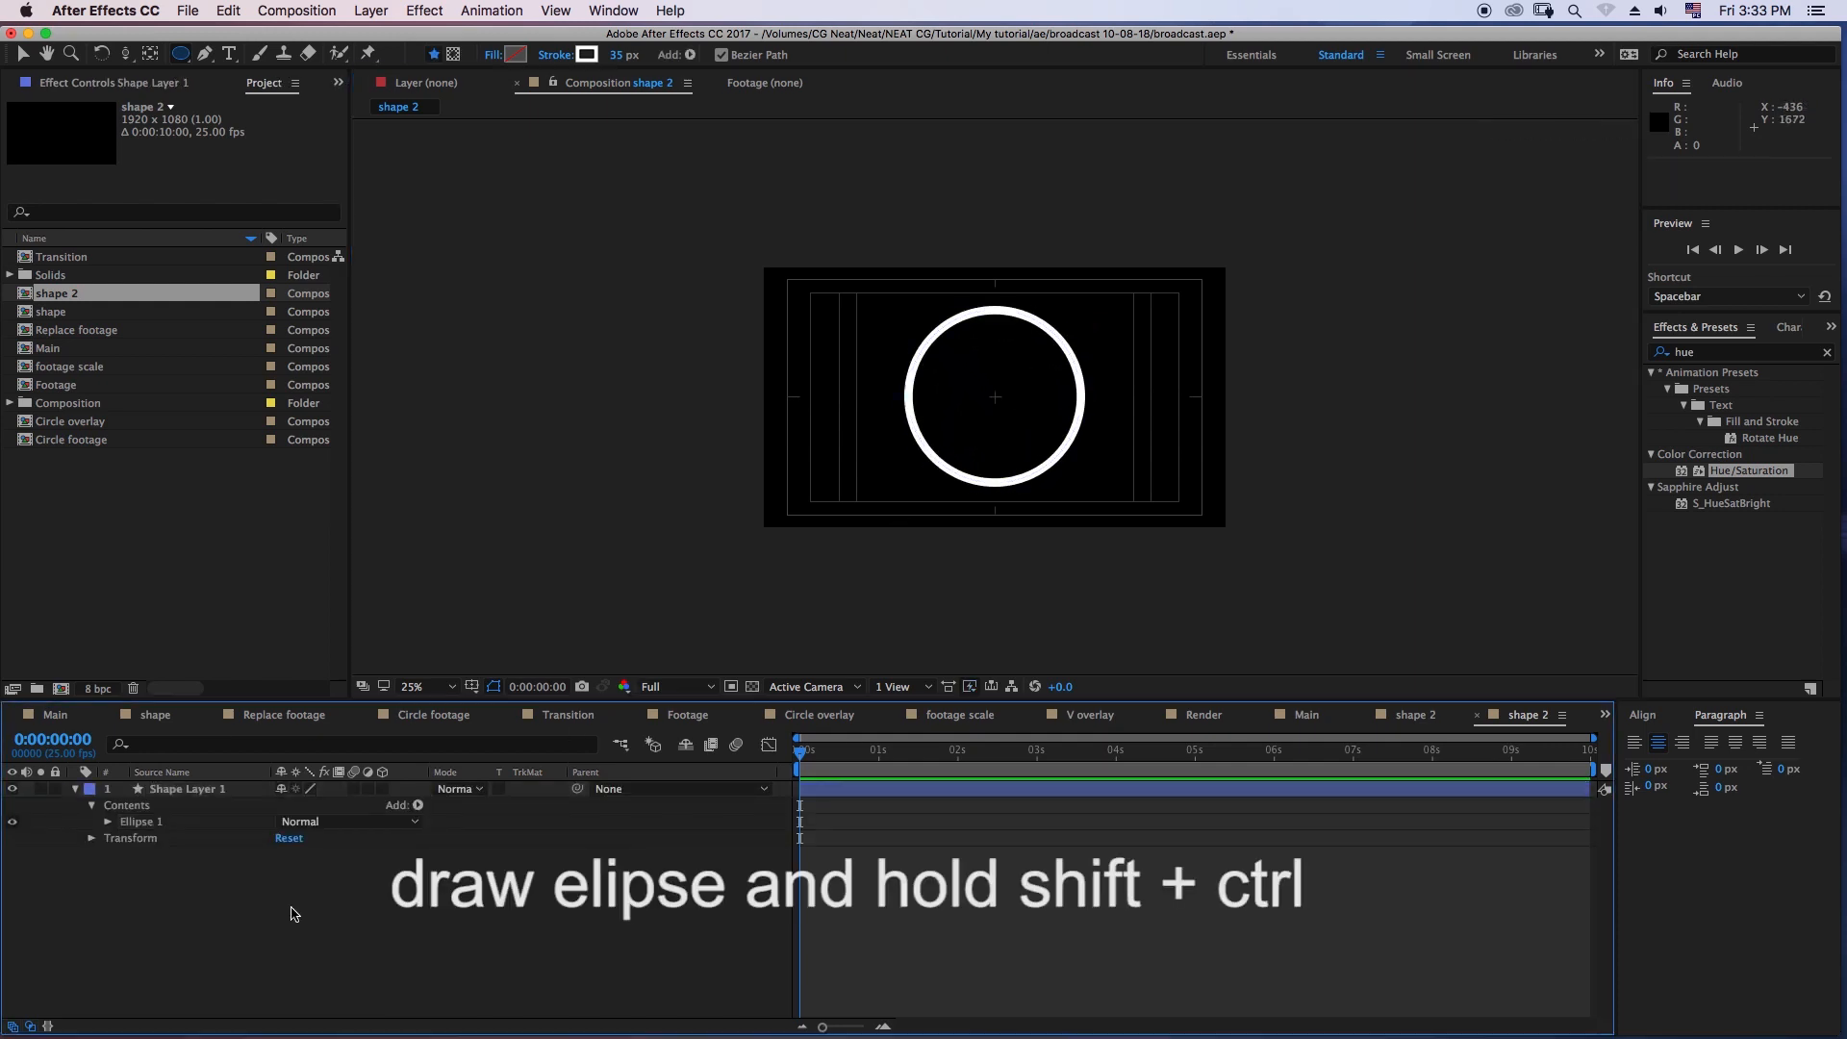
- Add Pucker & Bloat to the circle's shape layer, try a larger Amount, and set the Amount to 0
left_click(179, 790)
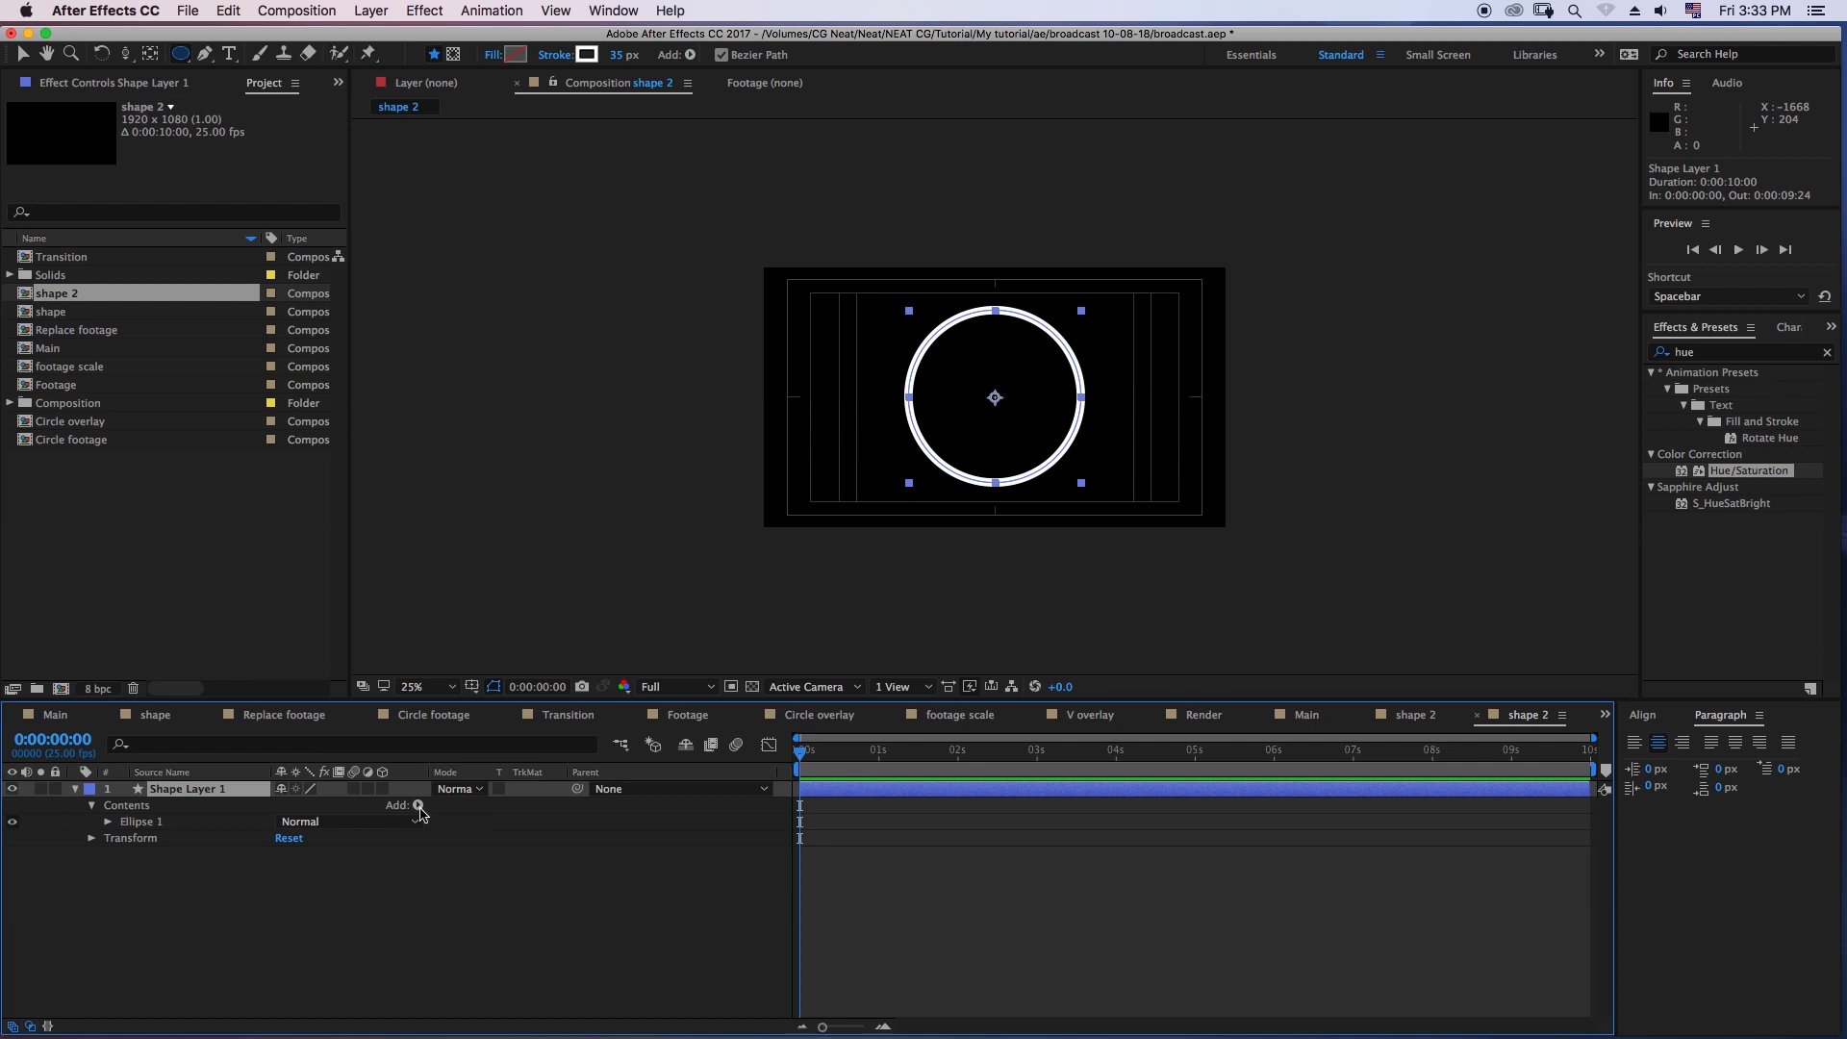
left_click(417, 806)
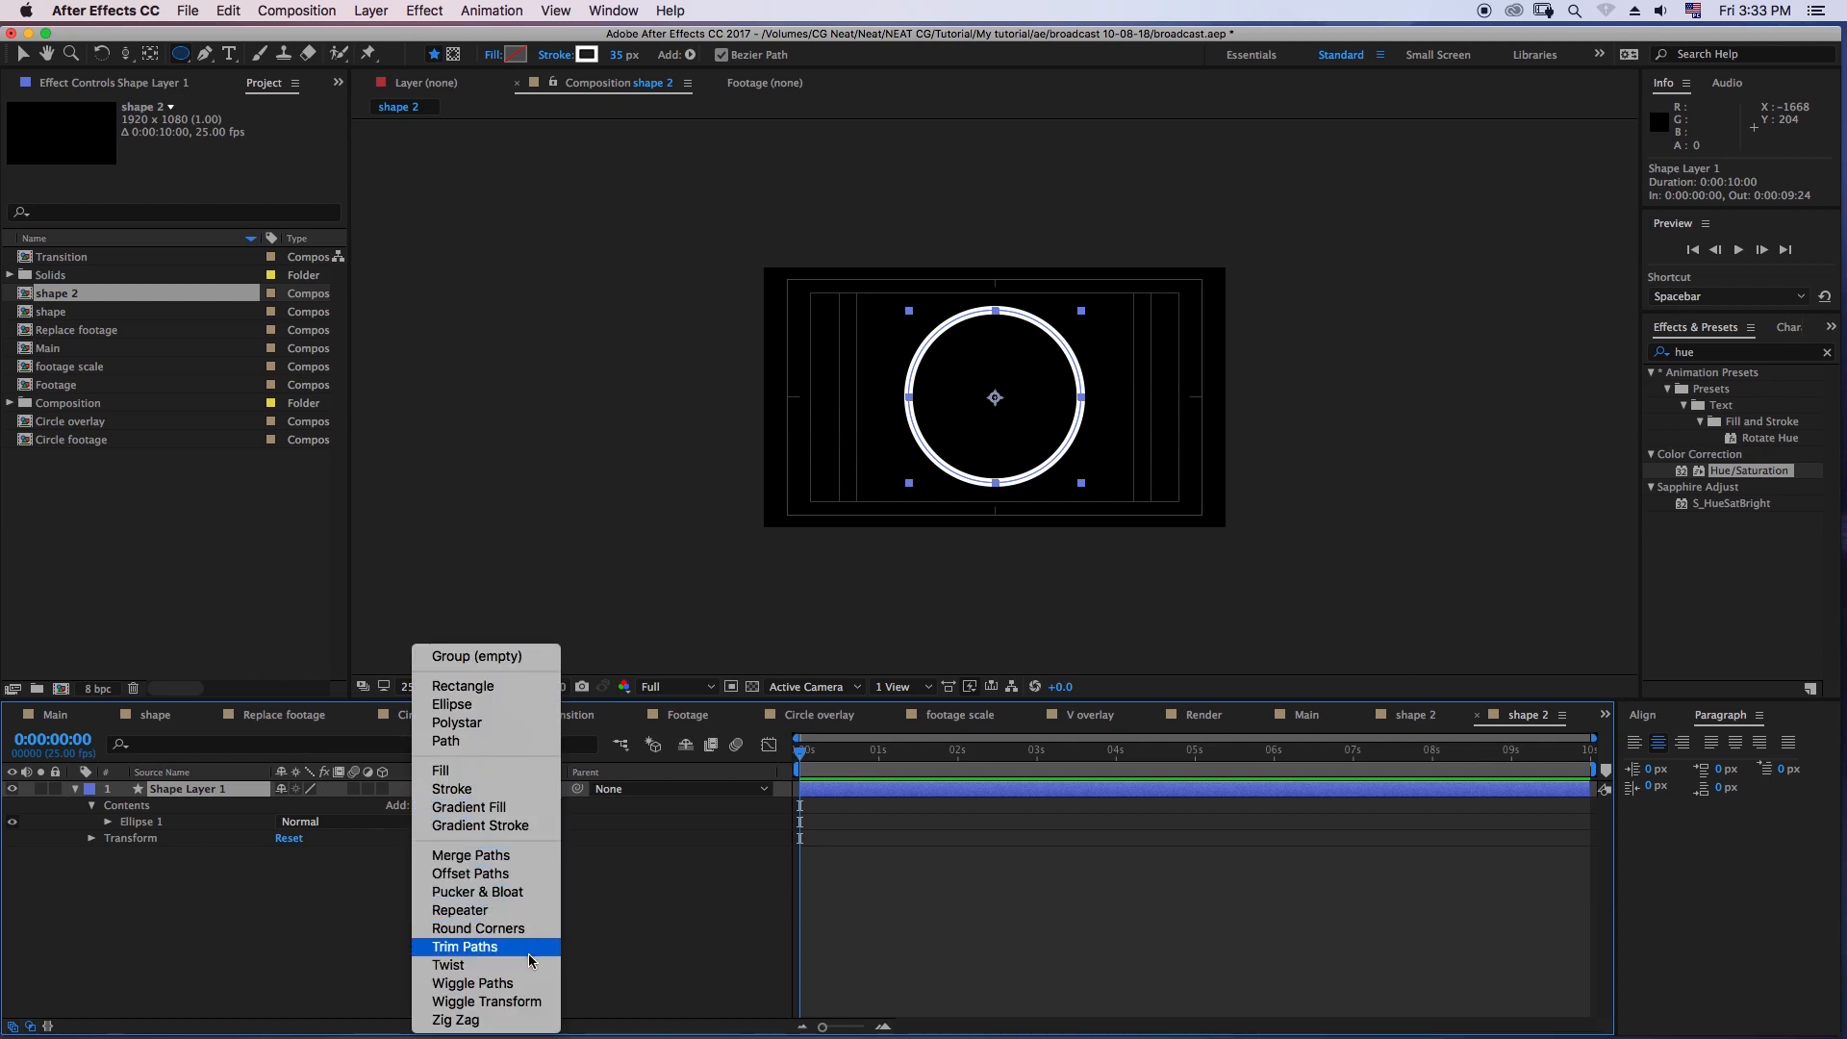
left_click(507, 892)
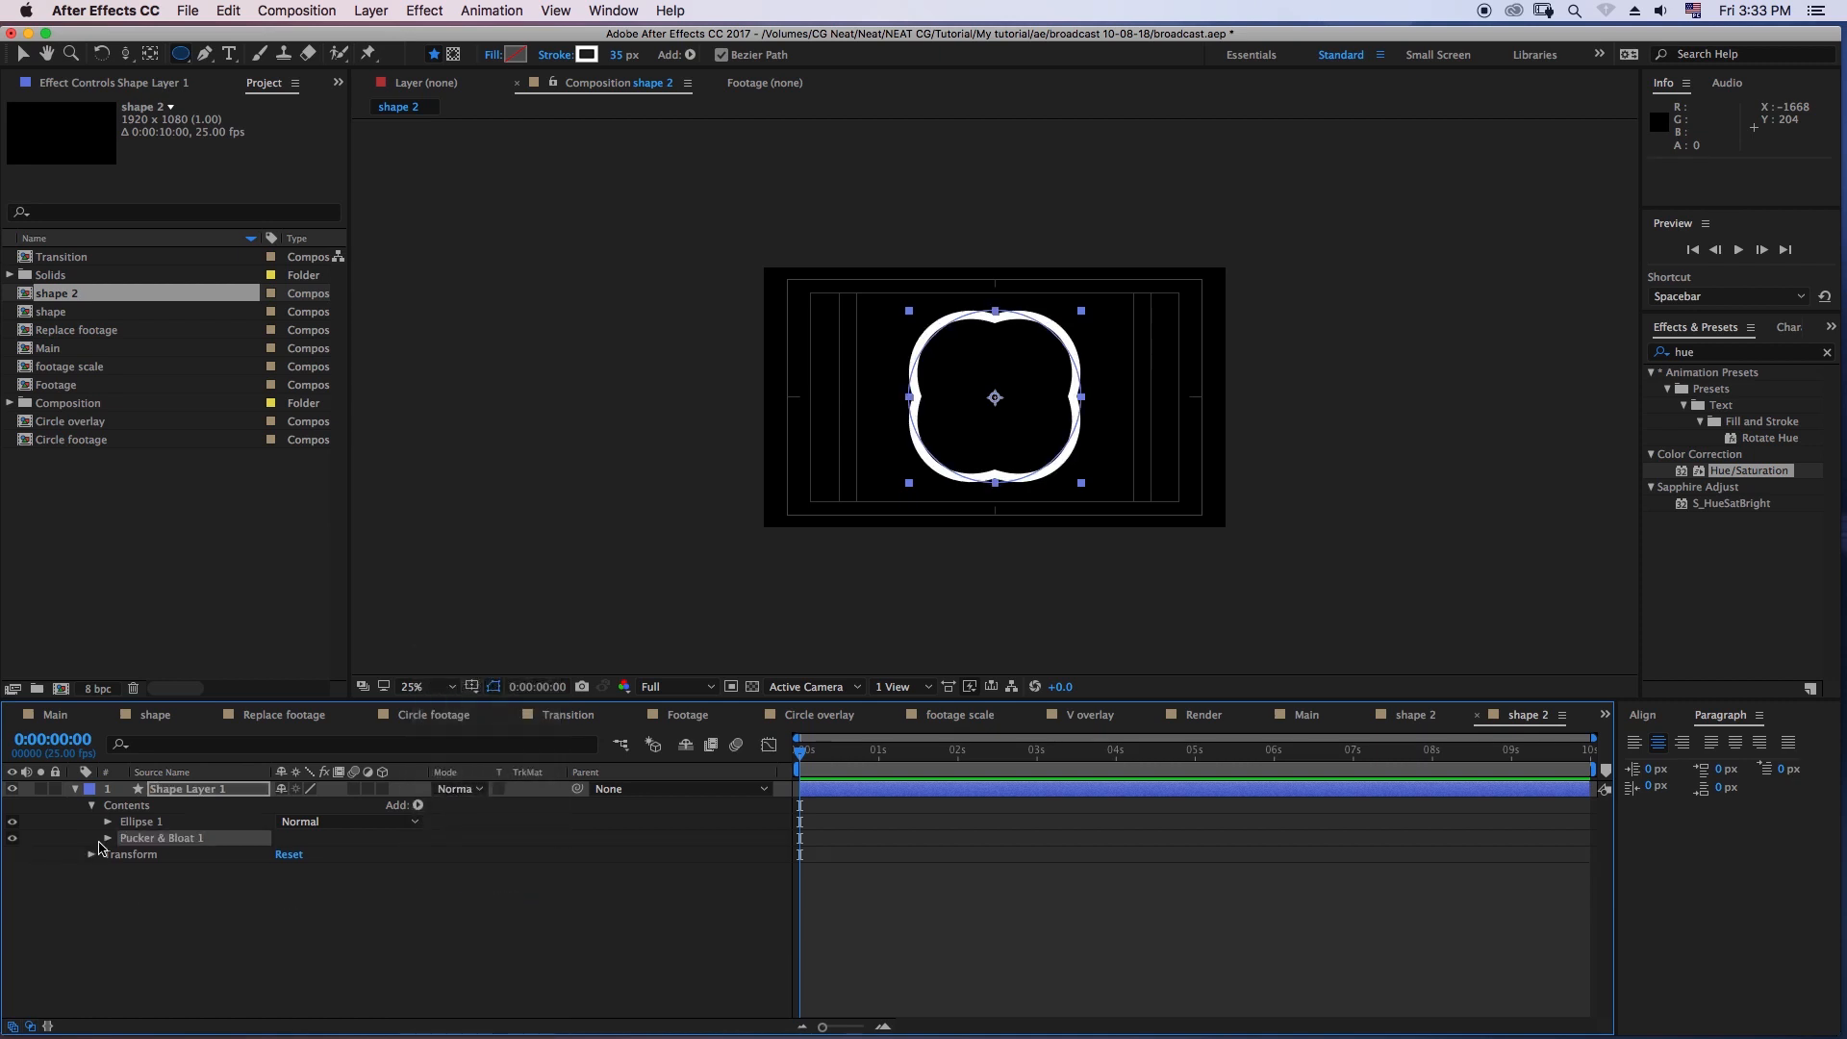
left_click(107, 839)
left_click_drag(287, 854, 339, 886)
left_click(288, 854)
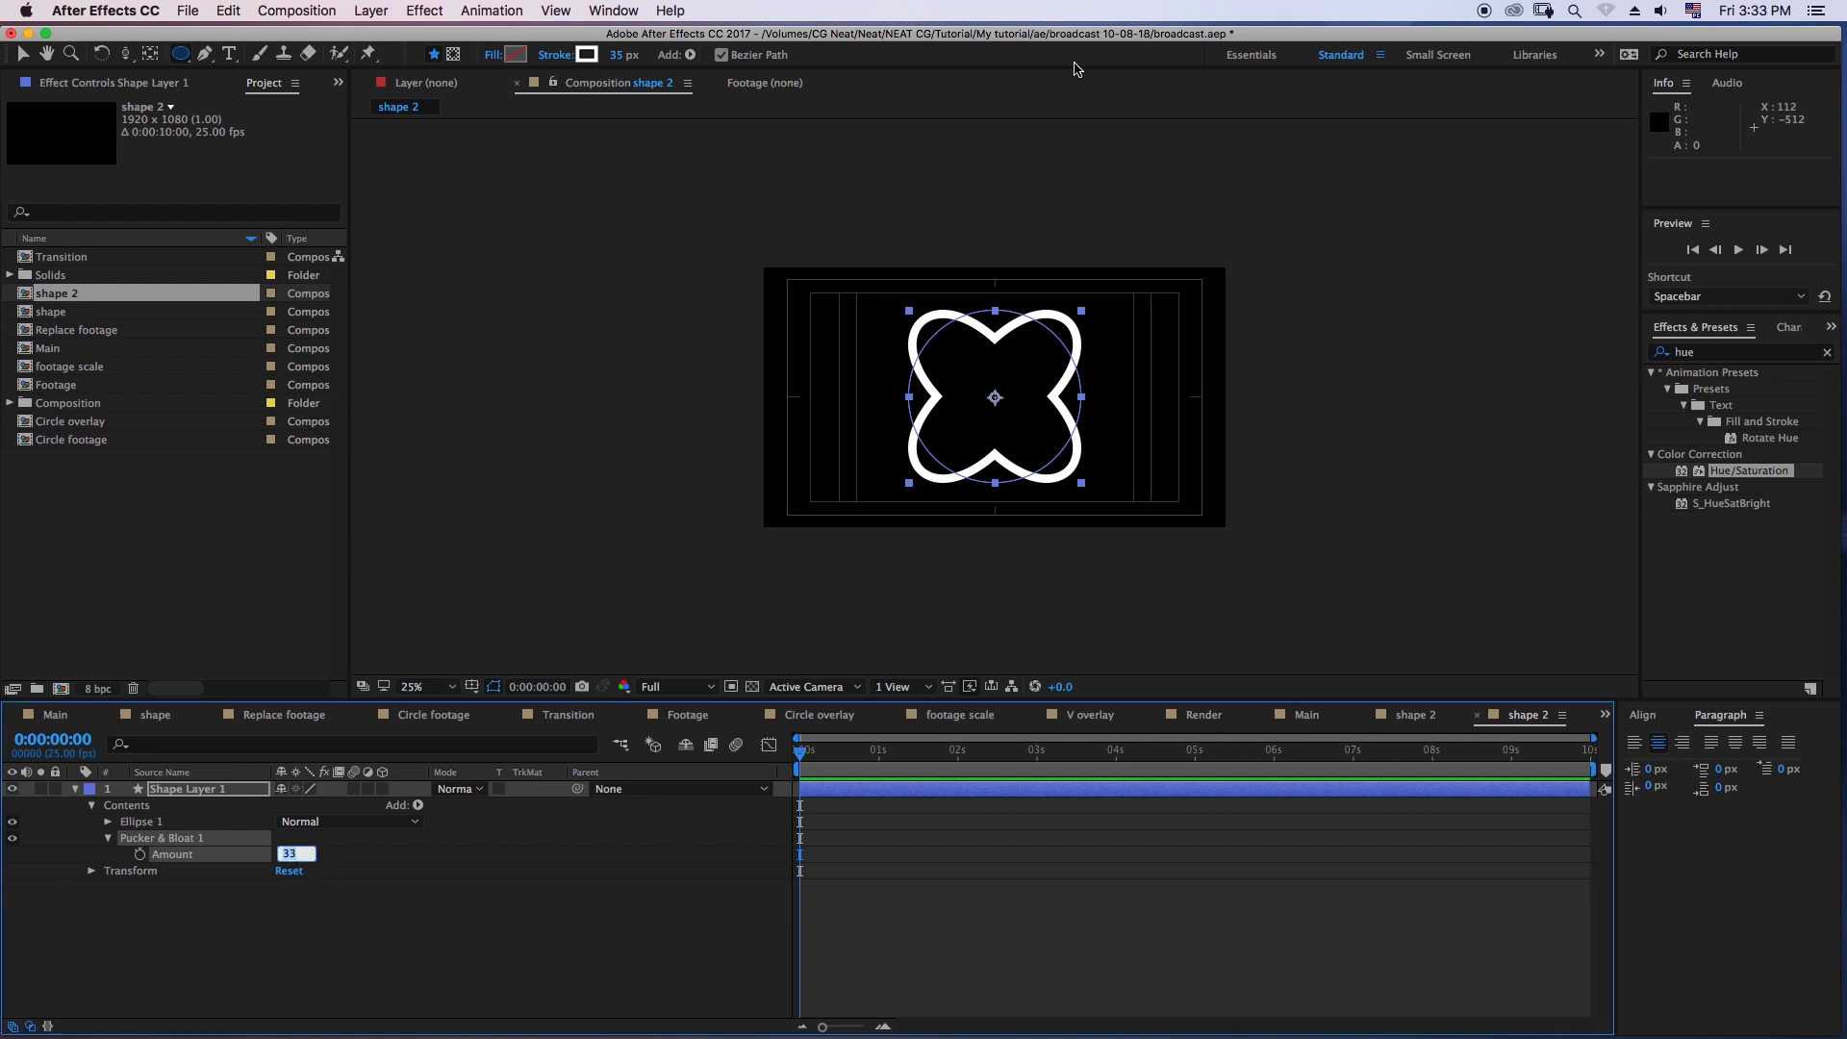
left_click(312, 947)
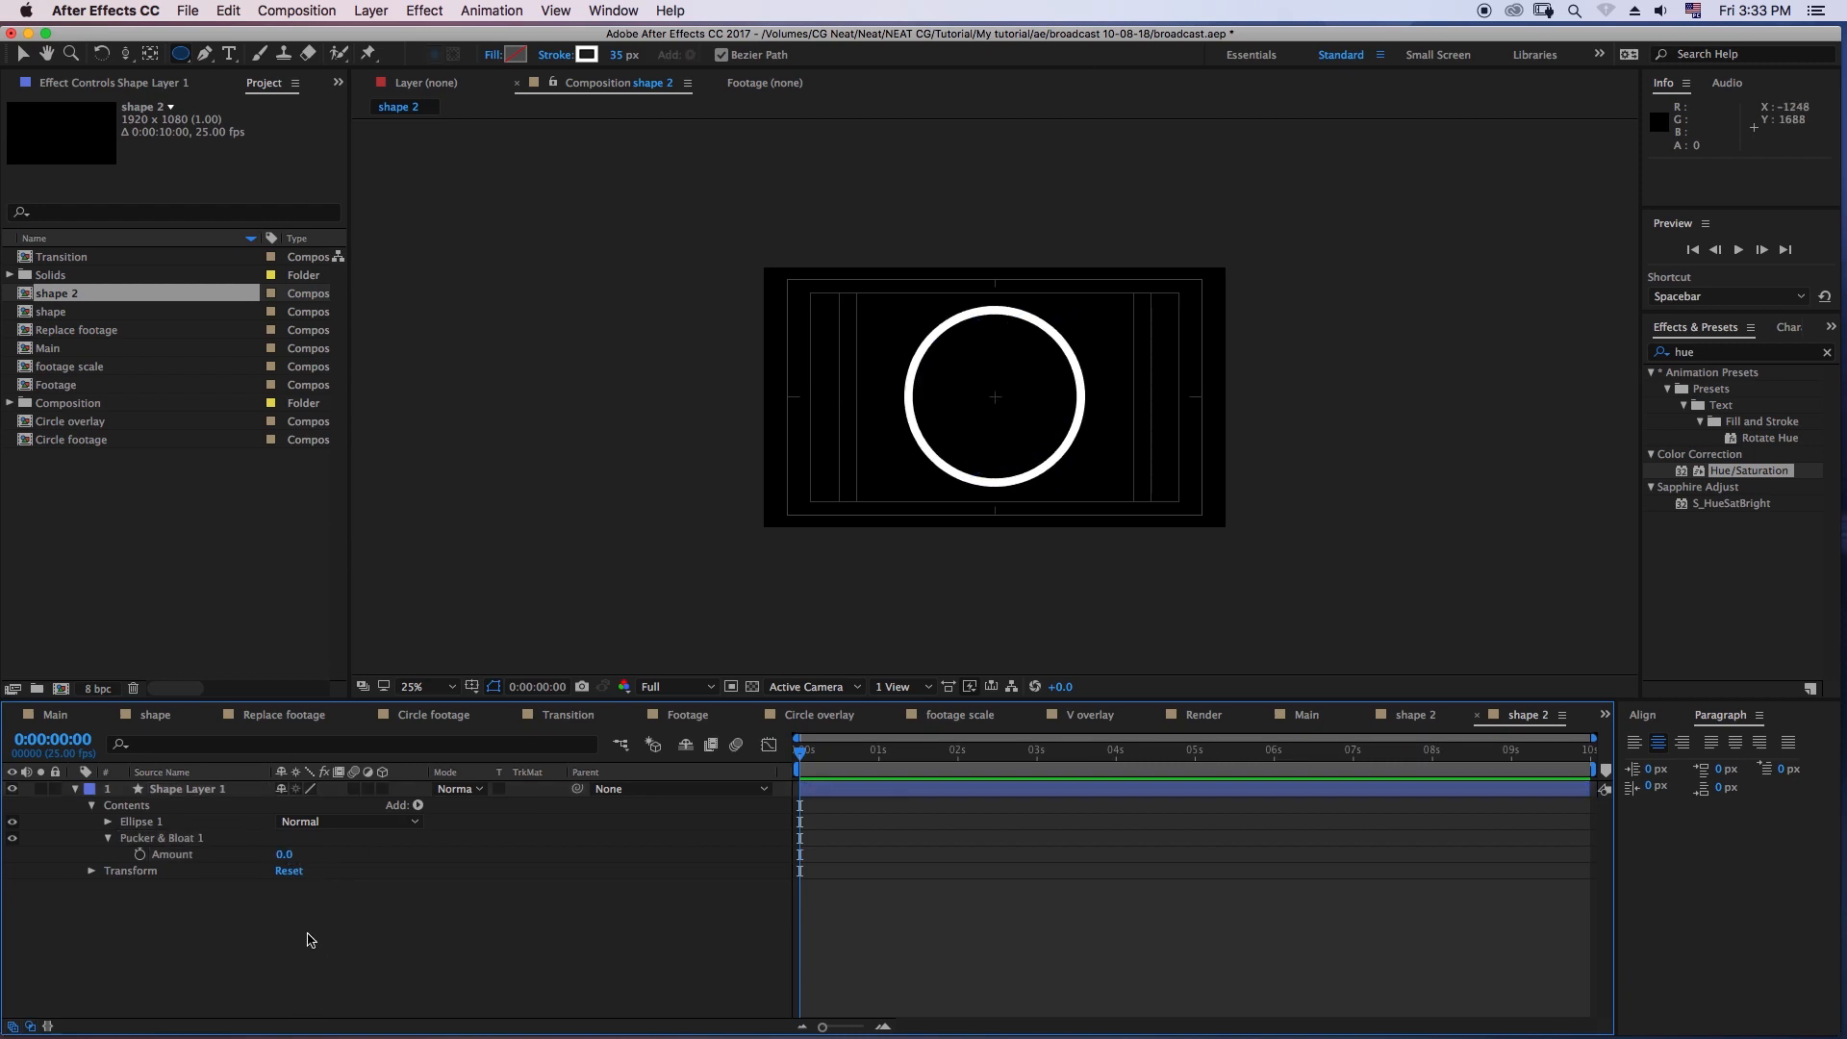
- Add the expression wiggle(1,50) to the Pucker & Bloat Amount and preview the circle's animation
left_click(178, 857)
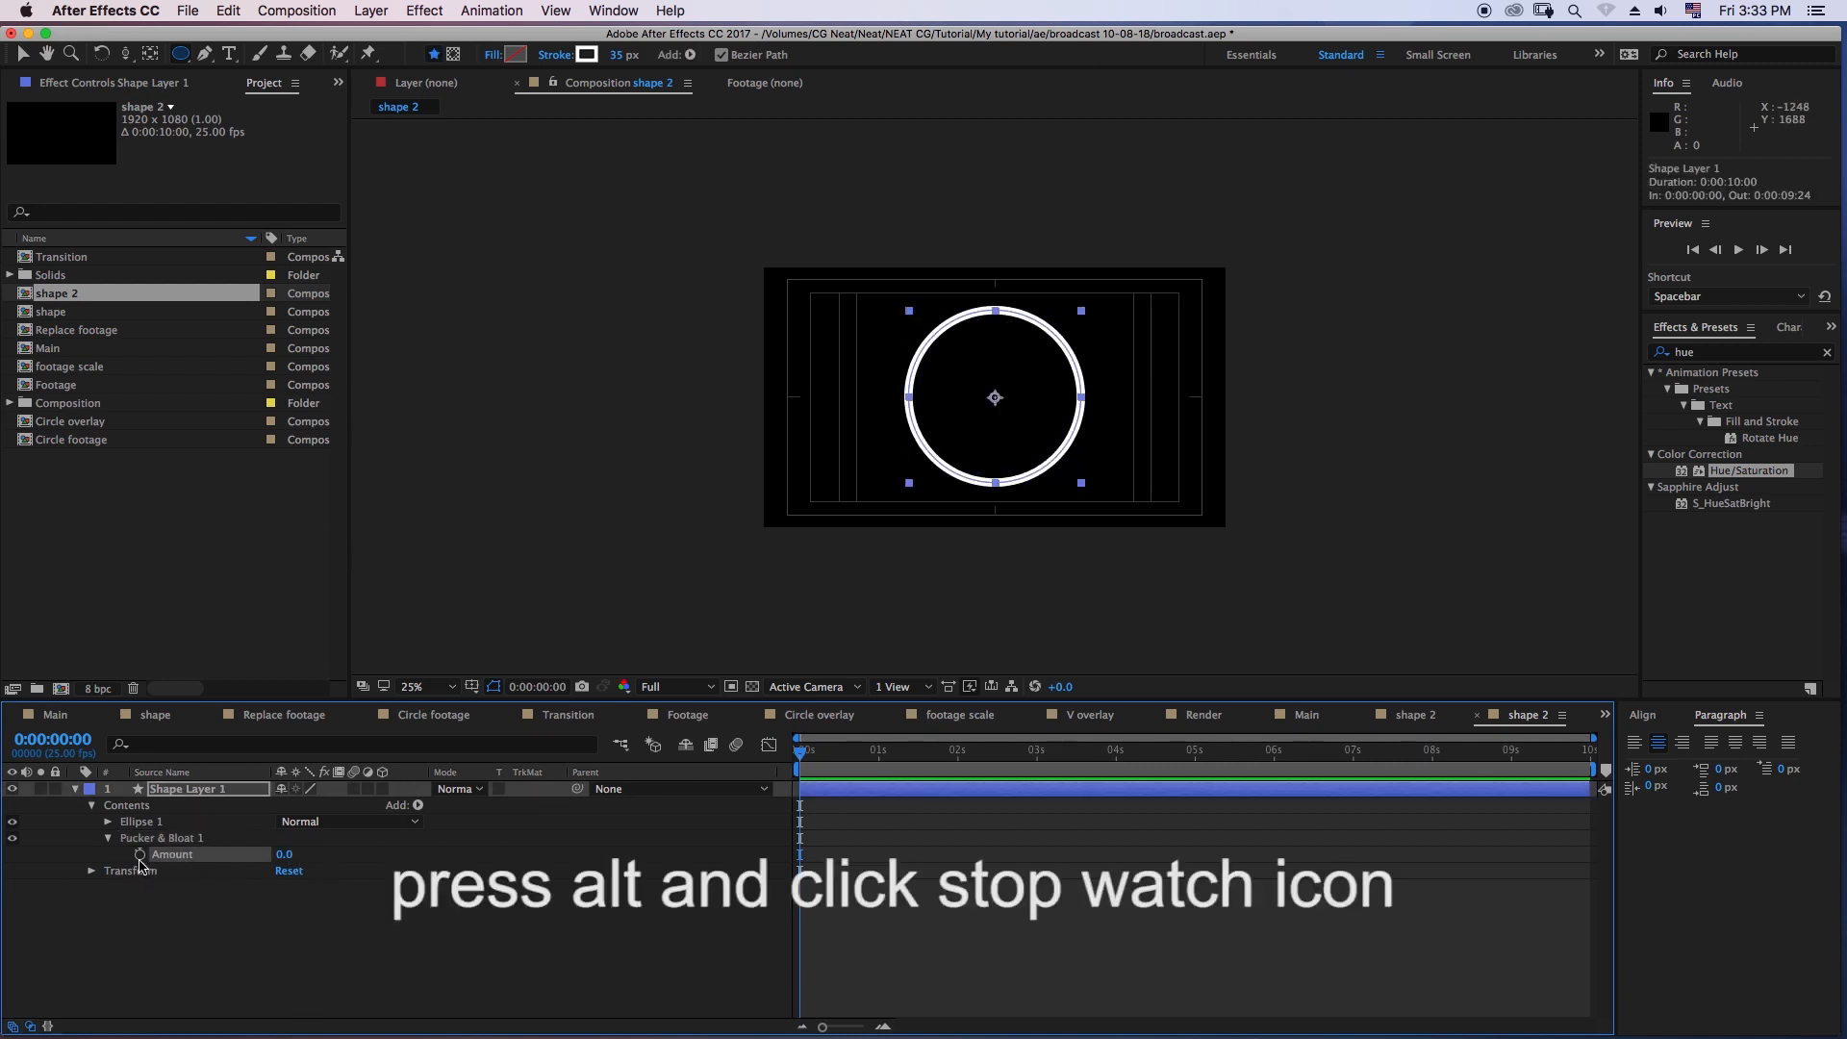
left_click(140, 854, "alt")
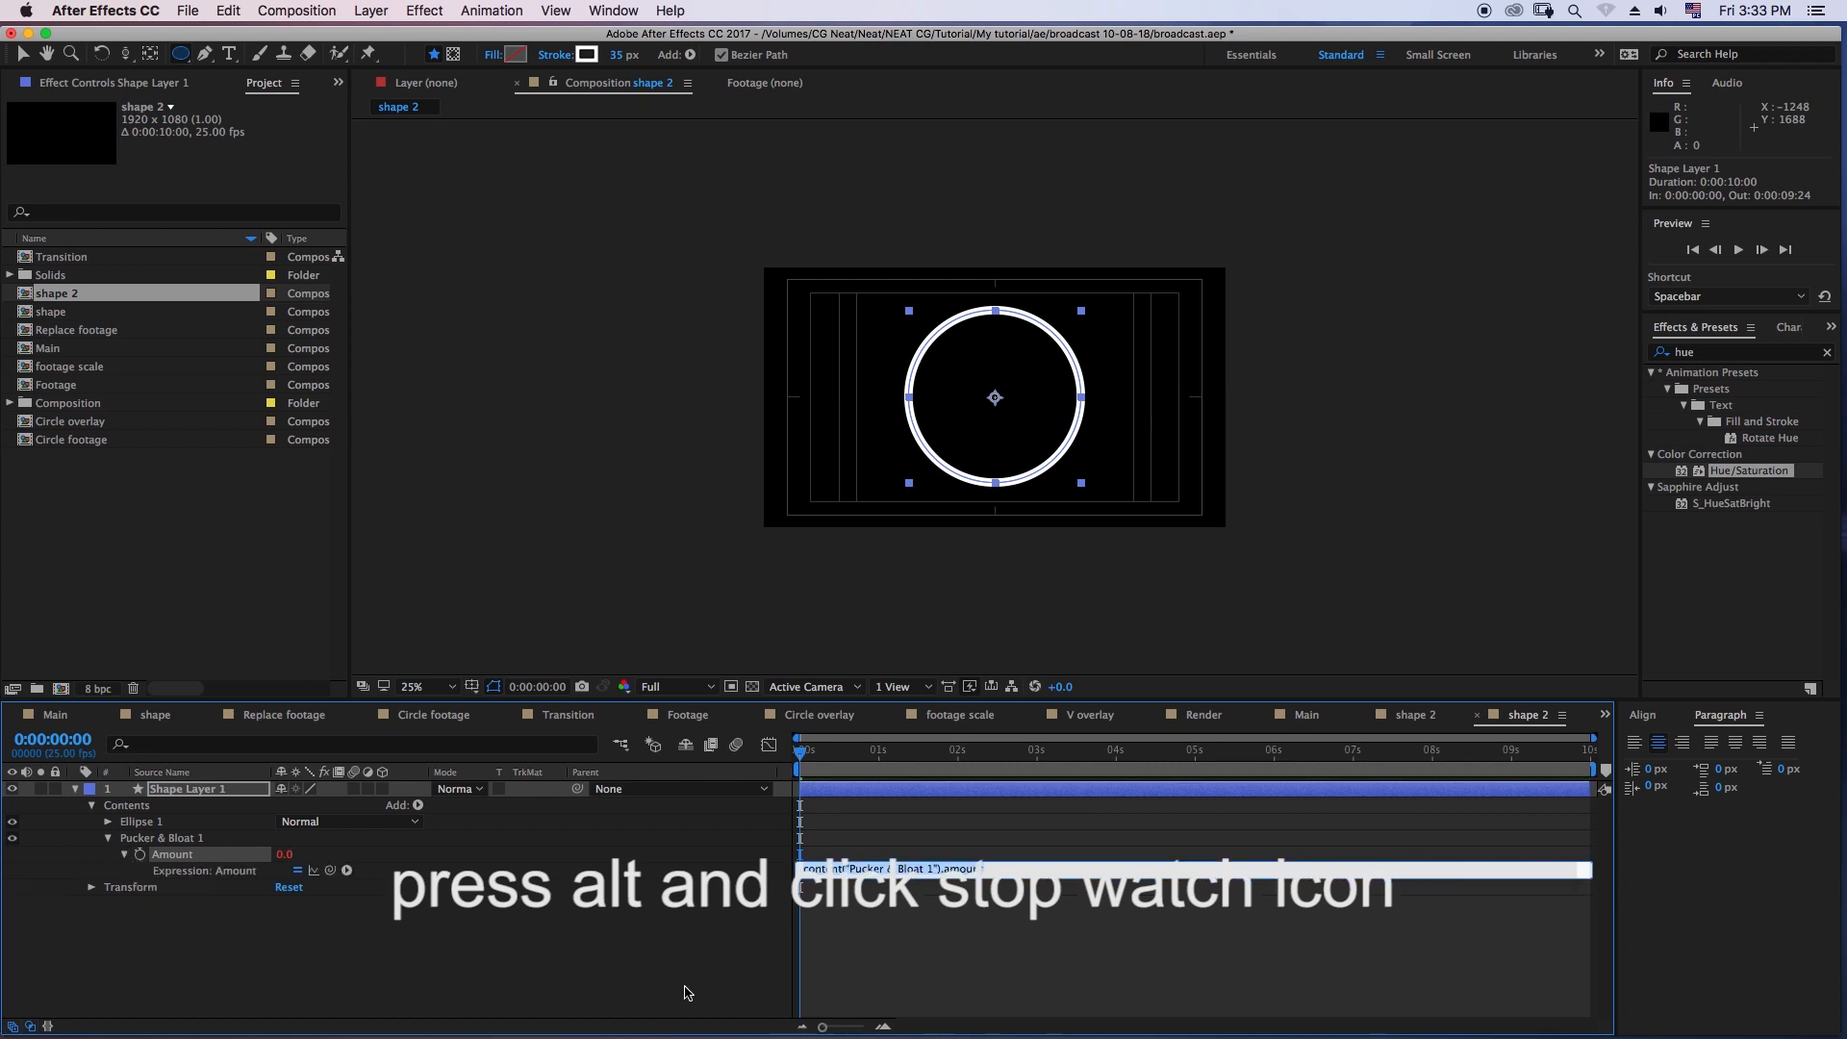
type("wit")
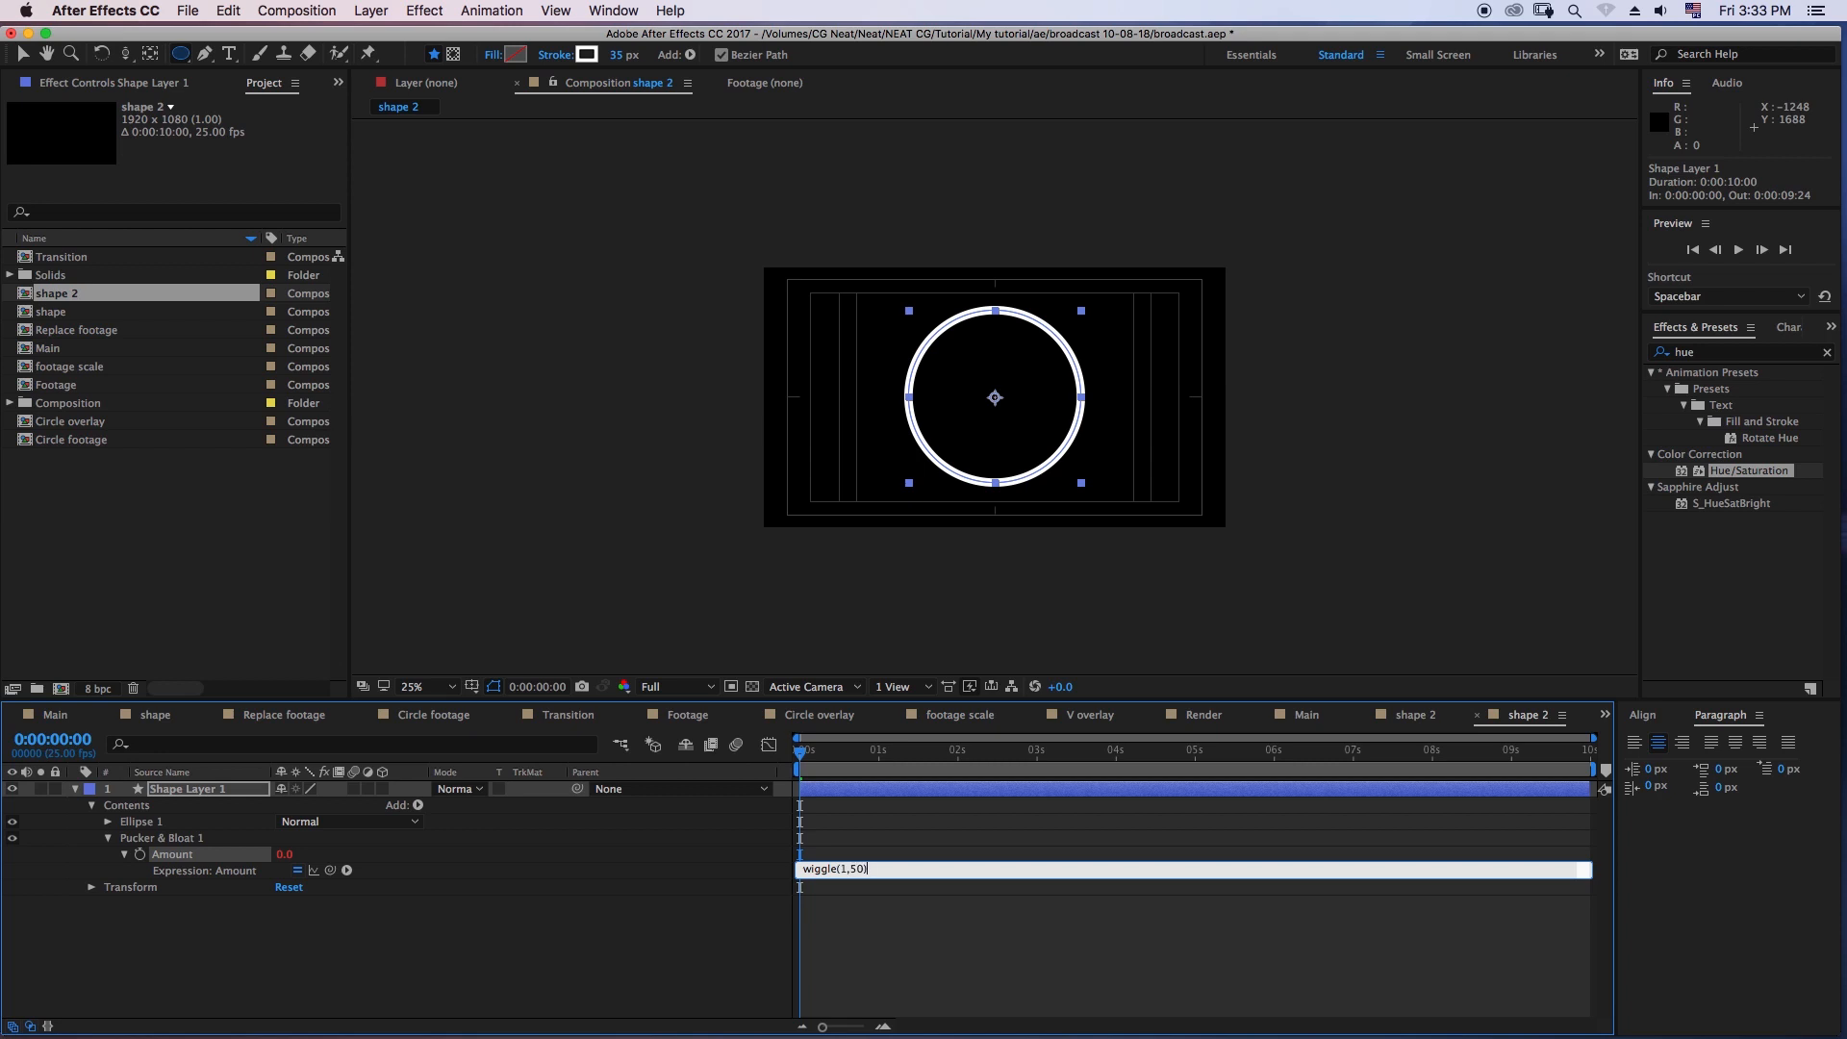
key("KP_Enter")
key("space")
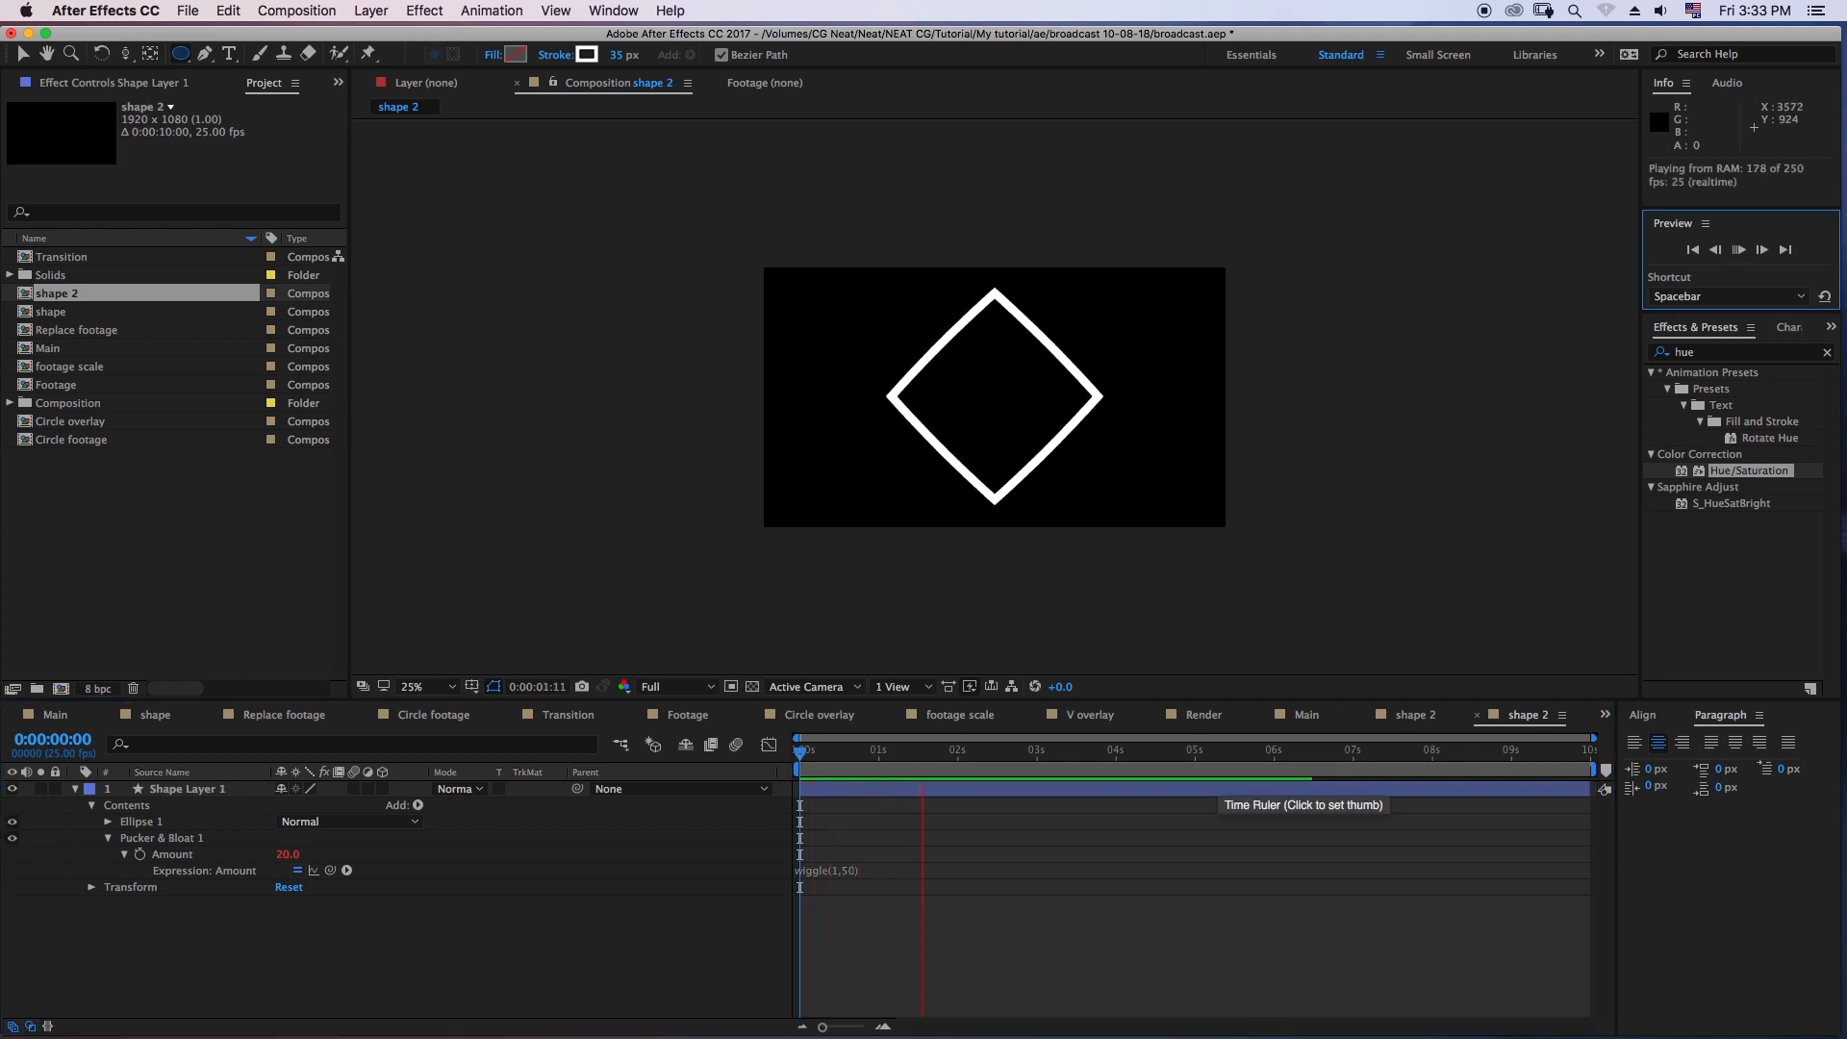
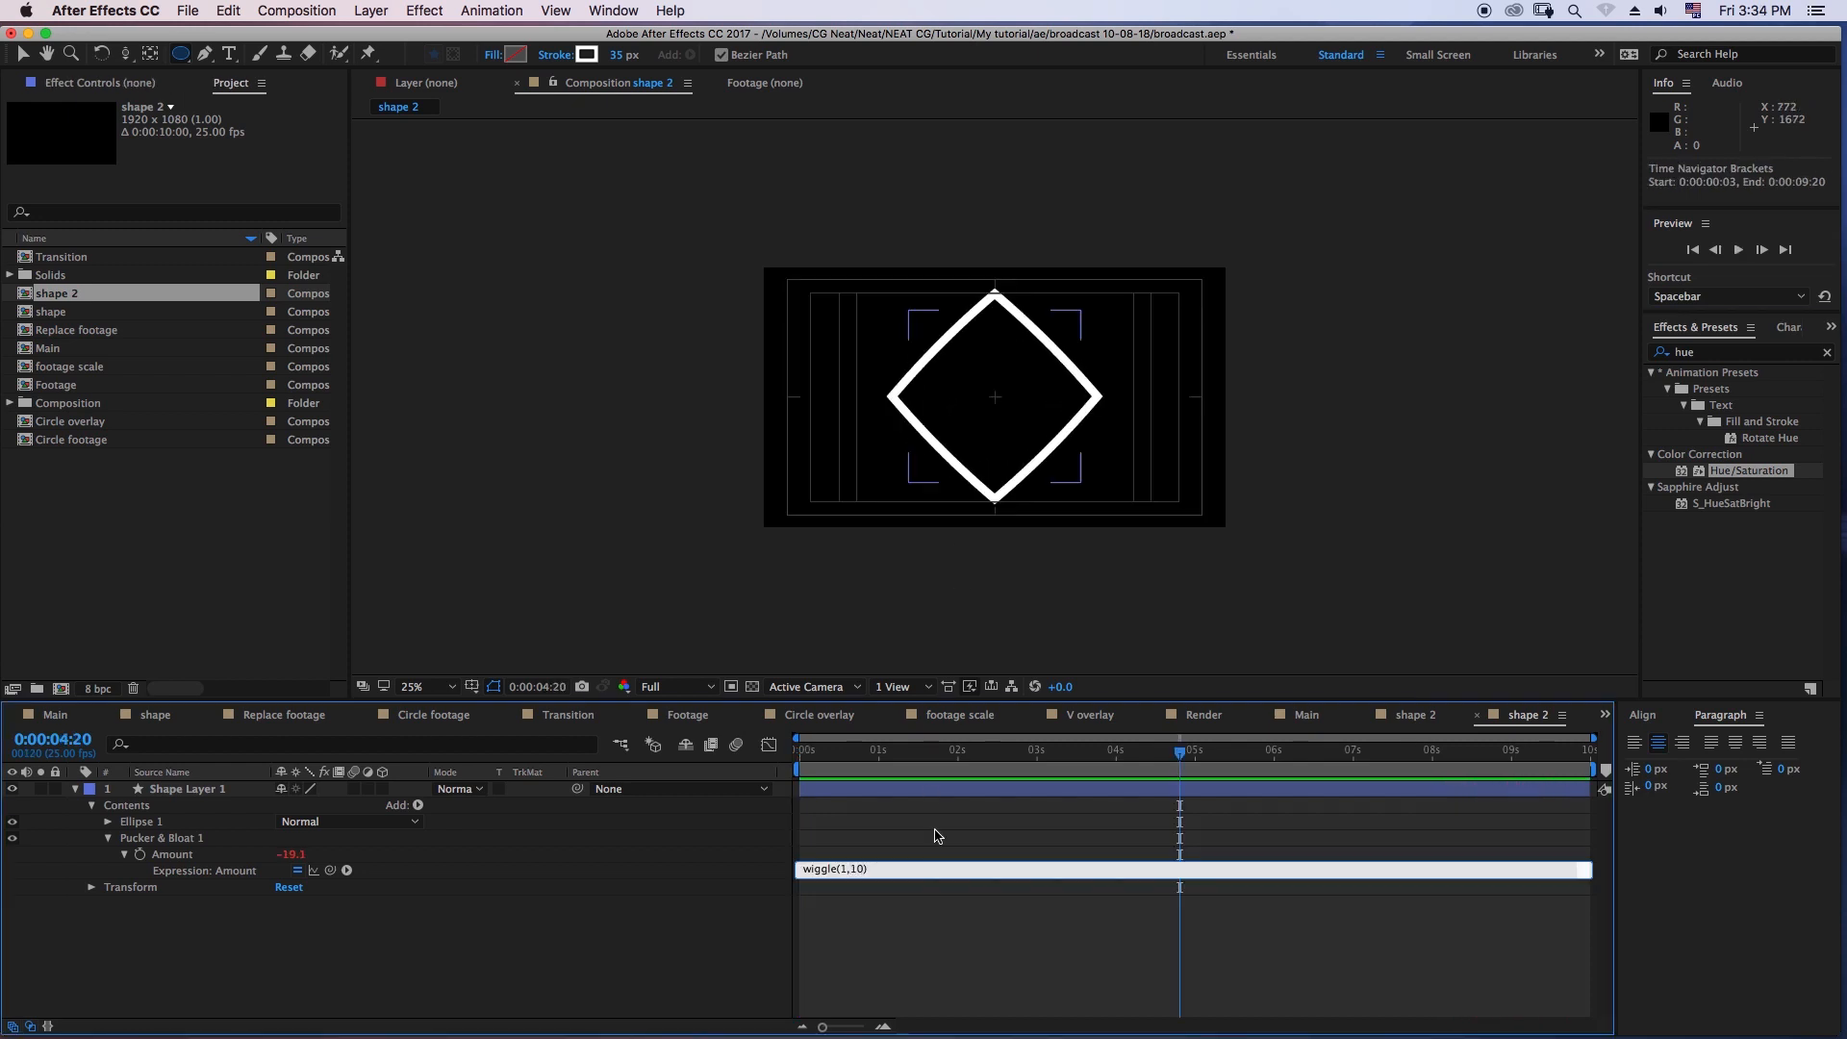
- Apply the expression wiggle(1,10) to the Pucker & Bloat Amount and preview the circle's animation from the start
left_click(935, 850)
left_click_drag(907, 758, 729, 757)
left_click(1738, 250)
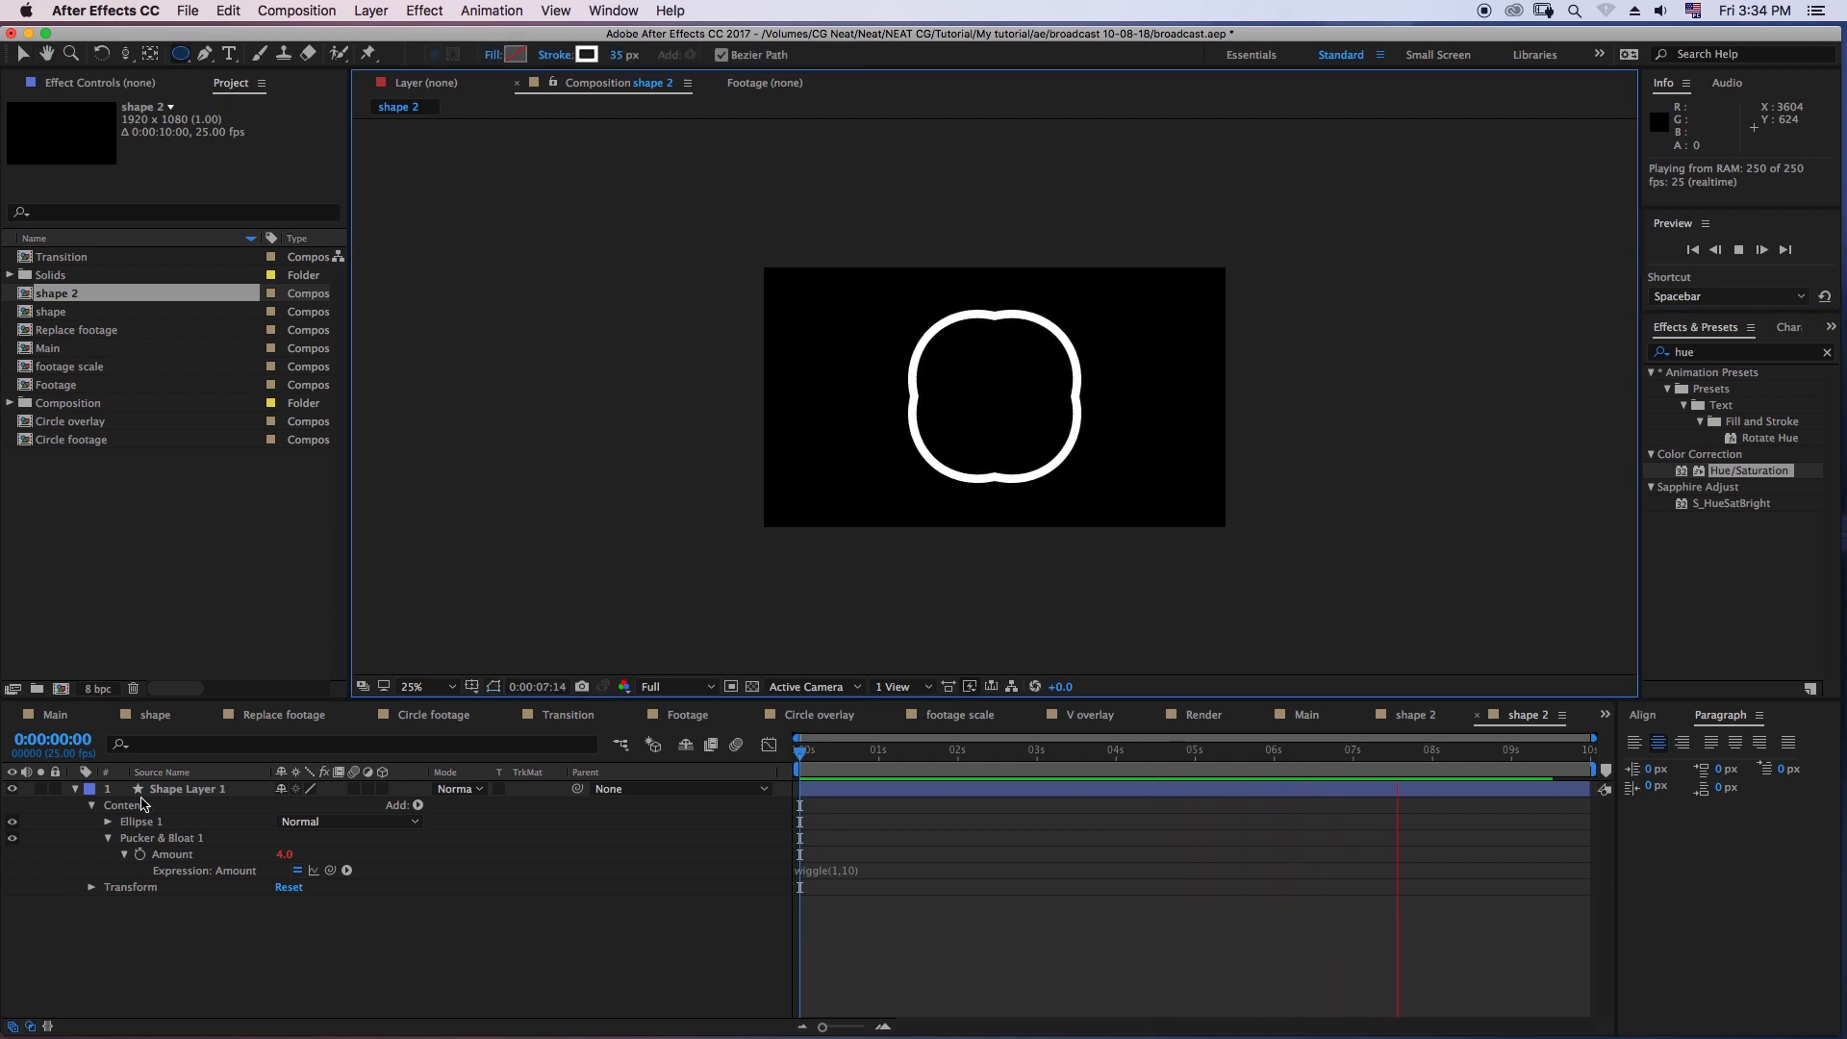
key("space")
- Collapse Shape Layer 1, duplicate it, and go to about 0:00:00:05
left_click(74, 789)
left_click(879, 767)
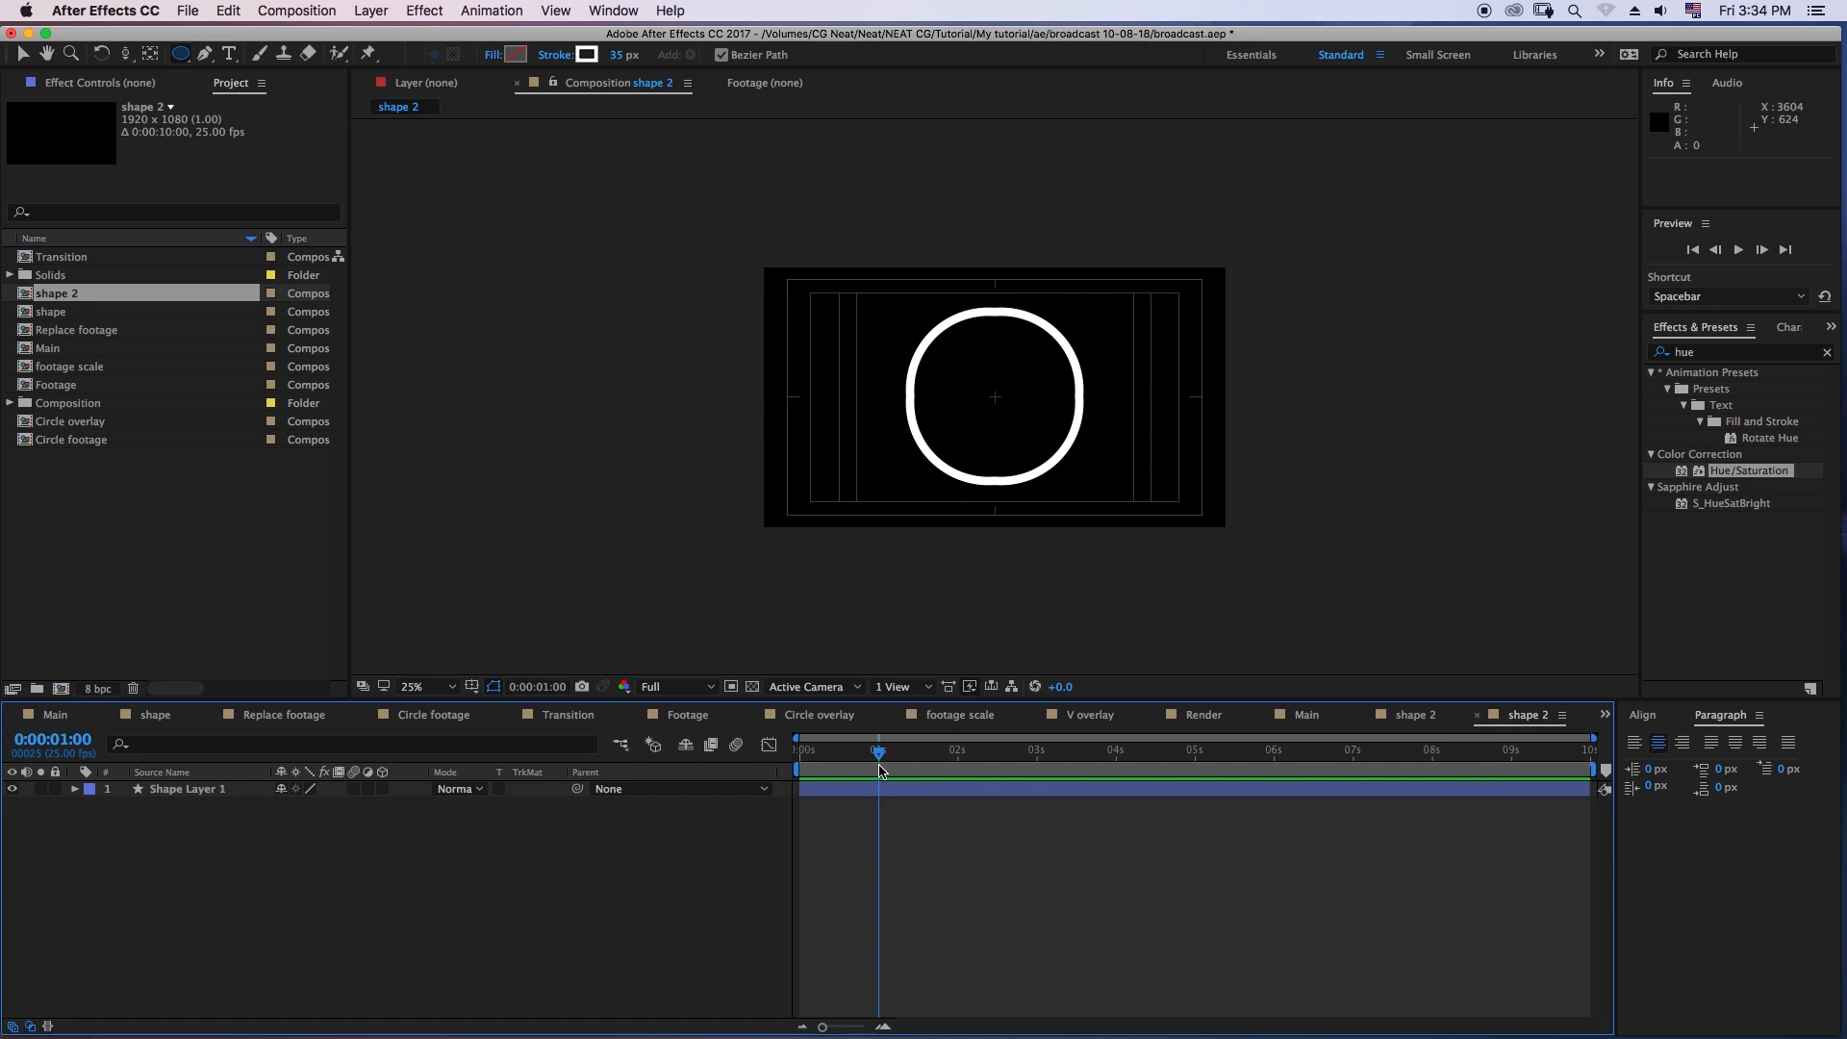
left_click(197, 790)
key("super+d")
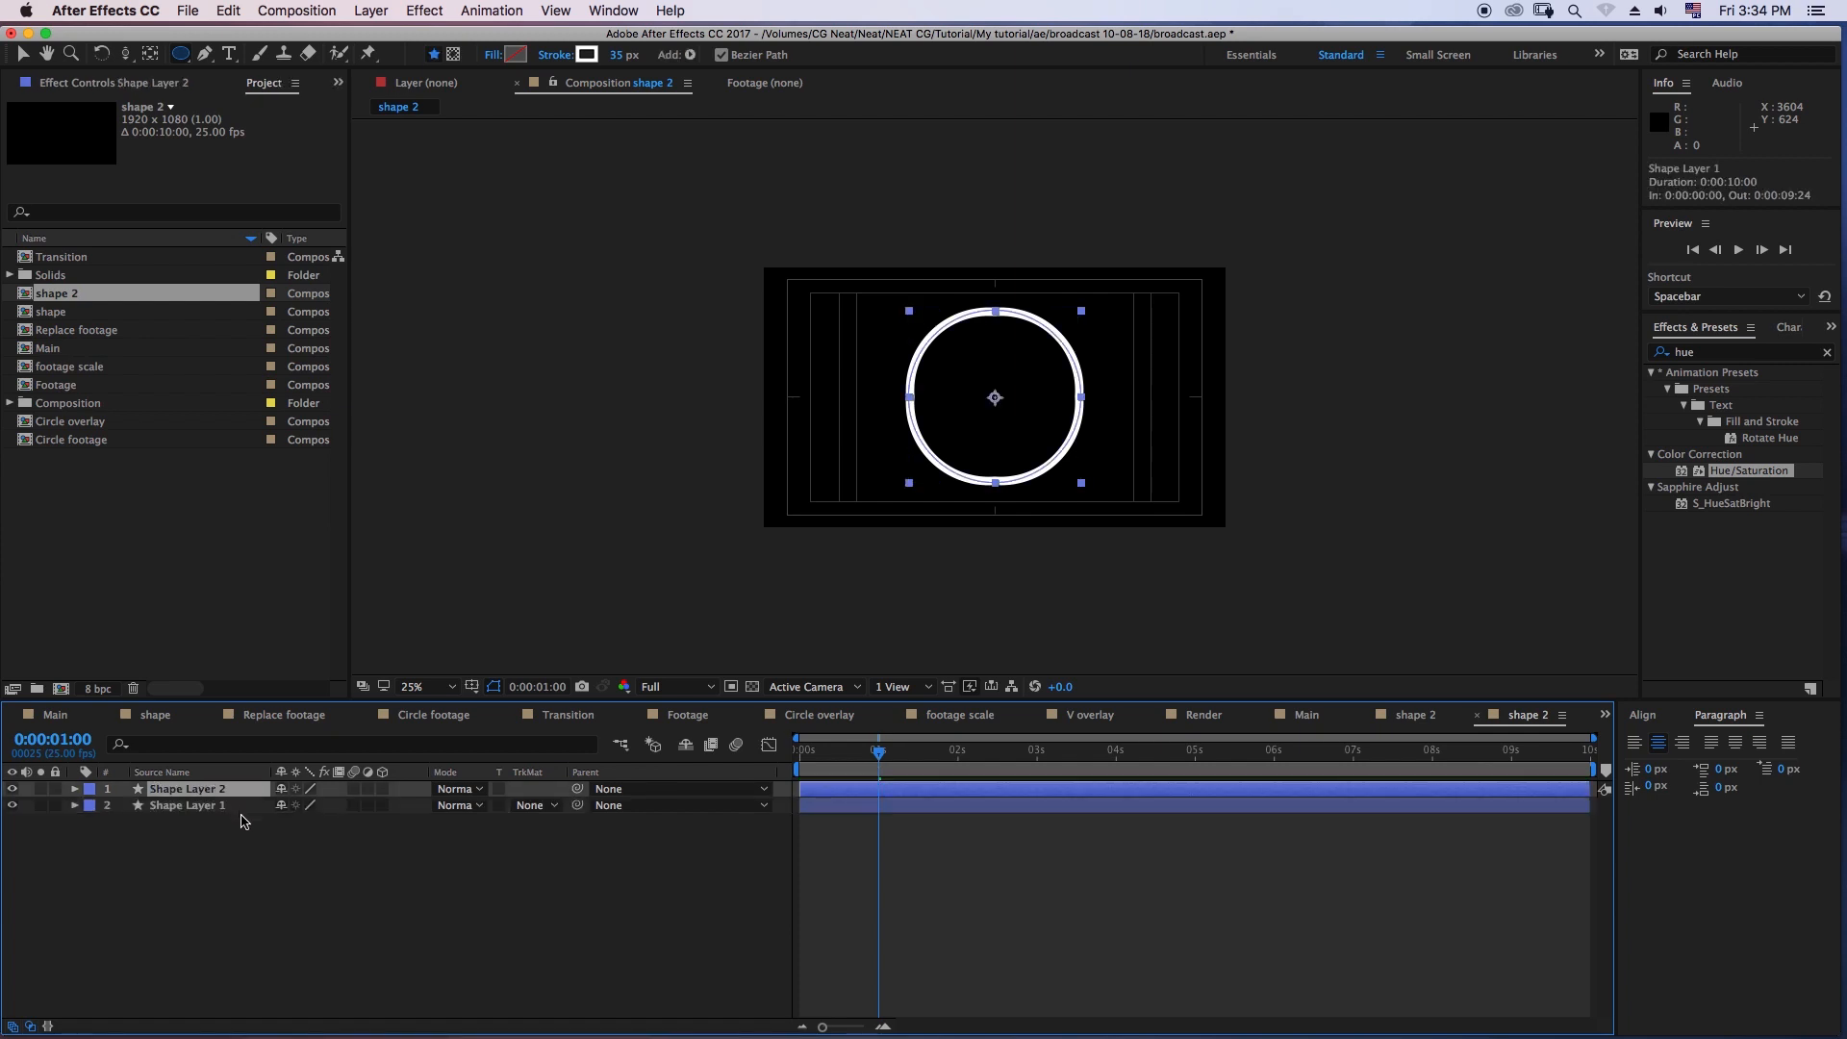
left_click_drag(857, 763, 816, 760)
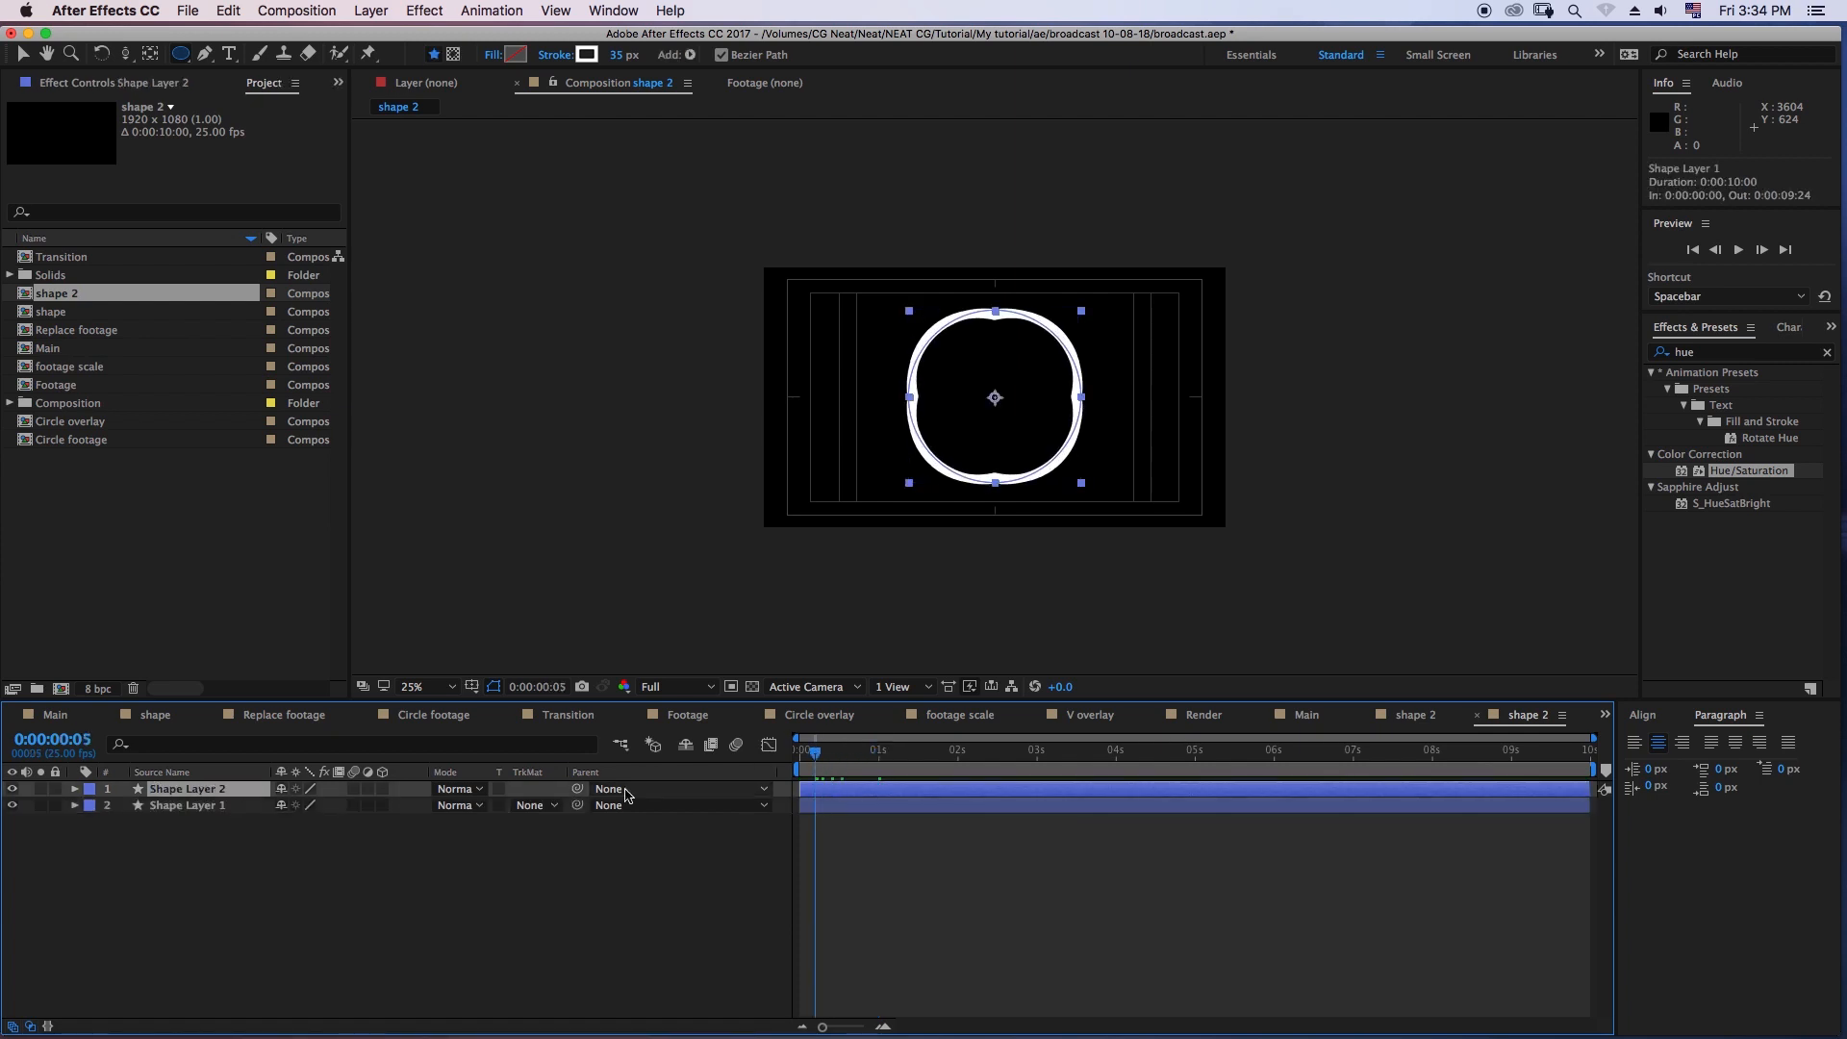
- Set the duplicated shape layer's stroke to None and its fill to Solid Color
left_click(558, 55)
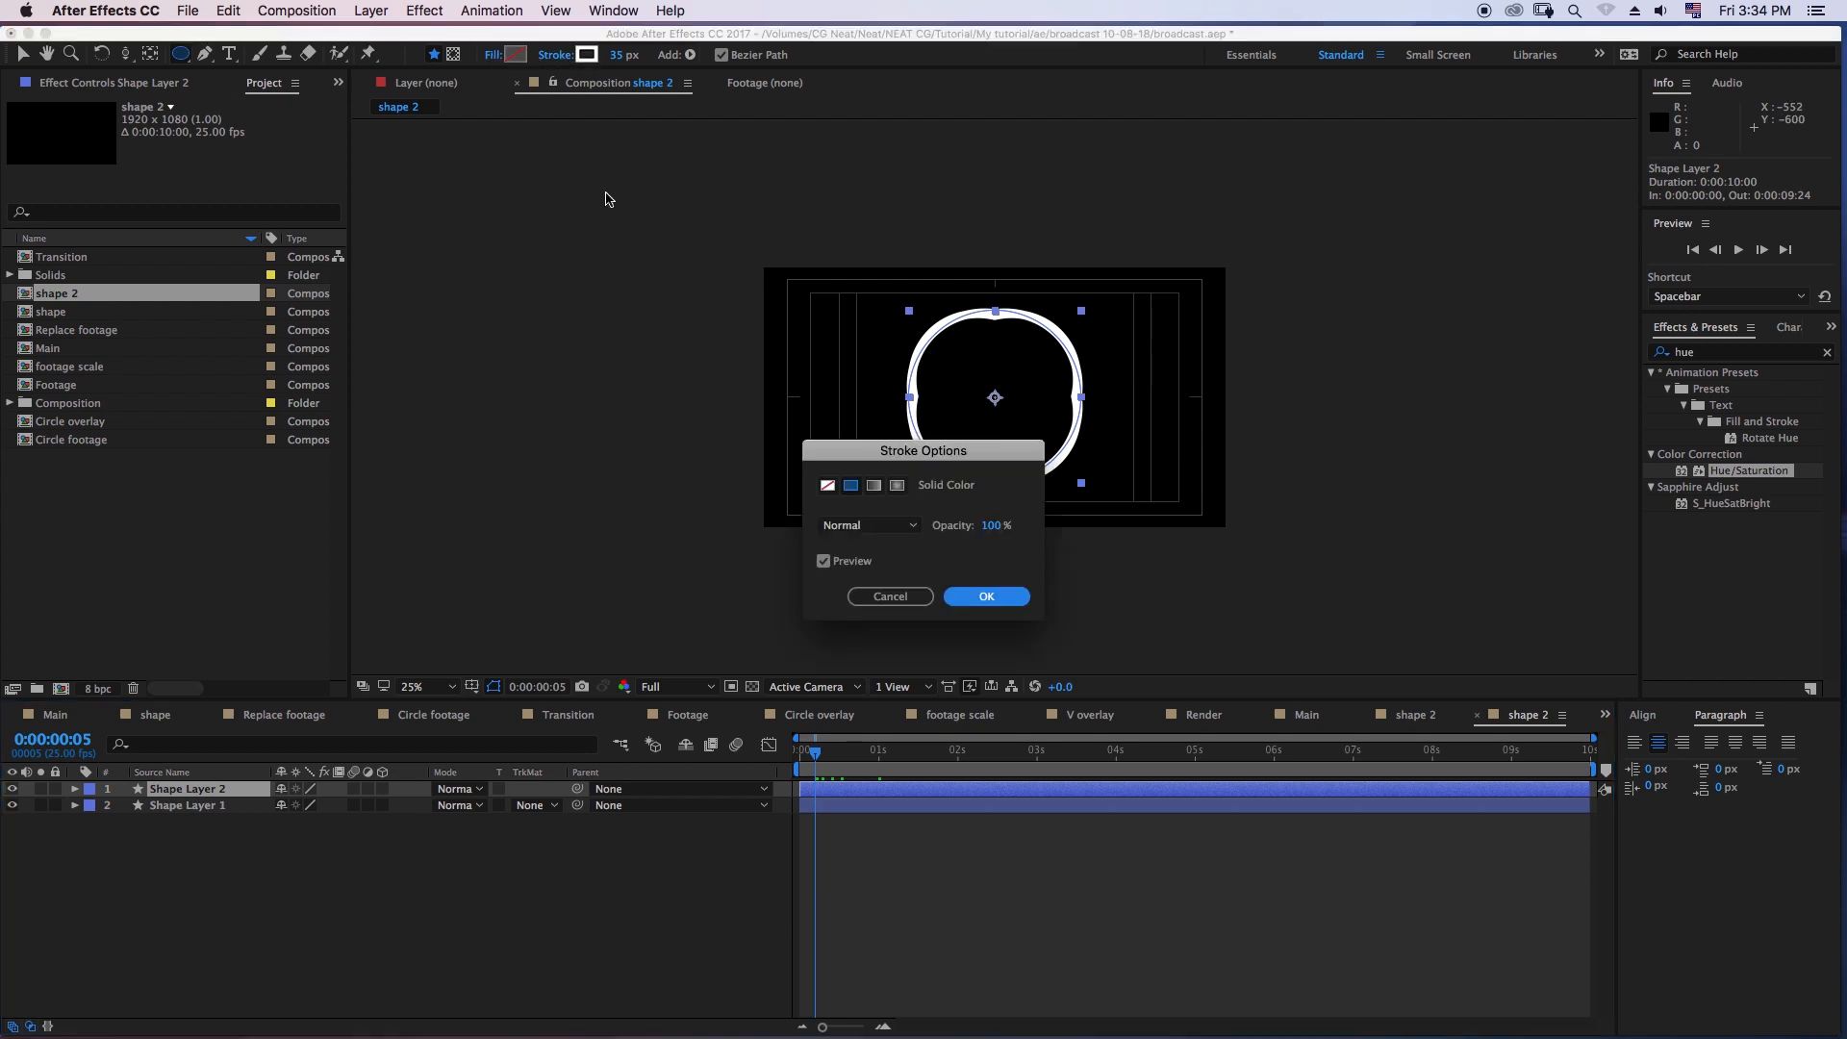
left_click(827, 484)
left_click(971, 596)
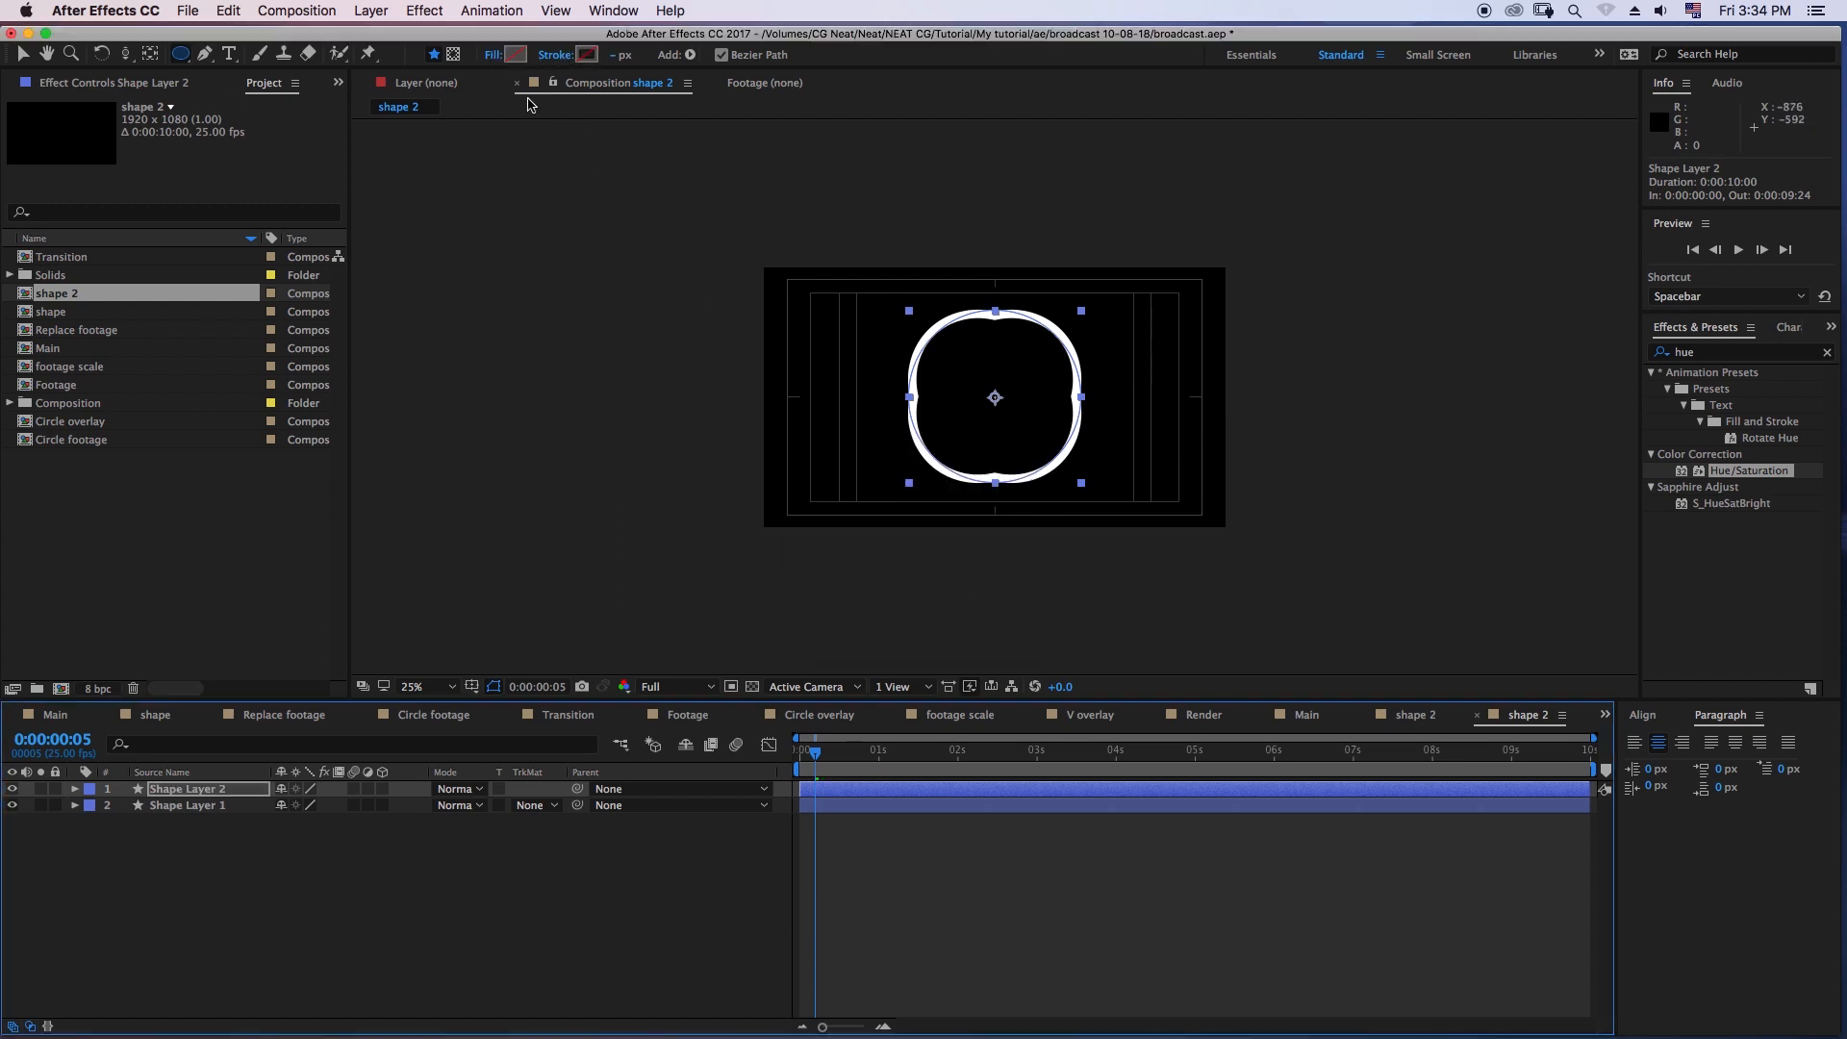
left_click(494, 56)
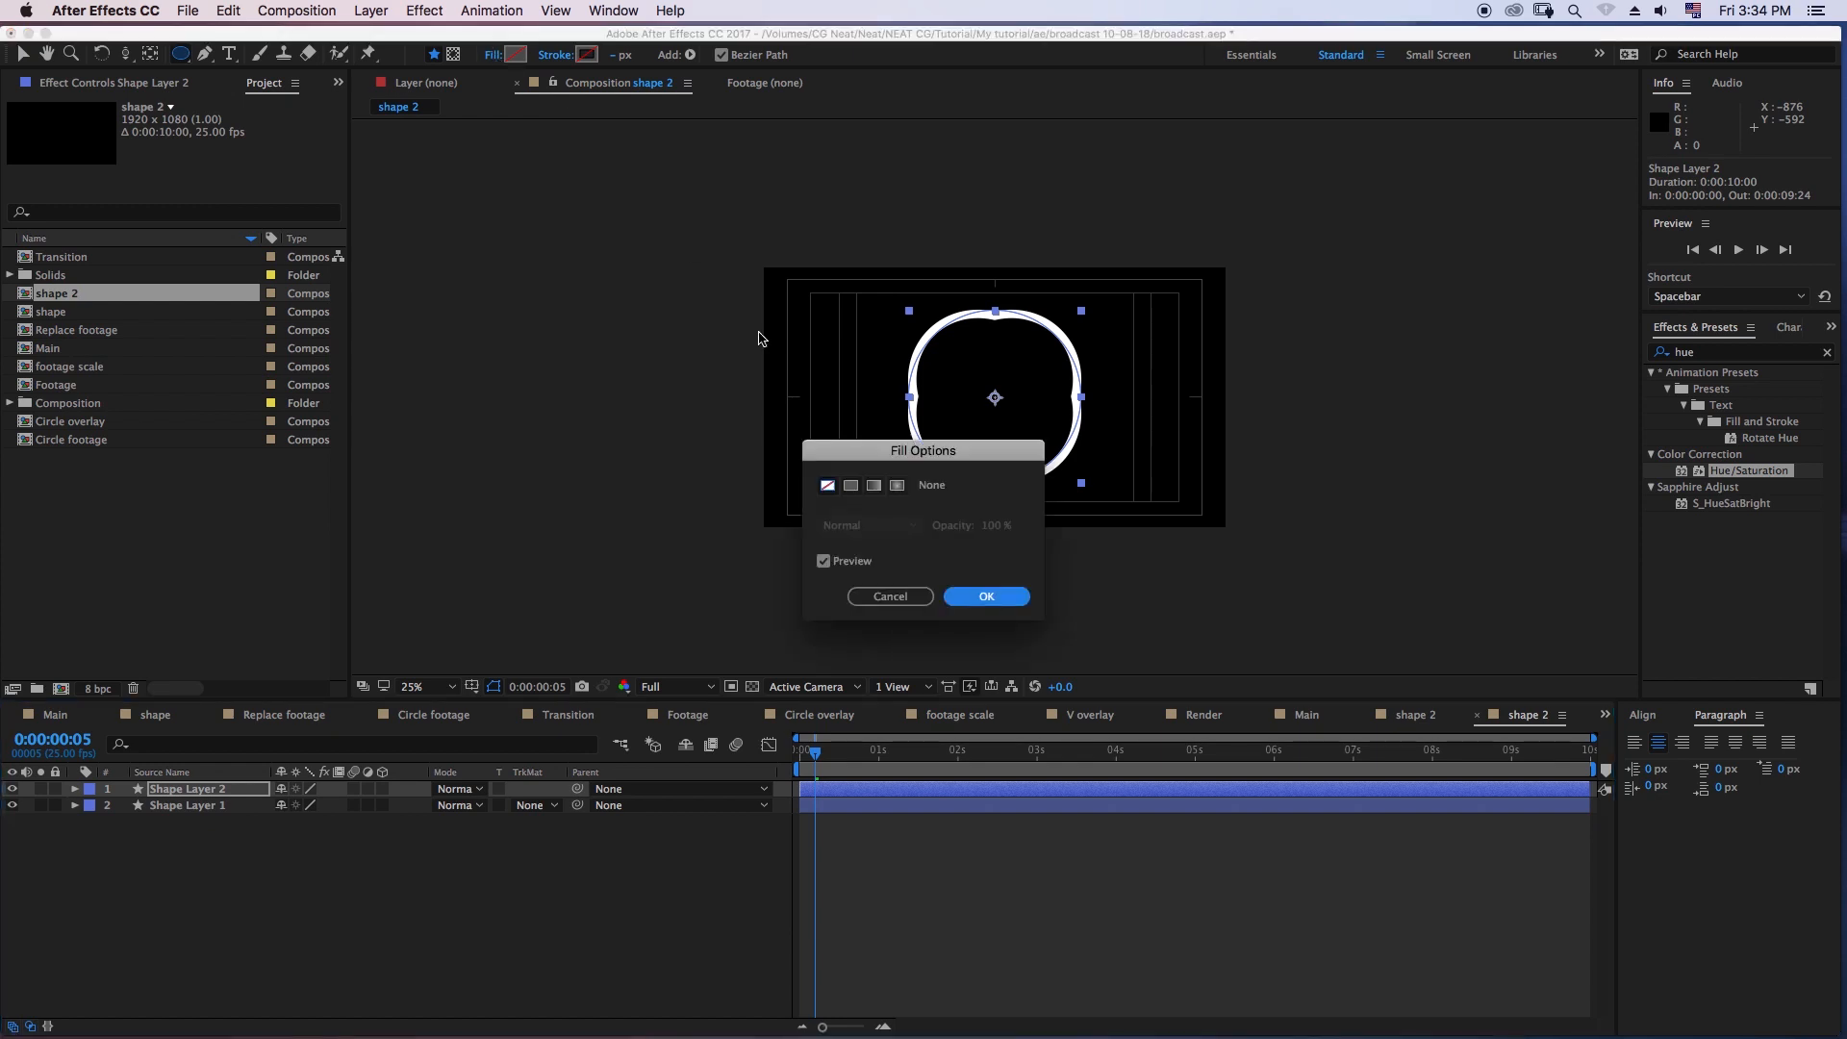
left_click(855, 491)
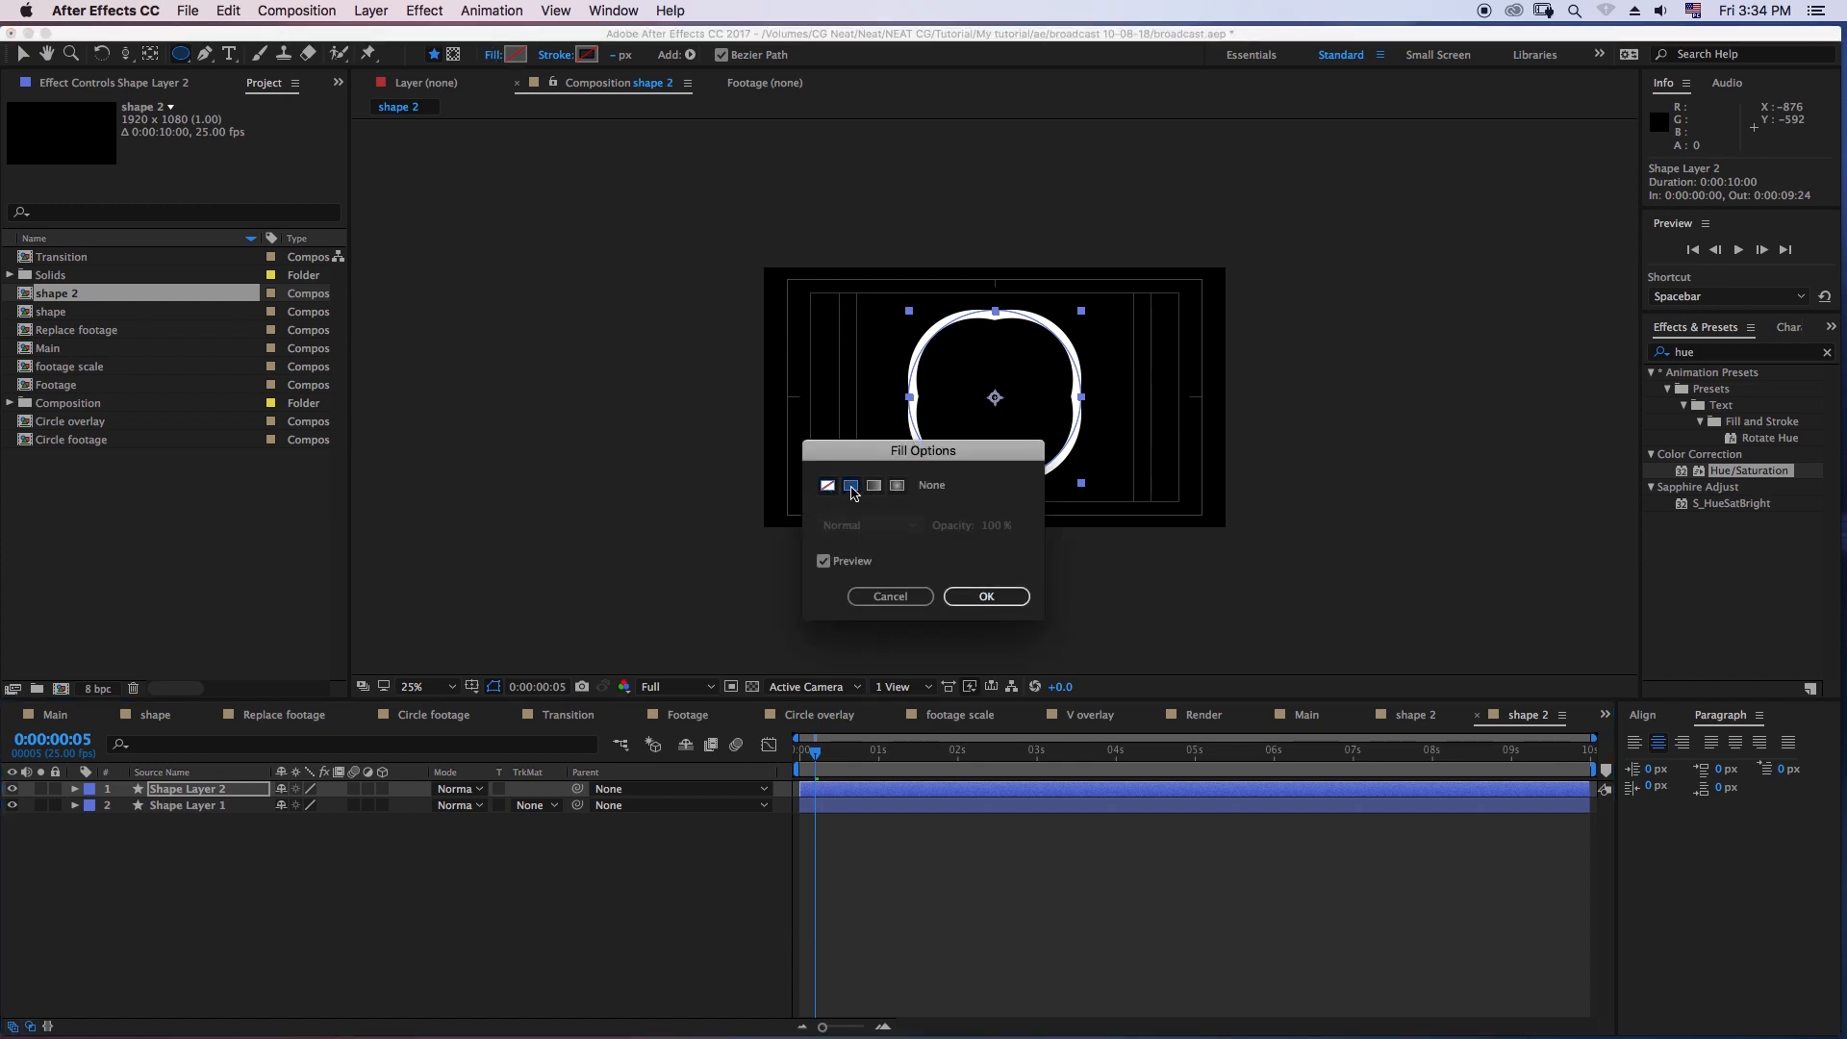
left_click(983, 593)
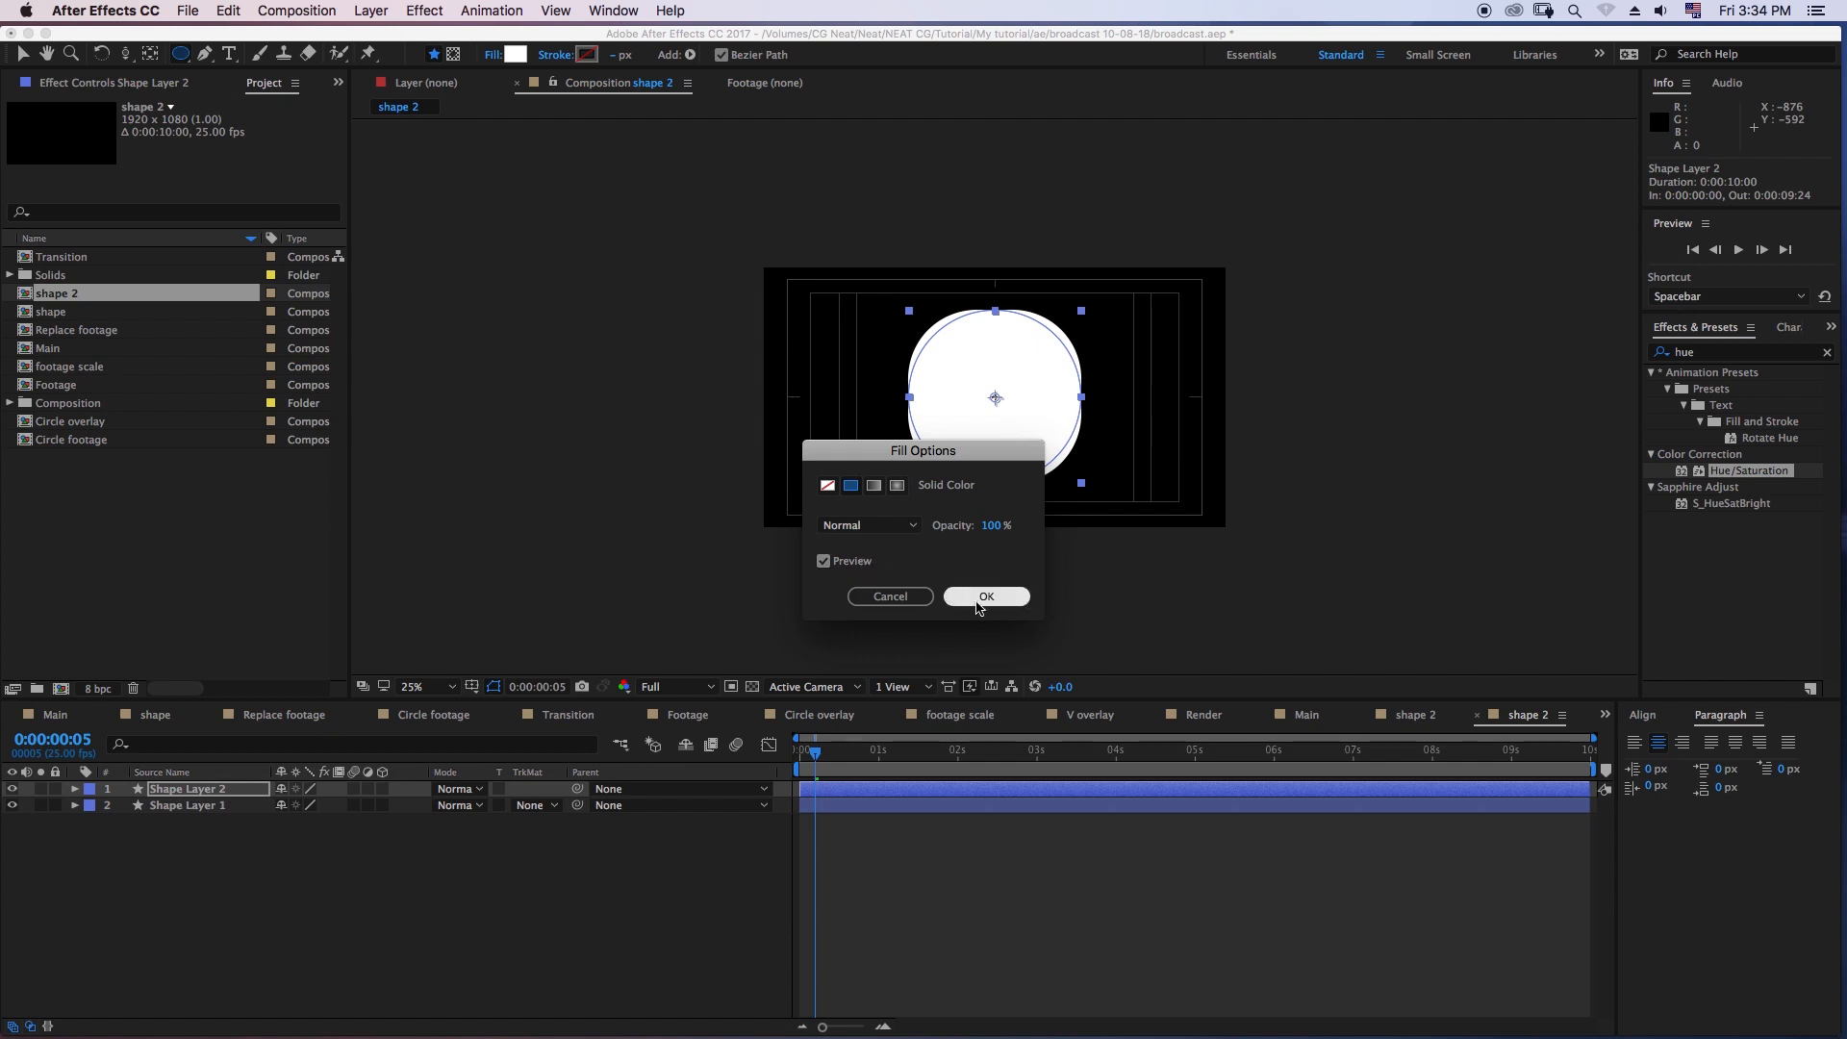
left_click(986, 596)
- Change Shape Layer 2's fill color to a light red, RGB 230, 107, 107
left_click(515, 55)
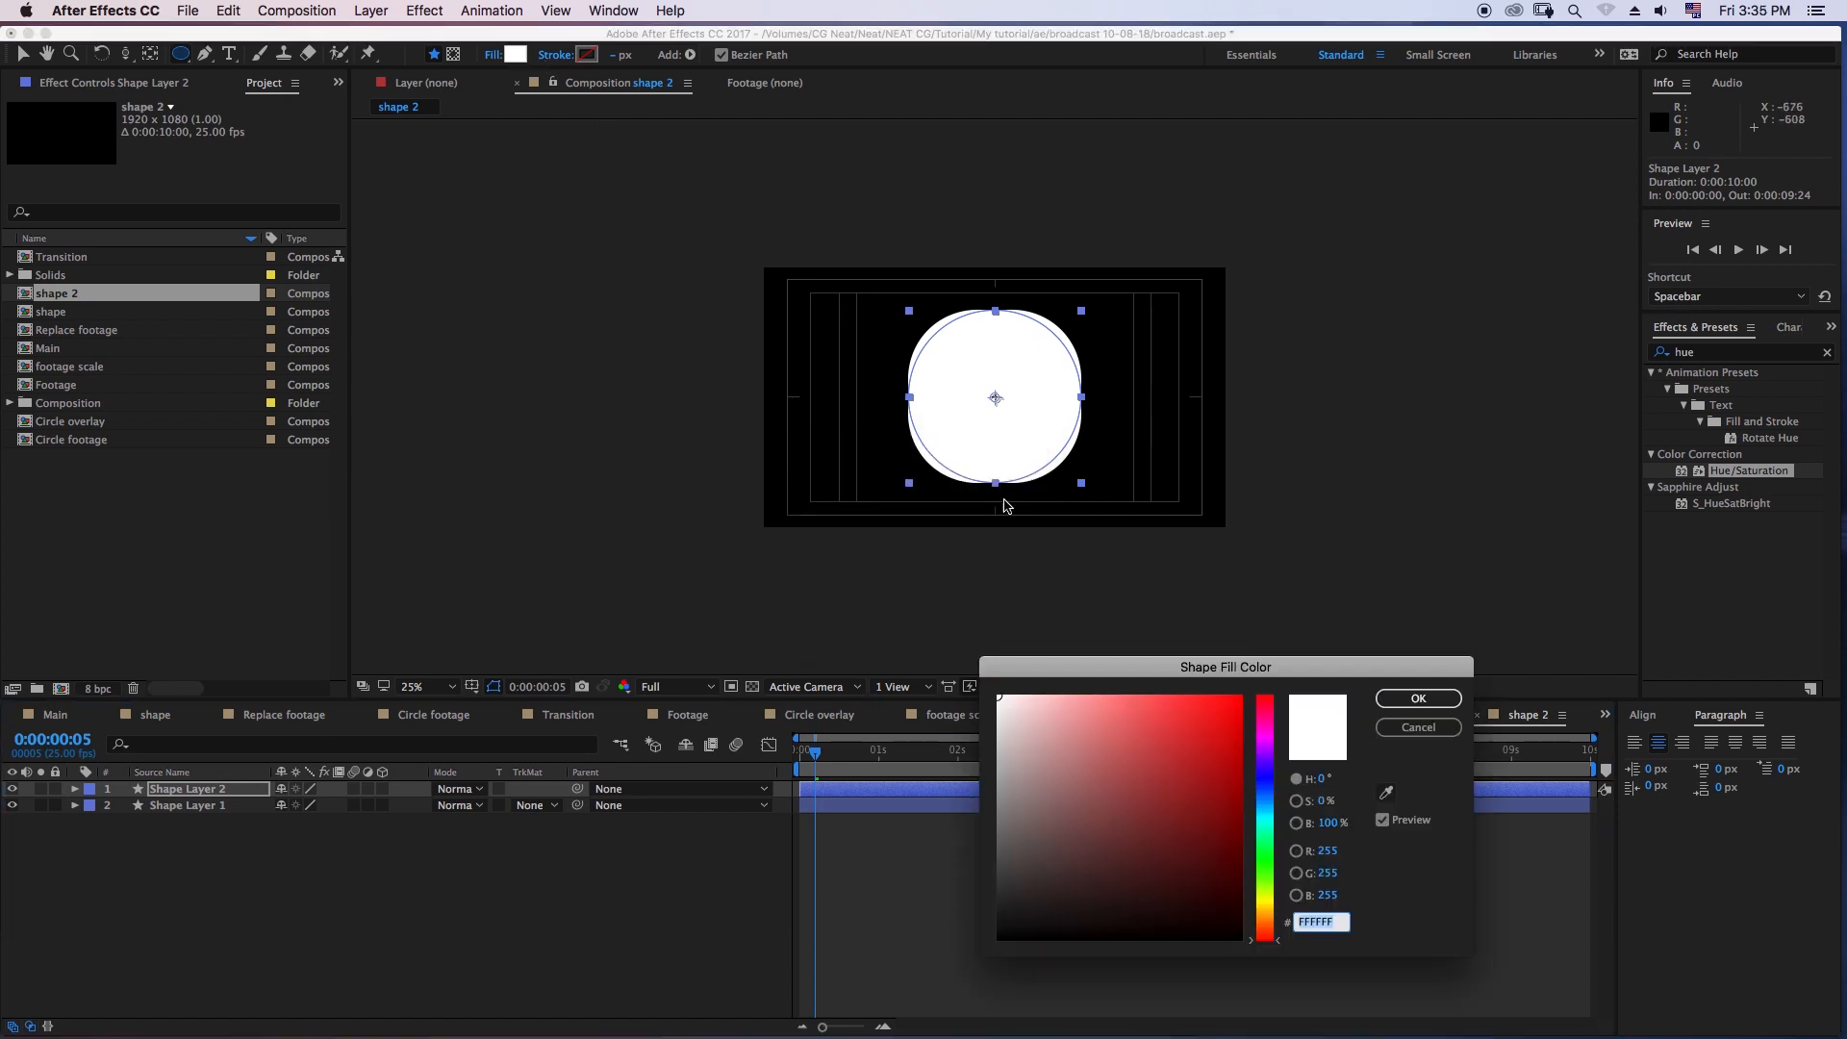
left_click(1085, 698)
left_click(1128, 719)
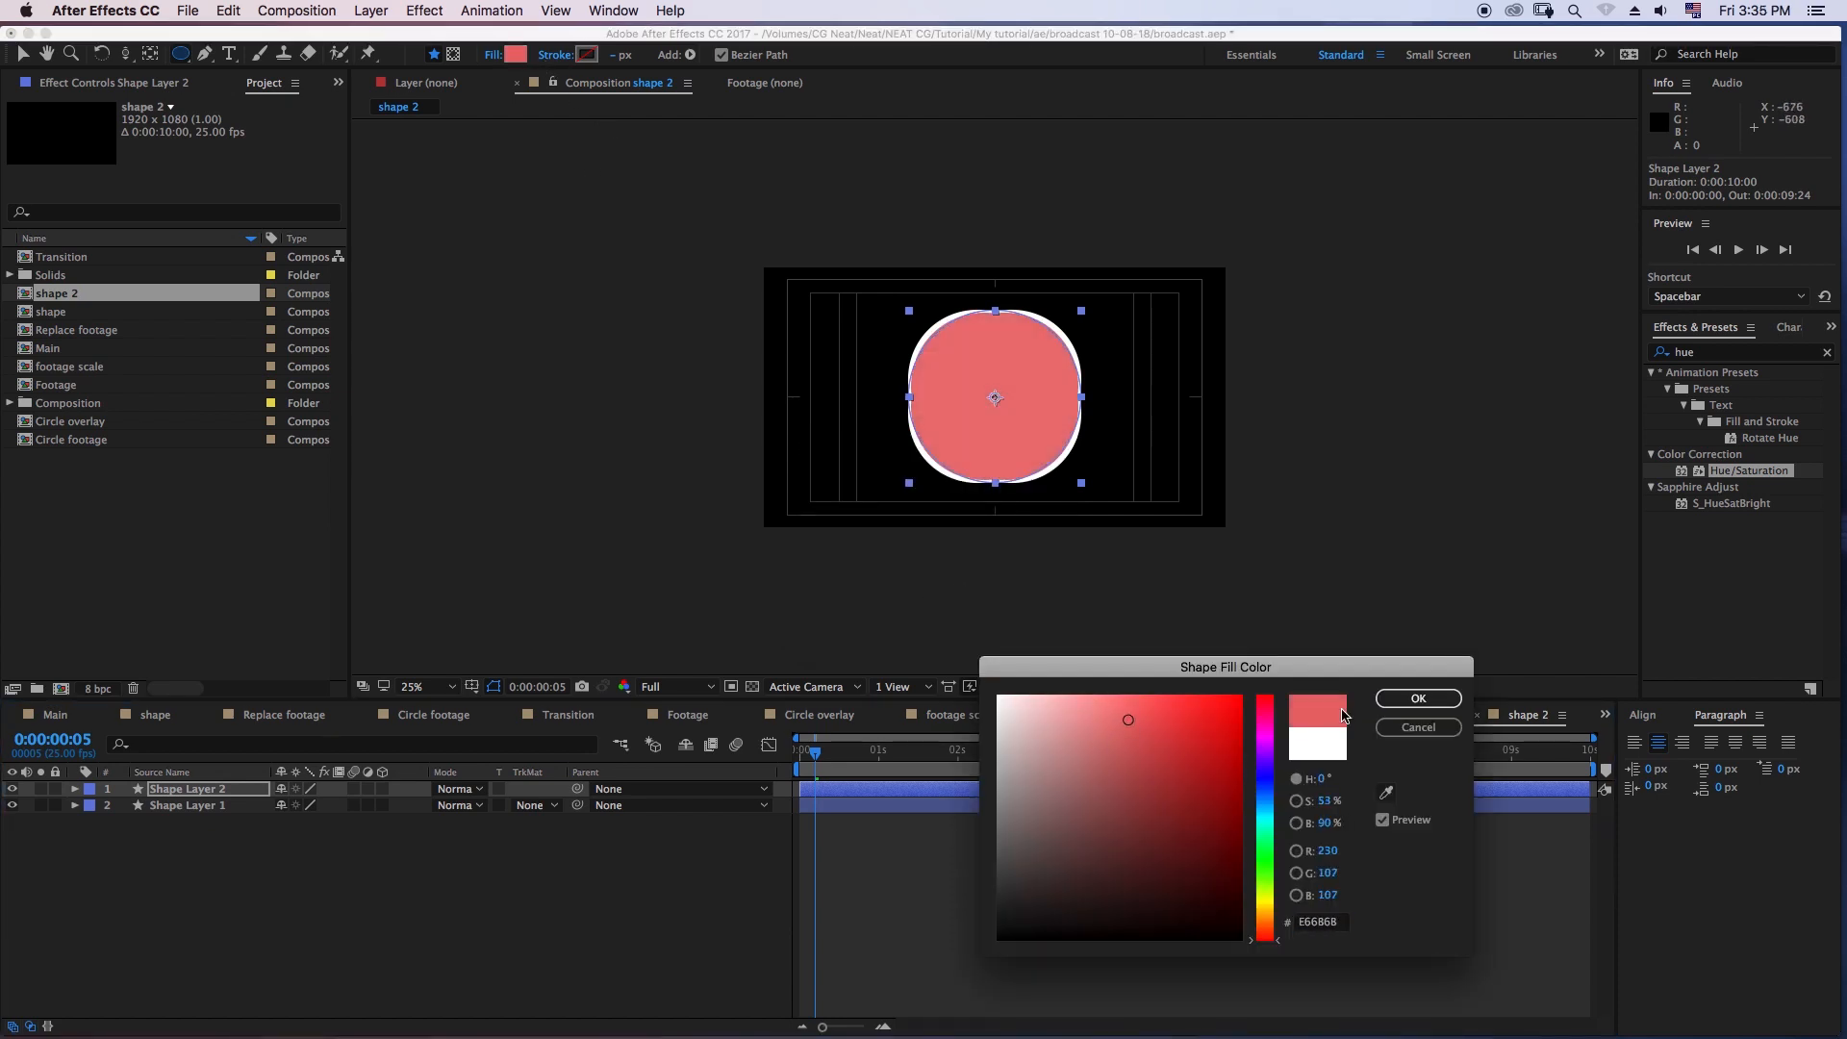
left_click(1418, 699)
- Change Shape Layer 1's stroke color to a dark magenta
left_click(217, 805)
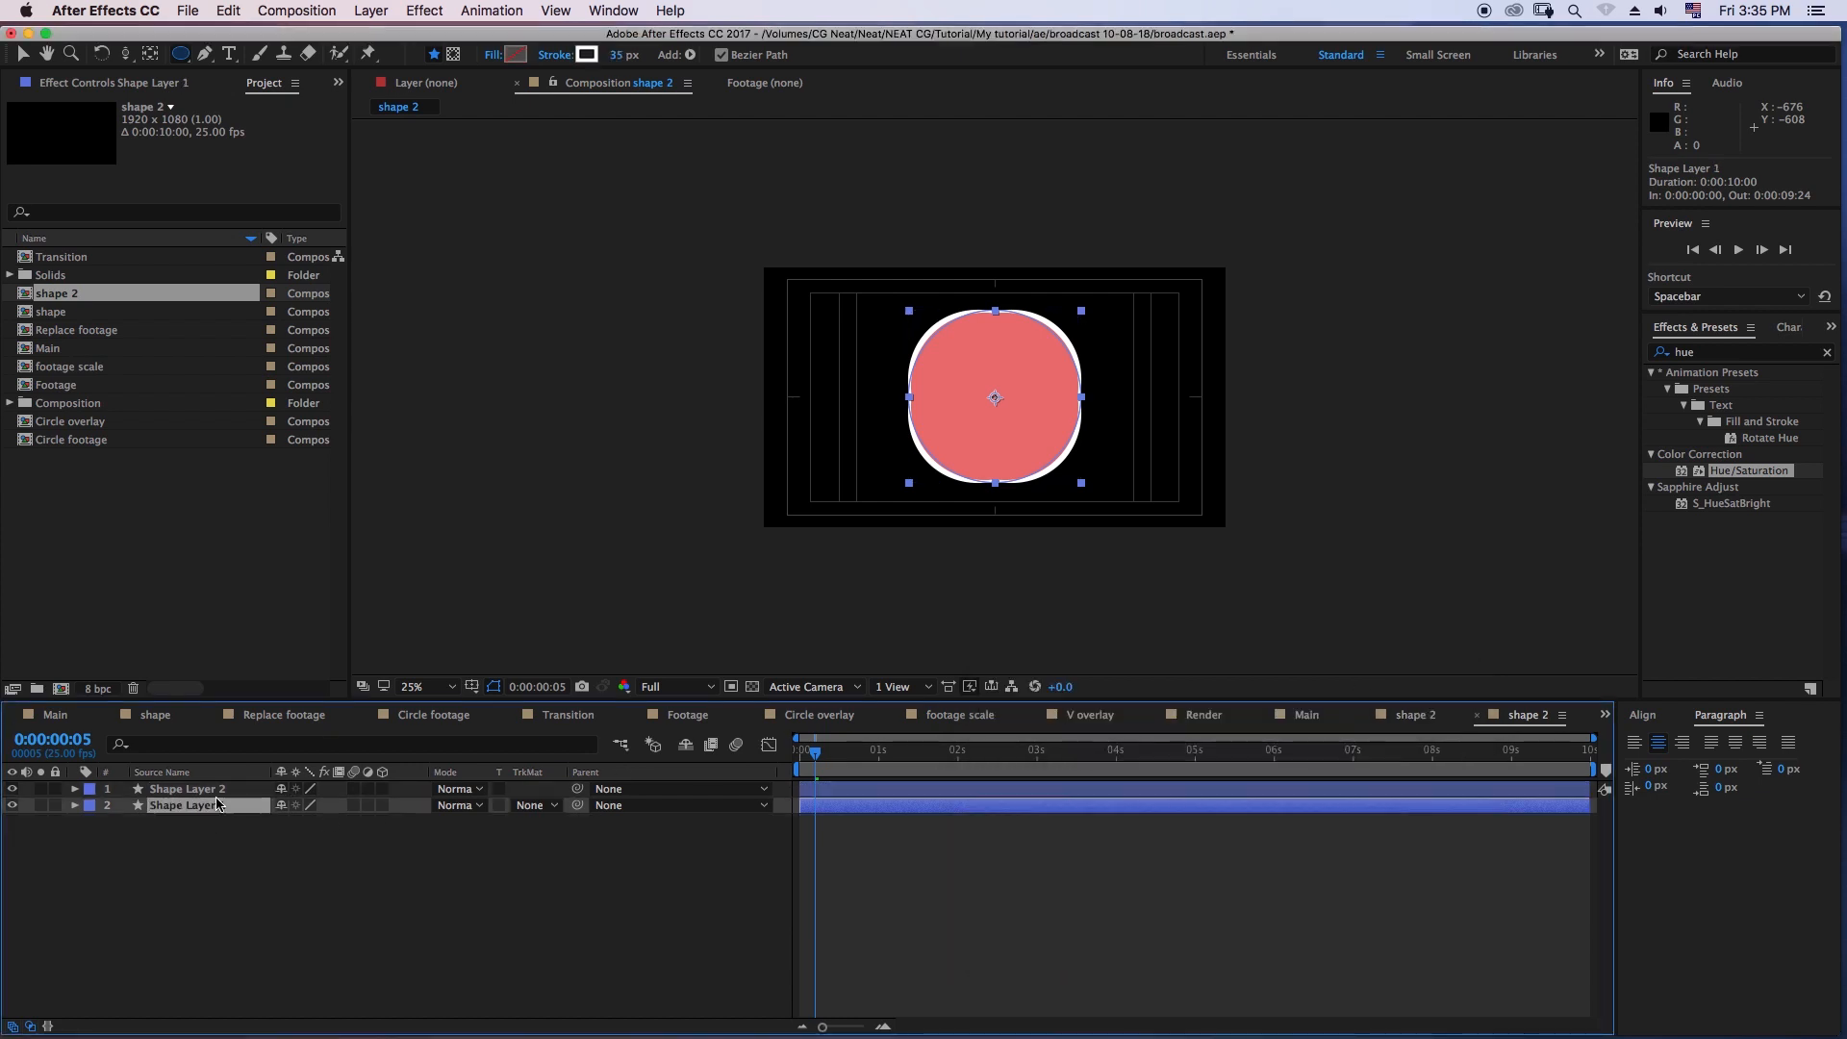
left_click(586, 55)
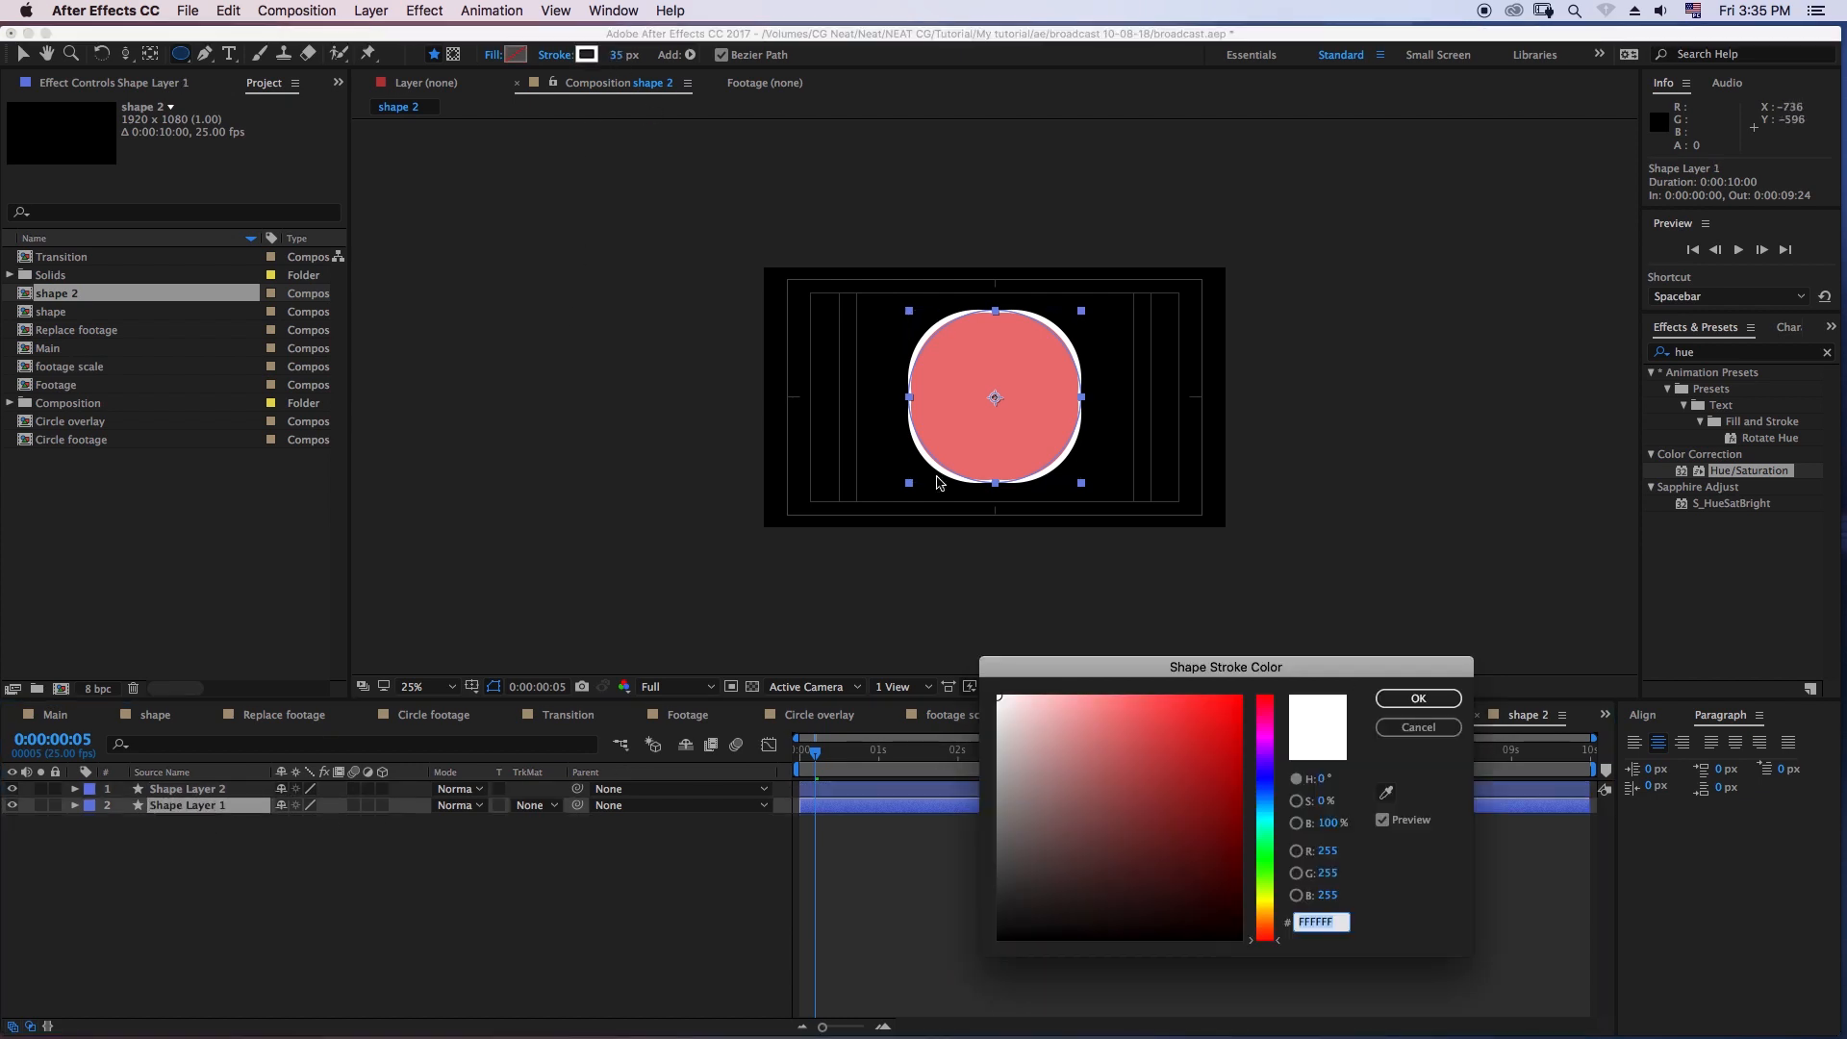
left_click(1266, 728)
left_click(1203, 785)
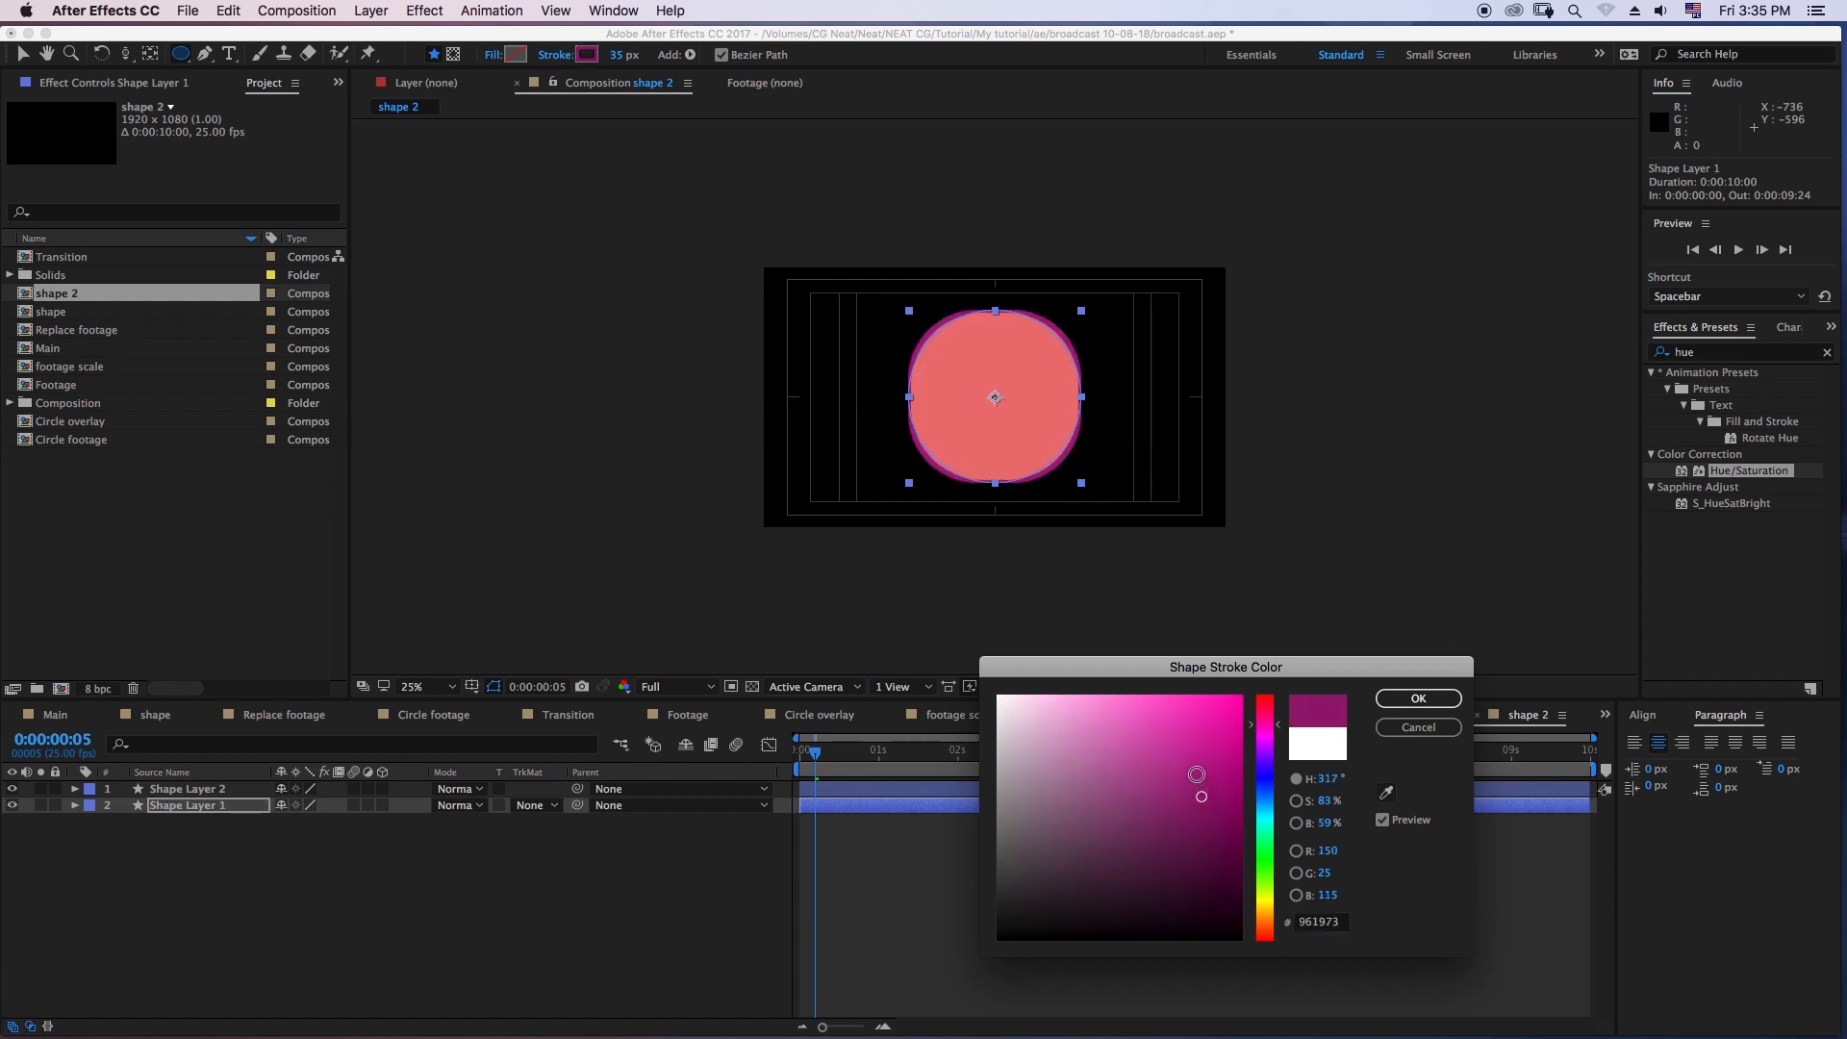
left_click(1418, 698)
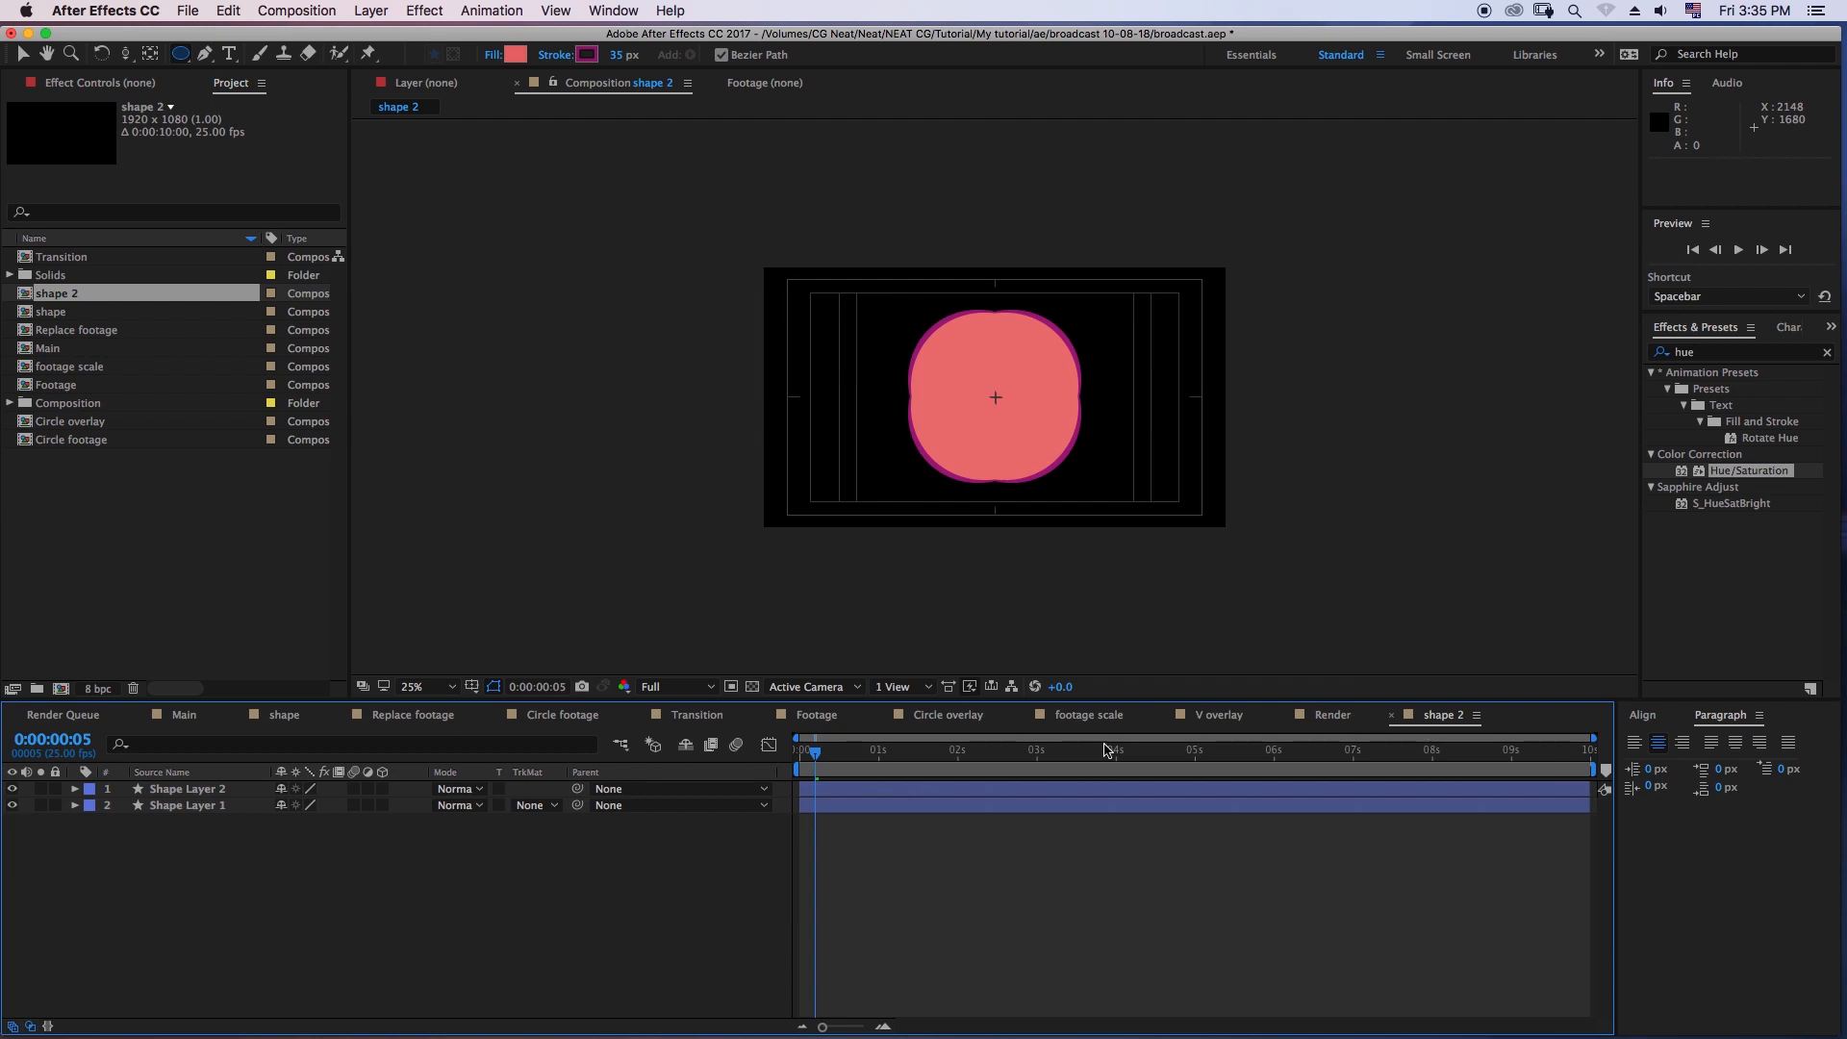
- Recolor Shape Layer 2's fill to a light pink by shifting the hue to magenta and lightening it
left_click(226, 805)
left_click(241, 789)
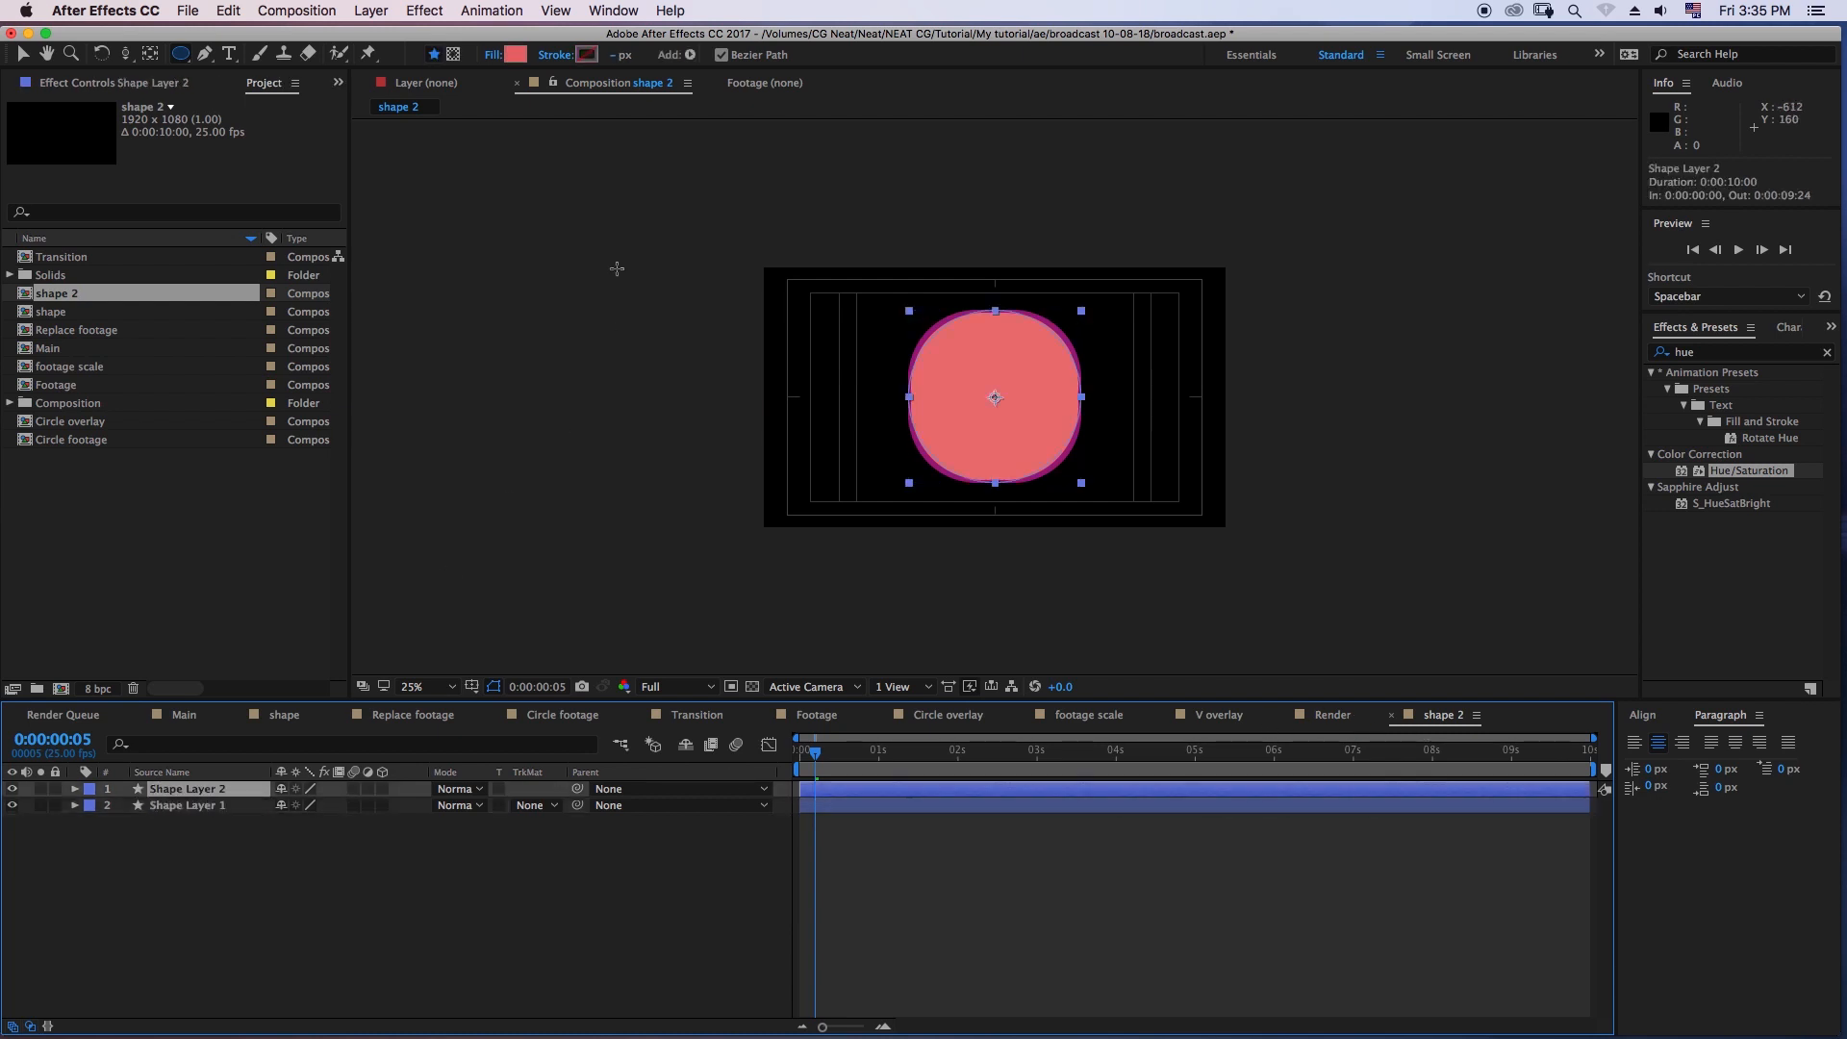
left_click(517, 55)
left_click_drag(1262, 728, 1262, 719)
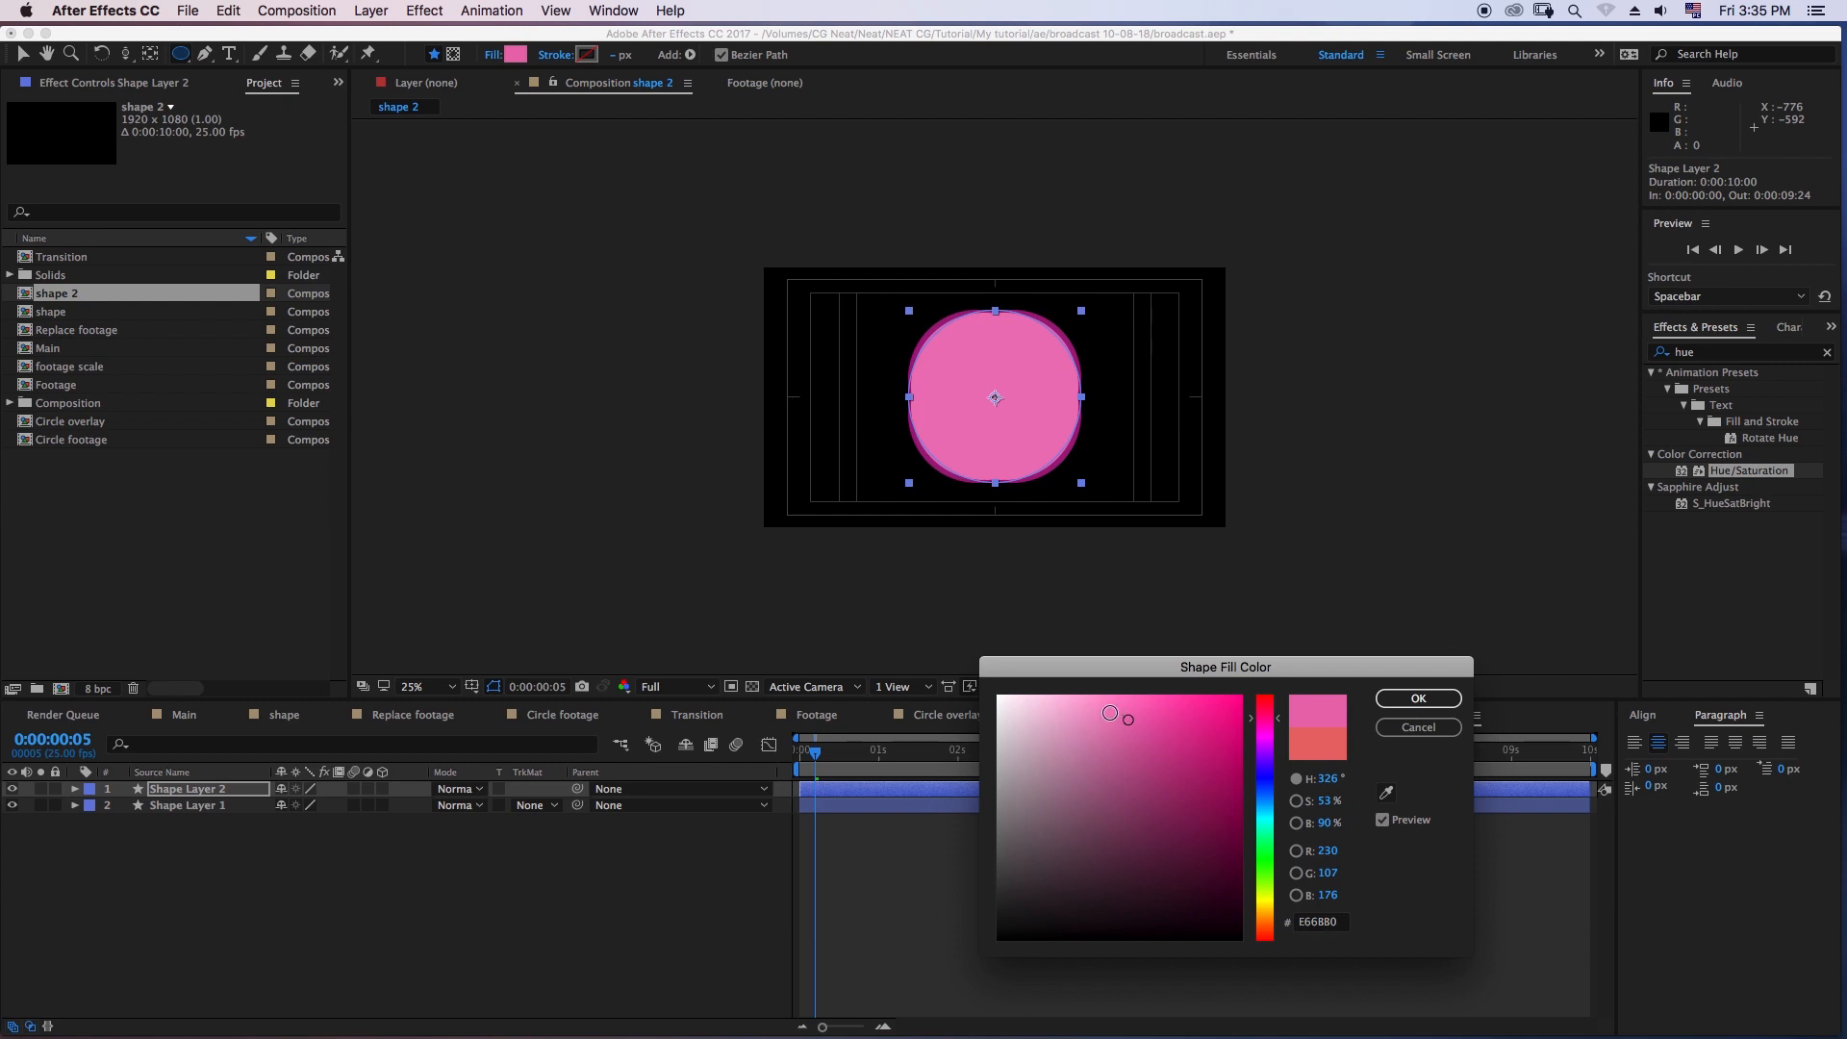
left_click_drag(1129, 720, 1106, 712)
left_click(1418, 698)
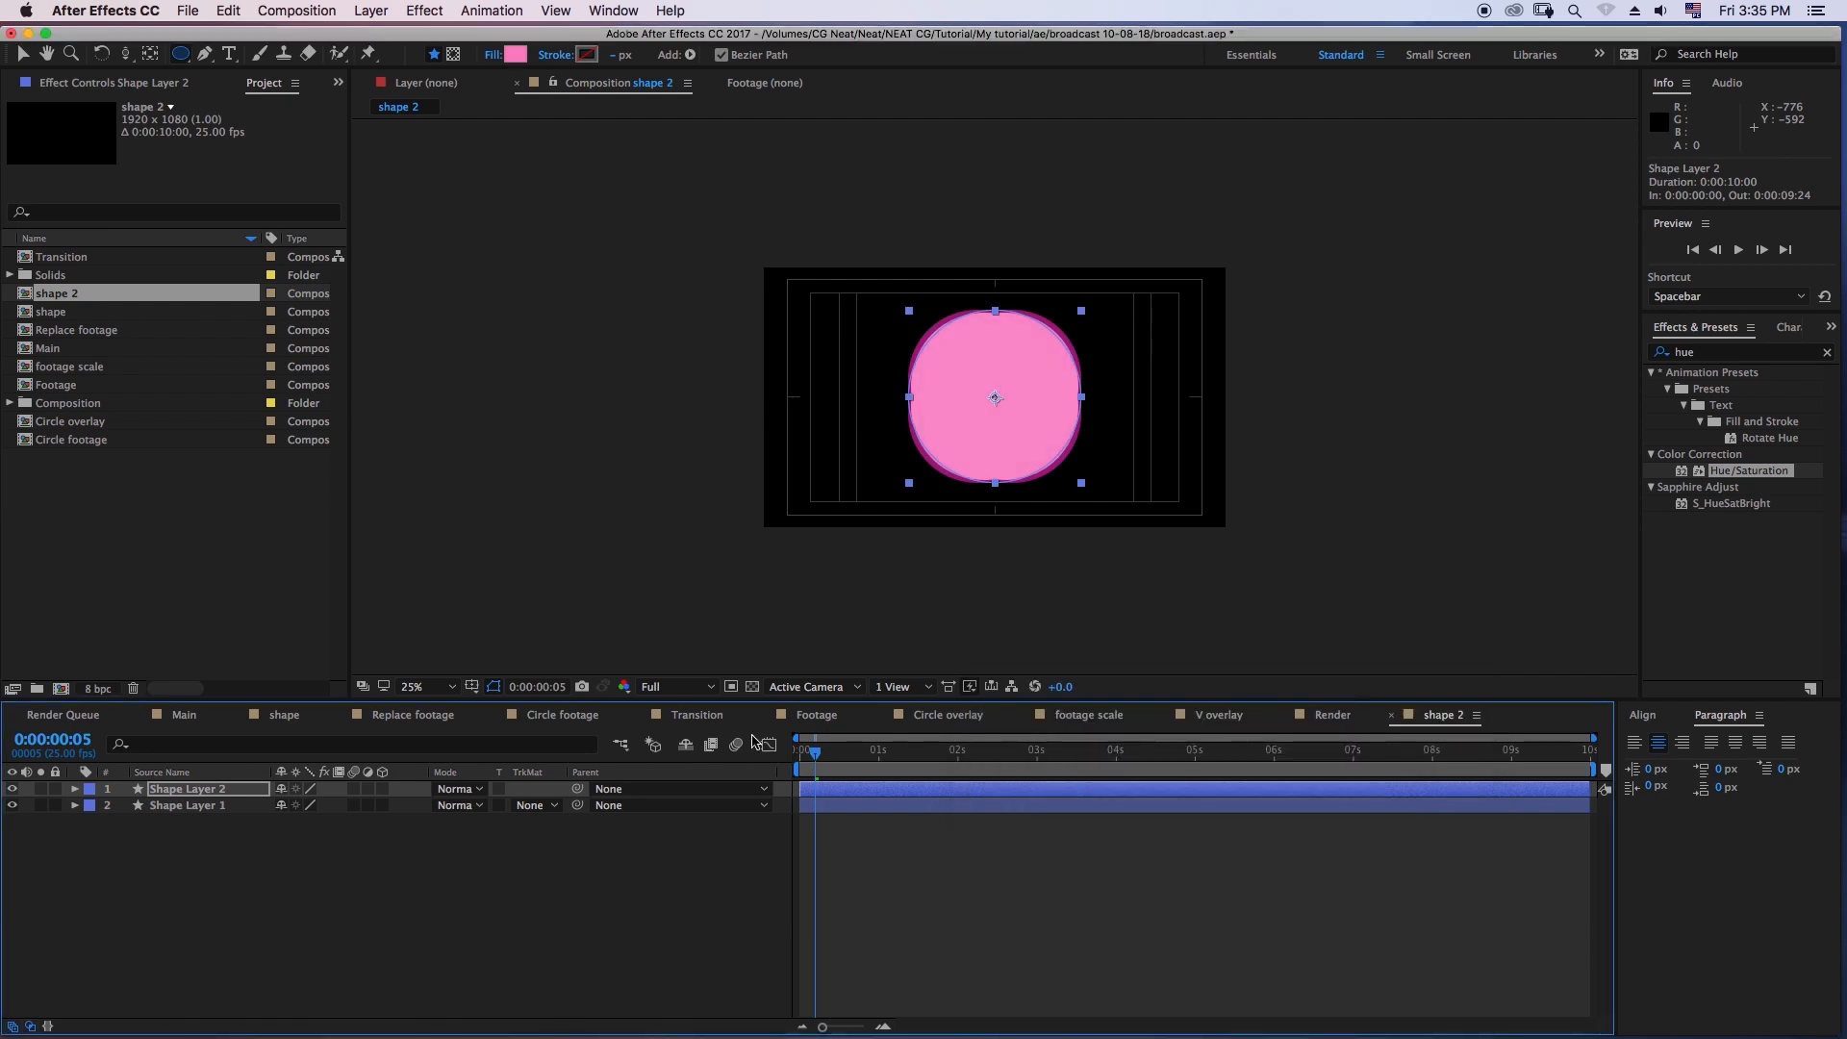
- Add the shape 2 composition to Main above Circle footage and move it to the frame's lower-left corner
left_click(202, 716)
left_click_drag(72, 301, 180, 791)
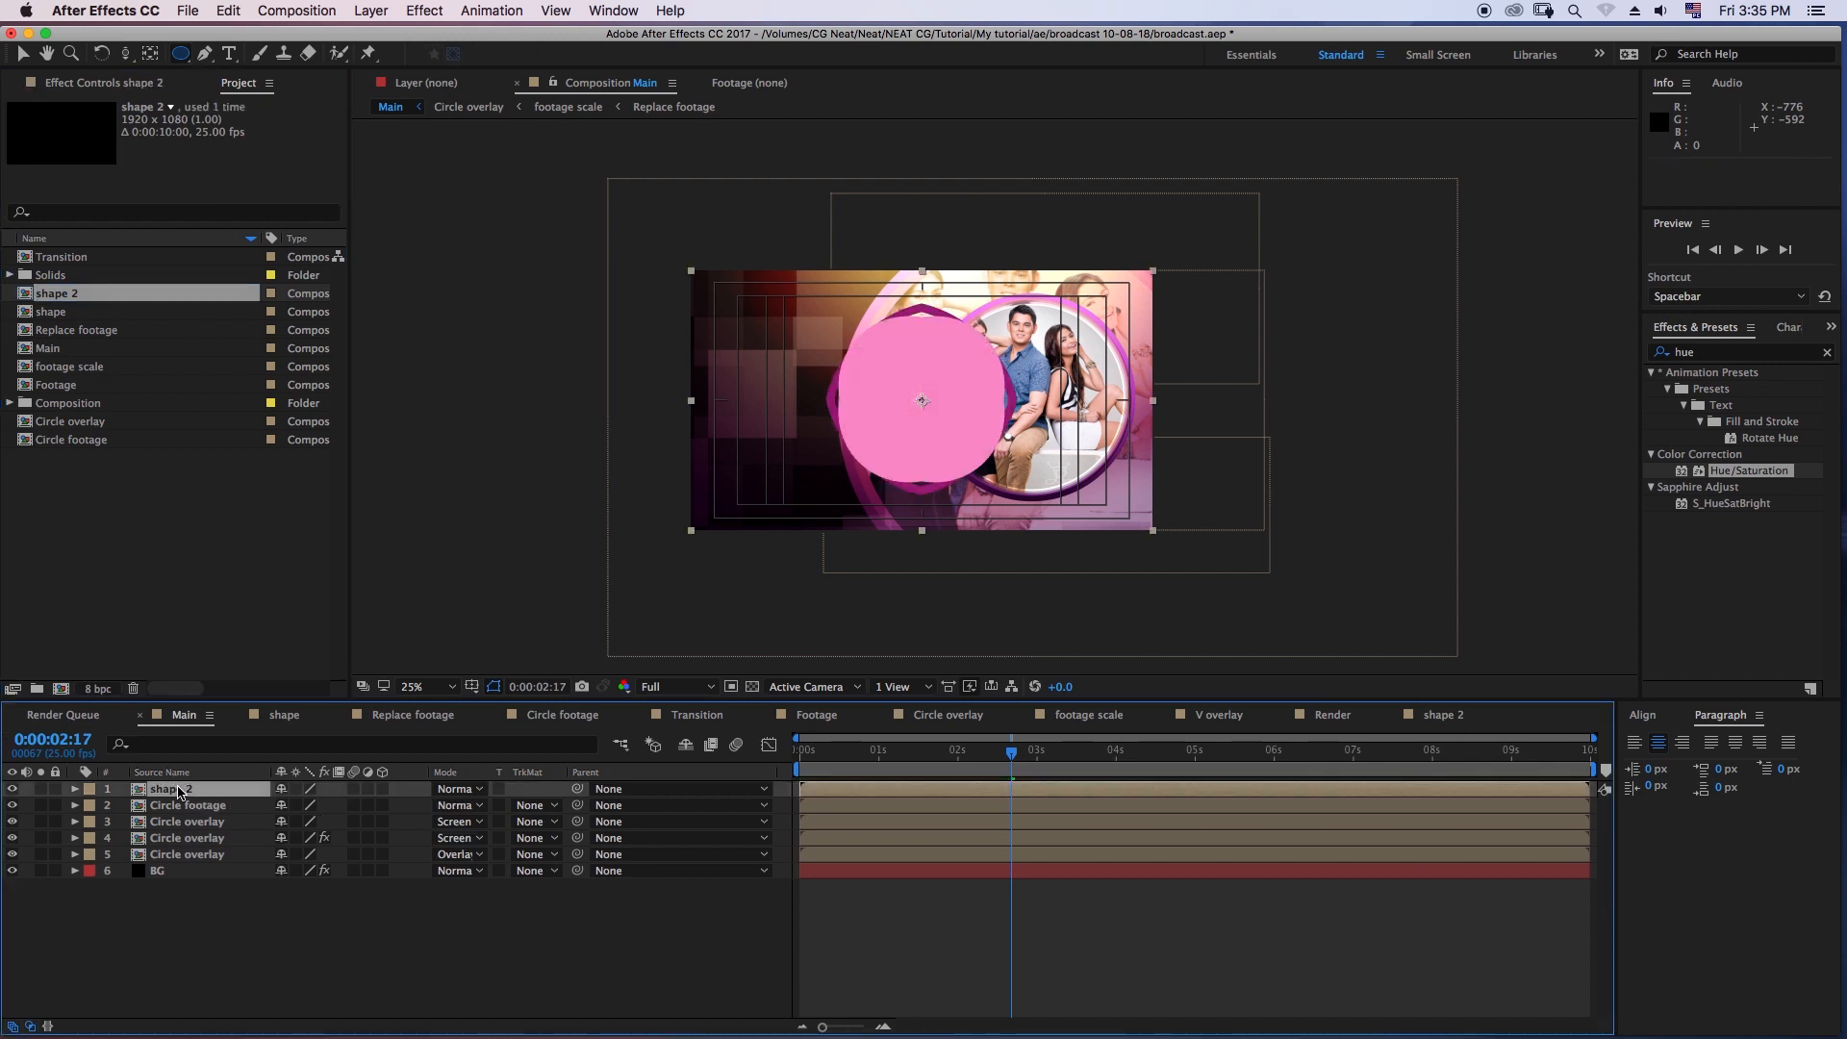
left_click(22, 55)
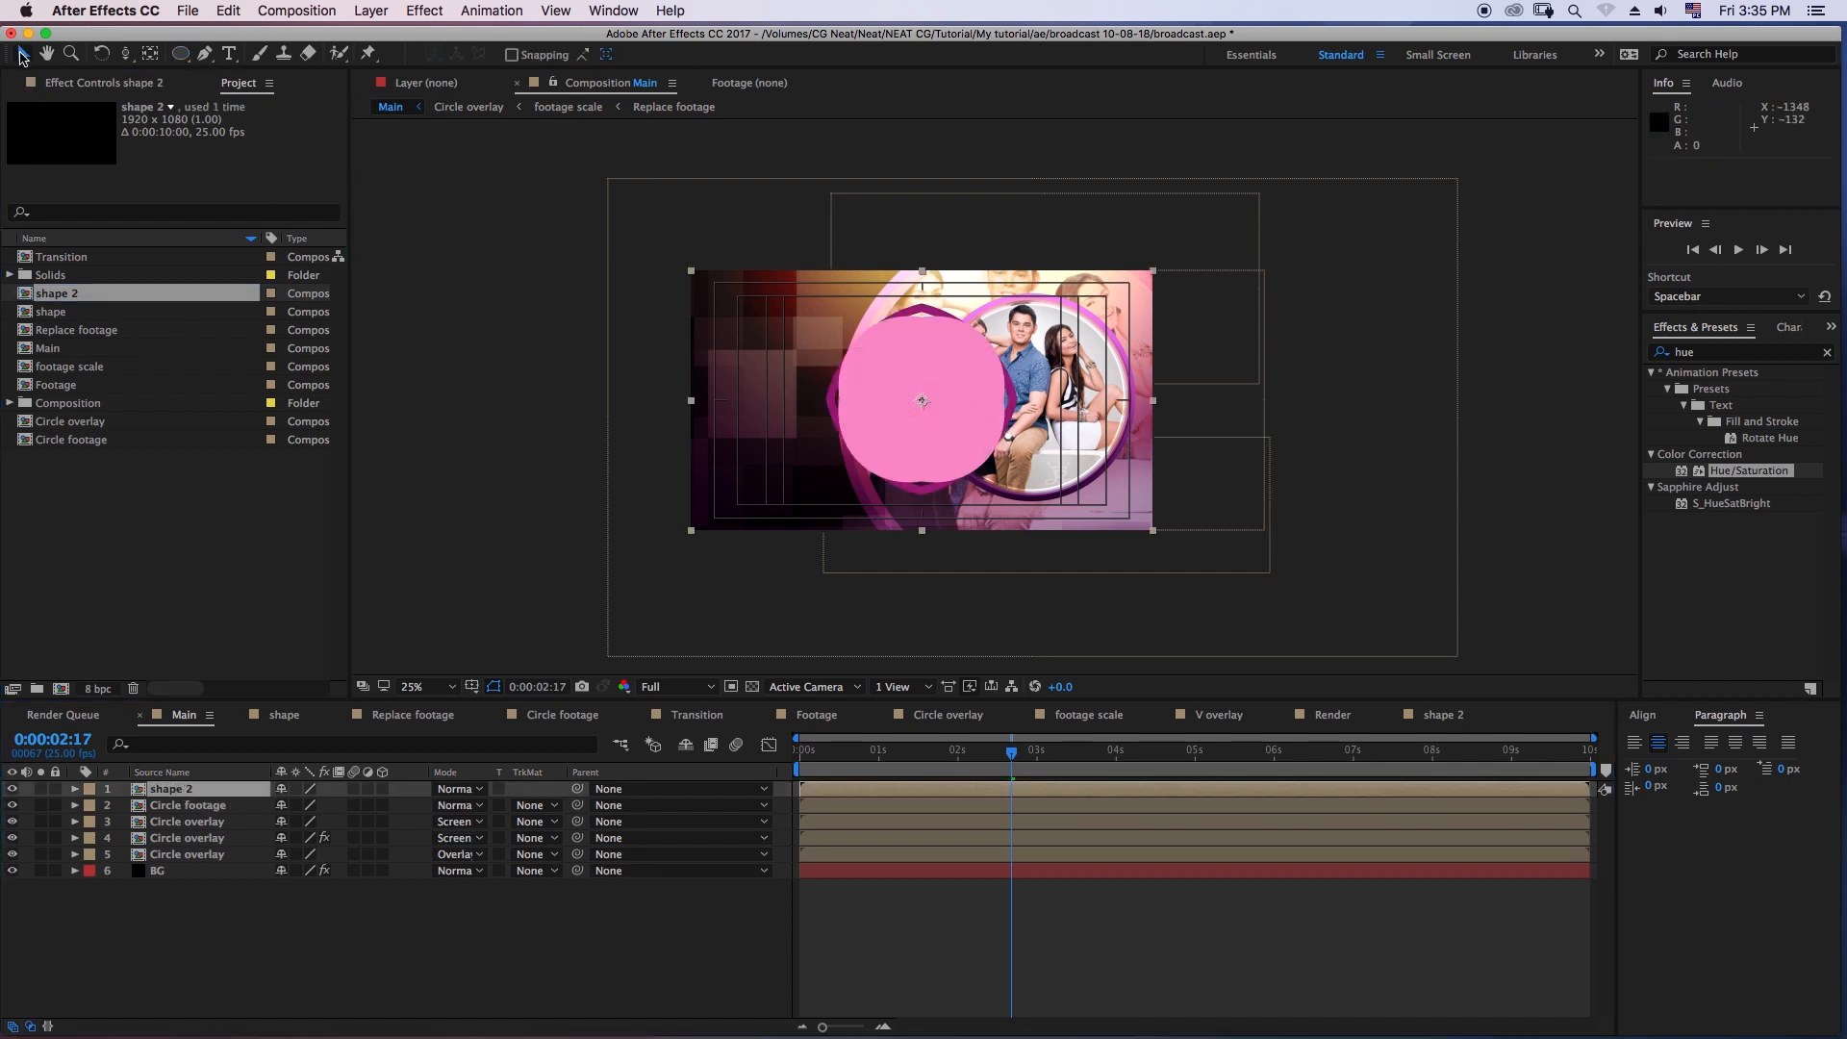
left_click_drag(918, 418, 712, 567)
- Try the Overlay and Add blending modes on the shape 2 layer, and set it to Screen
left_click(478, 789)
left_click(470, 586)
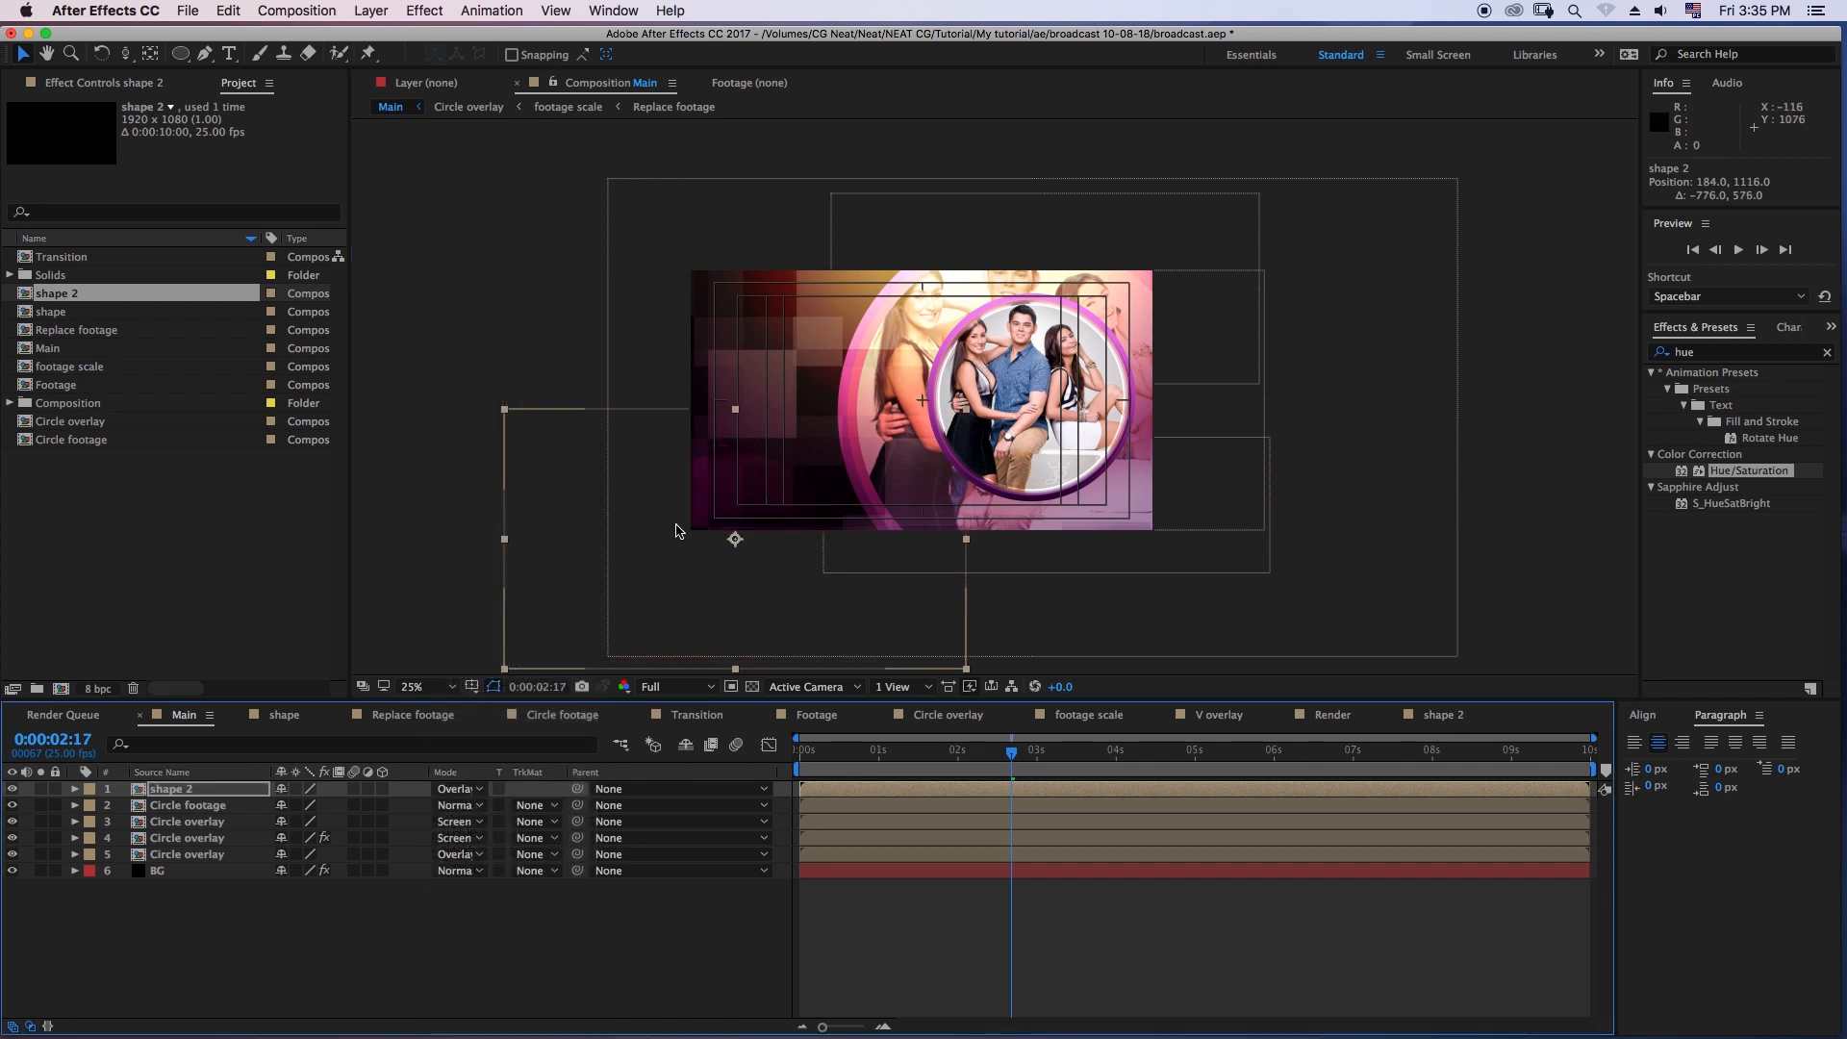
left_click(461, 789)
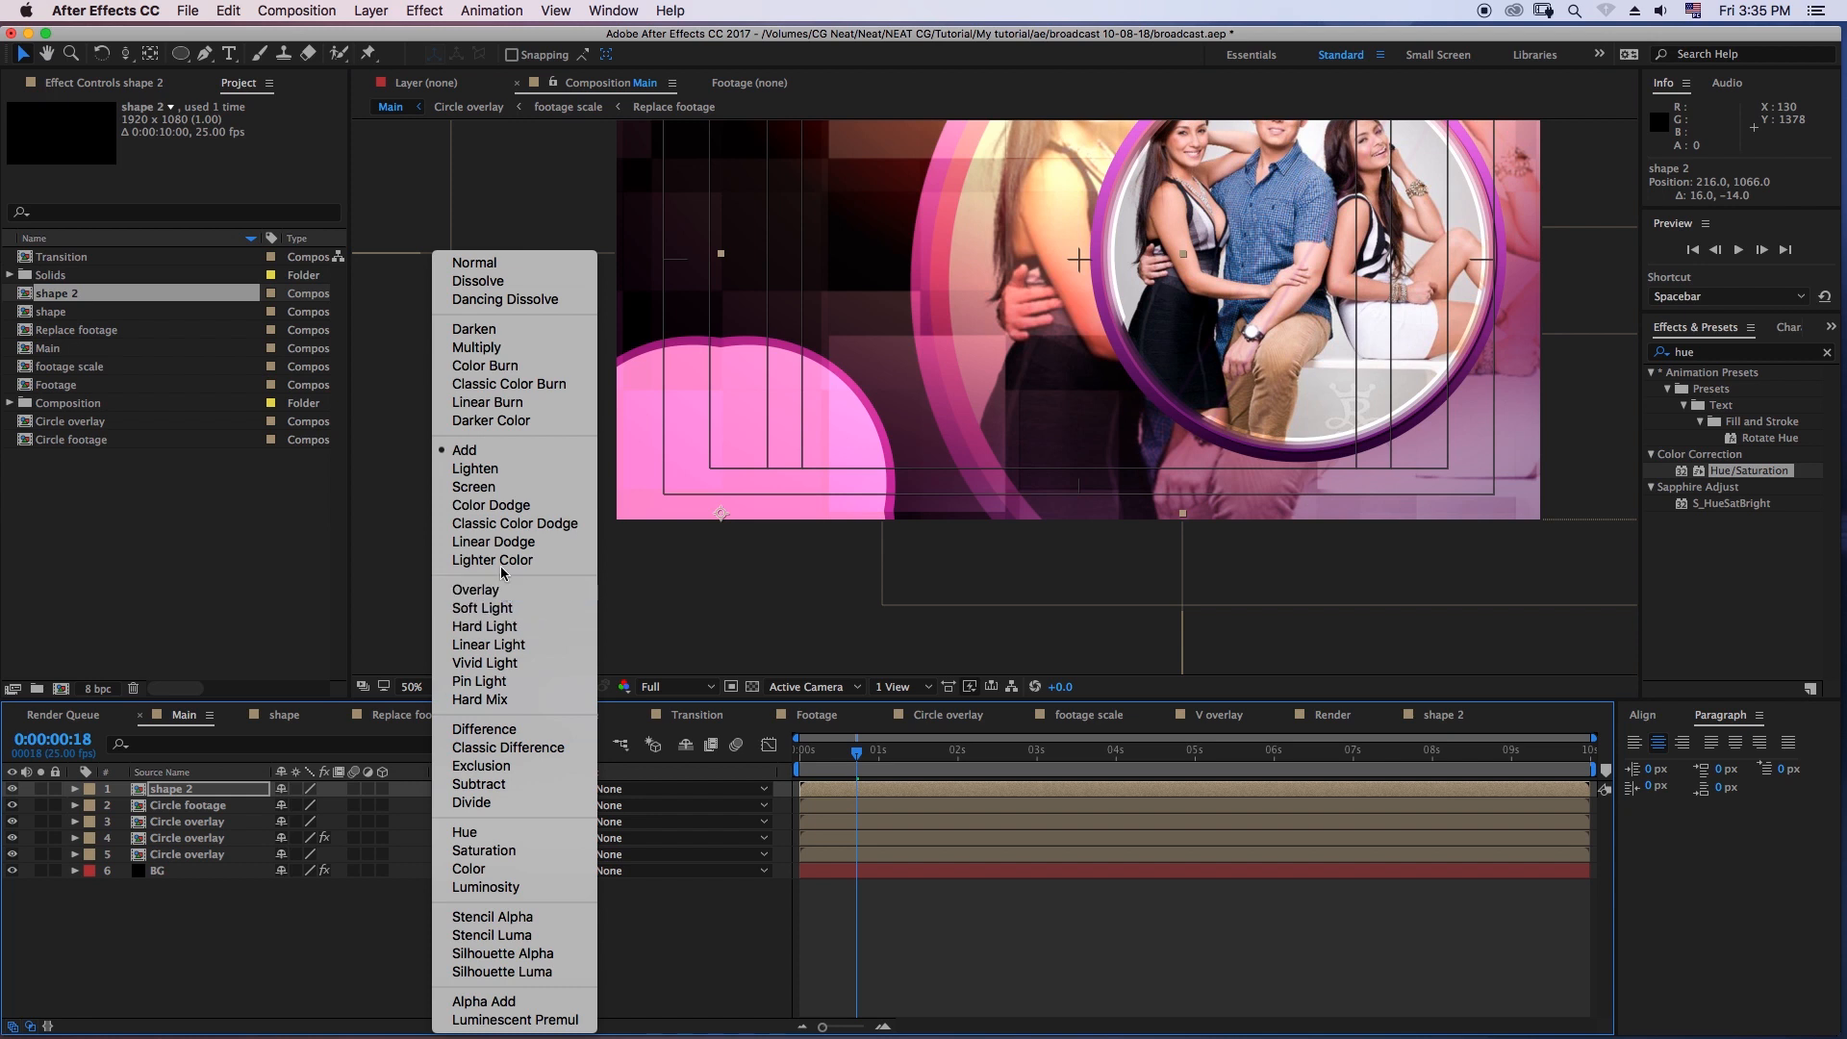
key("Escape")
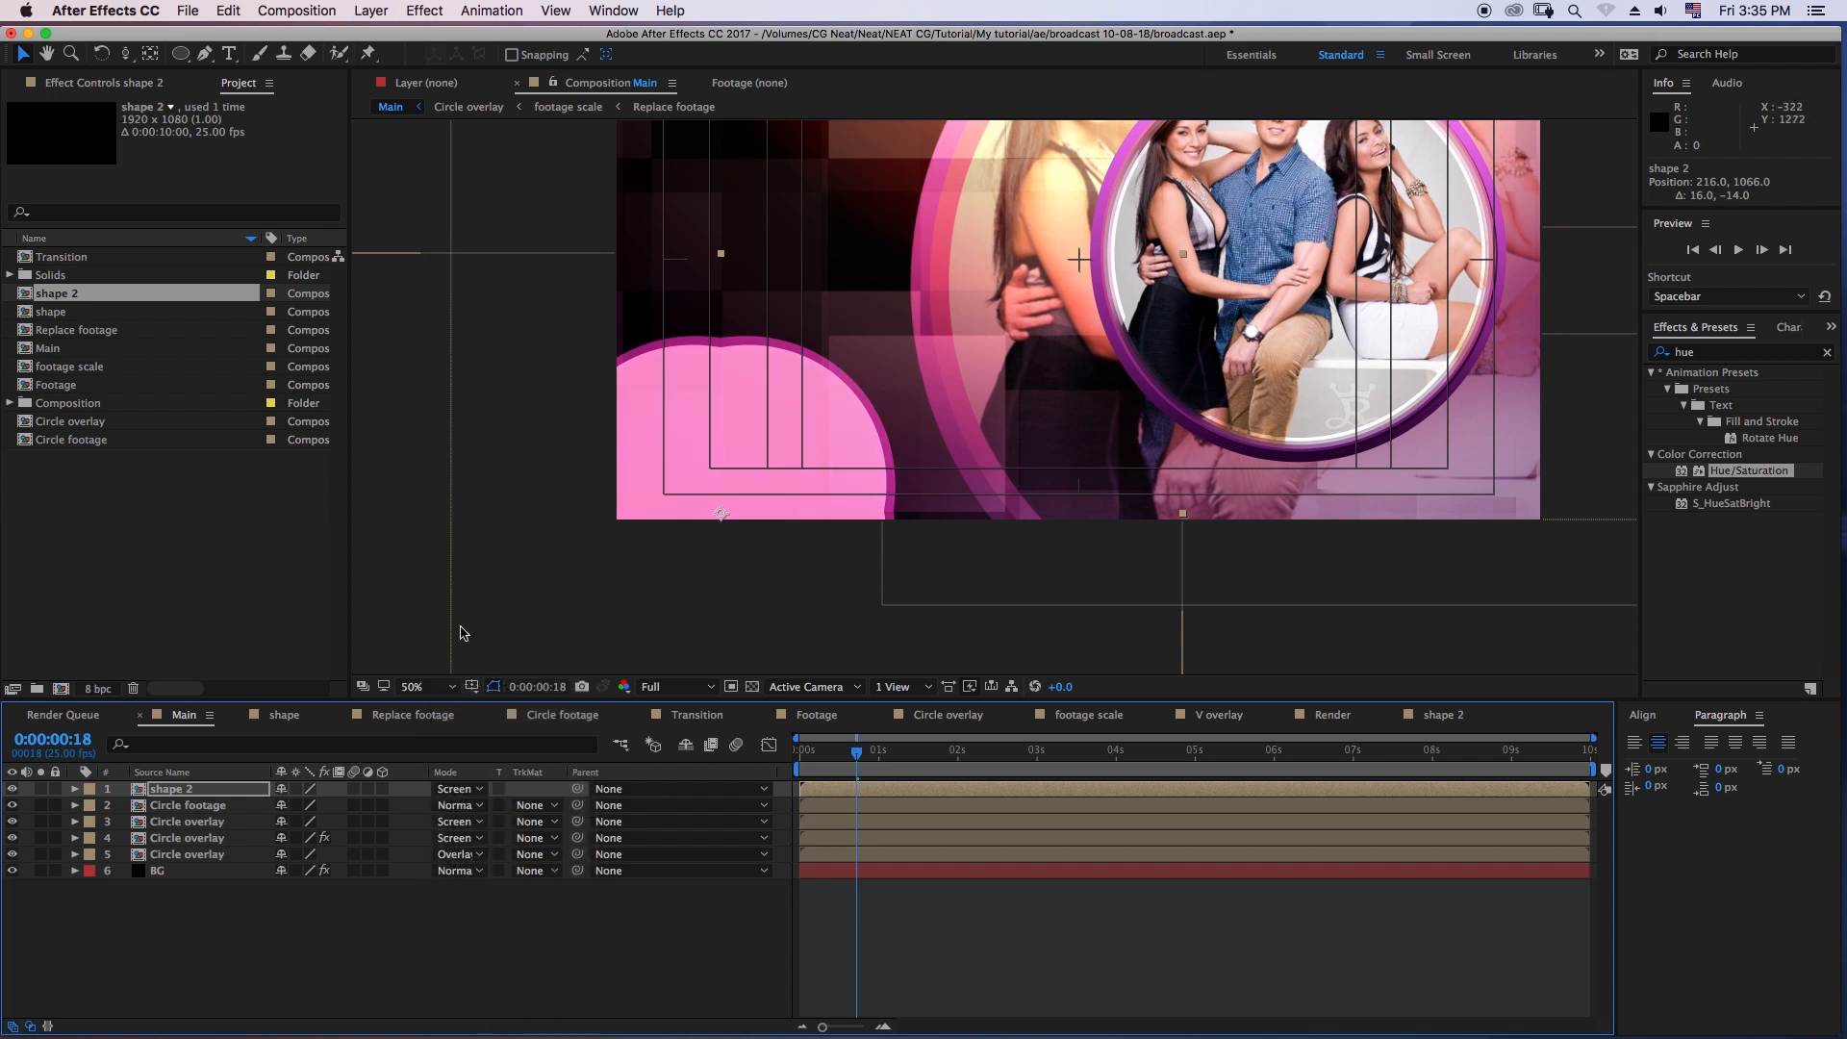
- Set the shape 2 layer's opacity to 30% and check its motion over the first second
key("t")
left_click(293, 804)
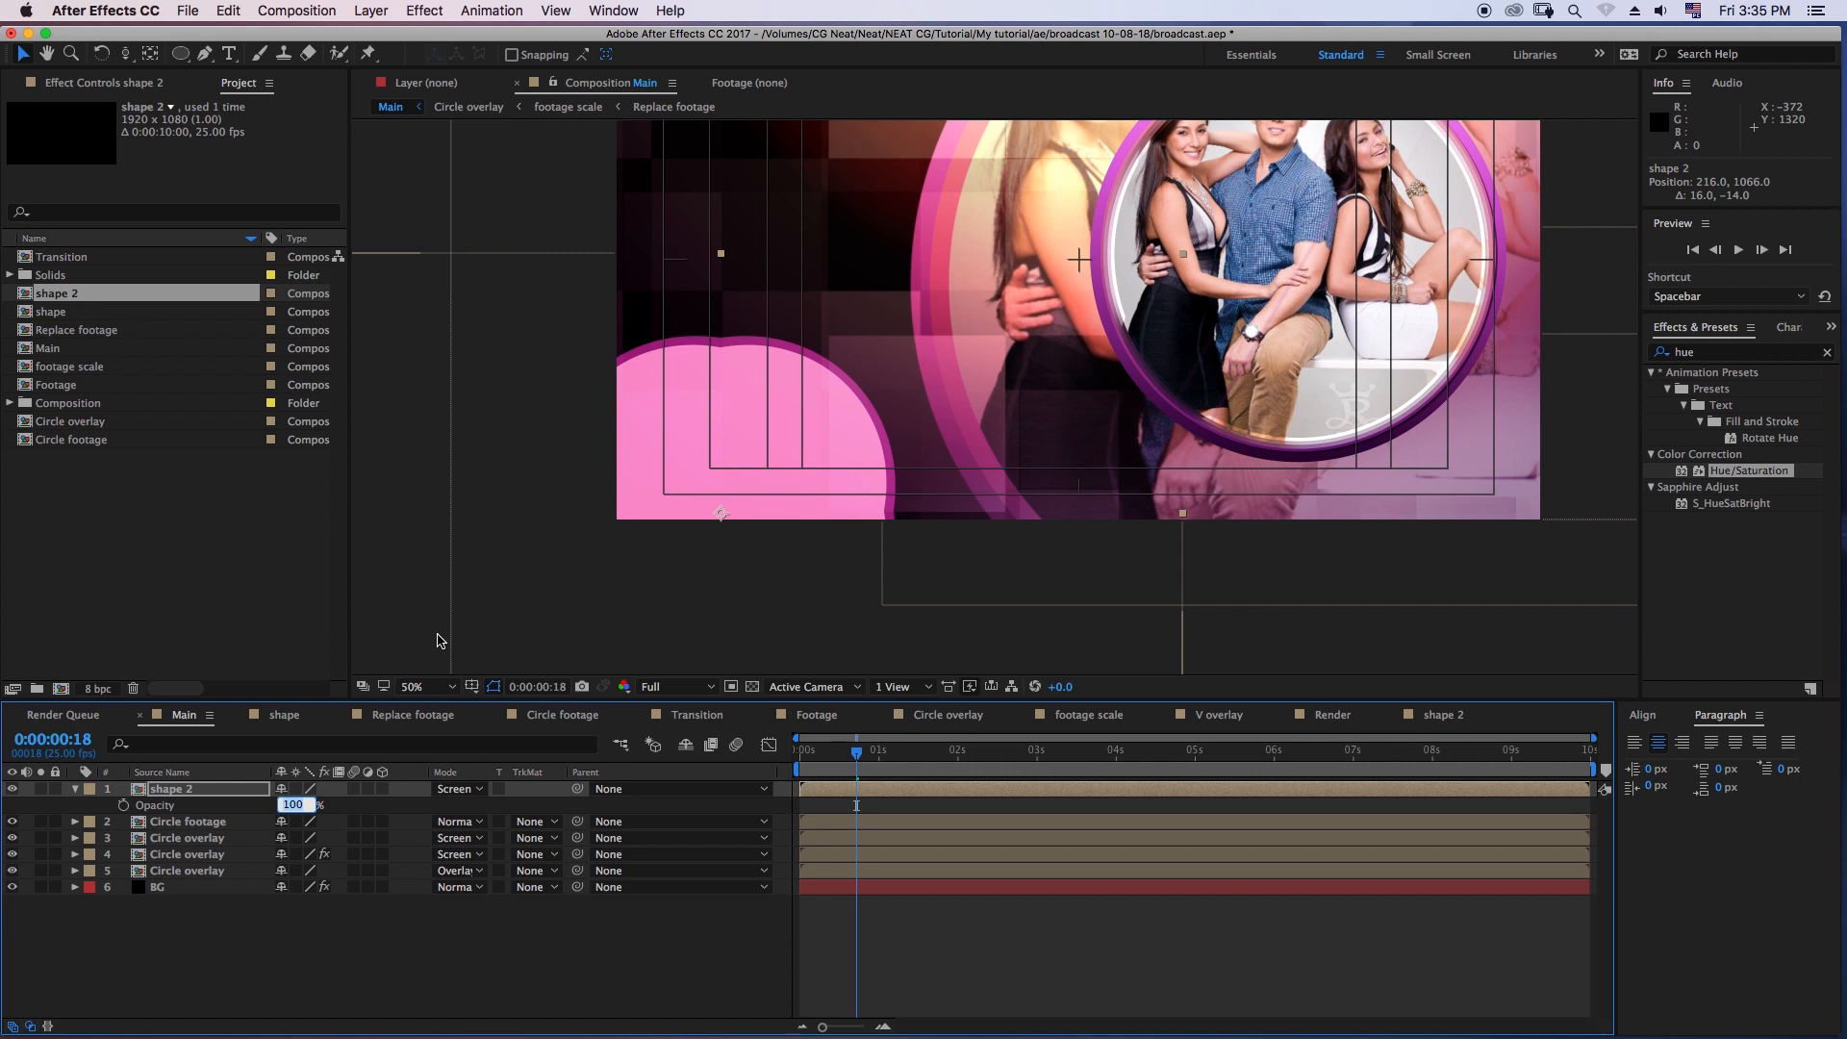
type("30")
key("Return")
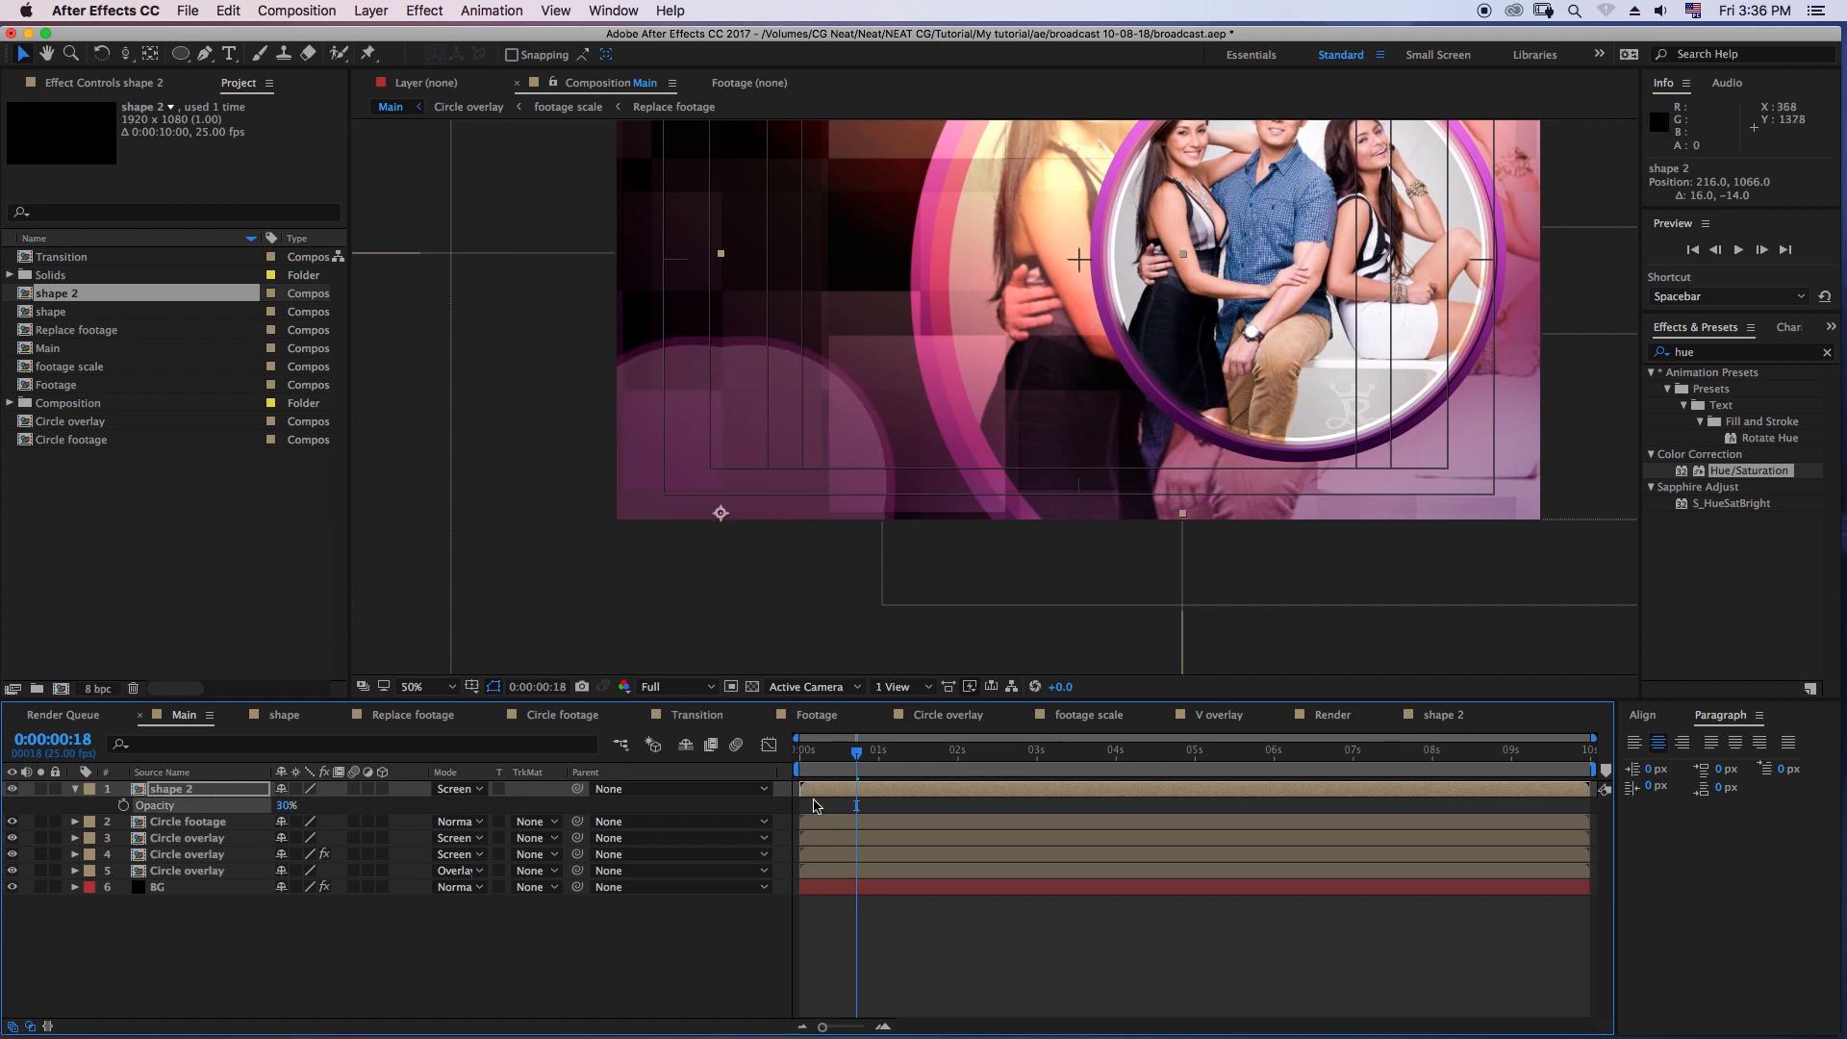
left_click_drag(842, 758, 797, 759)
key("space")
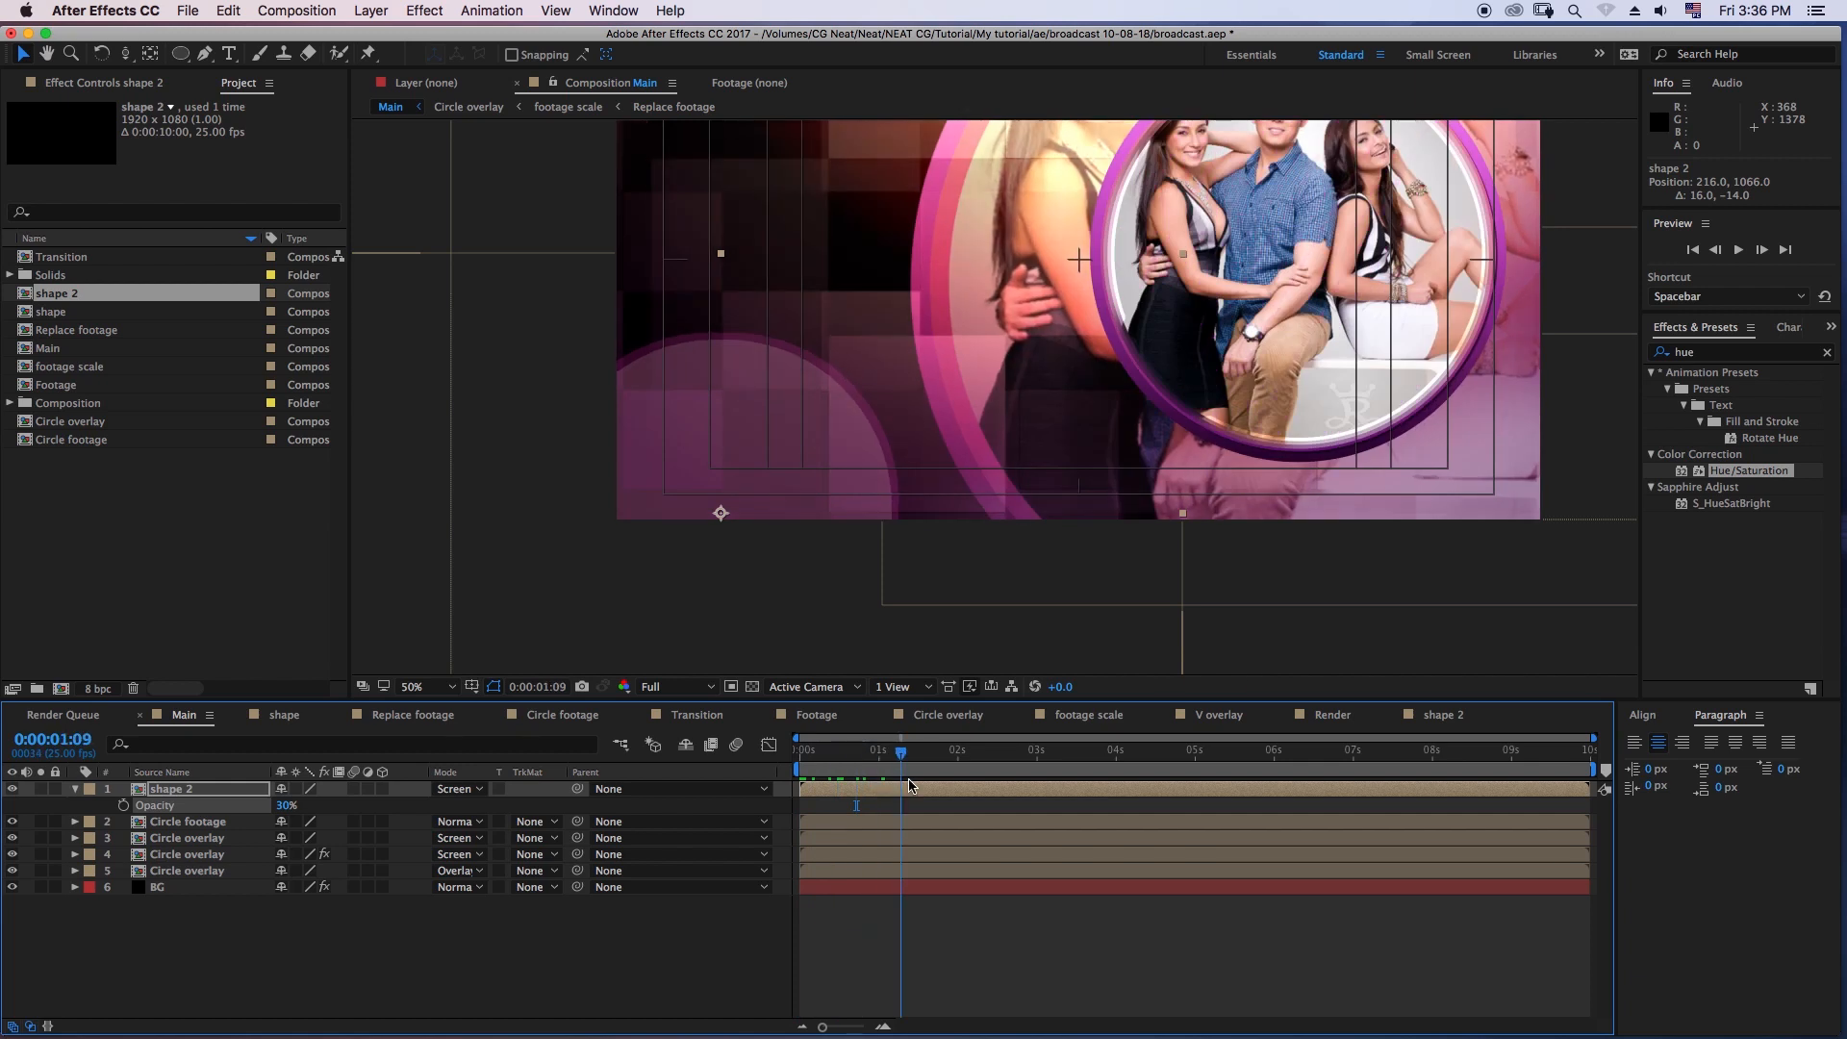
- Scale the shape 2 layer to 89% and move it further down the lower-left corner, to about 204, 1206
key("comma")
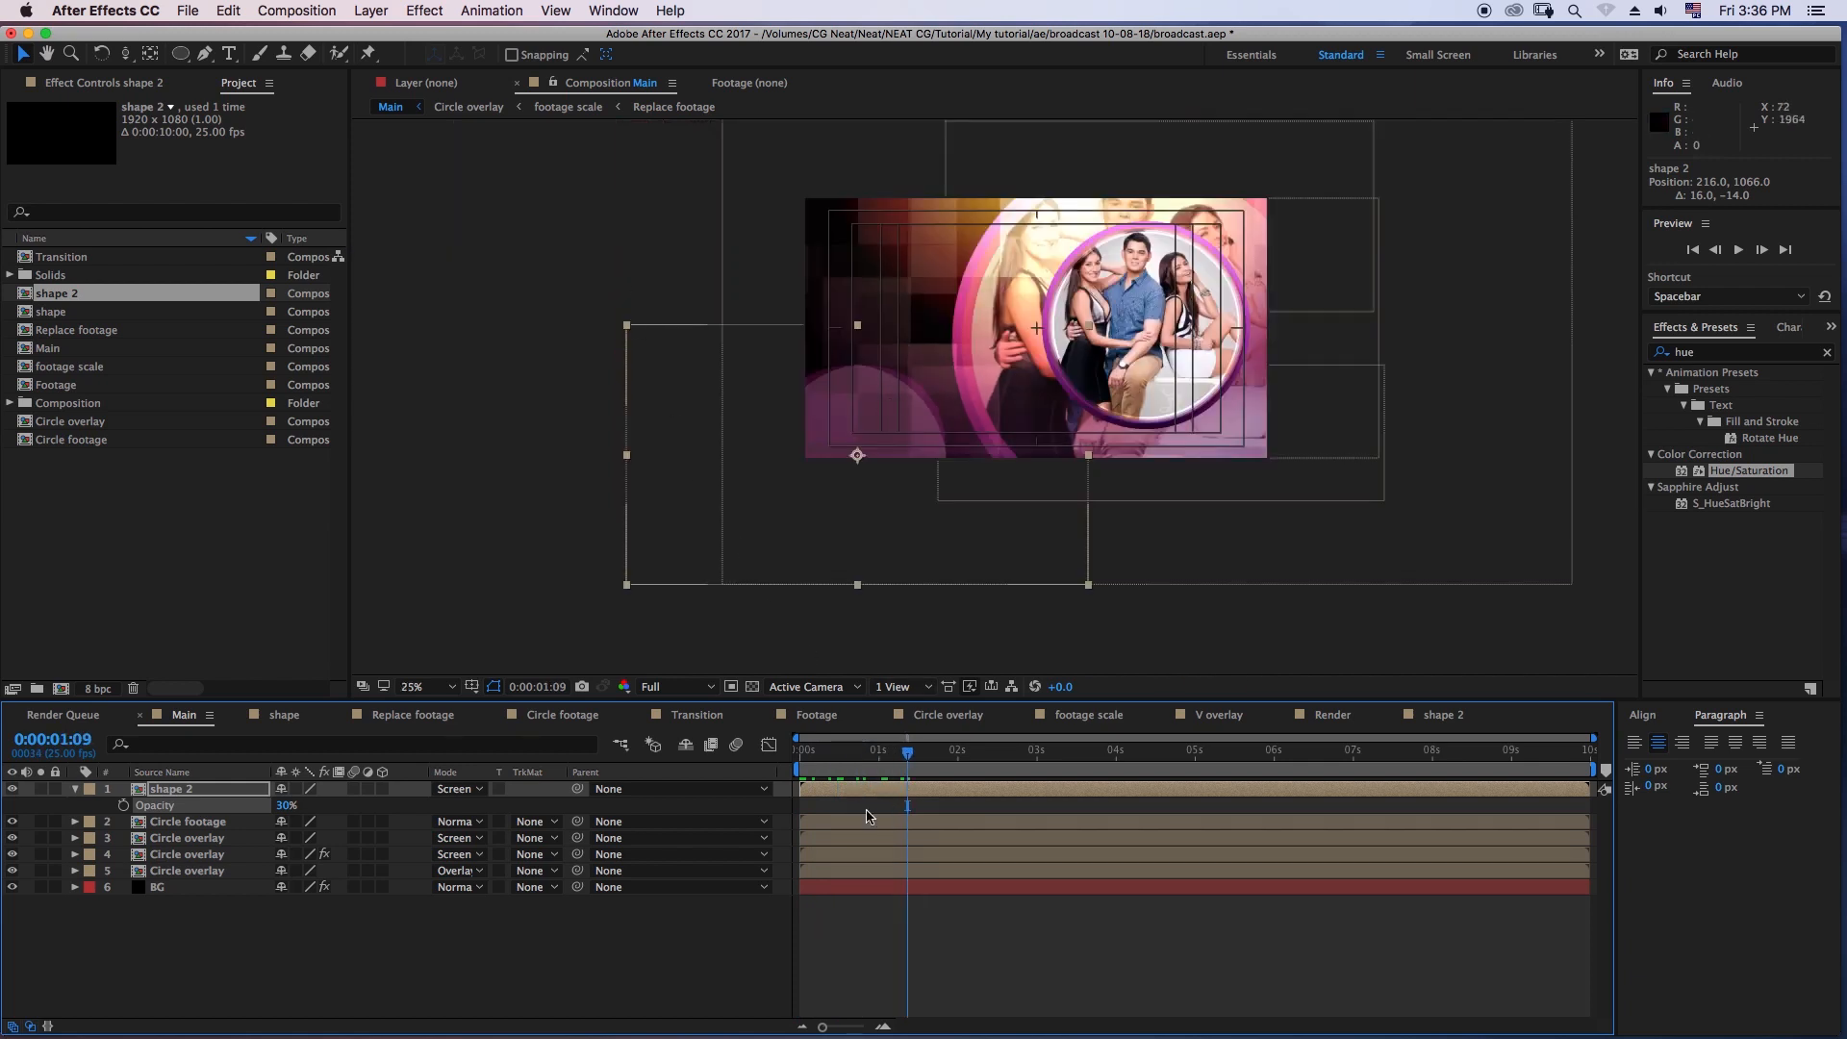
left_click_drag(889, 431, 873, 465)
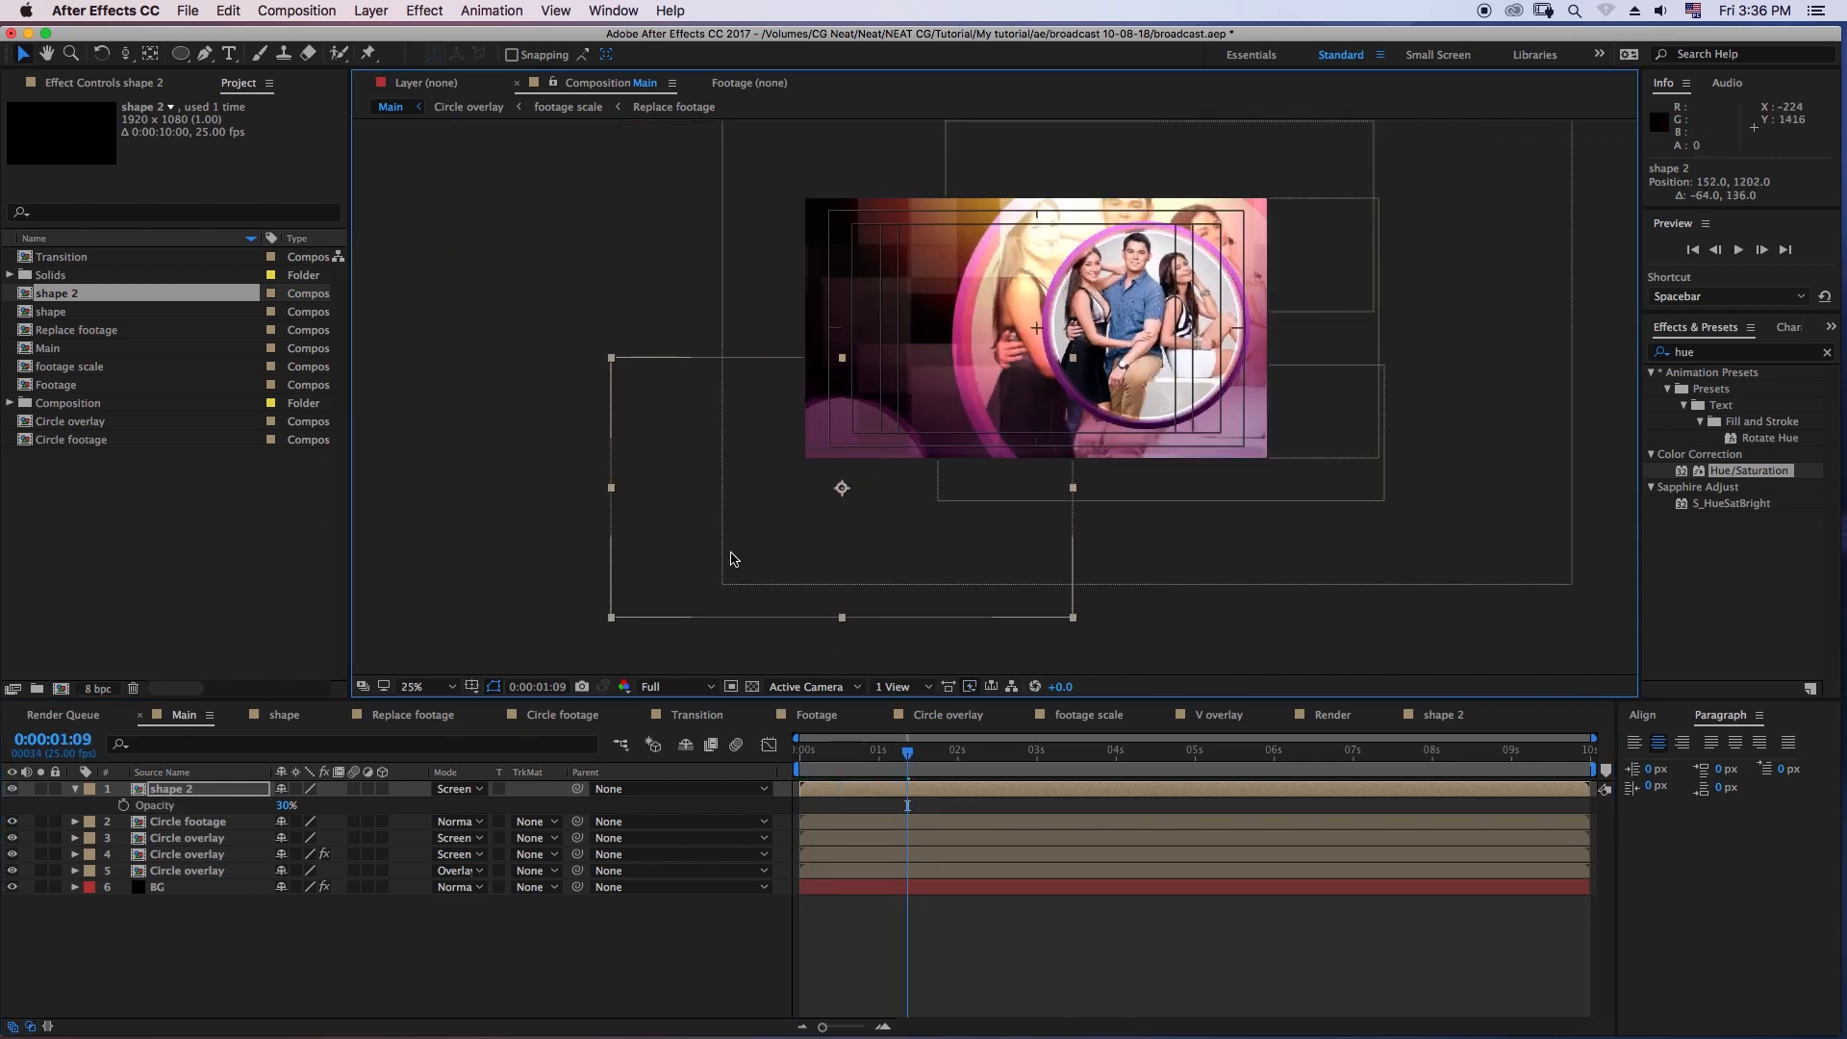
key("s")
left_click_drag(310, 805, 296, 801)
left_click_drag(870, 433, 882, 434)
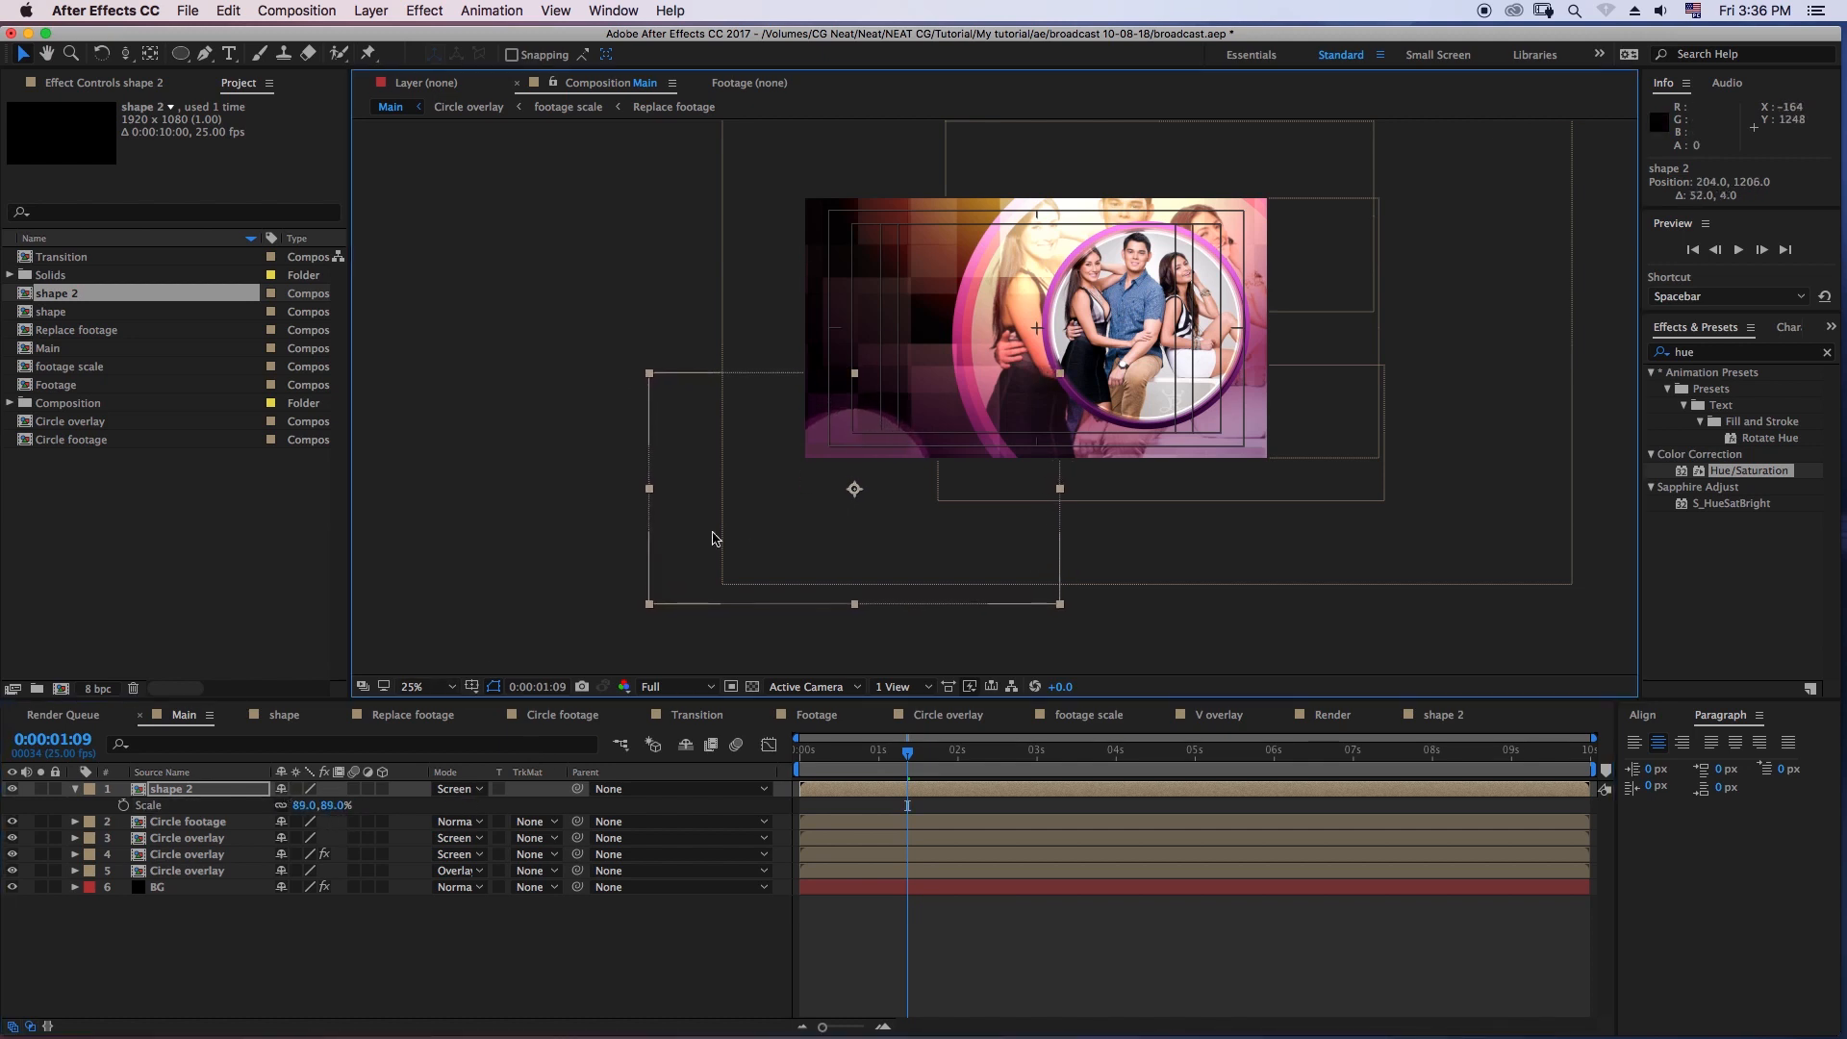
- Duplicate the shape 2 layer and move the copy to the frame's upper-left corner, at about 168, -82
left_click(189, 790)
key("super+d")
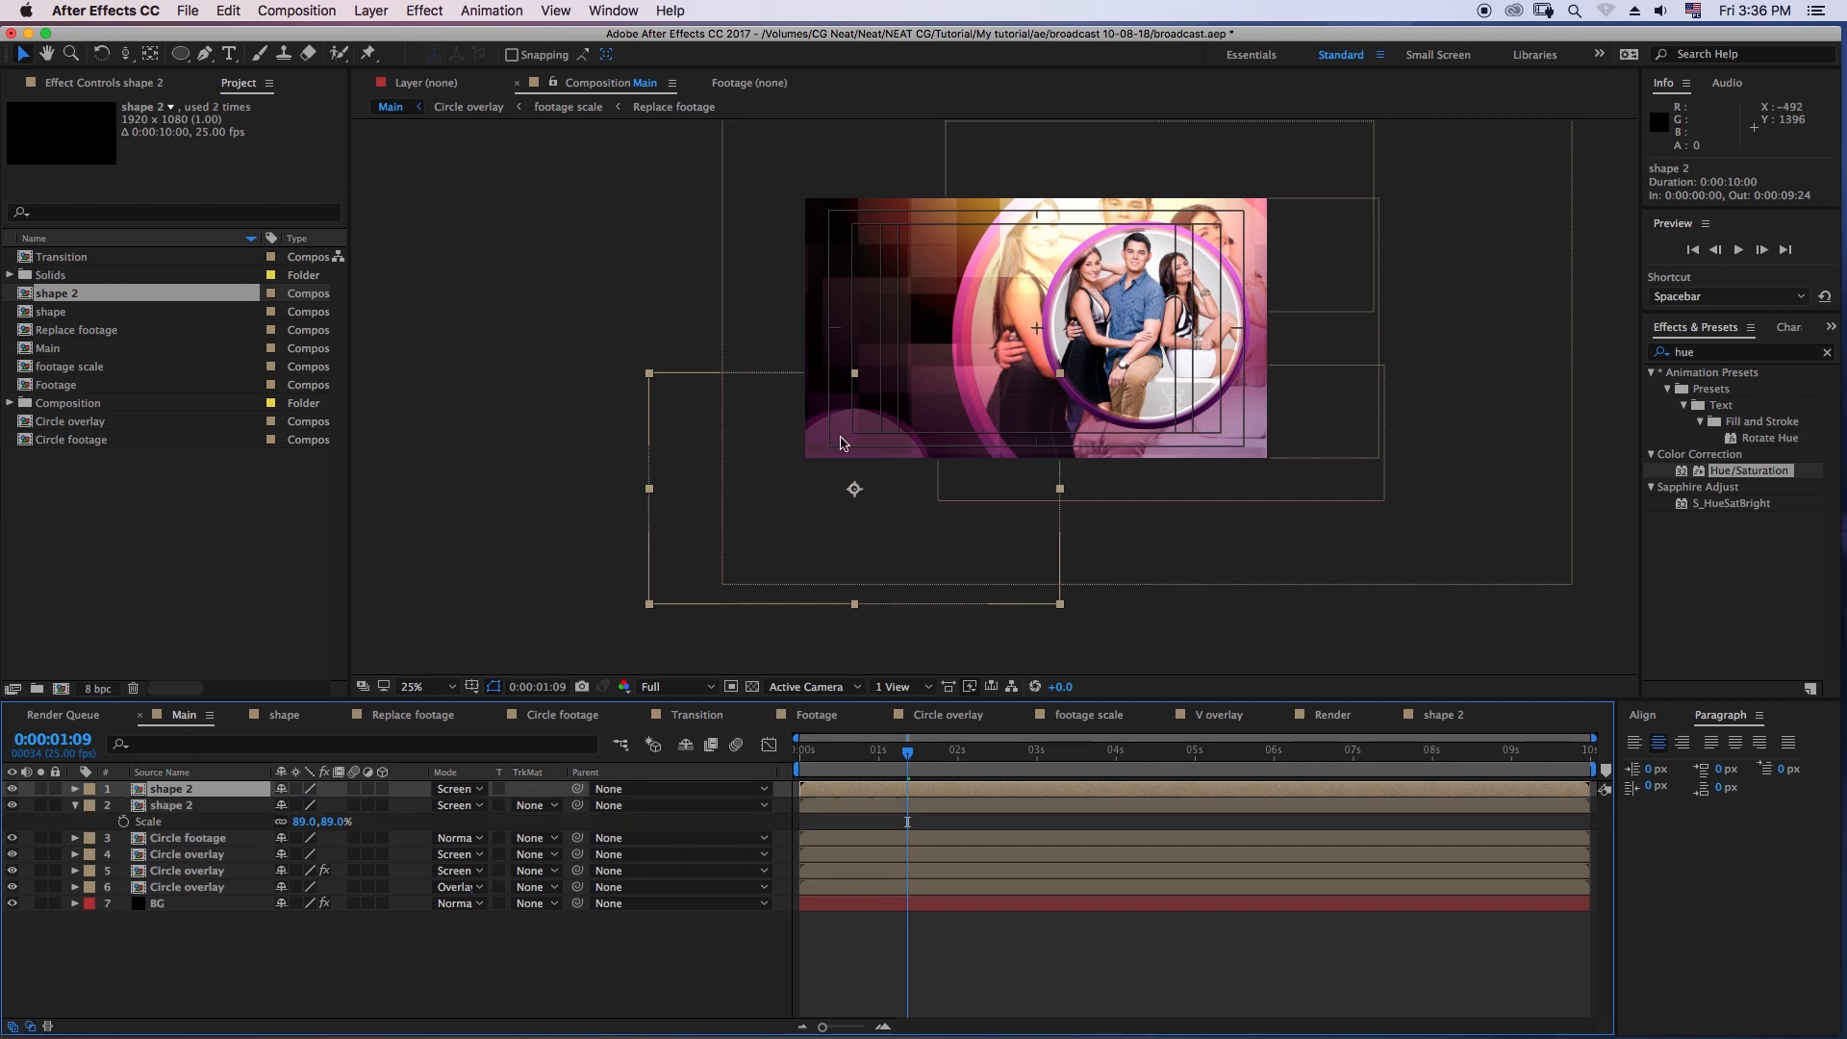
left_click_drag(839, 471, 852, 167)
left_click_drag(858, 242, 856, 235)
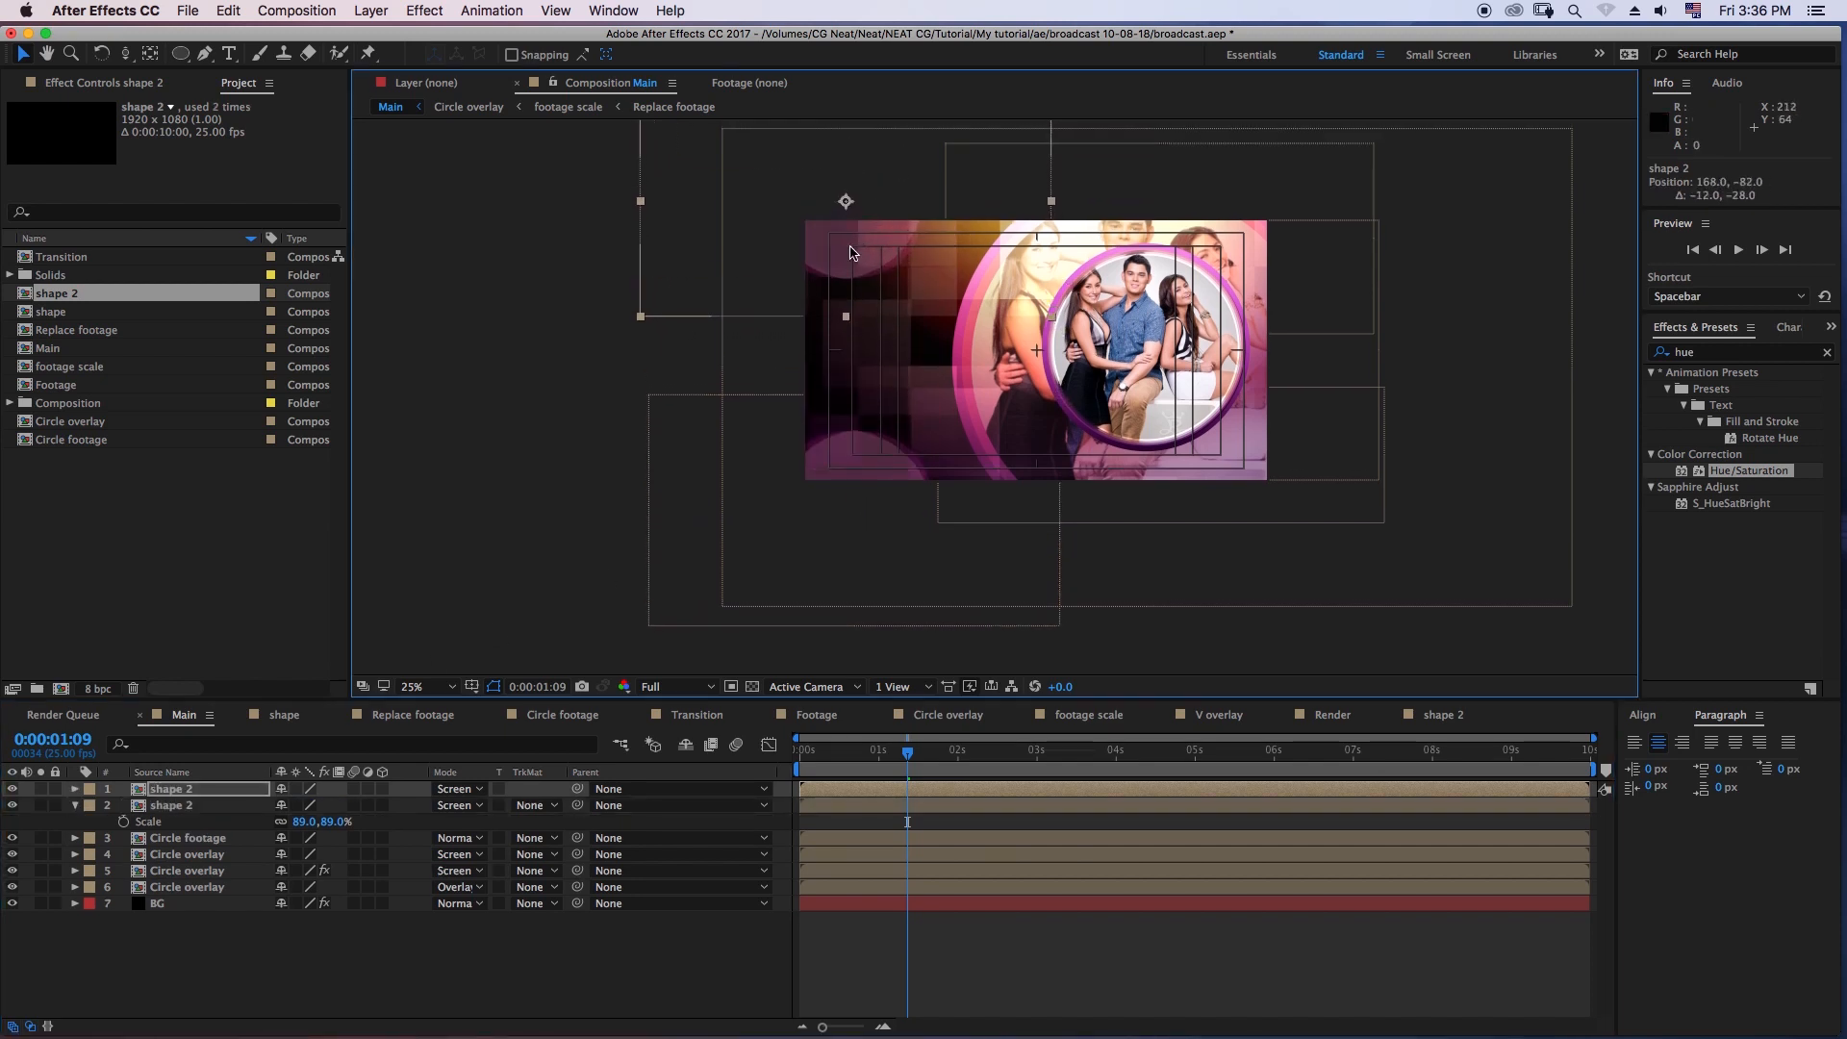
- Change the end color of the BG layer's Gradient Ramp to RGB 123, 31, 95
left_click(158, 904)
left_click(120, 83)
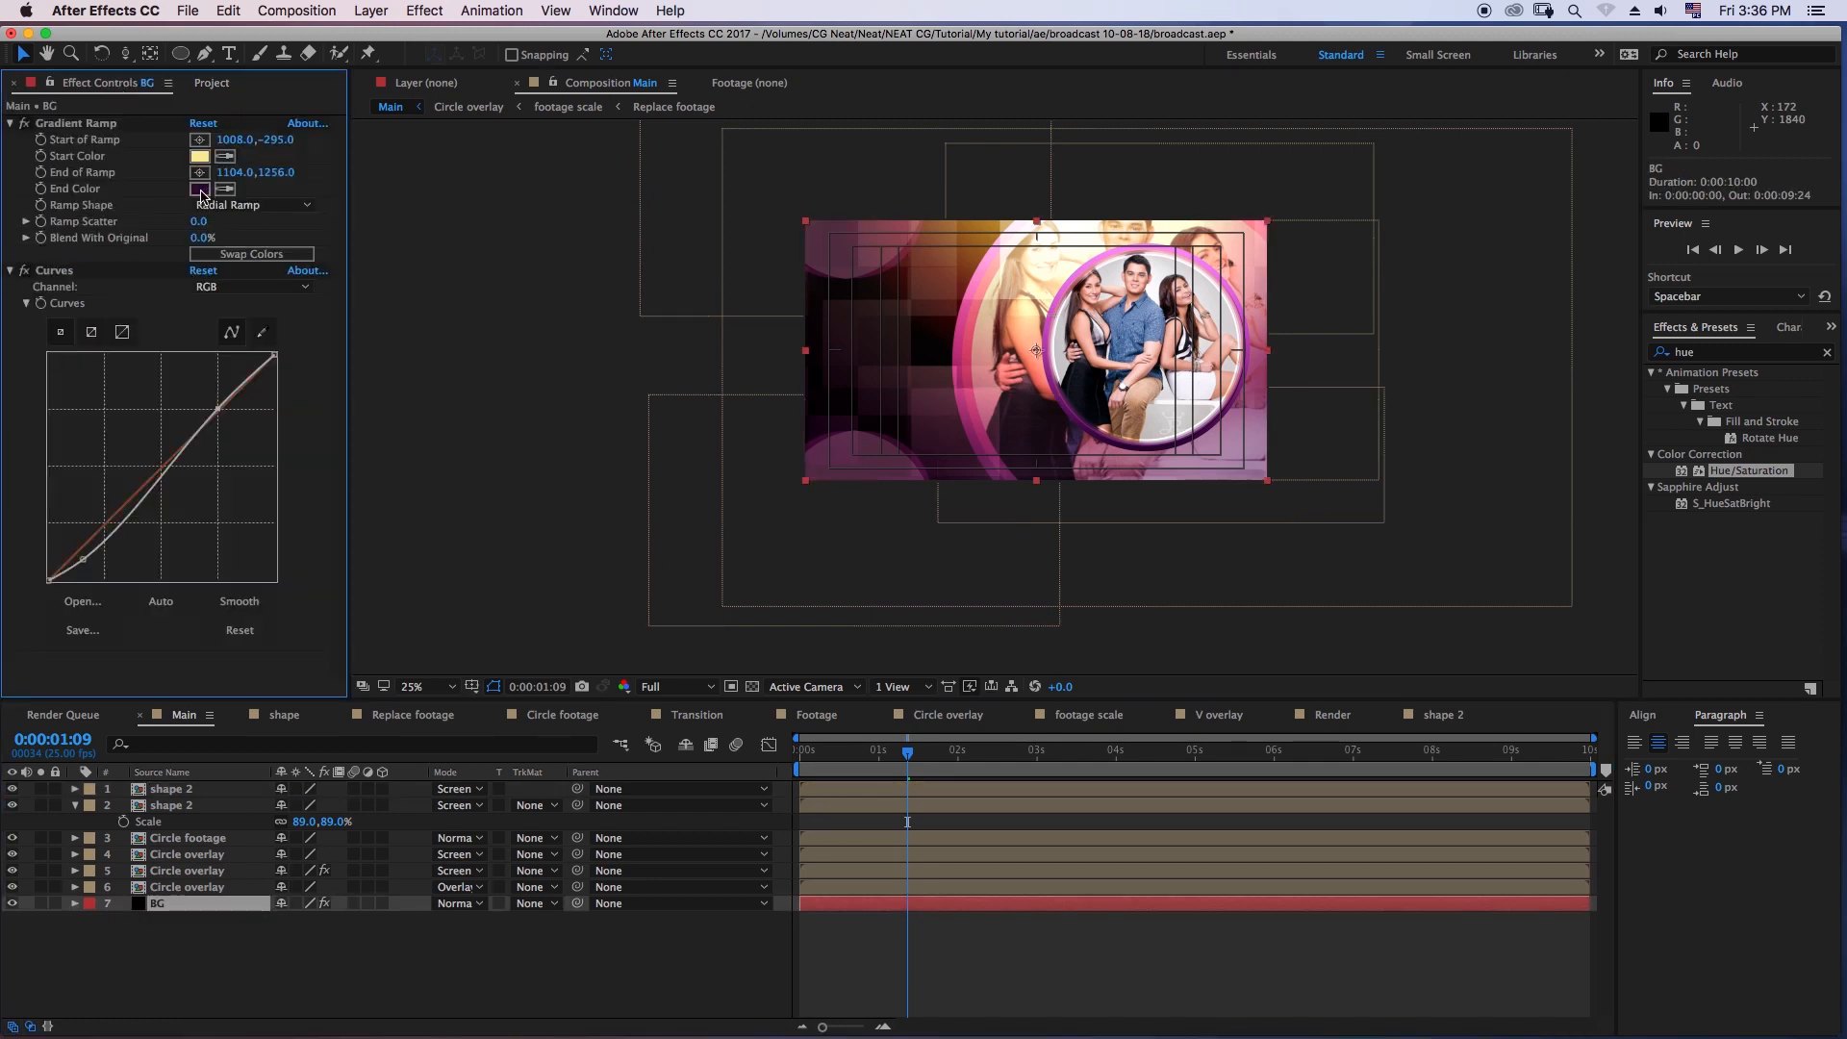
left_click(199, 189)
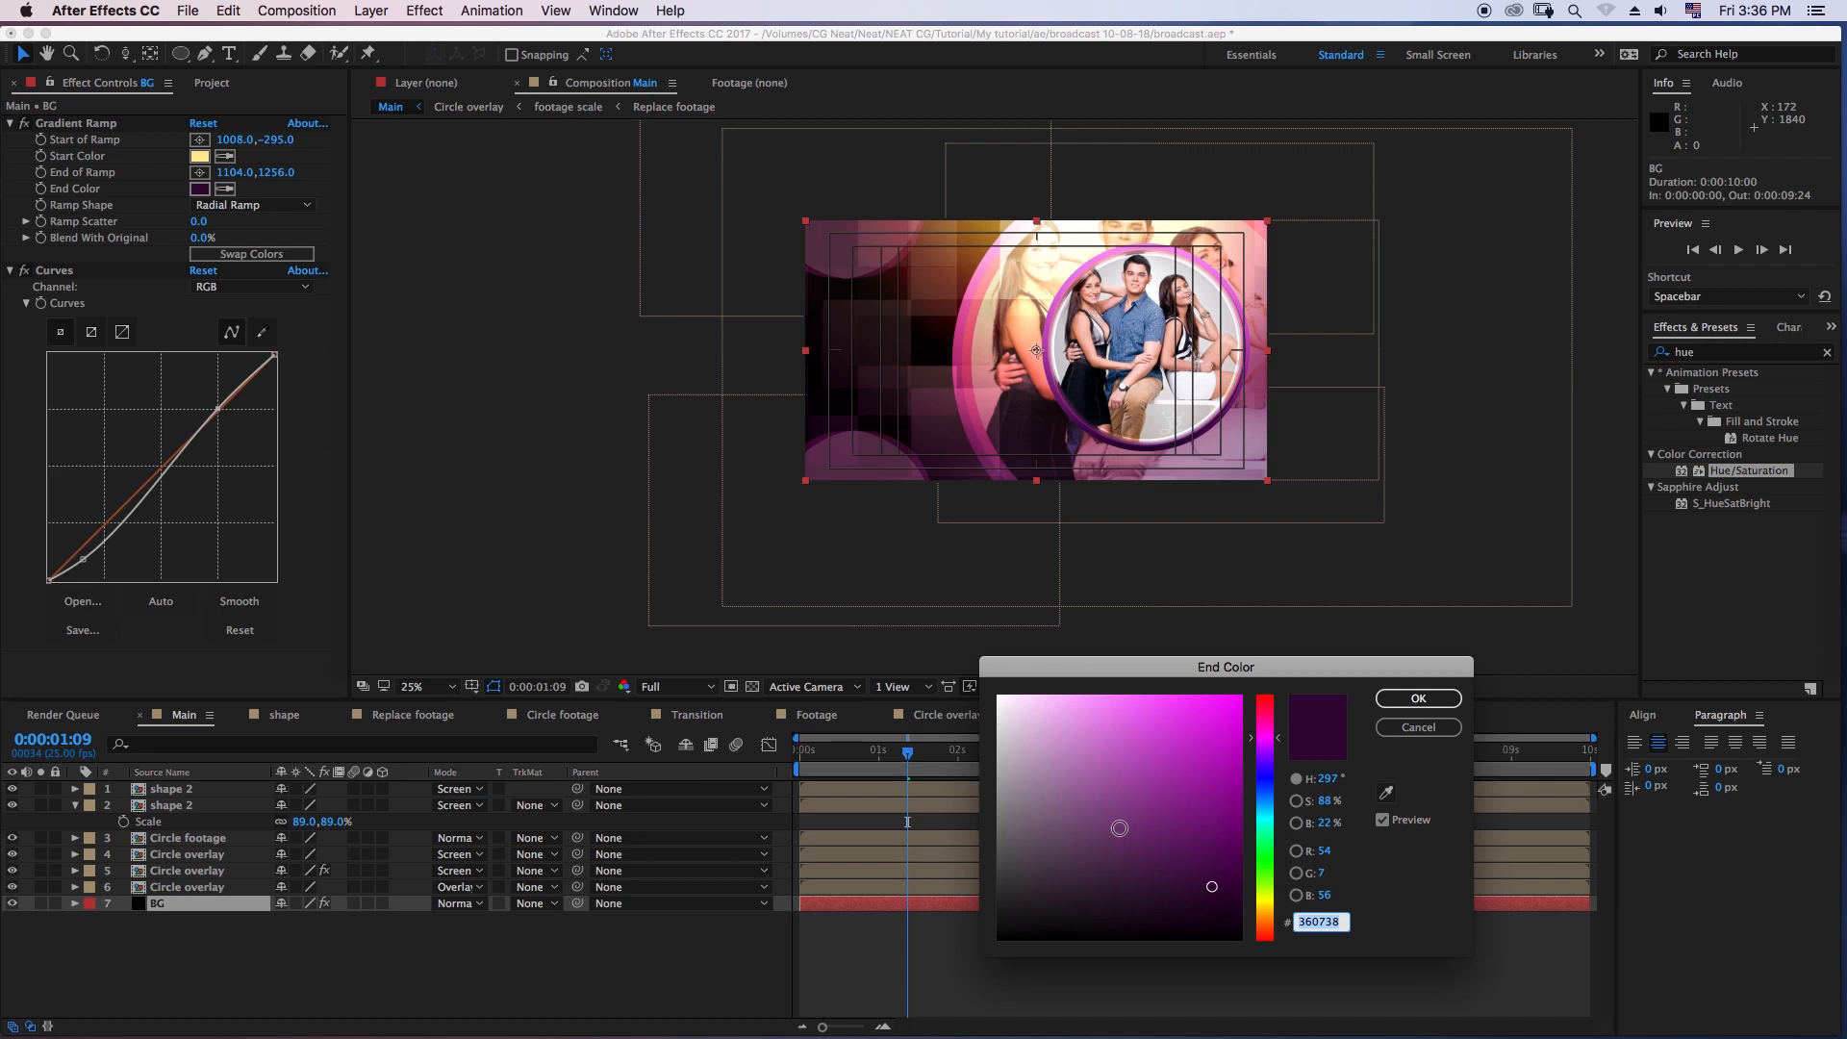
left_click(1325, 851)
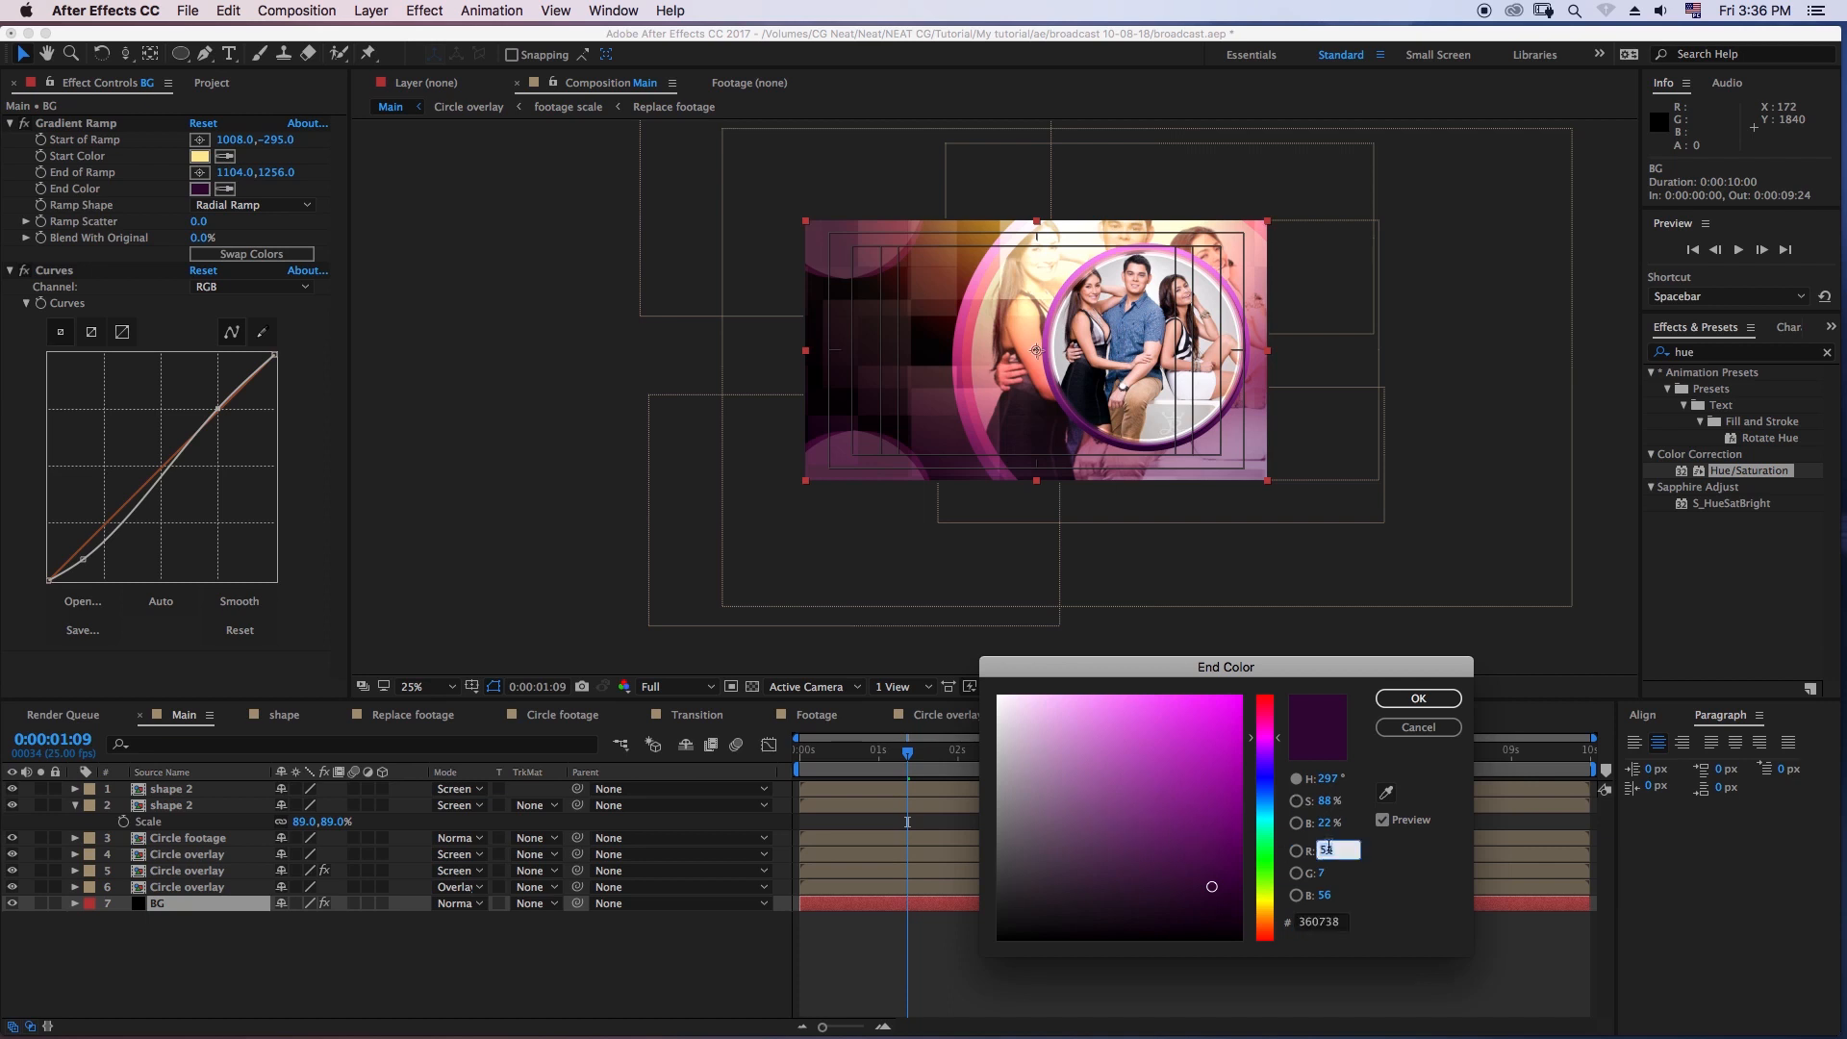
type("123")
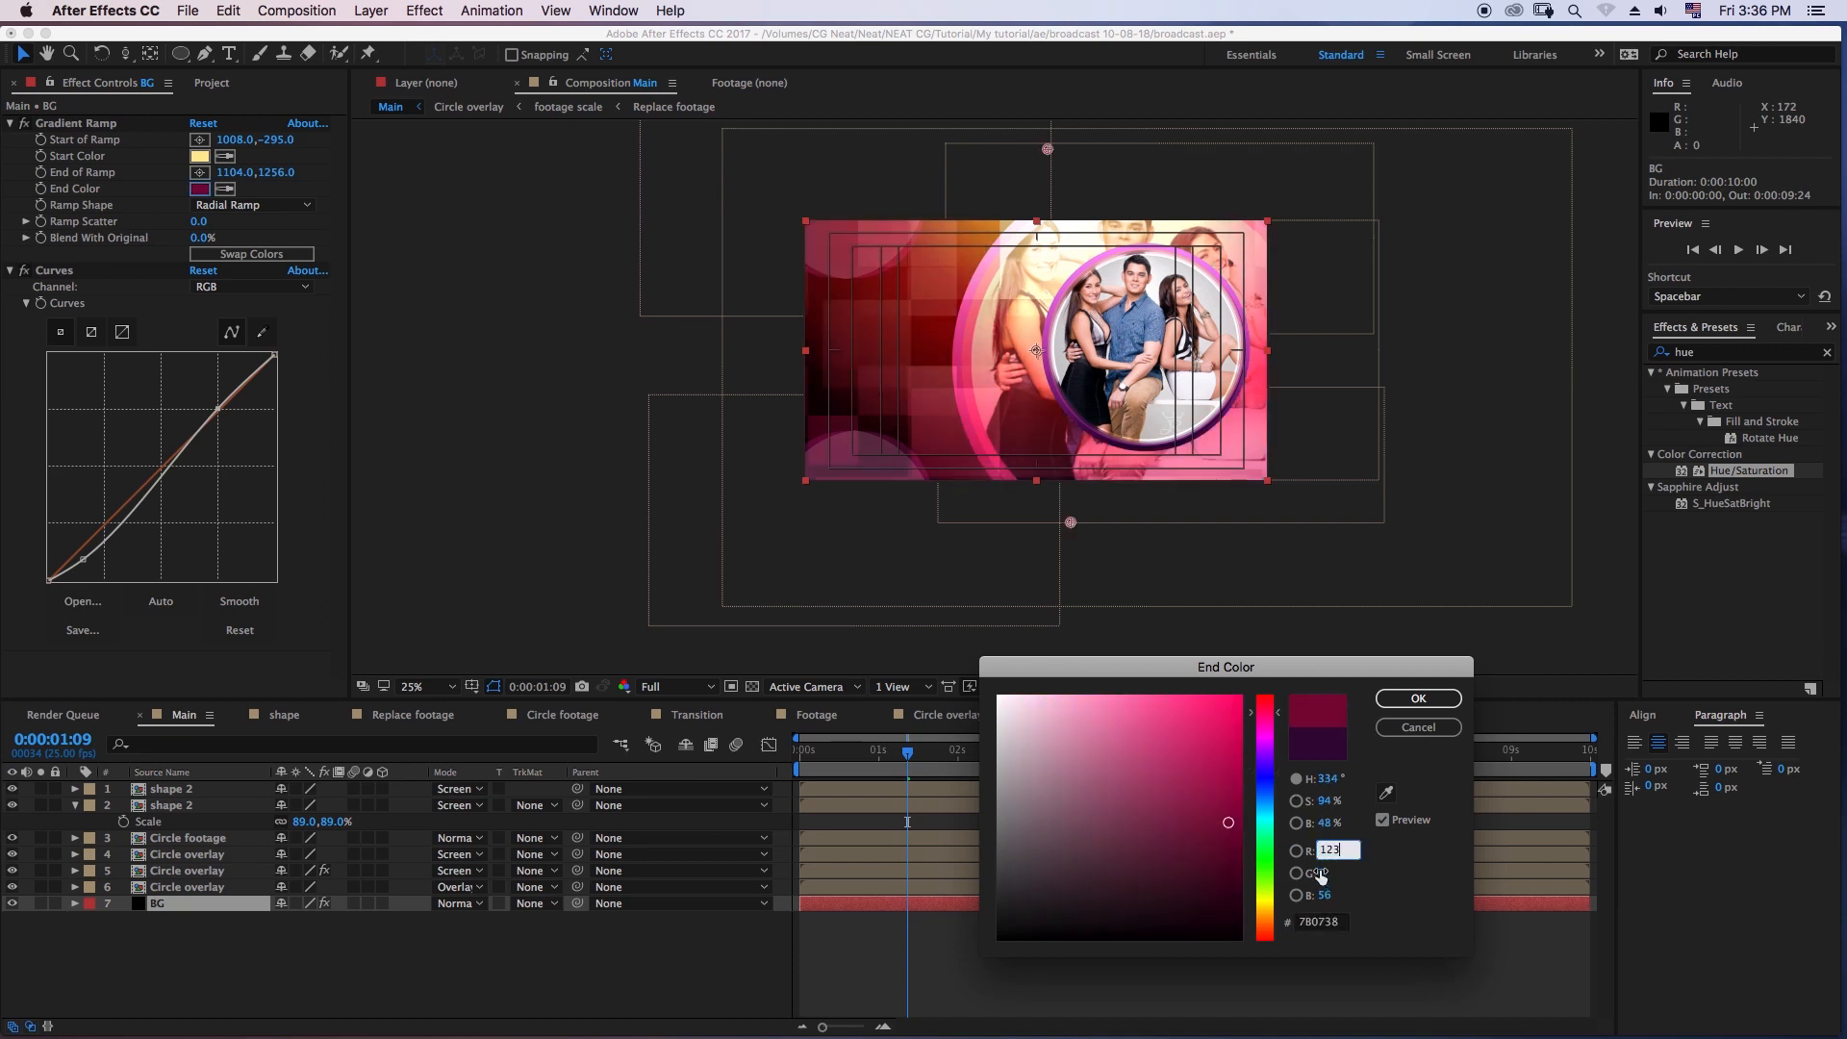
left_click(1323, 872)
type("31")
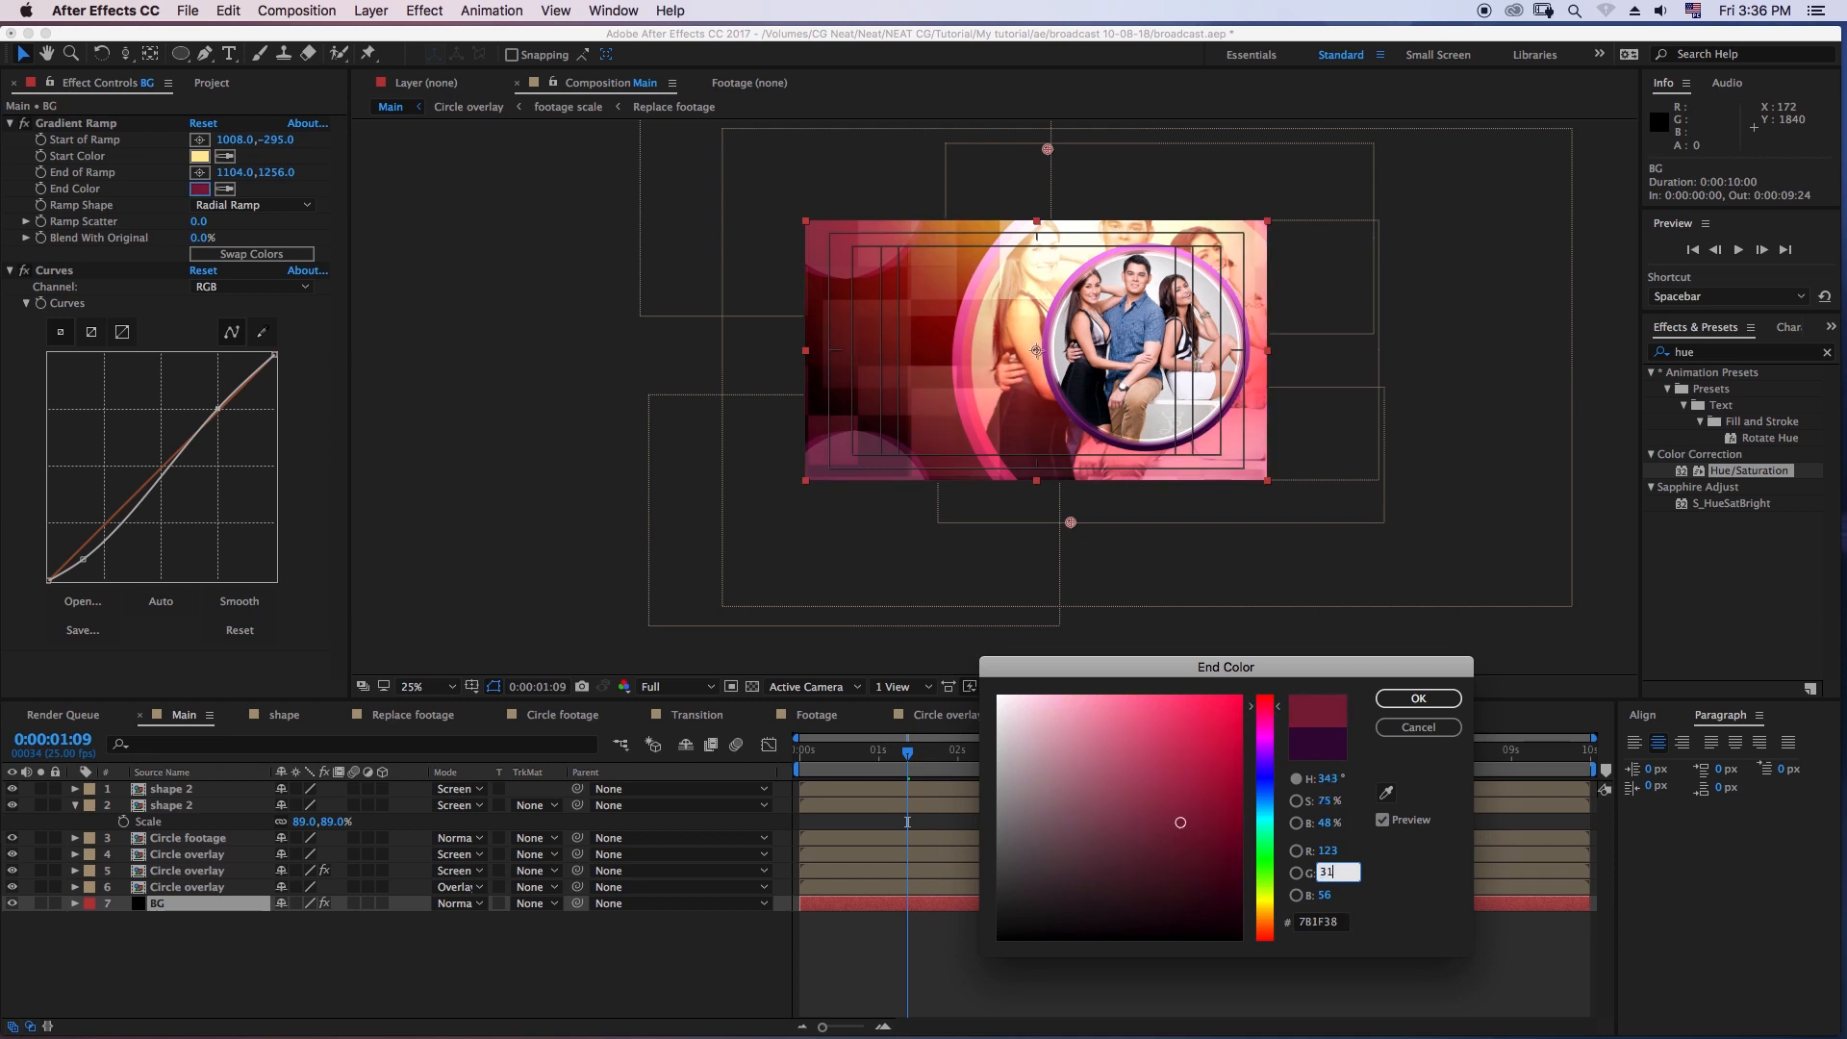
left_click(1342, 896)
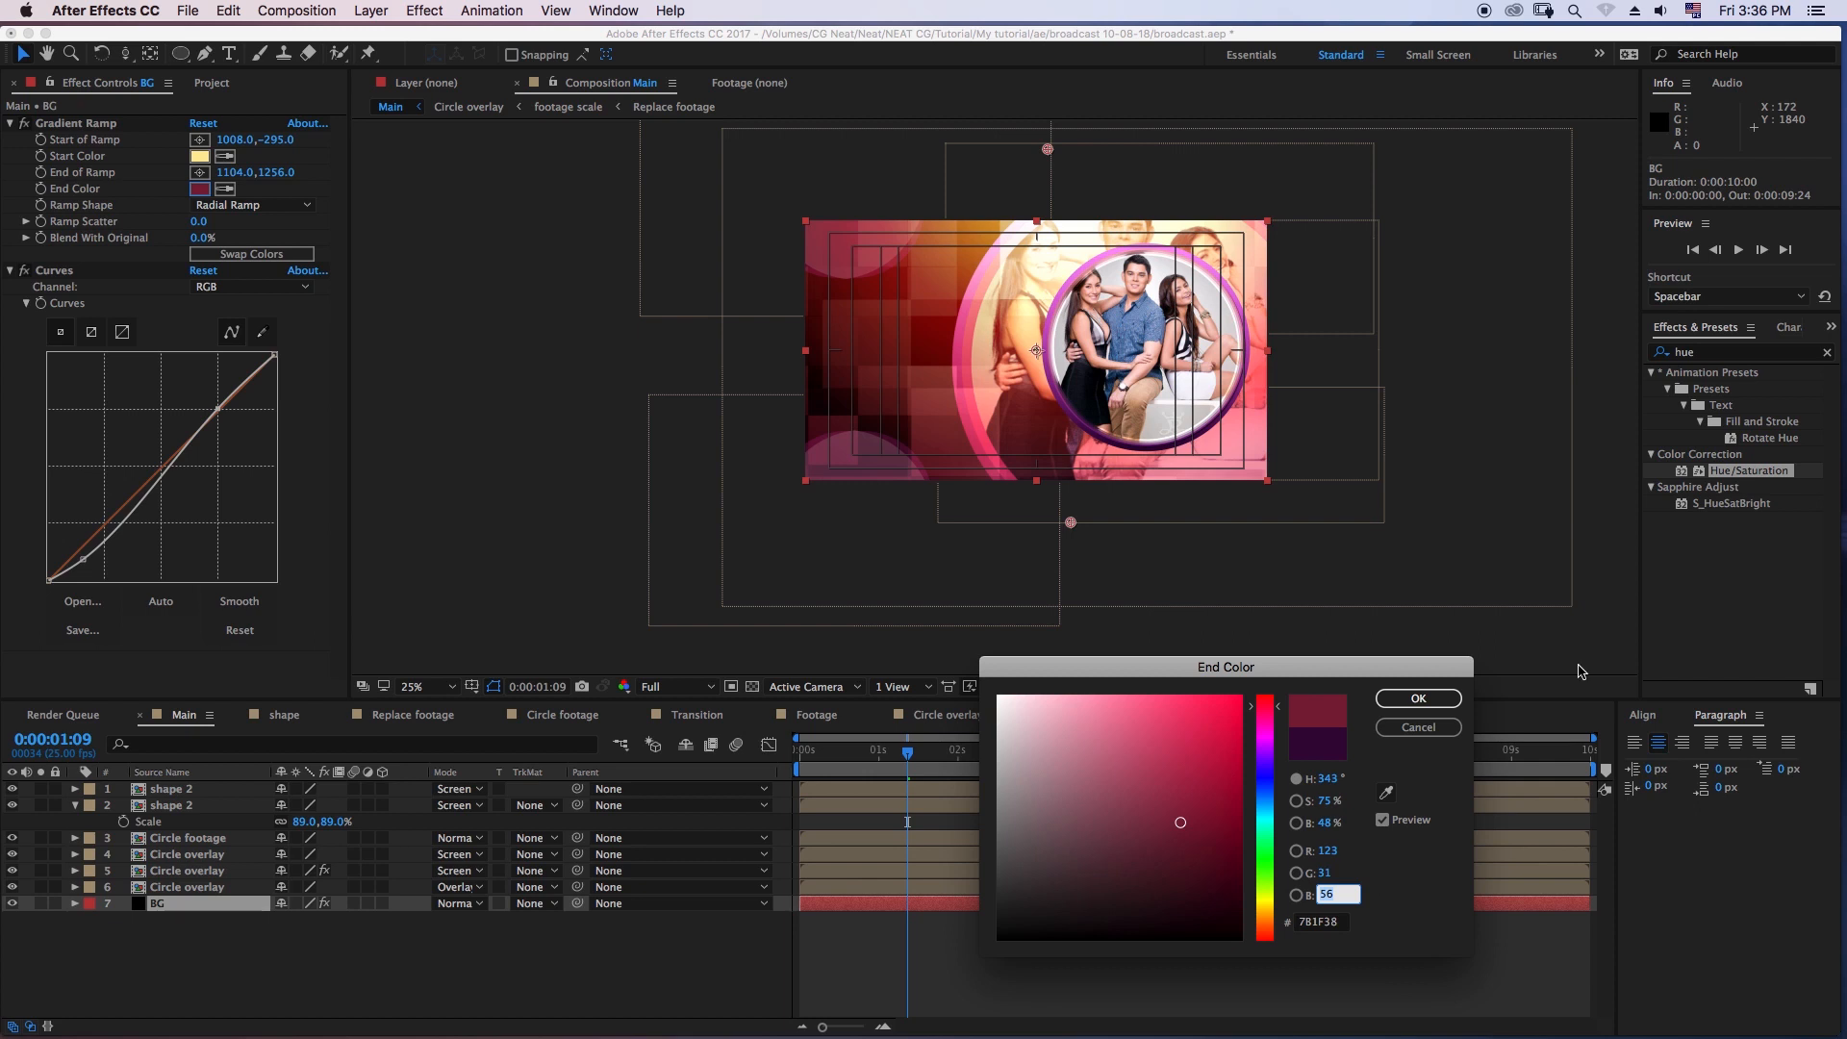
type("95")
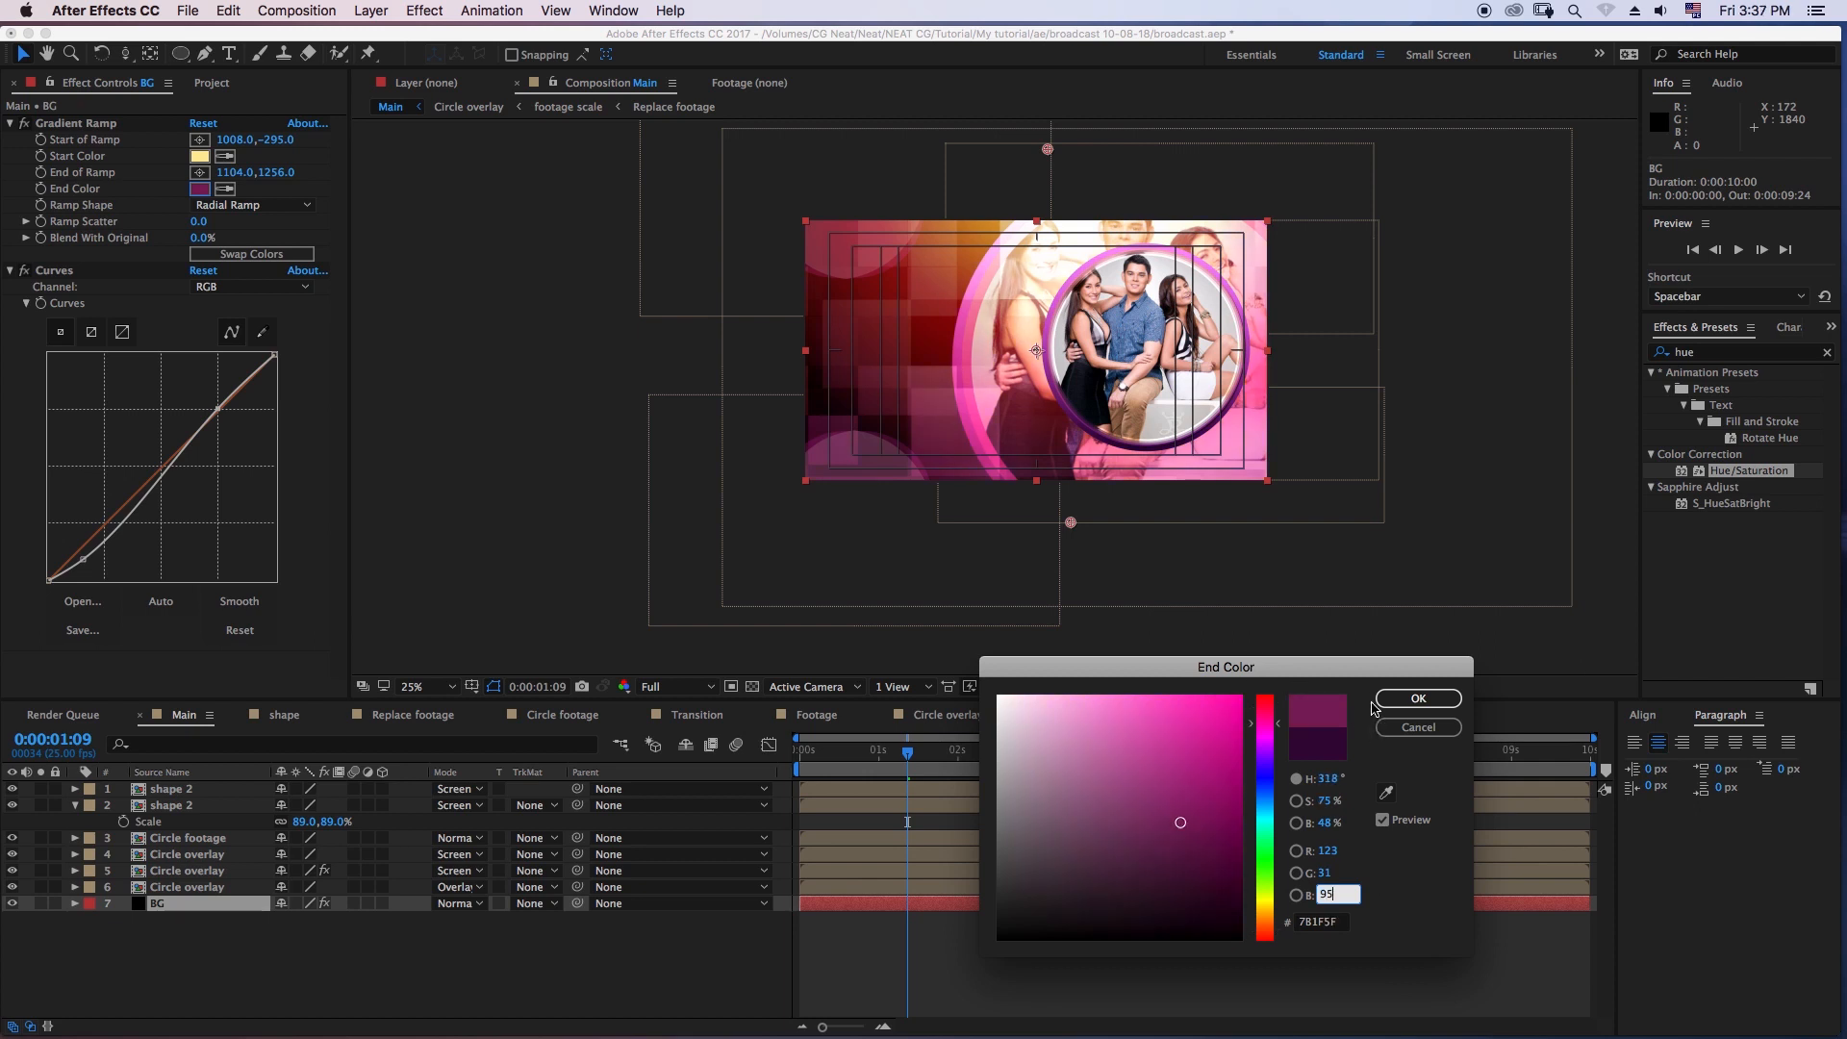
left_click(1385, 699)
- Change the start color of the BG layer's Gradient Ramp to RGB 252, 232, 176
left_click(200, 156)
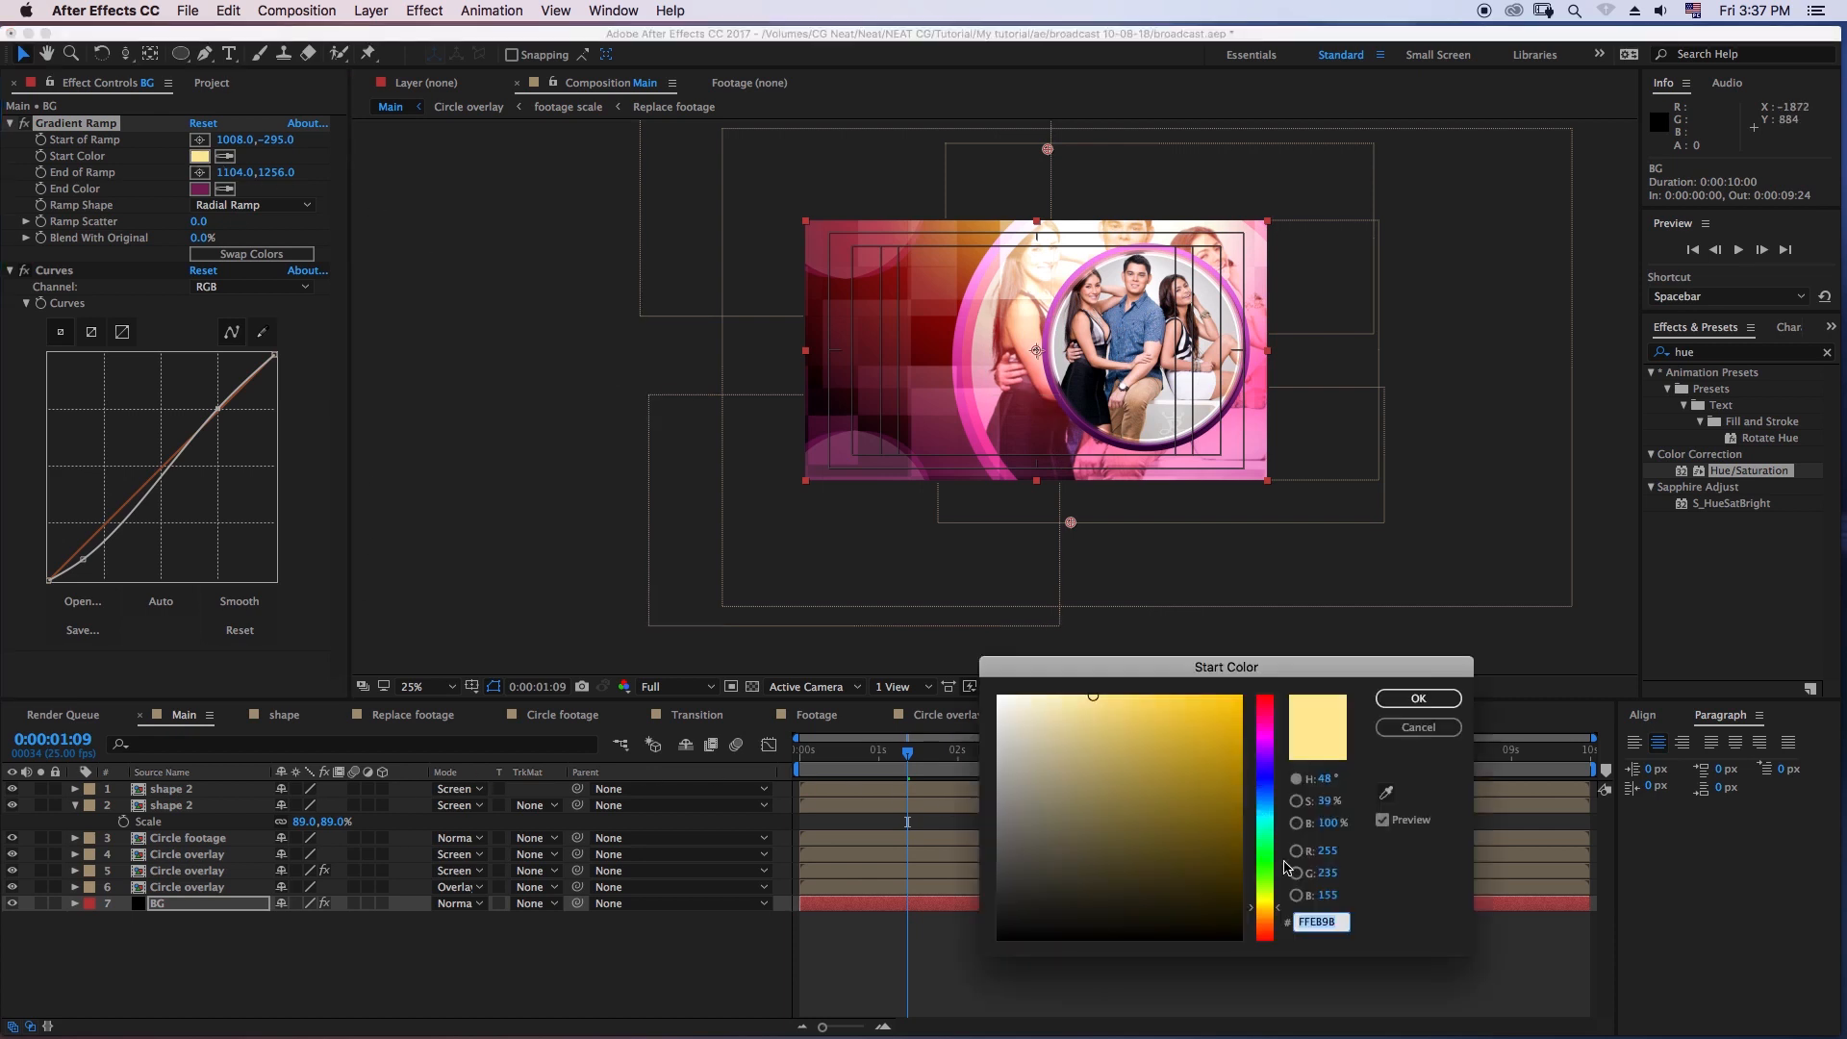
left_click(1335, 853)
type("252")
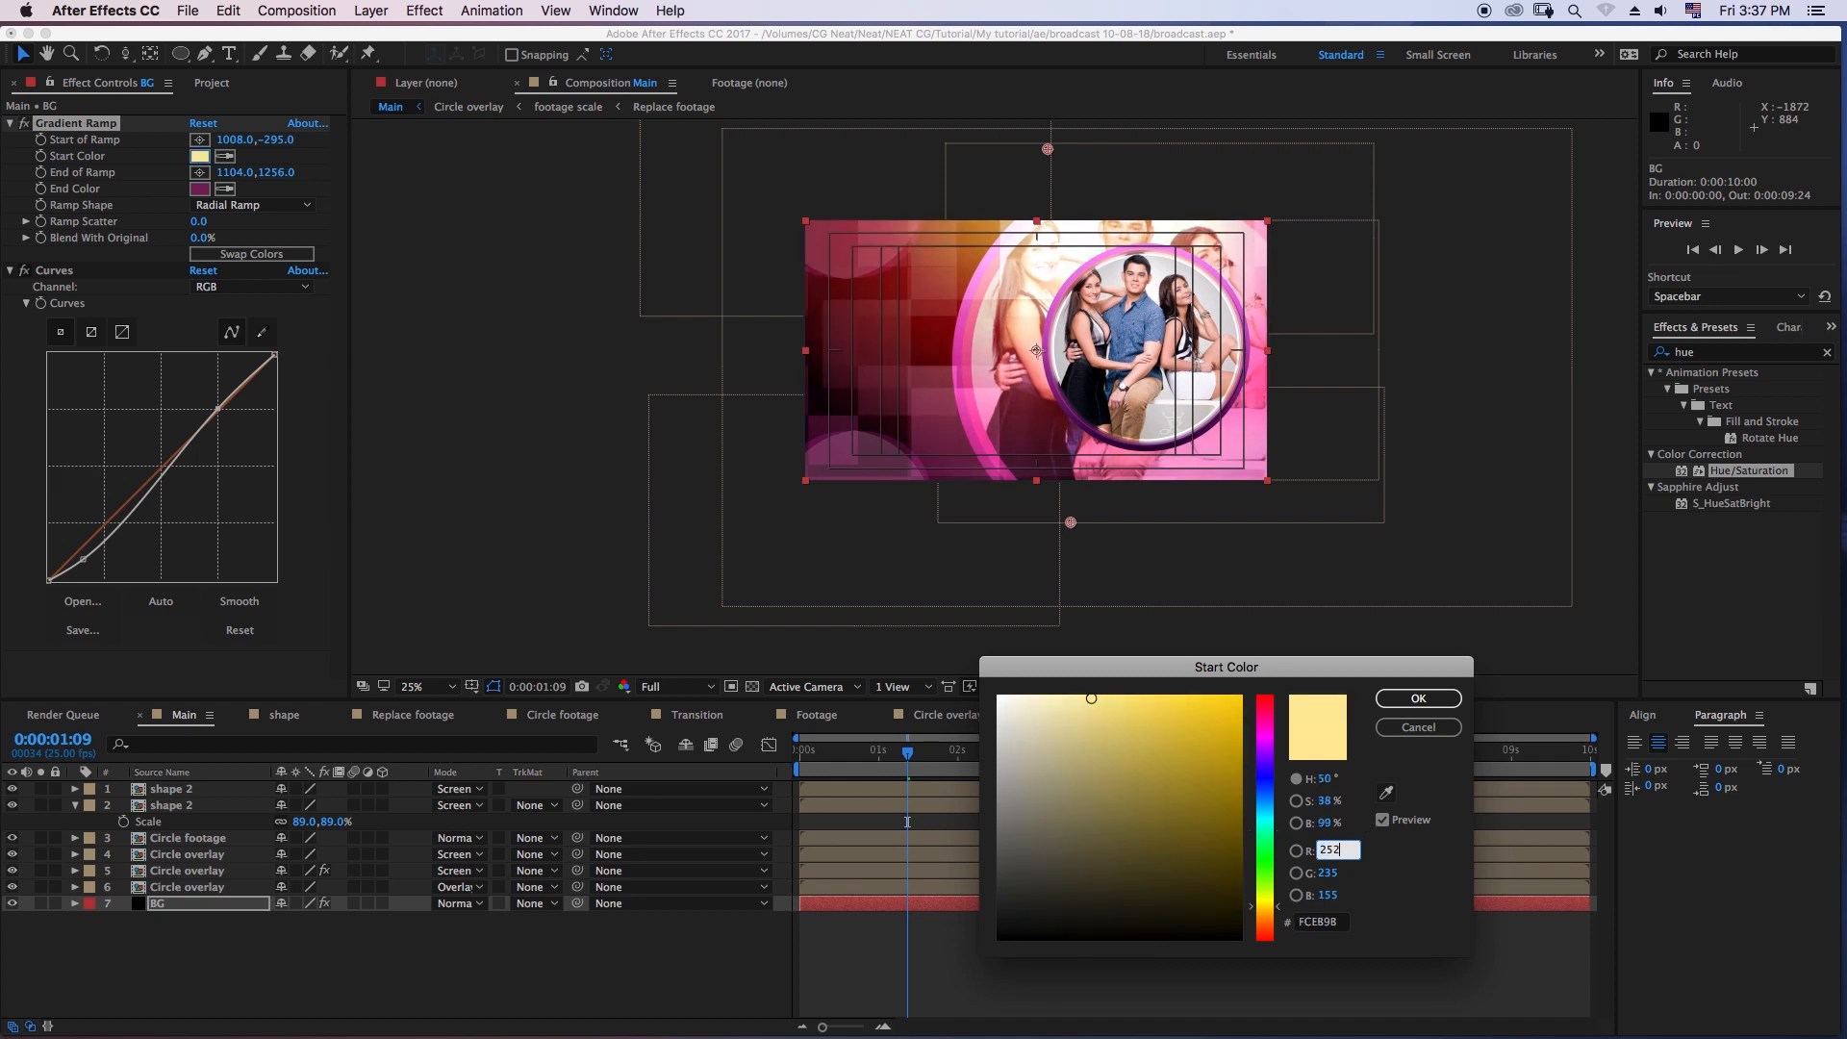
key("Tab")
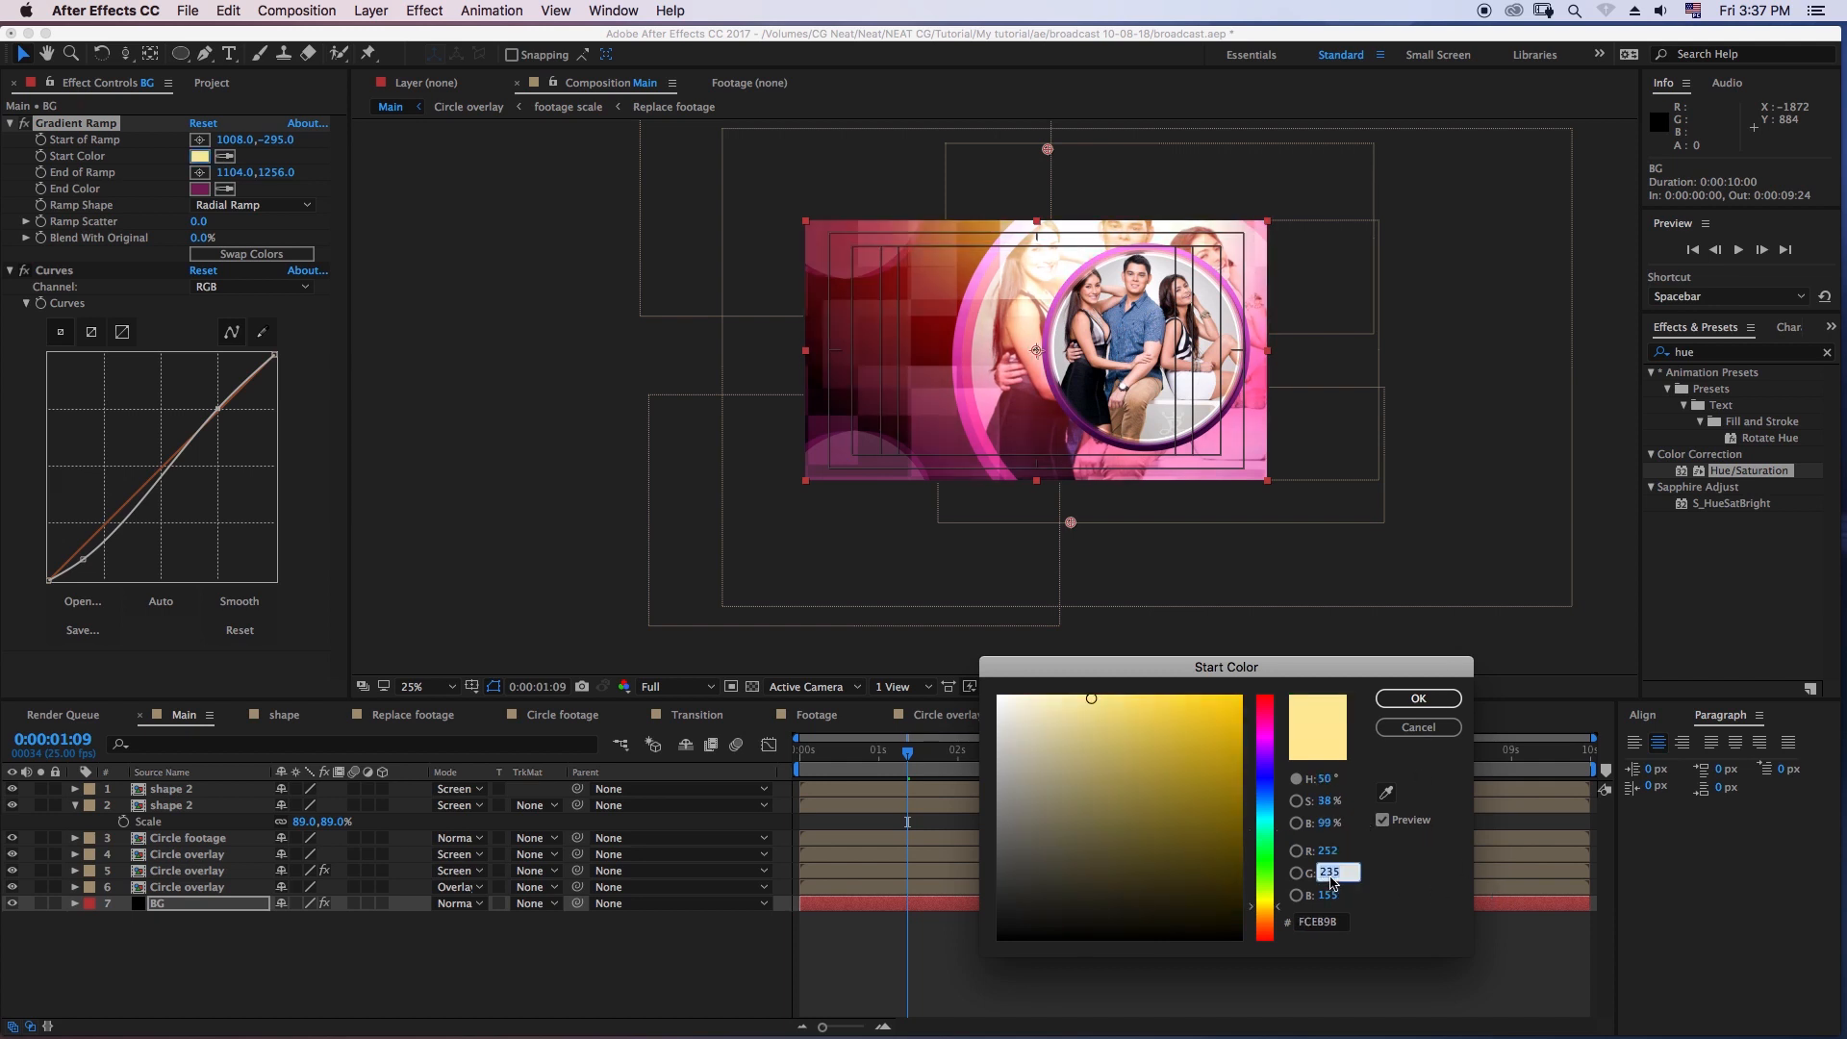
type("232")
left_click(1334, 893)
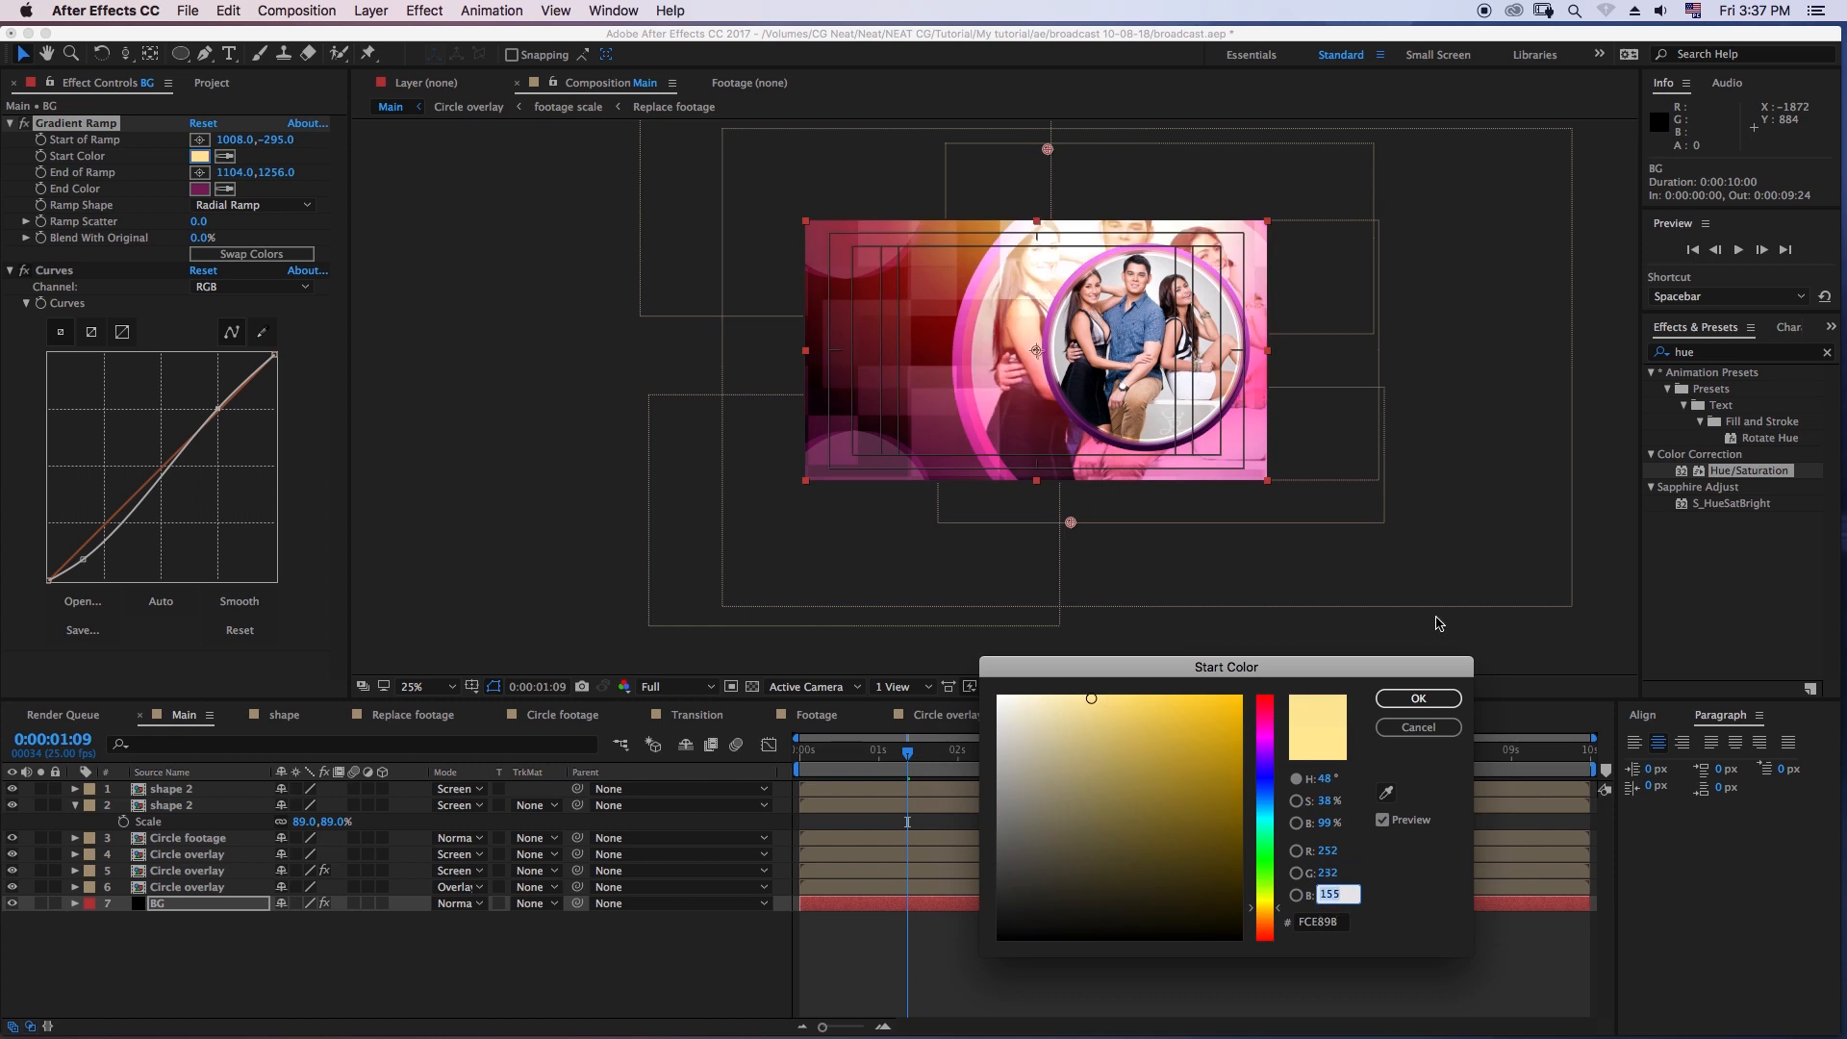
type("176")
left_click(1417, 699)
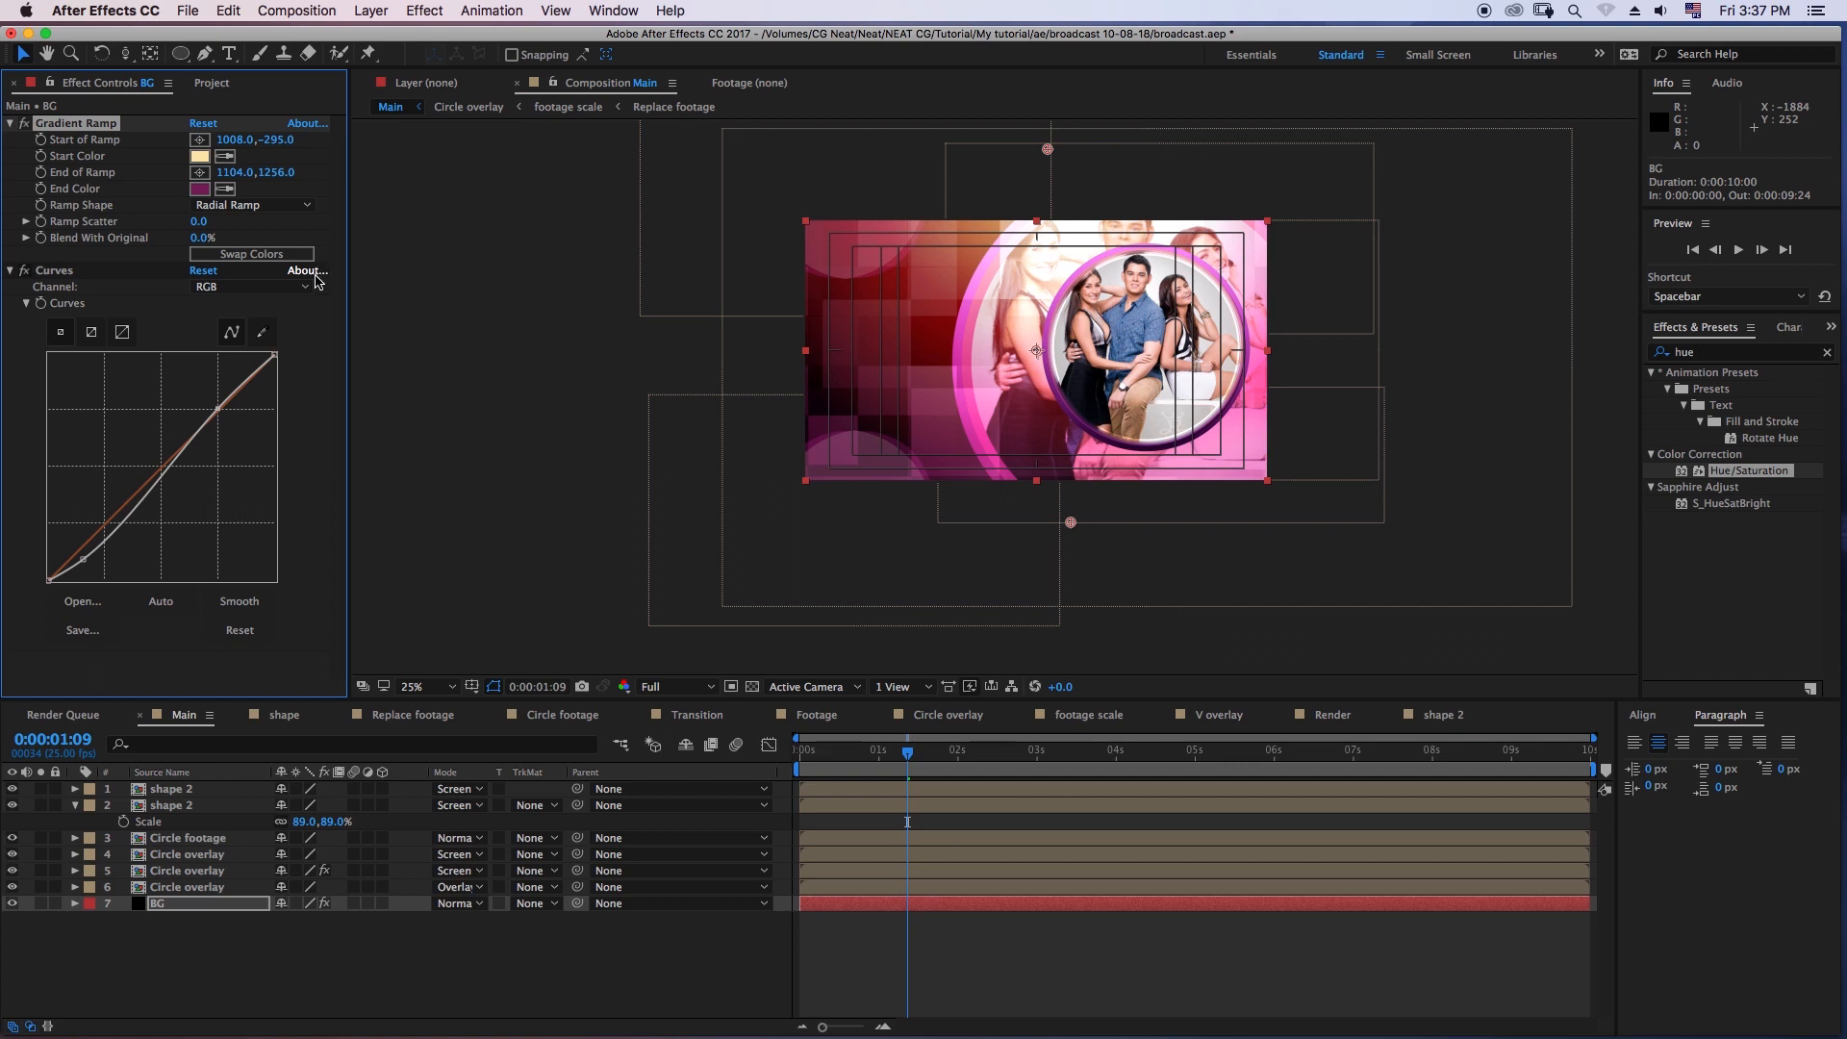
- Set the vertical Start of Ramp value of the BG gradient to -210 and deselect the layer
left_click_drag(284, 141, 361, 157)
left_click(278, 140)
type("-210")
key("Return")
left_click(992, 944)
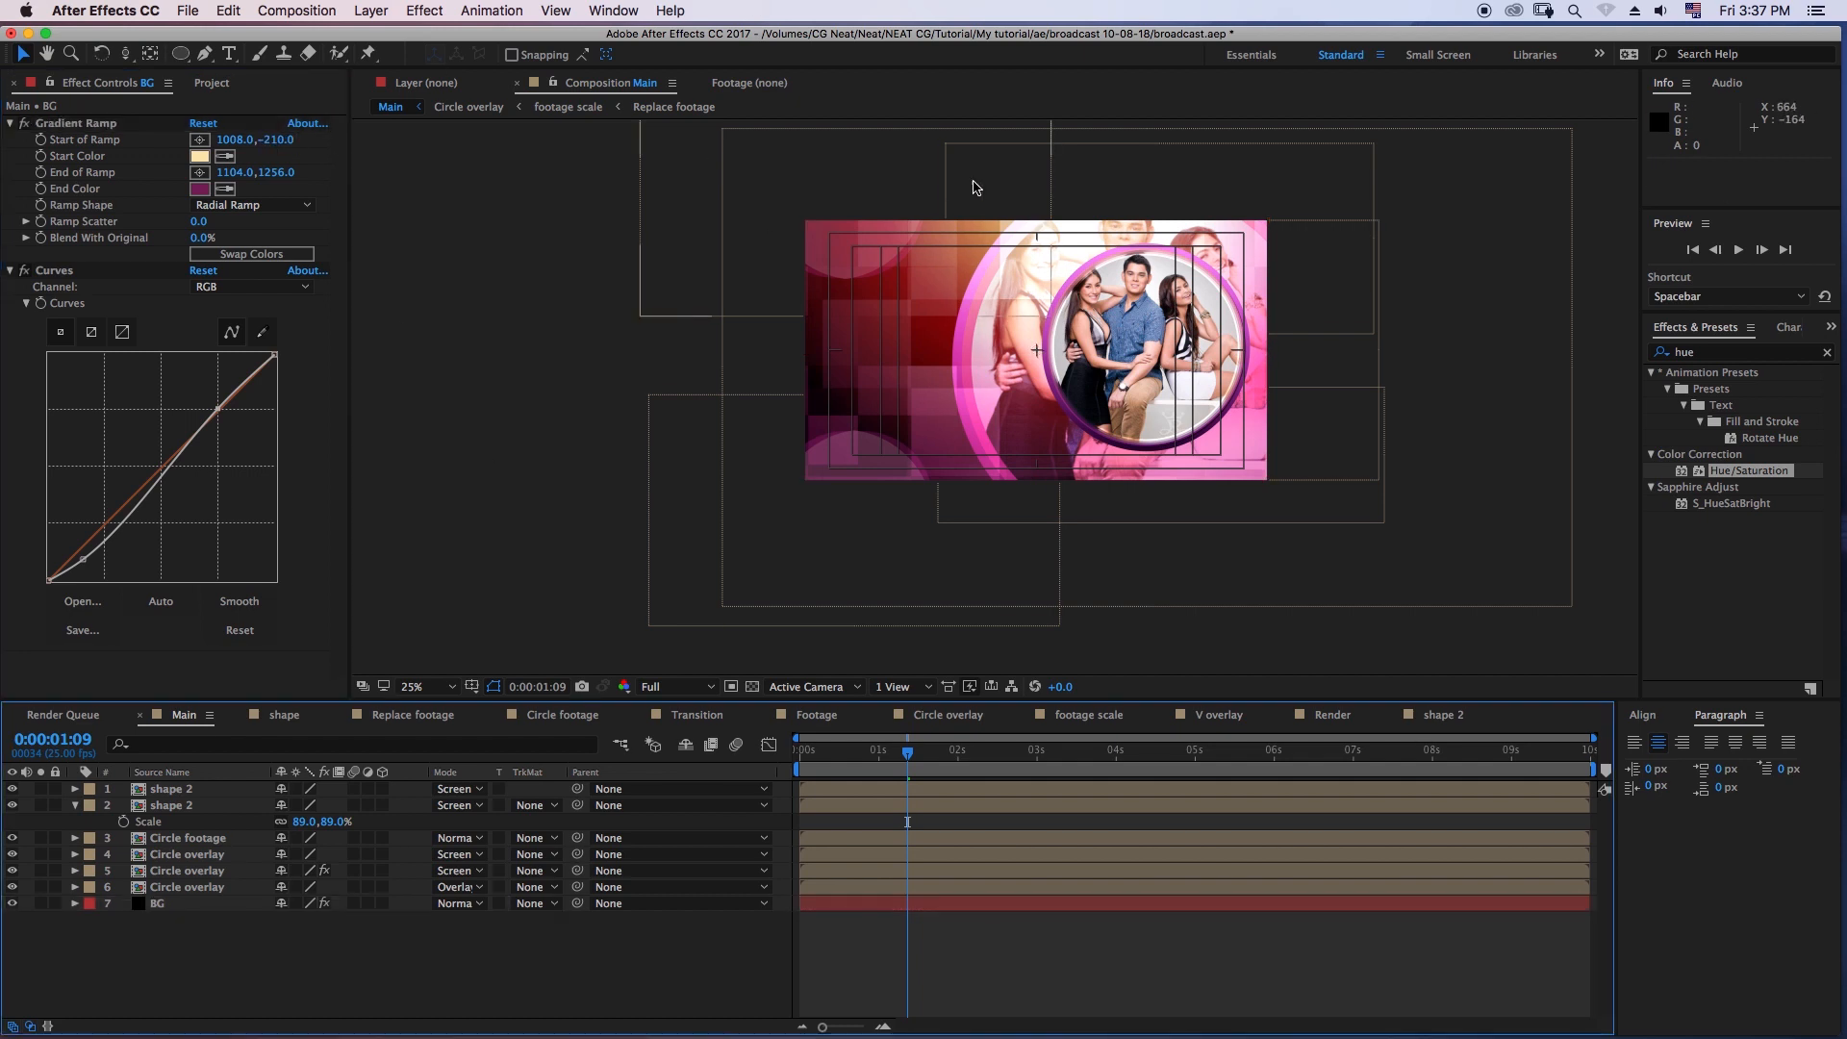
- Try Overlay blending on the lower-left shape 2 layer, set it to Add, and preview the composition
left_click(1000, 904)
left_click(198, 807)
left_click(473, 806)
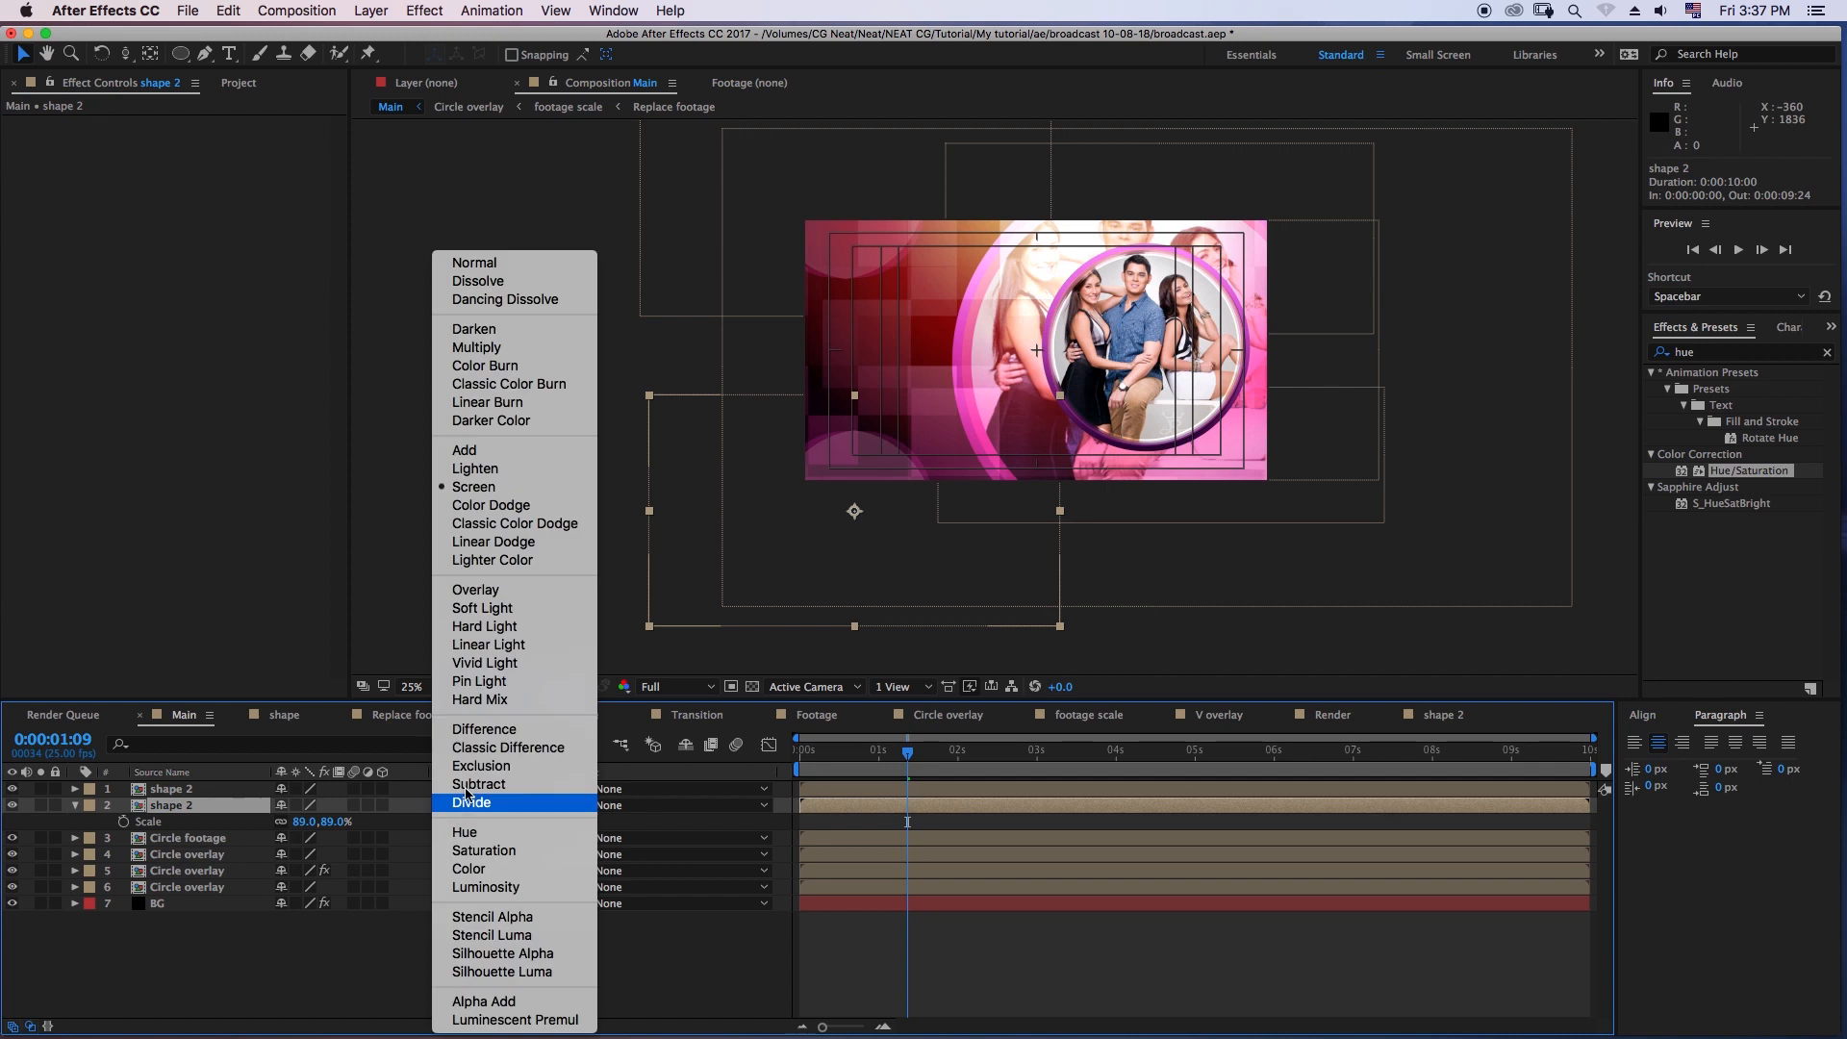
left_click(519, 588)
left_click(472, 806)
left_click(520, 450)
key("space")
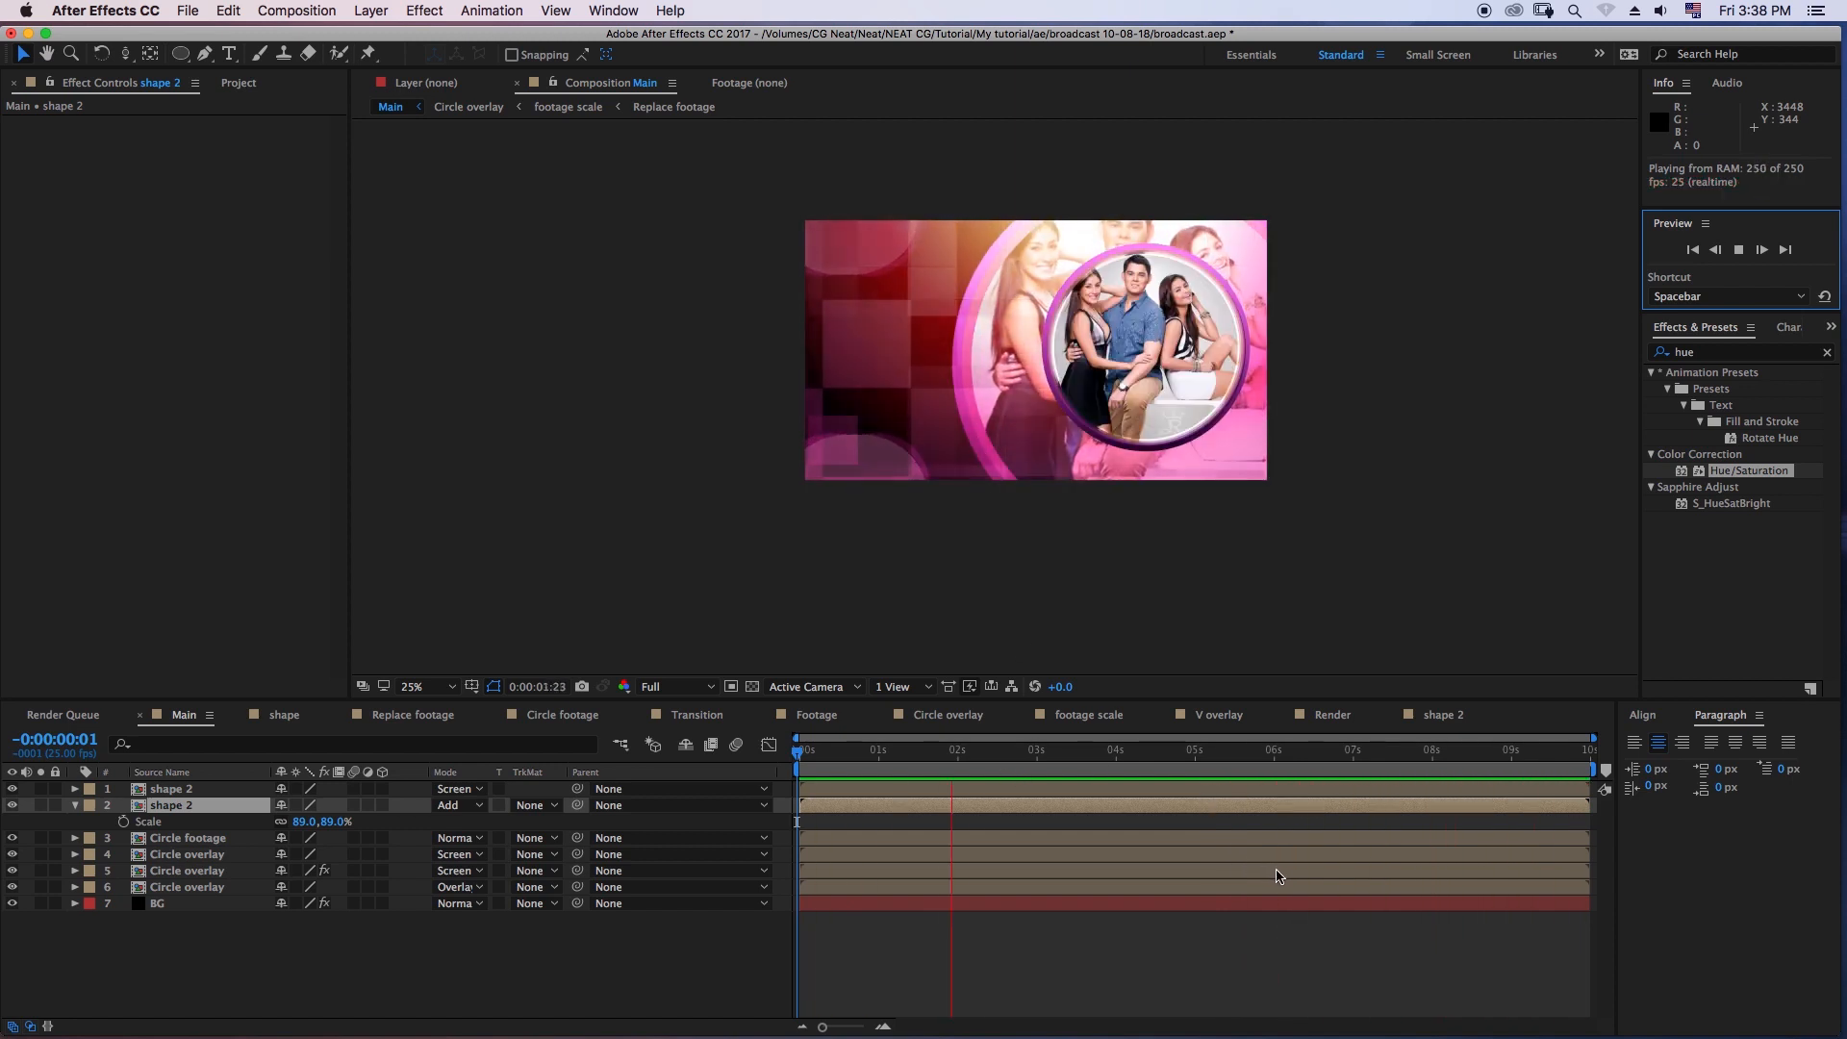
key("space")
- Set the Circle overlay layer that has the Hue/Saturation effect to Overlay blending and preview the composition from about 2.5 seconds
left_click(1020, 871)
left_click(460, 870)
left_click(524, 590)
left_click(1003, 758)
key("space")
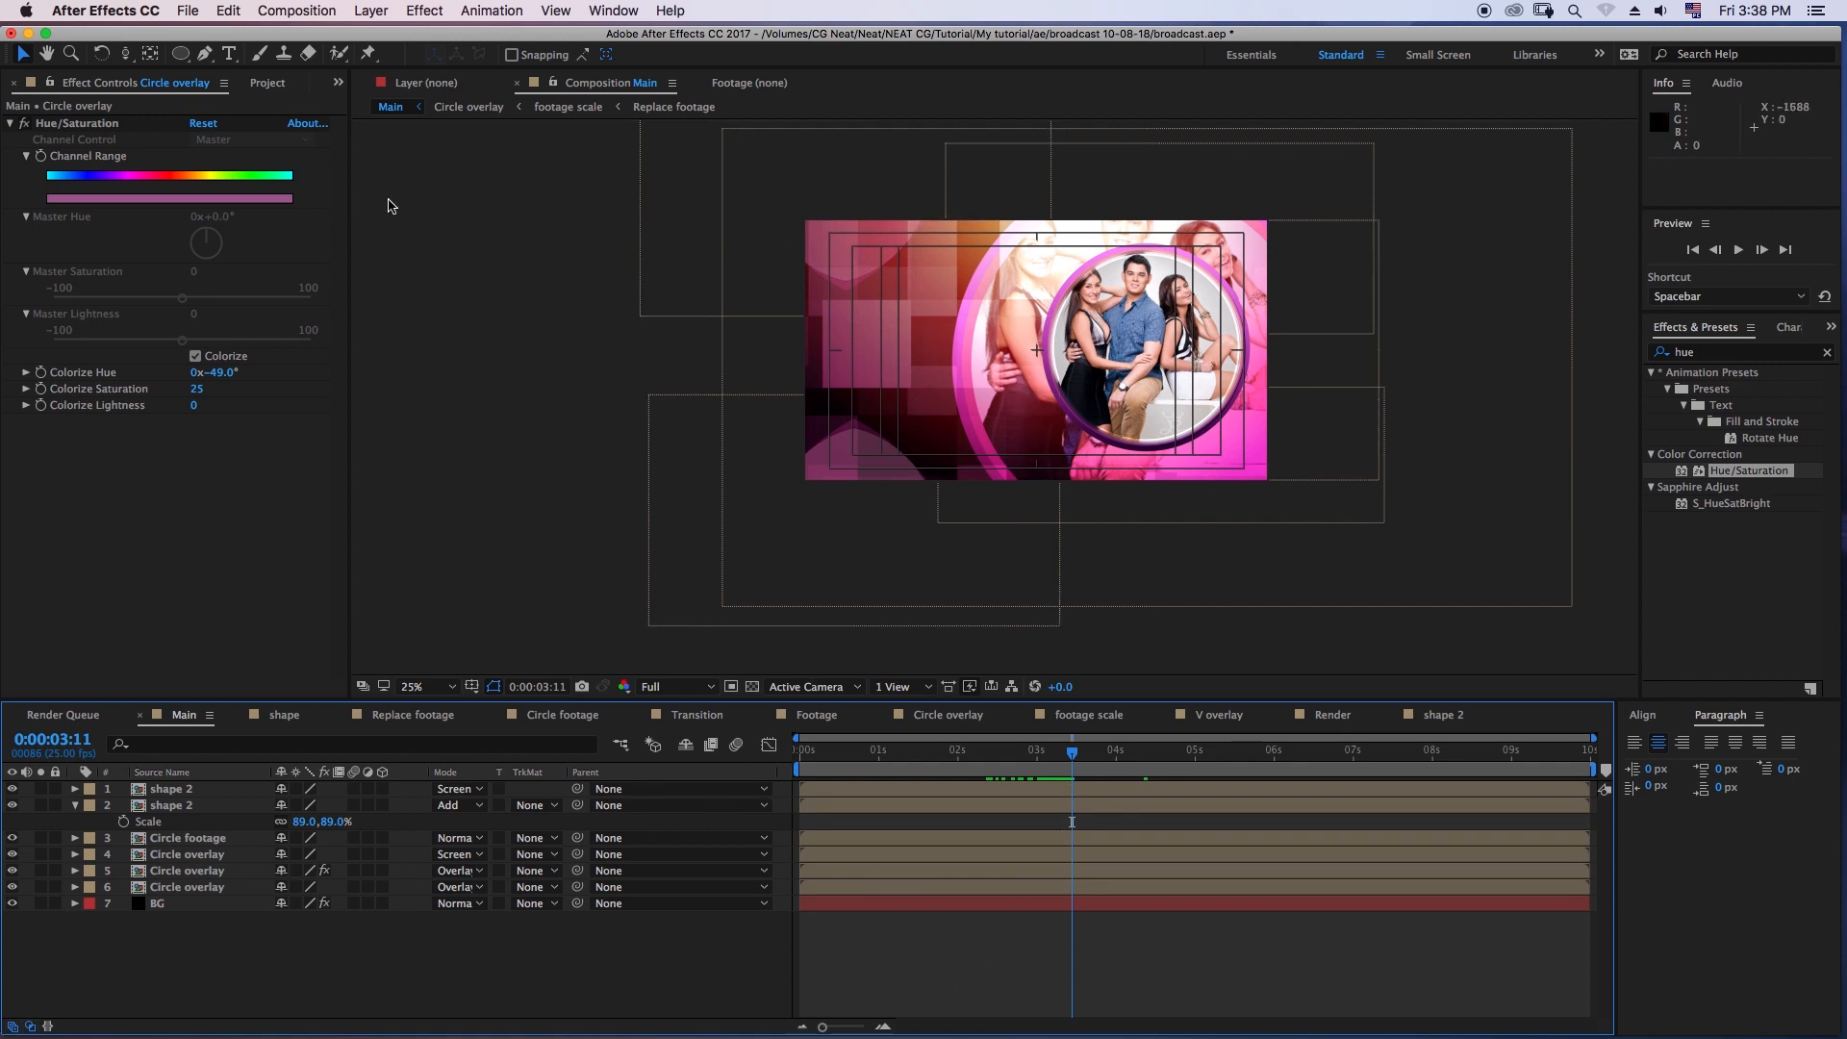
- Create a 1920 x 1080, 25 fps composition named Compose 1 and place the Main composition in it as a layer
left_click(268, 83)
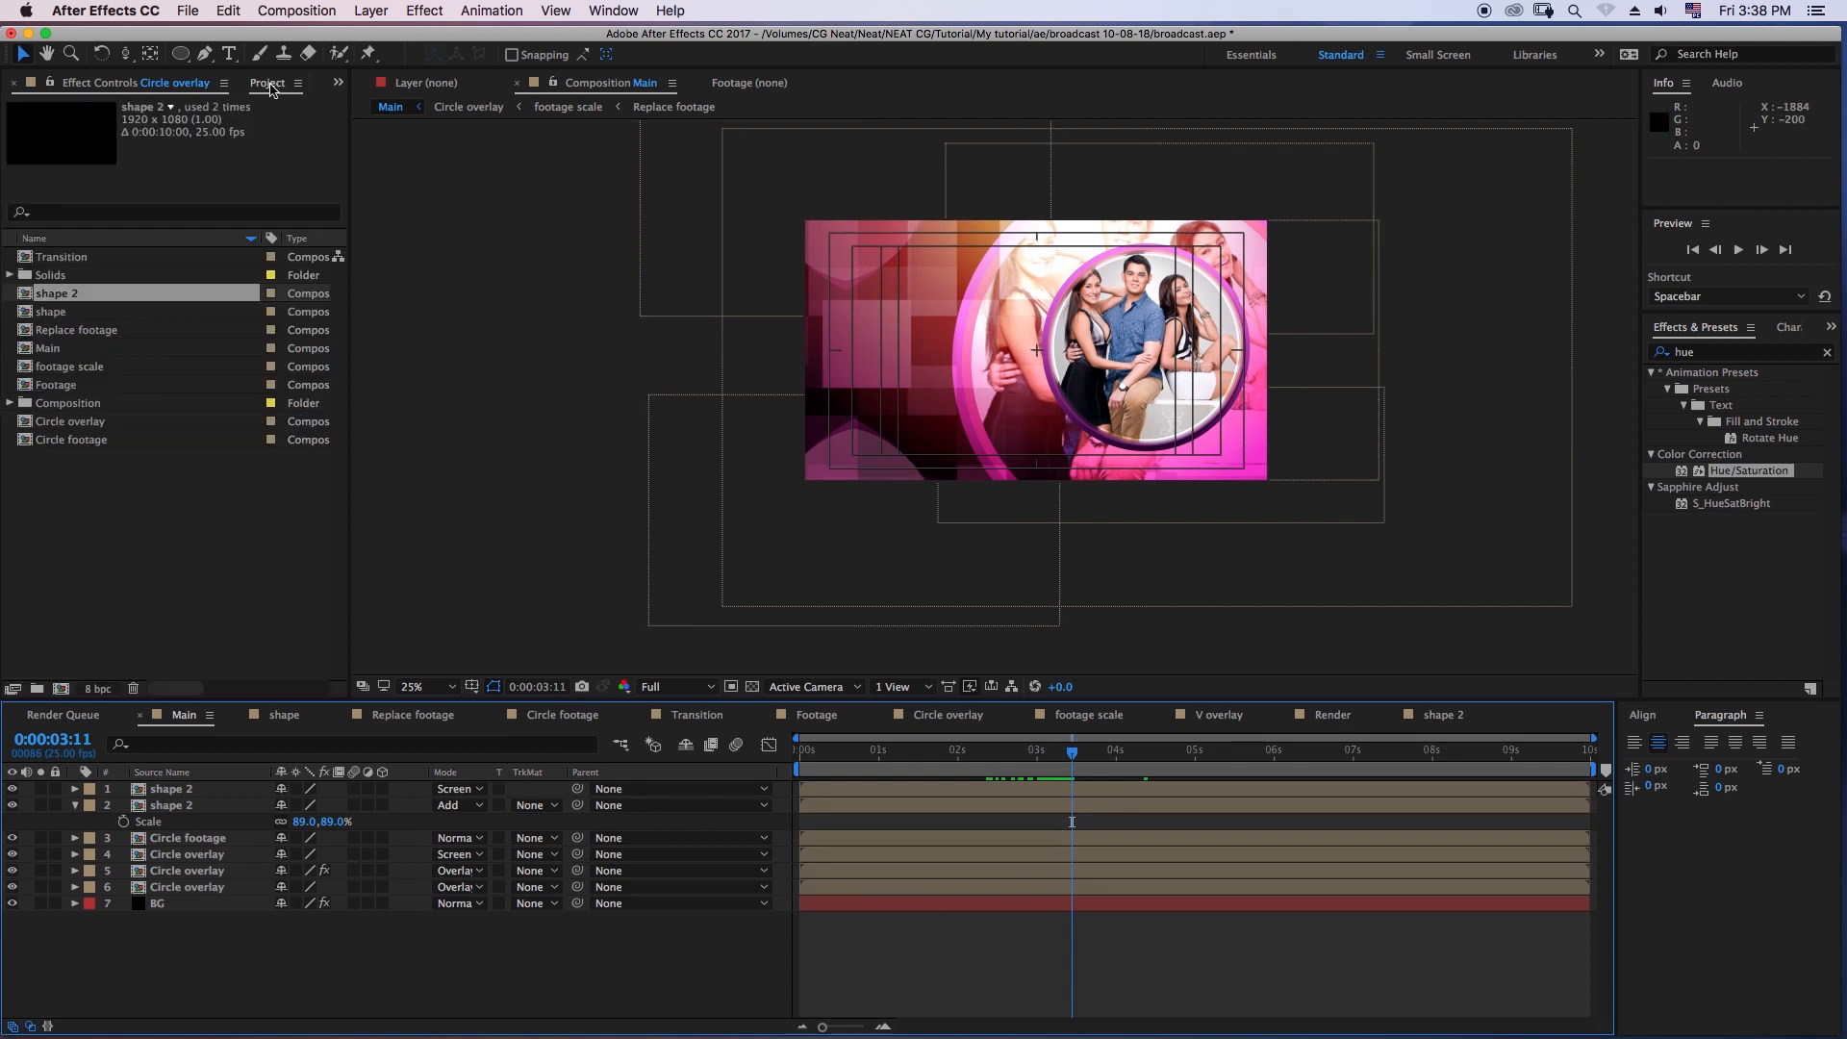
left_click(314, 12)
left_click(337, 40)
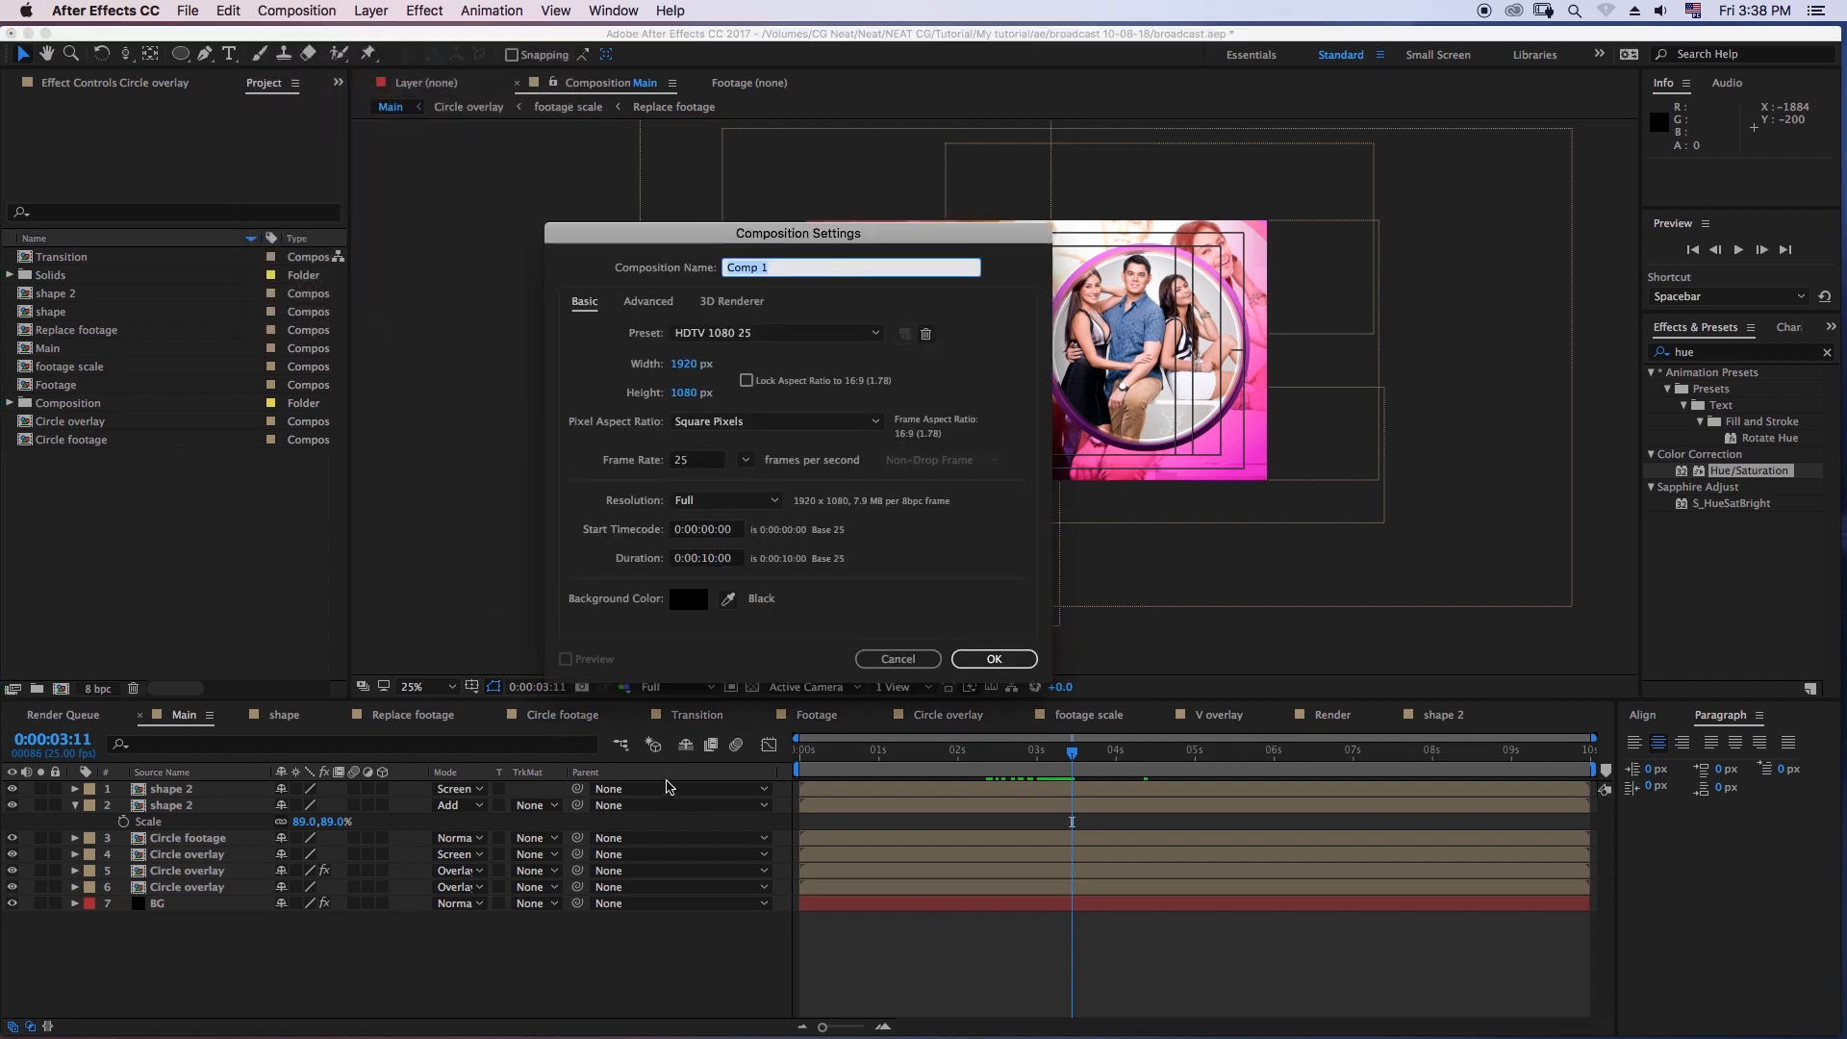
type("C")
key("Return")
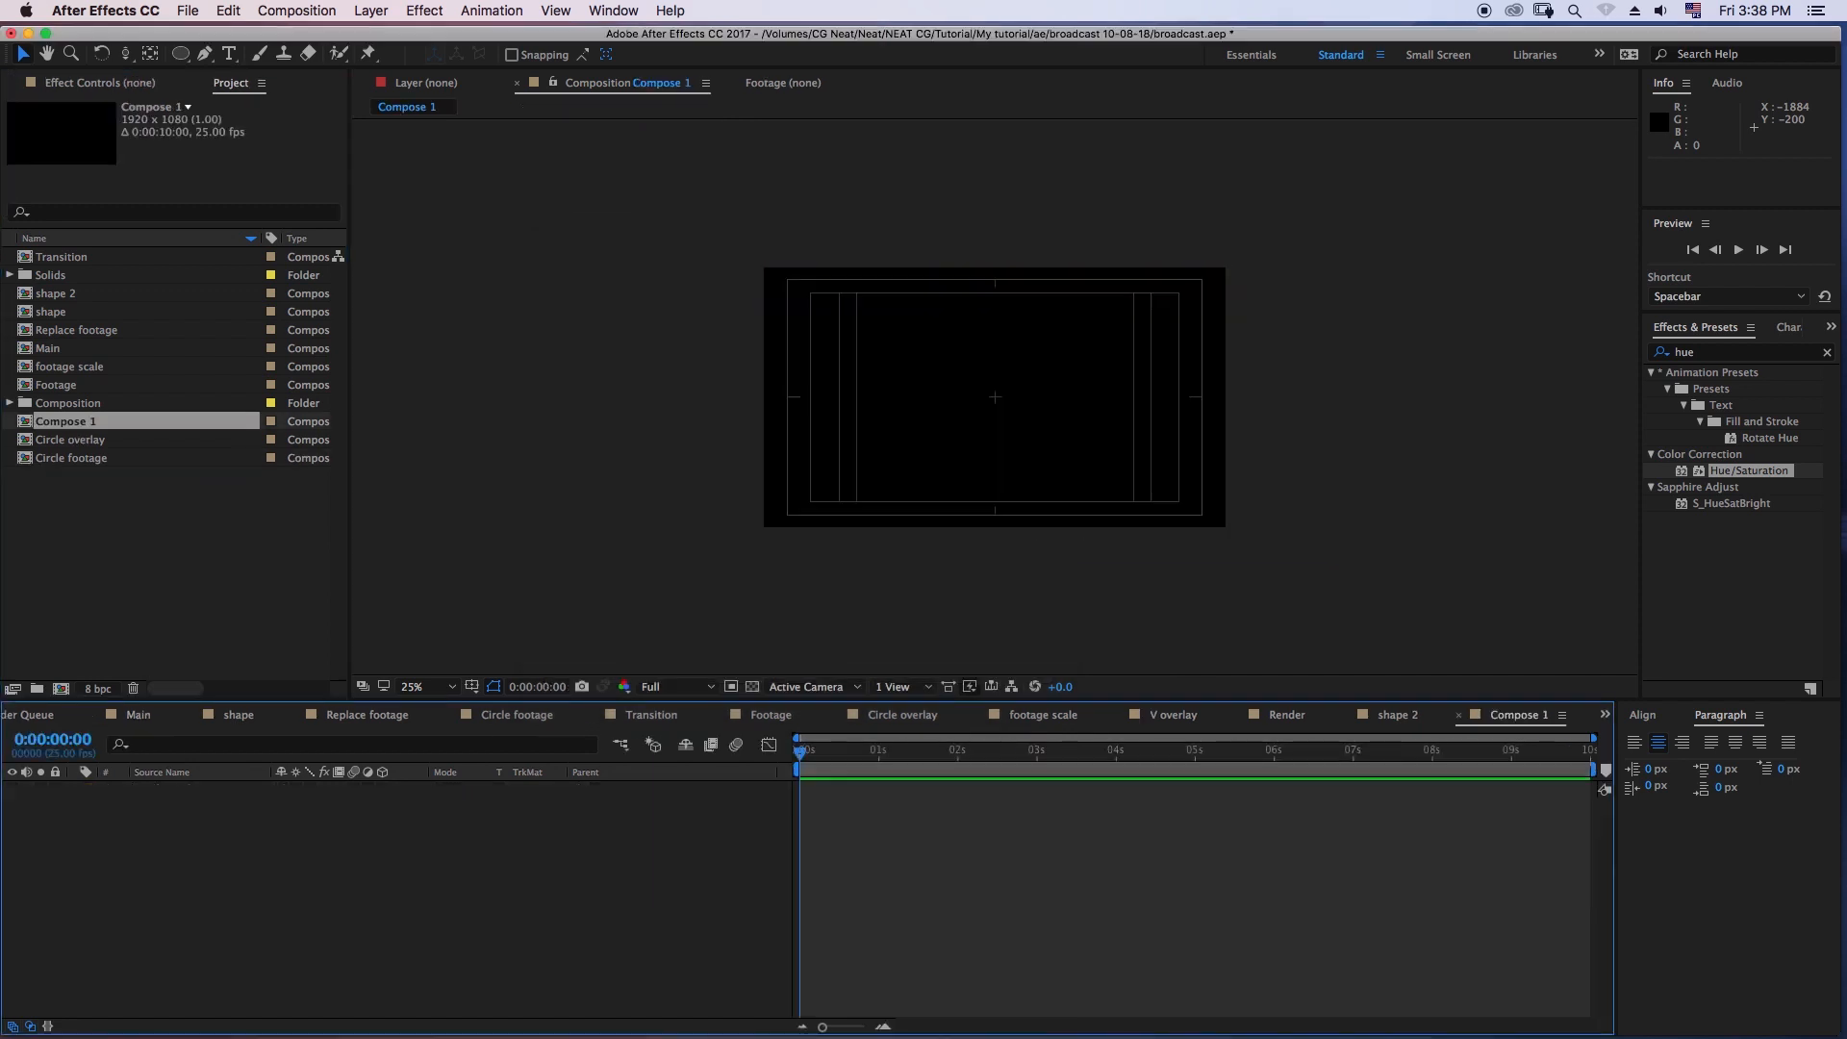
left_click_drag(57, 350, 135, 813)
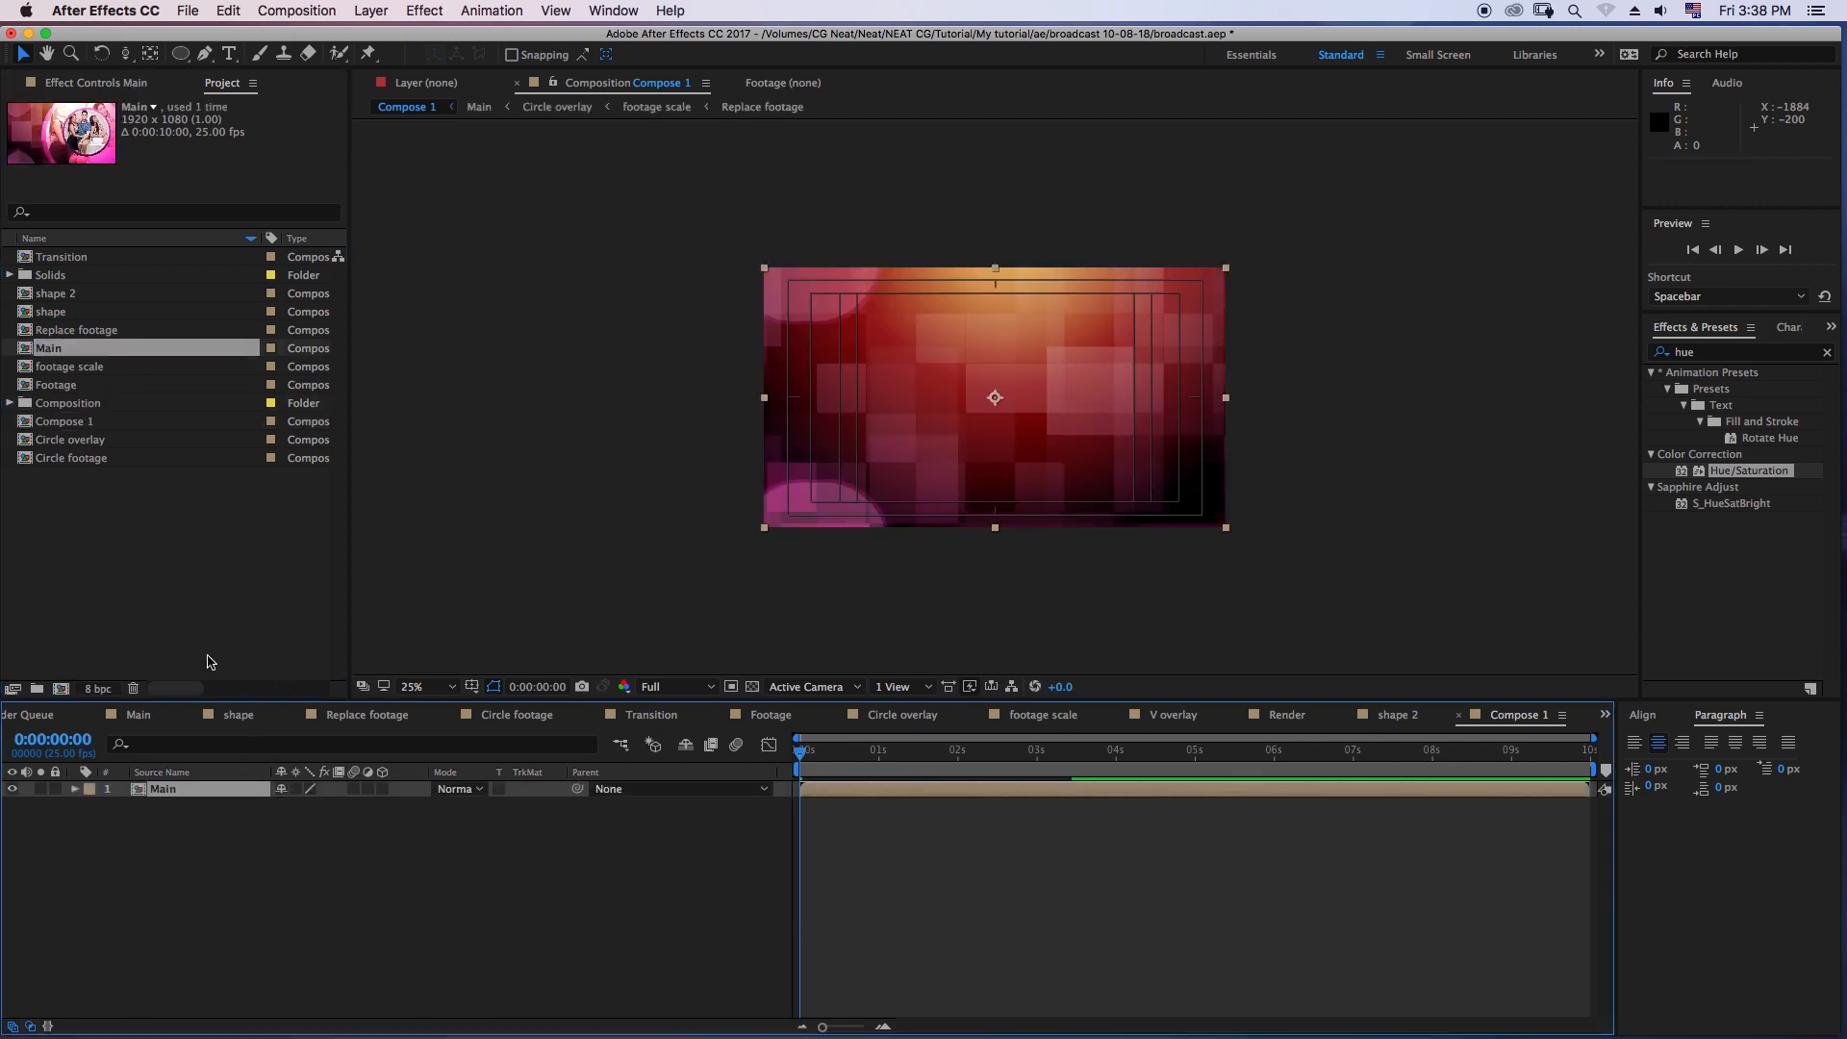
left_click(332, 857)
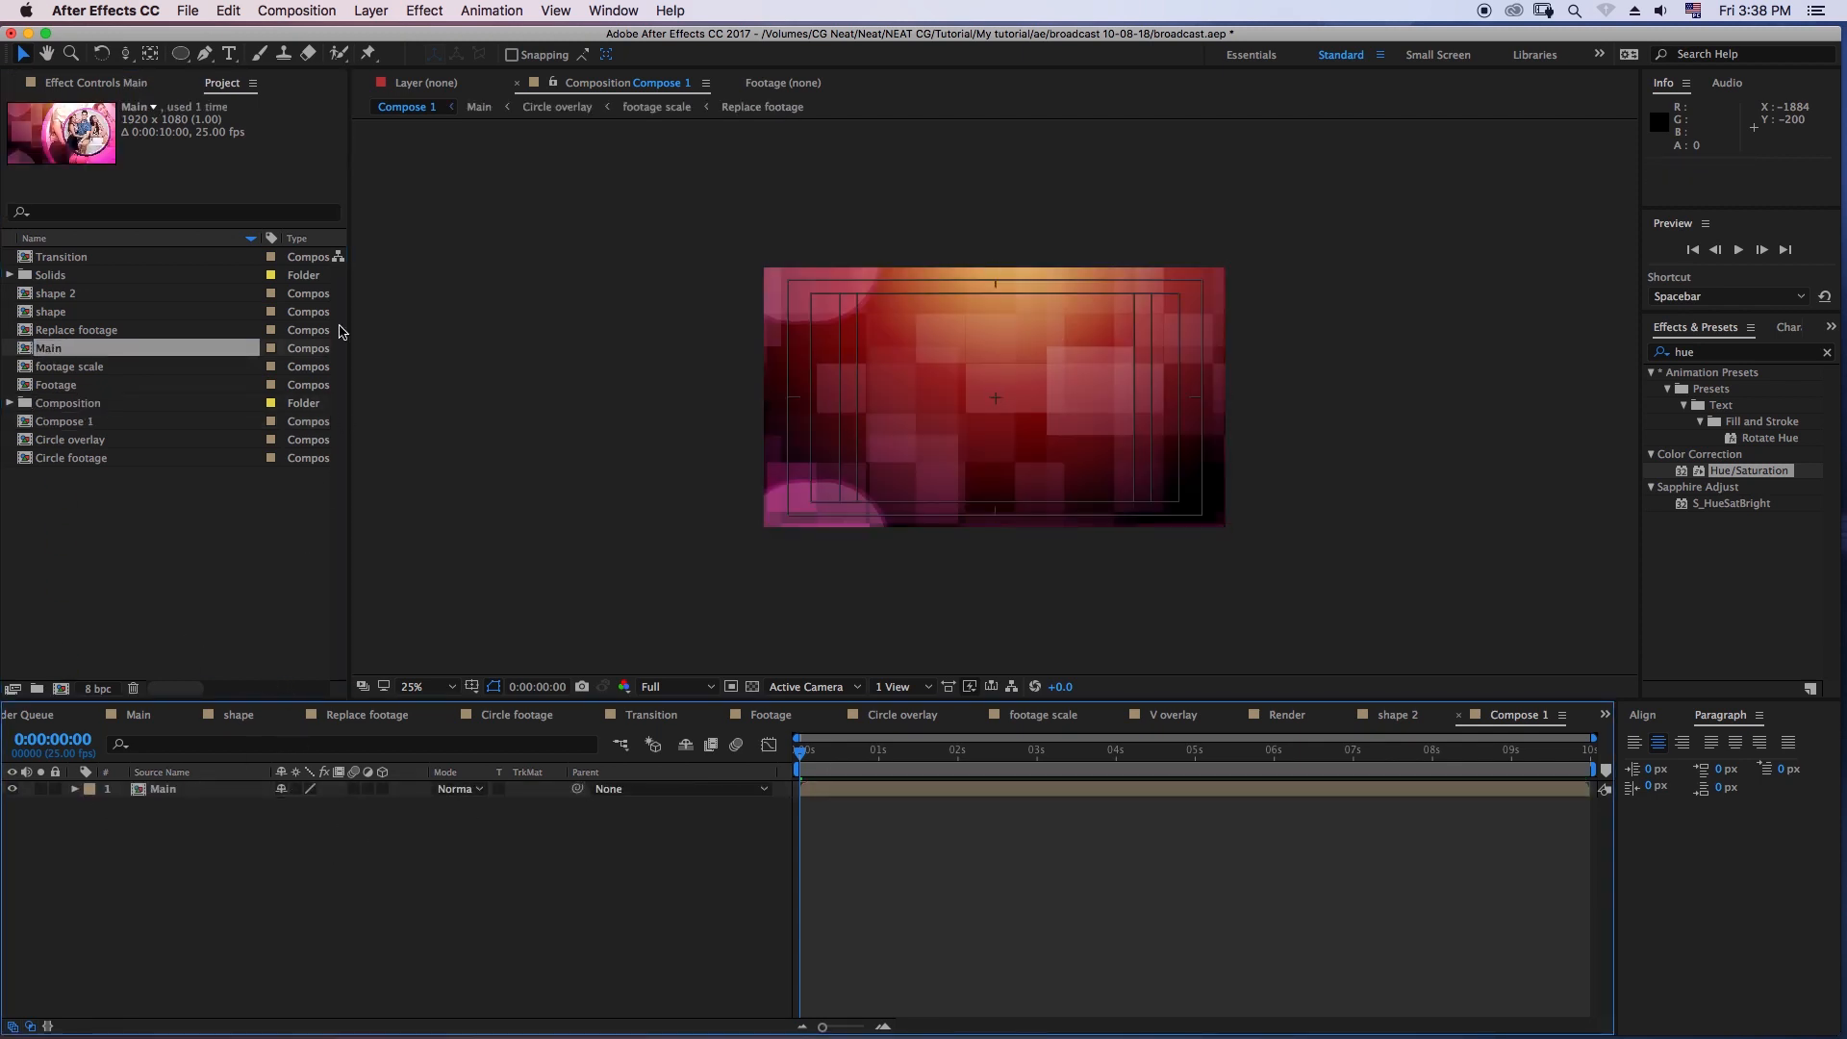
- Add the title text "My Valitine Girl" over the dark area beside the circular poster and nudge it slightly upward
left_click(229, 54)
left_click(864, 394)
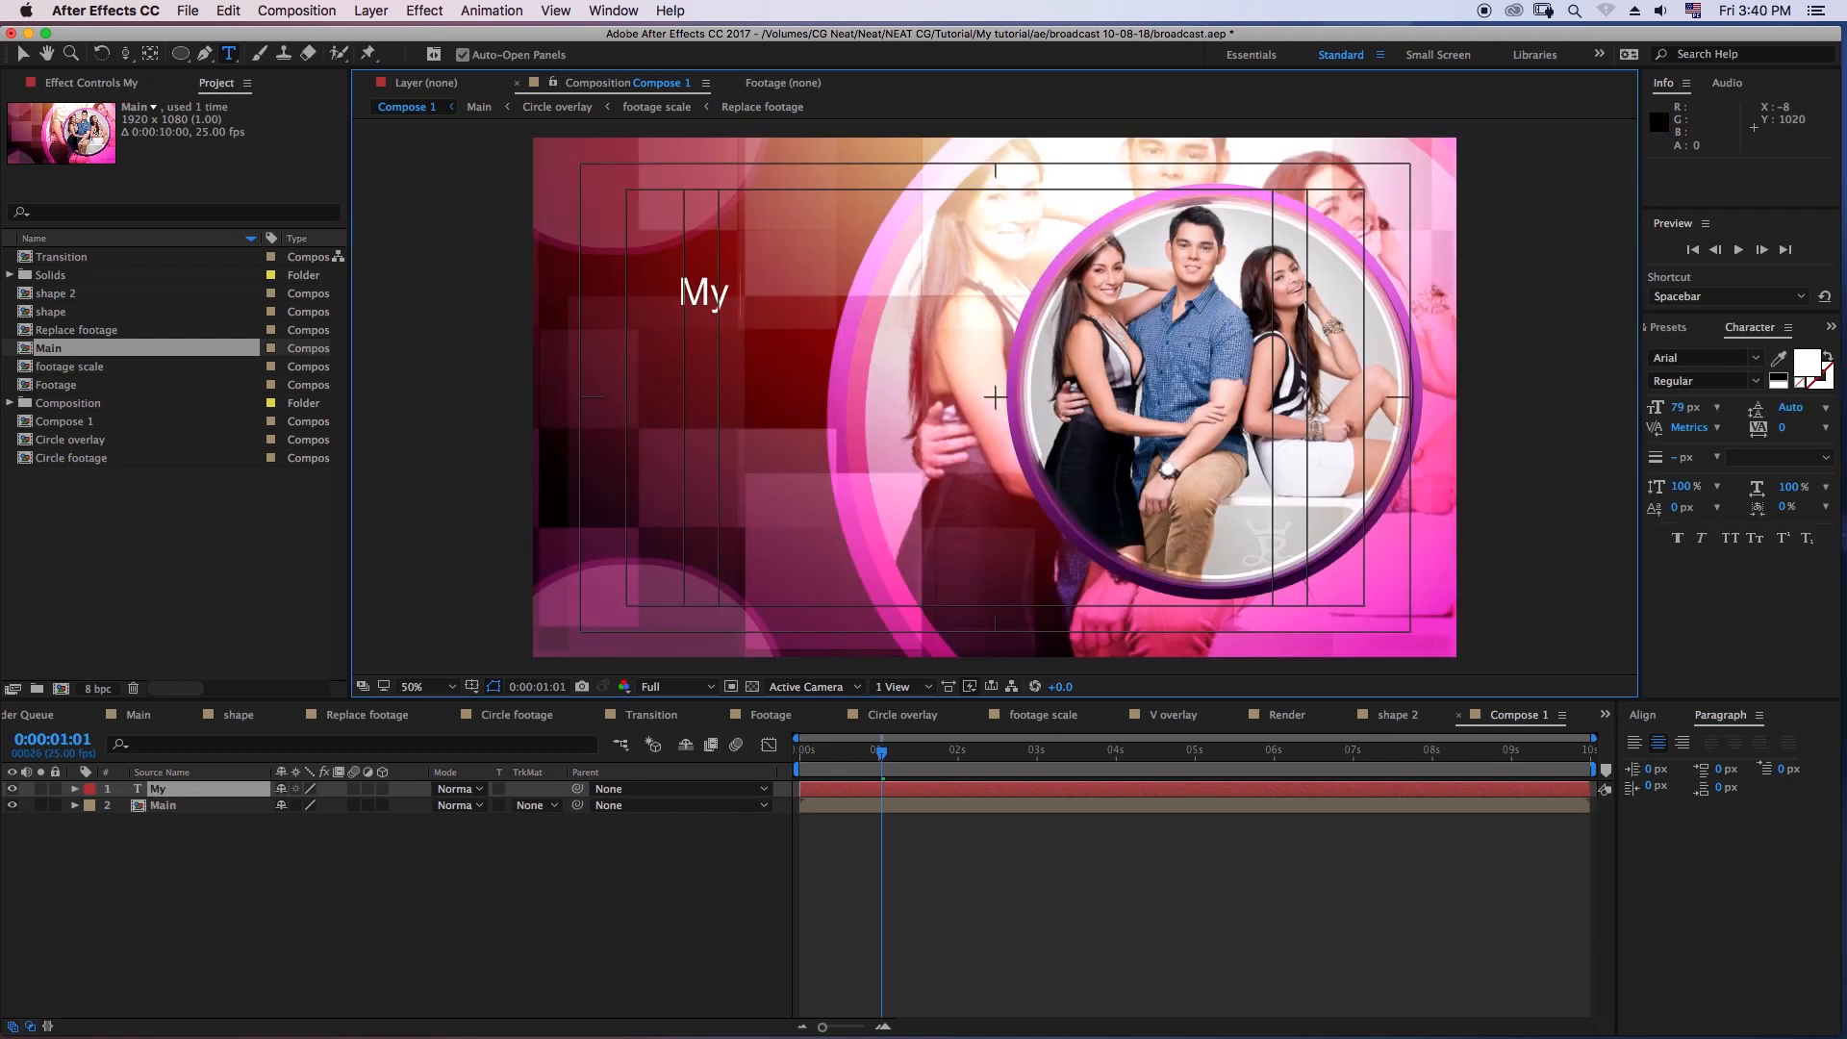
type("v")
key("BackSpace")
type("Val")
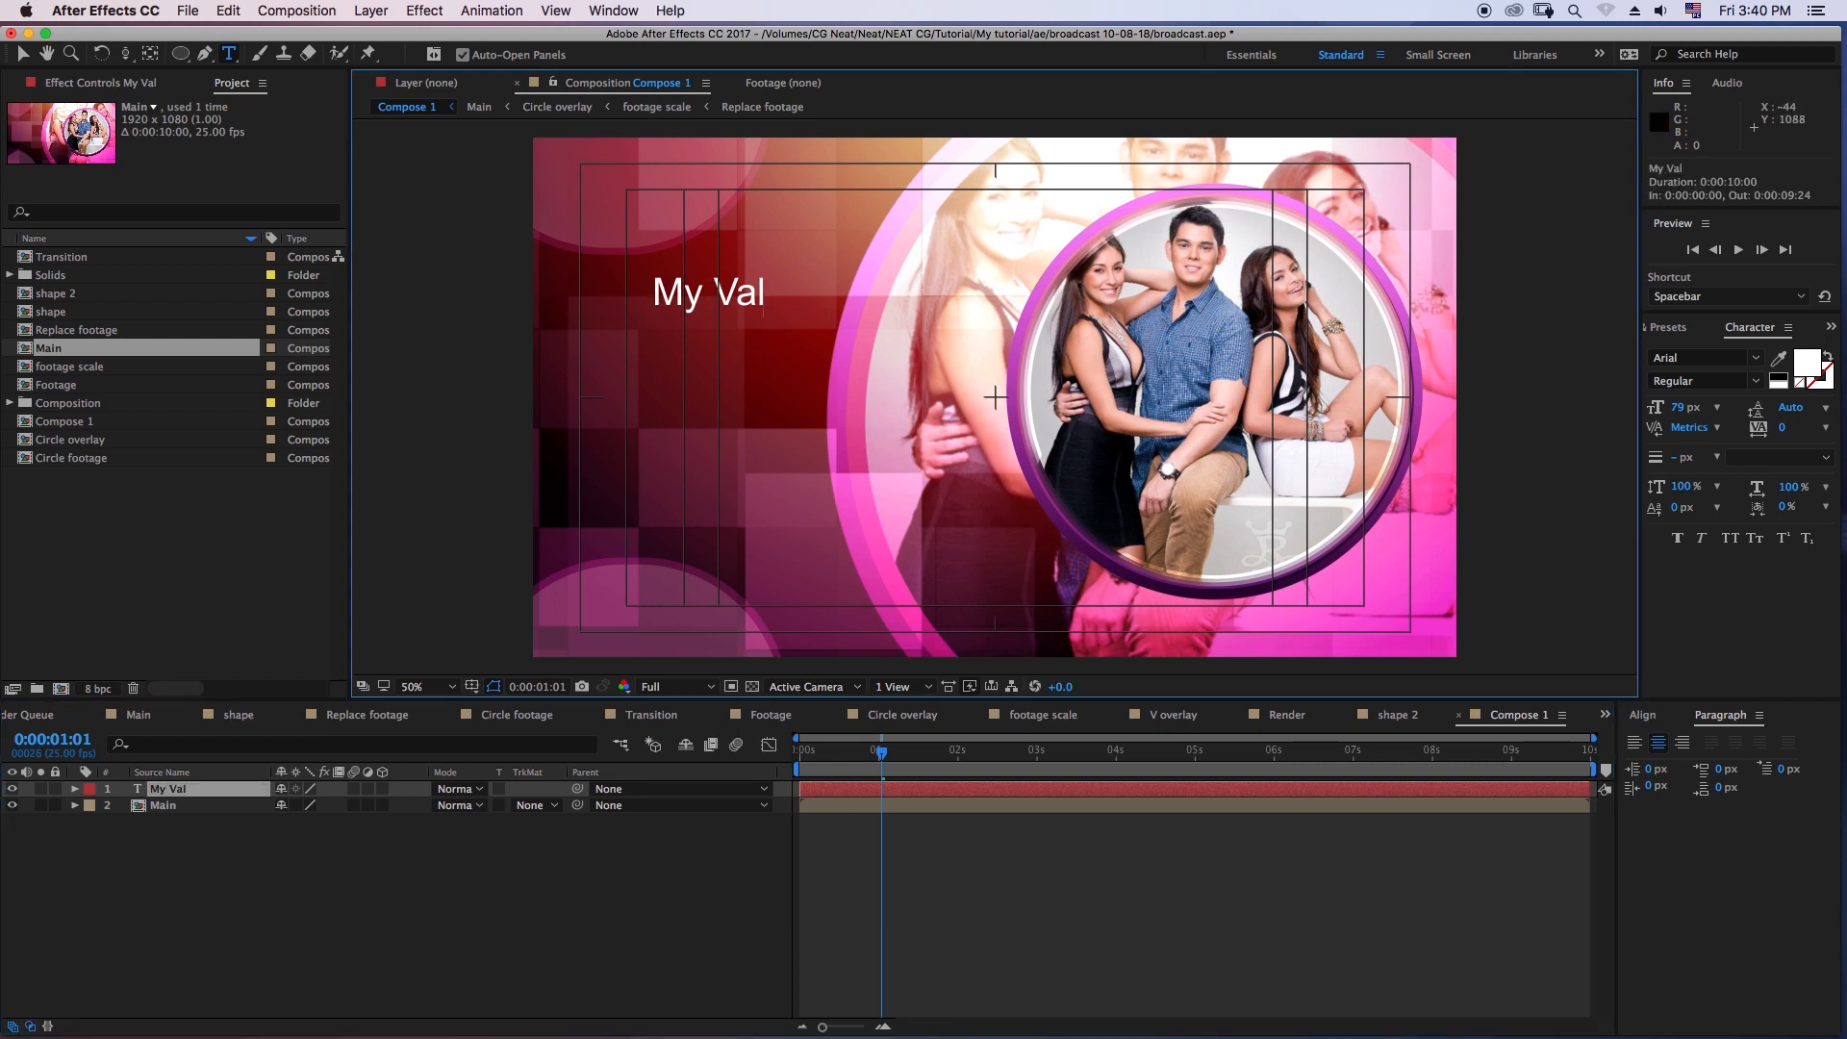
type("inet")
key("BackSpace")
key("BackSpace")
key("BackSpace")
type("tine Girl")
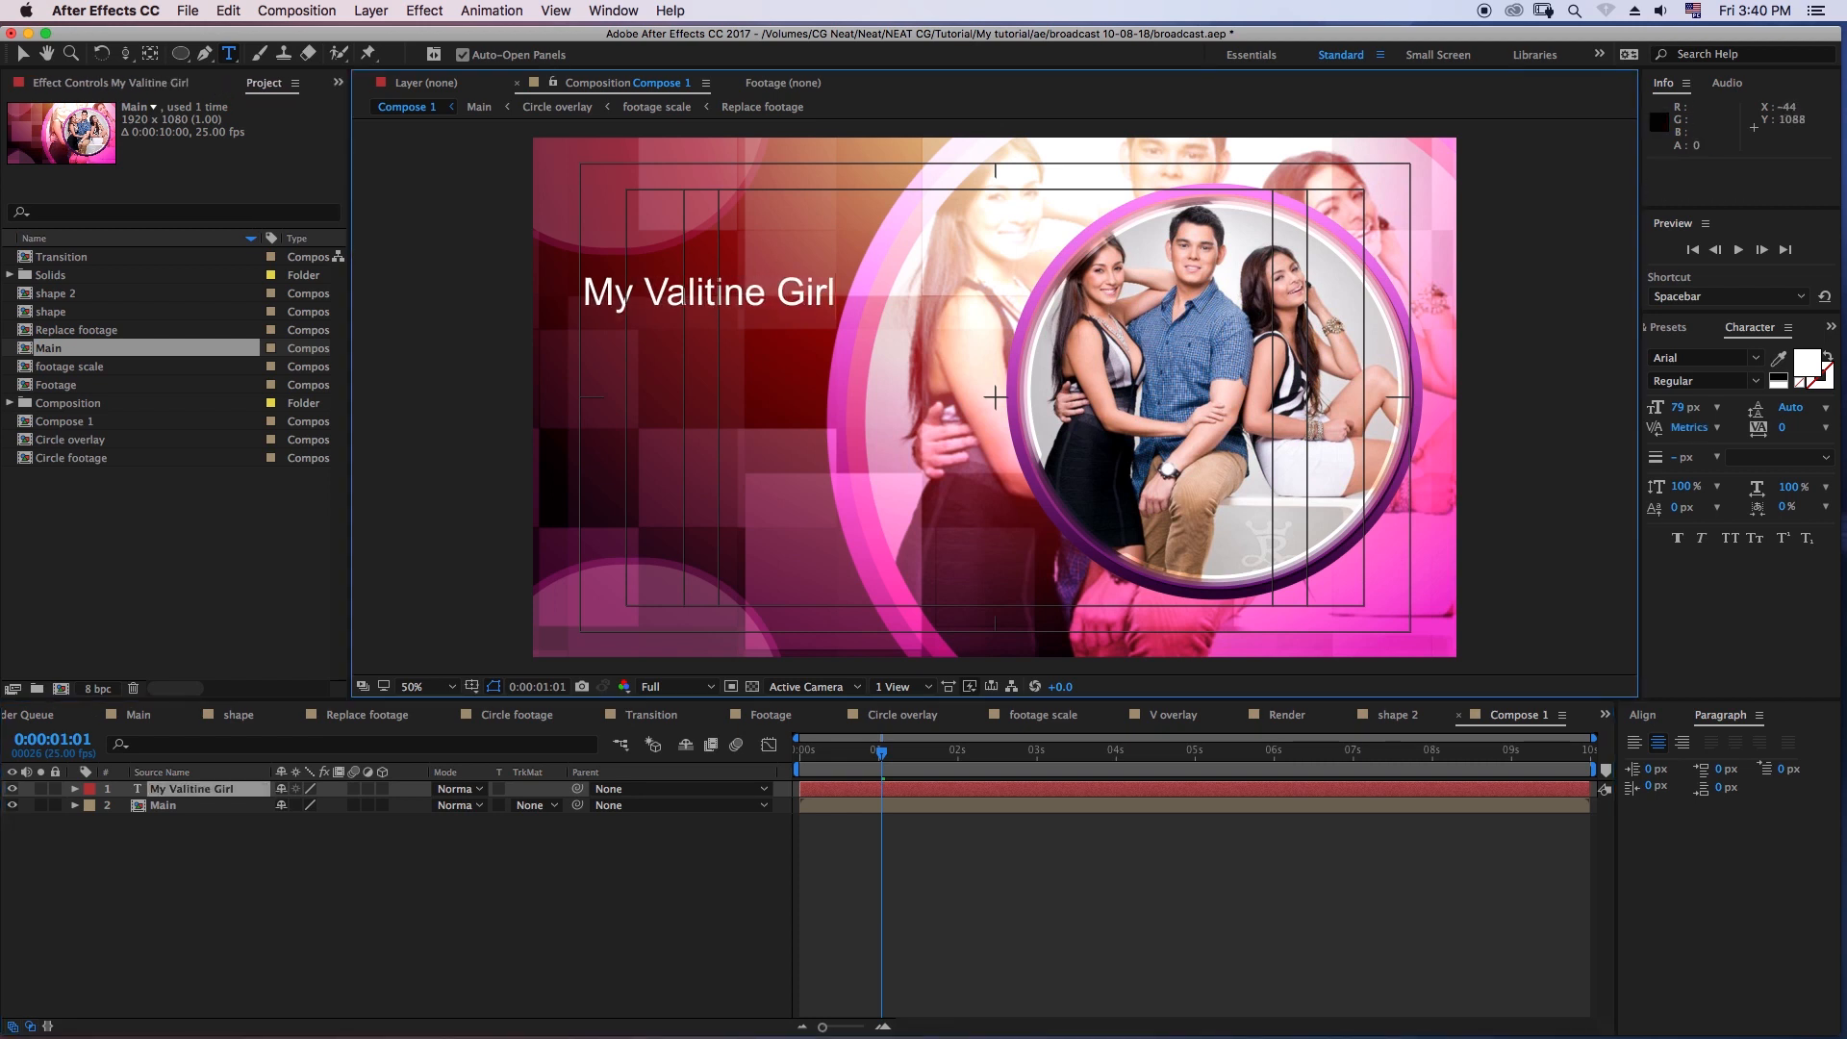
key("Escape")
left_click_drag(709, 306, 711, 299)
left_click(241, 870)
- Add a Scale text animator to the "My Valitine Girl" layer
left_click(197, 788)
left_click(75, 788)
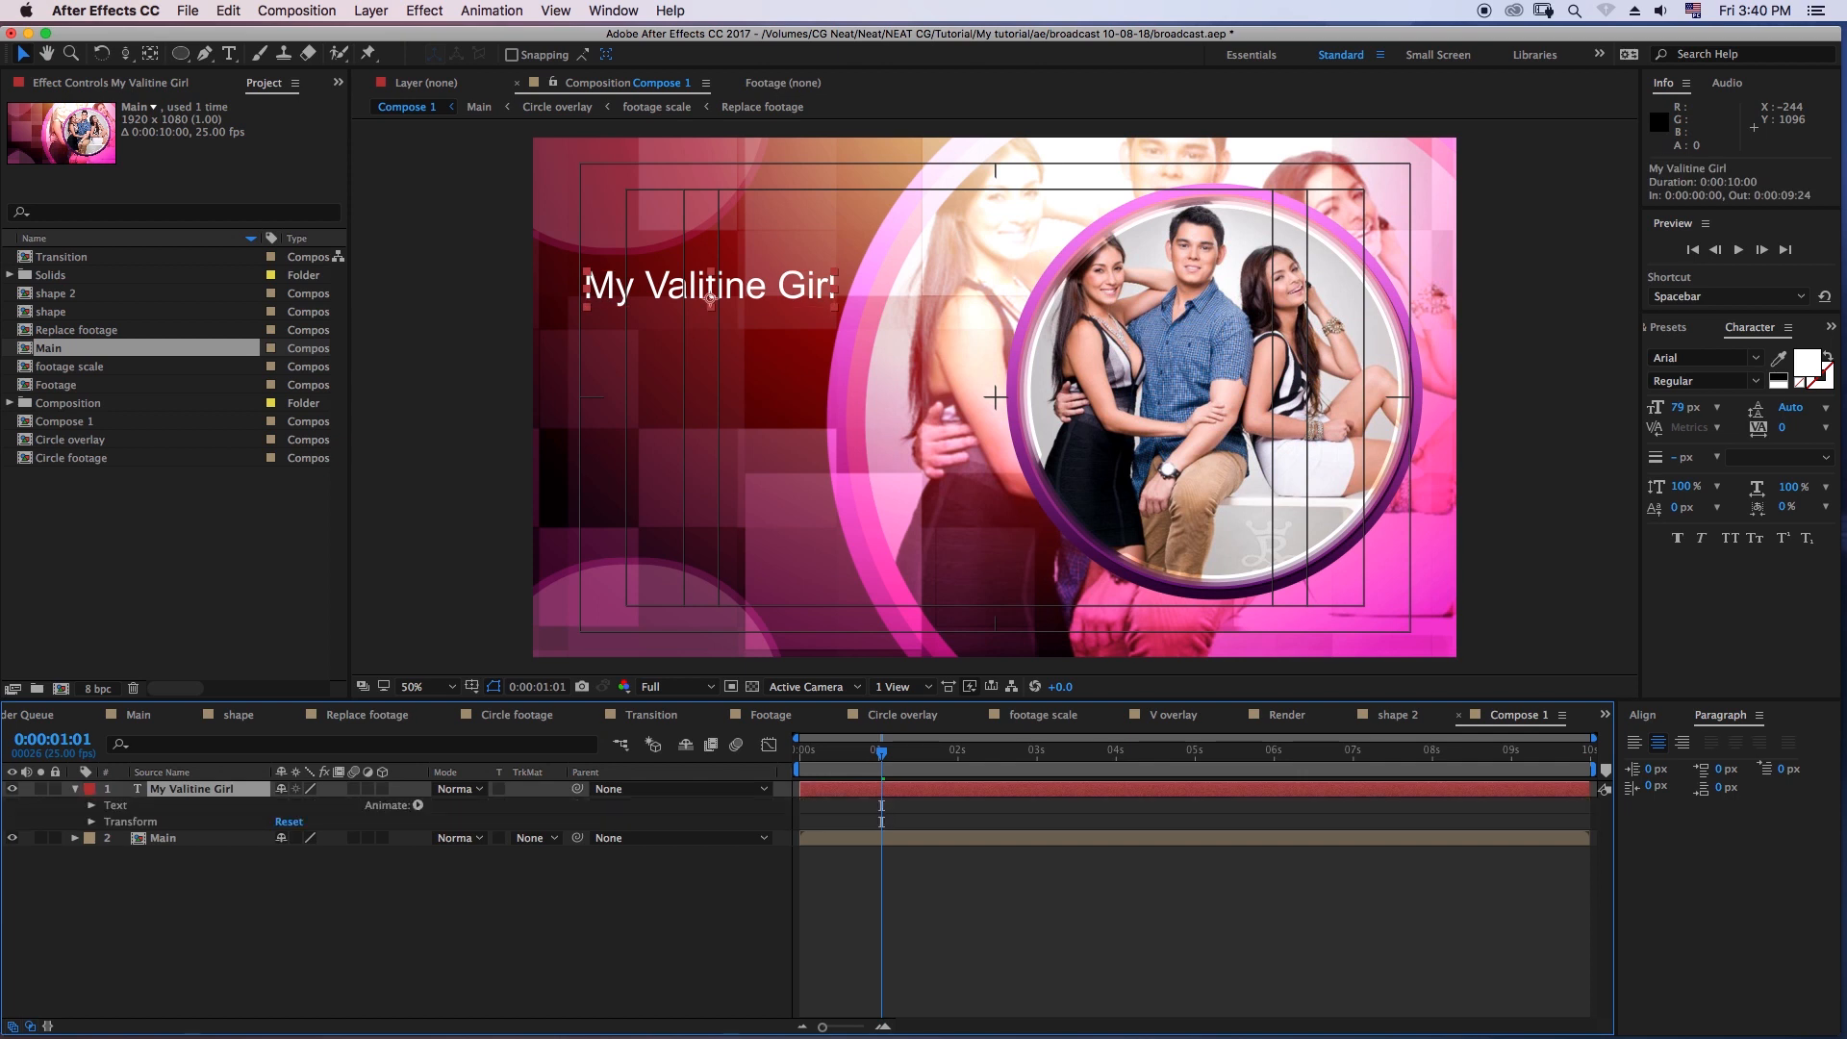
left_click(418, 805)
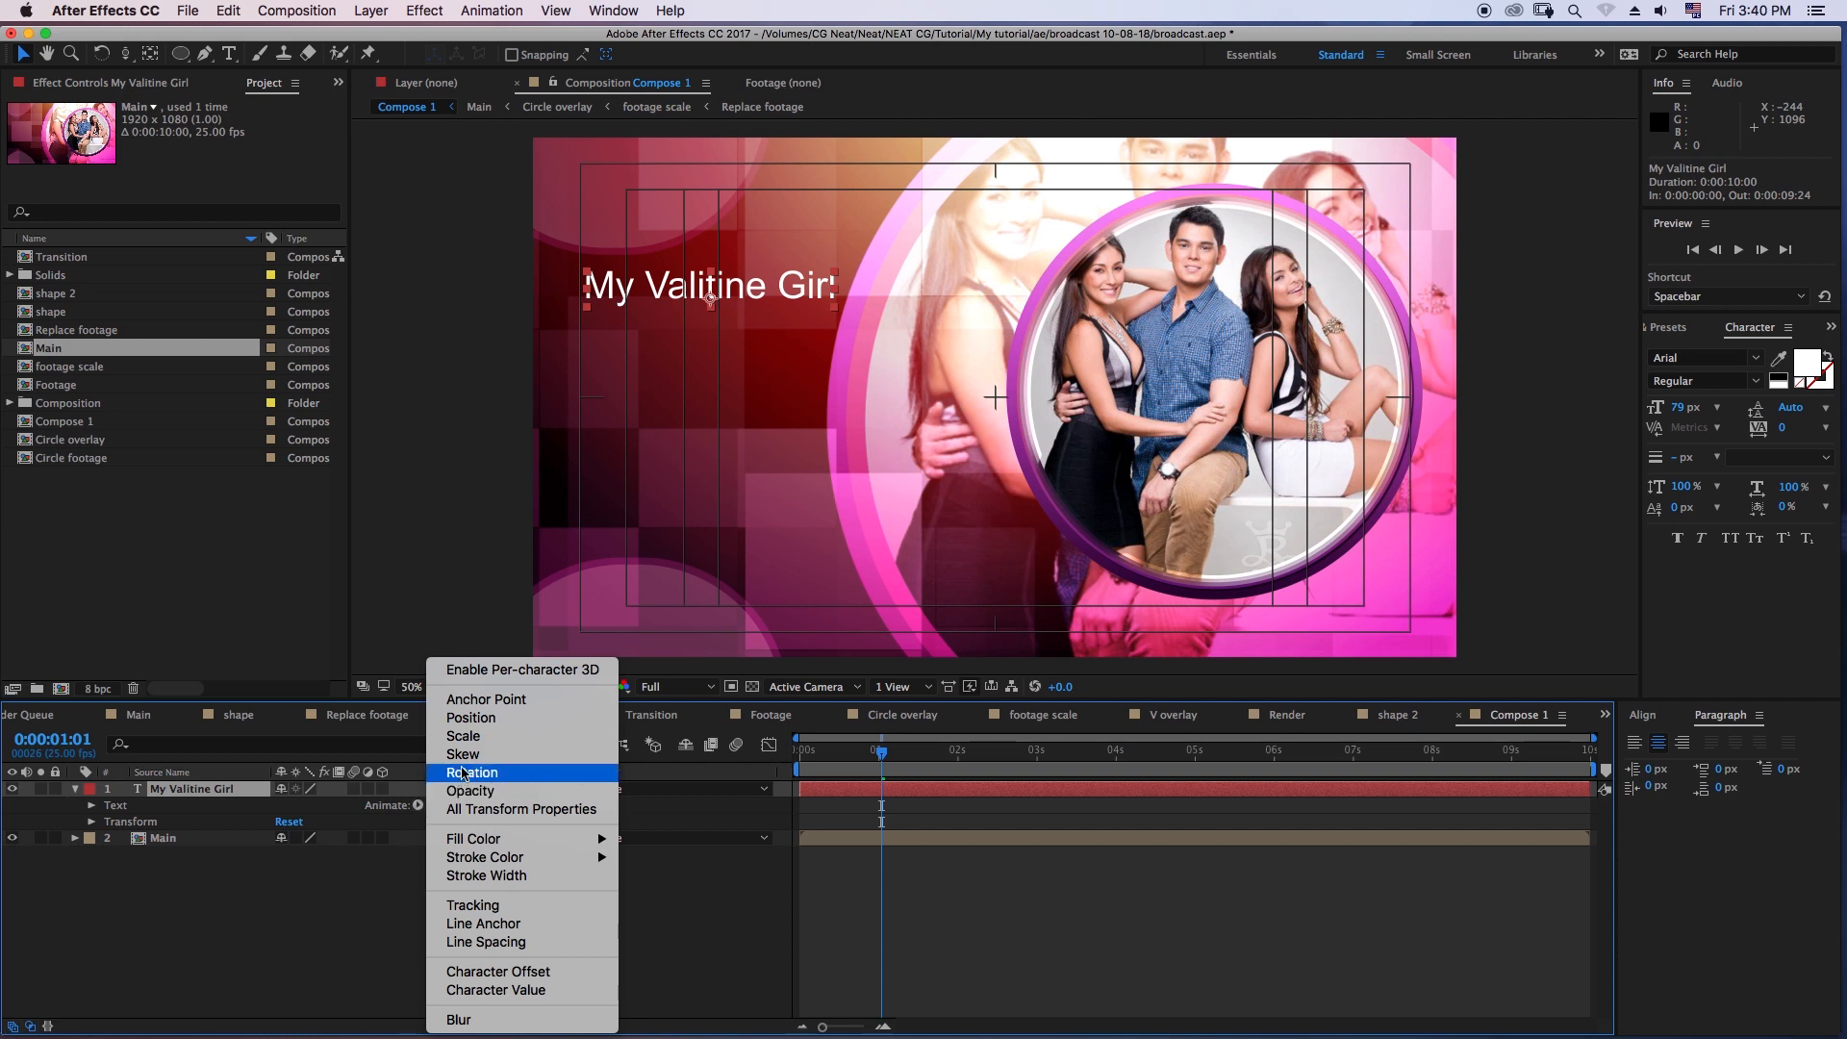
left_click(477, 737)
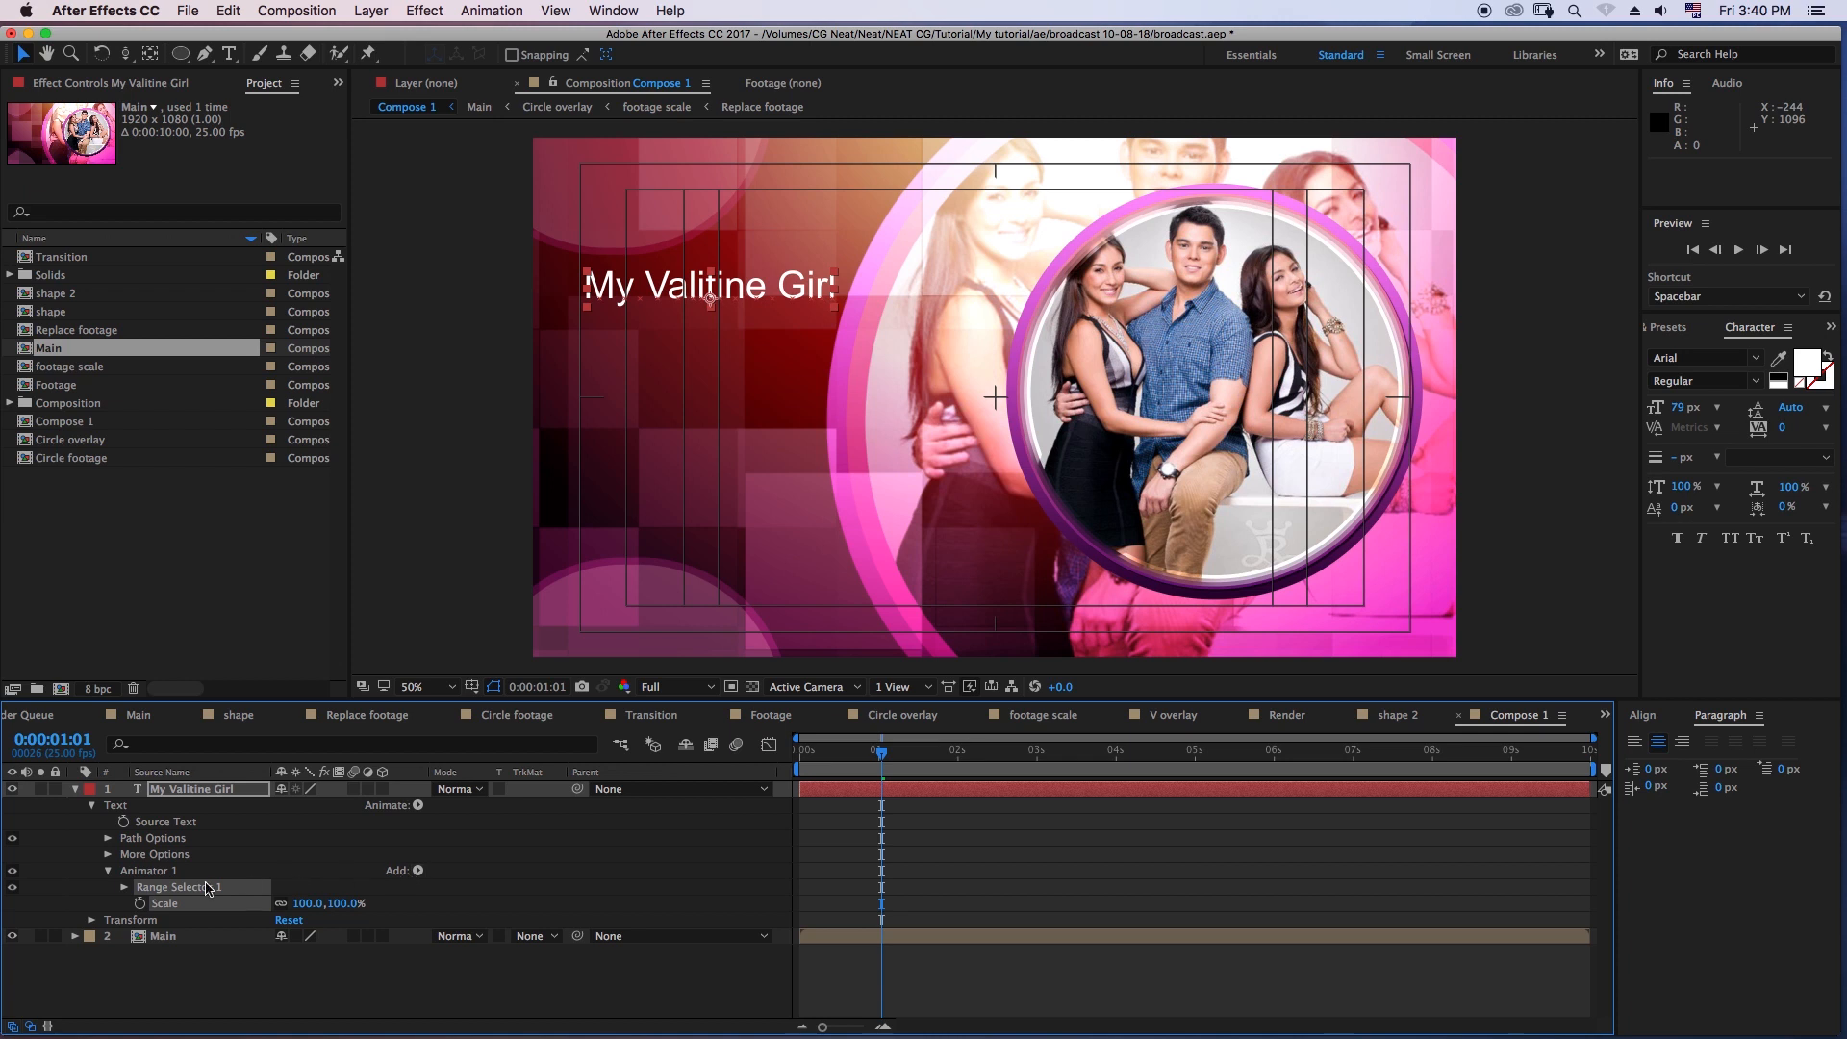
left_click(109, 872)
left_click(109, 872)
- Add the Rotation and Opacity properties to the title's Animator 1
left_click(417, 871)
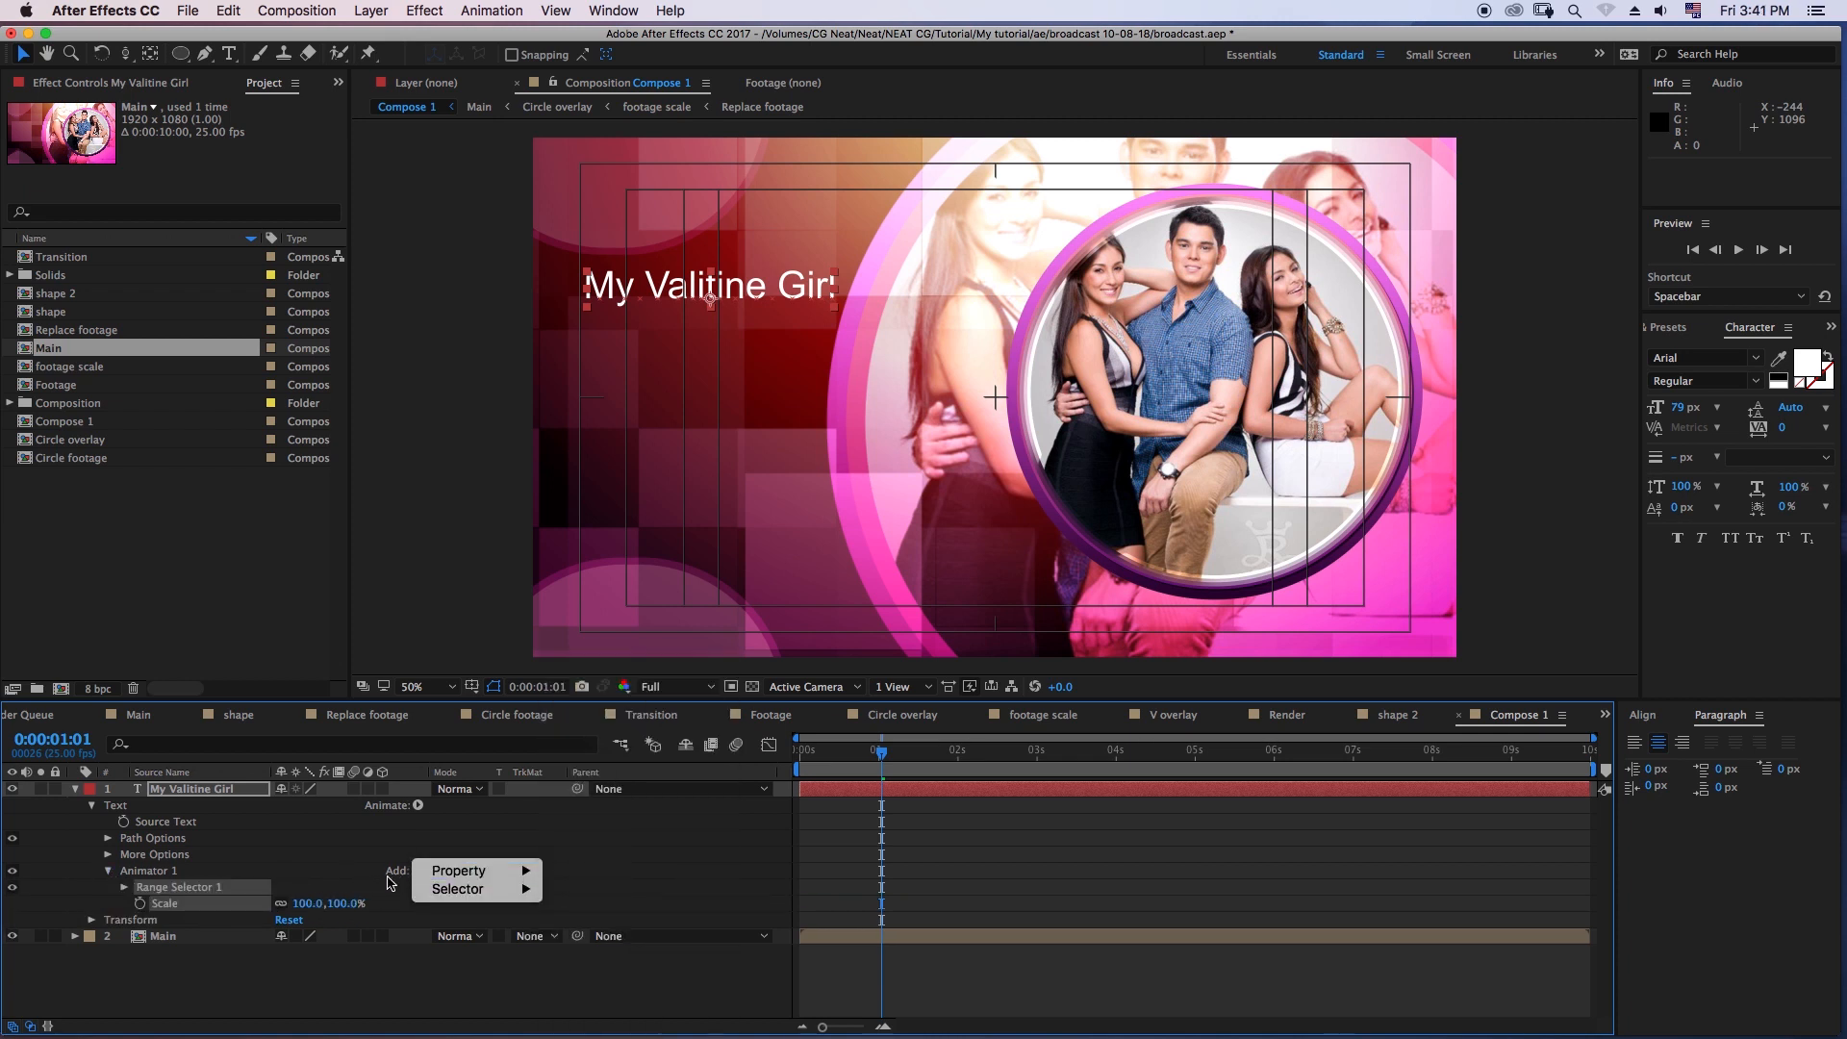
left_click(419, 874)
left_click(419, 874)
mouse_move(466, 873)
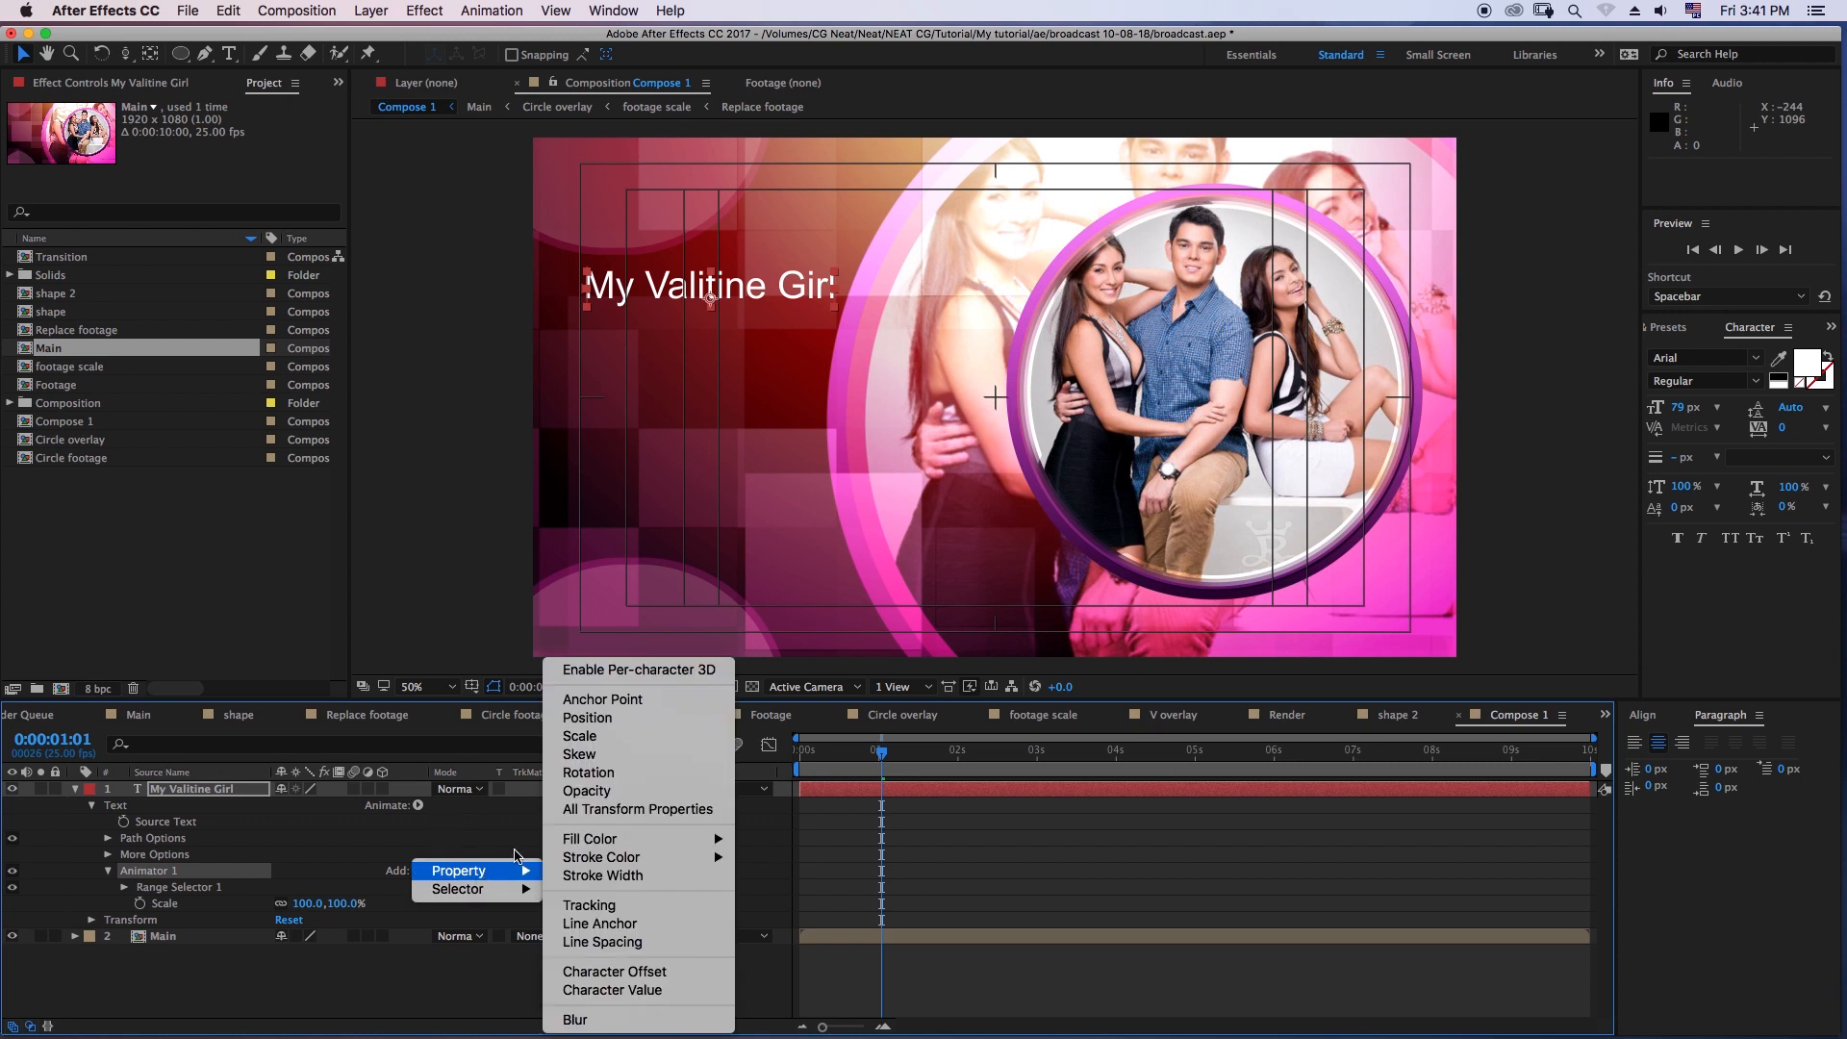
left_click(589, 772)
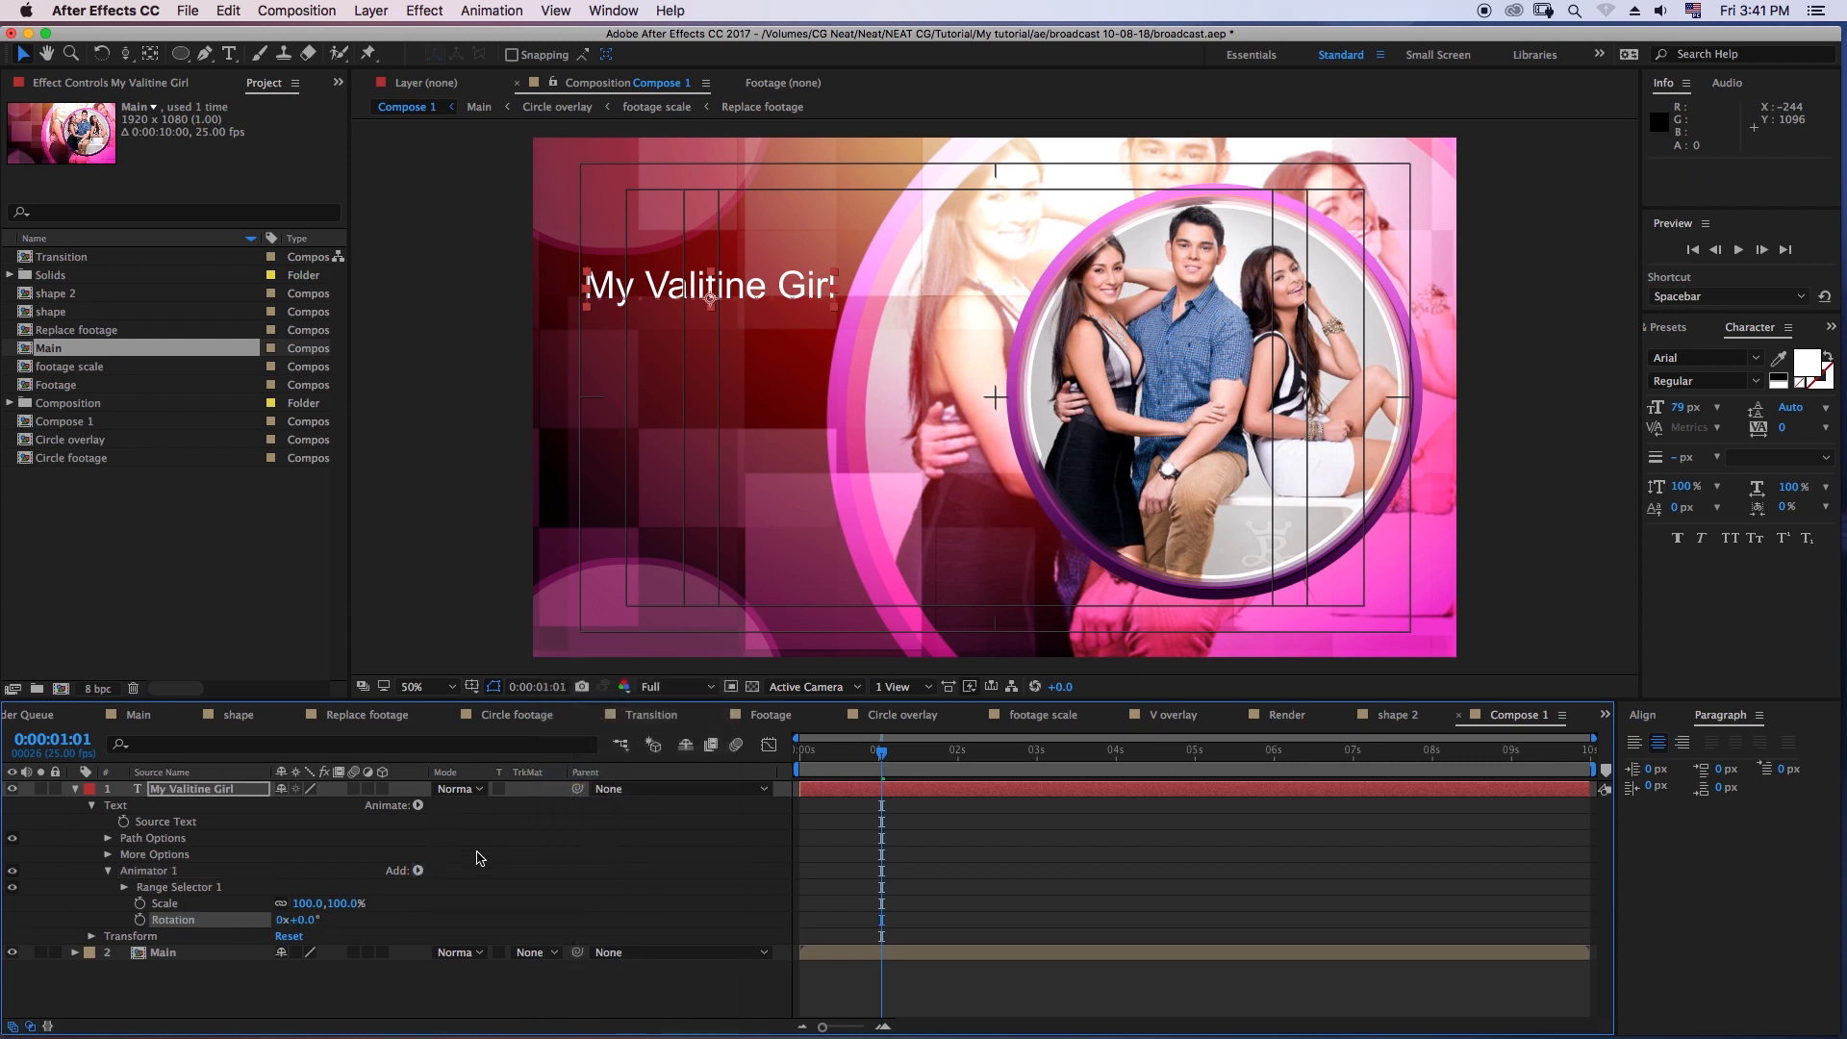
left_click(419, 871)
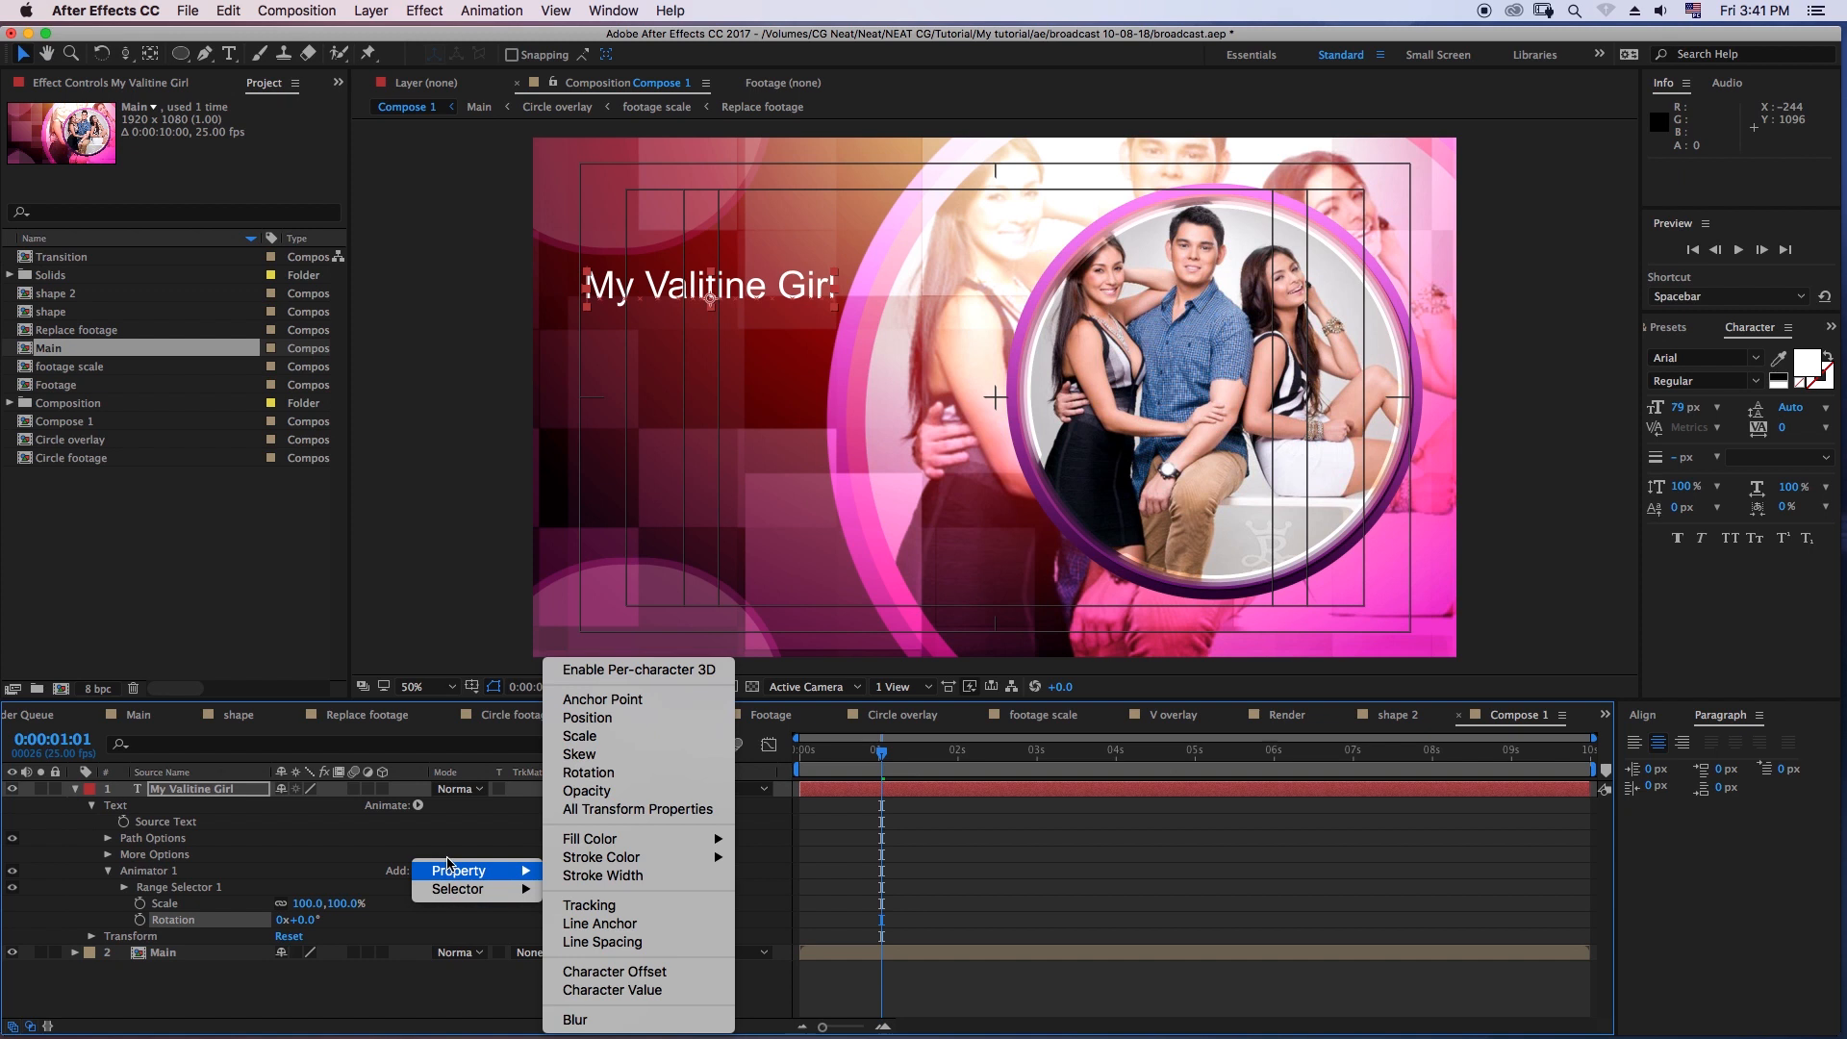
left_click(626, 789)
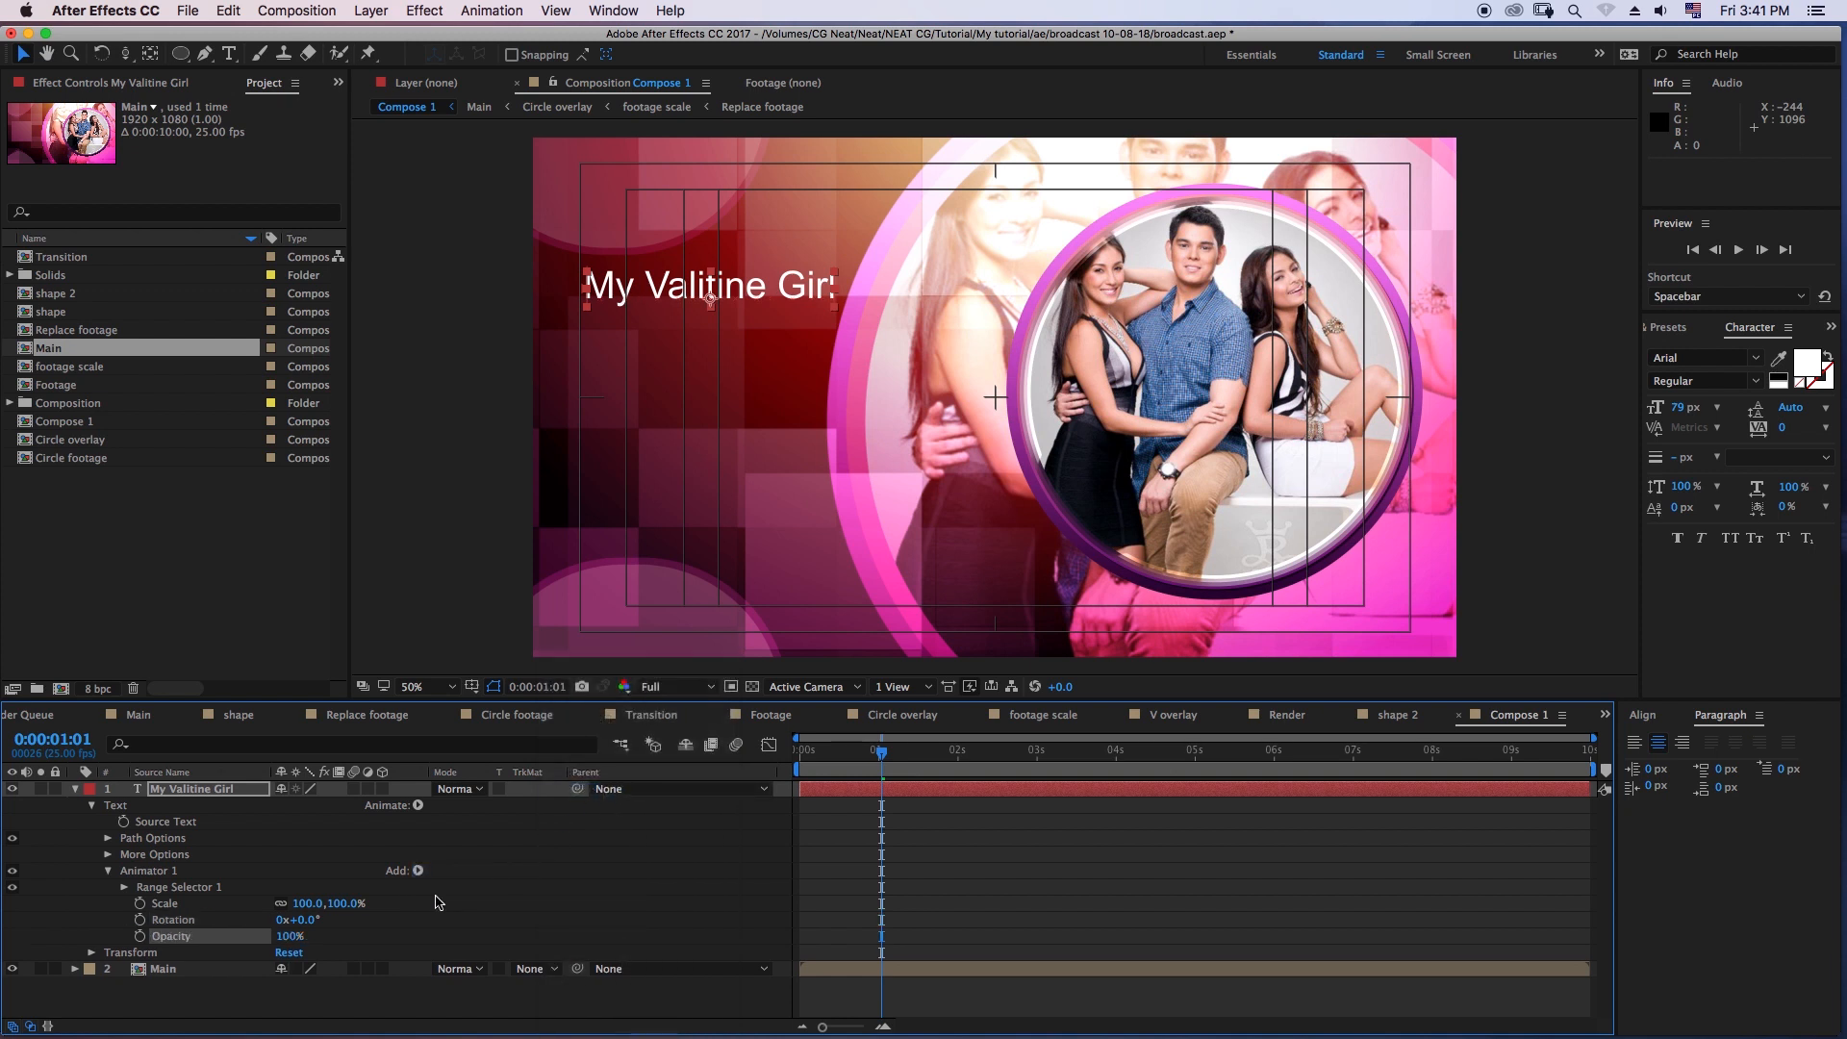
- Set Animator 1's opacity to 0% and its scale to 30% on the title layer
left_click(289, 936)
type("0")
key("Return")
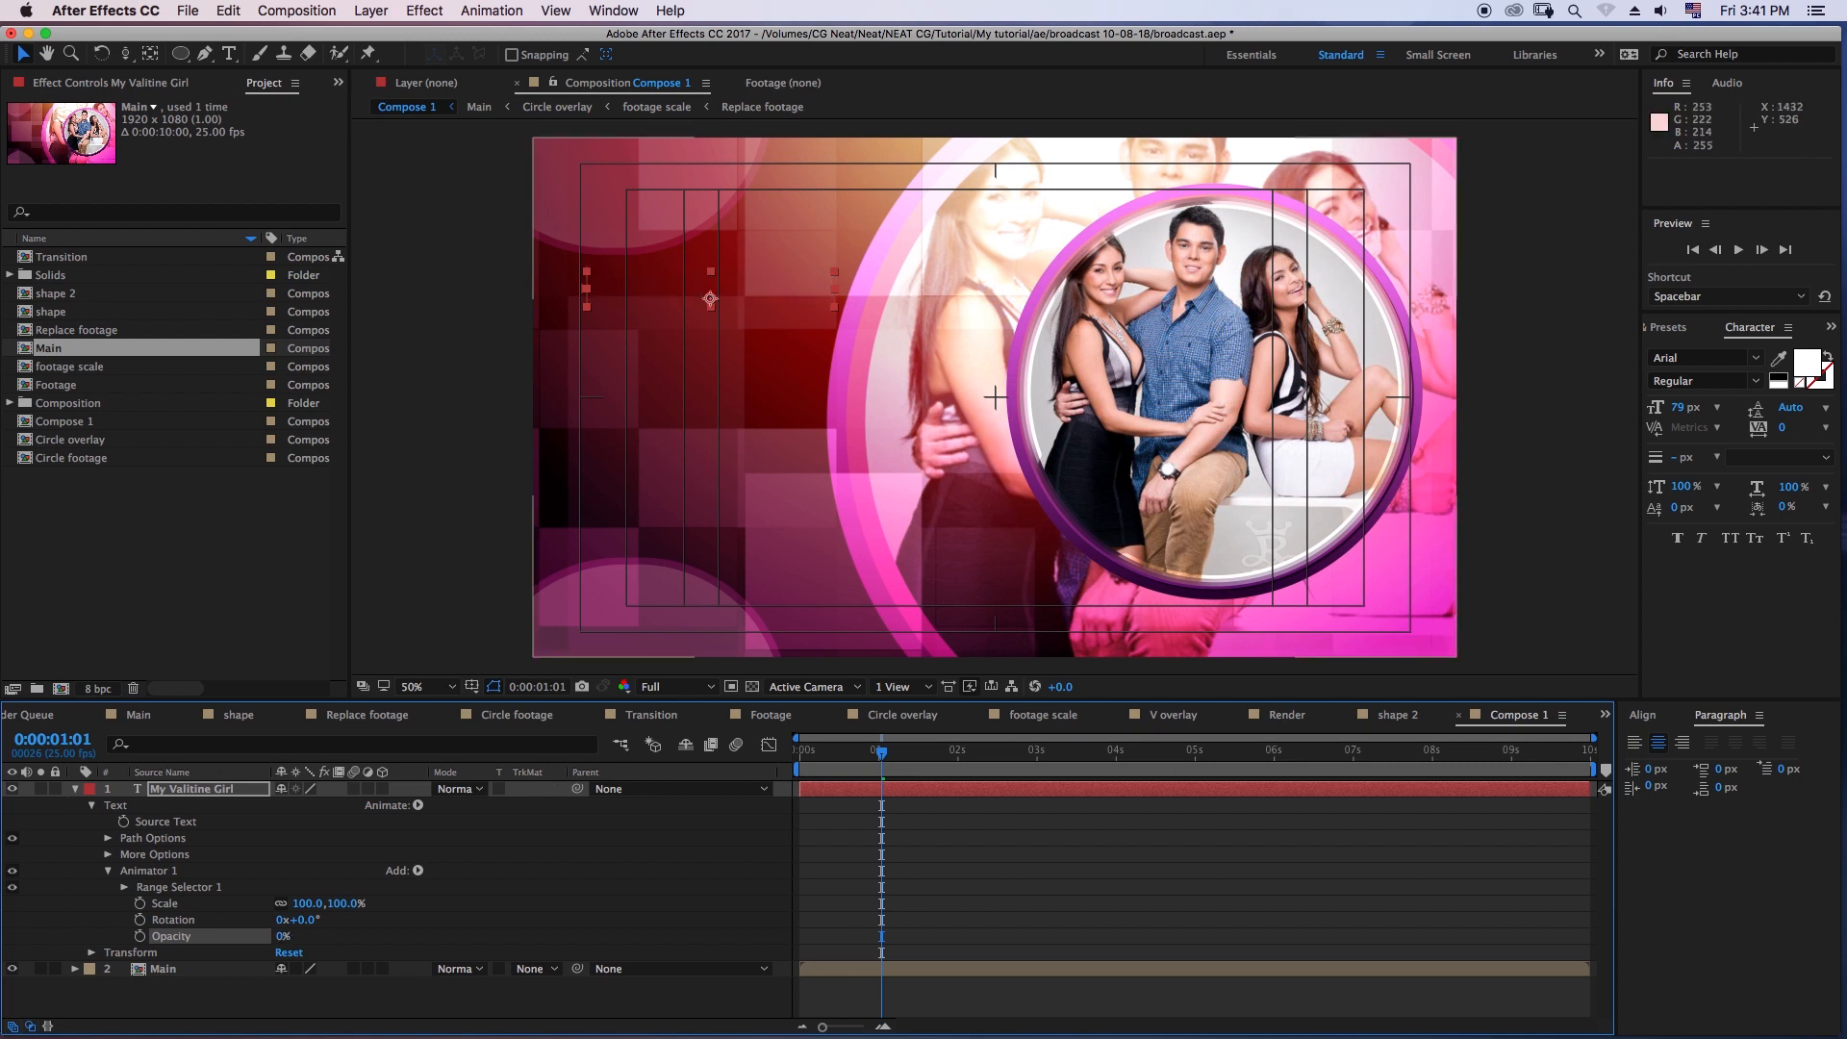
left_click(317, 906)
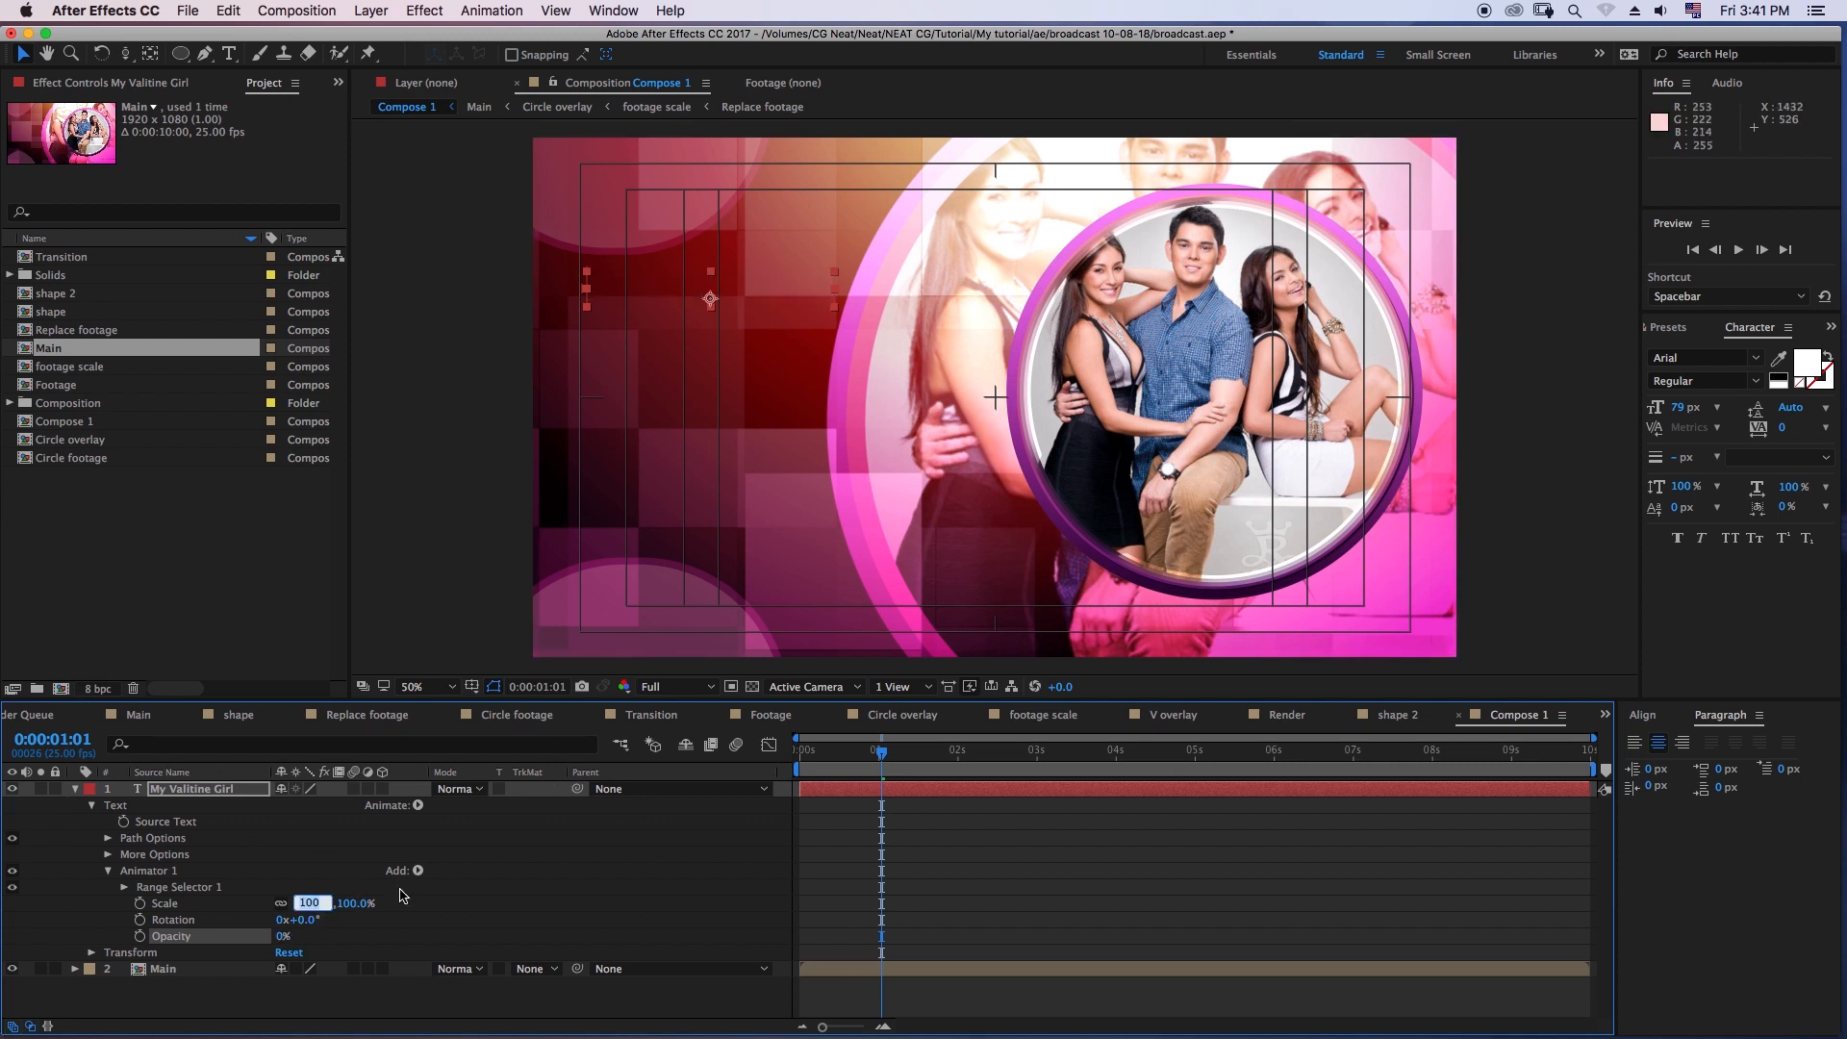
type("30")
key("Return")
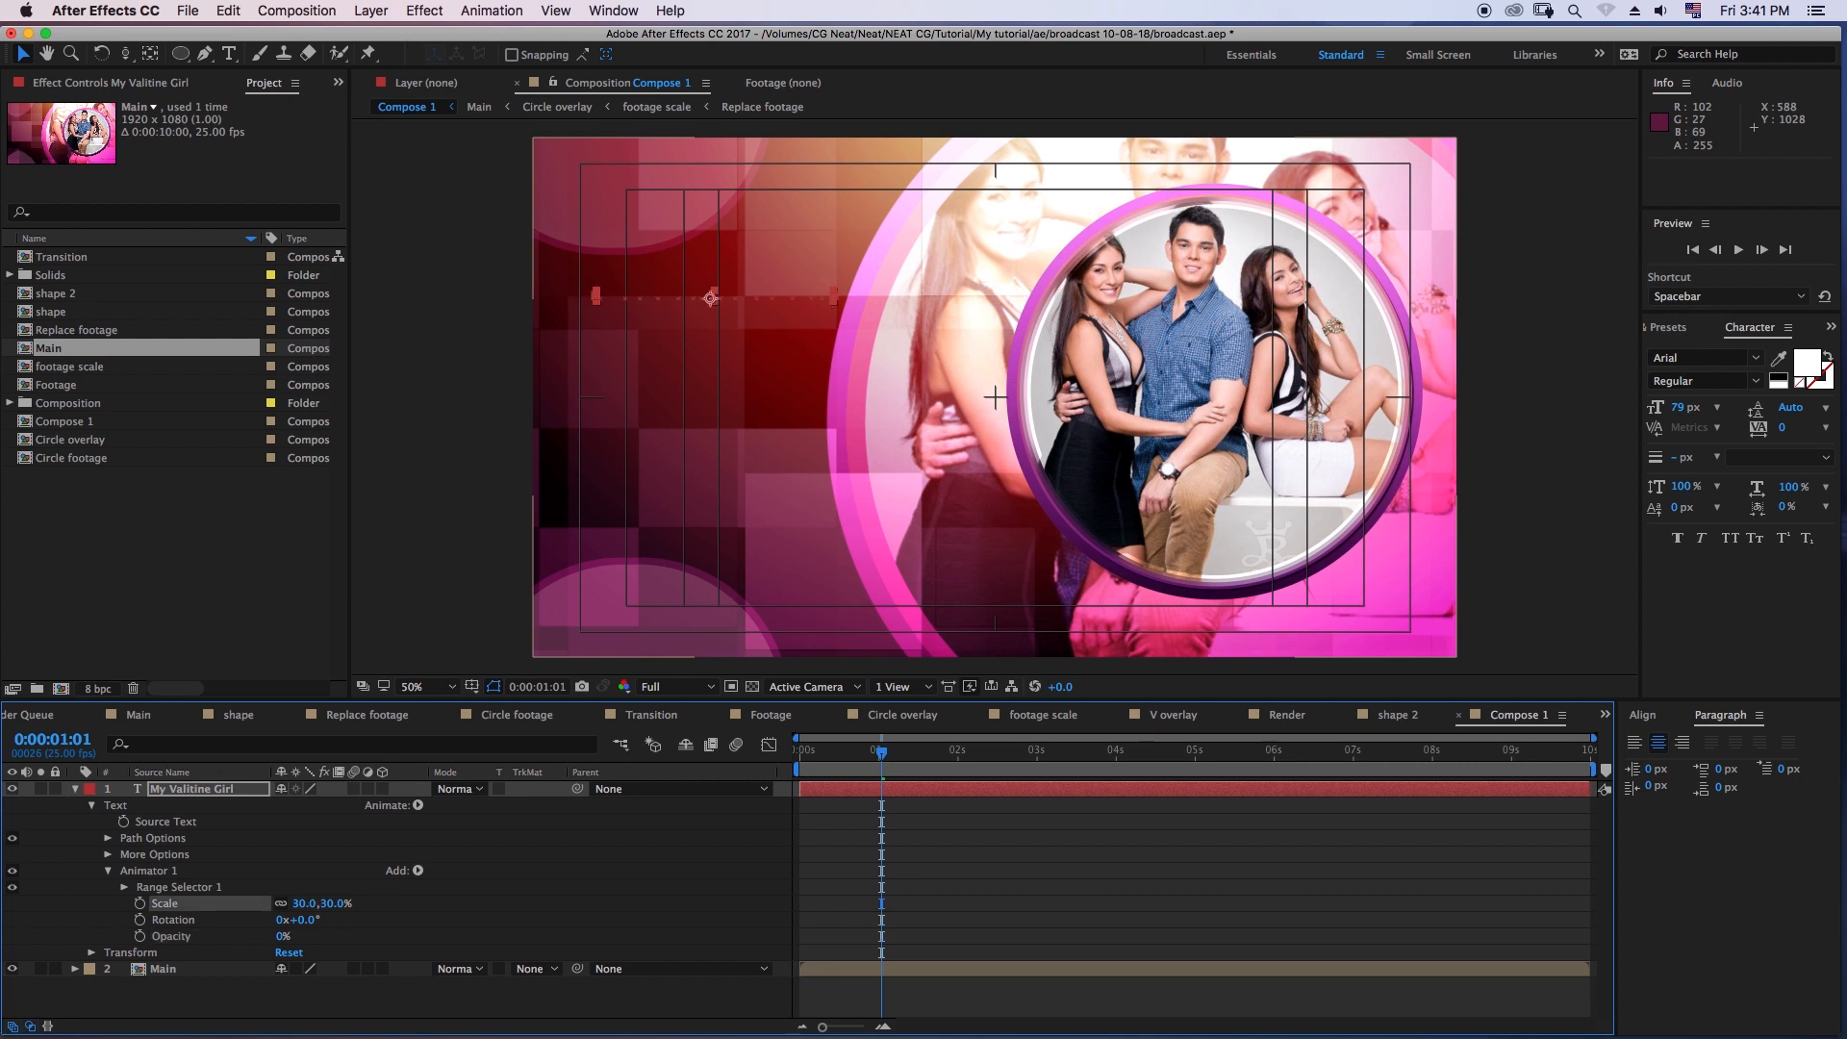
- Raise Range Selector 1's Start to 99% and set Animator 1's Rotation to 30° on the title layer
mouse_move(868, 777)
left_mouse_down()
mouse_move(823, 771)
mouse_move(858, 771)
left_mouse_up()
left_click(125, 887)
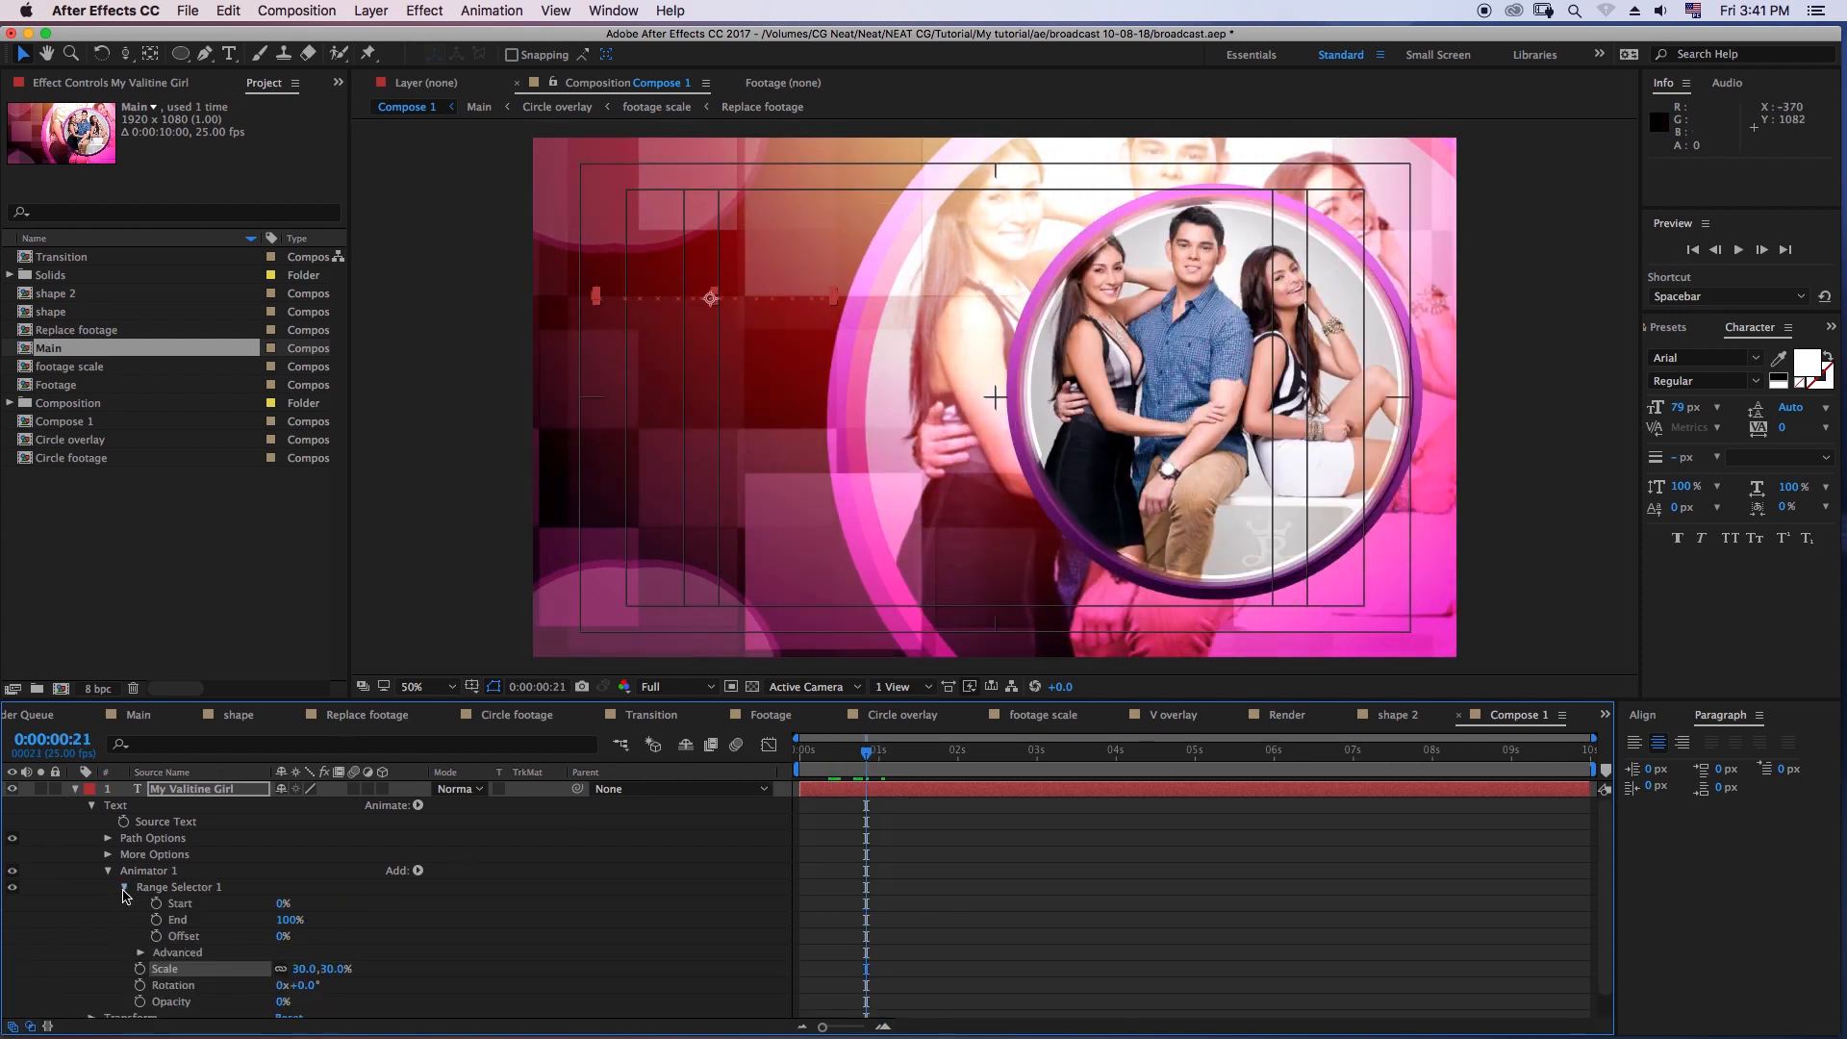
left_click_drag(281, 906, 393, 912)
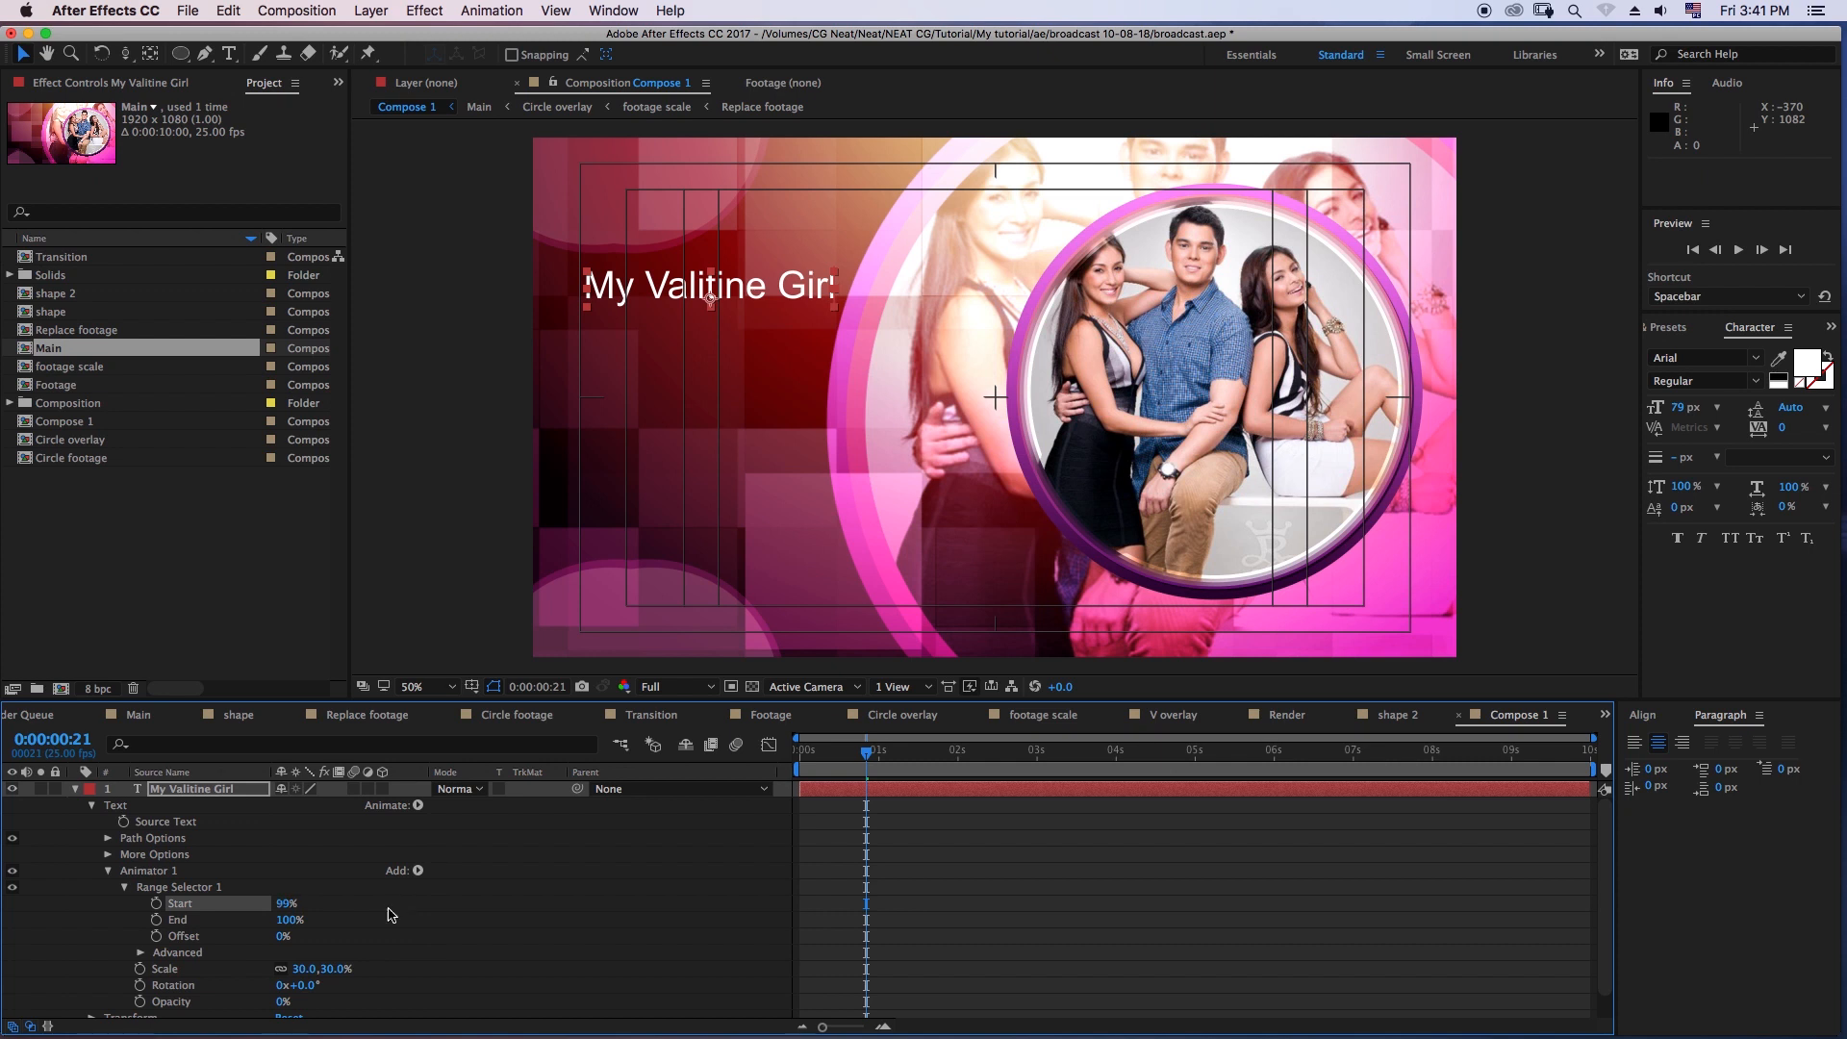
left_click(303, 985)
type("30")
key("Return")
- Keyframe Range Selector 1's Start at 99% around frame 19 and at 1% on the first frame, and preview the title
left_click_drag(856, 762, 837, 773)
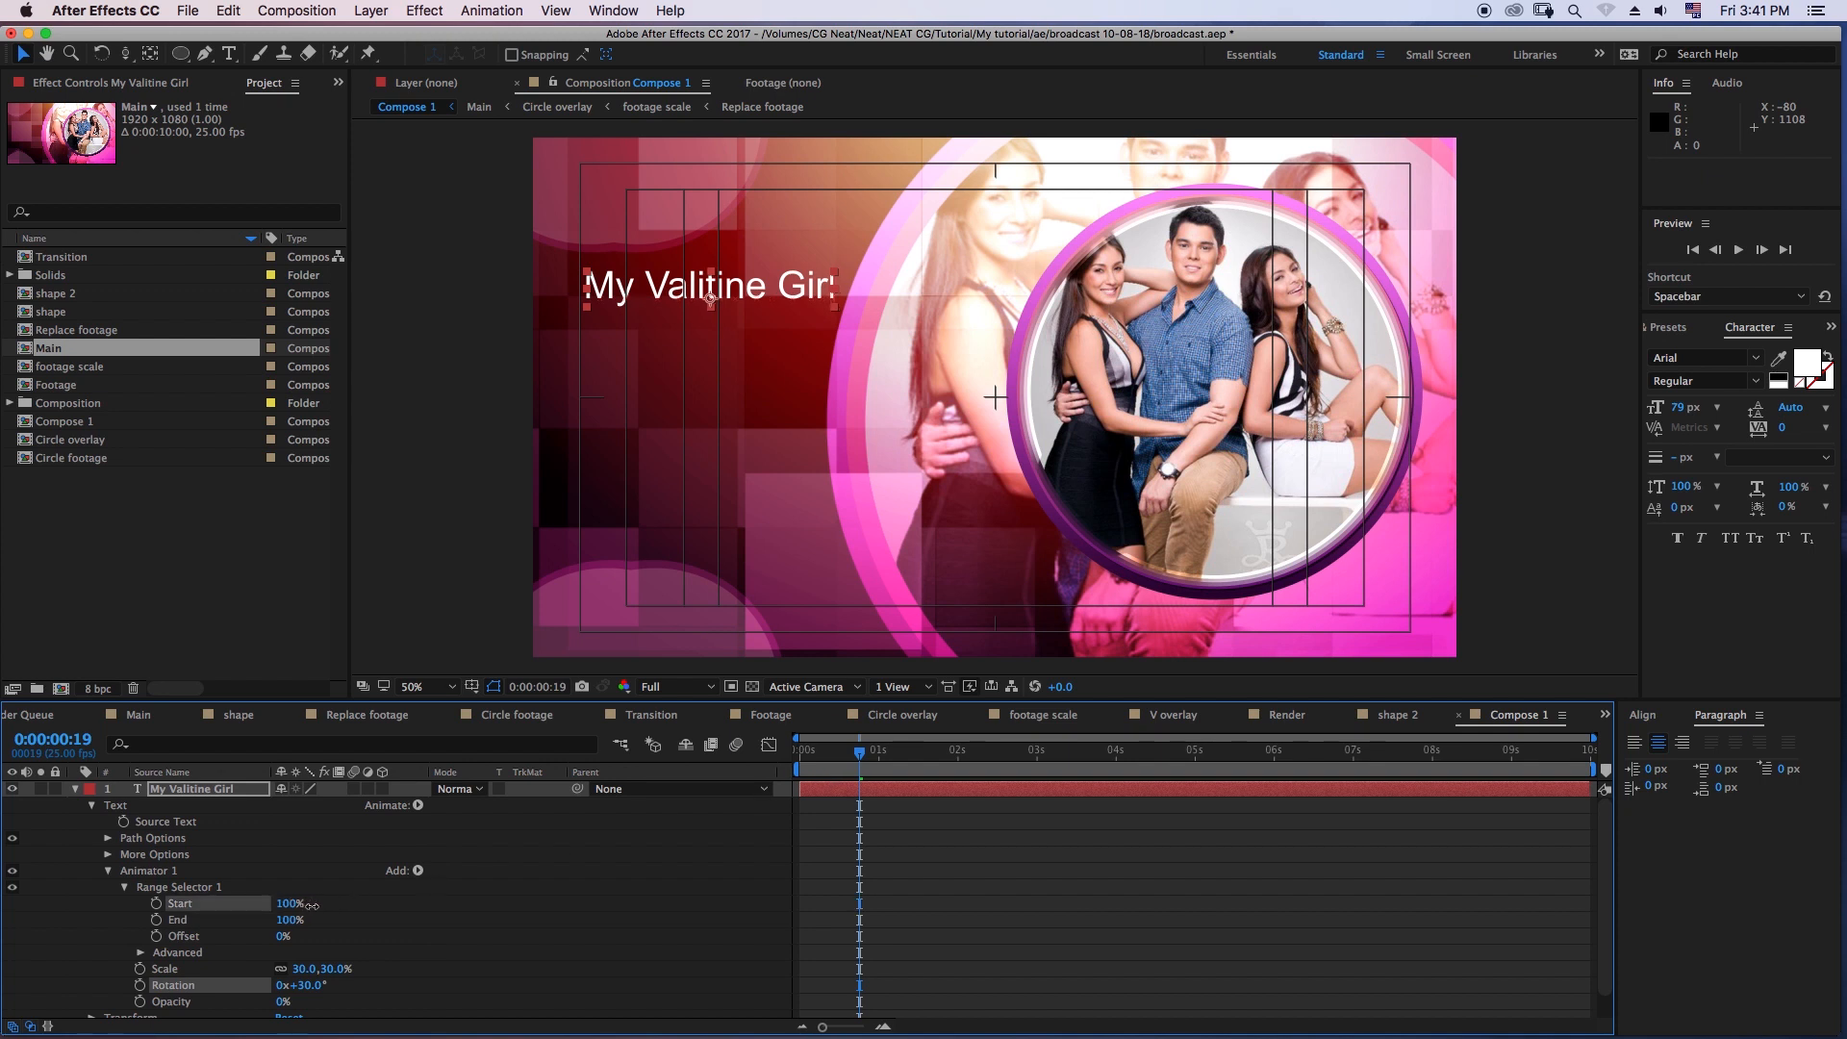
left_click(197, 903)
left_click(156, 903)
left_click_drag(843, 760, 784, 769)
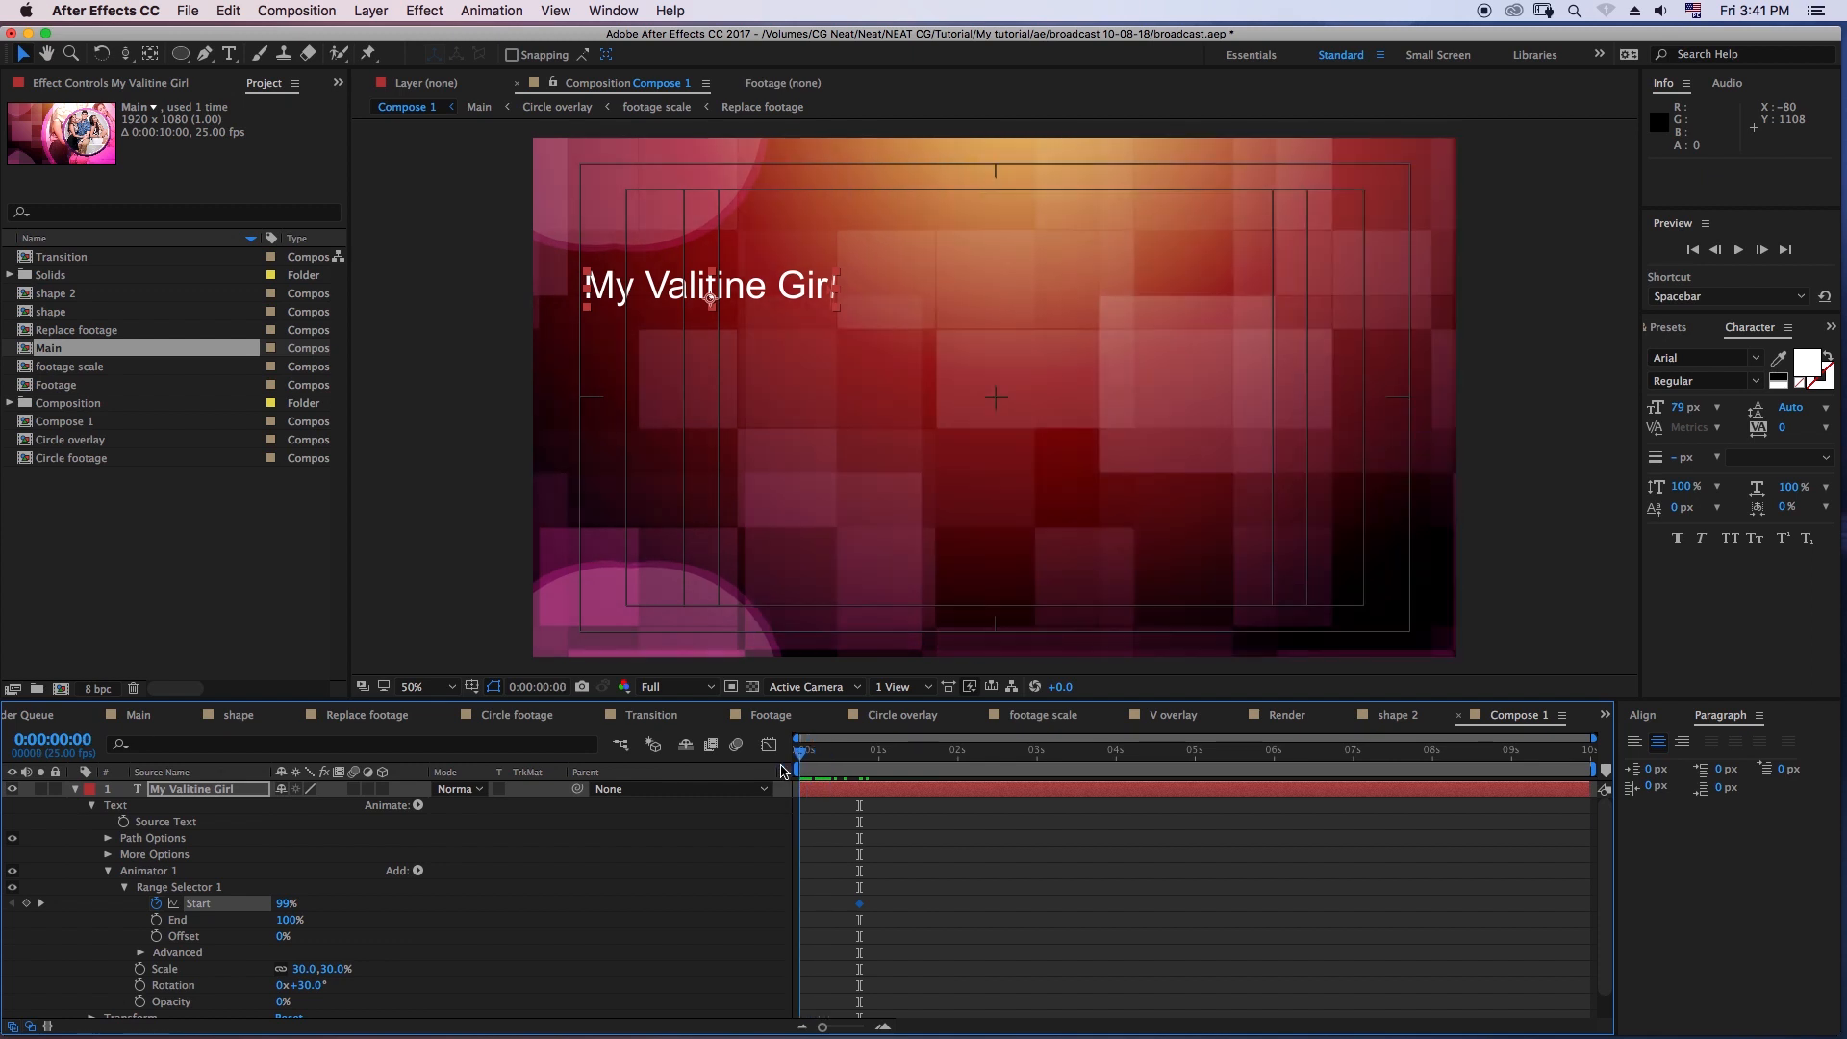
left_click_drag(289, 909, 195, 910)
left_click(1128, 865)
left_click(1739, 252)
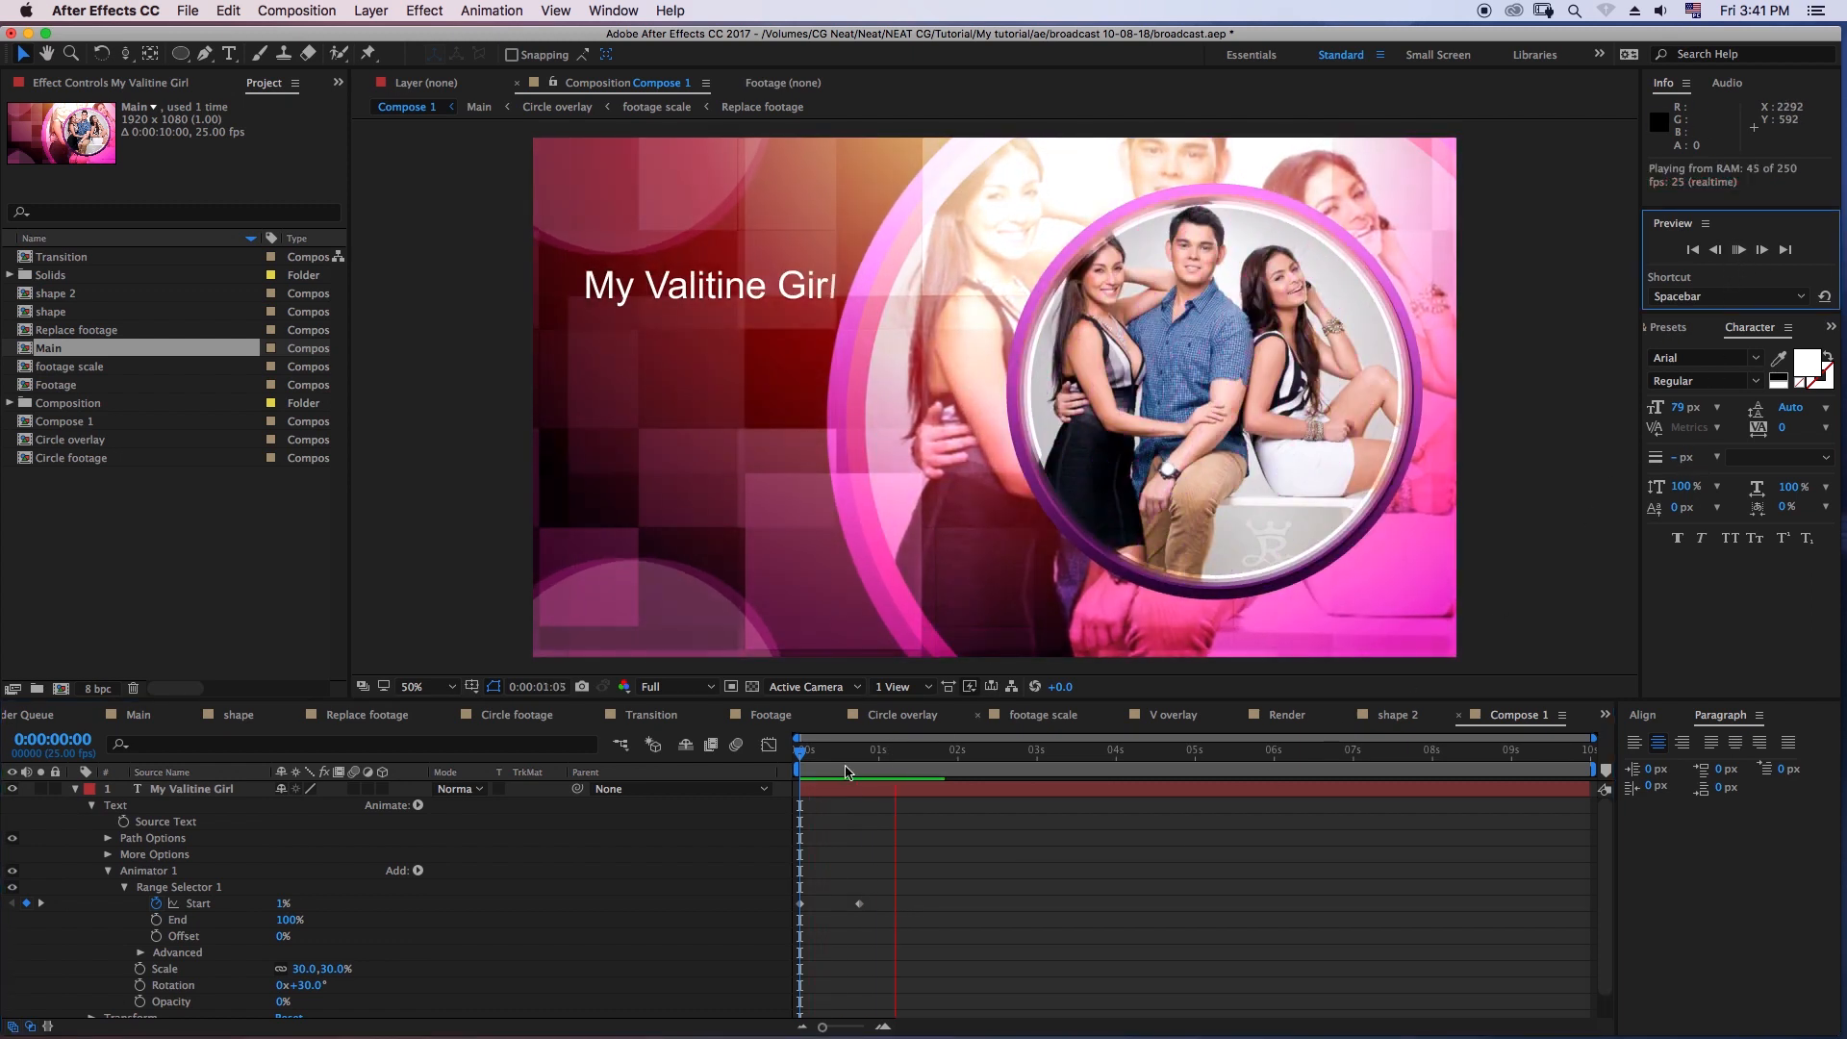
- Replace the second Start keyframe with a 100% keyframe at 0:00:00:18 and apply Easy Ease to both Start keyframes
left_click(859, 903)
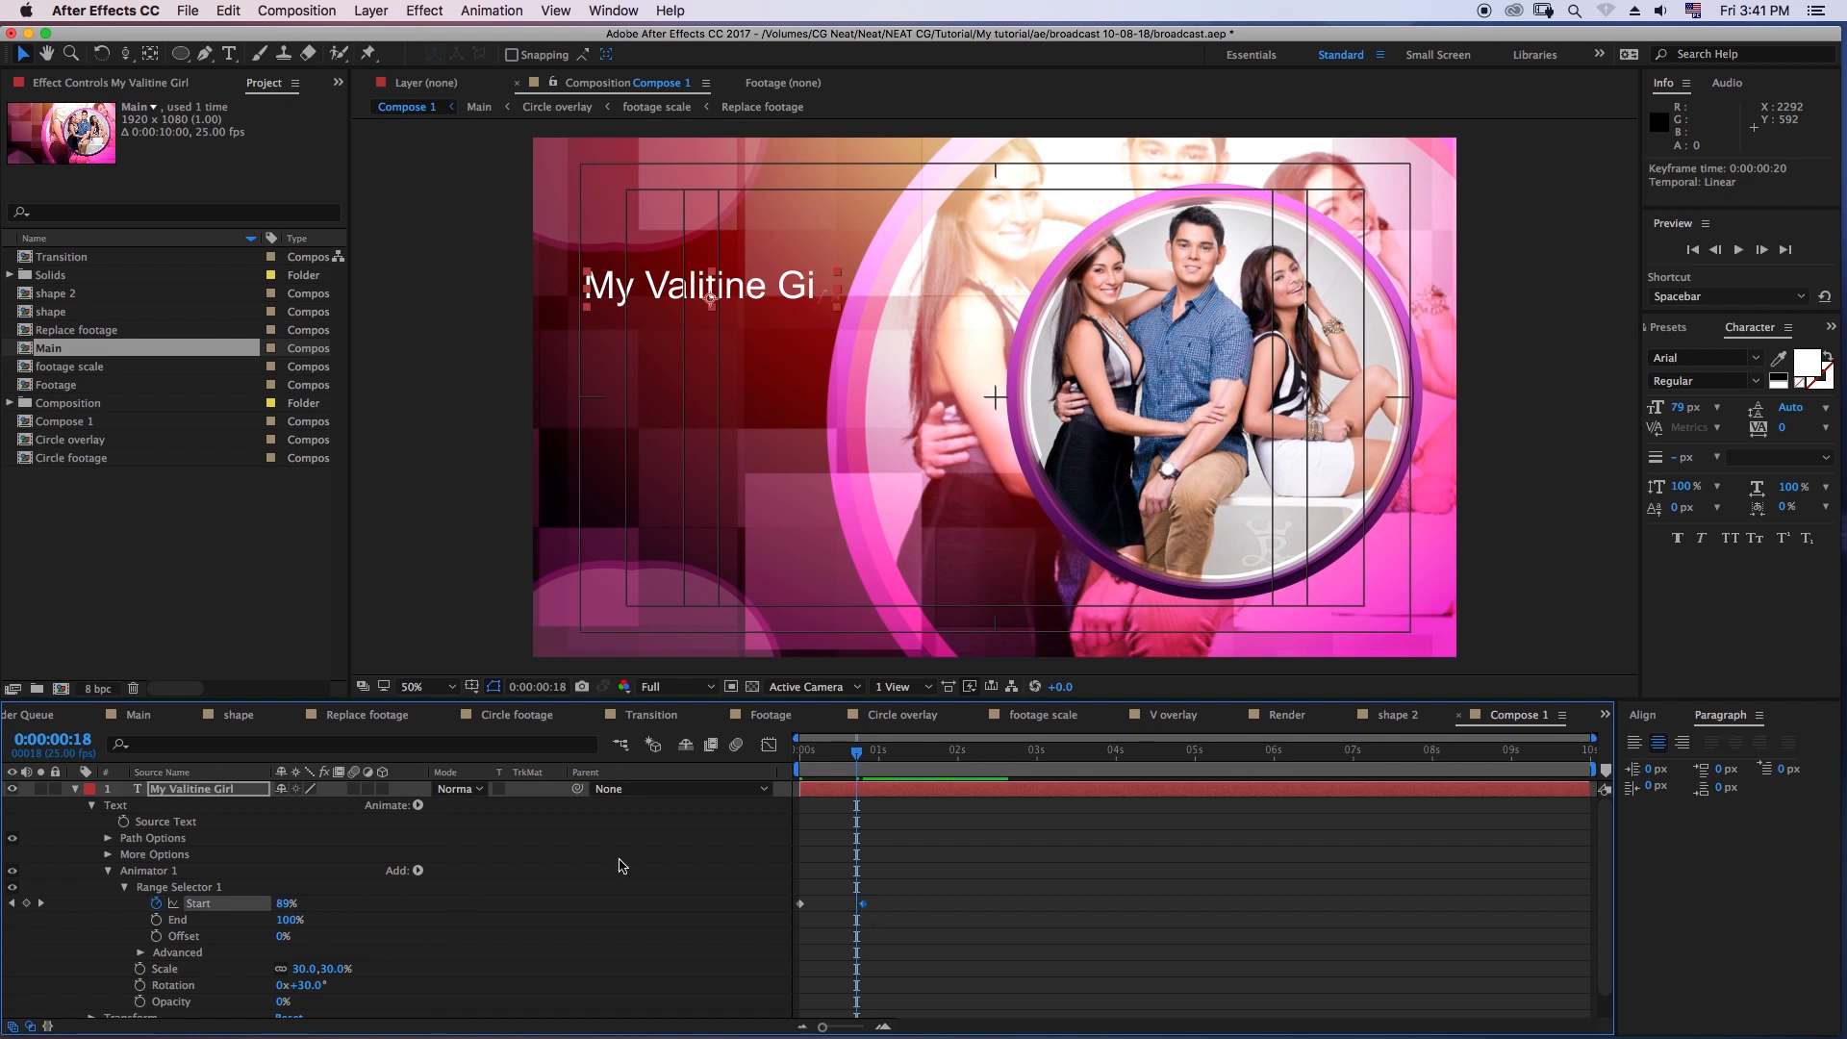
key("Delete")
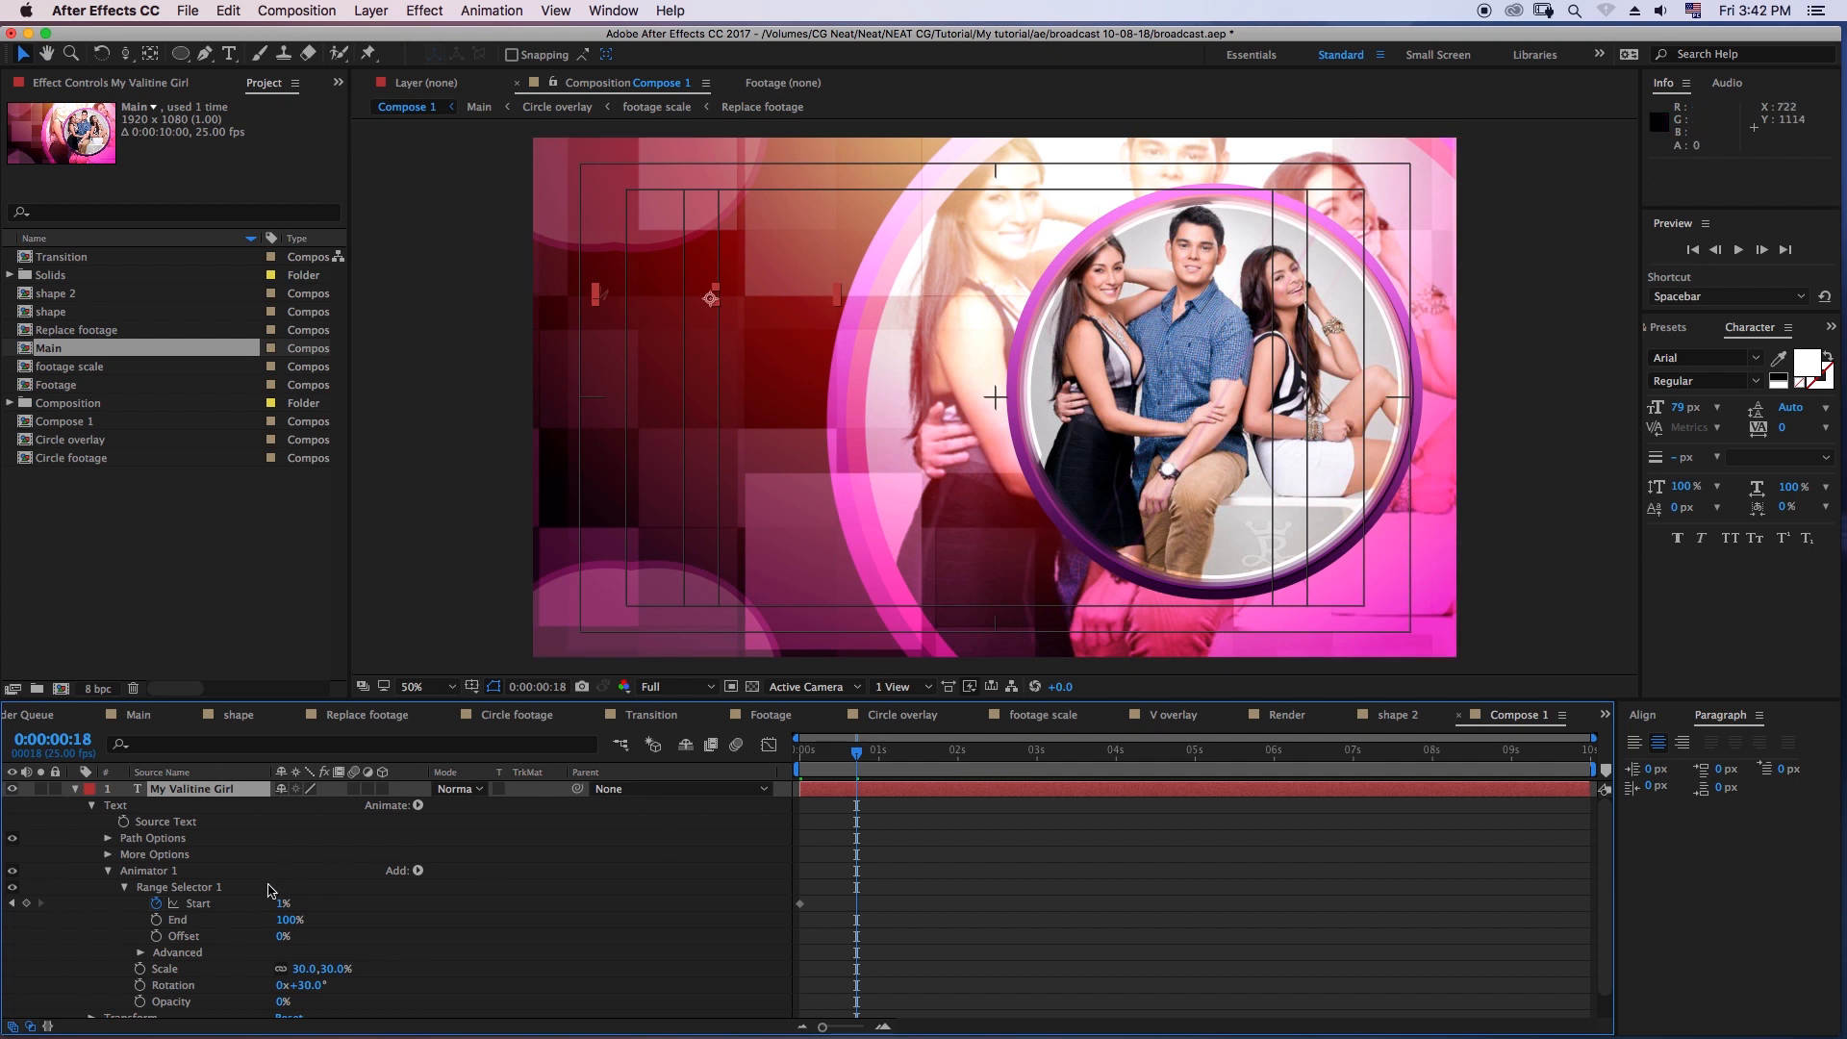
left_click(280, 903)
type("100")
key("Return")
left_click_drag(855, 753, 797, 756)
left_click_drag(924, 894, 802, 920)
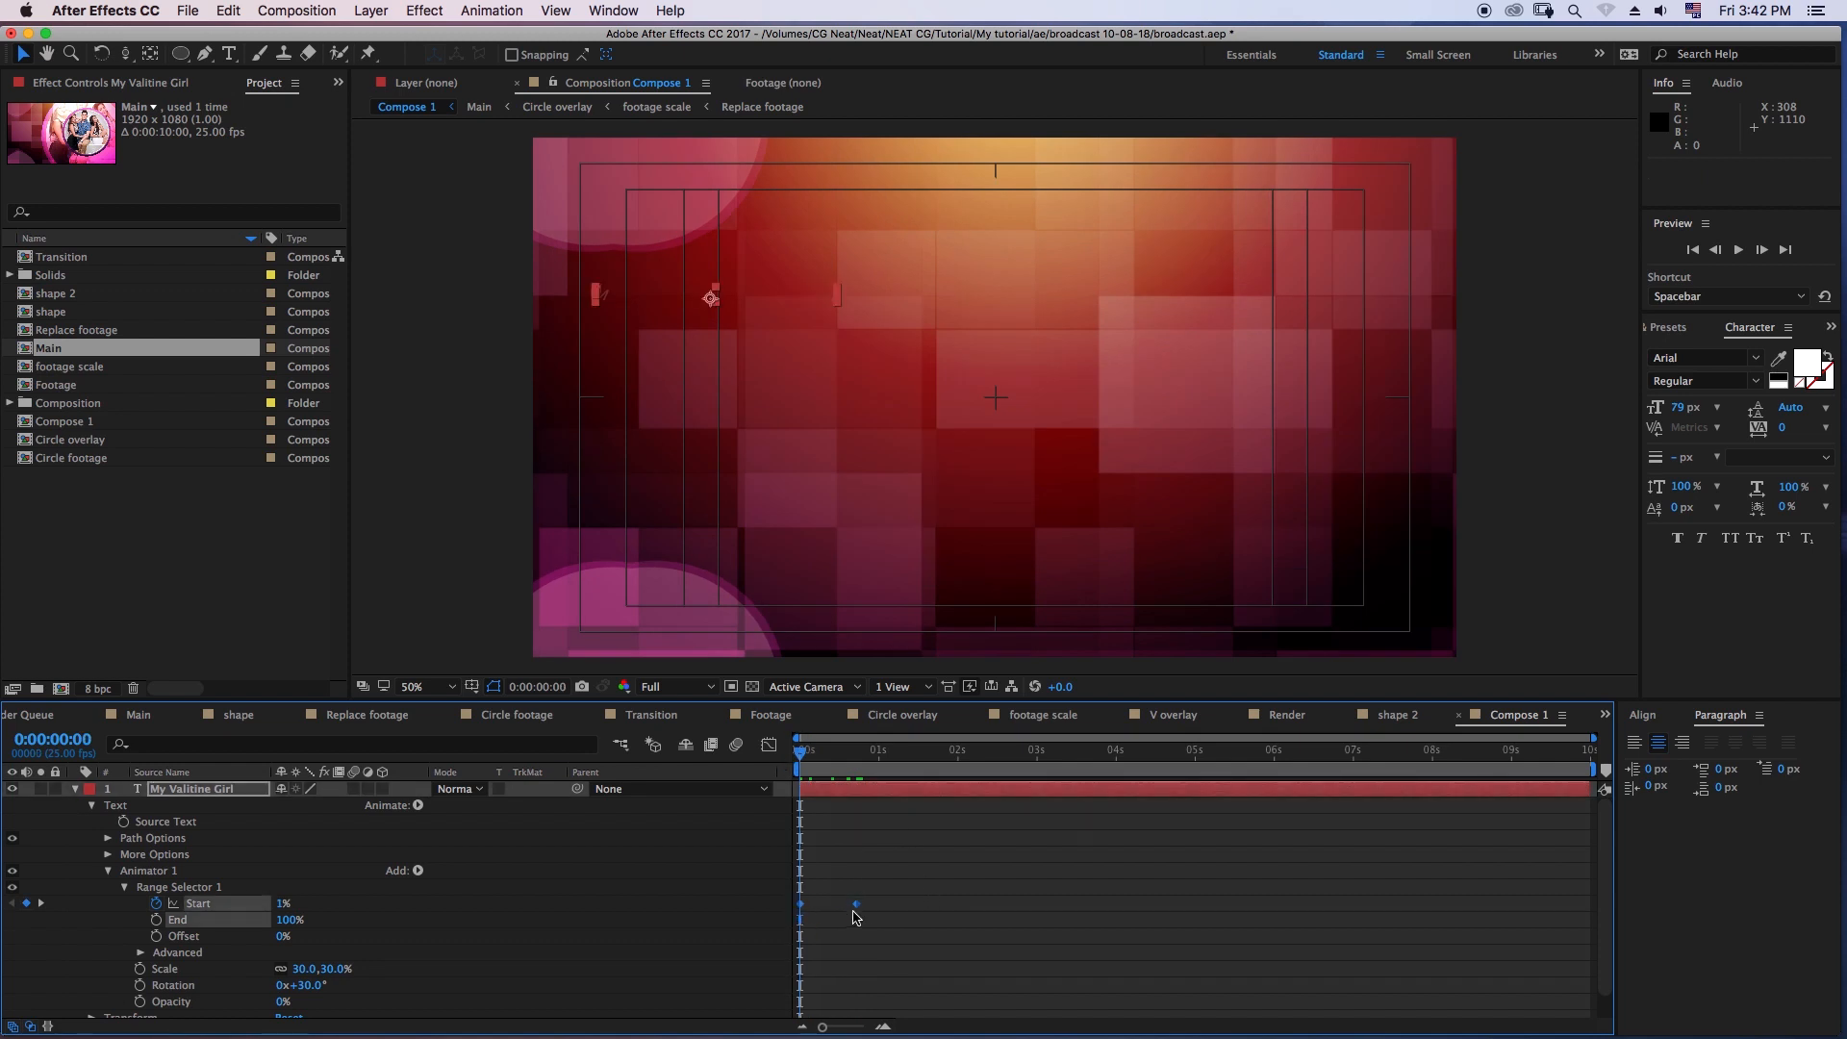
- Preview the title's letter-by-letter reveal from the first frame and collapse the title layer's properties
left_click(1738, 252)
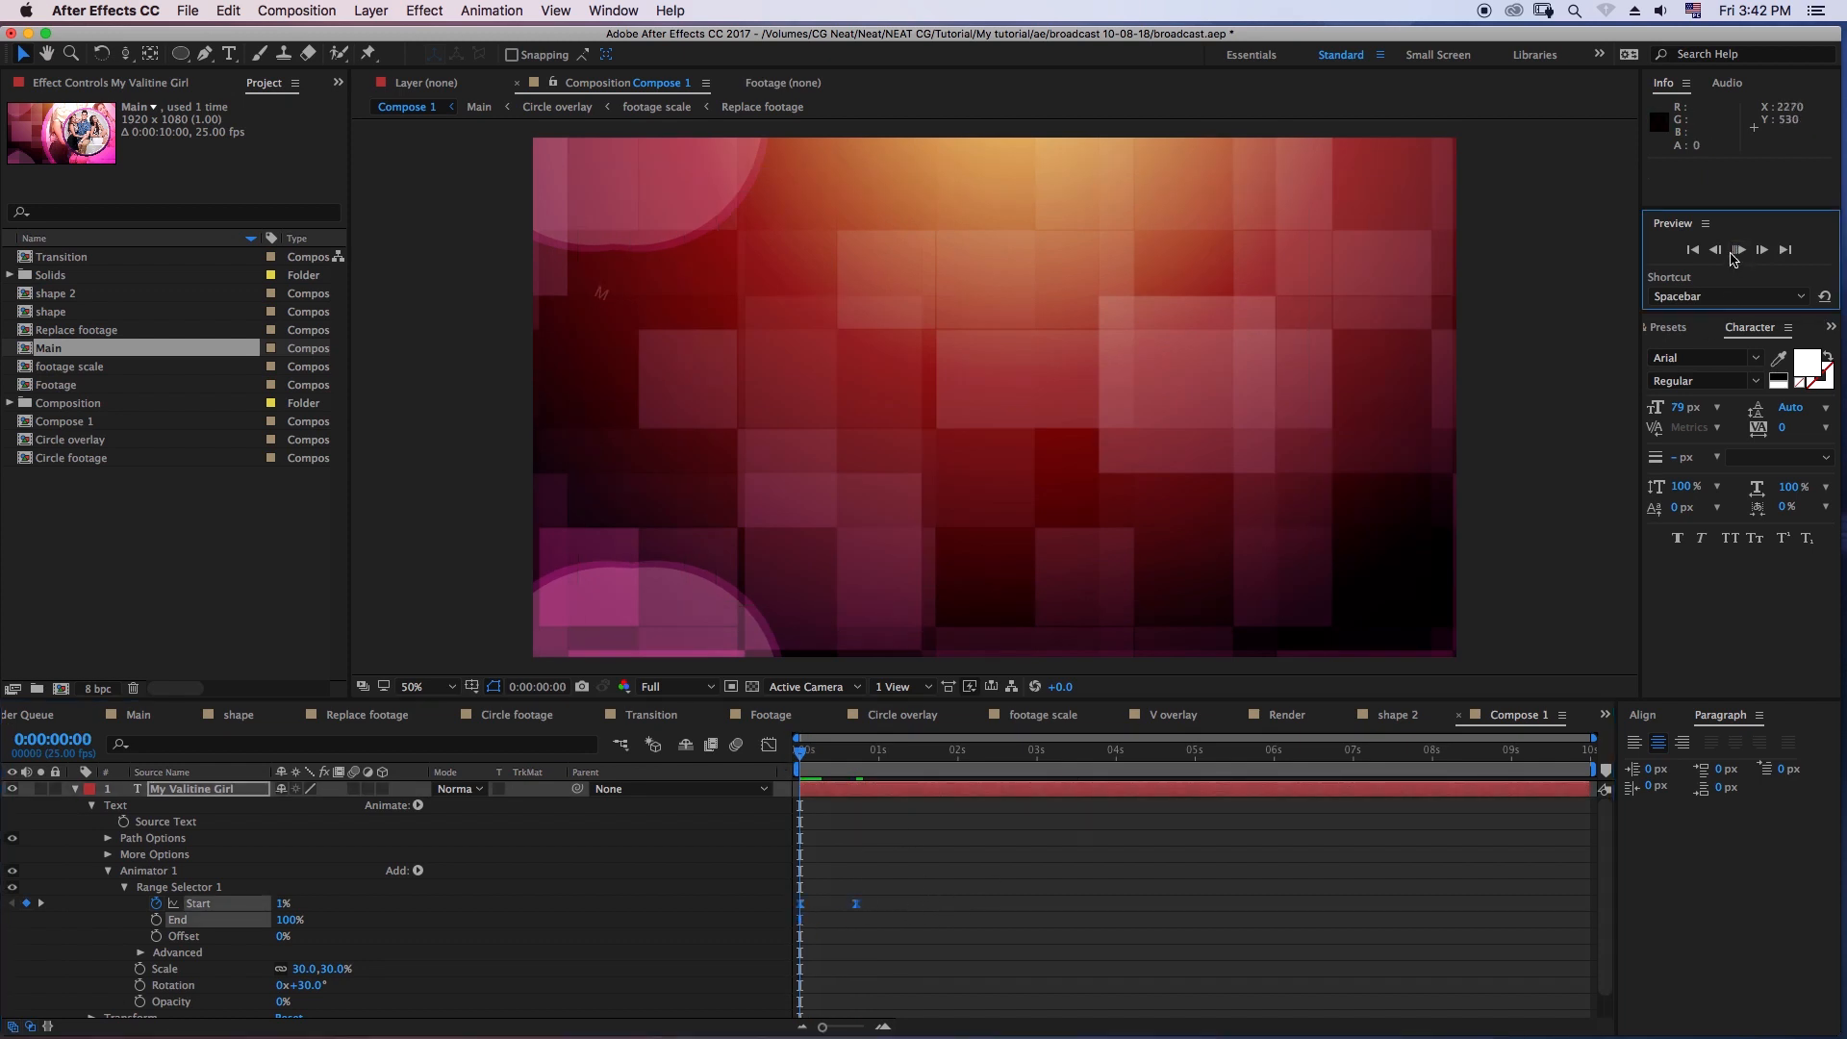
left_click(808, 756)
left_click_drag(825, 769, 845, 774)
key("space")
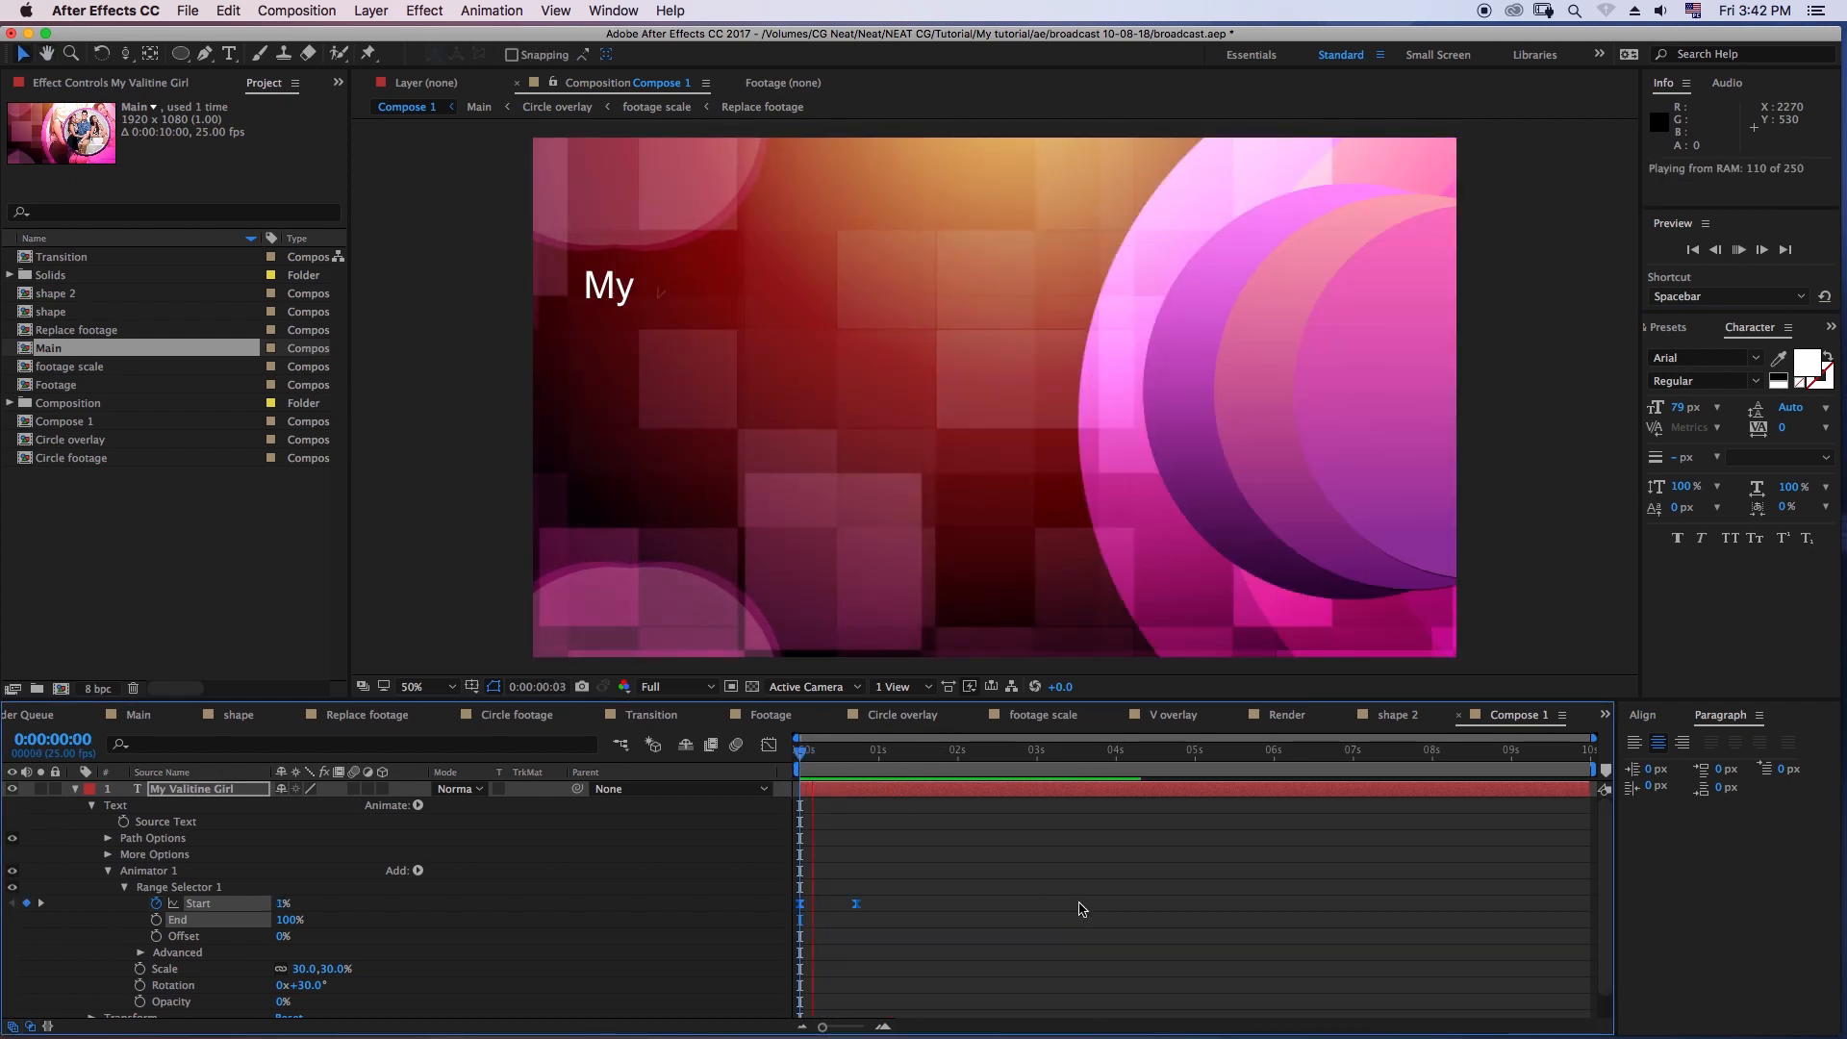
key("space")
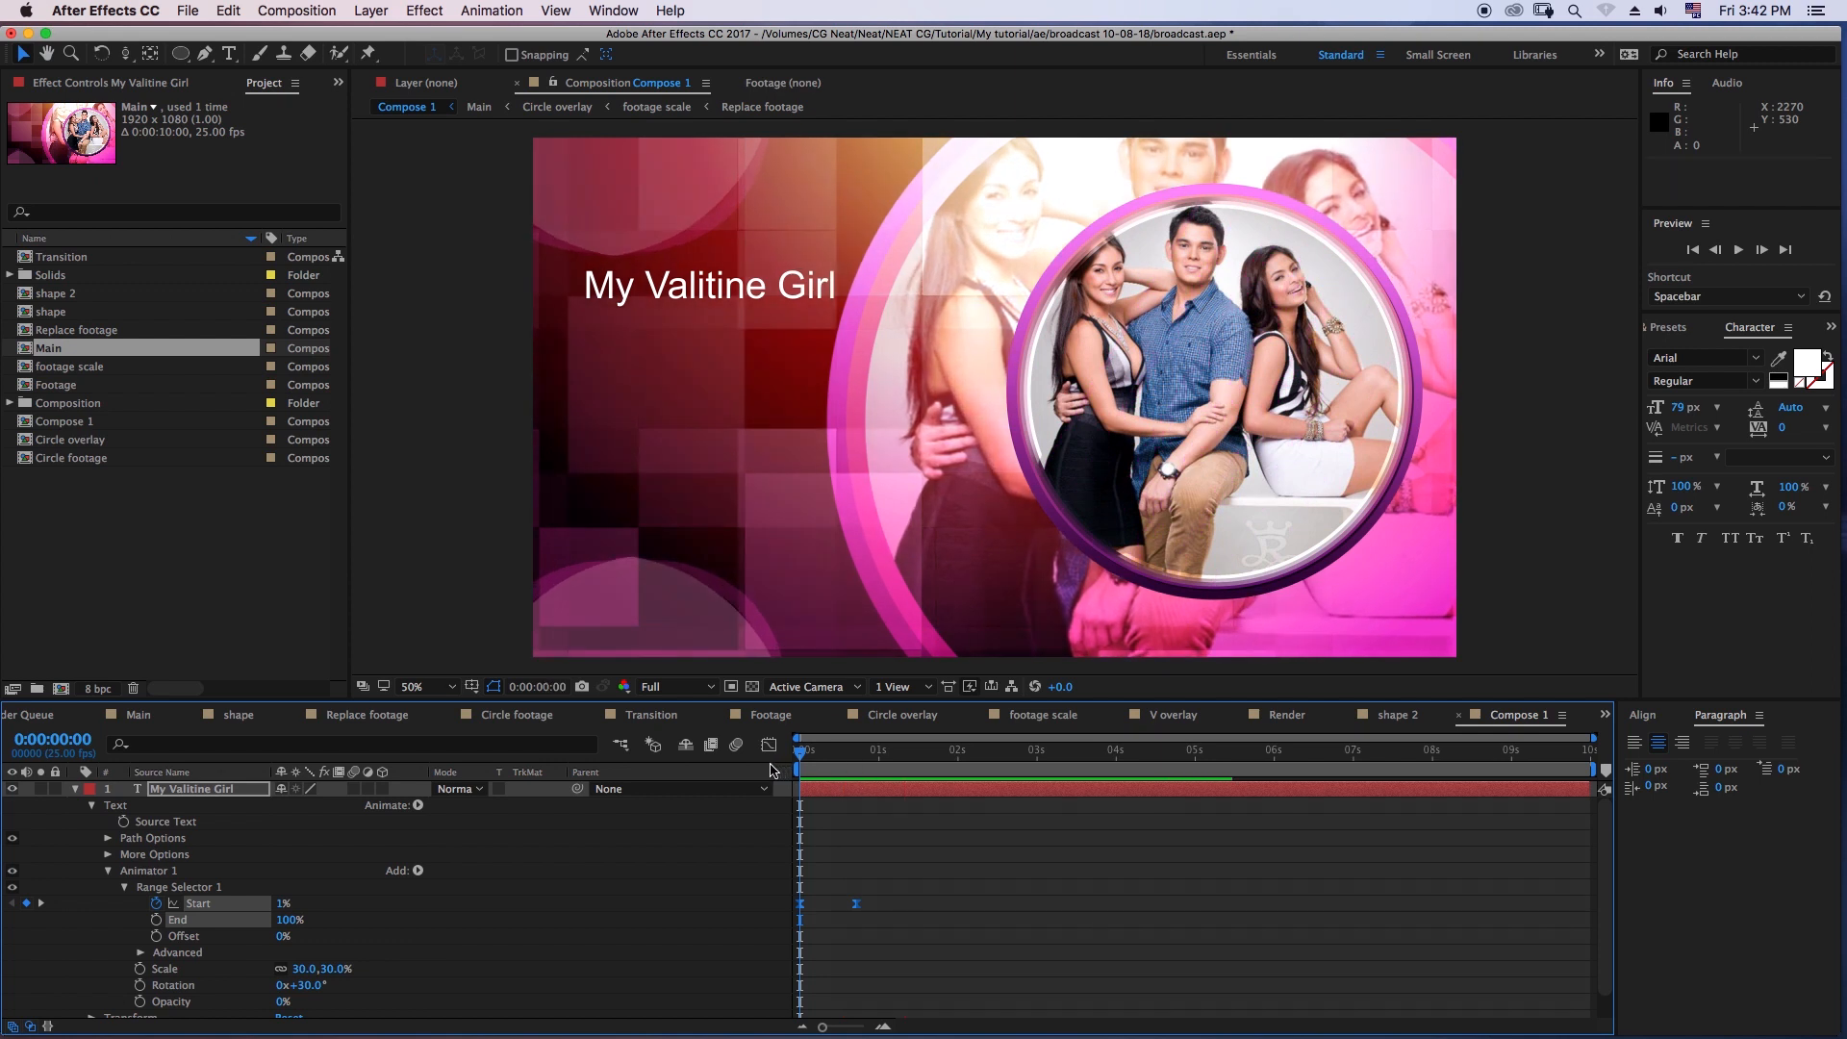
key("space")
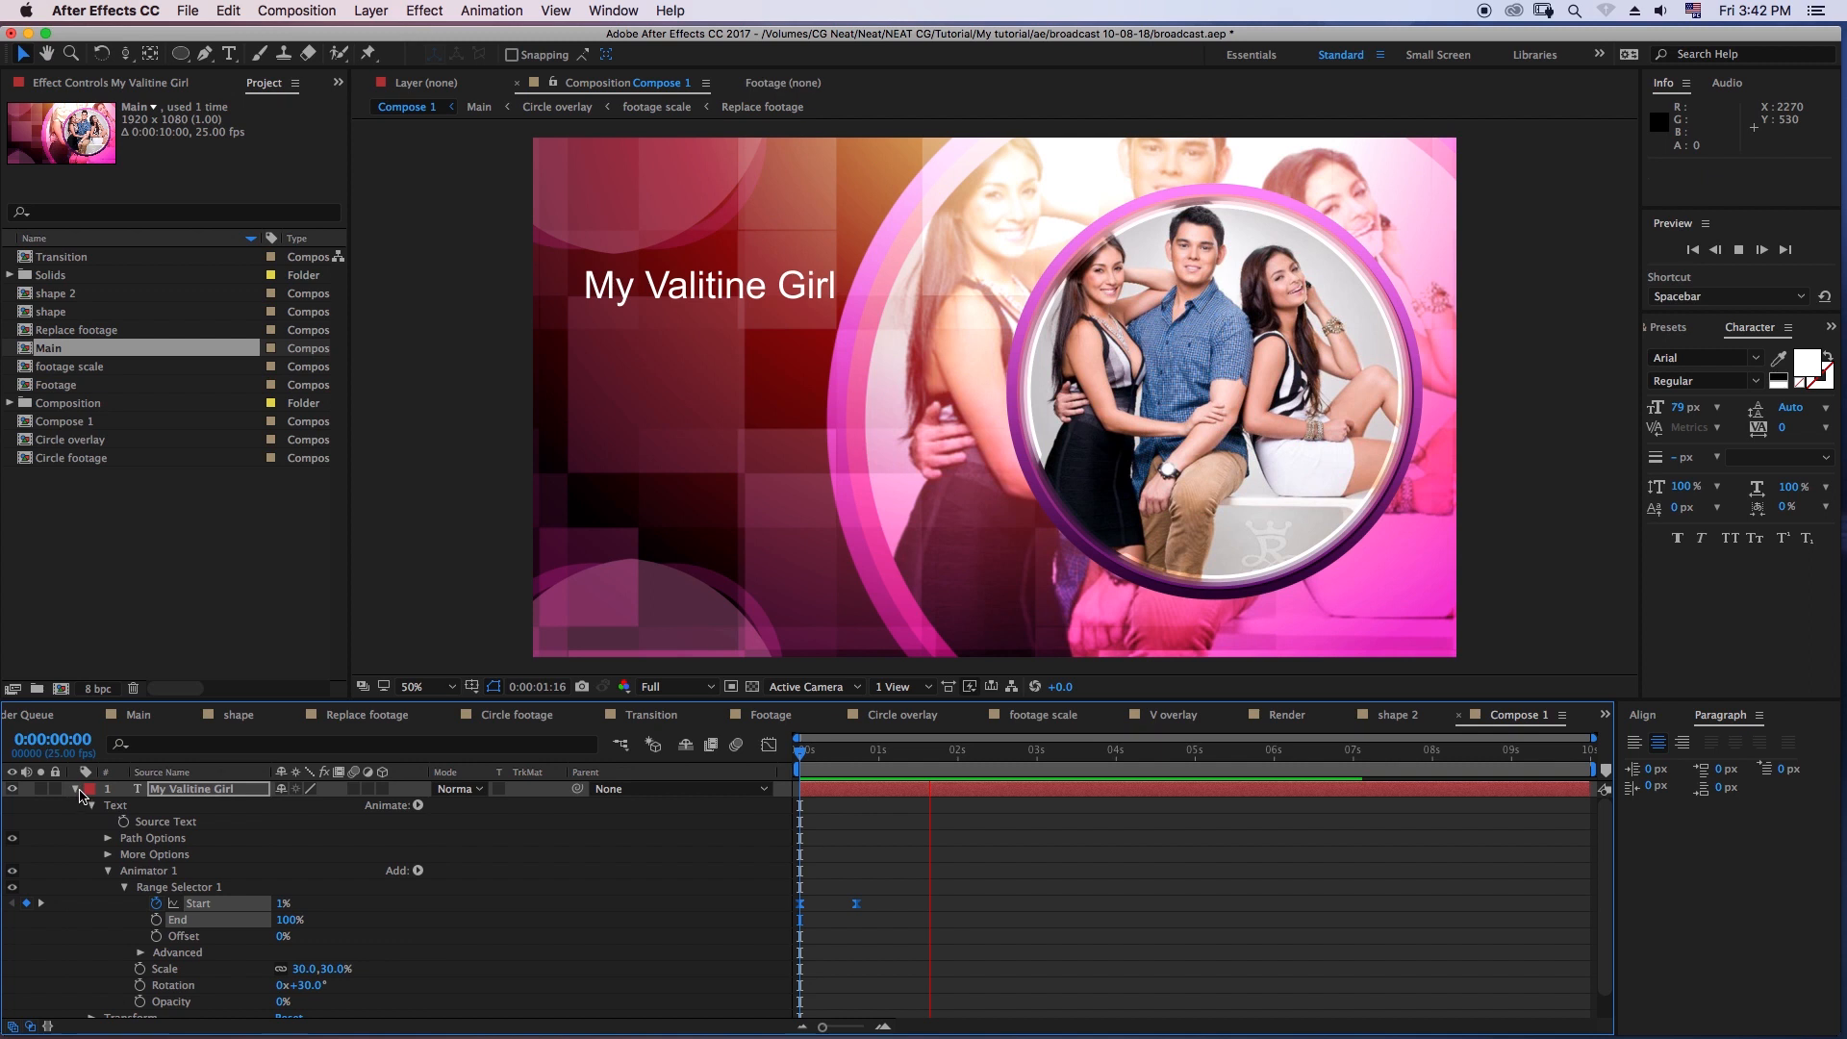
left_click(242, 790)
key("Home")
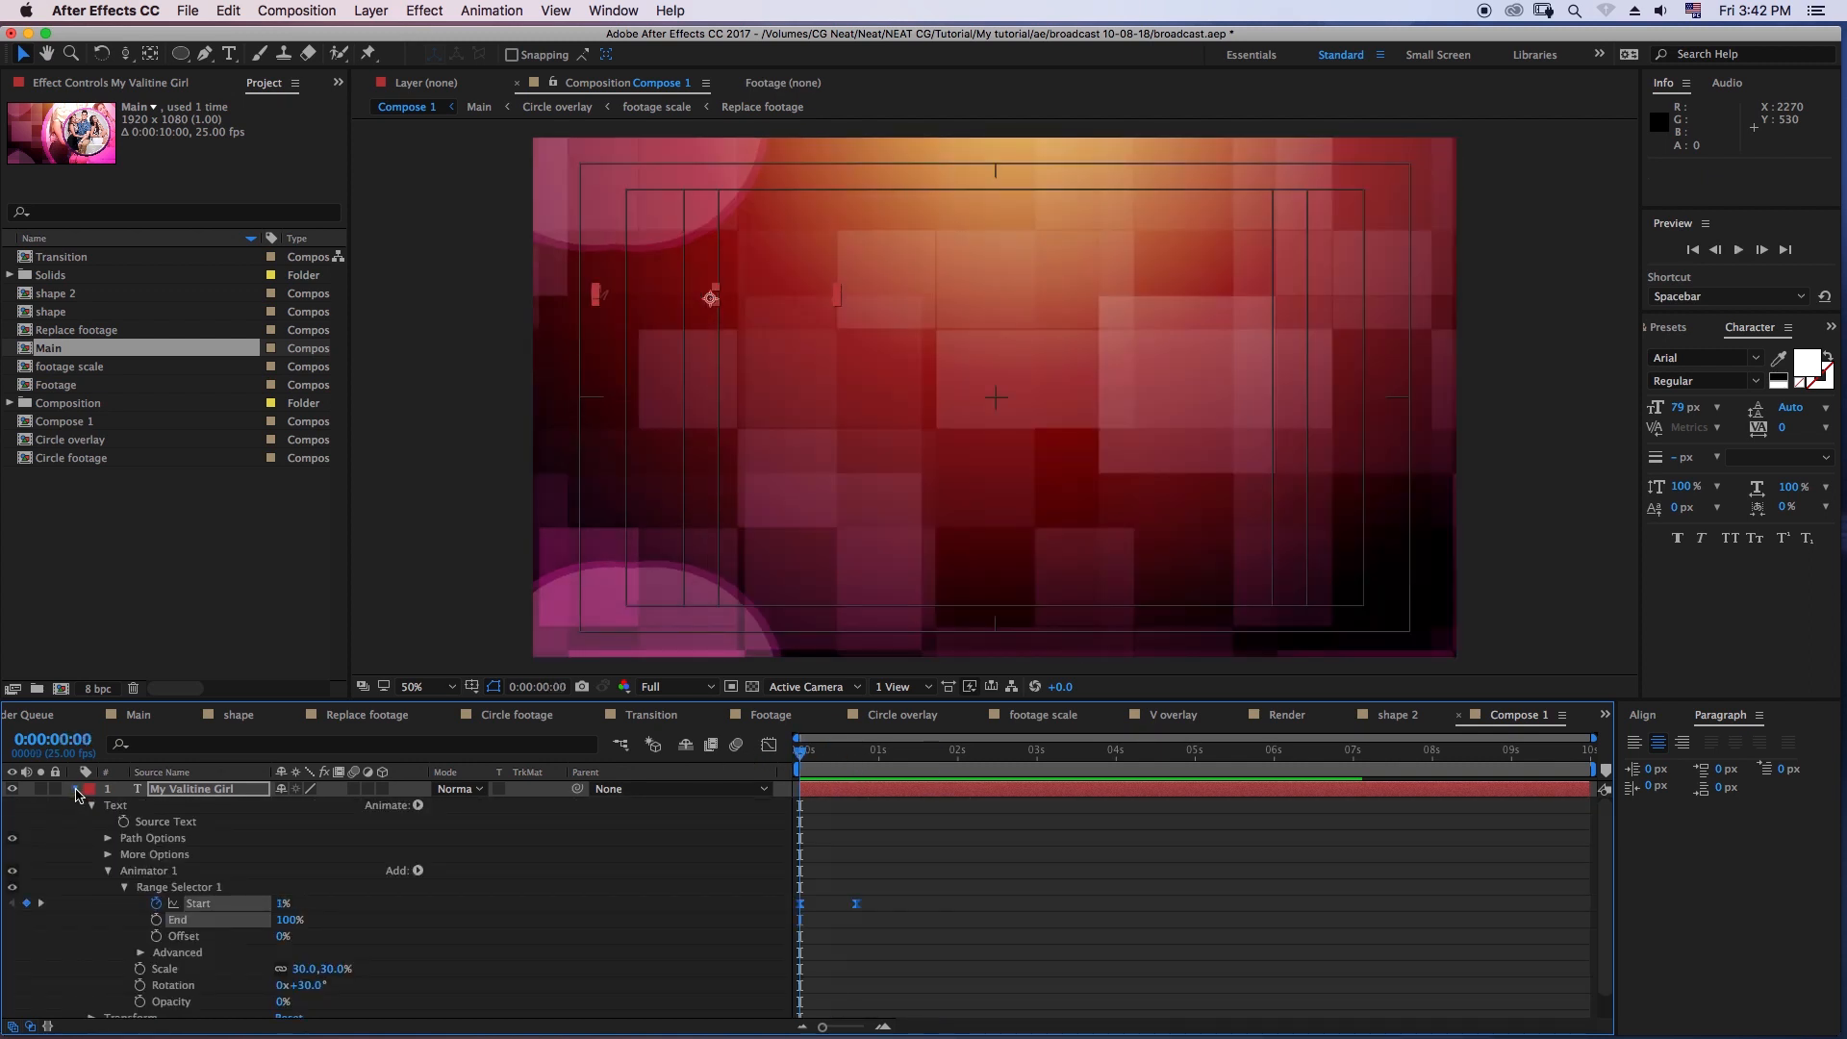
left_click(76, 790)
key("space")
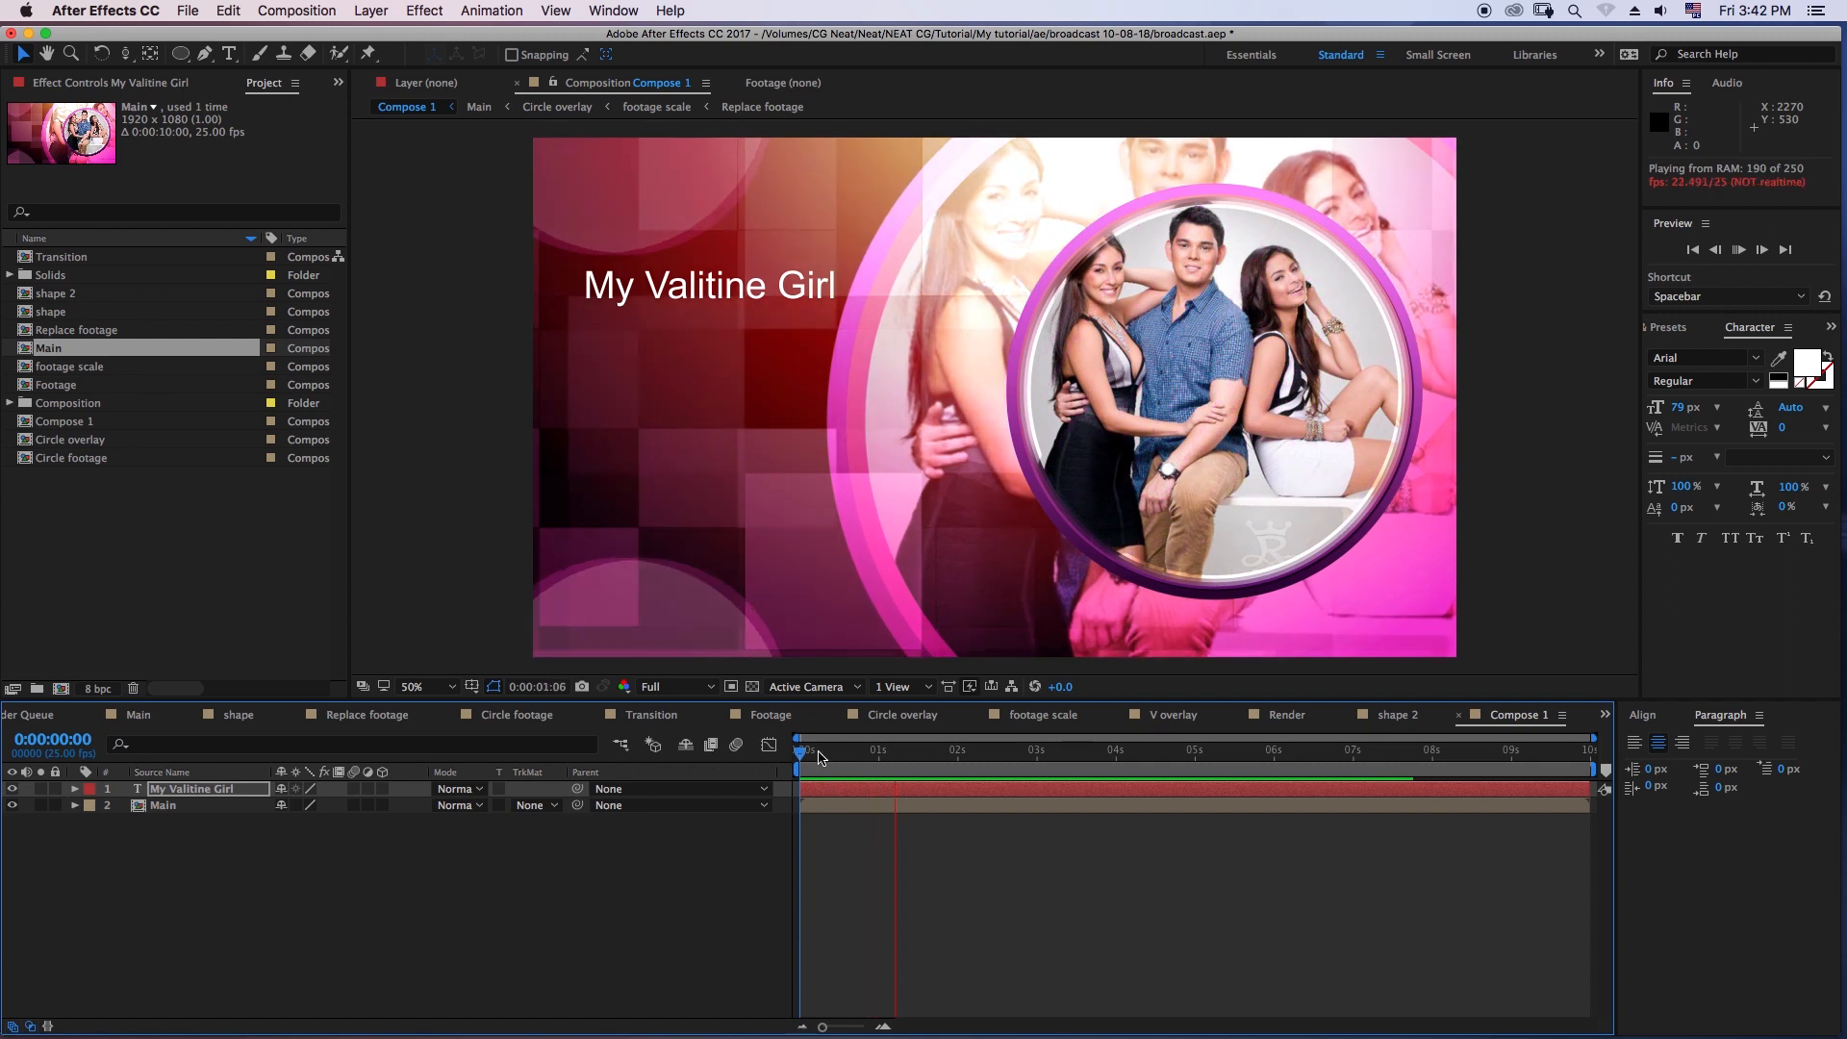
key("space")
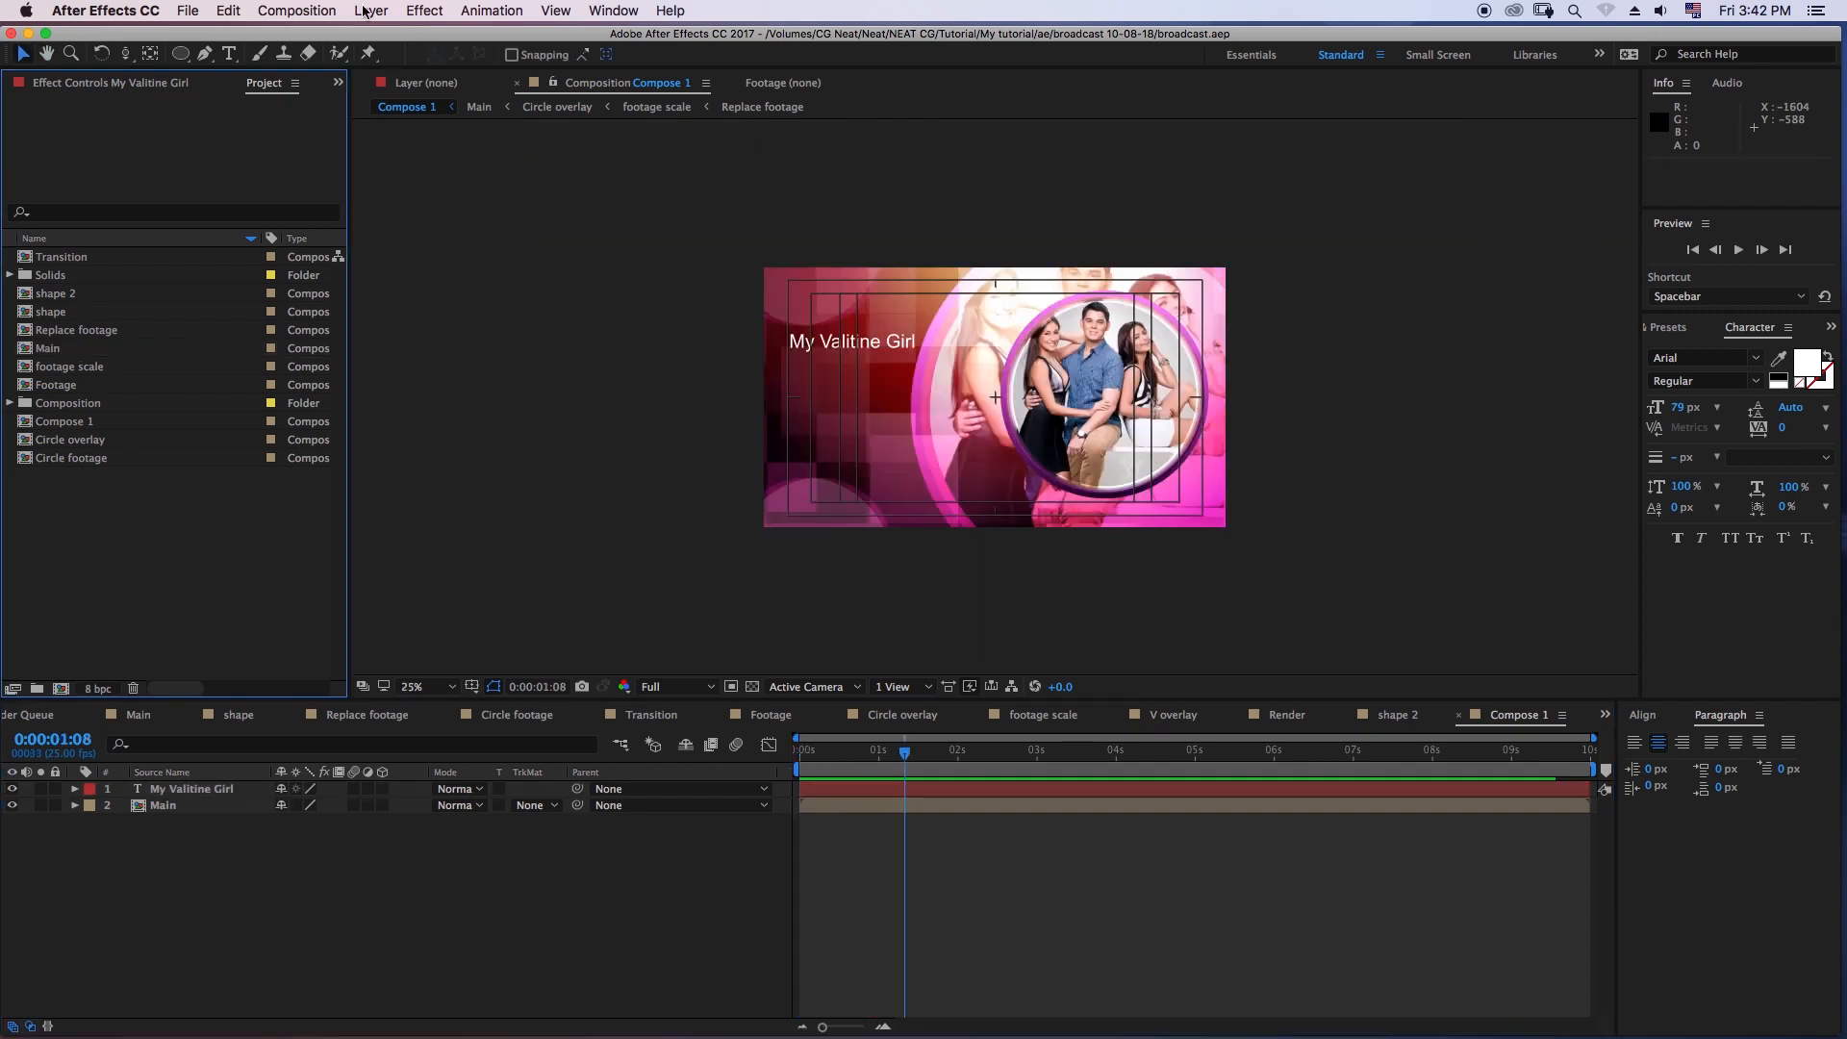
- Create a new 1920 × 1080, 25 fps, 10-second composition named Render
left_click(300, 11)
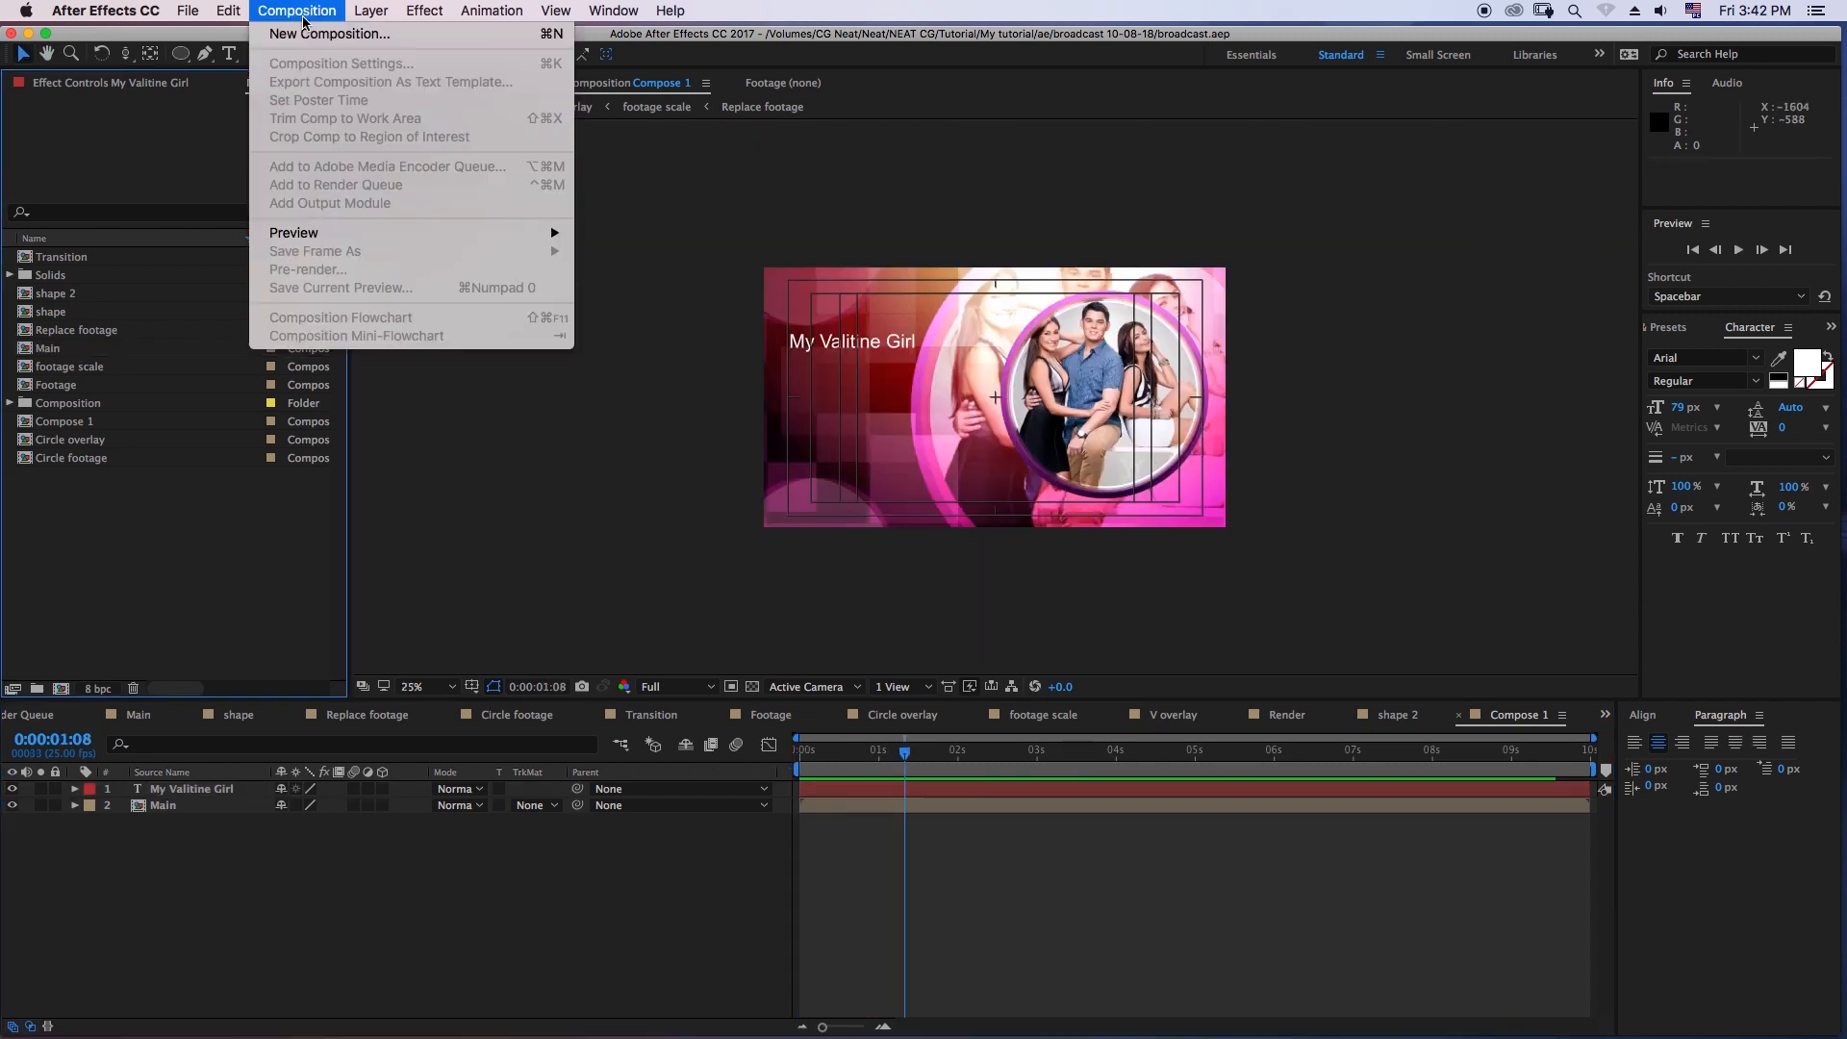
left_click(342, 34)
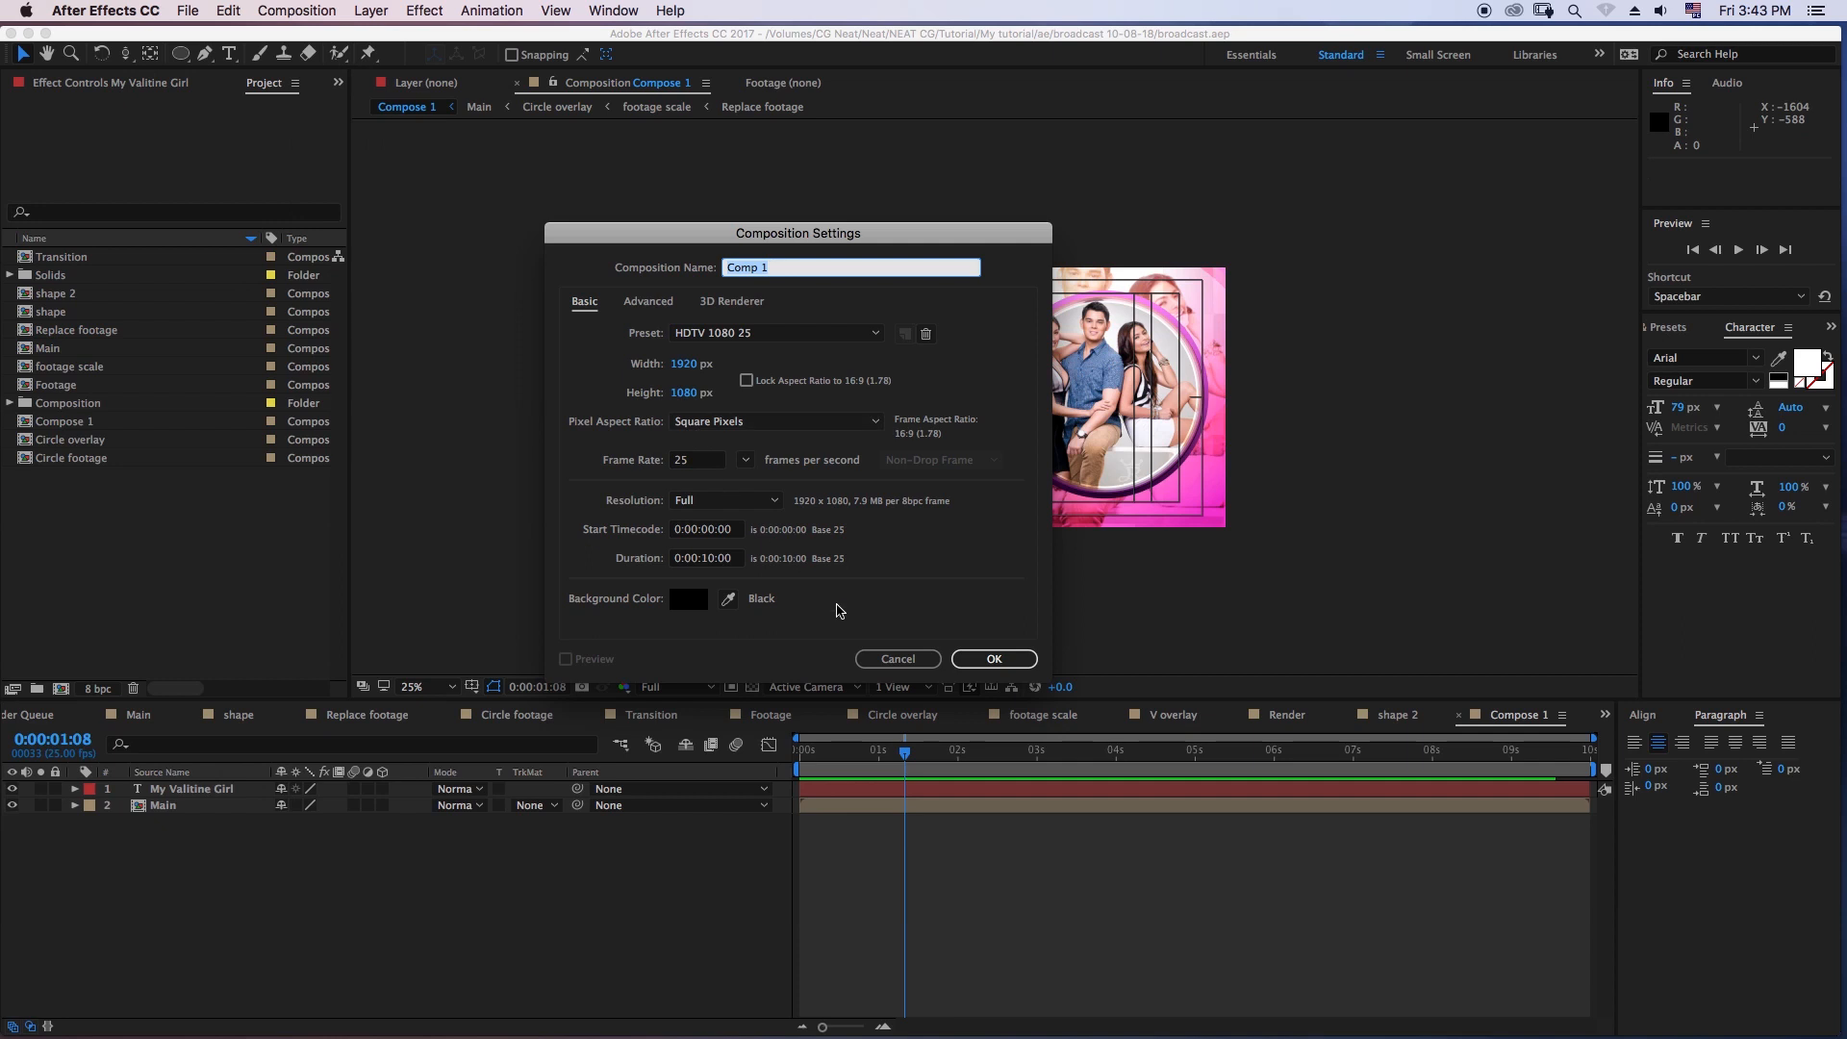
left_click(994, 660)
type("Render")
key("Return")
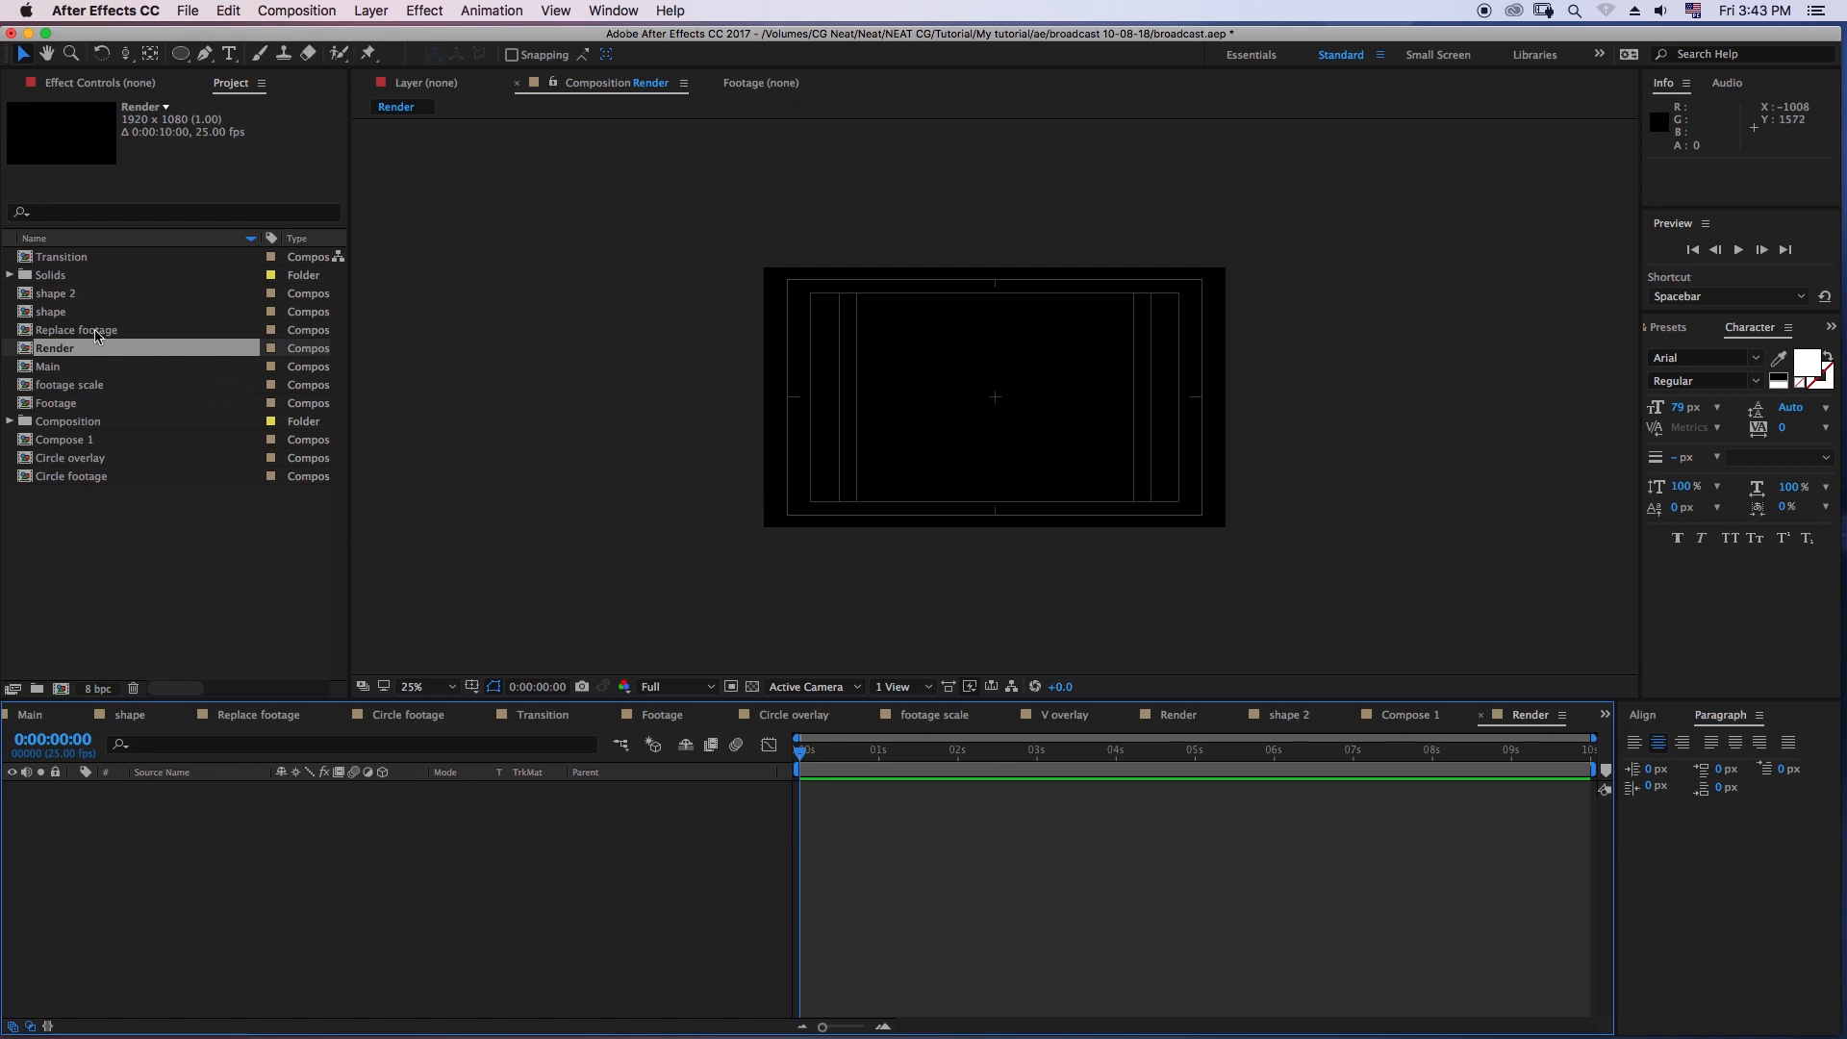
- Add Compose 1 to the Render composition and create an adjustment layer above it named "vignette"
left_click_drag(77, 438, 188, 829)
right_click(296, 864)
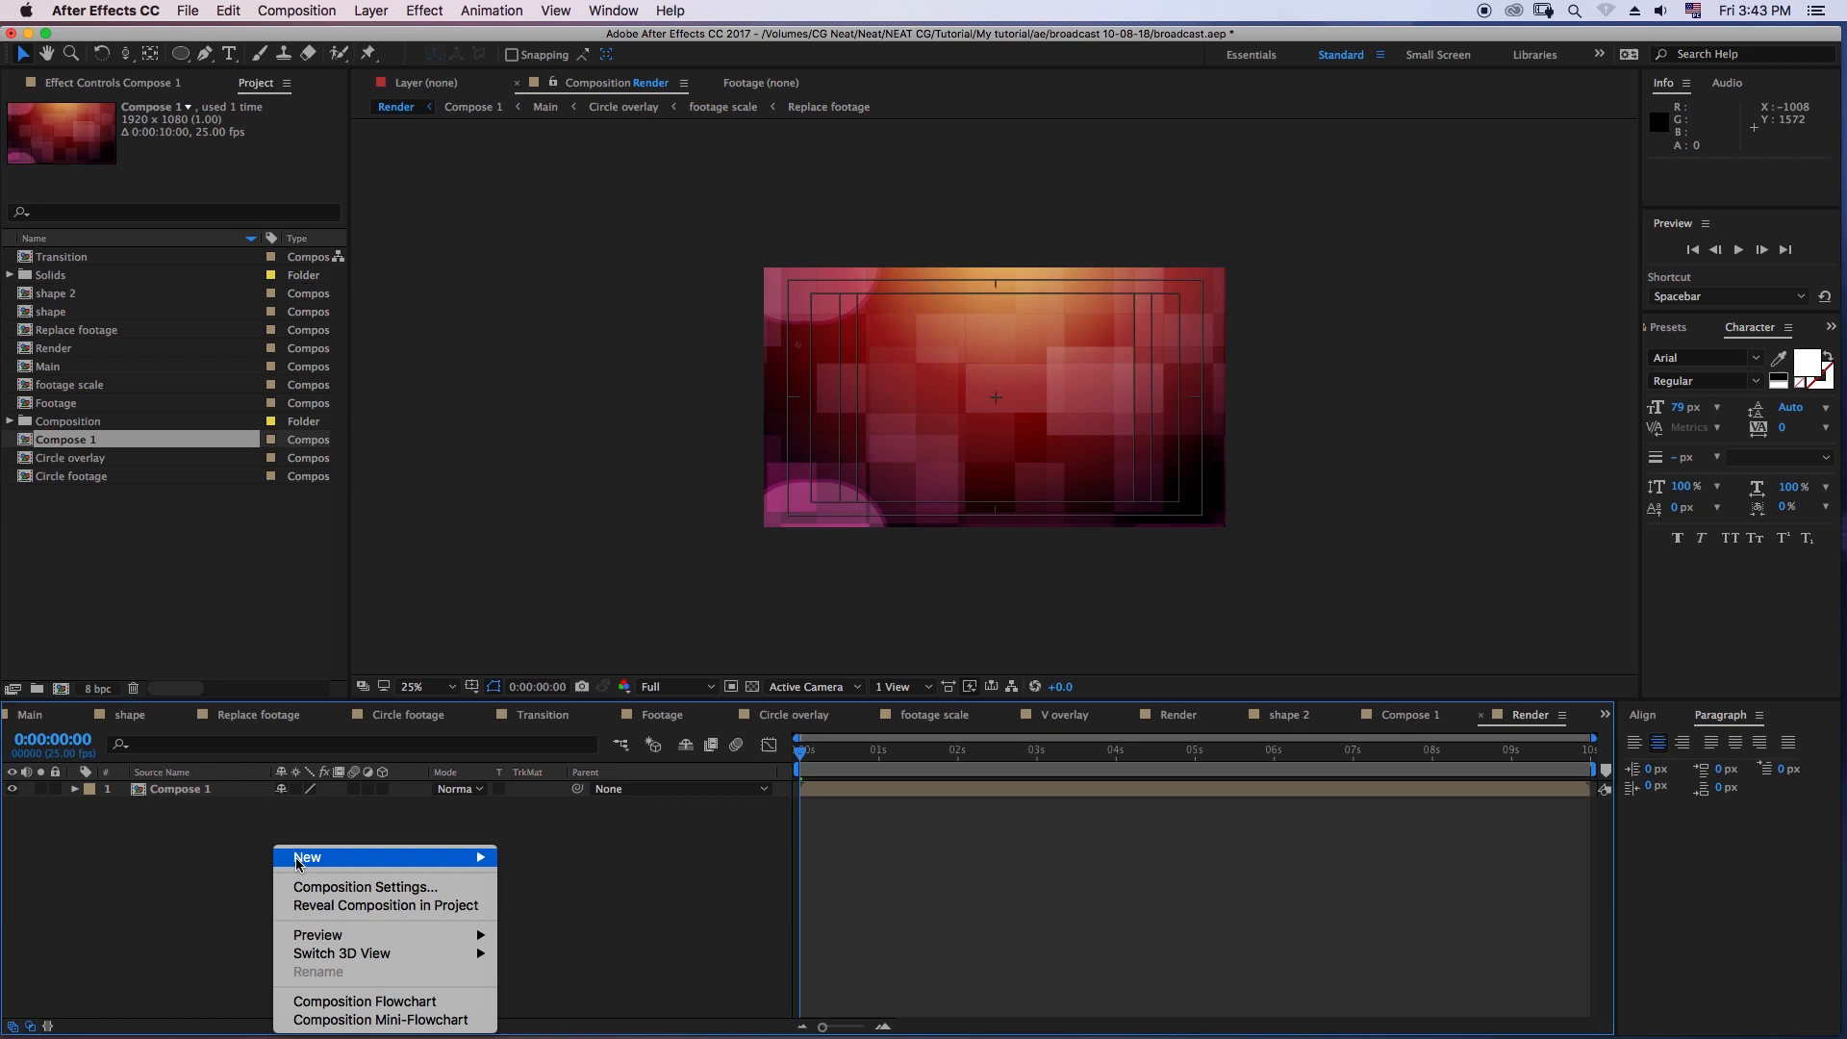
mouse_move(300, 859)
left_click(599, 985)
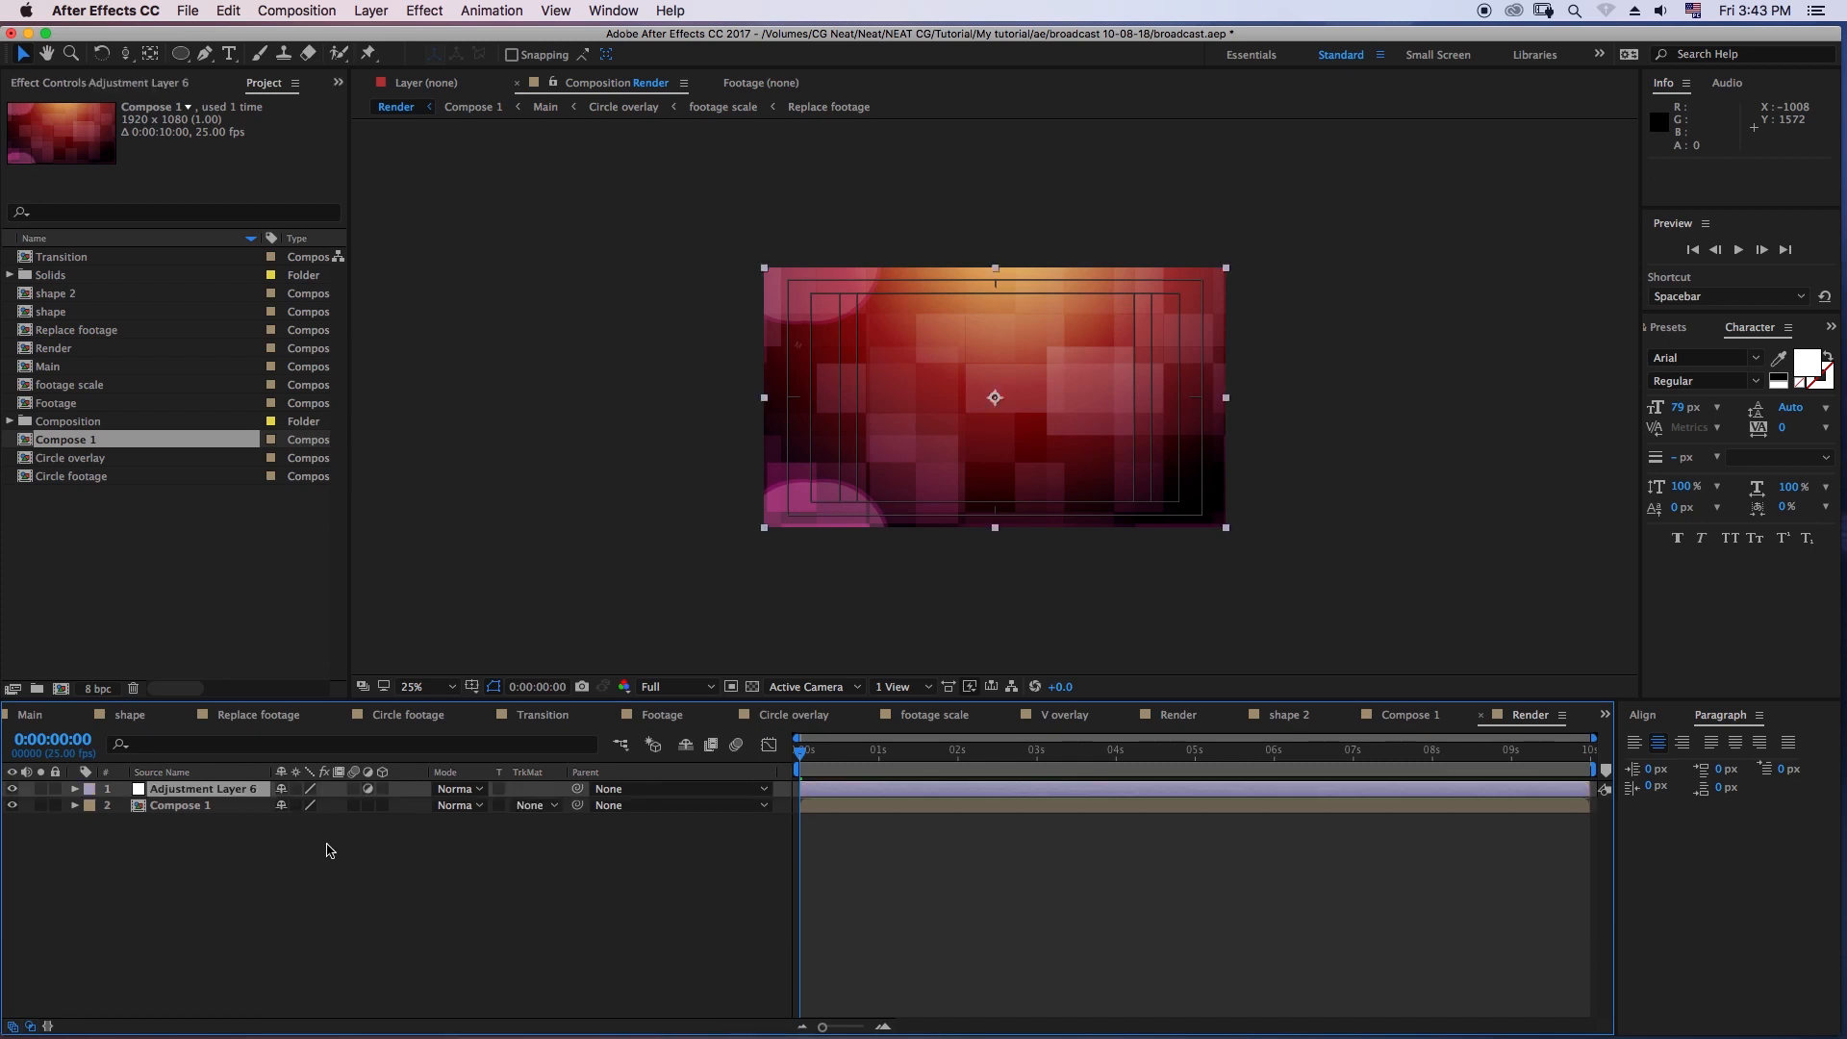
key("Return")
type("vigne")
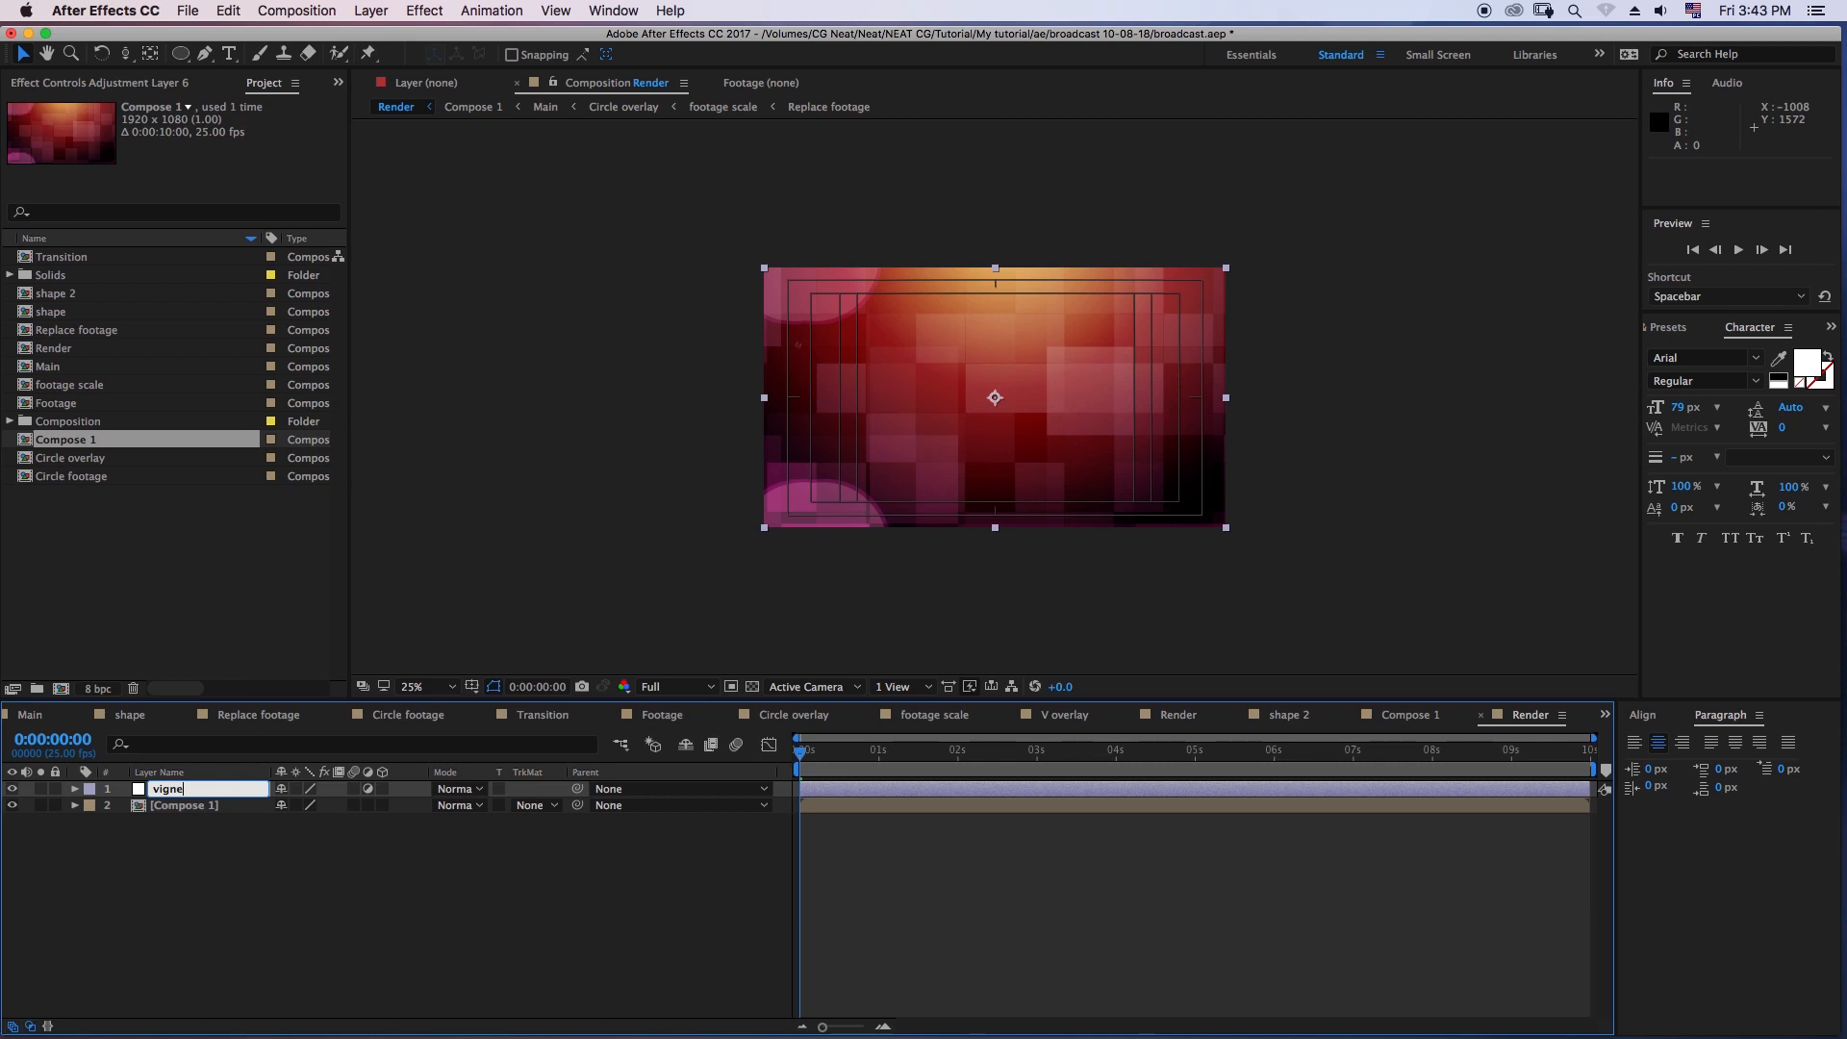
key("Return")
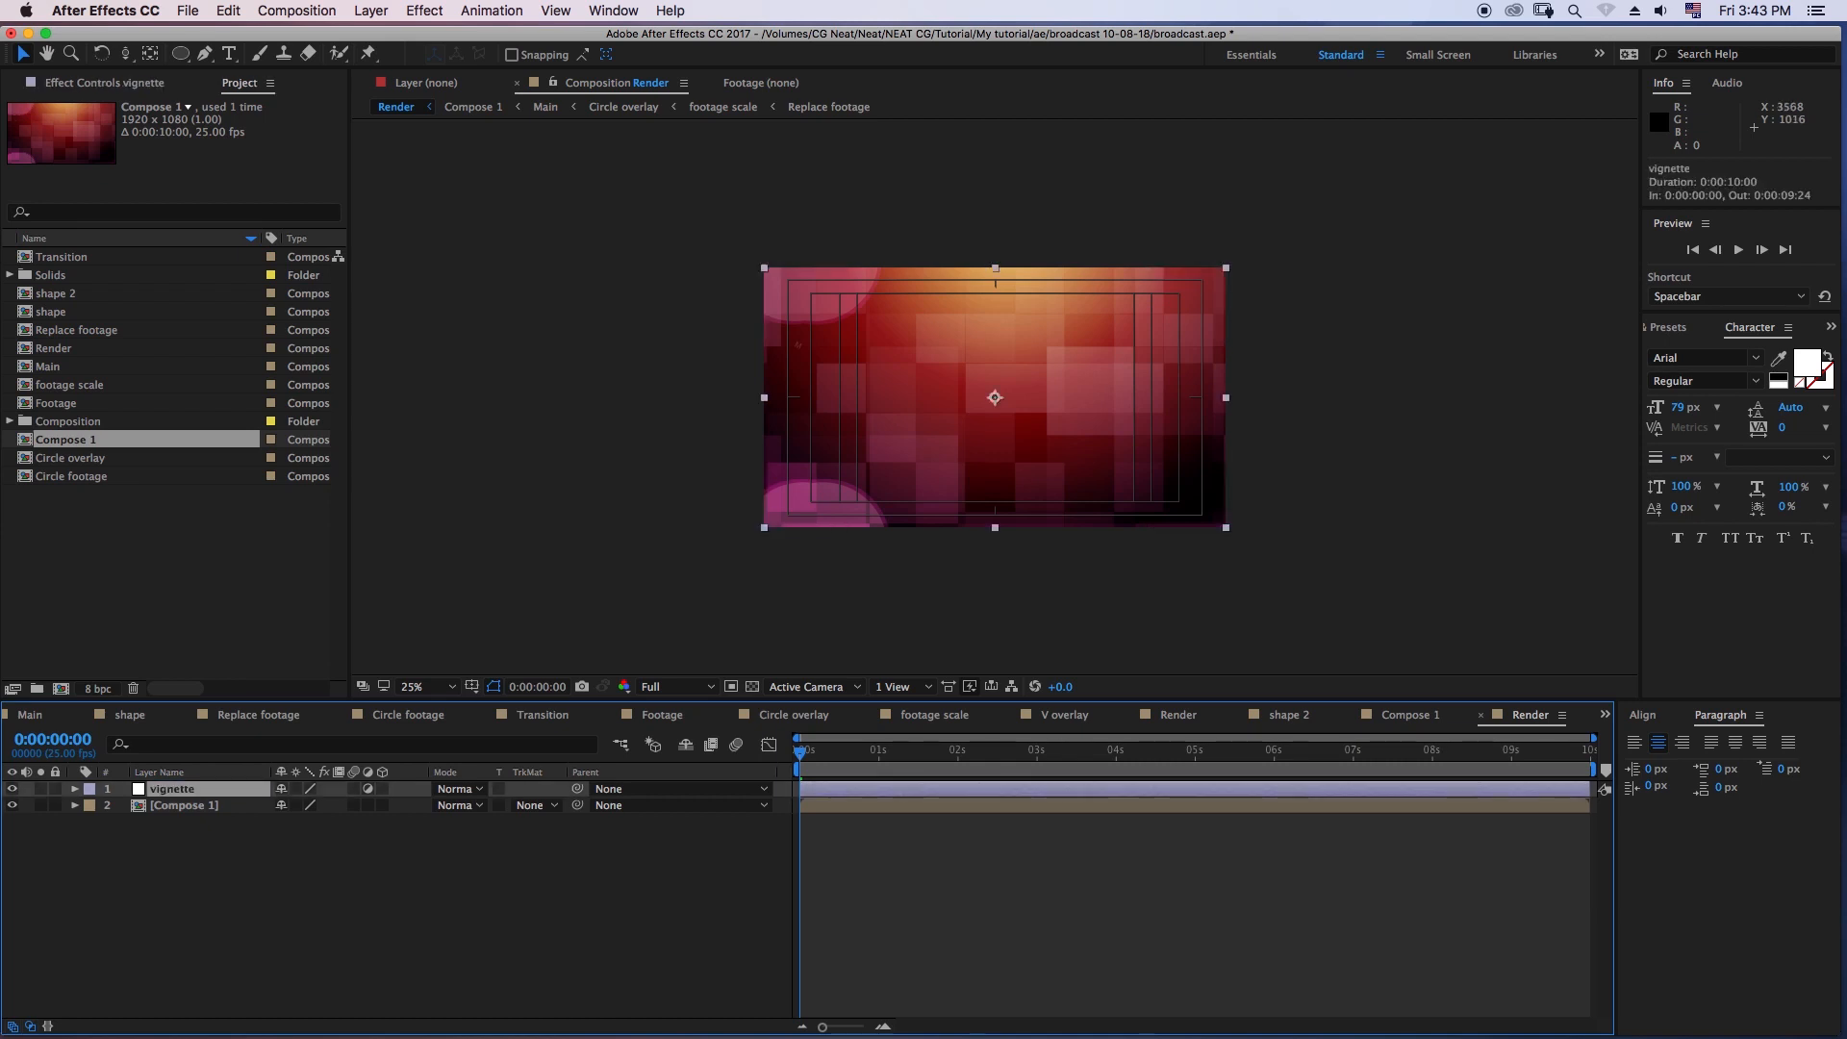
- Apply the Curves effect to the vignette layer and bend its RGB curve downward with two points to darken the image
key("super+5")
type("hue")
type("c")
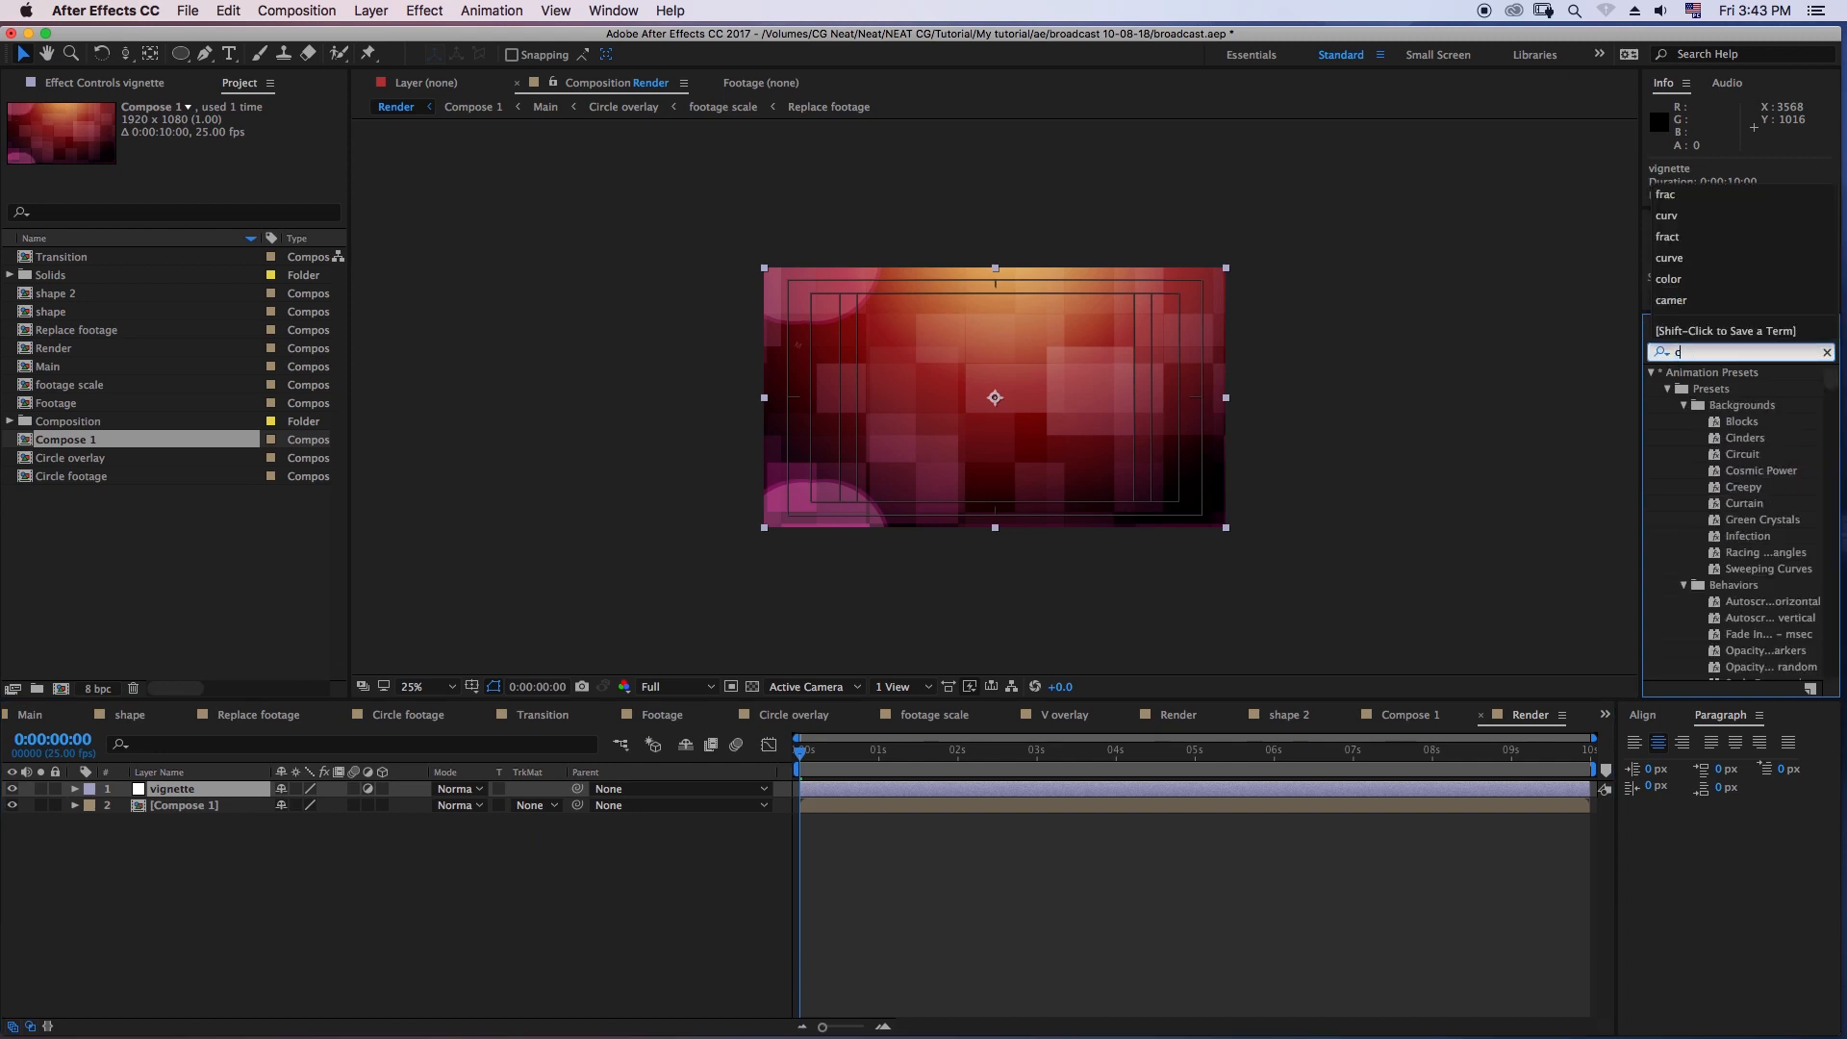
type("urv")
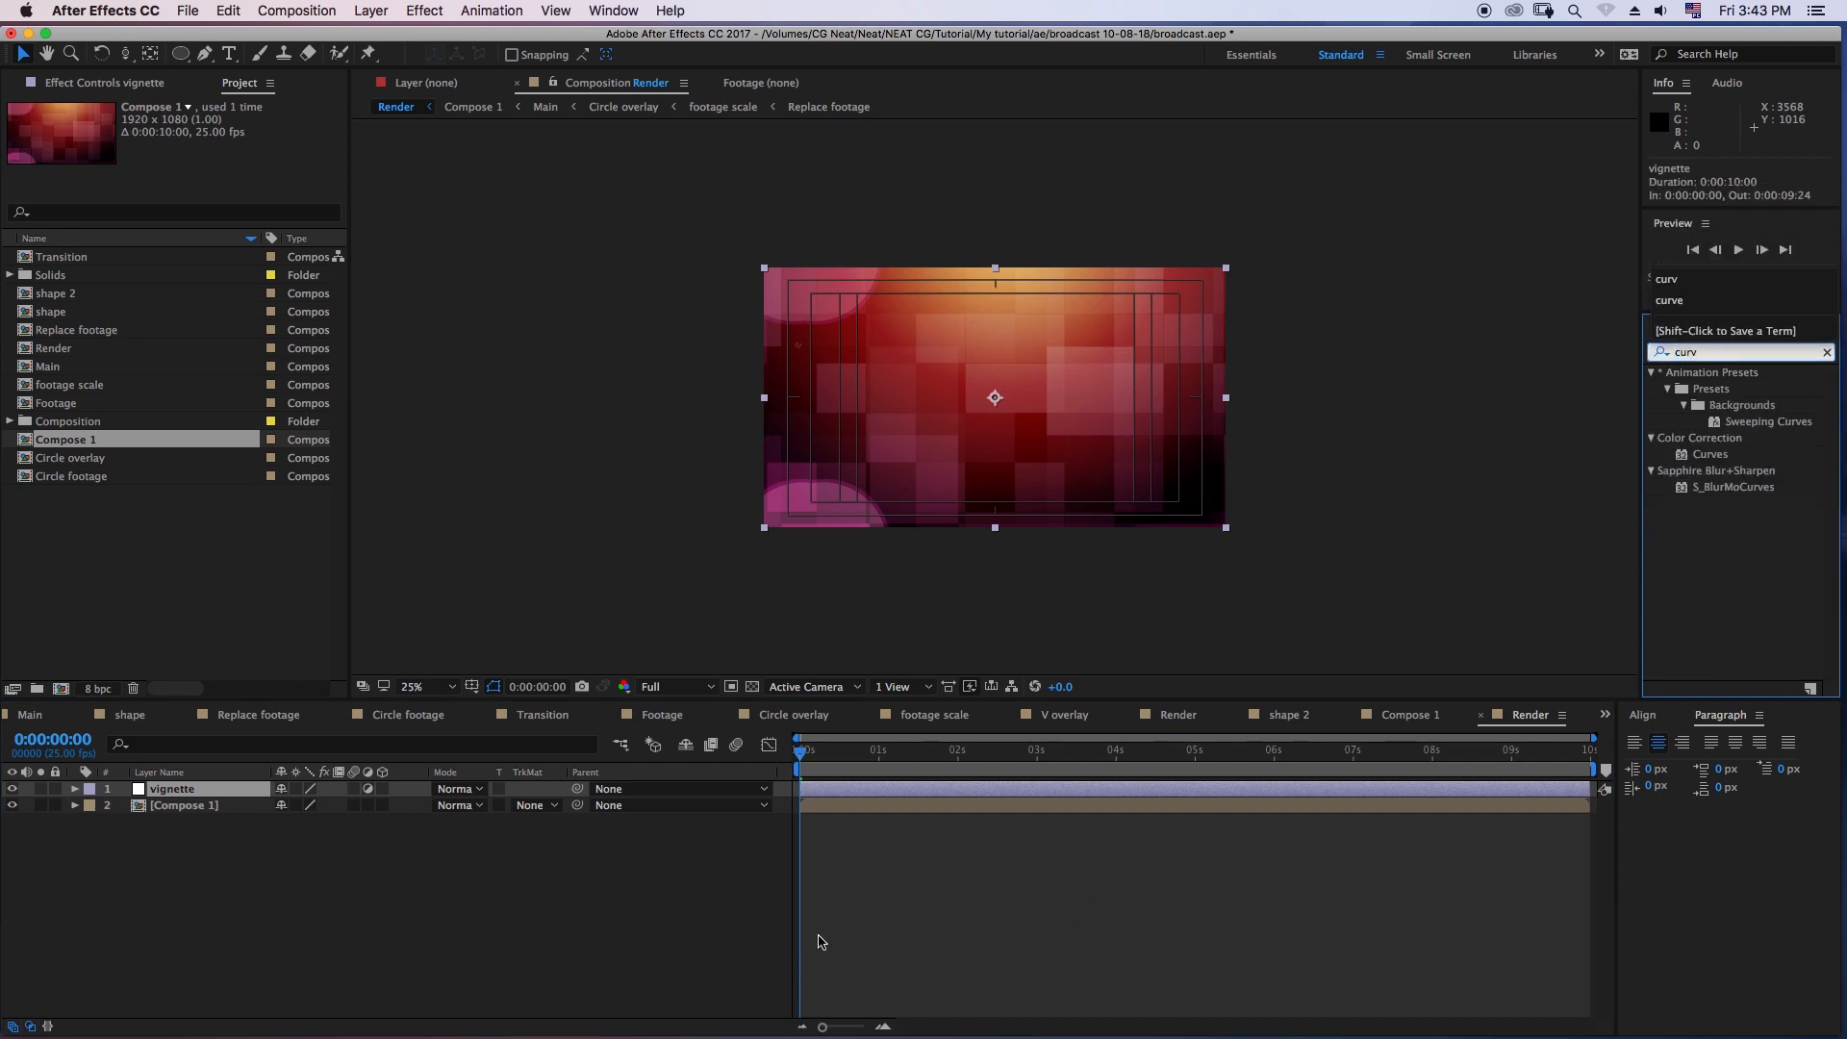
left_click_drag(1710, 454, 177, 790)
left_click(107, 385)
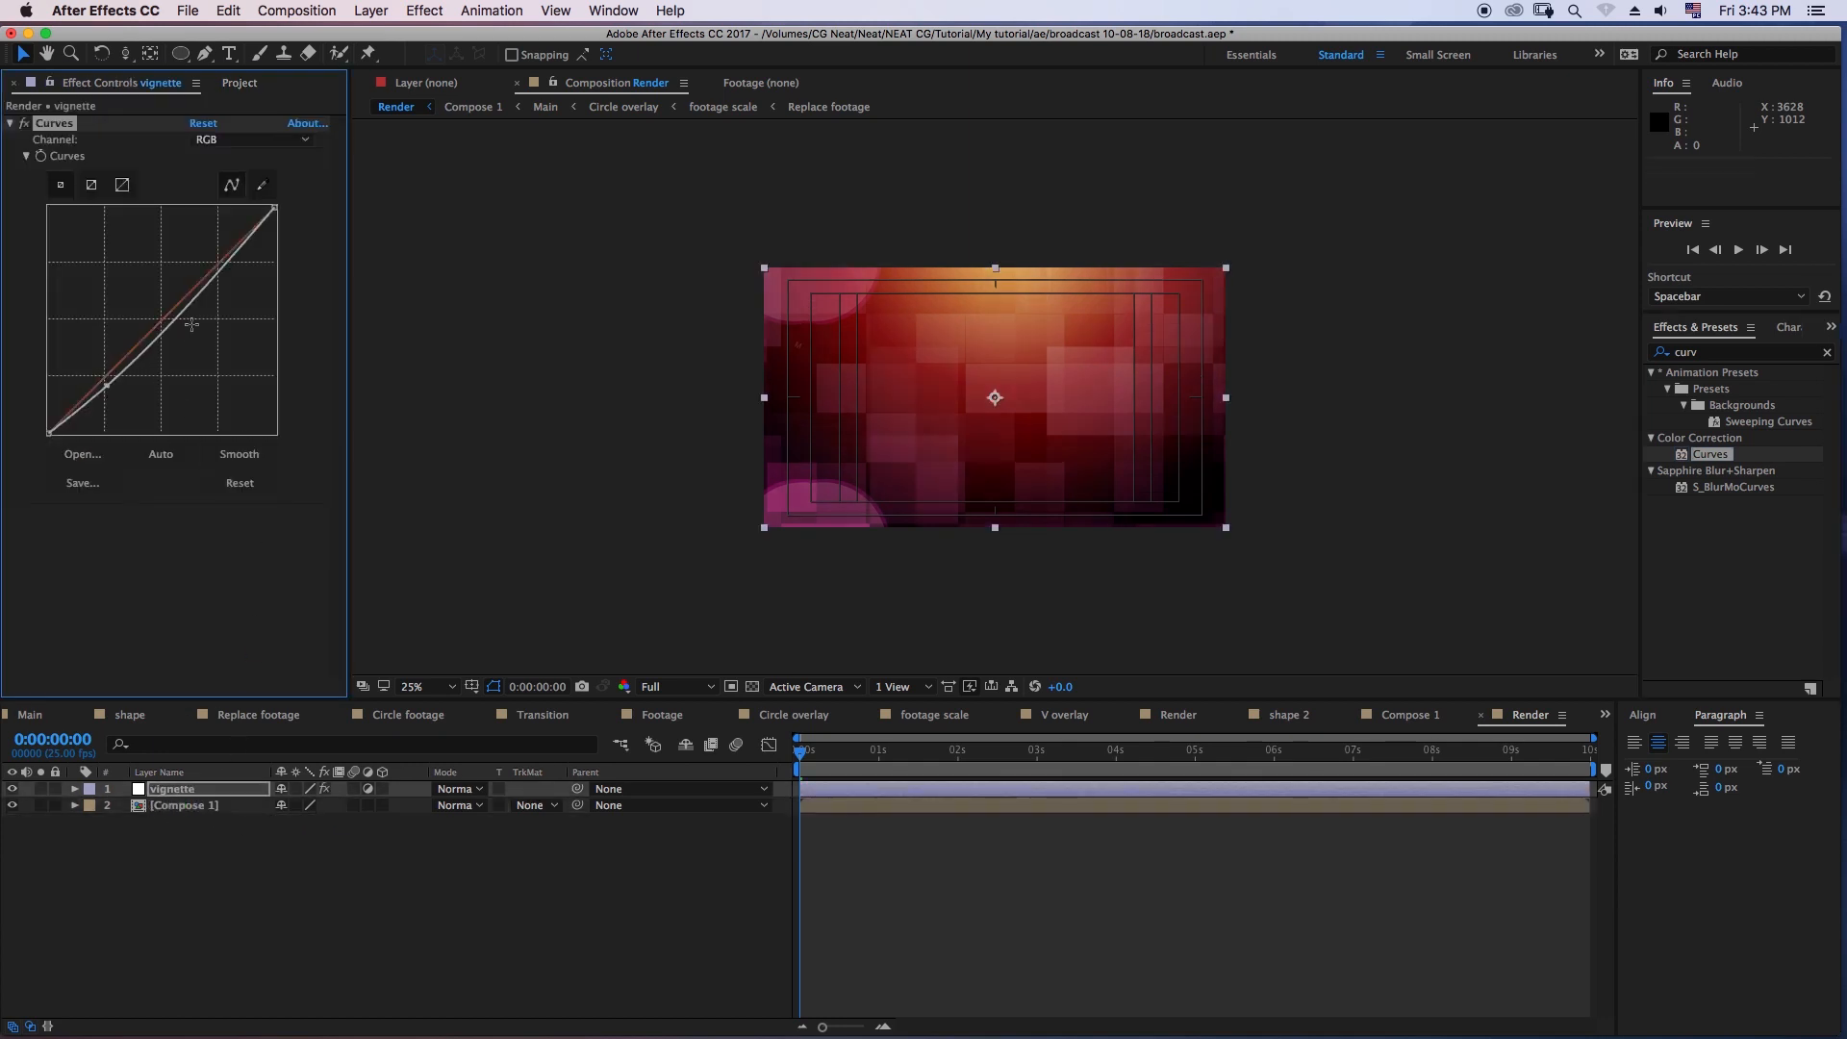
left_click_drag(183, 318, 211, 330)
left_click_drag(107, 385, 130, 403)
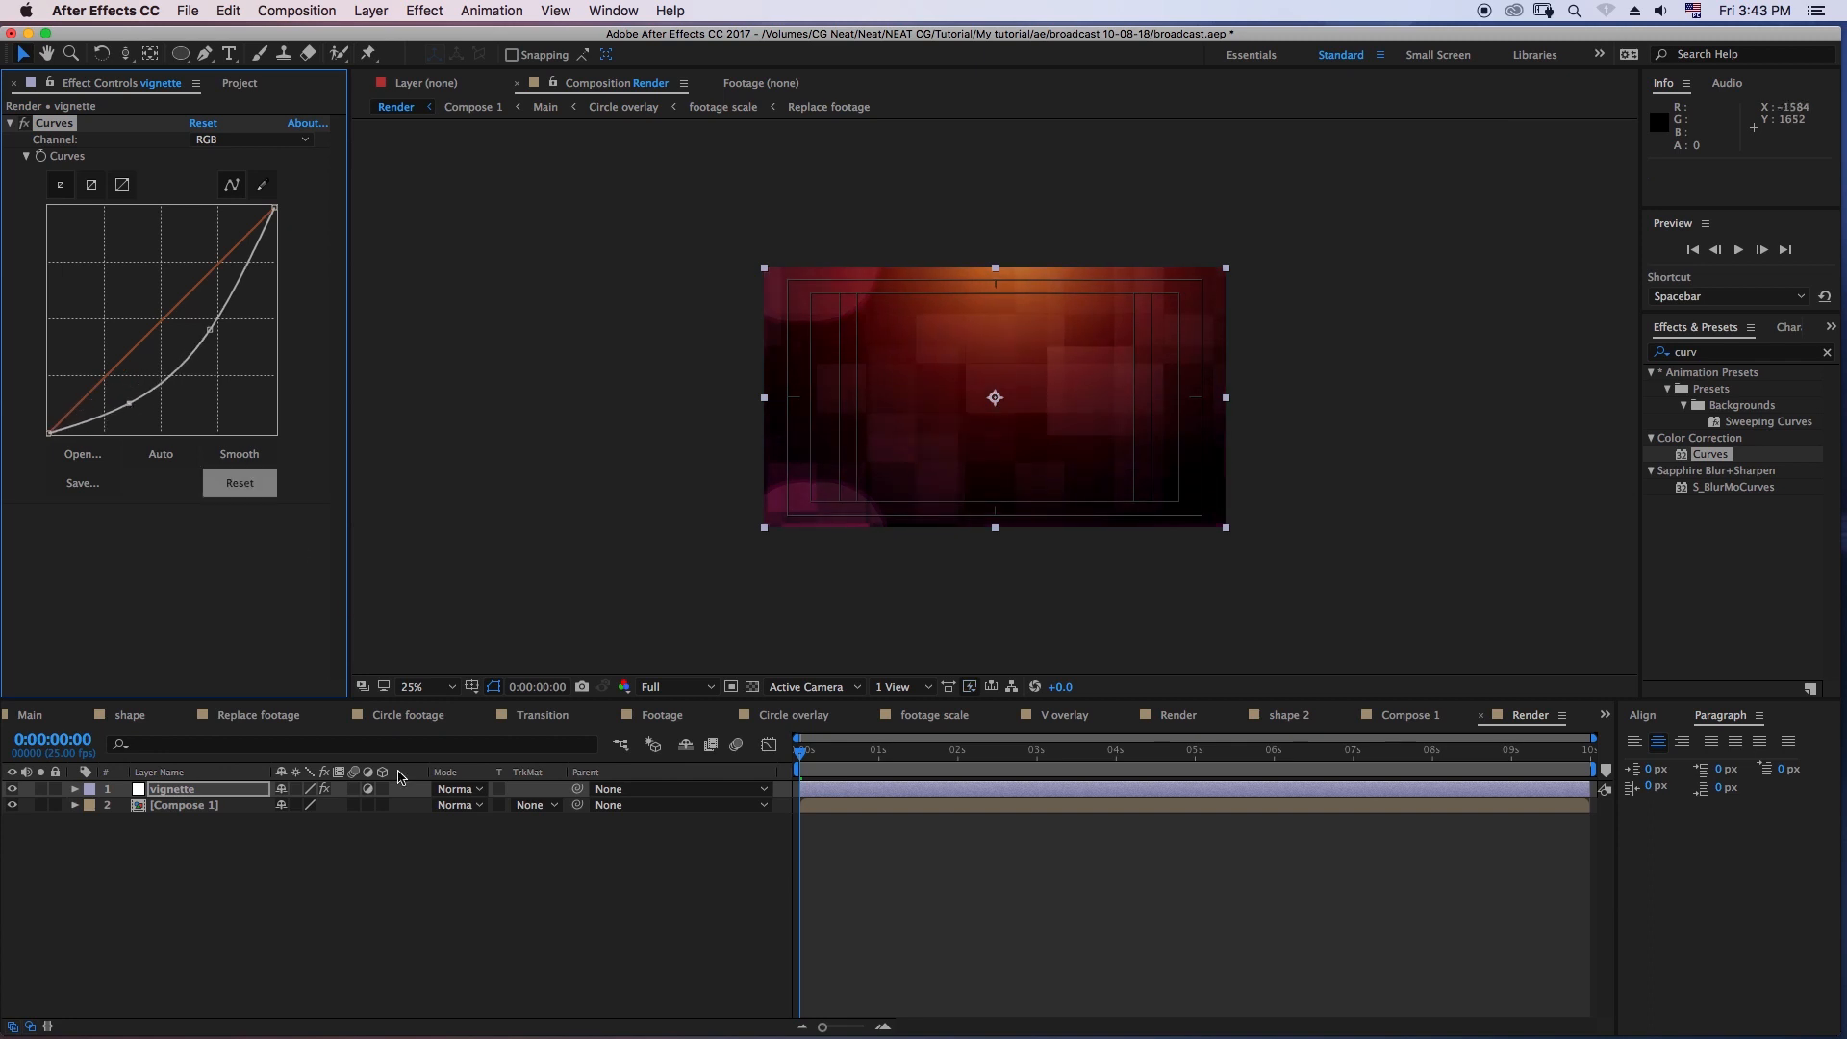
- At 0:00:01:01, draw a closed curved mask around the frame's lower-left corner on the vignette layer with the Pen tool
left_click(177, 789)
left_click_drag(804, 755, 891, 785)
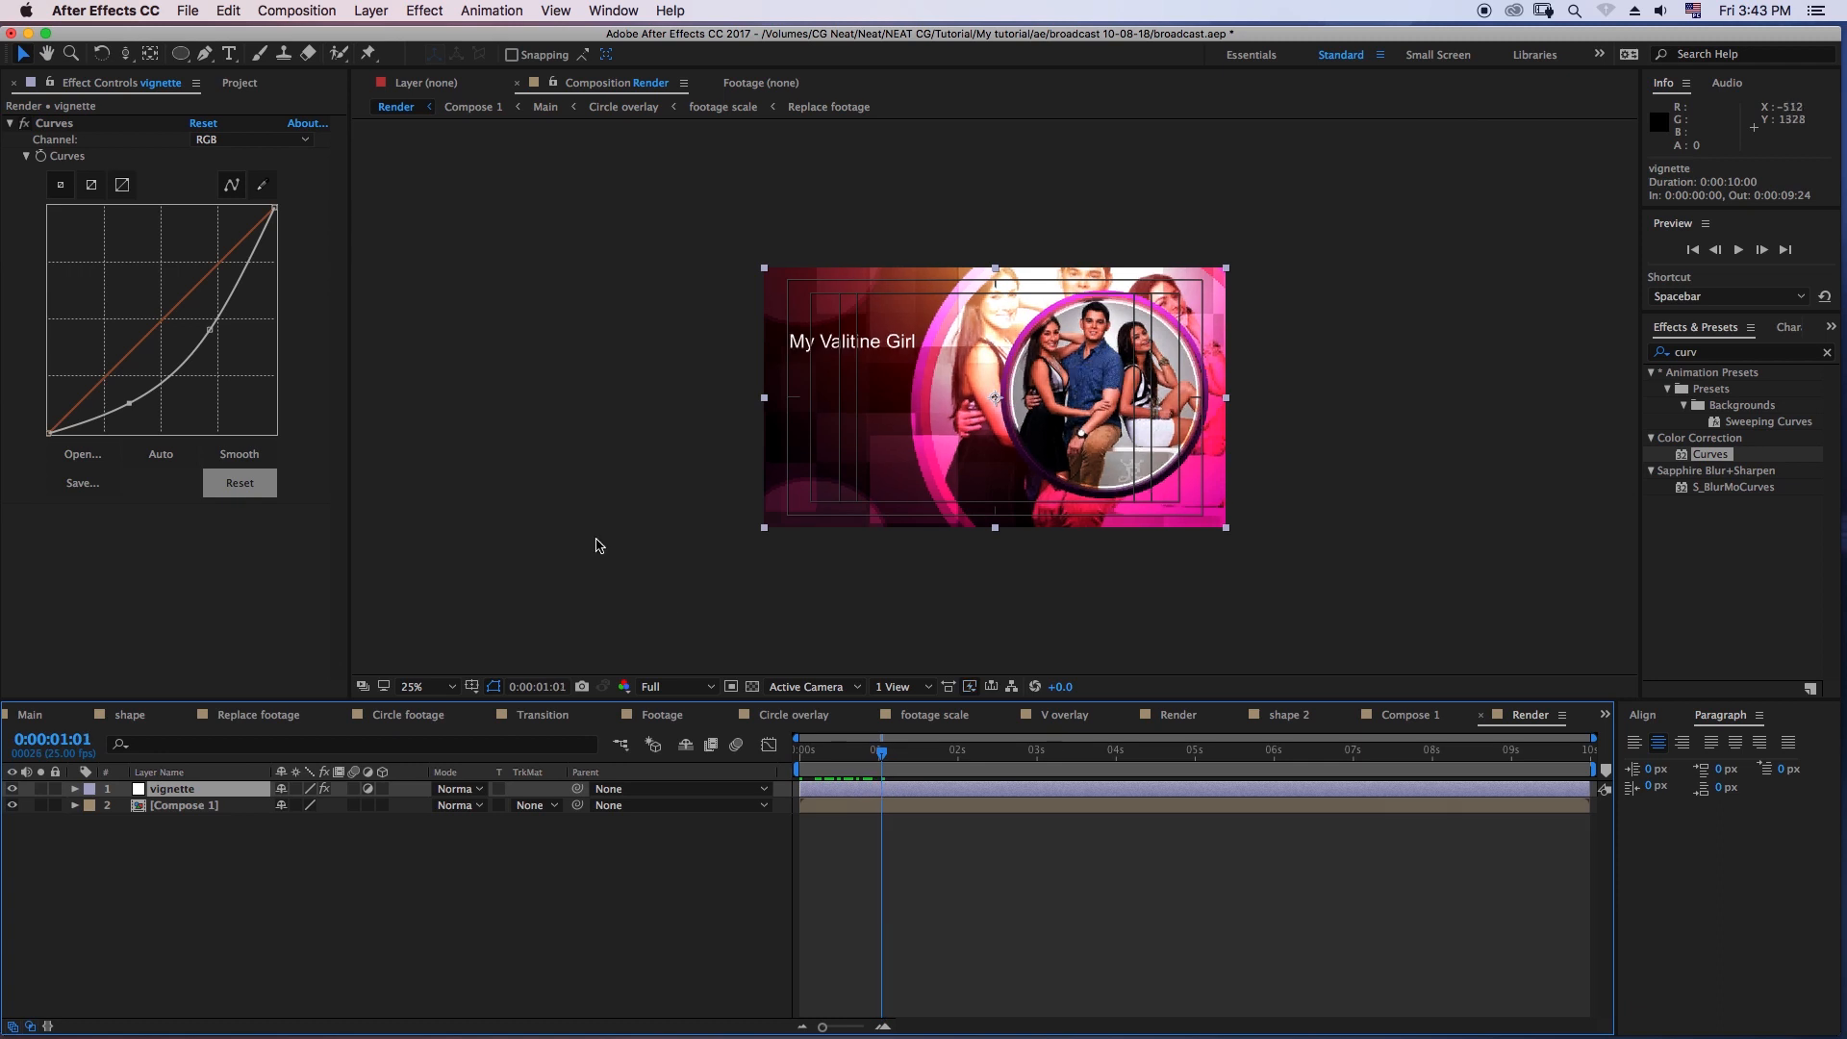
left_click(205, 53)
left_click_drag(649, 446, 666, 445)
left_click_drag(872, 471, 891, 512)
left_click_drag(853, 571, 687, 570)
left_click_drag(672, 525, 670, 515)
left_click(650, 445)
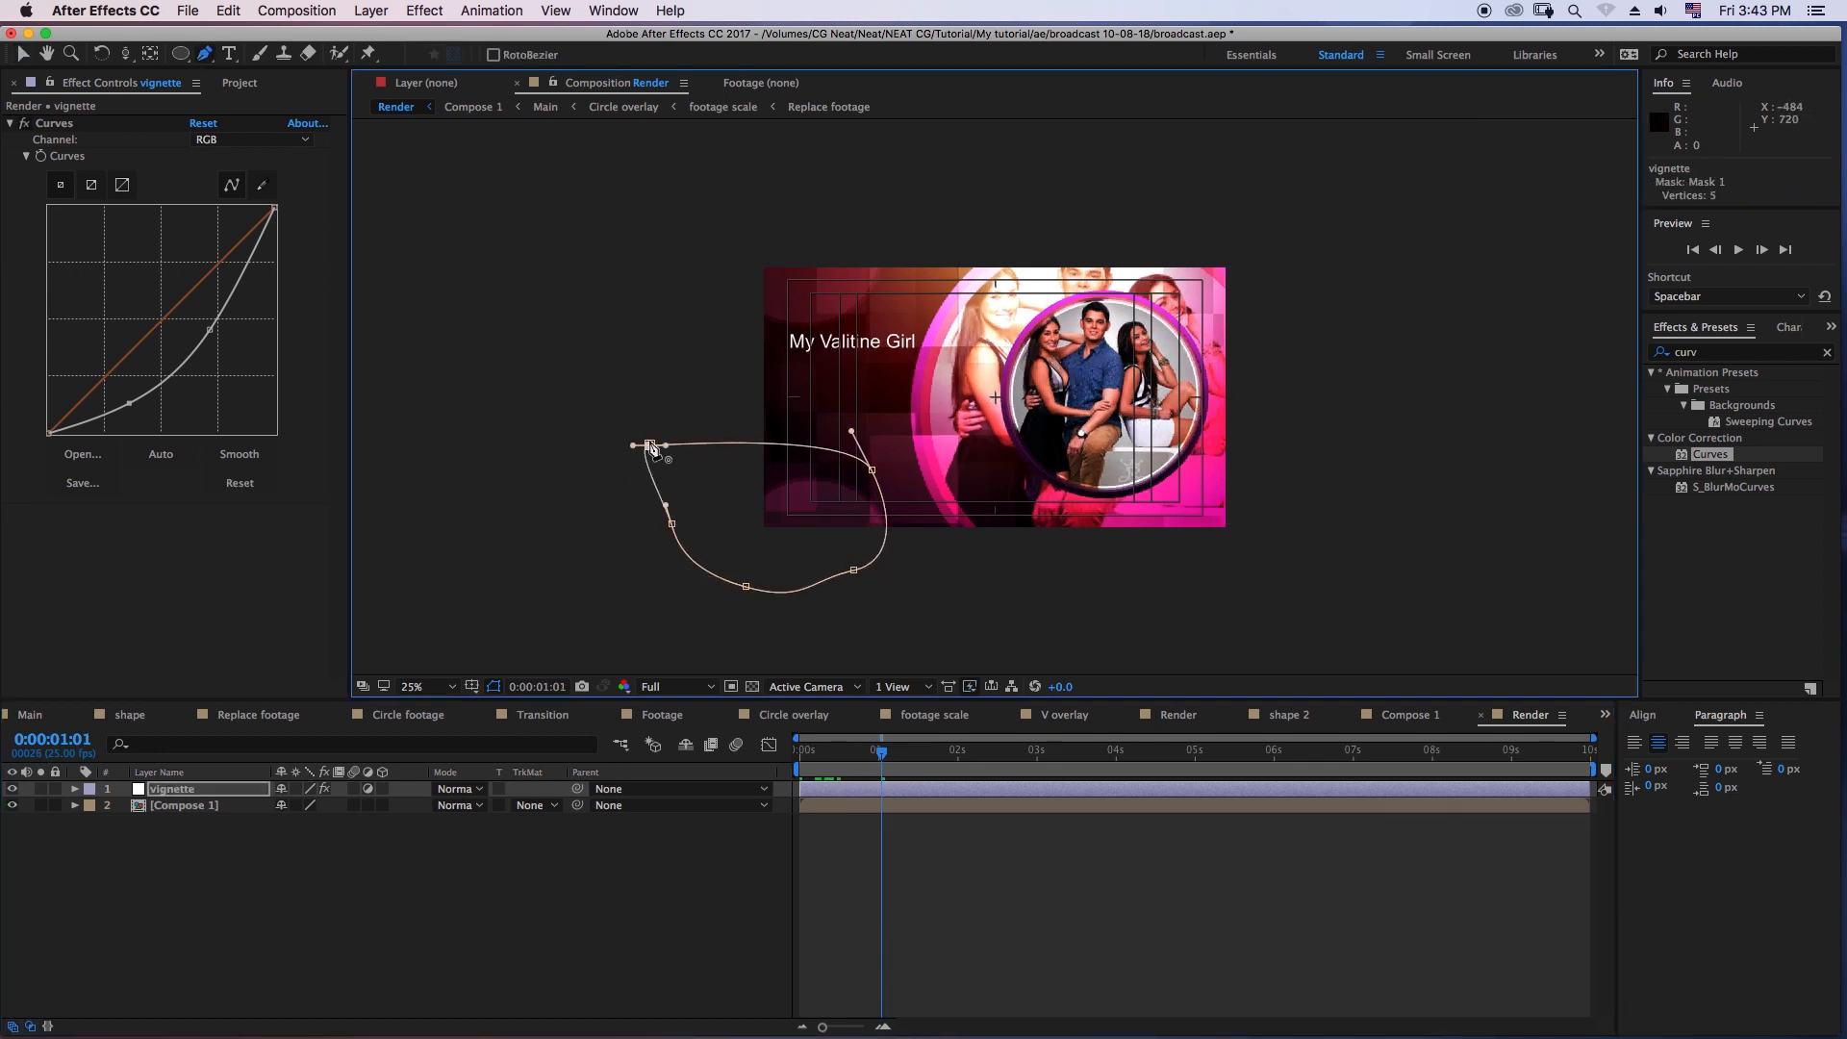
- Draw three more closed curved masks on the vignette layer around the frame's lower-right, upper-left and upper-right corners
left_click_drag(1155, 560, 1263, 462)
left_click_drag(1316, 500, 1325, 534)
left_click_drag(1281, 591, 1223, 610)
left_click_drag(1155, 560, 1145, 540)
left_click_drag(714, 301, 761, 303)
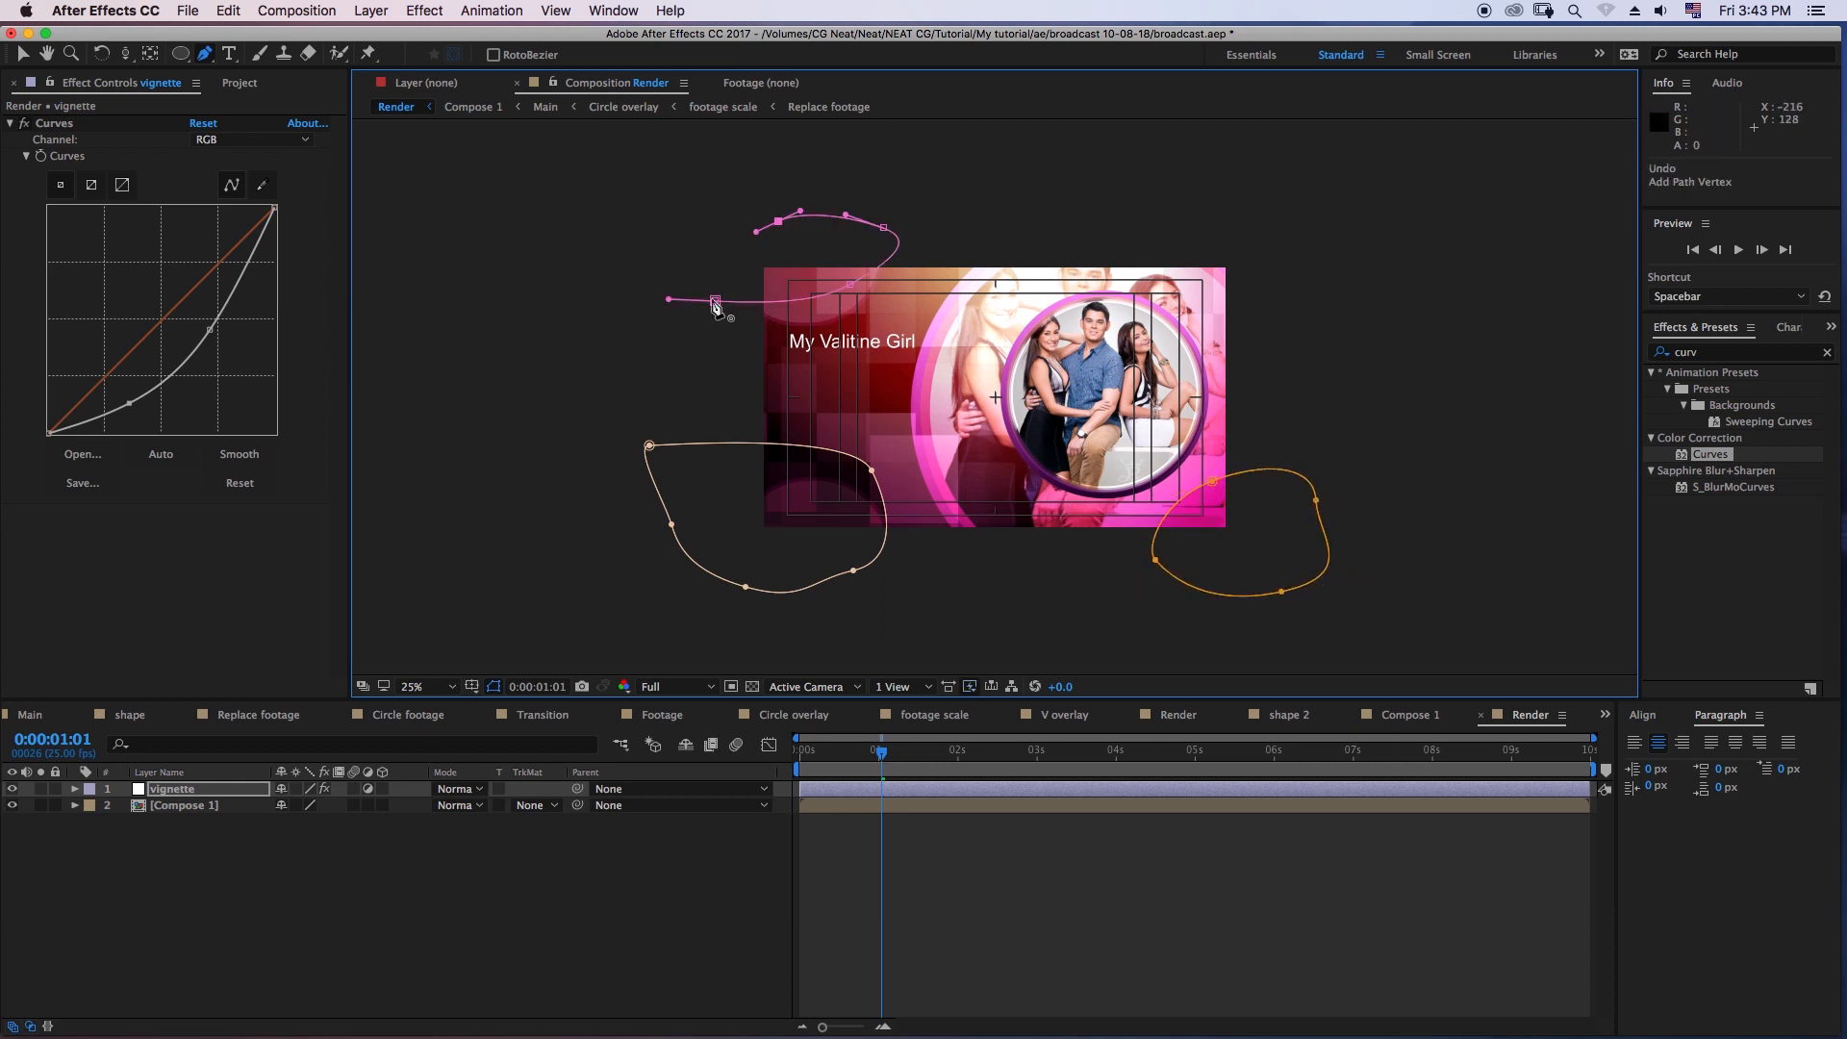
left_click(715, 302)
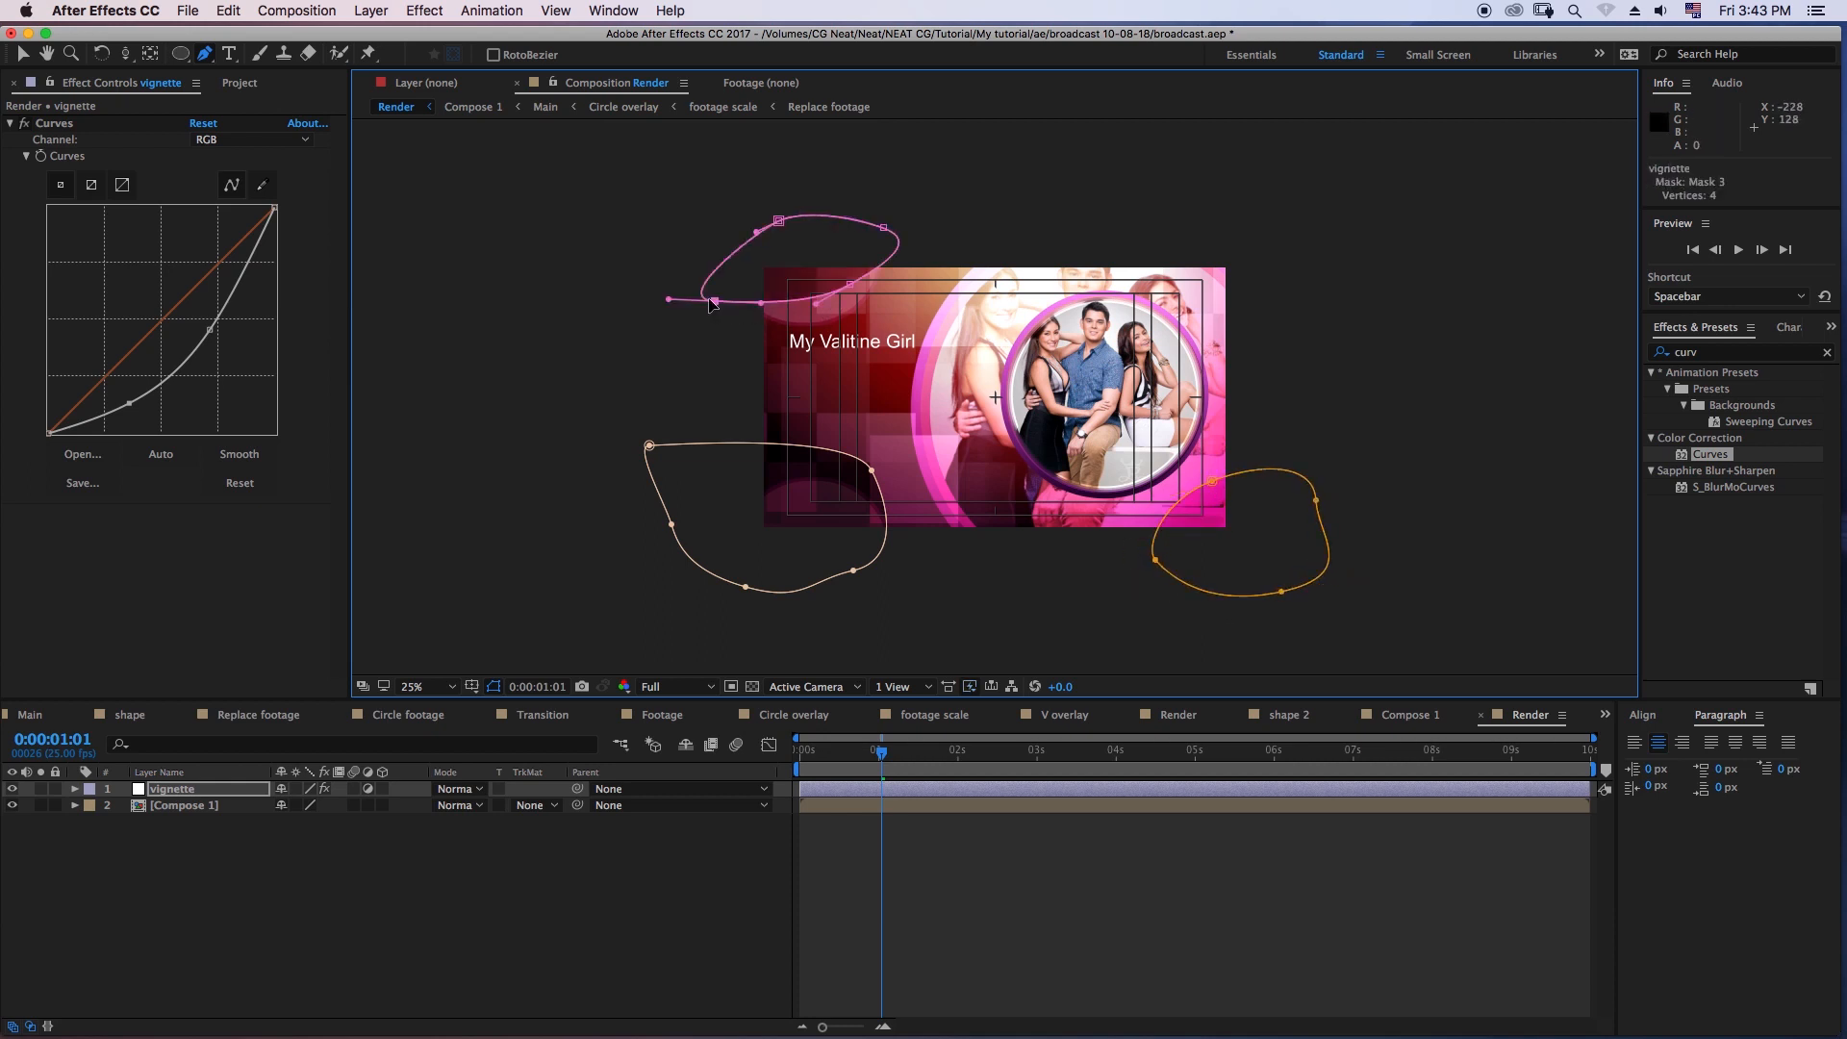
left_click_drag(1133, 242, 1150, 255)
left_click_drag(1214, 328, 1298, 300)
left_click_drag(1261, 223, 1145, 225)
left_click(1133, 242)
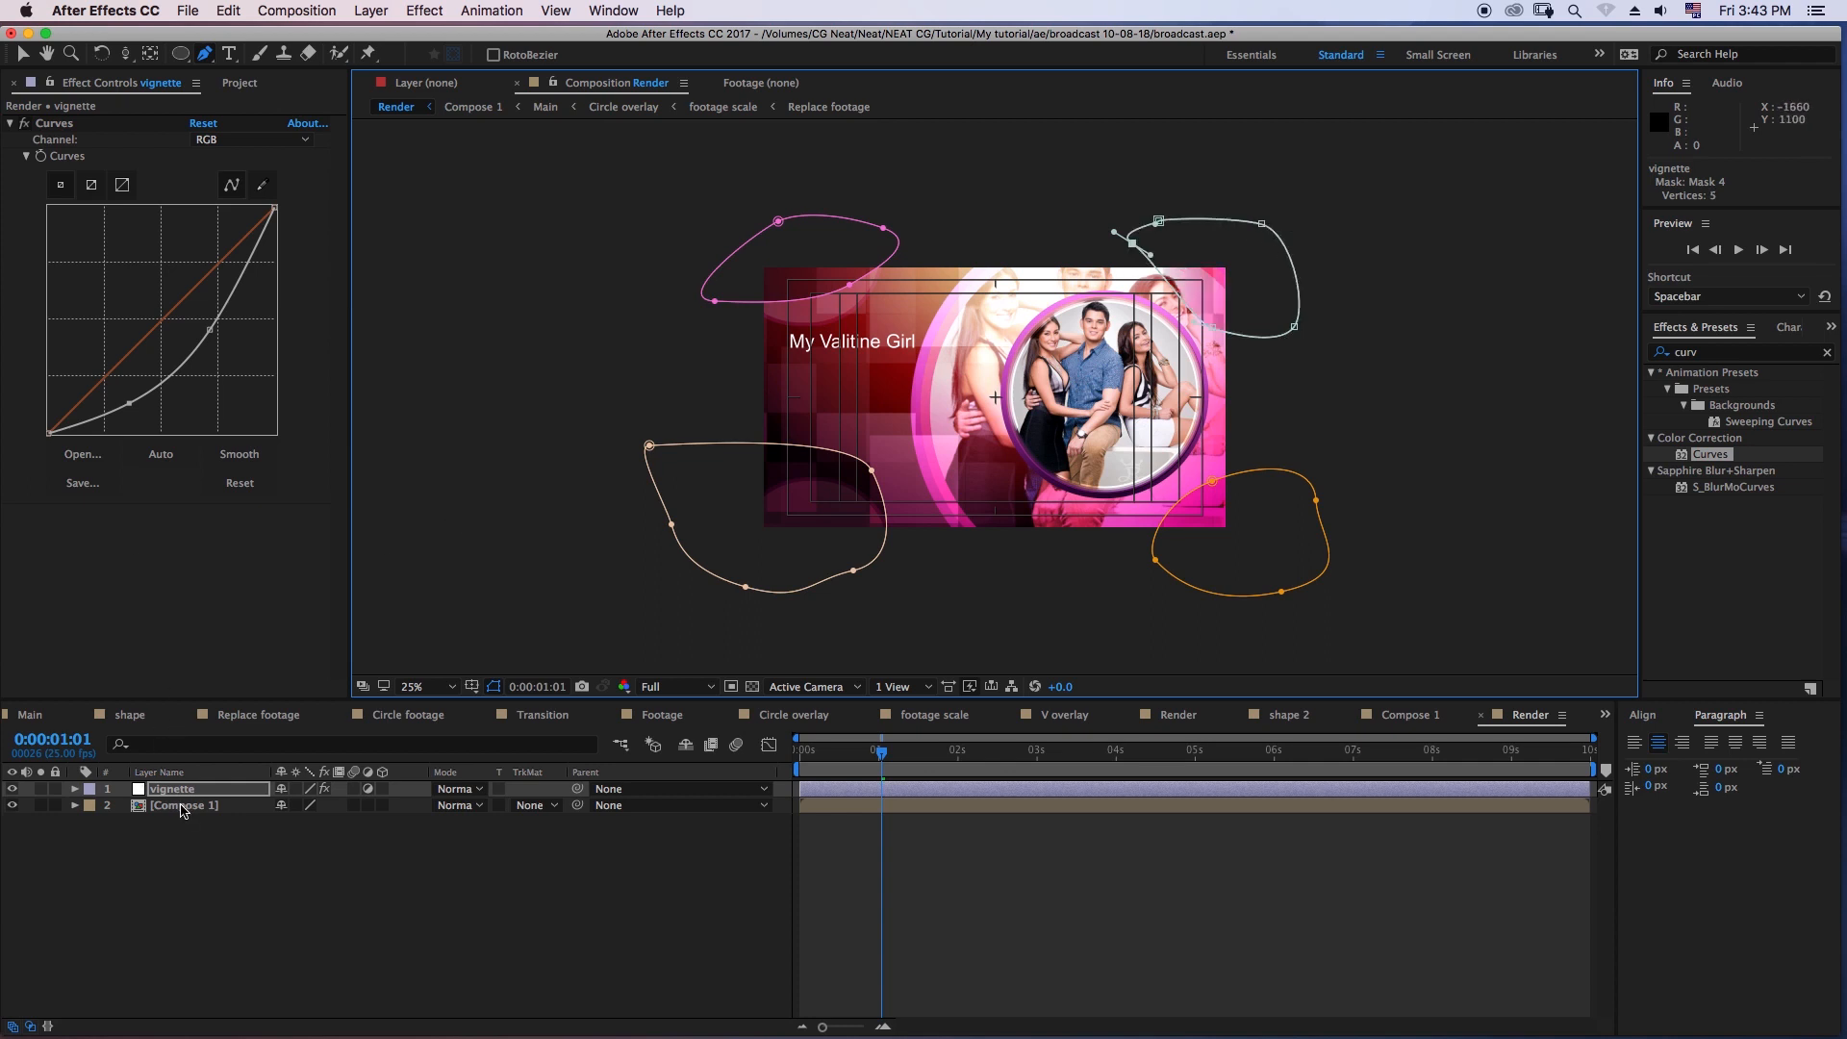
- Reveal the vignette layer's mask paths and enable keyframing of Mask 1's path at 0:00:01:01
key("m")
left_click(141, 820)
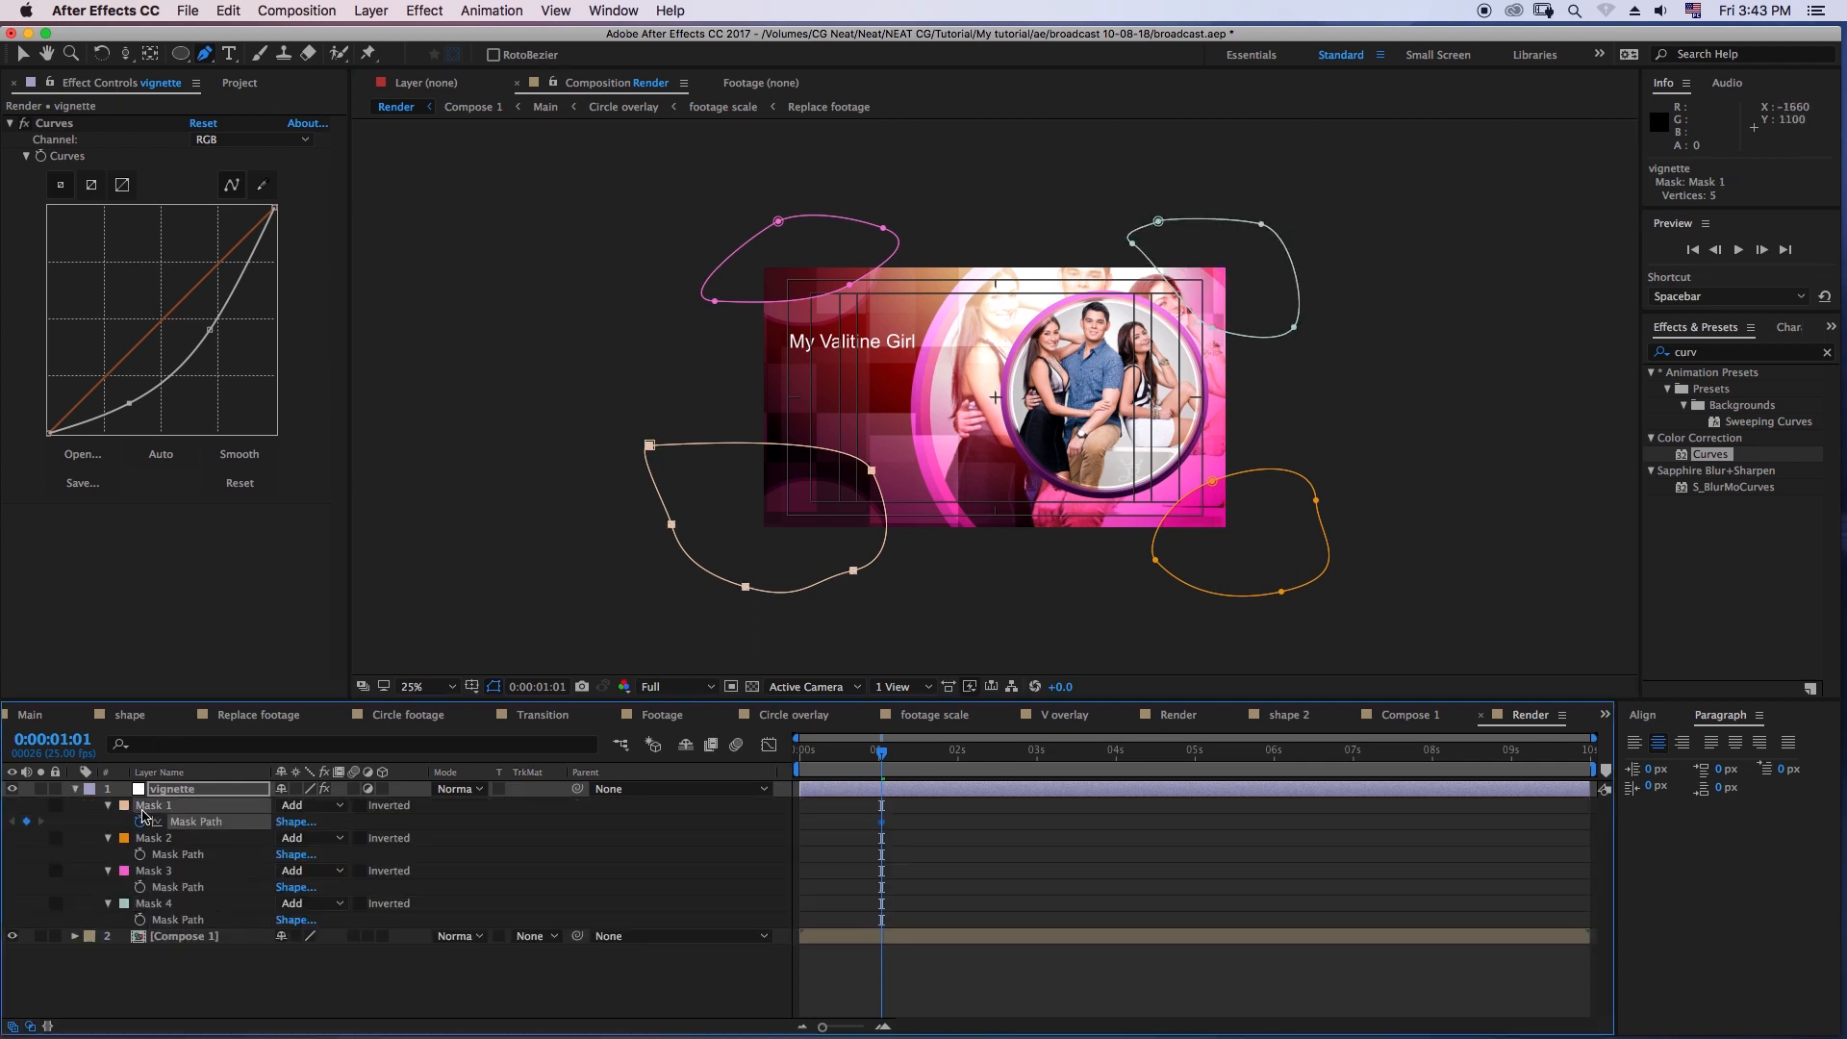
left_click(158, 875)
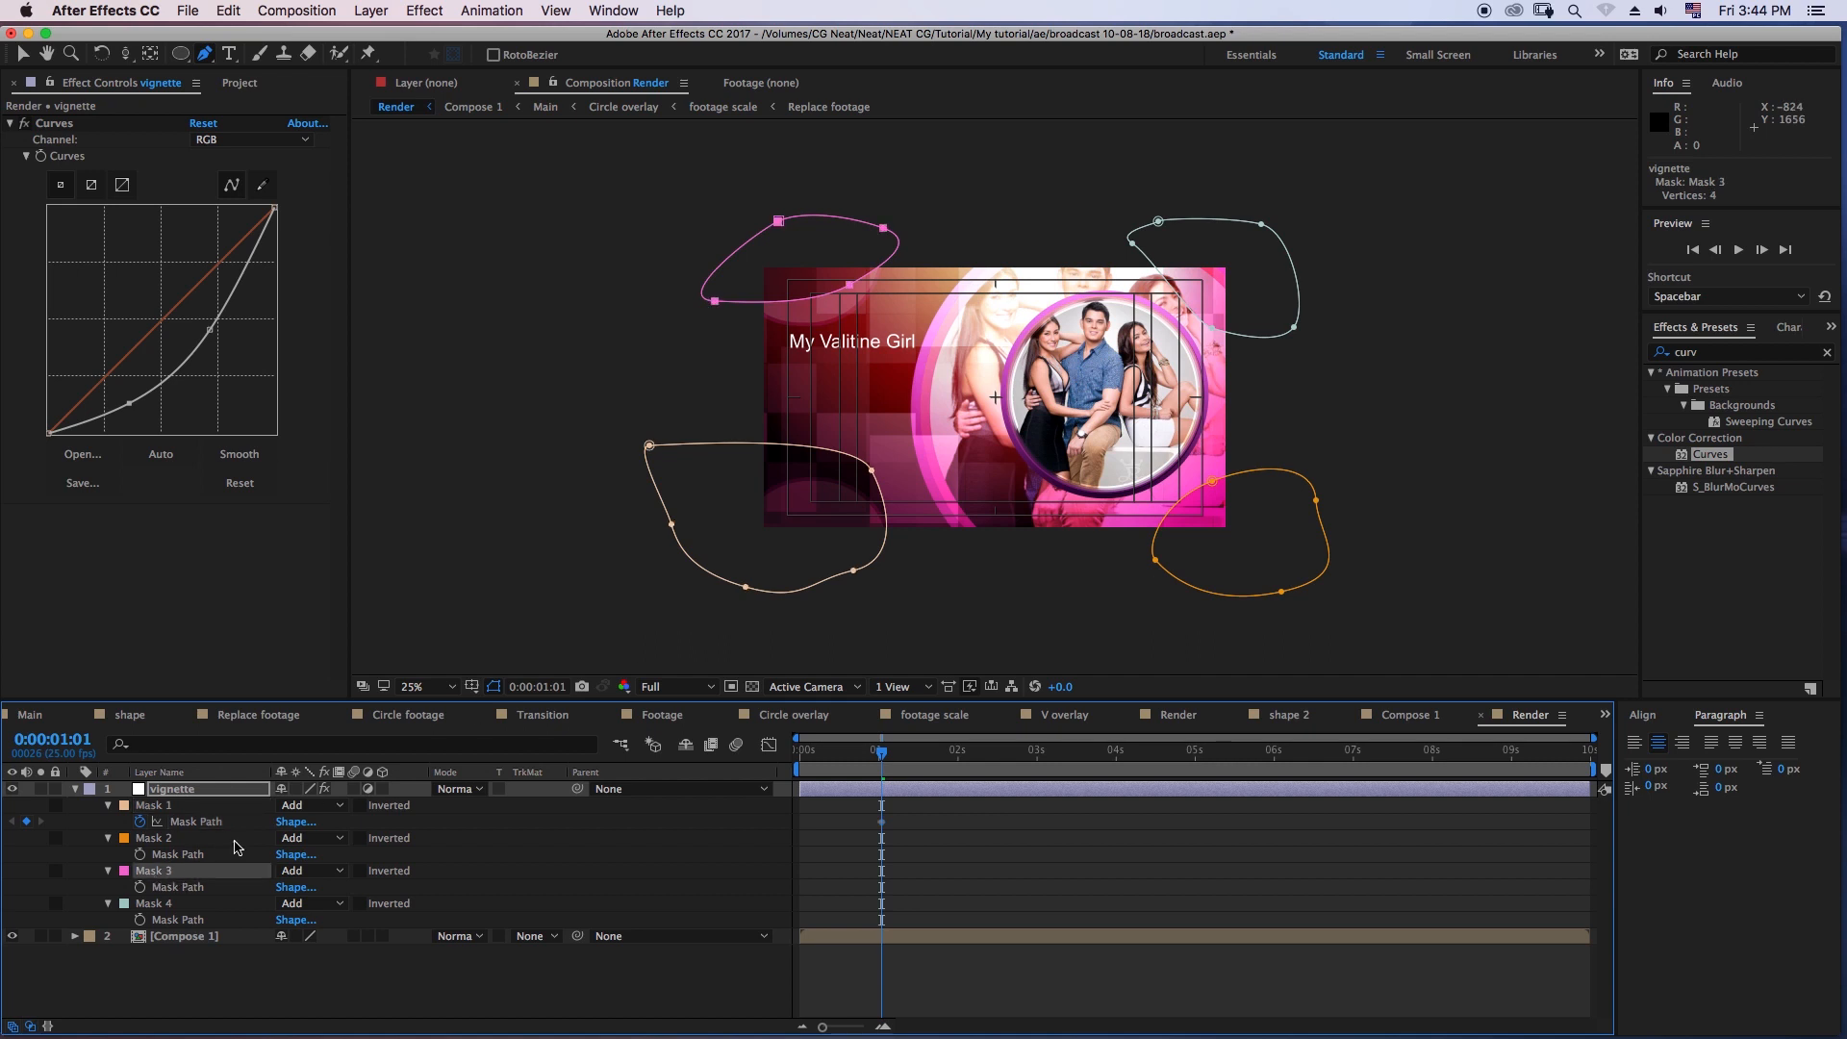
left_click(159, 841)
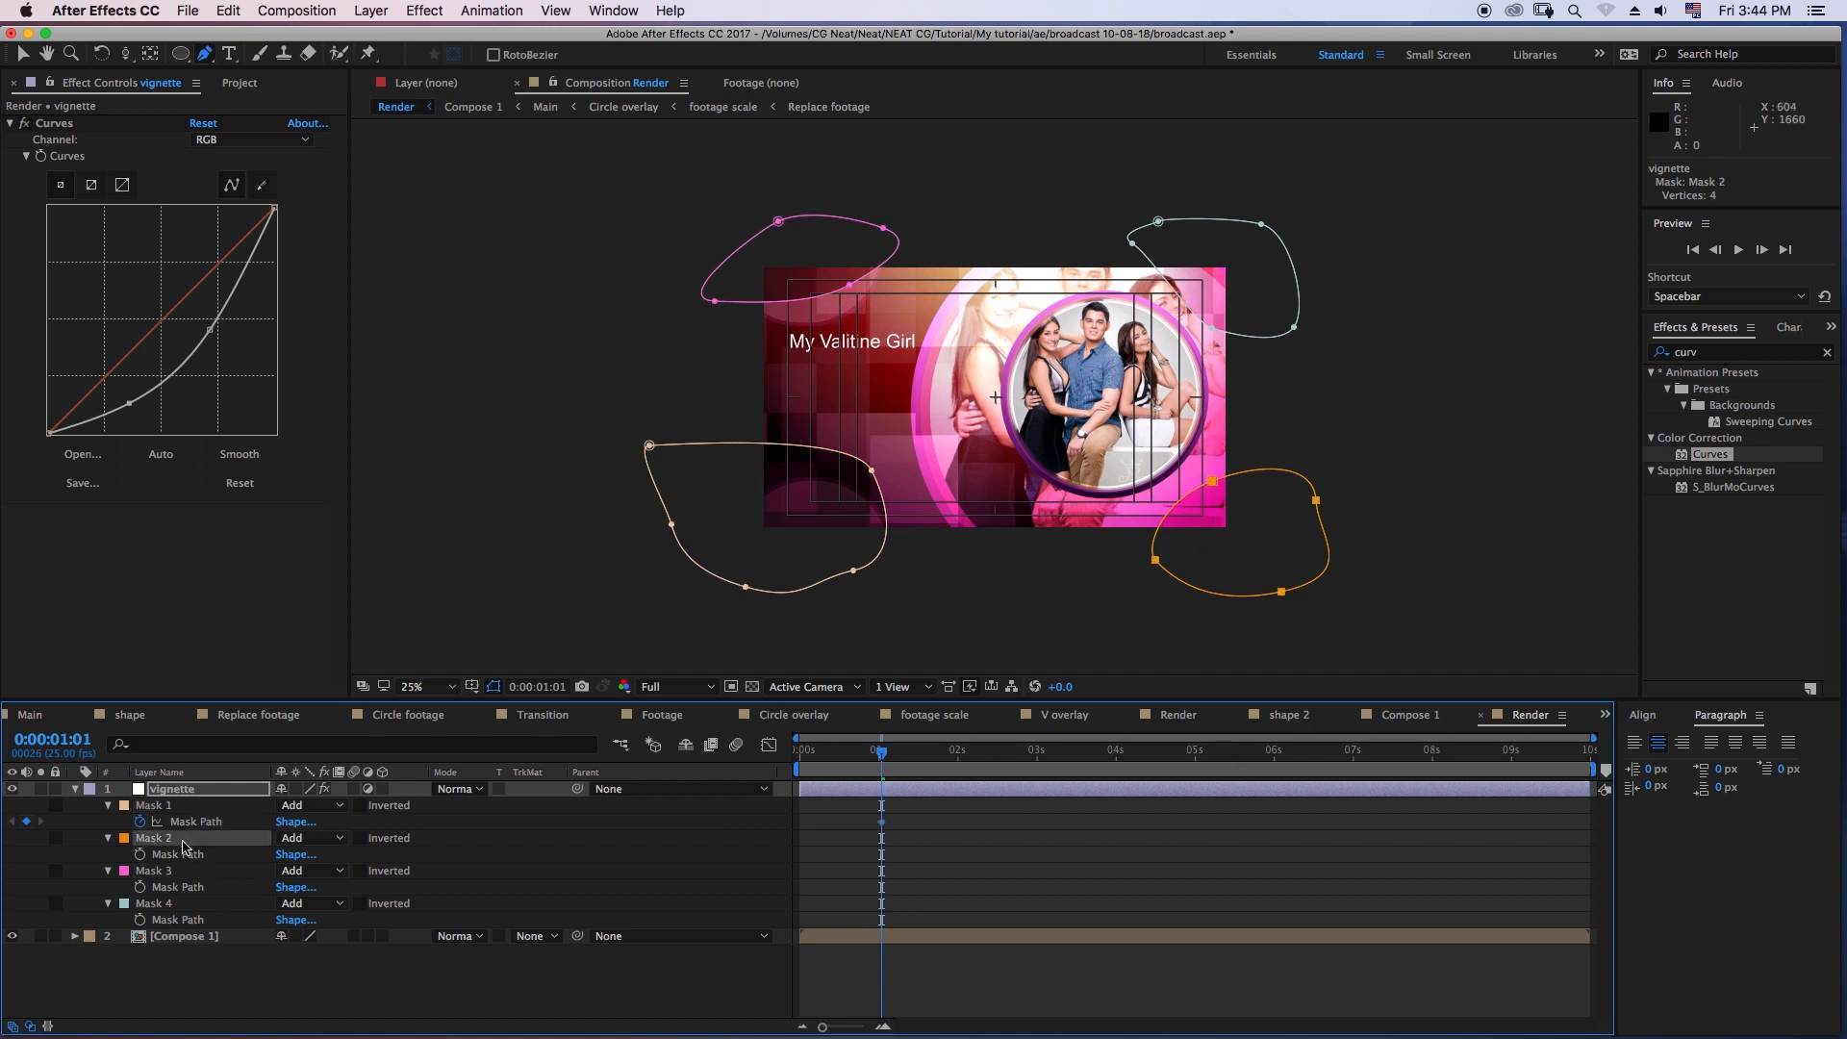
- Set the vignette layer's mask feather to 120 pixels on Masks 1, 2 and 4, and to 100 pixels on Mask 3
left_click(159, 808)
key("f")
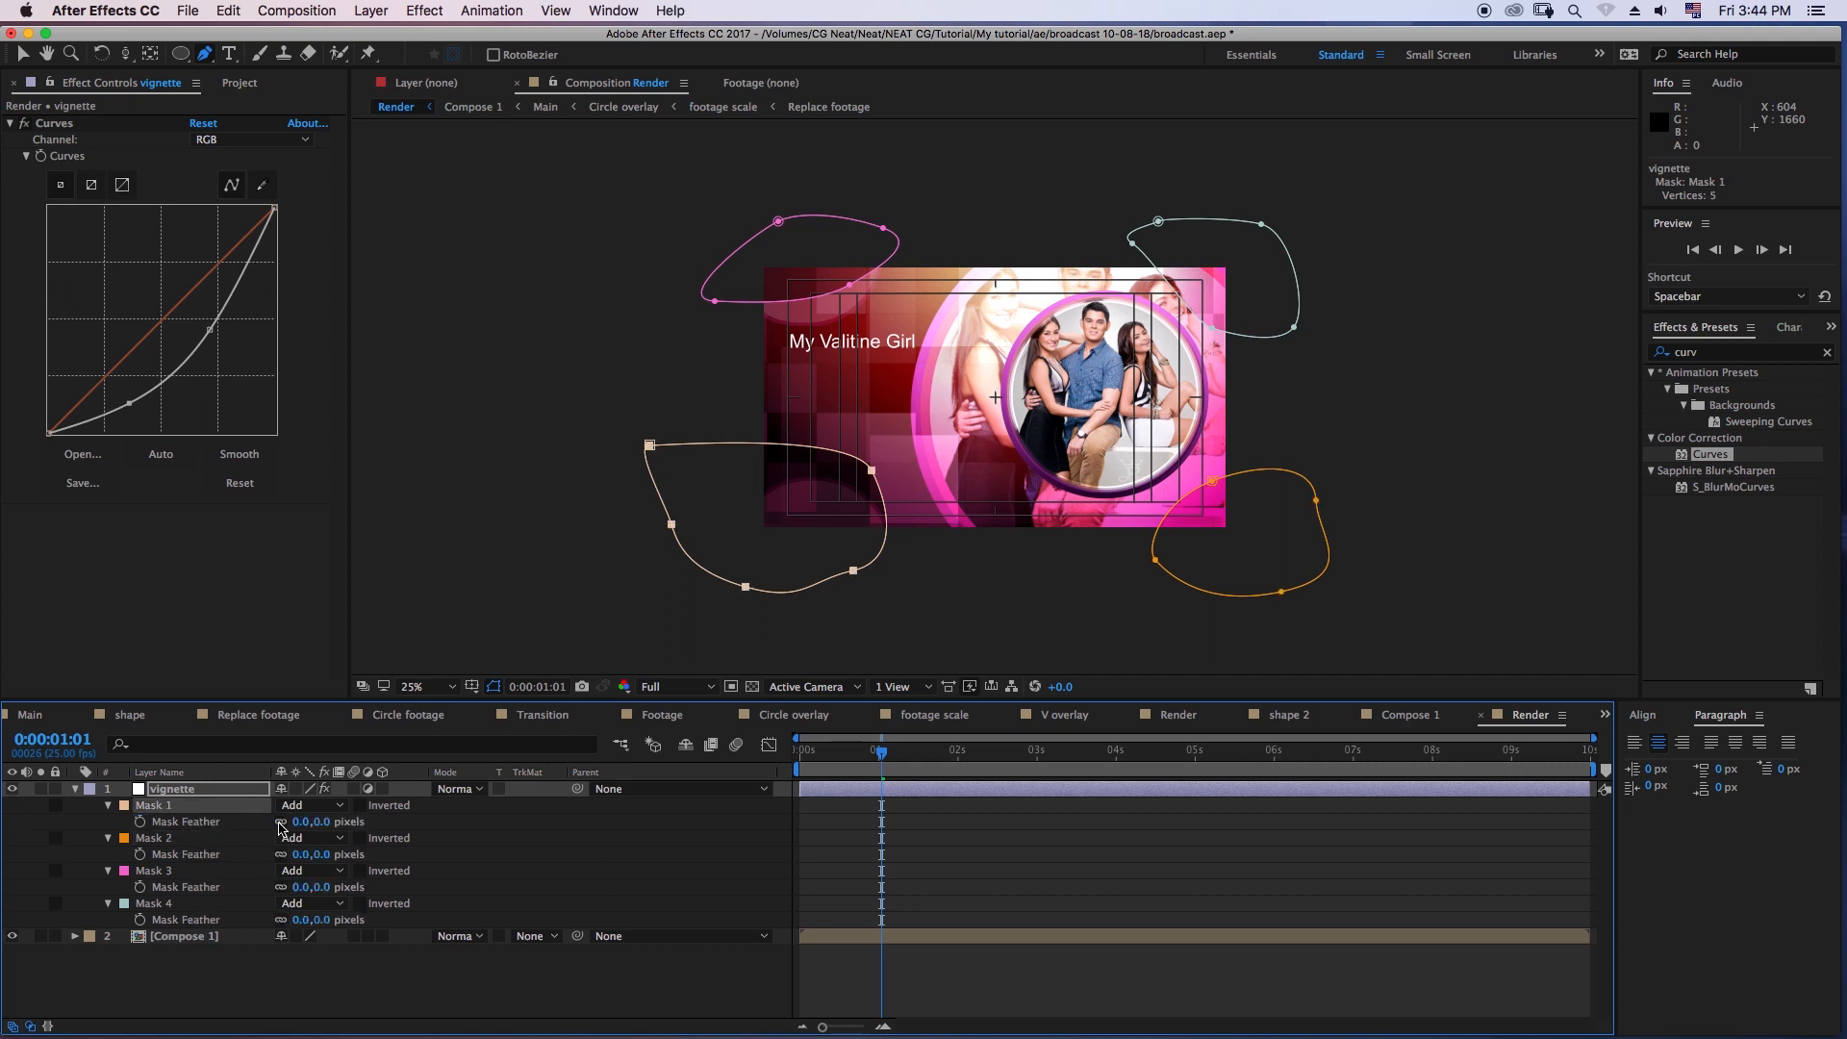
left_click(298, 821)
key("Tab")
key("Tab")
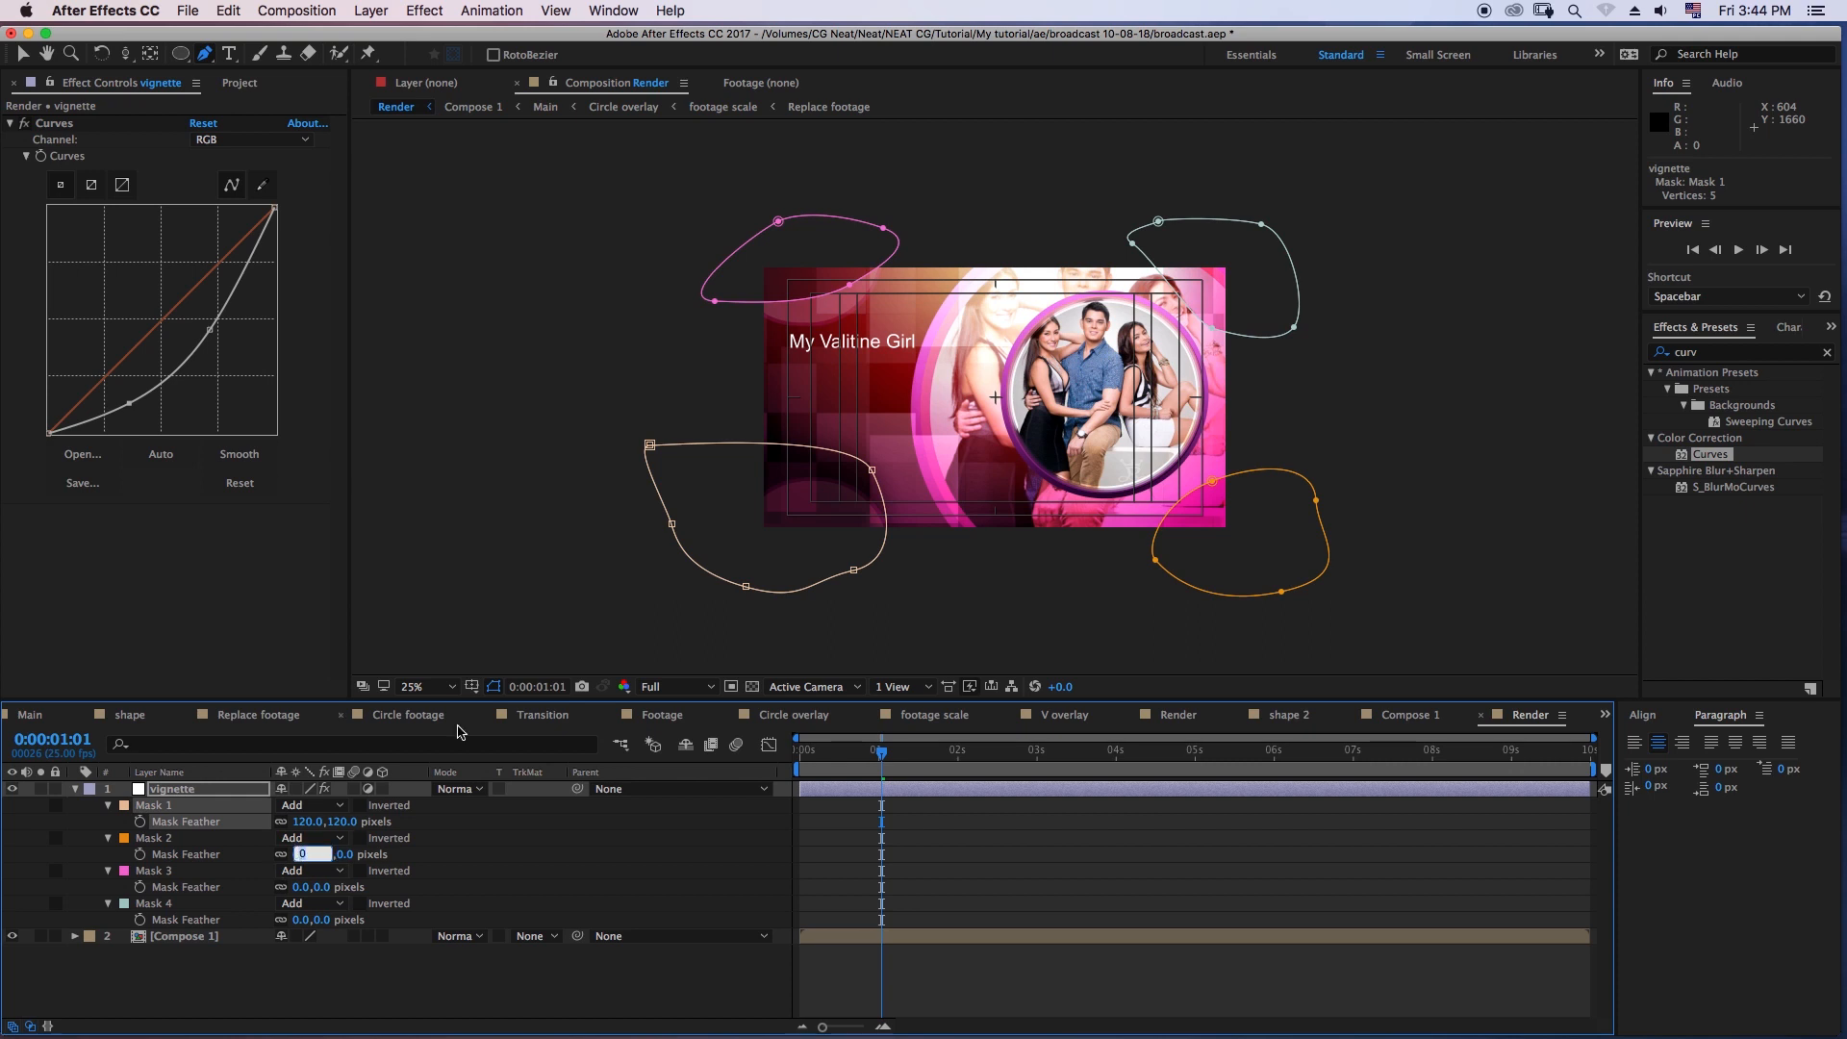
type("120.0,120.0")
key("Tab")
key("Tab")
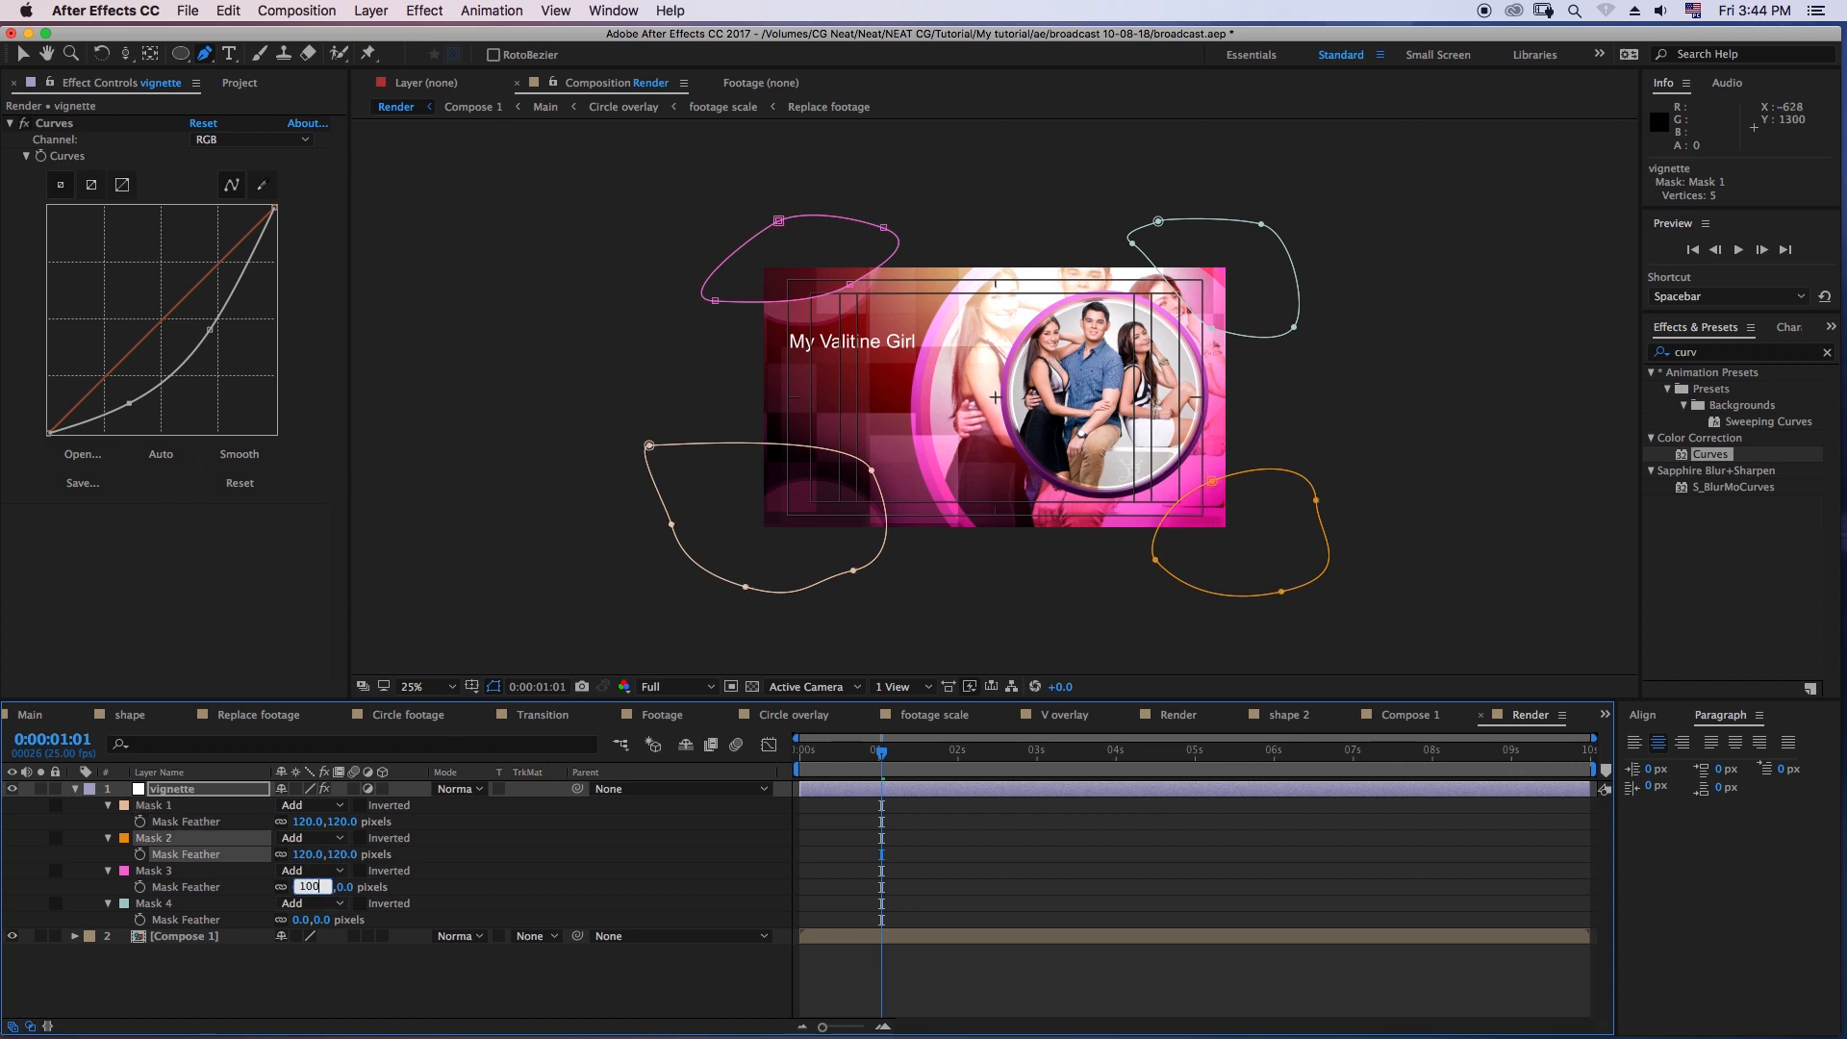
type("100")
key("Tab")
key("Tab")
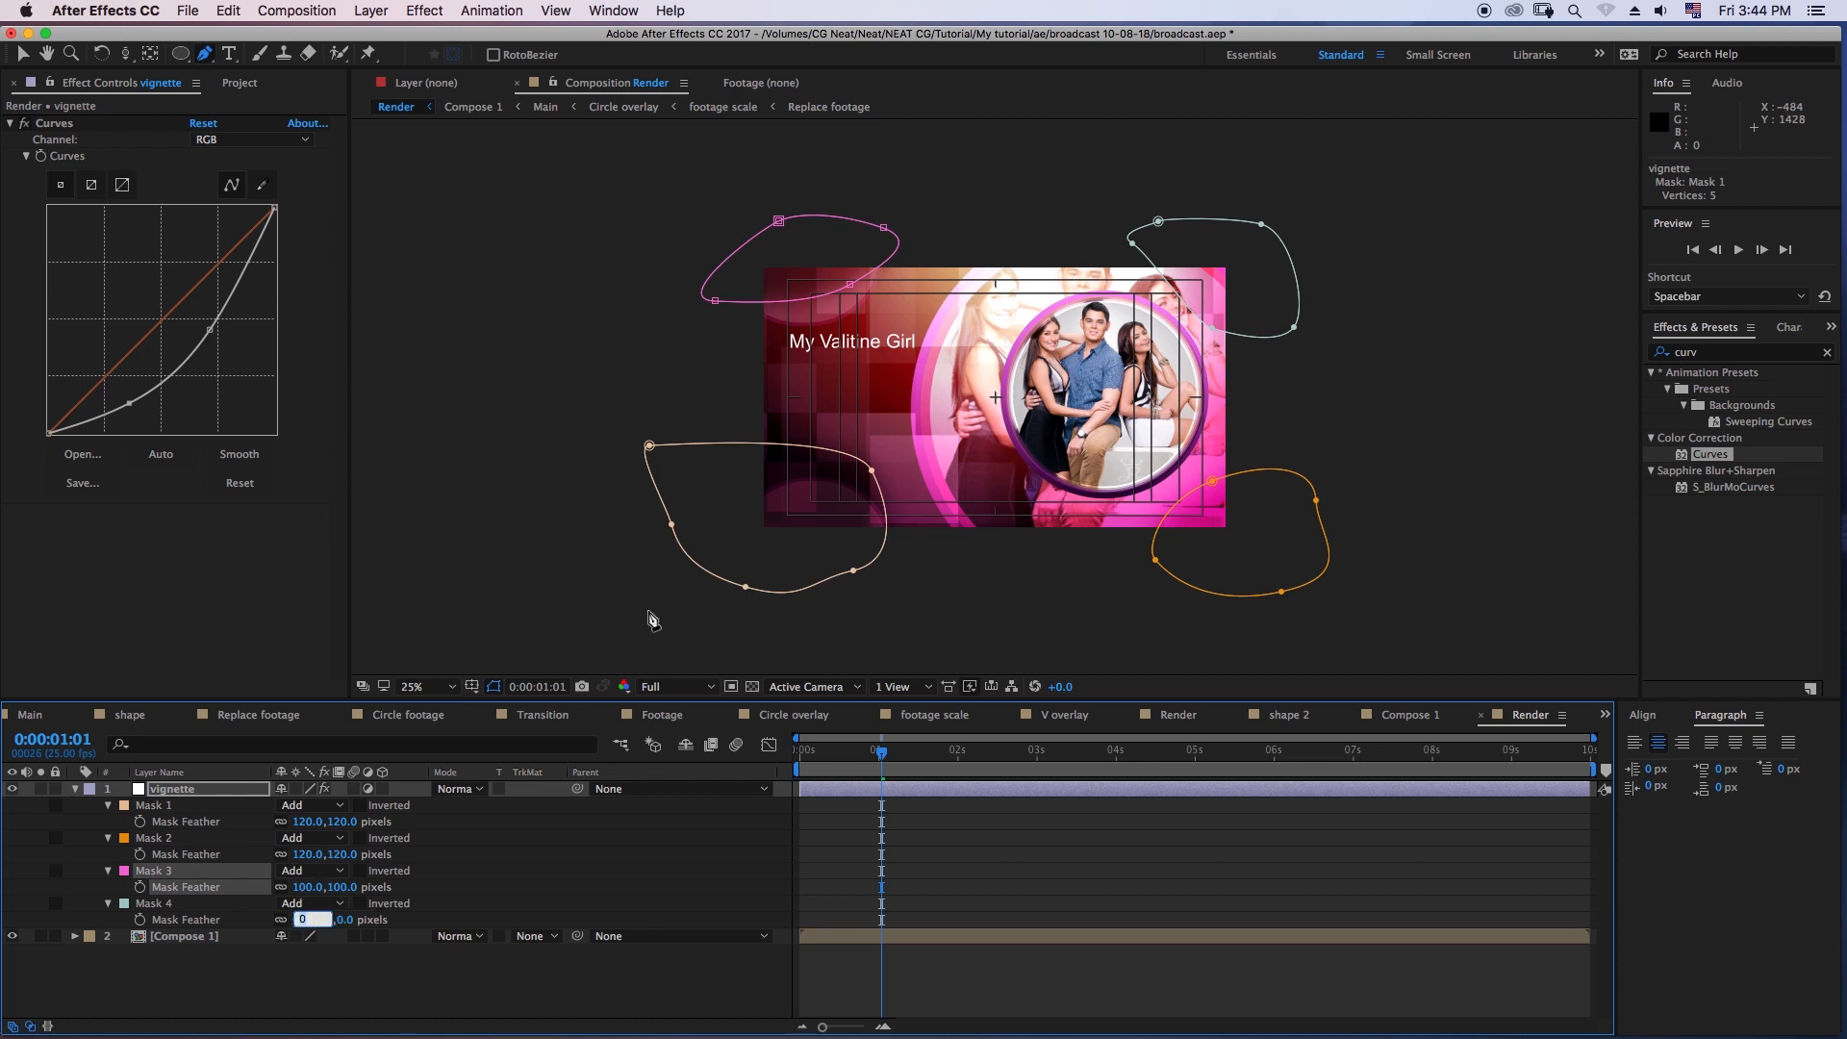
key("Return")
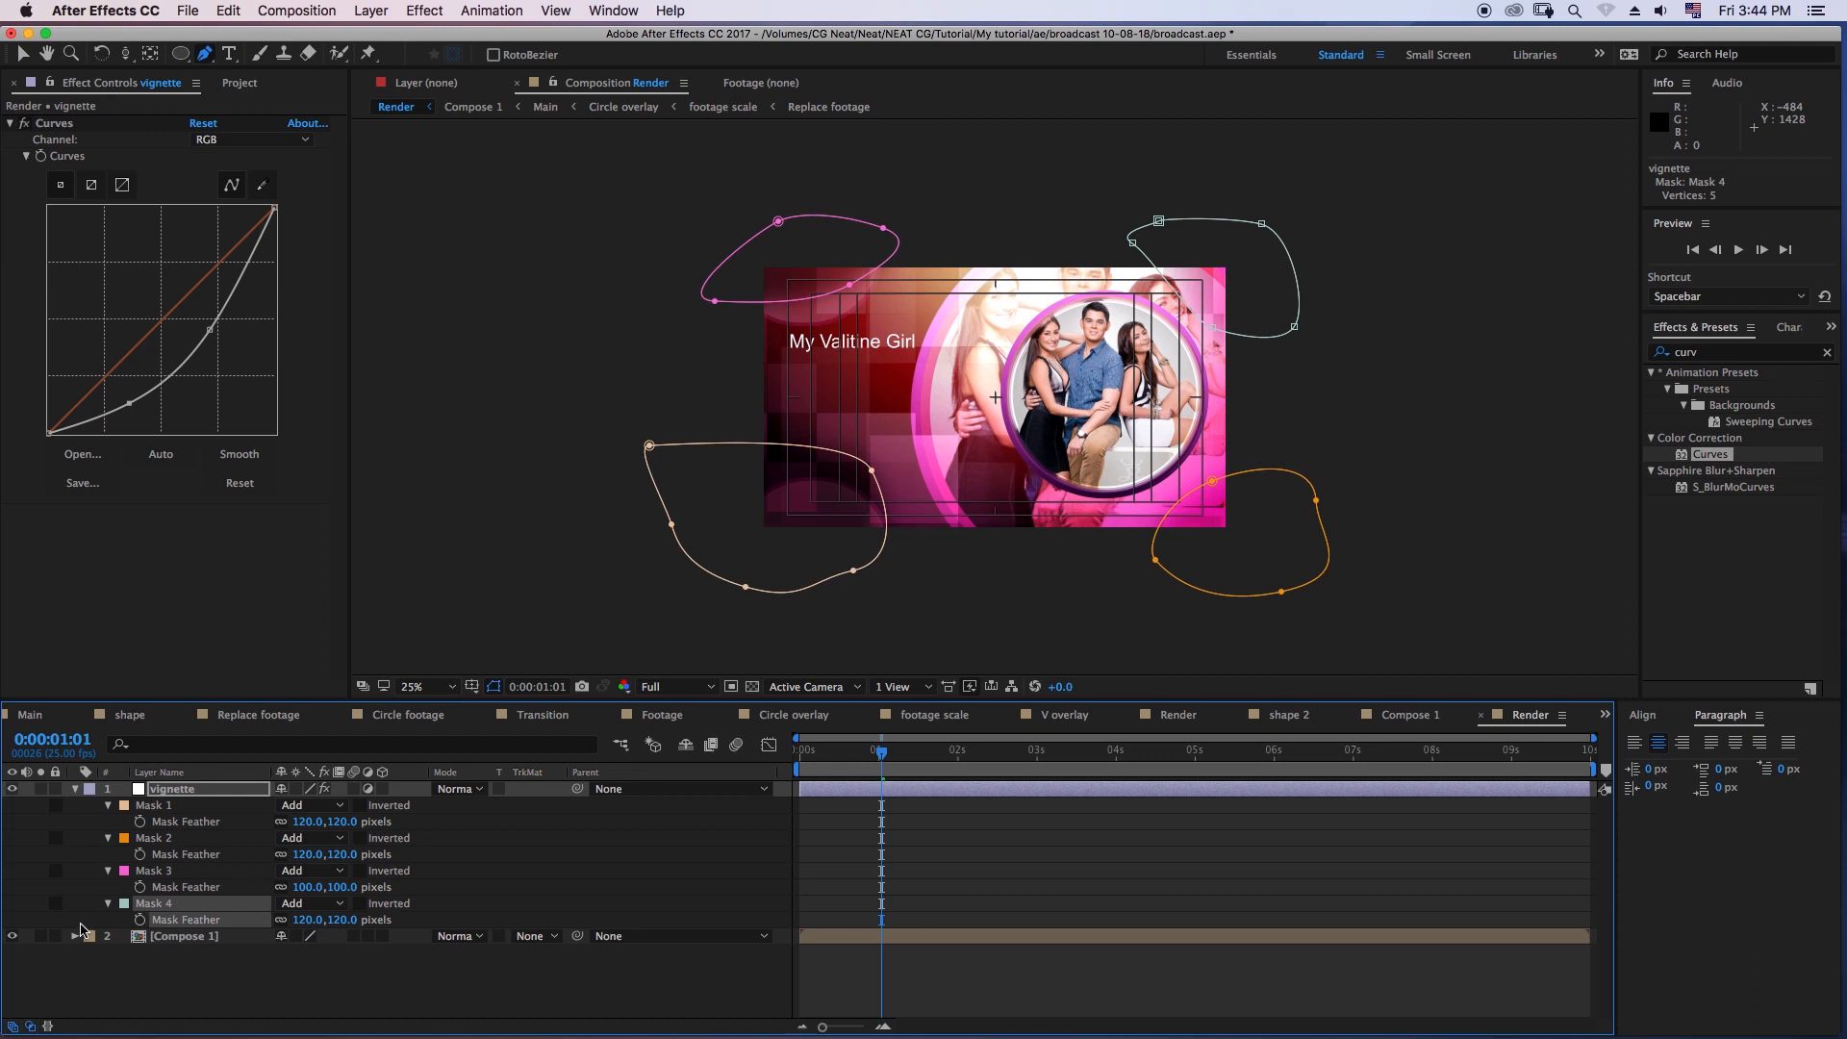
- Set the opacity of the vignette layer's Mask 4 to 50%
left_click(109, 903)
left_click(109, 903)
left_click(204, 953)
left_click(288, 952)
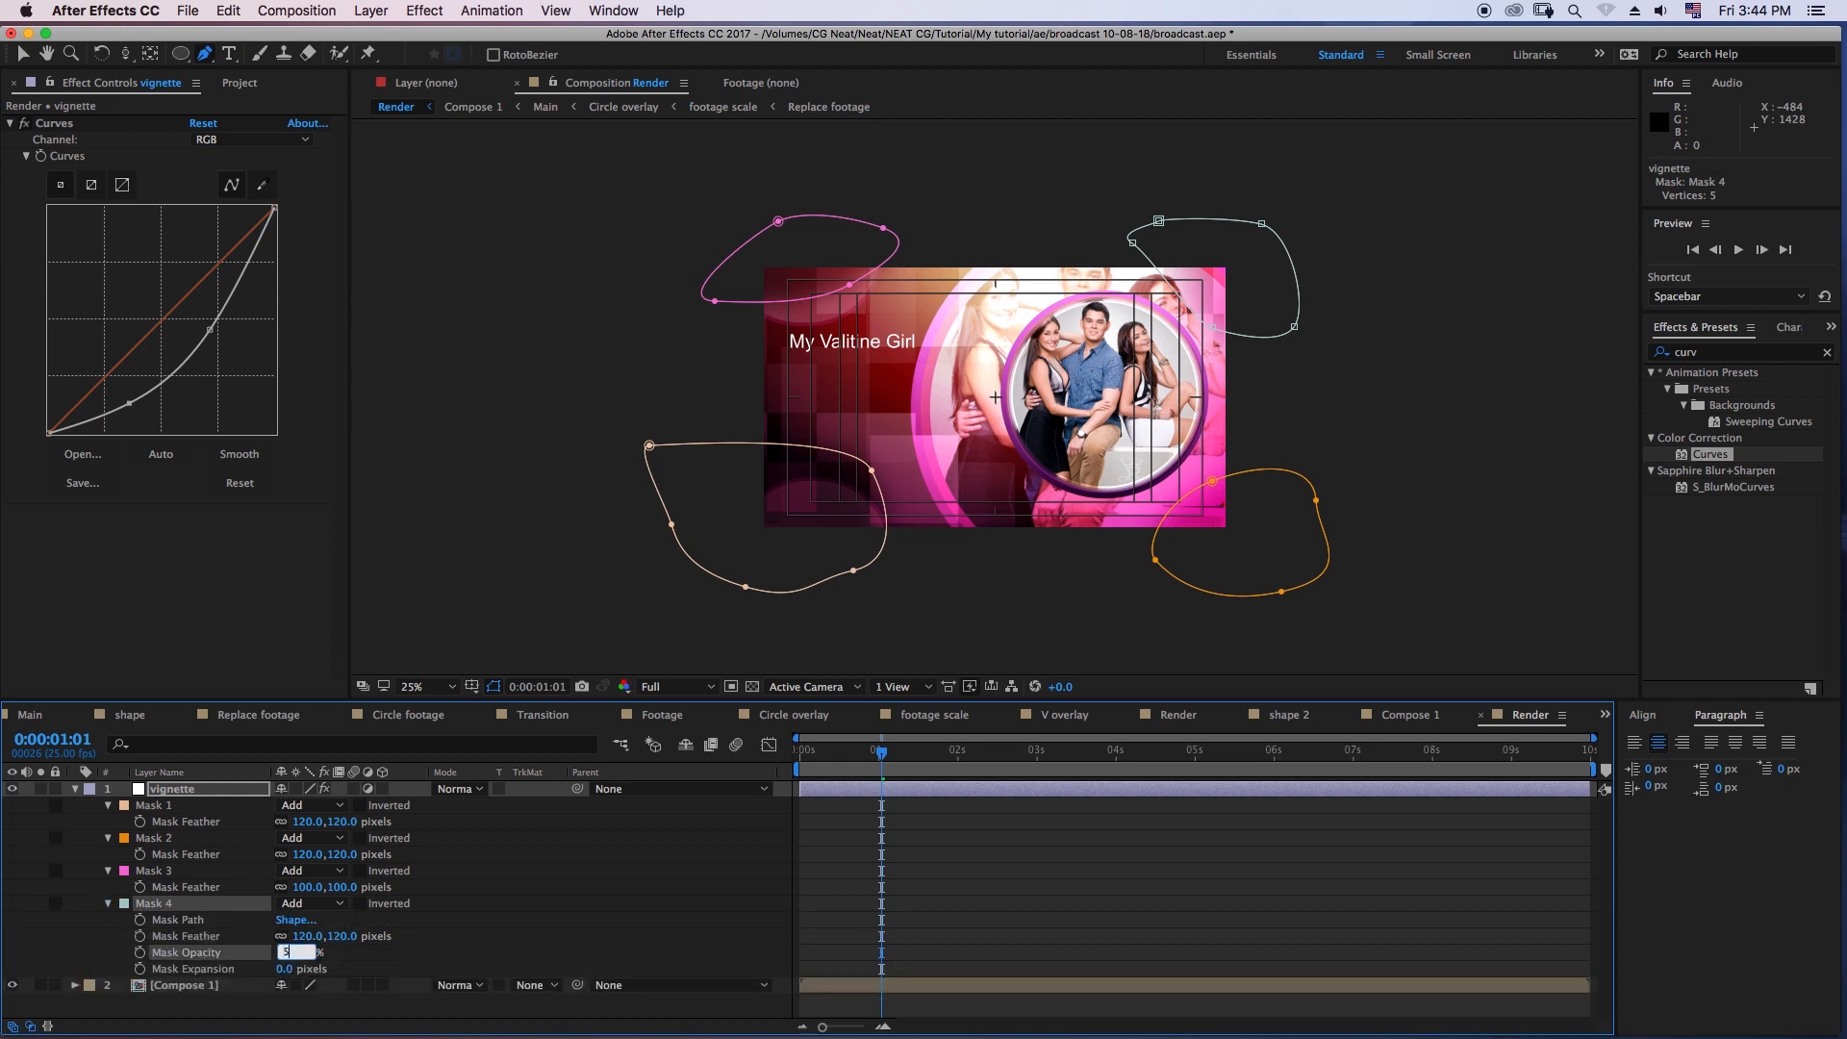
key("Return")
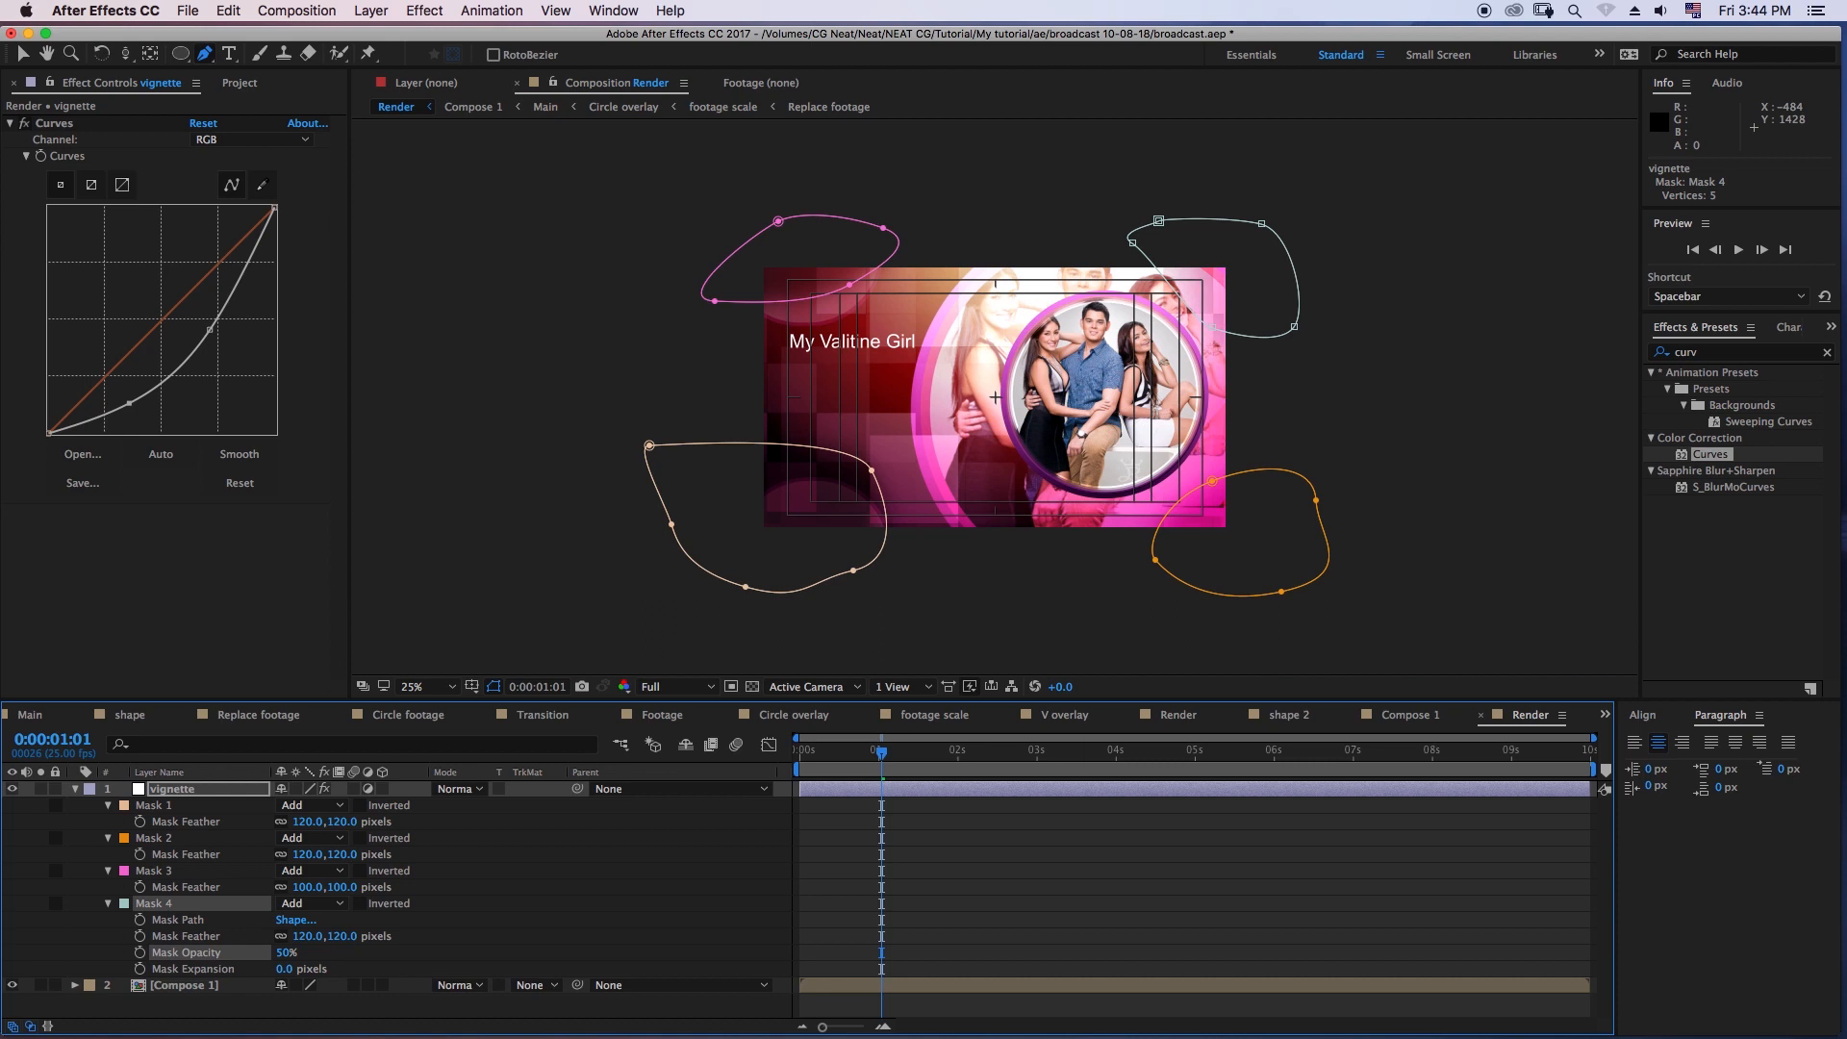
left_click(942, 882)
- Try an opacity of 30% on the vignette layer's Mask 3 and undo the change
left_click(153, 871)
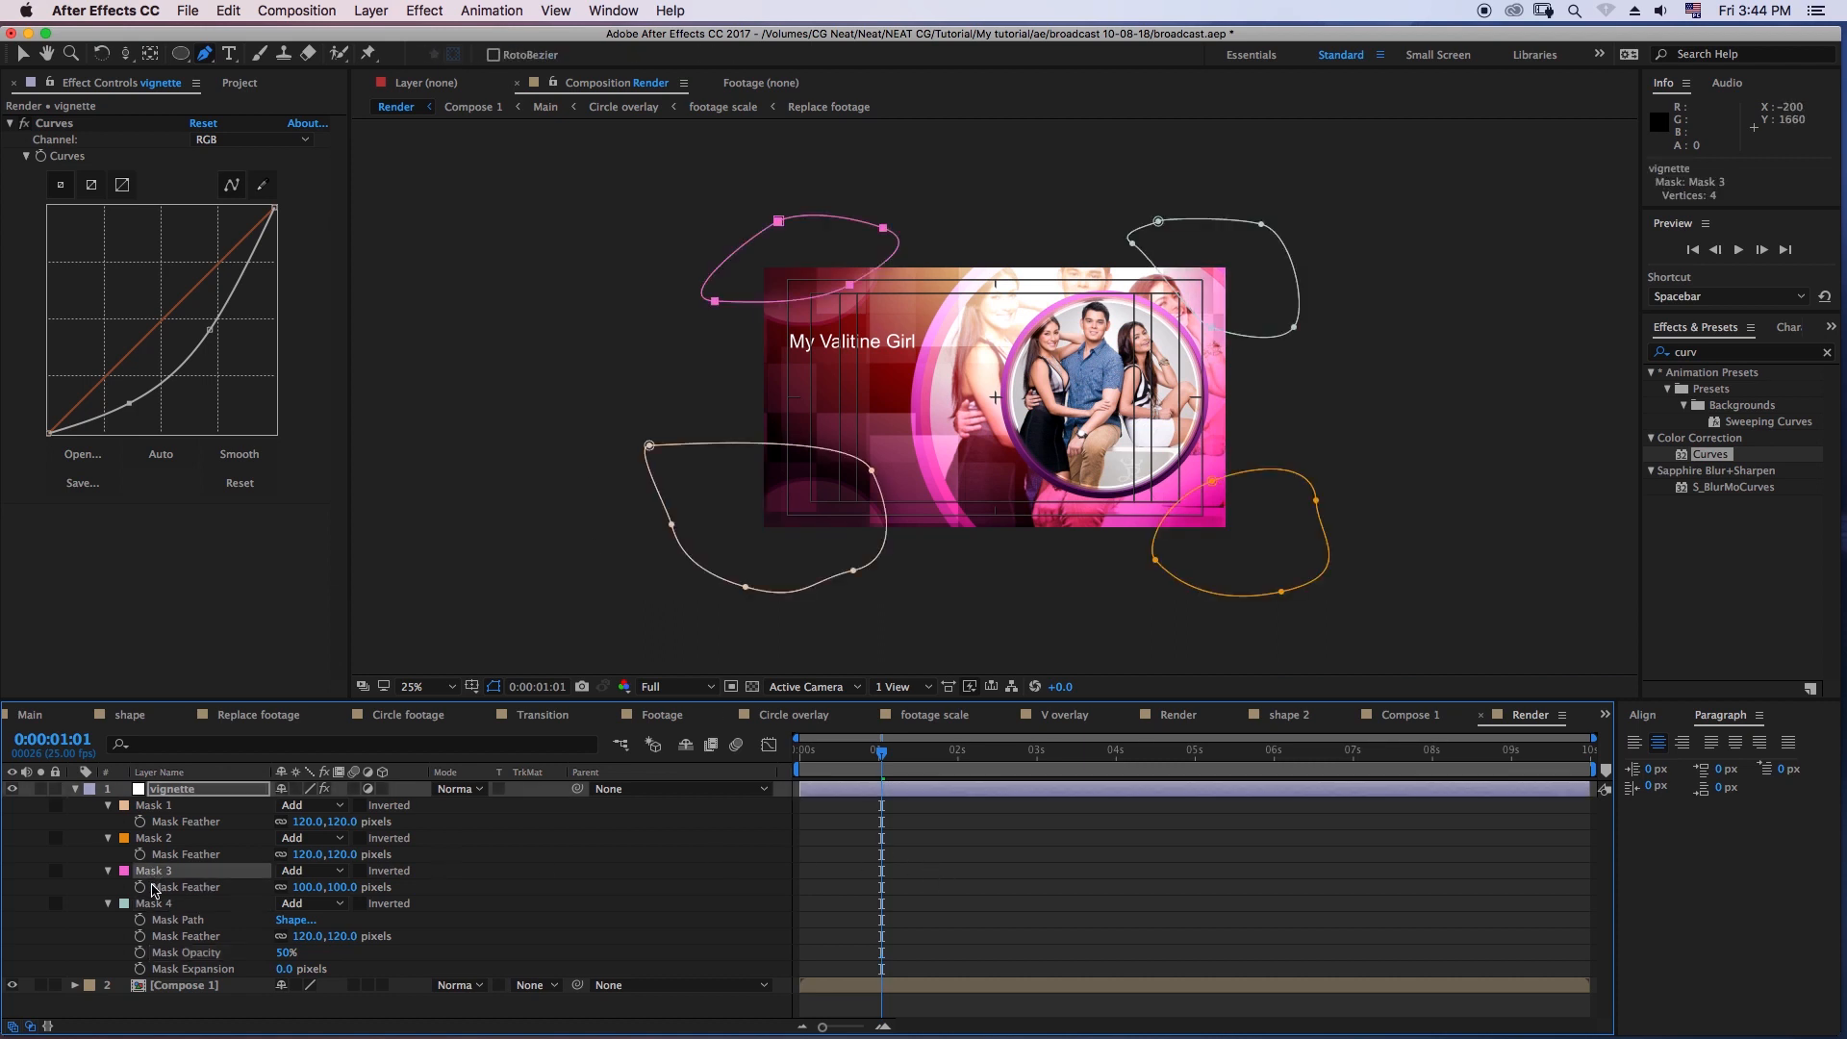
left_click(108, 873)
left_click(108, 872)
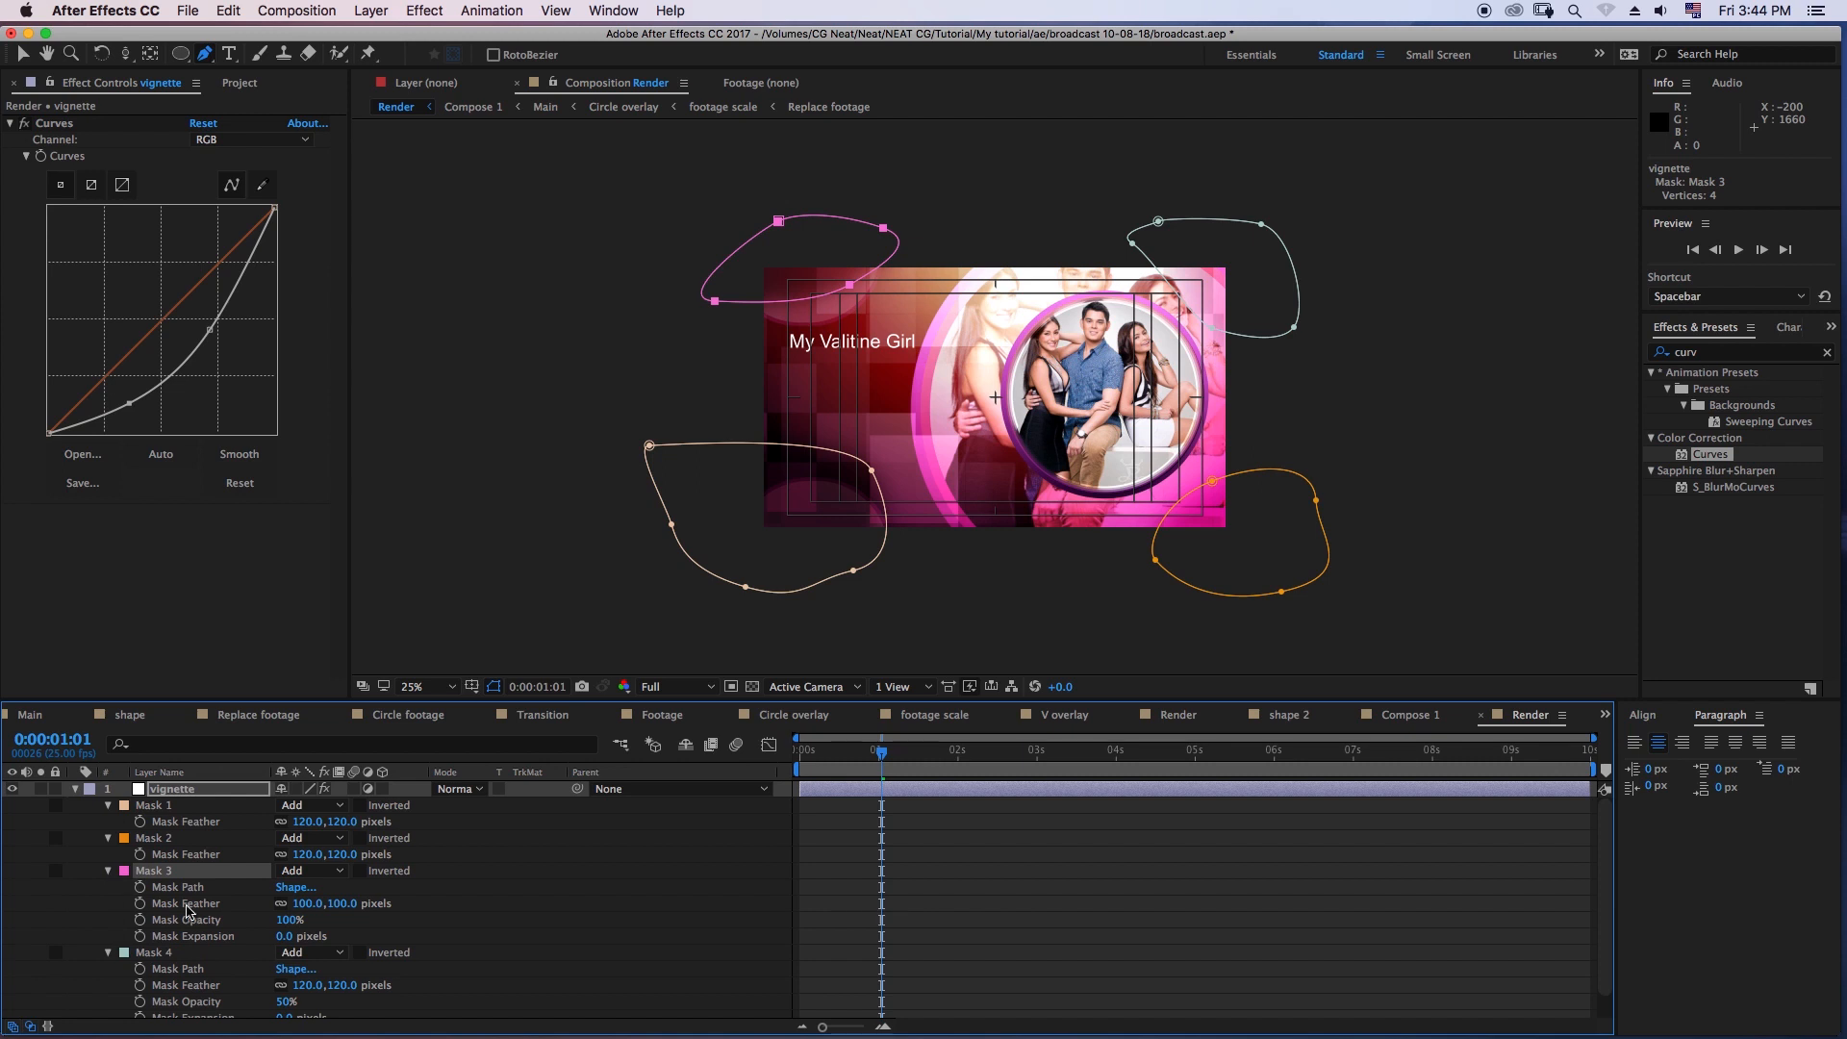
left_click(287, 919)
type("30")
key("Return")
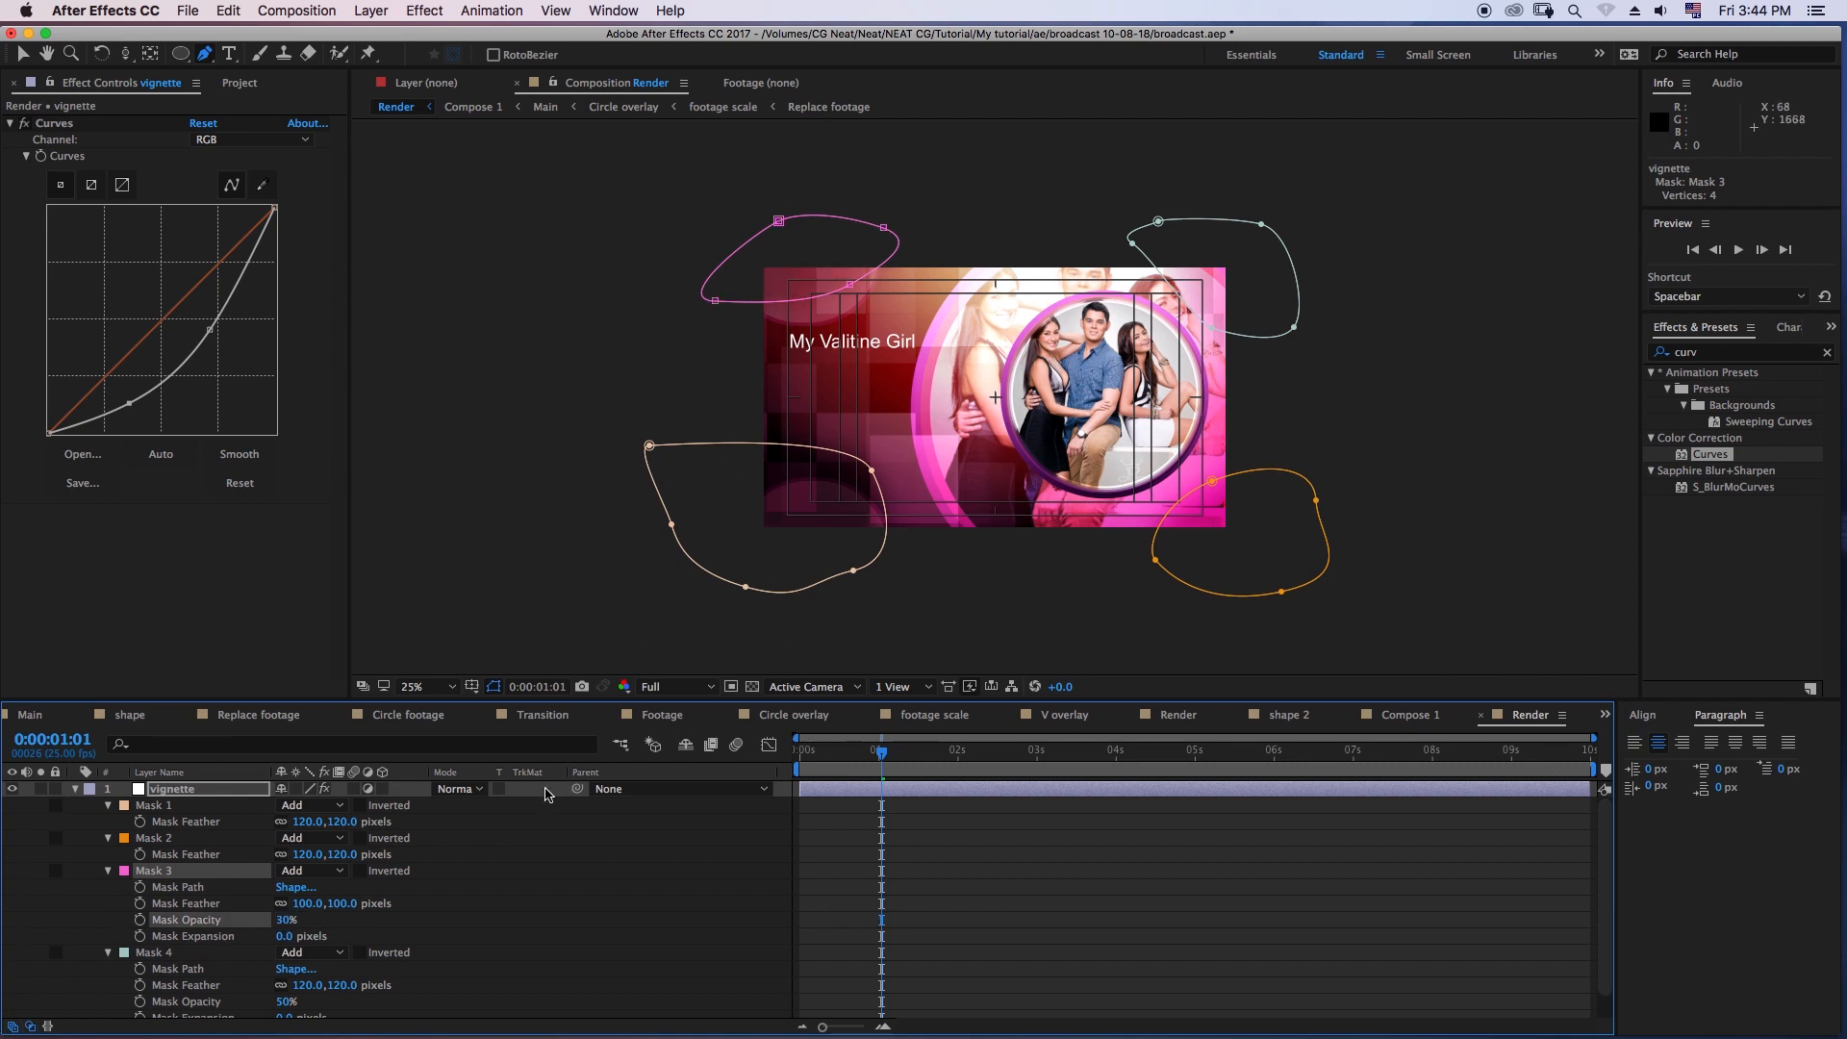
key("super+z")
- Enable feather keyframing for the vignette layer's Mask 2 at 0:00:01:01 and set that mask's opacity to 50%
left_click(140, 854)
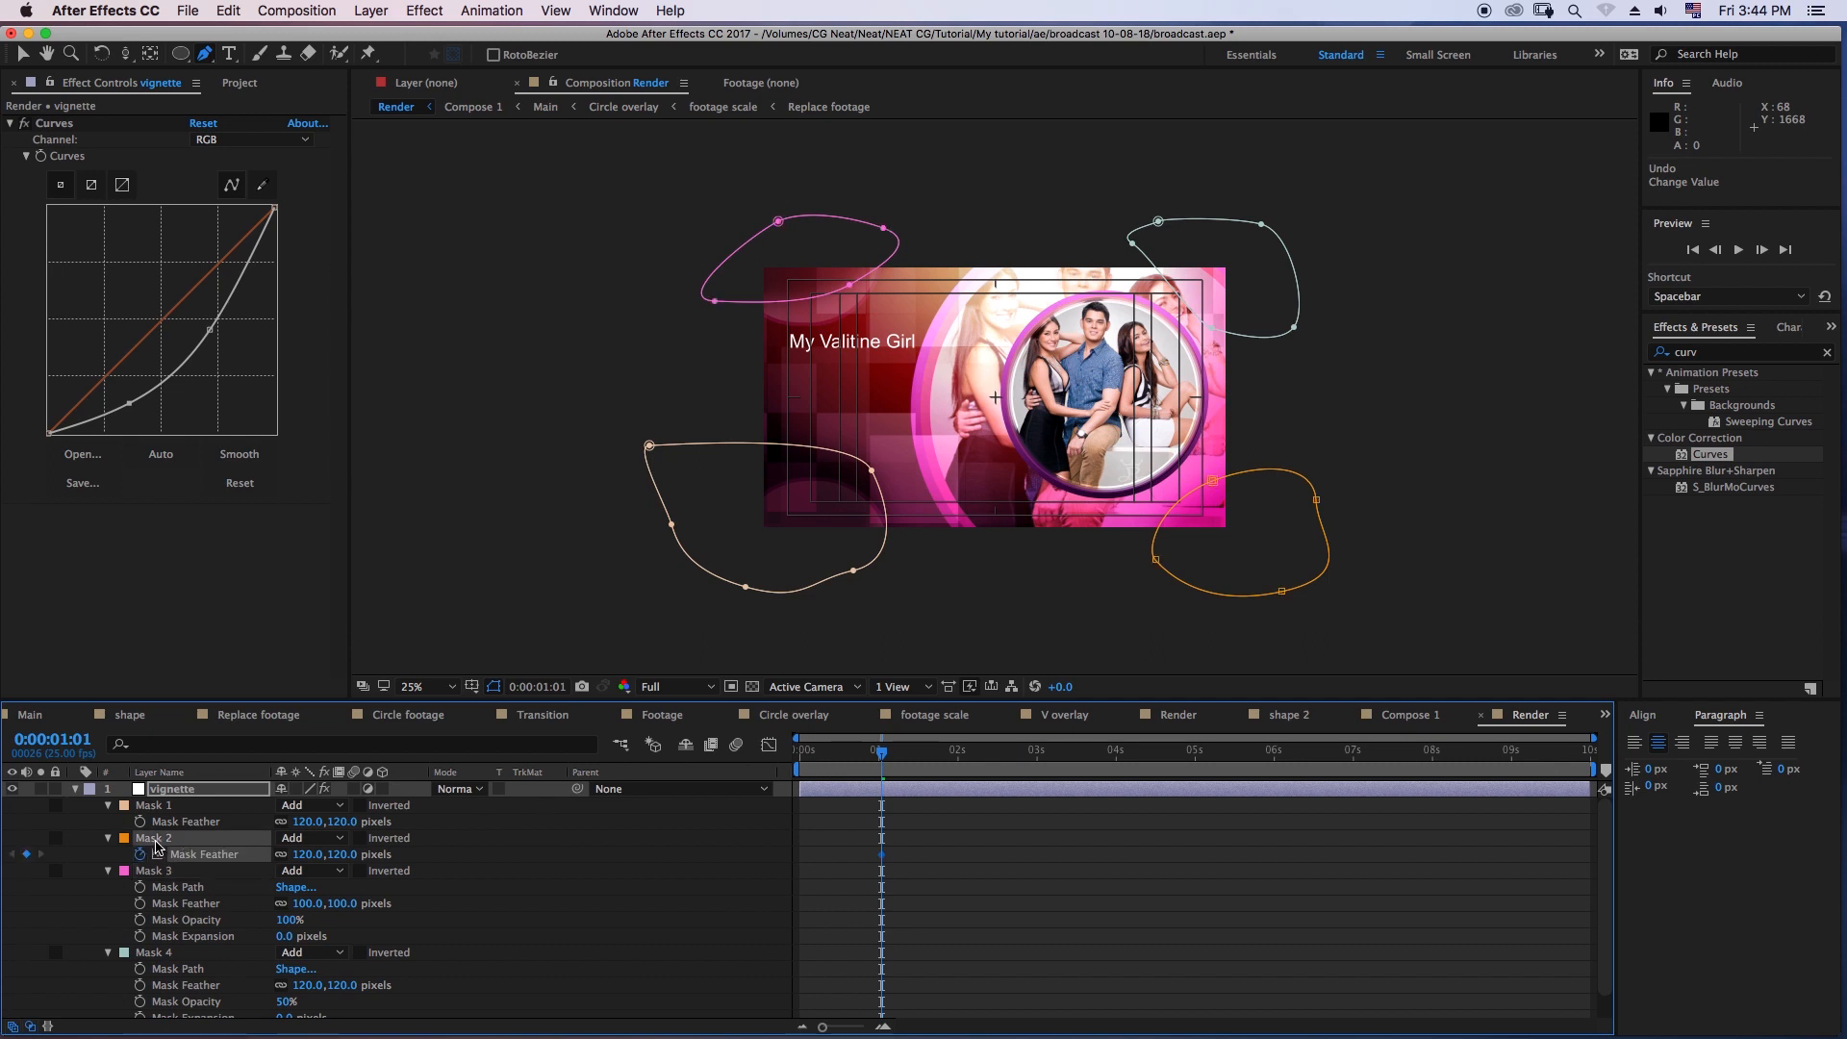
left_click(109, 838)
left_click(109, 839)
left_click(290, 887)
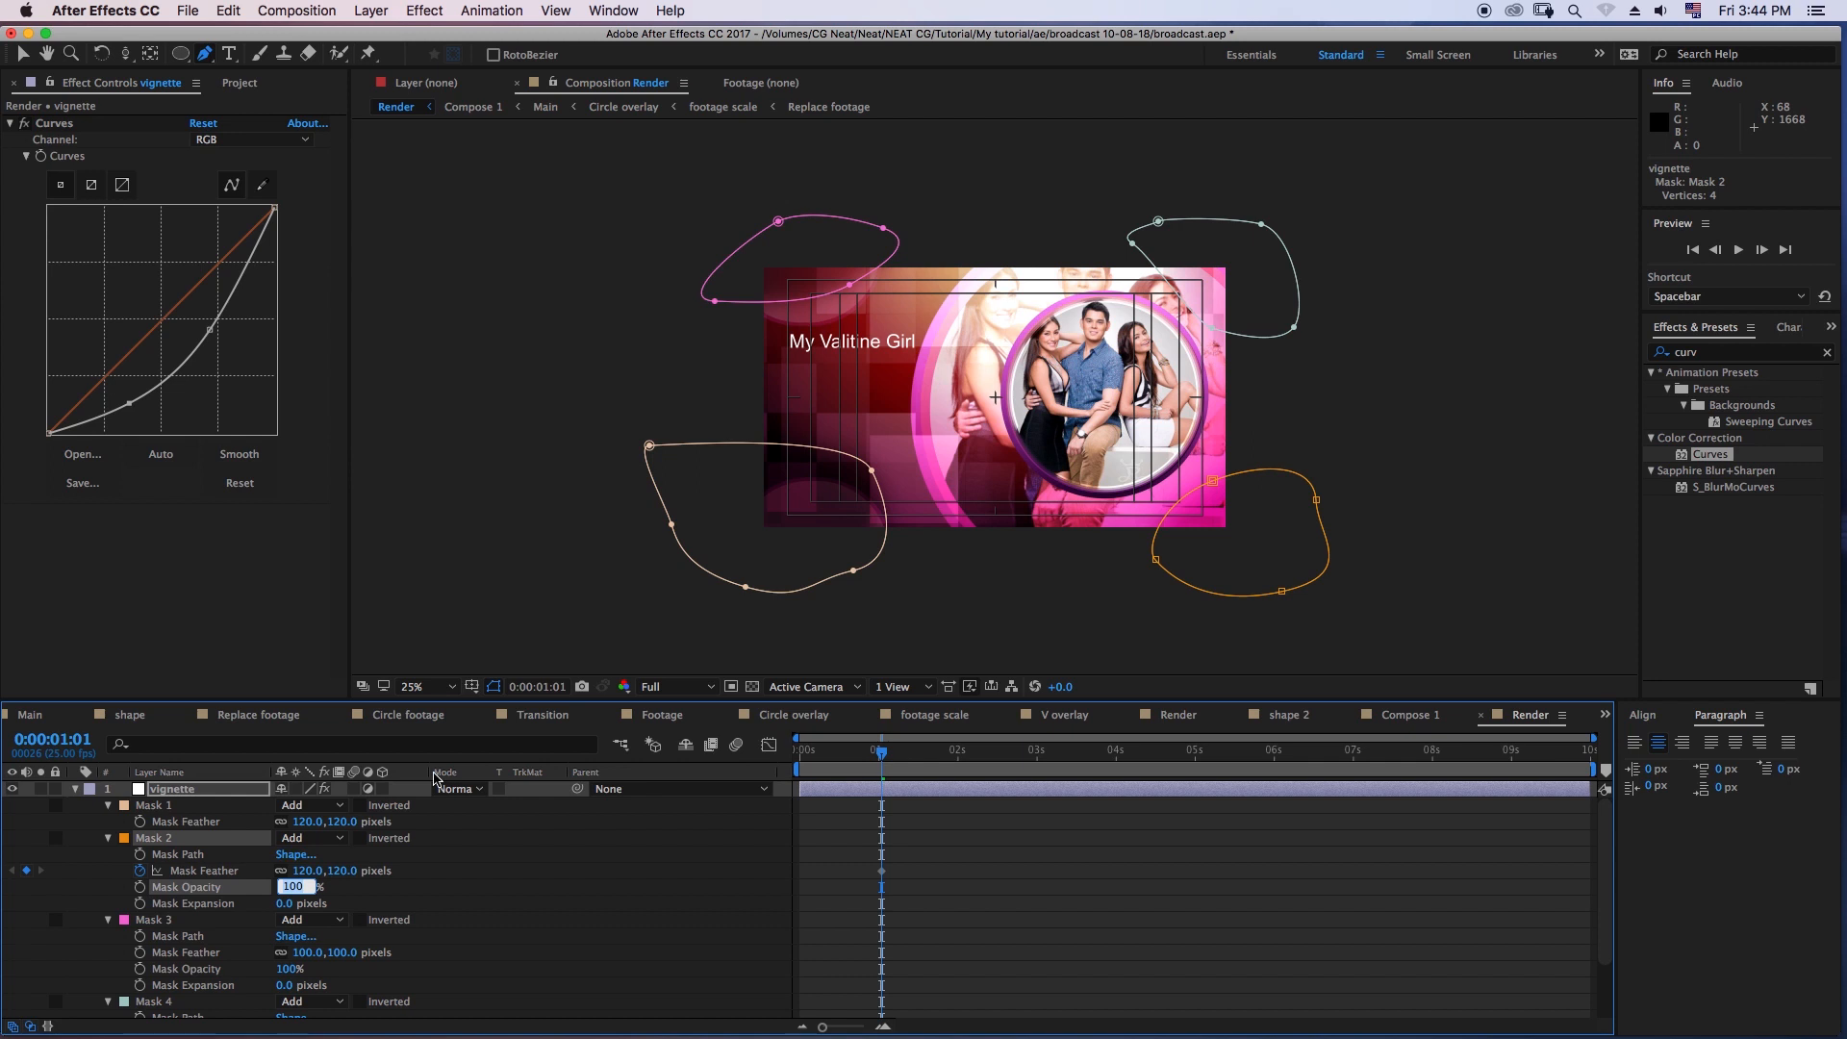
type("50")
key("Return")
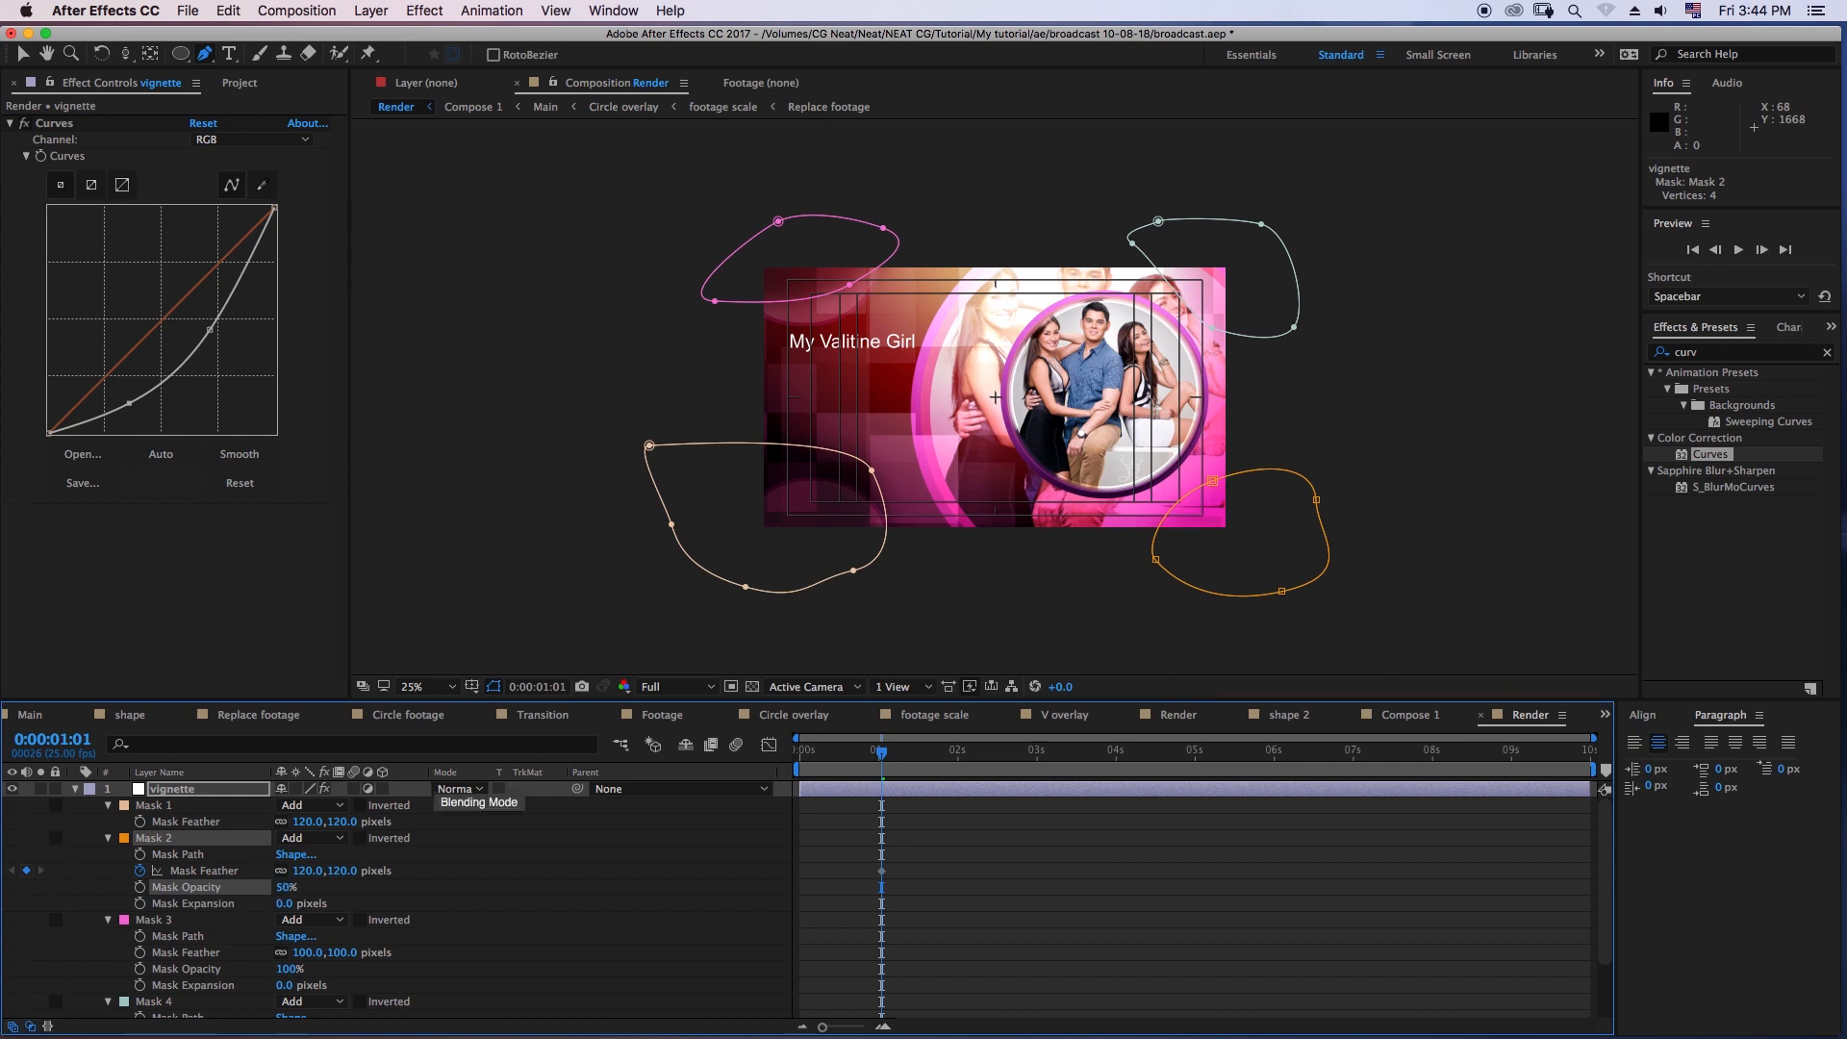
left_click(909, 828)
- Set the opacity of the vignette layer's Mask 1 to 70% and collapse the layer's properties
left_click_drag(866, 761, 868, 763)
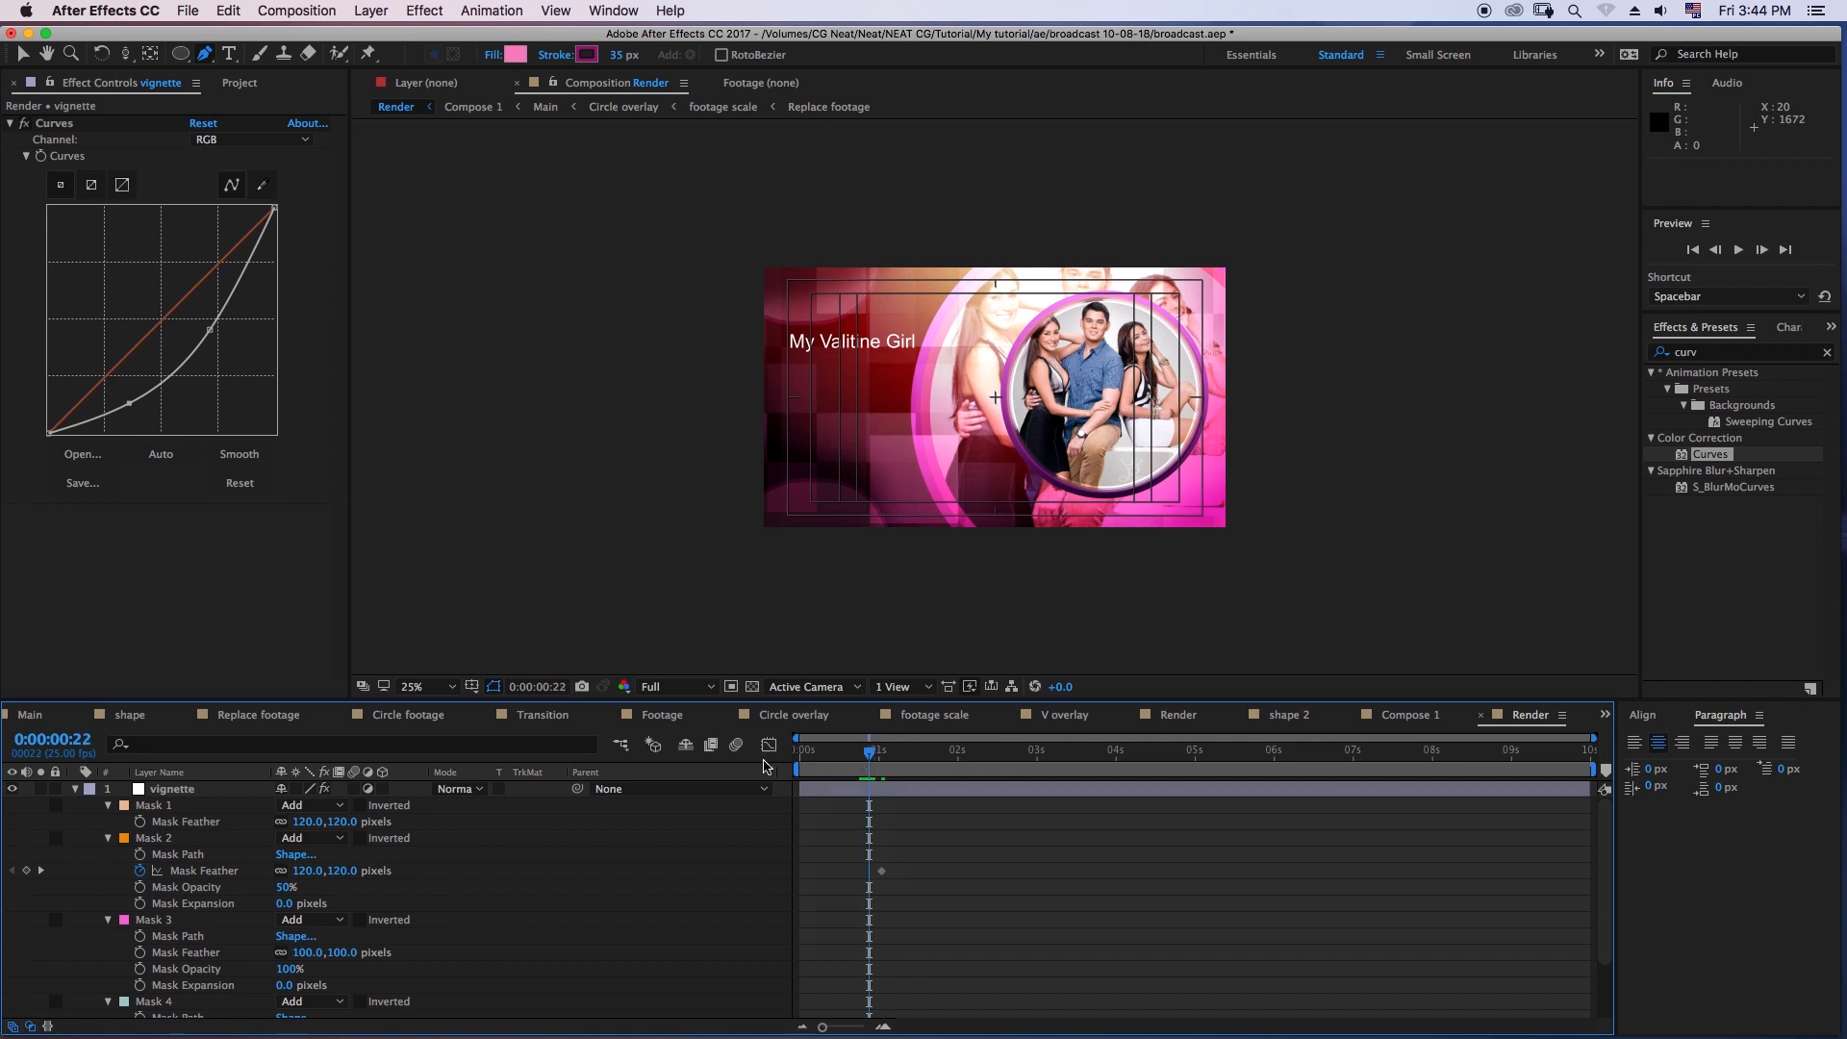
left_click(182, 825)
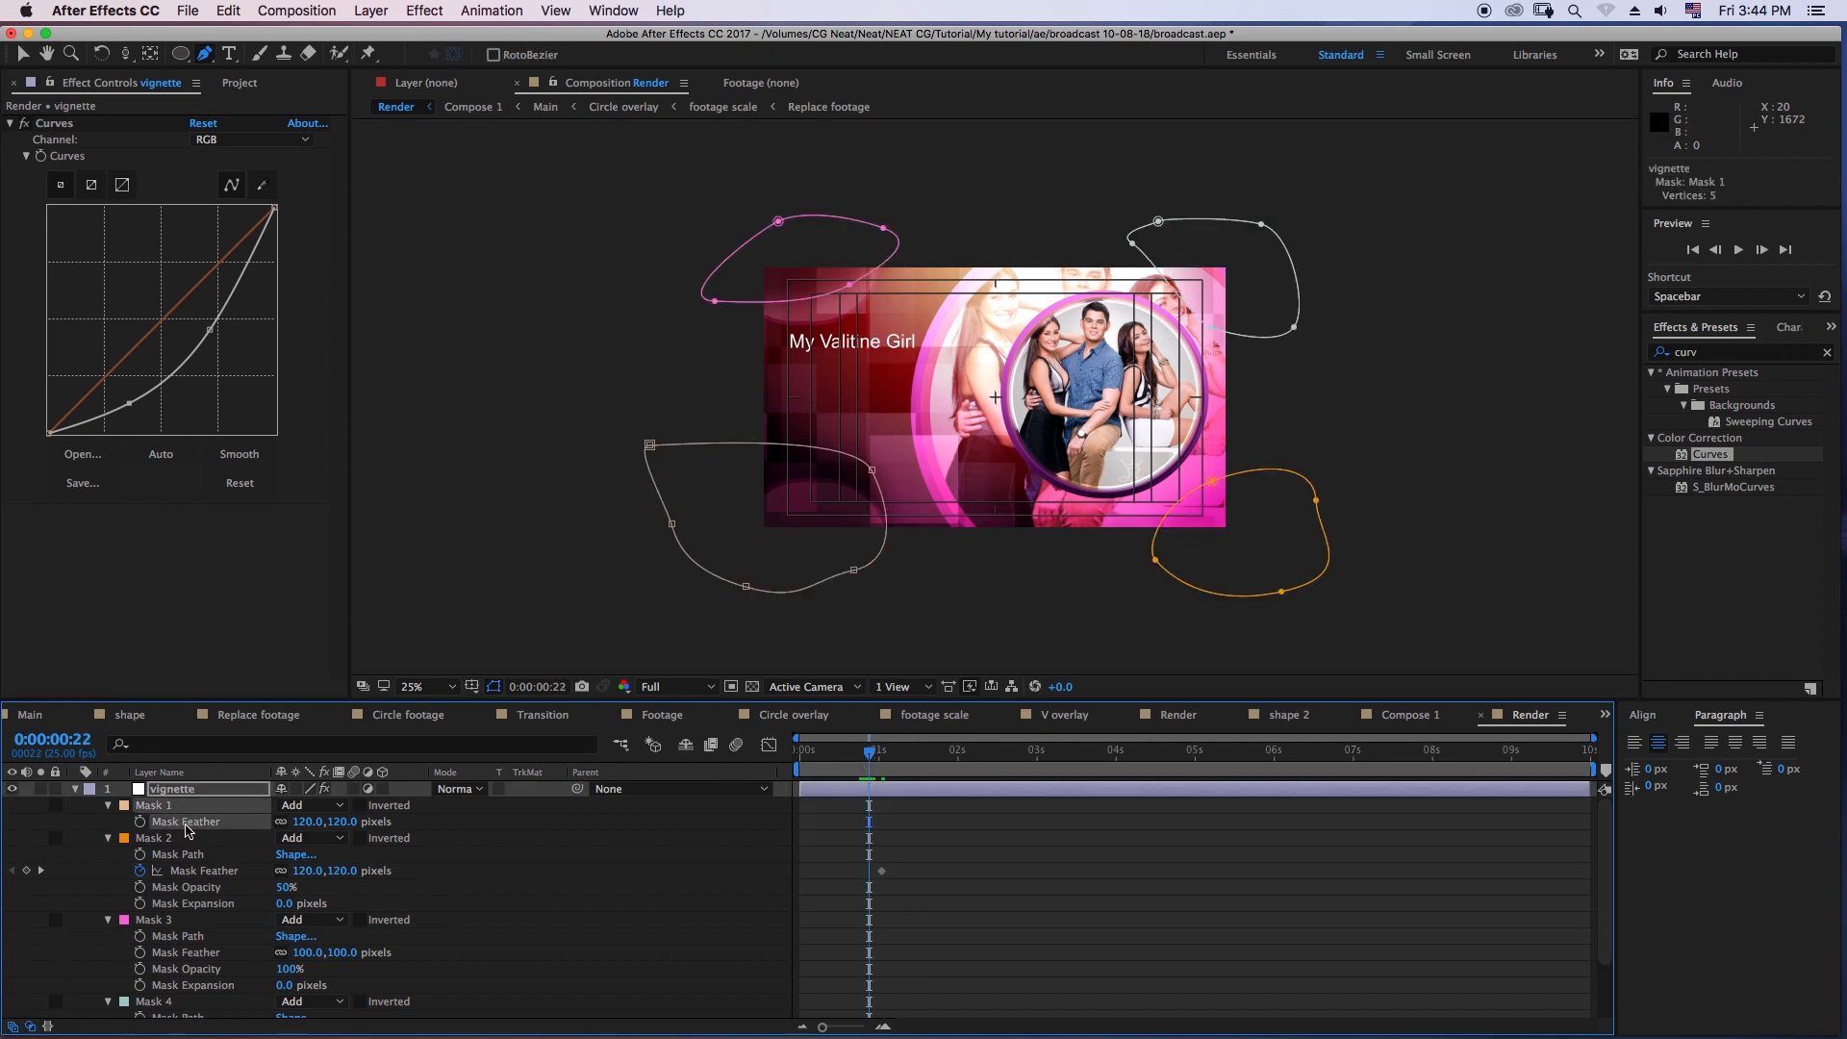
left_click(123, 815)
left_click(108, 806)
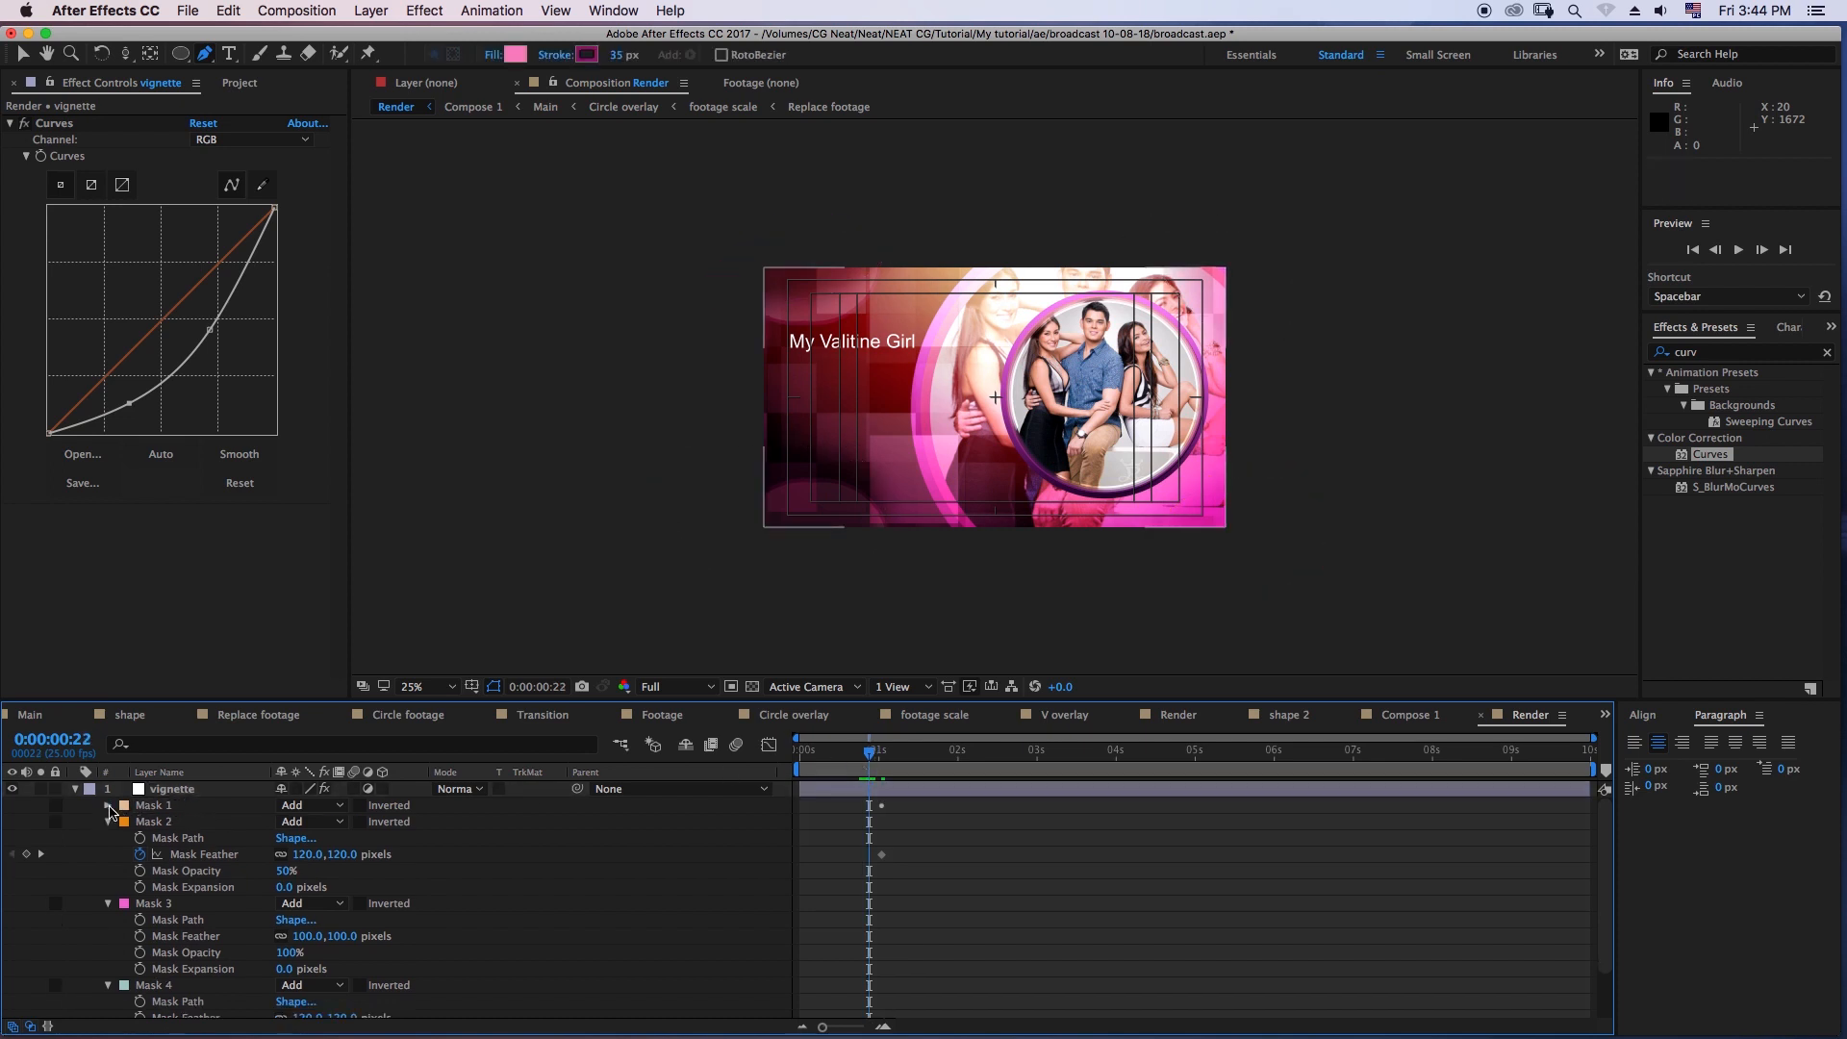
left_click(107, 808)
left_click(287, 854)
type("7")
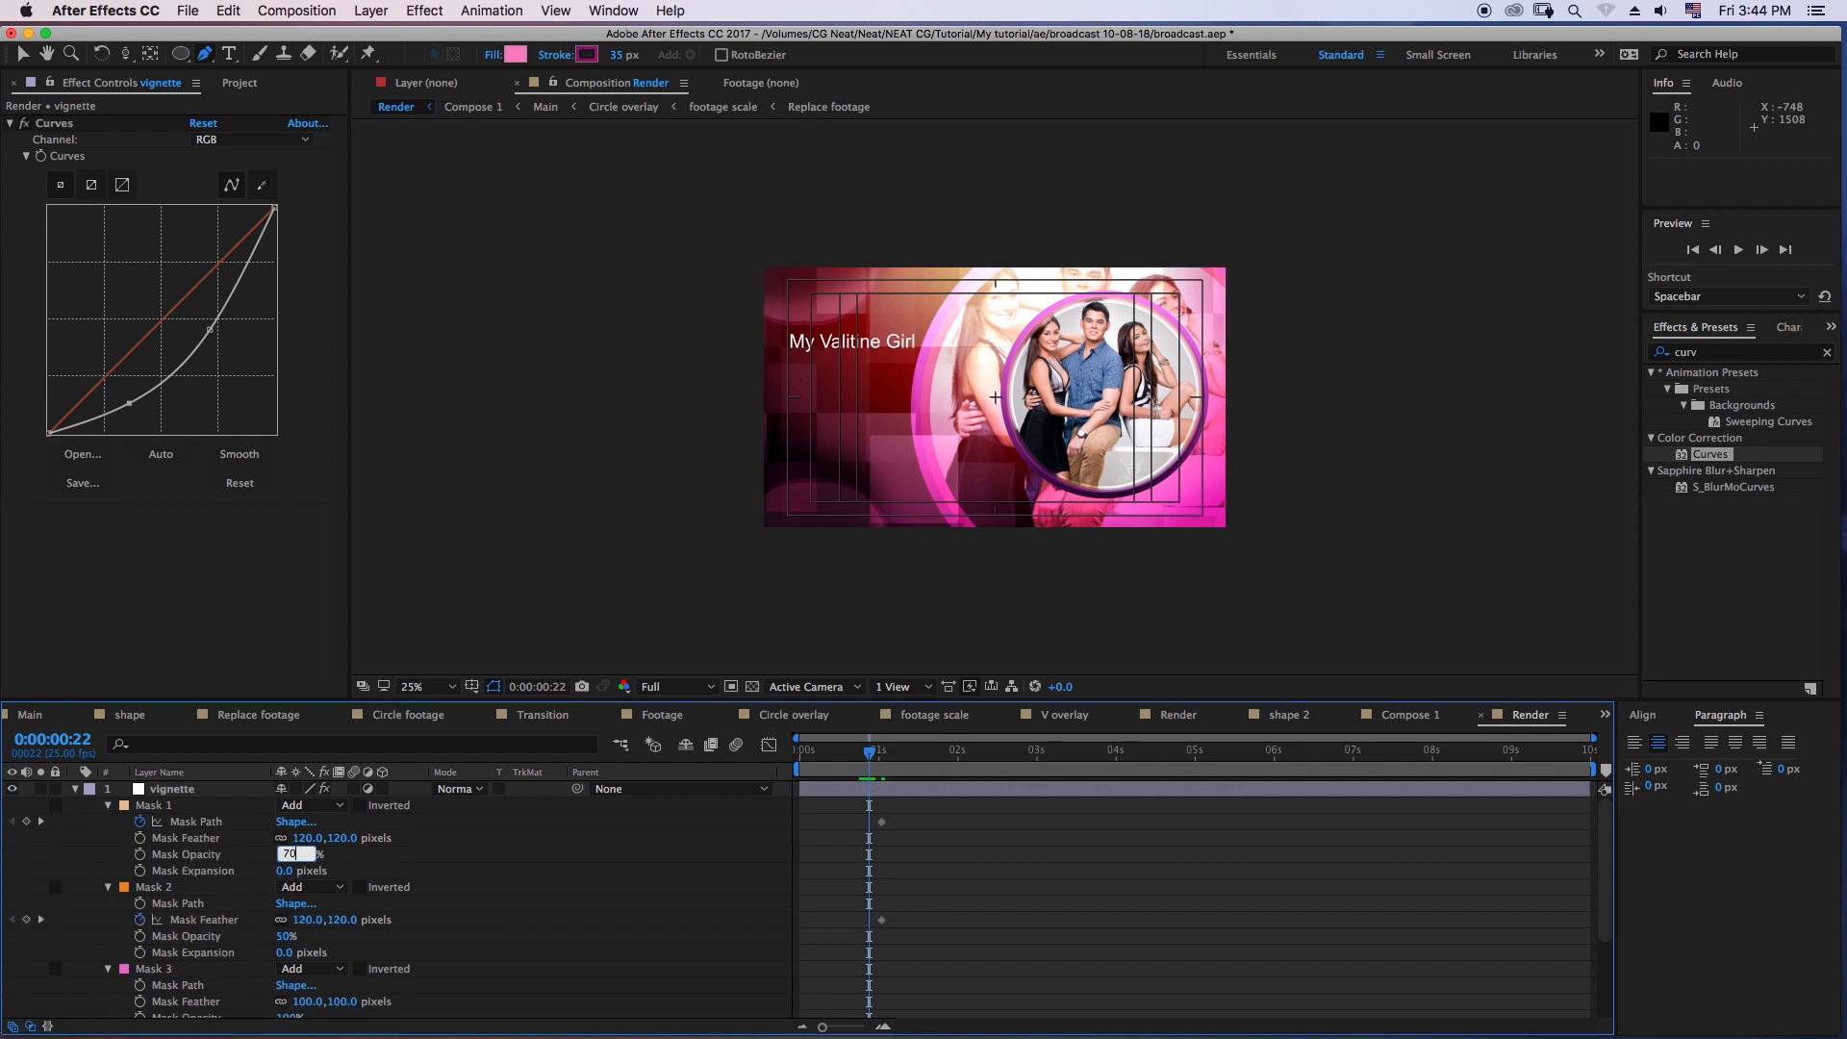
type("0")
key("Return")
left_click(967, 865)
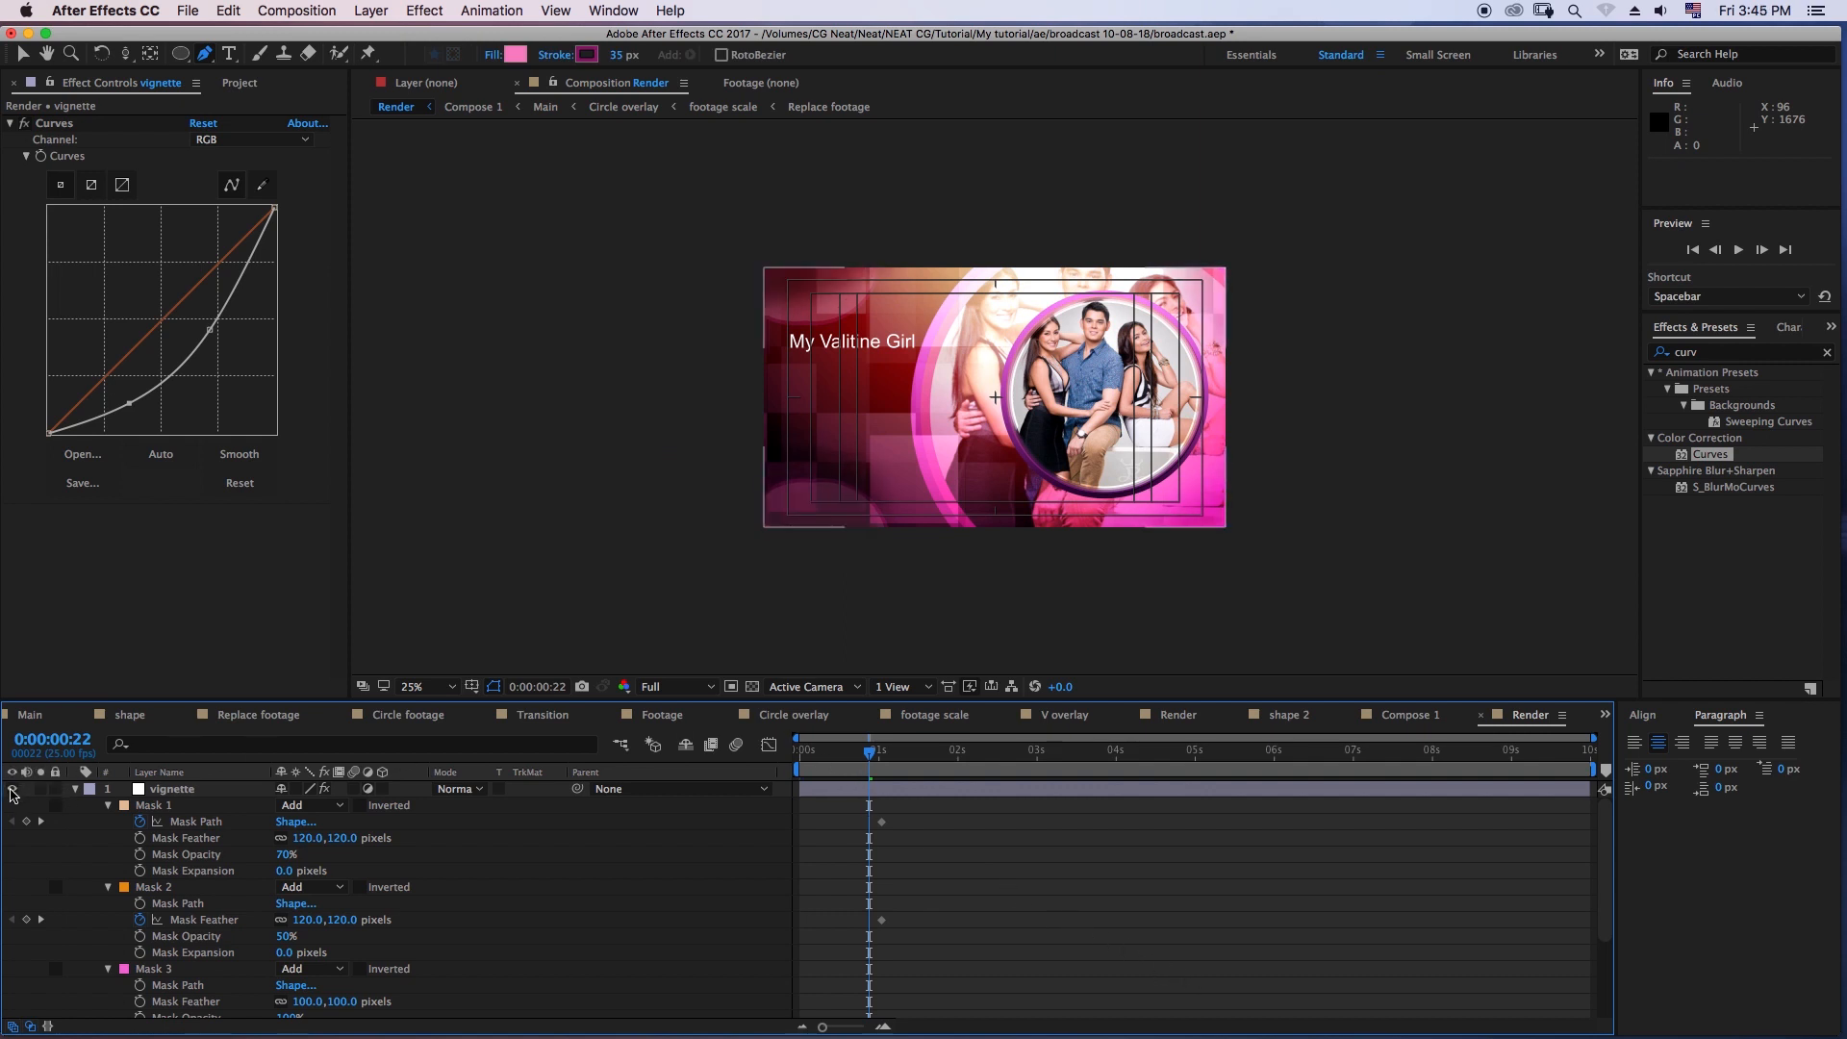
left_click(76, 789)
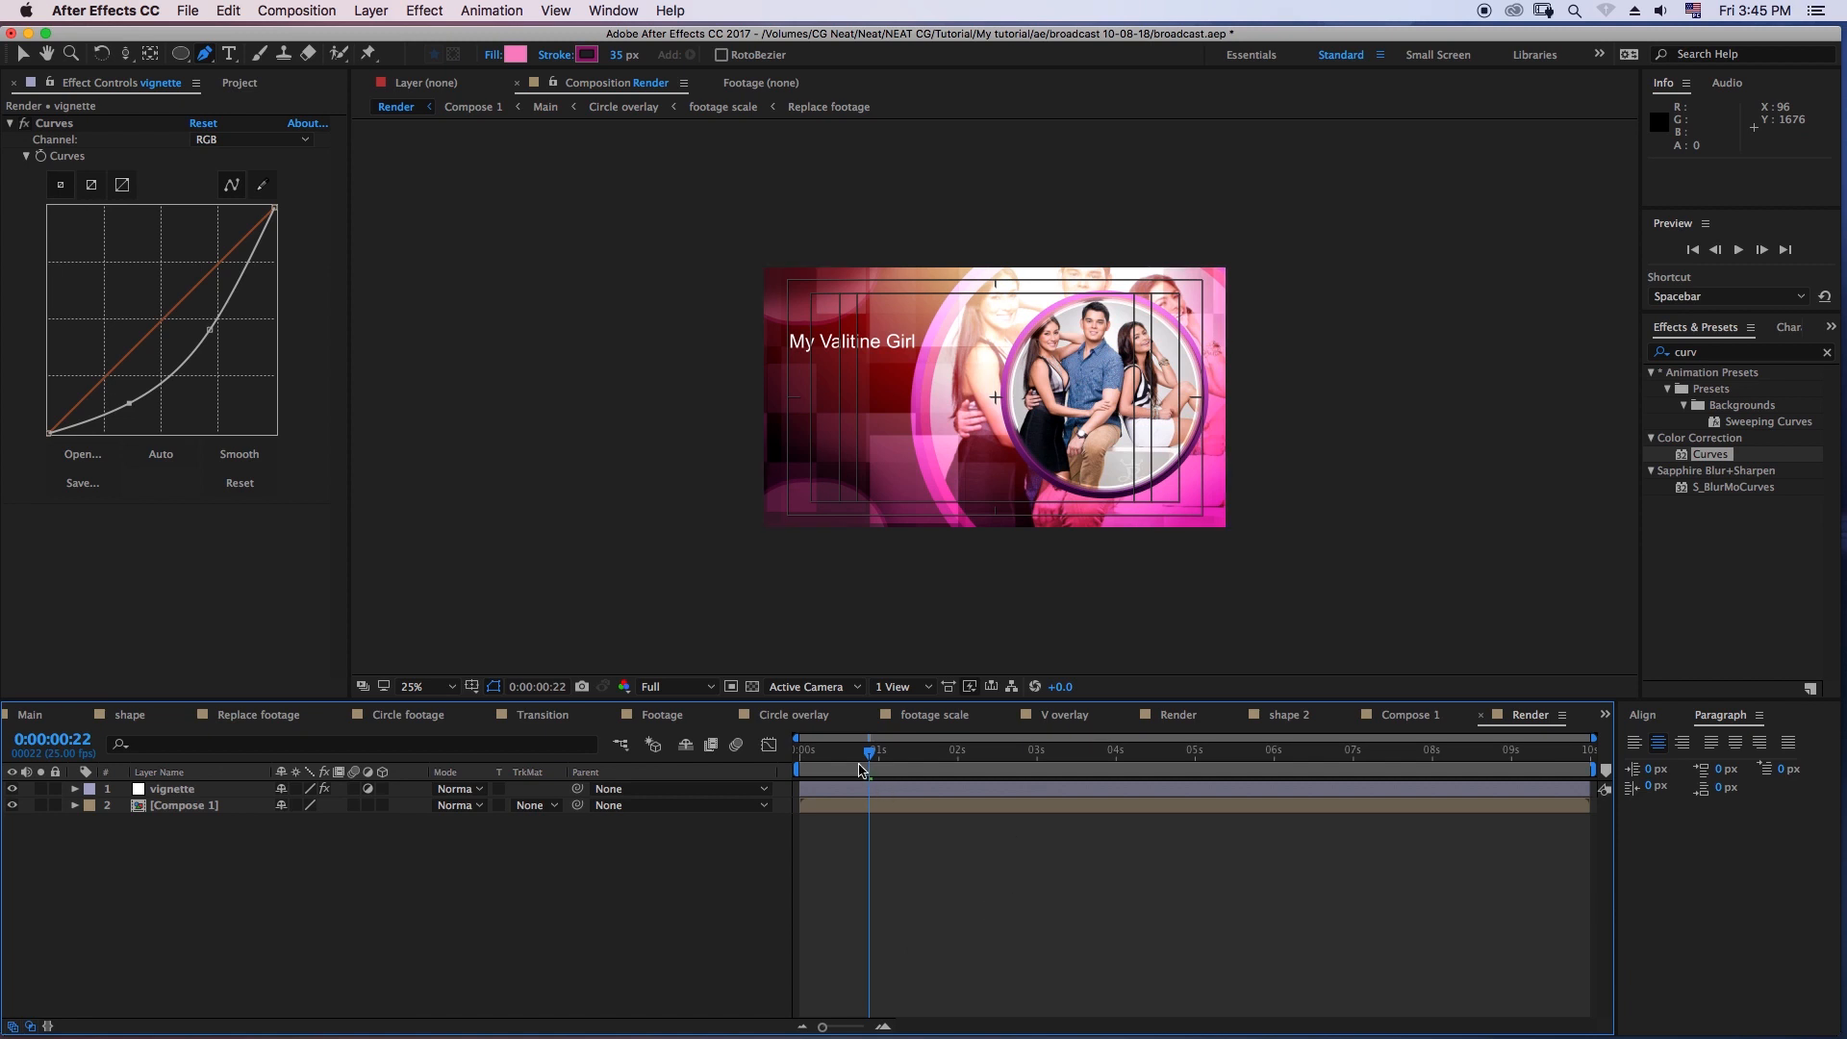
- Open the Compose 1 composition, duplicate the "My Valitine Girl" title and place the copy directly beneath the original
left_click_drag(844, 758, 885, 772)
key("v")
double_click(183, 805)
left_click(186, 790)
key("super+d")
left_click_drag(876, 339, 874, 366)
- Replace the duplicated title's text with "Mon -Thur"
double_click(876, 370)
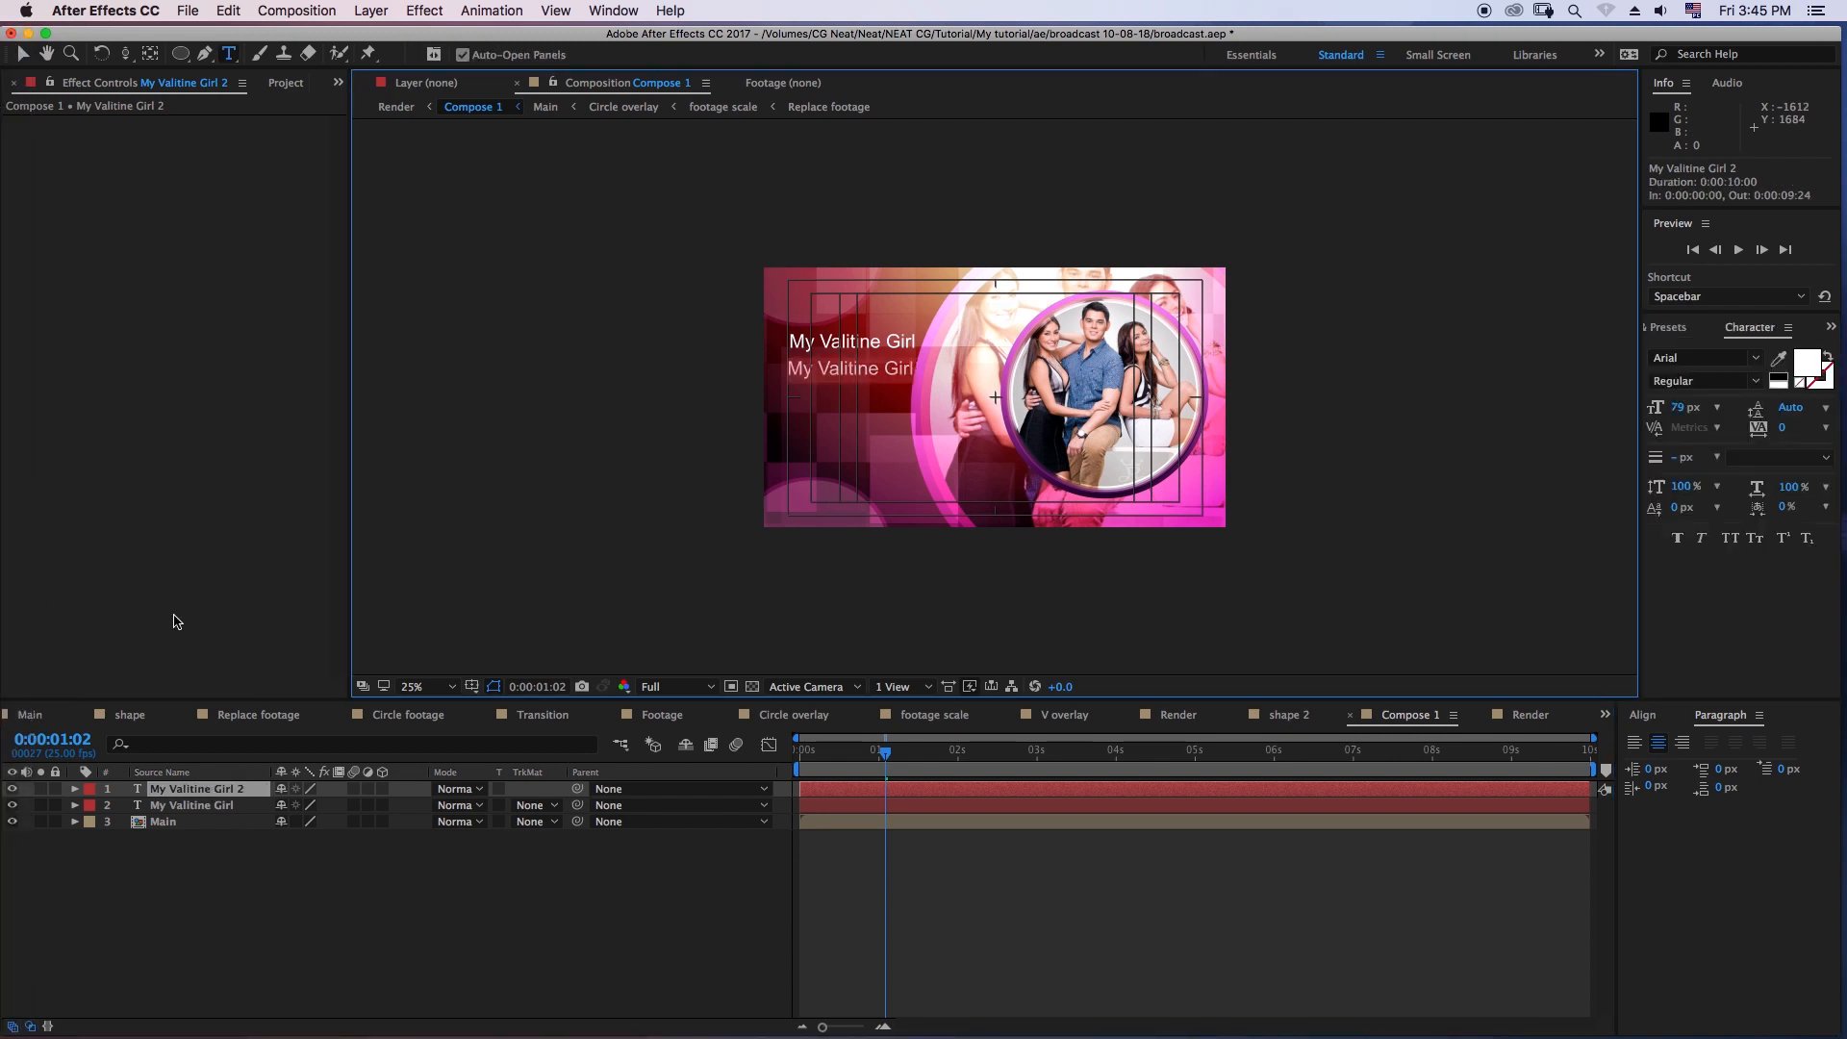
type("Mon-Thur")
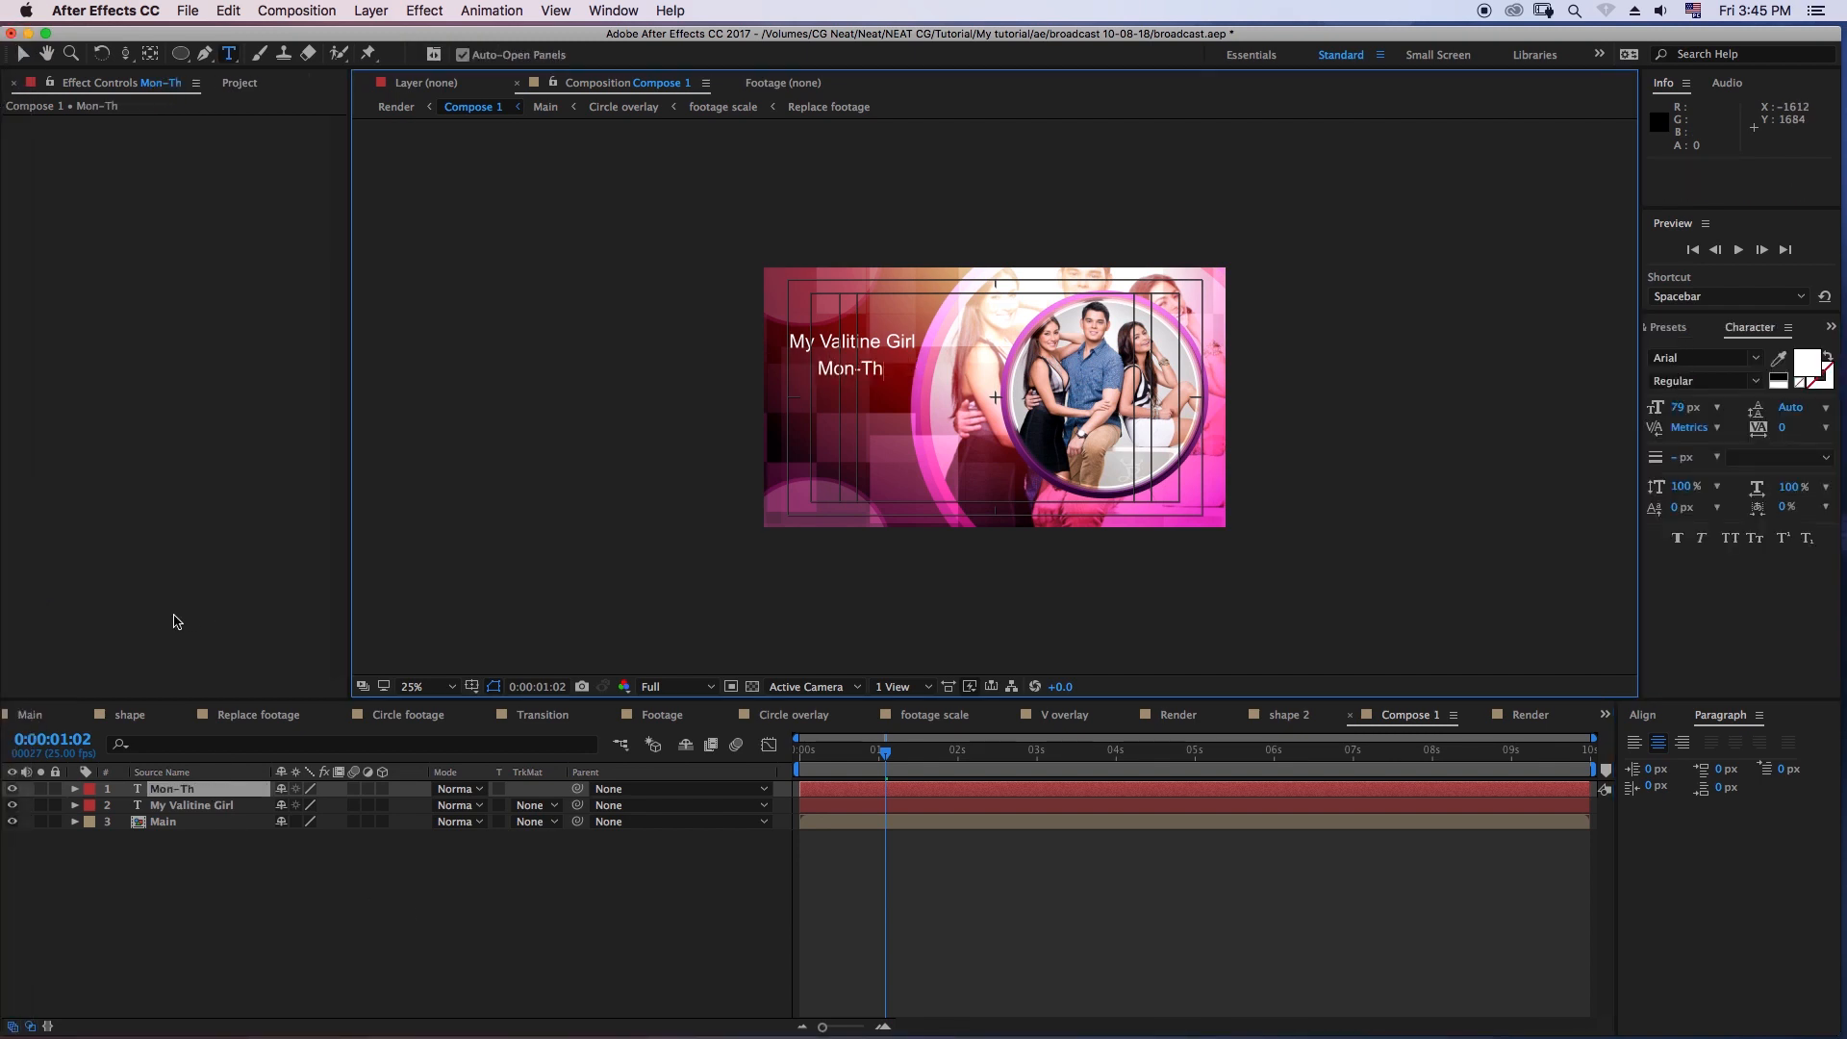
left_click(848, 383)
left_click(453, 889)
- Move the "Mon -Thur" text slightly lower beneath the title and shift its layer to start at 0:00:00:02
key("v")
left_click_drag(848, 367, 846, 375)
left_click(565, 923)
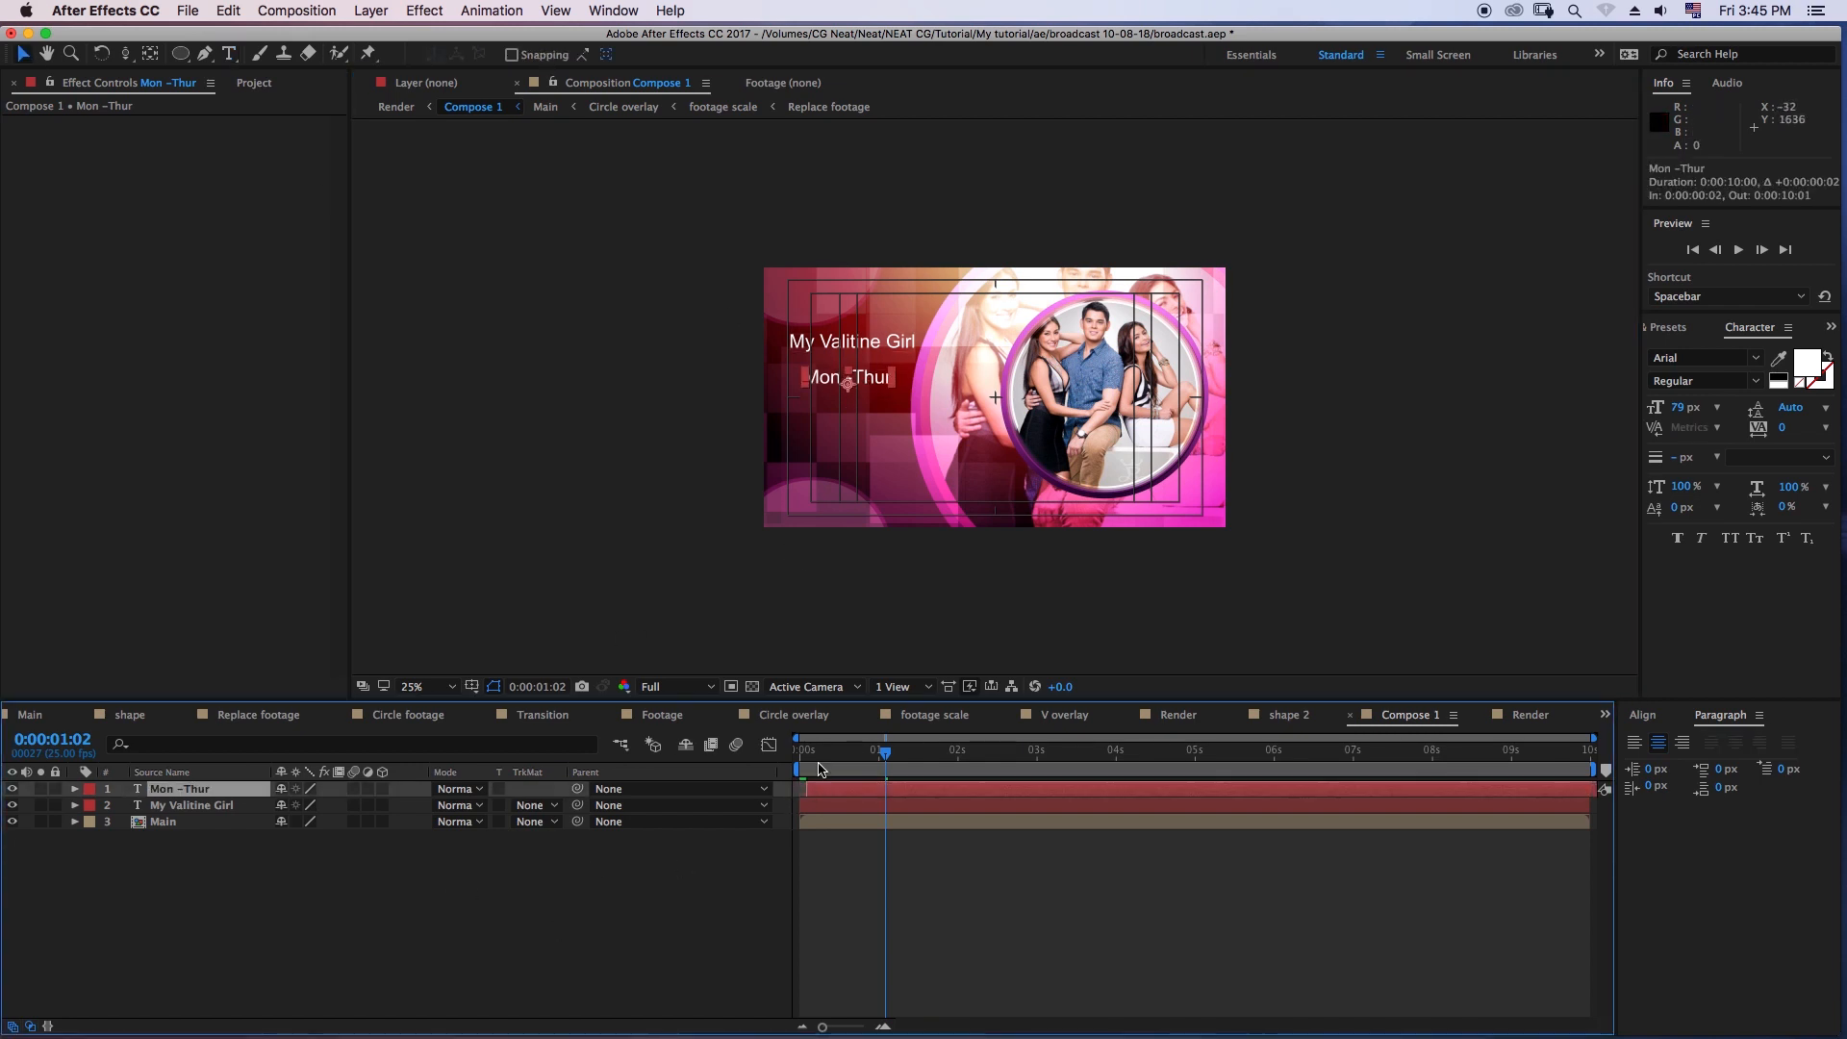
key("space")
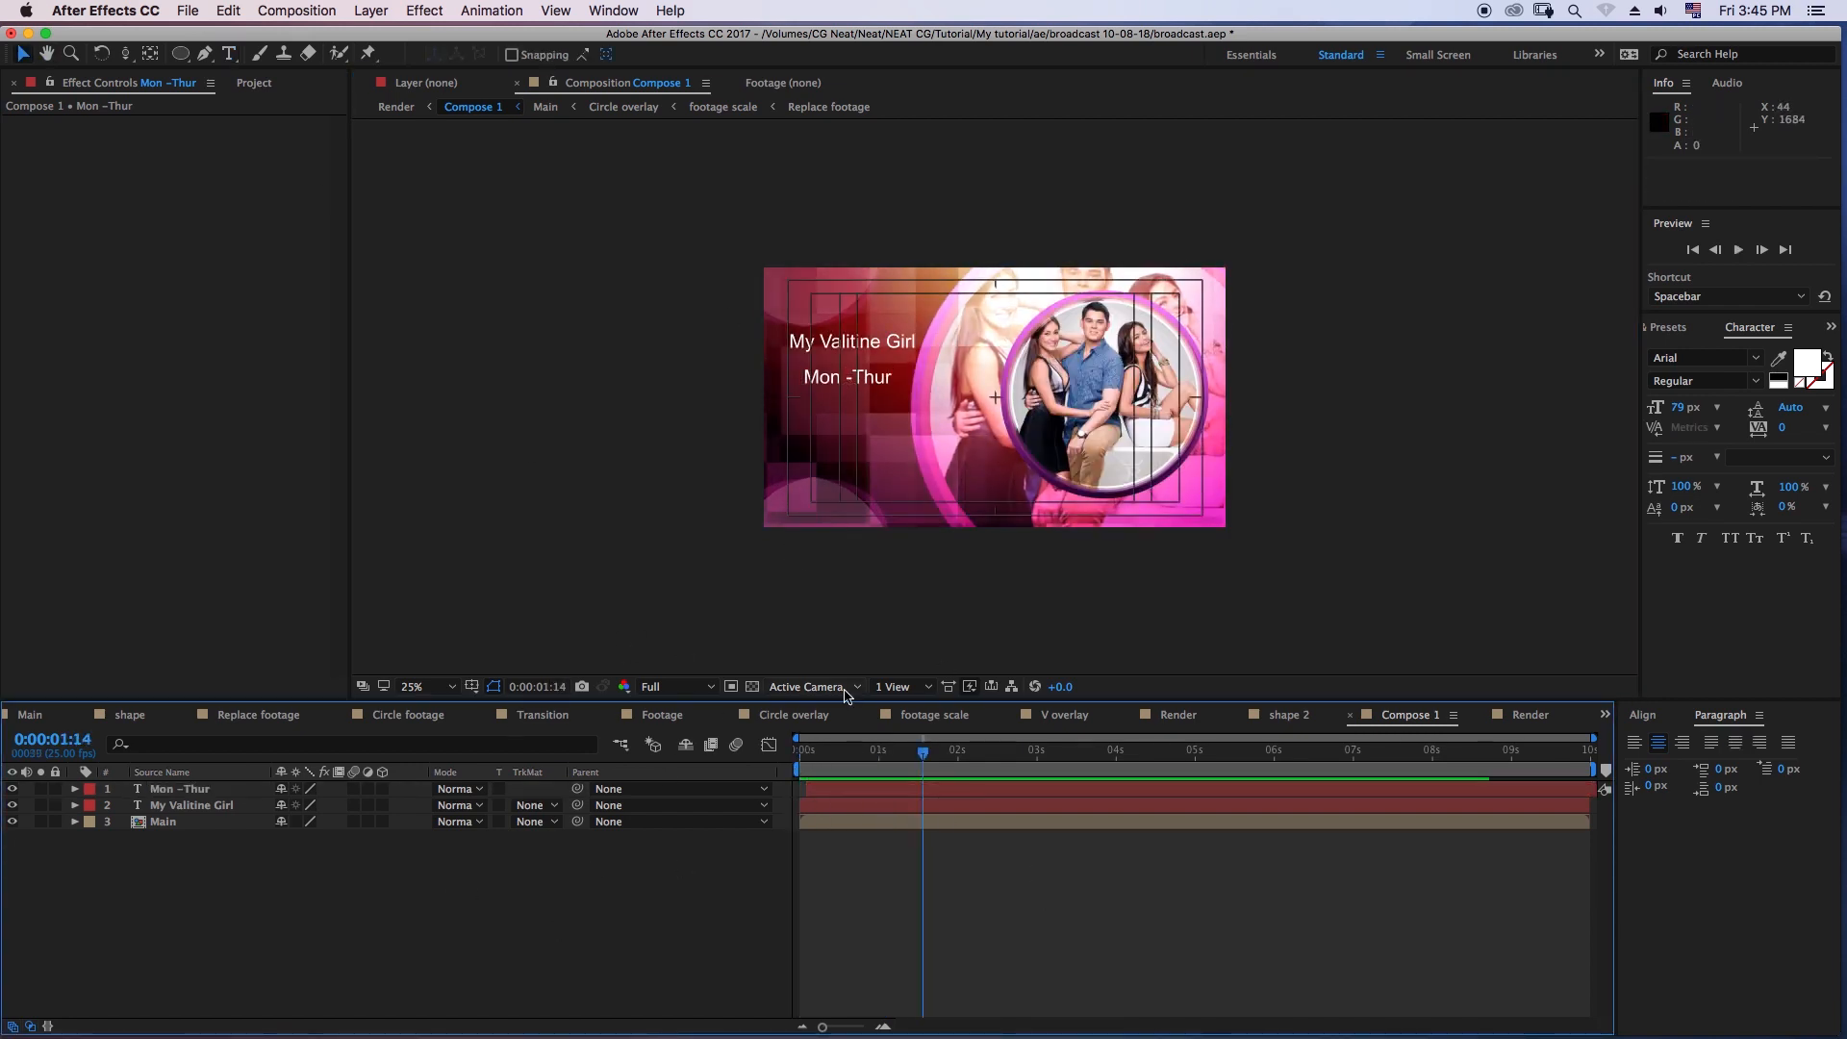
- Return to the Render composition and add a new adjustment layer above the vignette
left_click(1527, 714)
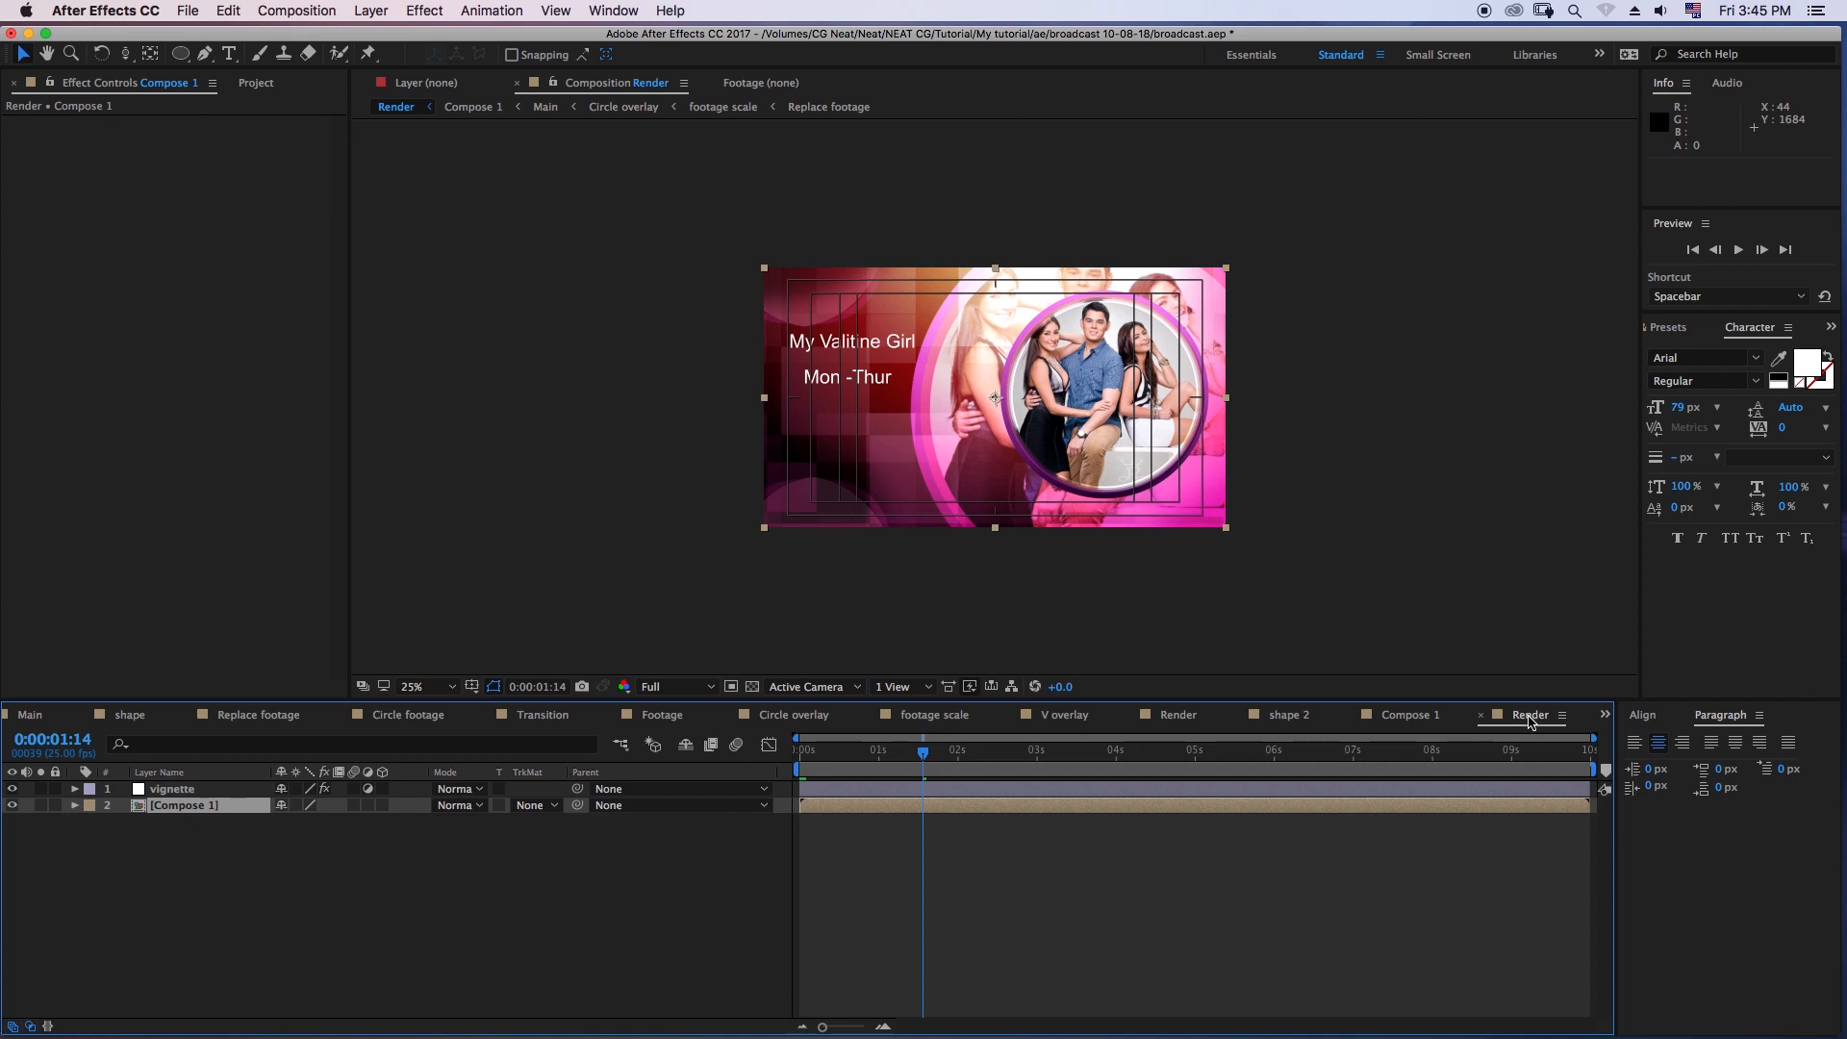
right_click(231, 881)
mouse_move(288, 857)
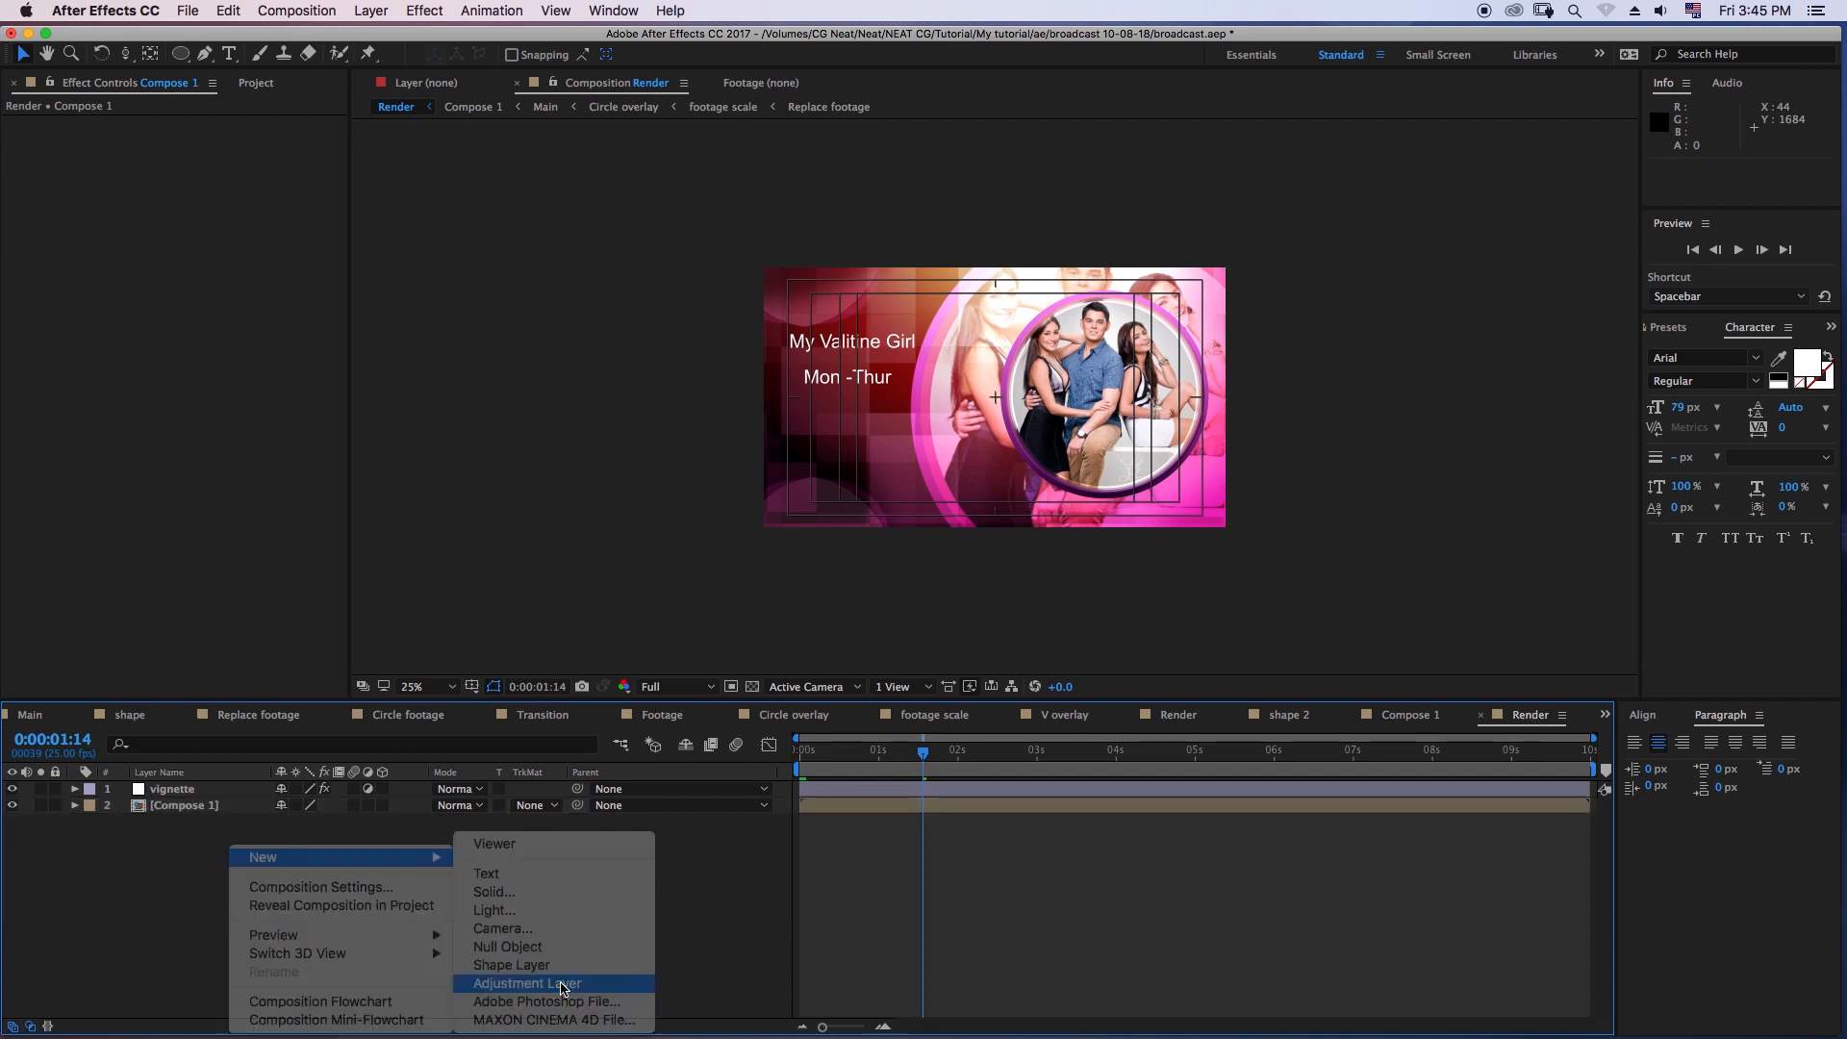
left_click(564, 983)
- Apply the Hue/Saturation effect to the new adjustment layer and set its Master Hue to 33°
left_click(1667, 327)
key("super+f")
type("hue")
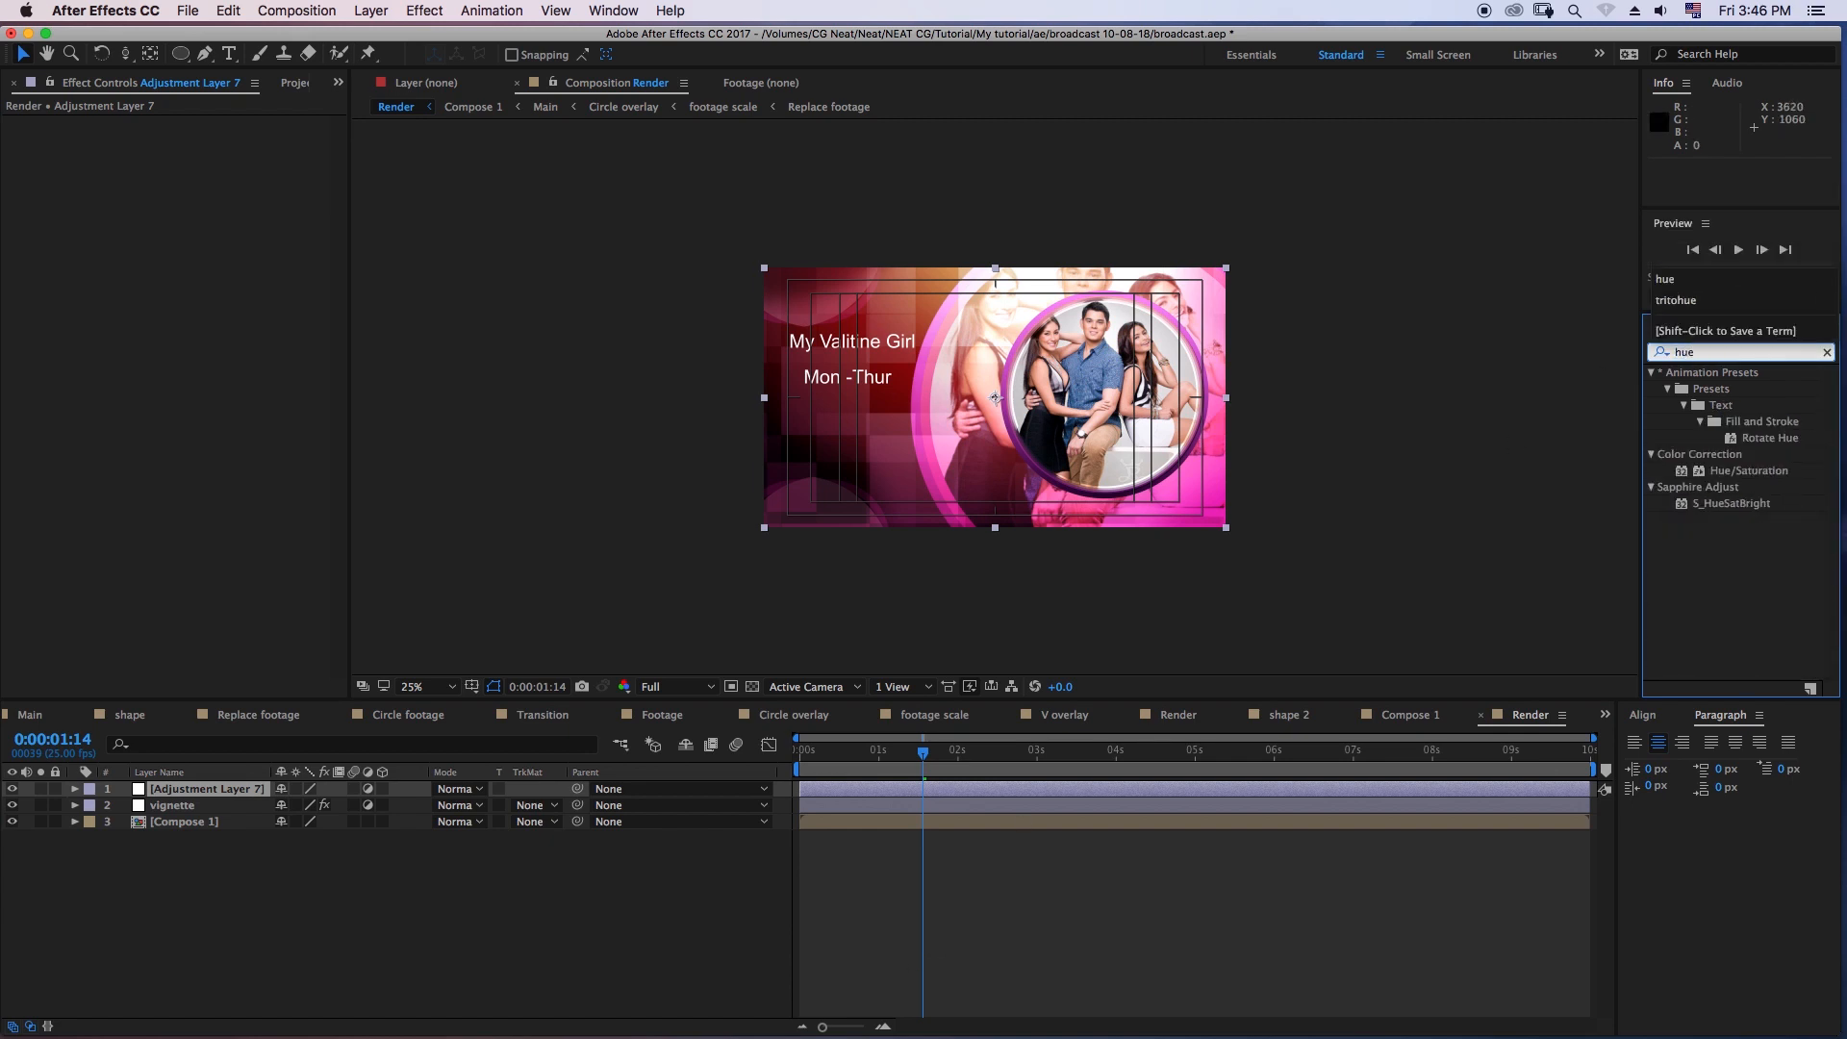
left_click(1748, 470)
left_click_drag(996, 397, 996, 397)
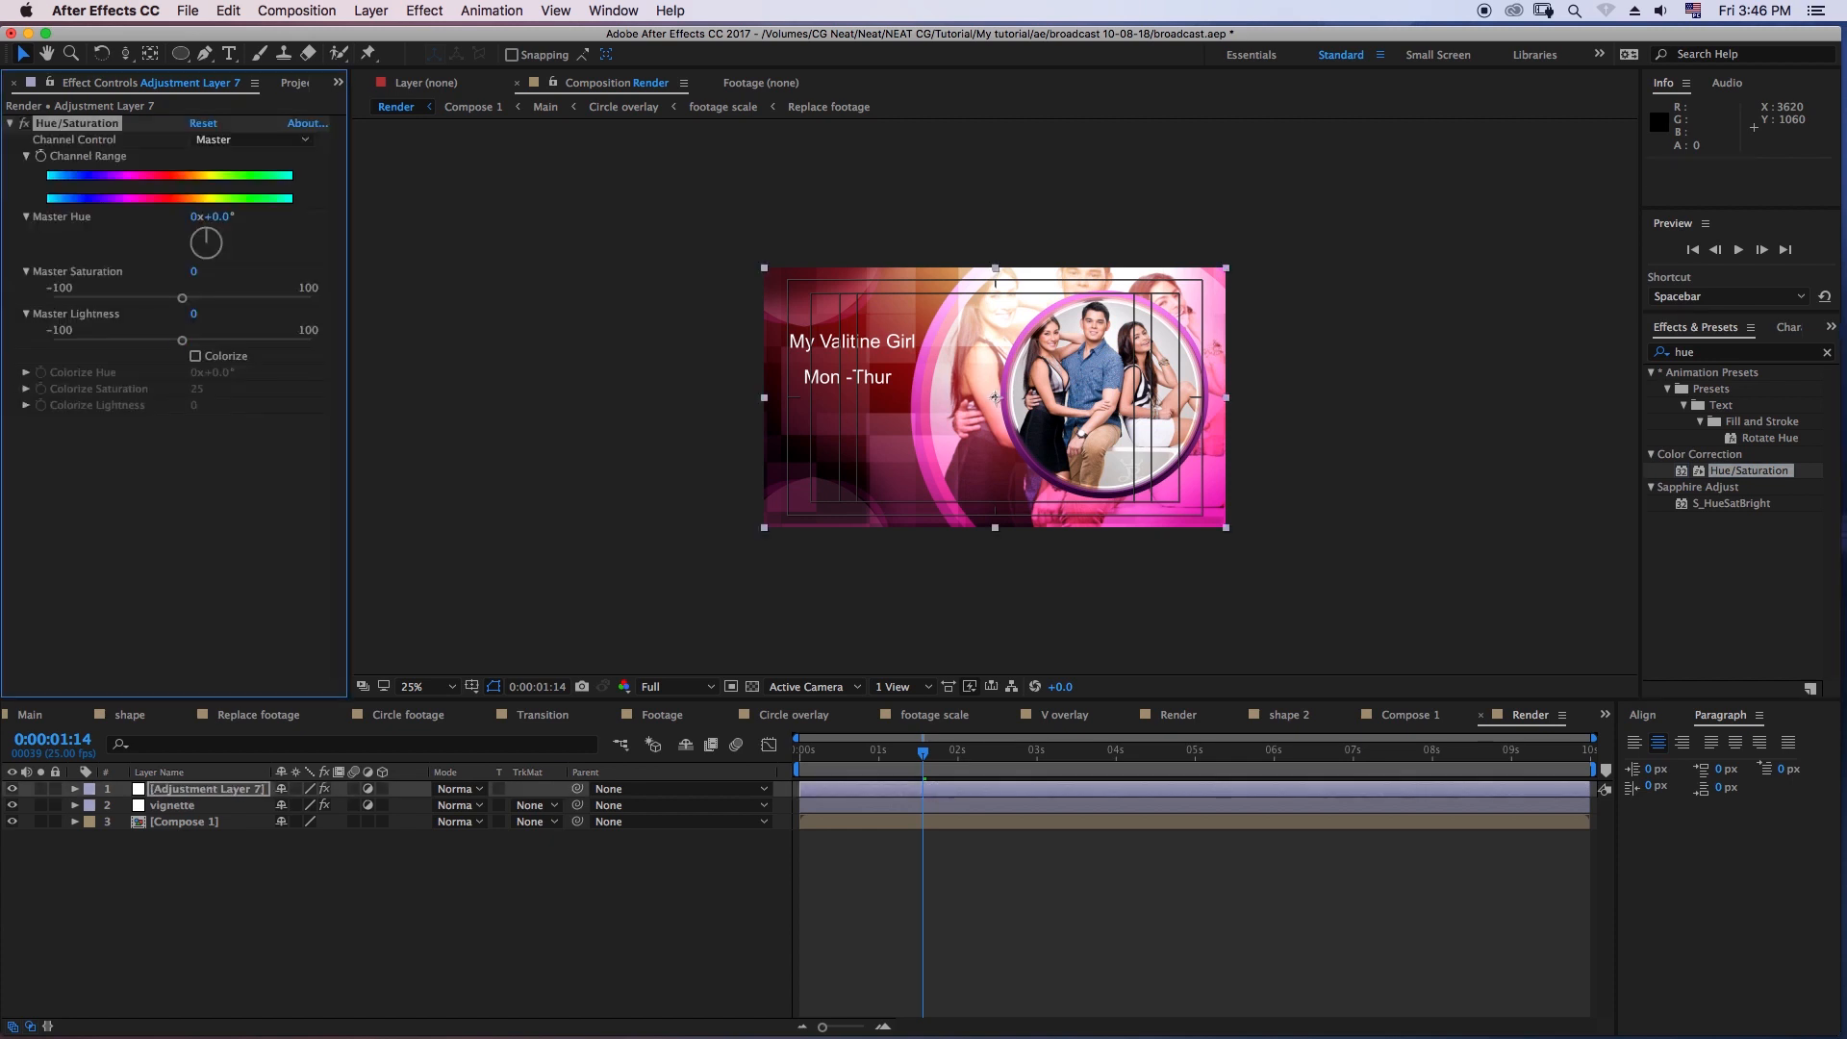
mouse_move(216, 216)
left_mouse_down()
mouse_move(250, 216)
mouse_move(182, 217)
mouse_move(238, 217)
left_mouse_up()
- Try the Screen blending mode on the adjustment layer and settle on Add
left_click(459, 788)
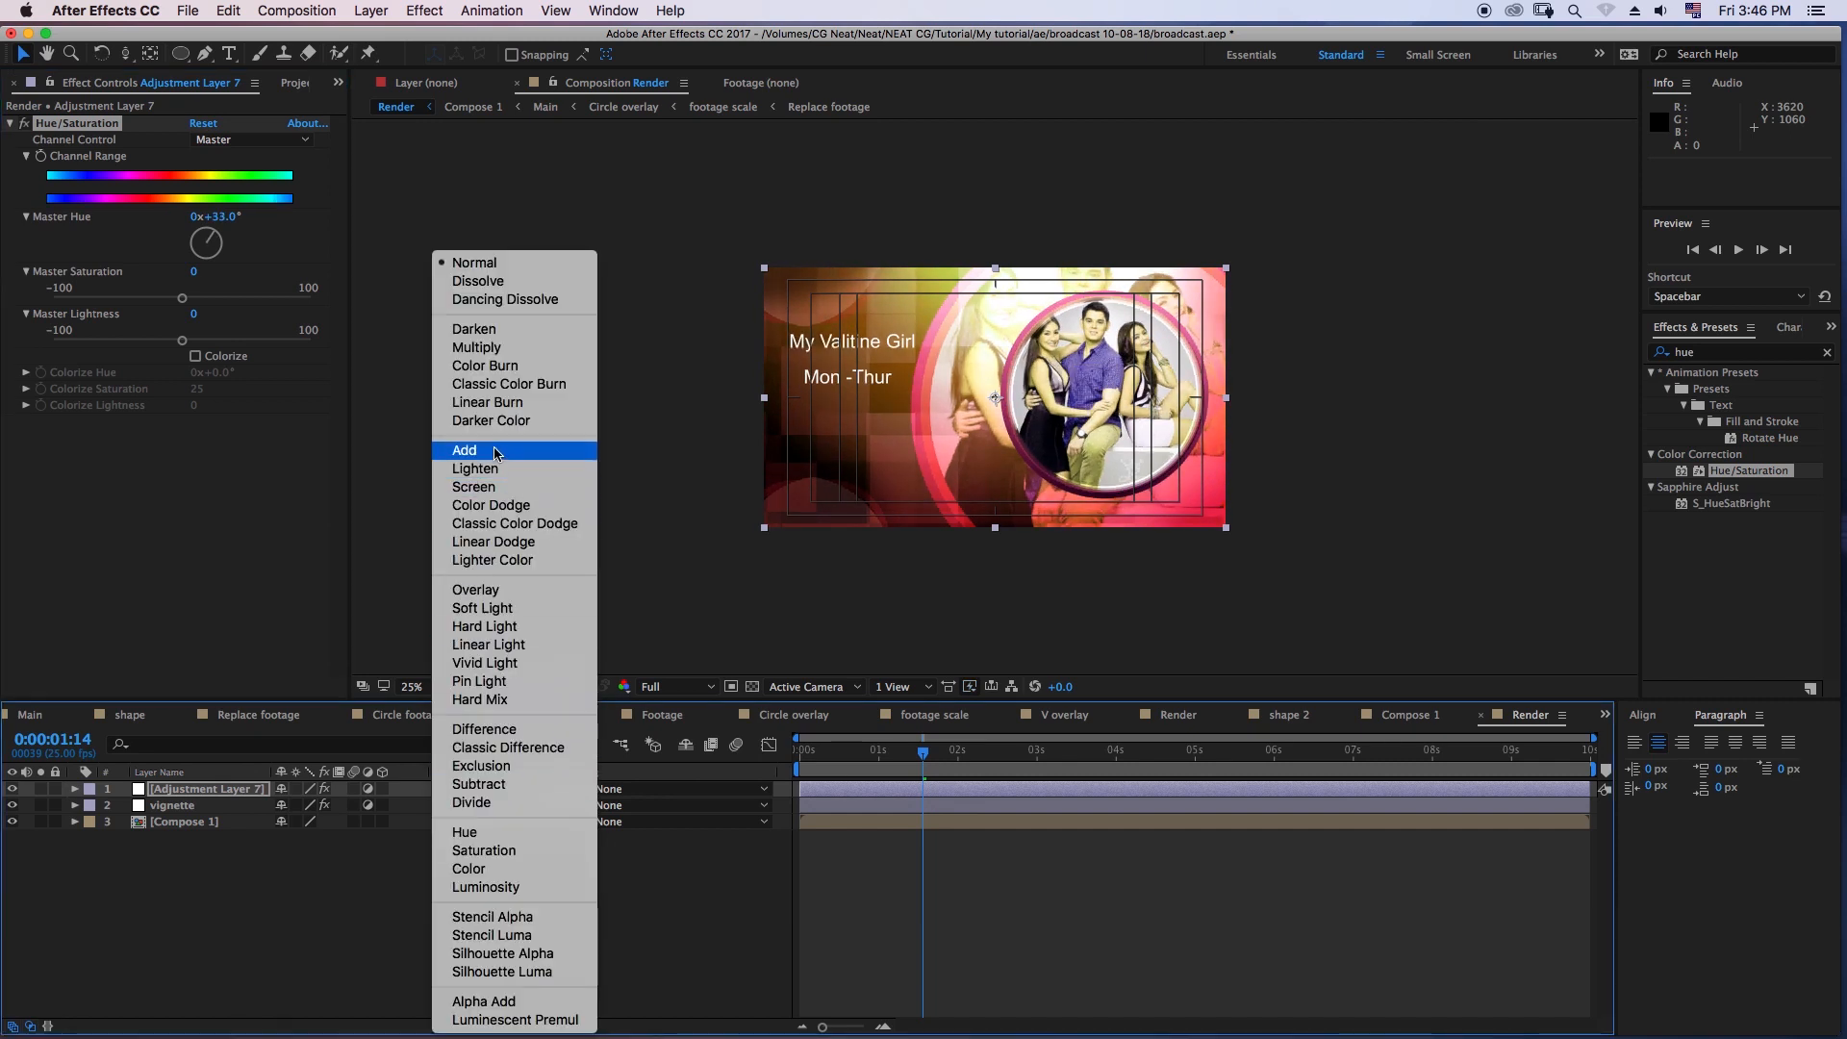
left_click(498, 488)
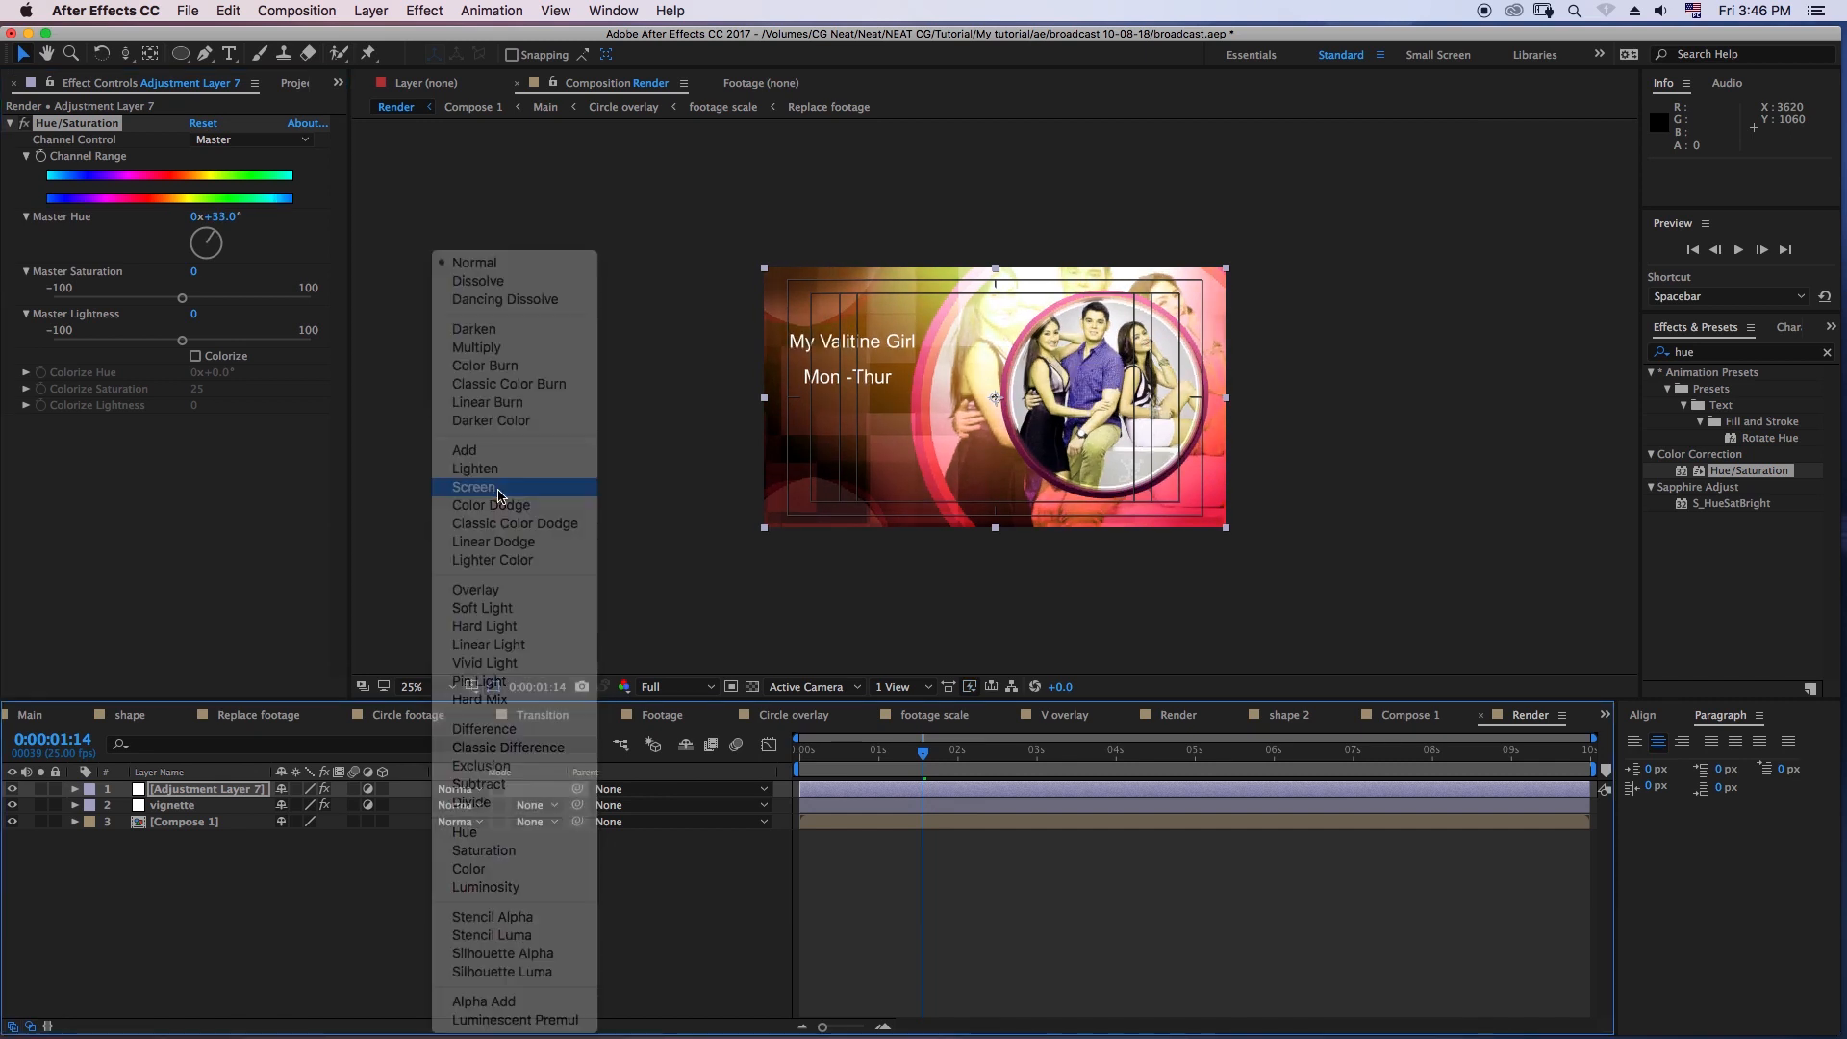
left_click(448, 794)
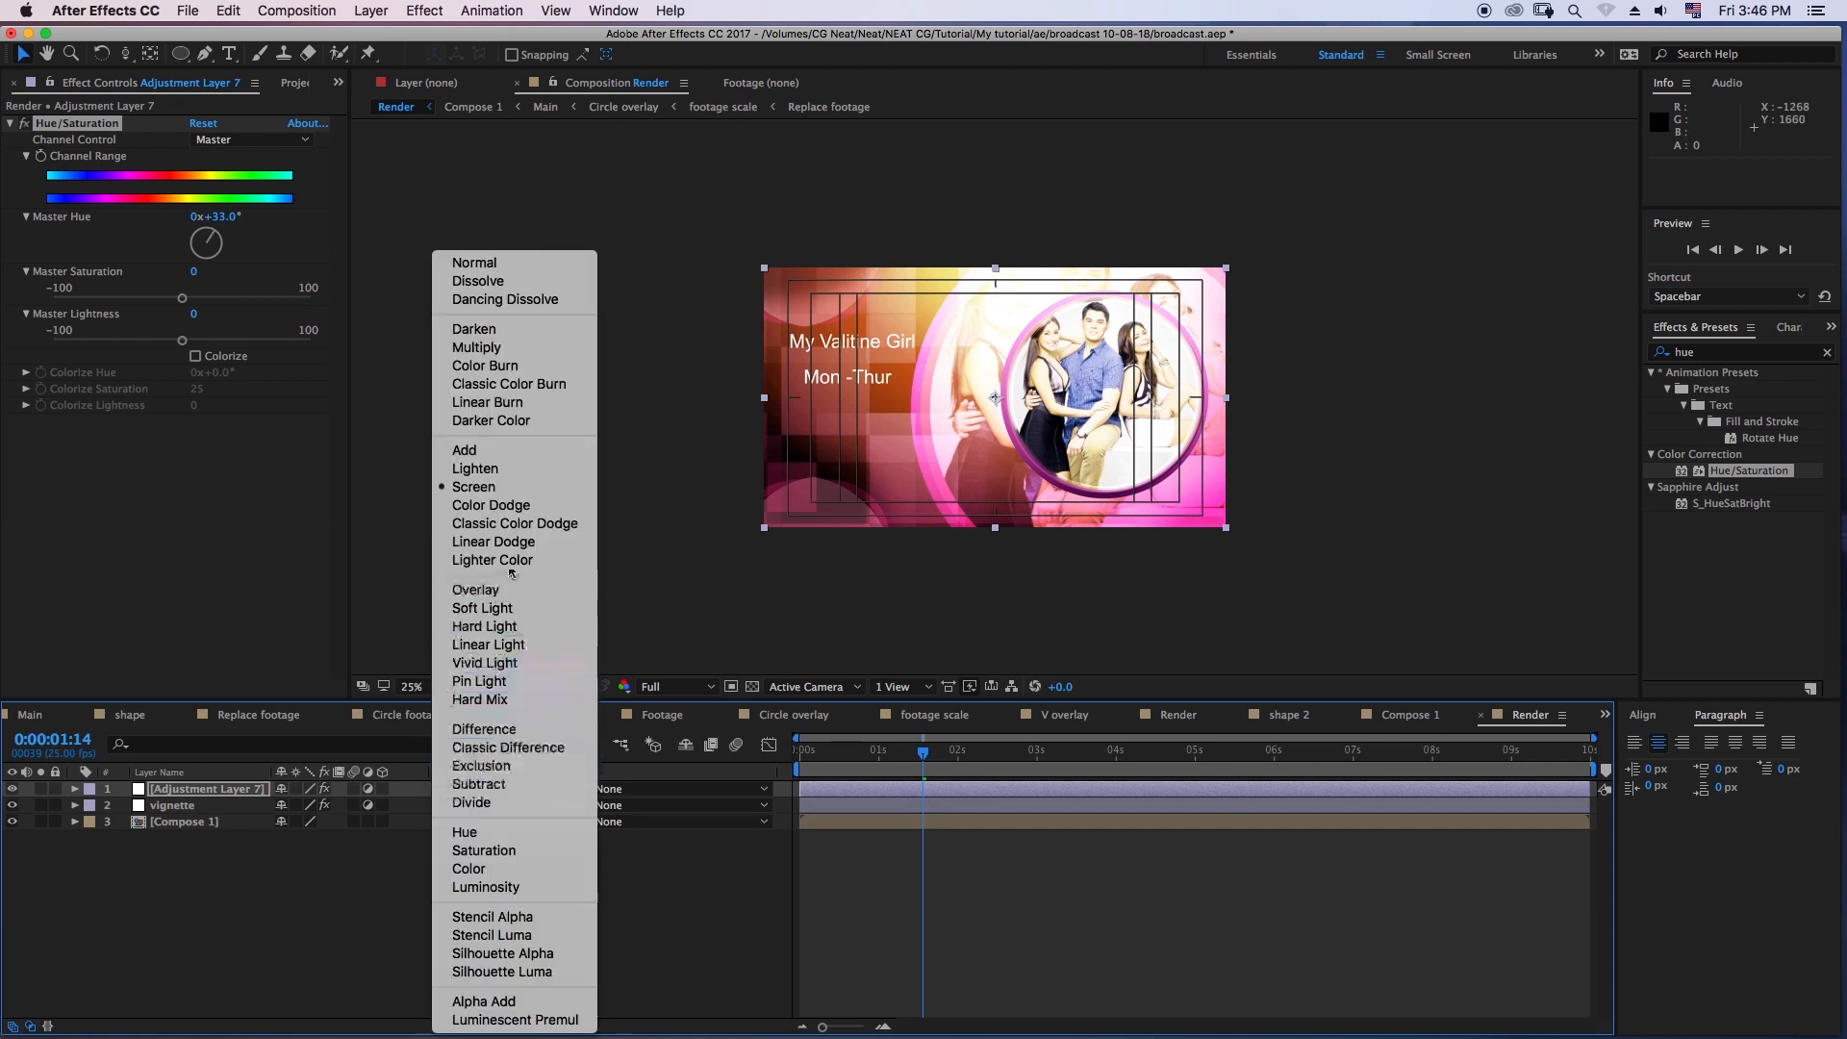
left_click(505, 453)
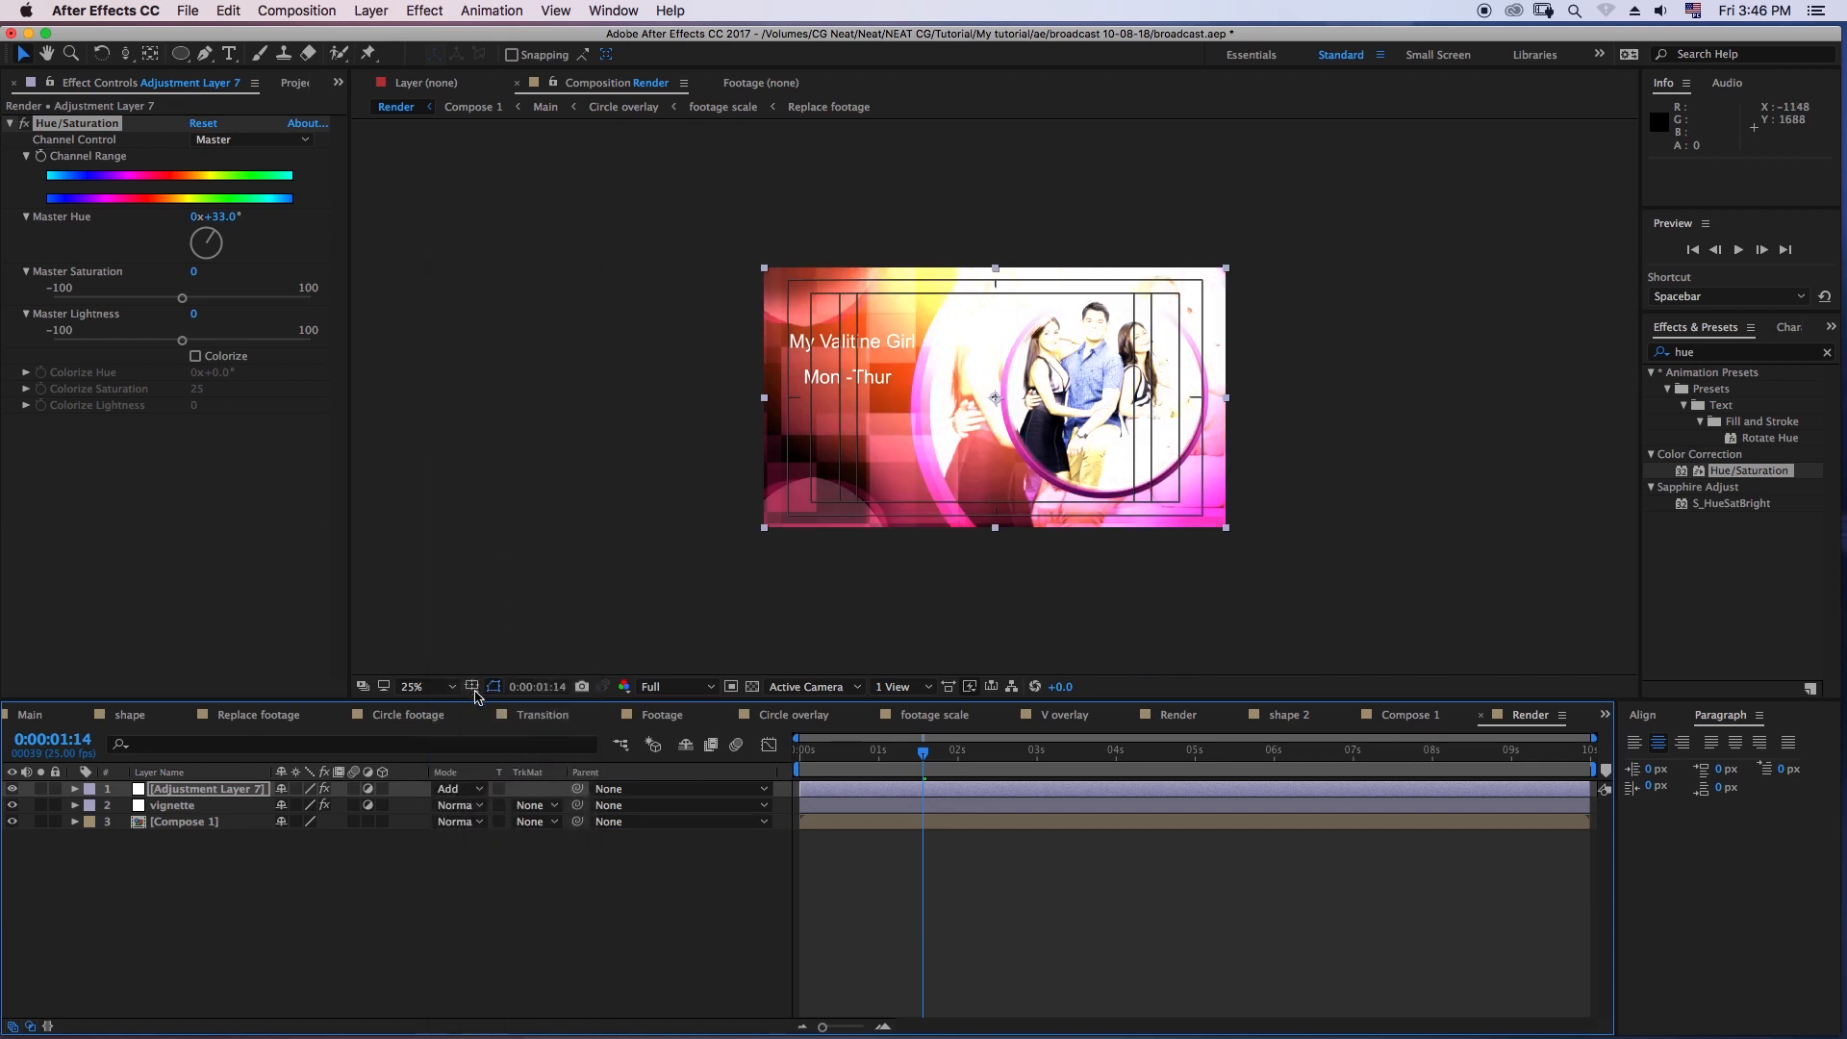
- Set the adjustment layer's opacity to 10% and check its effect by toggling its visibility and previewing the composition
key("t")
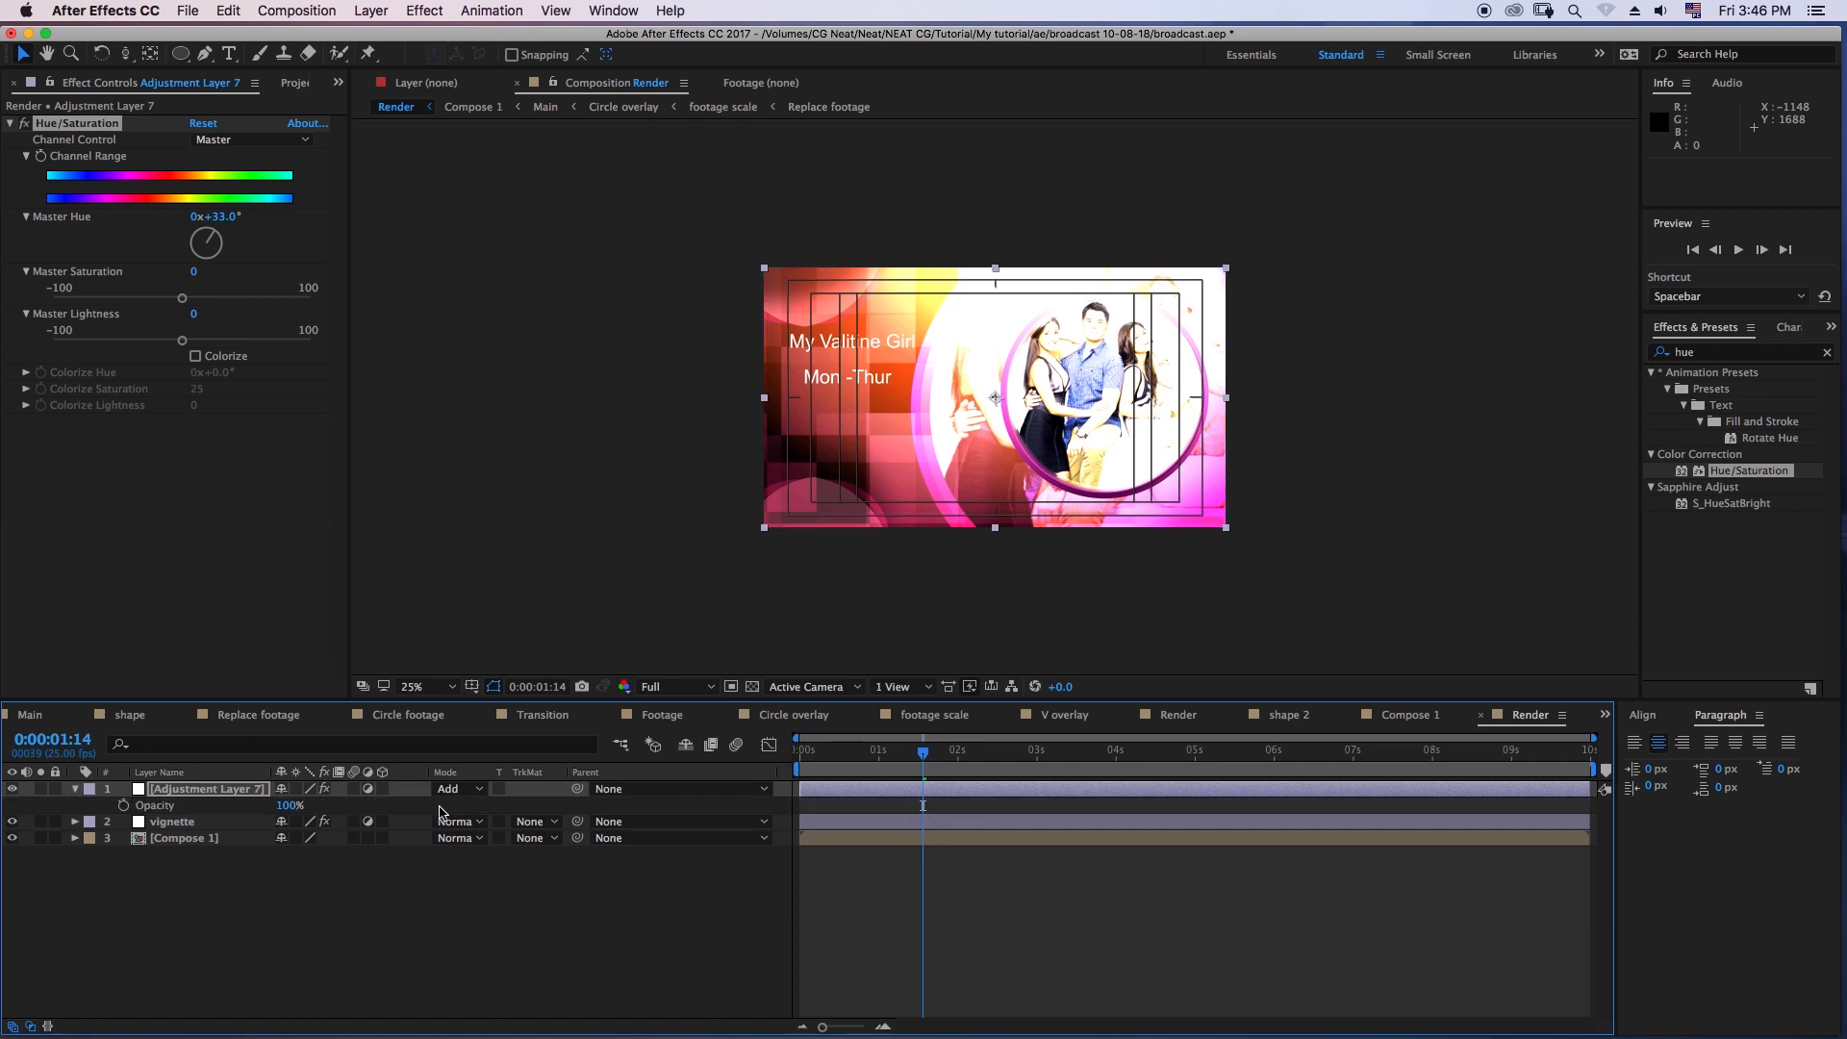
left_click(292, 804)
type("10")
key("Return")
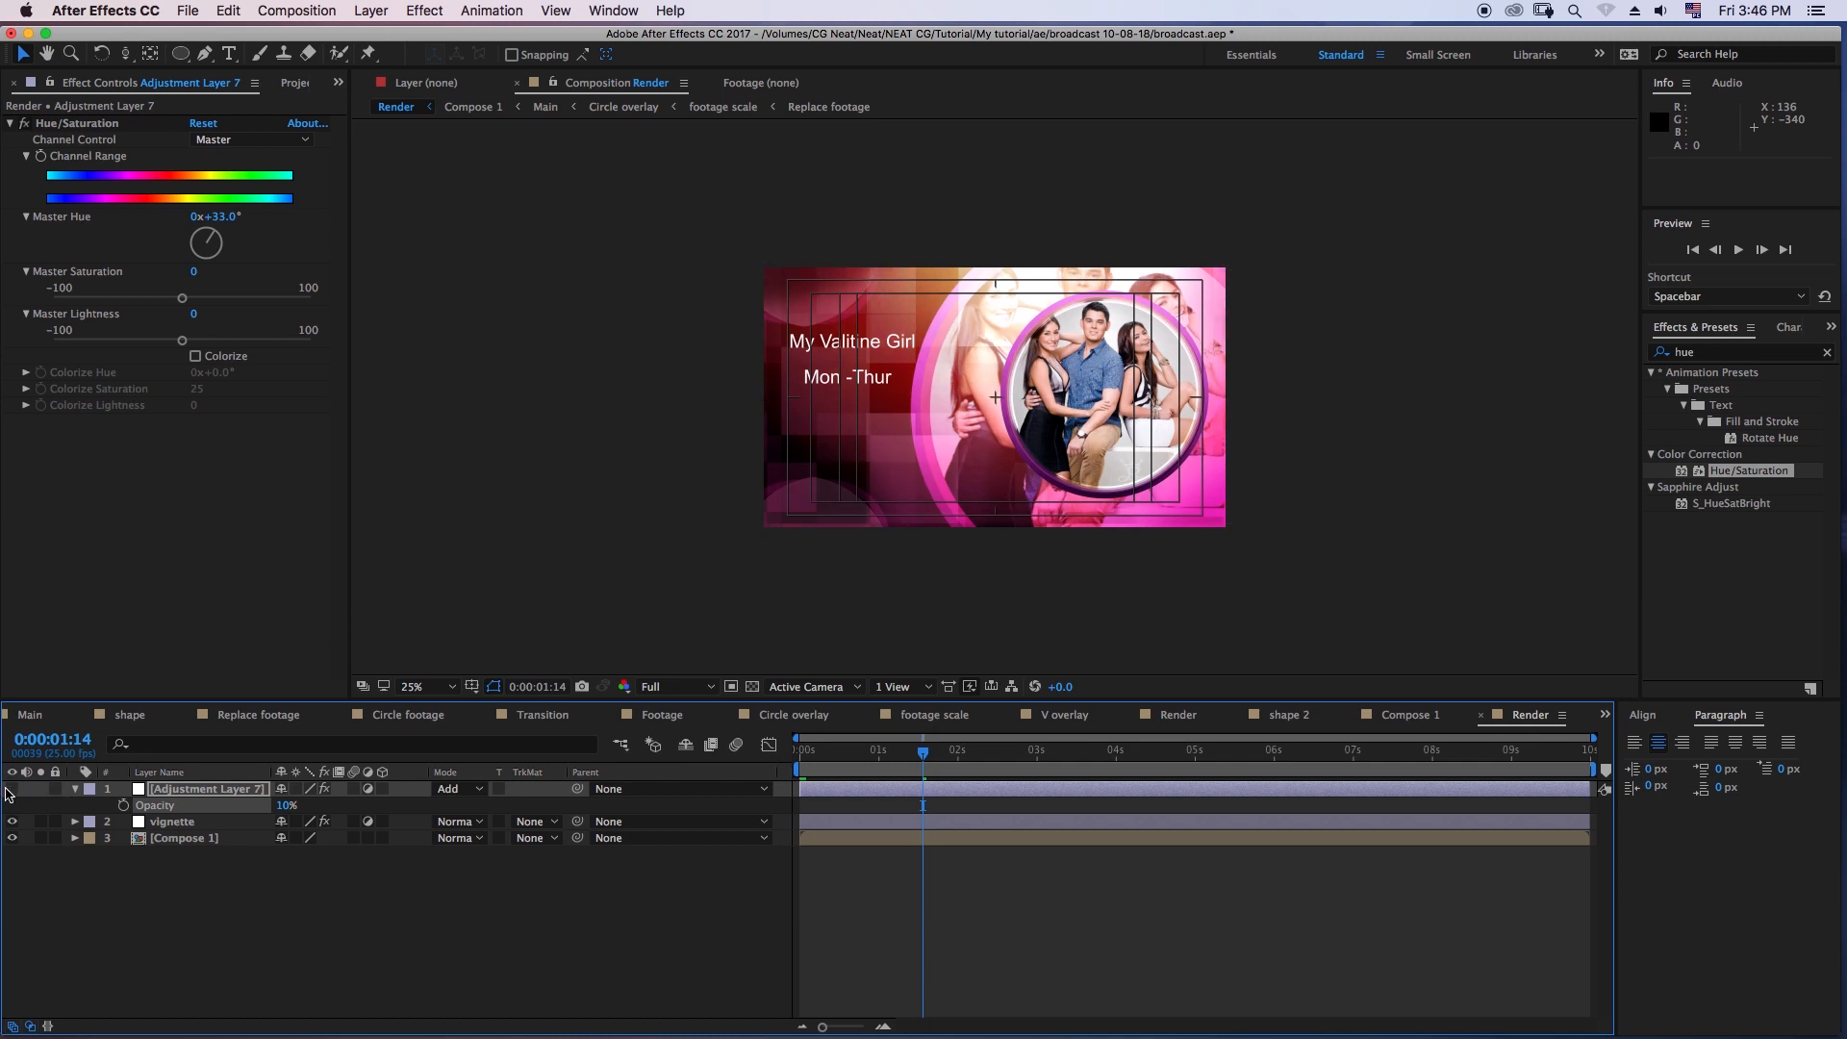
left_click(12, 789)
left_click(13, 789)
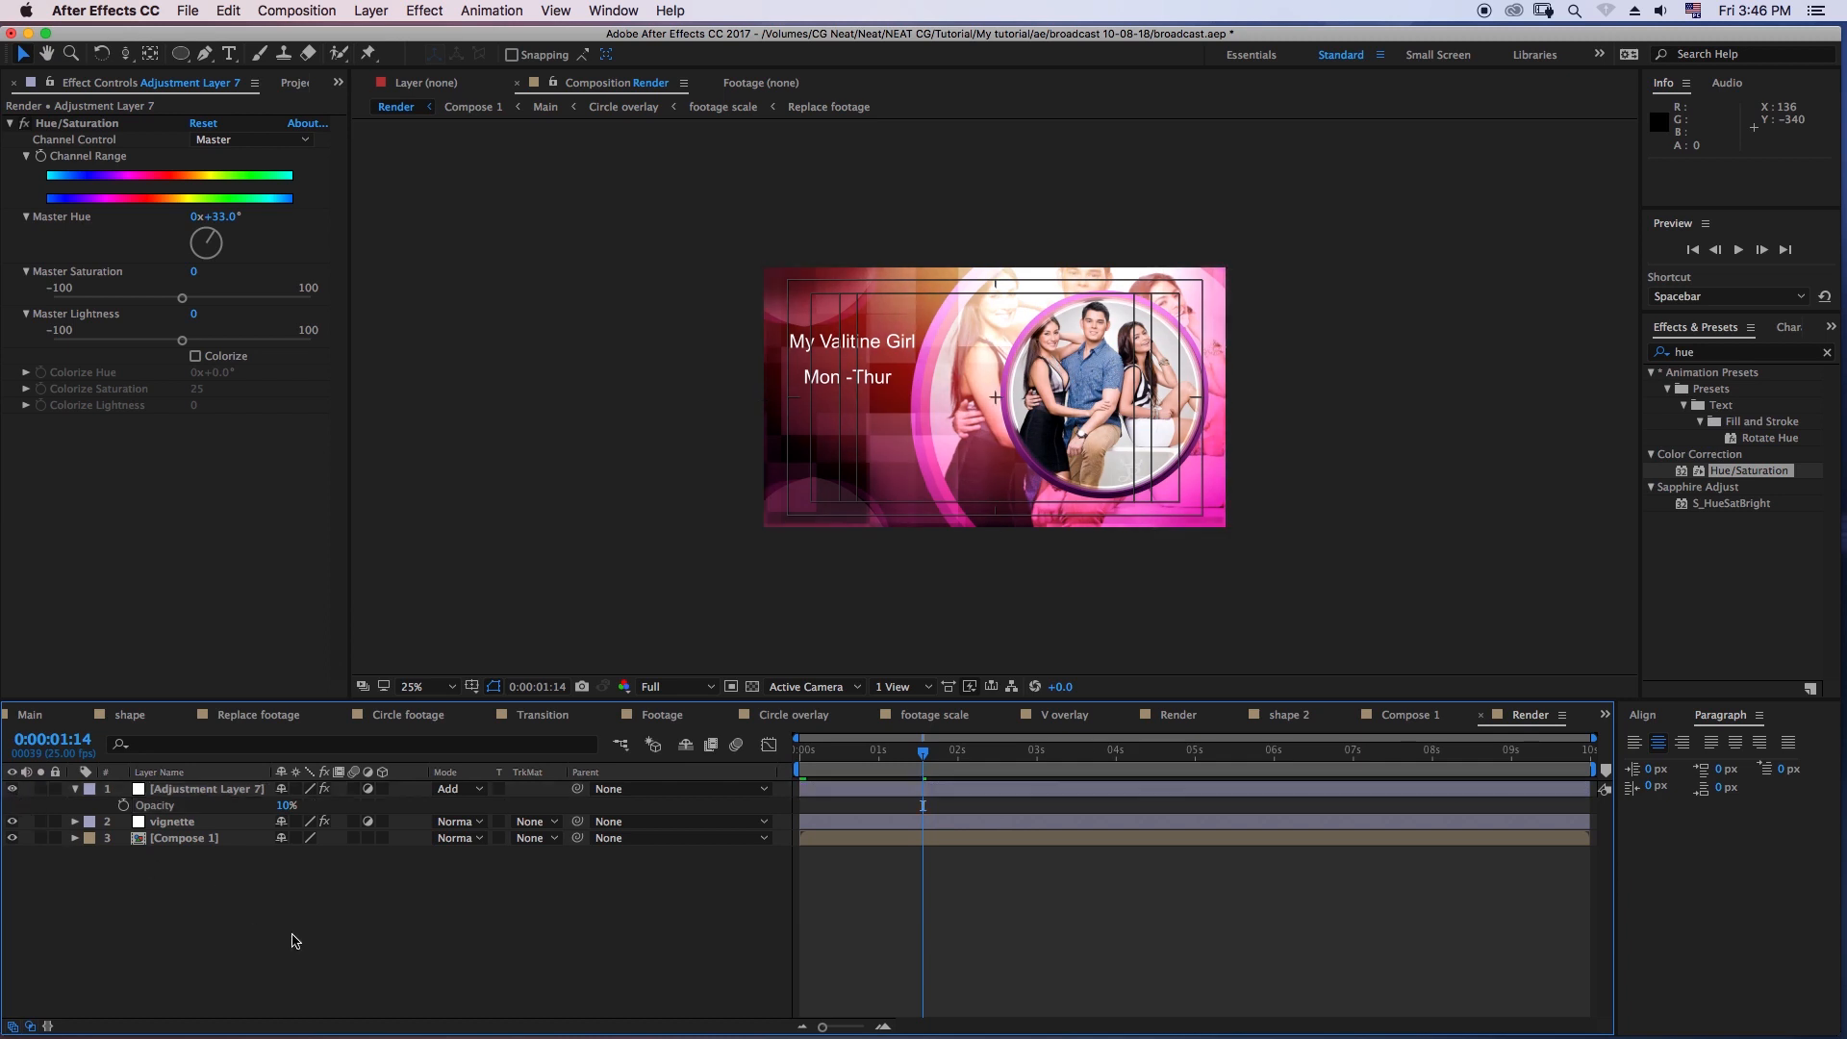
key("space")
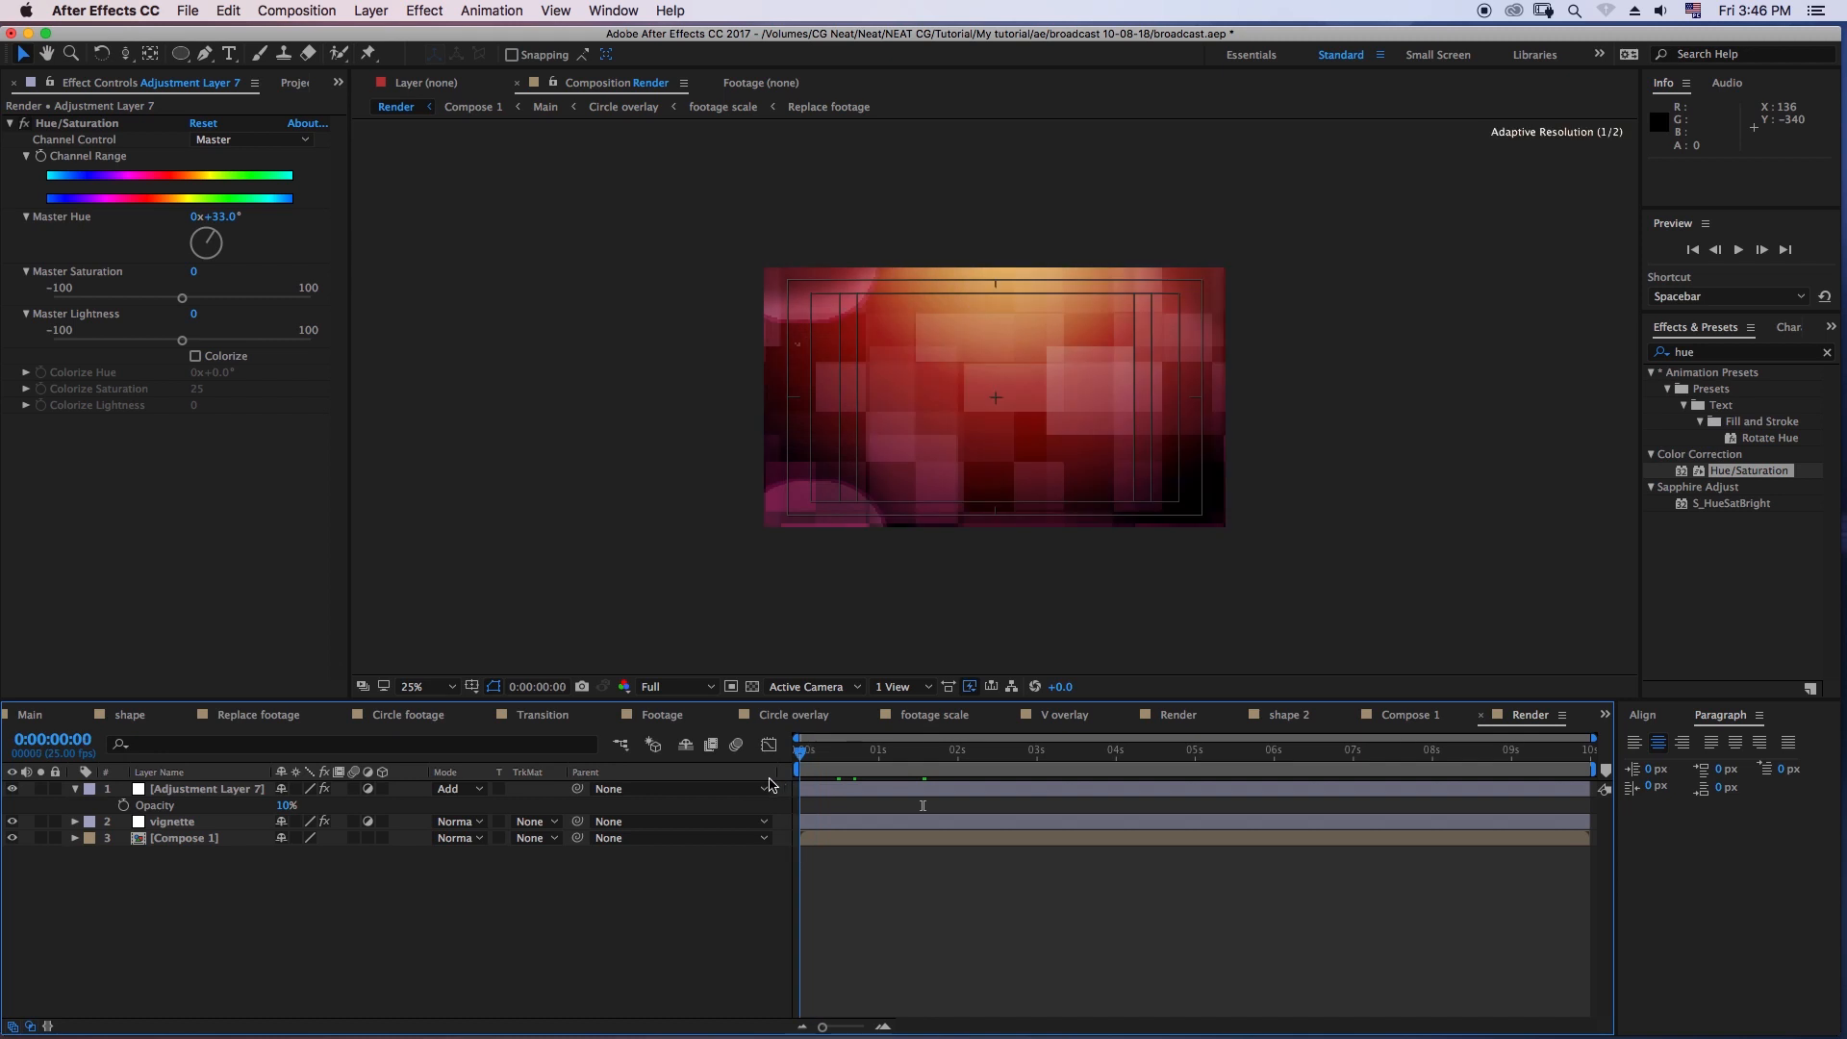